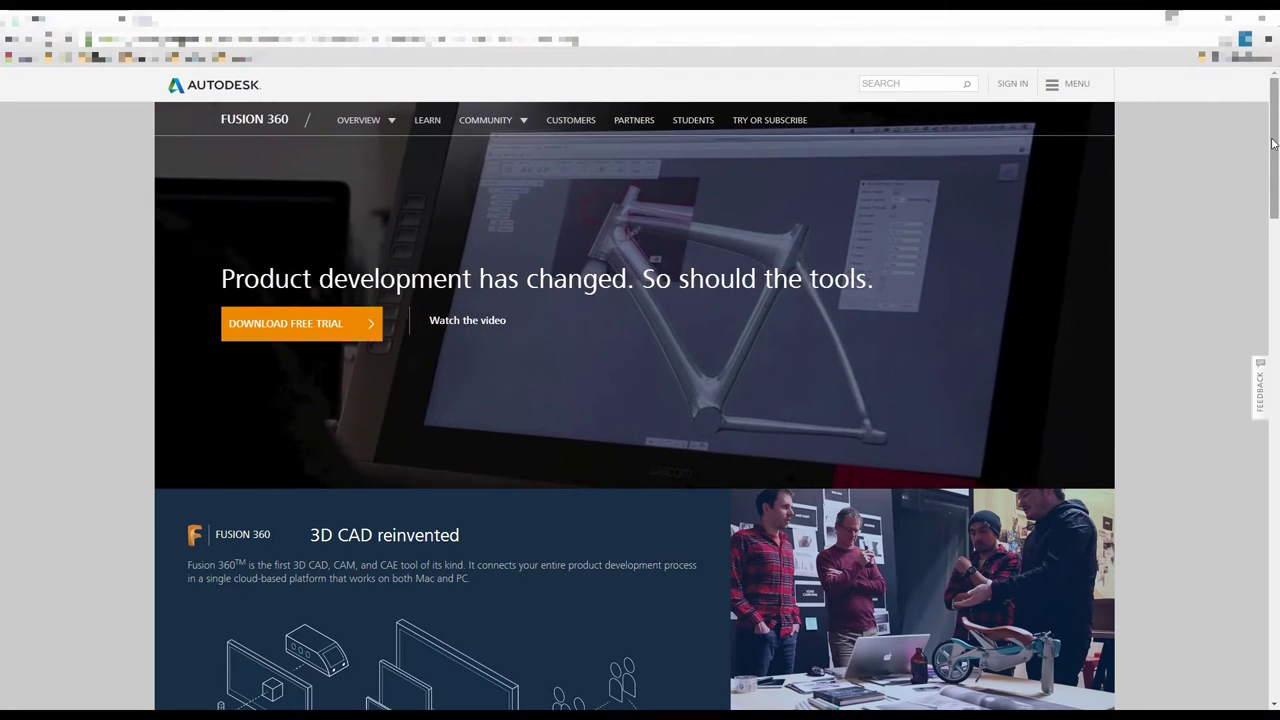
pyautogui.moveTo(1274, 146); pyautogui.dragTo(1277, 630)
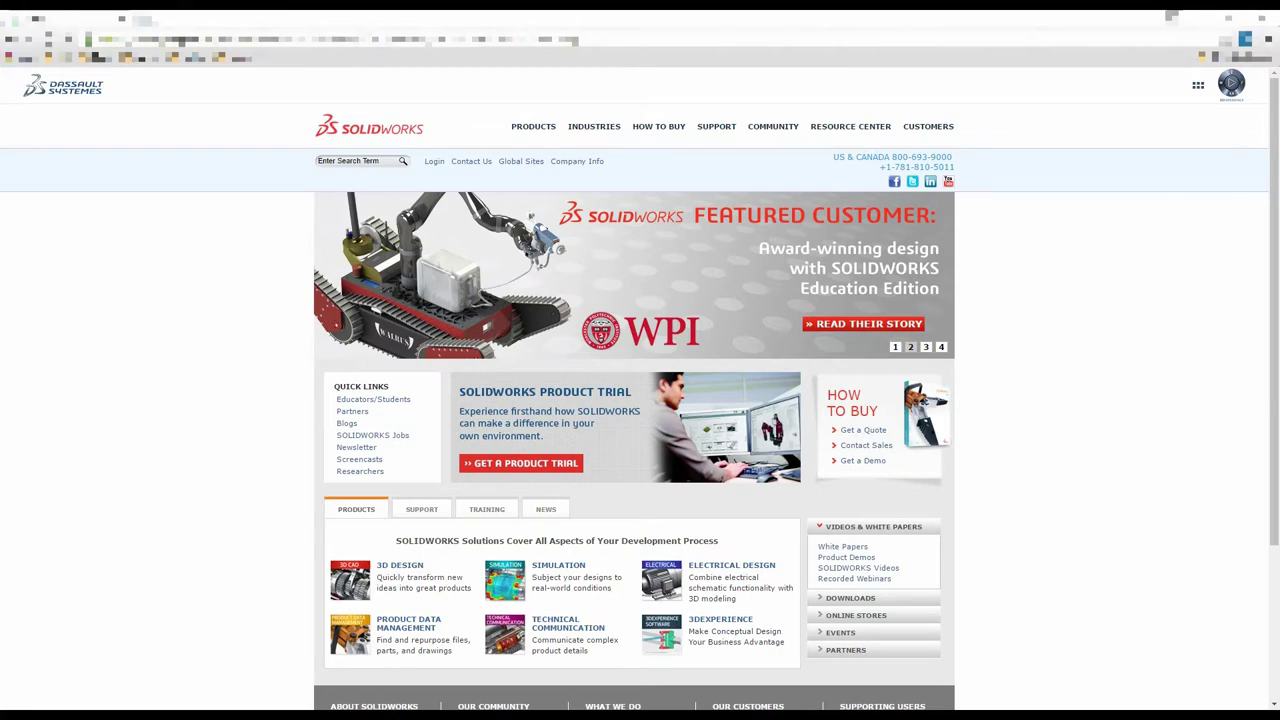
# Search Google for "123d" in a new browser tab, open the Autodesk 123D site and look over its list of apps
pyautogui.hotkey('ctrl', 't')
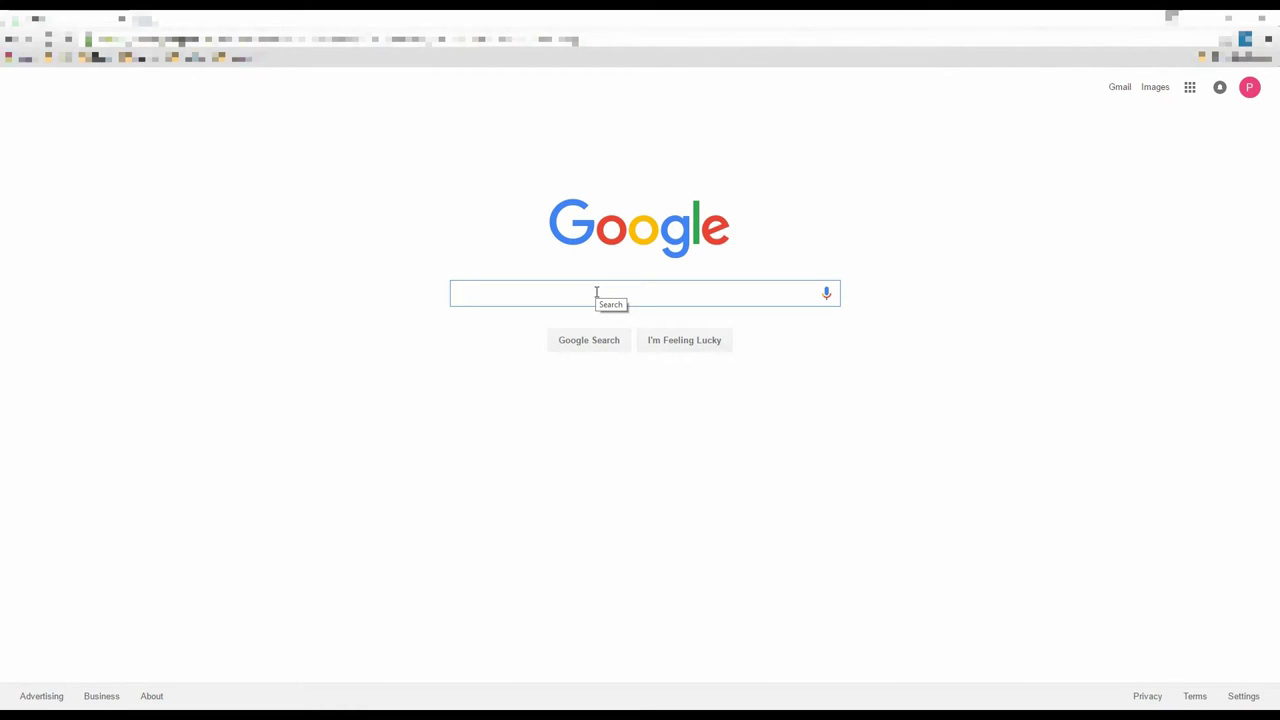
pyautogui.write('123')
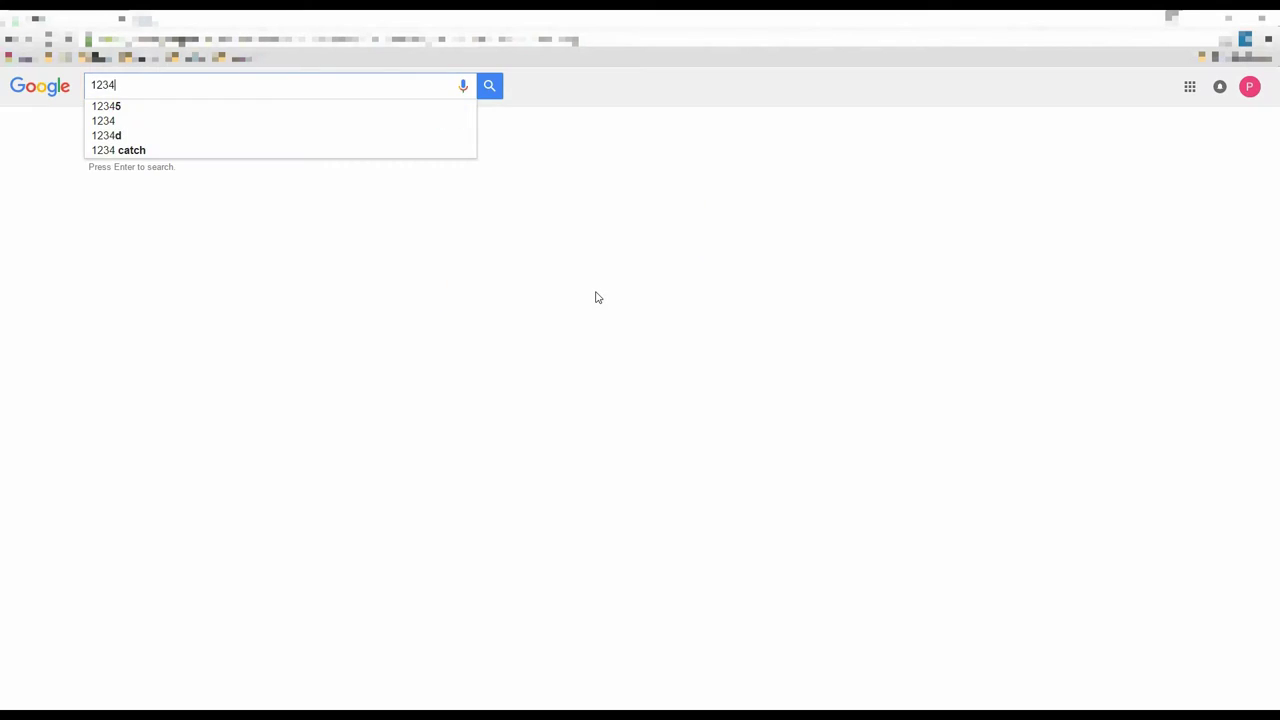
pyautogui.write('d')
pyautogui.press('Return')
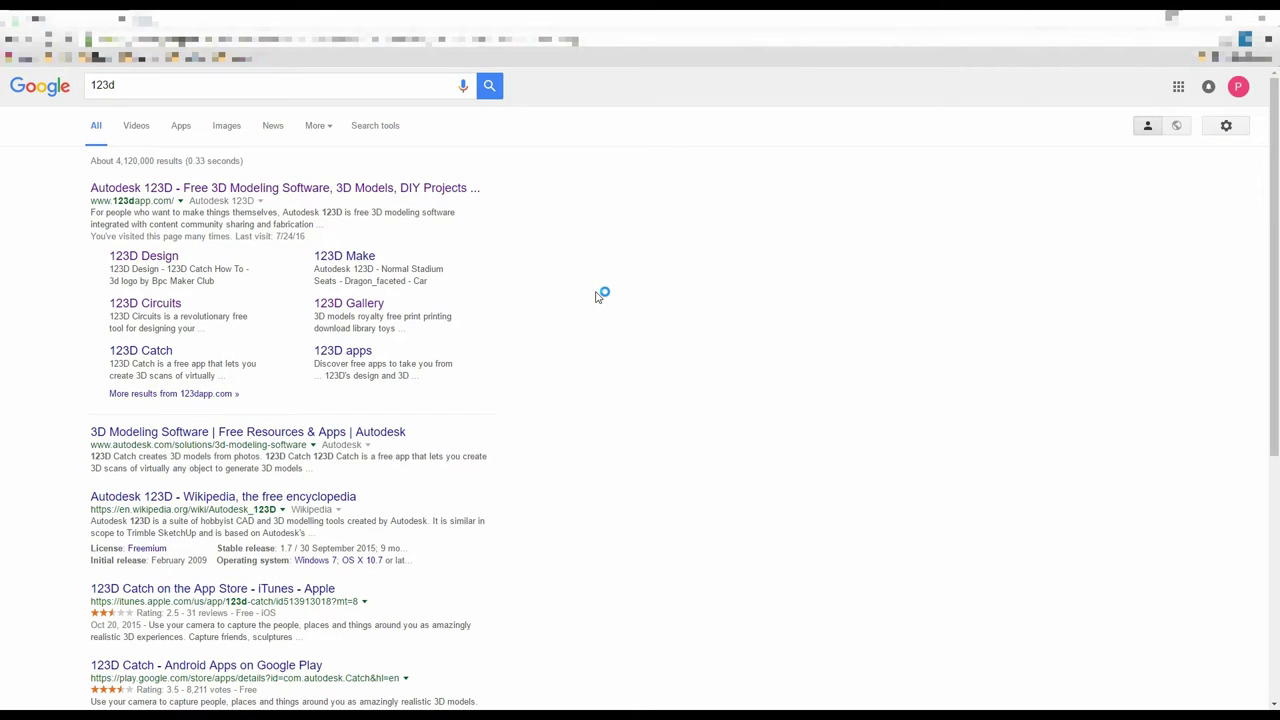
pyautogui.click(378, 189)
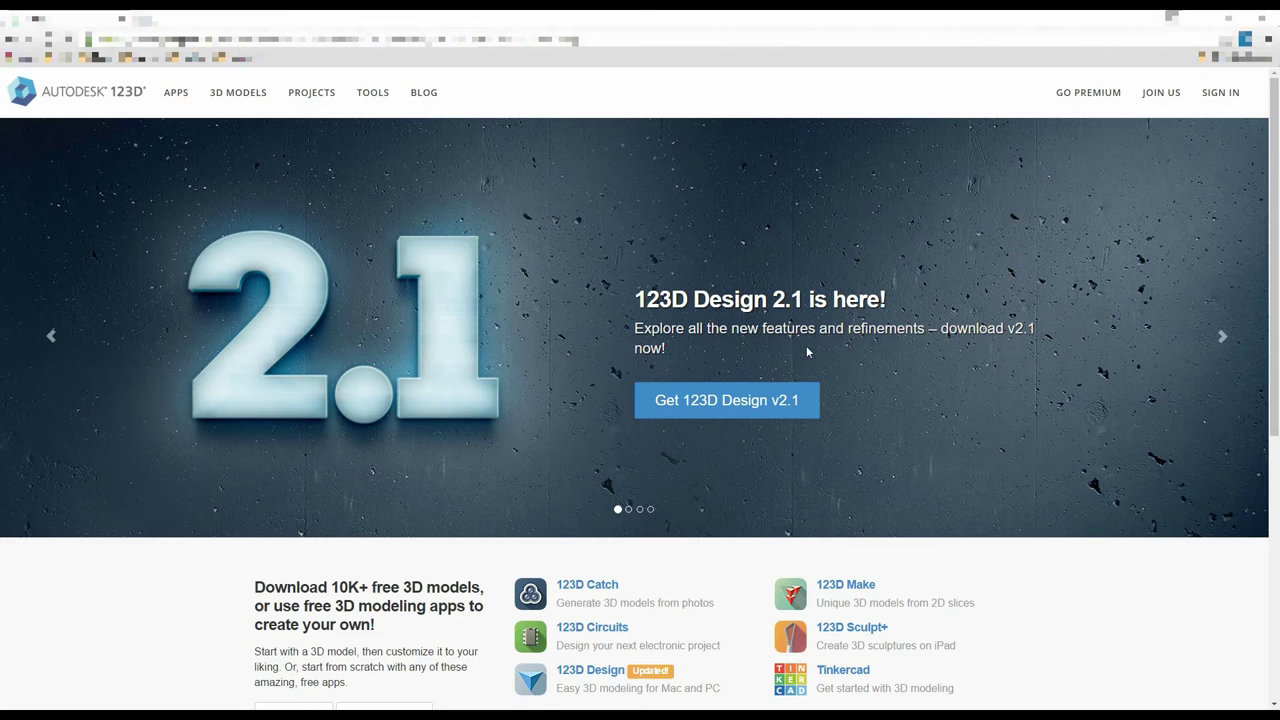
pyautogui.scroll(-1, 926, 433)
pyautogui.scroll(-2, 926, 433)
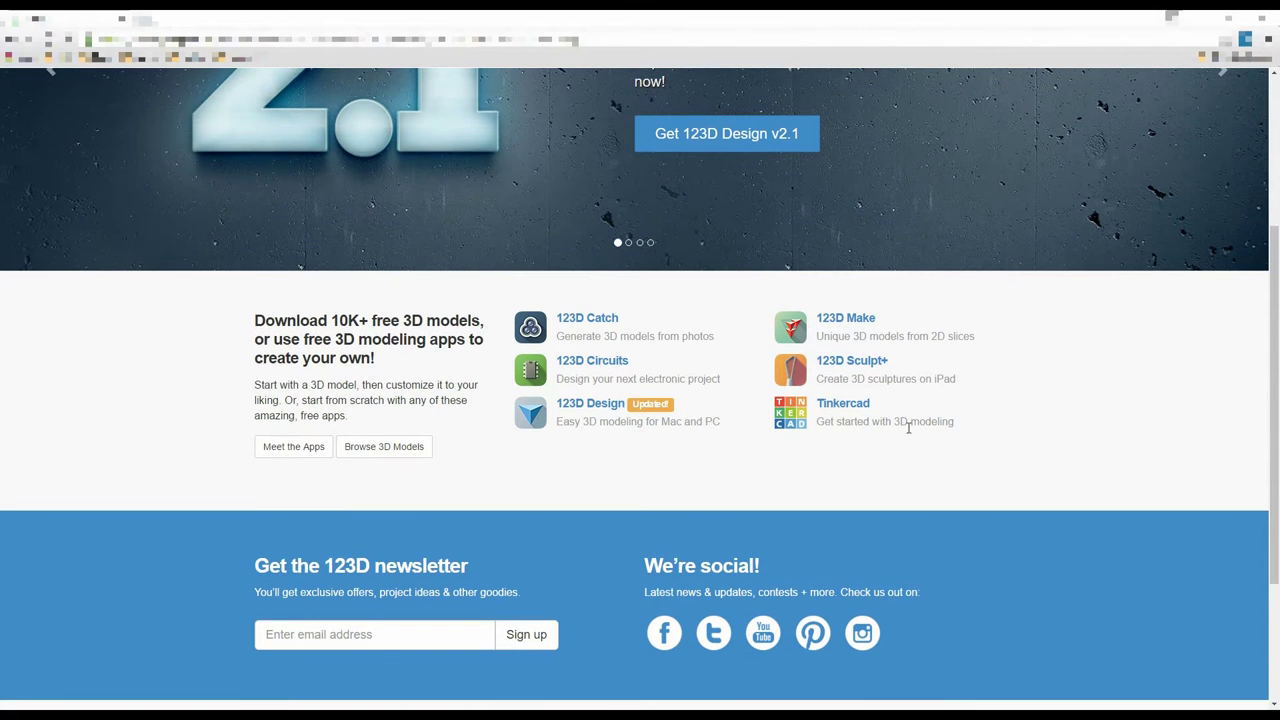
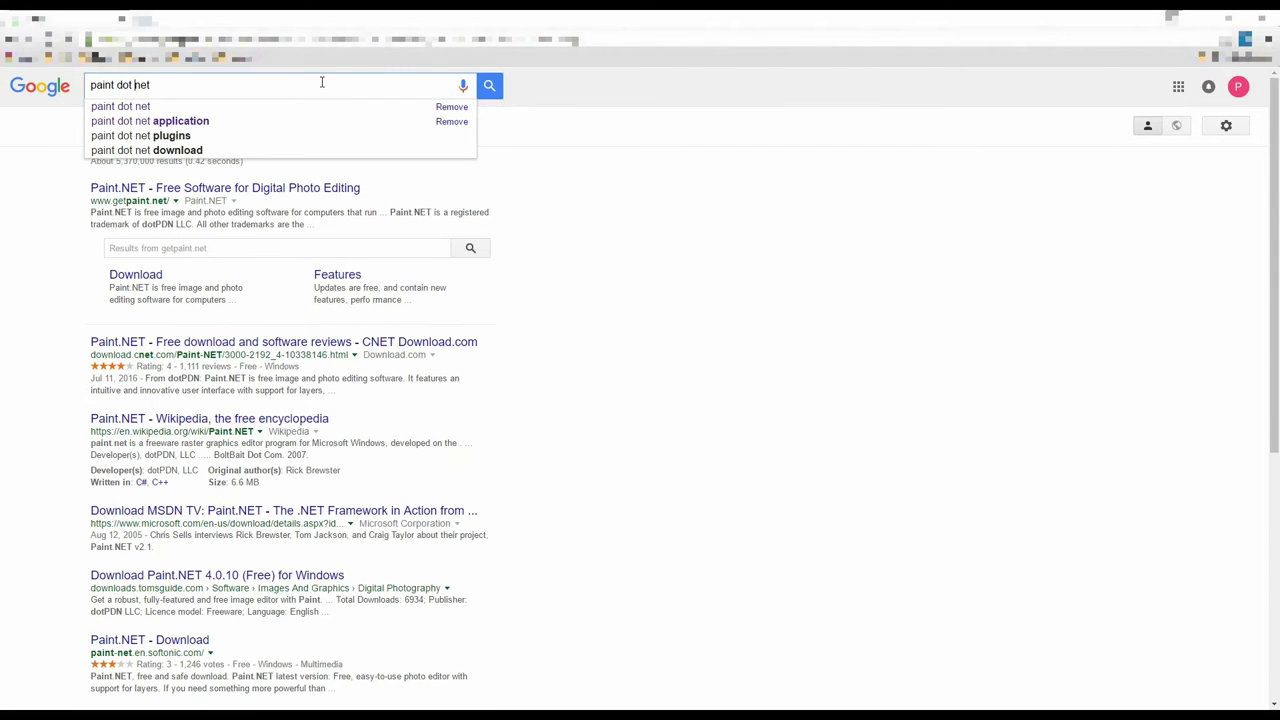
# Search Google for "paint dot net", open the official Paint.NET site and download paint.net 4.0.10
pyautogui.press('Return')
pyautogui.click(264, 192)
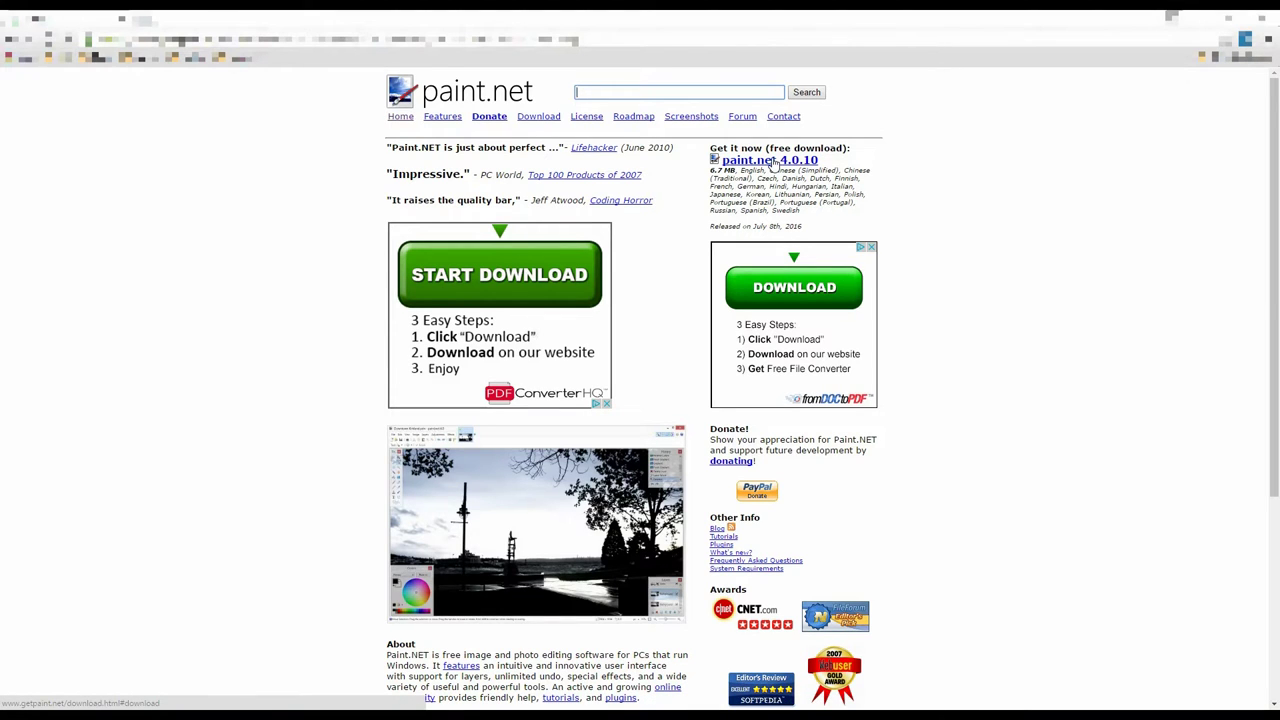
pyautogui.click(774, 162)
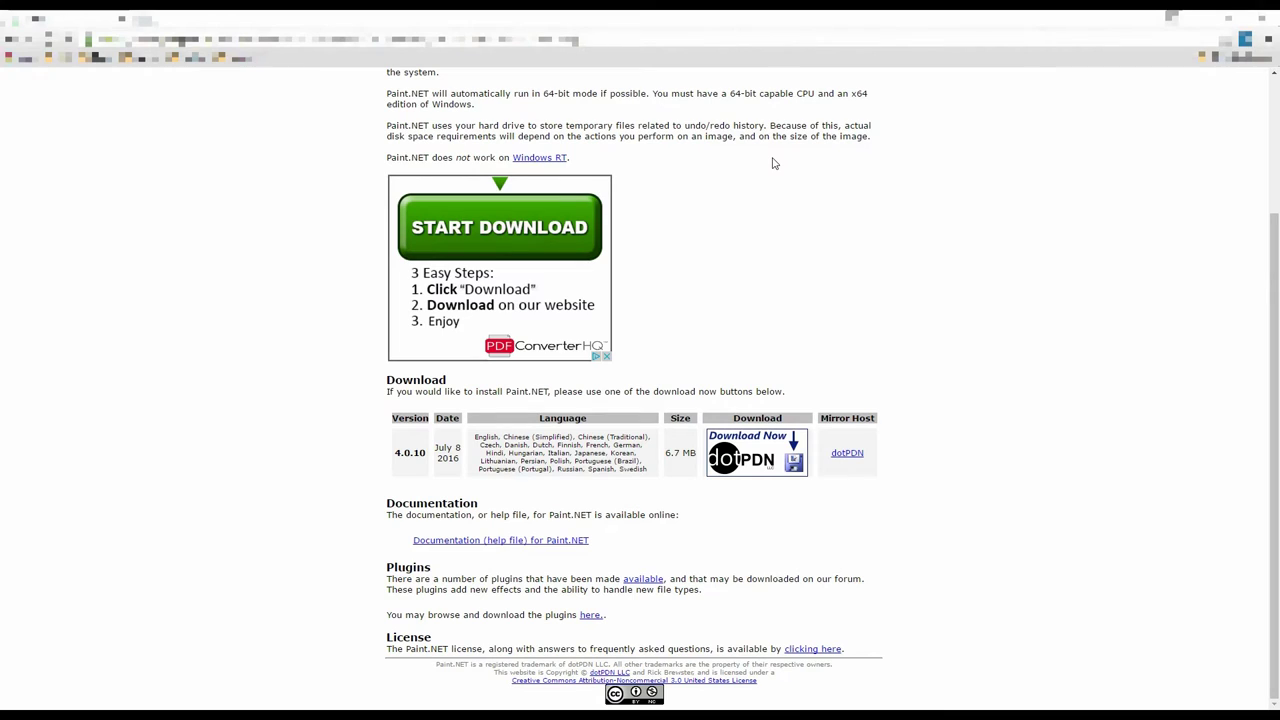
pyautogui.click(757, 468)
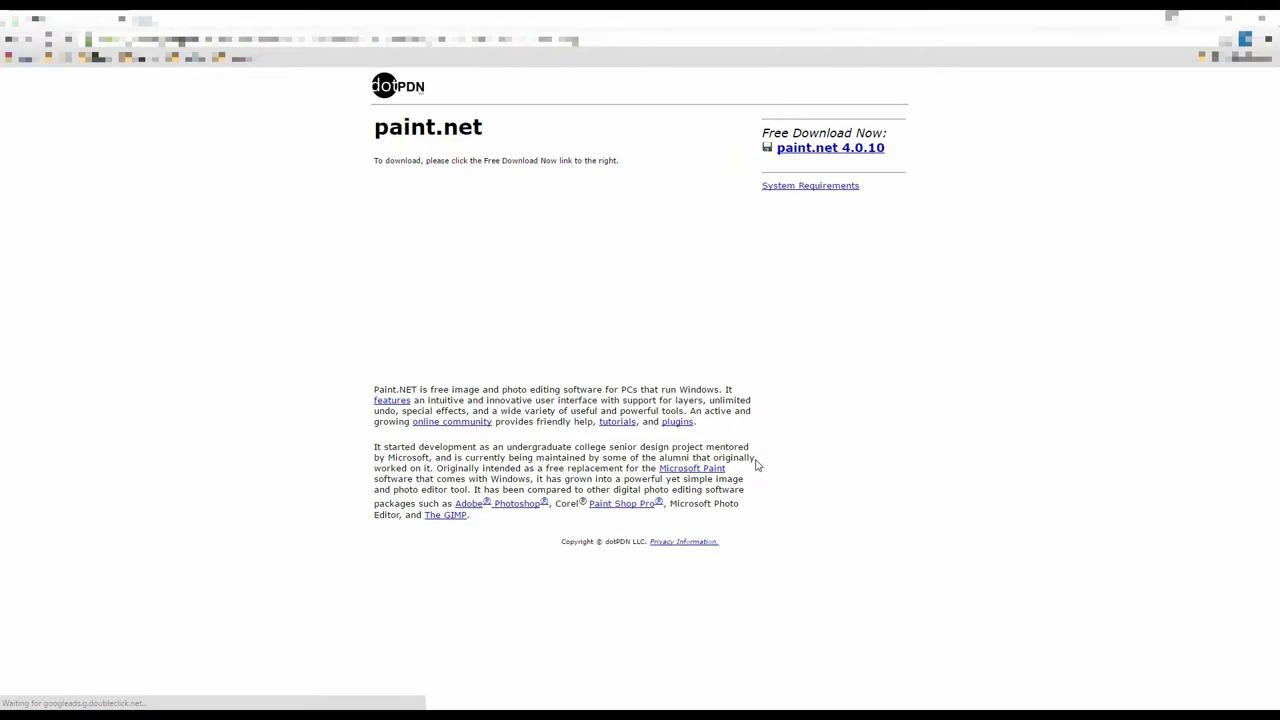
pyautogui.click(824, 154)
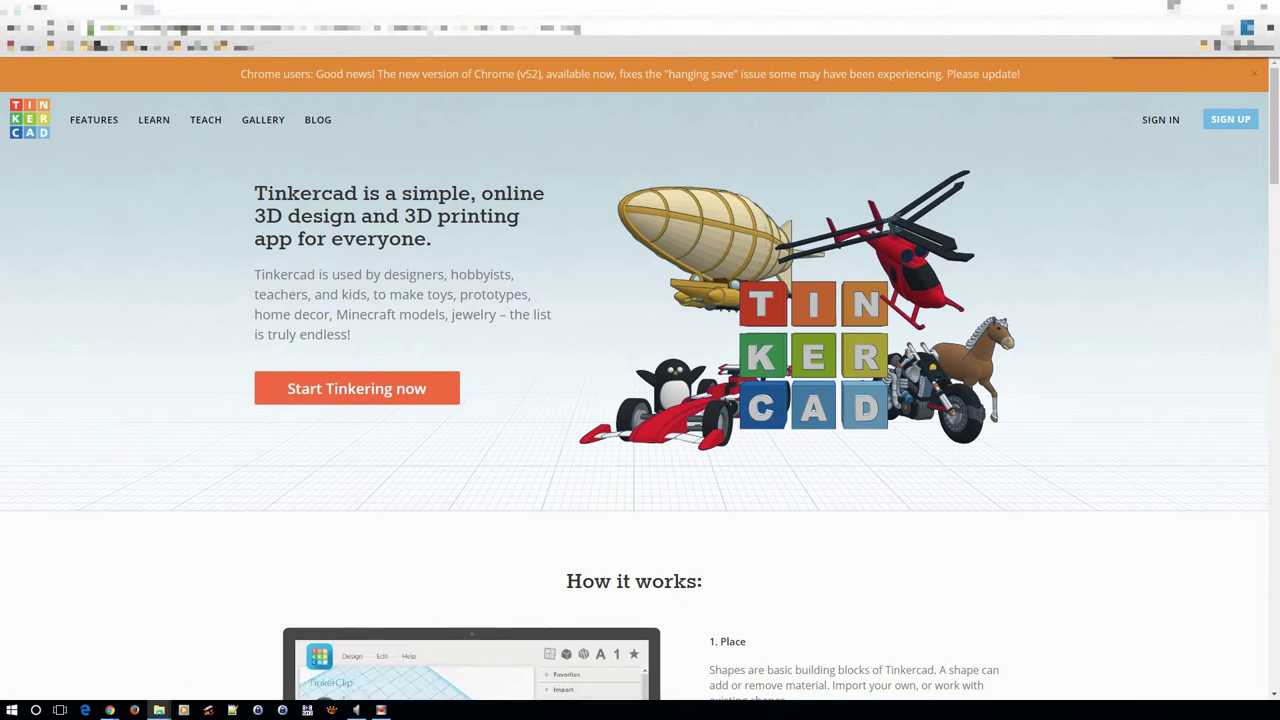
# Check the cookie options in the browser's advanced content settings, including third-party cookie blocking, and return to the Tinkercad page
pyautogui.click(1265, 47)
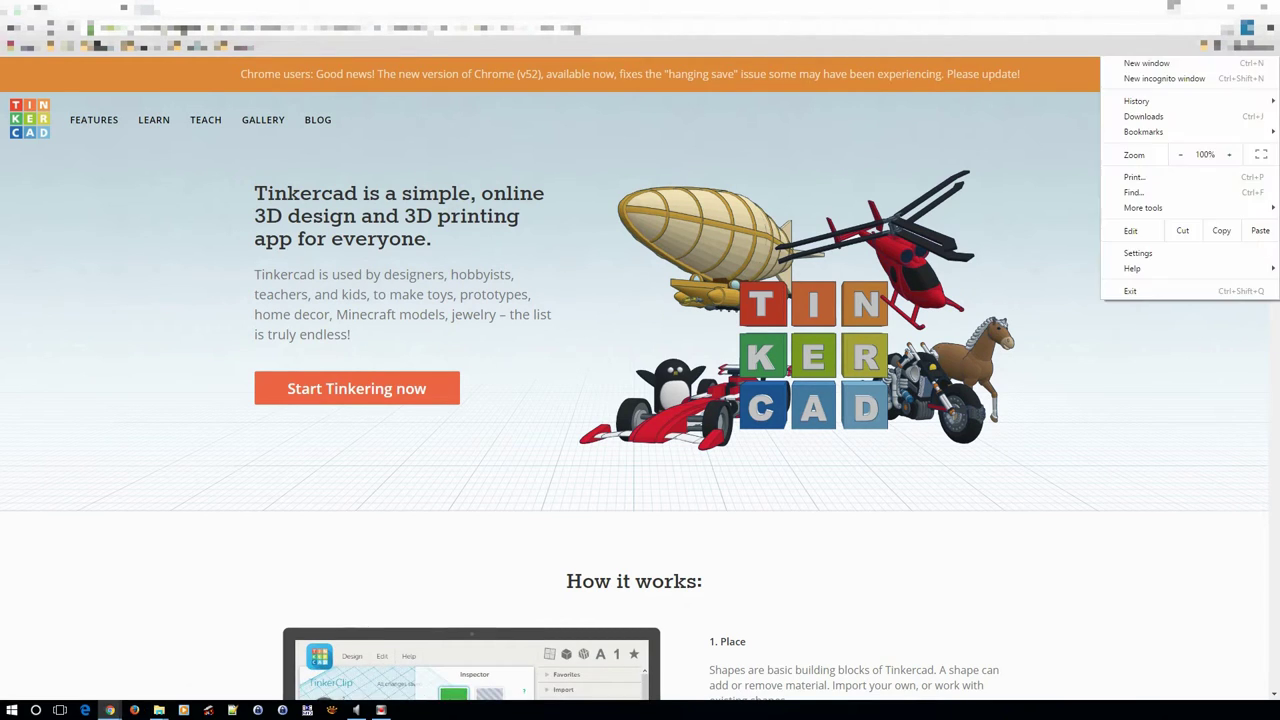
pyautogui.click(1154, 256)
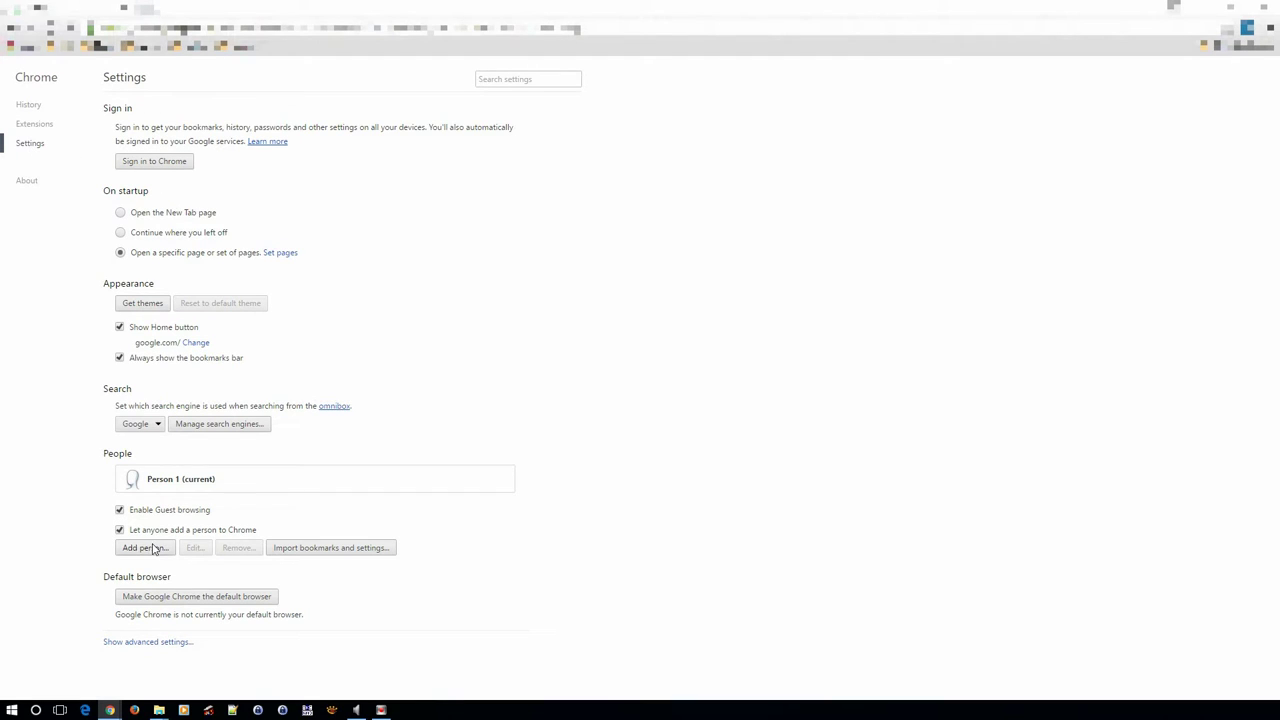
pyautogui.click(141, 645)
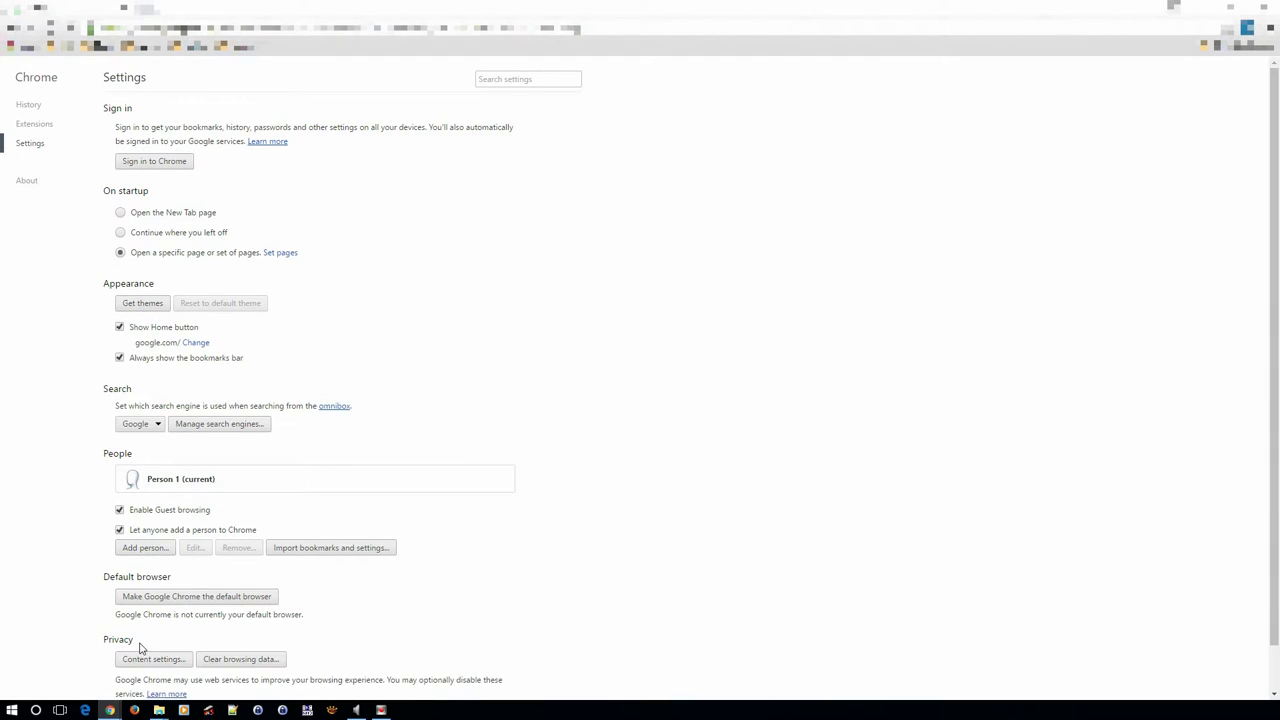
pyautogui.scroll(-3, 183, 591)
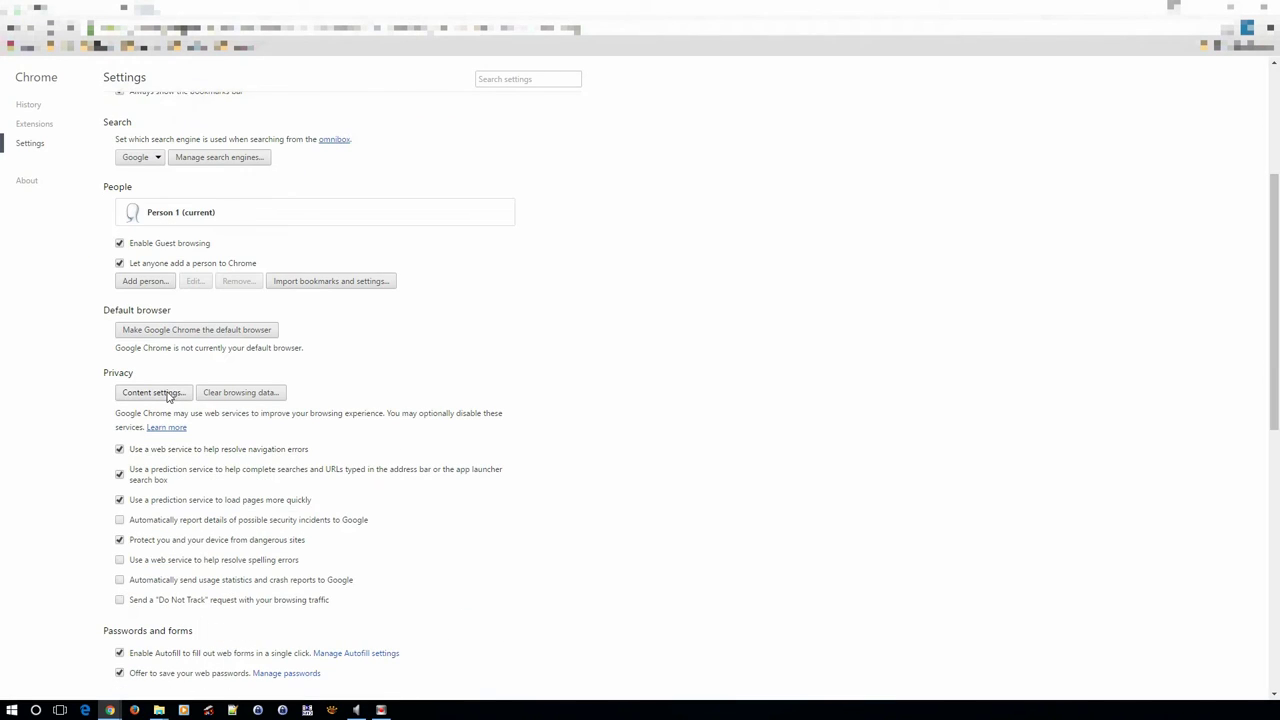
pyautogui.click(162, 394)
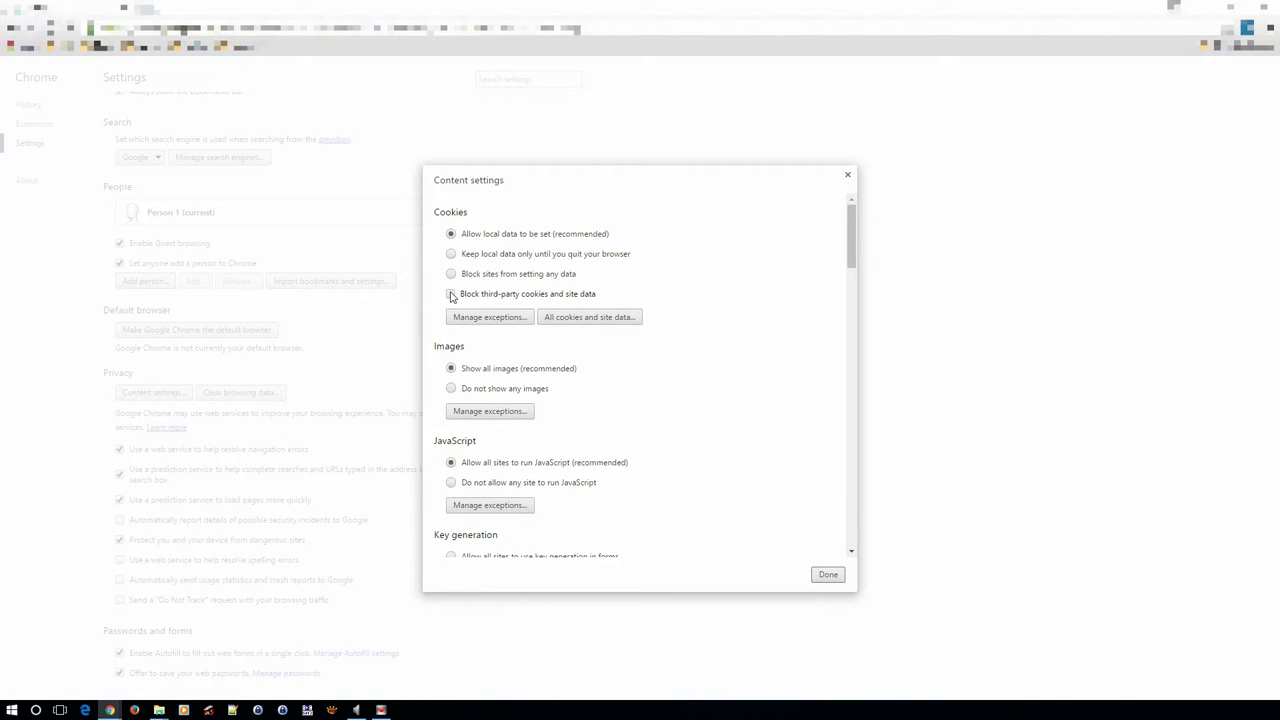
pyautogui.click(827, 574)
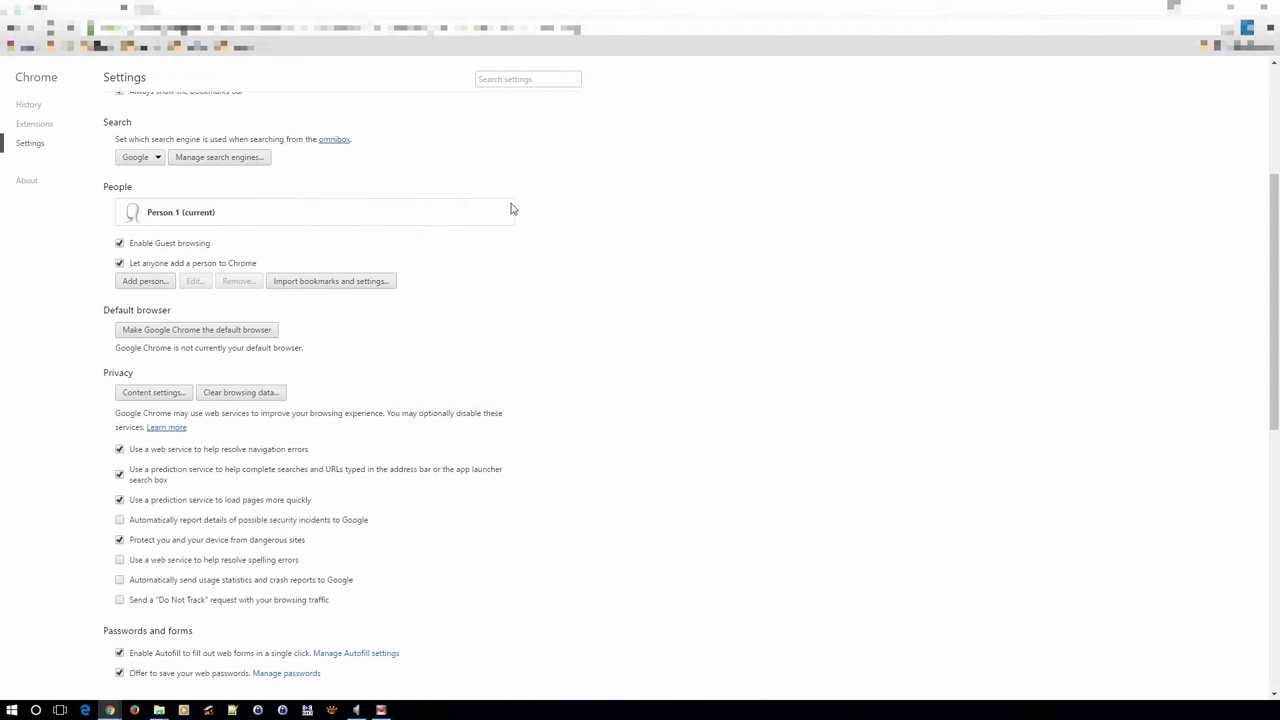
pyautogui.hotkey('ctrl', 'Tab')
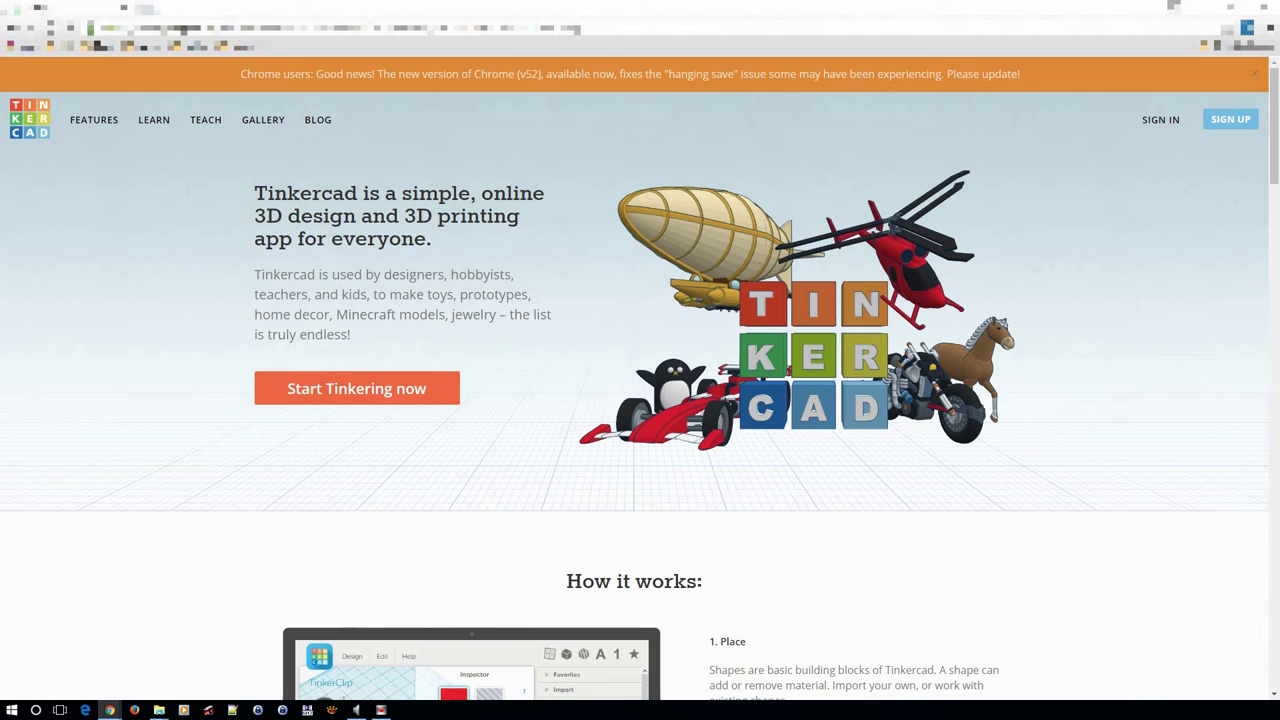
# Sign in to Tinkercad with the account's e-mail and password
pyautogui.click(1163, 122)
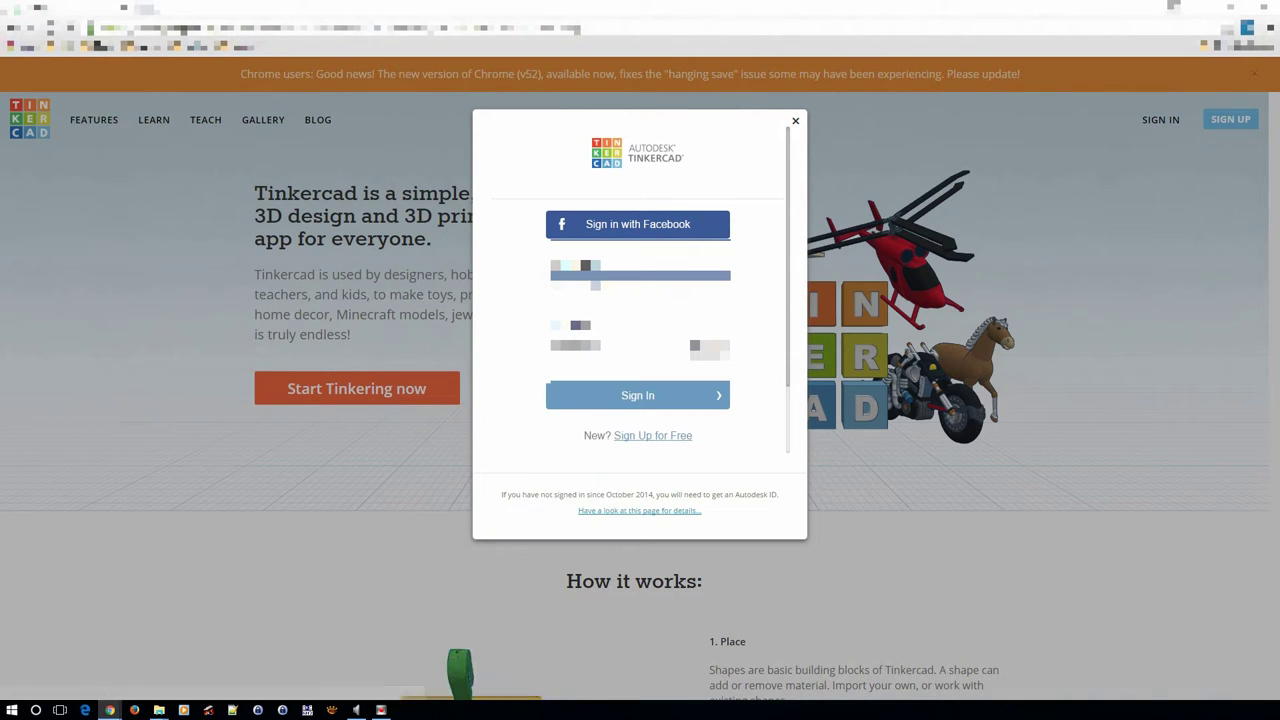
pyautogui.click(575, 285)
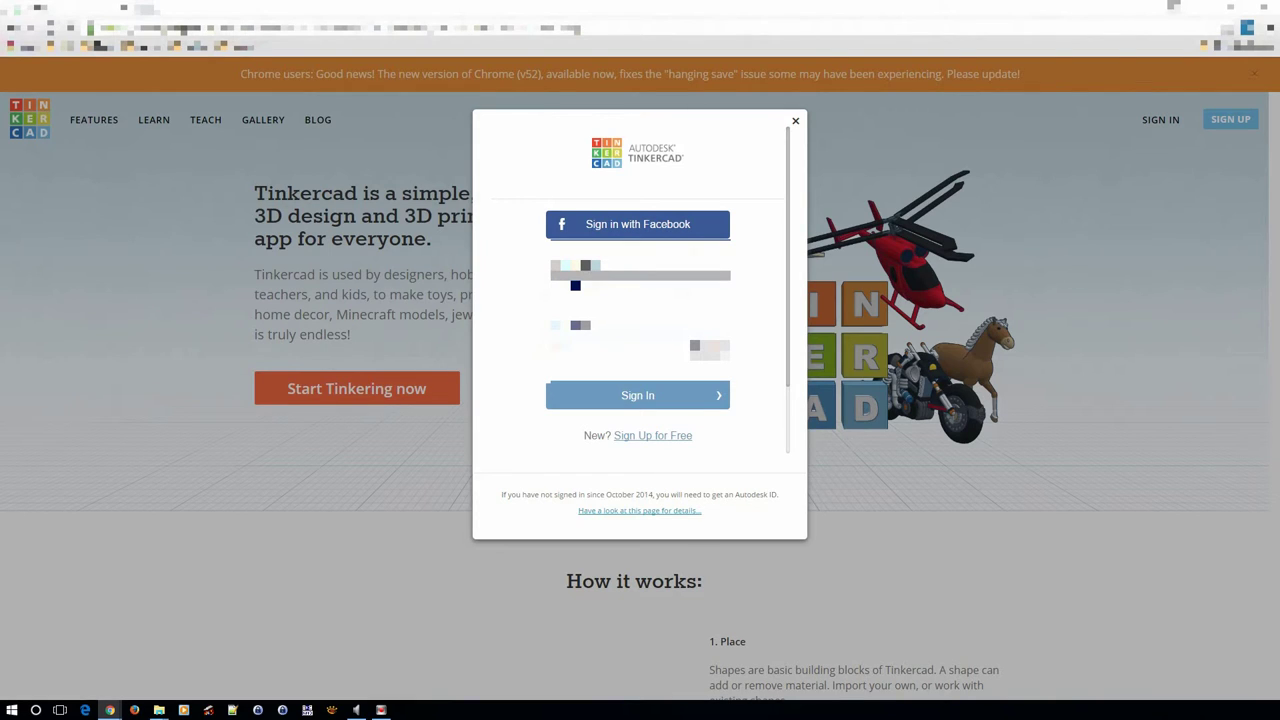
pyautogui.press('Return')
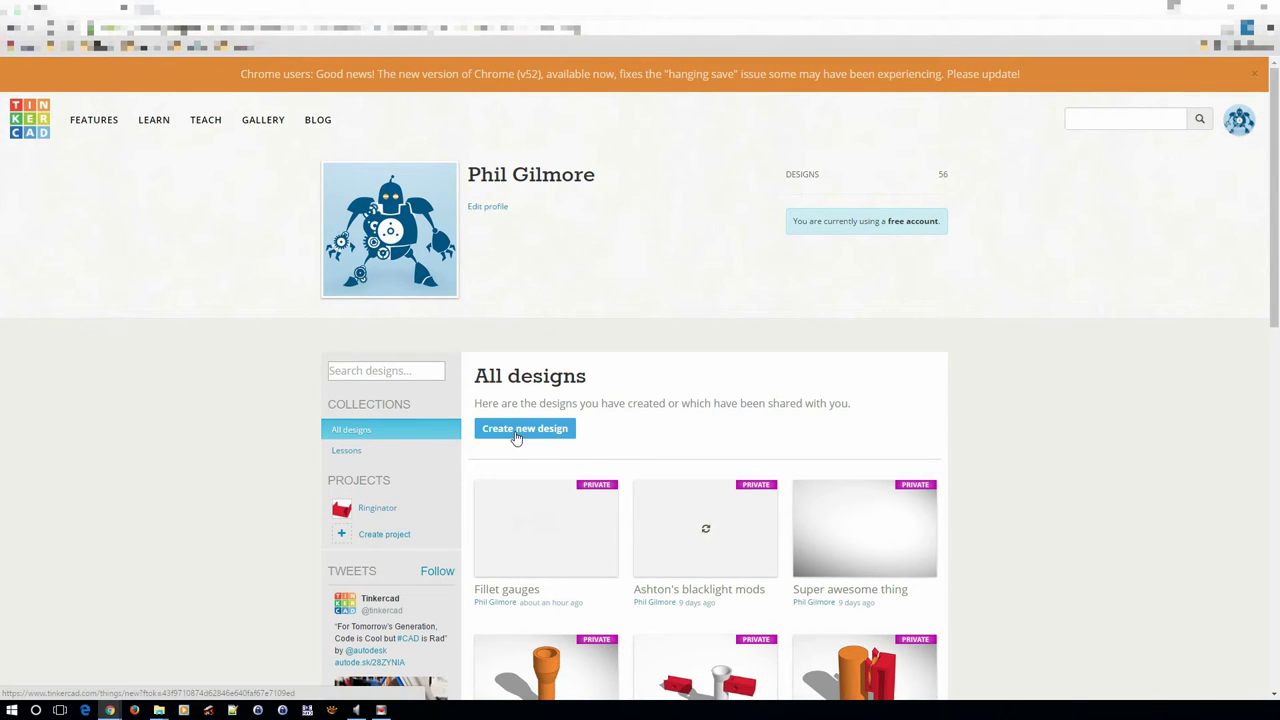
# Create a new design and rename it "Tinkercad test 1" in its properties, saving the change
pyautogui.click(517, 432)
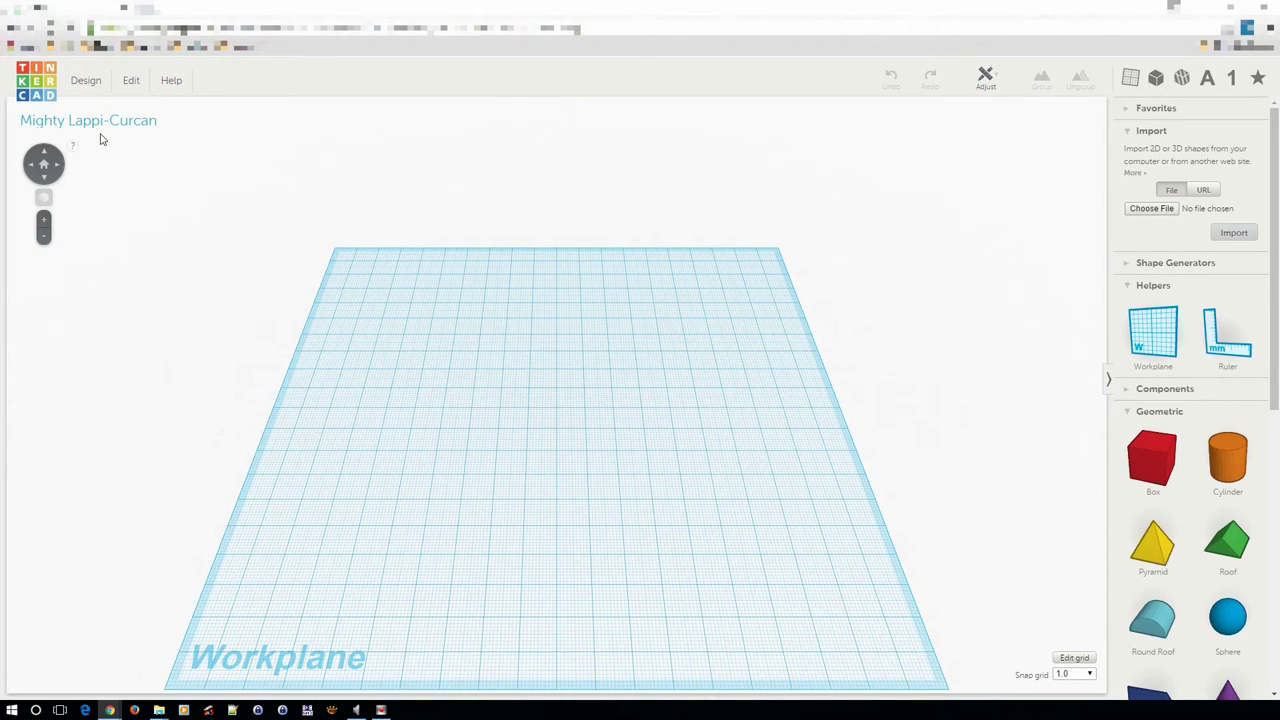
pyautogui.click(86, 86)
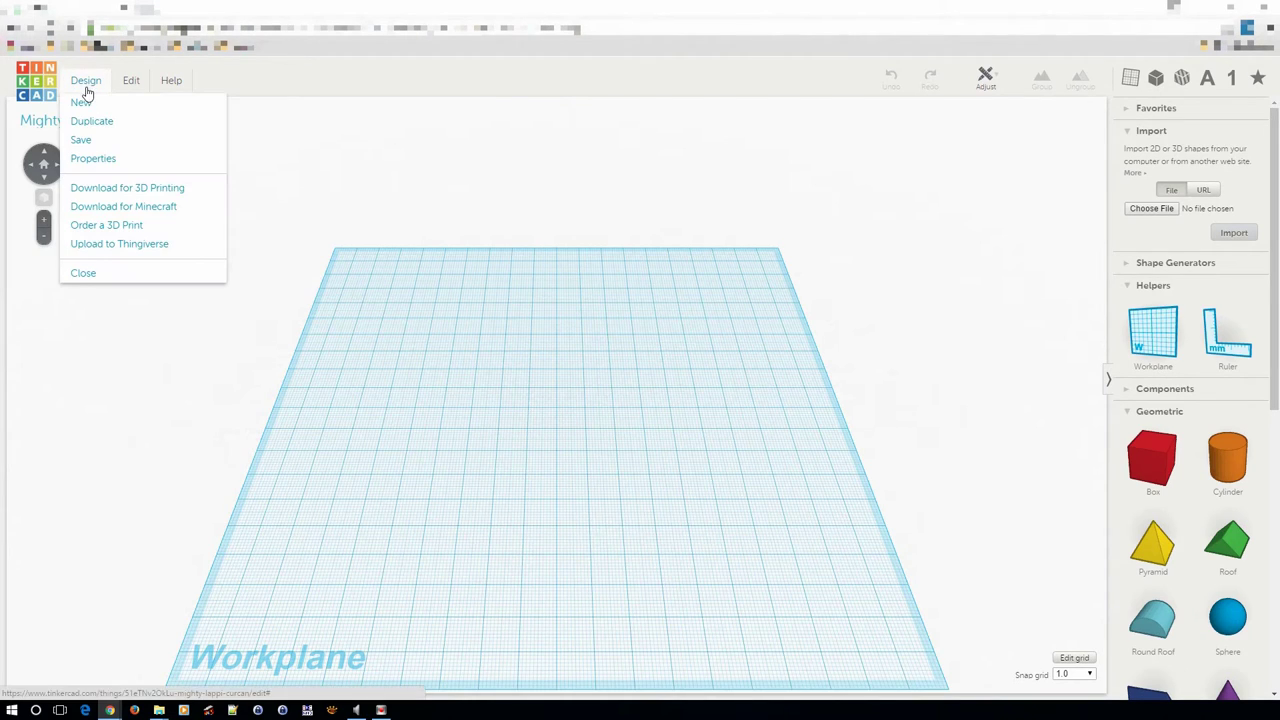
pyautogui.click(100, 160)
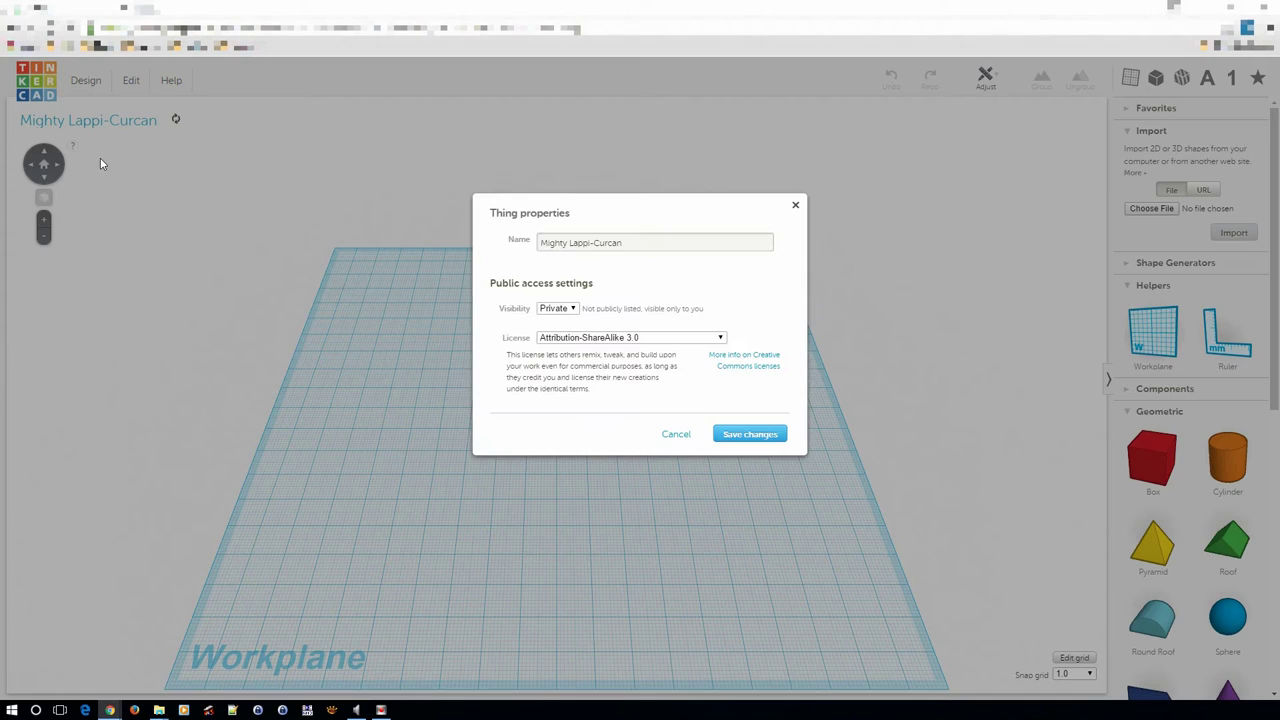
pyautogui.moveTo(680, 240); pyautogui.dragTo(424, 235)
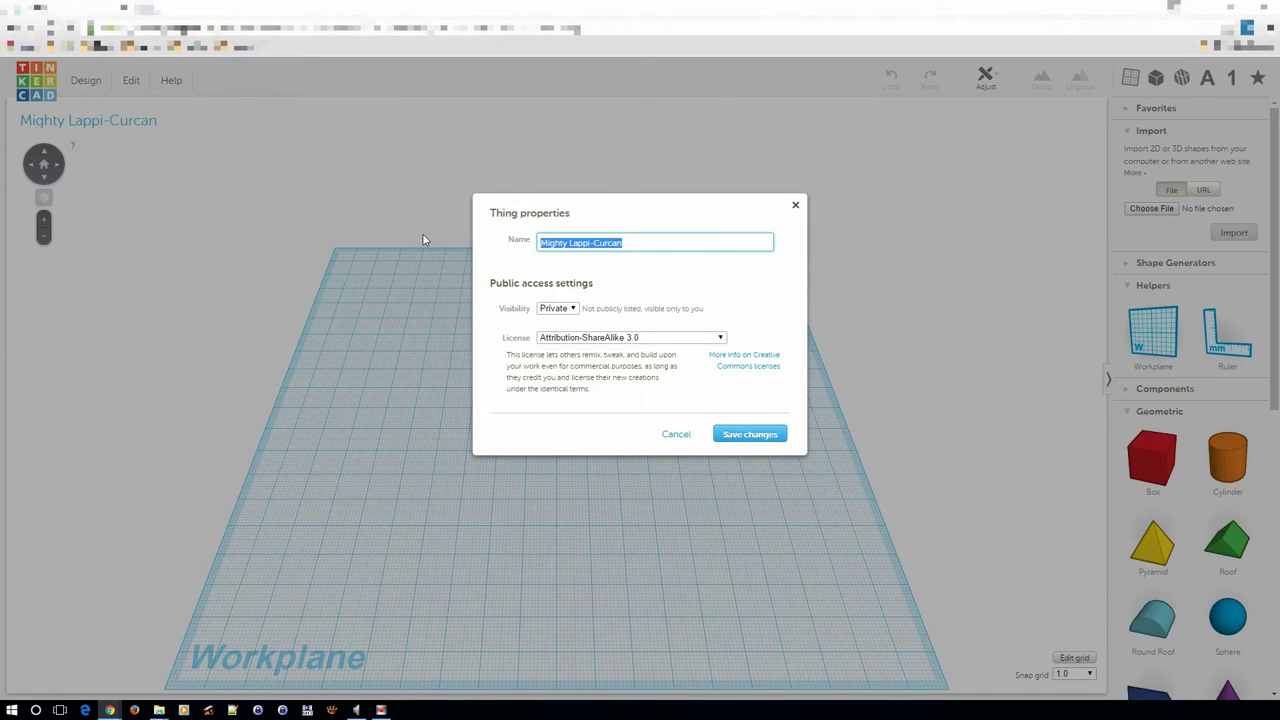
pyautogui.write('Tinkercad test 1')
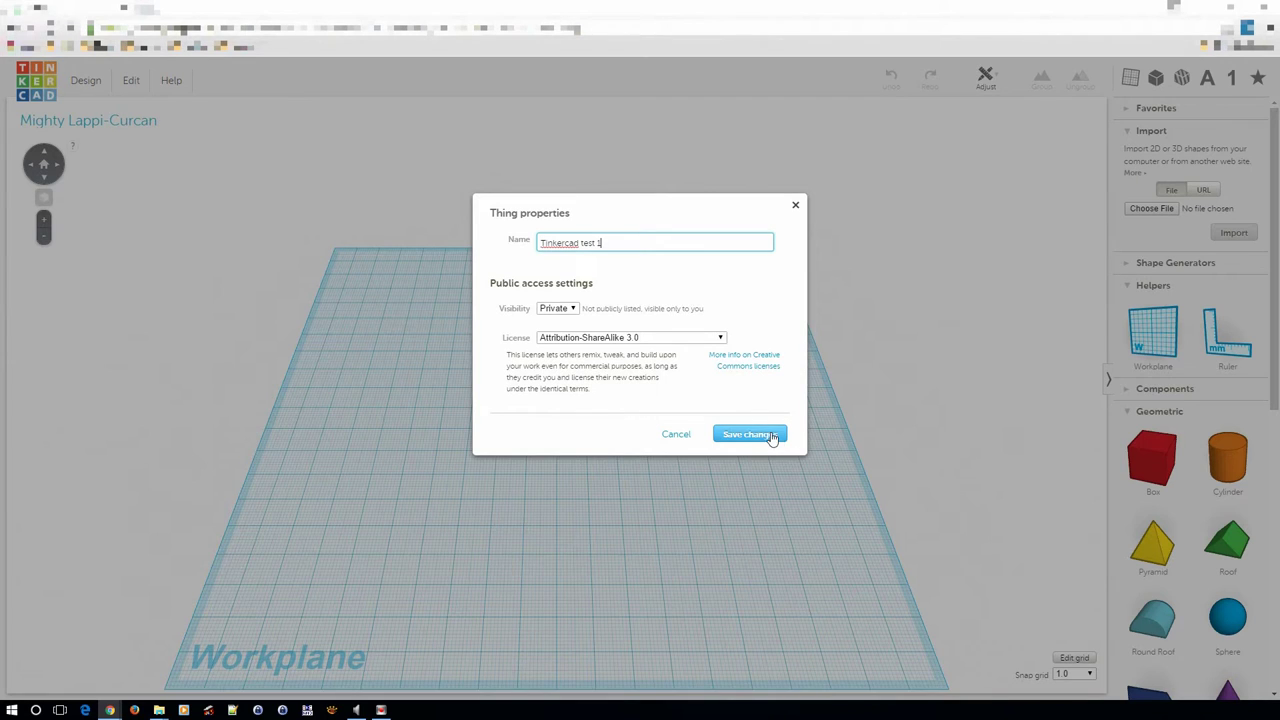
pyautogui.click(763, 435)
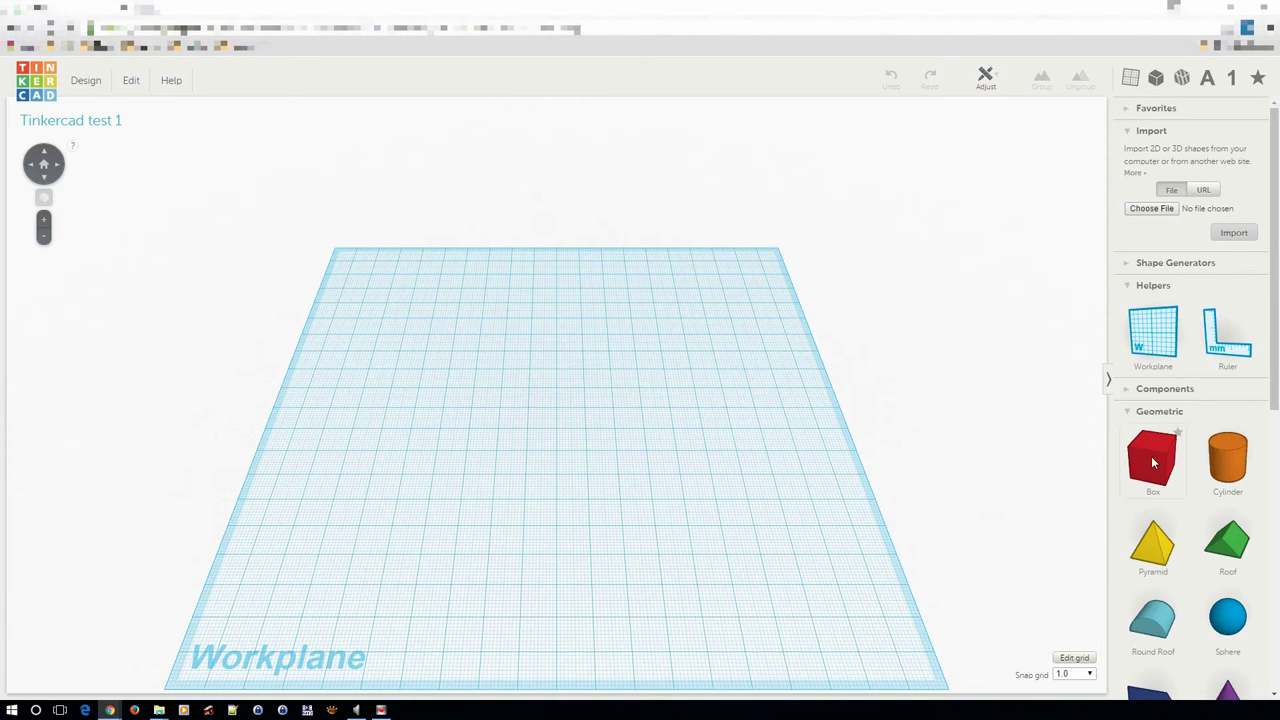
# Place a red box on the workplane and move it to near the workplane's centre
pyautogui.moveTo(1151, 456); pyautogui.dragTo(377, 418)
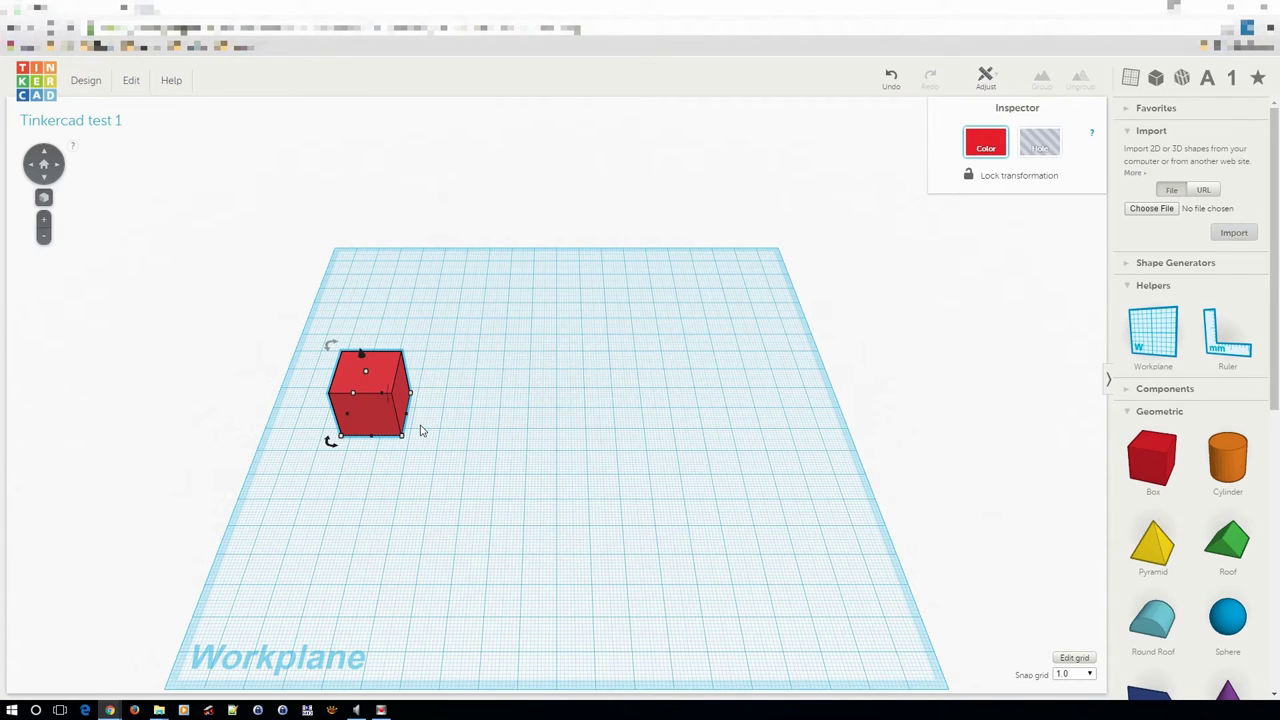
pyautogui.moveTo(374, 380); pyautogui.dragTo(562, 413)
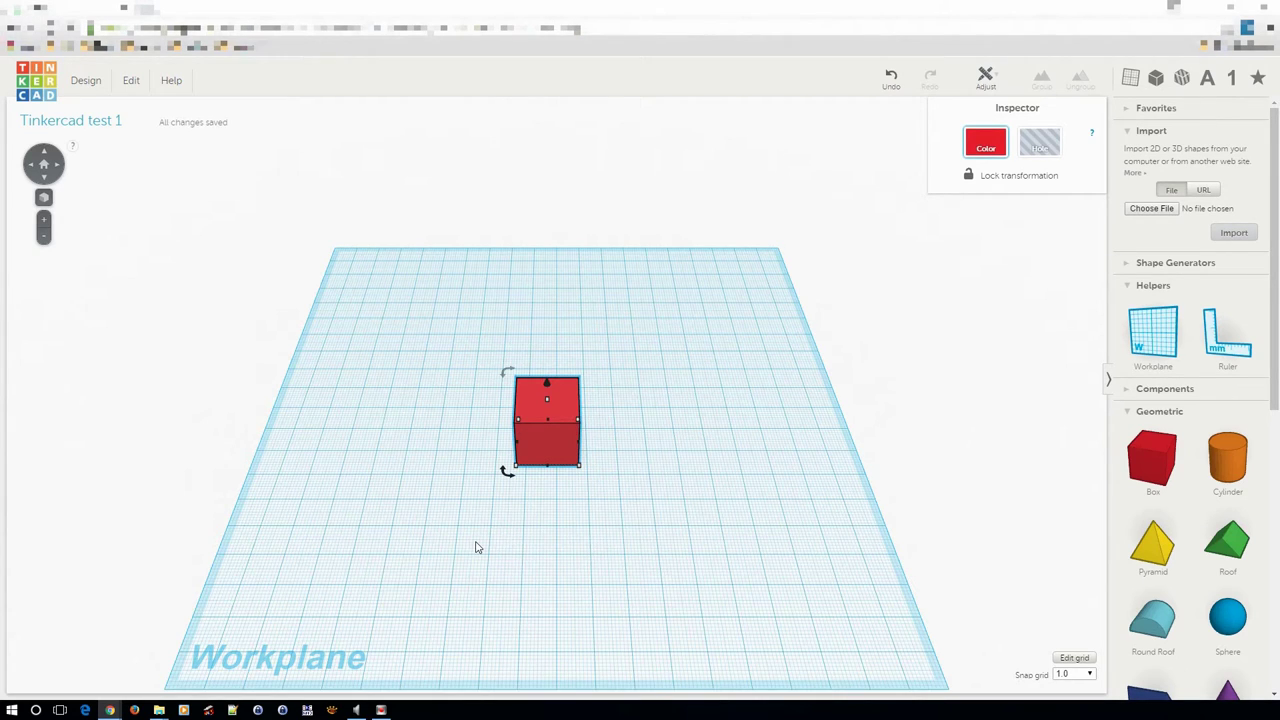
# Examine the box on the workplane from an angled viewpoint, both close up and from farther away
pyautogui.moveTo(476, 547); pyautogui.dragTo(460, 678, button='right')
pyautogui.moveTo(537, 517); pyautogui.dragTo(749, 514, button='right')
pyautogui.moveTo(557, 546); pyautogui.dragTo(671, 543, button='right')
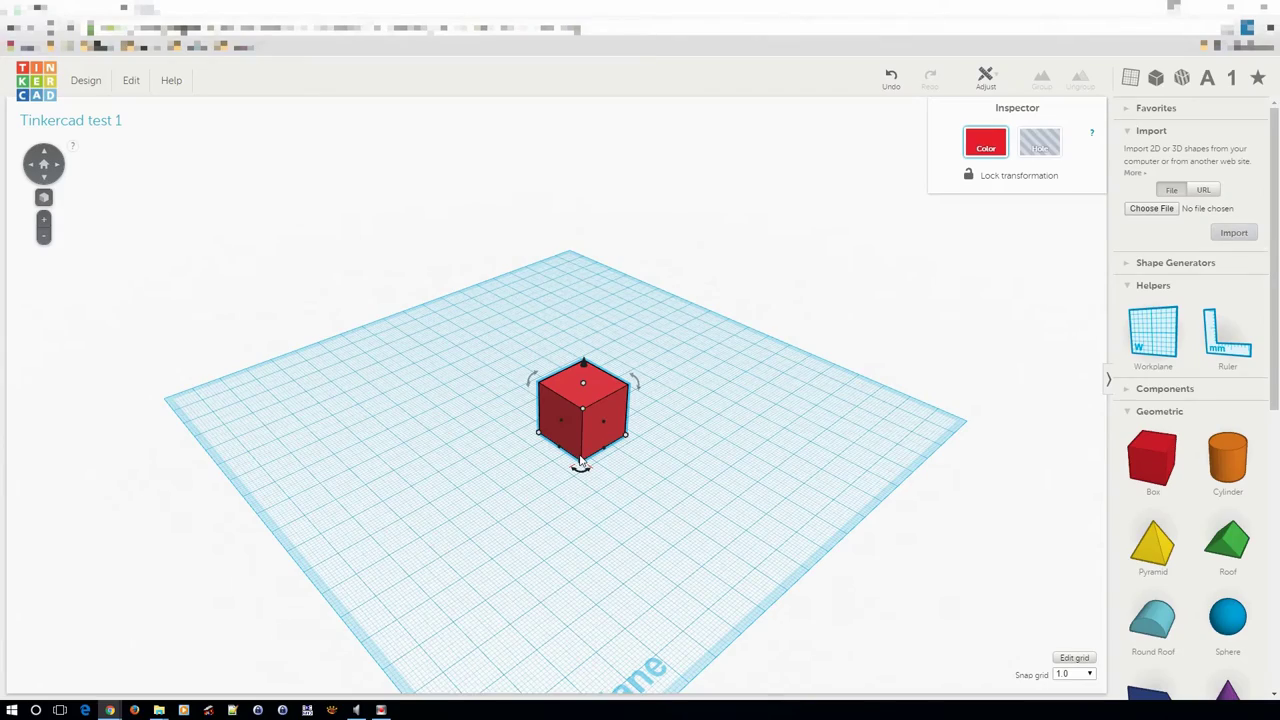
pyautogui.scroll(5, 581, 461)
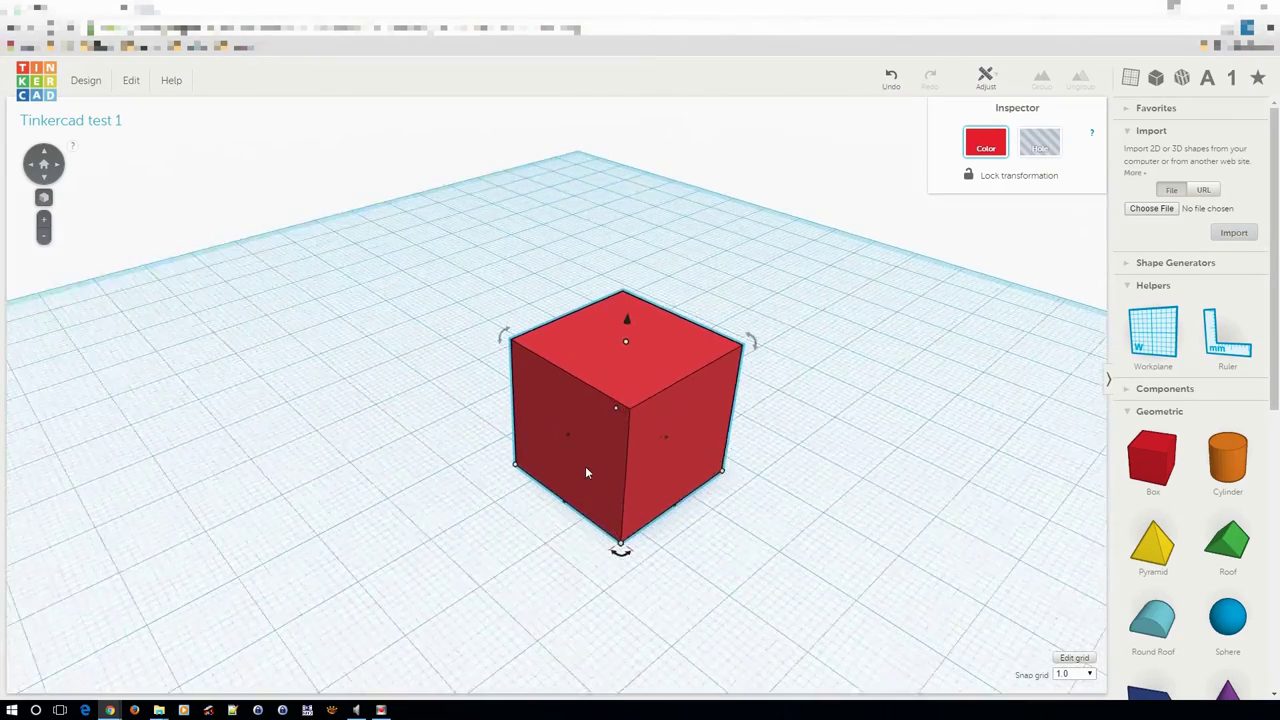
pyautogui.scroll(3, 589, 475)
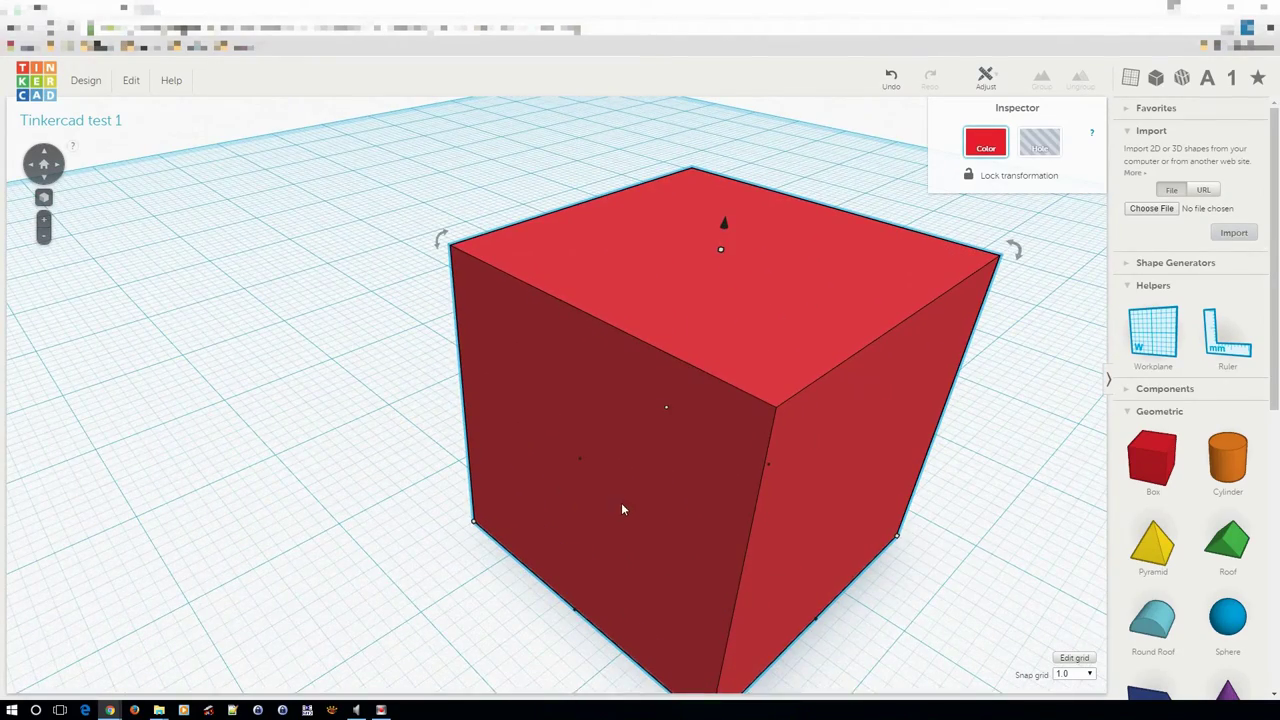
pyautogui.scroll(-8, 243, 274)
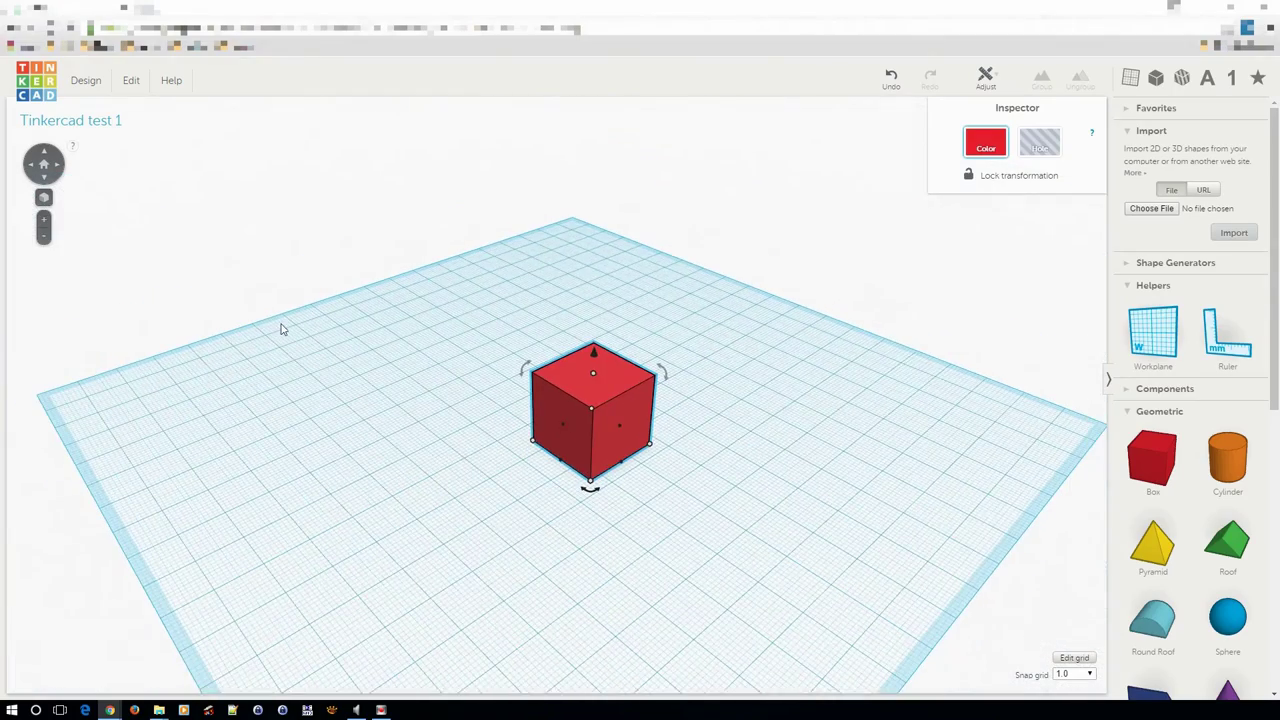
pyautogui.scroll(5, 871, 408)
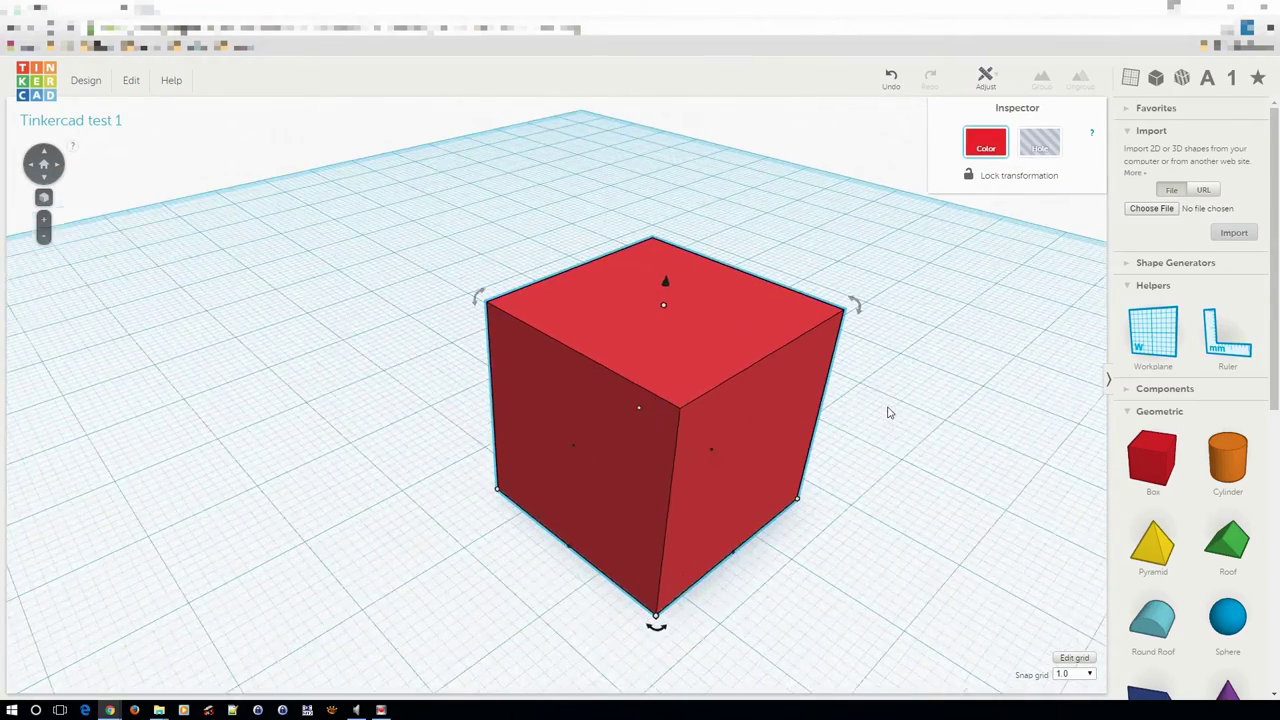
pyautogui.scroll(-6, 887, 408)
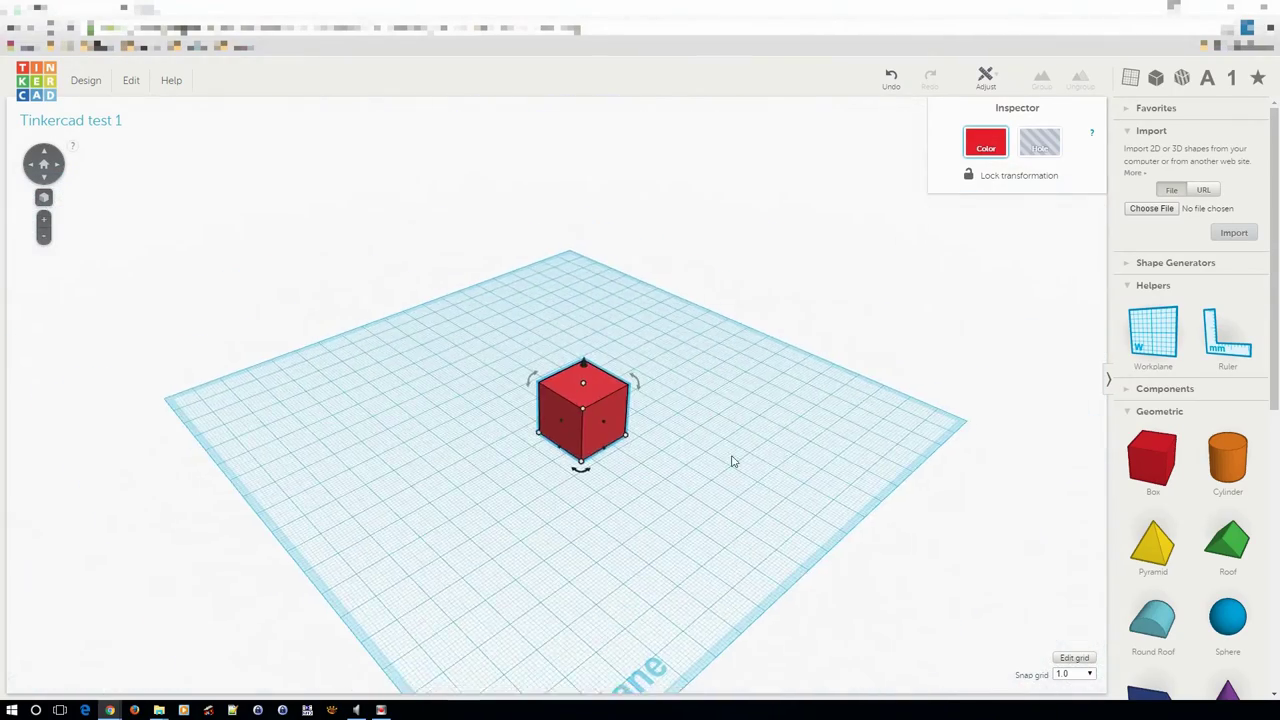
# Move the red box about 47 mm to the left and 33 mm toward the back of the workplane
pyautogui.scroll(6, 642, 441)
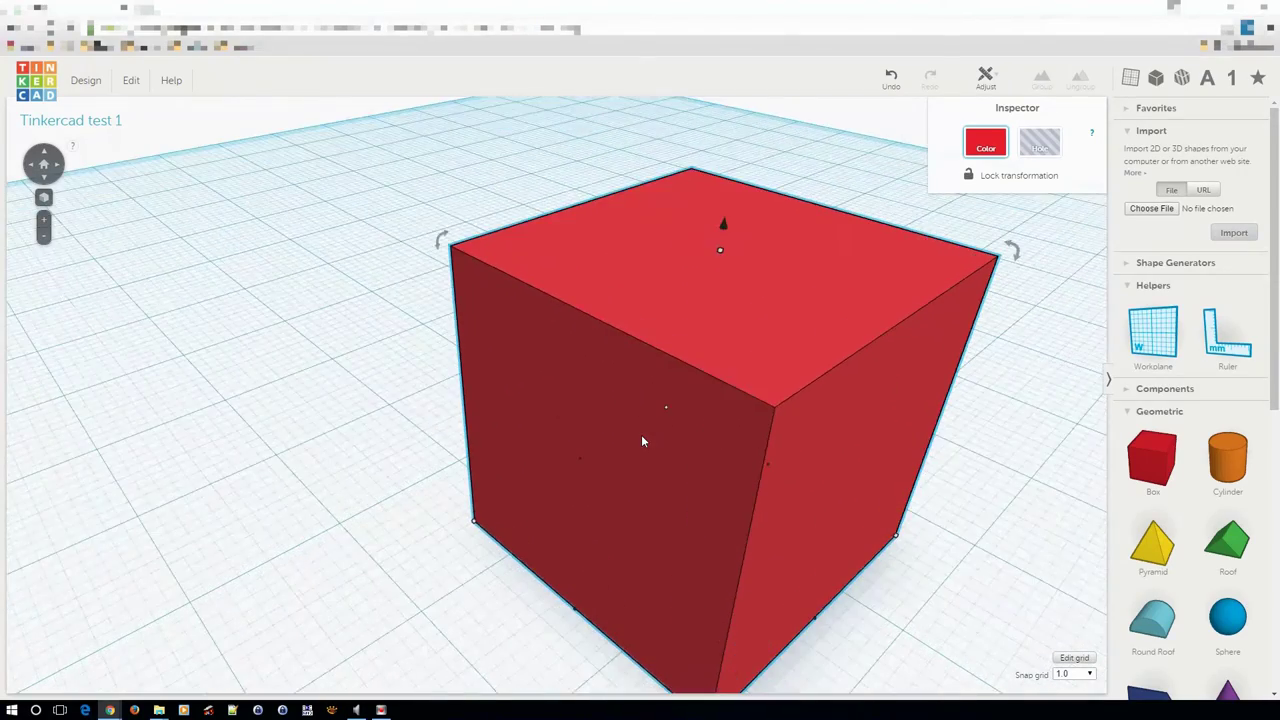
pyautogui.scroll(-6, 642, 441)
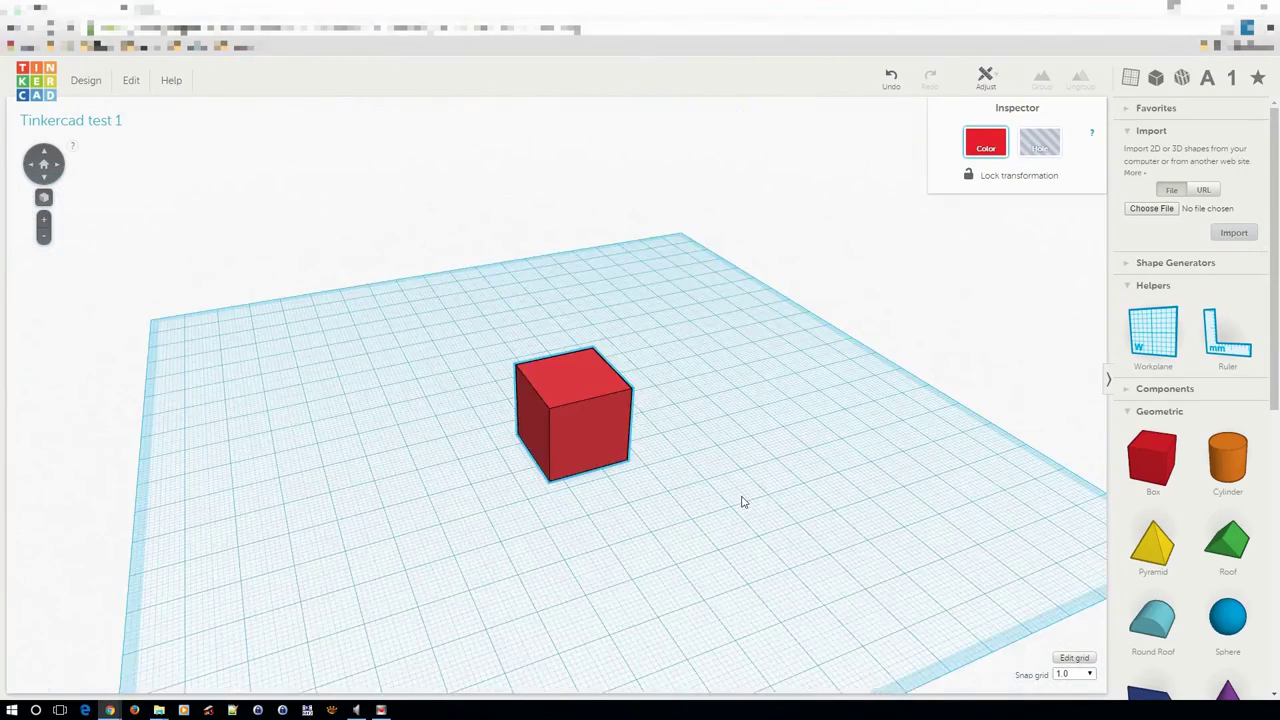
pyautogui.moveTo(742, 502); pyautogui.dragTo(627, 490, button='right')
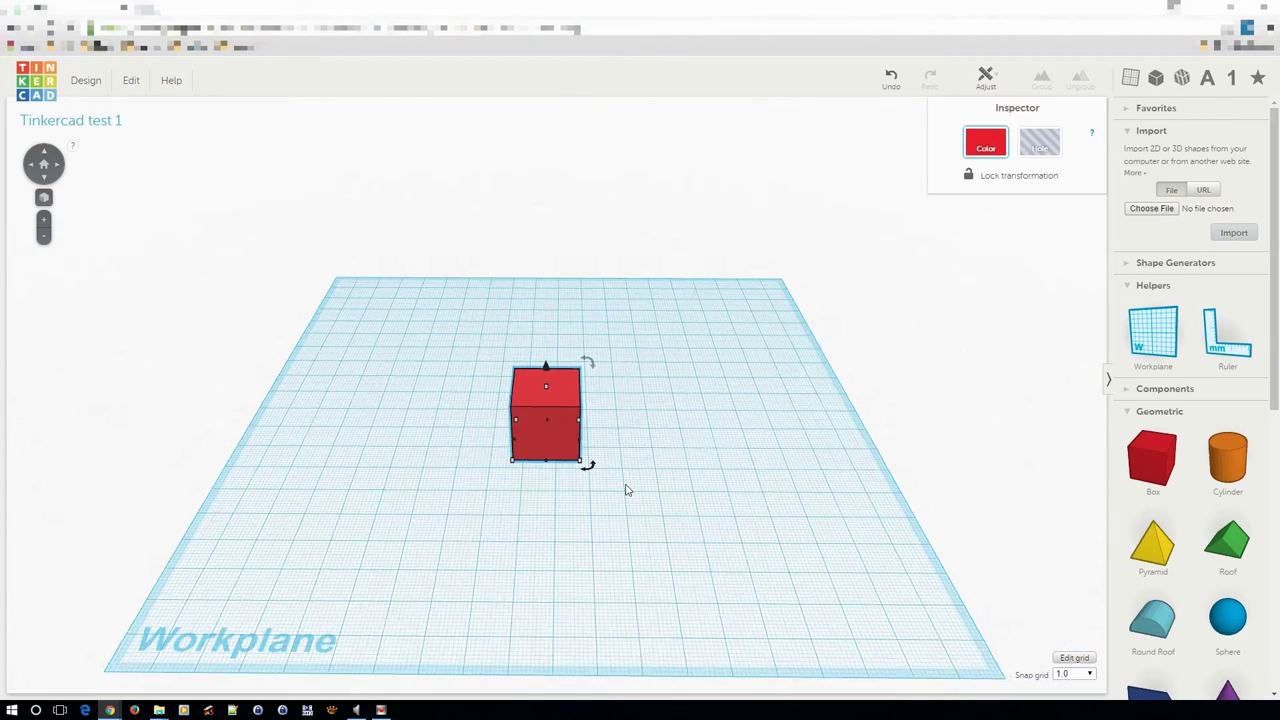
pyautogui.moveTo(560, 391); pyautogui.dragTo(430, 343)
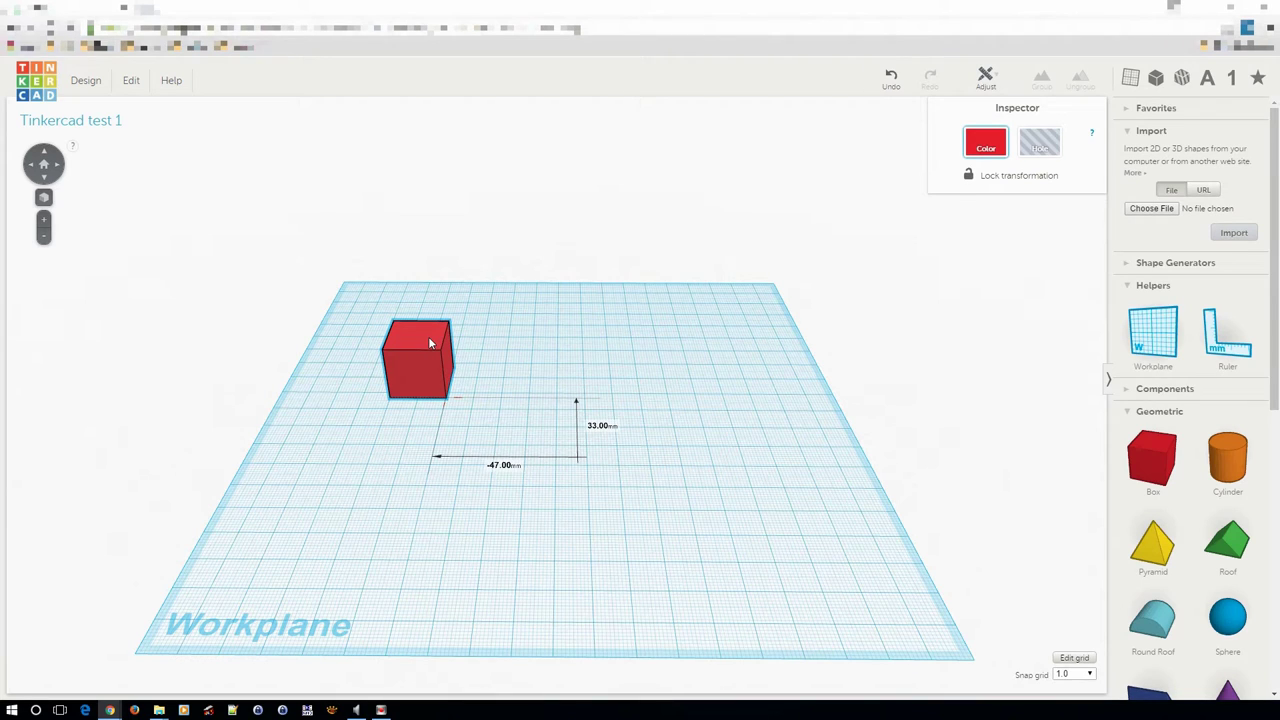
pyautogui.moveTo(430, 343)
pyautogui.mouseDown()
pyautogui.moveTo(436, 332)
pyautogui.moveTo(428, 340)
pyautogui.mouseUp()
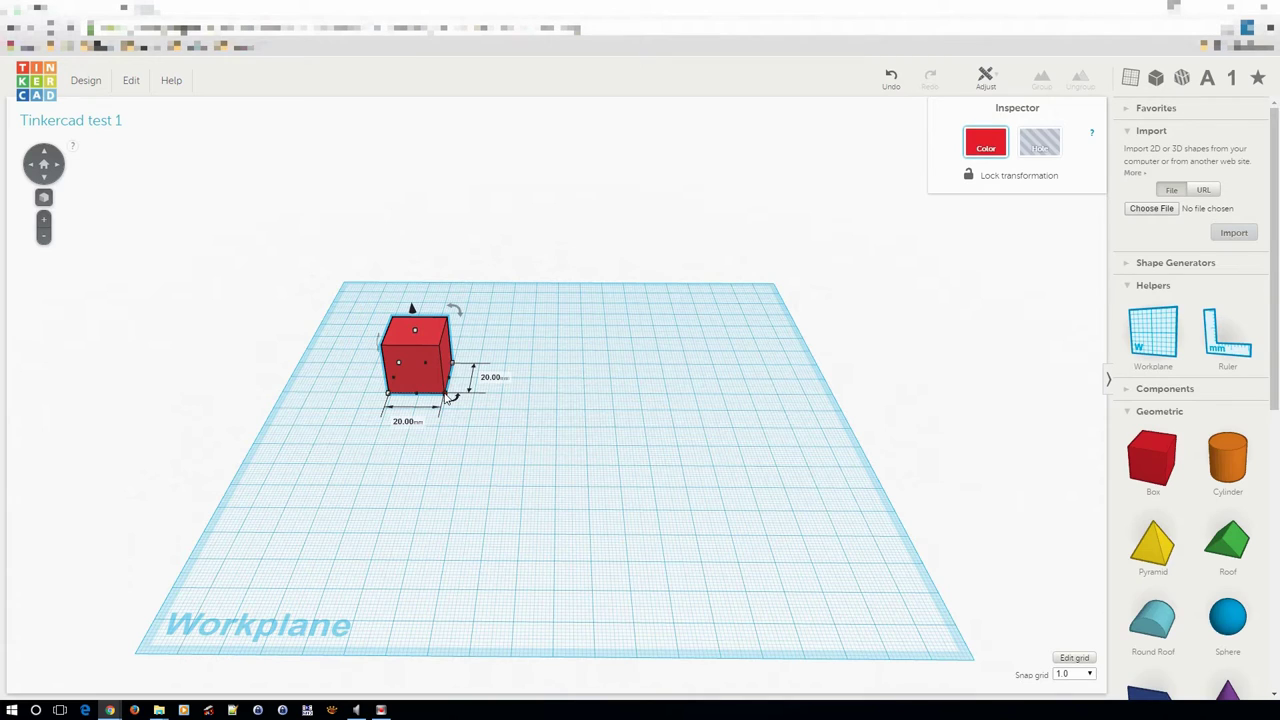
# Stretch the box's base to about 48 by 53 mm, and scale the whole box proportionally to about 60 mm high
pyautogui.moveTo(447, 395); pyautogui.dragTo(519, 458)
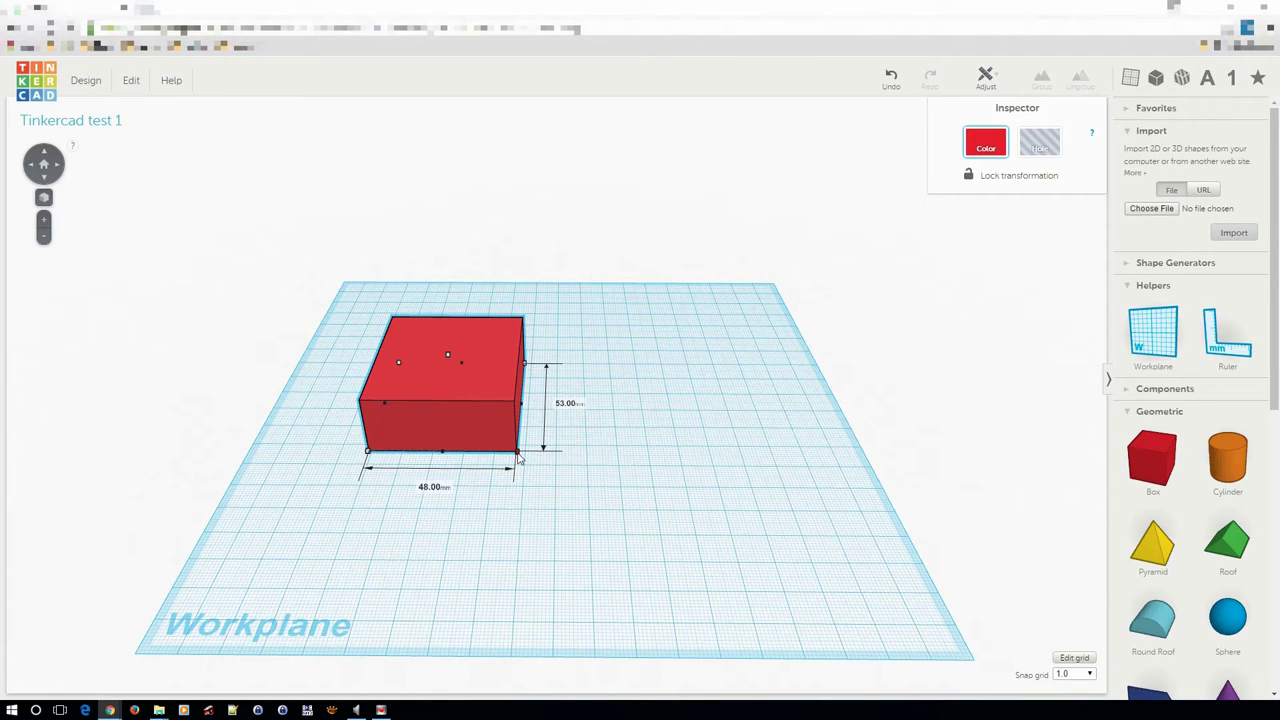
pyautogui.keyDown('shift'); pyautogui.moveTo(518, 457); pyautogui.dragTo(453, 407); pyautogui.keyUp('shift')
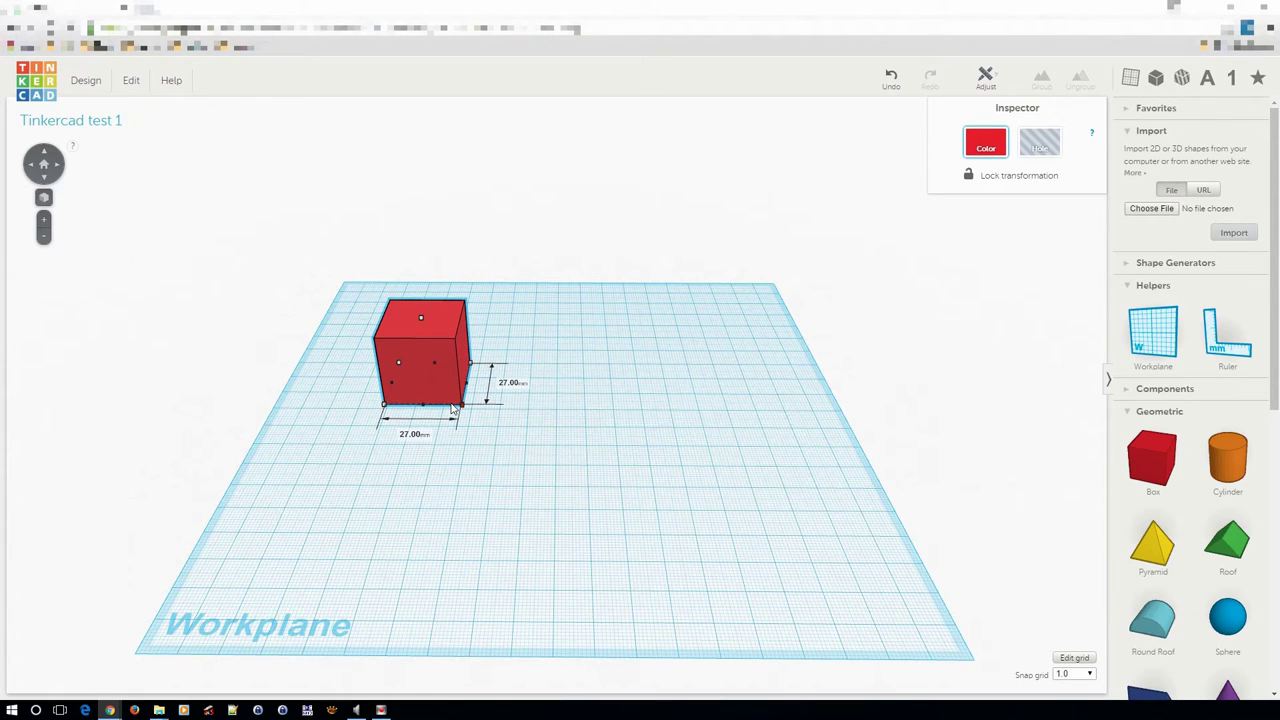
pyautogui.keyDown('shift'); pyautogui.moveTo(453, 407); pyautogui.dragTo(544, 410); pyautogui.keyUp('shift')
pyautogui.keyDown('shift'); pyautogui.moveTo(441, 367); pyautogui.dragTo(545, 460); pyautogui.keyUp('shift')
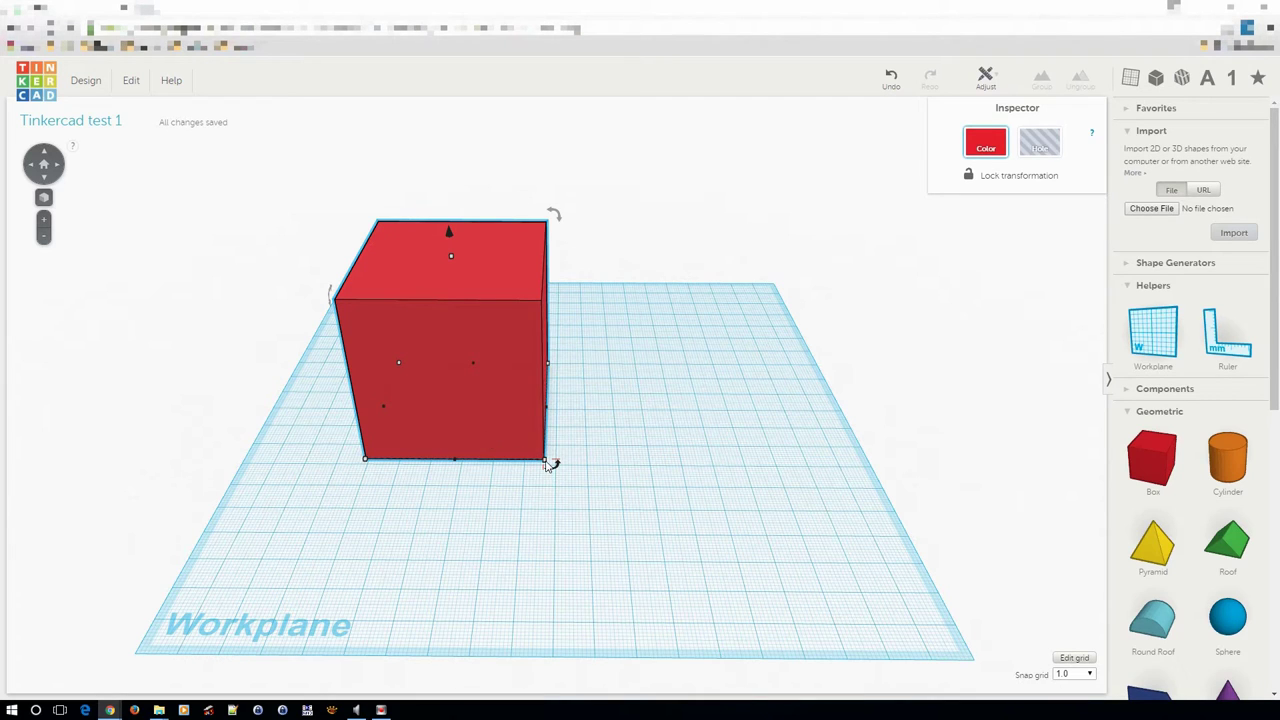
pyautogui.moveTo(550, 465)
pyautogui.mouseDown()
pyautogui.moveTo(600, 457)
pyautogui.moveTo(620, 432)
pyautogui.moveTo(514, 482)
pyautogui.moveTo(577, 505)
pyautogui.moveTo(612, 452)
pyautogui.moveTo(495, 430)
pyautogui.moveTo(641, 535)
pyautogui.moveTo(543, 449)
pyautogui.moveTo(489, 429)
pyautogui.moveTo(557, 467)
pyautogui.mouseUp()
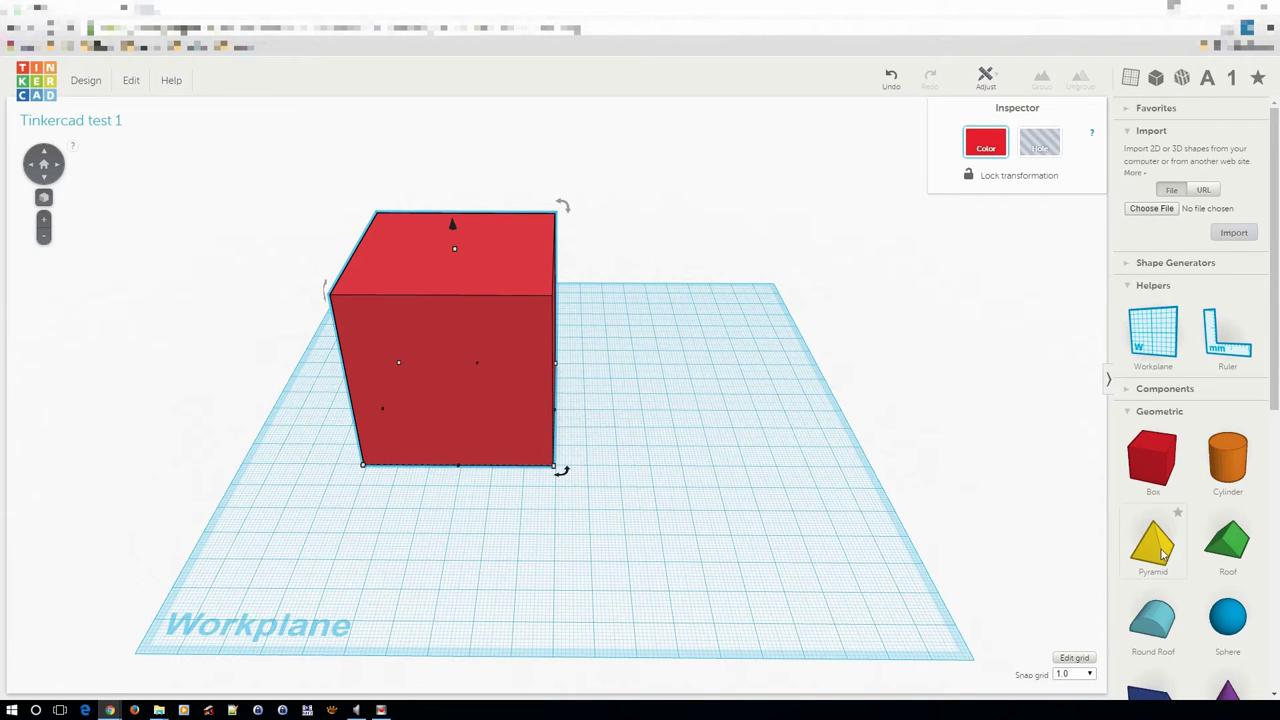
# Place a yellow pyramid on the workplane beside the red box and delete it
pyautogui.moveTo(1168, 556); pyautogui.dragTo(760, 501)
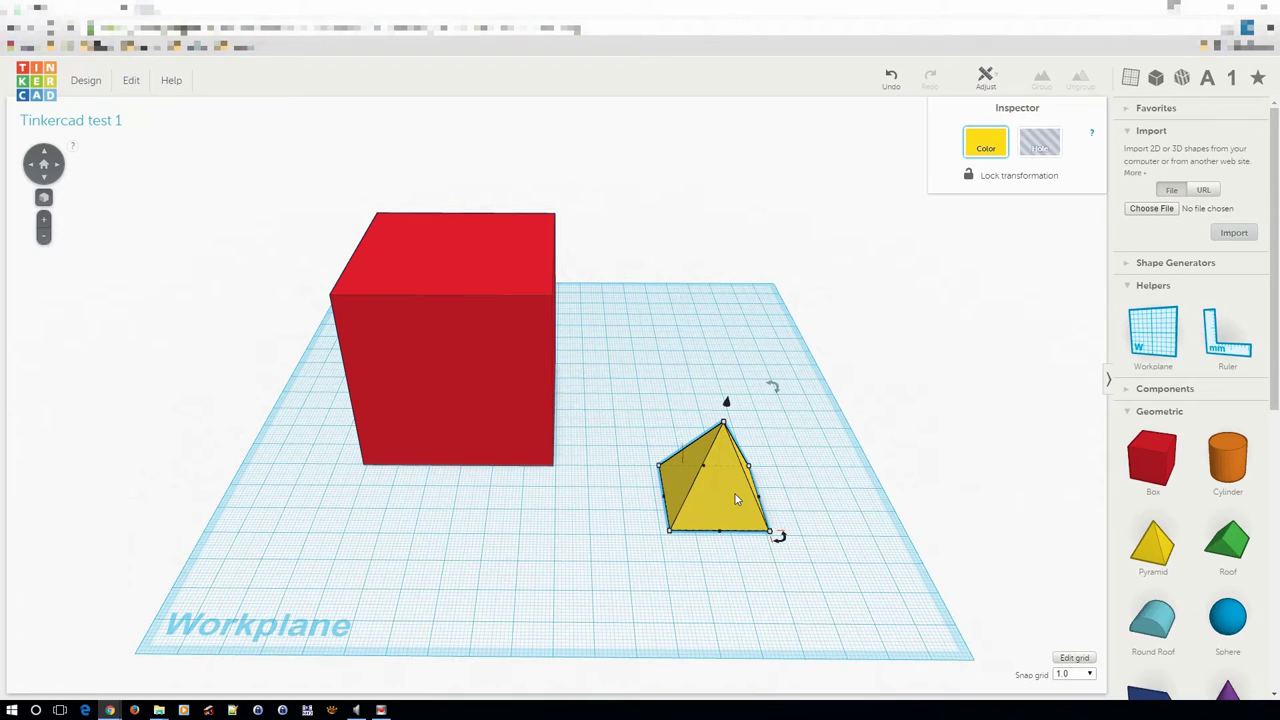
pyautogui.press('Delete')
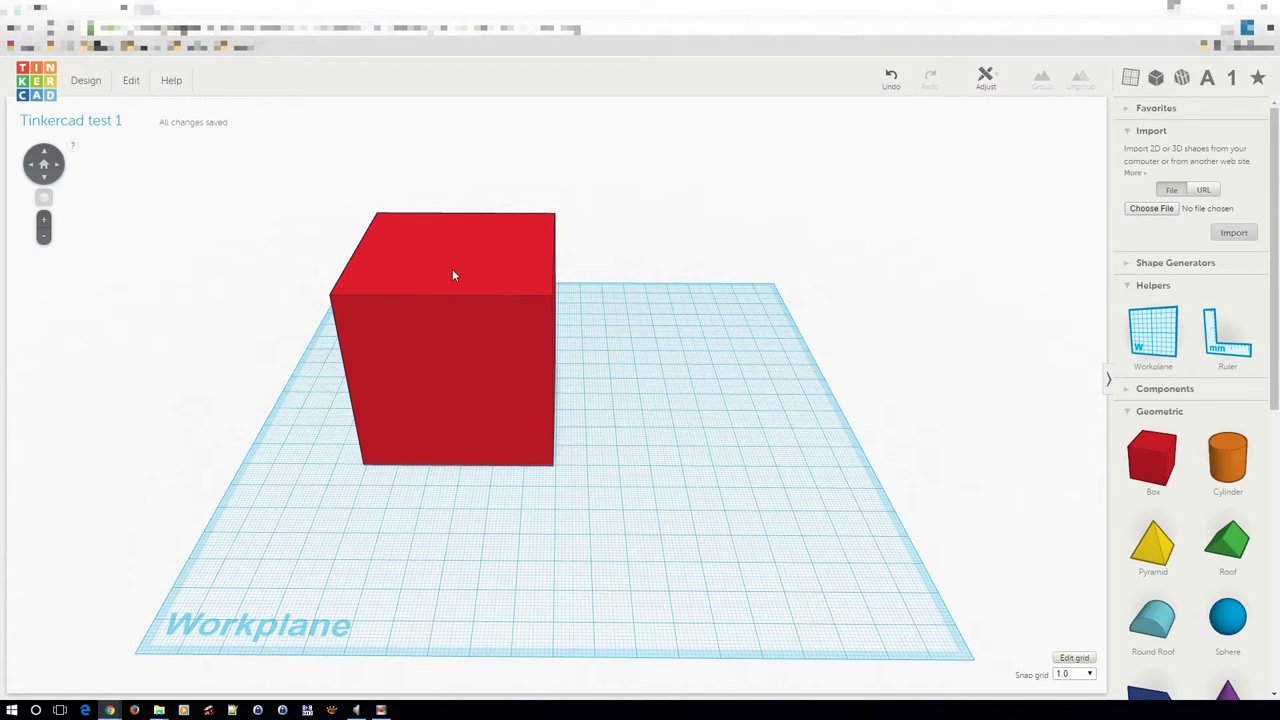
# Move the red box toward the middle of the workplane and reduce both its footprint and its height
pyautogui.moveTo(454, 274); pyautogui.dragTo(552, 332)
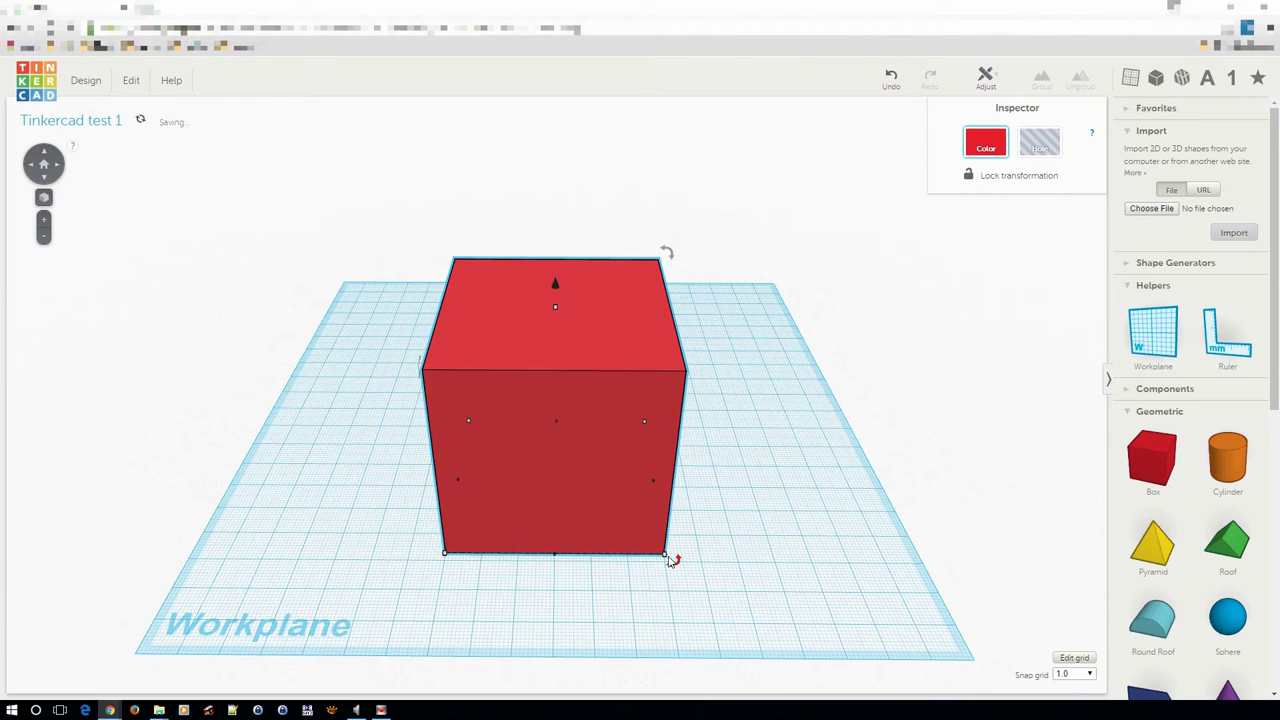
pyautogui.moveTo(668, 557); pyautogui.dragTo(580, 491)
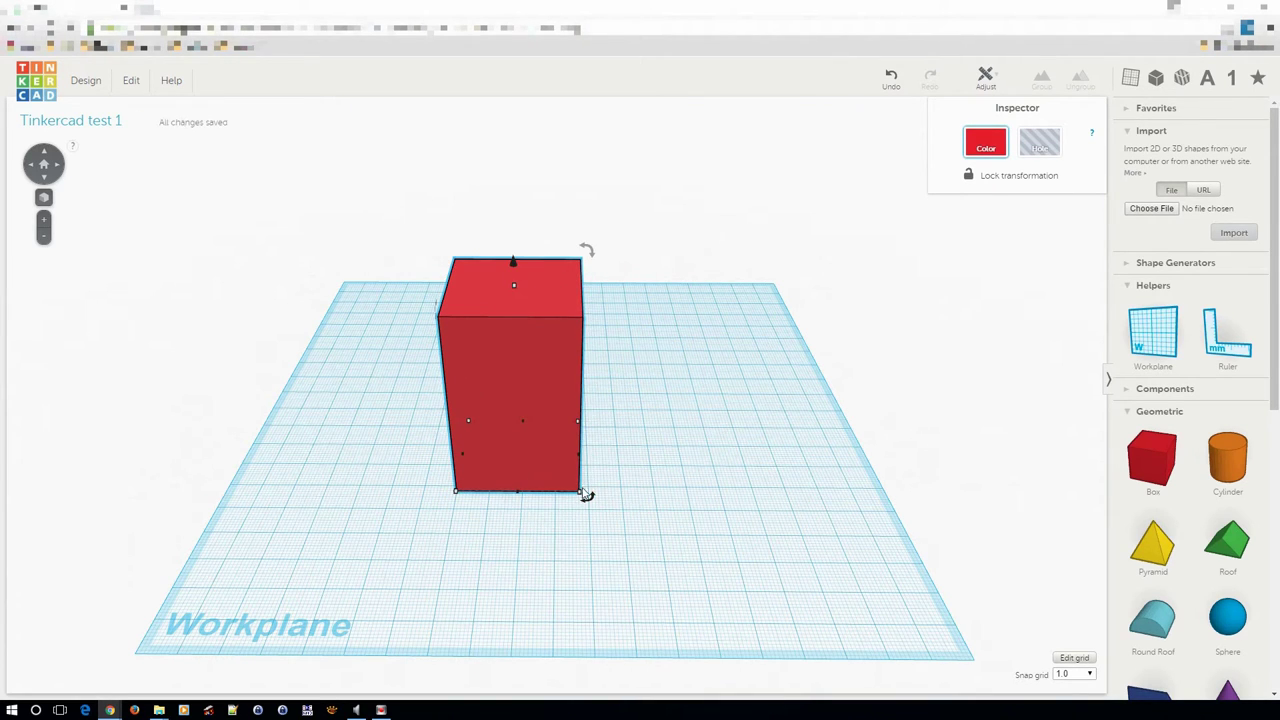
pyautogui.moveTo(582, 492); pyautogui.dragTo(548, 481)
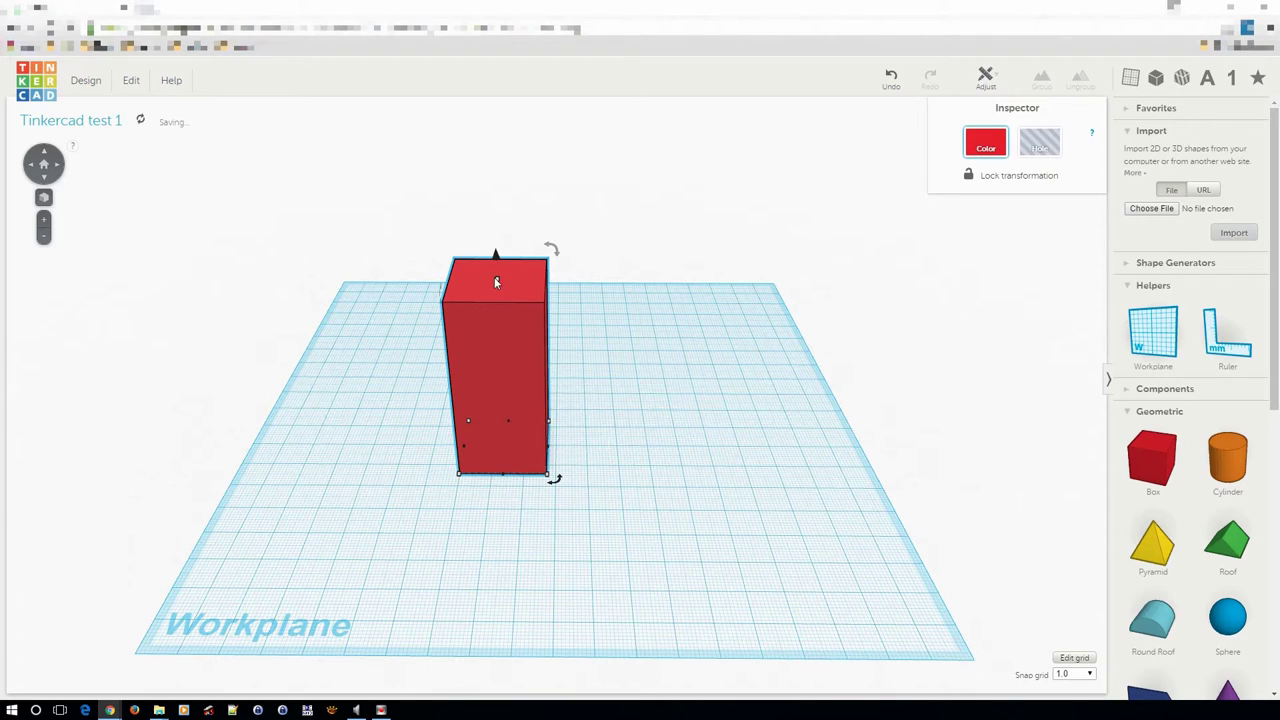
pyautogui.moveTo(496, 279)
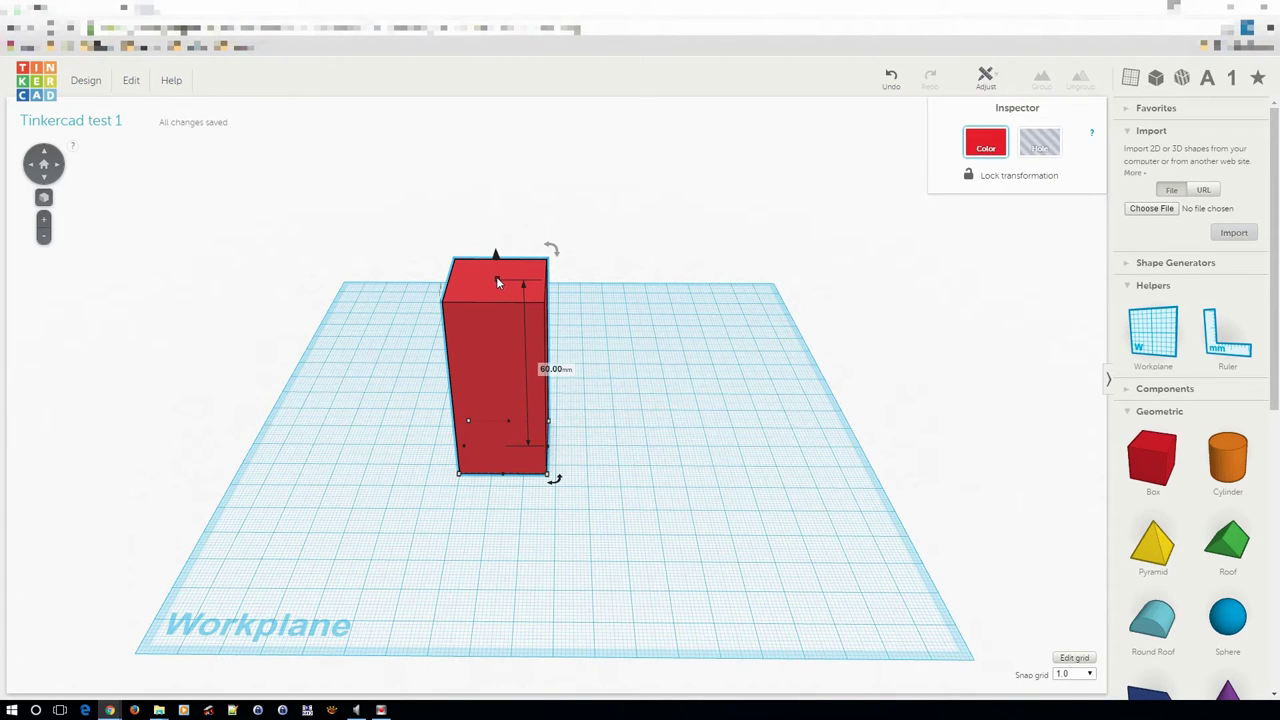
pyautogui.moveTo(497, 281); pyautogui.dragTo(499, 362)
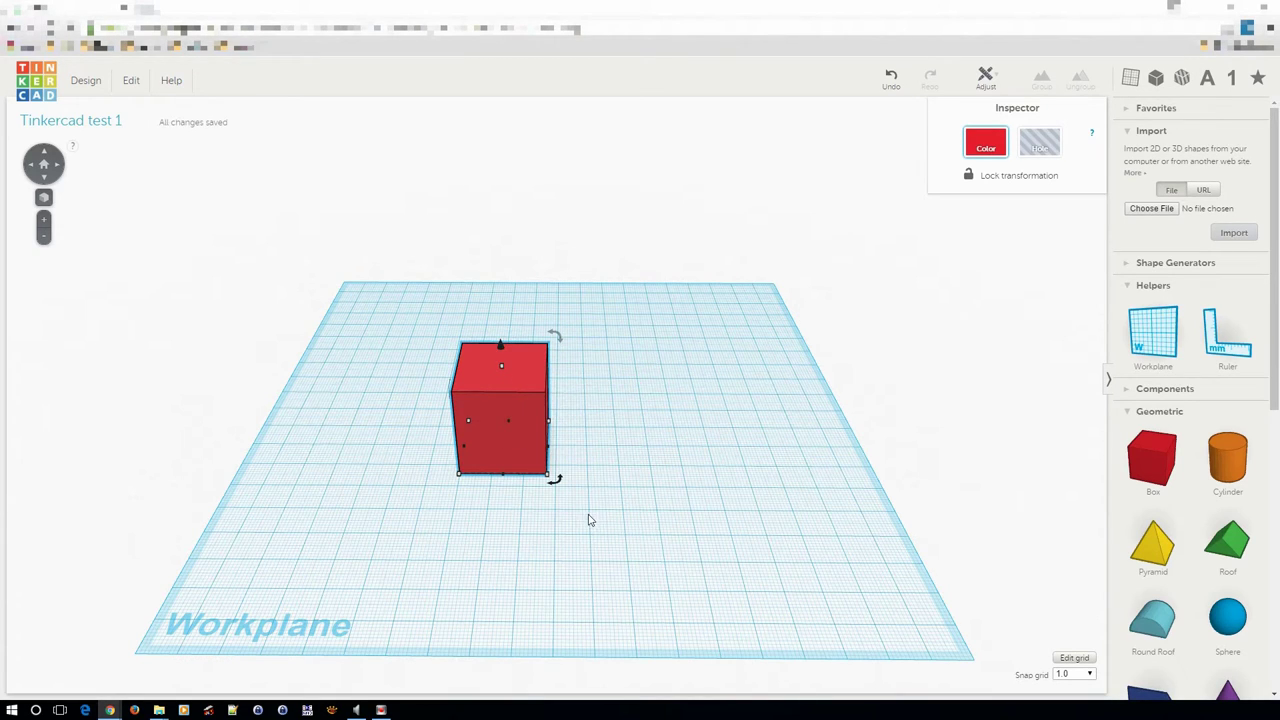
# Raise the red box 1 mm above the workplane and lower it back onto the surface
pyautogui.moveTo(503, 346)
pyautogui.moveTo(500, 348)
pyautogui.mouseDown()
pyautogui.moveTo(490, 271)
pyautogui.moveTo(488, 348)
pyautogui.moveTo(488, 304)
pyautogui.moveTo(499, 342)
pyautogui.mouseUp()
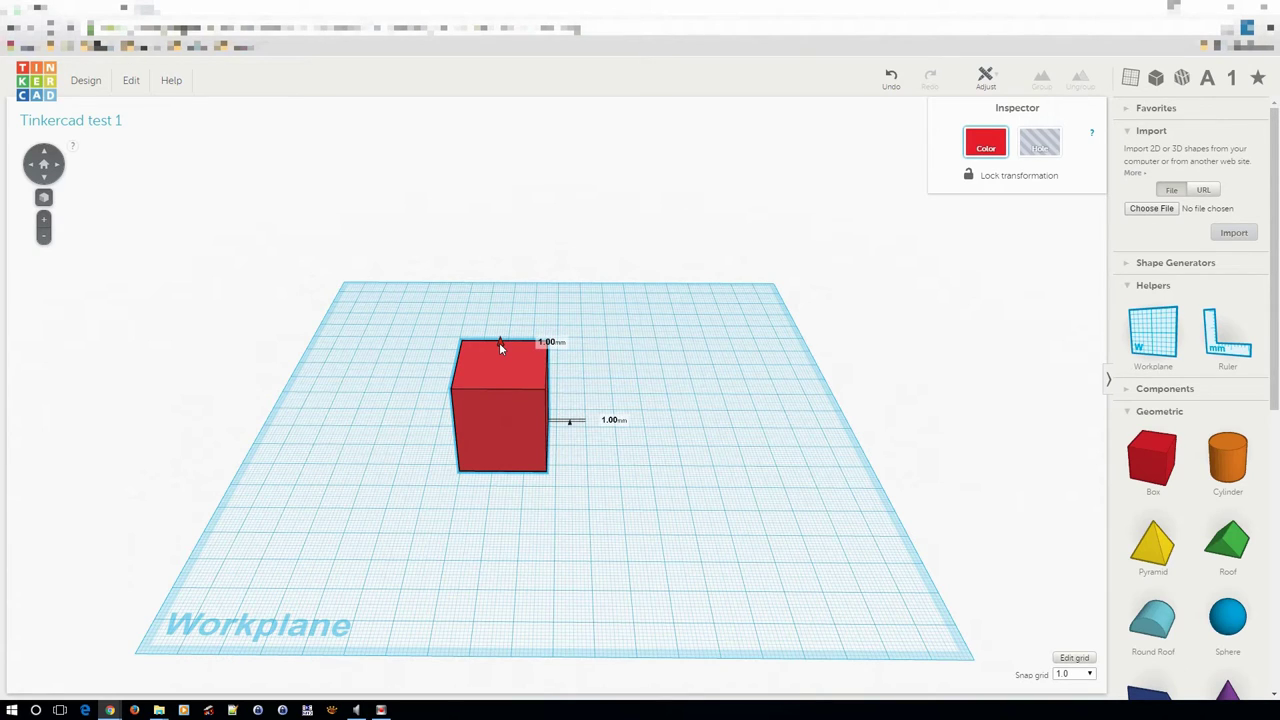
pyautogui.moveTo(499, 343); pyautogui.dragTo(499, 344)
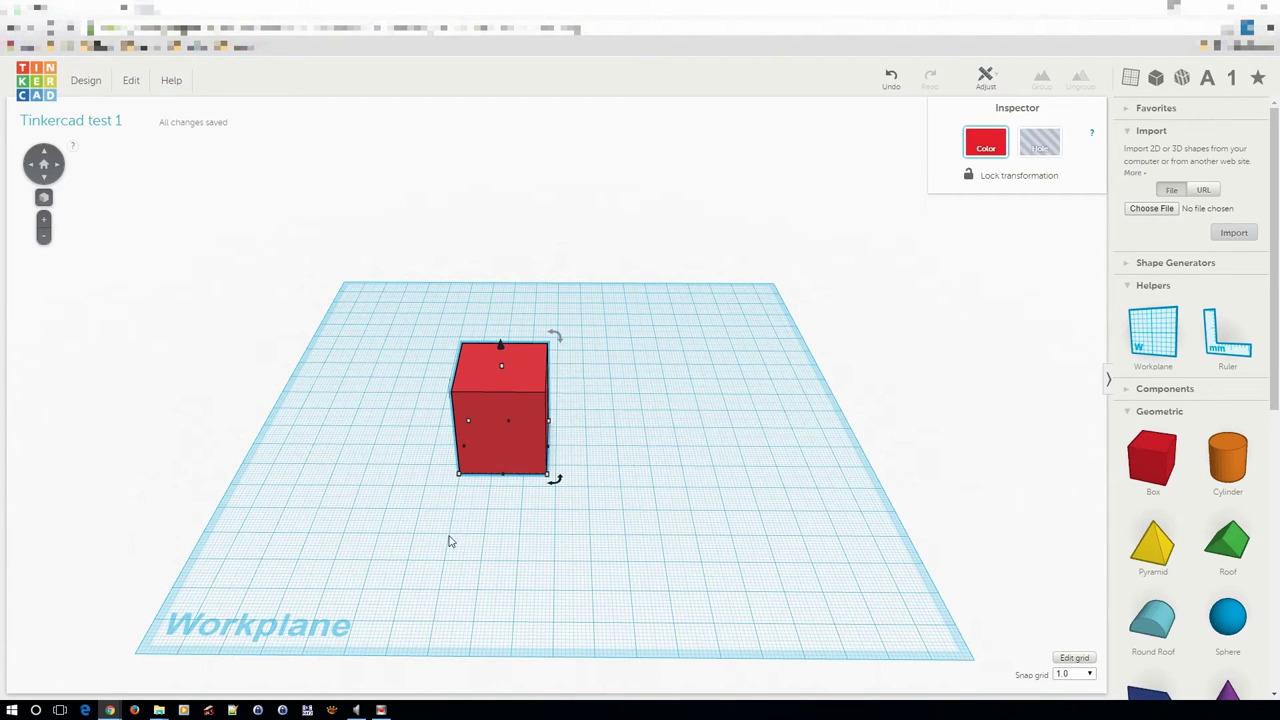
# Try rotating the red box about each of its three axes, returning it to its original orientation
pyautogui.moveTo(453, 538); pyautogui.dragTo(557, 526, button='right')
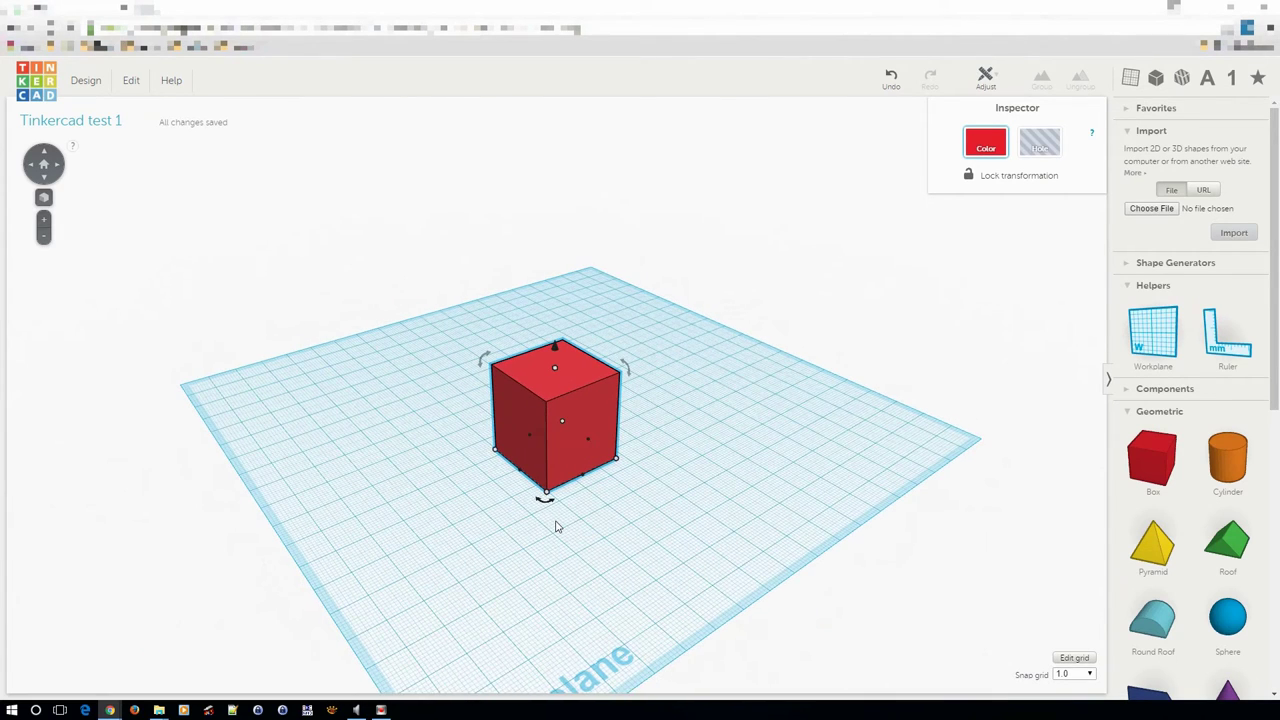
pyautogui.moveTo(484, 361)
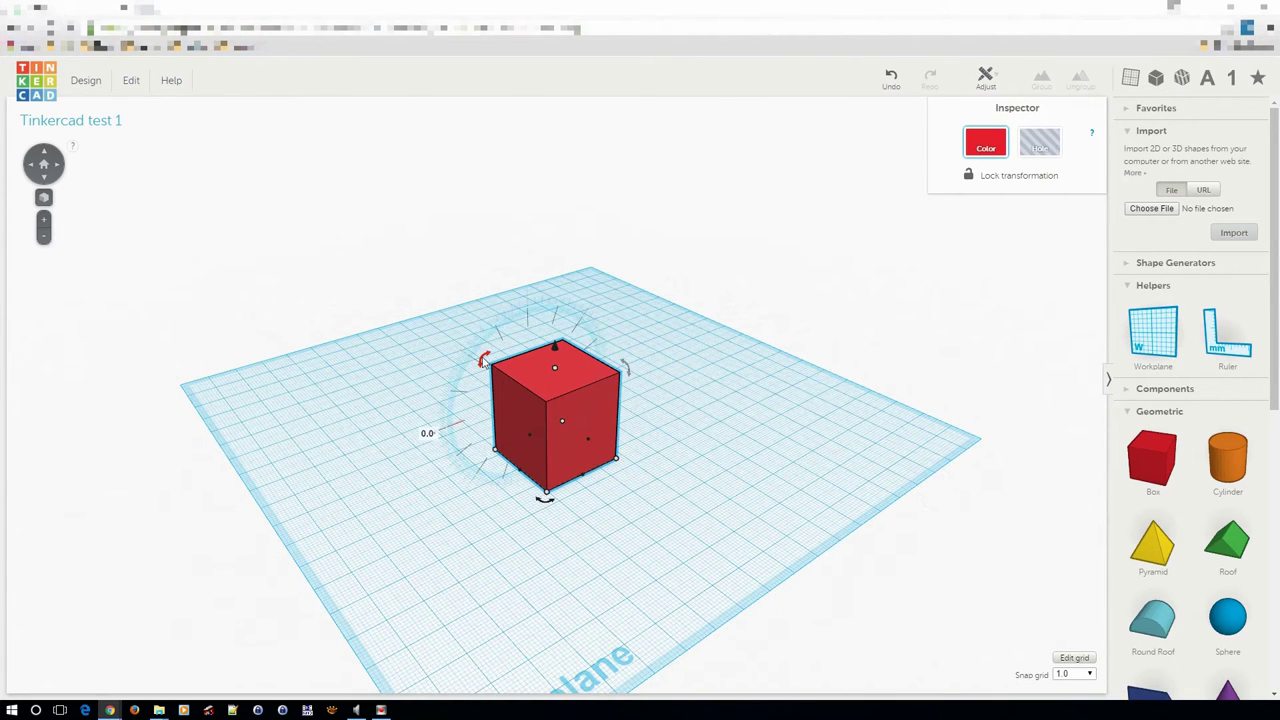
pyautogui.moveTo(545, 503)
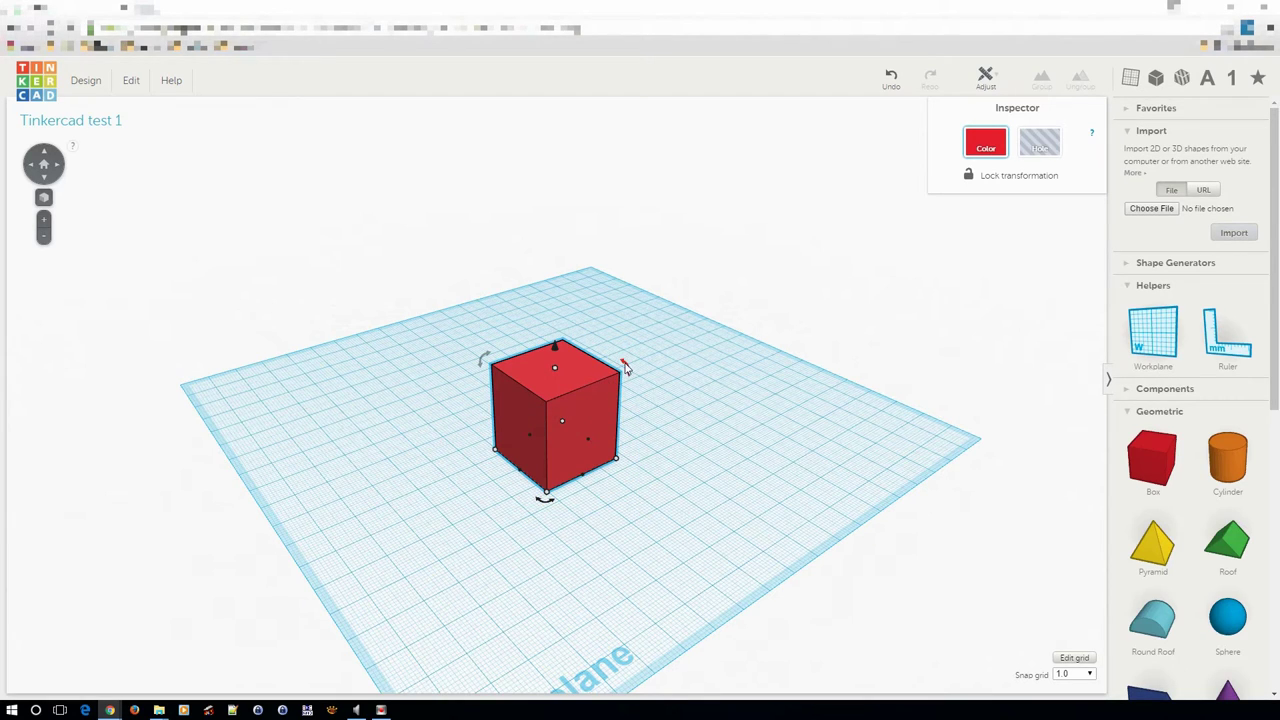
pyautogui.moveTo(633, 377)
pyautogui.mouseDown()
pyautogui.moveTo(660, 433)
pyautogui.moveTo(580, 522)
pyautogui.moveTo(523, 359)
pyautogui.moveTo(643, 400)
pyautogui.moveTo(643, 373)
pyautogui.mouseUp()
pyautogui.moveTo(478, 385); pyautogui.dragTo(511, 376)
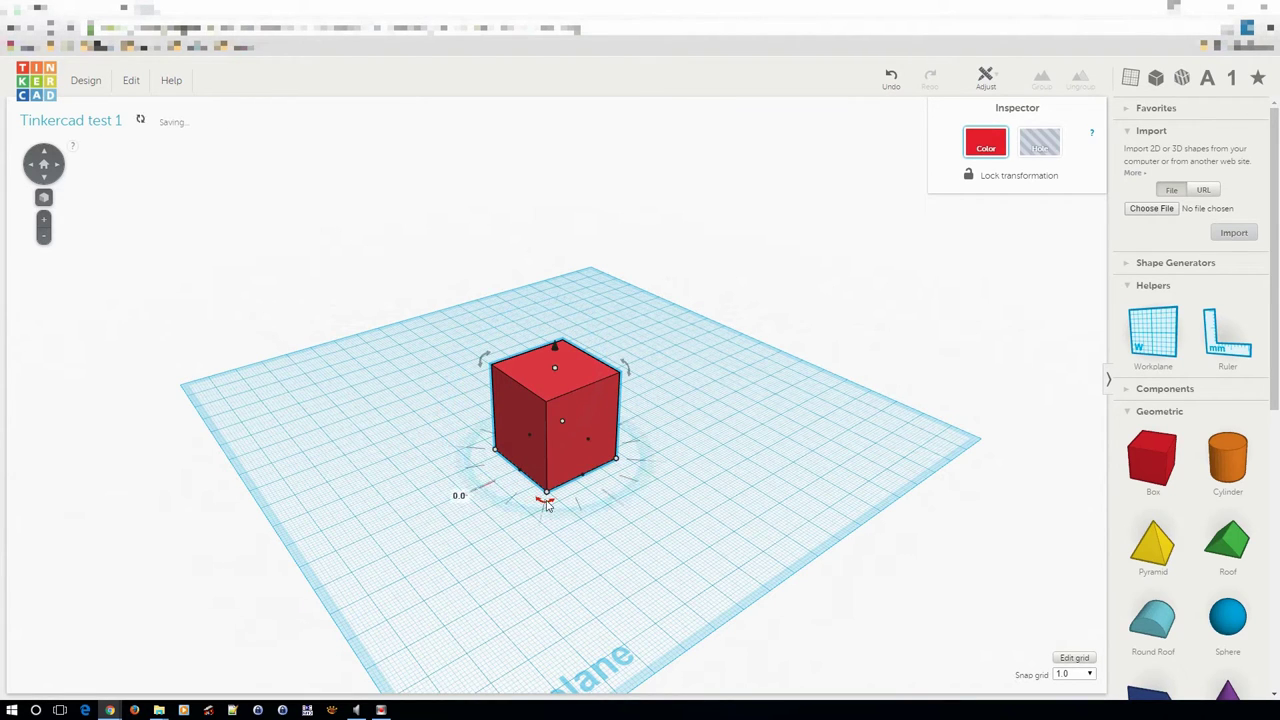
pyautogui.moveTo(565, 511); pyautogui.dragTo(537, 496)
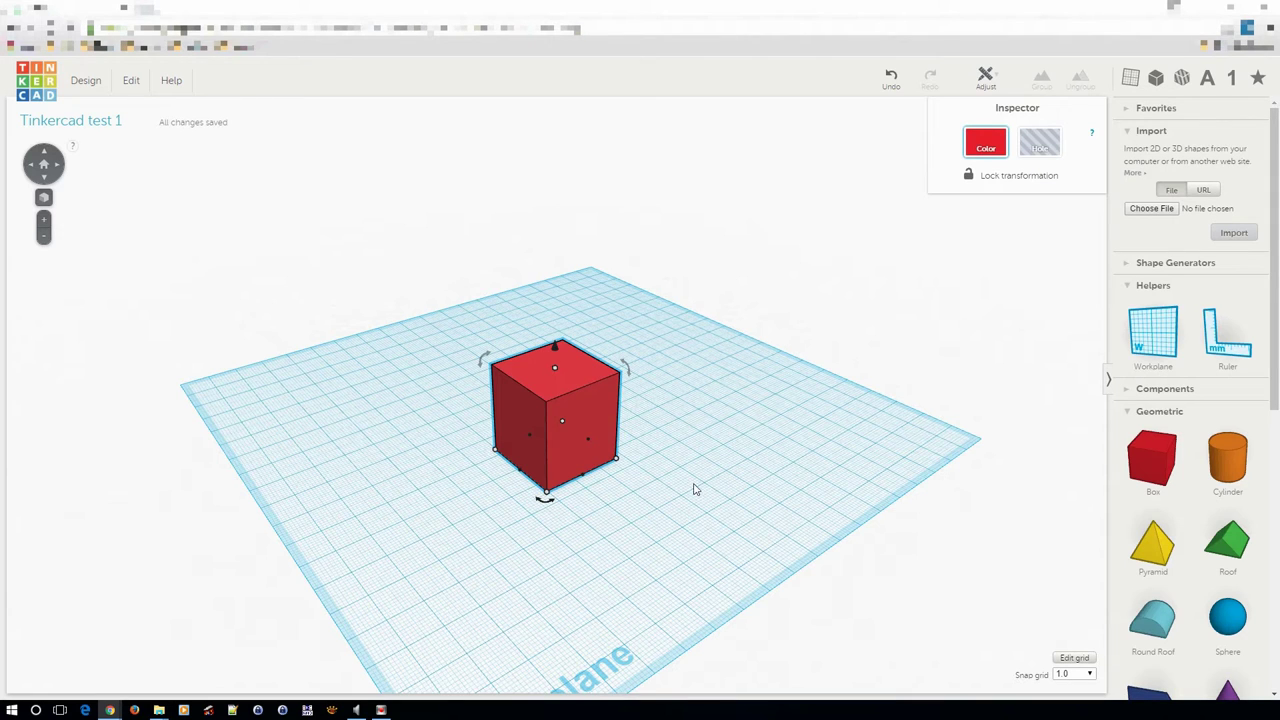
# Delete the red box and place a new, larger red box near the left edge of the workplane
pyautogui.moveTo(698, 486); pyautogui.dragTo(618, 478, button='right')
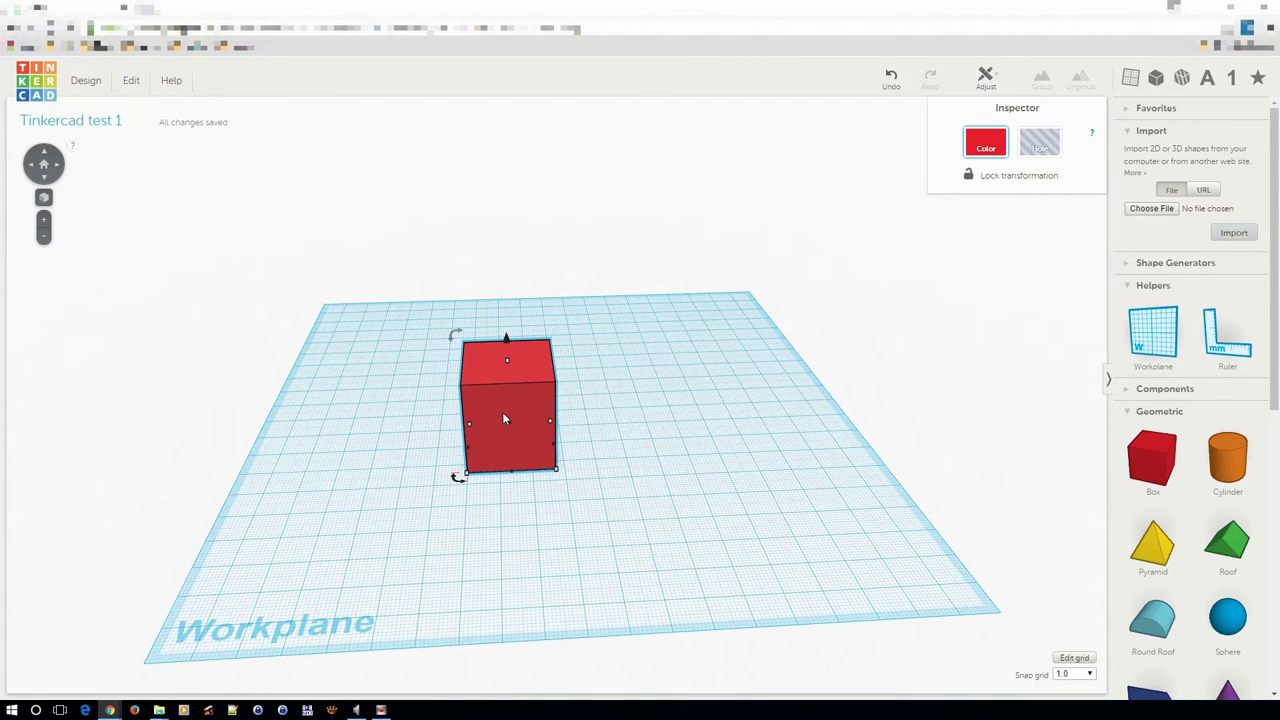
pyautogui.press('Delete')
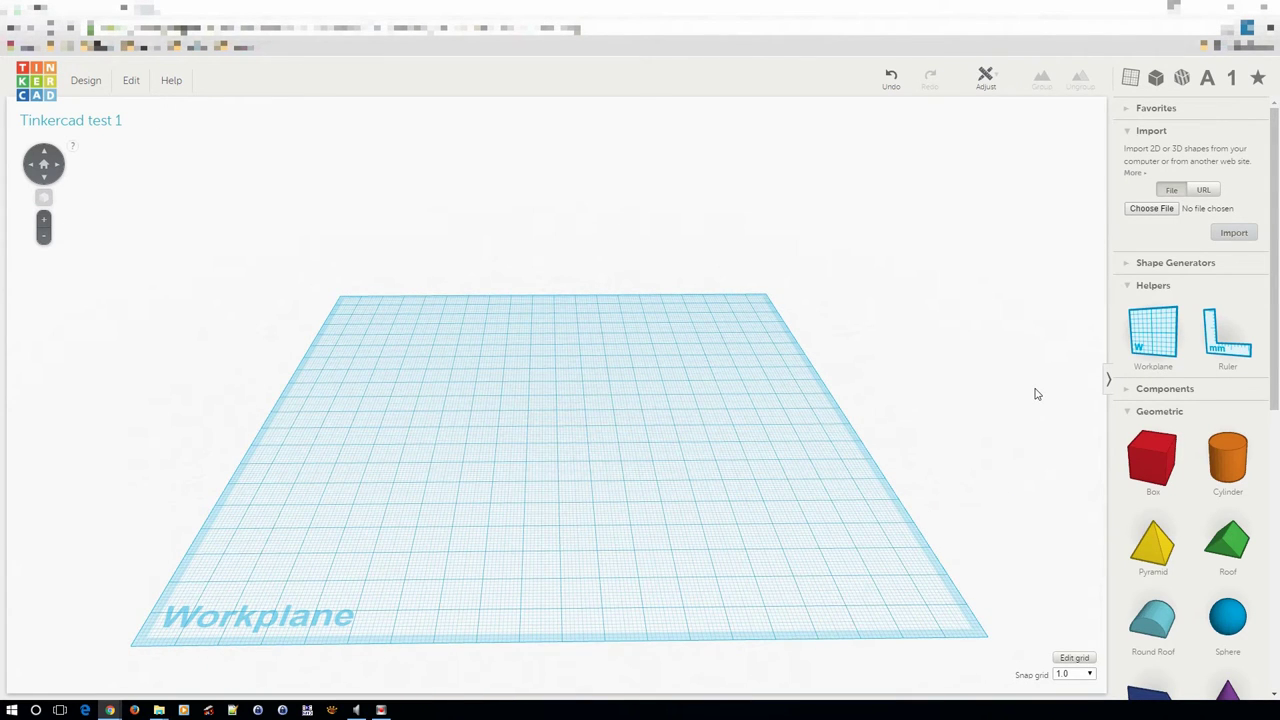
pyautogui.moveTo(1146, 450); pyautogui.dragTo(511, 533)
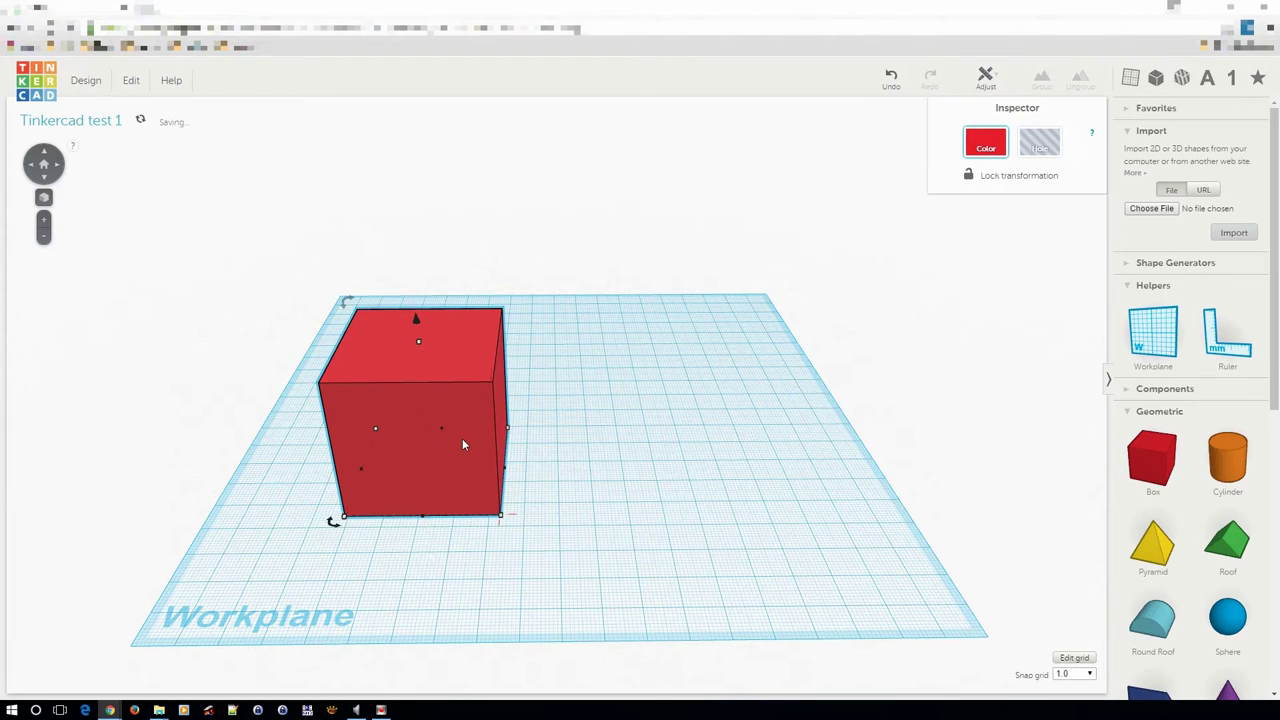
pyautogui.moveTo(462, 438); pyautogui.dragTo(386, 438)
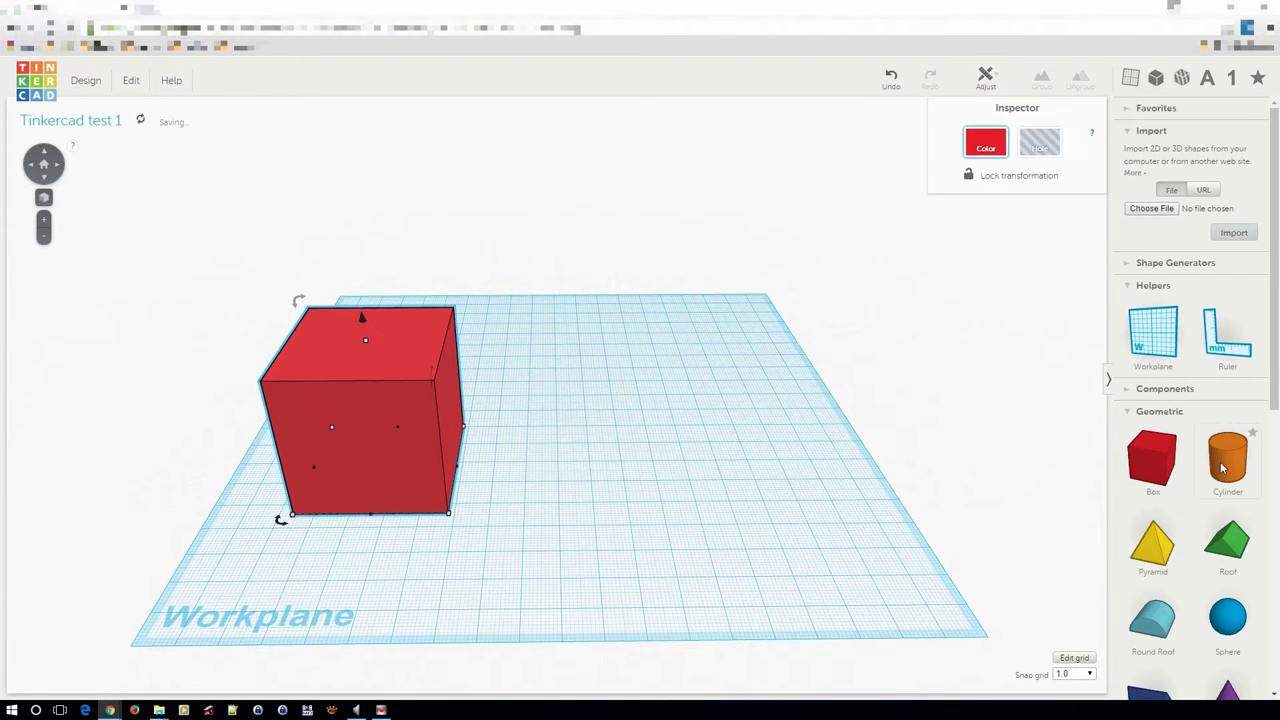
# Place an orange cylinder on the workplane, rotate it onto its side and move it next to the red box
pyautogui.moveTo(1107, 483); pyautogui.dragTo(620, 450)
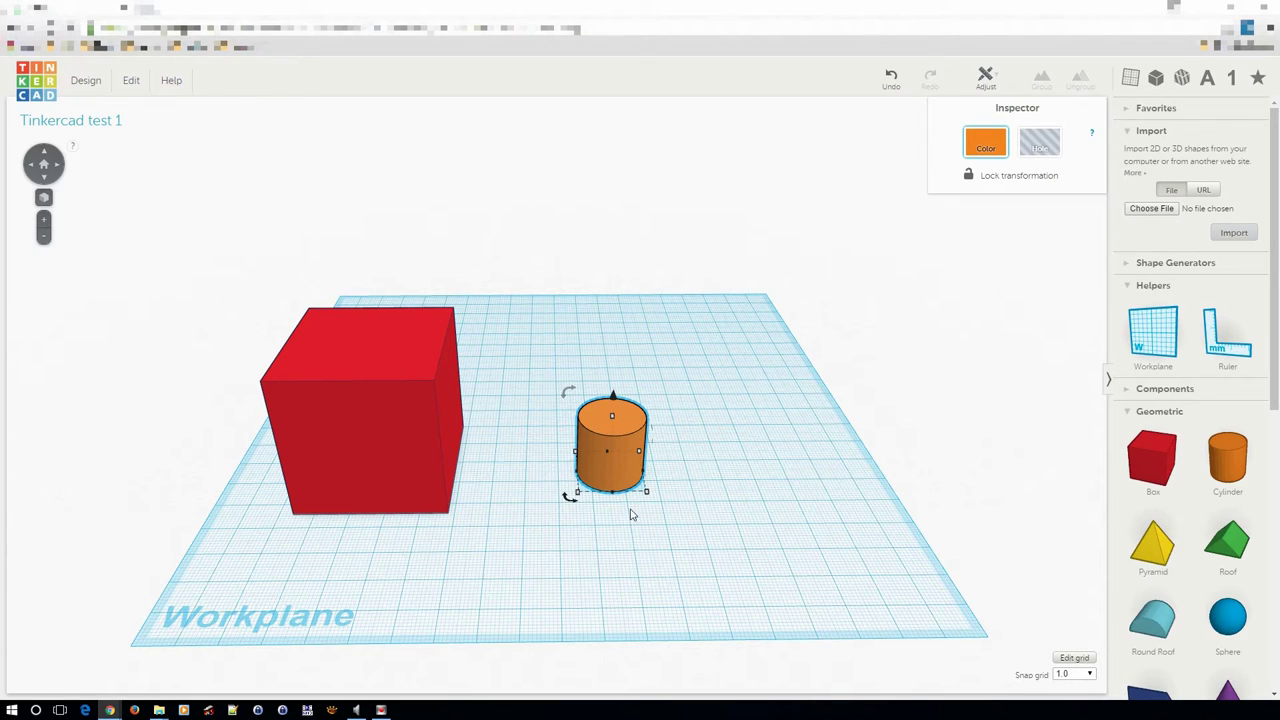
pyautogui.moveTo(566, 395)
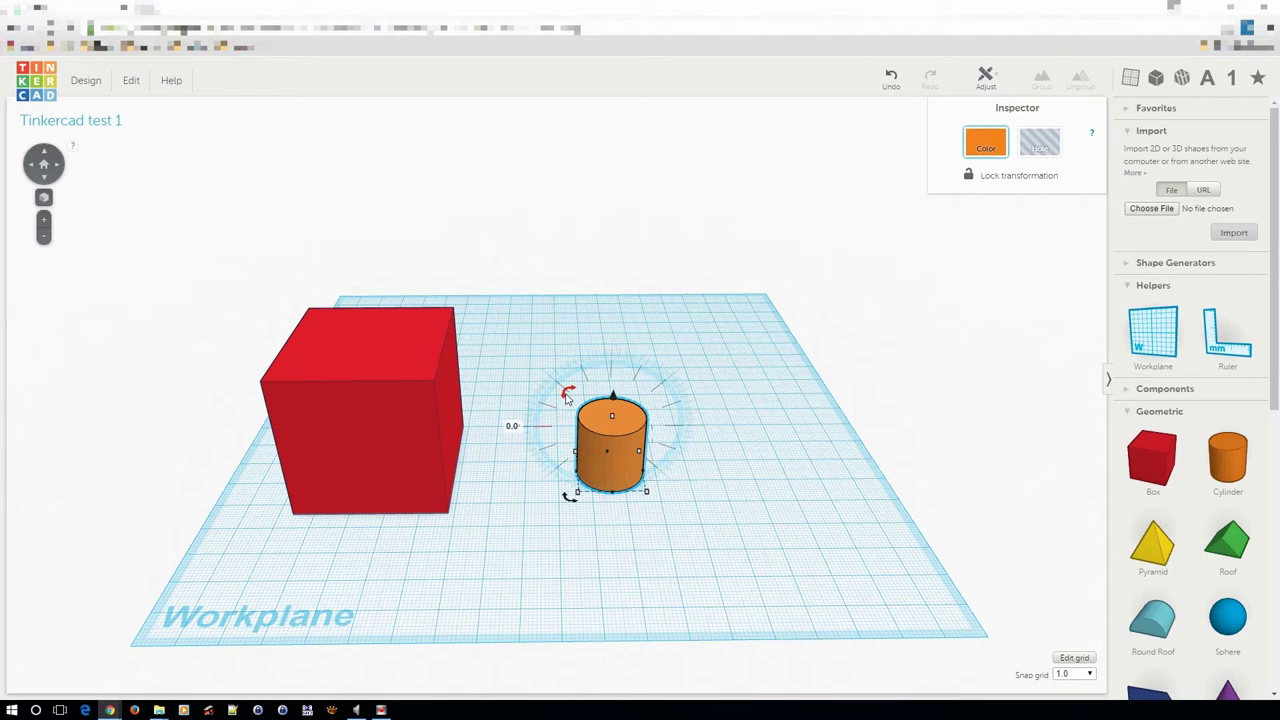
pyautogui.moveTo(566, 395); pyautogui.dragTo(578, 474)
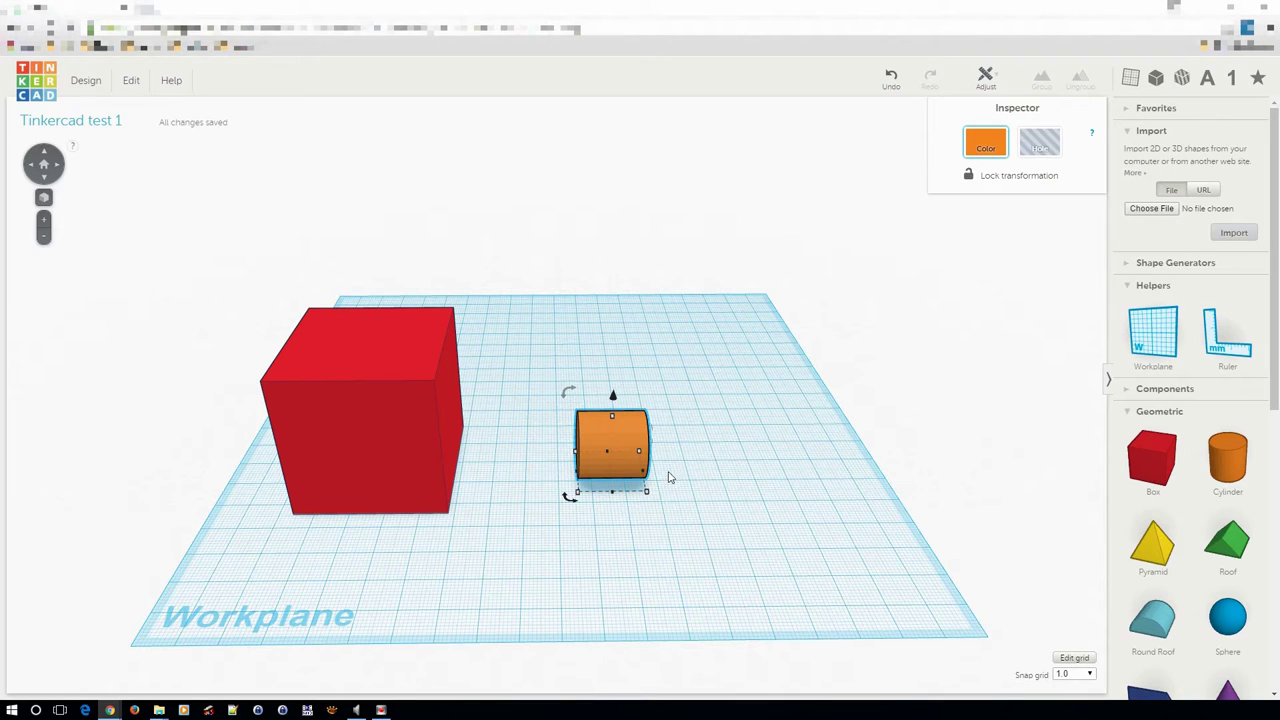
pyautogui.moveTo(620, 443); pyautogui.dragTo(530, 446)
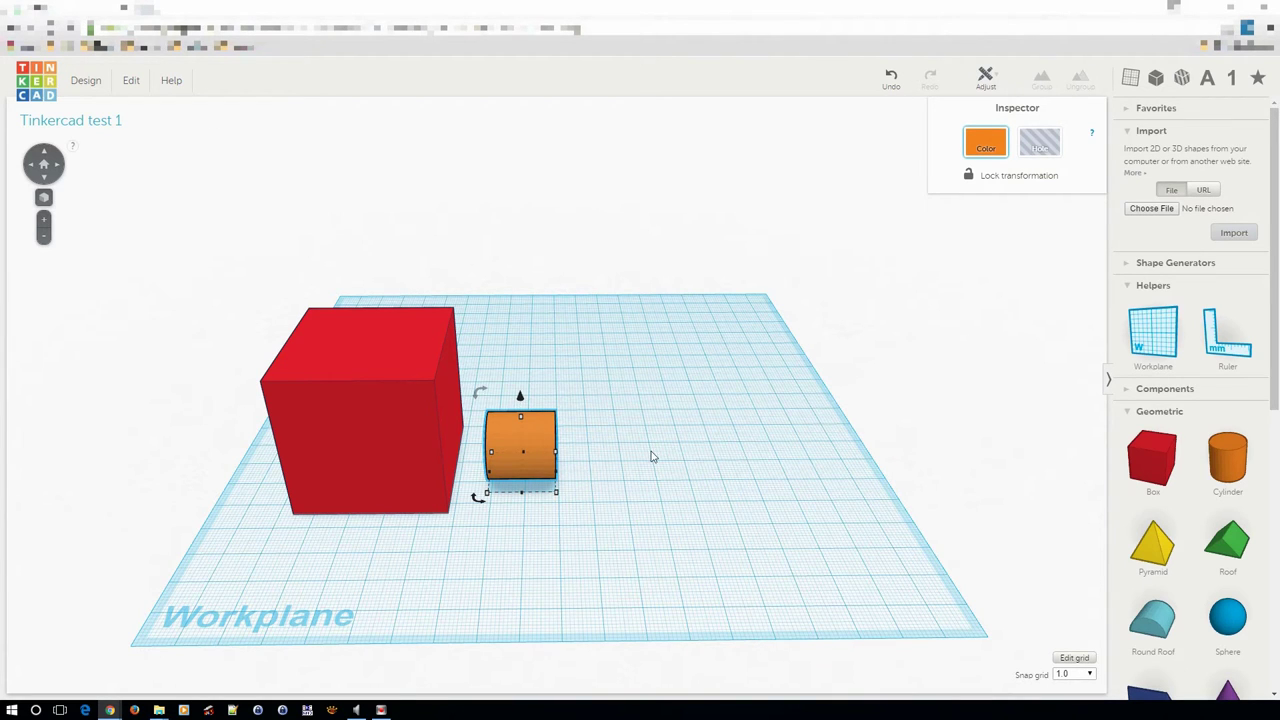
# Place a helper workplane on the red box's side face next to the orange cylinder
pyautogui.moveTo(651, 451); pyautogui.dragTo(481, 400, button='right')
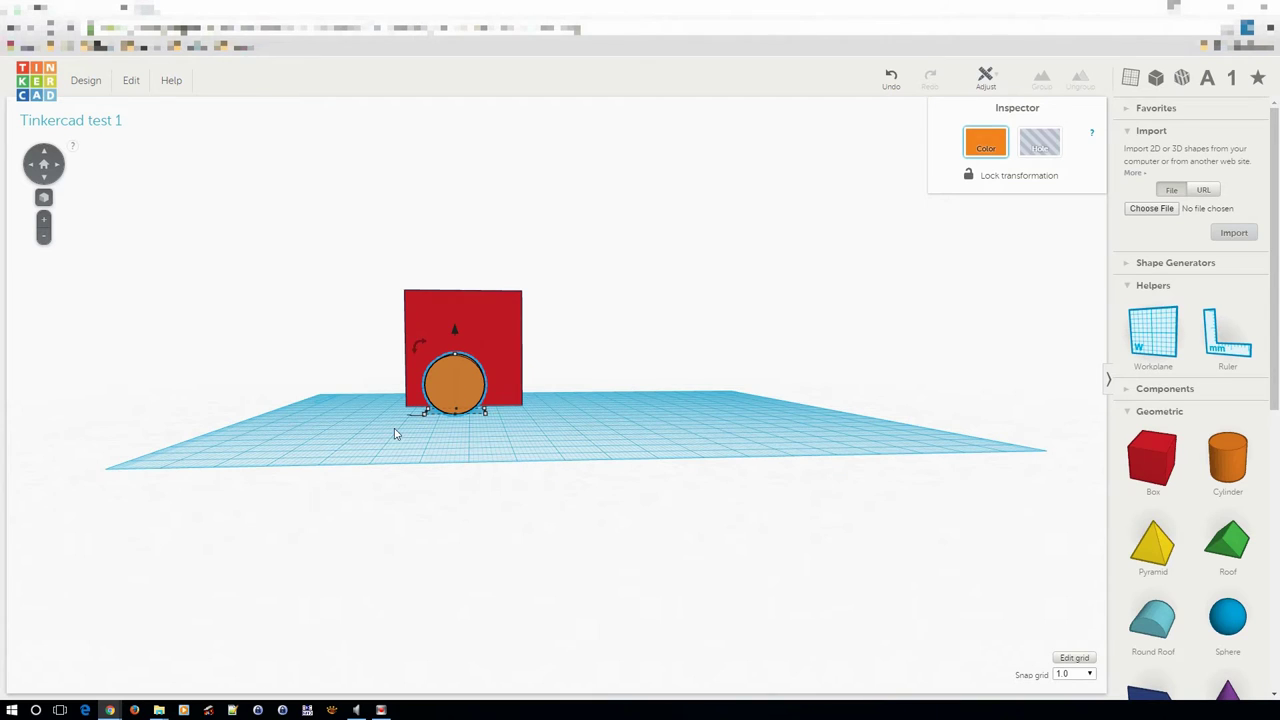
pyautogui.moveTo(399, 433); pyautogui.dragTo(641, 505, button='right')
pyautogui.click(700, 516)
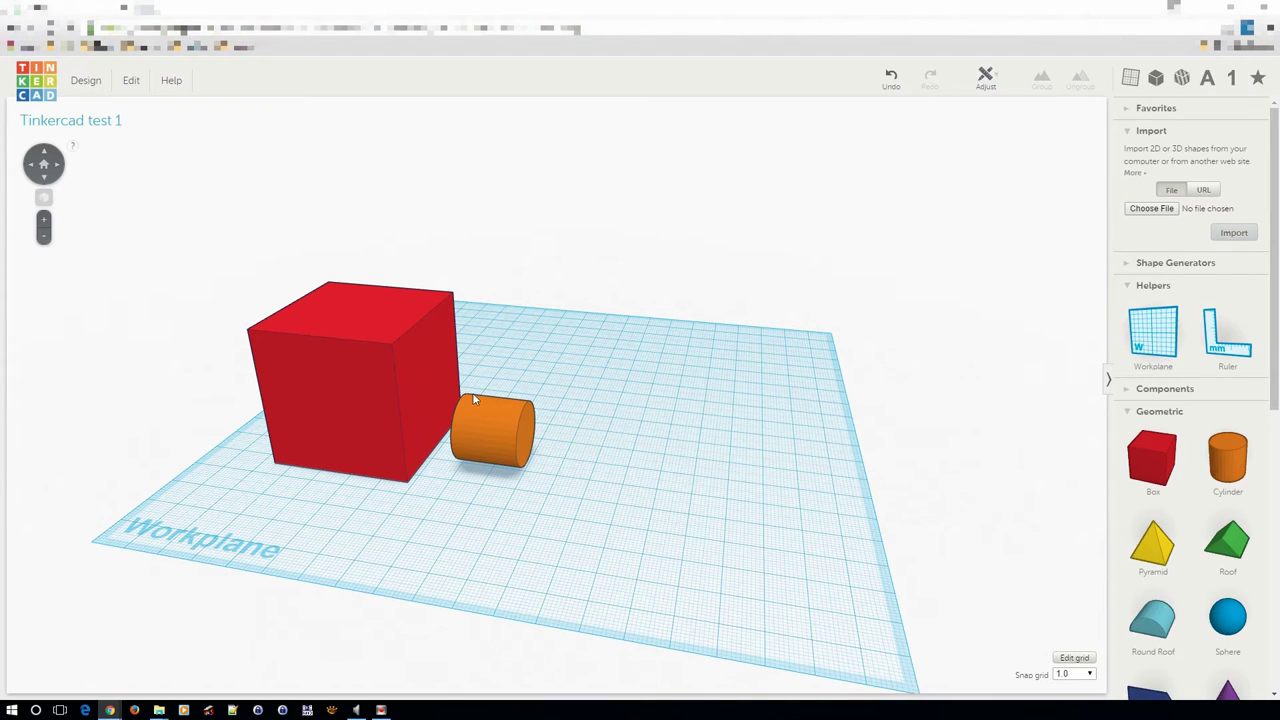
pyautogui.click(424, 384)
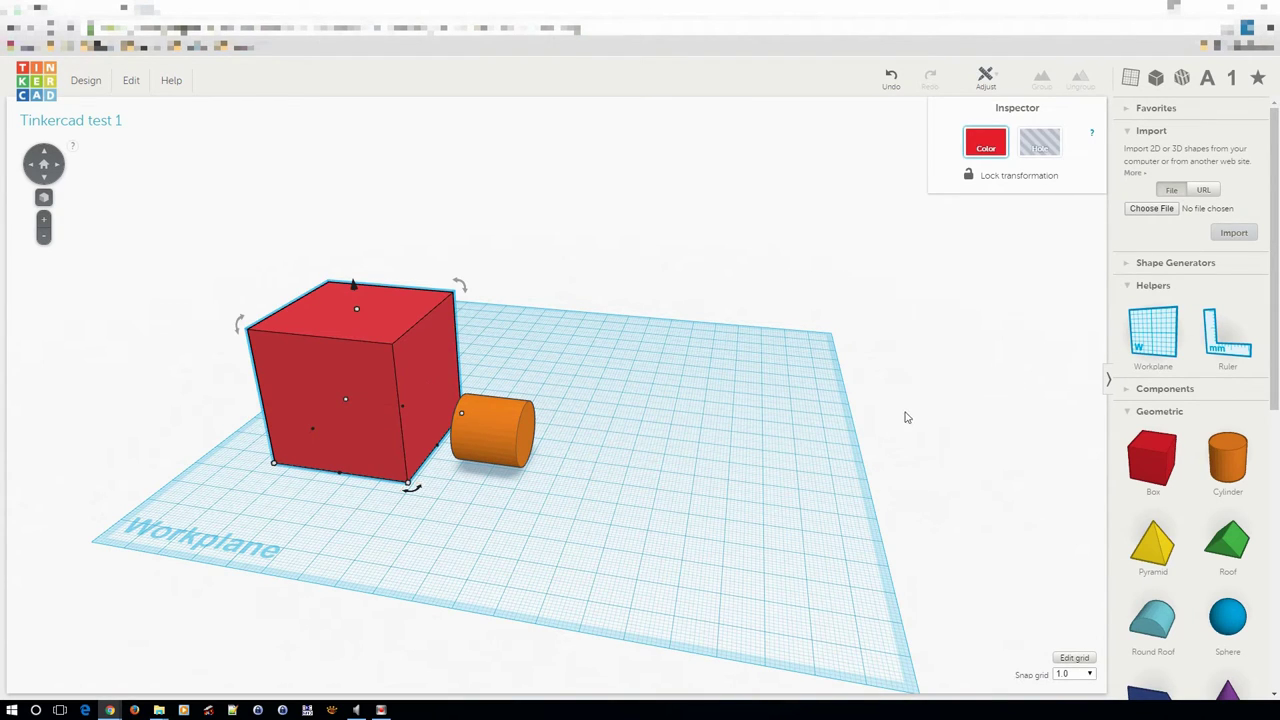
pyautogui.click(1149, 335)
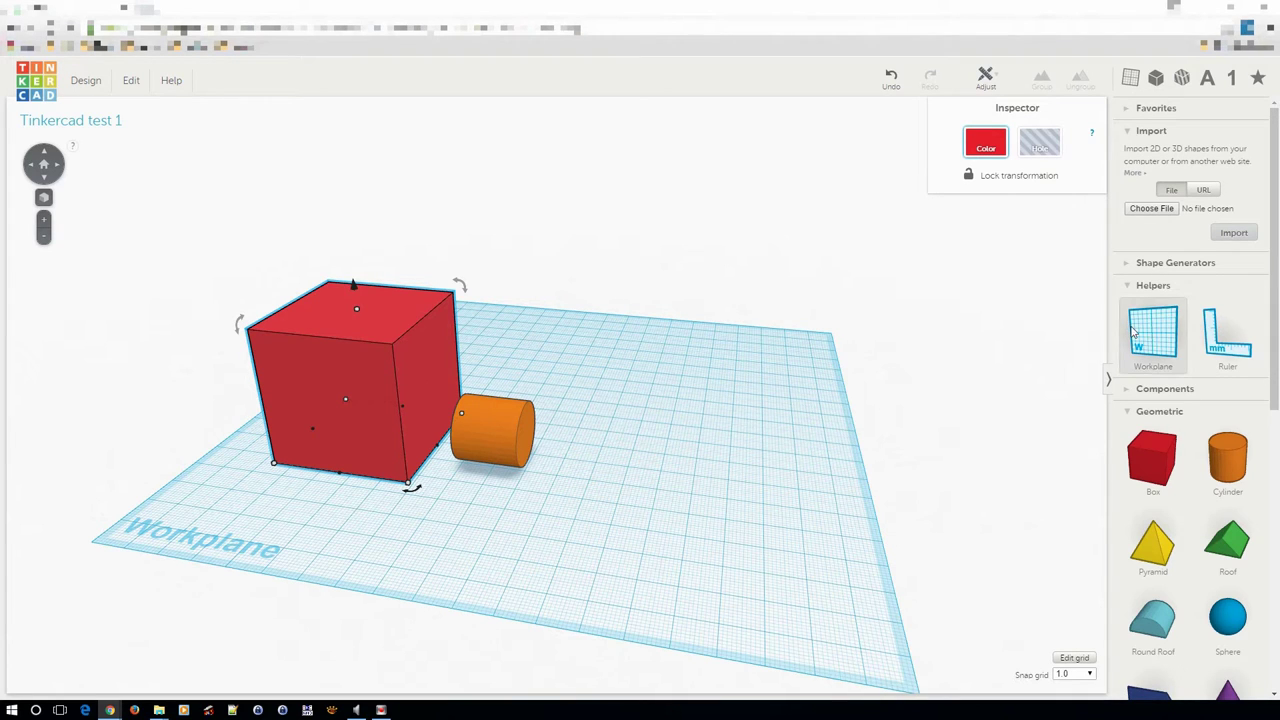
pyautogui.click(424, 380)
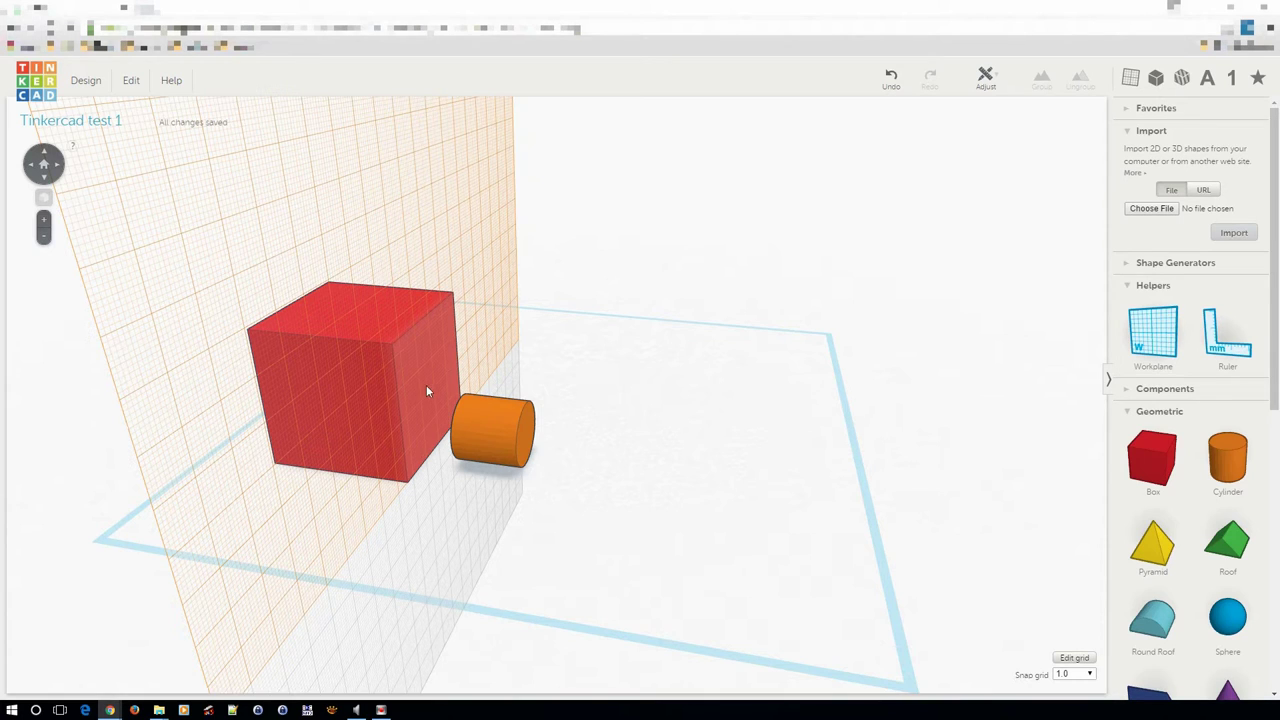
pyautogui.moveTo(1152, 342)
pyautogui.mouseDown()
pyautogui.moveTo(988, 343)
pyautogui.moveTo(520, 405)
pyautogui.moveTo(485, 420)
pyautogui.moveTo(514, 457)
pyautogui.moveTo(478, 376)
pyautogui.moveTo(426, 384)
pyautogui.mouseUp()
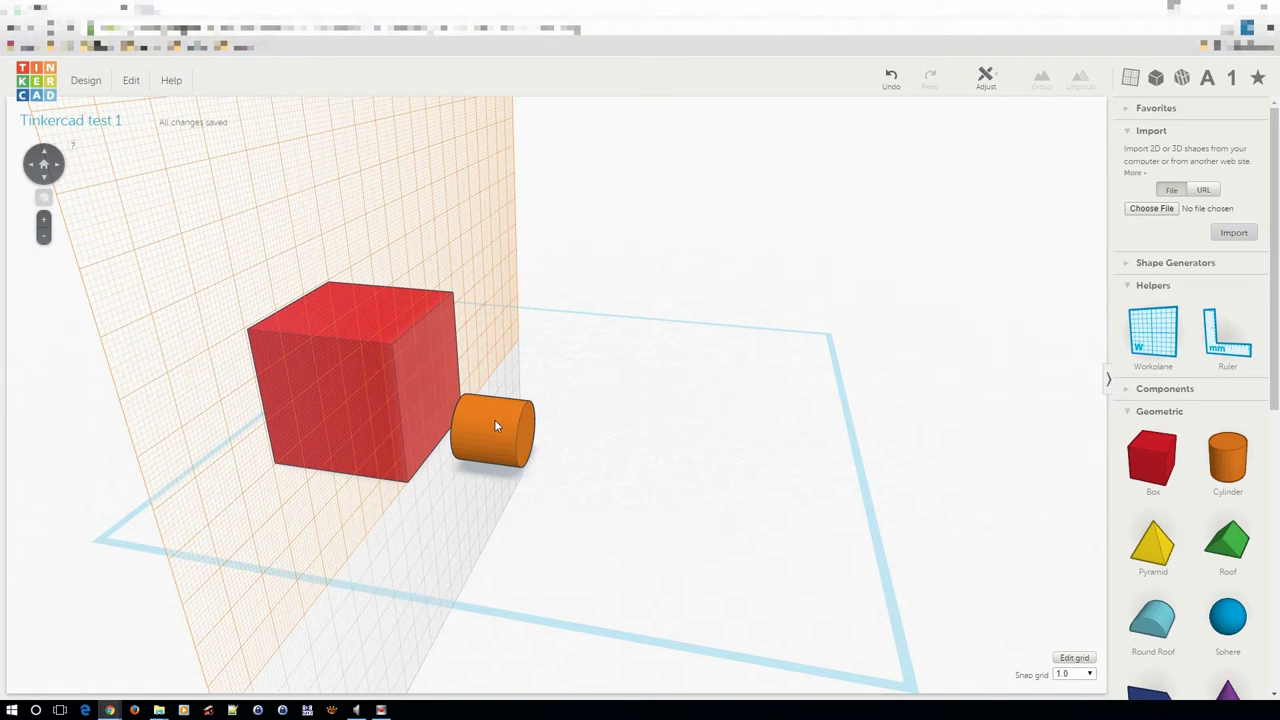
# Slide the orange cylinder up along the helper workplane and bring it against the red box's side face
pyautogui.moveTo(494, 421); pyautogui.dragTo(503, 392)
pyautogui.moveTo(556, 407)
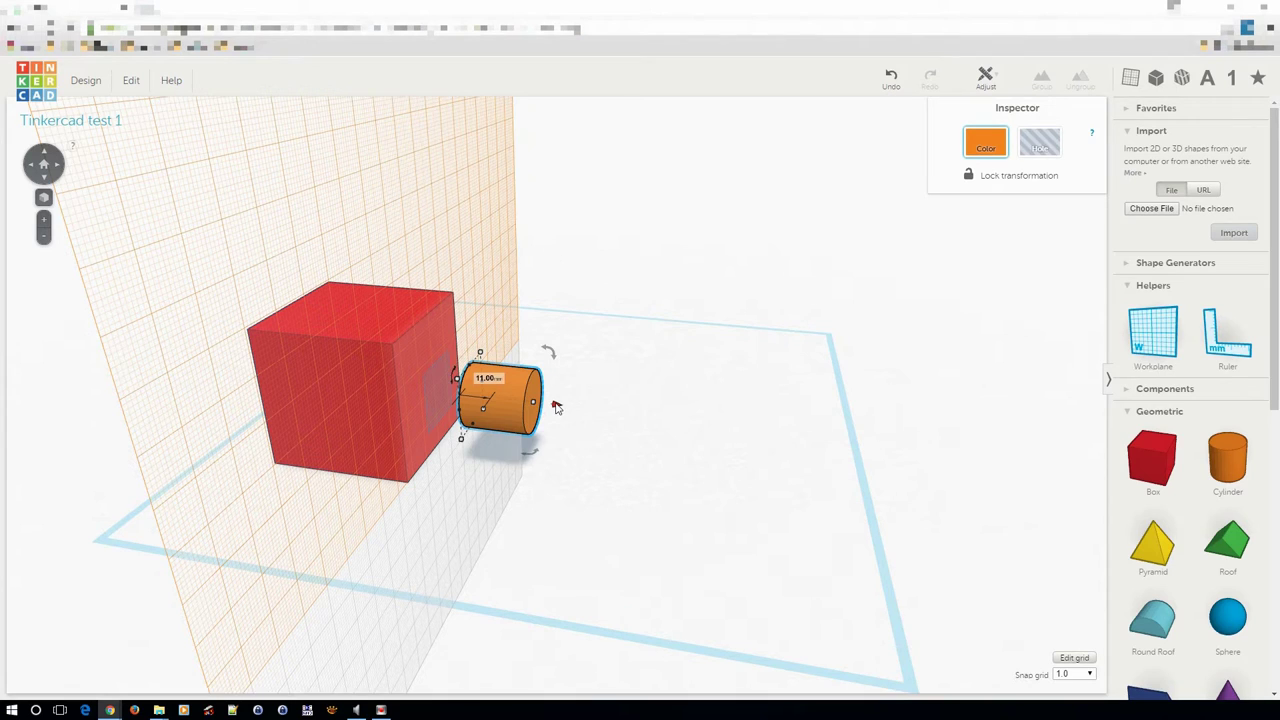
pyautogui.moveTo(556, 407); pyautogui.dragTo(519, 435)
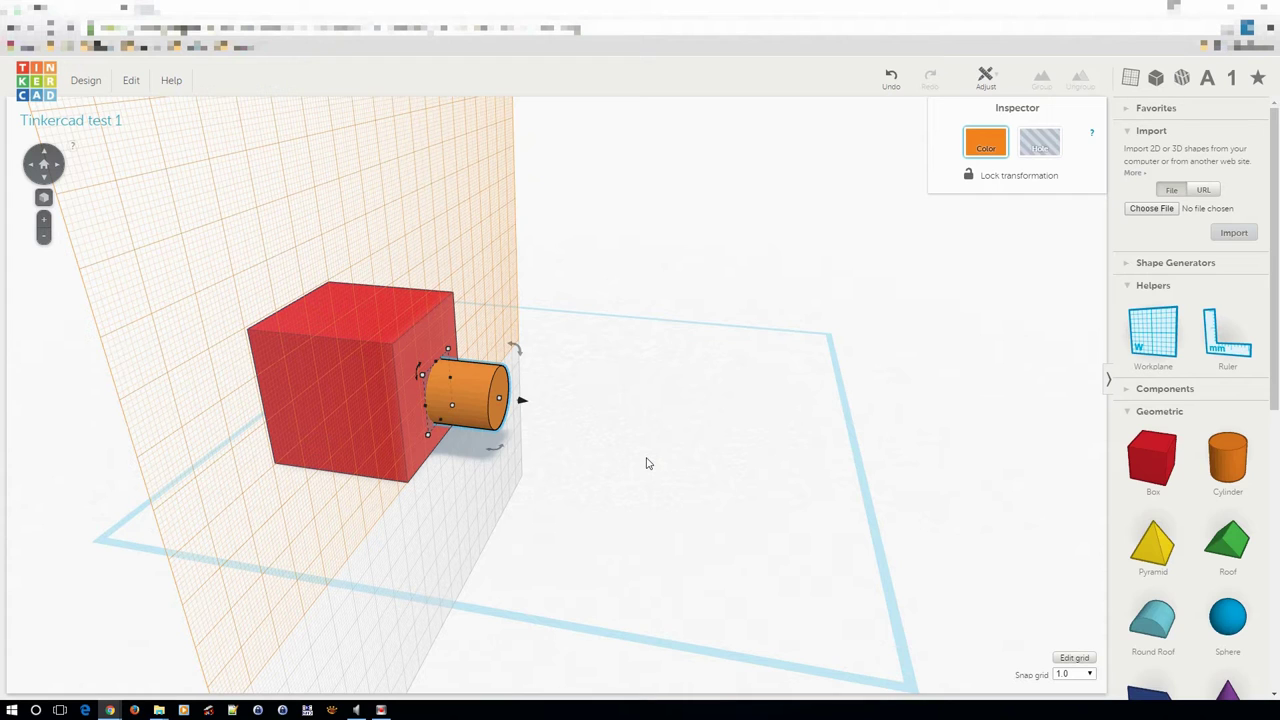
# Select the red box and orange cylinder together and centre the cylinder on the box's side face in both directions with Align
pyautogui.moveTo(663, 440); pyautogui.dragTo(494, 378, button='right')
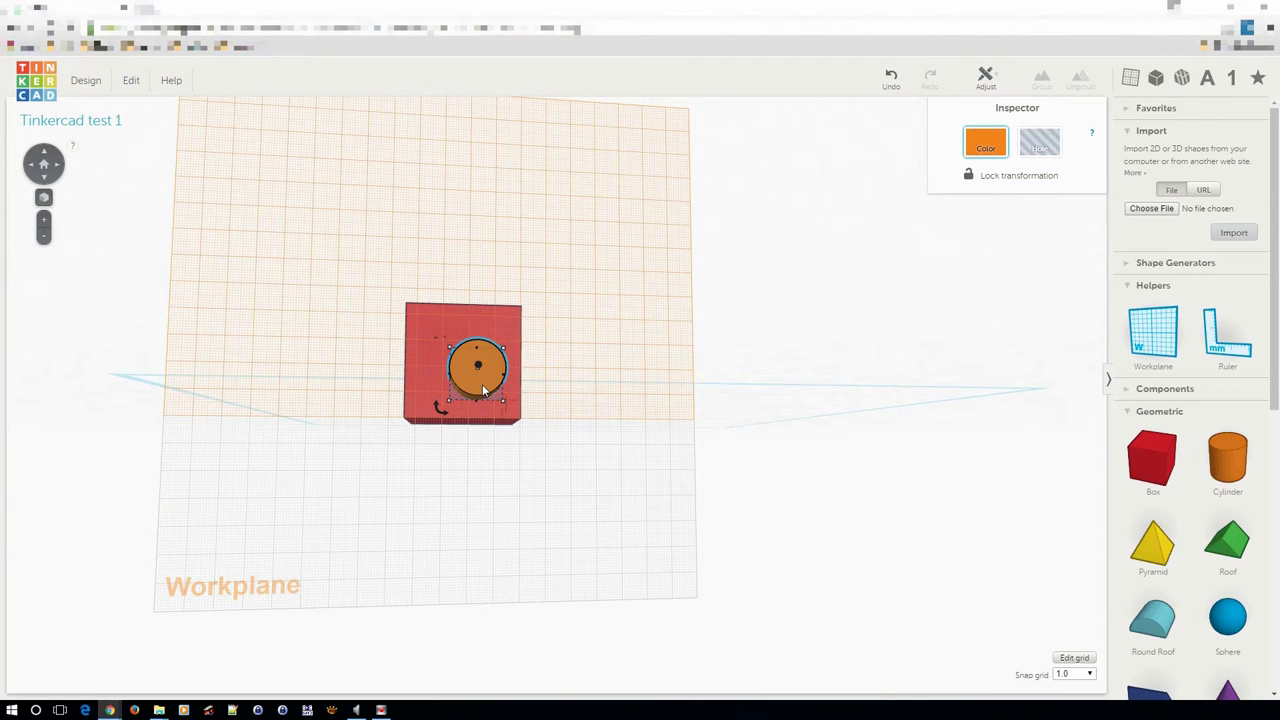
pyautogui.moveTo(551, 367); pyautogui.dragTo(526, 386, button='right')
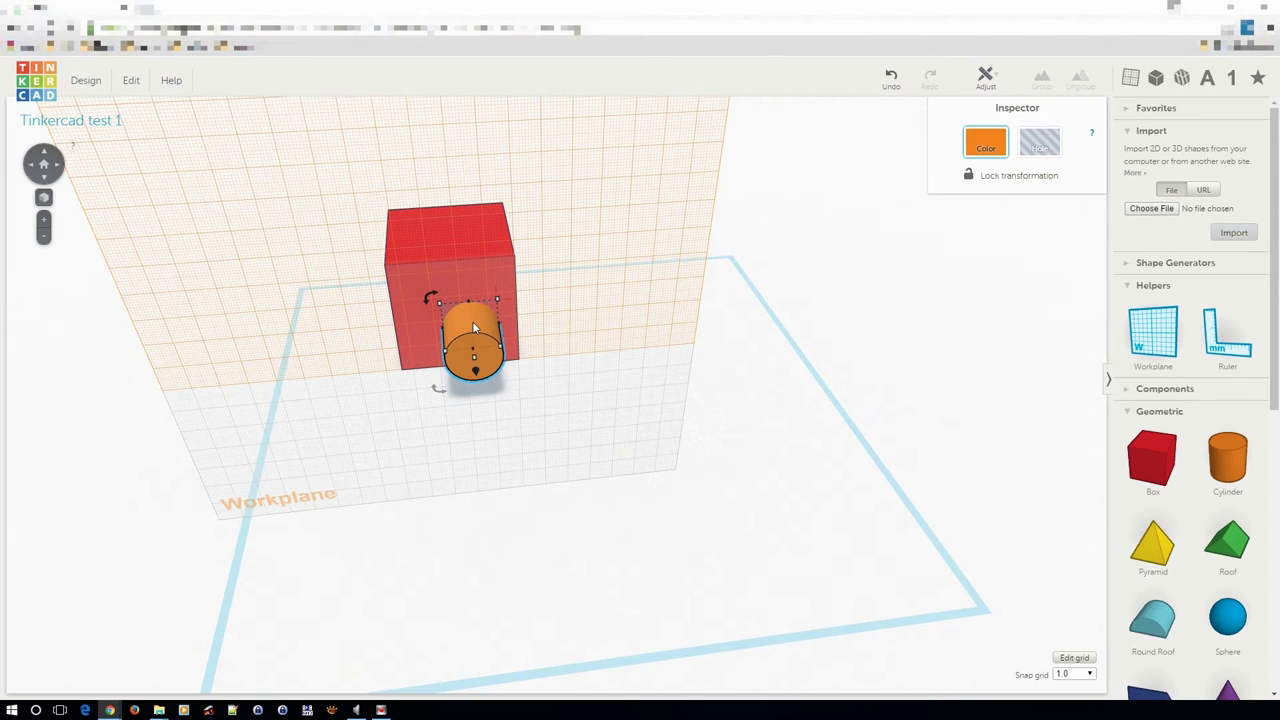
pyautogui.keyDown('shift'); pyautogui.click(452, 248); pyautogui.keyUp('shift')
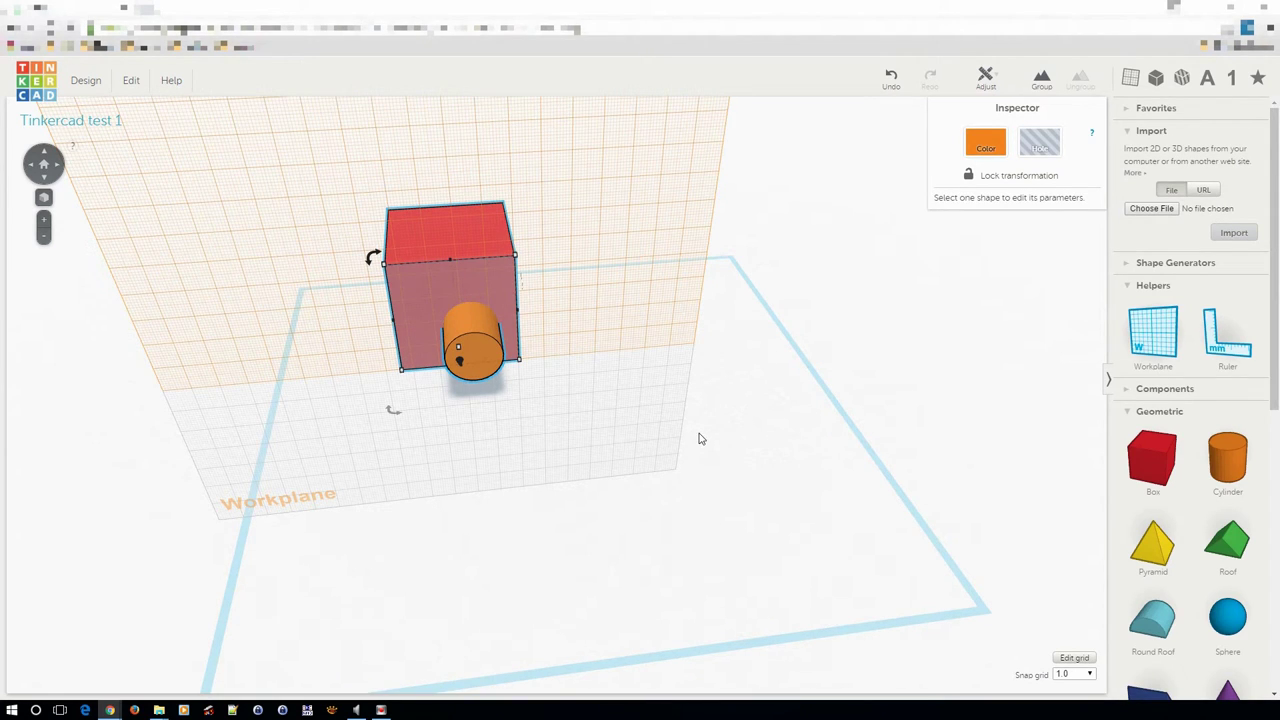
pyautogui.click(559, 421)
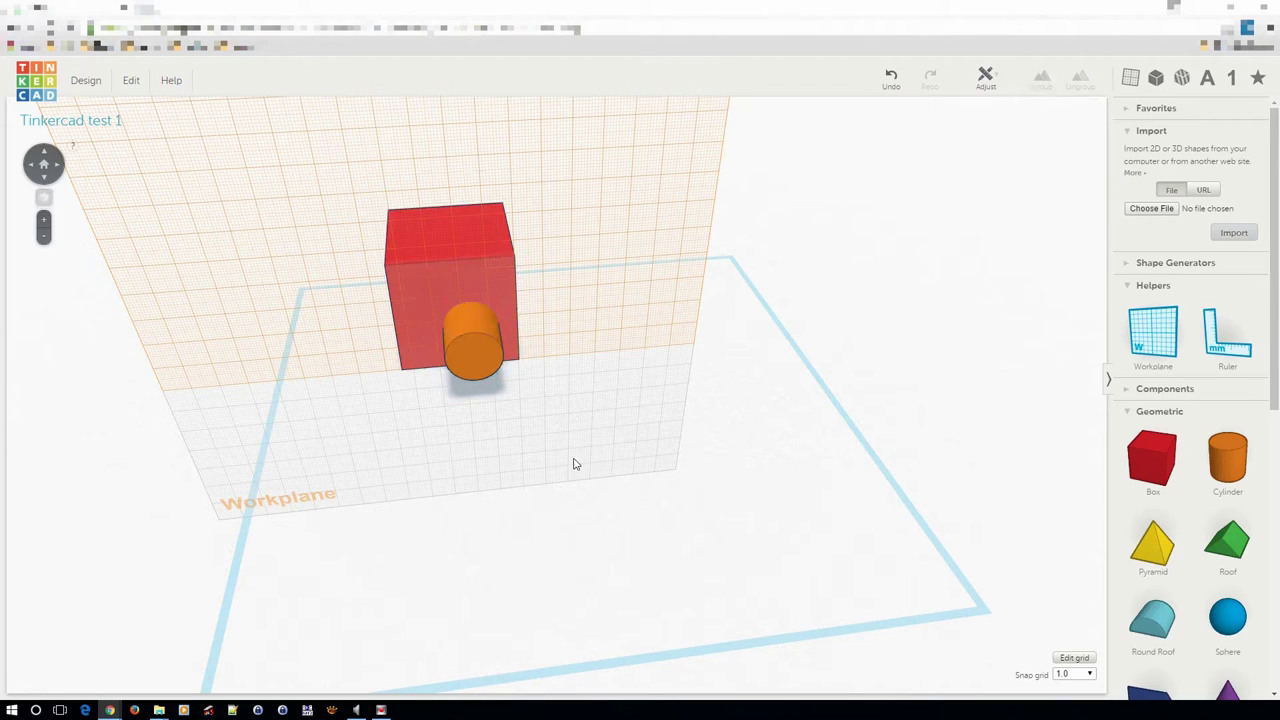
pyautogui.moveTo(569, 450); pyautogui.dragTo(338, 158)
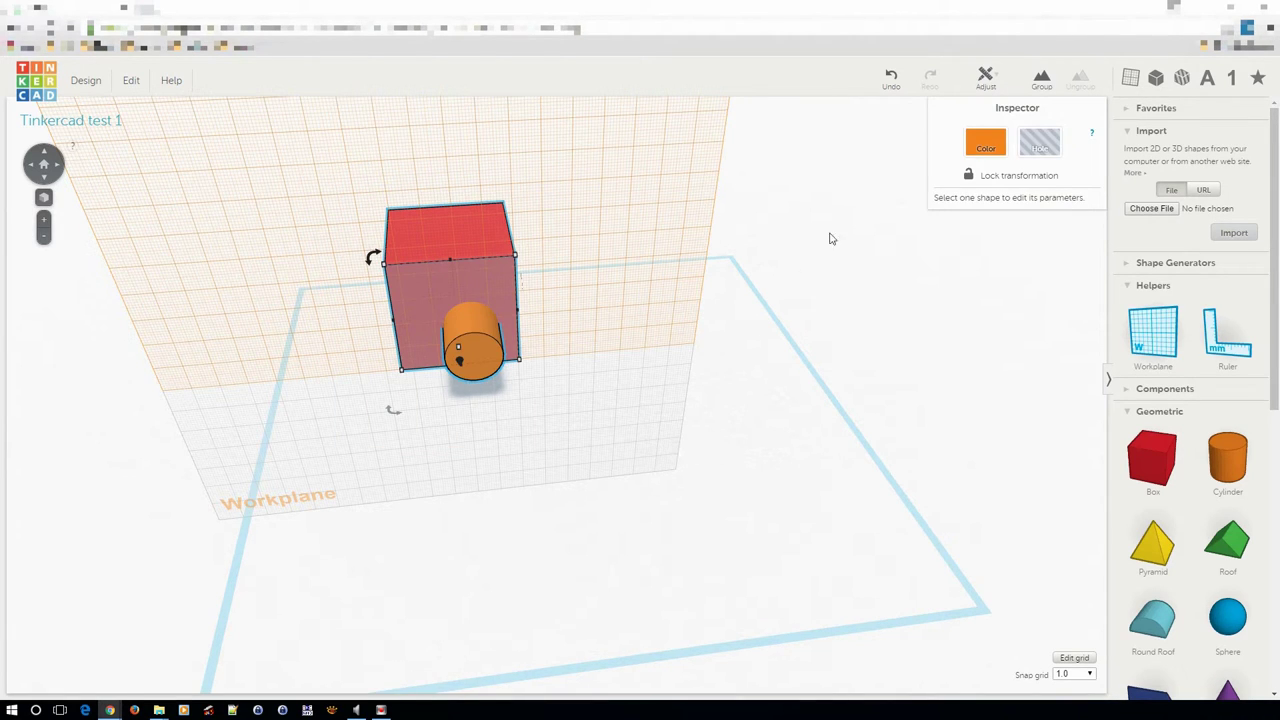
pyautogui.click(986, 88)
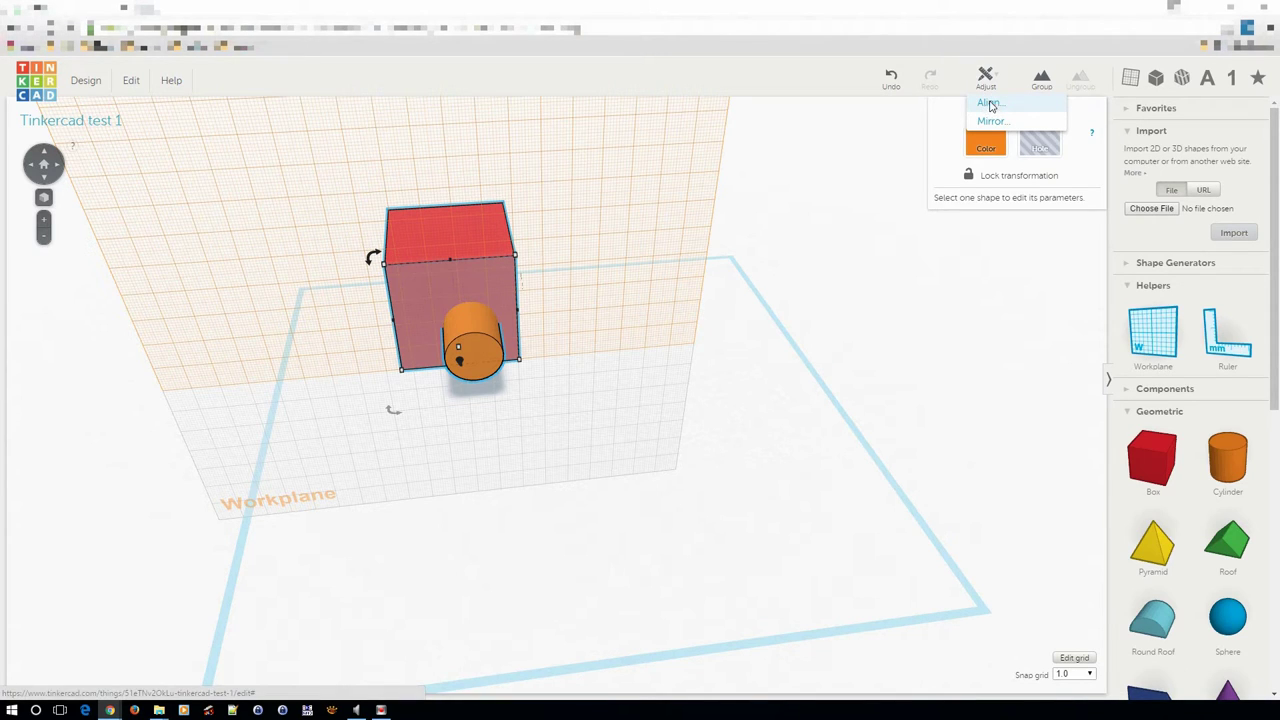
pyautogui.click(988, 104)
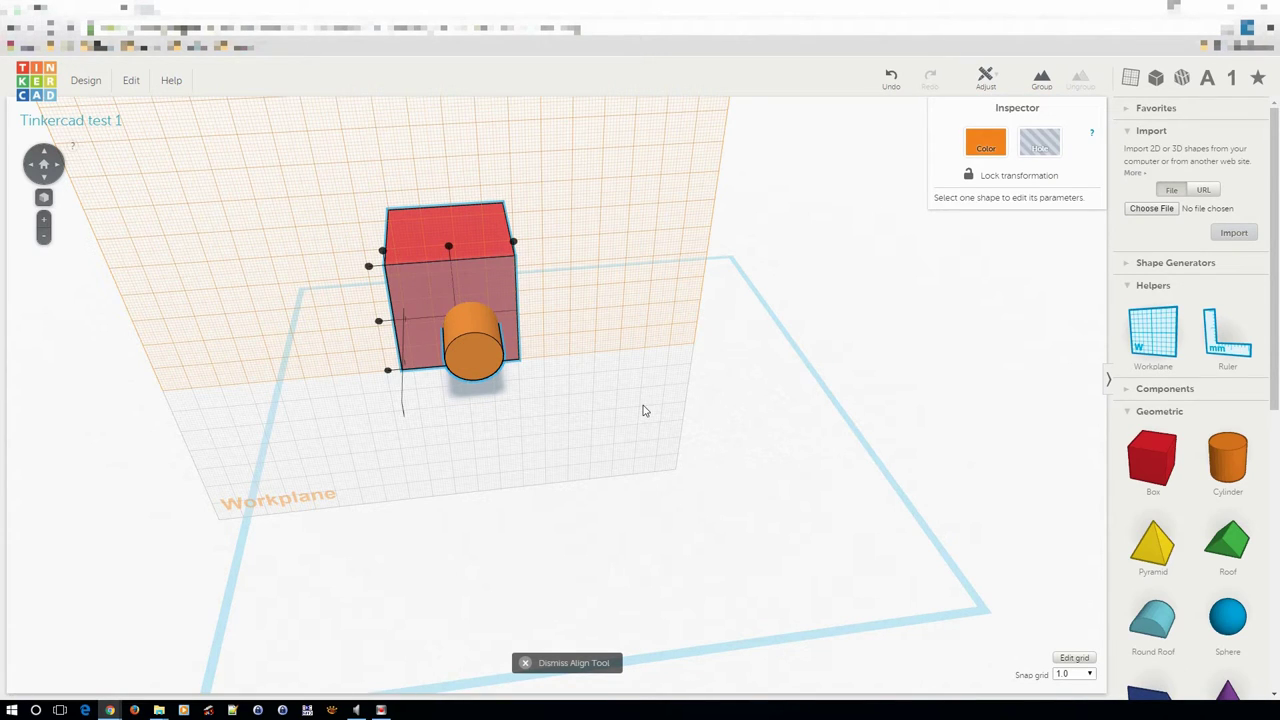
pyautogui.moveTo(554, 420); pyautogui.dragTo(660, 363, button='right')
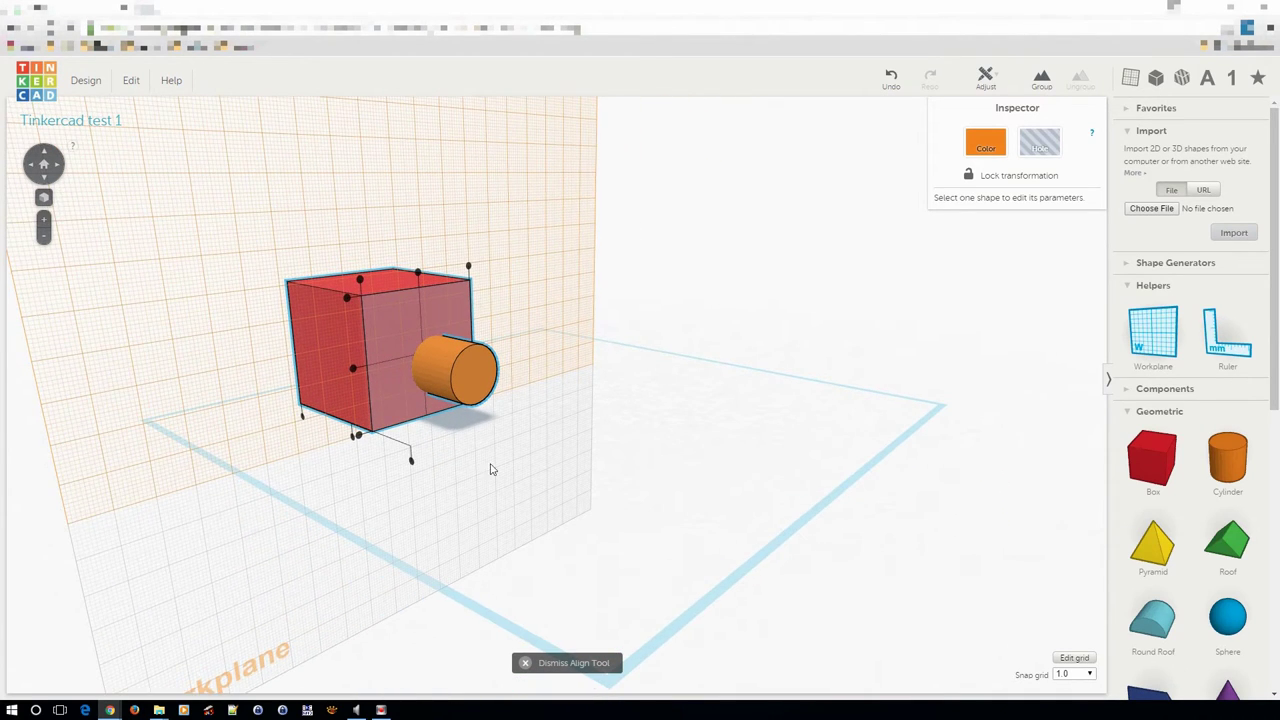
pyautogui.moveTo(490, 469); pyautogui.dragTo(538, 443, button='right')
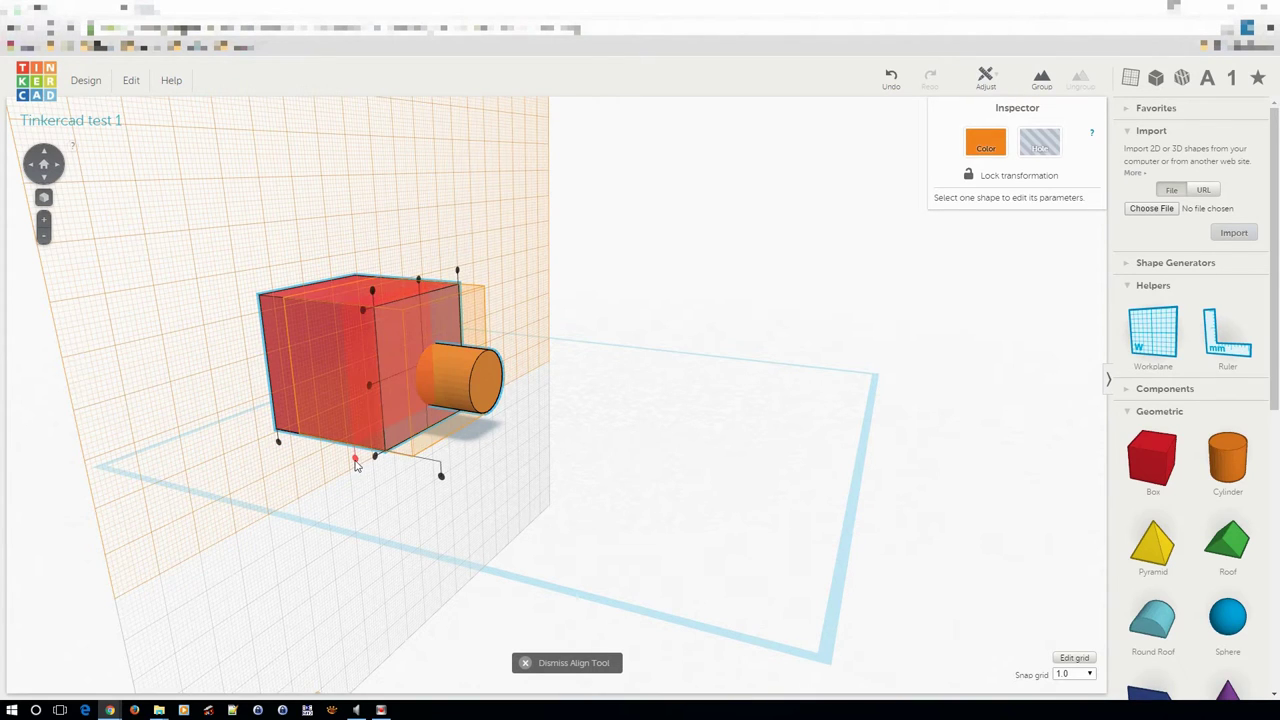
pyautogui.click(441, 479)
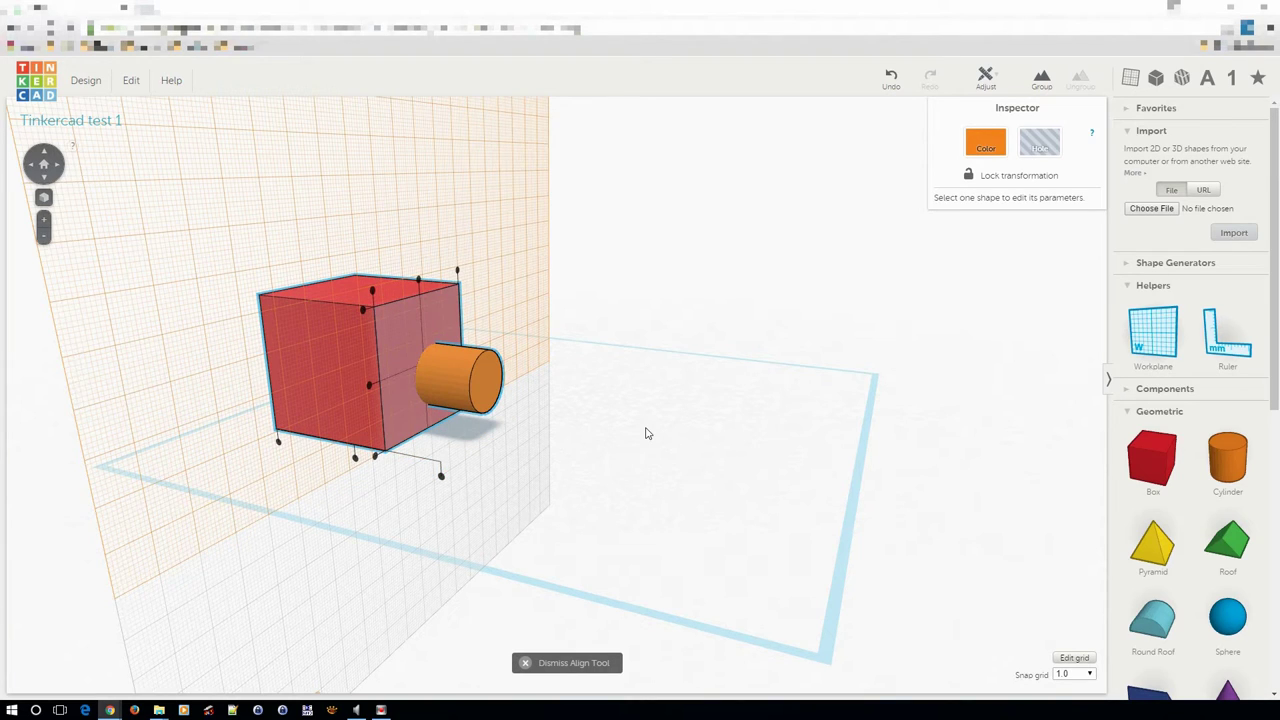
pyautogui.click(419, 285)
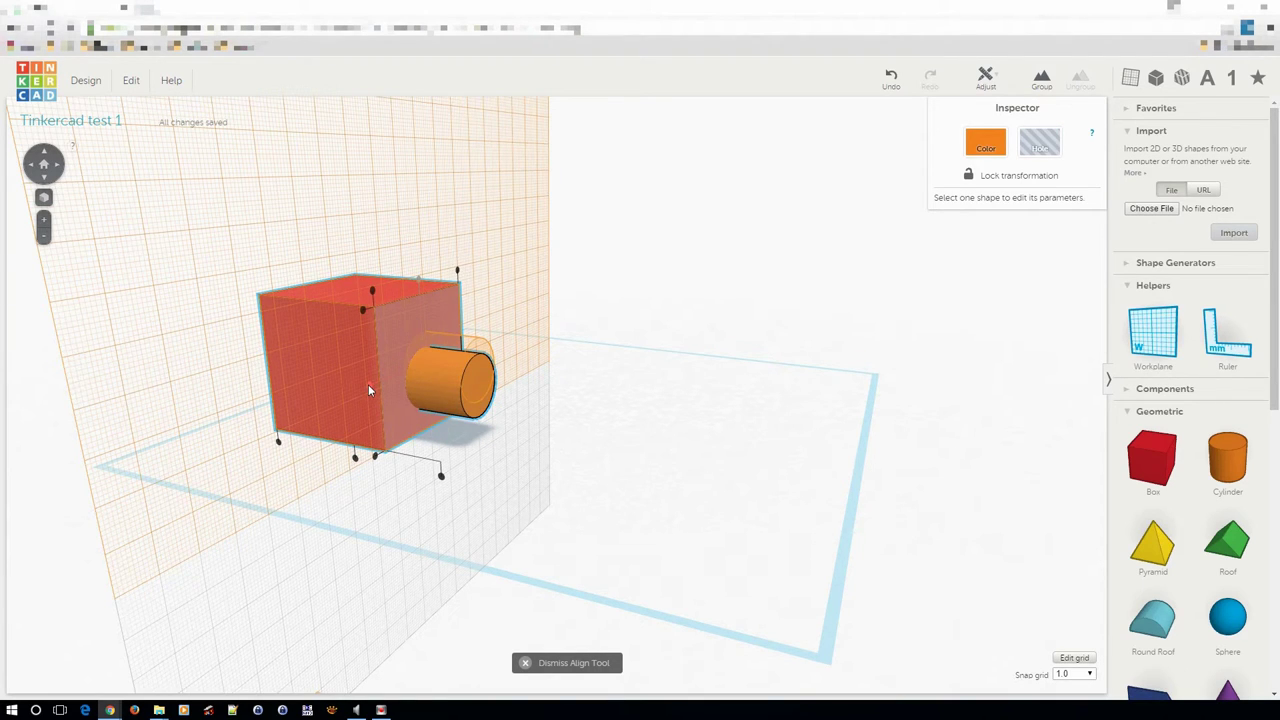
pyautogui.click(368, 386)
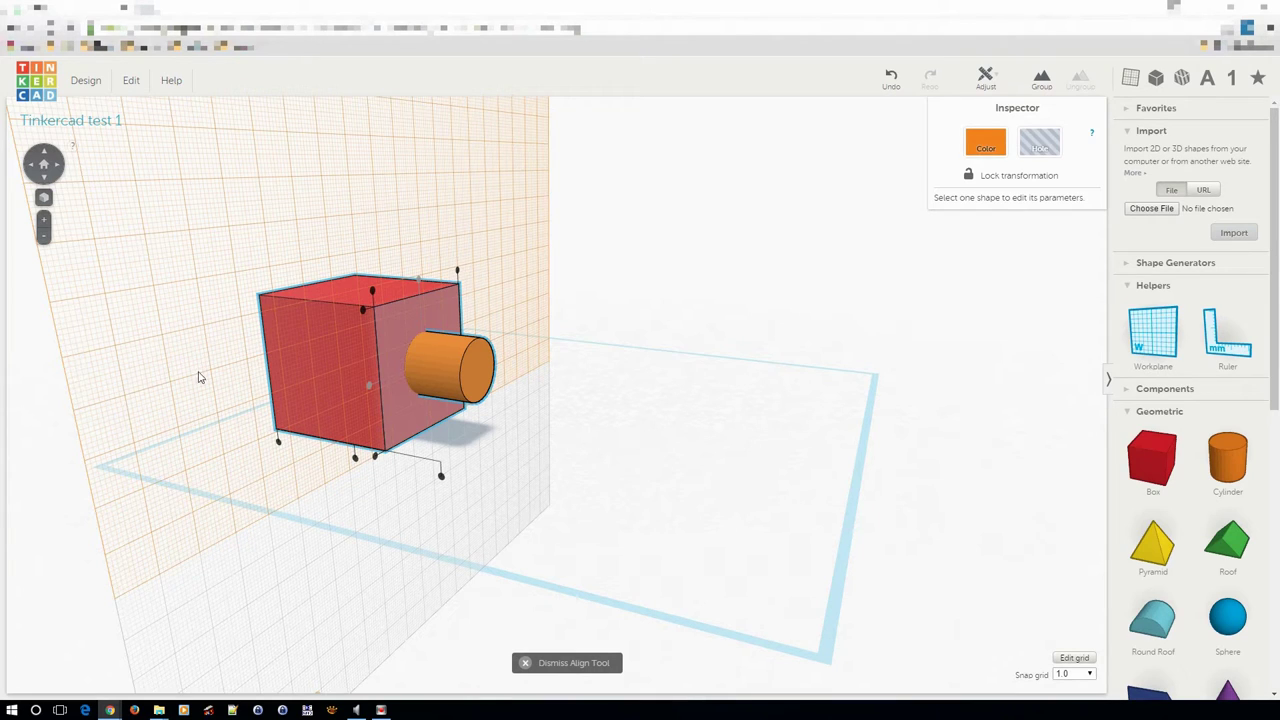
# Reset the workplane to the original base grid, repeating the placement on the box's side face and the reset once more
pyautogui.click(1155, 337)
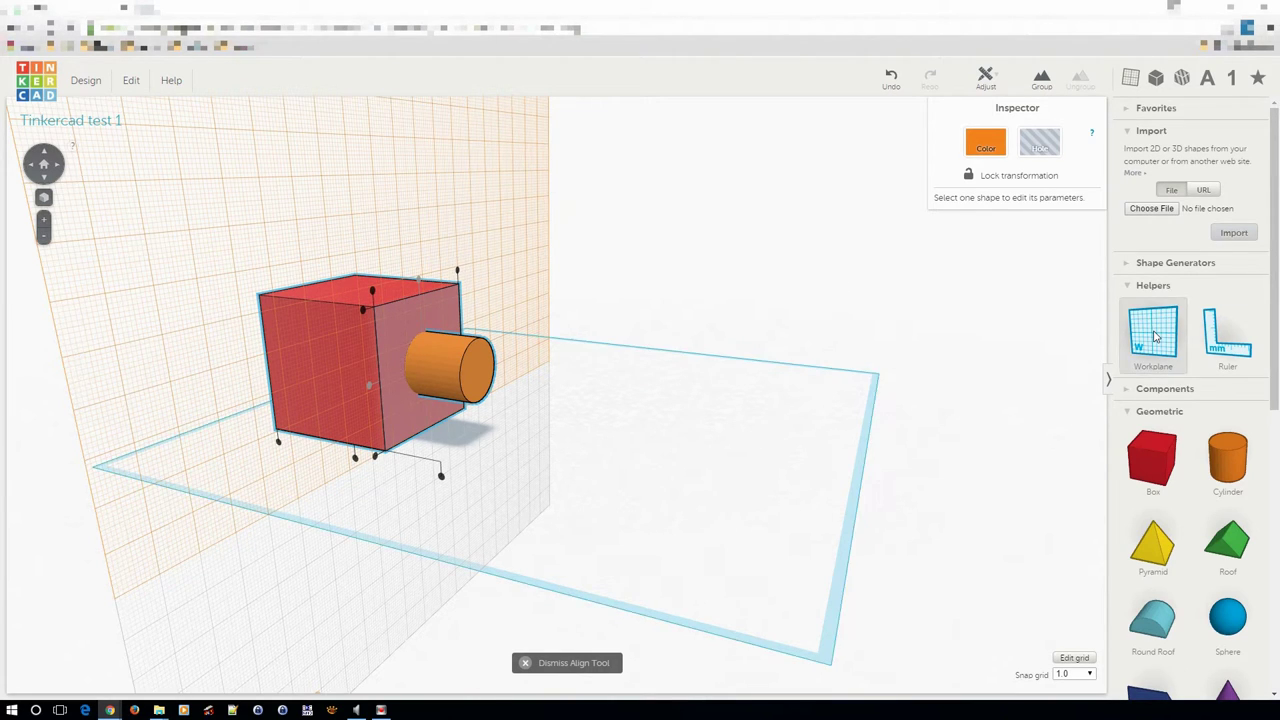
pyautogui.click(779, 303)
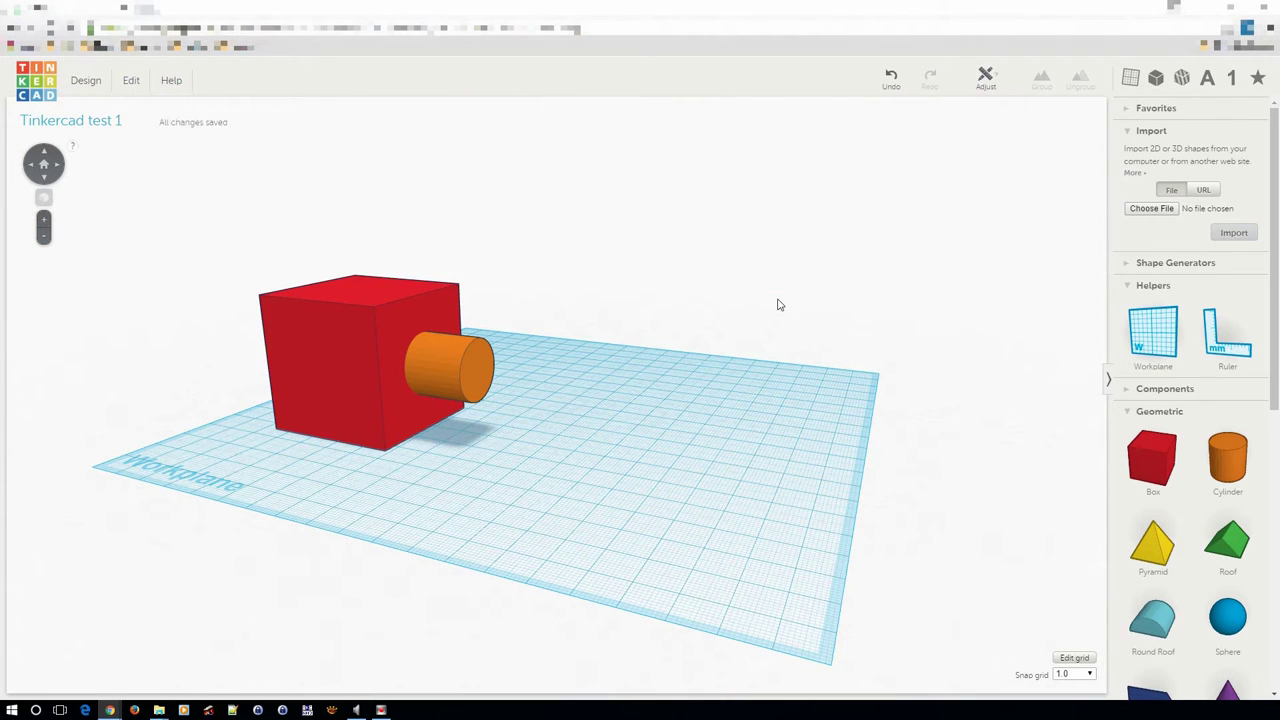
pyautogui.click(1146, 354)
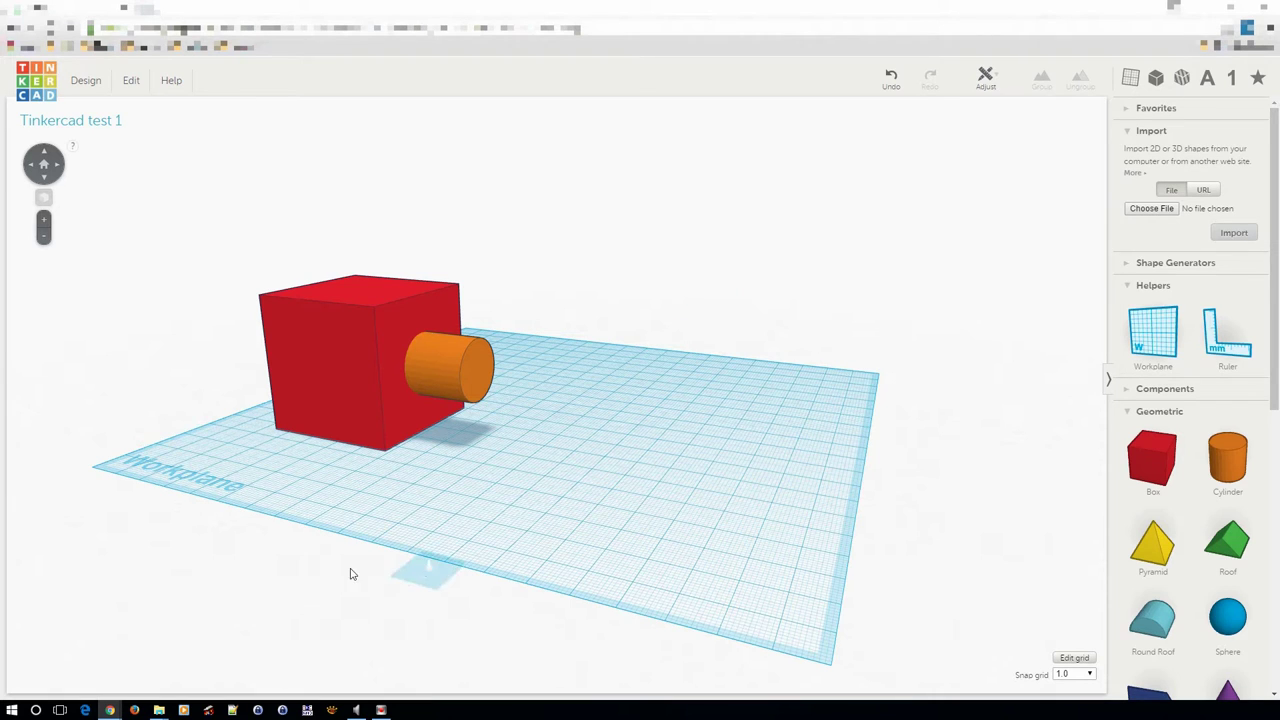
pyautogui.click(390, 325)
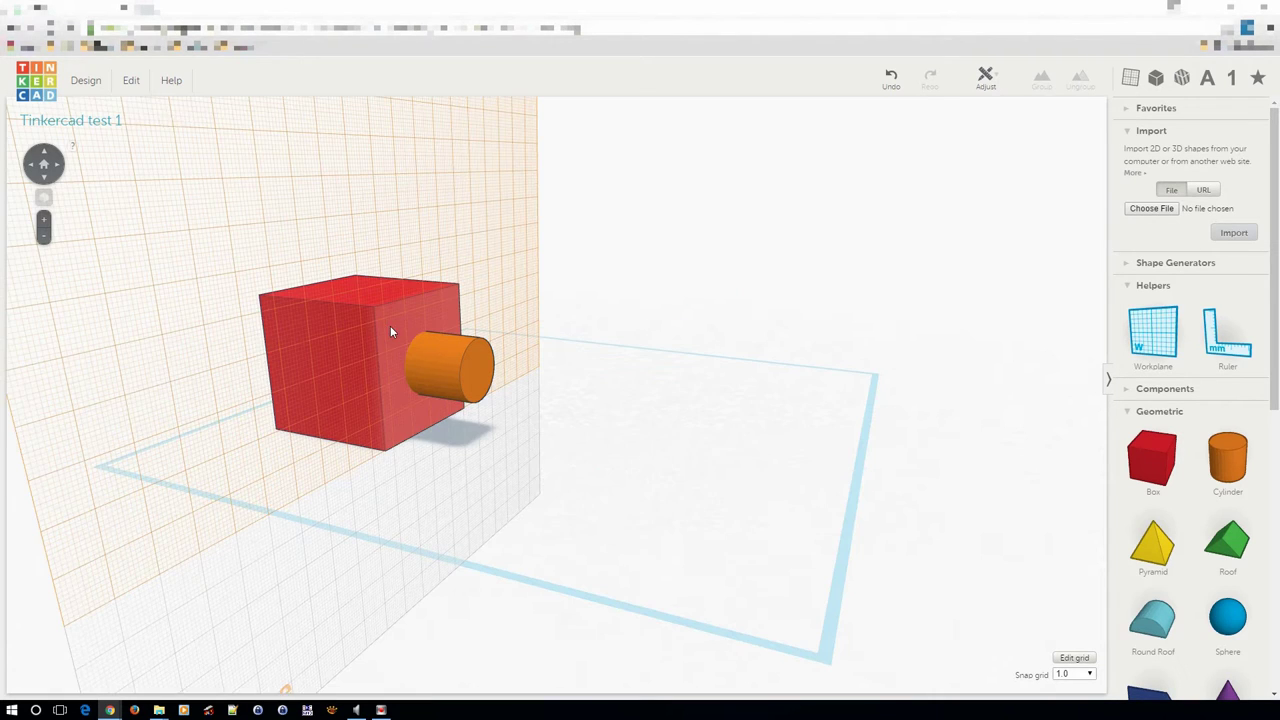
pyautogui.click(735, 279)
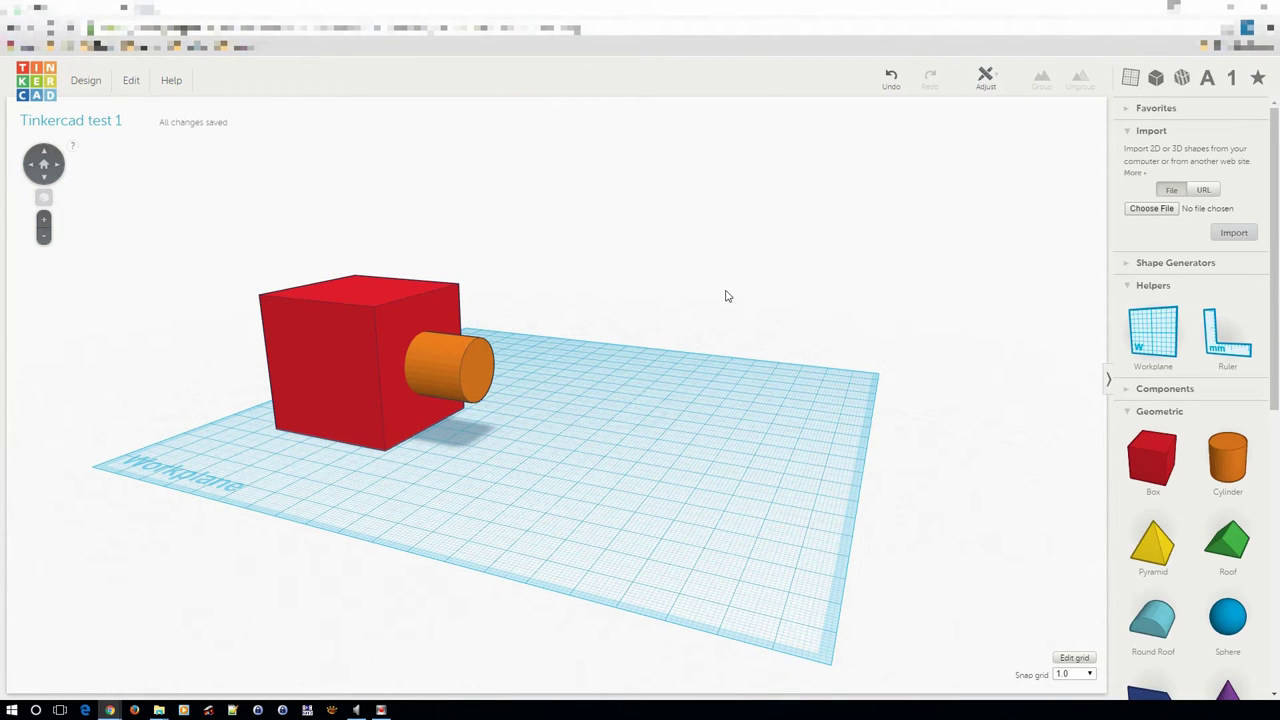
# Group the red box and the orange cylinder into one shape
pyautogui.moveTo(583, 456); pyautogui.dragTo(603, 480, button='right')
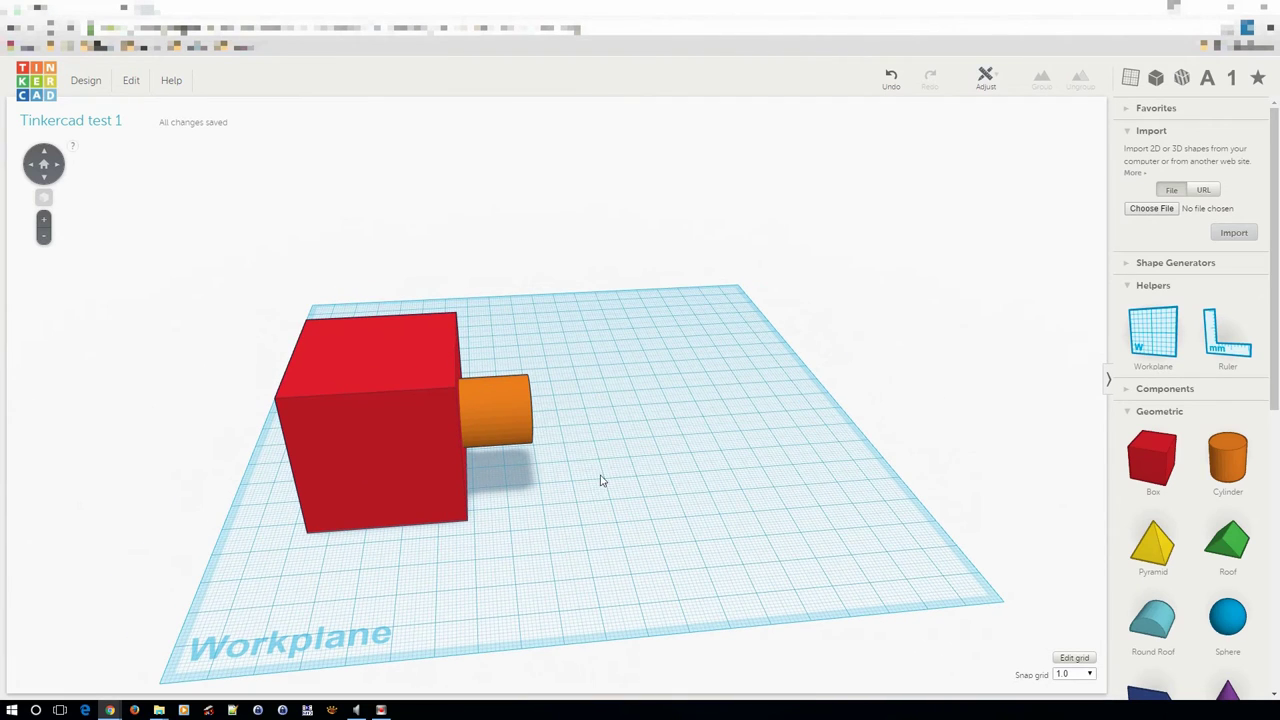
pyautogui.click(496, 408)
pyautogui.click(383, 363)
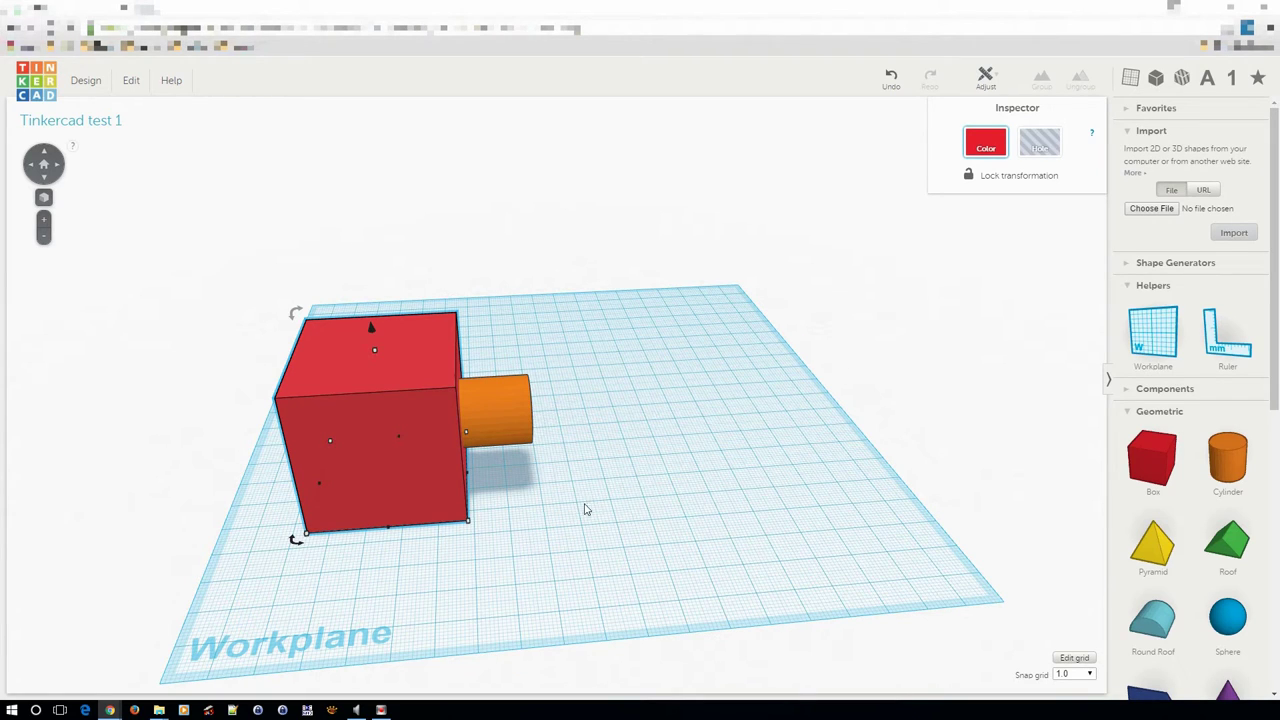
pyautogui.moveTo(601, 580); pyautogui.dragTo(446, 257)
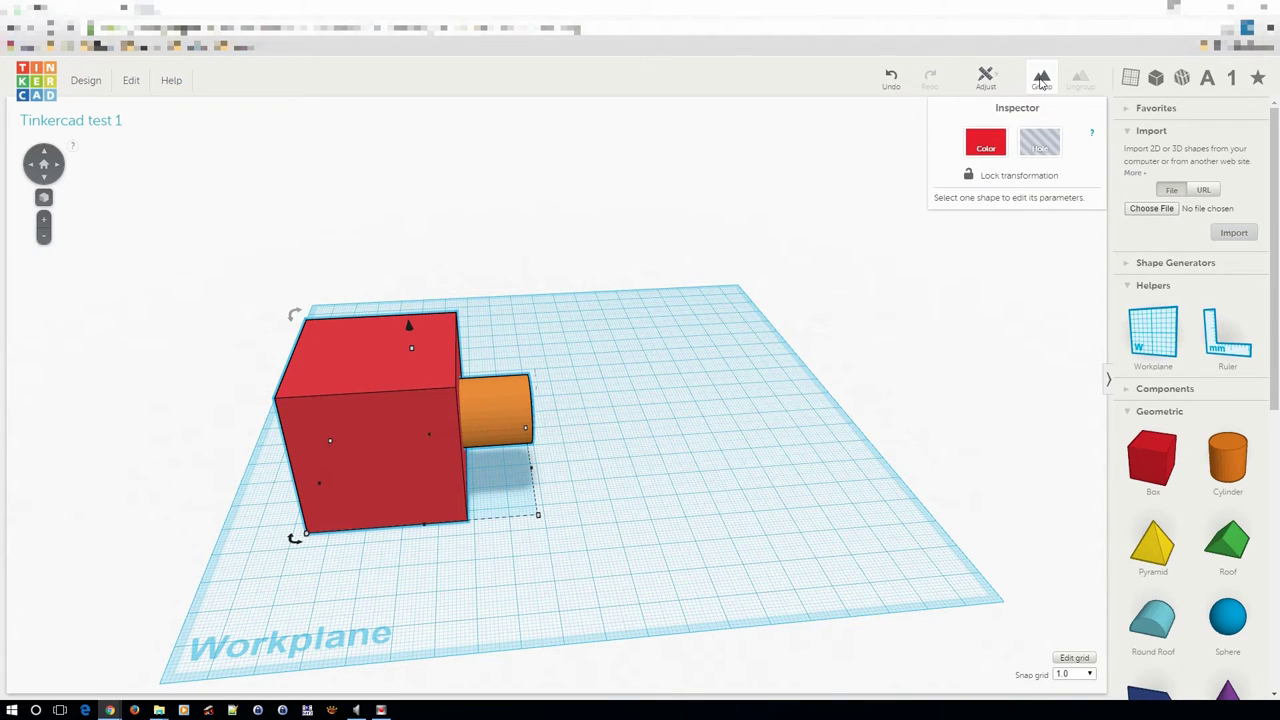
pyautogui.click(1041, 80)
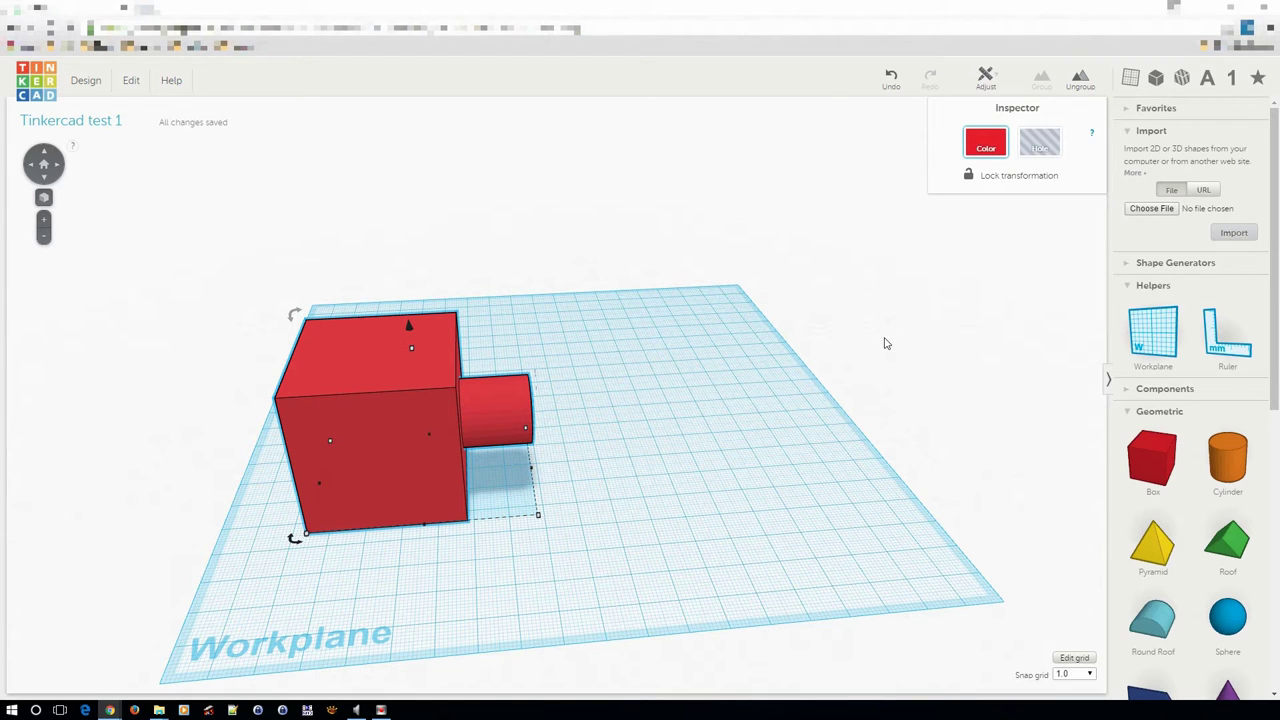
# Move the grouped box and cylinder as one shape slightly toward the front of the workplane
pyautogui.scroll(3, 884, 343)
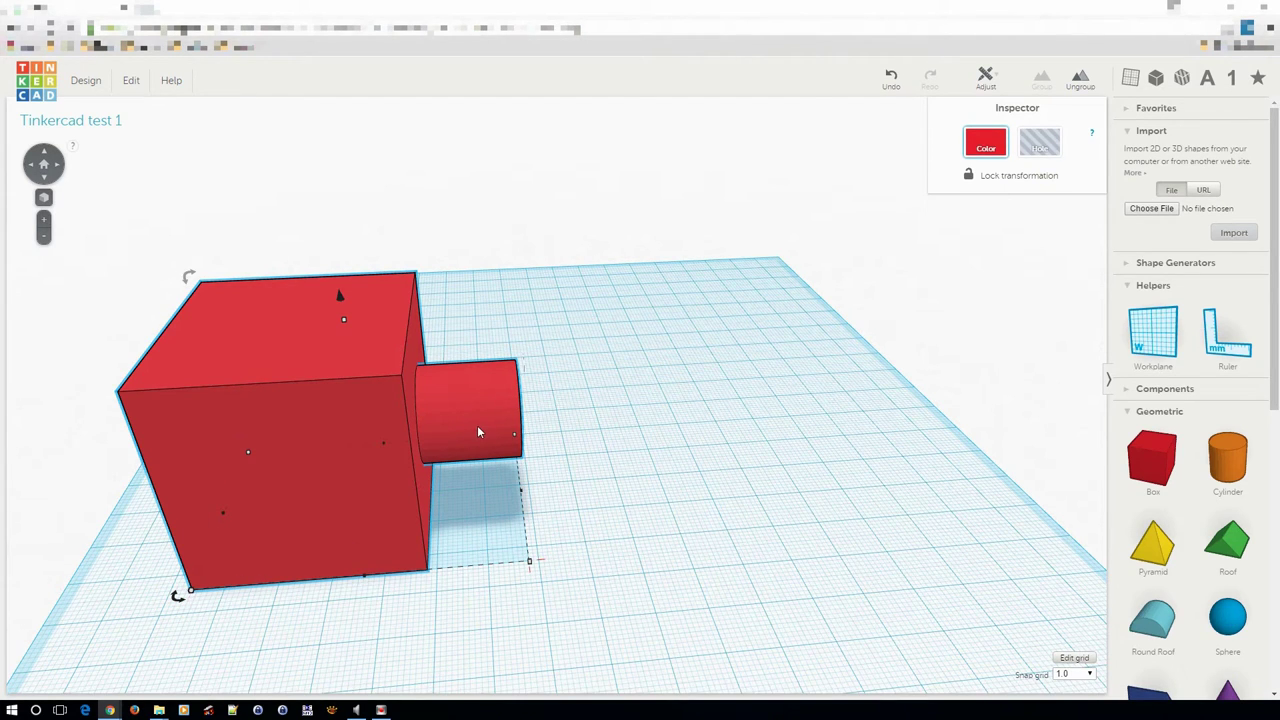
pyautogui.scroll(-3, 680, 468)
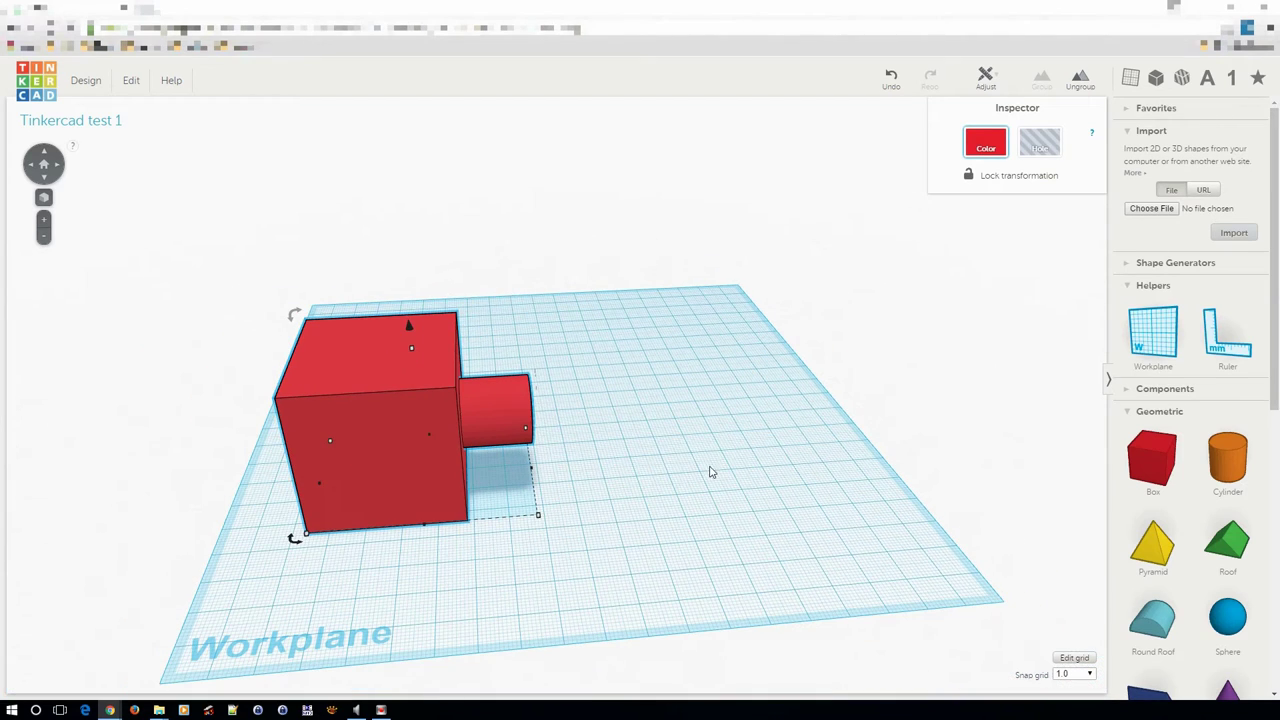
pyautogui.click(918, 323)
pyautogui.click(507, 412)
pyautogui.moveTo(373, 377)
pyautogui.mouseDown()
pyautogui.moveTo(449, 408)
pyautogui.moveTo(609, 440)
pyautogui.moveTo(651, 331)
pyautogui.moveTo(540, 296)
pyautogui.moveTo(416, 356)
pyautogui.moveTo(429, 421)
pyautogui.moveTo(560, 384)
pyautogui.moveTo(388, 396)
pyautogui.mouseUp()
pyautogui.click(673, 400)
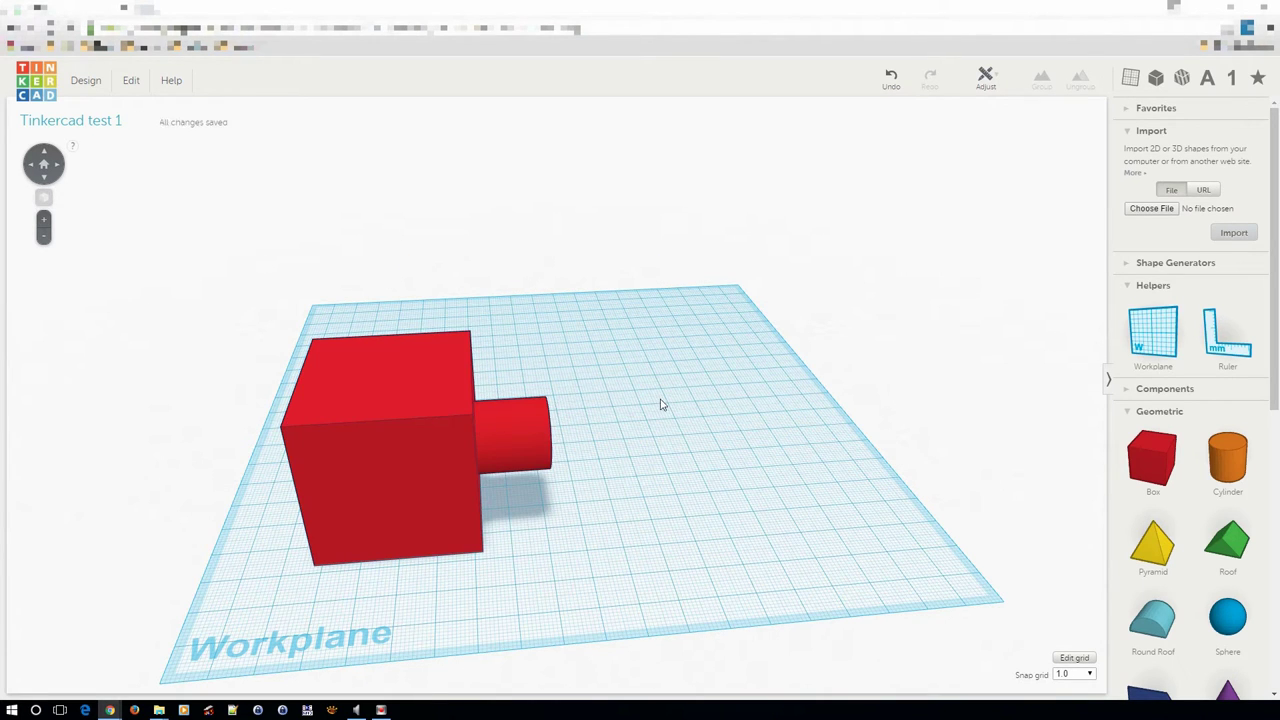
# Stretch the grouped shape along the cylinder's axis until the cylinder end reaches the opposite edge of the workplane
pyautogui.click(532, 436)
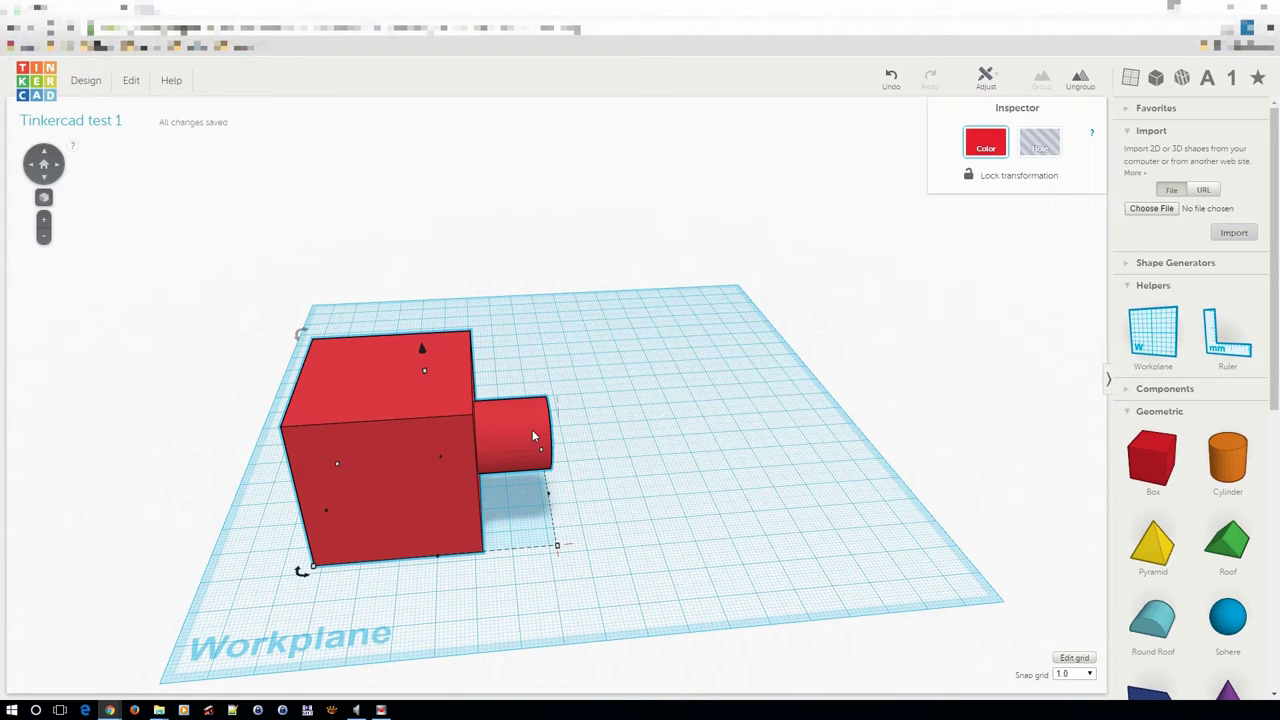
pyautogui.moveTo(618, 487); pyautogui.dragTo(509, 486, button='right')
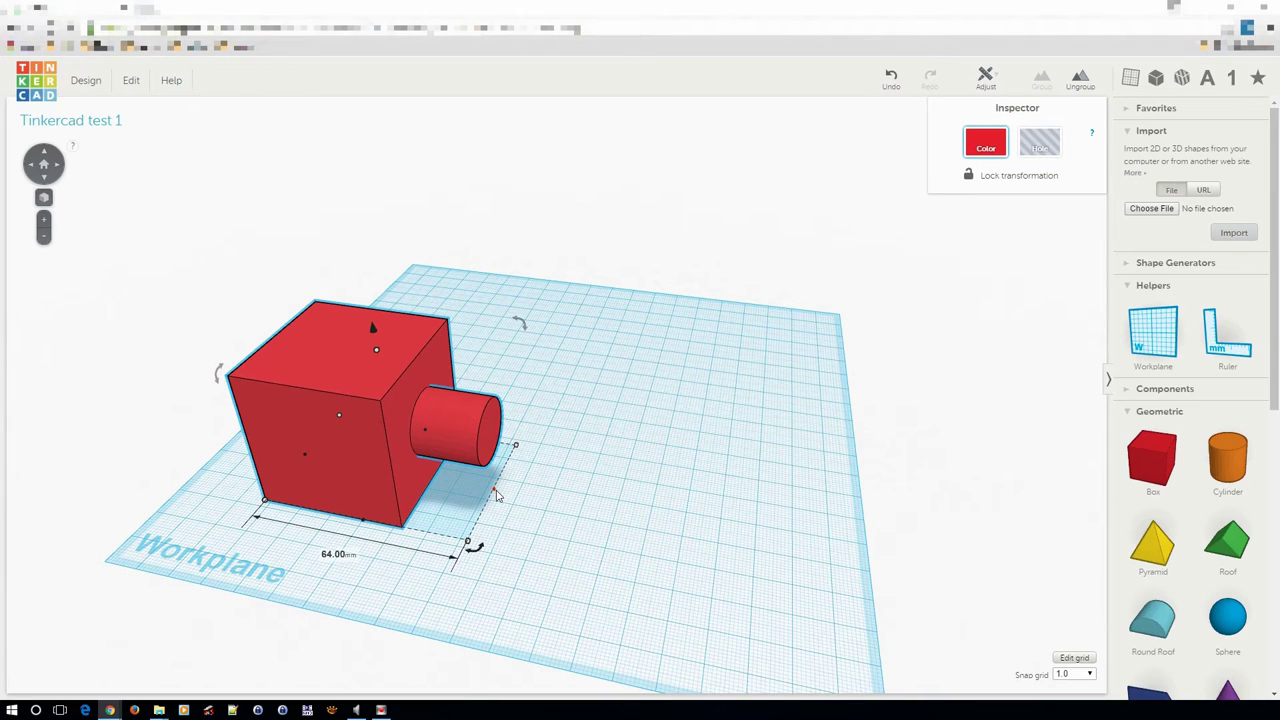
pyautogui.moveTo(497, 494); pyautogui.dragTo(877, 588)
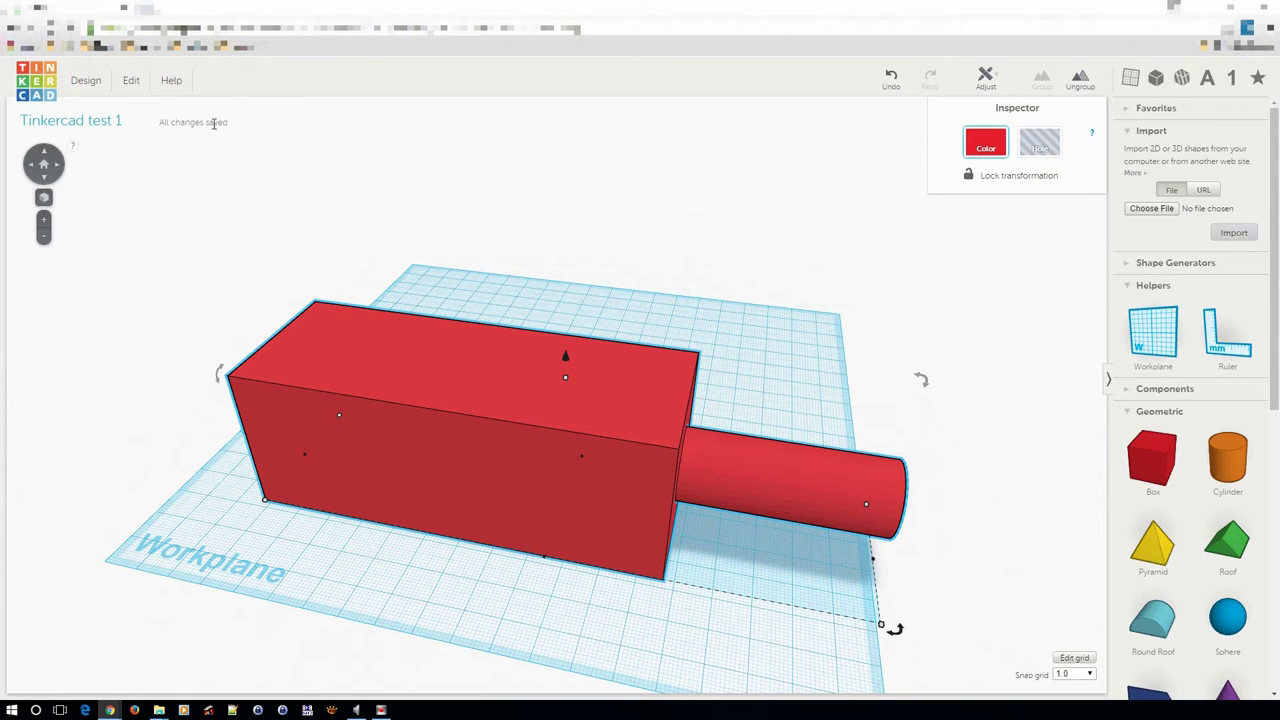
# Undo the last stretch of the grouped box and cylinder
pyautogui.hotkey('ctrl', 'z')
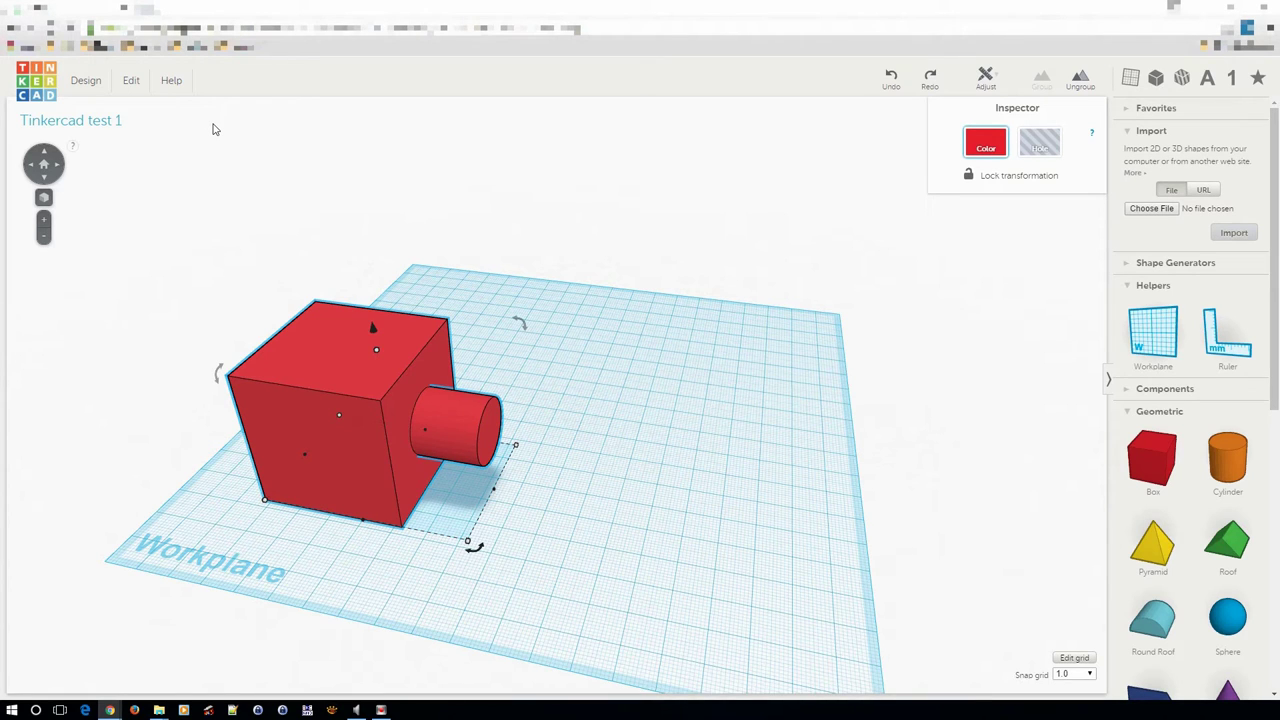
pyautogui.moveTo(615, 515)
pyautogui.mouseDown(button='right')
pyautogui.moveTo(606, 526)
pyautogui.moveTo(665, 538)
pyautogui.moveTo(637, 515)
pyautogui.mouseUp(button='right')
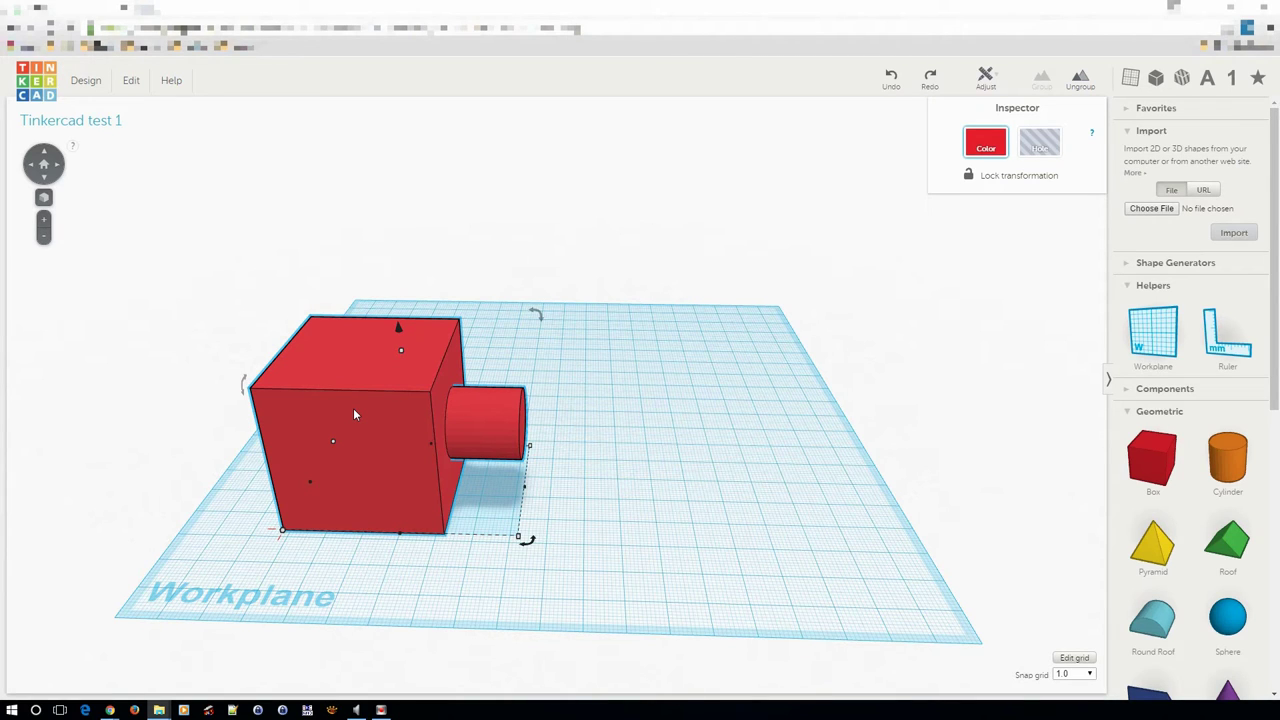
# Duplicate the grouped shape and place the copy about 83 mm along the cylinder's axis, level with the original
pyautogui.hotkey('ctrl', 'd')
pyautogui.moveTo(353, 408); pyautogui.dragTo(686, 385)
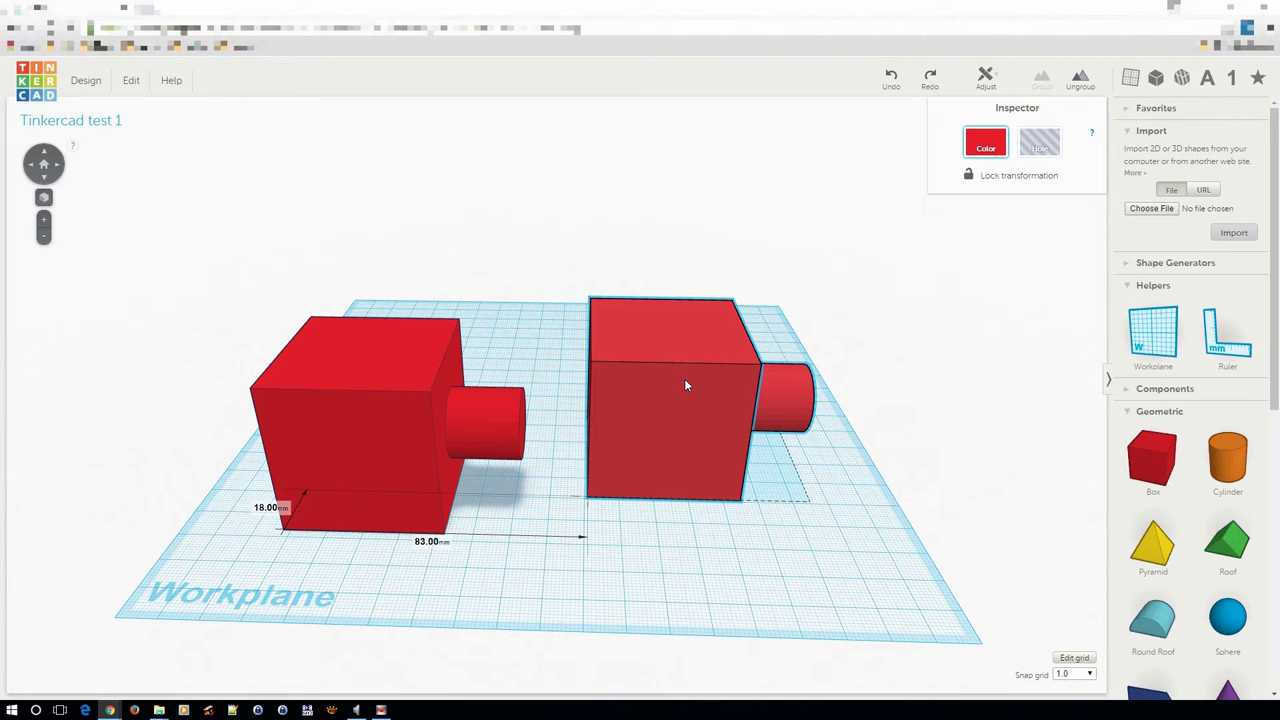
pyautogui.moveTo(686, 385); pyautogui.dragTo(719, 454)
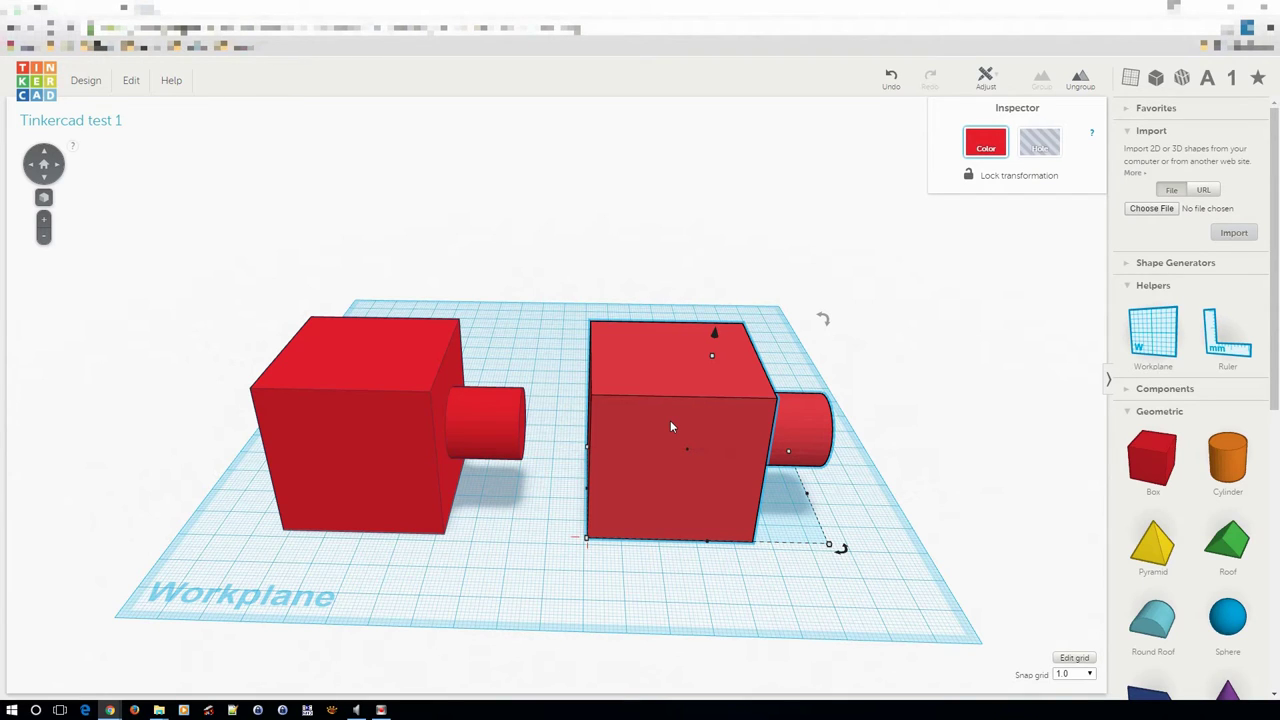
# Rotate the copy half a turn on the workplane so that its cylinder faces the original's cylinder
pyautogui.moveTo(843, 551); pyautogui.dragTo(653, 480)
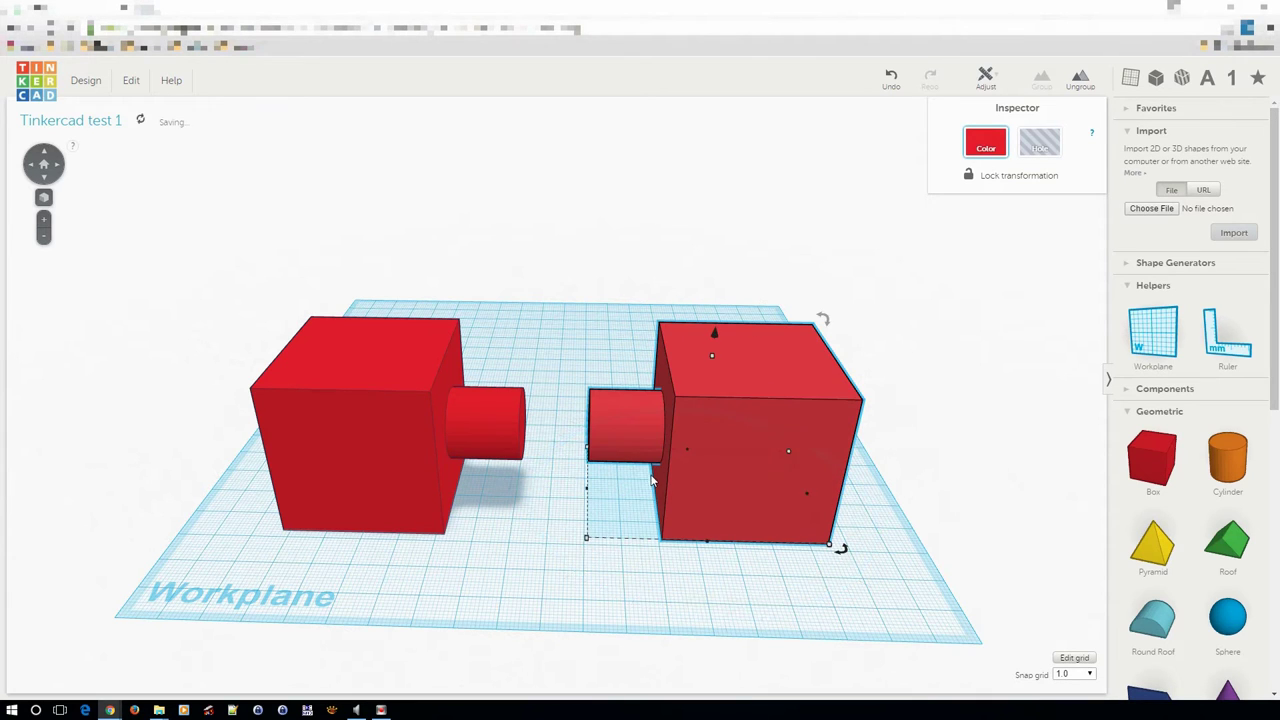
pyautogui.moveTo(914, 520); pyautogui.dragTo(908, 437, button='right')
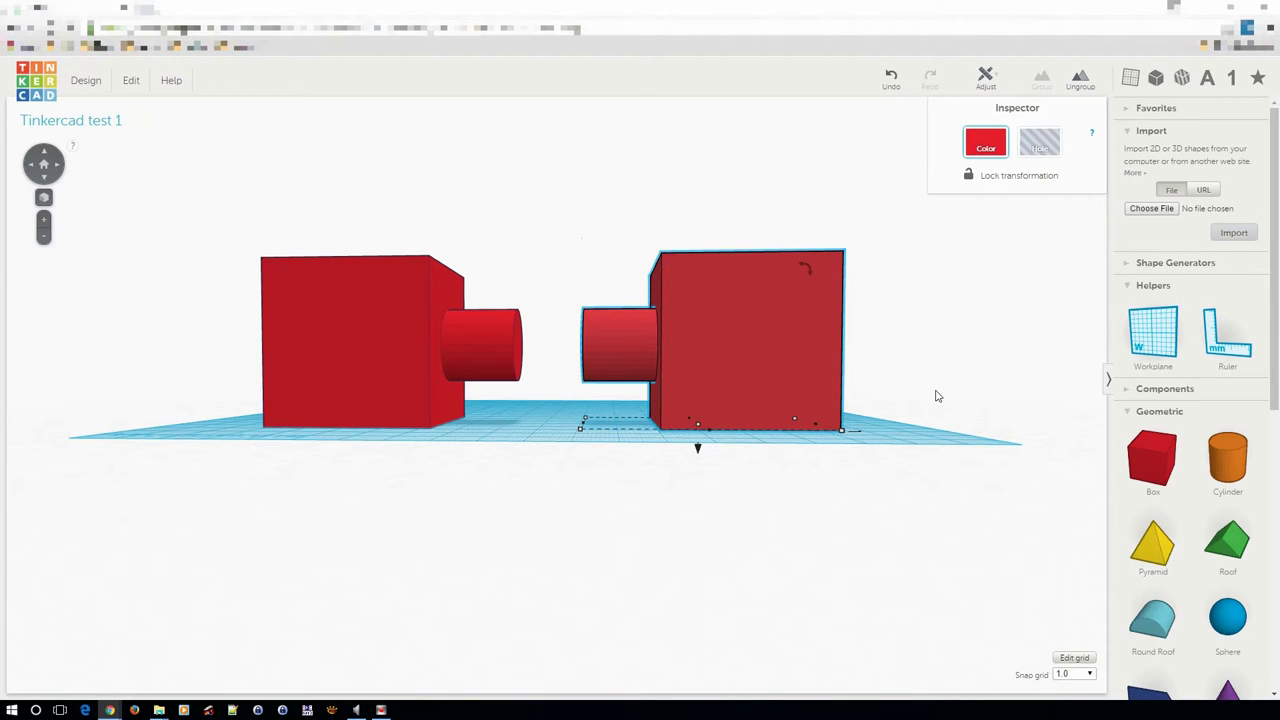
pyautogui.moveTo(936, 396); pyautogui.dragTo(816, 436, button='right')
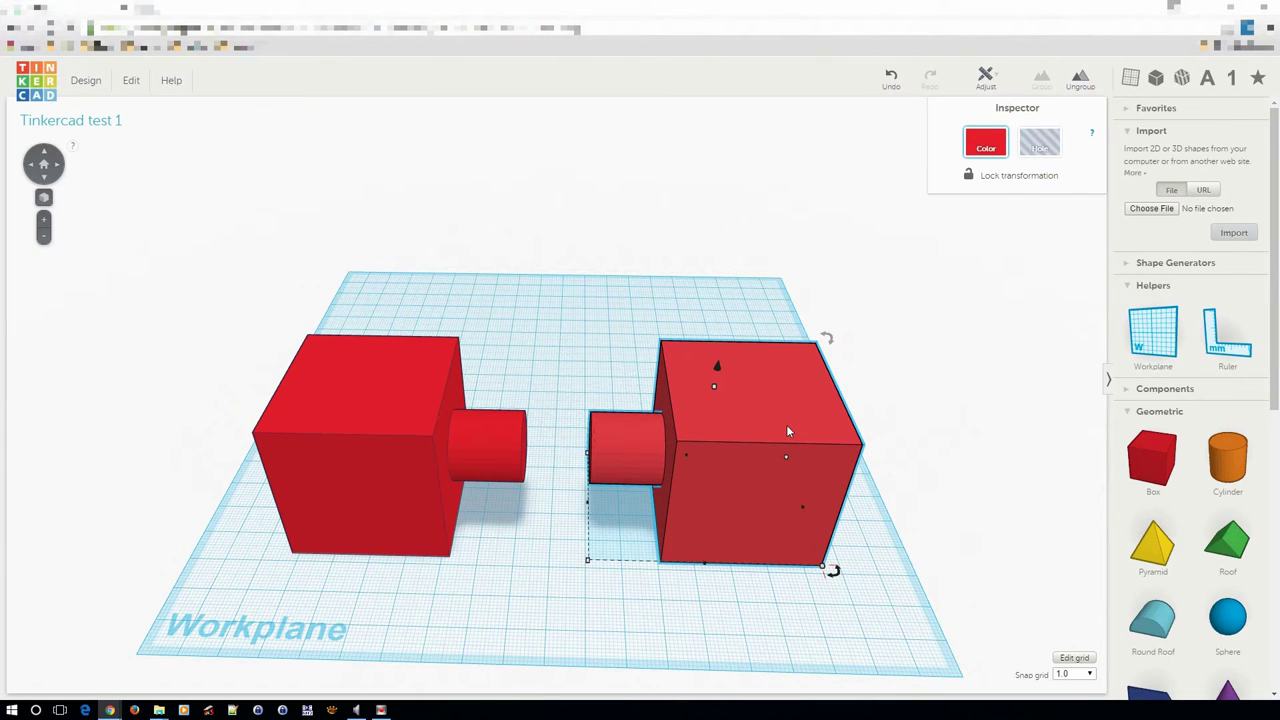
# Ungroup the copy and turn its orange cylinder into a hole
pyautogui.click(1080, 86)
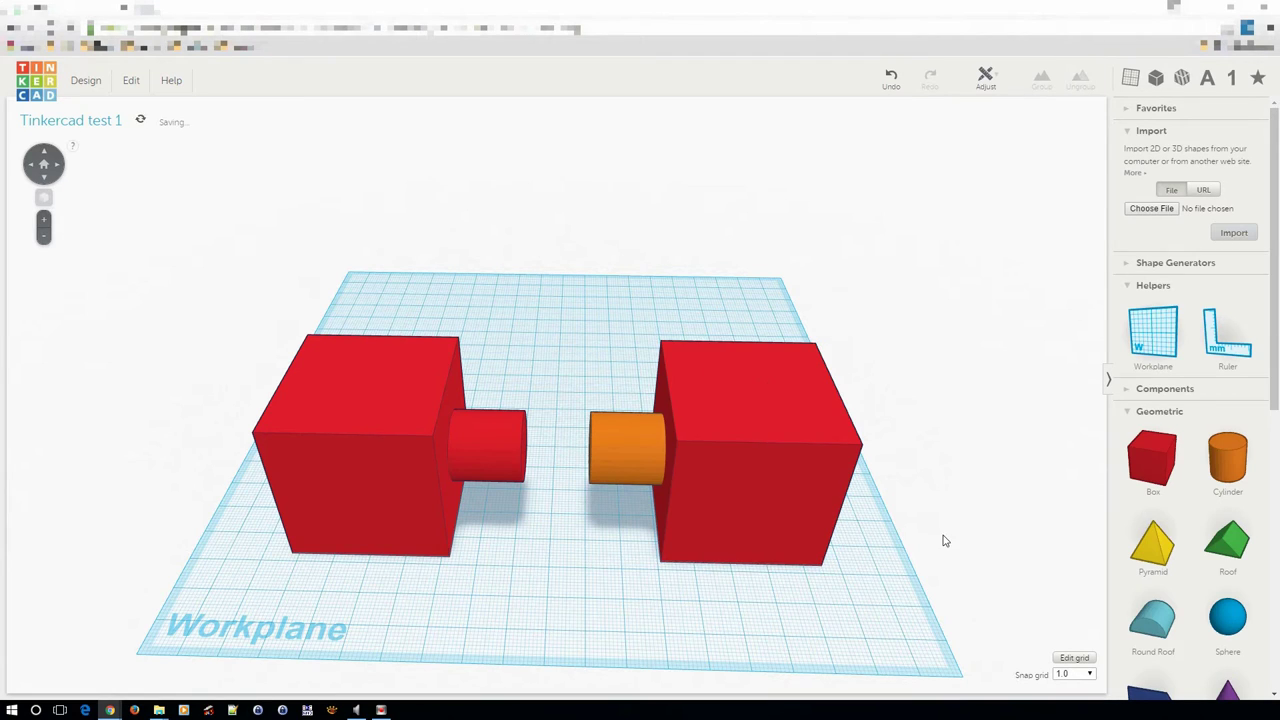
pyautogui.moveTo(906, 616); pyautogui.dragTo(600, 292)
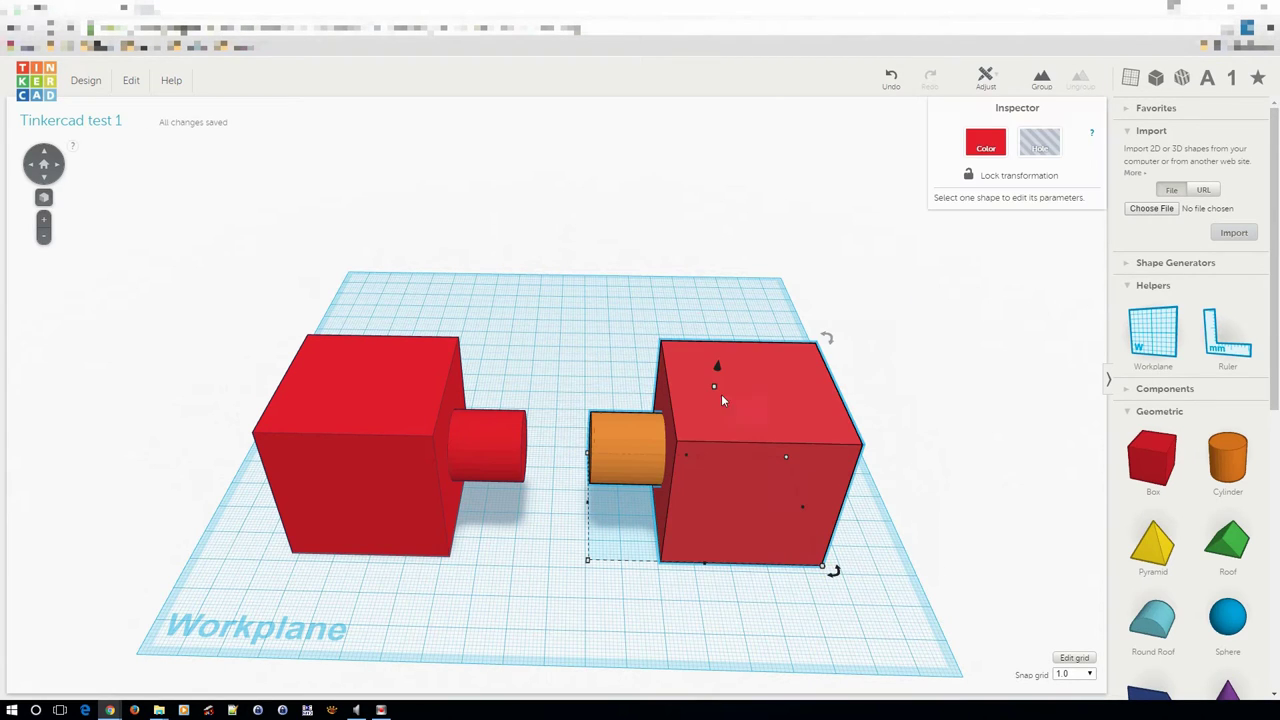
pyautogui.click(770, 624)
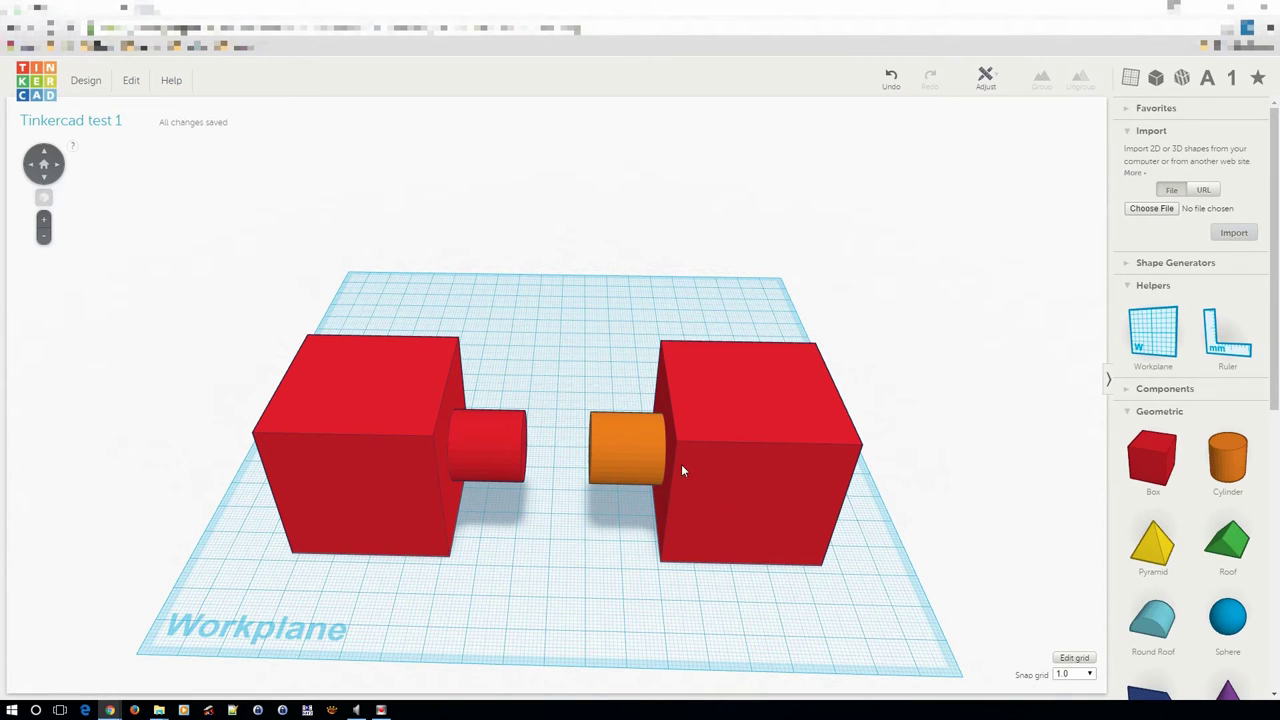
pyautogui.click(645, 453)
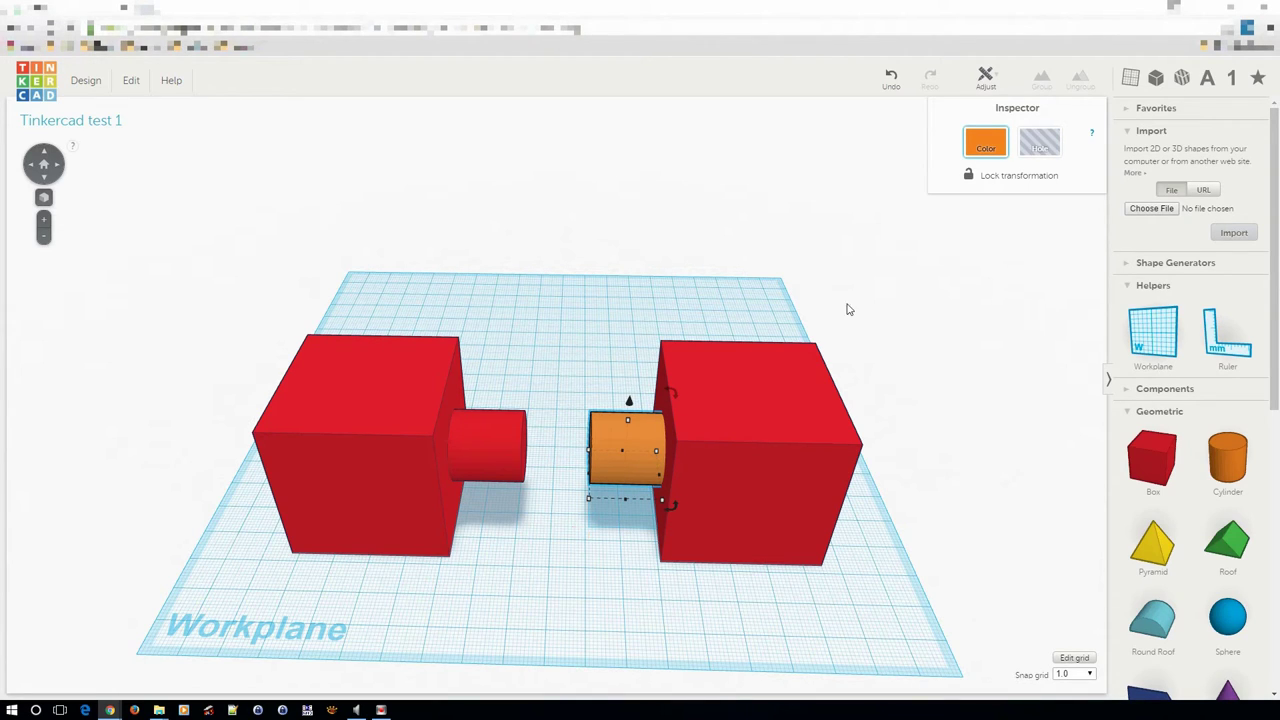
pyautogui.click(1043, 150)
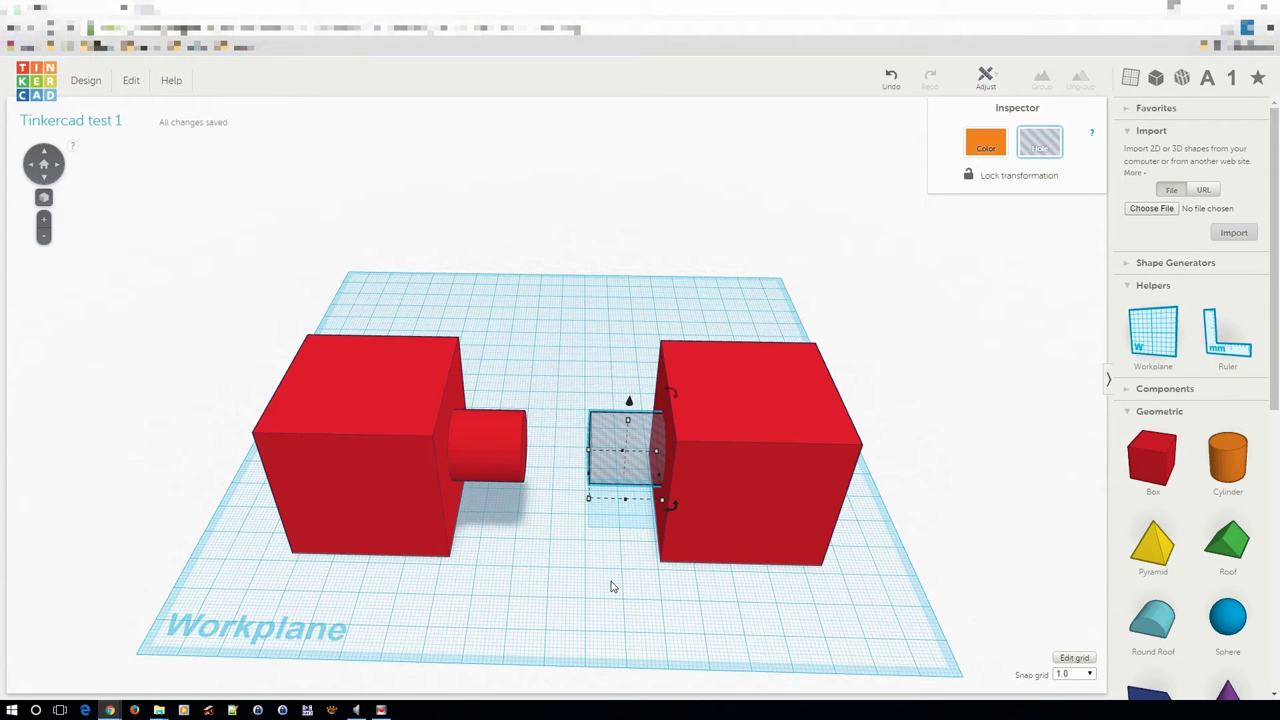
# Nudge the hole cylinder along its axis into the copied box until it is sunk behind the box's side face
pyautogui.moveTo(613, 587); pyautogui.dragTo(683, 589, button='right')
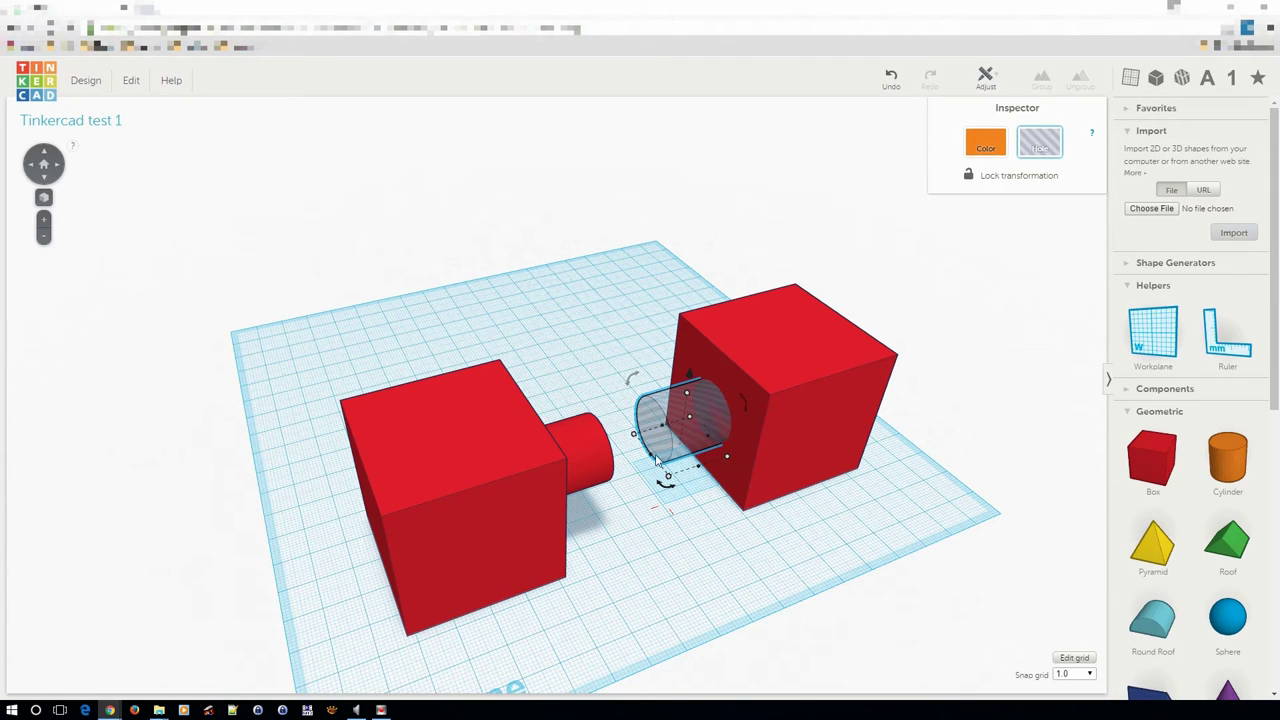
pyautogui.moveTo(668, 480)
pyautogui.press('Right')
pyautogui.press('Right')
pyautogui.press('Right')
pyautogui.press('Right')
pyautogui.press('Right')
pyautogui.press('Right')
pyautogui.press('Right')
pyautogui.press('Right')
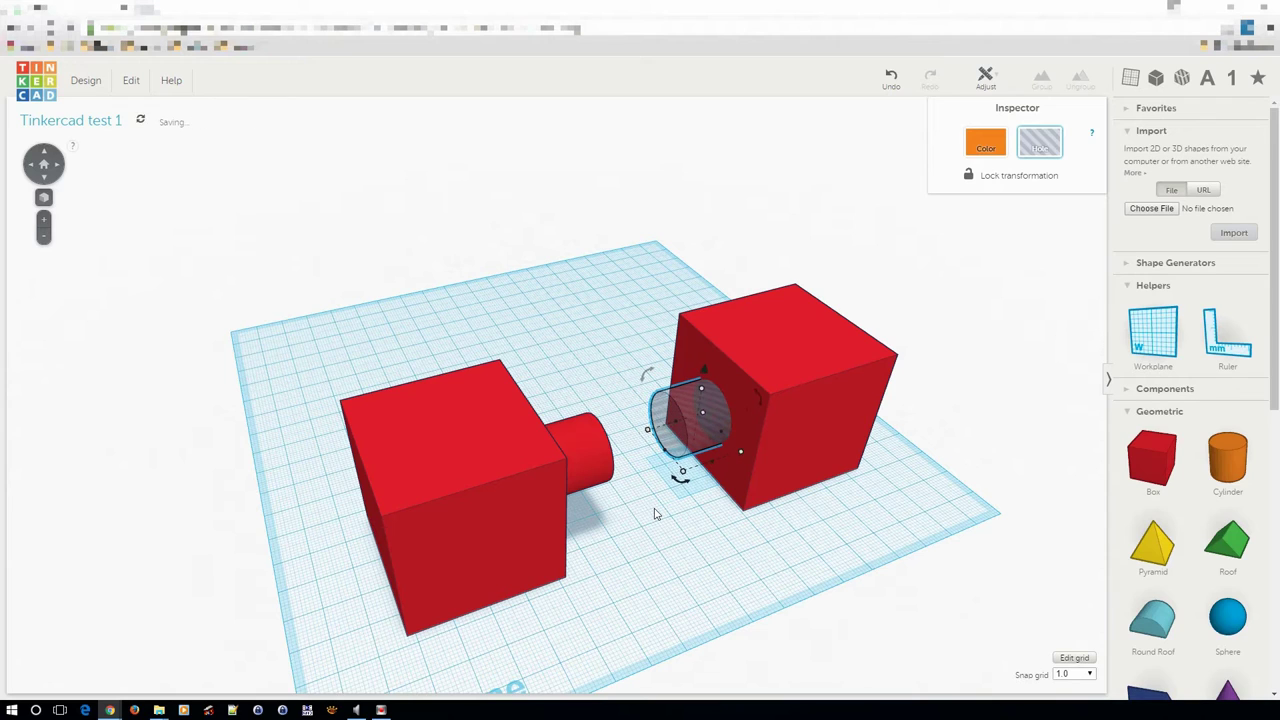
pyautogui.press('Right')
pyautogui.press('Right')
pyautogui.press('Right')
pyautogui.press('Right')
pyautogui.press('Right')
pyautogui.press('Right')
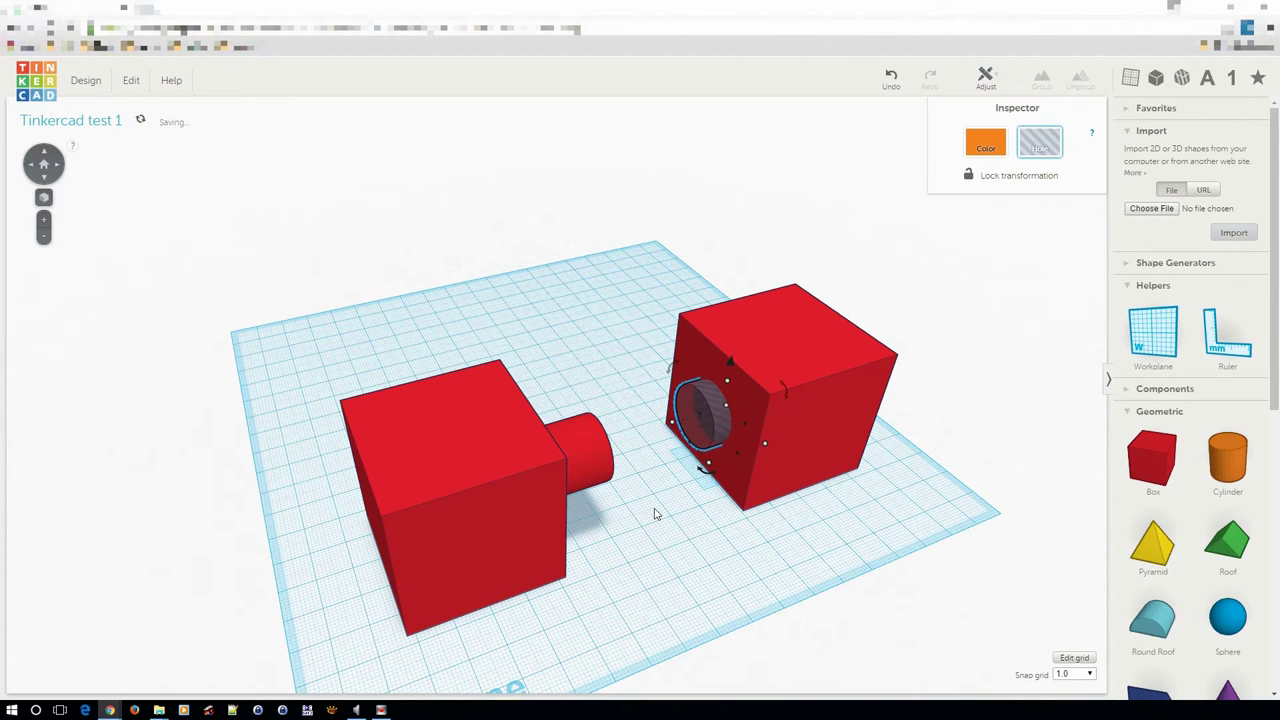
pyautogui.press('Right')
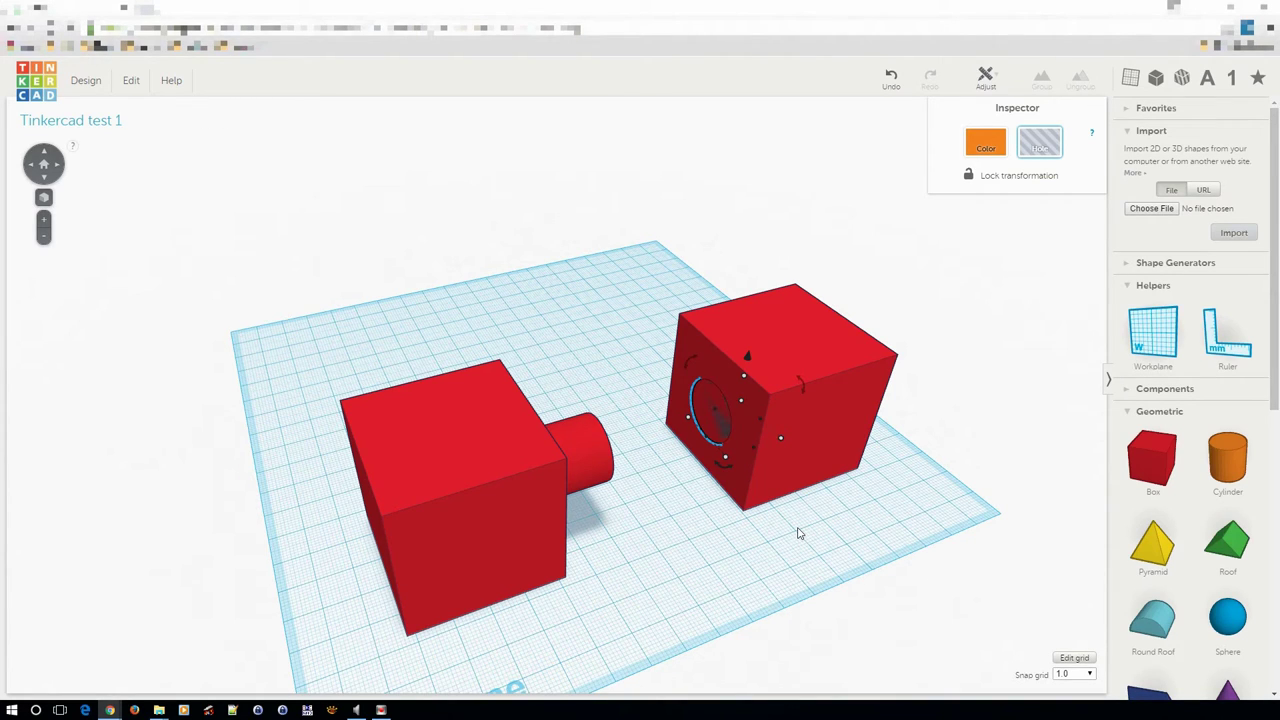
# Group the copied box with the hole cylinder to cut a round recess into the box's side face
pyautogui.moveTo(797, 533); pyautogui.dragTo(690, 457, button='right')
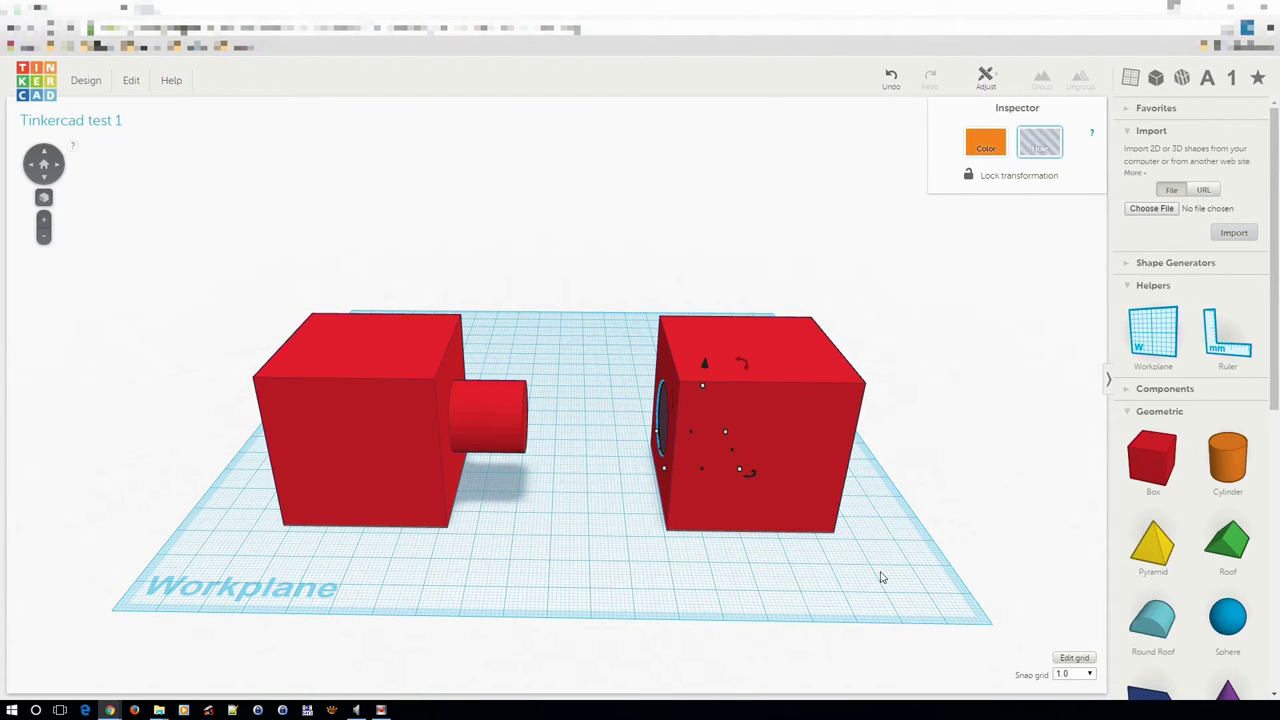
pyautogui.moveTo(880, 572); pyautogui.dragTo(627, 251)
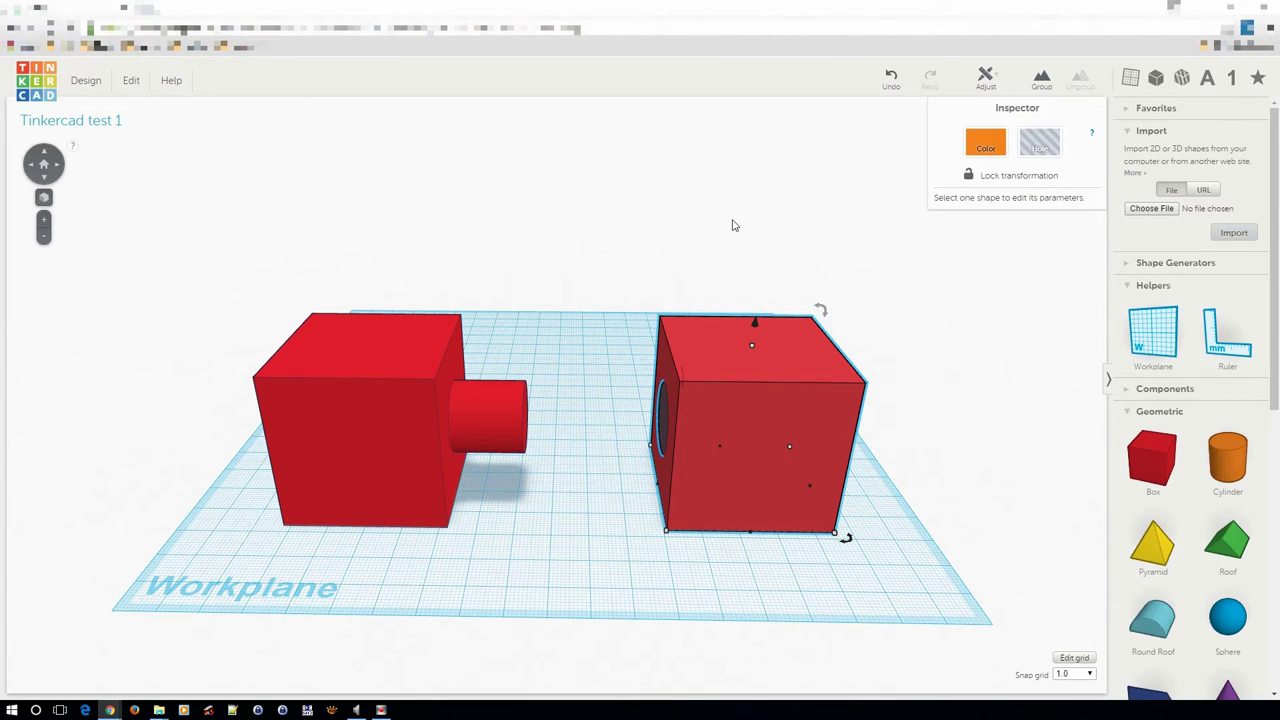
pyautogui.click(1043, 85)
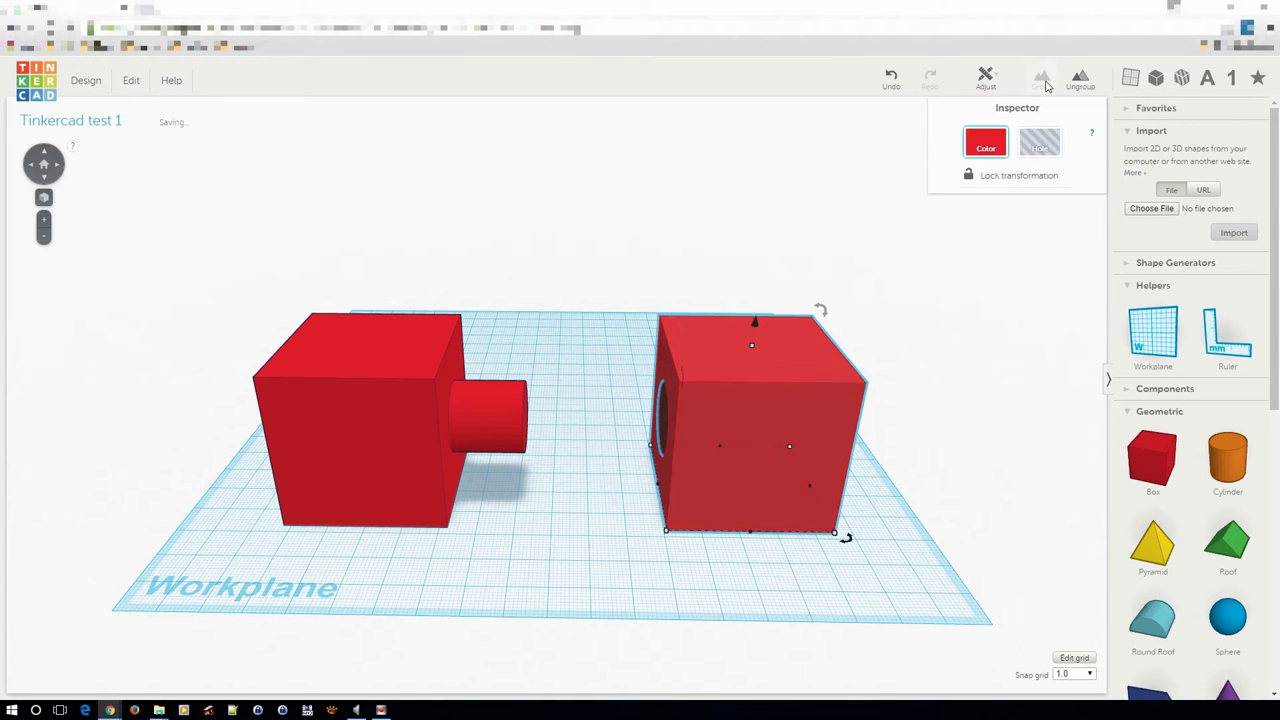
pyautogui.moveTo(647, 597); pyautogui.dragTo(734, 528, button='right')
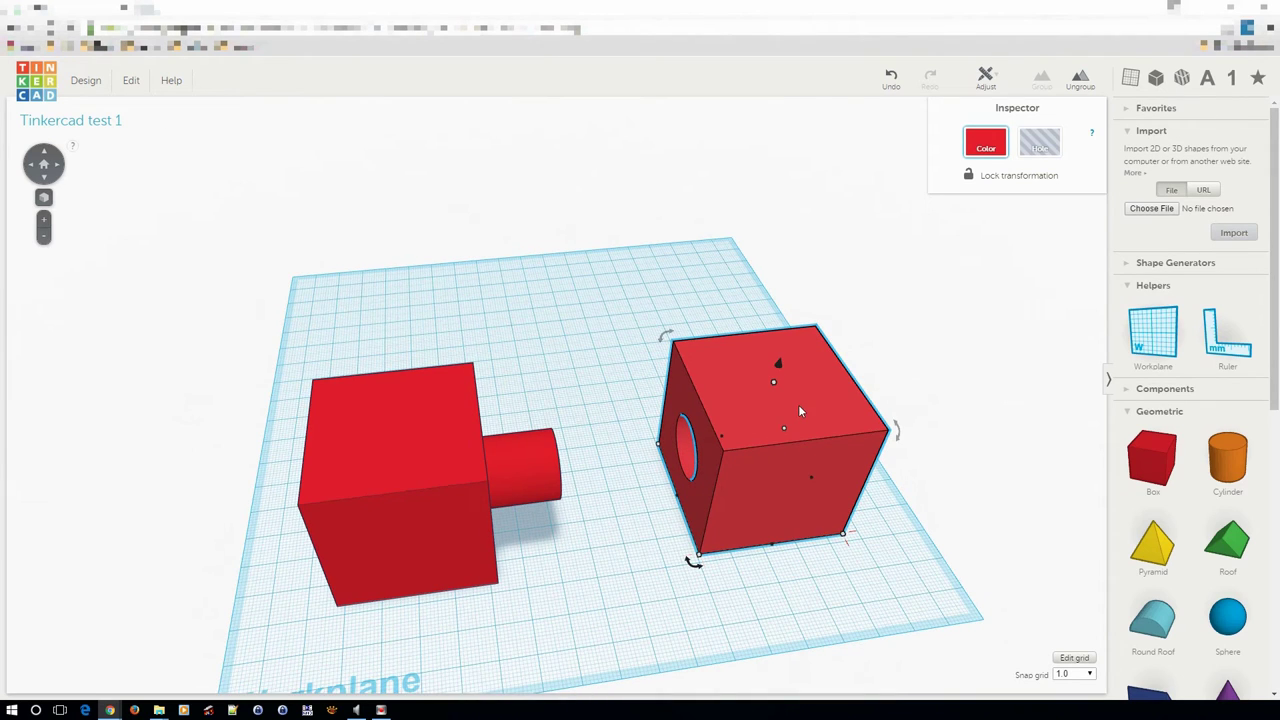
pyautogui.press('Escape')
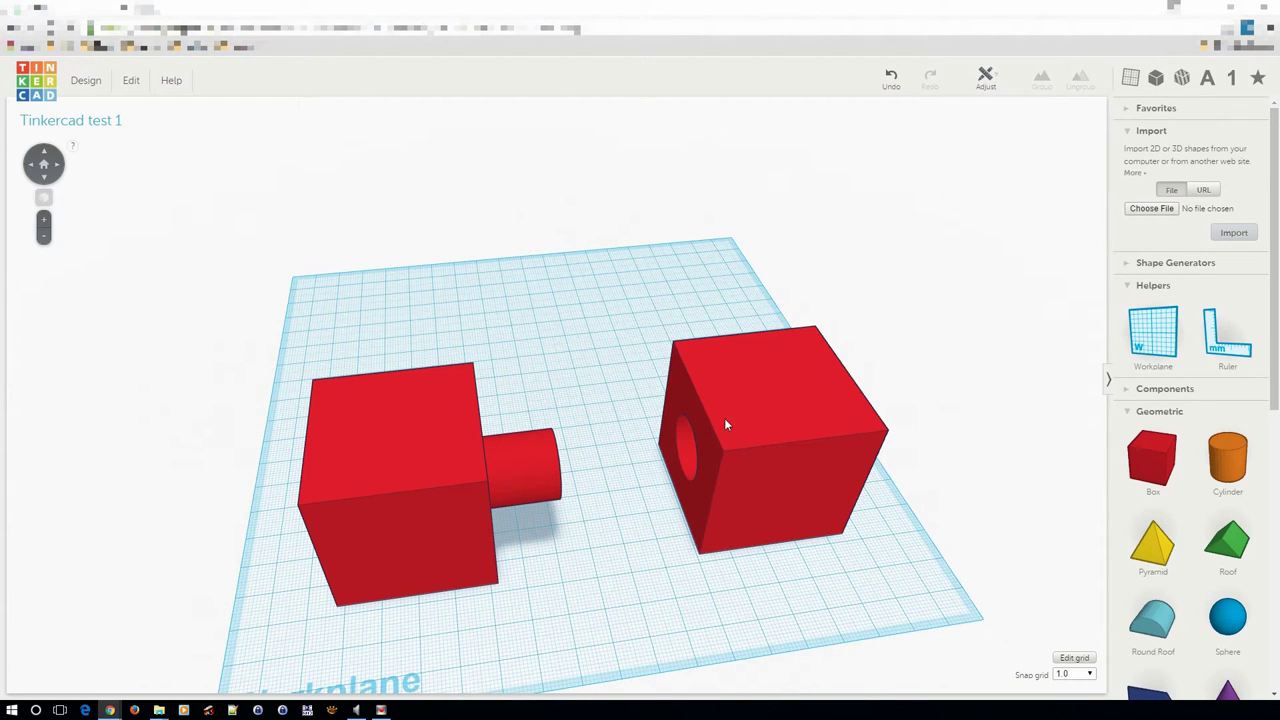
# Move the recessed box up to the end of the original's cylinder and examine how the cylinder and recess line up
pyautogui.moveTo(792, 406); pyautogui.dragTo(662, 436)
pyautogui.scroll(10, 600, 486)
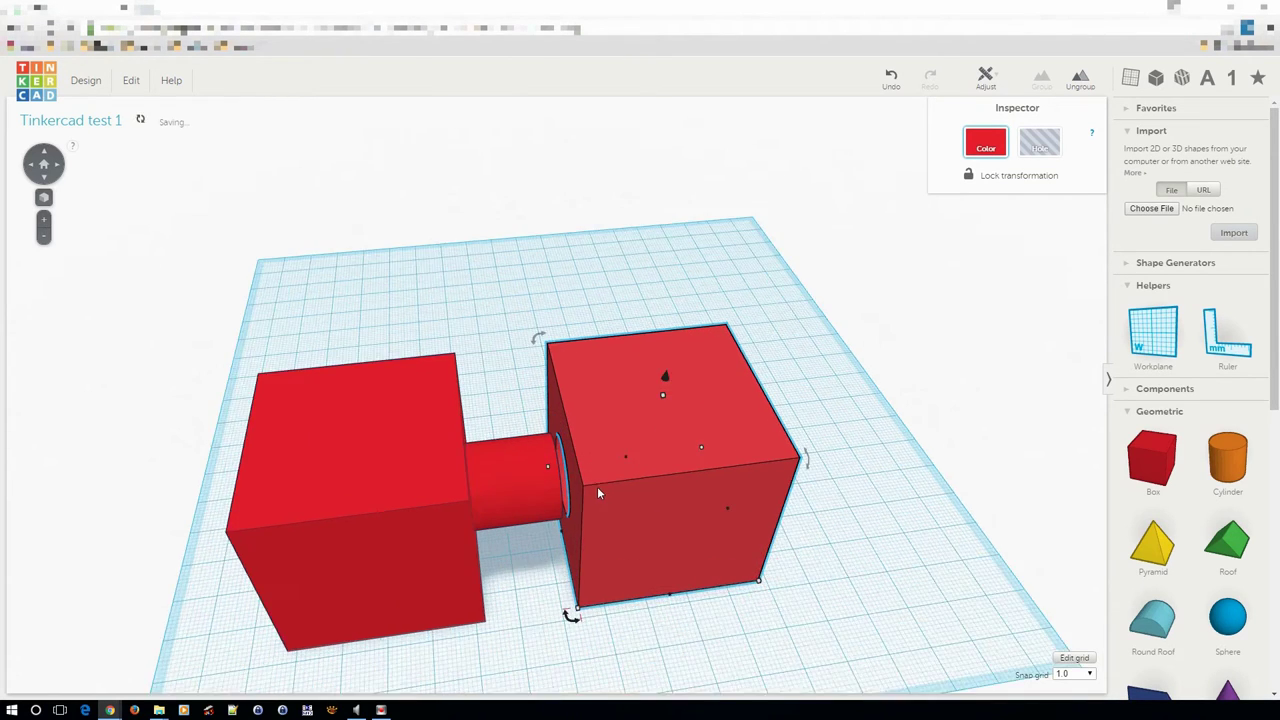
pyautogui.scroll(8, 728, 574)
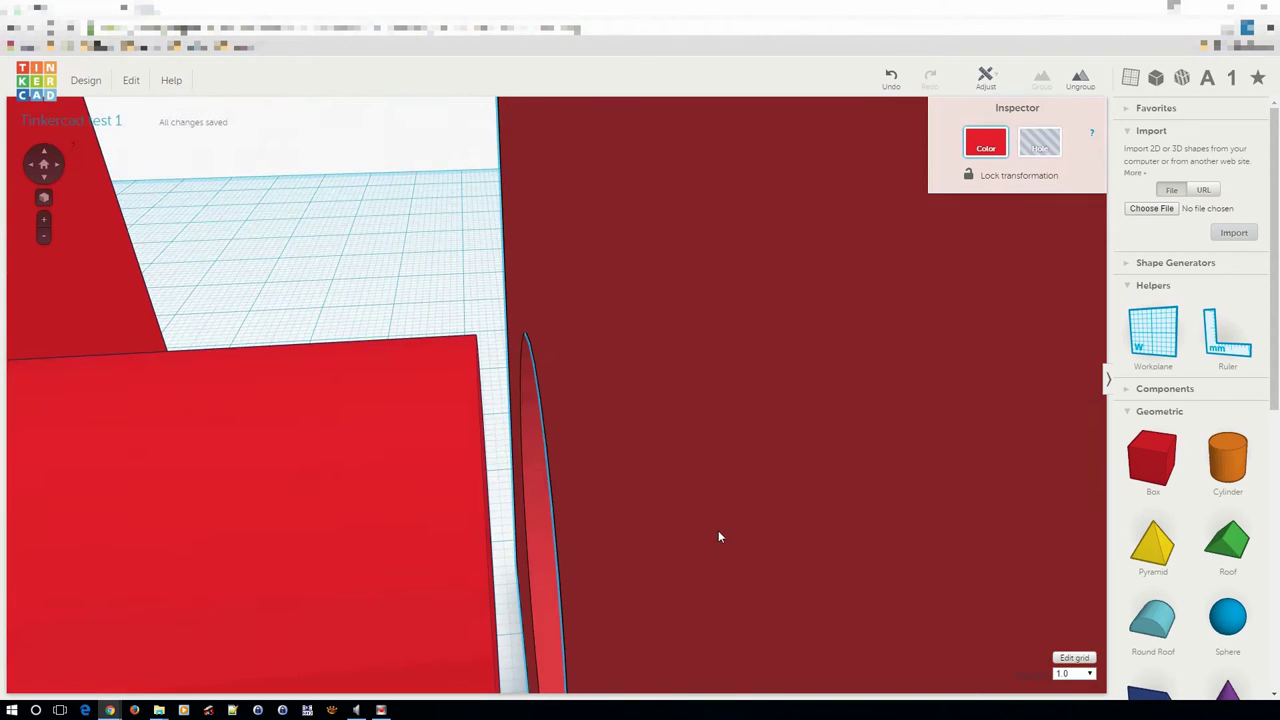
pyautogui.scroll(8, 749, 508)
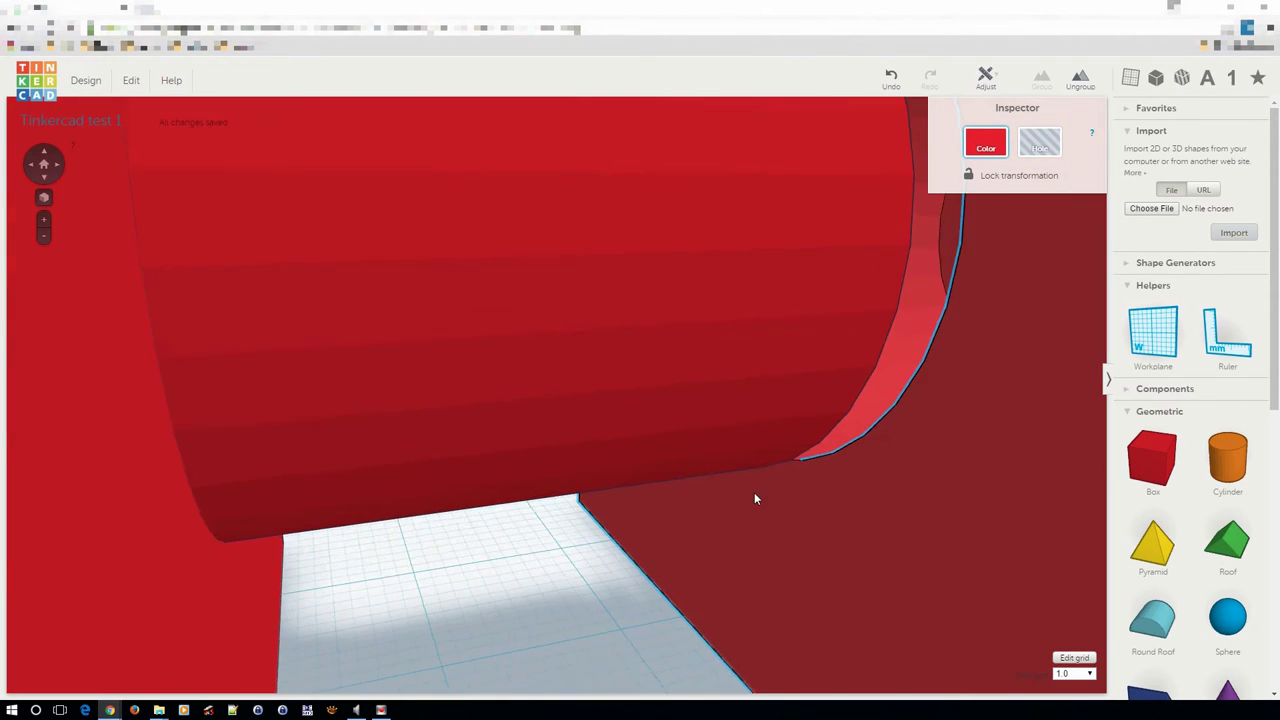
pyautogui.scroll(6, 745, 465)
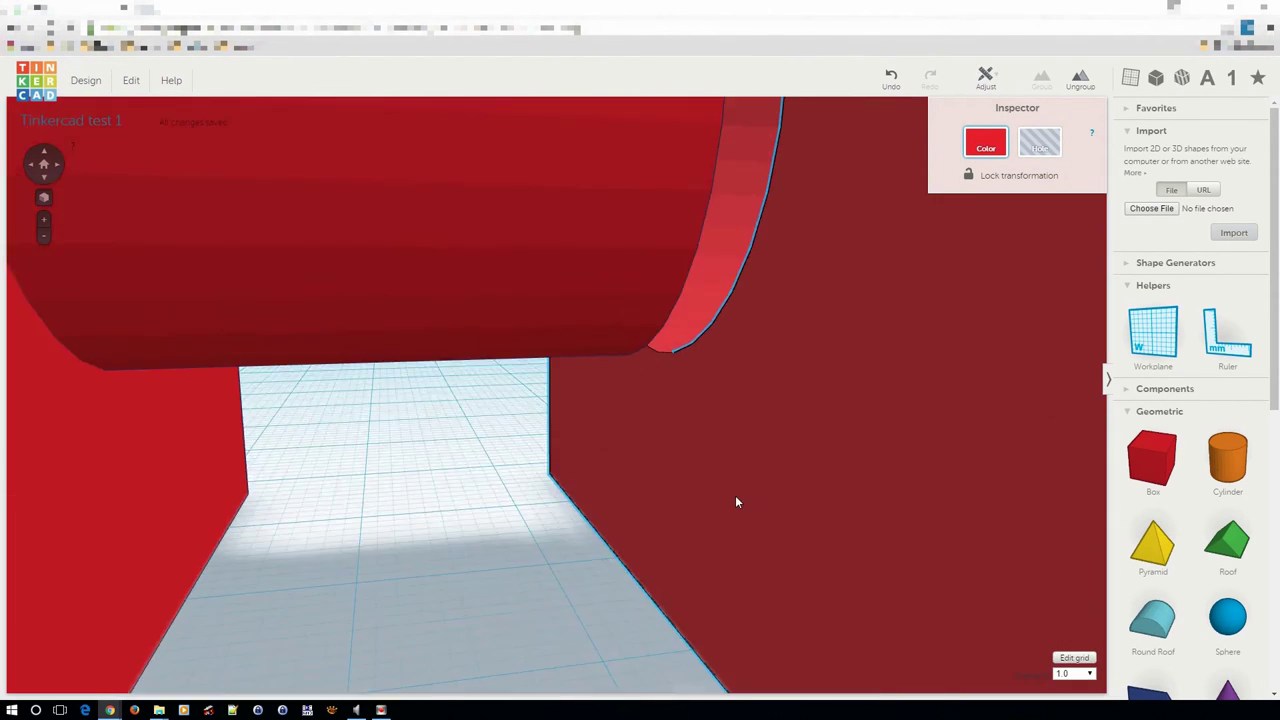
pyautogui.scroll(-10, 720, 545)
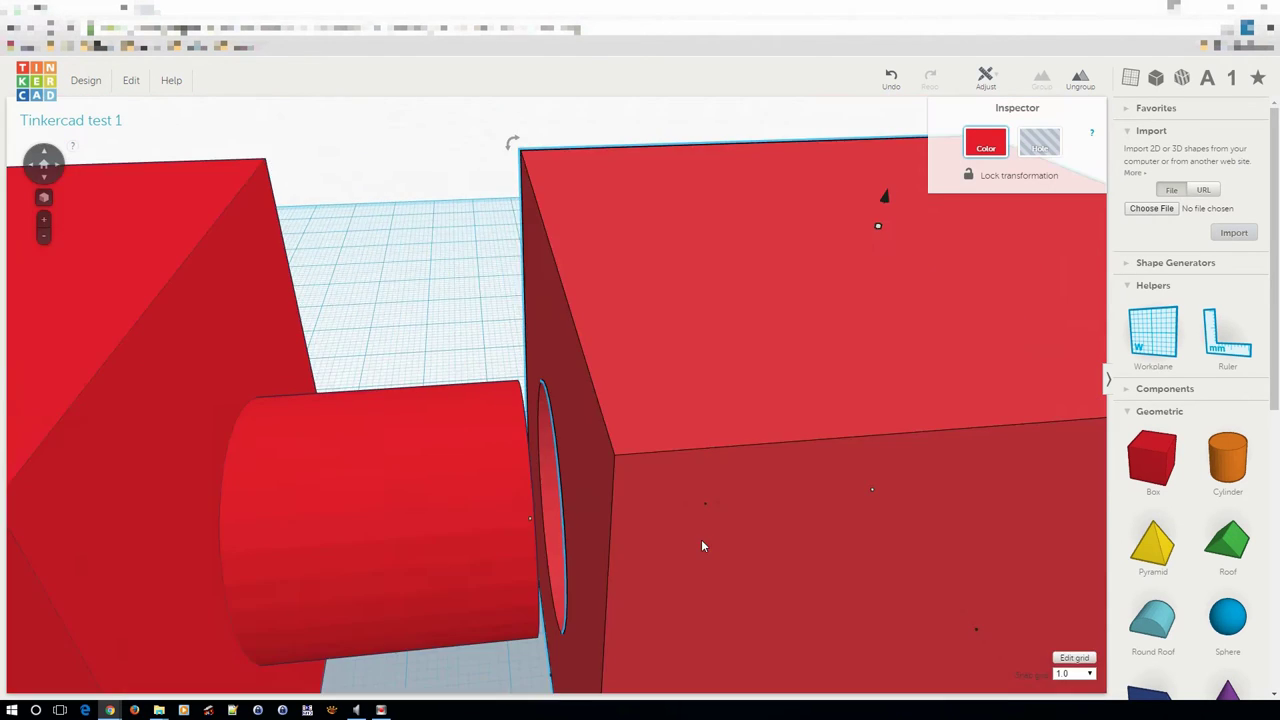
# Undo the last change and delete the recessed box
pyautogui.hotkey('ctrl', 'z')
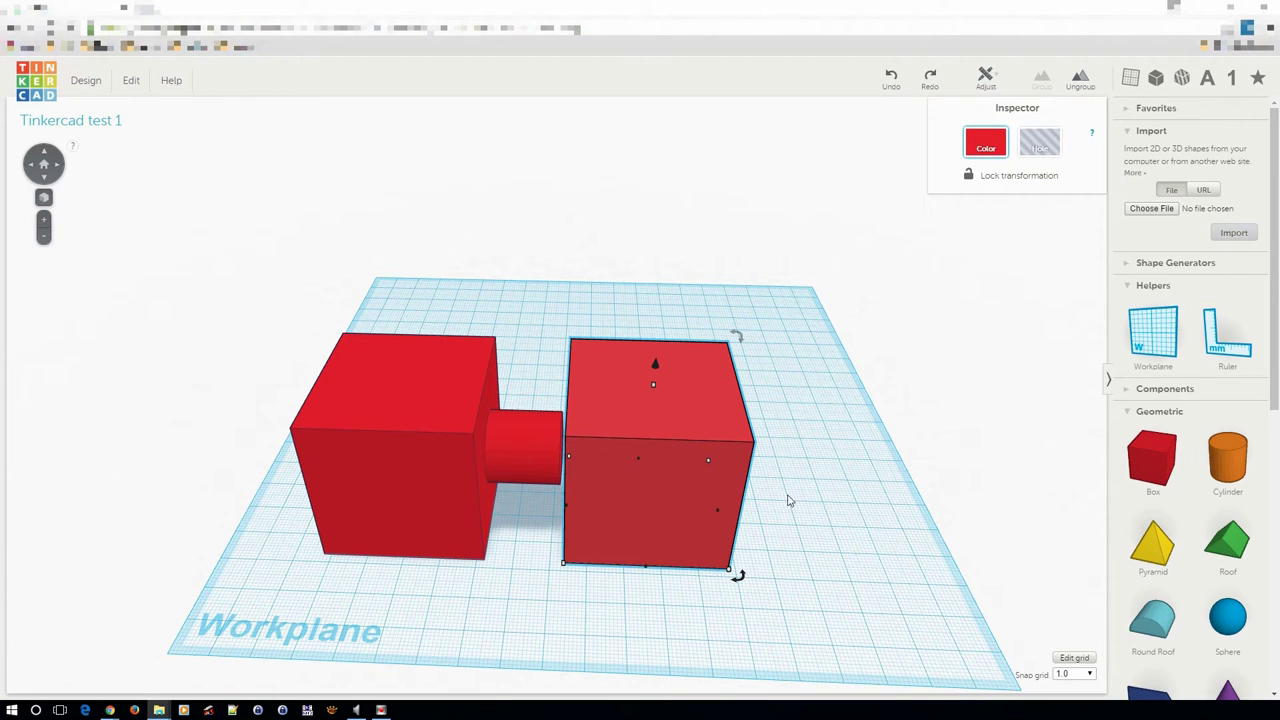
pyautogui.click(688, 421)
pyautogui.press('Delete')
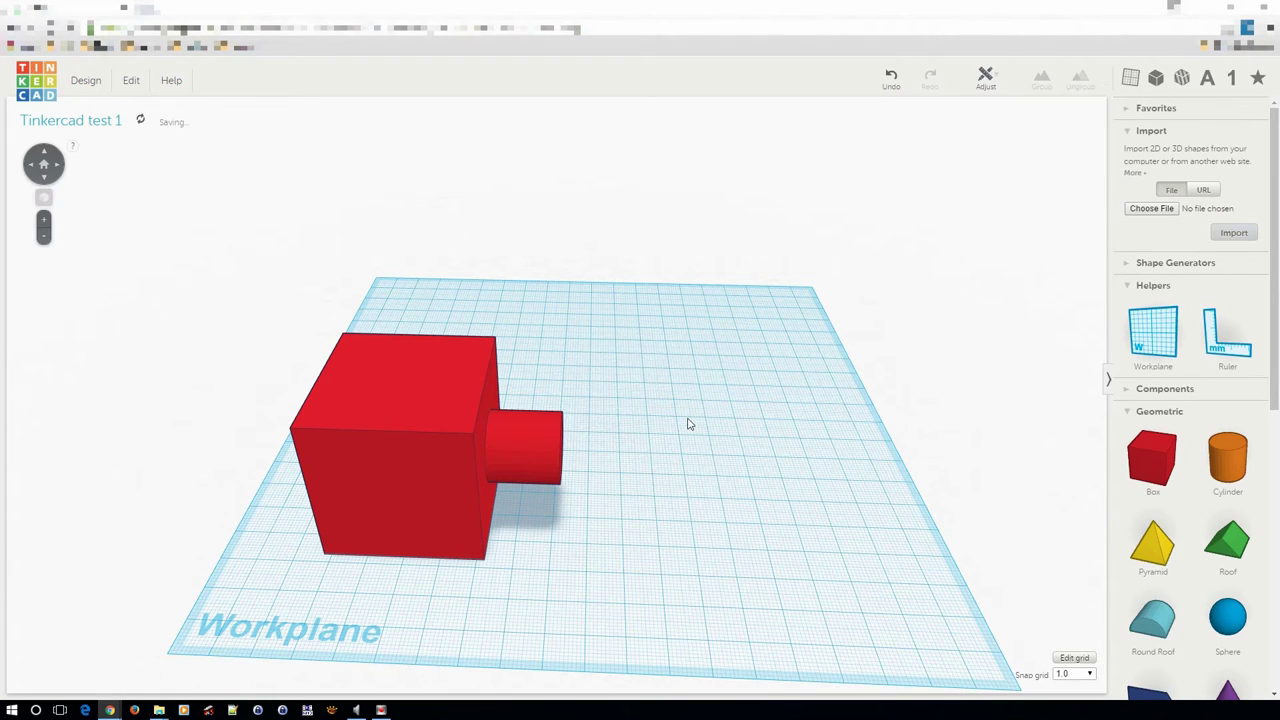
# Ungroup the remaining shape and nudge its orange cylinder slightly sideways across the box's face, off centre
pyautogui.moveTo(686, 500); pyautogui.dragTo(541, 460, button='right')
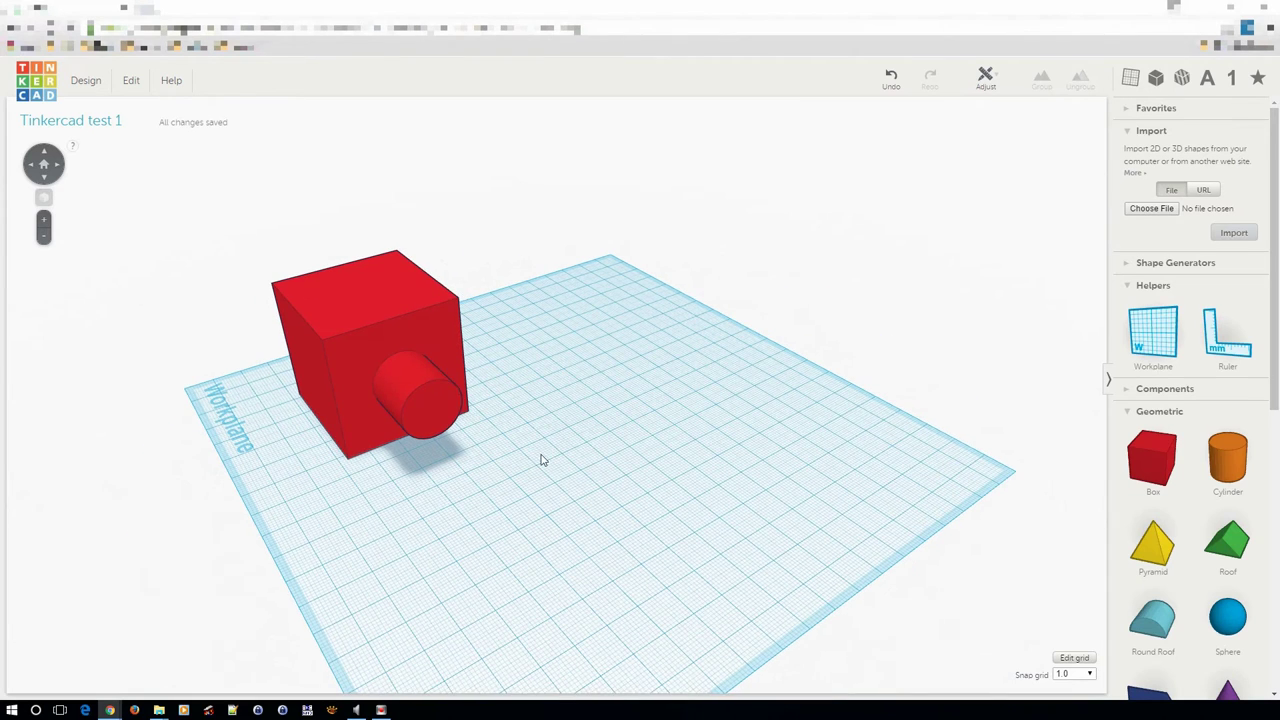
pyautogui.click(420, 377)
pyautogui.click(1081, 80)
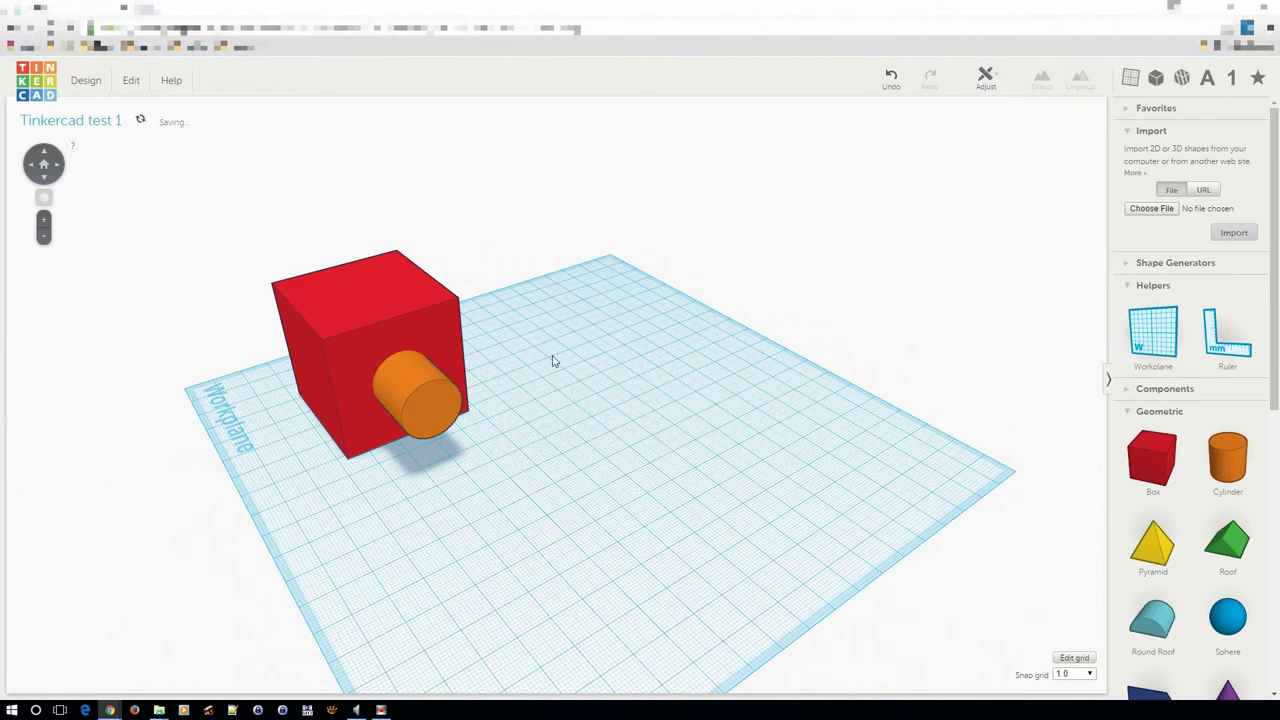
pyautogui.click(409, 396)
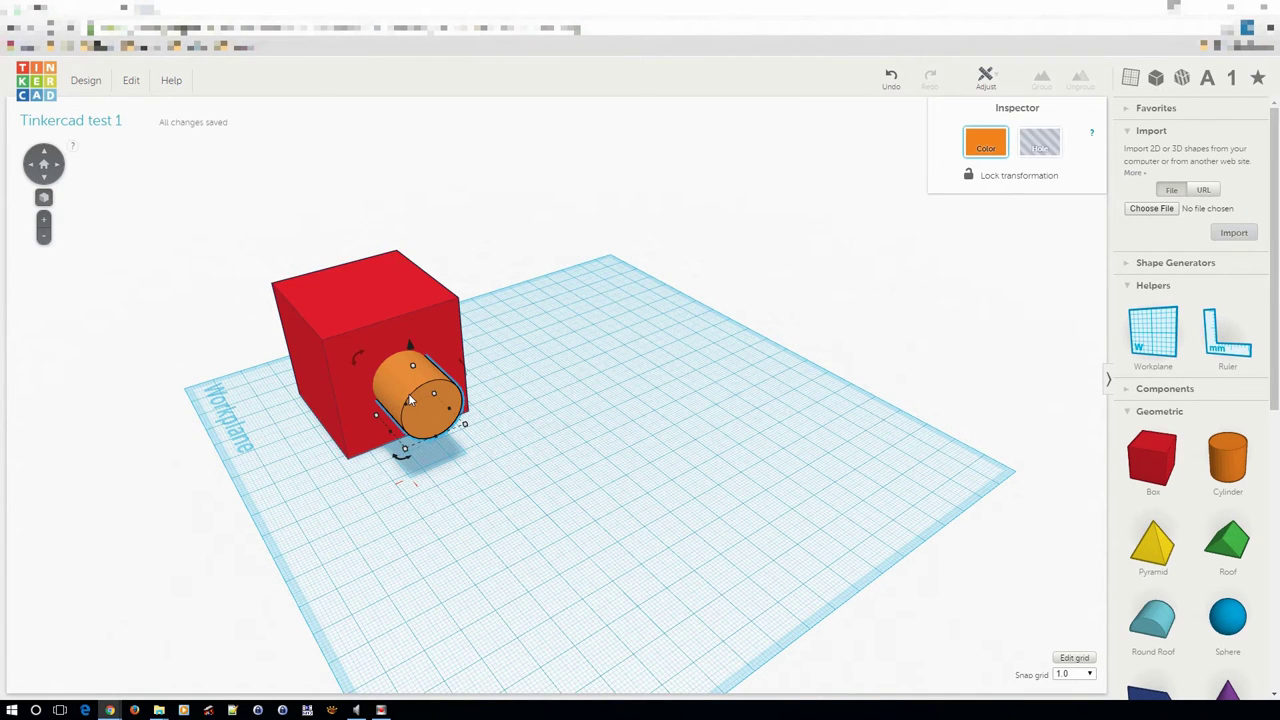
pyautogui.press('Left')
pyautogui.press('Left')
pyautogui.press('Left')
pyautogui.press('Left')
pyautogui.press('Left')
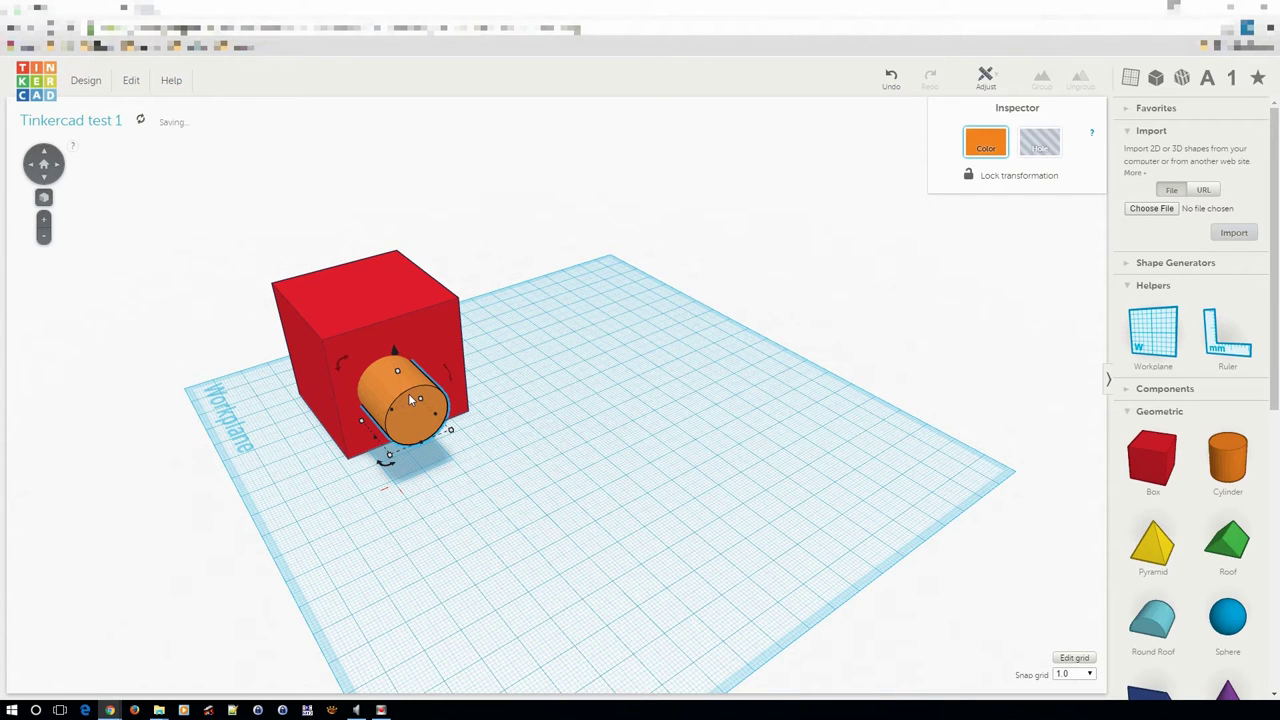
# Group the box with the off-centre cylinder and place a duplicate of the group beside it along the cylinder's axis
pyautogui.moveTo(457, 514); pyautogui.dragTo(541, 515, button='right')
pyautogui.hotkey('ctrl', 'a')
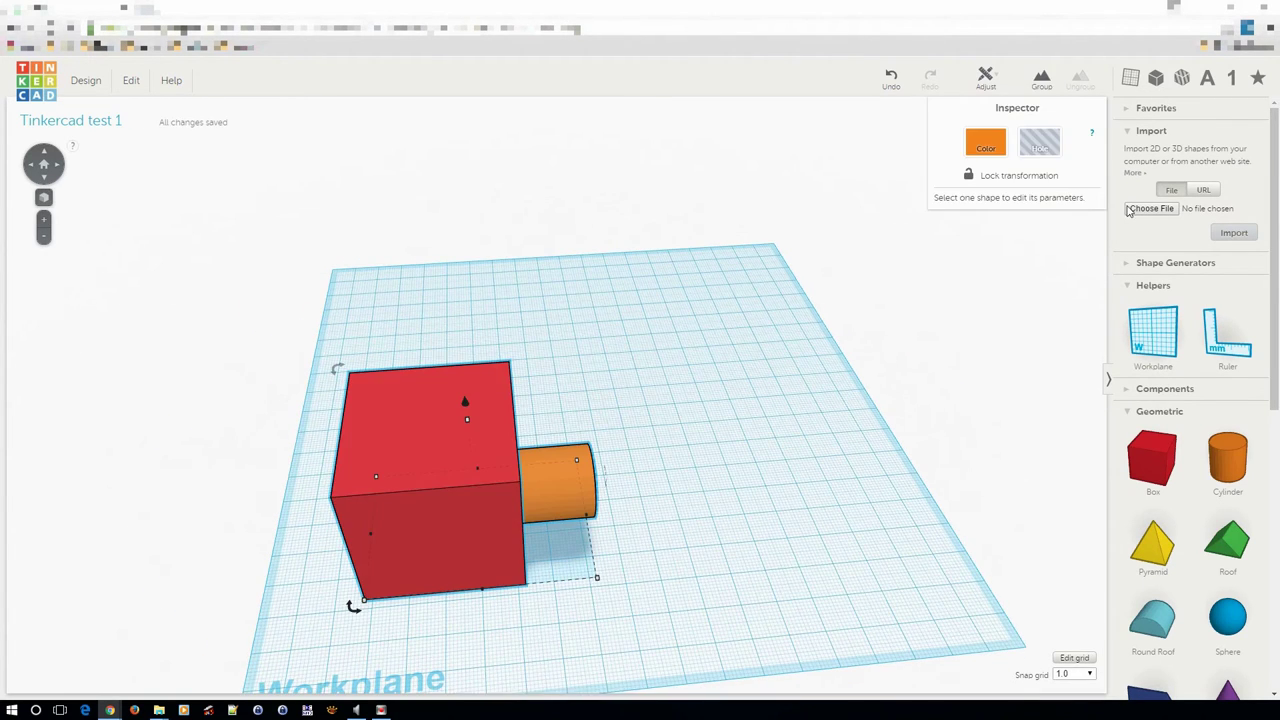
pyautogui.click(1041, 76)
pyautogui.moveTo(461, 472); pyautogui.dragTo(788, 450)
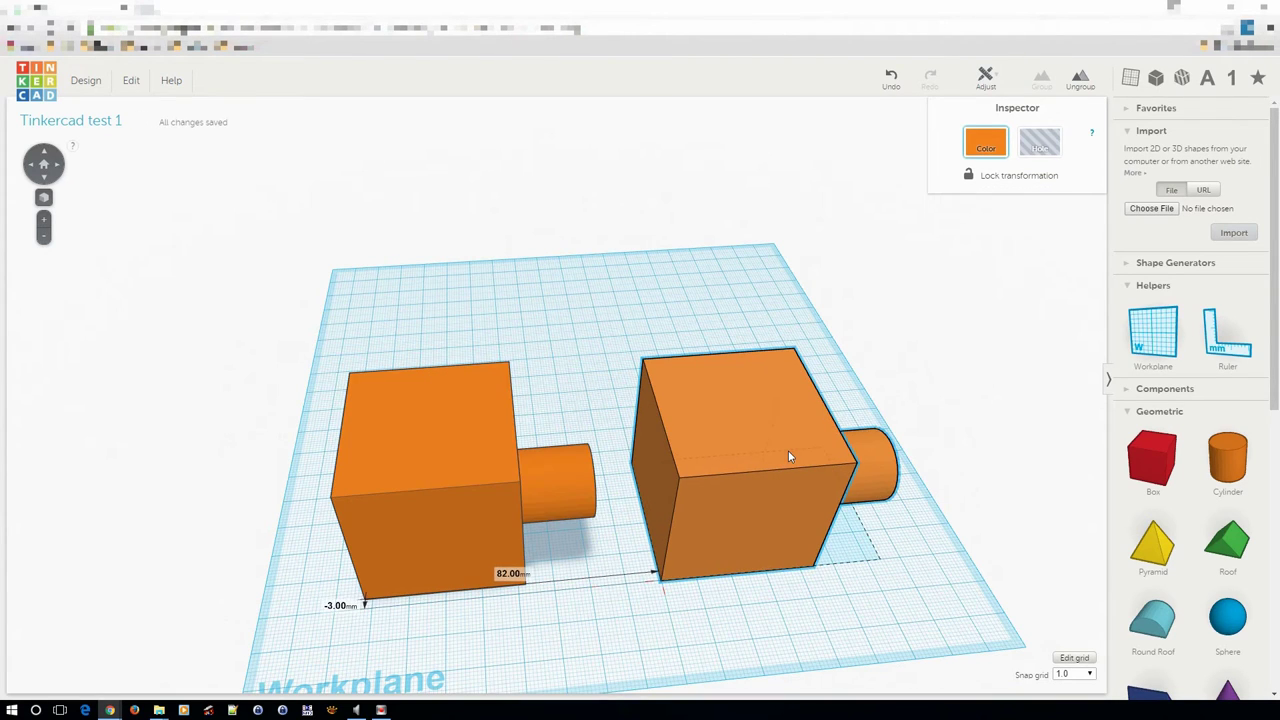
pyautogui.hotkey('ctrl', 'Left')
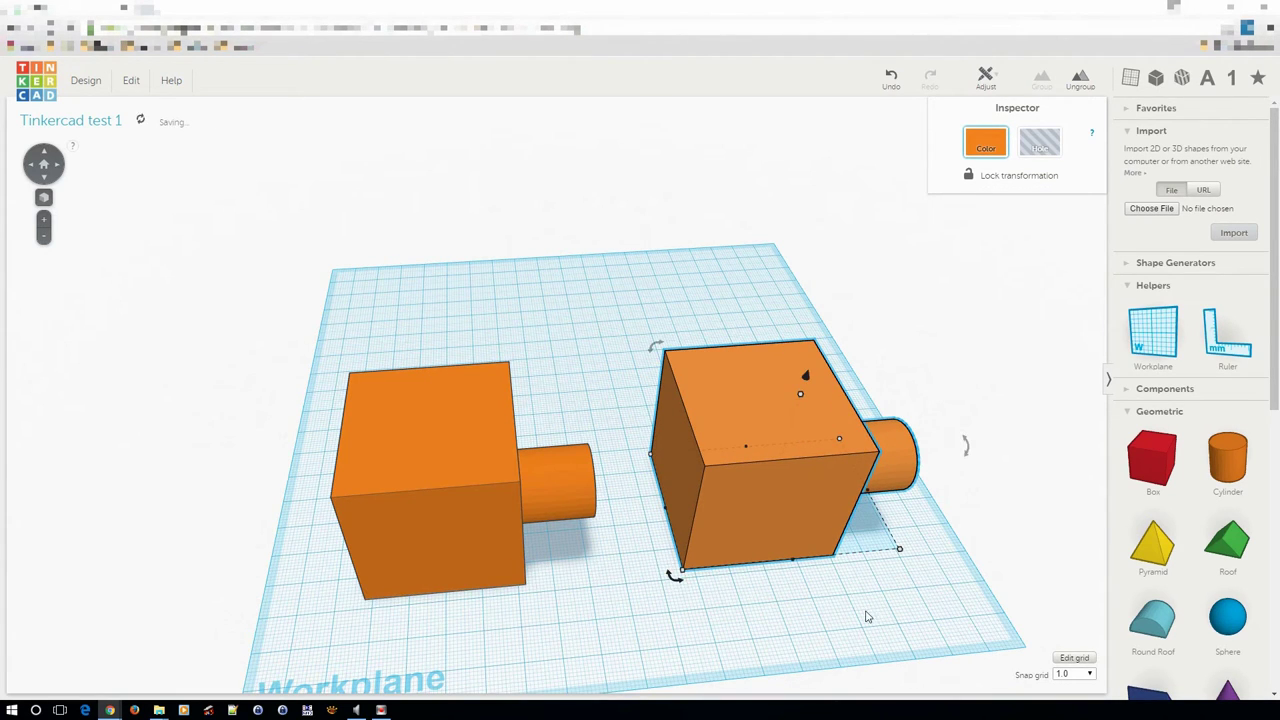
# Rotate the duplicated group half a turn so its cylinder faces the original group's cylinder
pyautogui.moveTo(866, 611); pyautogui.dragTo(714, 600, button='right')
pyautogui.moveTo(880, 612); pyautogui.dragTo(802, 508)
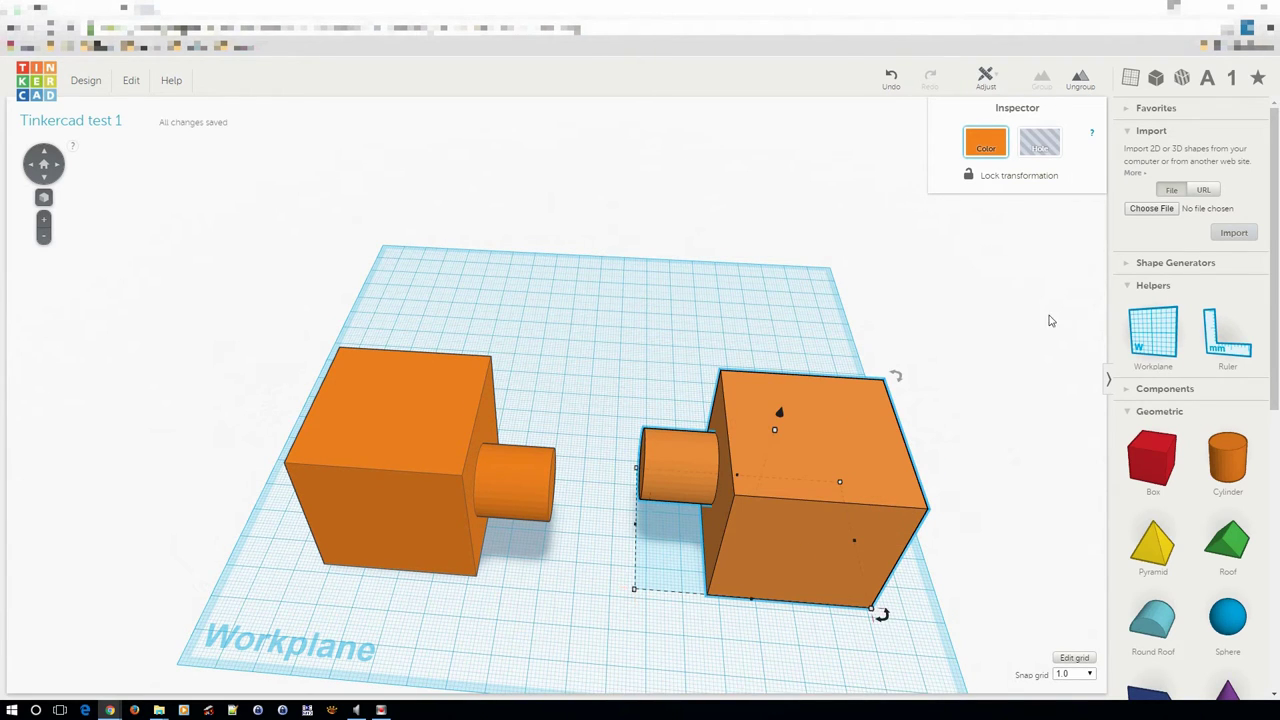
# Ungroup the rotated duplicate and turn its cylinder into a hole
pyautogui.click(1080, 78)
pyautogui.click(690, 467)
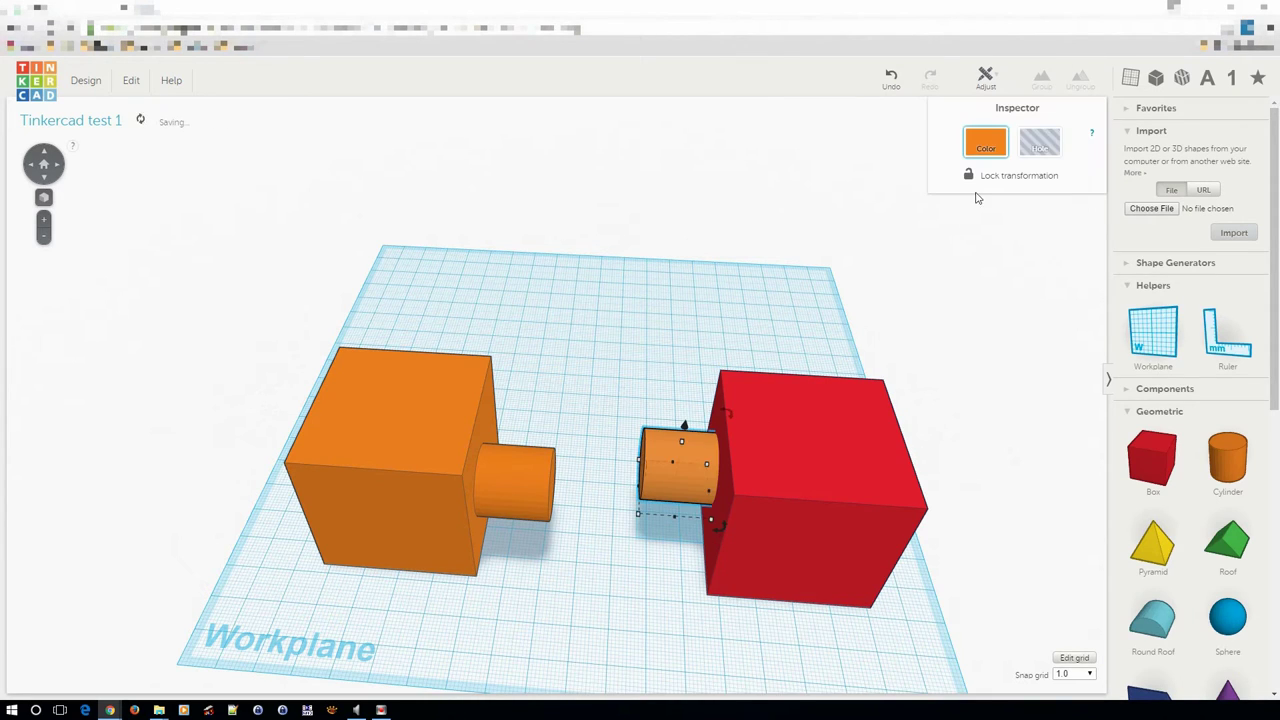
pyautogui.click(1024, 155)
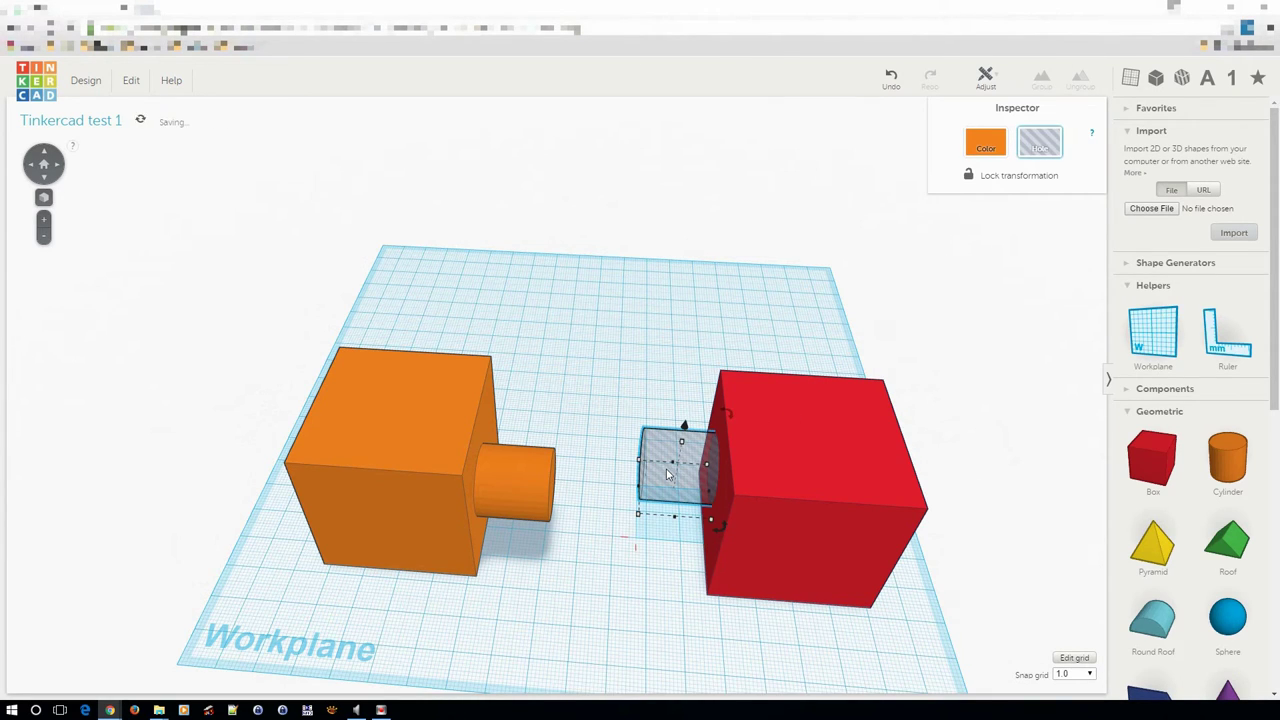
# Nudge the hole cylinder along its axis until it sits inside the red box, flush with the face
pyautogui.press('Right')
pyautogui.press('Right')
pyautogui.press('Right')
pyautogui.press('Right')
pyautogui.press('Right')
pyautogui.press('Right')
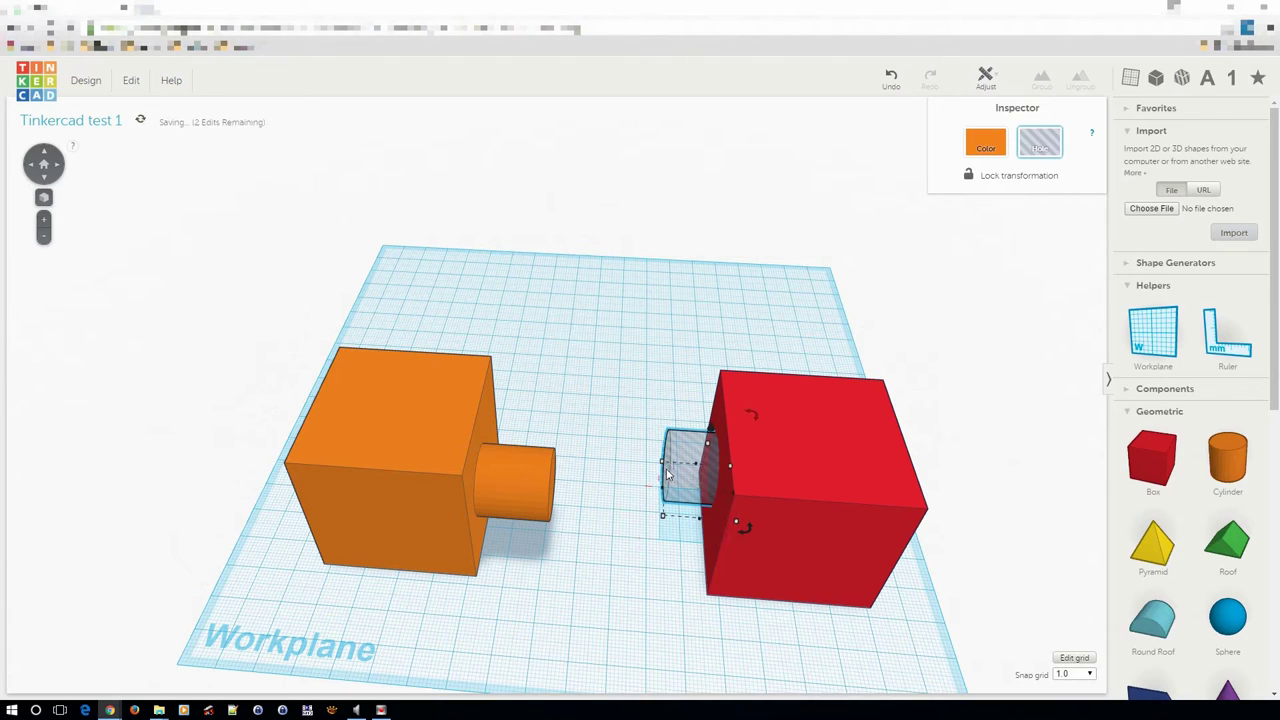
pyautogui.press('Right')
pyautogui.press('Right')
pyautogui.press('Right')
pyautogui.press('Right')
pyautogui.press('Right')
pyautogui.press('Right')
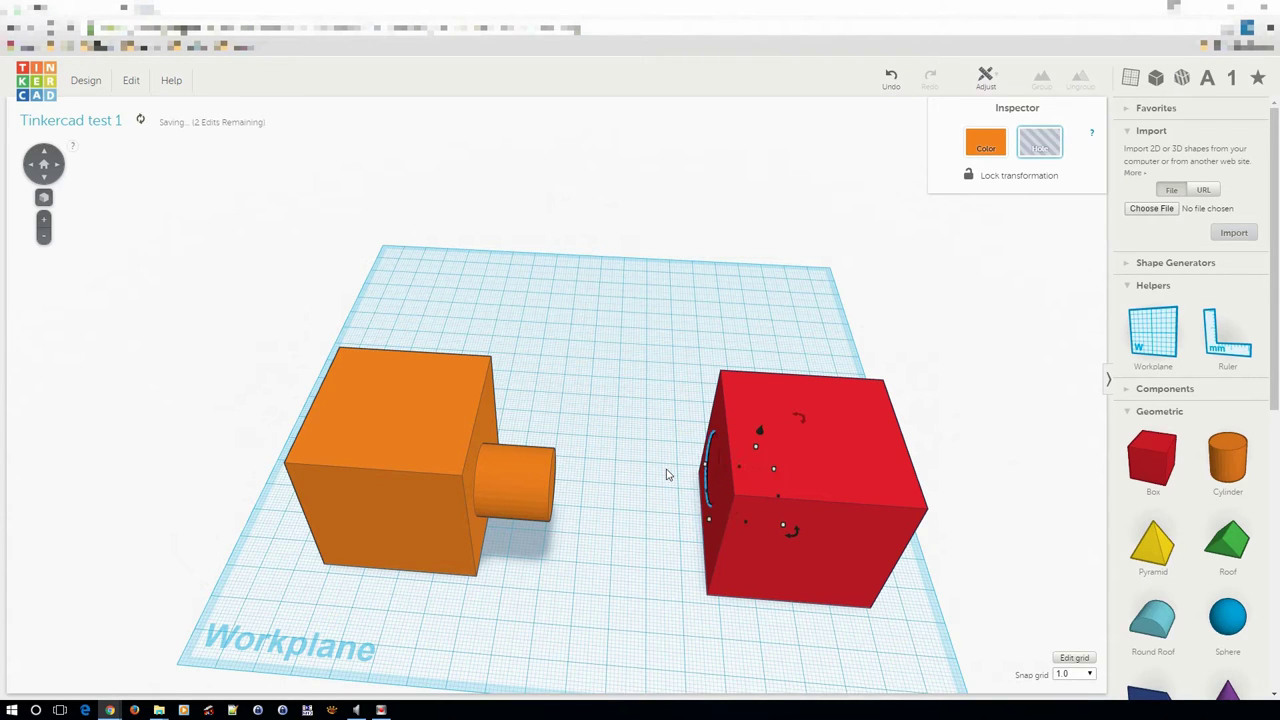
# Select the red box with the cylinder hole and group them to cut the round recess
pyautogui.moveTo(686, 316); pyautogui.dragTo(860, 652)
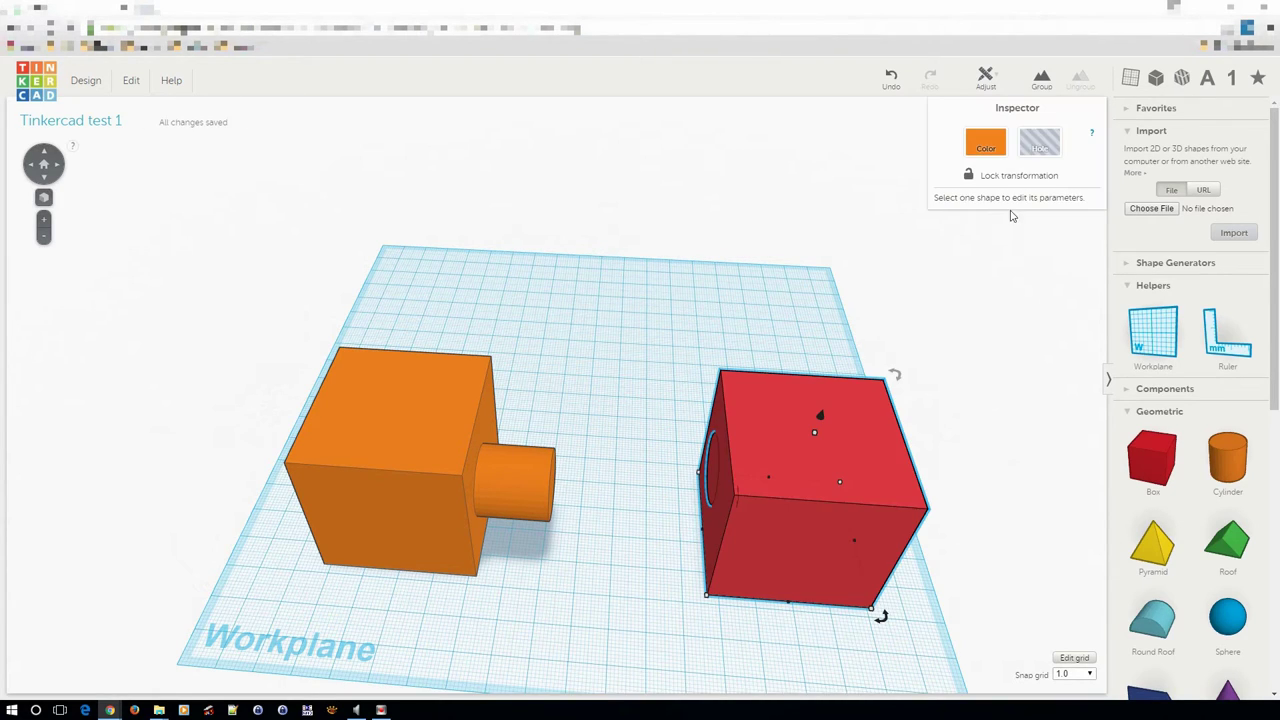
pyautogui.click(1036, 146)
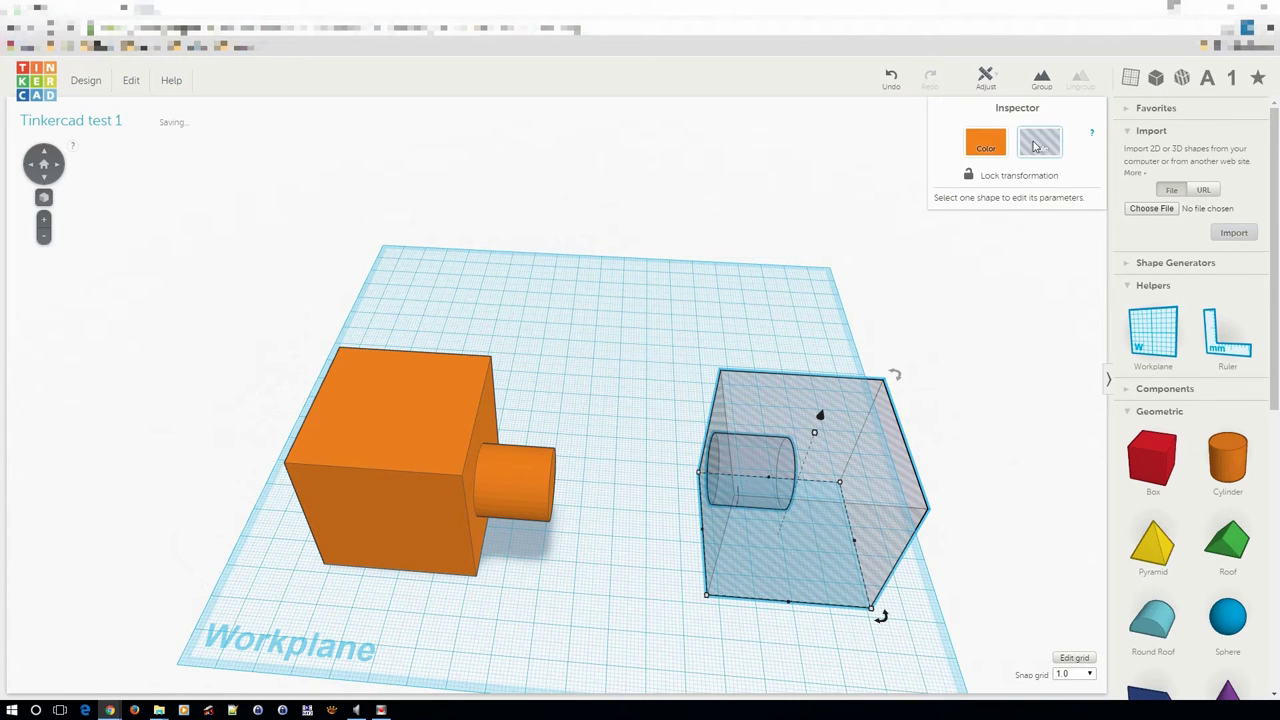
pyautogui.hotkey('ctrl', 'z')
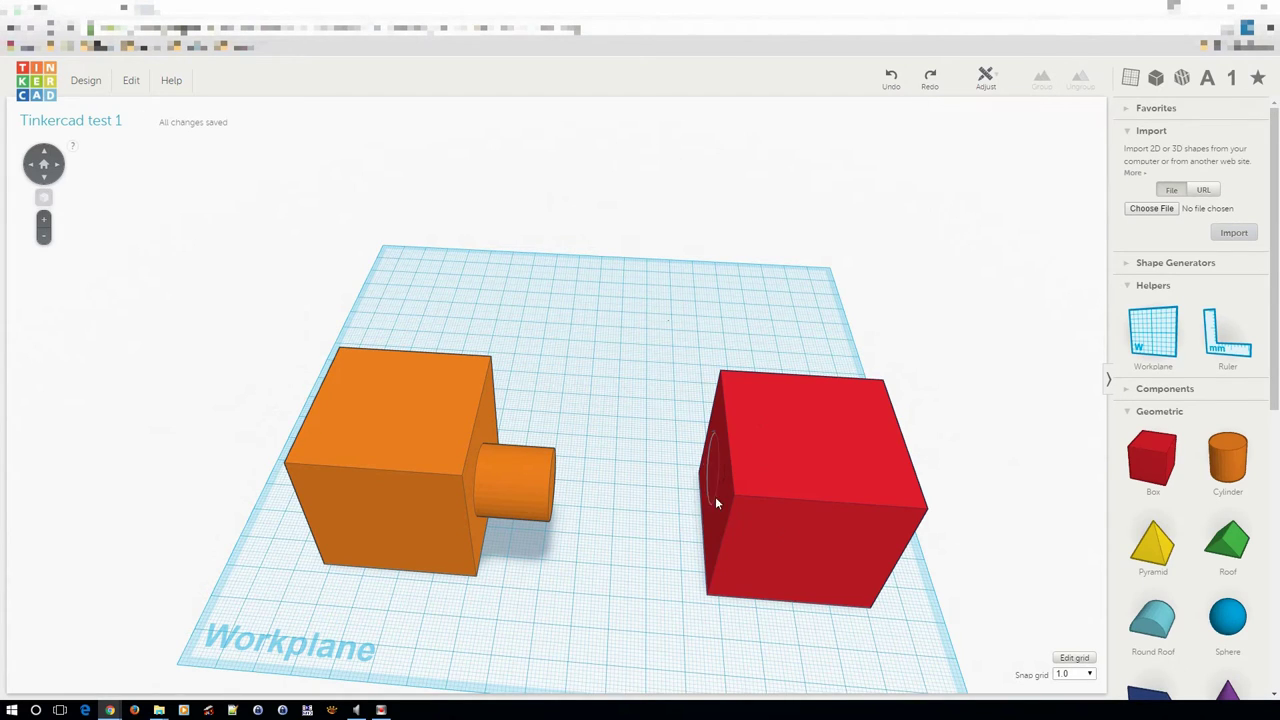
pyautogui.click(715, 496)
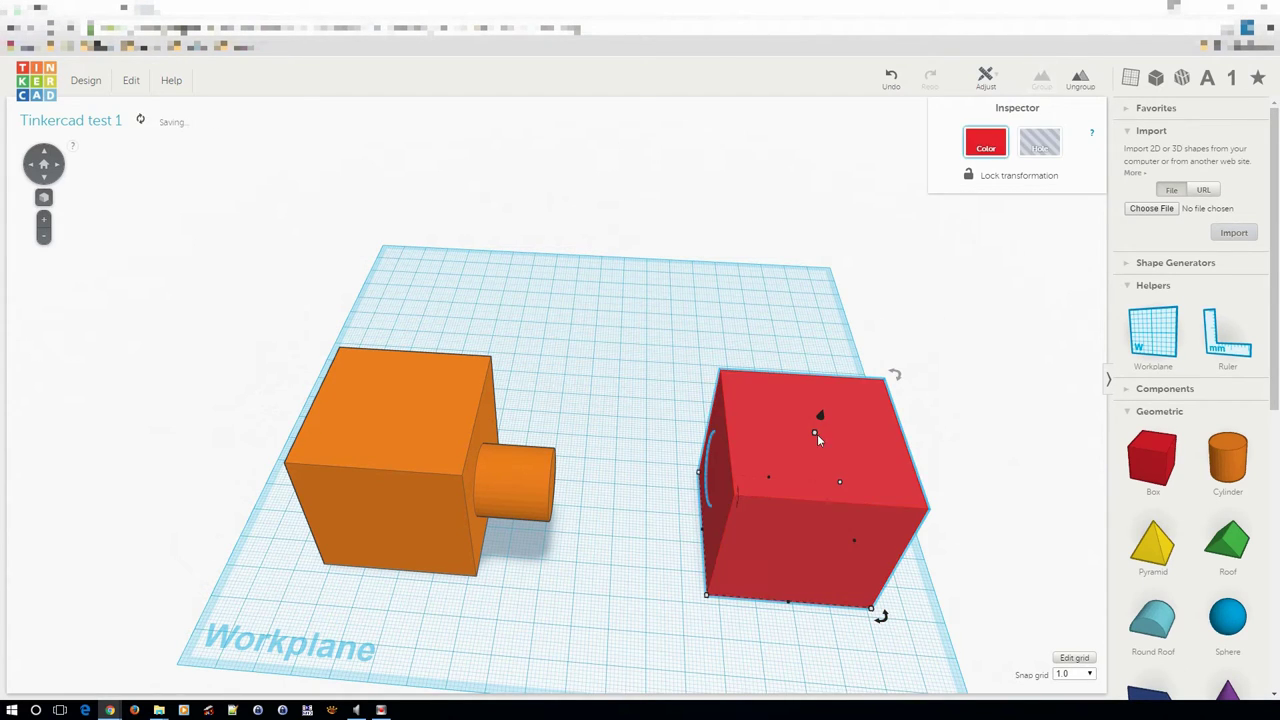
pyautogui.press('Escape')
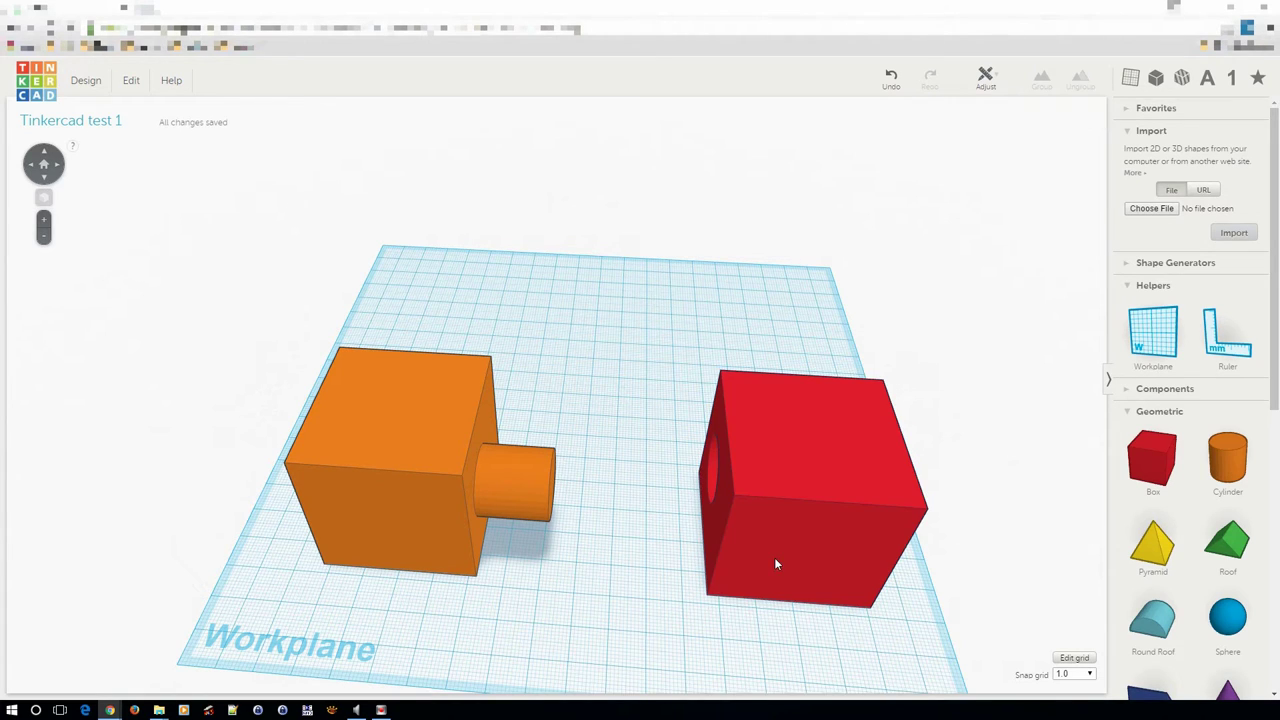
# Move the recessed red box onto the original's cylinder to test the fit and undo the move
pyautogui.moveTo(812, 536); pyautogui.dragTo(625, 532)
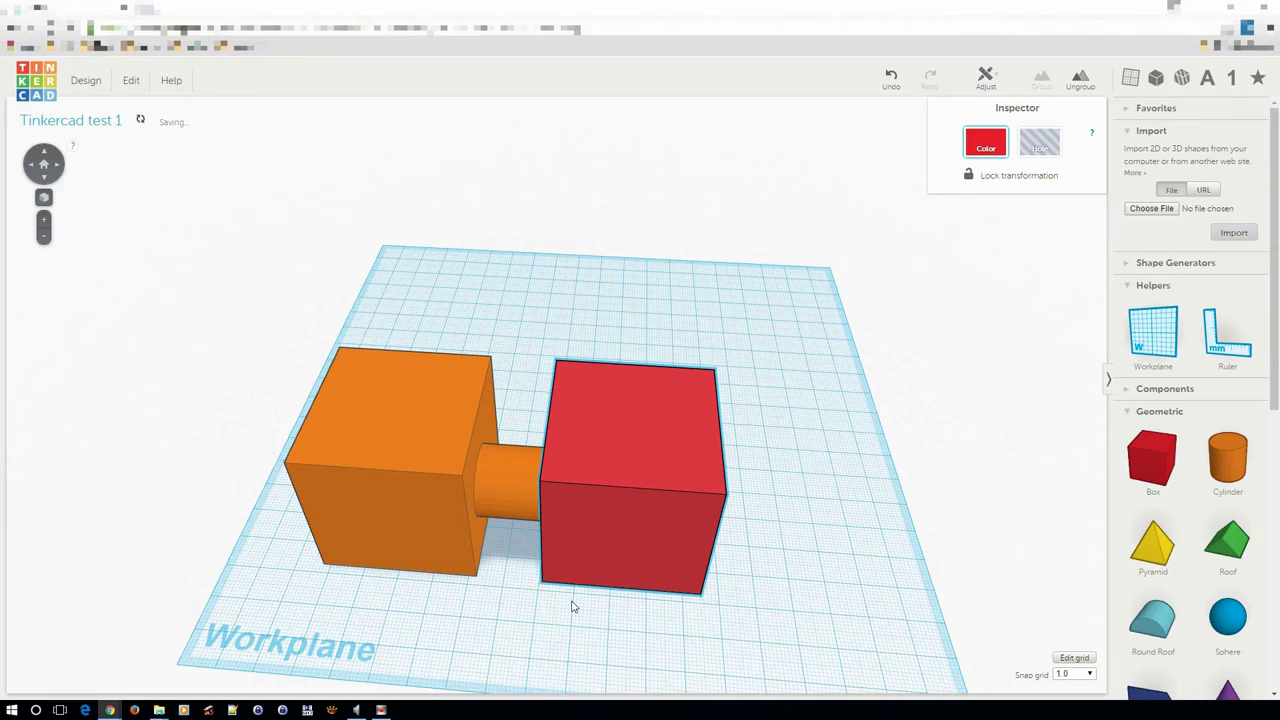
pyautogui.moveTo(571, 606); pyautogui.dragTo(565, 575, button='right')
pyautogui.hotkey('ctrl', 'z')
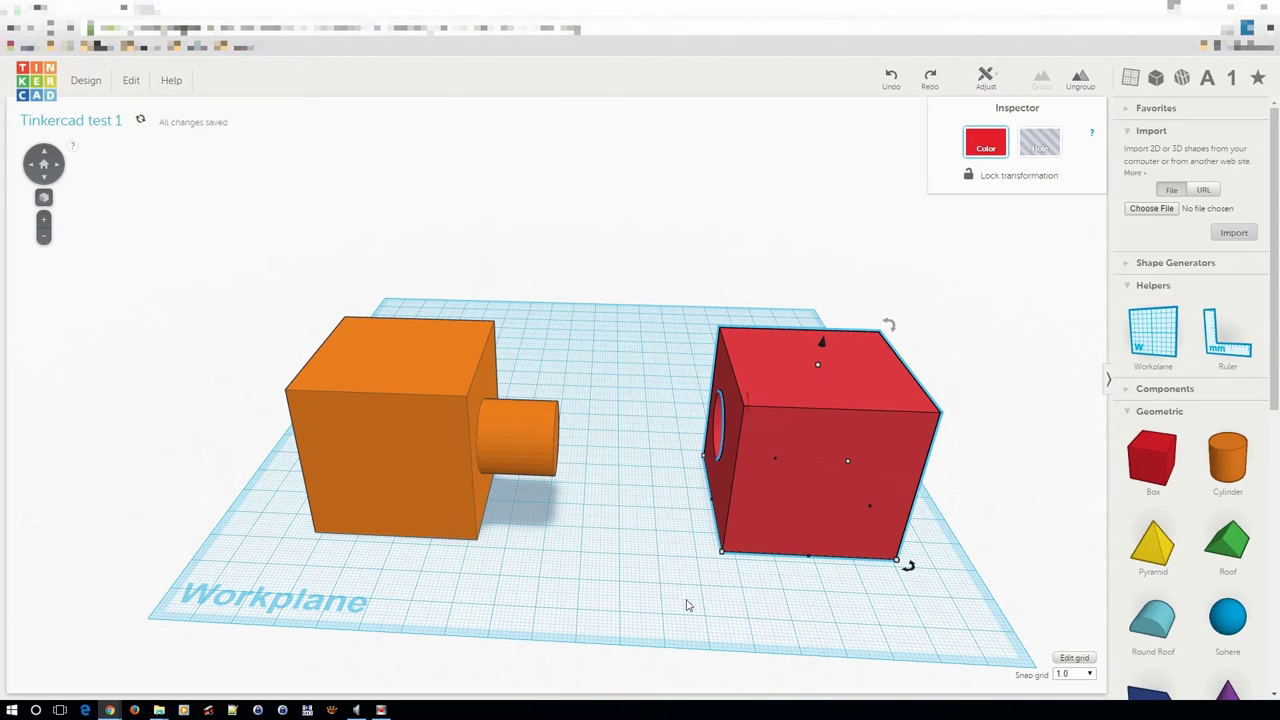
# Undo the recess grouping, the cylinder nudges, the hole conversion, the ungrouping and the duplicate's rotation
pyautogui.hotkey('ctrl', 'z')
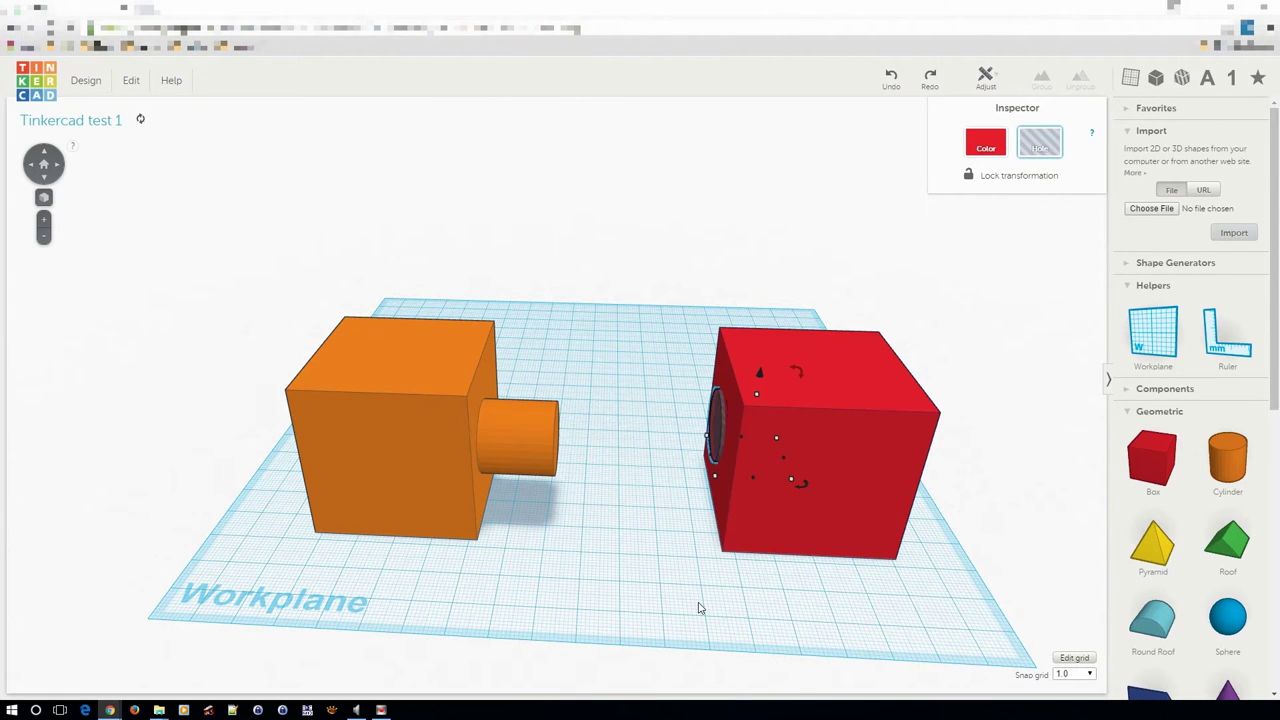
pyautogui.press('Left')
pyautogui.press('Left')
pyautogui.press('Left')
pyautogui.press('Left')
pyautogui.press('Left')
pyautogui.press('Left')
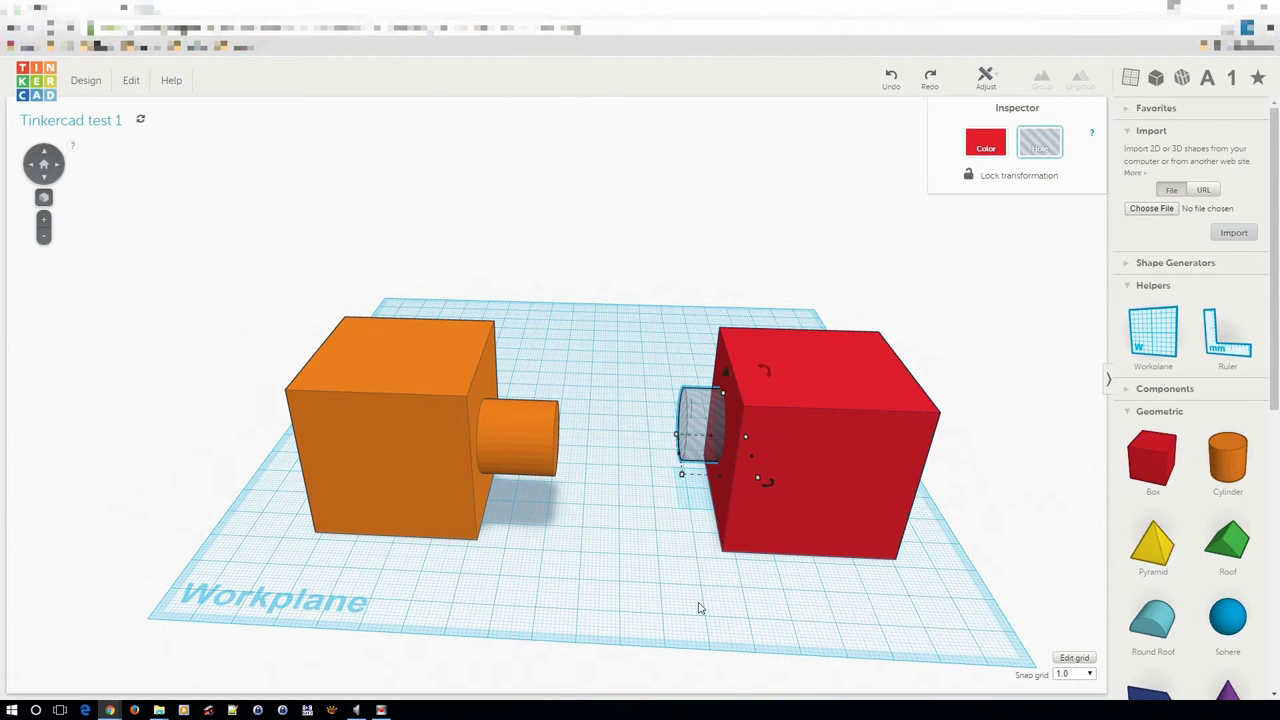
pyautogui.press('Left')
pyautogui.press('Left')
pyautogui.press('Left')
pyautogui.press('Left')
pyautogui.press('Left')
pyautogui.press('Left')
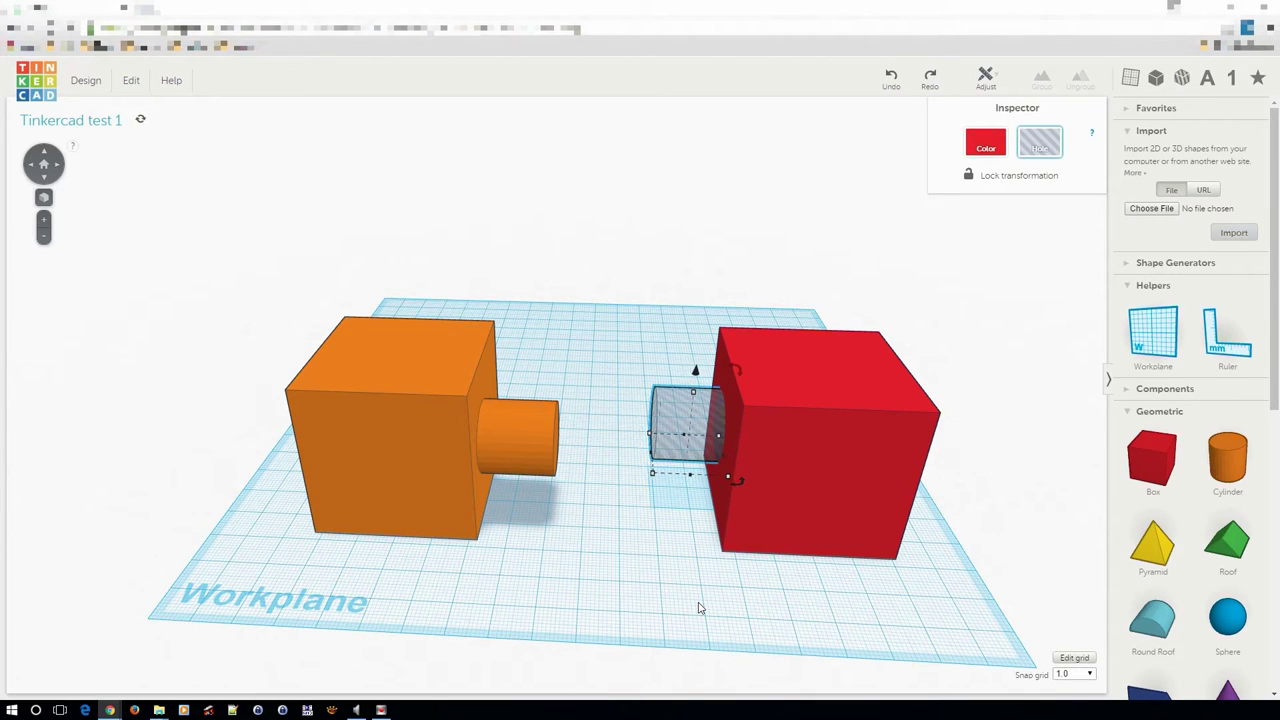
pyautogui.press('Left')
pyautogui.press('Left')
pyautogui.click(700, 607)
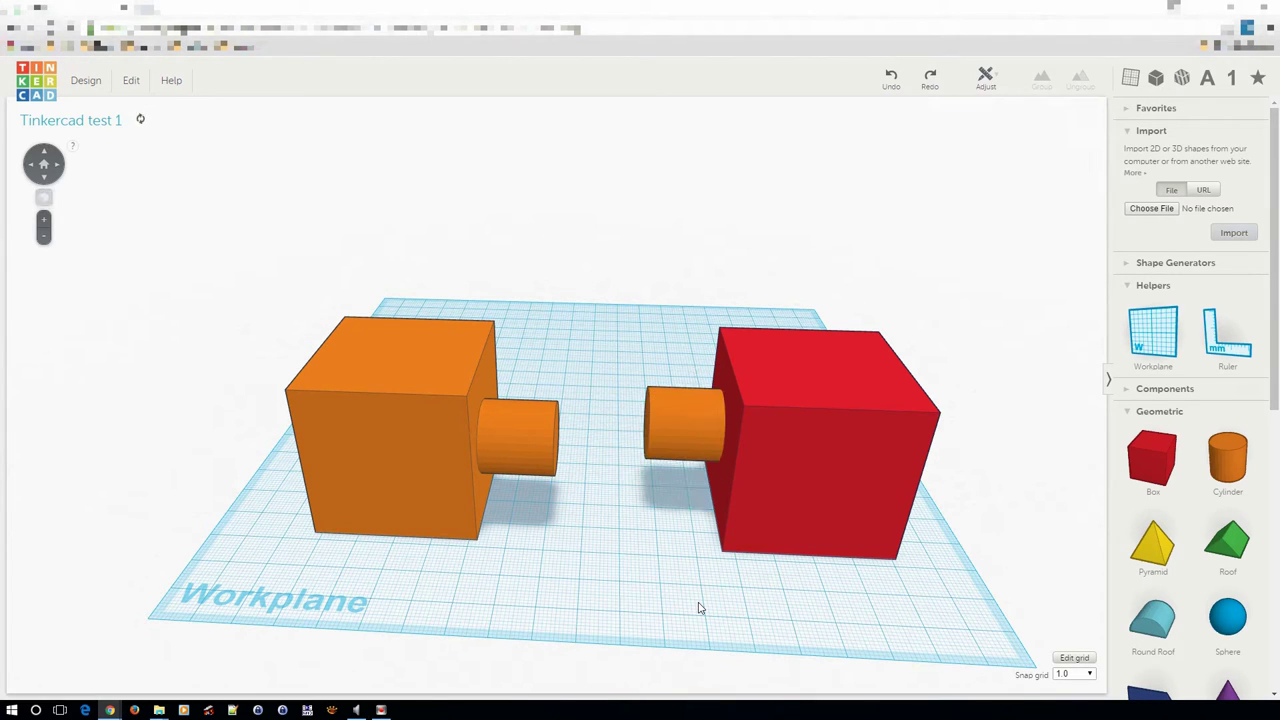
pyautogui.hotkey('ctrl', 'g')
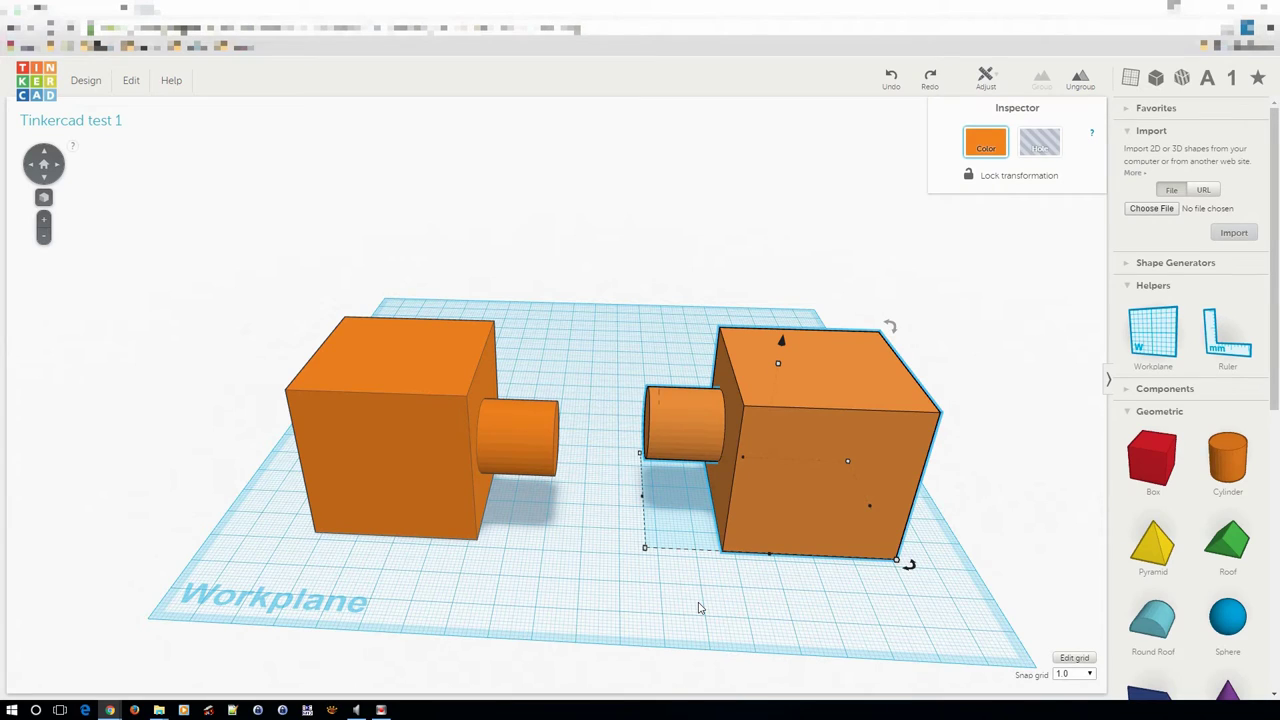
pyautogui.press('m')
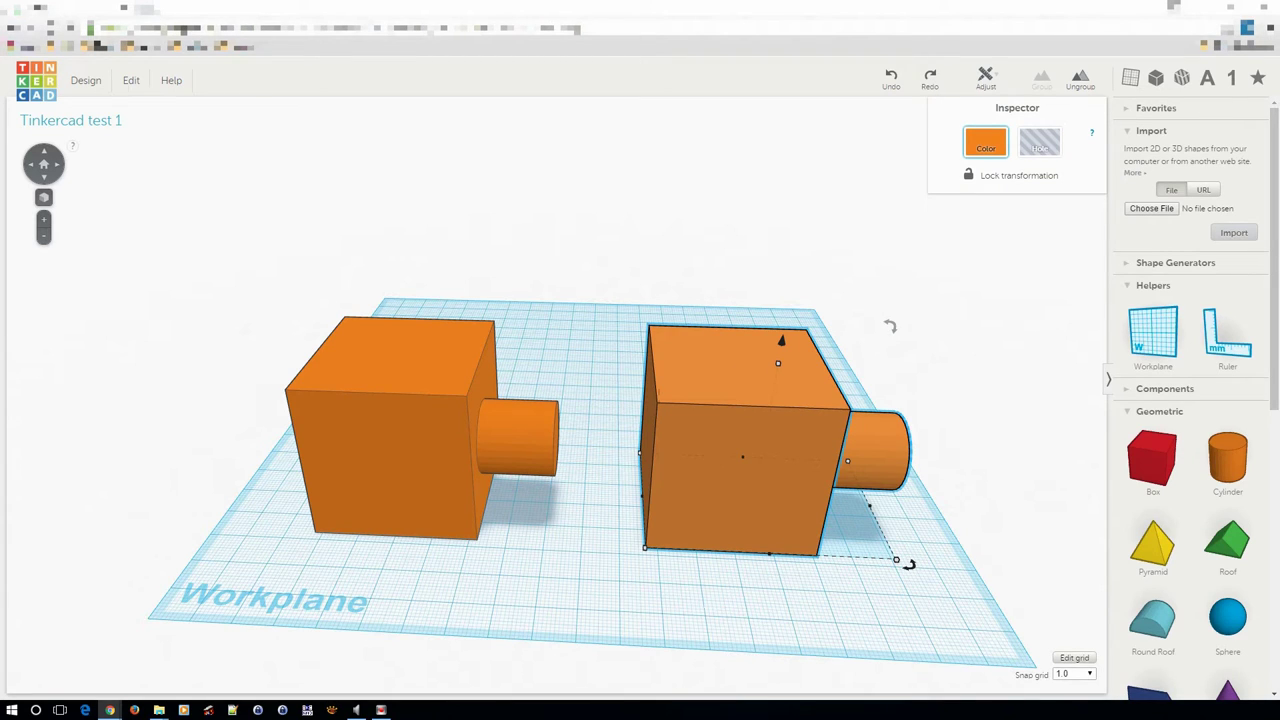
# Mirror the duplicated group along the cylinder's axis so its cylinder faces the original
pyautogui.click(746, 389)
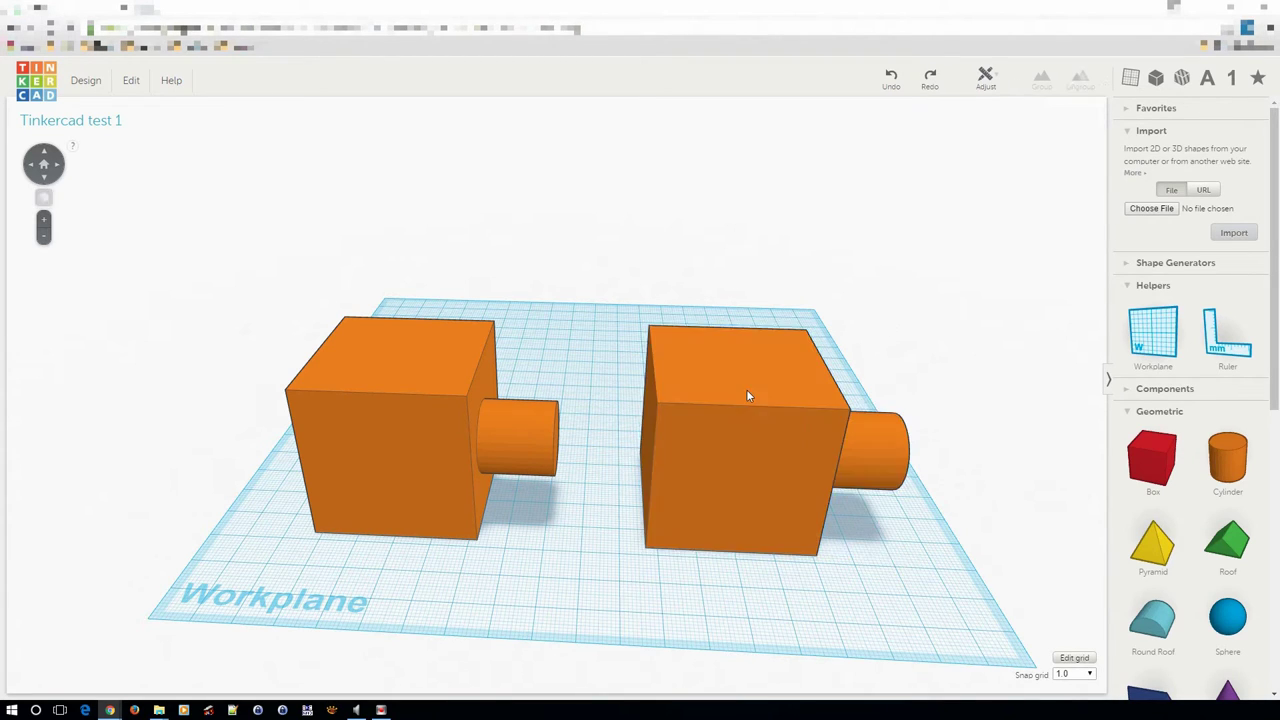
pyautogui.click(980, 88)
pyautogui.click(989, 122)
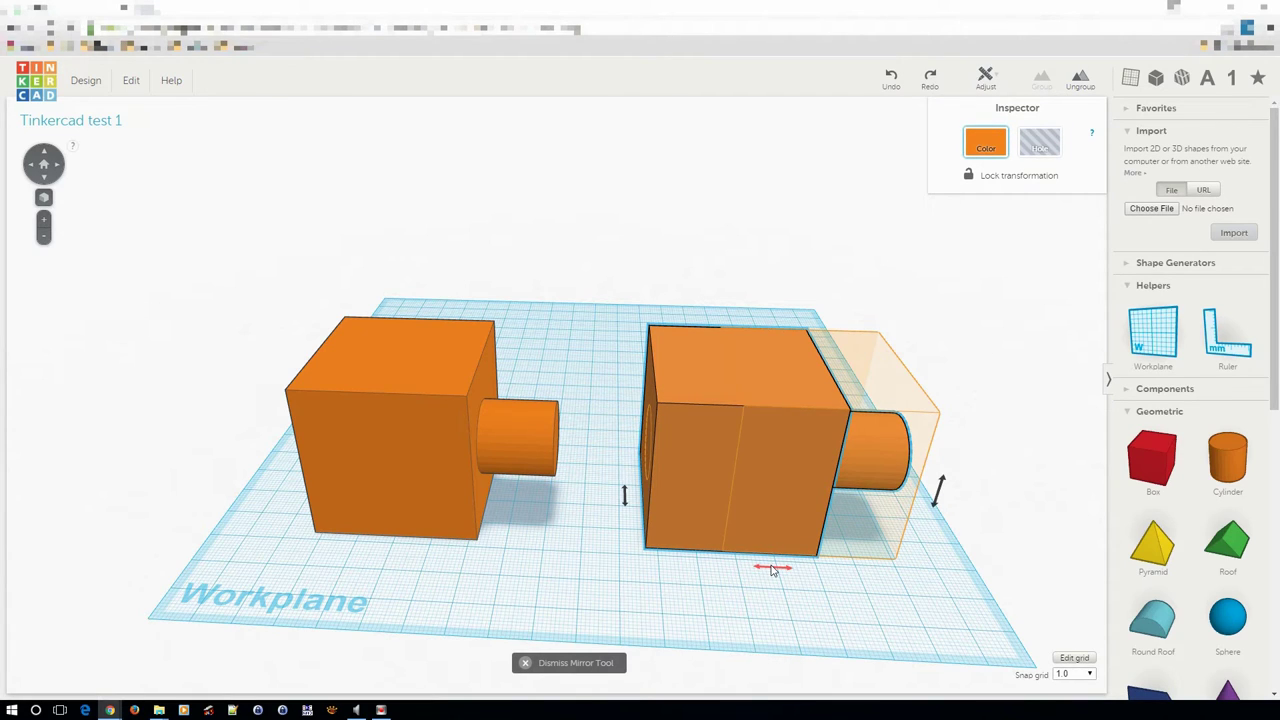
pyautogui.click(772, 568)
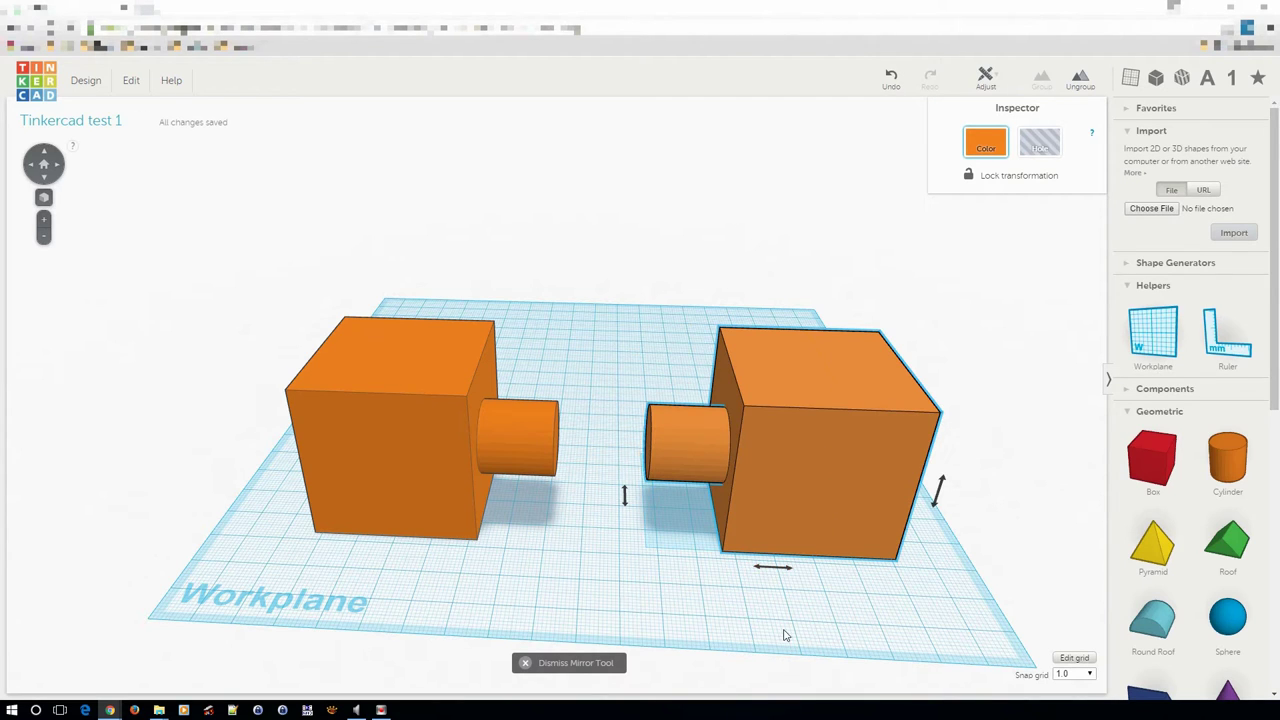
pyautogui.moveTo(863, 618); pyautogui.dragTo(858, 580, button='right')
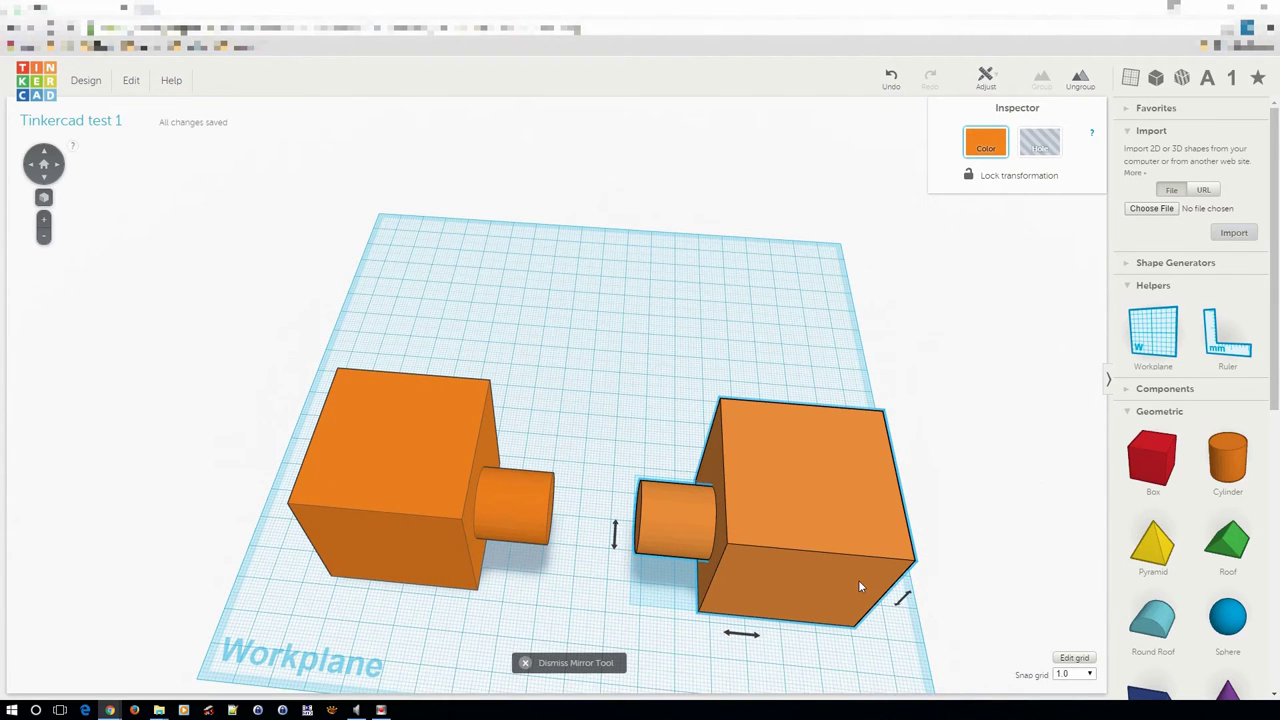
# Move the mirrored duplicate closer to the original and examine how the two cylinders line up
pyautogui.click(828, 536)
pyautogui.moveTo(810, 517); pyautogui.dragTo(840, 514)
pyautogui.scroll(-2, 782, 632)
pyautogui.scroll(-1, 782, 632)
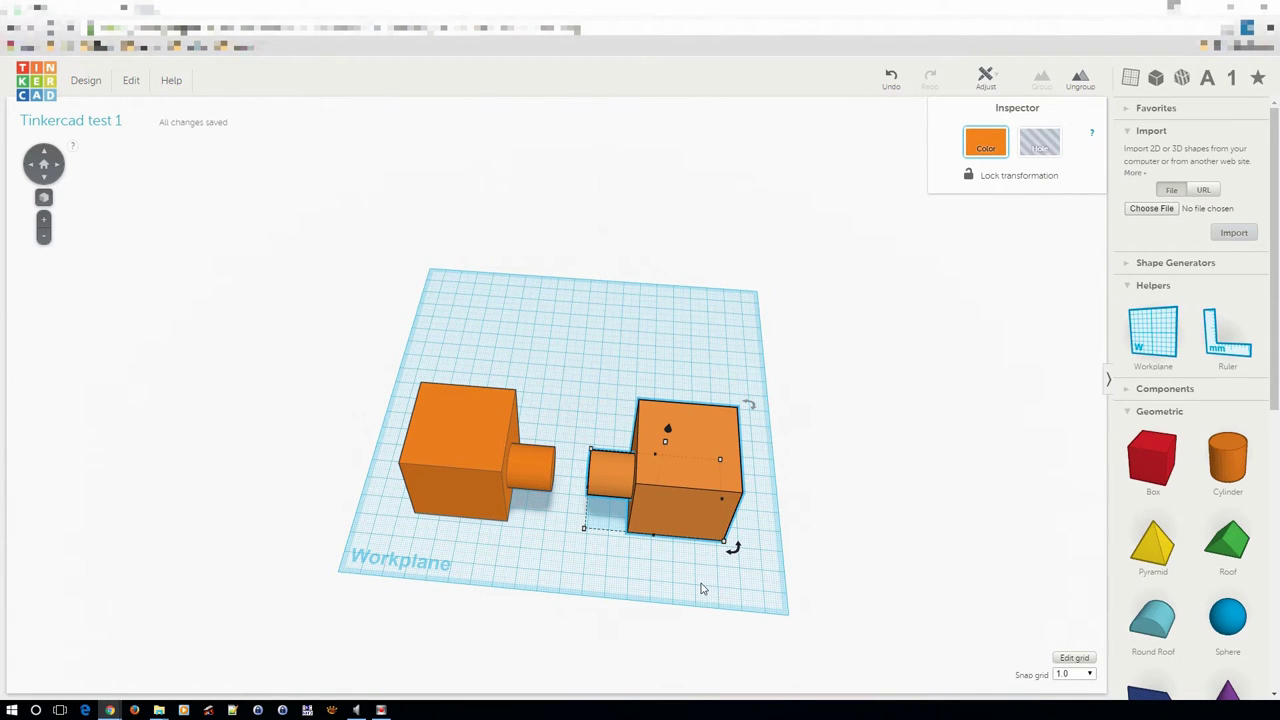
pyautogui.moveTo(702, 589); pyautogui.dragTo(725, 549, button='right')
pyautogui.scroll(3, 700, 620)
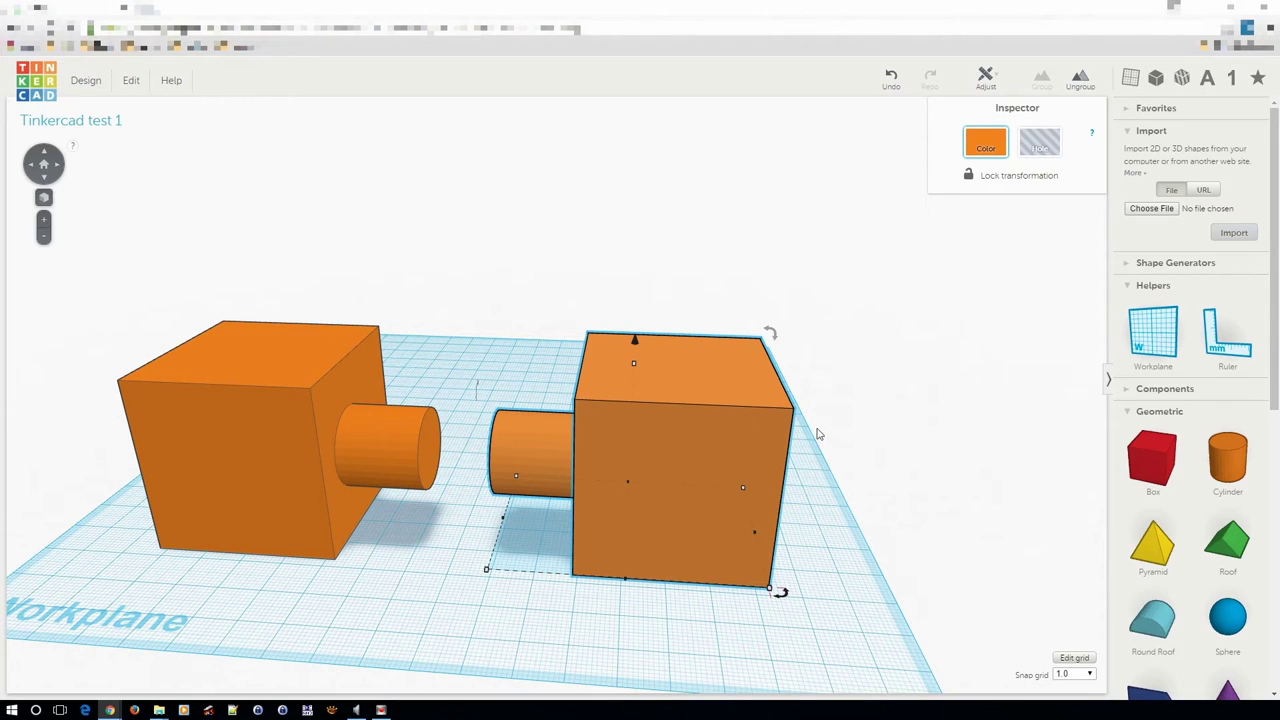
# Start the Mirror tool on the duplicate again and examine its mirroring directions from several viewing angles
pyautogui.click(910, 450)
pyautogui.click(708, 442)
pyautogui.click(986, 78)
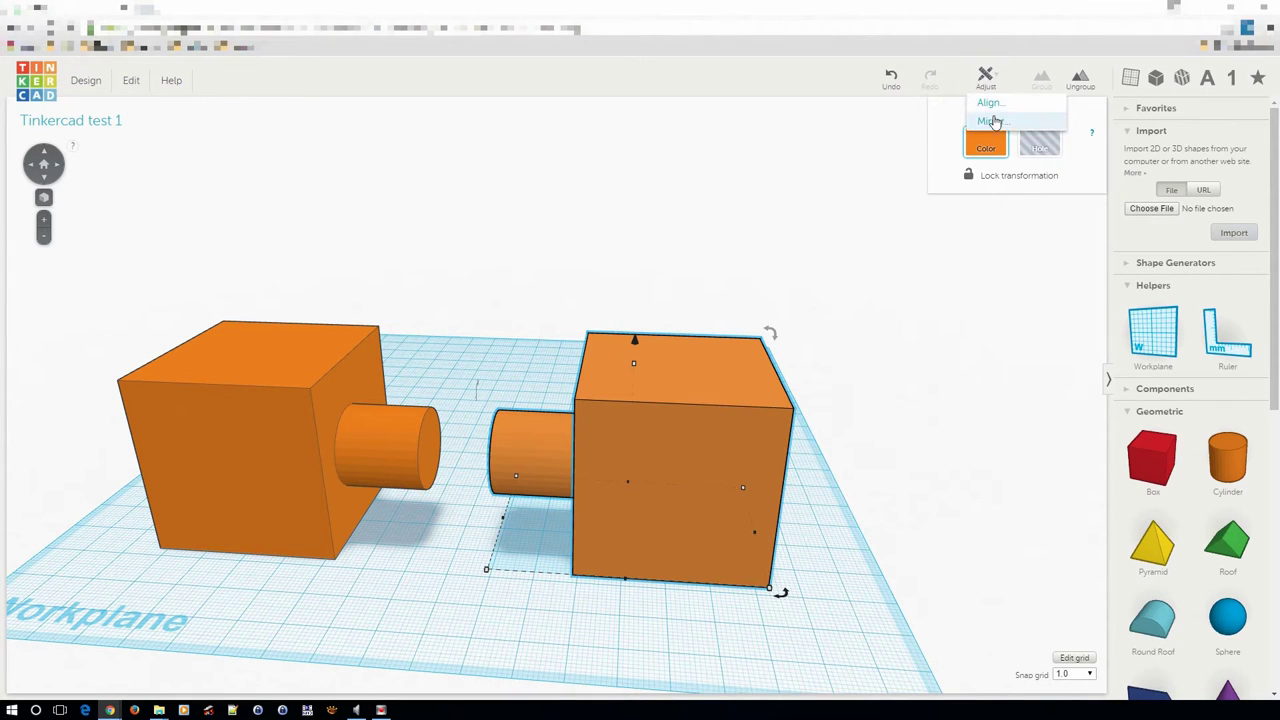
pyautogui.click(992, 121)
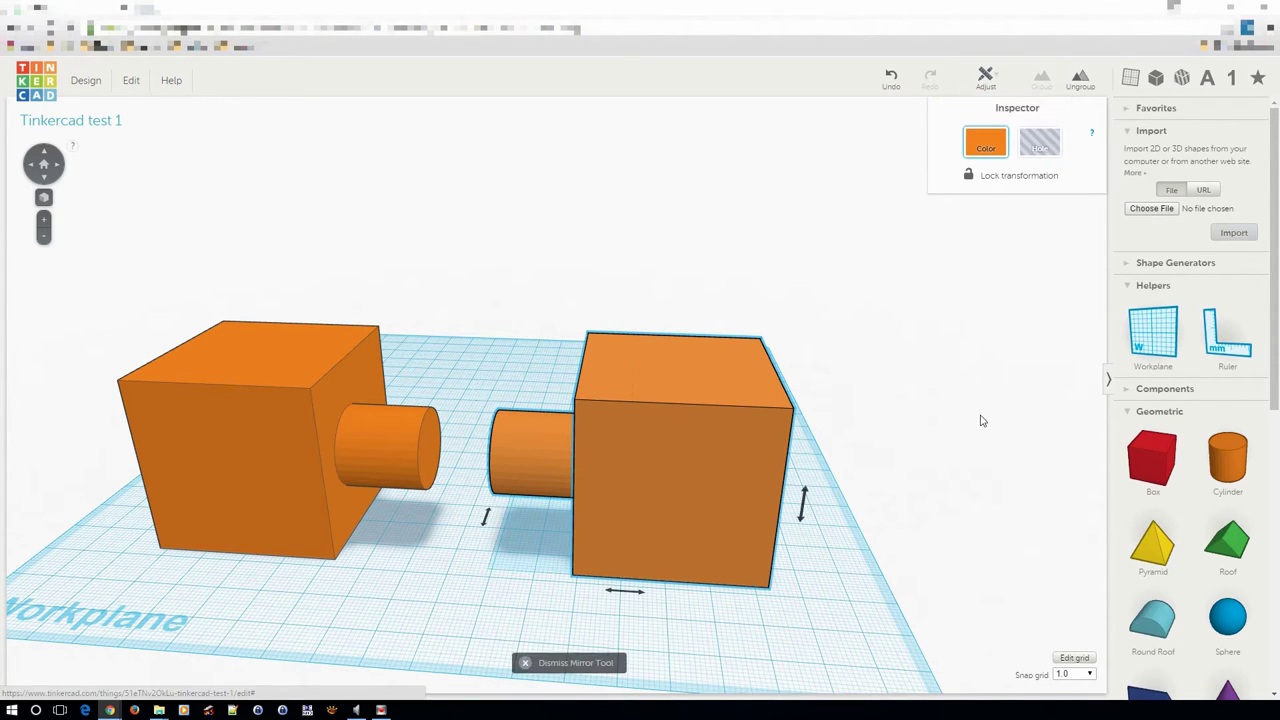
pyautogui.click(637, 596)
pyautogui.moveTo(458, 608); pyautogui.dragTo(640, 625, button='right')
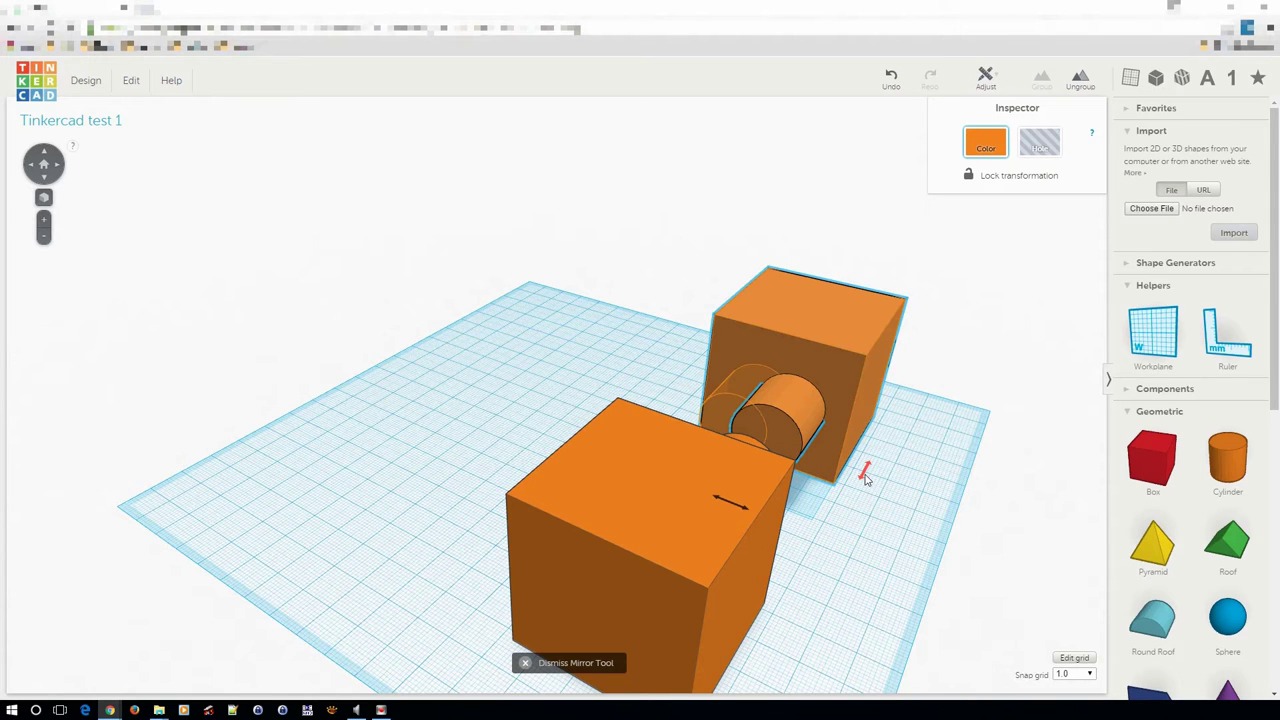
pyautogui.click(866, 478)
pyautogui.moveTo(843, 549); pyautogui.dragTo(880, 594, button='right')
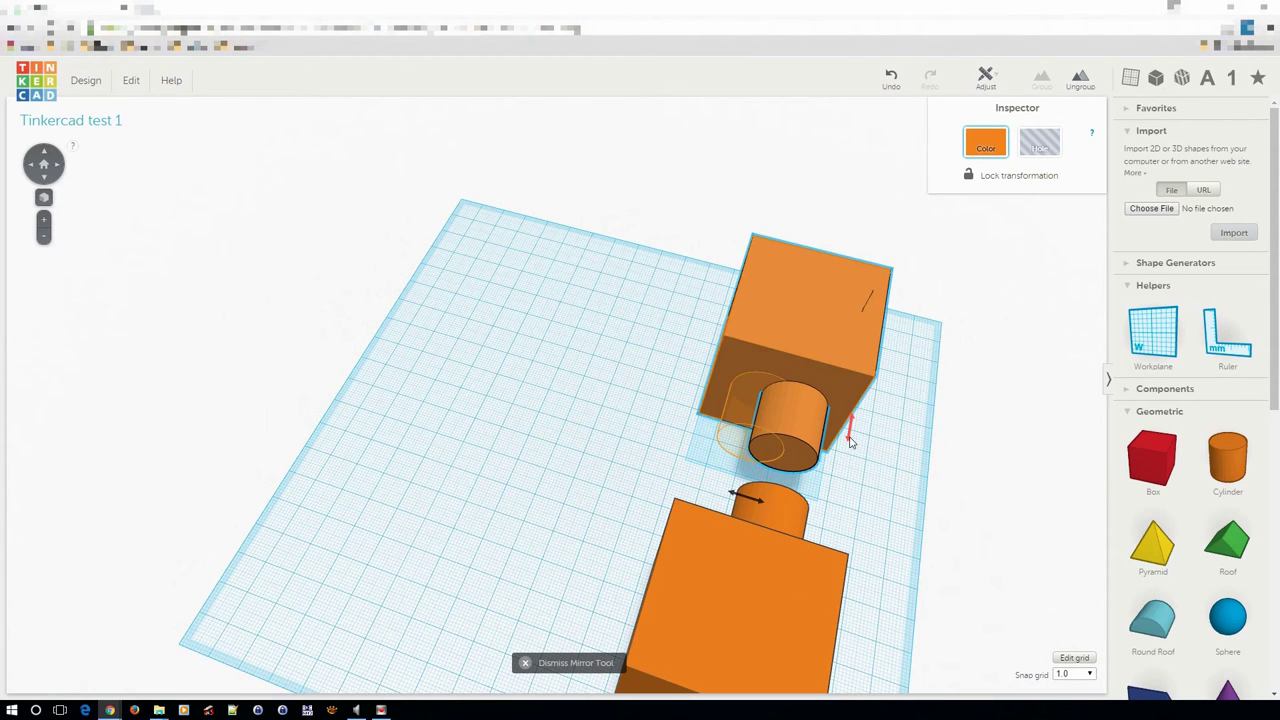
pyautogui.moveTo(871, 543); pyautogui.dragTo(786, 481, button='right')
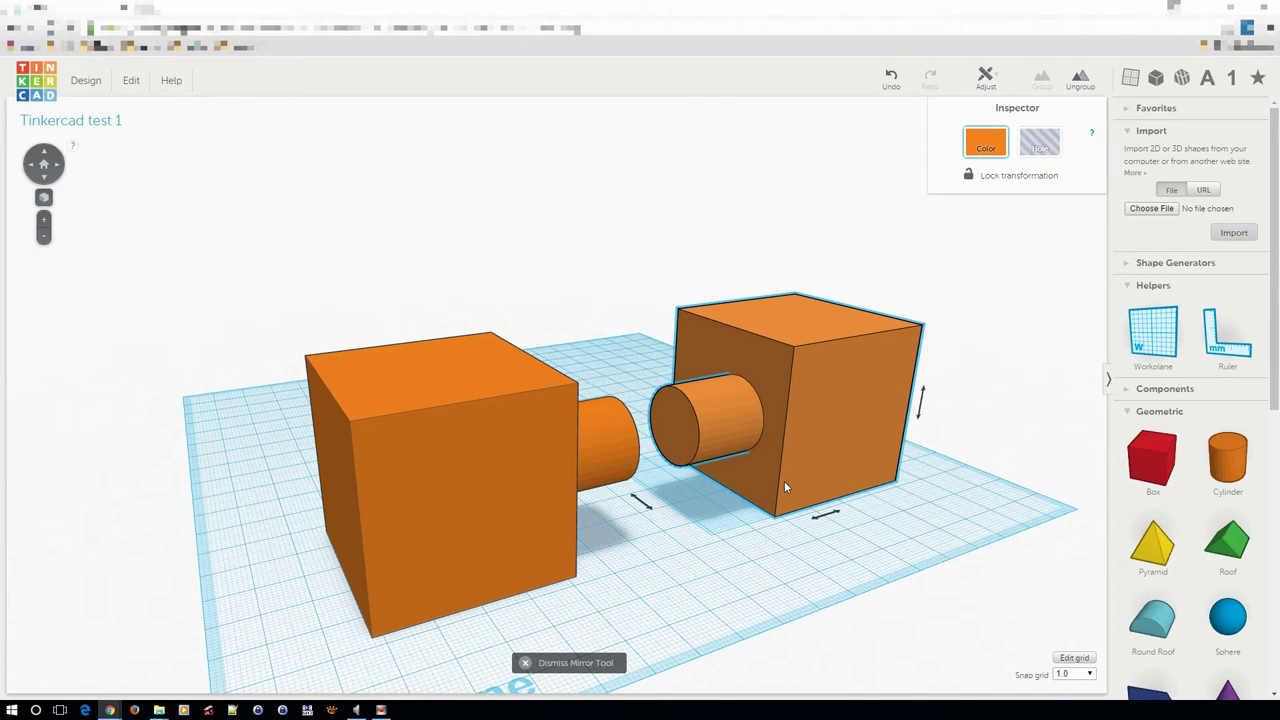
pyautogui.click(829, 517)
pyautogui.moveTo(923, 529); pyautogui.dragTo(822, 540, button='right')
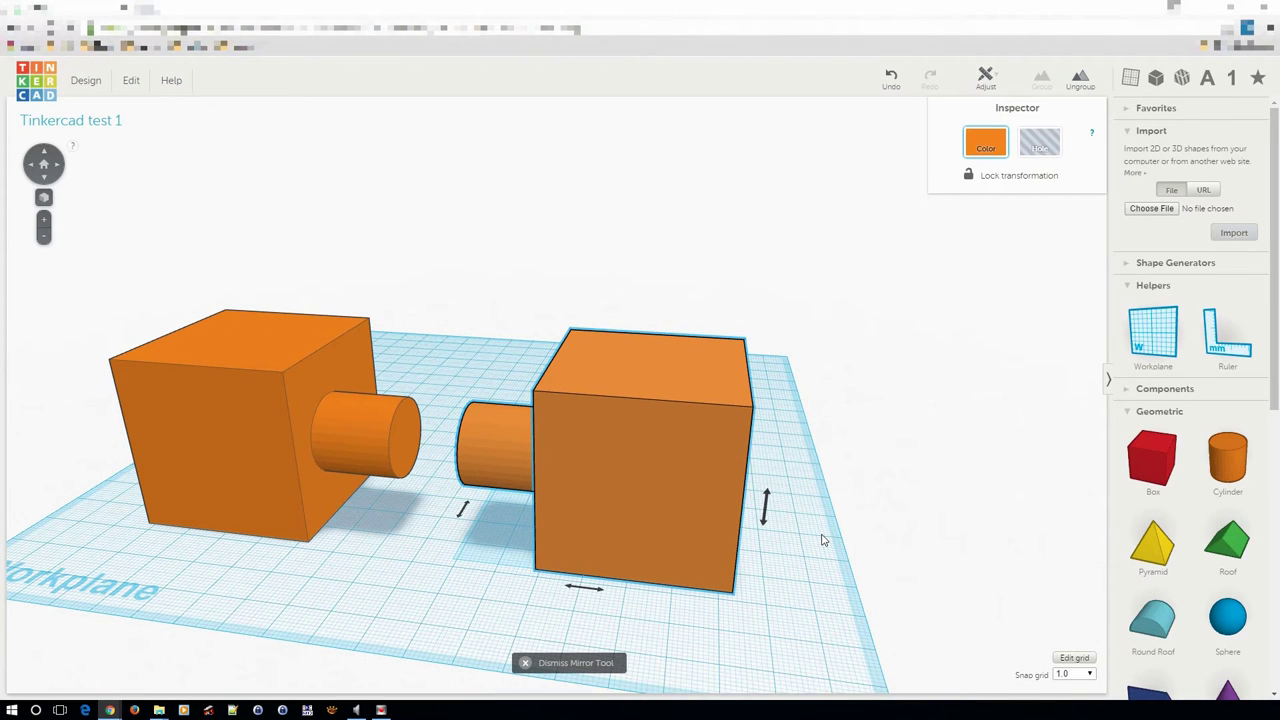
# Close the Mirror tool and delete the mirrored duplicate
pyautogui.click(822, 540)
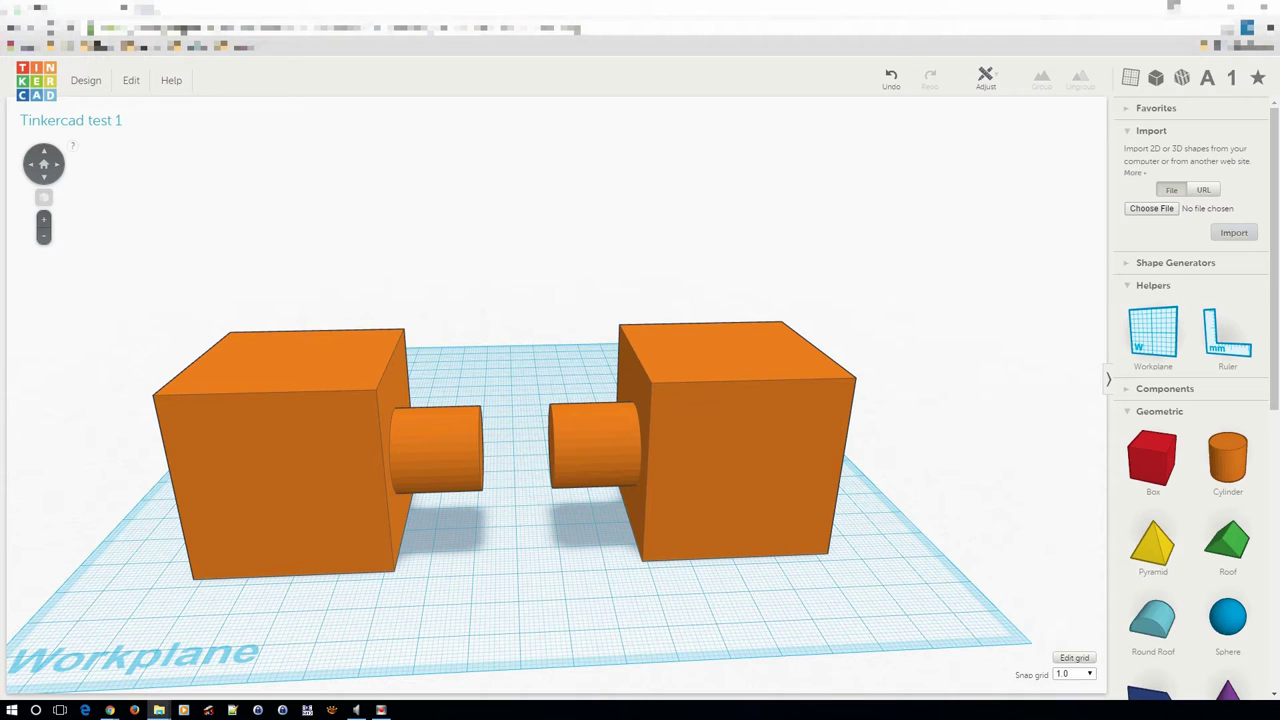
pyautogui.click(774, 465)
pyautogui.press('Delete')
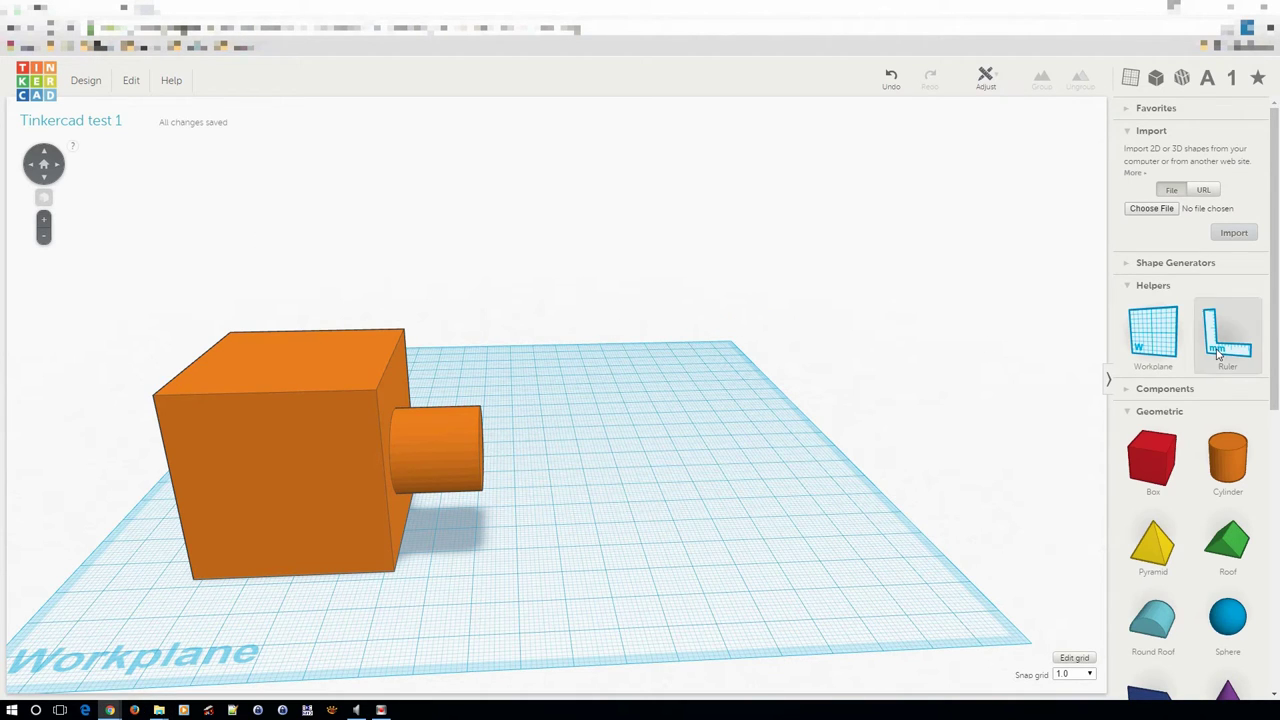
# Place a ruler on the workplane at the lower front corner of the remaining box, at the end away from its cylinder
pyautogui.moveTo(1218, 355); pyautogui.dragTo(194, 586)
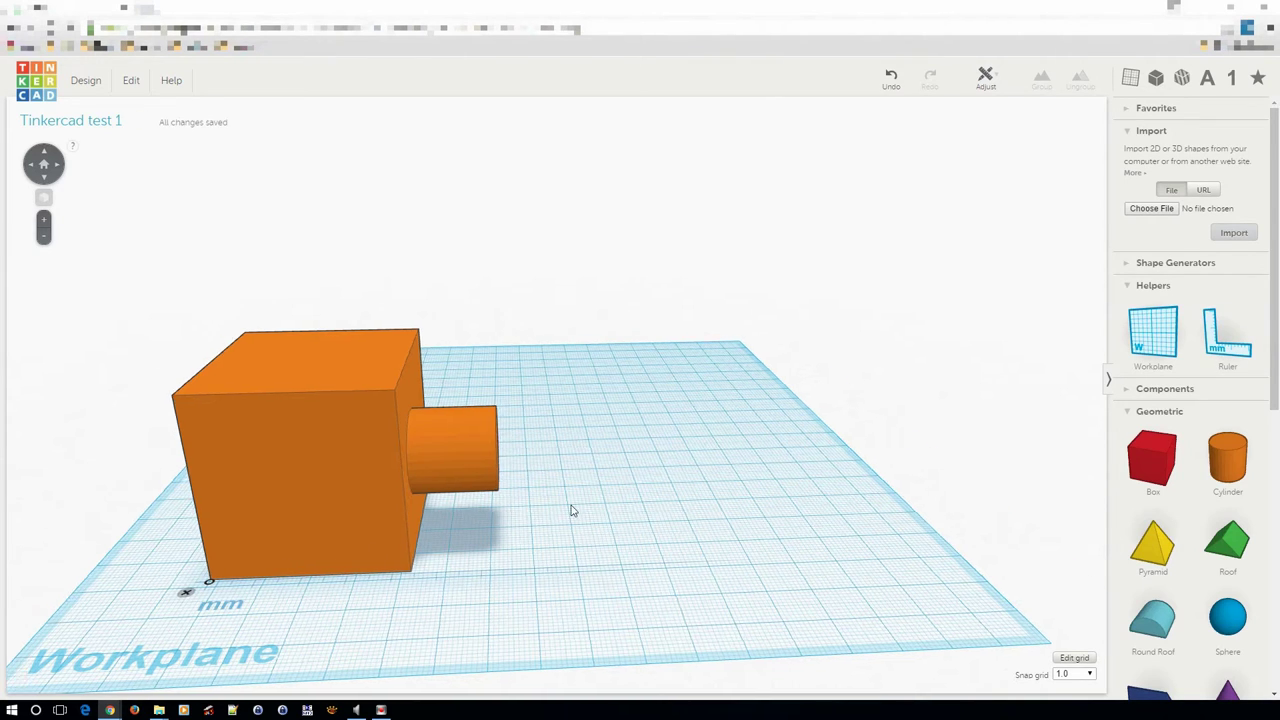
pyautogui.moveTo(571, 511); pyautogui.dragTo(813, 514, button='right')
pyautogui.scroll(5, 809, 522)
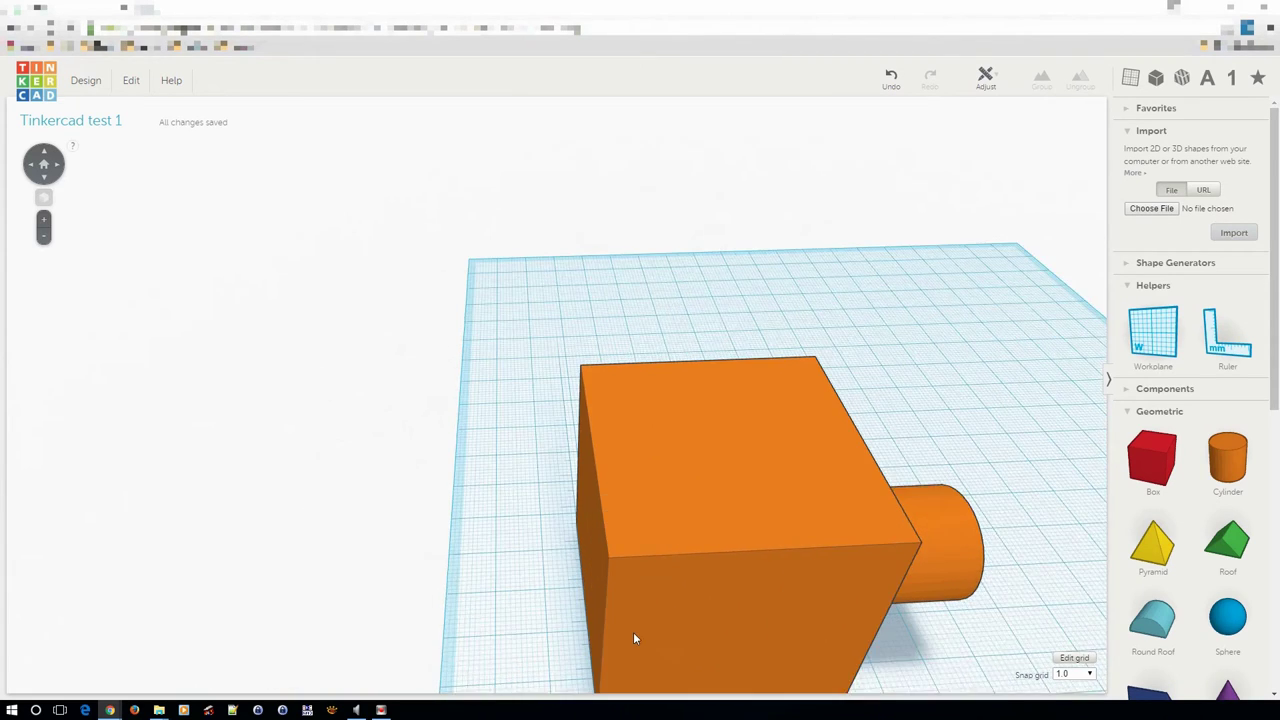
pyautogui.moveTo(640, 646); pyautogui.dragTo(640, 491, button='right')
pyautogui.scroll(5, 657, 443)
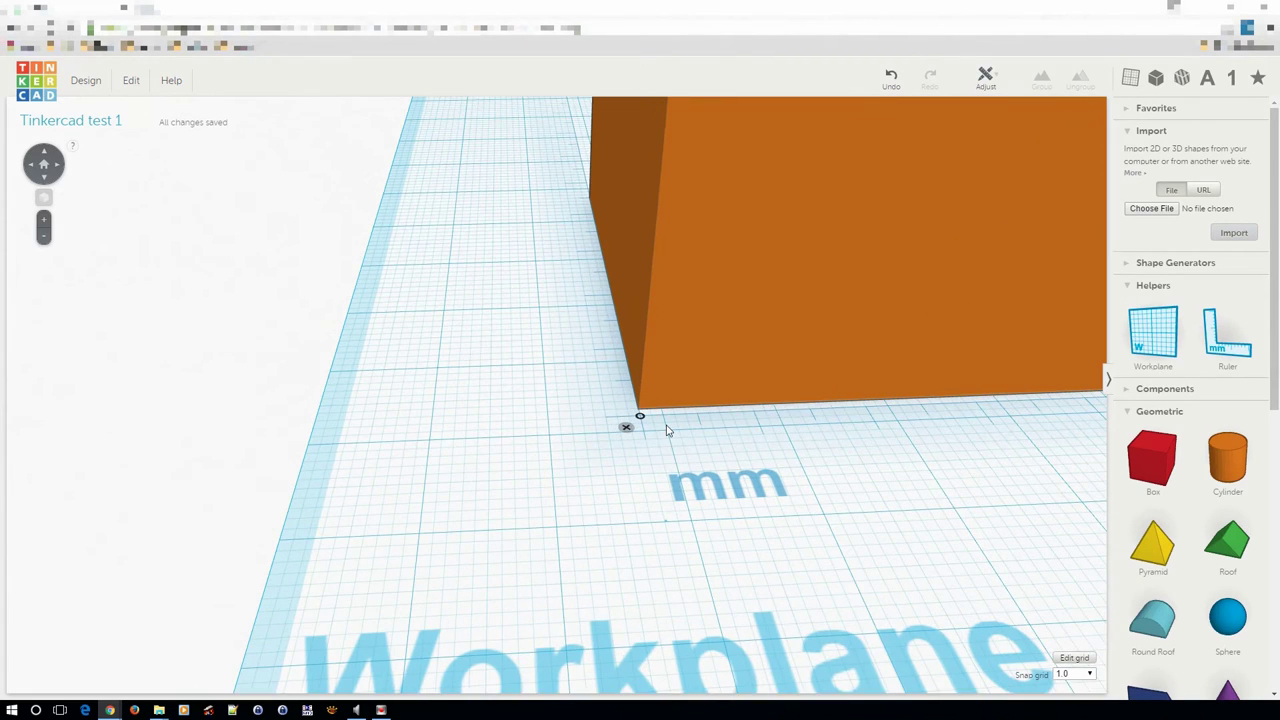
# Move the ruler's origin exactly onto the box's lower front corner
pyautogui.moveTo(672, 430); pyautogui.dragTo(656, 450, button='right')
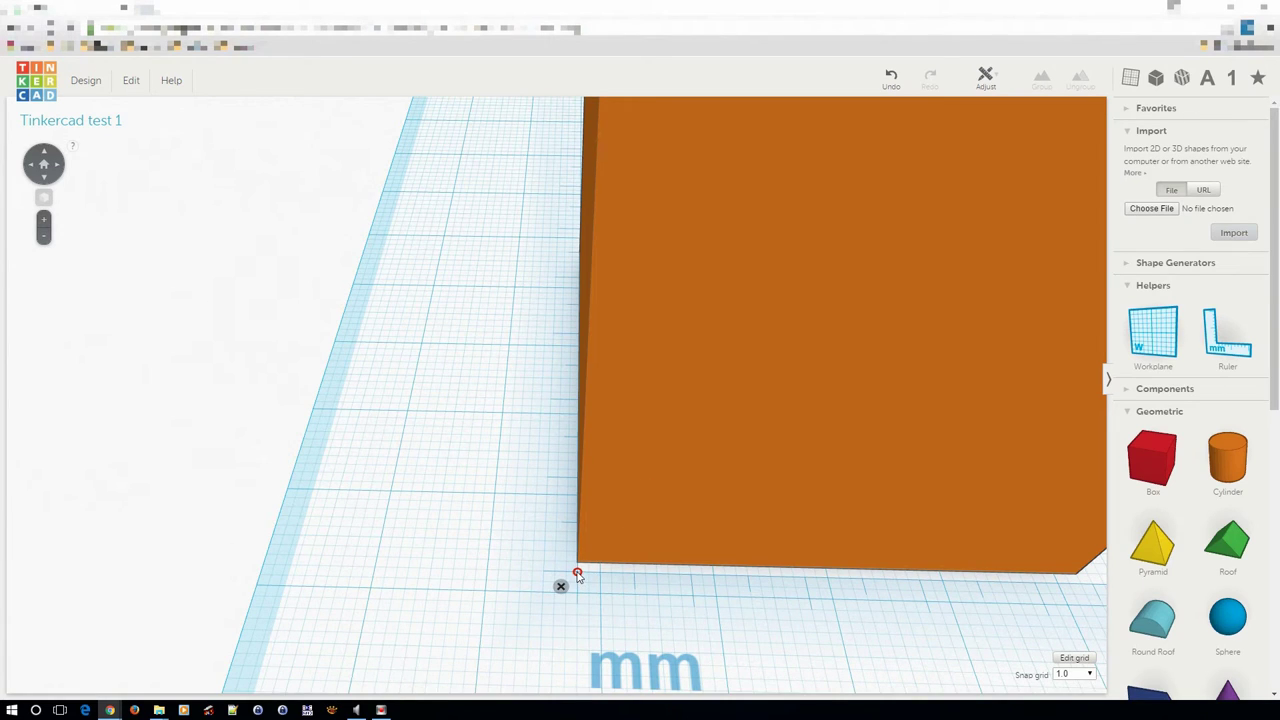
pyautogui.moveTo(577, 571); pyautogui.dragTo(578, 566)
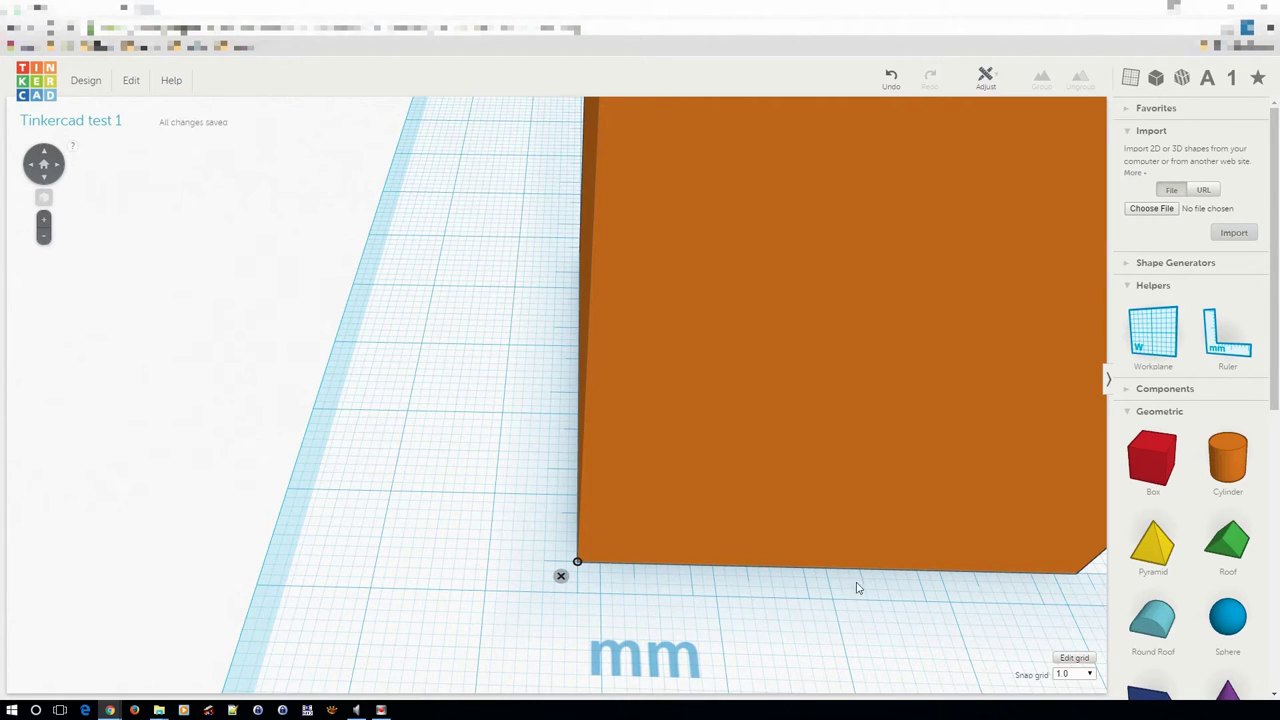
pyautogui.scroll(-2, 857, 586)
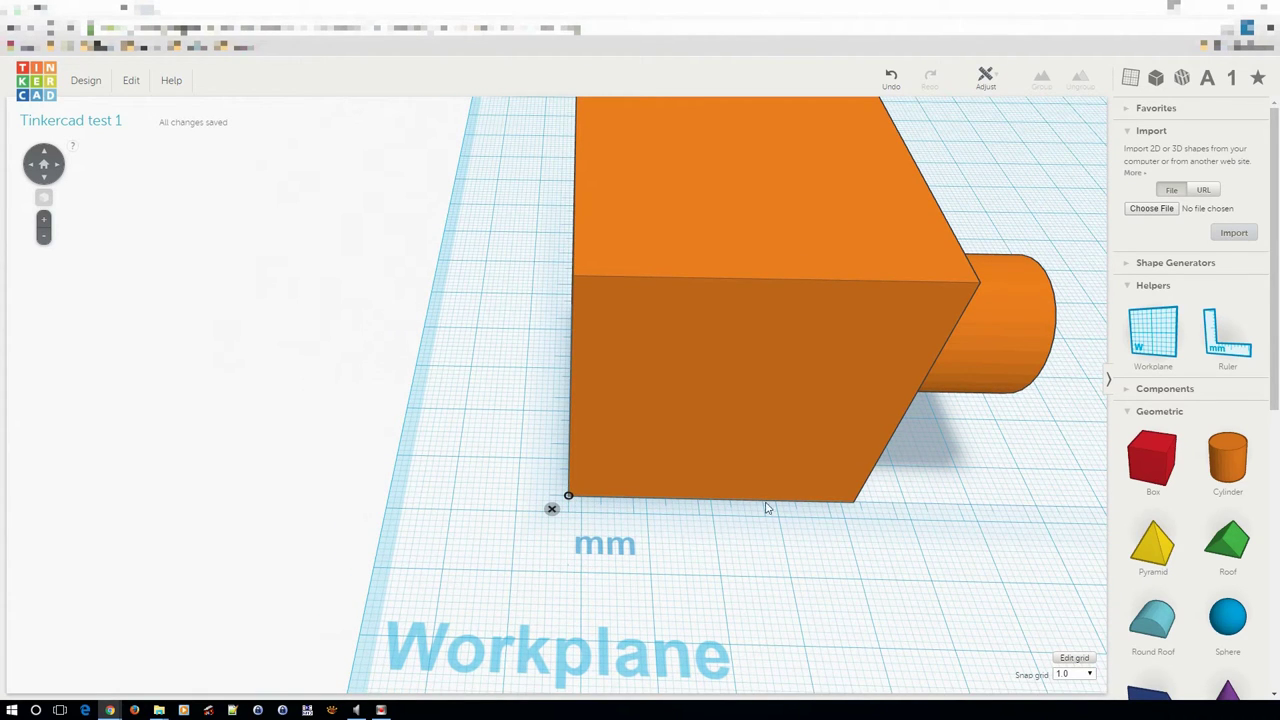
pyautogui.scroll(-2, 770, 510)
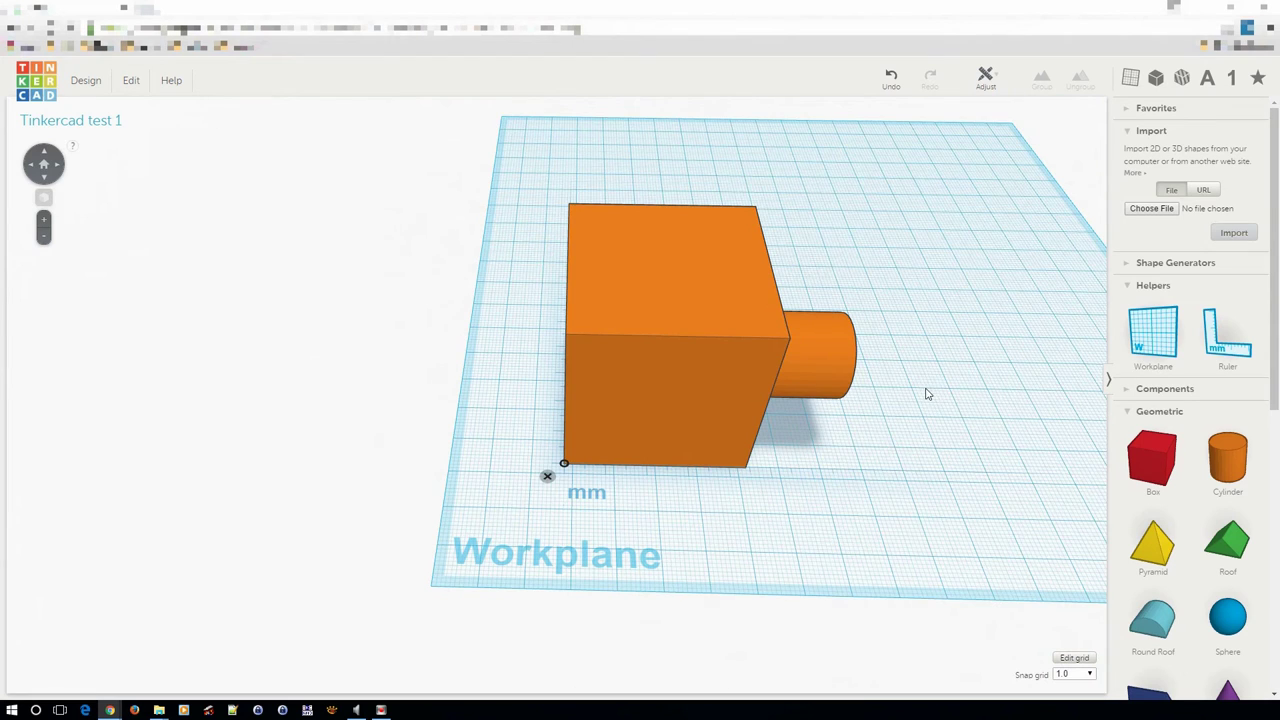
# Examine the ruler's tick marks along the box's lower front edge and check the units and size in the grid properties
pyautogui.moveTo(923, 394); pyautogui.dragTo(503, 460, button='right')
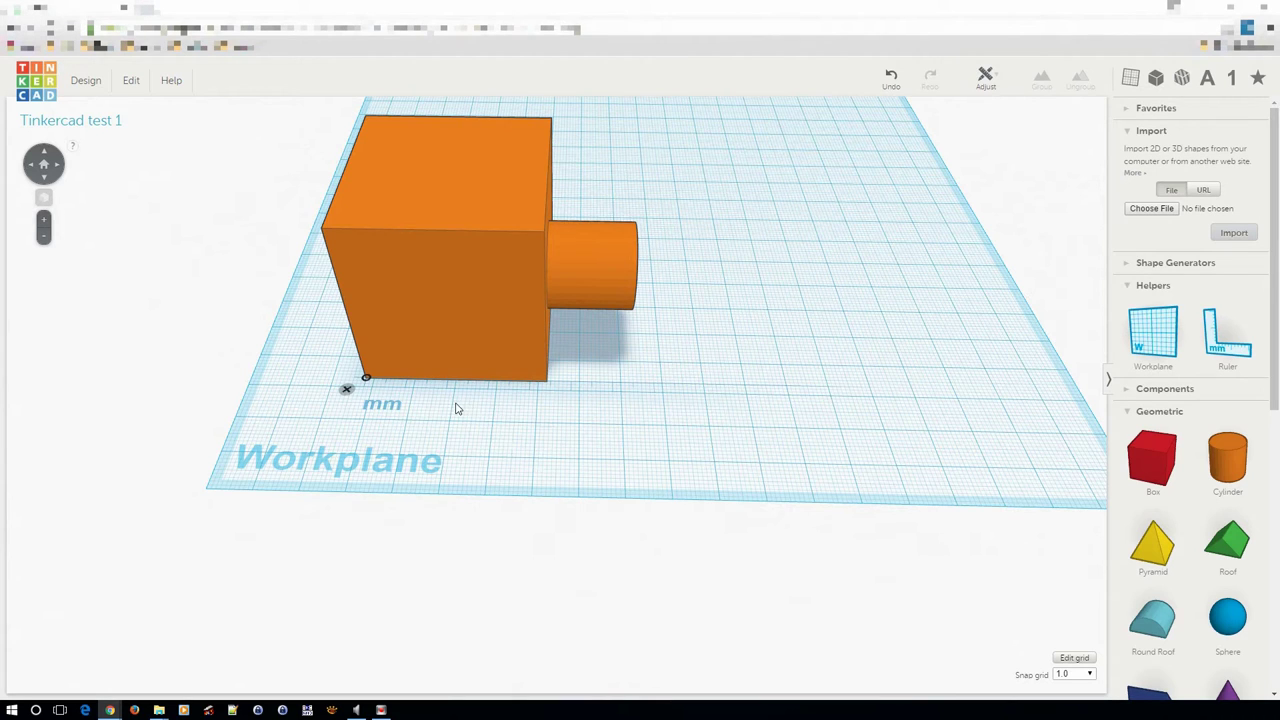
pyautogui.scroll(2, 468, 425)
pyautogui.scroll(4, 473, 440)
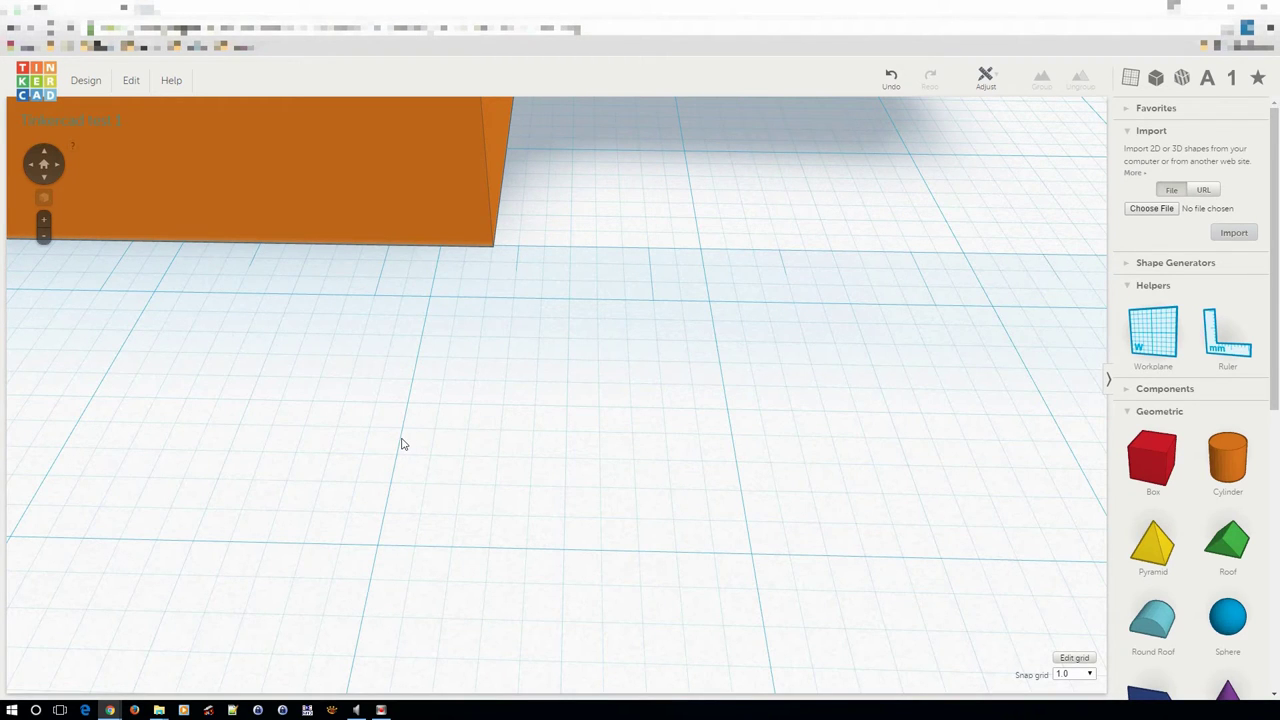
pyautogui.scroll(2, 560, 530)
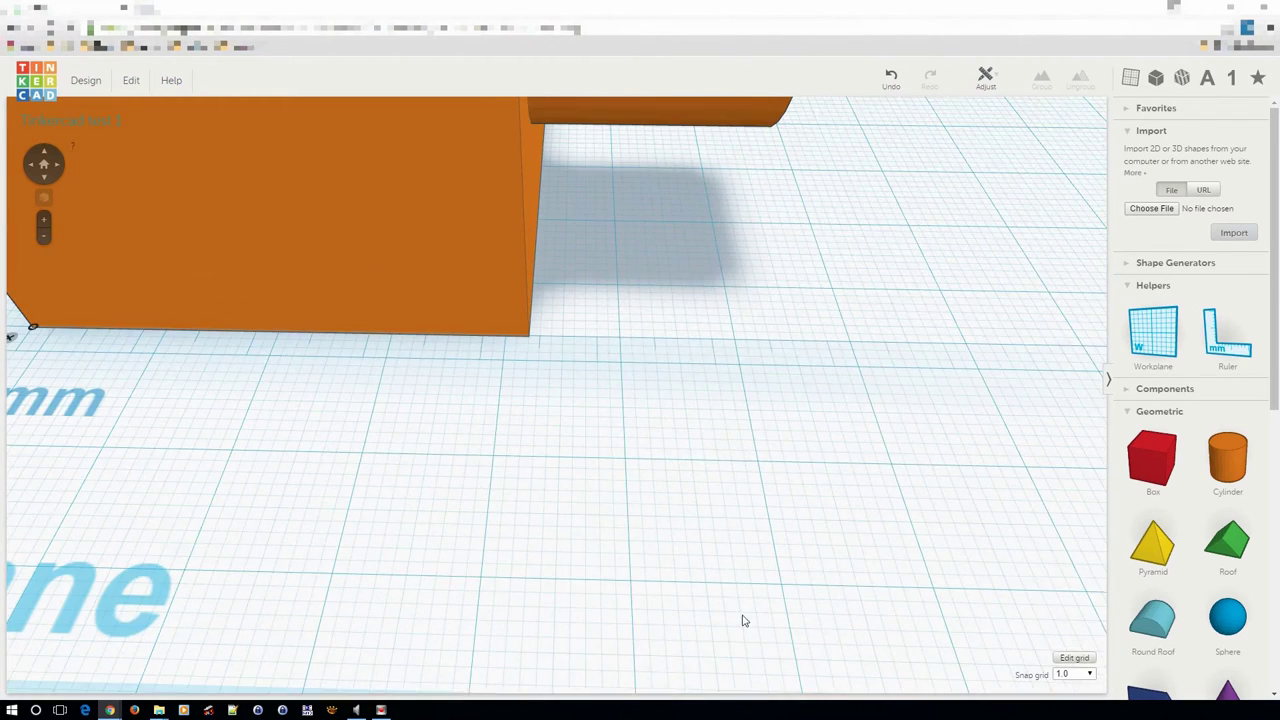
pyautogui.click(1072, 658)
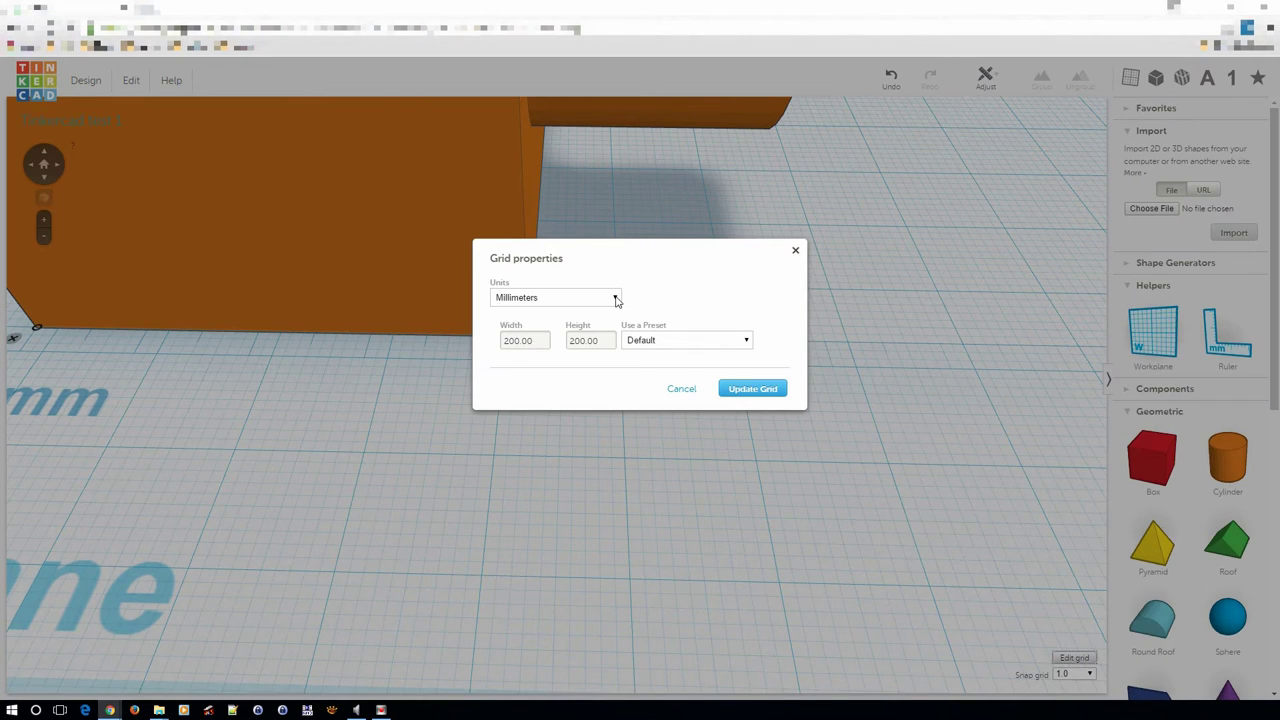
pyautogui.click(794, 256)
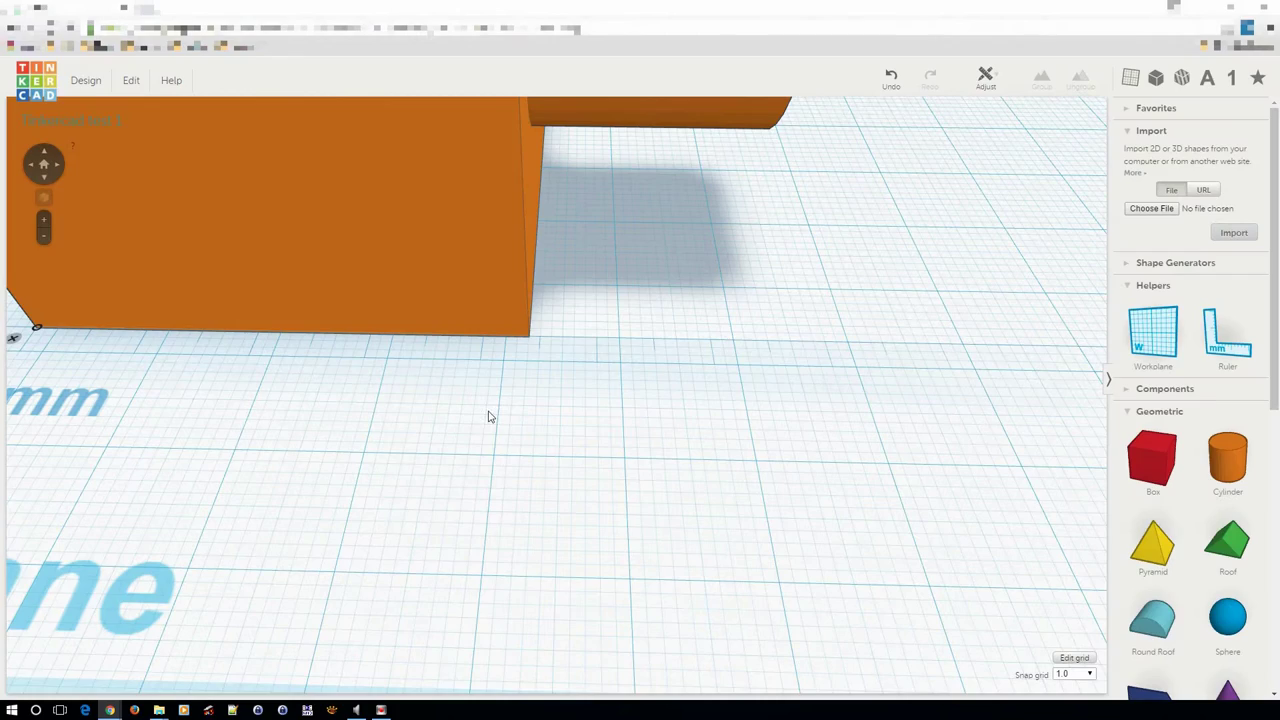
pyautogui.scroll(3, 397, 403)
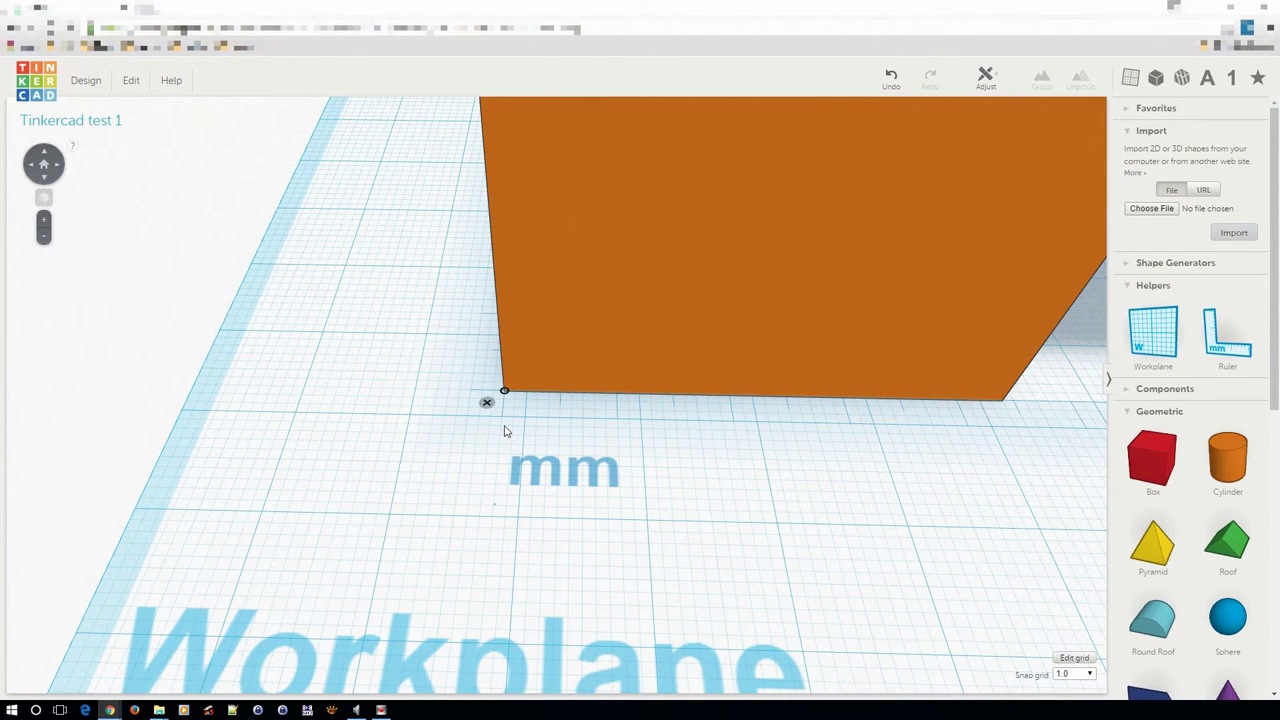
# Duplicate the box with its cylinder and place the copy on the cylinder side, 80 mm from the ruler's origin
pyautogui.scroll(-5, 610, 432)
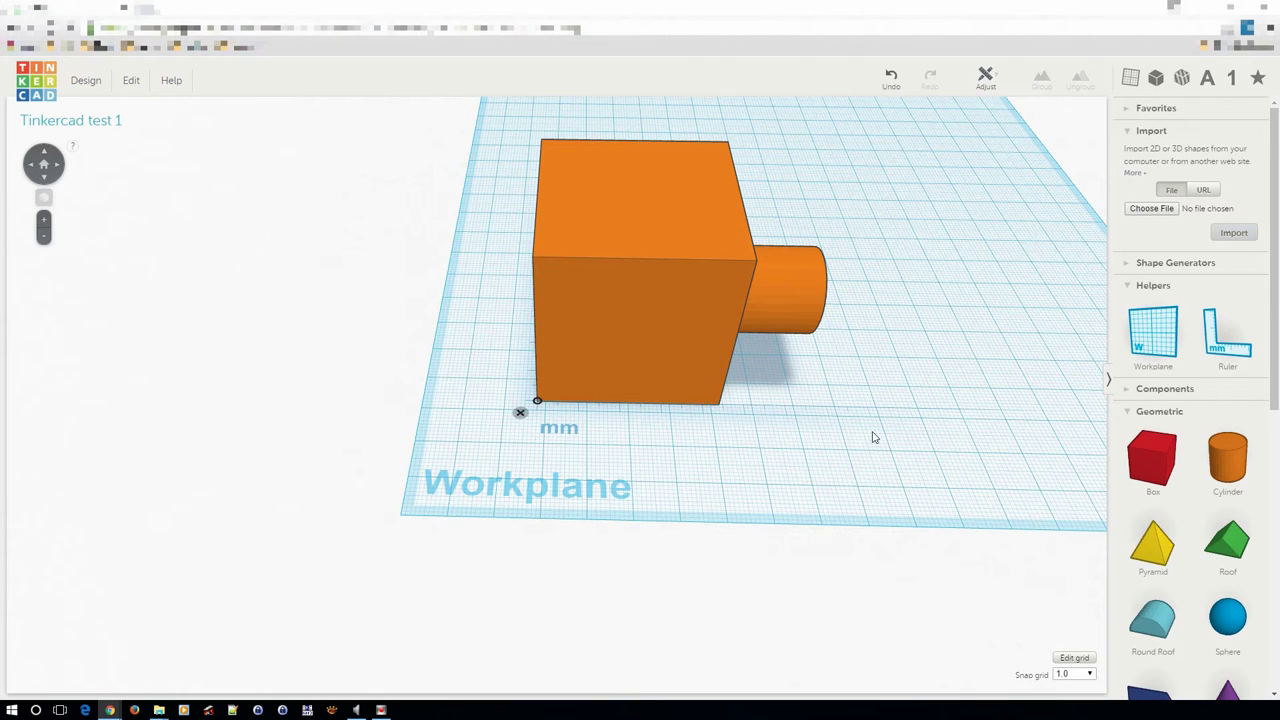
pyautogui.moveTo(971, 337); pyautogui.dragTo(466, 336, button='middle')
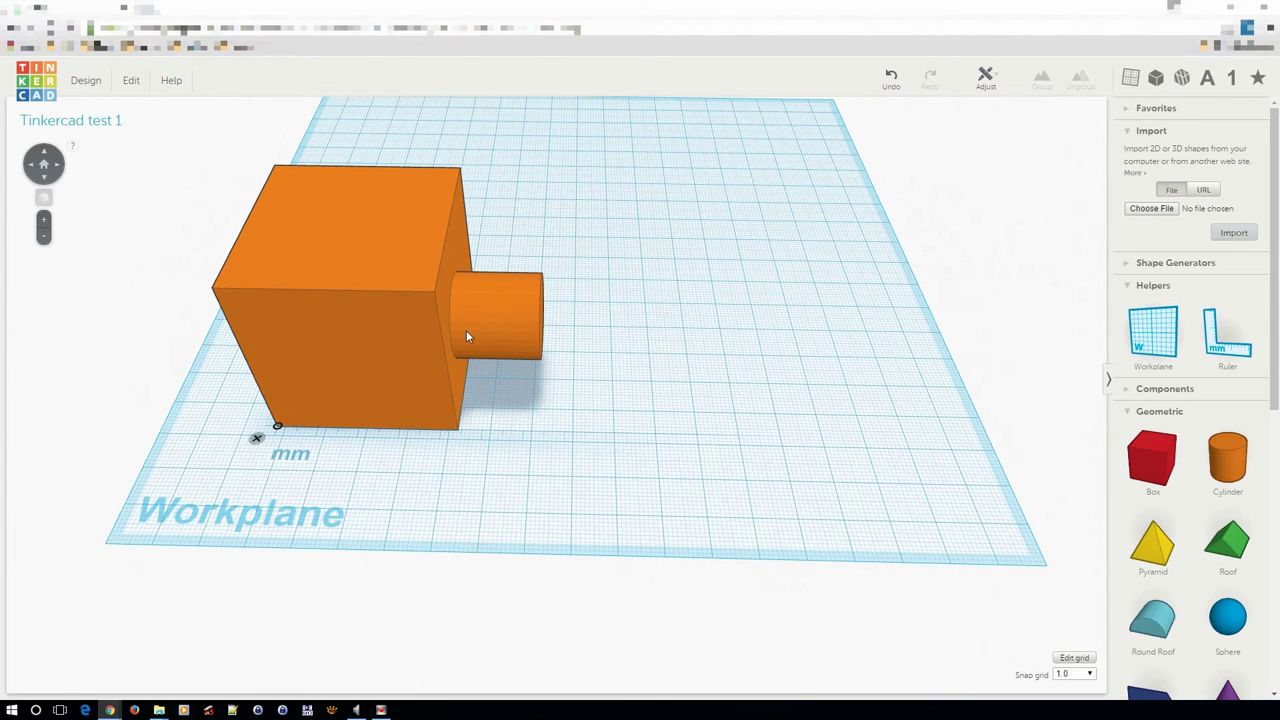
pyautogui.keyDown('alt'); pyautogui.moveTo(373, 333); pyautogui.dragTo(750, 374); pyautogui.keyUp('alt')
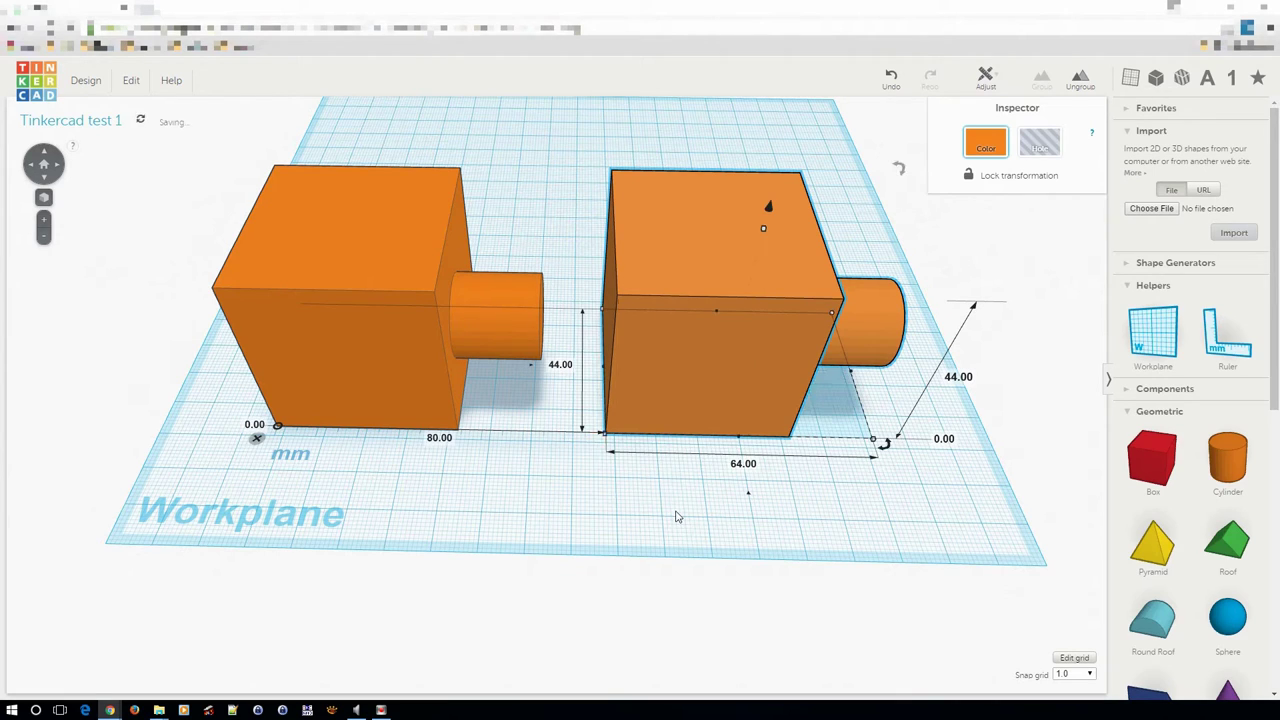
pyautogui.click(535, 492)
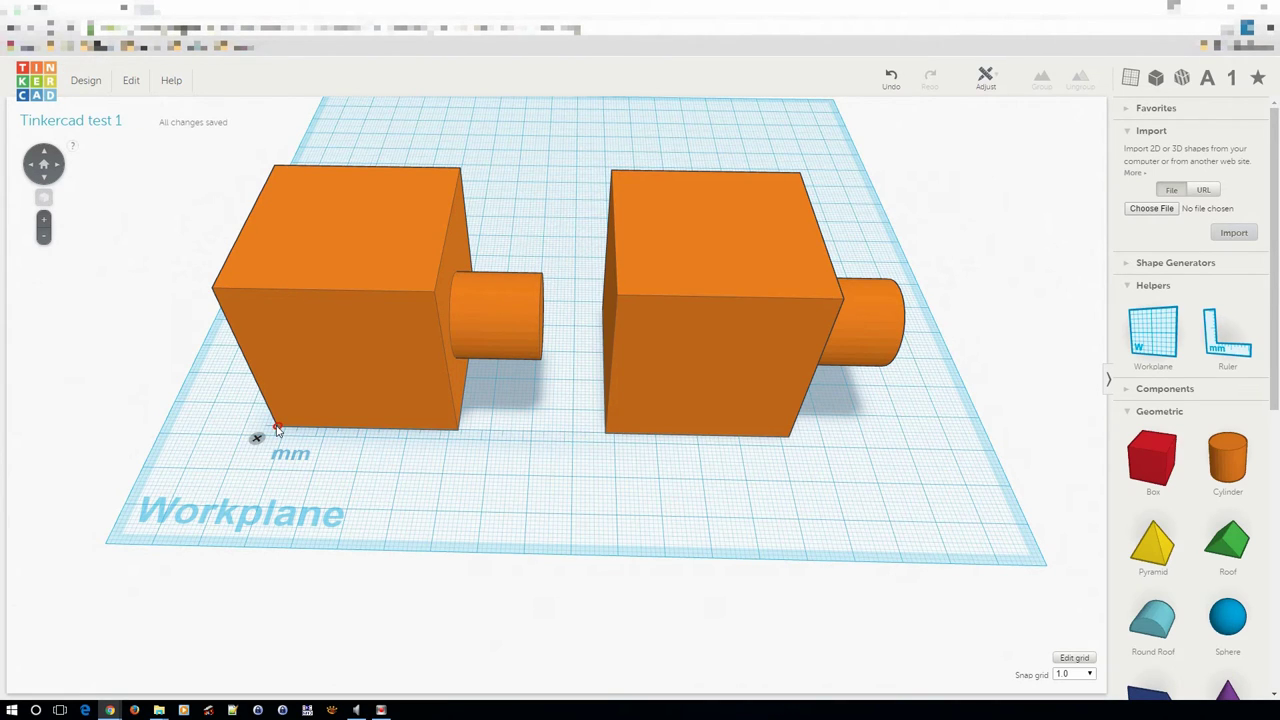
# Compare the ruler dimensions and distances of the original and the duplicate
pyautogui.click(326, 363)
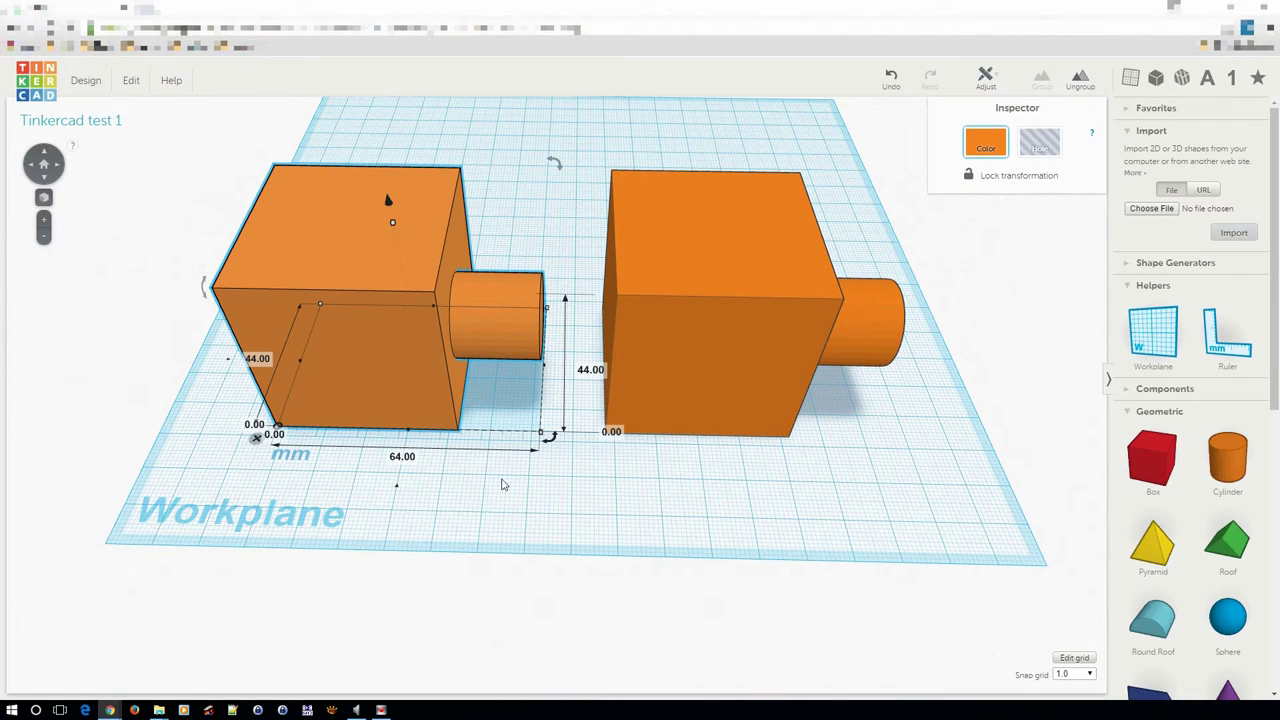
pyautogui.press('f')
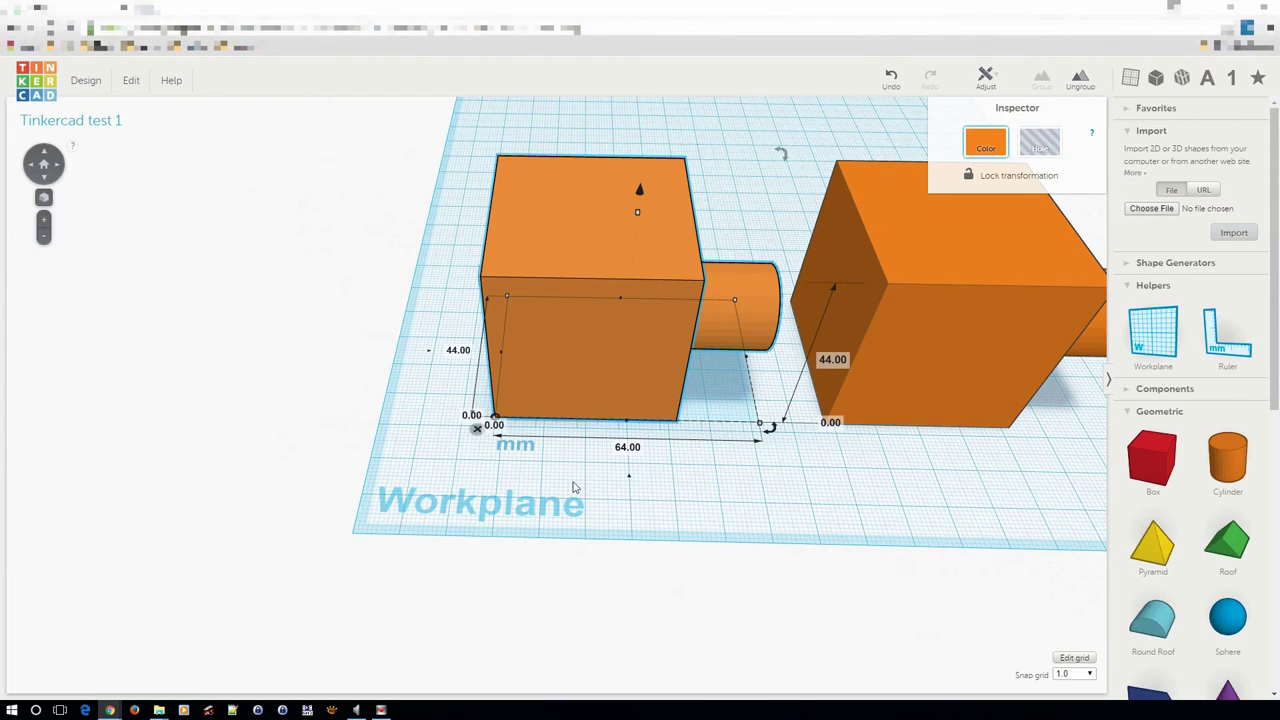
pyautogui.moveTo(580, 480); pyautogui.dragTo(685, 481, button='middle')
pyautogui.moveTo(685, 481); pyautogui.dragTo(866, 474, button='right')
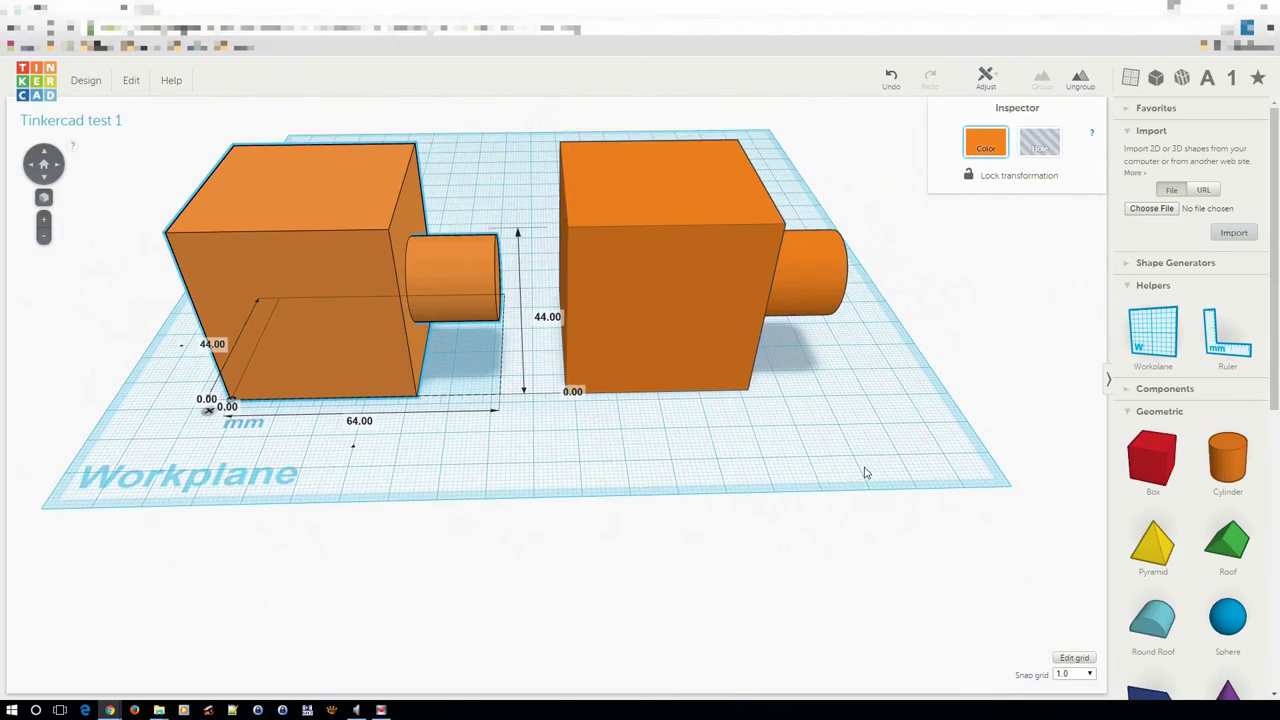
pyautogui.click(648, 317)
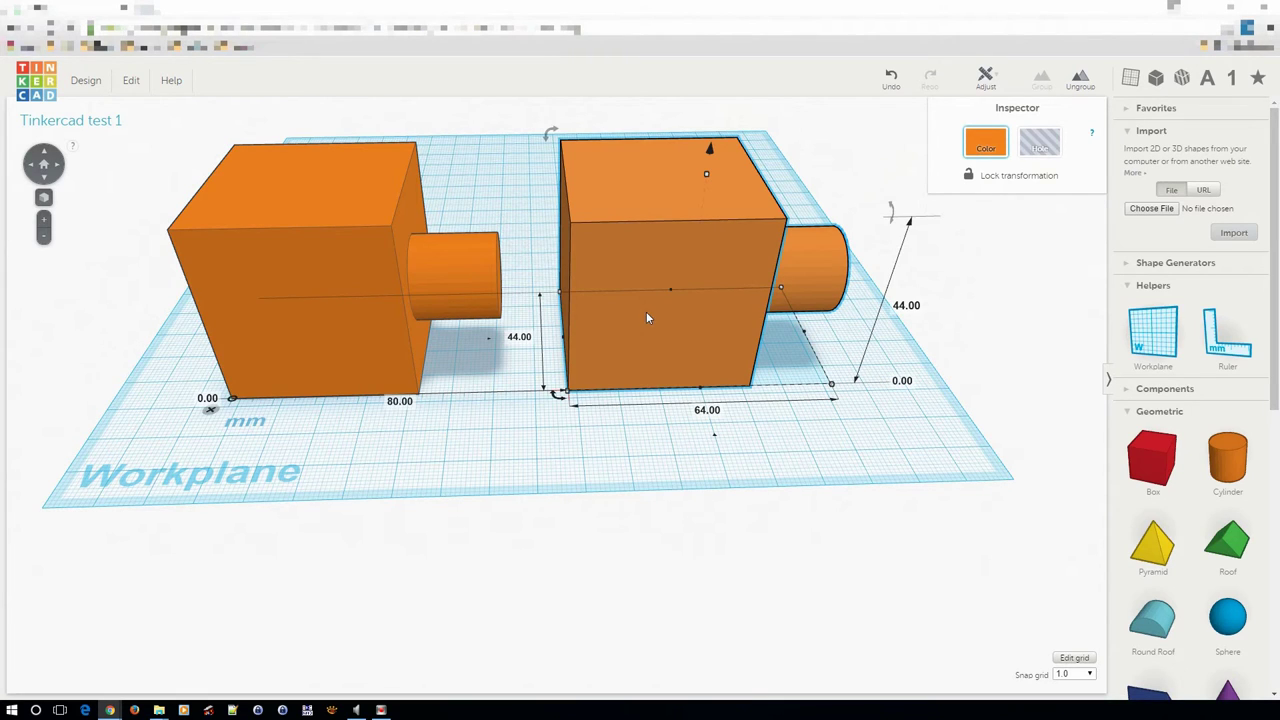
pyautogui.click(321, 326)
# Set the duplicate's distance from the ruler's origin to 90 mm
pyautogui.click(644, 322)
pyautogui.click(399, 402)
pyautogui.write('90')
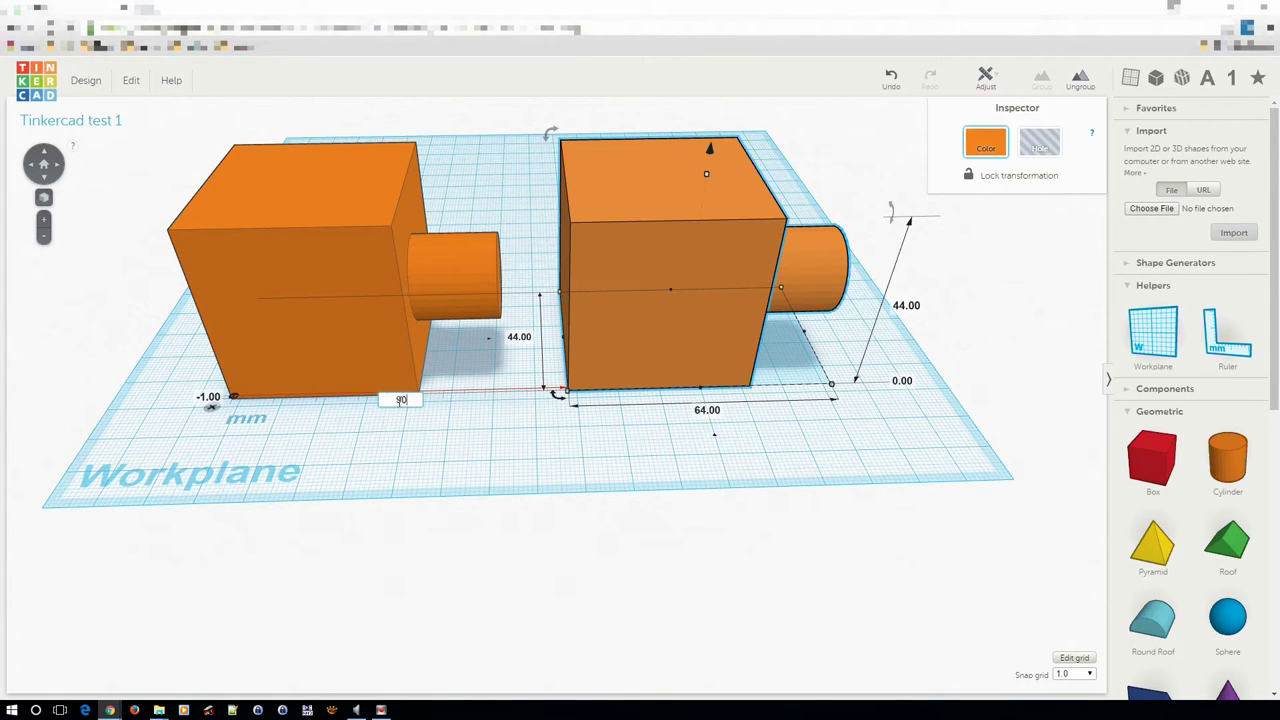
pyautogui.press('Return')
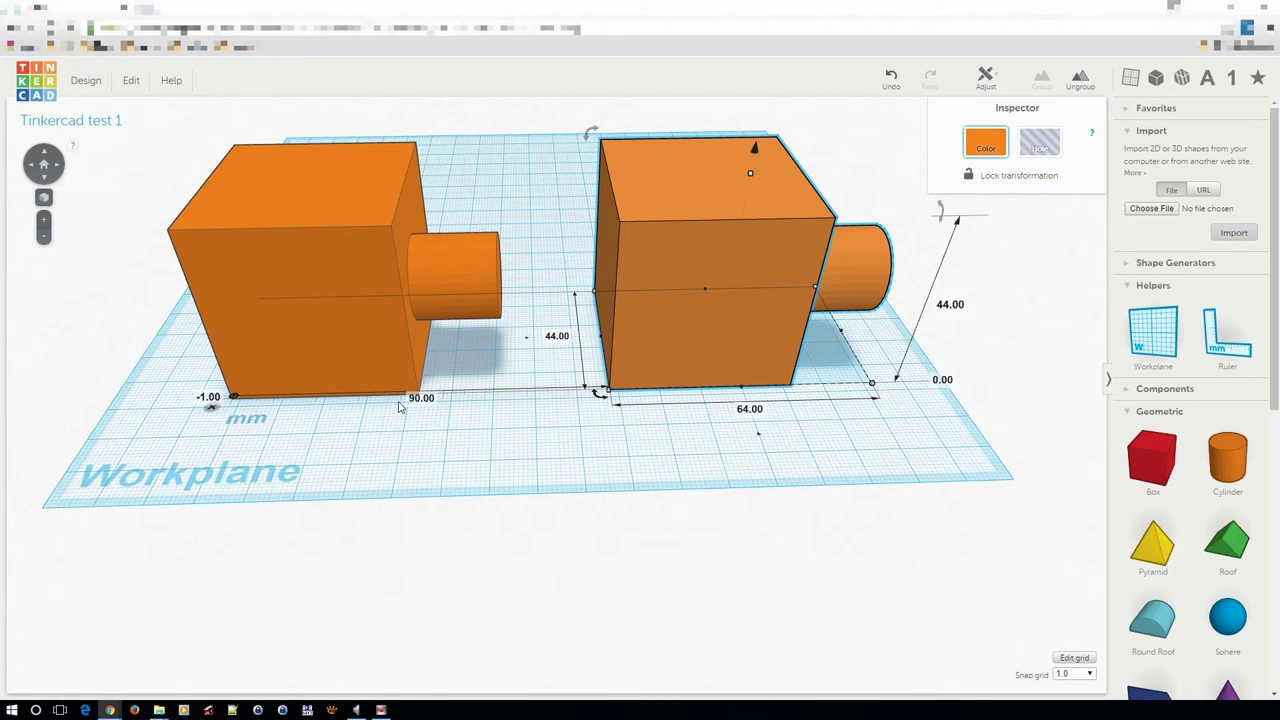
pyautogui.moveTo(625, 433); pyautogui.dragTo(615, 467, button='right')
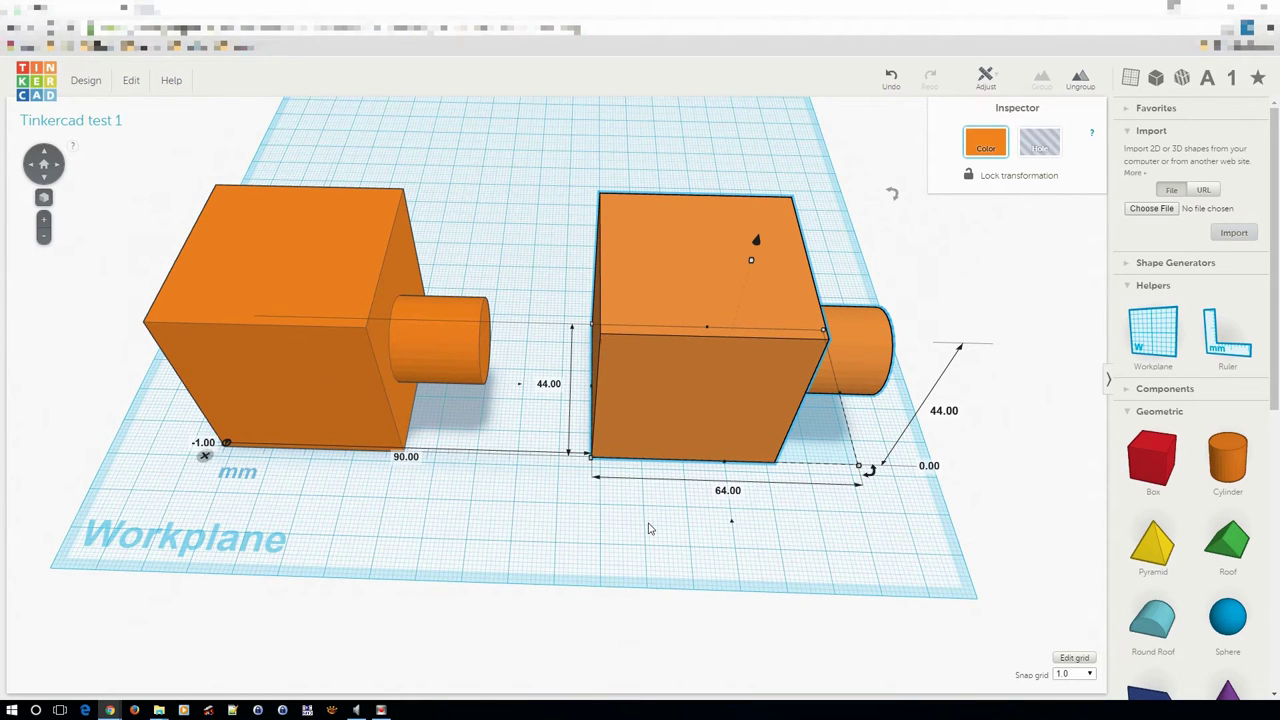
pyautogui.scroll(-5, 846, 527)
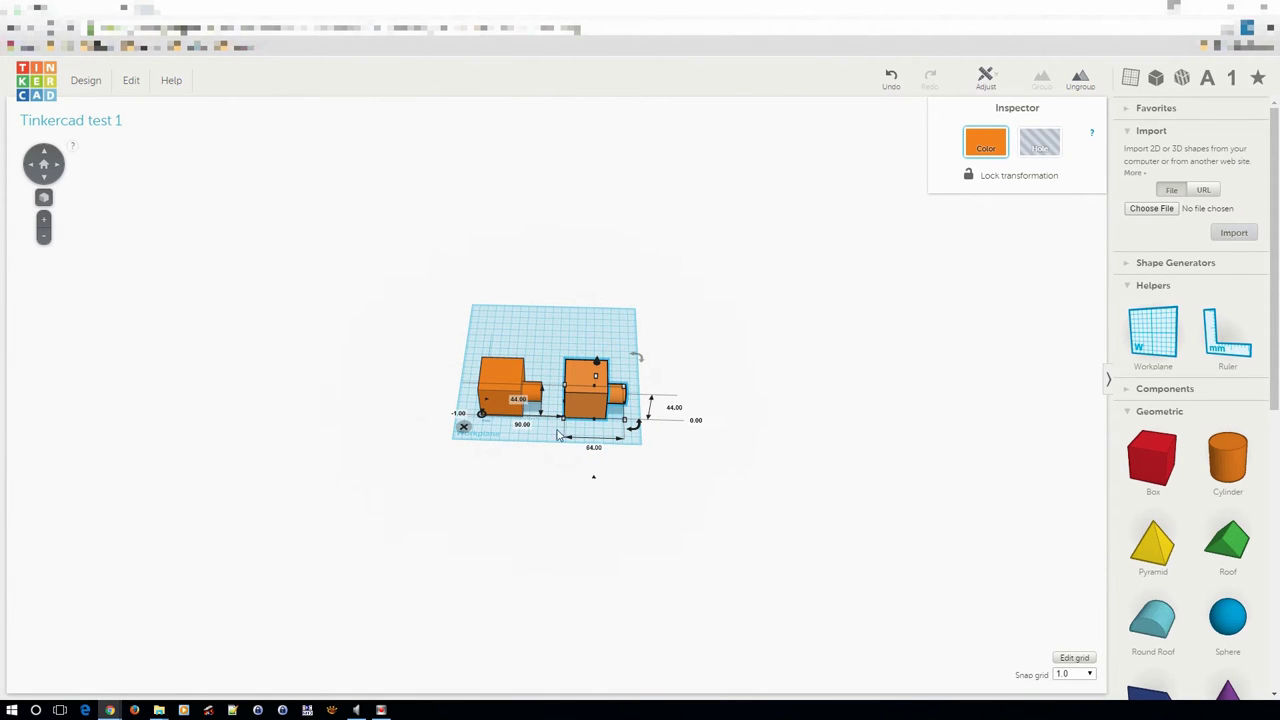
pyautogui.scroll(4, 547, 435)
pyautogui.scroll(4, 547, 435)
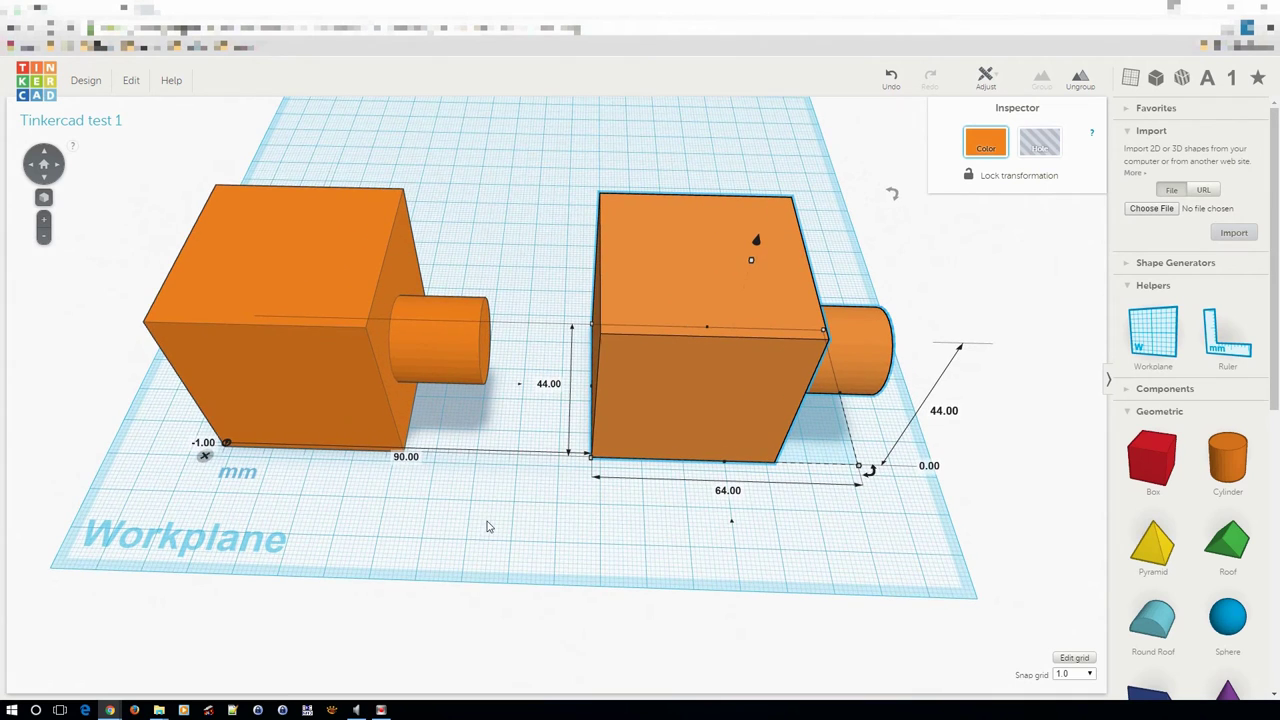
pyautogui.scroll(2, 613, 527)
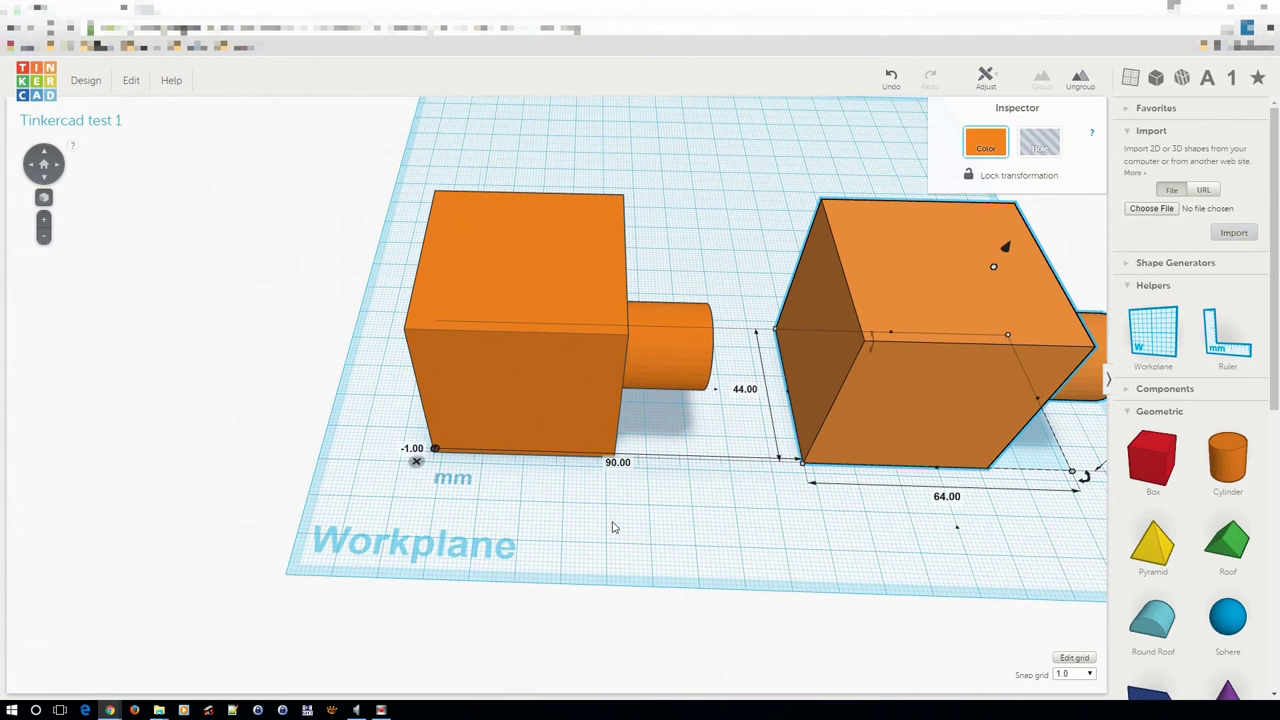
# Rotate the original shape on the workplane and compare its ruler dimensions with the duplicate's
pyautogui.click(575, 284)
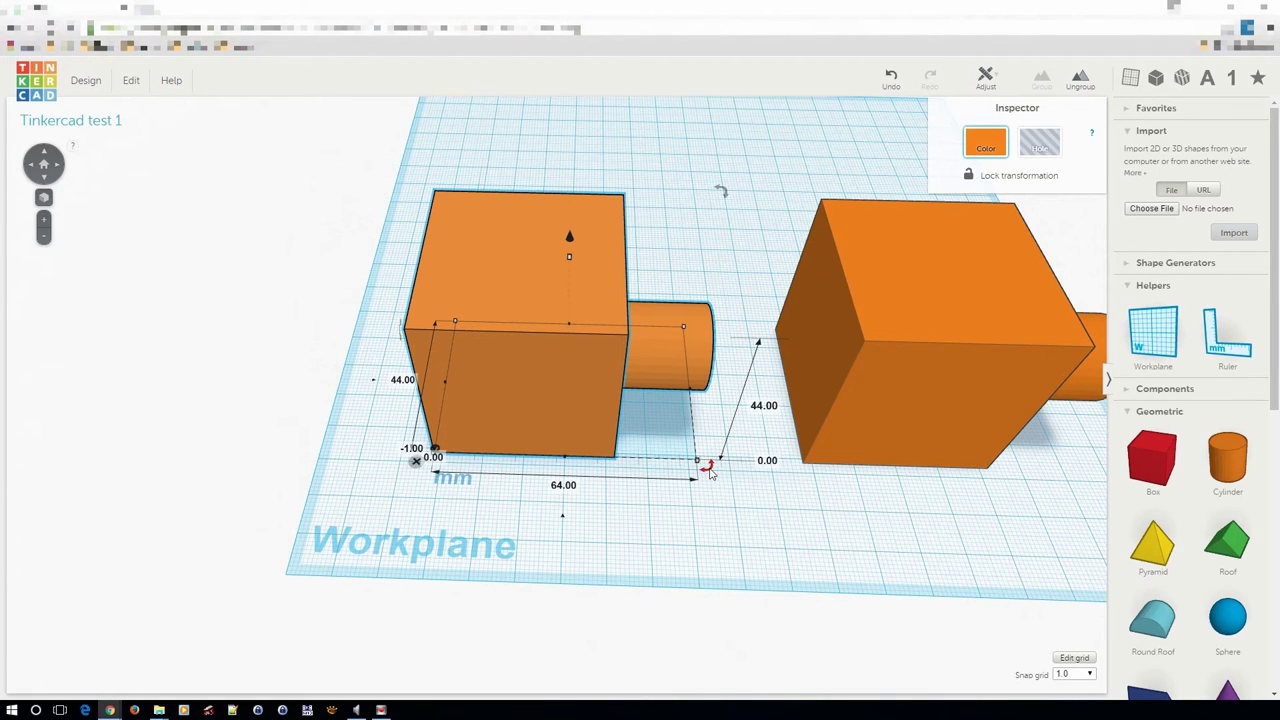
pyautogui.moveTo(709, 473); pyautogui.dragTo(685, 368)
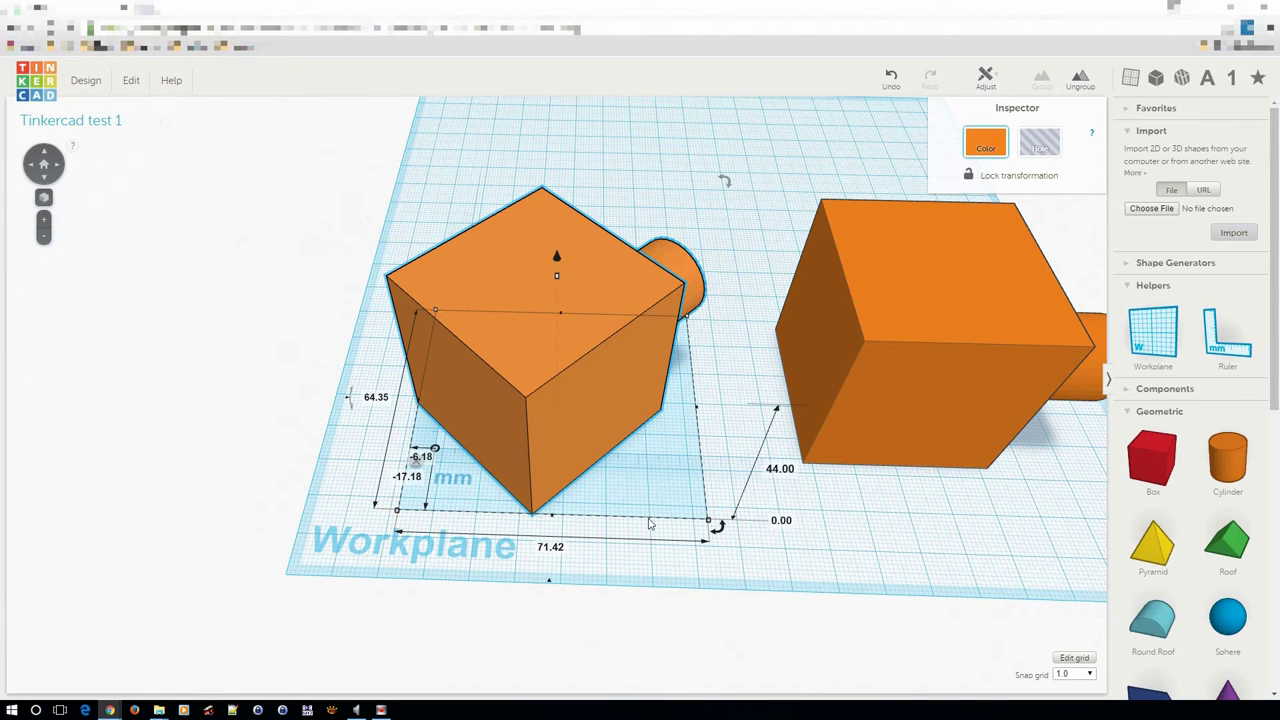
pyautogui.click(892, 373)
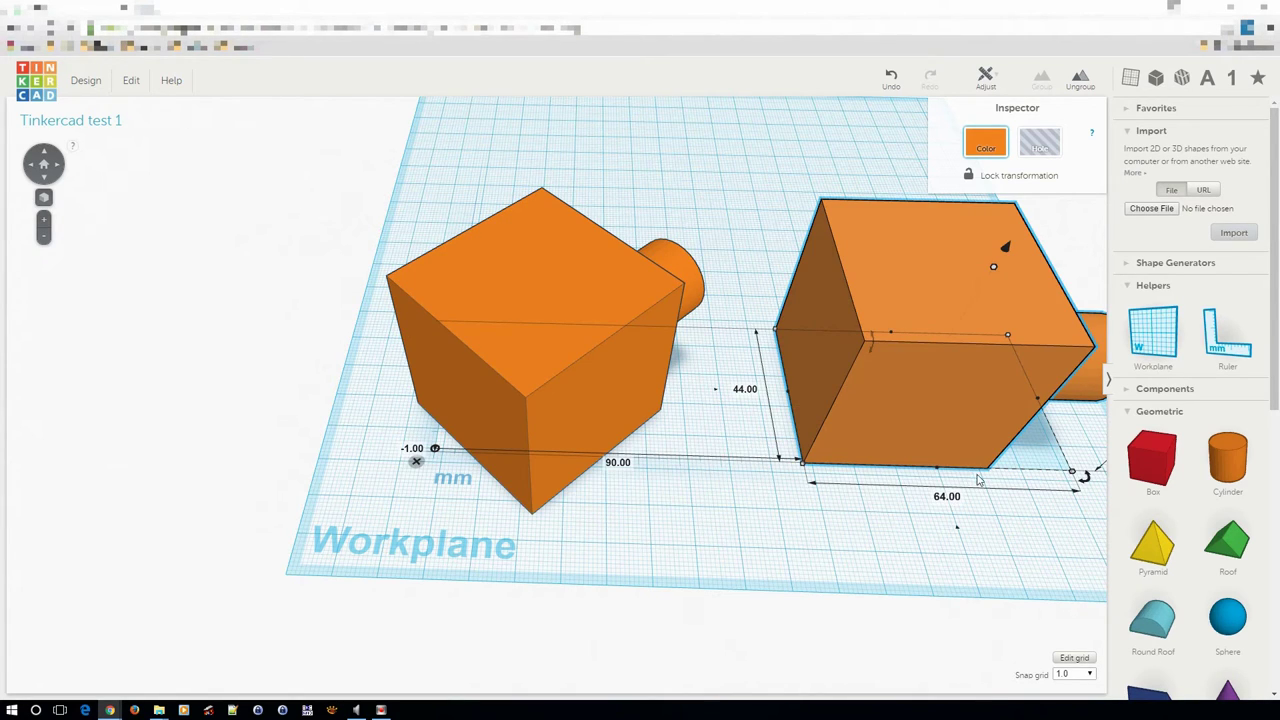
pyautogui.click(545, 276)
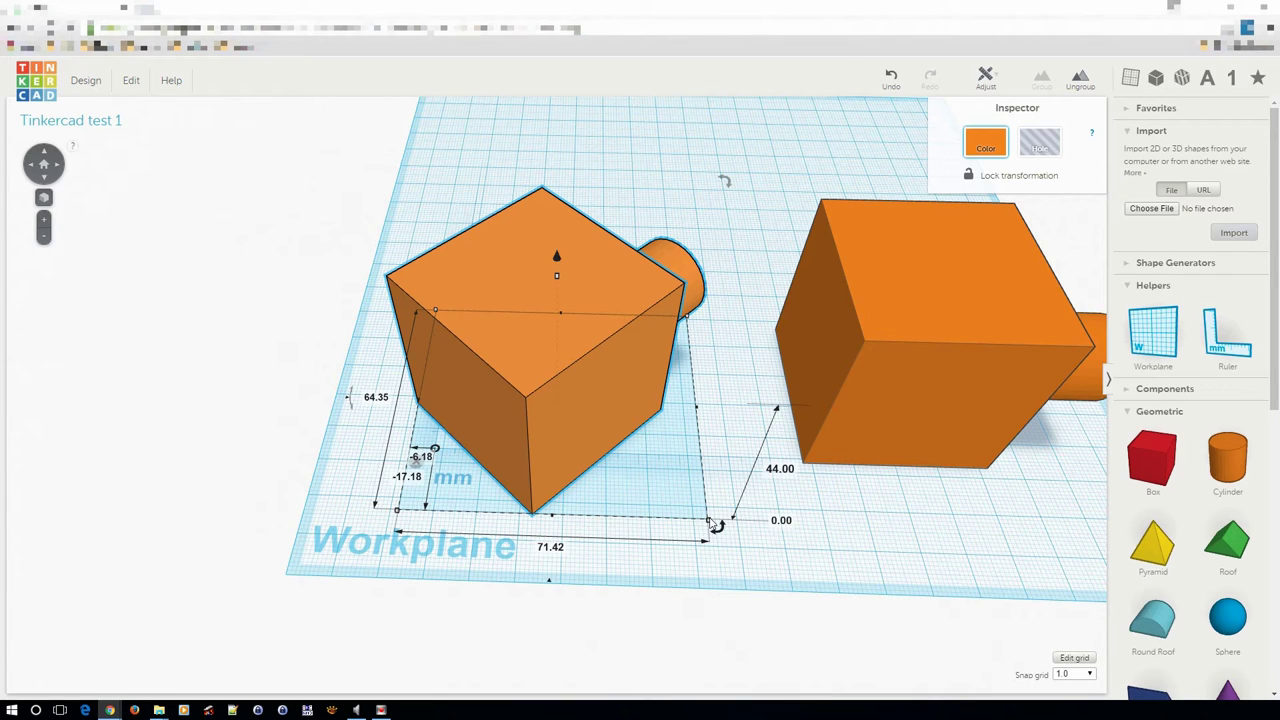
# Try placing a workplane on the rotated box's side face, and undo the rotation
pyautogui.click(593, 410)
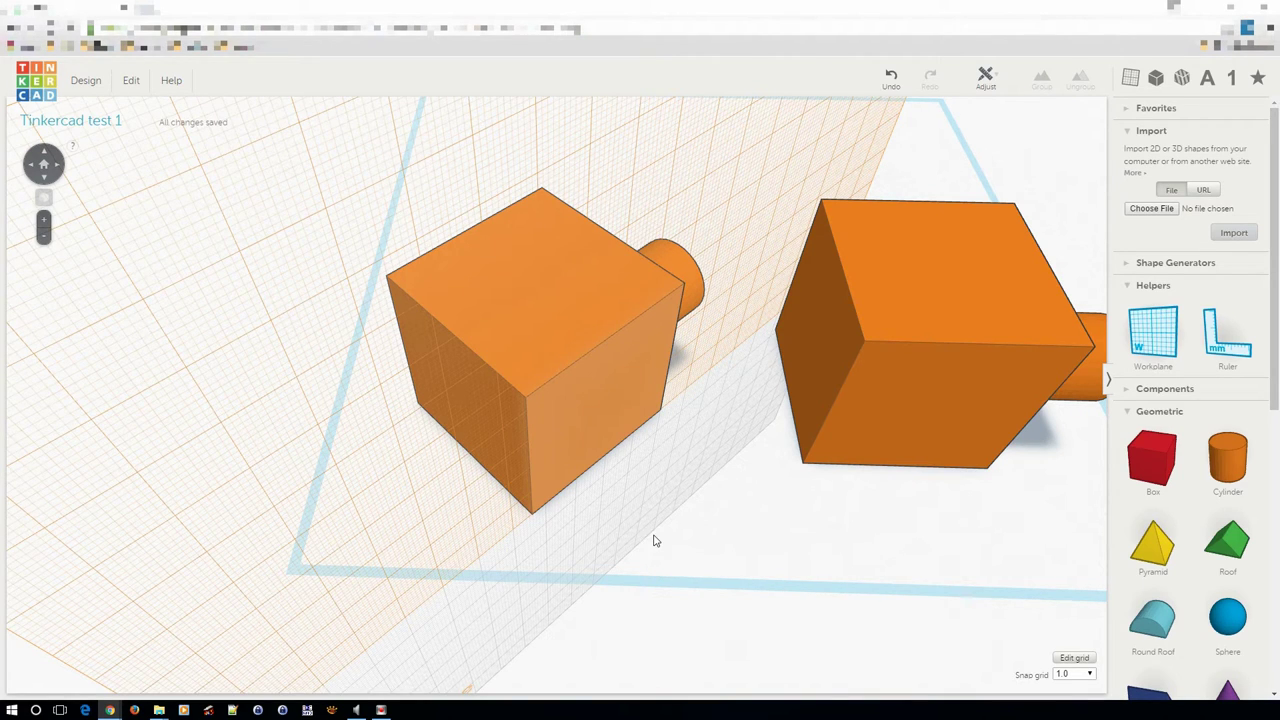
pyautogui.click(608, 508)
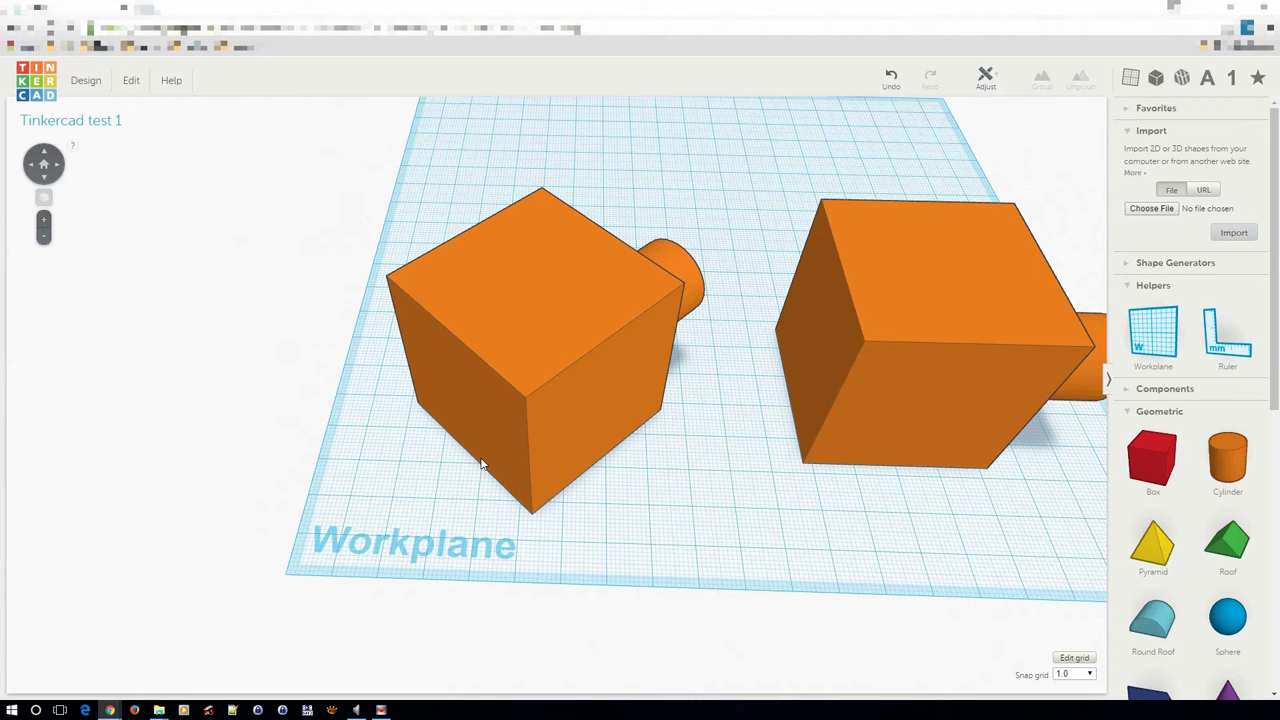
pyautogui.click(481, 463)
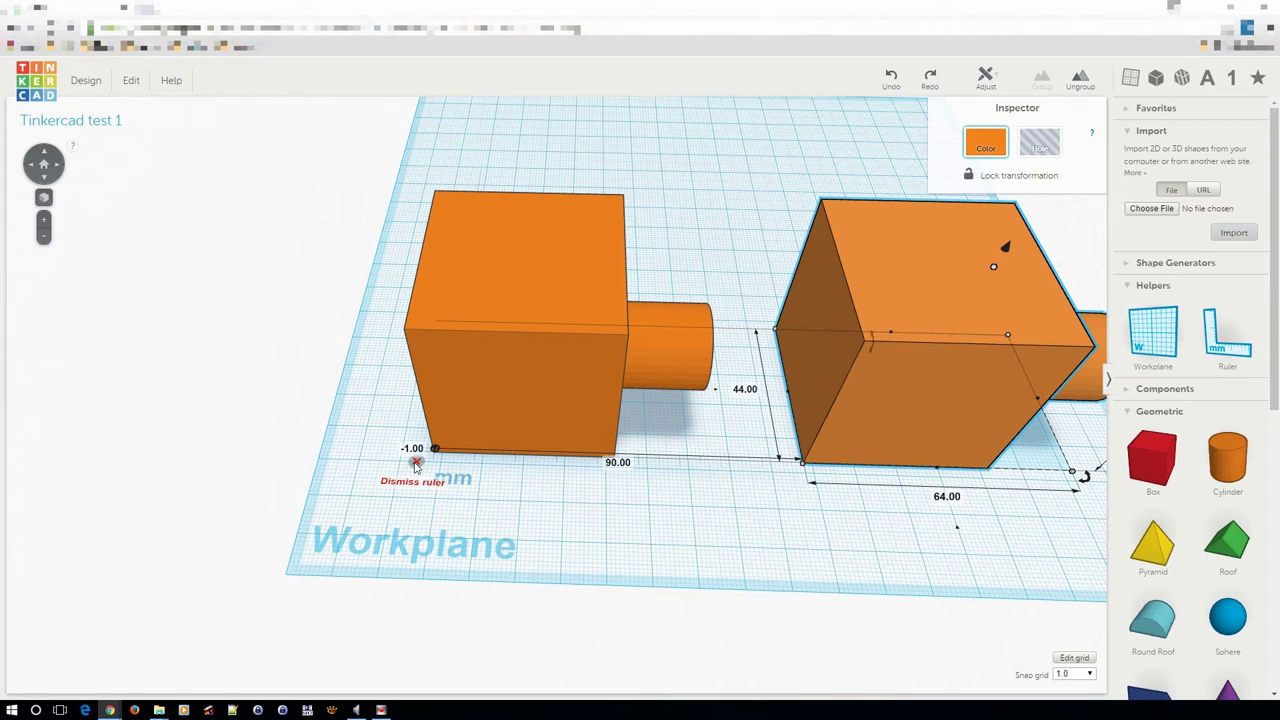
# Dismiss the ruler from the workplane
pyautogui.click(416, 463)
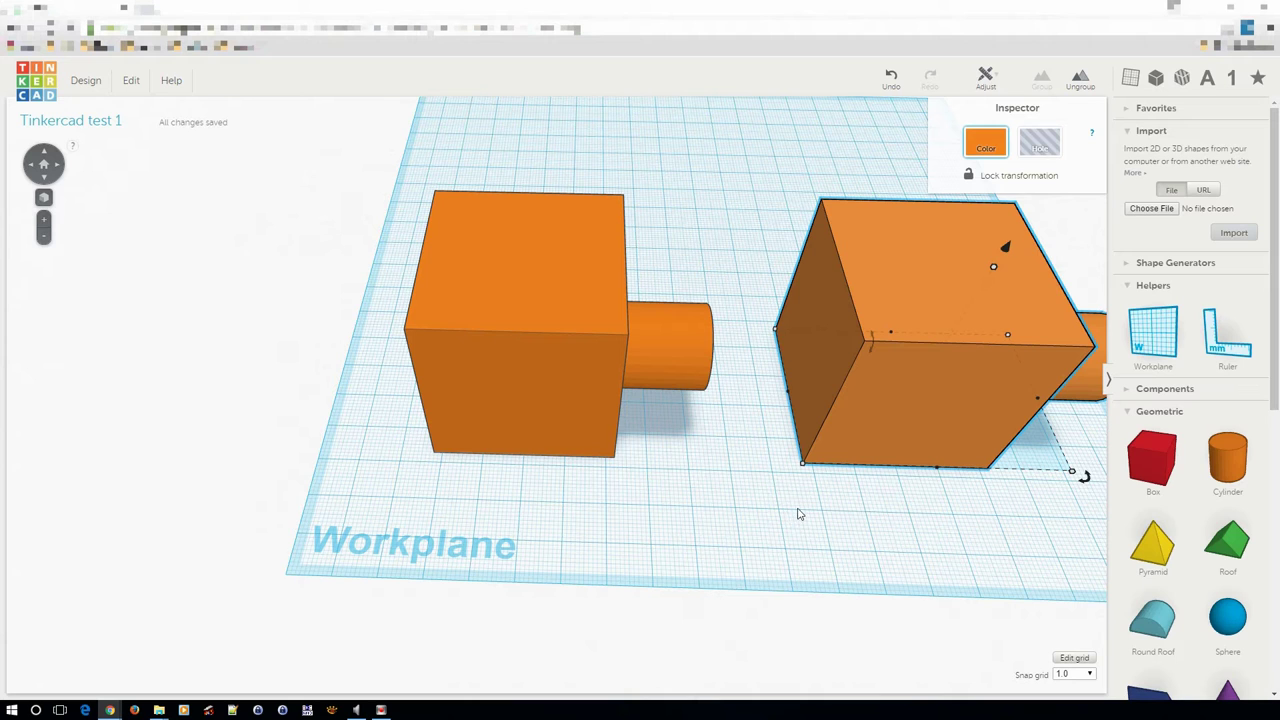
pyautogui.moveTo(797, 514); pyautogui.dragTo(825, 521, button='right')
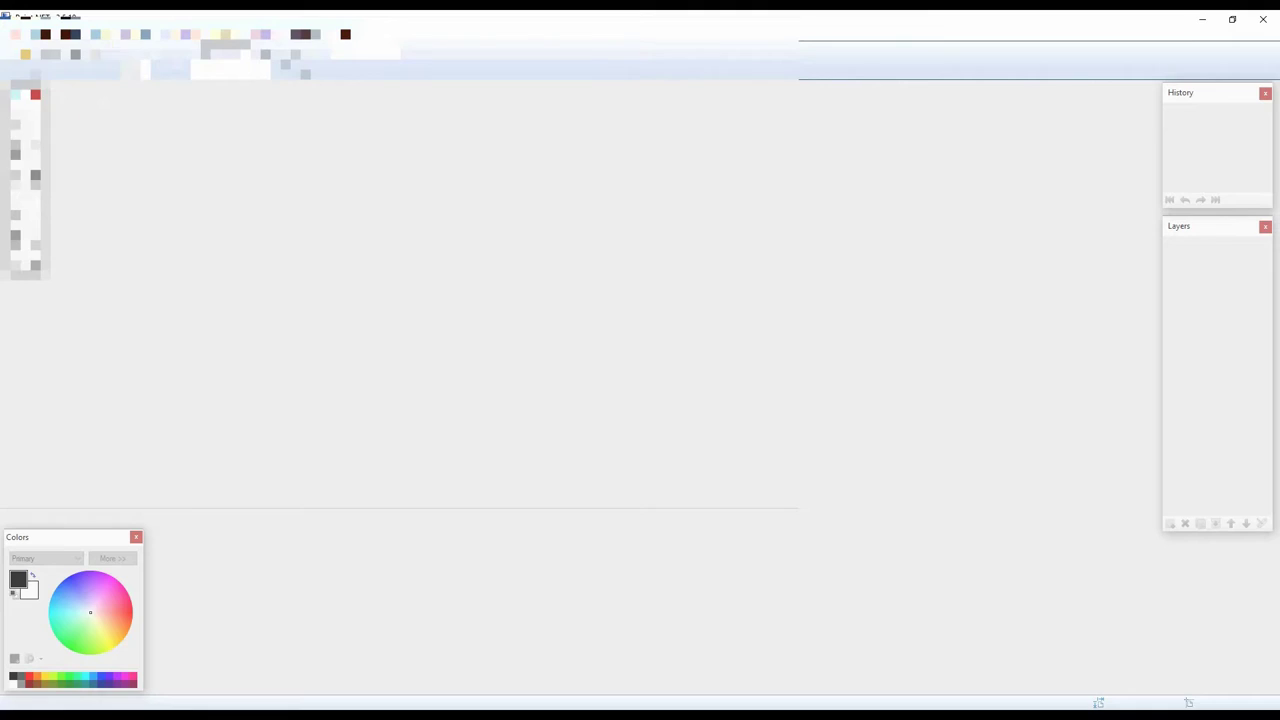
# Open the image music clip.jpg from its folder
pyautogui.hotkey('ctrl', 'o')
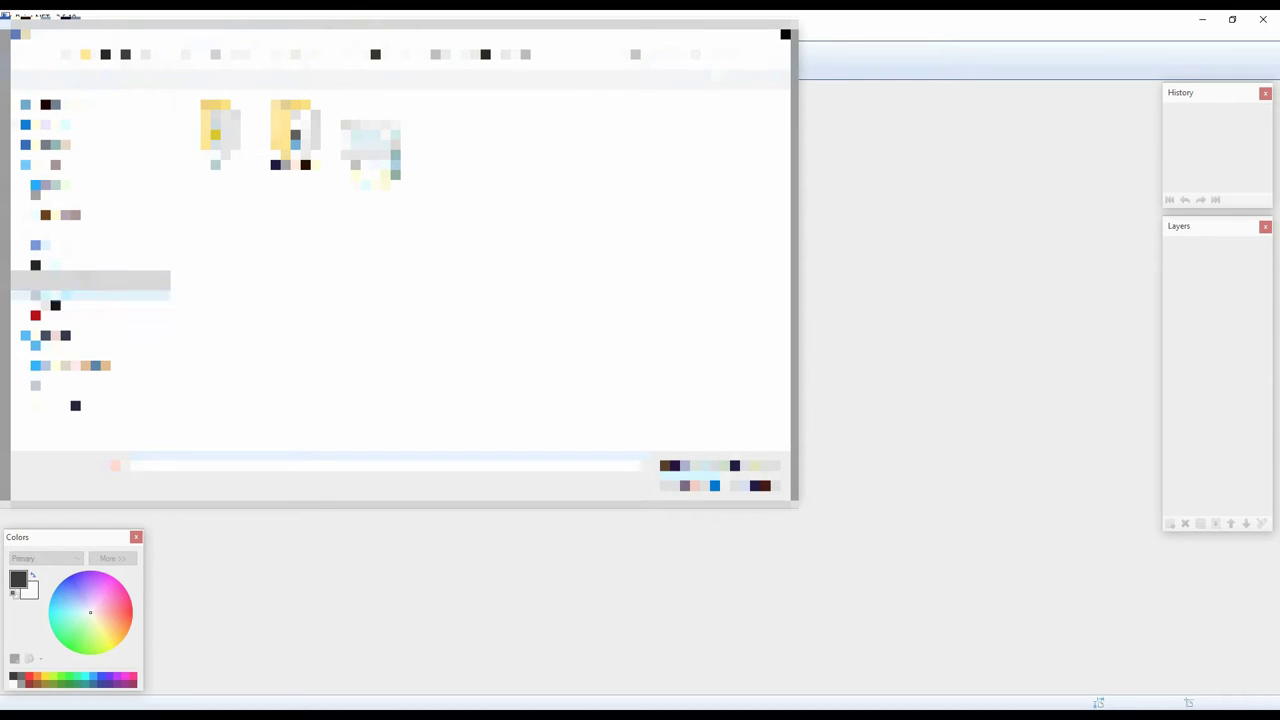
pyautogui.click(90, 250)
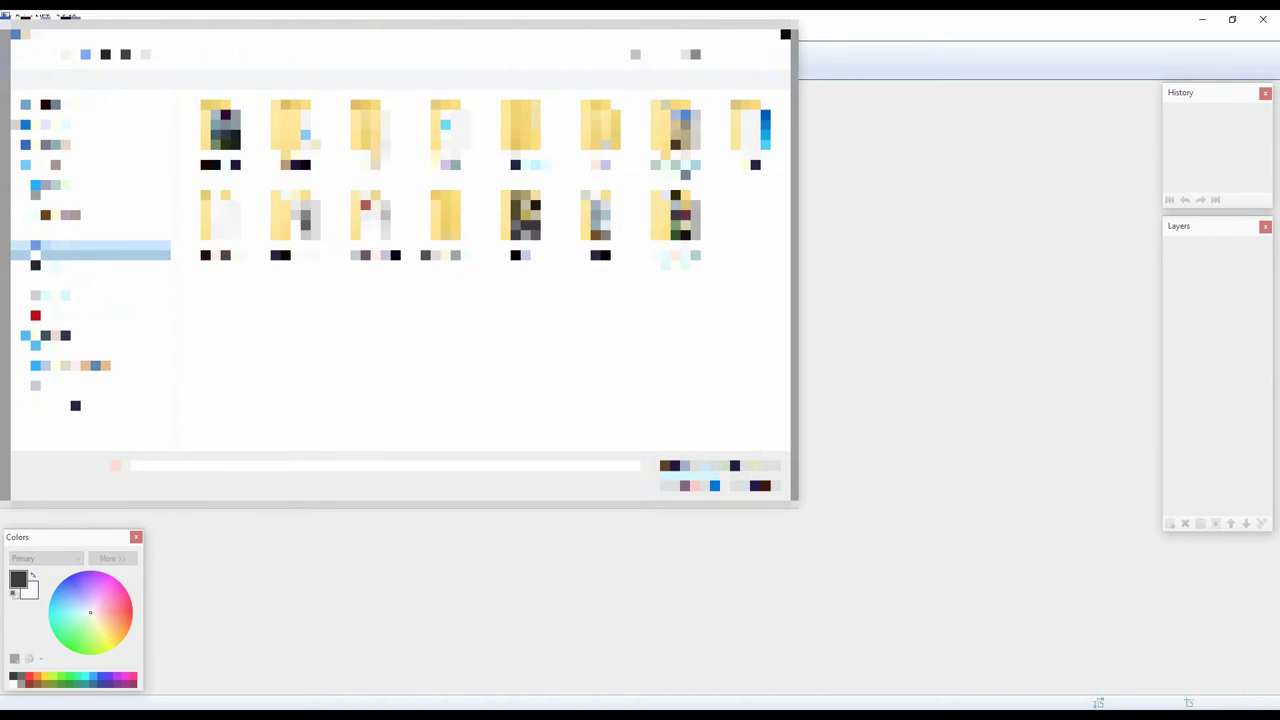
pyautogui.doubleClick(218, 218)
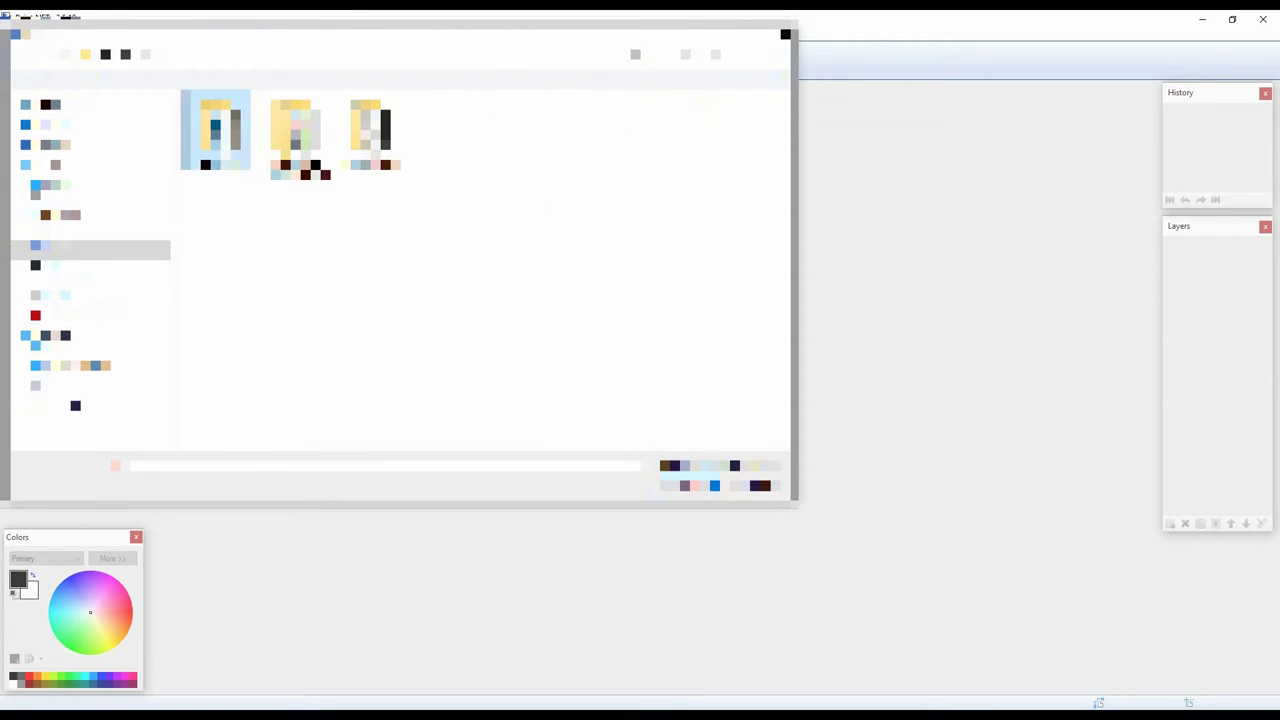
pyautogui.doubleClick(218, 135)
pyautogui.doubleClick(220, 130)
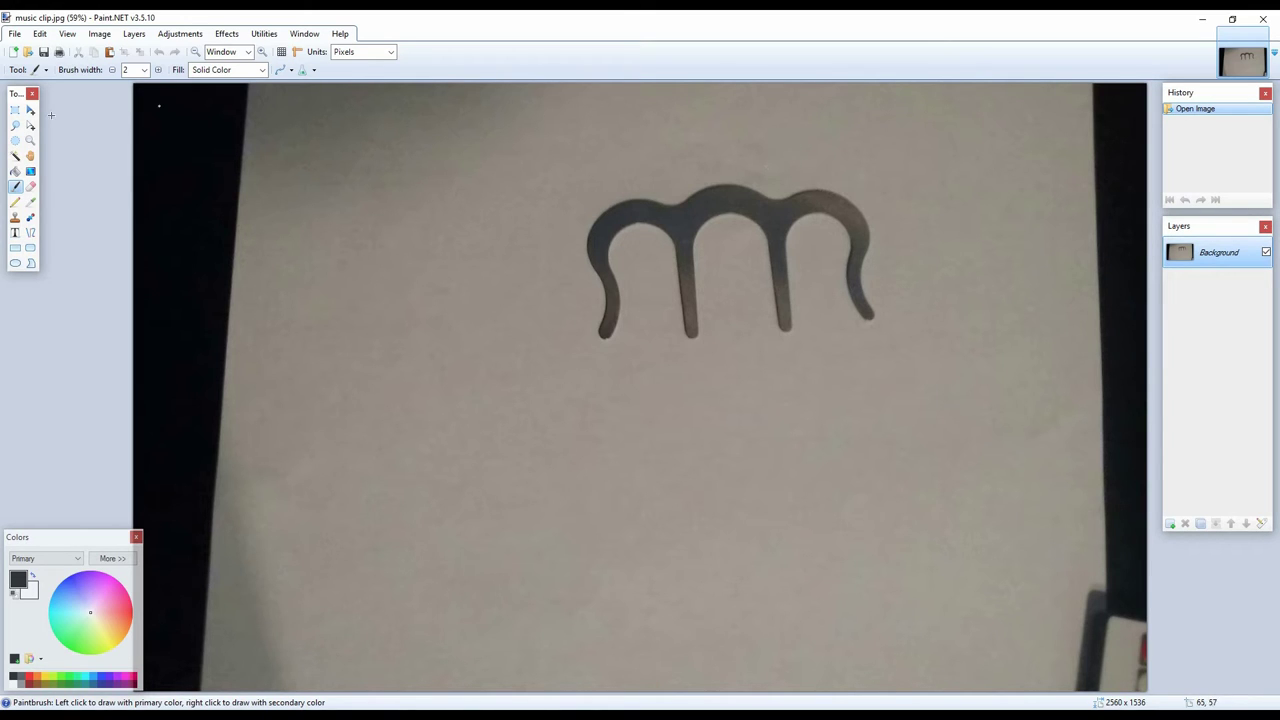
# Select the paper background around the clip with the Magic Wand at 30% tolerance
pyautogui.click(15, 157)
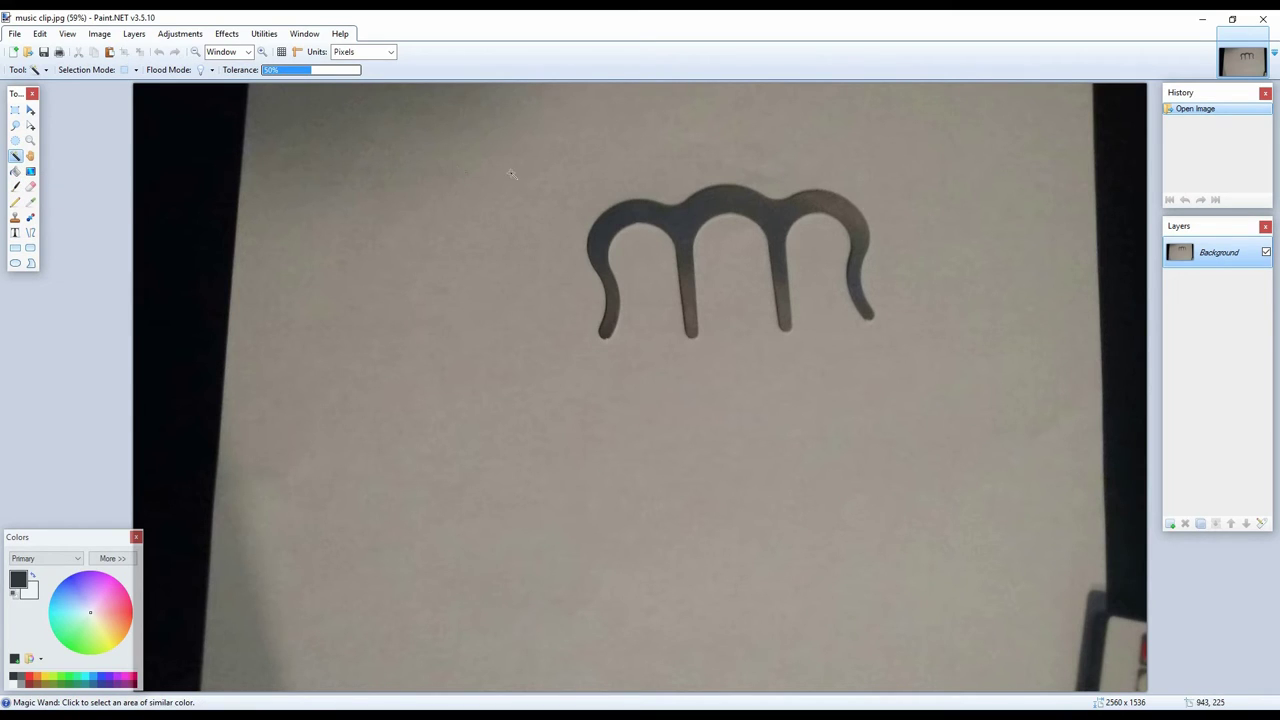
pyautogui.click(553, 173)
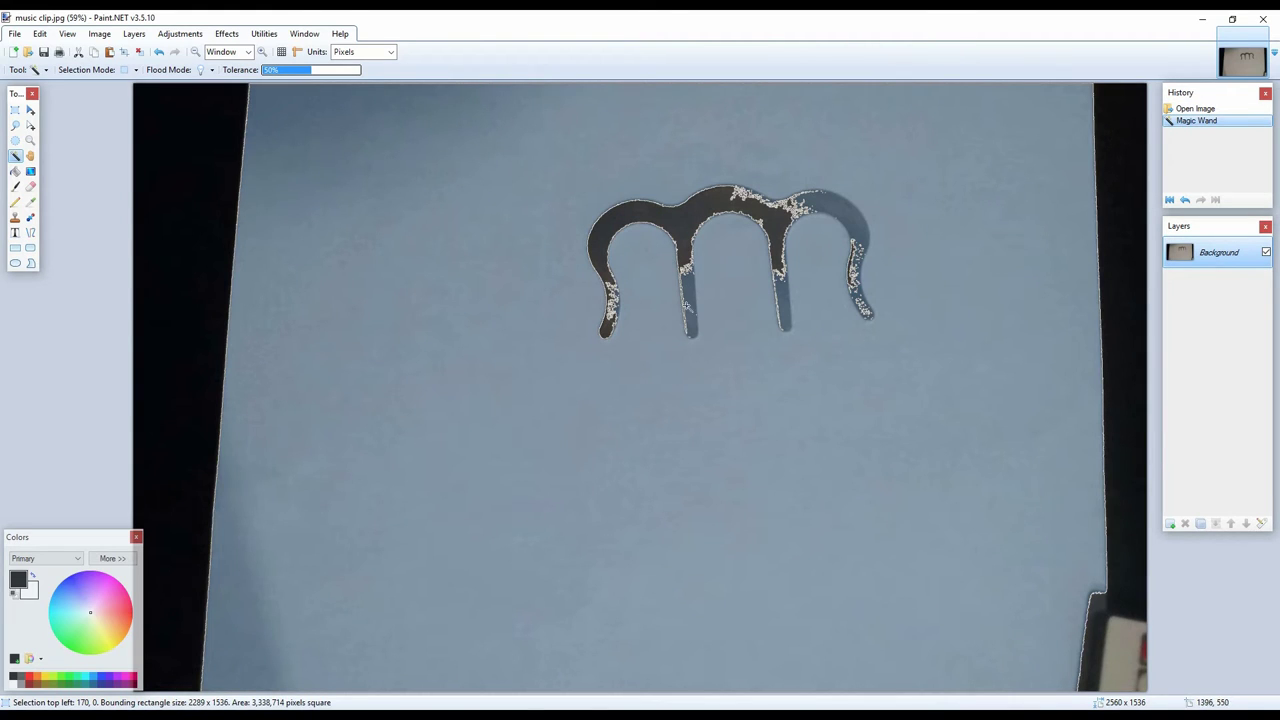
pyautogui.click(292, 71)
pyautogui.click(455, 201)
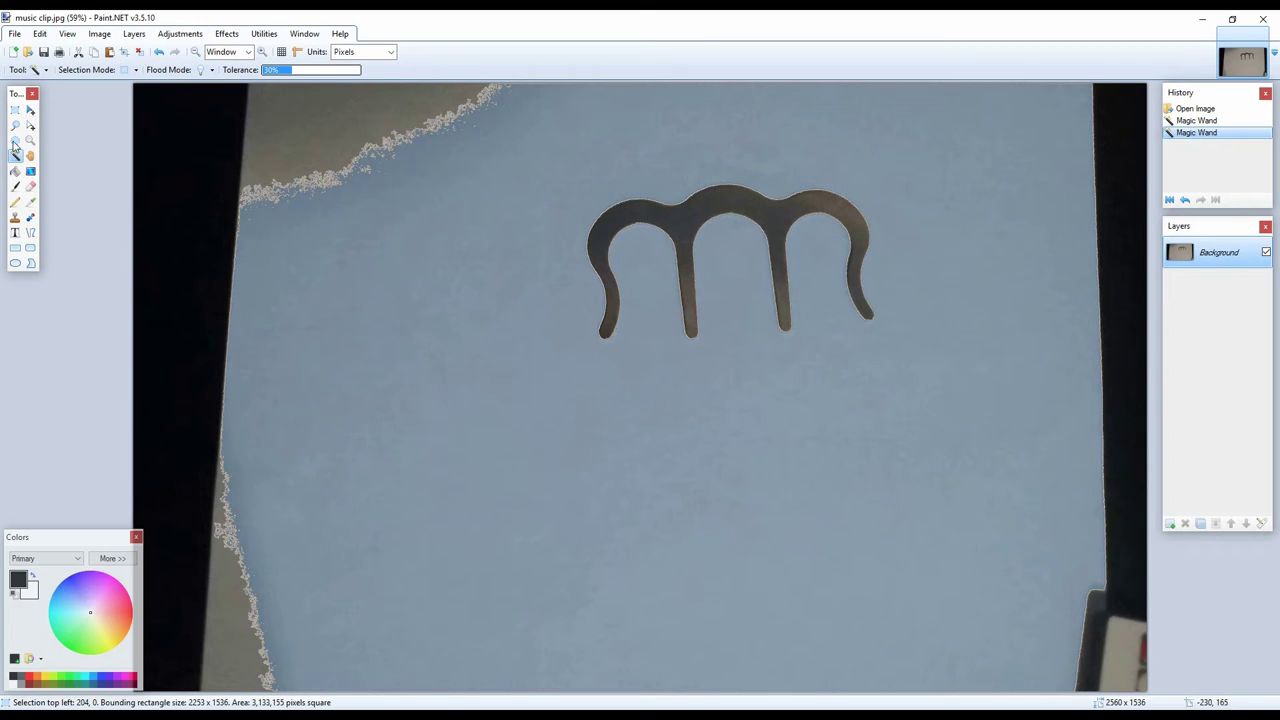
# Switch the selection mode to Add (union) and add the image's upper-left corner area to the selection with Rectangle Select
pyautogui.click(136, 70)
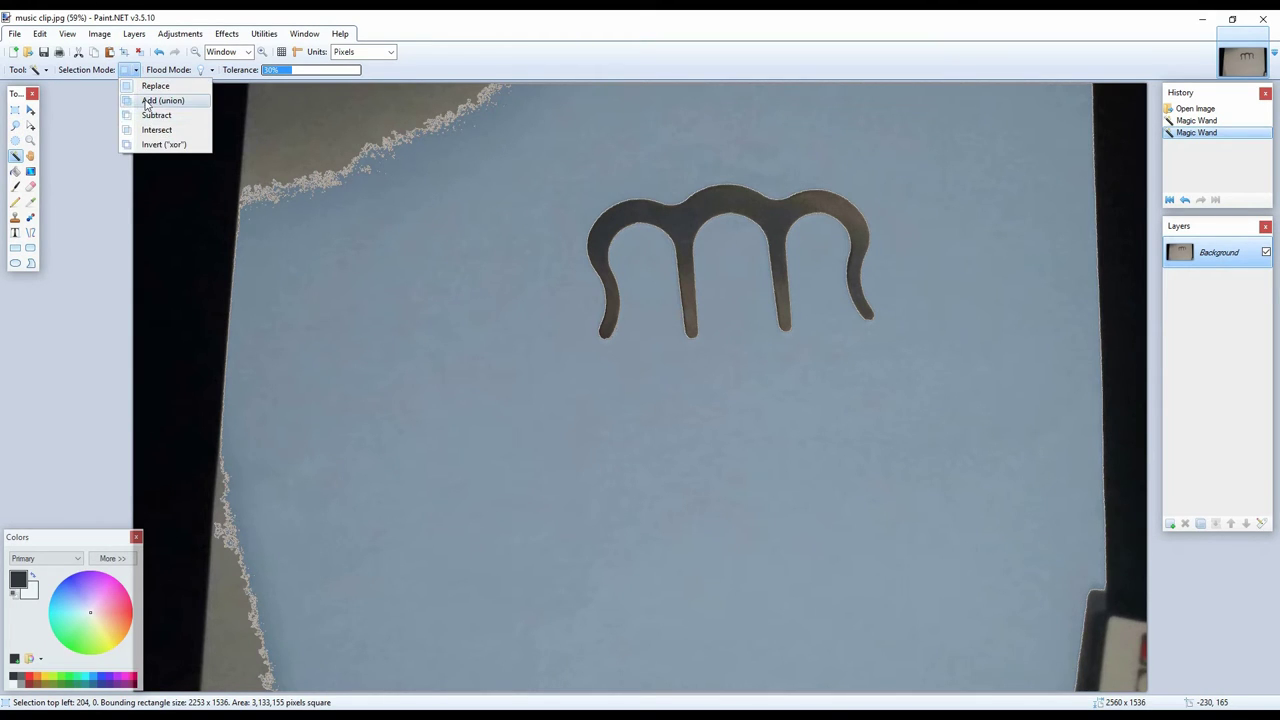
pyautogui.click(146, 102)
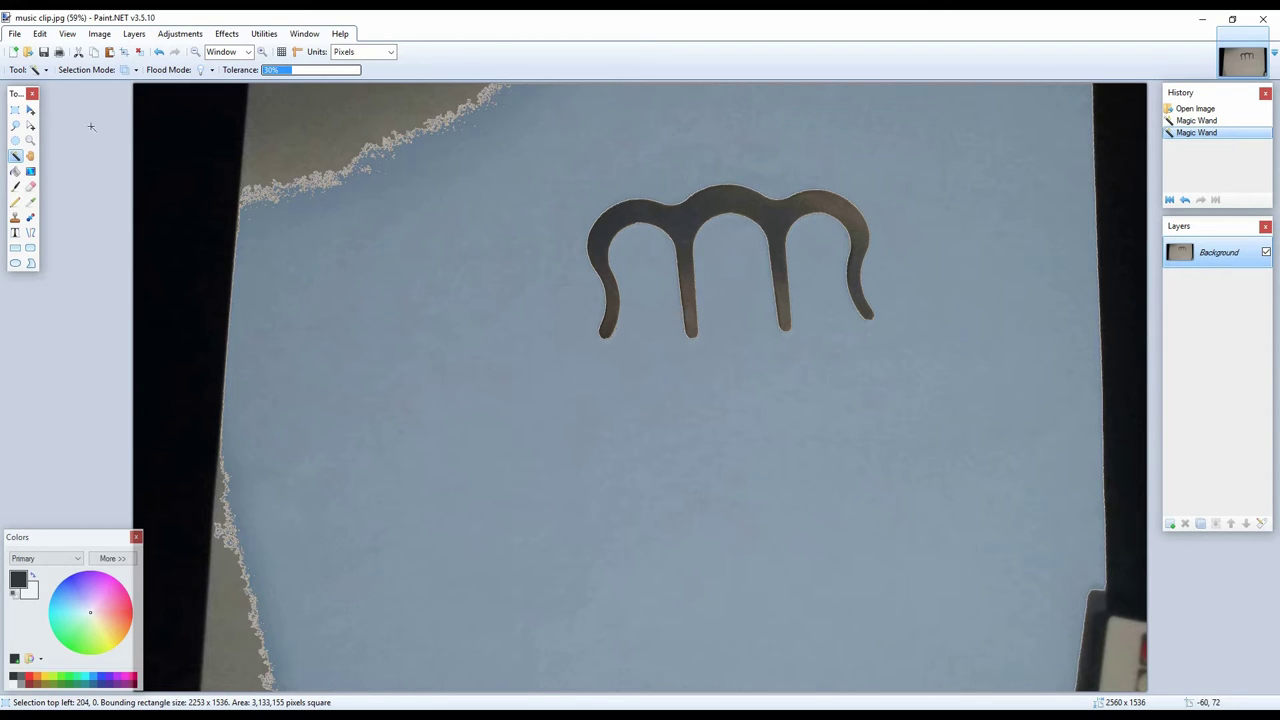
pyautogui.click(16, 112)
pyautogui.moveTo(515, 267); pyautogui.dragTo(16, 76)
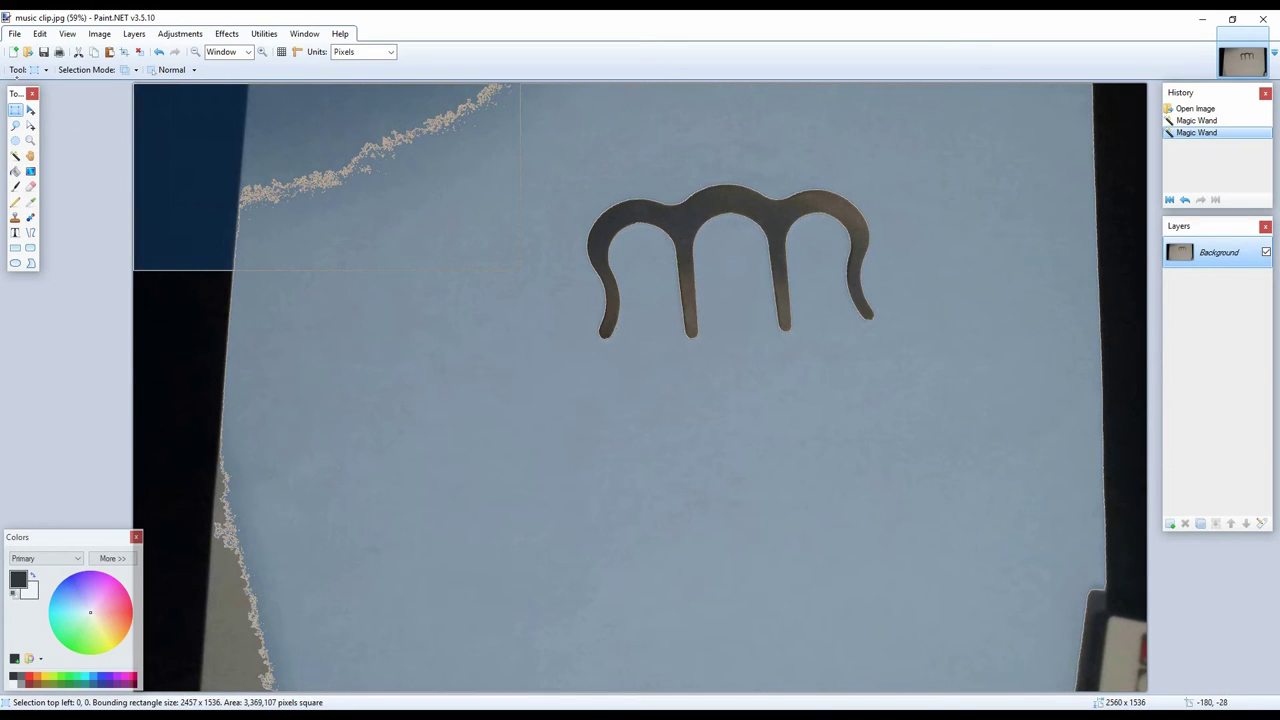
pyautogui.moveTo(530, 100); pyautogui.dragTo(533, 97)
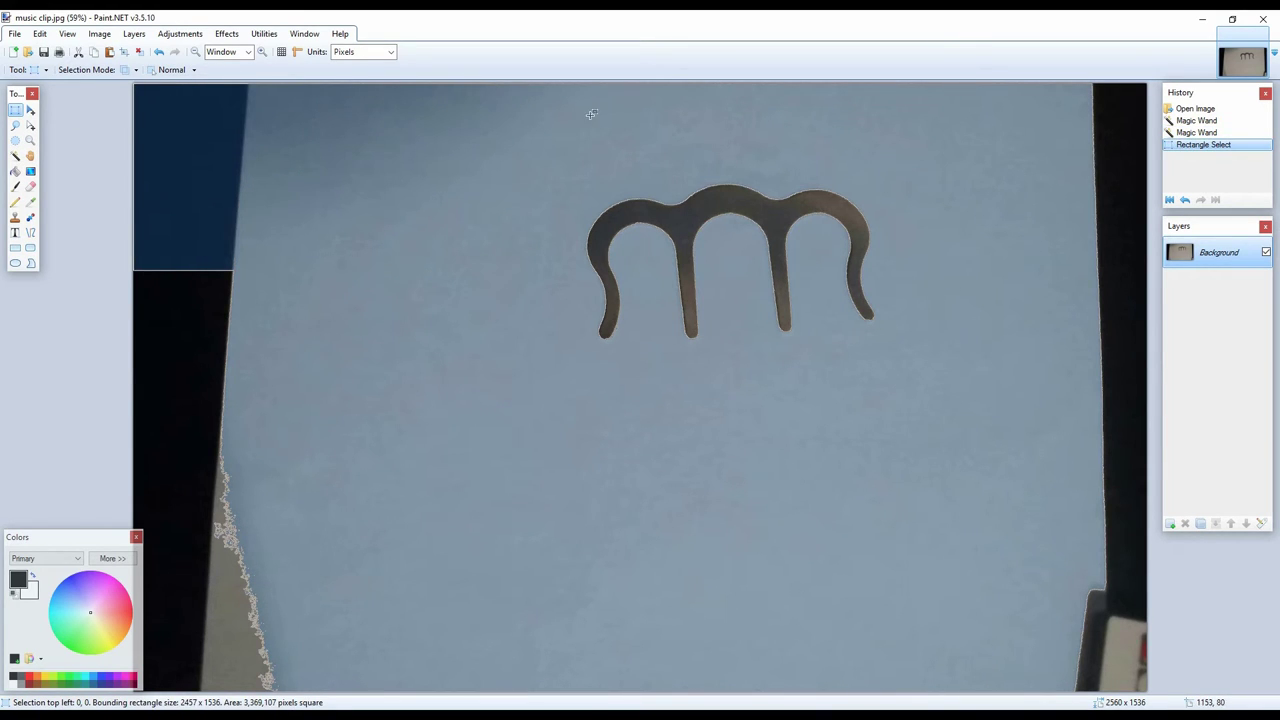
pyautogui.click(406, 158)
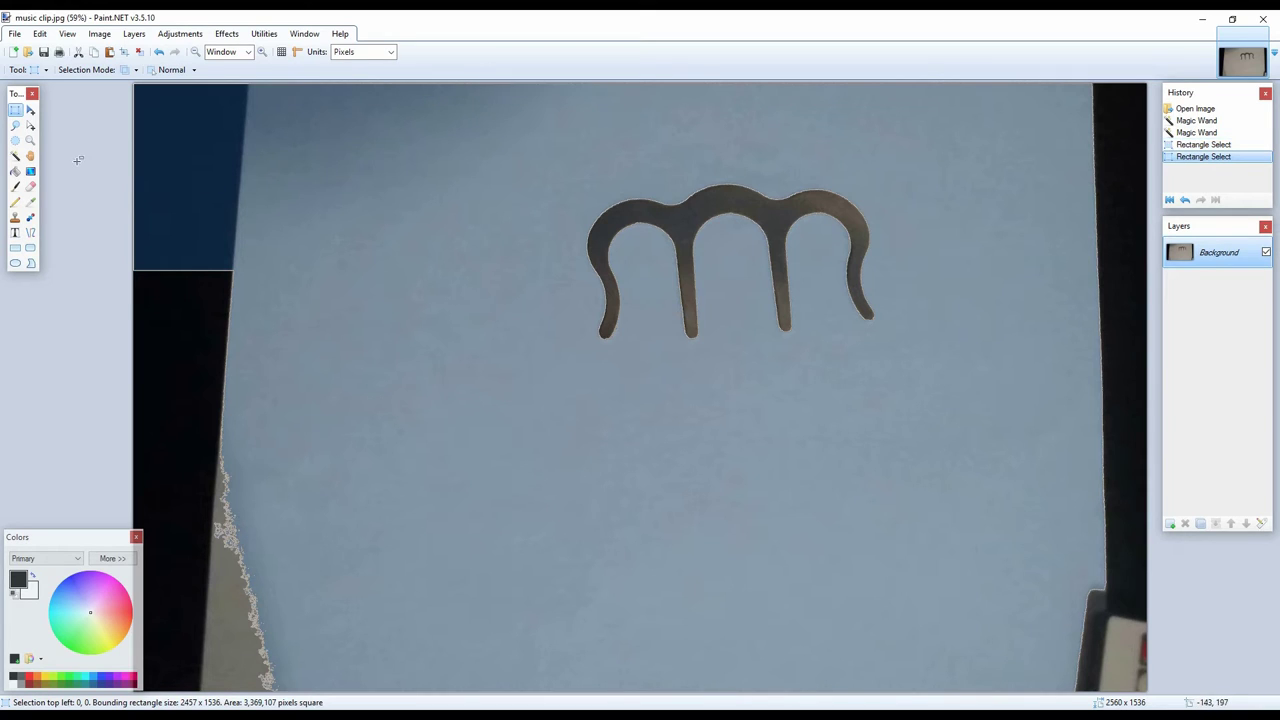
# Add the remaining left and right edges of the photo to the selection, and erase everything selected around the clip
pyautogui.moveTo(135, 236); pyautogui.dragTo(327, 700)
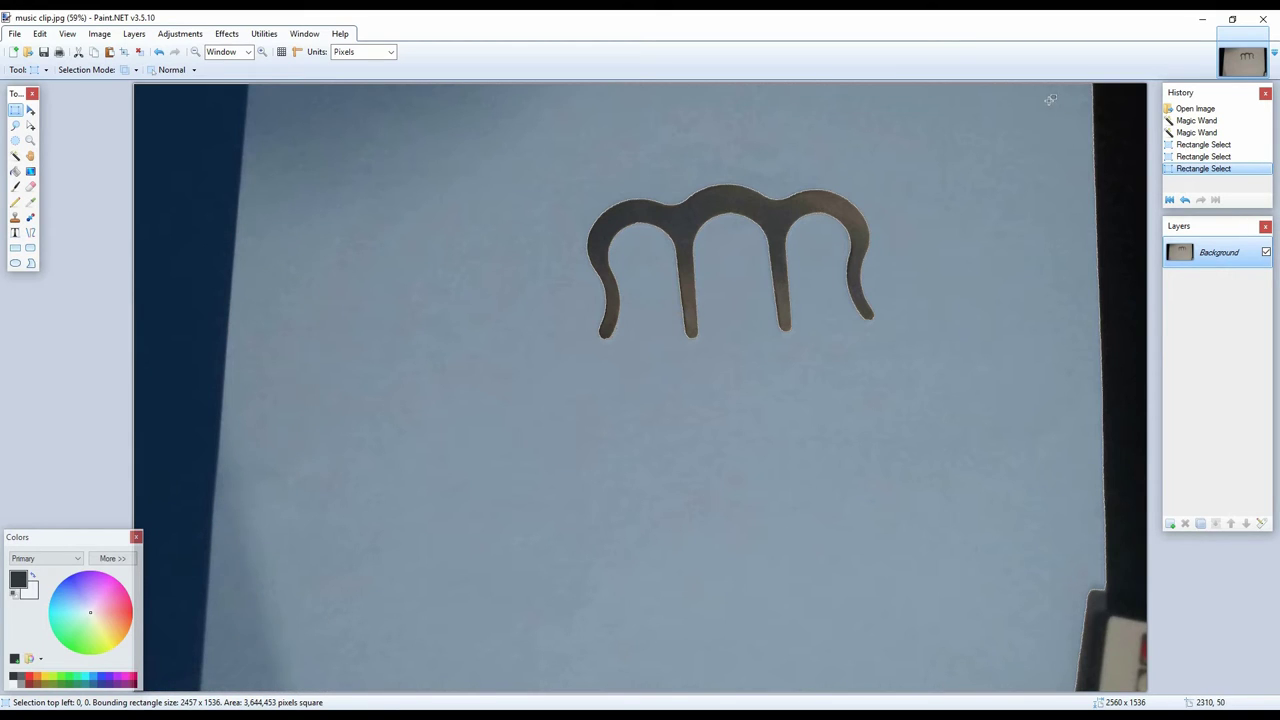
pyautogui.moveTo(1050, 99); pyautogui.dragTo(1192, 715)
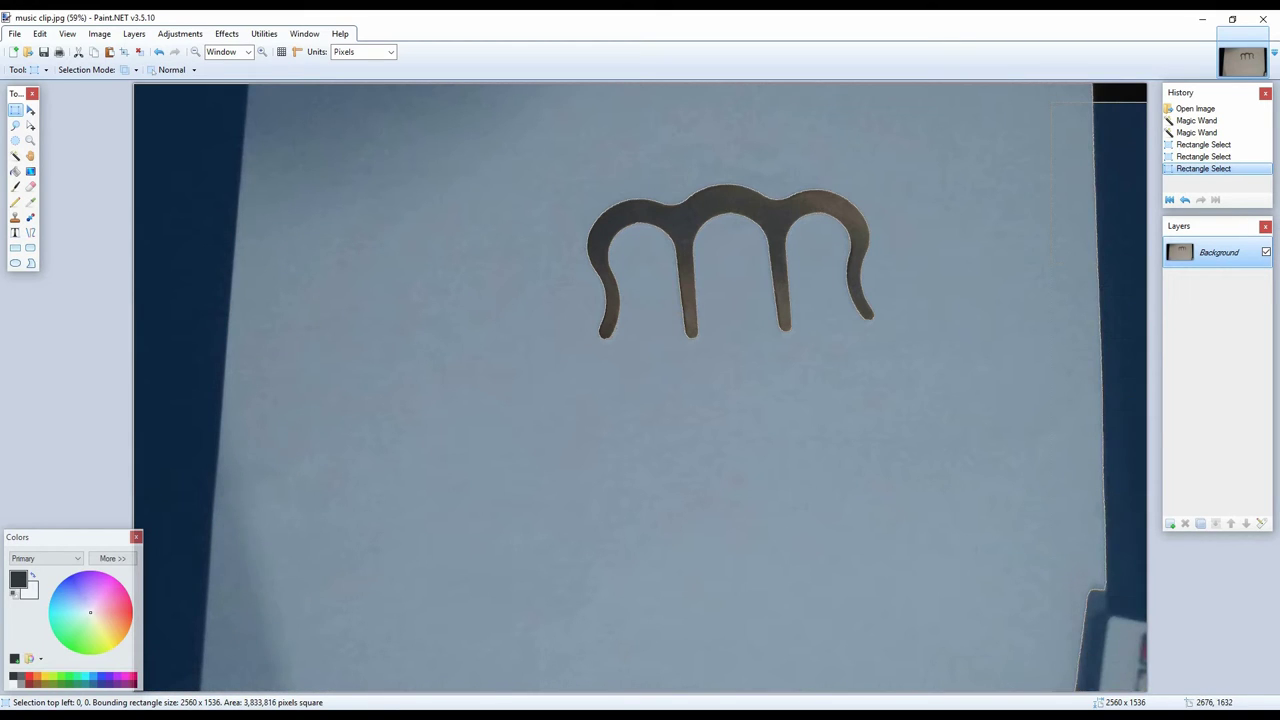
pyautogui.moveTo(1216, 631); pyautogui.dragTo(1216, 631)
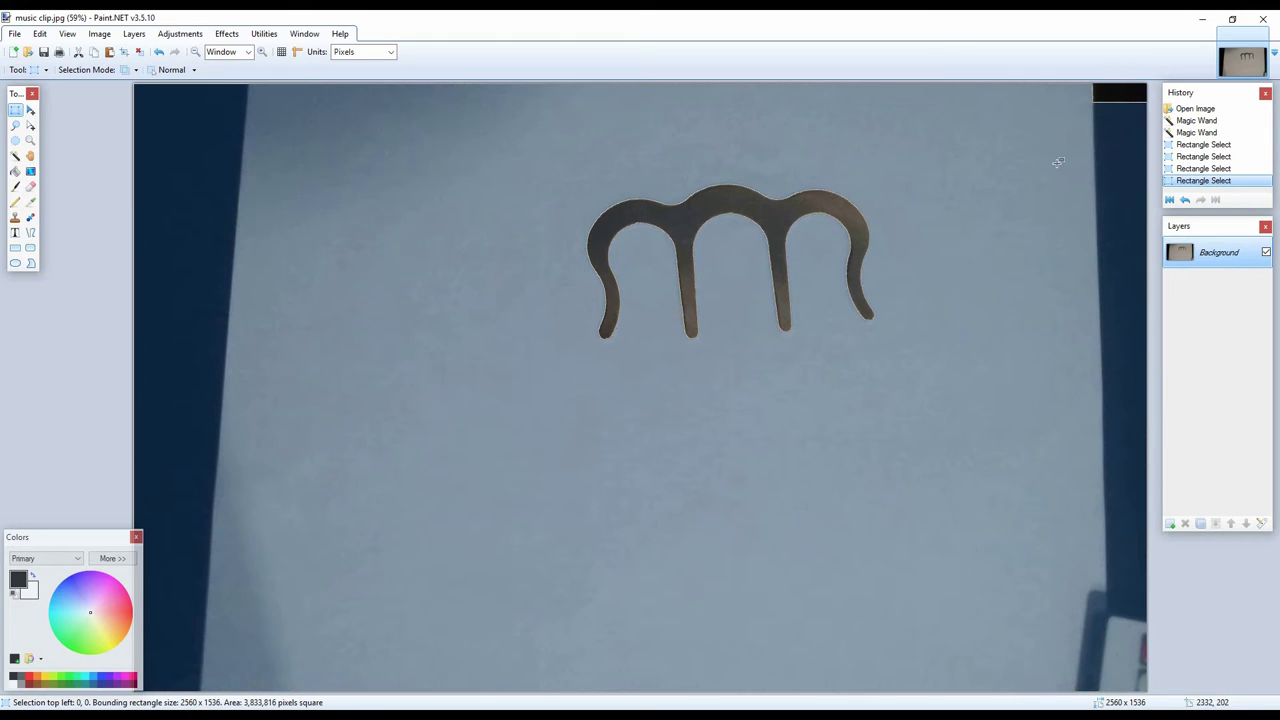
pyautogui.moveTo(1116, 73); pyautogui.dragTo(1150, 100)
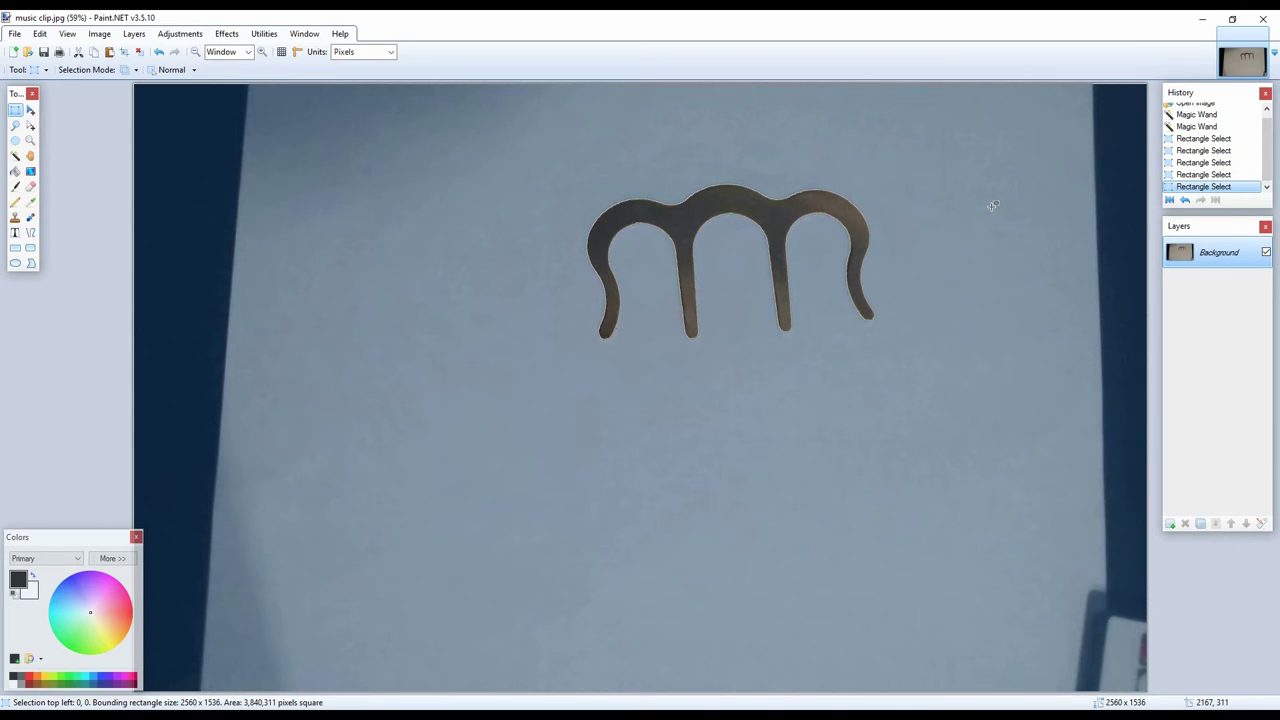
pyautogui.hotkey('ctrl', 'shift', 'l')
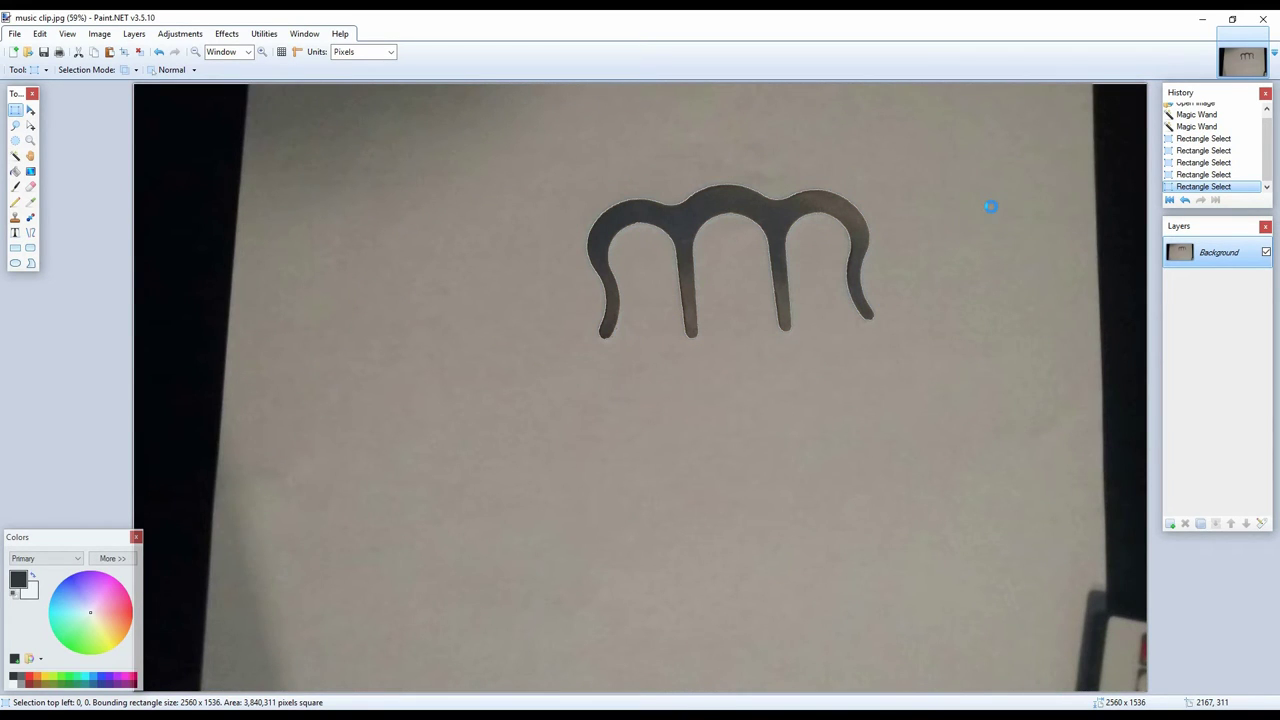
pyautogui.press('Delete')
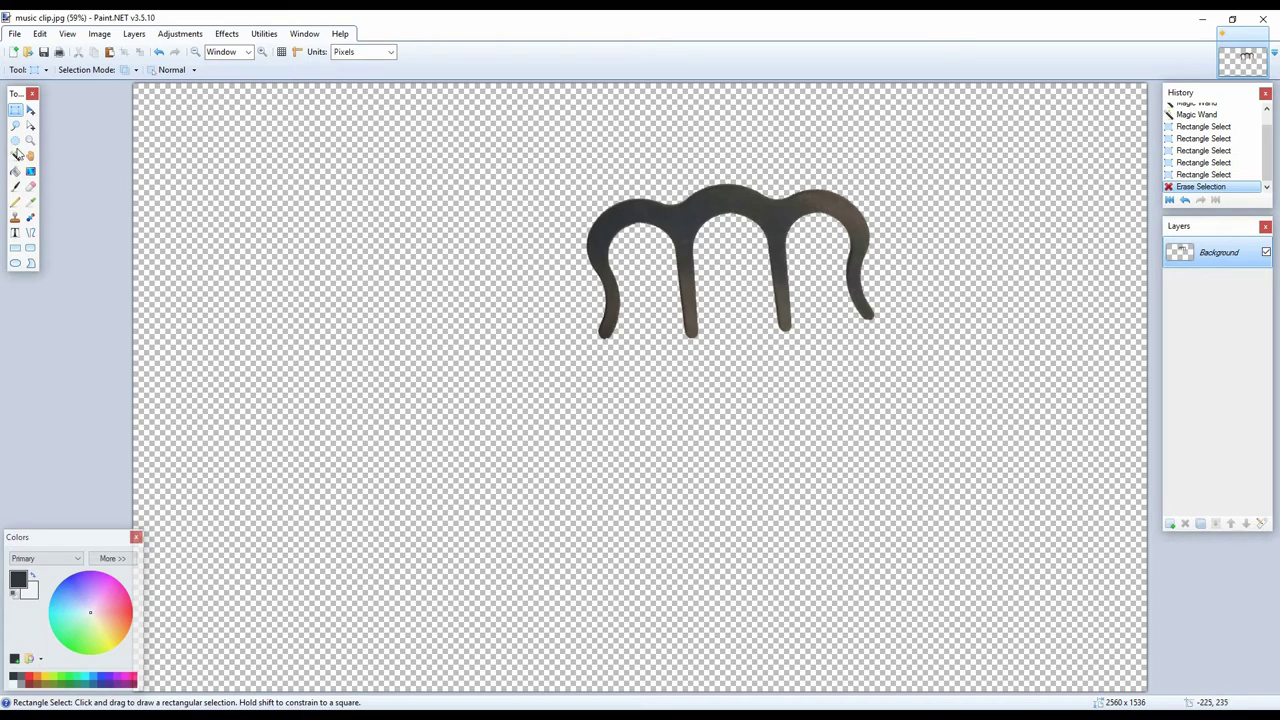
# Try to select the clip by drawing a large rectangle across the canvas in Invert ("xor") selection mode
pyautogui.click(131, 70)
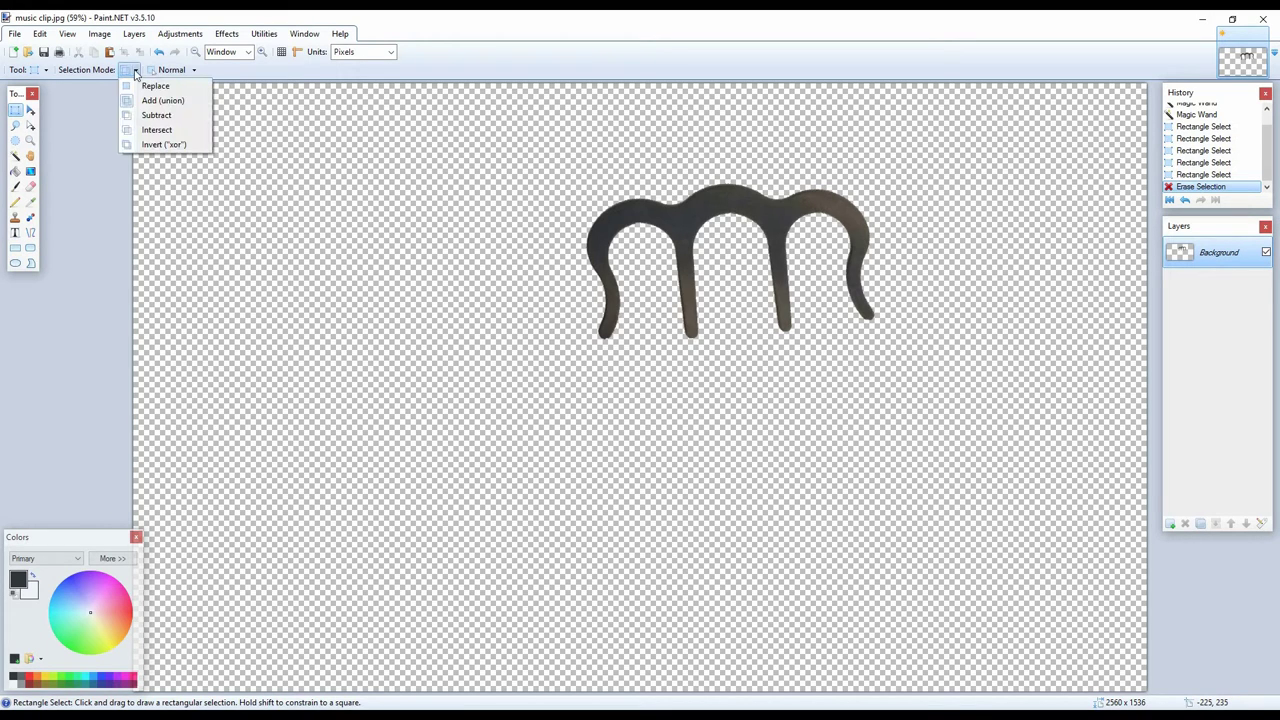
pyautogui.click(147, 146)
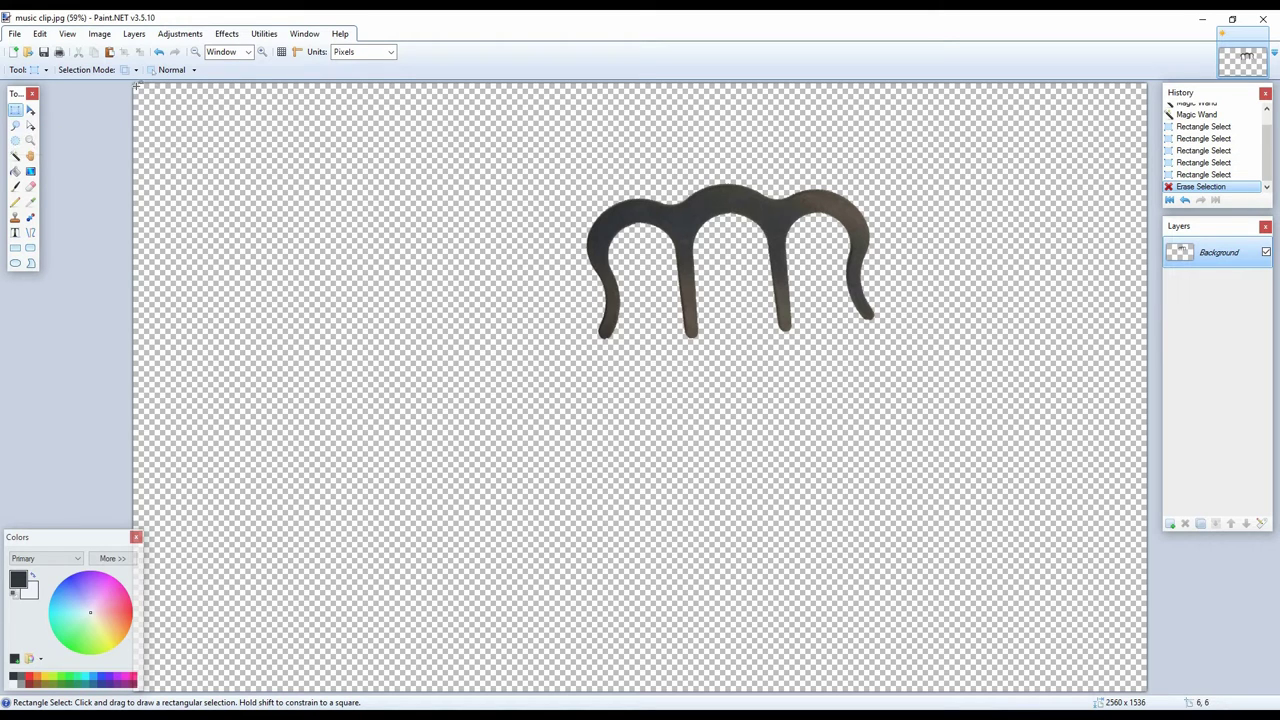
pyautogui.moveTo(143, 91)
pyautogui.mouseDown()
pyautogui.moveTo(770, 408)
pyautogui.moveTo(1018, 479)
pyautogui.moveTo(1188, 579)
pyautogui.mouseUp()
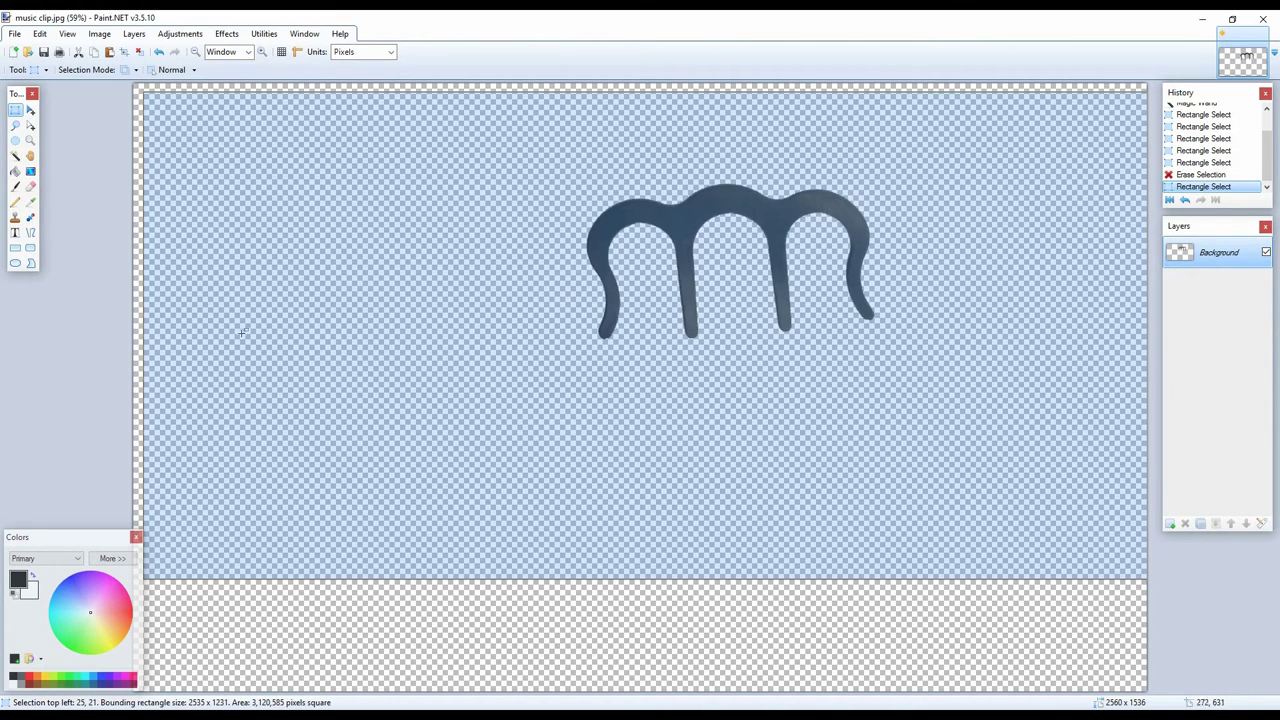
pyautogui.click(137, 70)
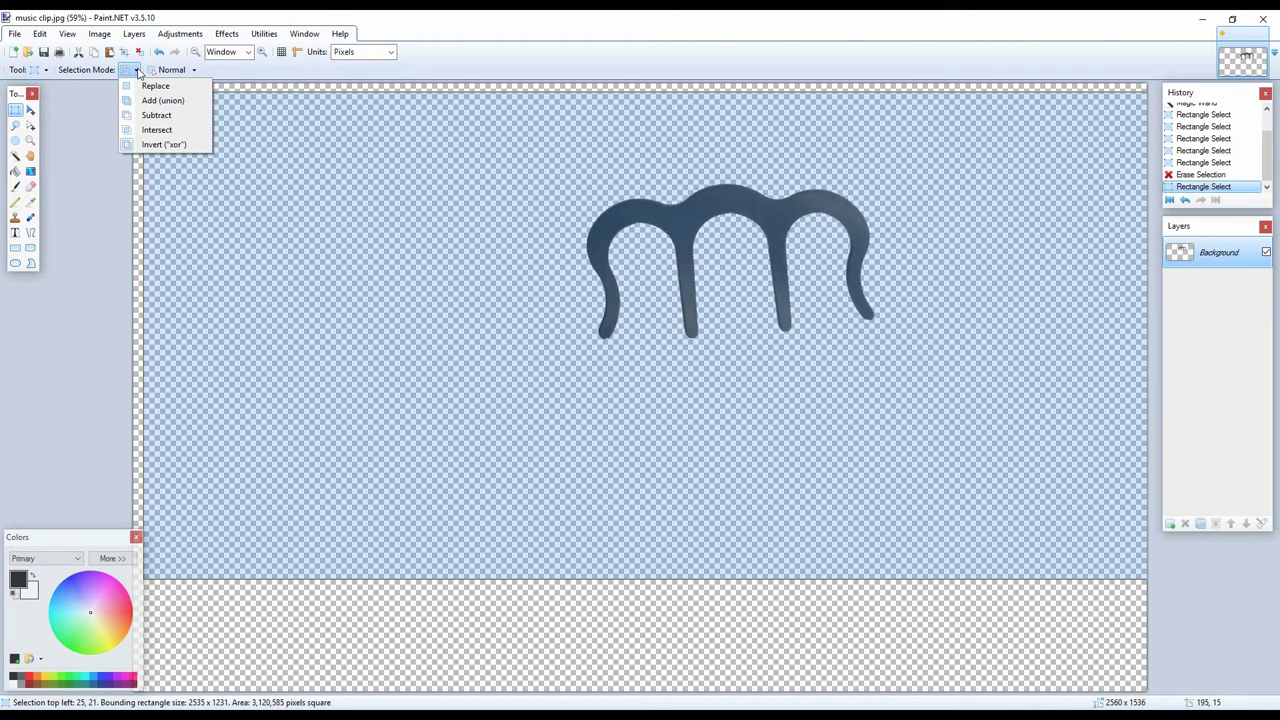
pyautogui.click(61, 126)
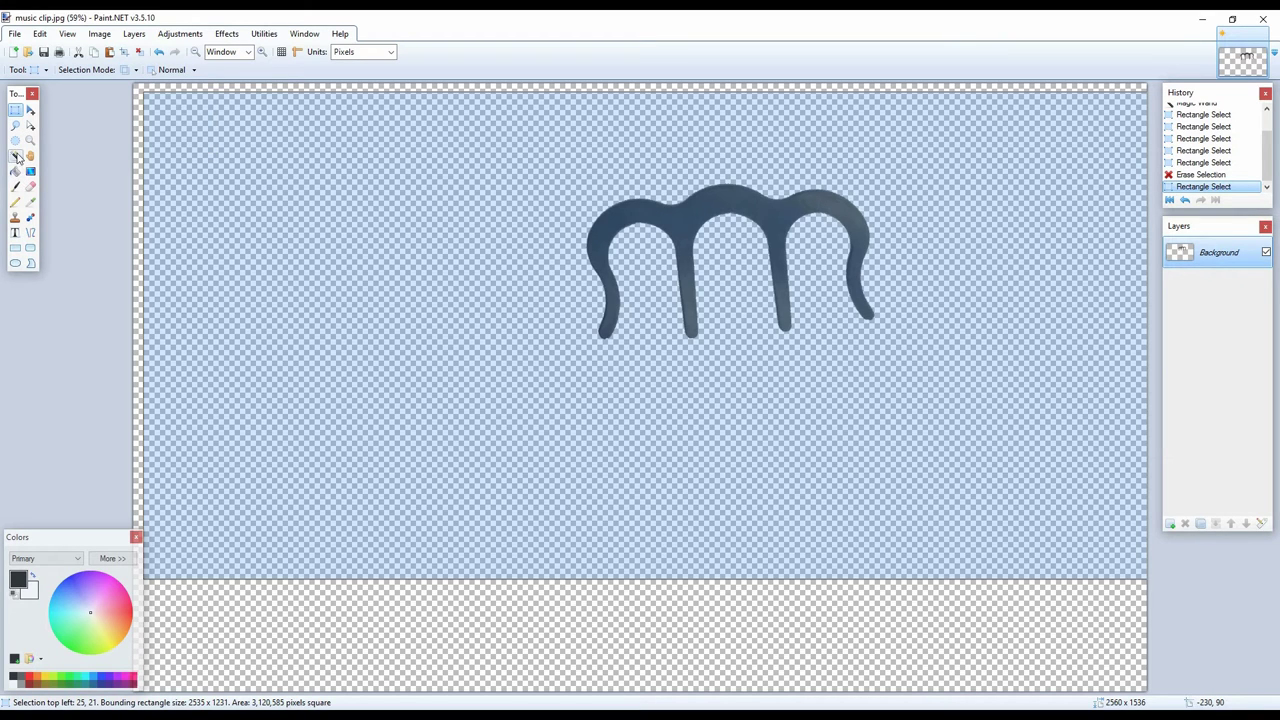
# Select the transparent background around the clip with the Magic Wand in Replace mode
pyautogui.click(16, 157)
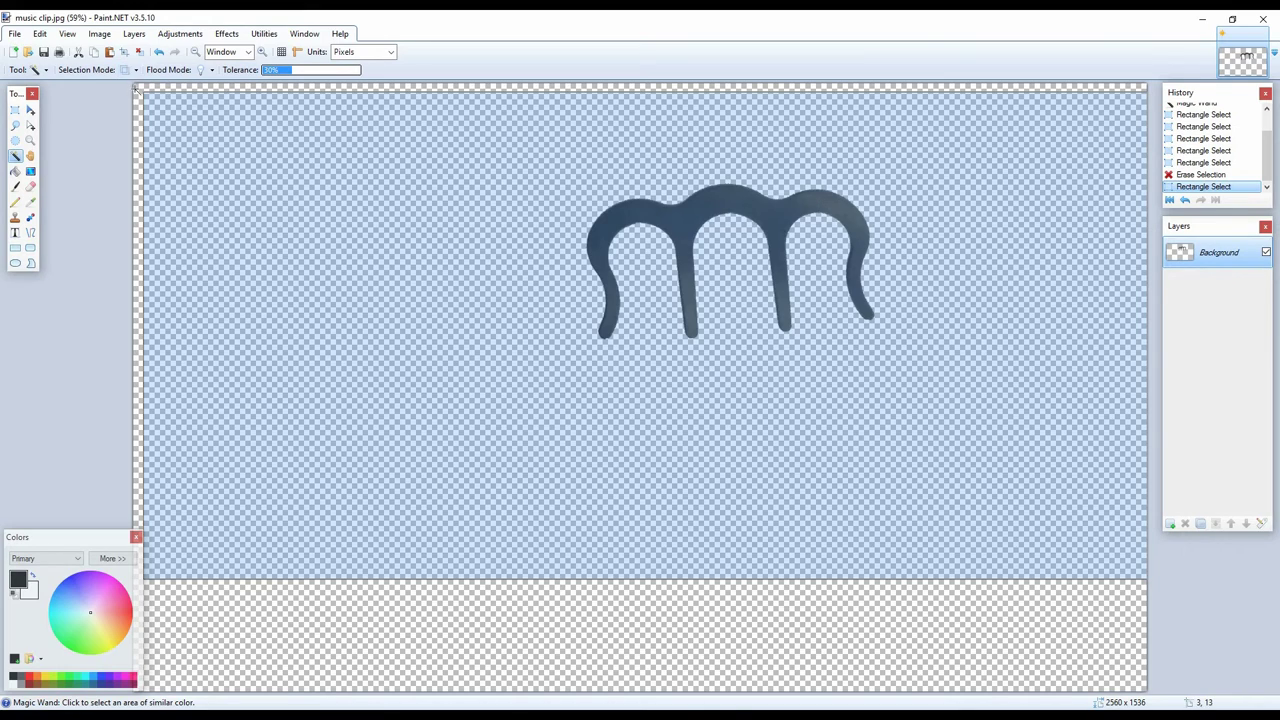
pyautogui.click(136, 73)
pyautogui.click(270, 192)
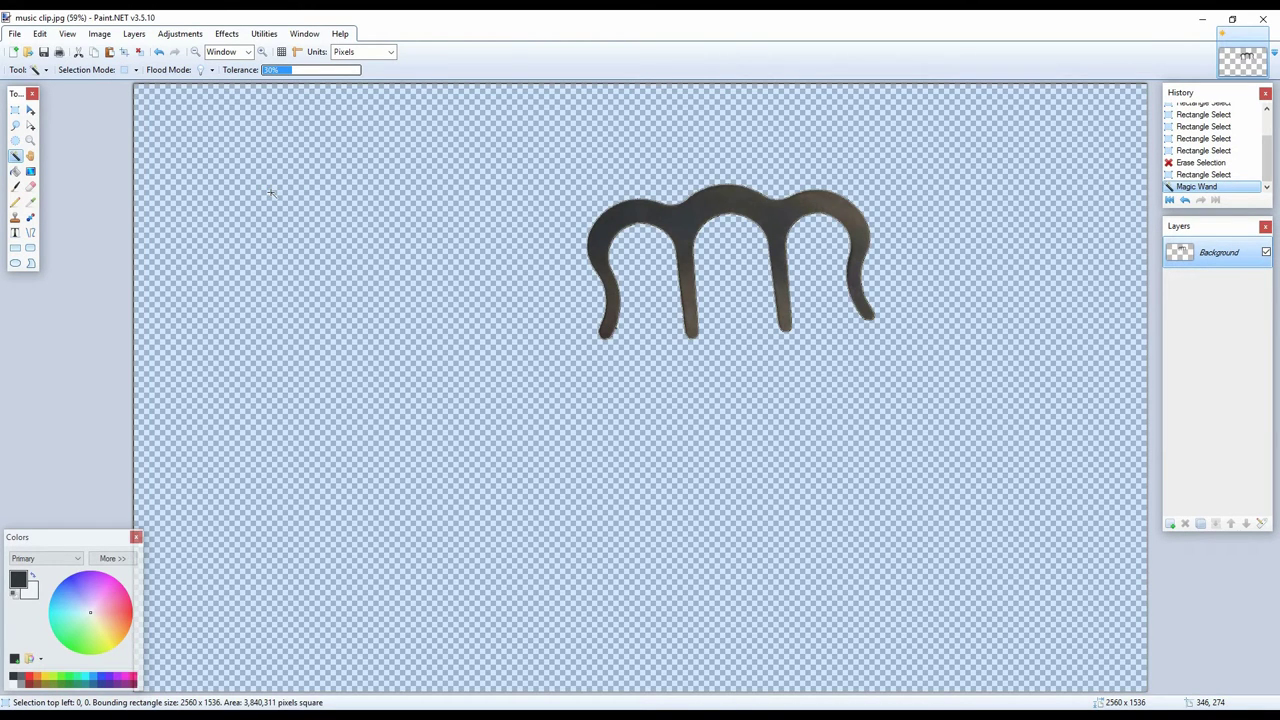
# Invert the selection to the clip by drawing a rectangle over the whole canvas in Invert ("xor") mode
pyautogui.click(15, 110)
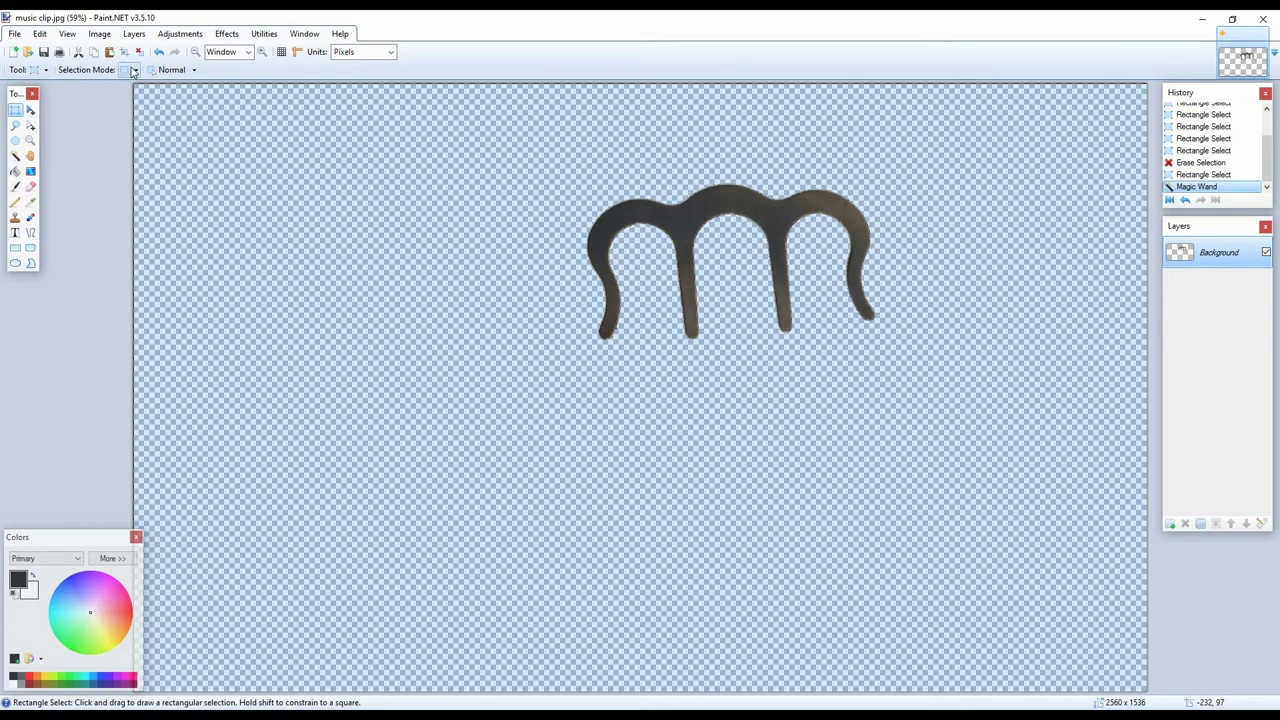
pyautogui.click(133, 72)
pyautogui.click(140, 147)
pyautogui.moveTo(134, 86); pyautogui.dragTo(1277, 598)
pyautogui.moveTo(1279, 669); pyautogui.dragTo(1279, 715)
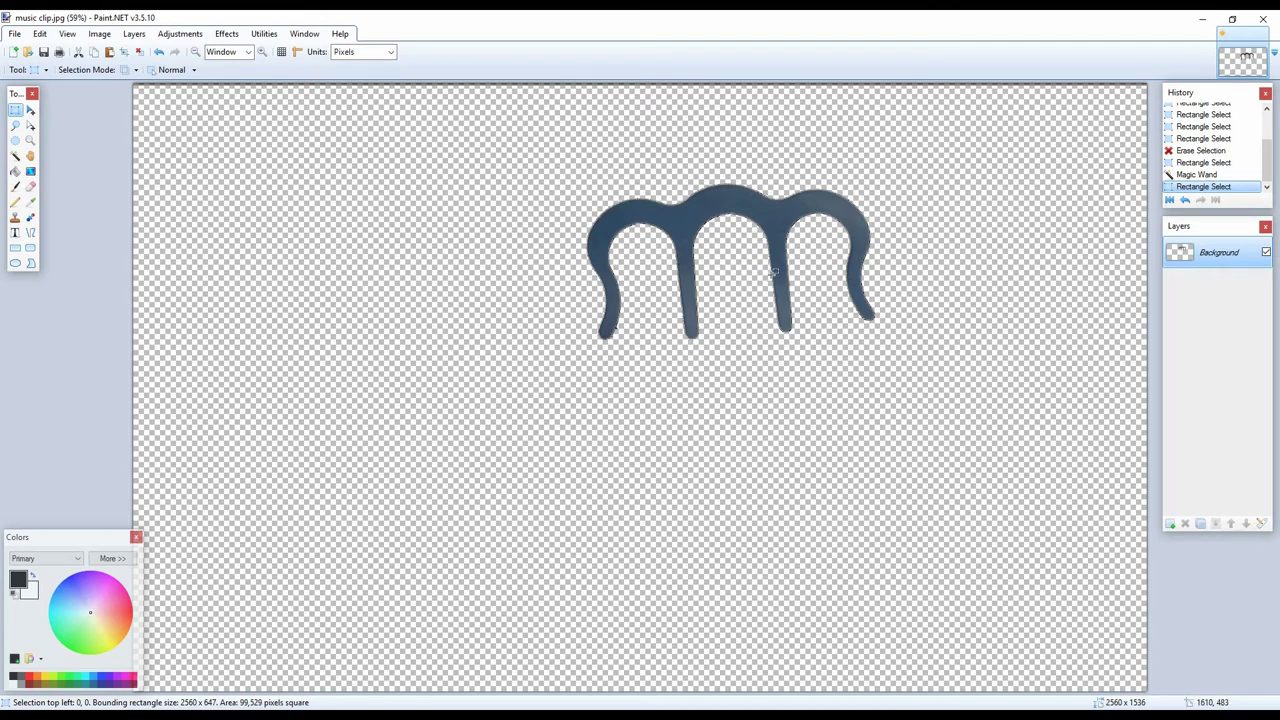
# Fill the selected clip with black using the Paint Bucket
pyautogui.click(15, 173)
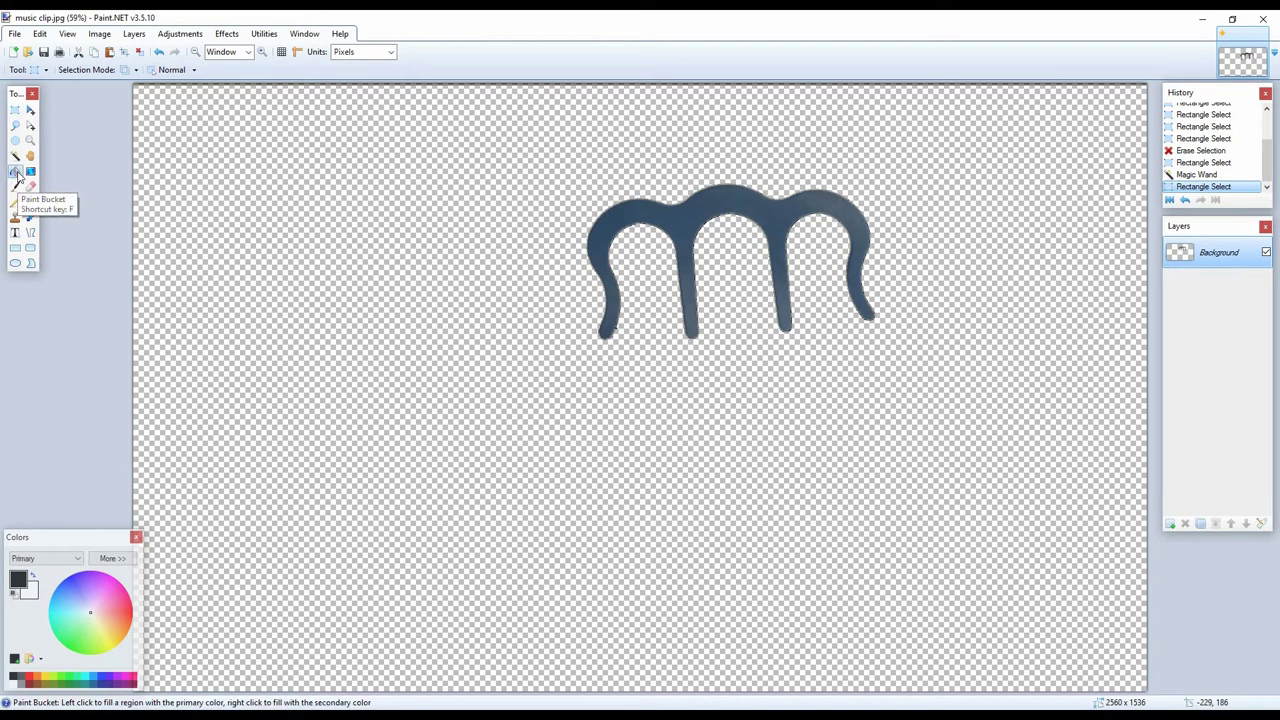
pyautogui.click(13, 679)
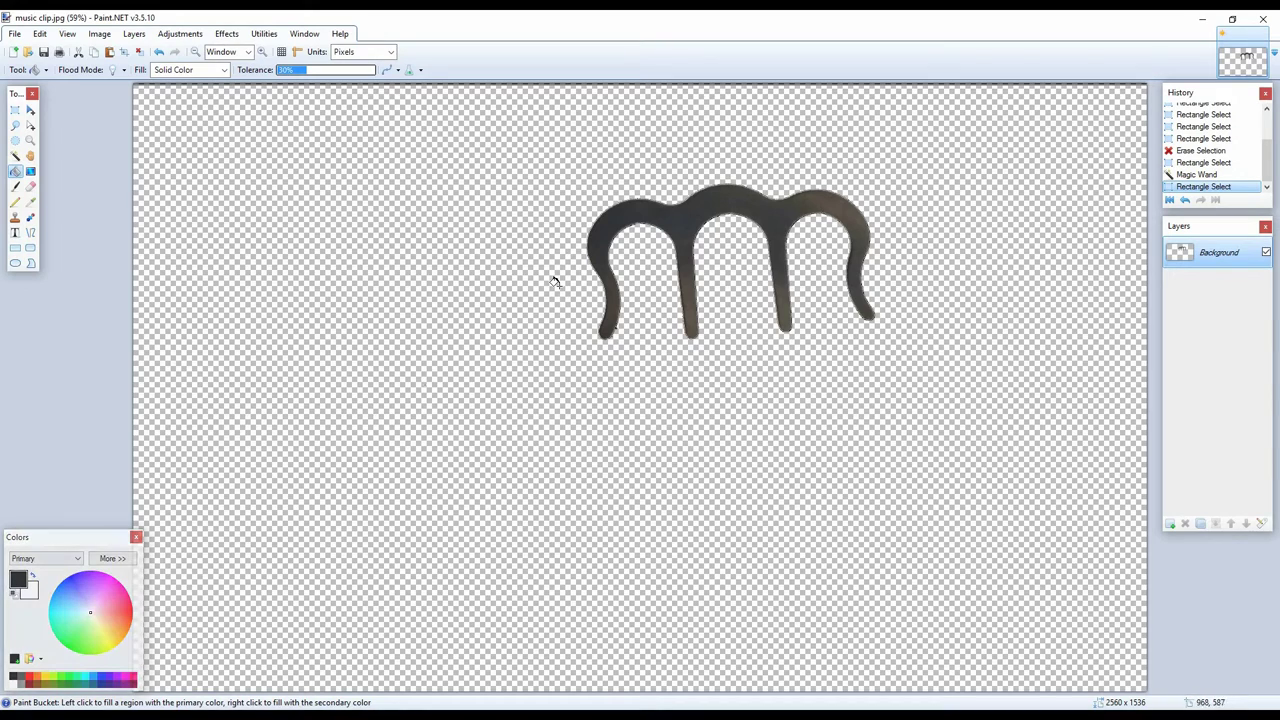
pyautogui.click(697, 198)
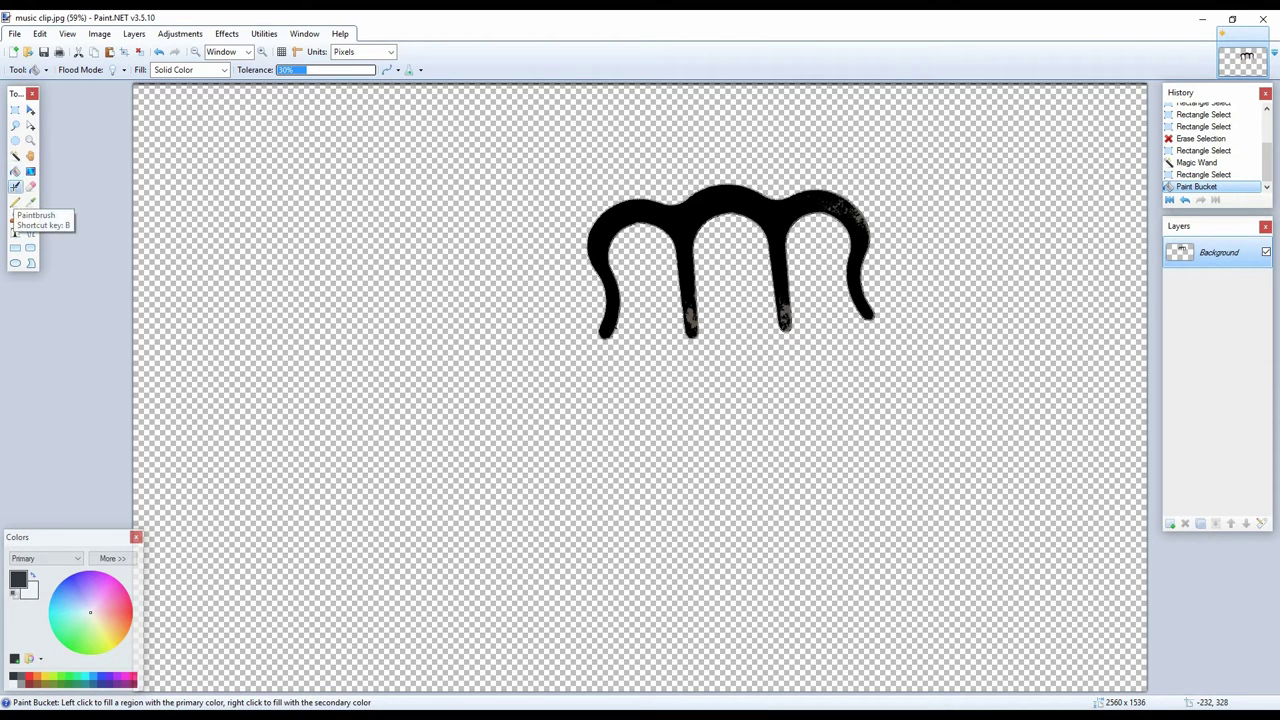
# Paint over the clip's remaining unfilled specks on the prongs and right arch with a black brush of width 75
pyautogui.click(15, 188)
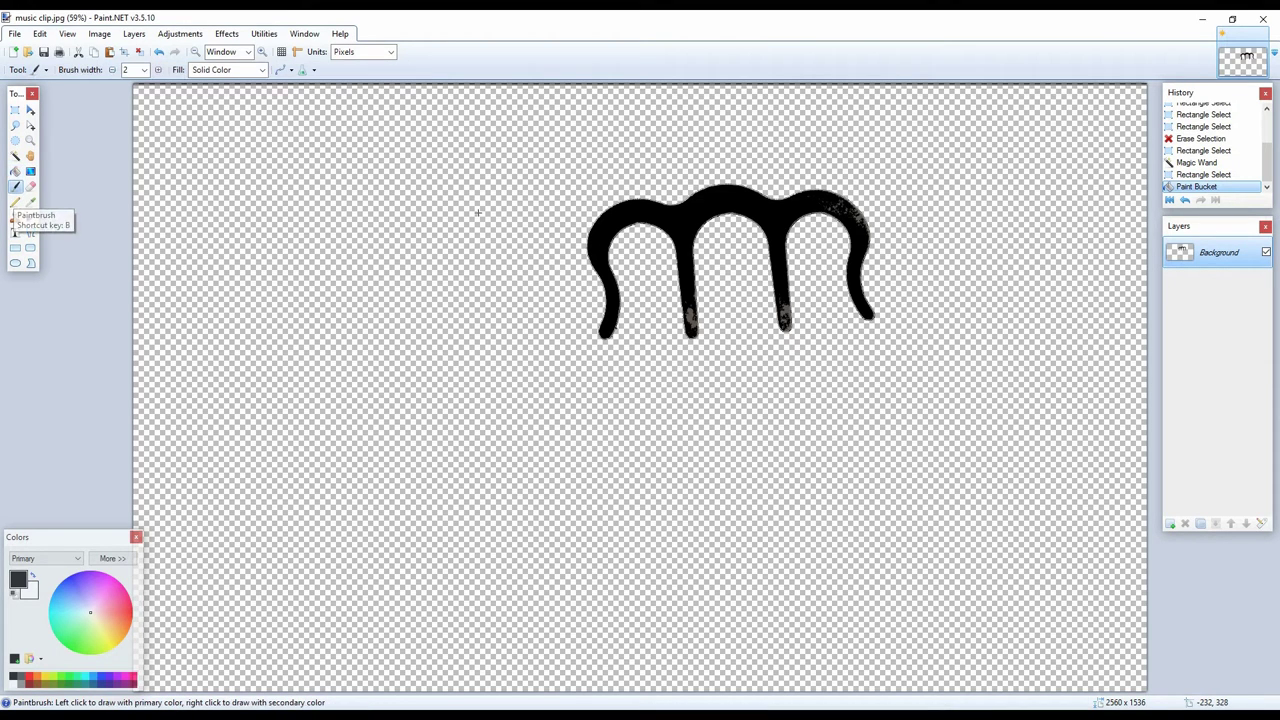
pyautogui.click(144, 70)
pyautogui.click(131, 331)
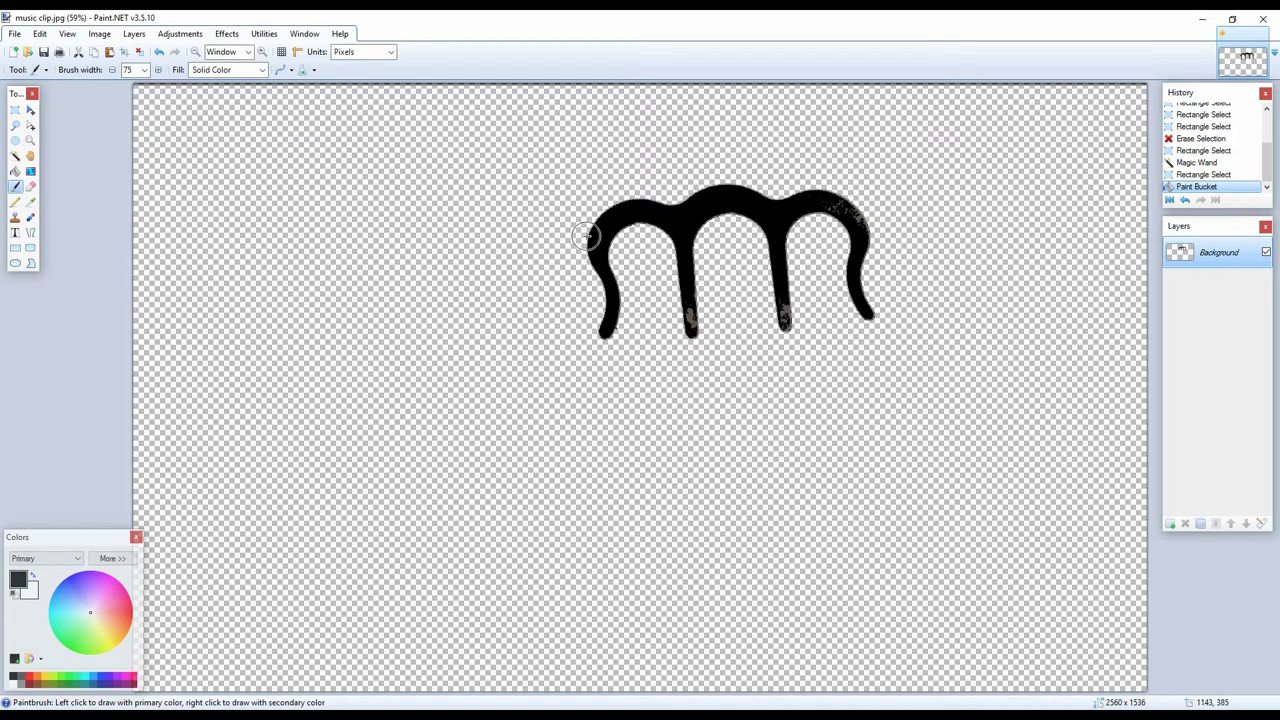
pyautogui.moveTo(687, 296); pyautogui.dragTo(687, 264)
pyautogui.moveTo(784, 302); pyautogui.dragTo(786, 326)
pyautogui.moveTo(822, 204); pyautogui.dragTo(853, 211)
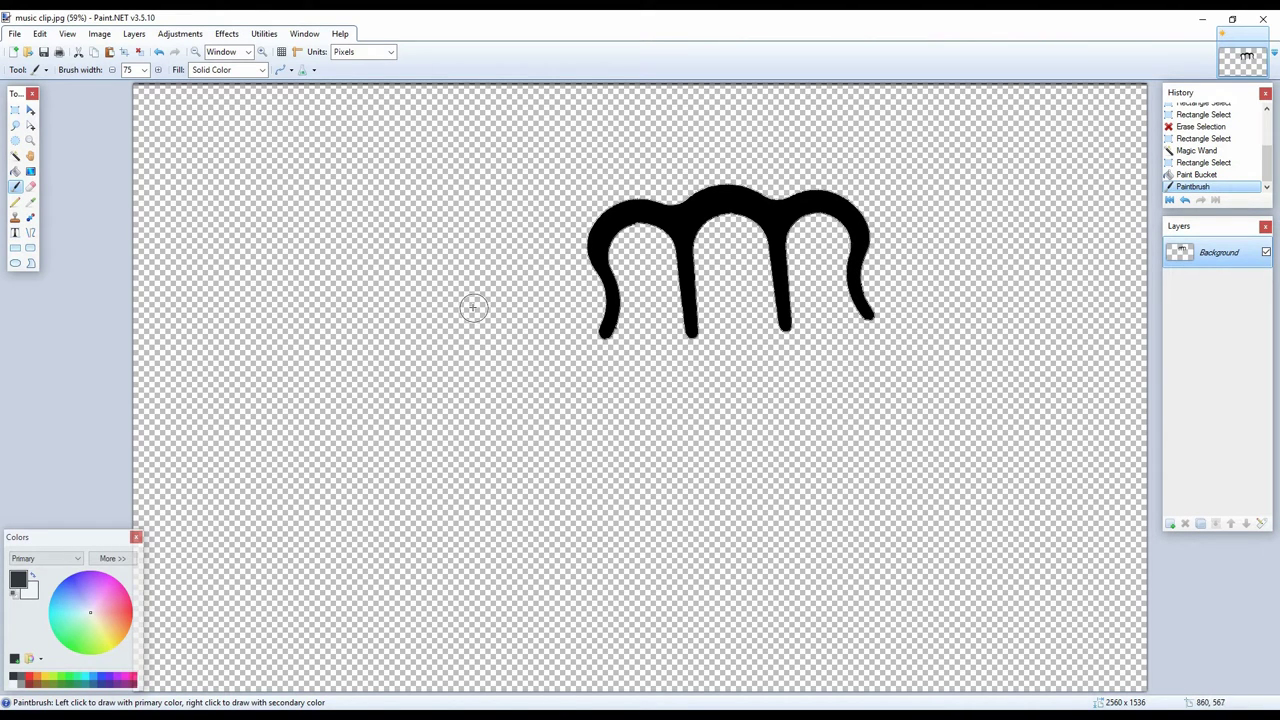
# Select the transparent background around the clip with the Magic Wand, and add a new layer beneath the clip's layer
pyautogui.click(15, 157)
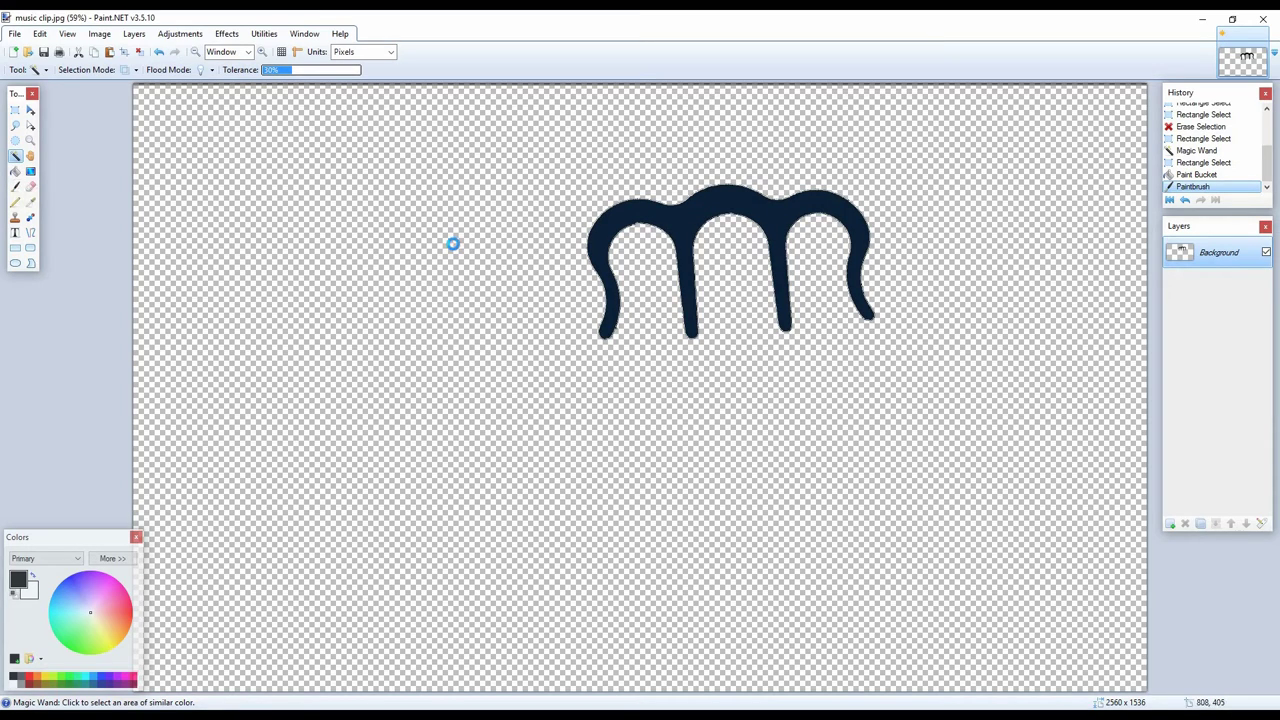
pyautogui.click(453, 244)
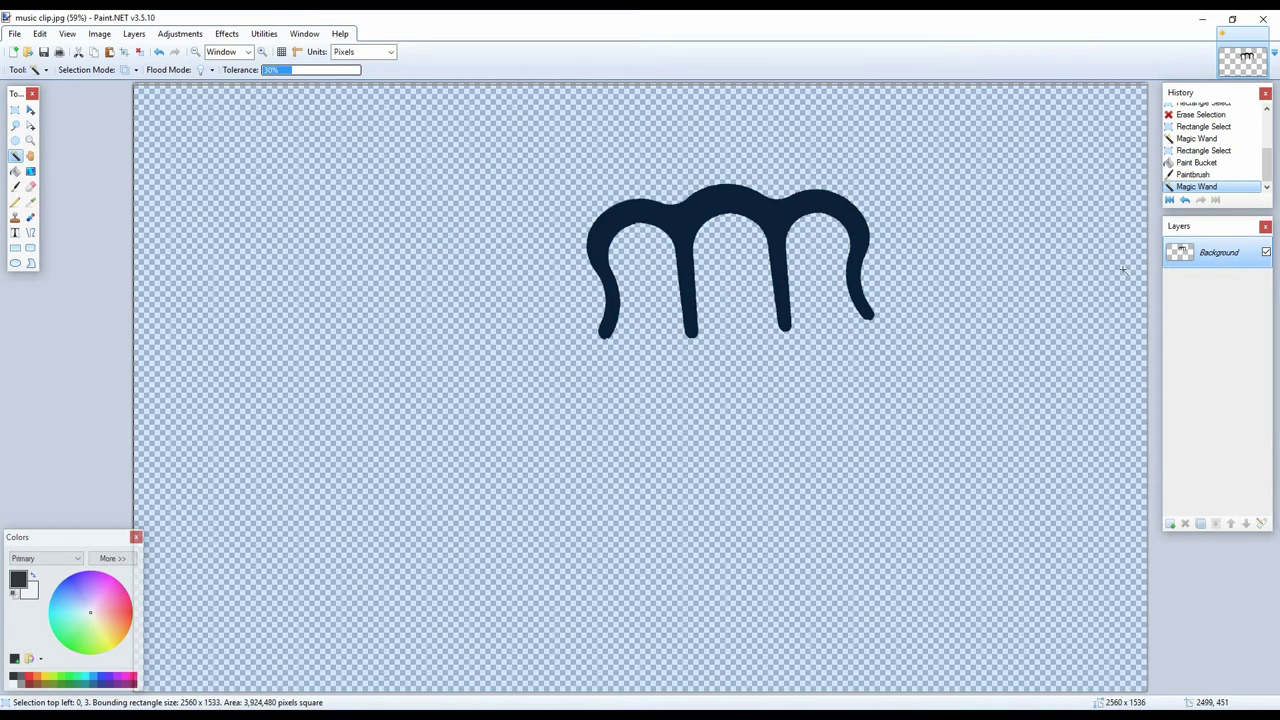
pyautogui.click(1170, 523)
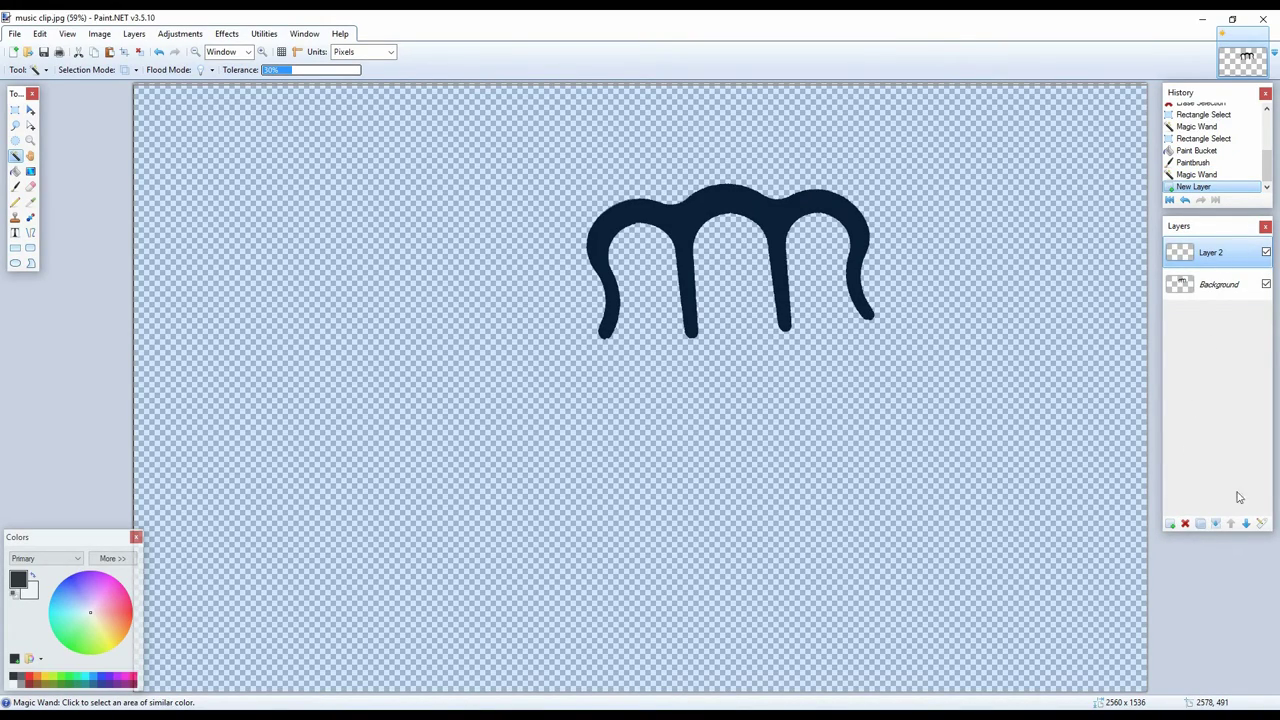
pyautogui.click(1246, 524)
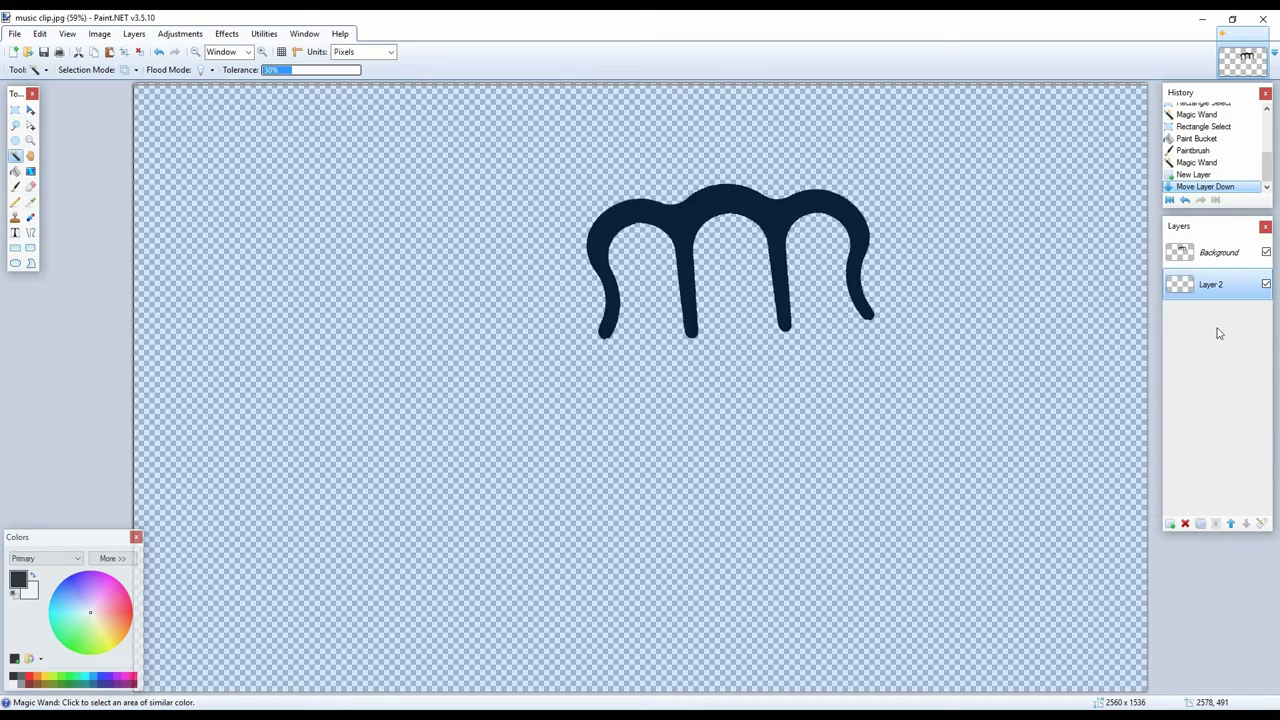
# Fill the selected background area on the new layer with white using the Paint Bucket
pyautogui.click(15, 171)
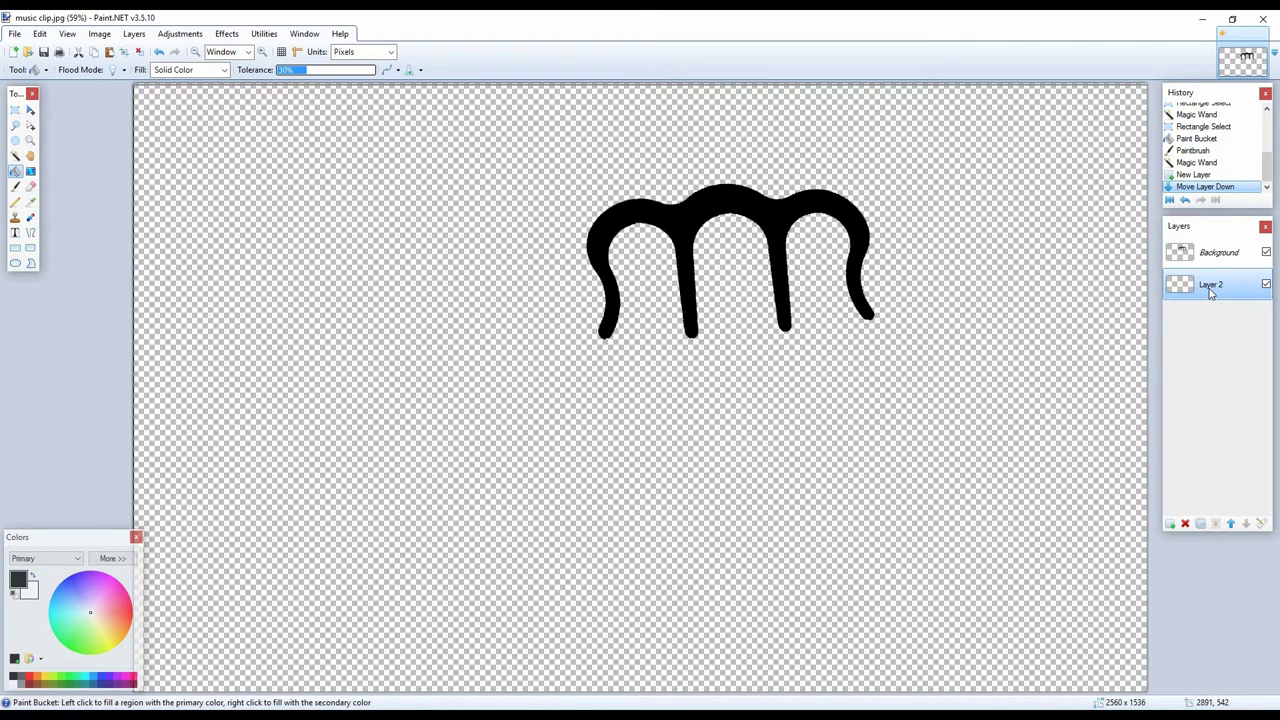
pyautogui.click(10, 686)
pyautogui.click(660, 538)
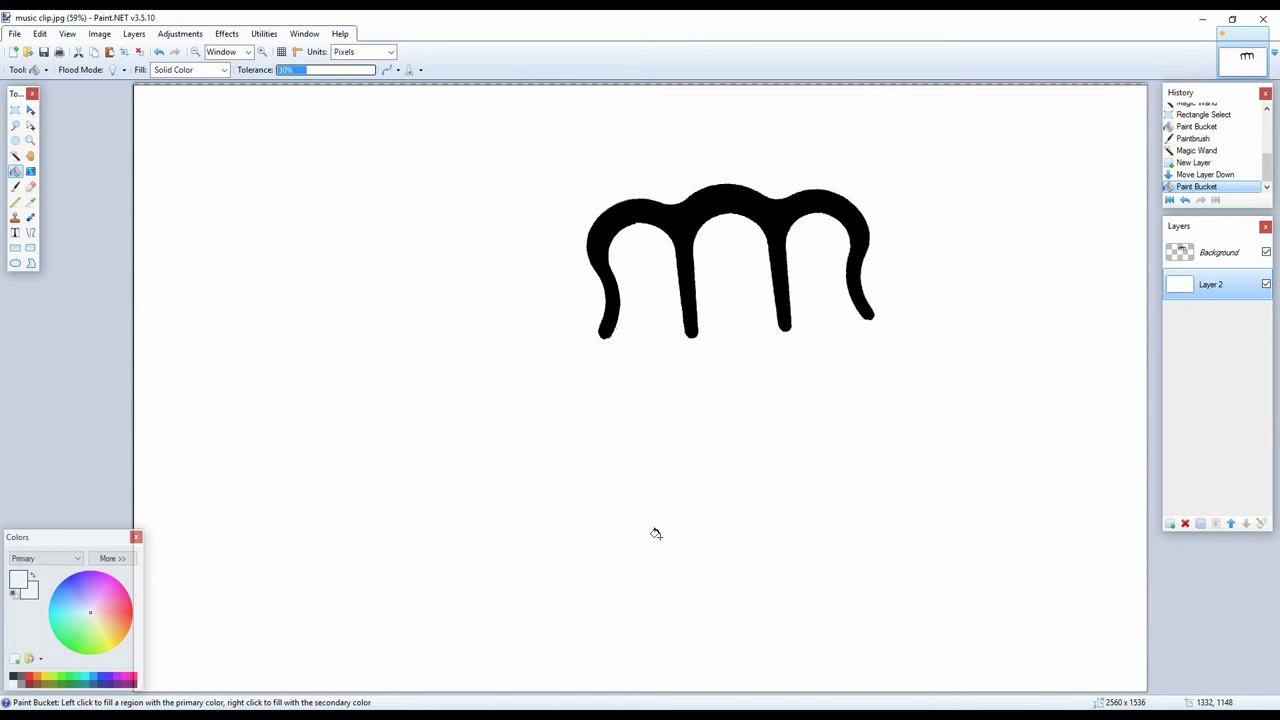
pyautogui.click(136, 38)
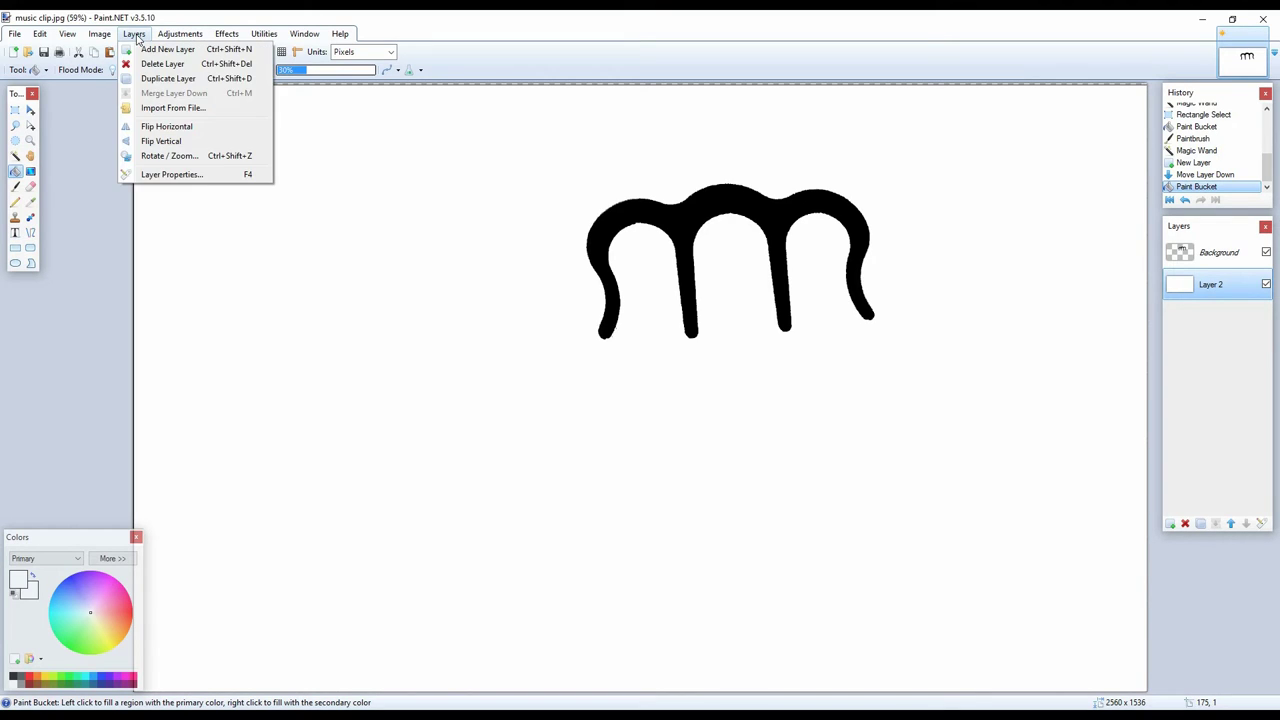
pyautogui.moveTo(100, 34)
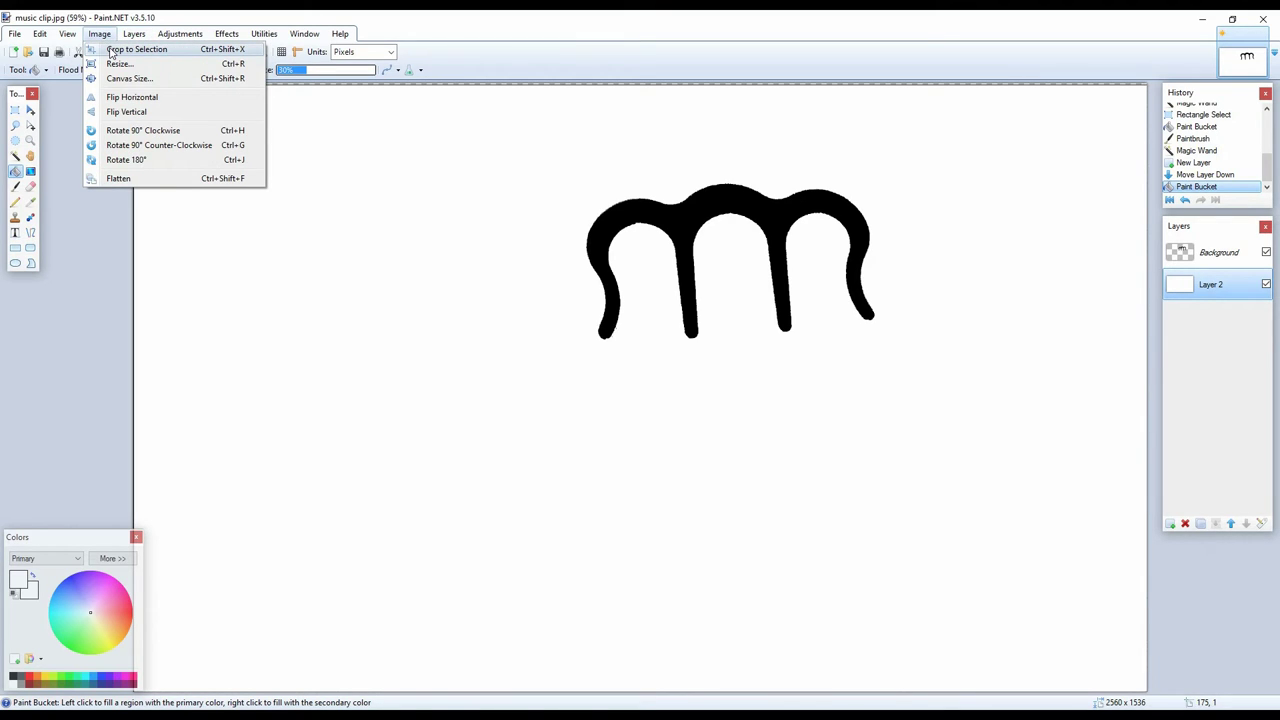
pyautogui.click(86, 303)
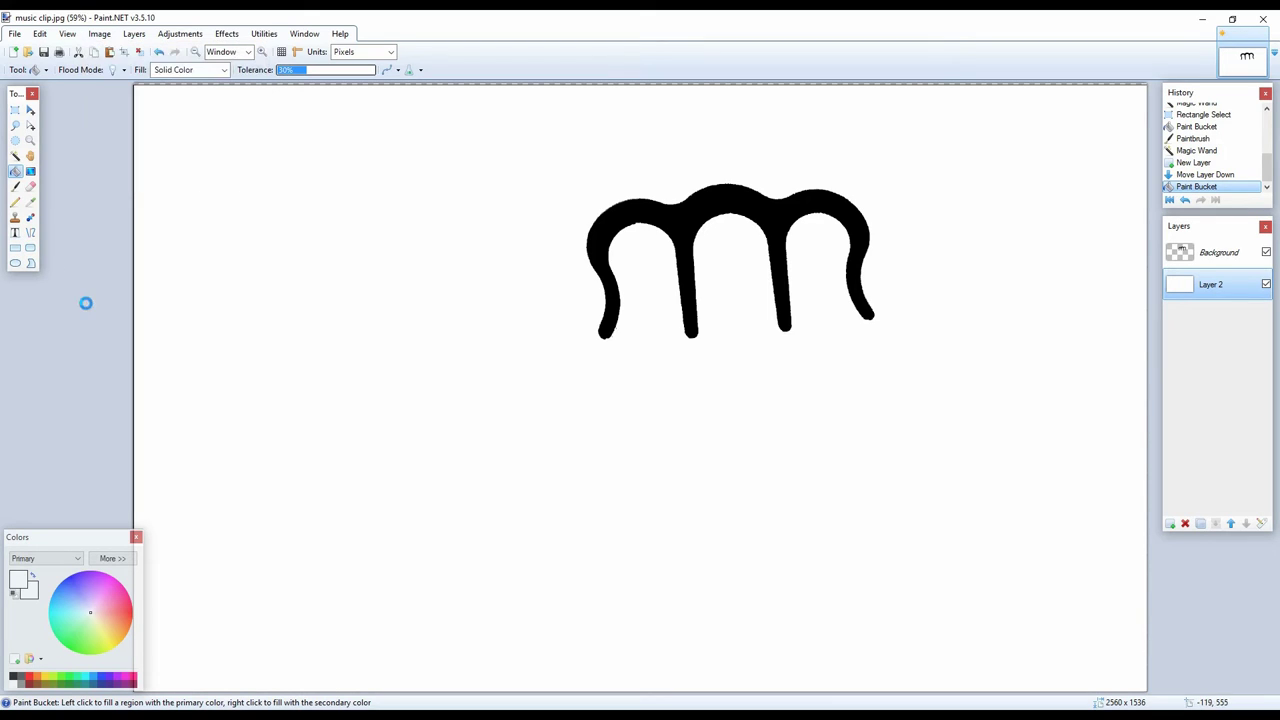
# Crop the image to a rectangular selection of about 927 x 534 pixels around the clip, drawn in Replace mode
pyautogui.click(15, 110)
pyautogui.hotkey('ctrl', 'a')
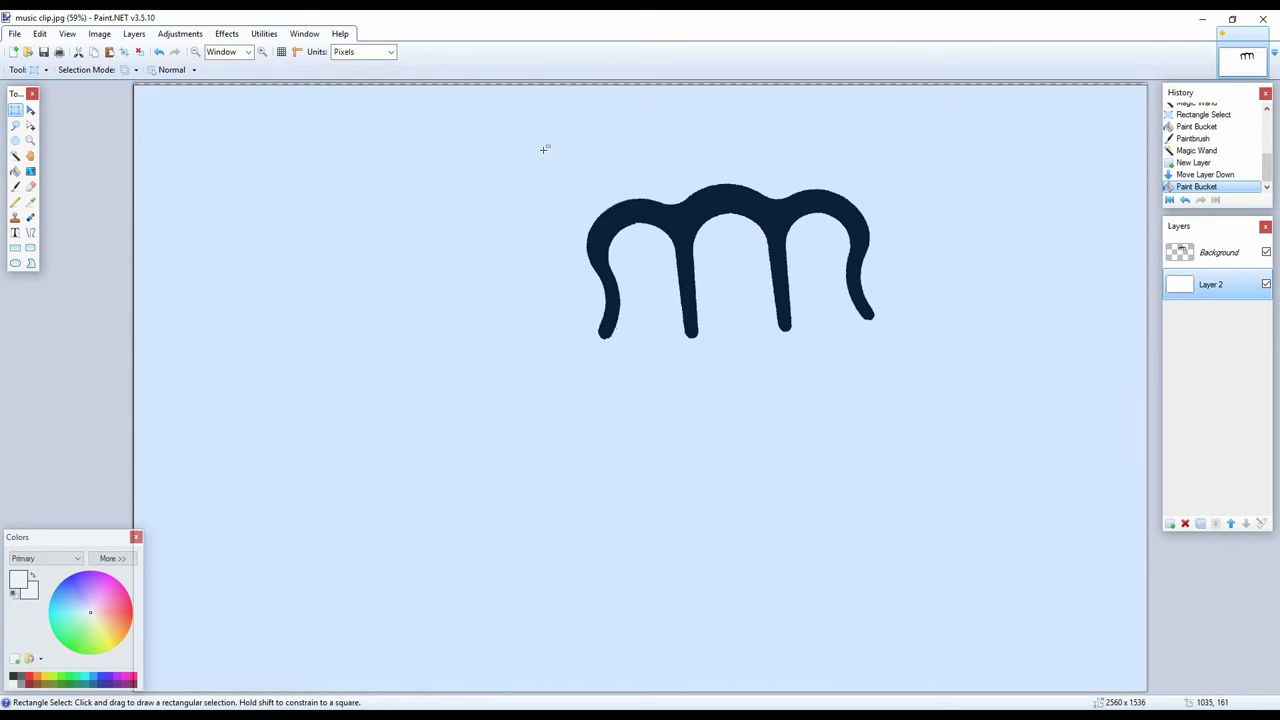
pyautogui.moveTo(565, 174)
pyautogui.mouseDown()
pyautogui.moveTo(874, 343)
pyautogui.moveTo(917, 350)
pyautogui.mouseUp()
pyautogui.click(137, 72)
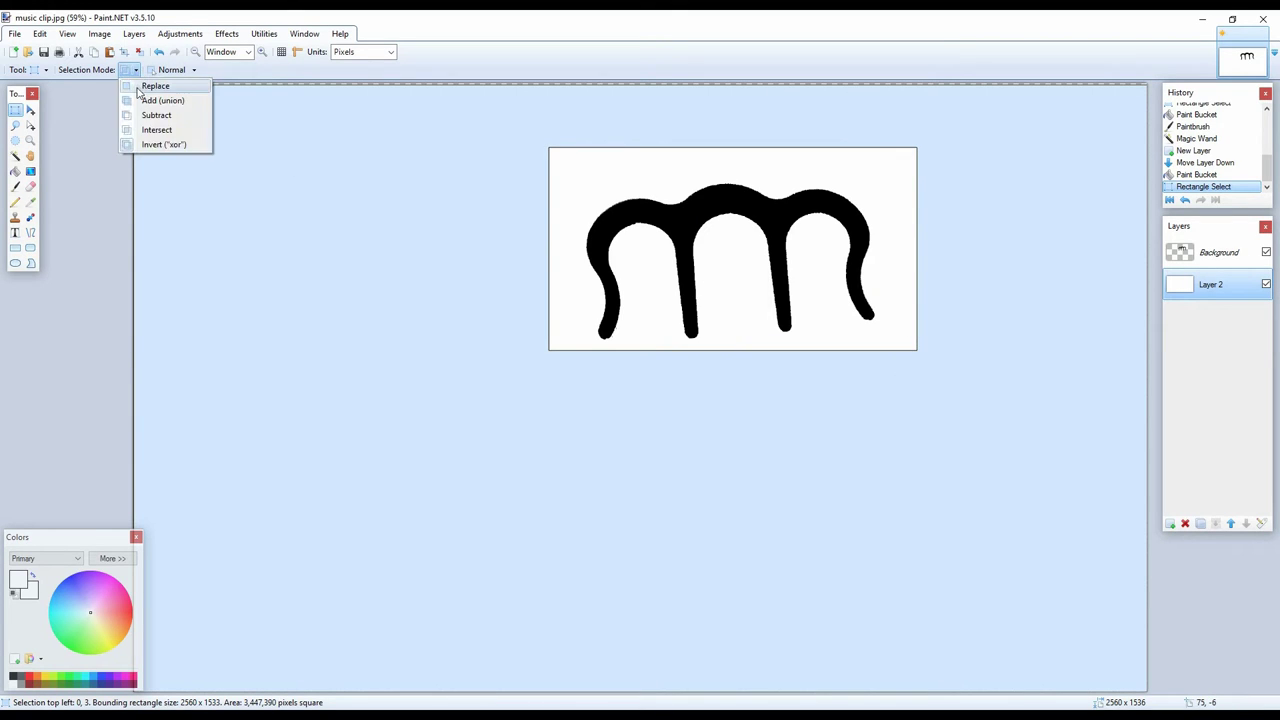
pyautogui.click(206, 114)
pyautogui.moveTo(540, 145); pyautogui.dragTo(908, 355)
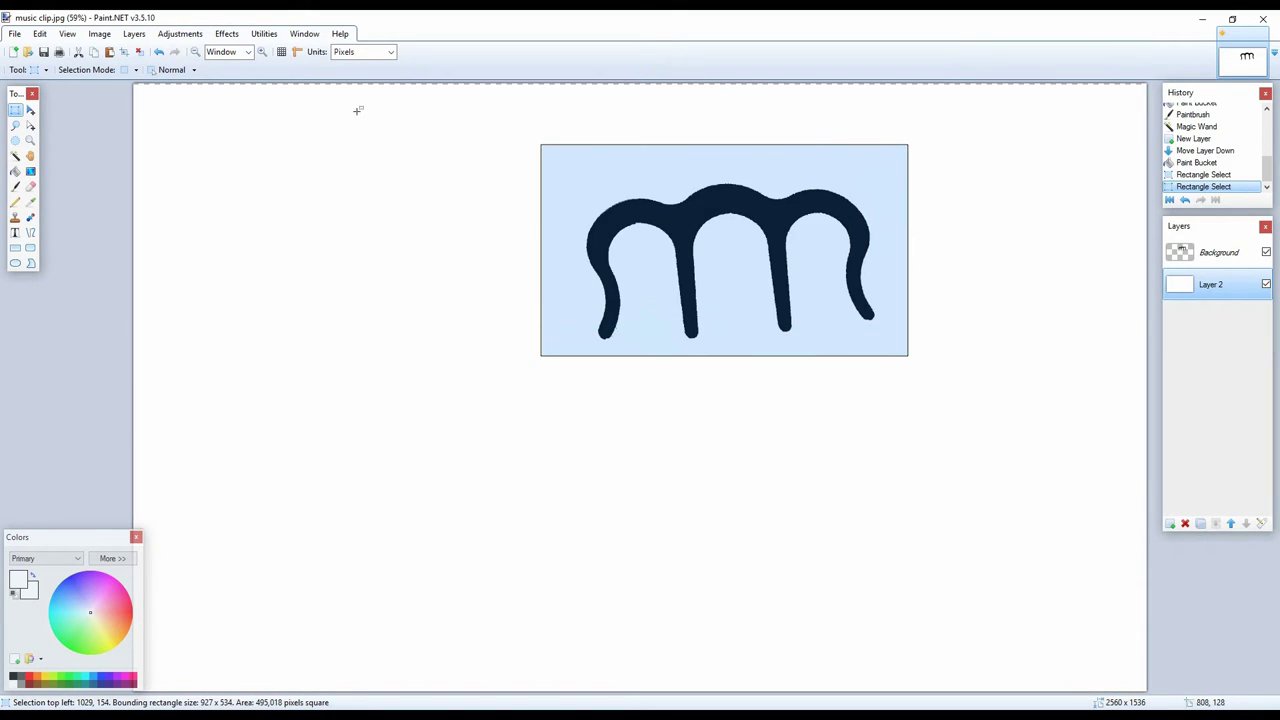
pyautogui.click(99, 34)
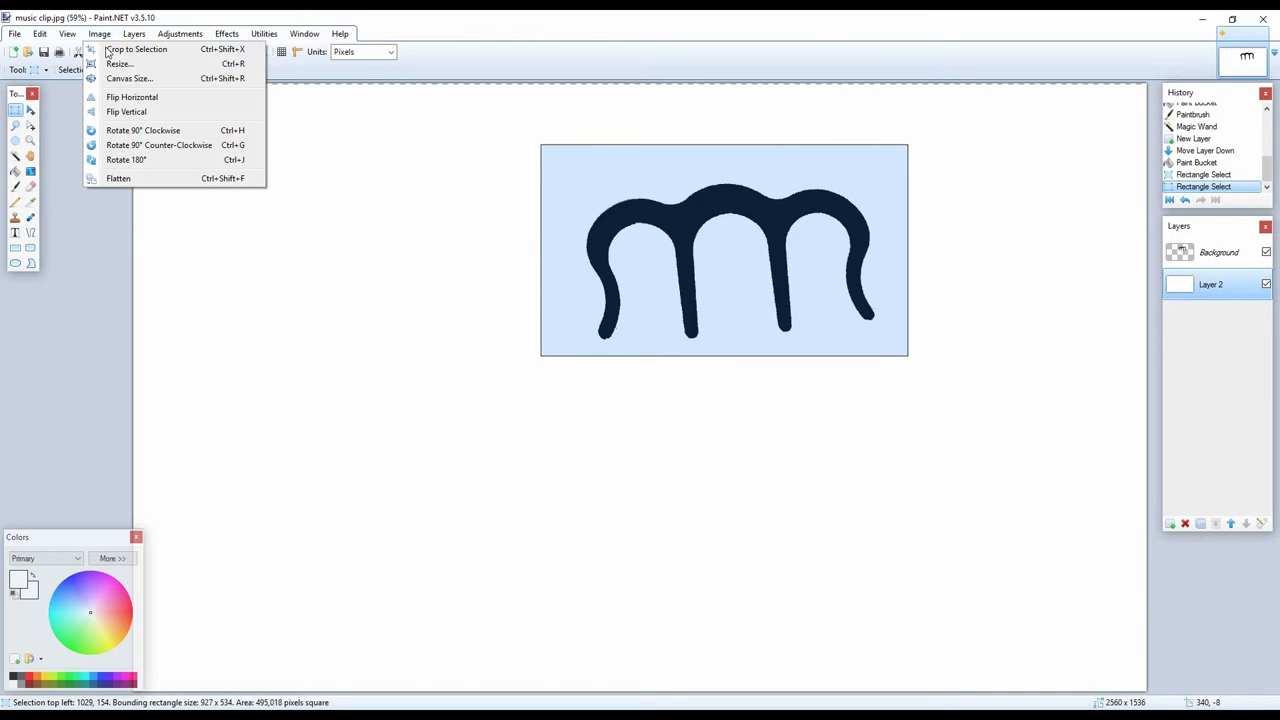
pyautogui.click(108, 50)
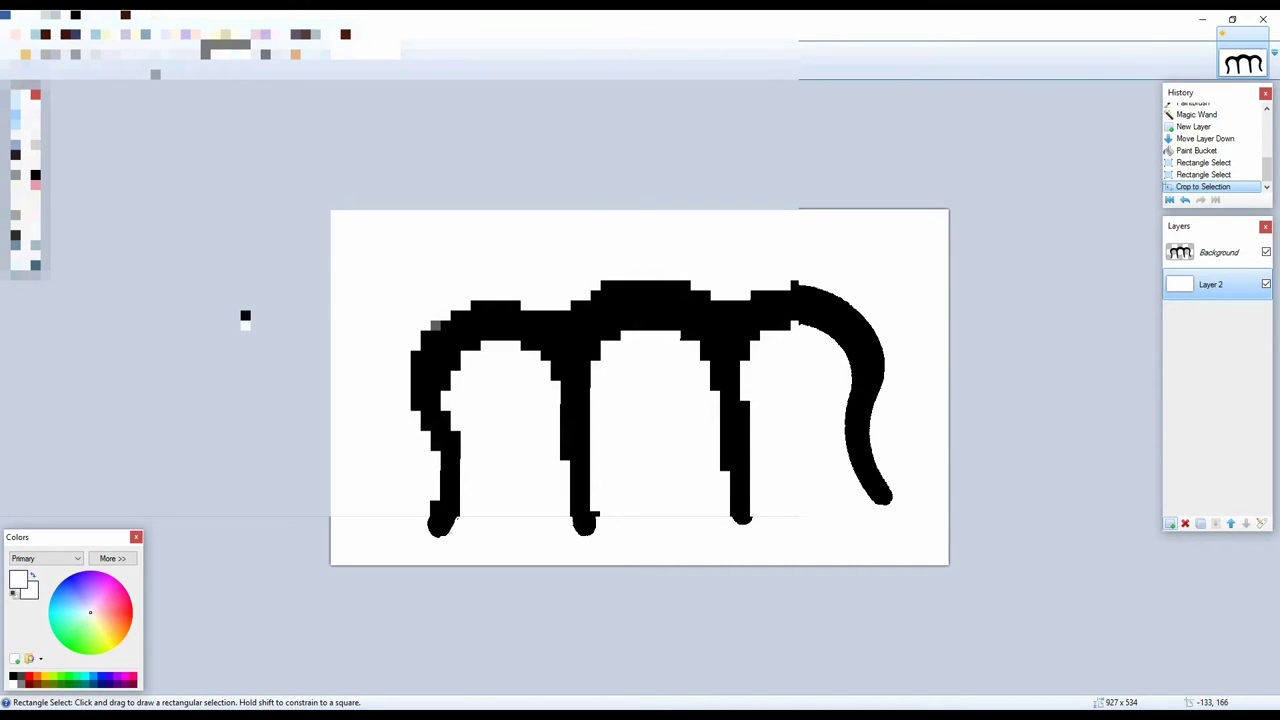
# Save the image as music clip.png with auto-detected bit depth, flattening it to a single layer
pyautogui.press('a')
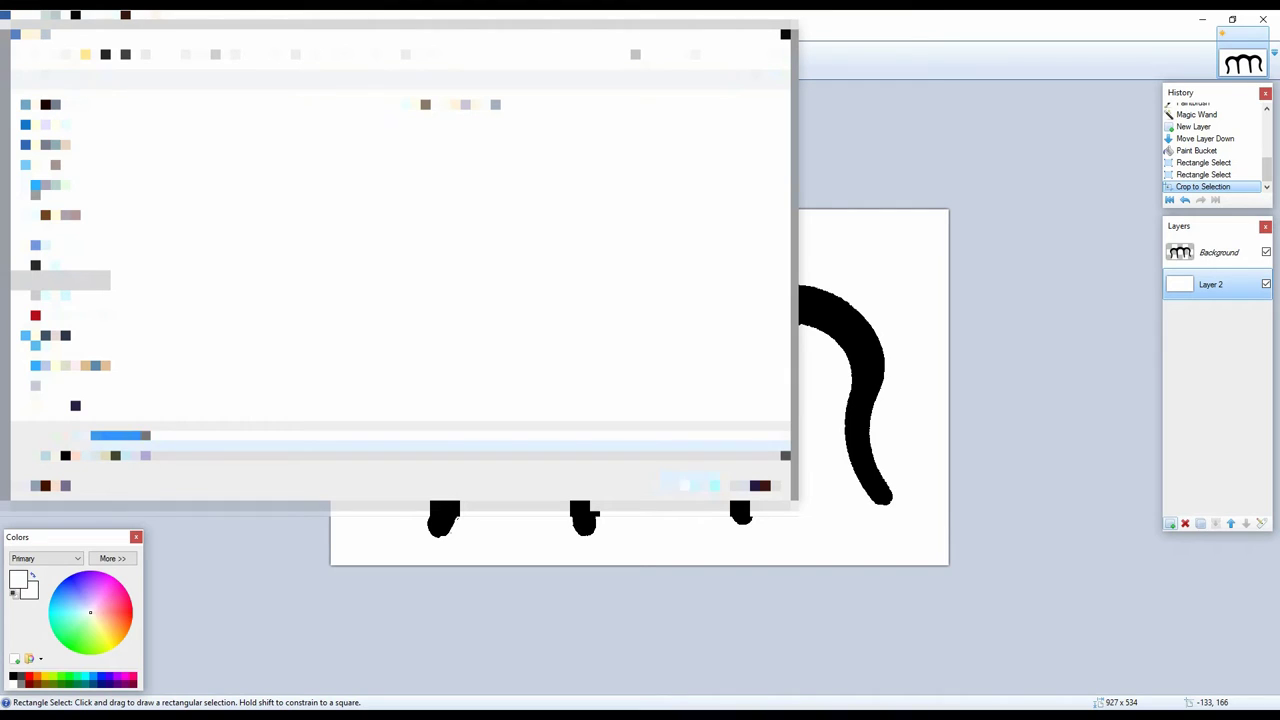
pyautogui.click(665, 458)
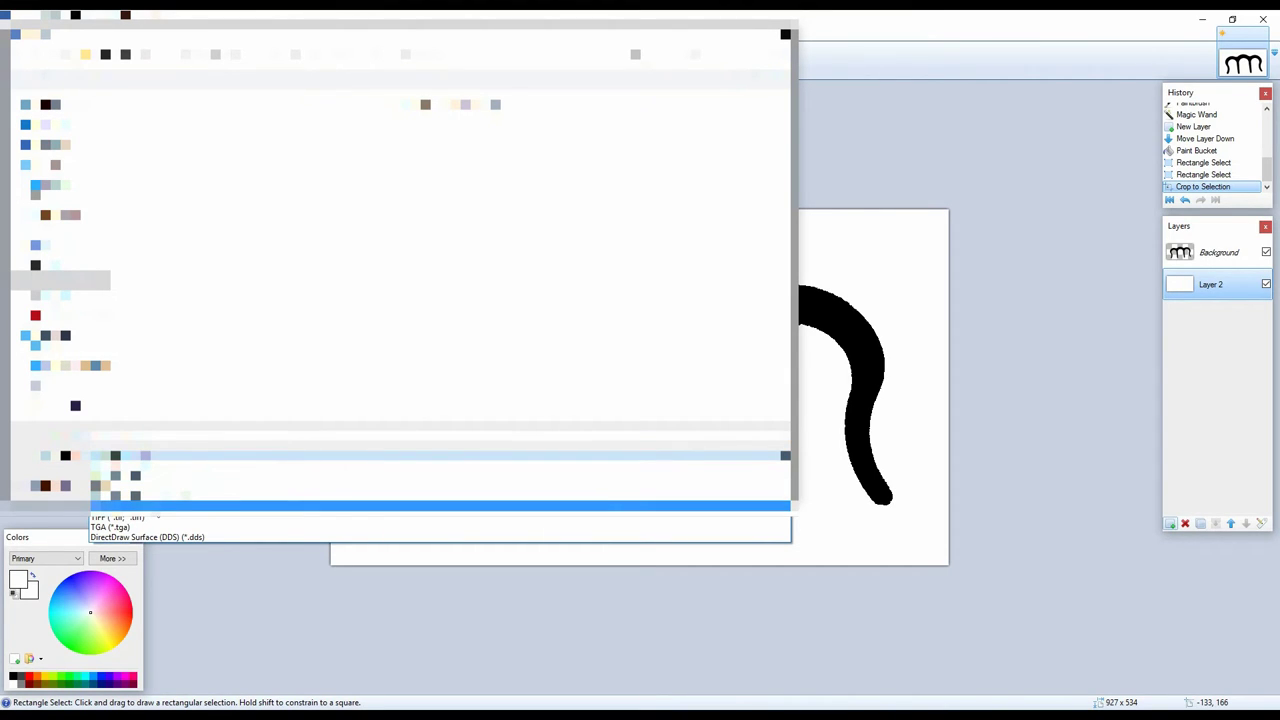
pyautogui.click(154, 508)
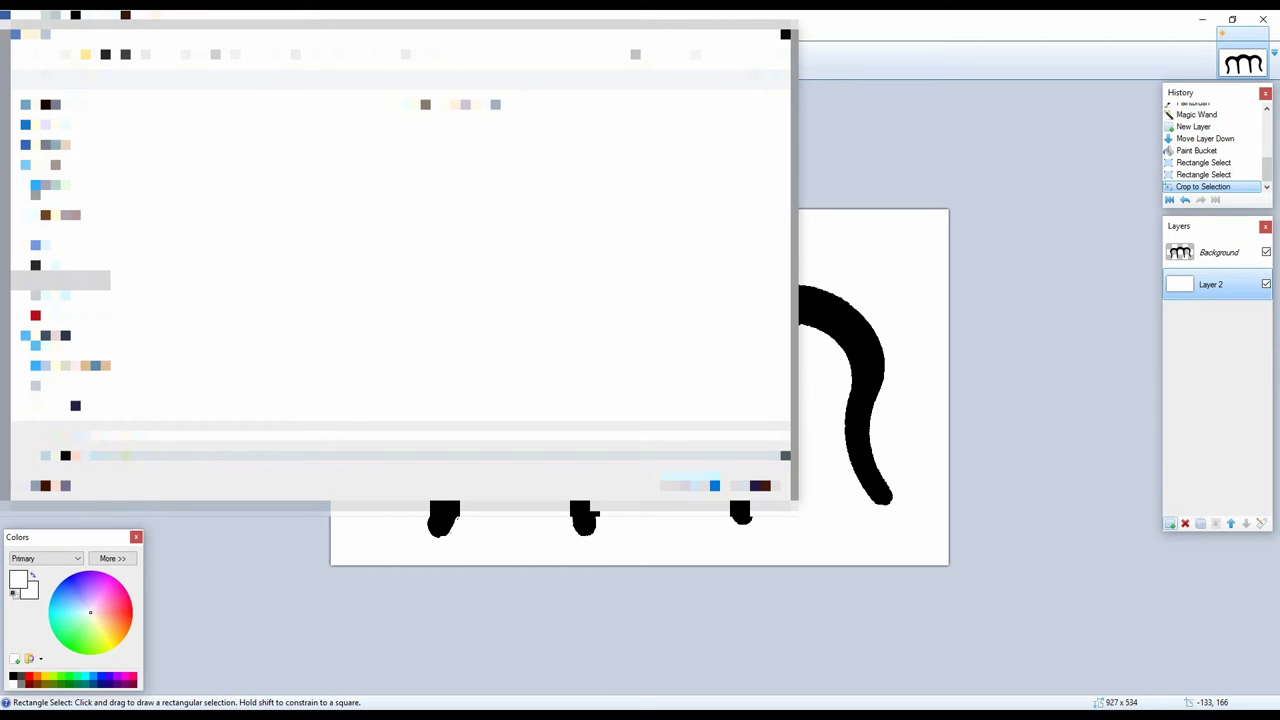
pyautogui.press('Return')
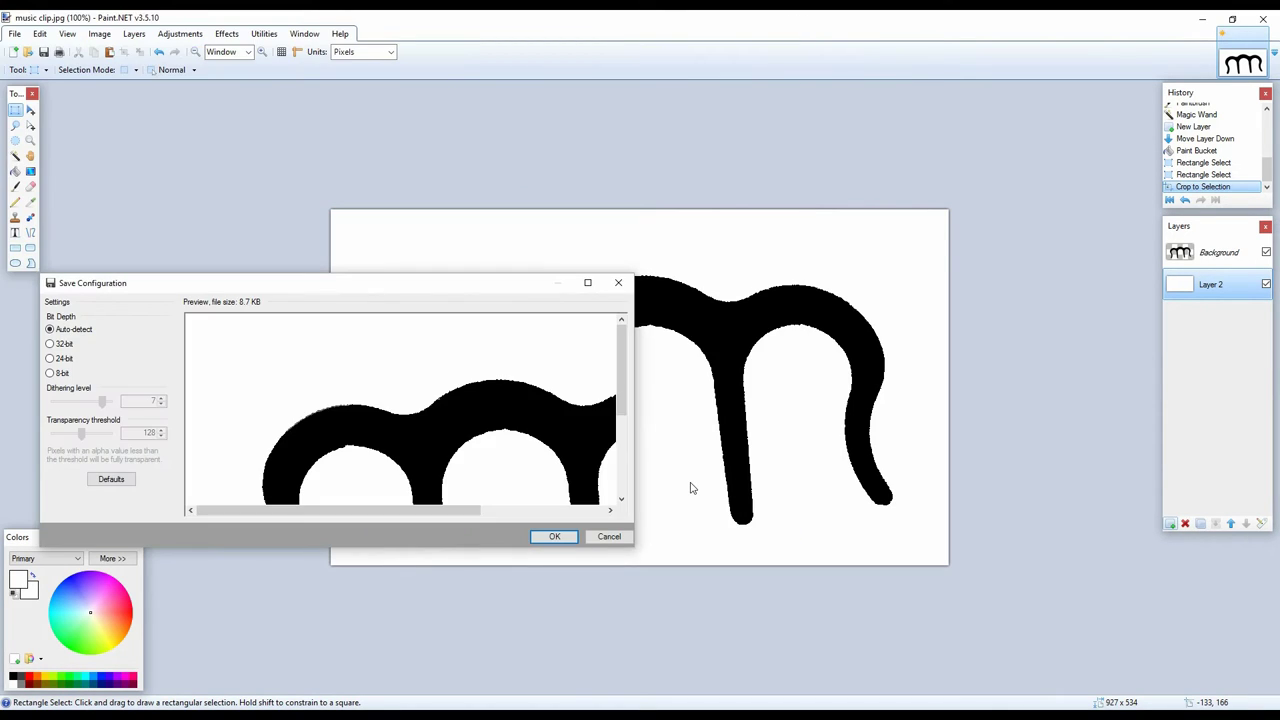
pyautogui.click(554, 537)
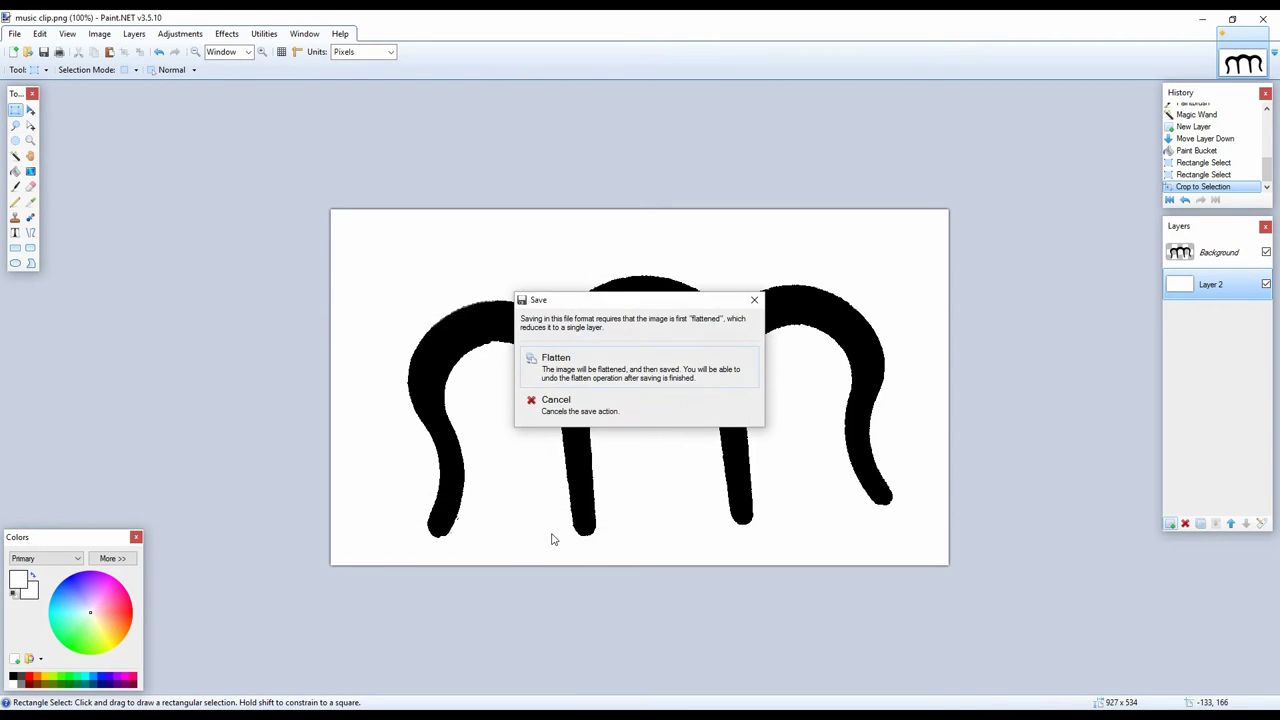
pyautogui.click(556, 358)
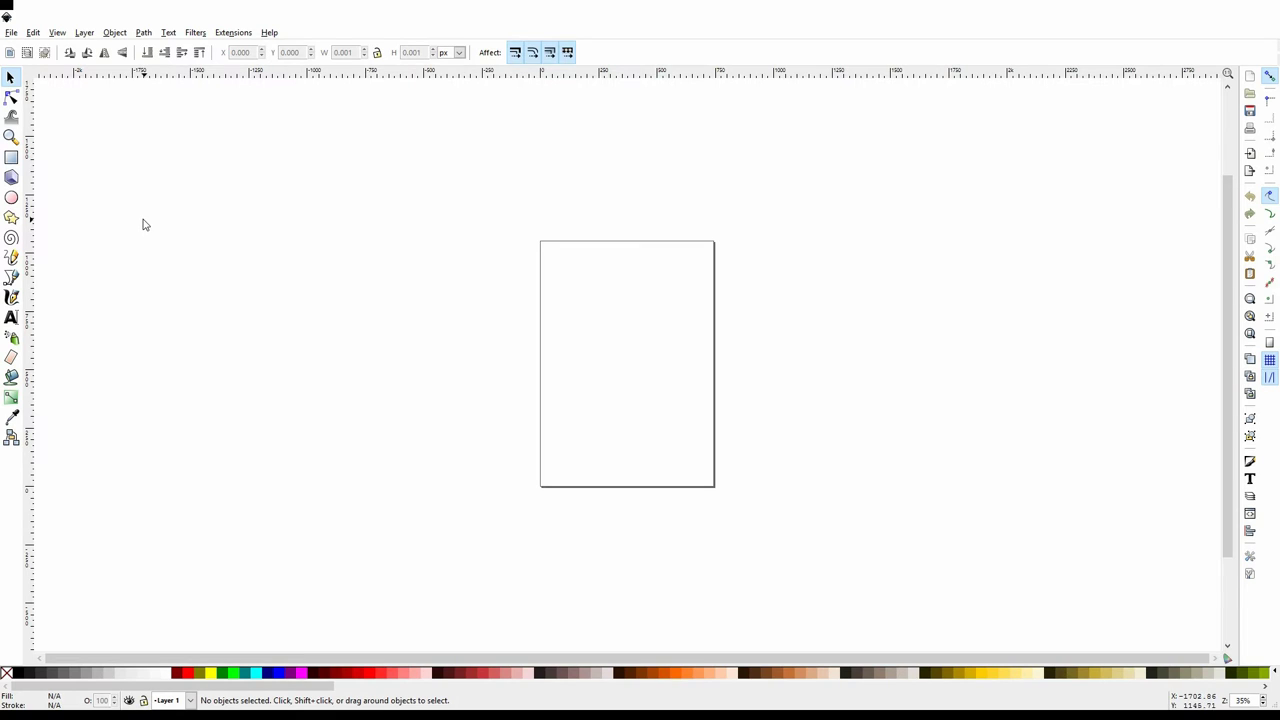
# In Inkscape, open music clip.png as an embedded image
pyautogui.click(11, 34)
pyautogui.click(14, 62)
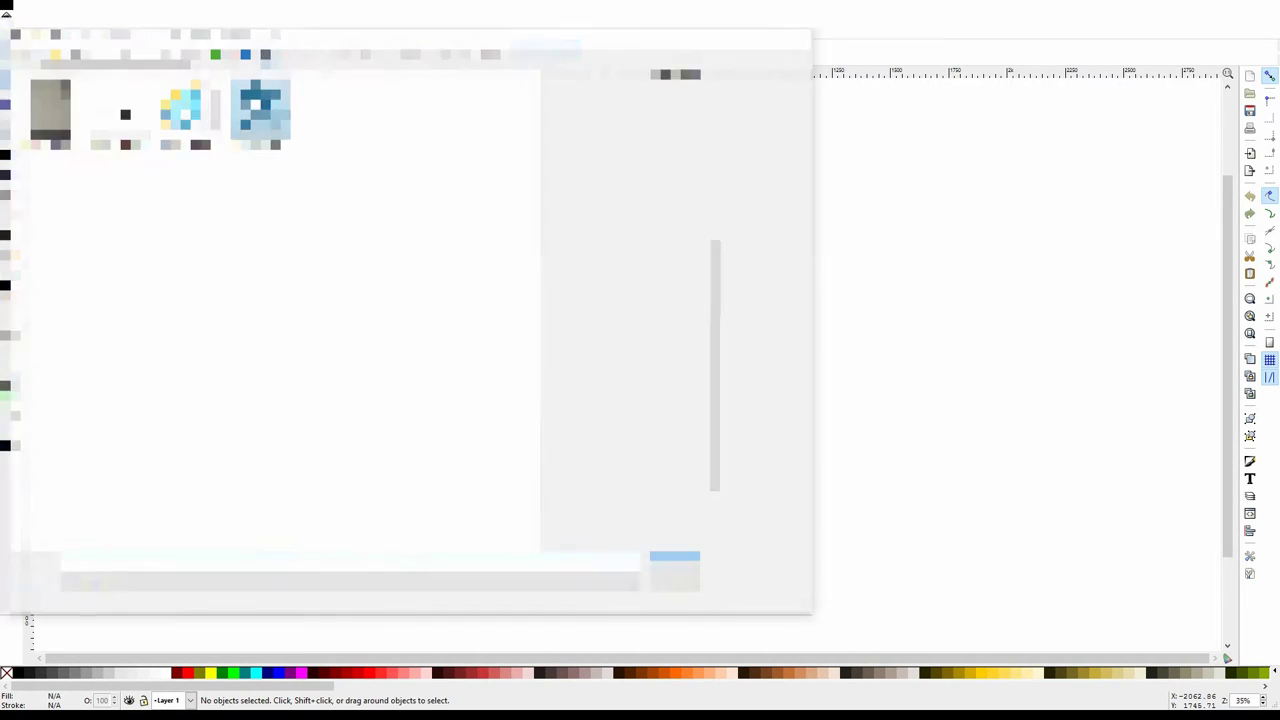
pyautogui.click(120, 108)
pyautogui.doubleClick(120, 108)
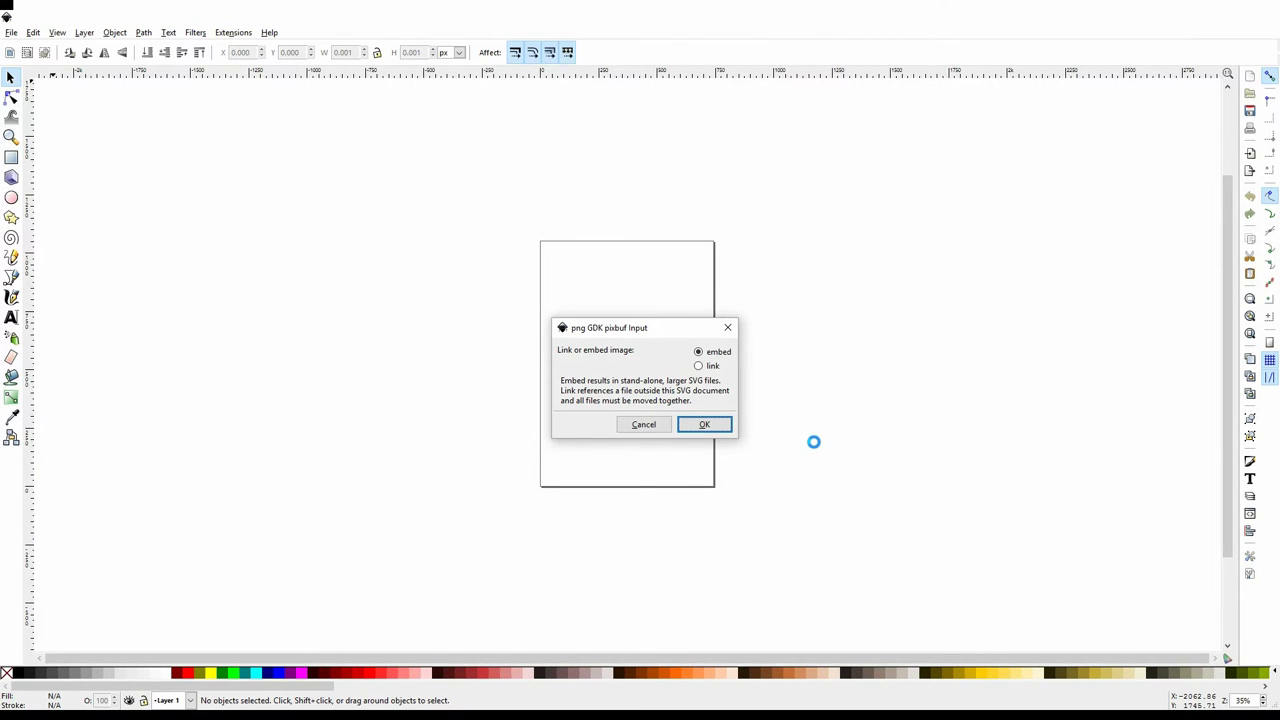
pyautogui.click(712, 428)
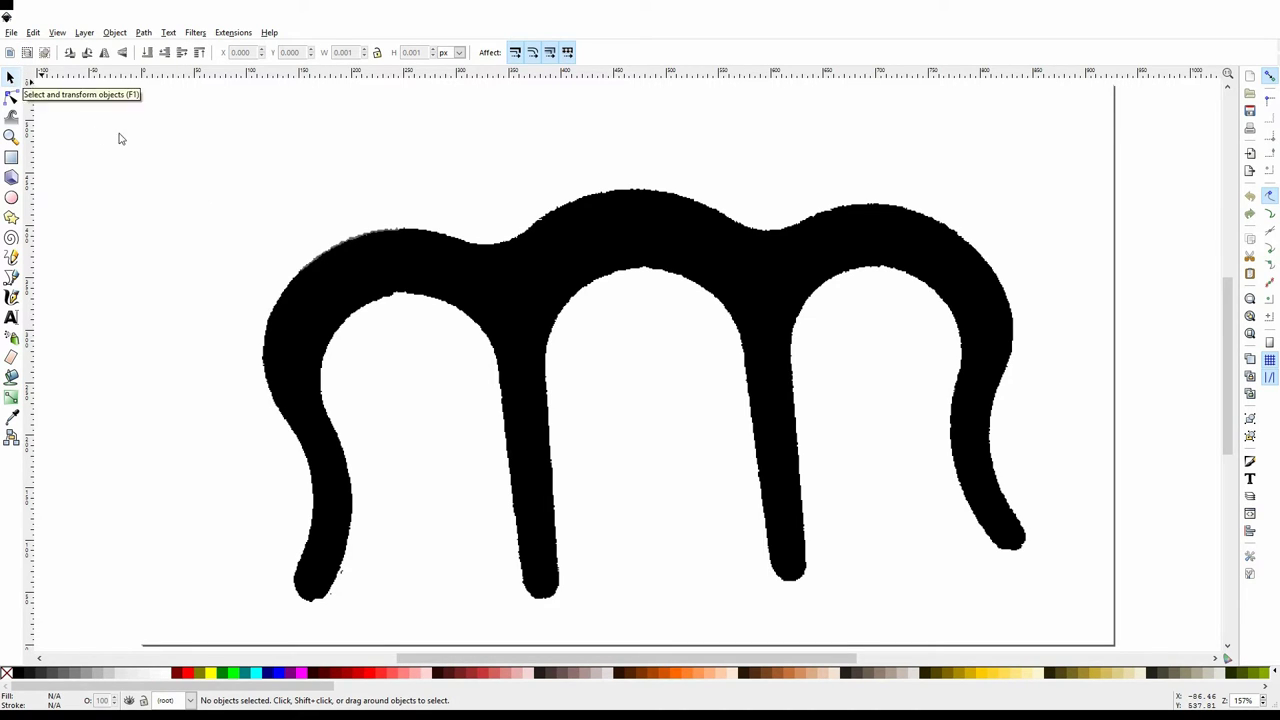
# Trace the clip image into a path with Trace Bitmap in Edge detection mode, previewing the outline before applying it
pyautogui.click(430, 268)
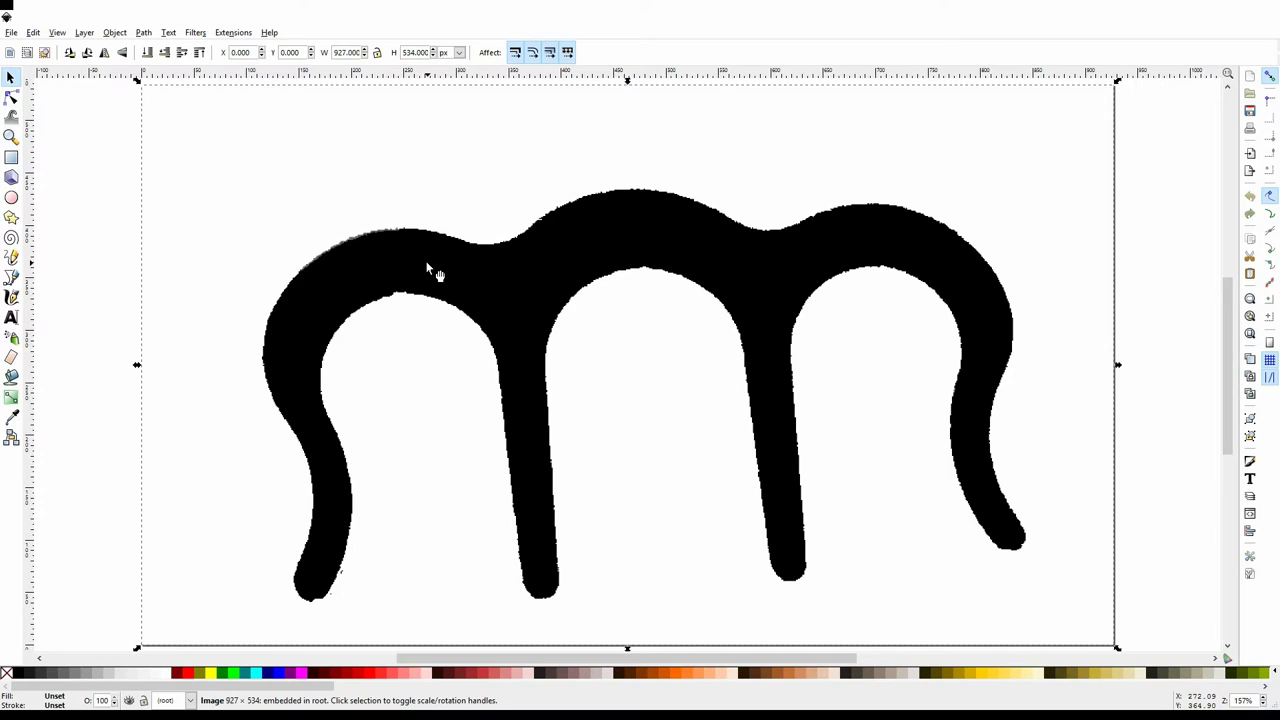
pyautogui.click(144, 33)
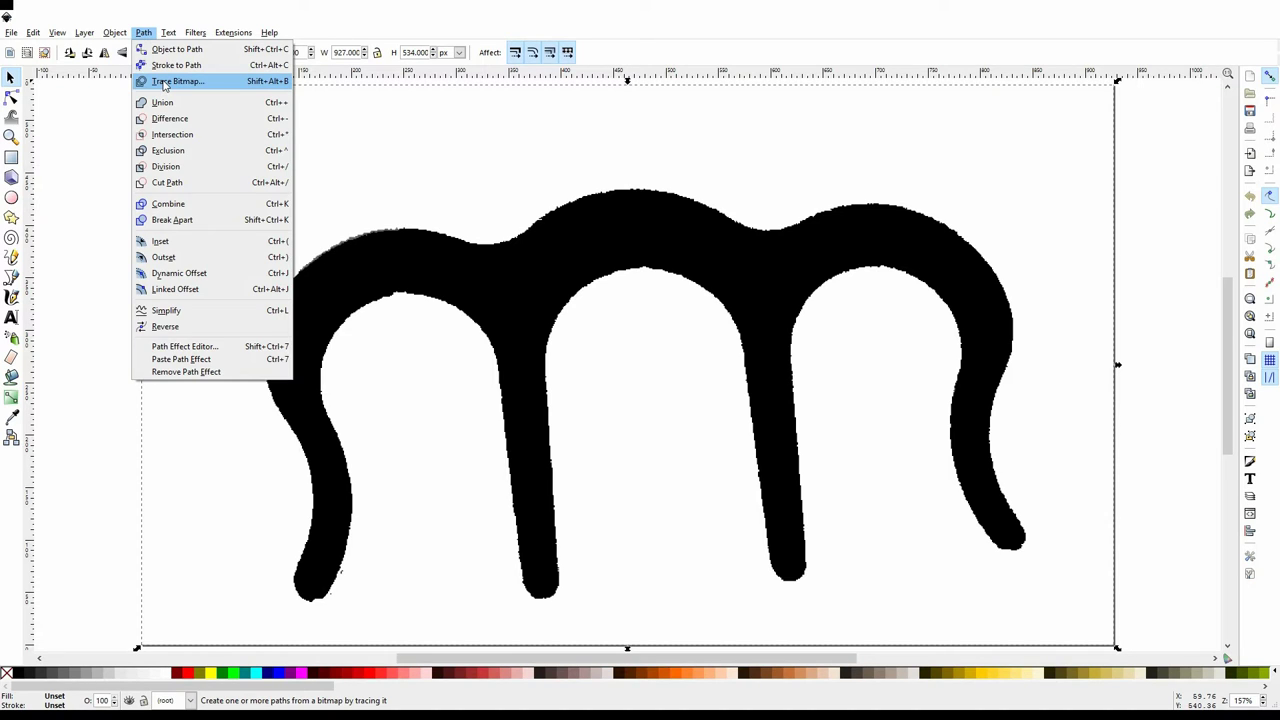
pyautogui.click(165, 82)
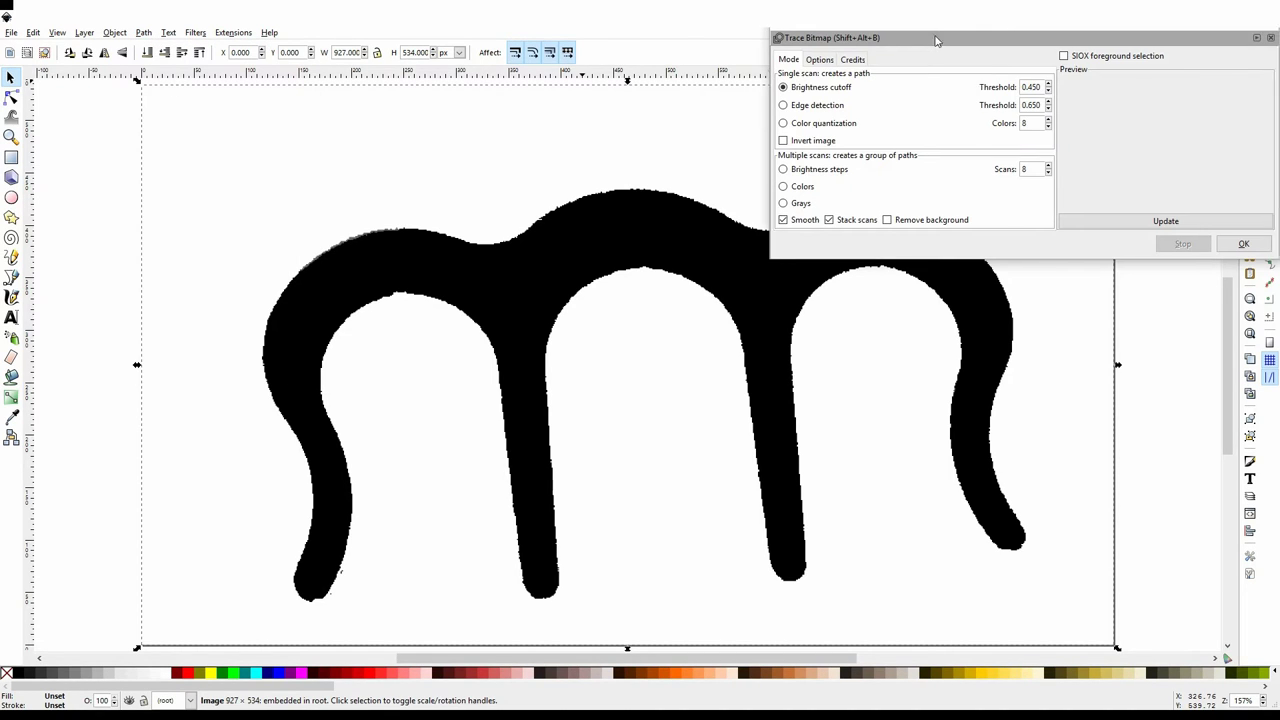
pyautogui.moveTo(936, 40); pyautogui.dragTo(437, 71)
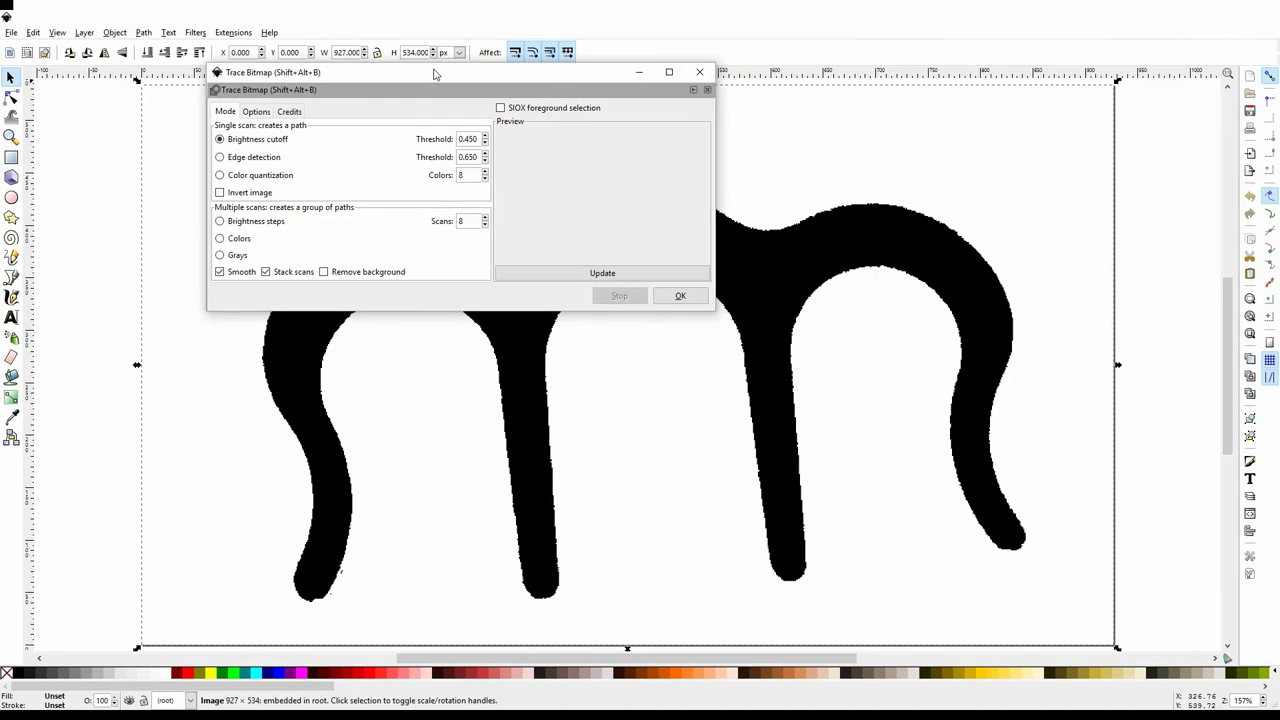
pyautogui.click(213, 157)
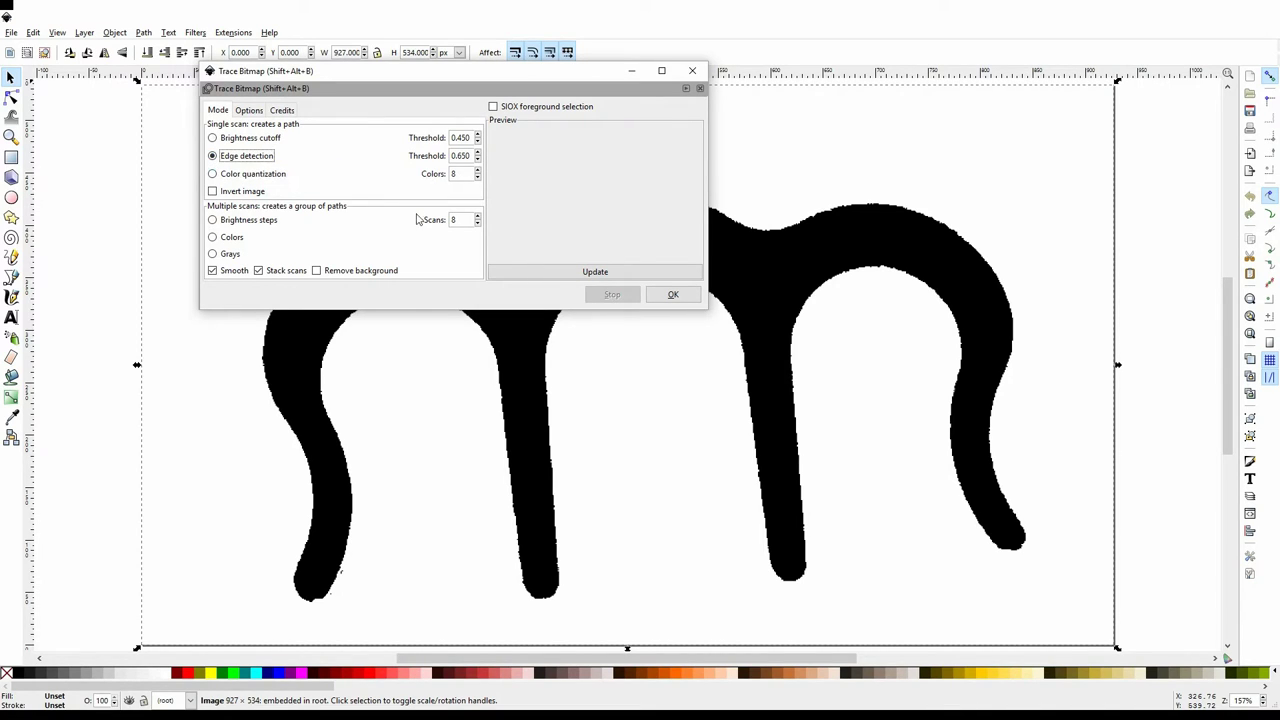
pyautogui.click(603, 274)
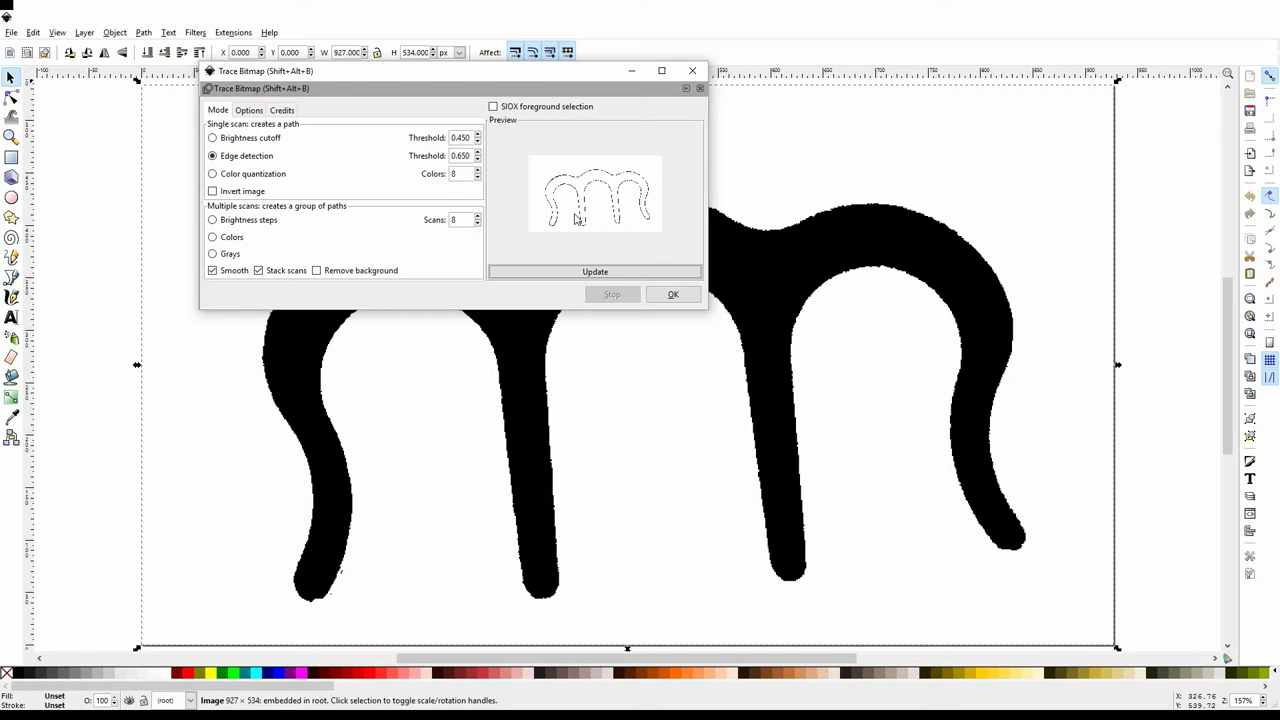
pyautogui.click(670, 298)
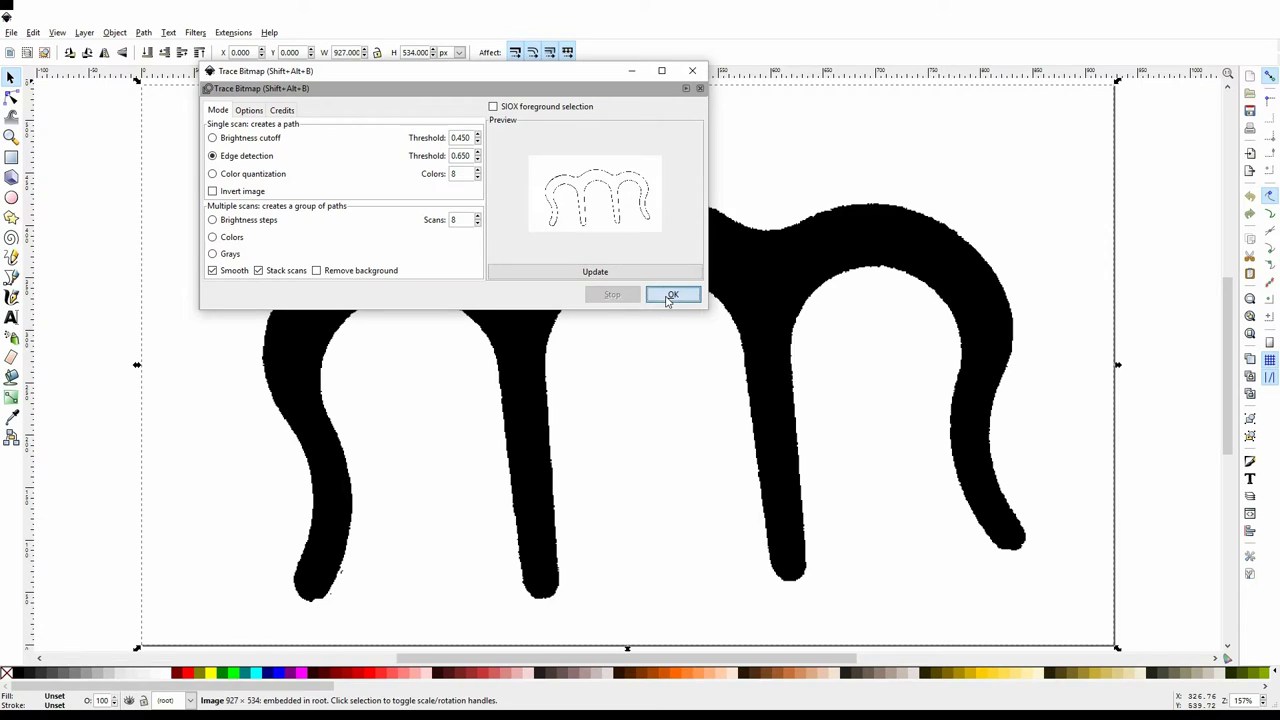
pyautogui.click(694, 72)
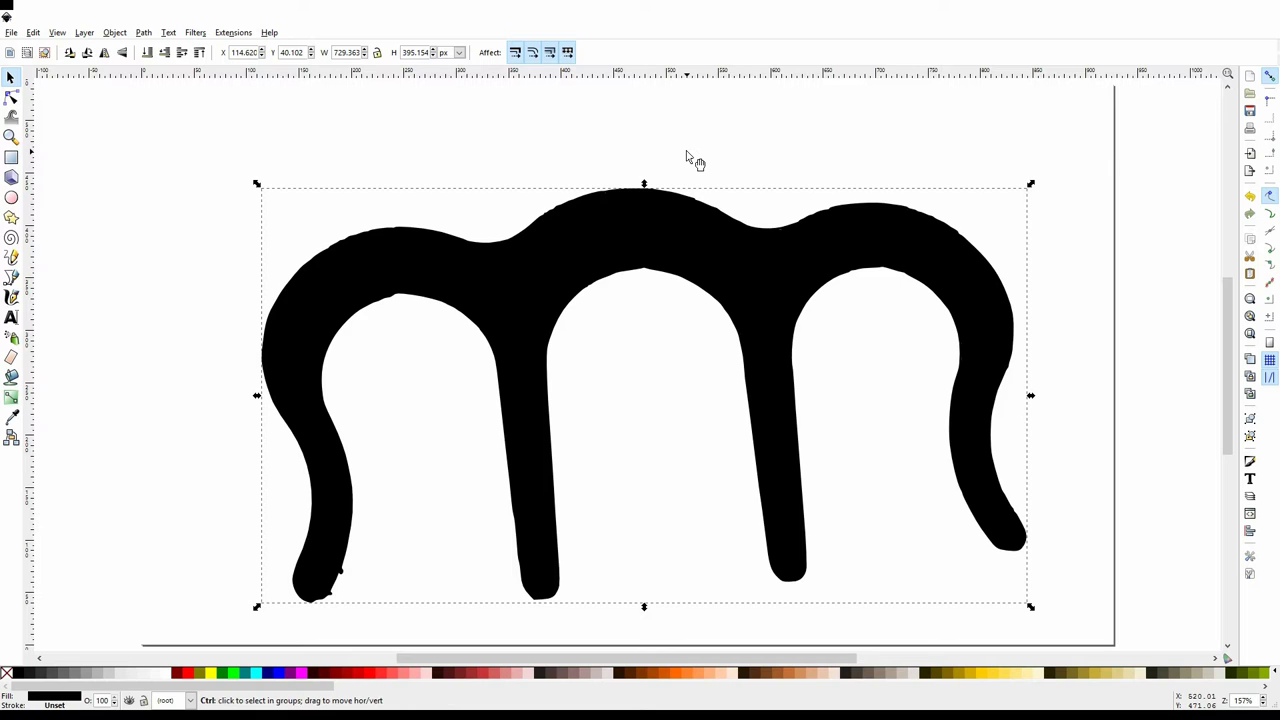
# Move the source image aside to compare it with the edge-traced outline, and undo the changes
pyautogui.keyDown('ctrl'); pyautogui.scroll(-2, 688, 158); pyautogui.keyUp('ctrl')
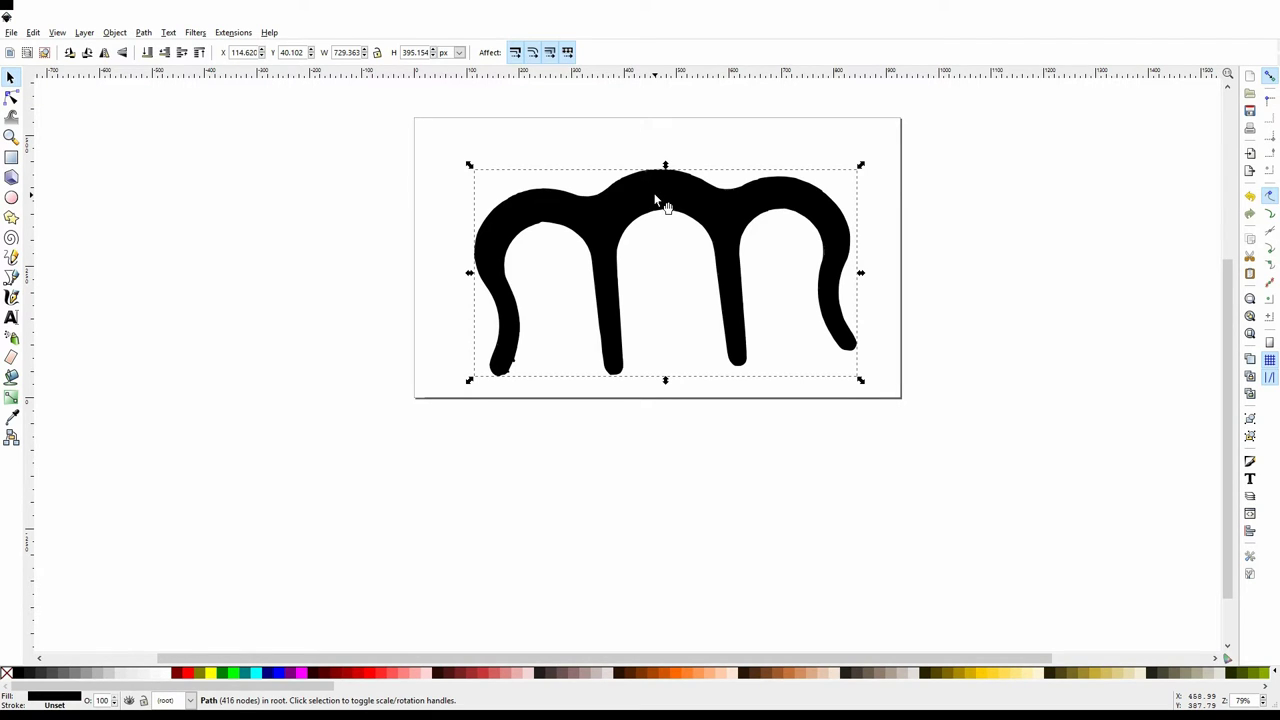
pyautogui.moveTo(656, 200); pyautogui.dragTo(257, 198)
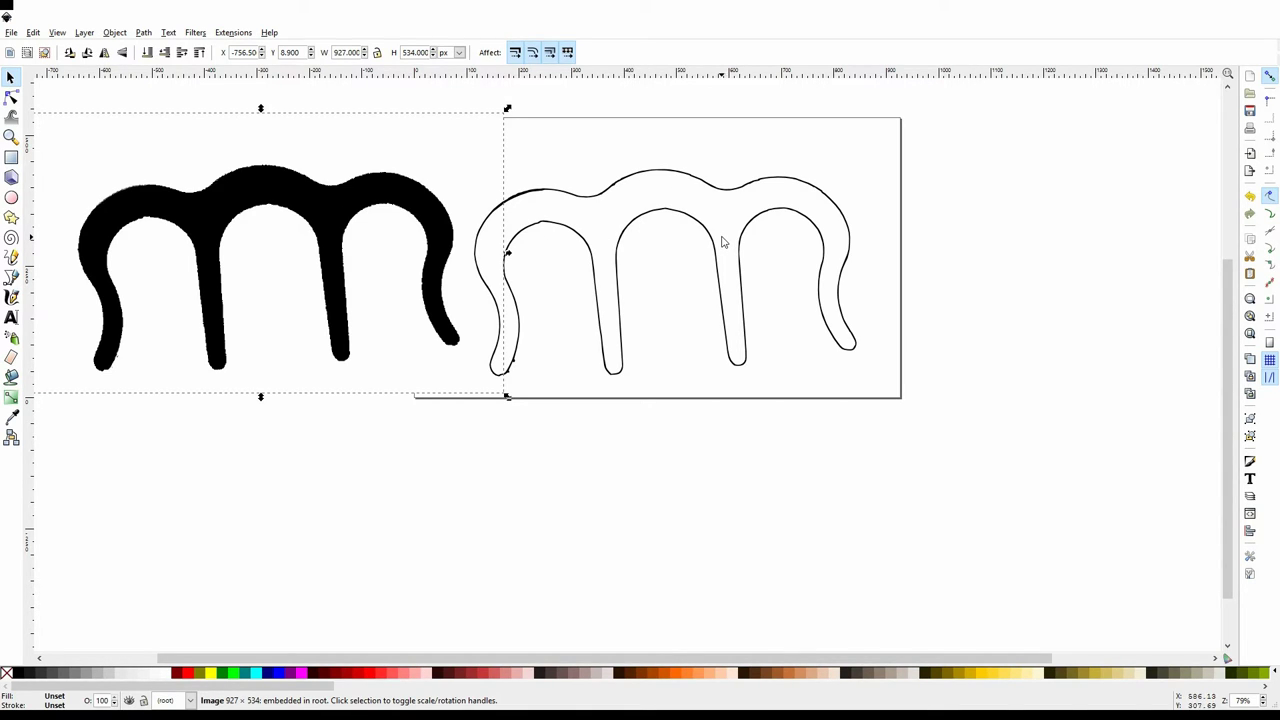
pyautogui.hotkey('ctrl', 'z')
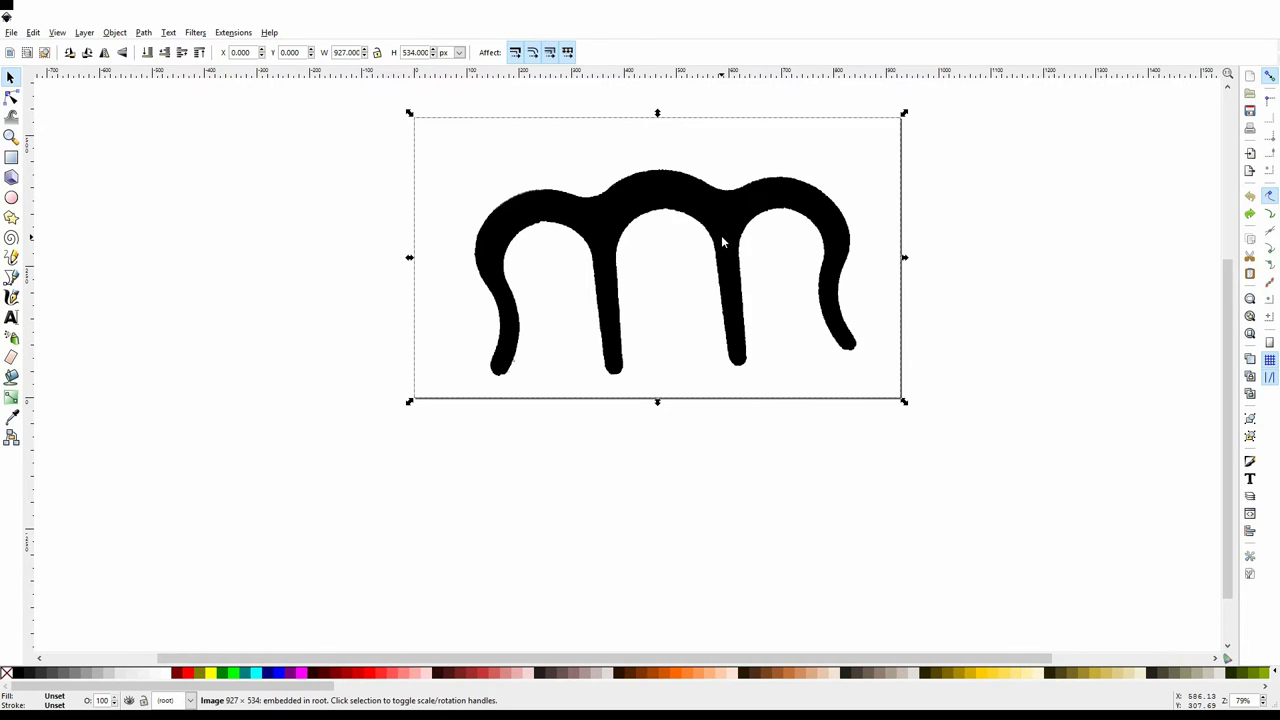
# Trace the clip image into a path with Trace Bitmap in Brightness cutoff mode at threshold 0.450, previewing before applying it
pyautogui.click(143, 32)
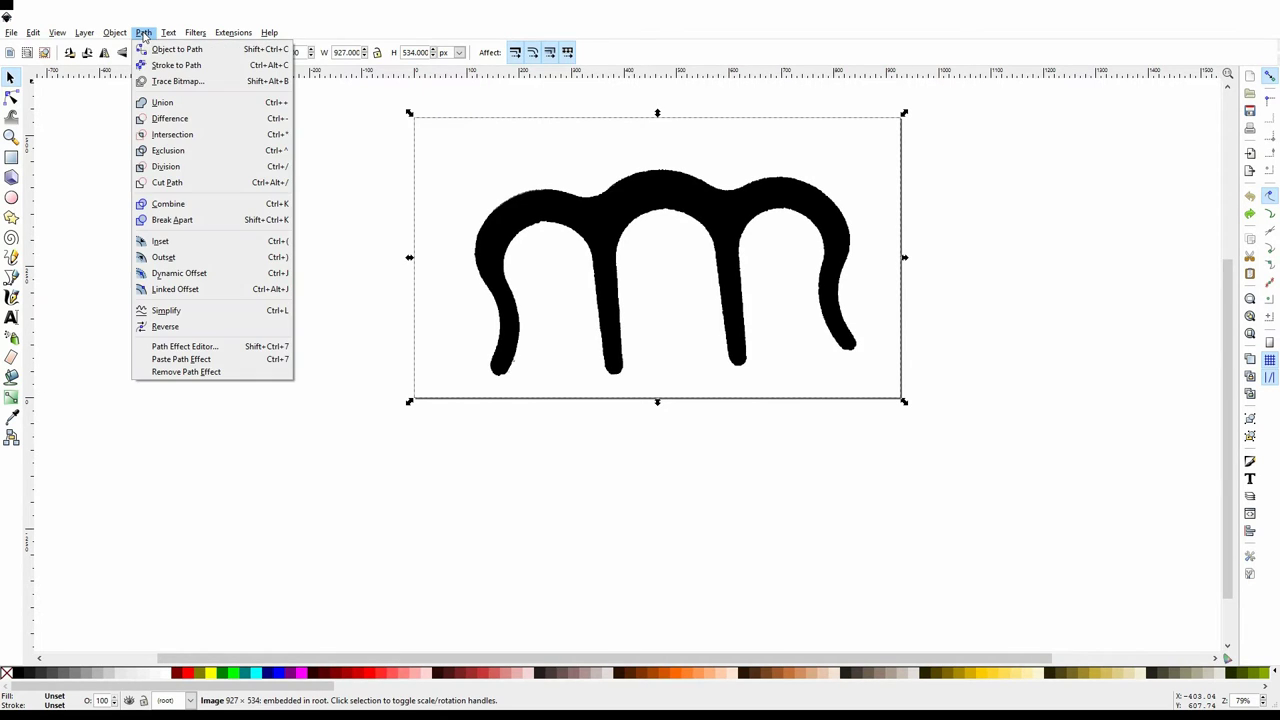
pyautogui.click(160, 81)
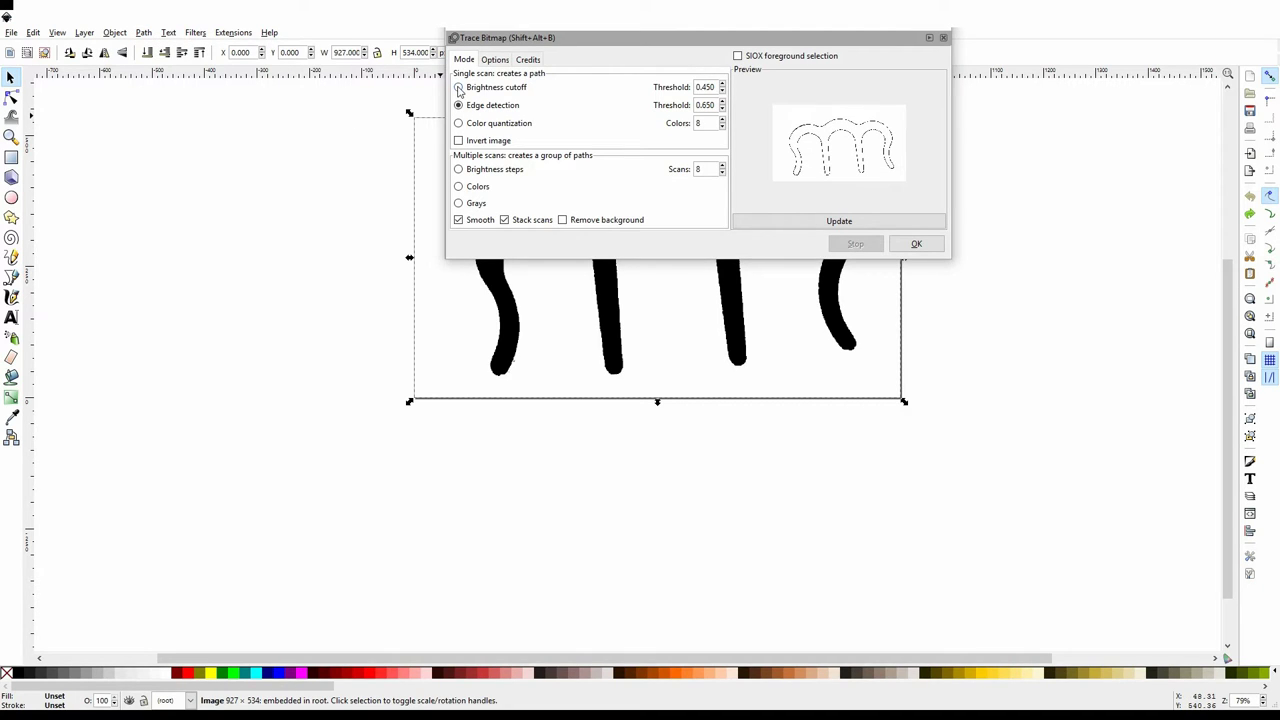
pyautogui.click(459, 88)
pyautogui.click(838, 223)
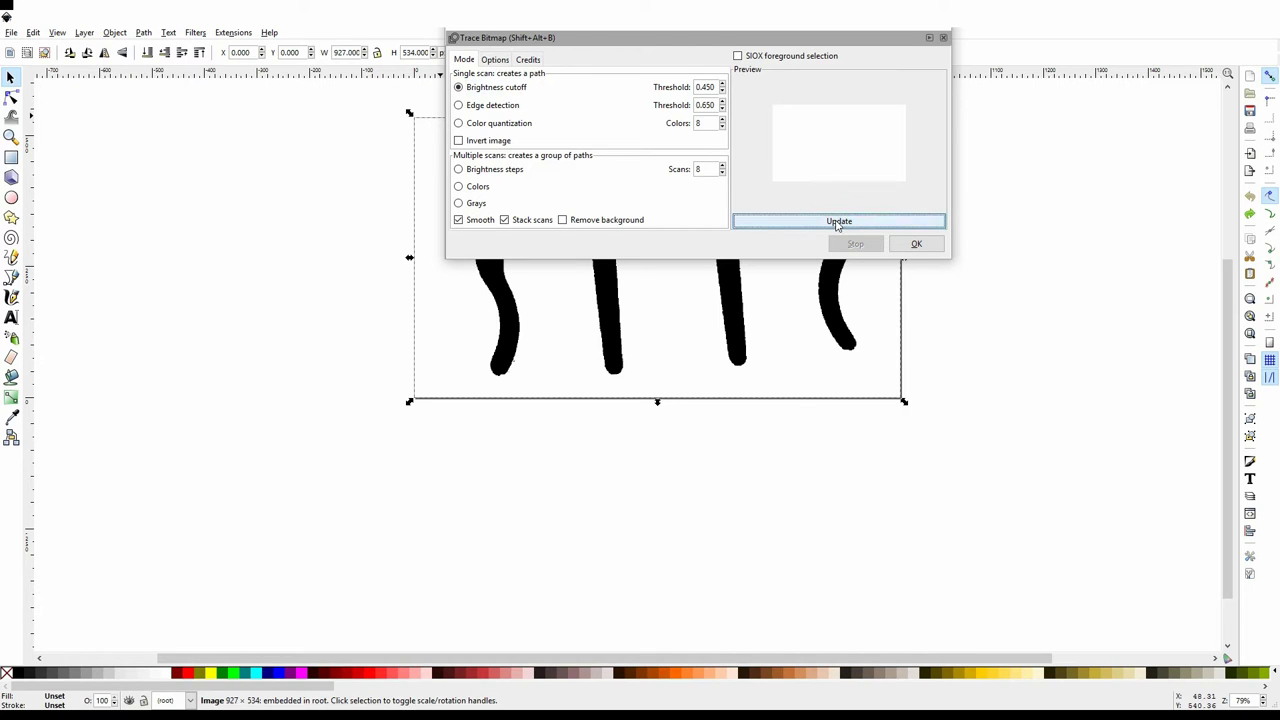
pyautogui.click(913, 245)
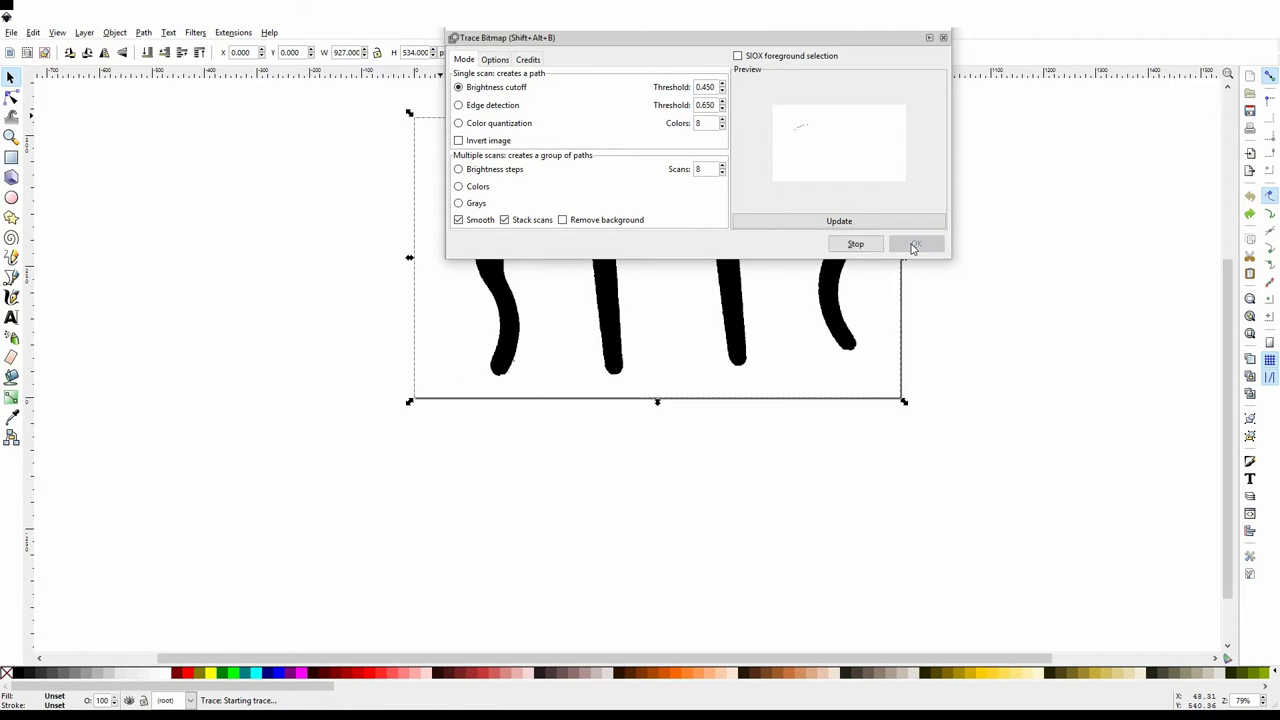
pyautogui.click(943, 37)
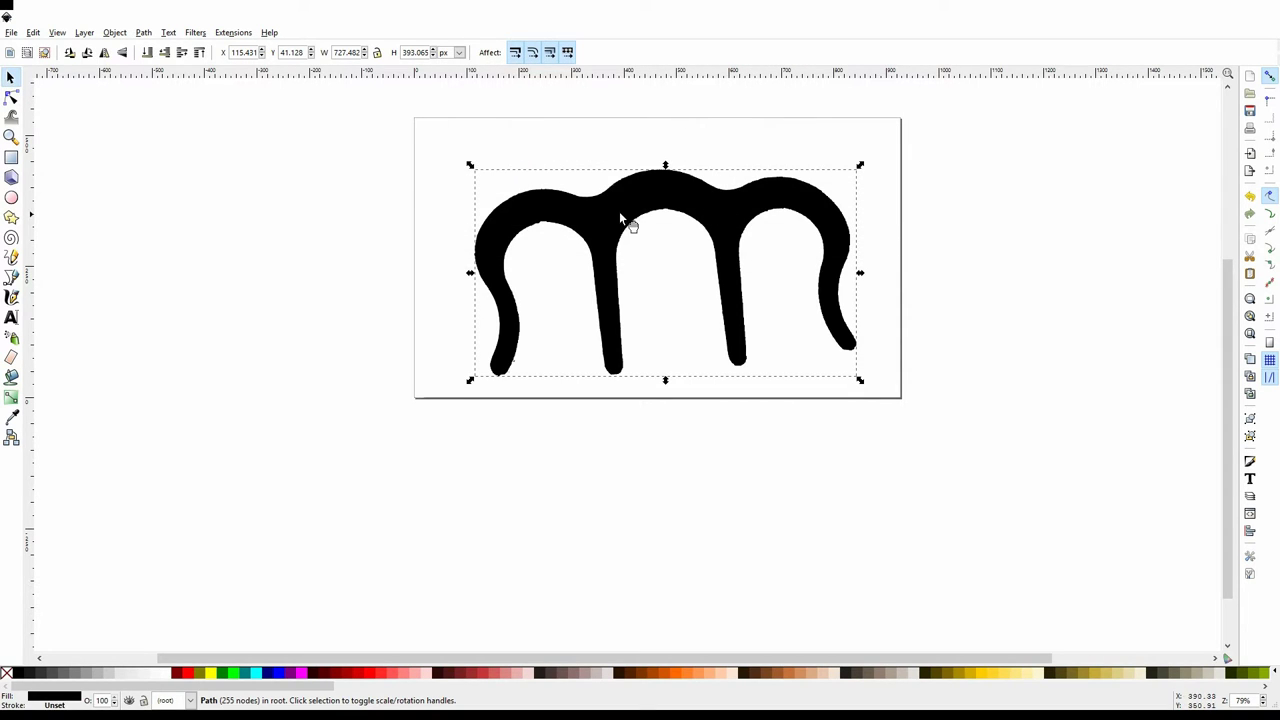
# Move the traced path clear of the source image and display its nodes for editing
pyautogui.moveTo(619, 214)
pyautogui.mouseDown()
pyautogui.moveTo(540, 240)
pyautogui.moveTo(225, 229)
pyautogui.mouseUp()
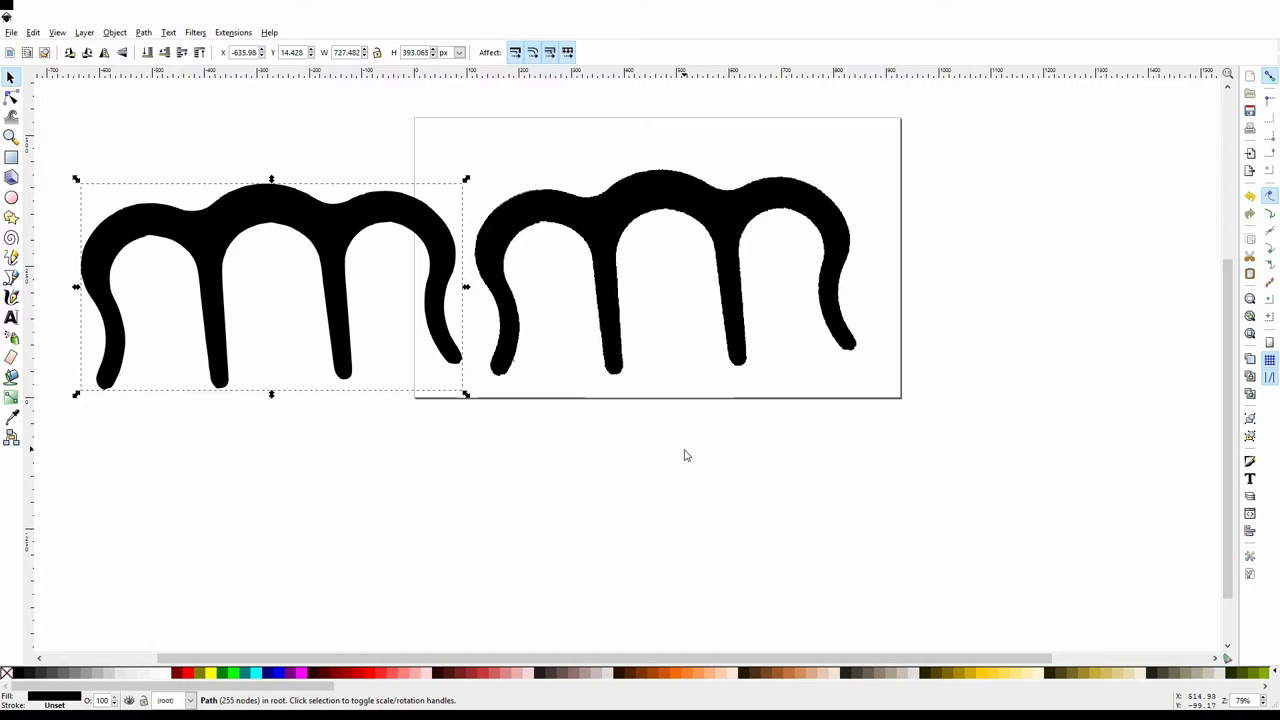
pyautogui.click(11, 96)
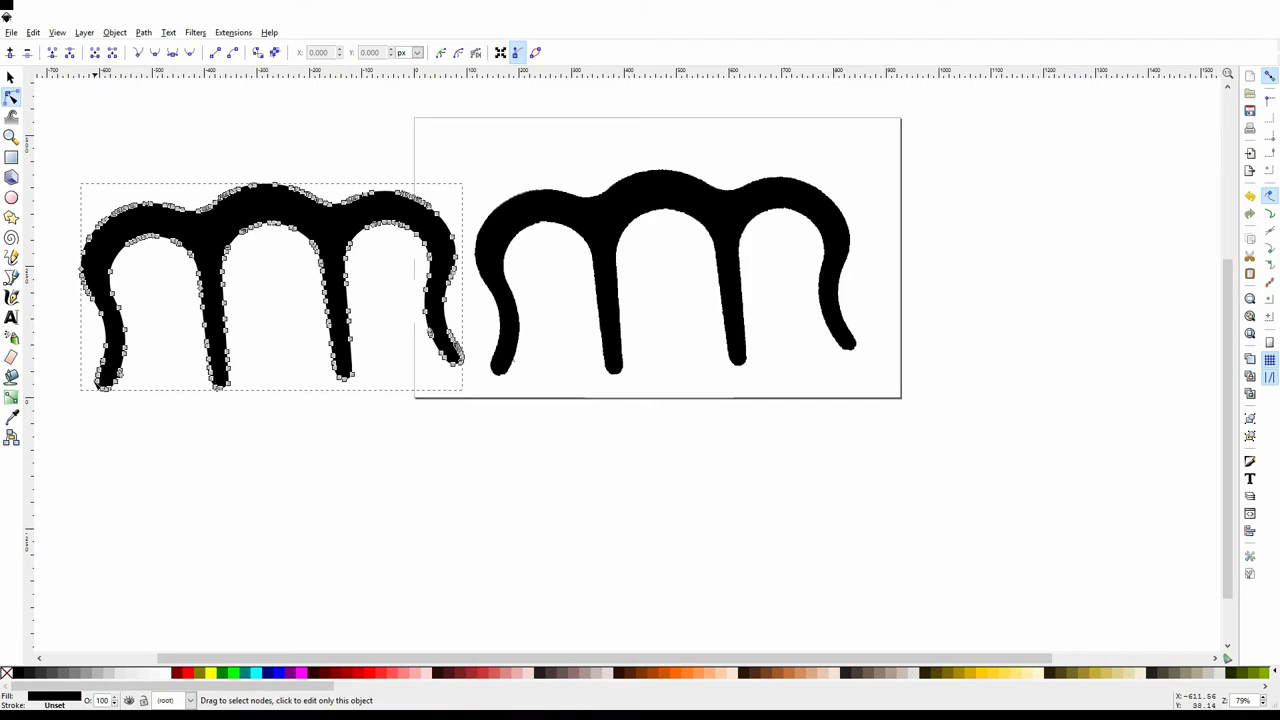
# Save the drawing as music clip.svg in the 3D Design folder, replacing the existing file
pyautogui.click(12, 33)
pyautogui.click(40, 119)
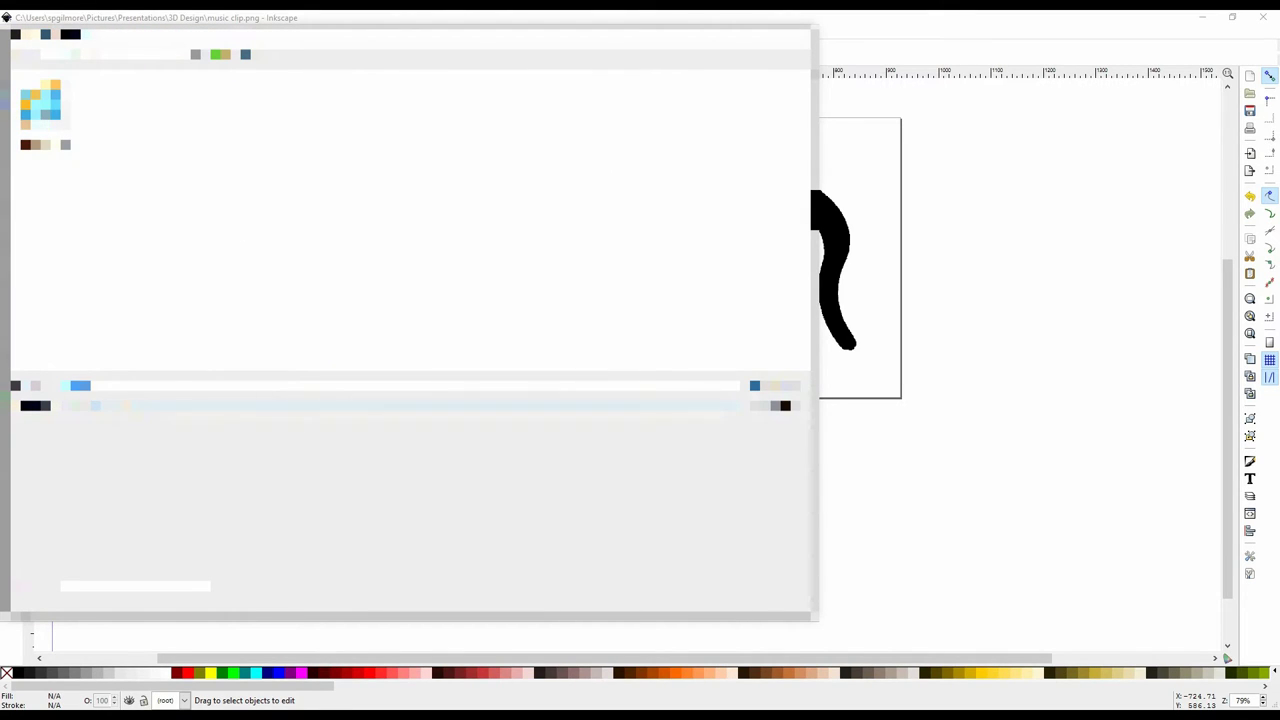
pyautogui.click(125, 415)
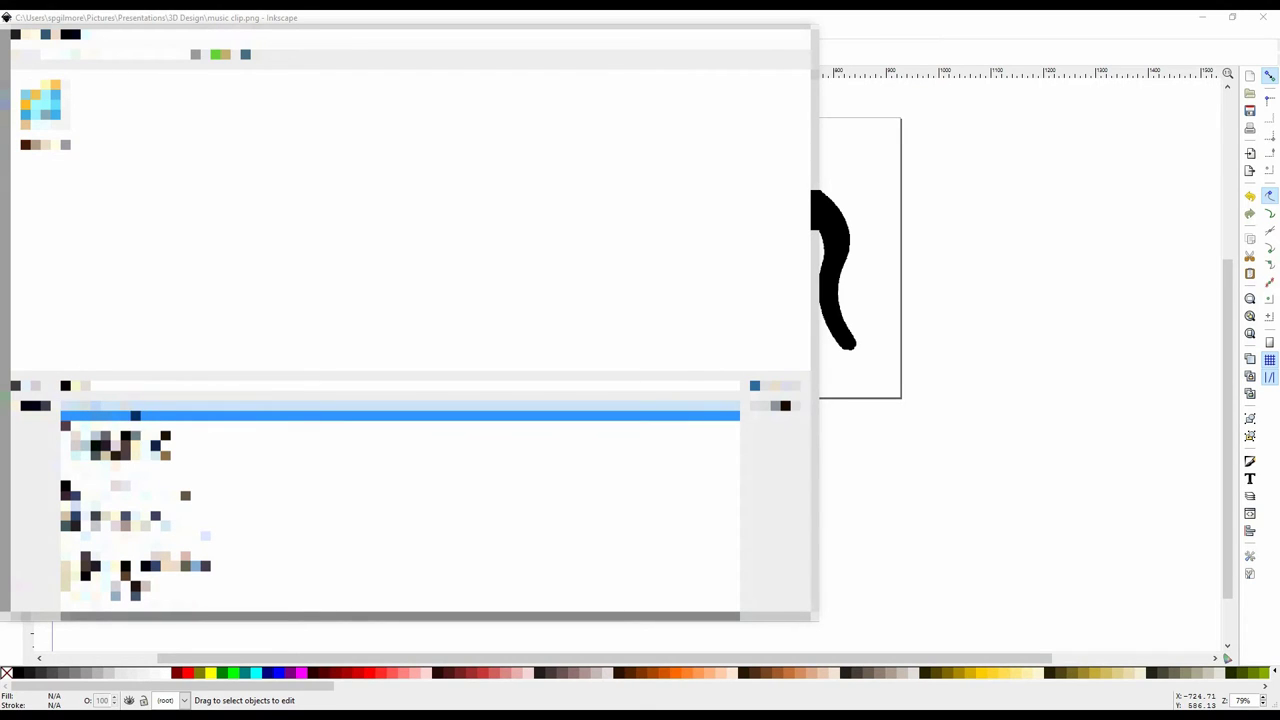
pyautogui.click(125, 413)
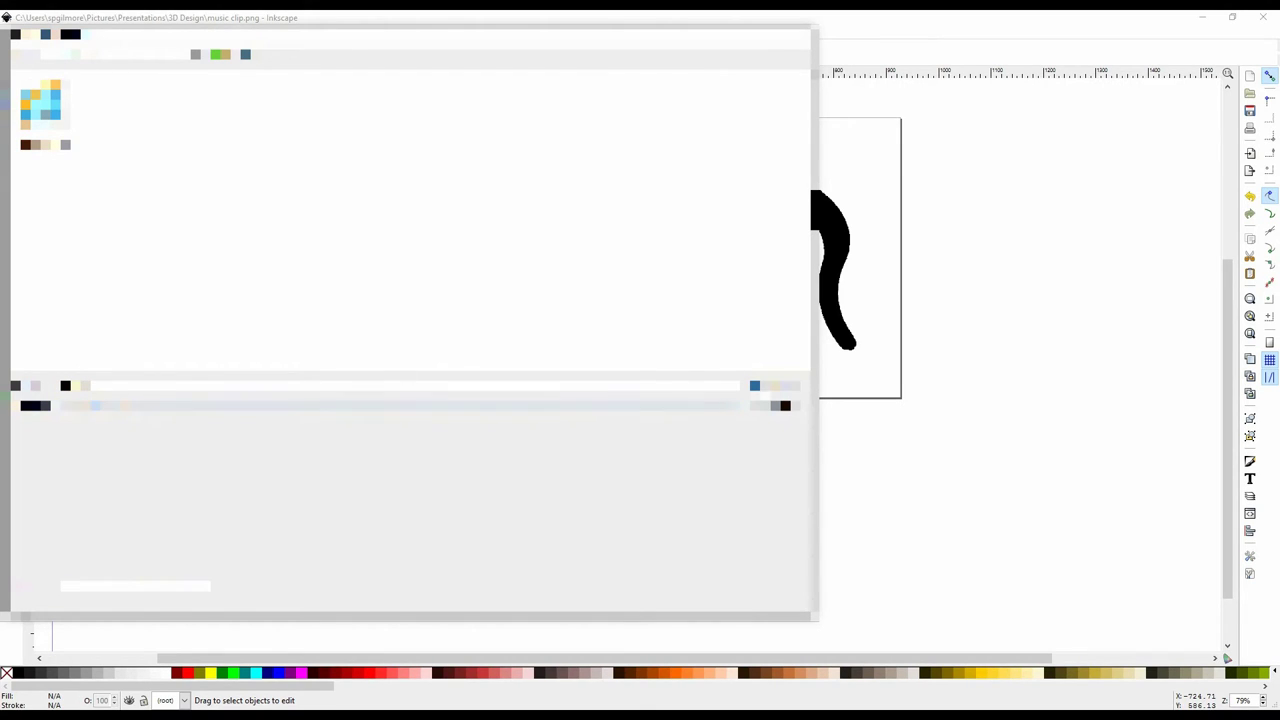
pyautogui.click(775, 400)
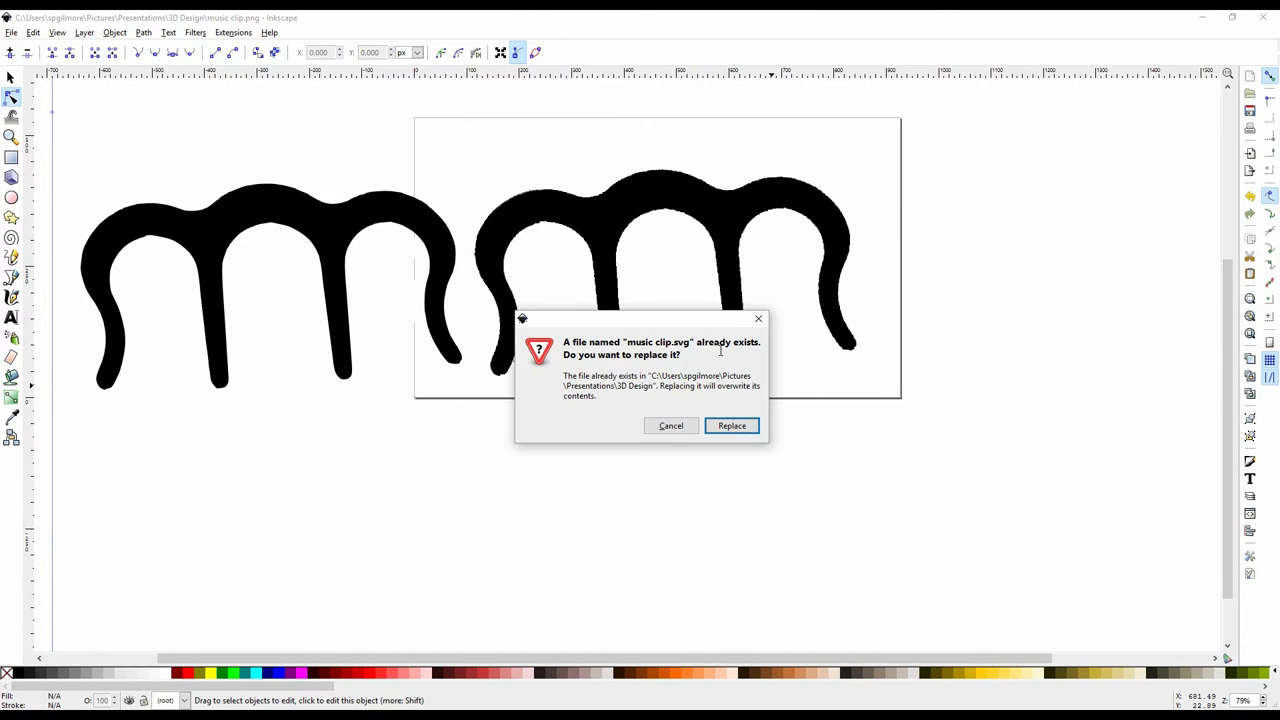
pyautogui.click(733, 427)
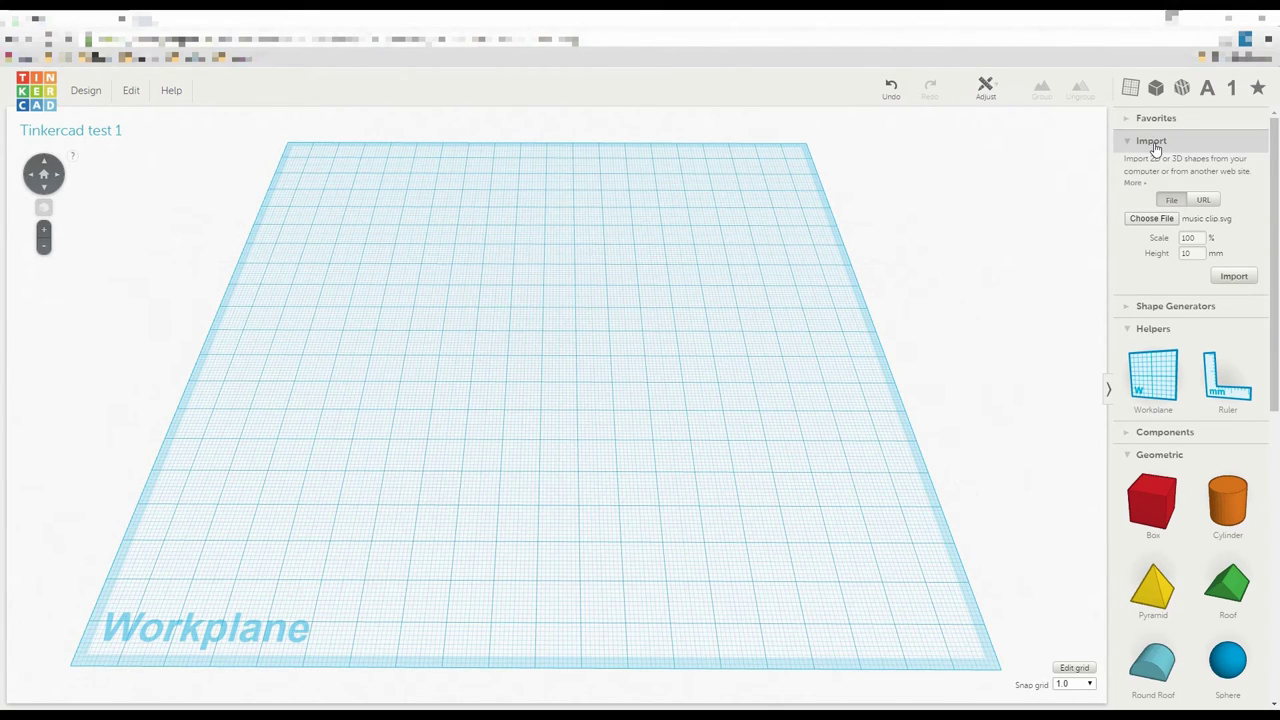
# In Tinkercad, import music clip.svg at 100% scale with a height of 10 mm
pyautogui.click(1171, 201)
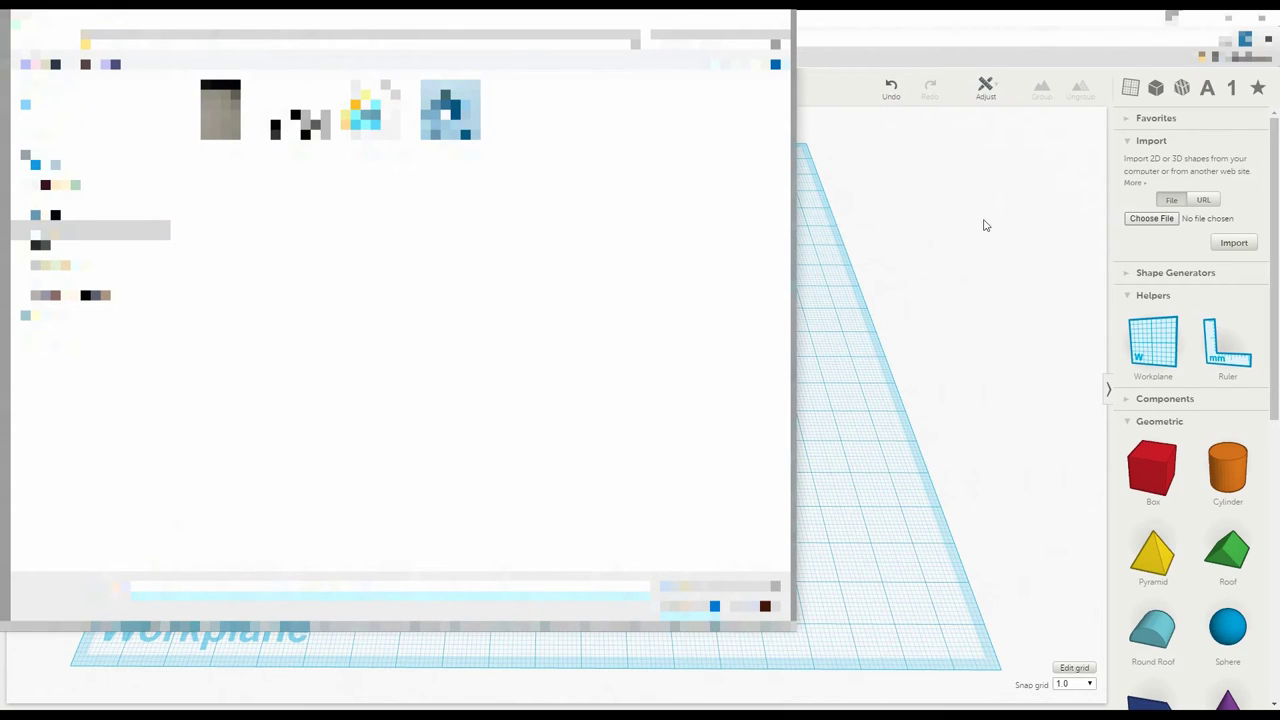
pyautogui.click(375, 118)
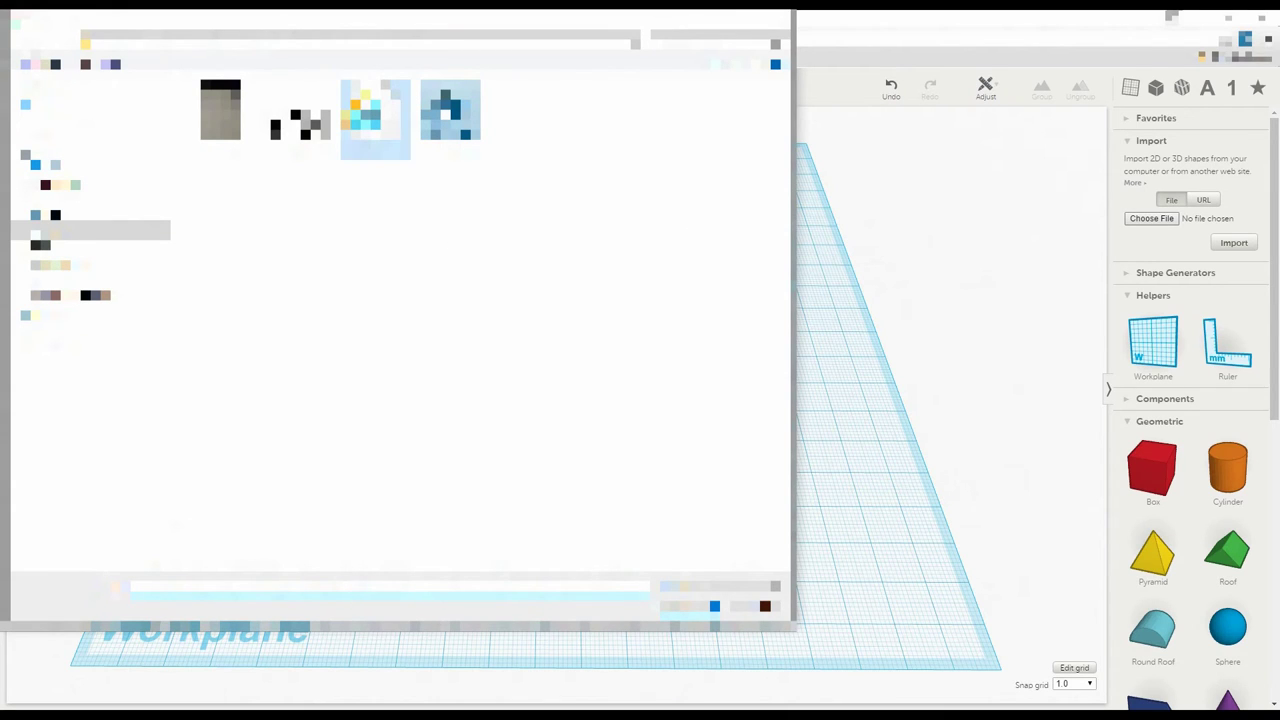
pyautogui.press('Return')
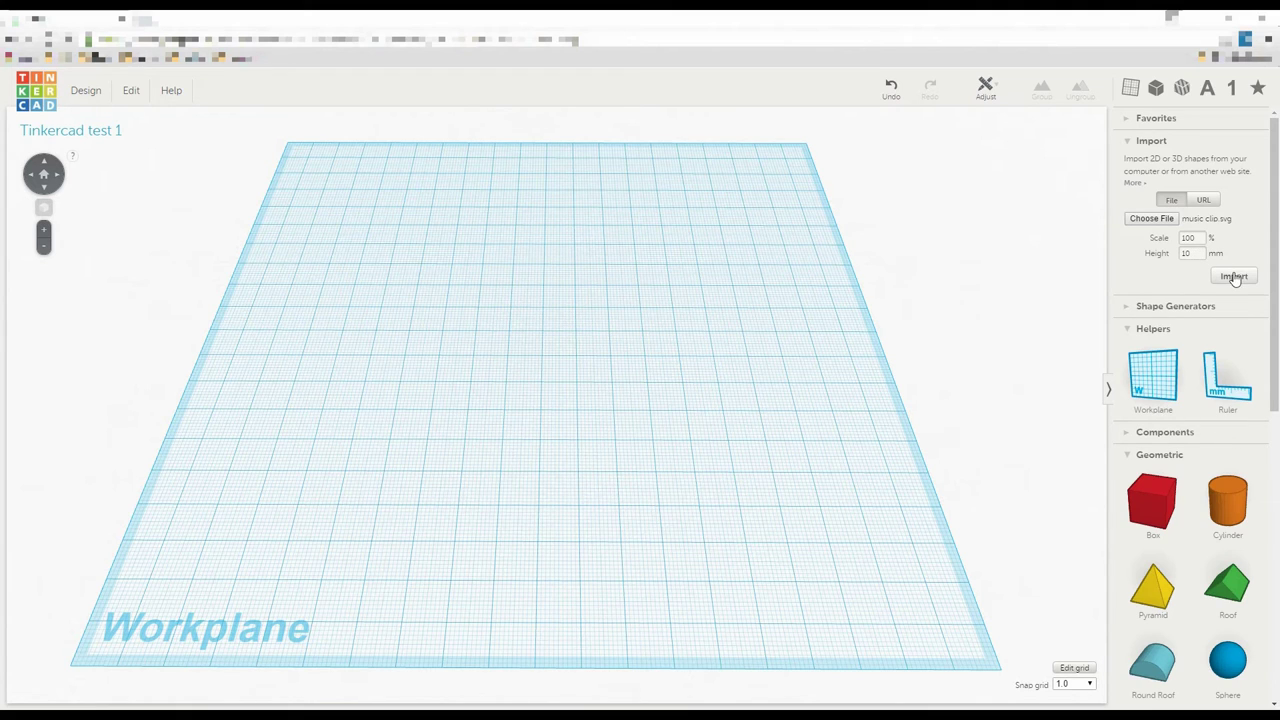
pyautogui.click(1233, 276)
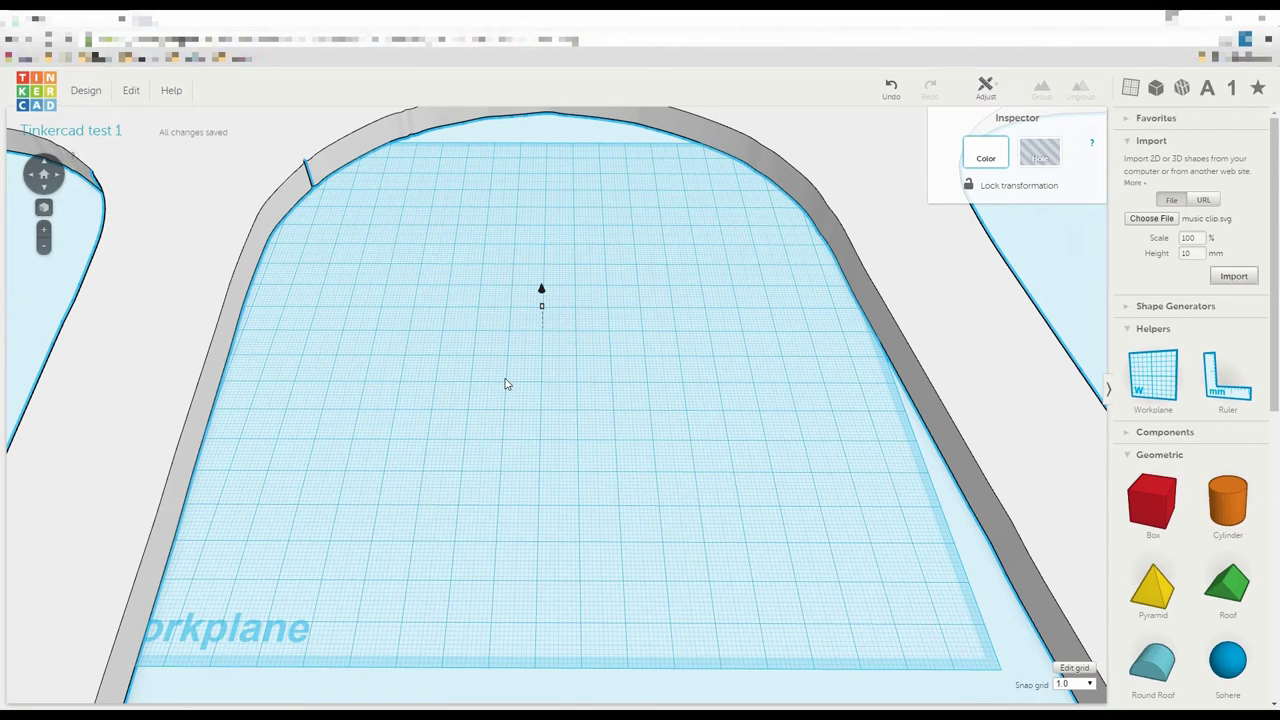
# Stretch the imported clip upward, and shrink it proportionally so that it fits on the workplane
pyautogui.scroll(-8, 505, 384)
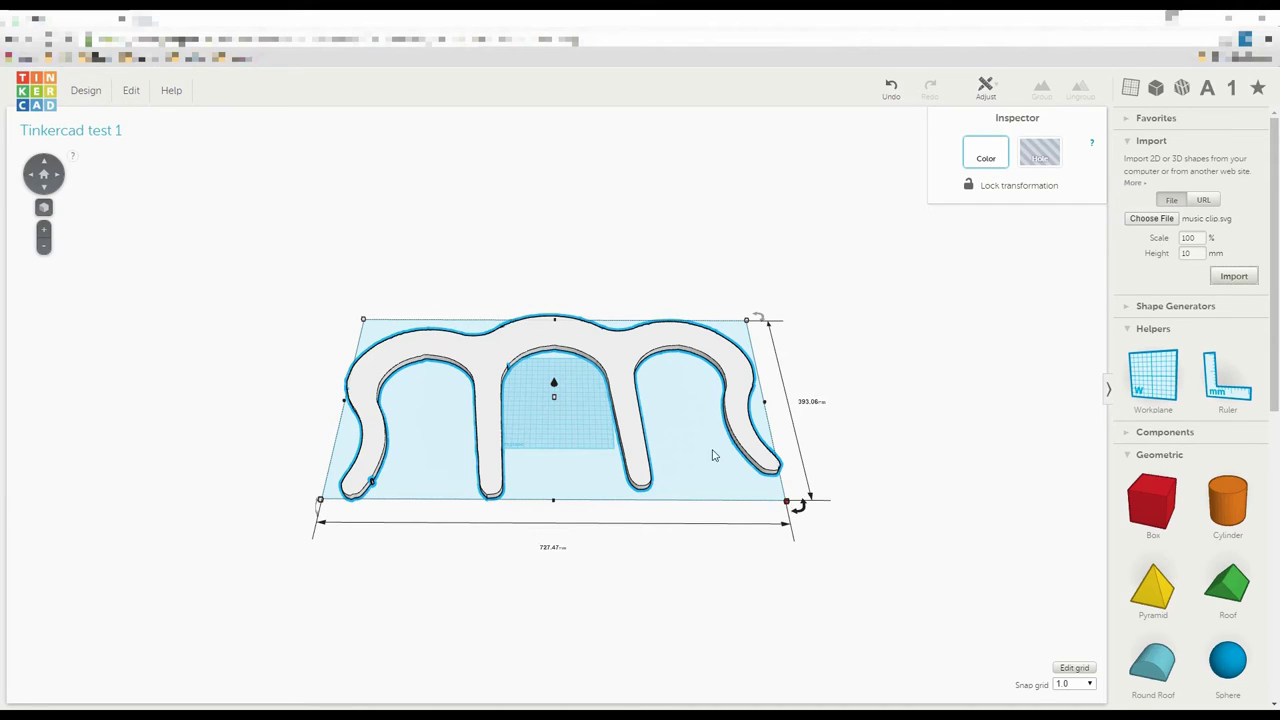
pyautogui.moveTo(556, 399); pyautogui.dragTo(557, 351)
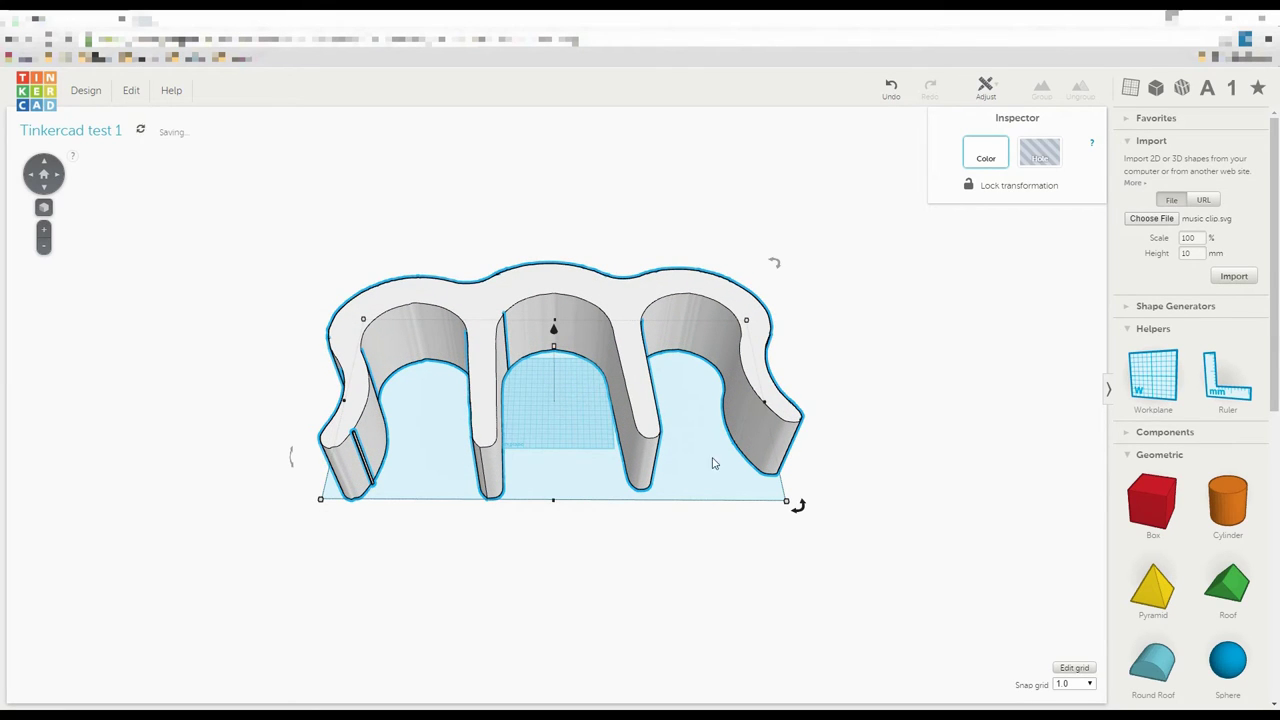
pyautogui.moveTo(792, 505); pyautogui.dragTo(556, 393)
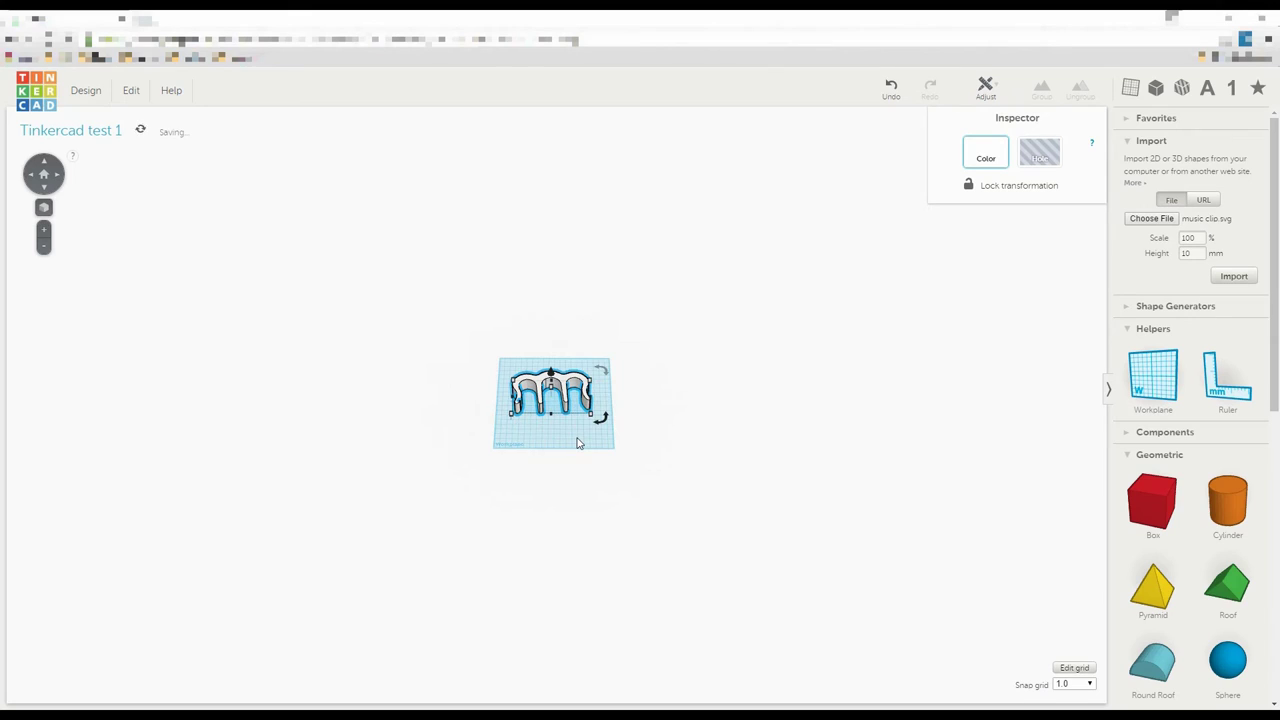
# Scale the clip down further from its front corner, keeping its proportions, to about 17.78 mm tall
pyautogui.press('f')
pyautogui.scroll(2, 575, 442)
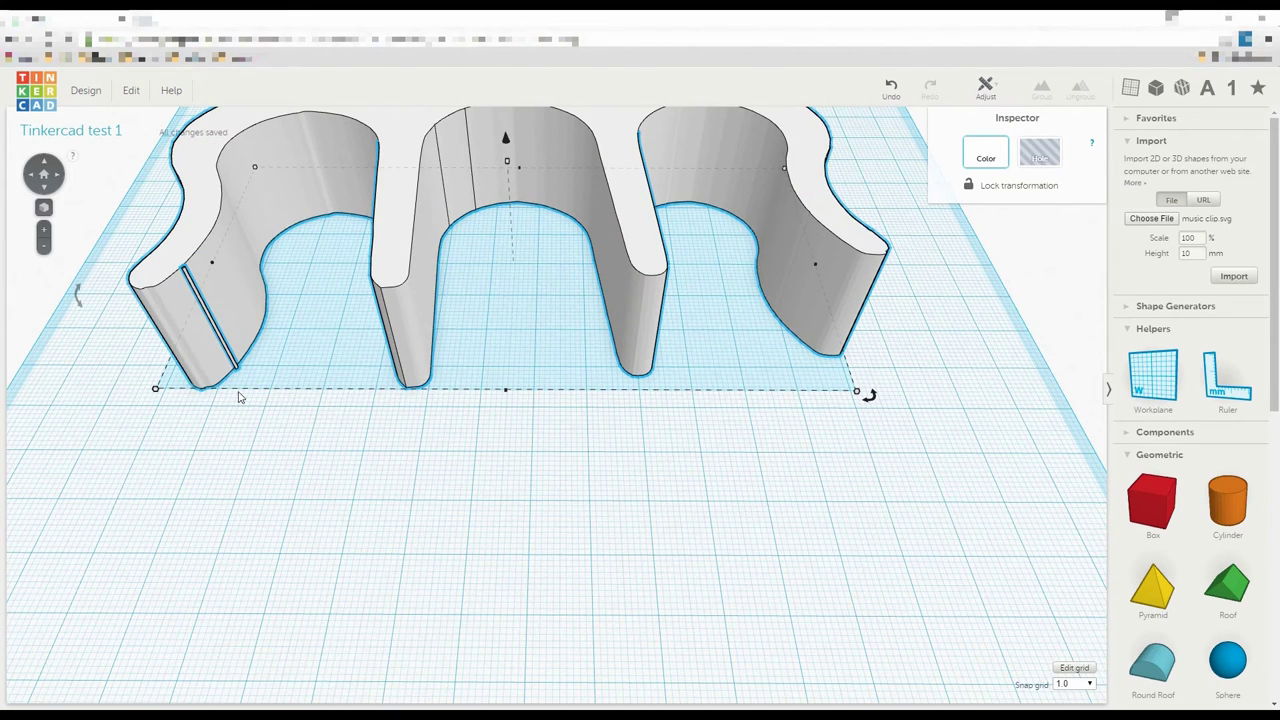
pyautogui.scroll(2, 291, 423)
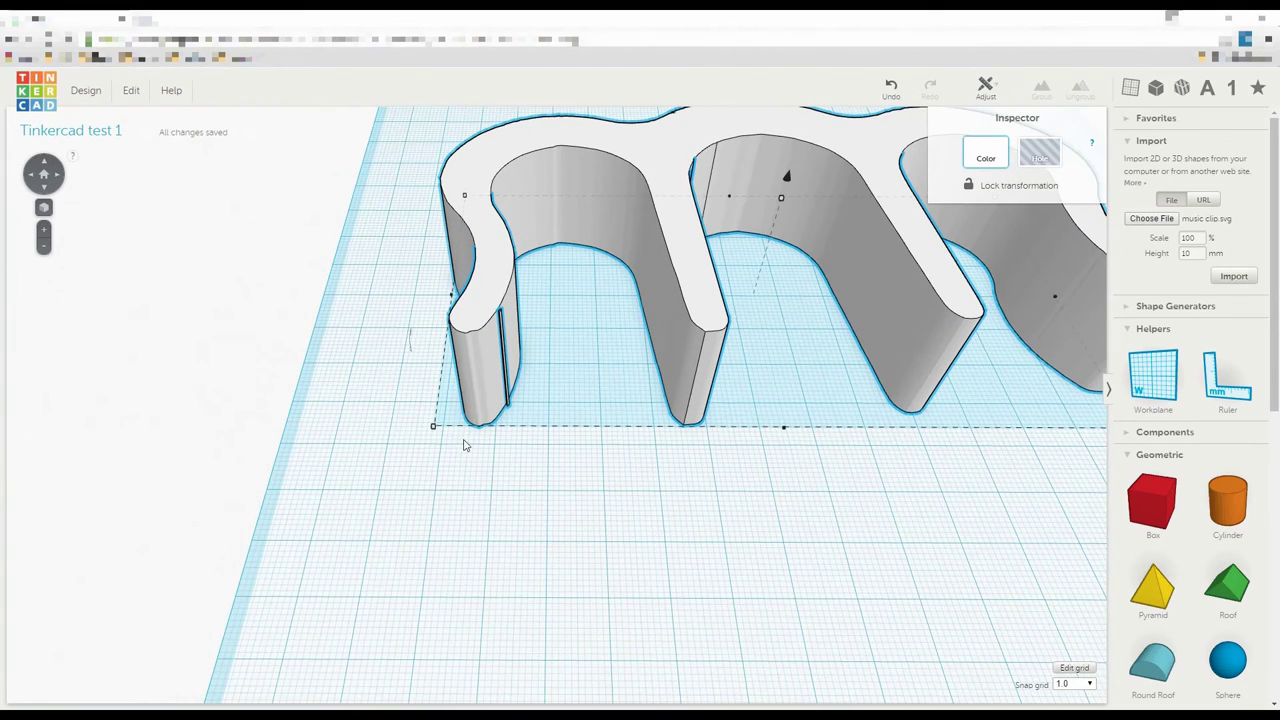
pyautogui.moveTo(498, 334); pyautogui.dragTo(507, 351)
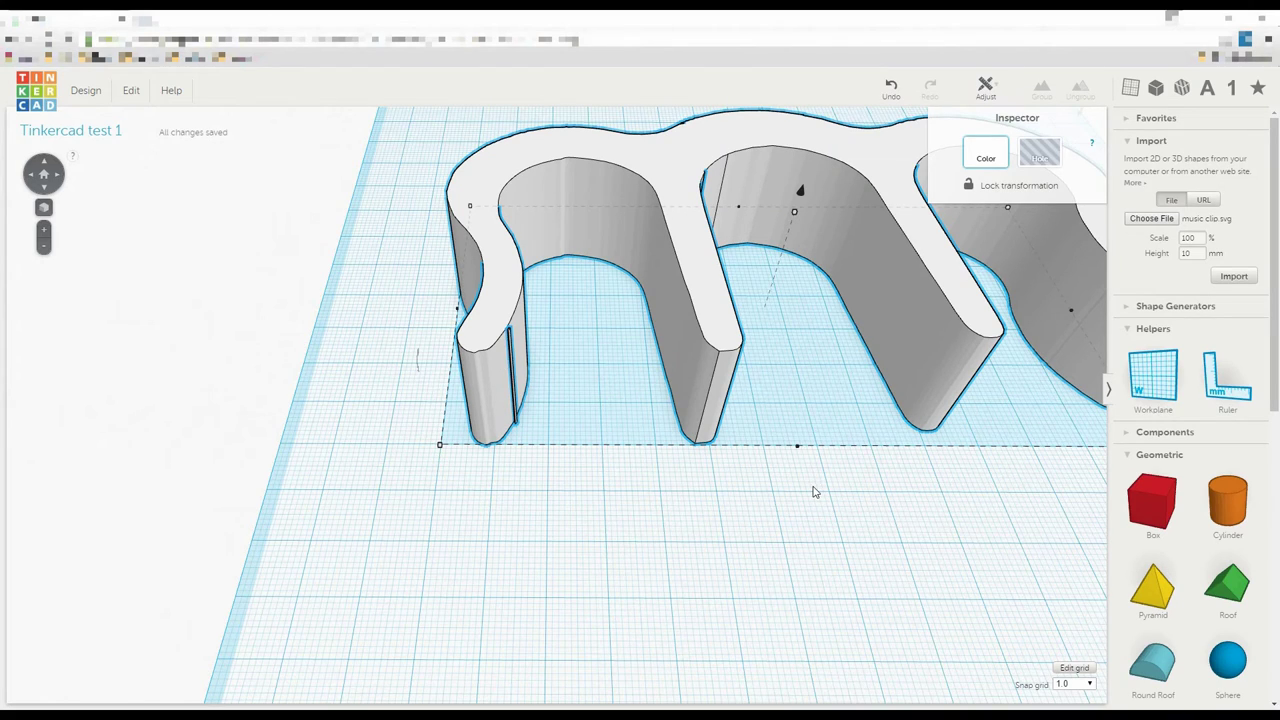
pyautogui.moveTo(811, 491); pyautogui.dragTo(698, 478, button='right')
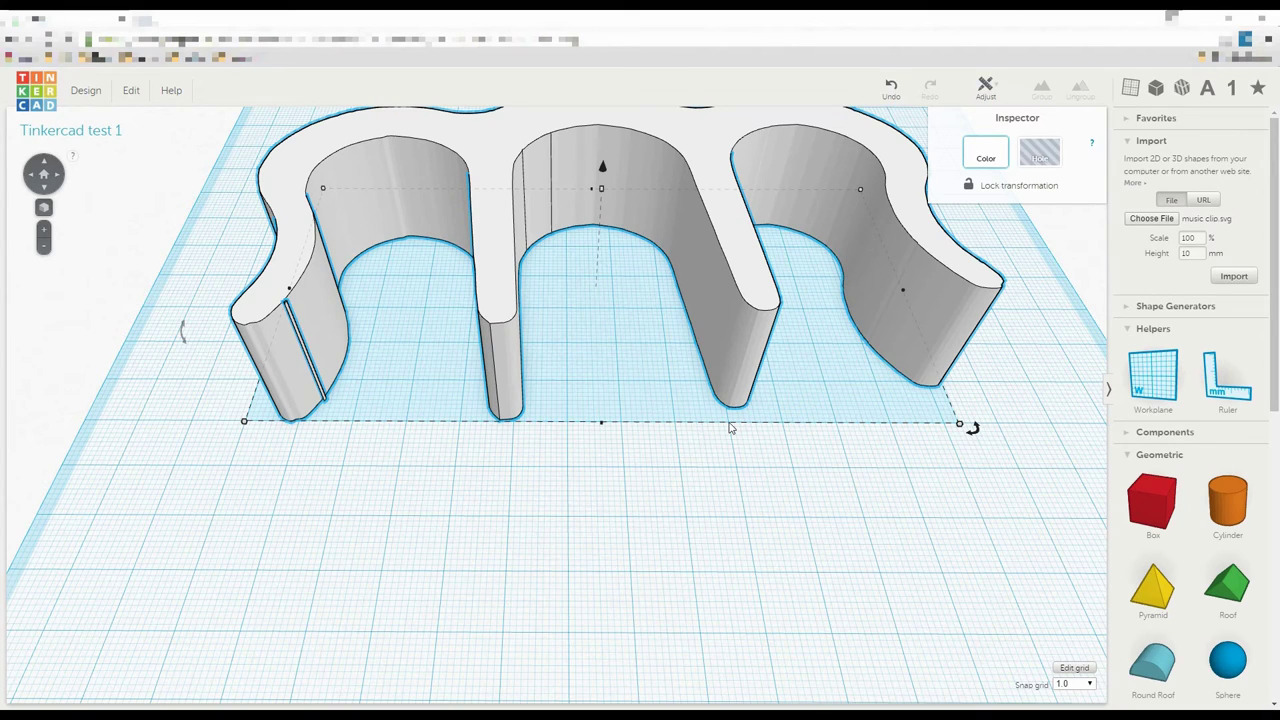
pyautogui.moveTo(960, 424)
pyautogui.moveTo(960, 424); pyautogui.dragTo(565, 333)
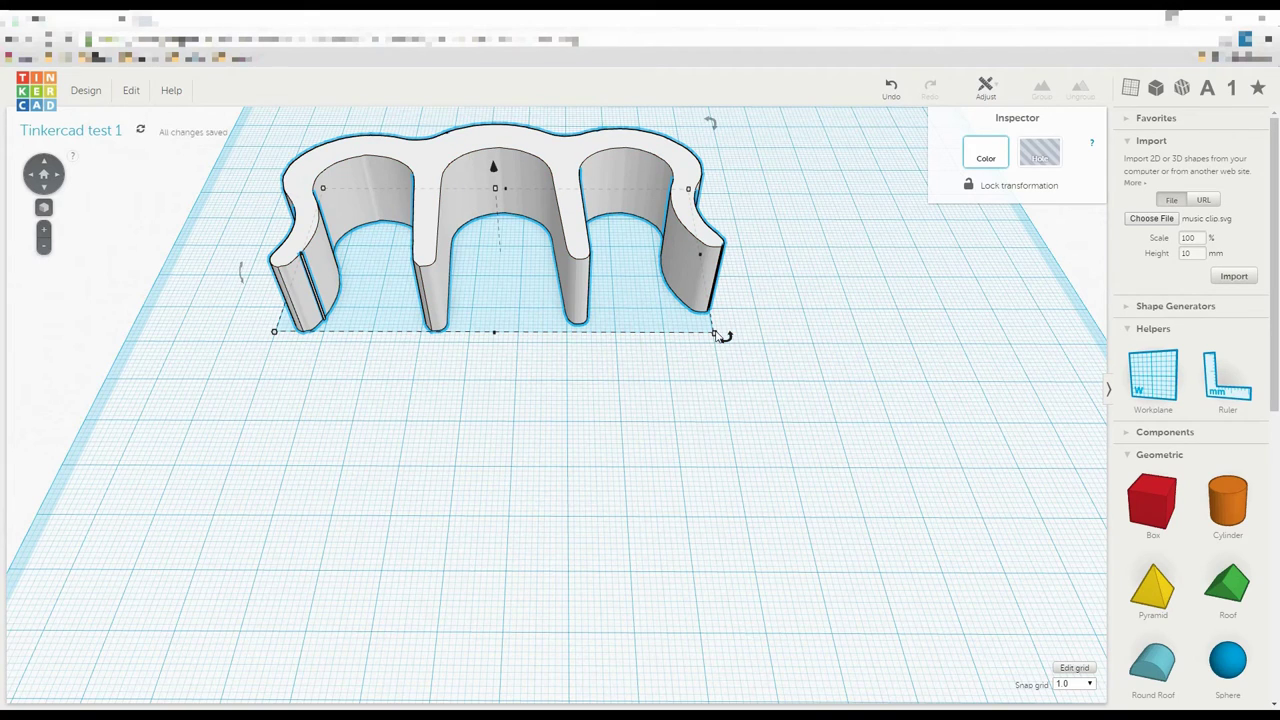
pyautogui.moveTo(715, 334); pyautogui.dragTo(728, 340)
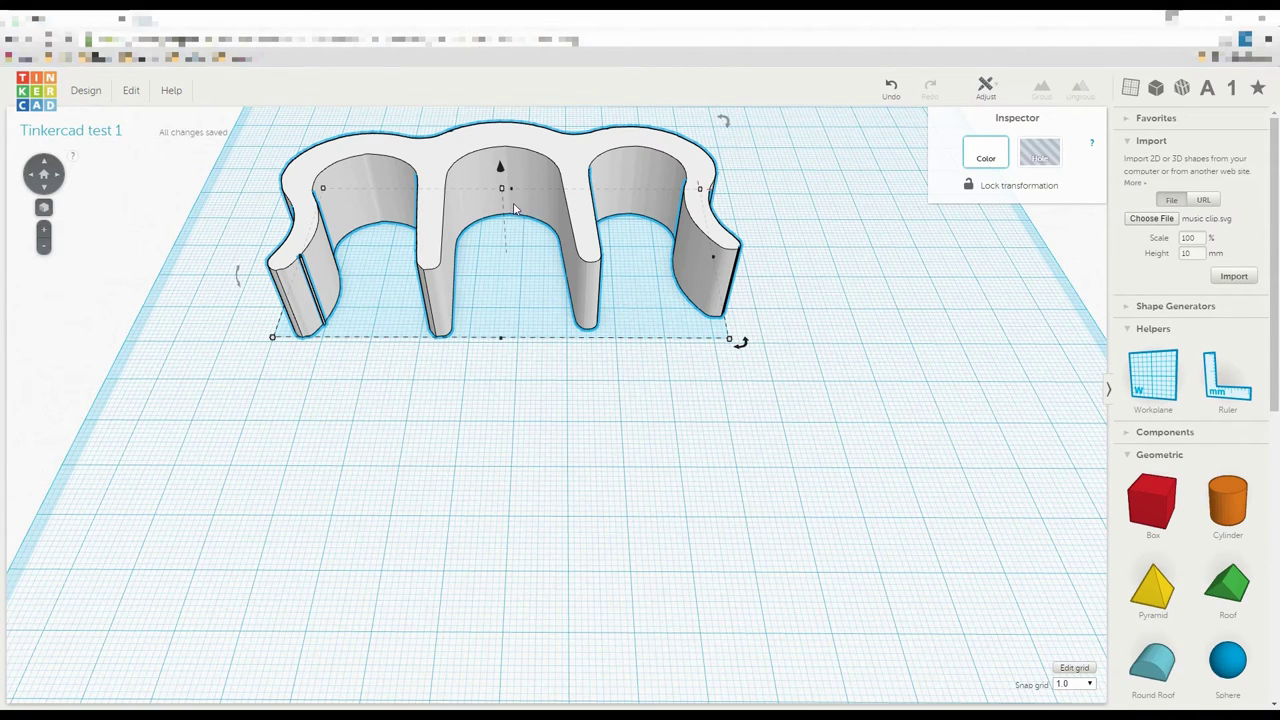
# Reduce the clip's height to 2 mm
pyautogui.moveTo(503, 191)
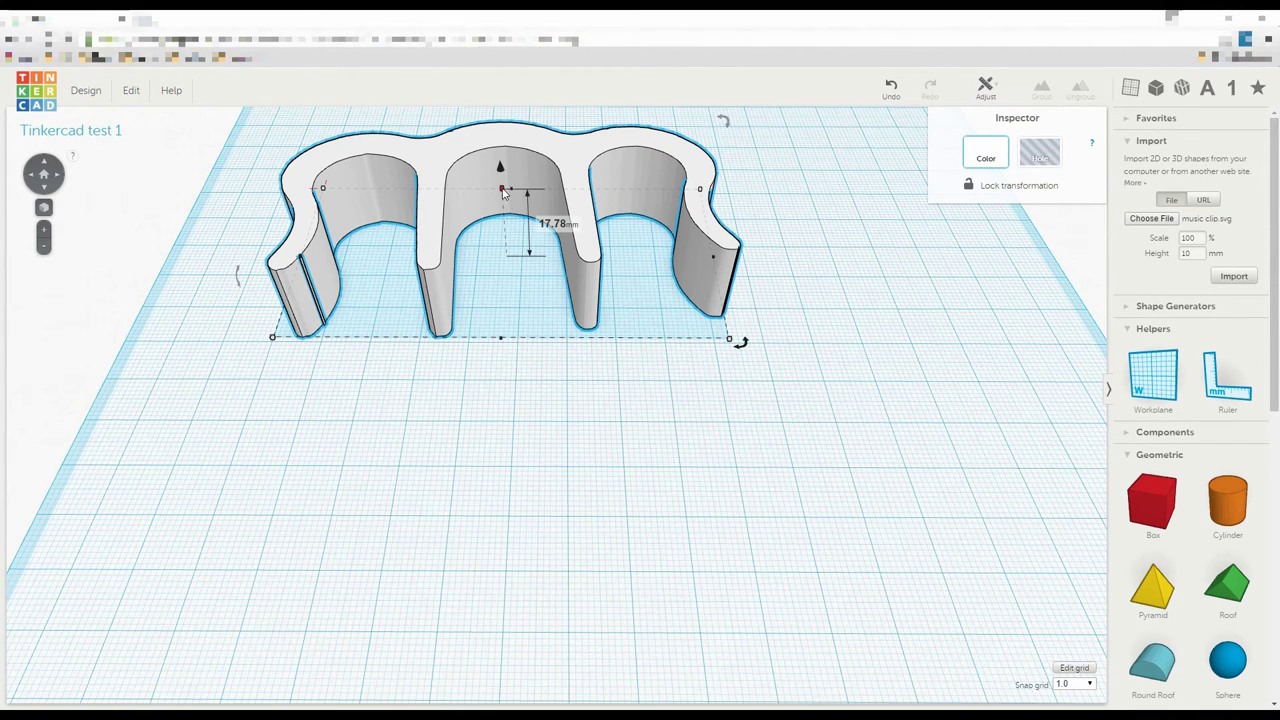
pyautogui.moveTo(503, 191); pyautogui.dragTo(505, 253)
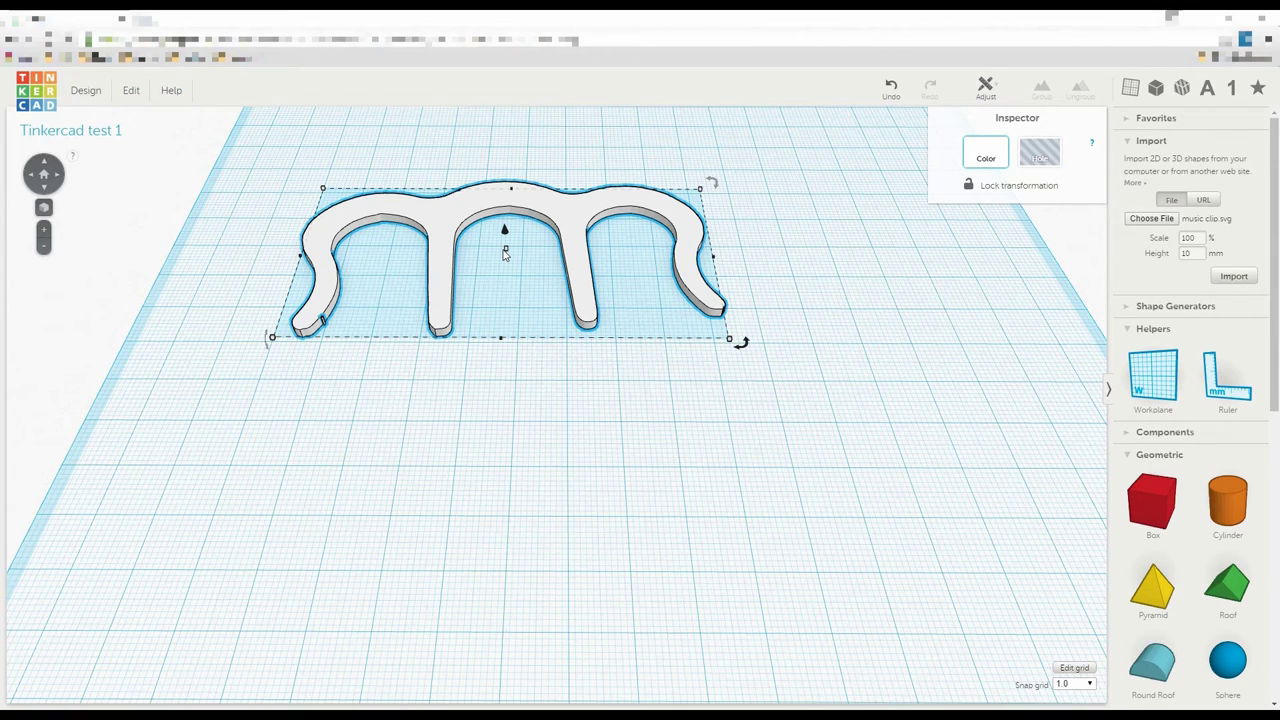
pyautogui.moveTo(507, 253)
# Lower the clip's height slightly with the snap grid at 0.5, and set the snap grid back to 1.0
pyautogui.click(1090, 686)
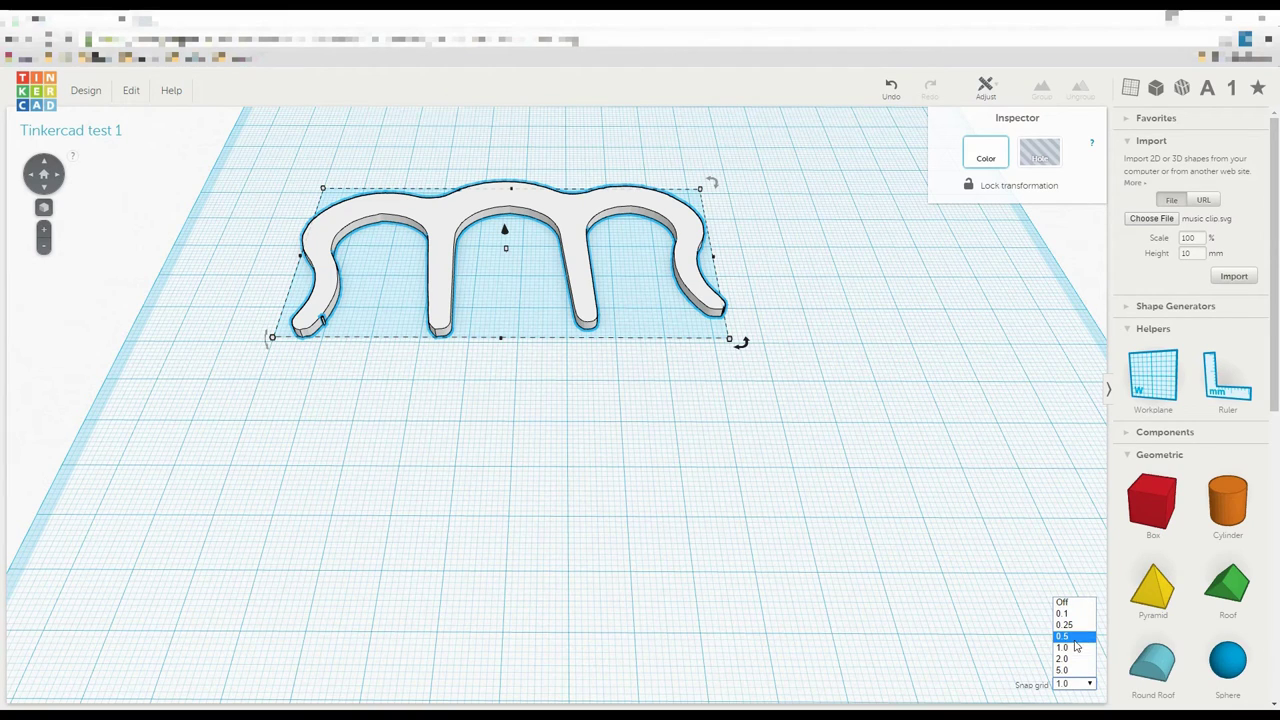
pyautogui.click(1073, 636)
pyautogui.moveTo(507, 253)
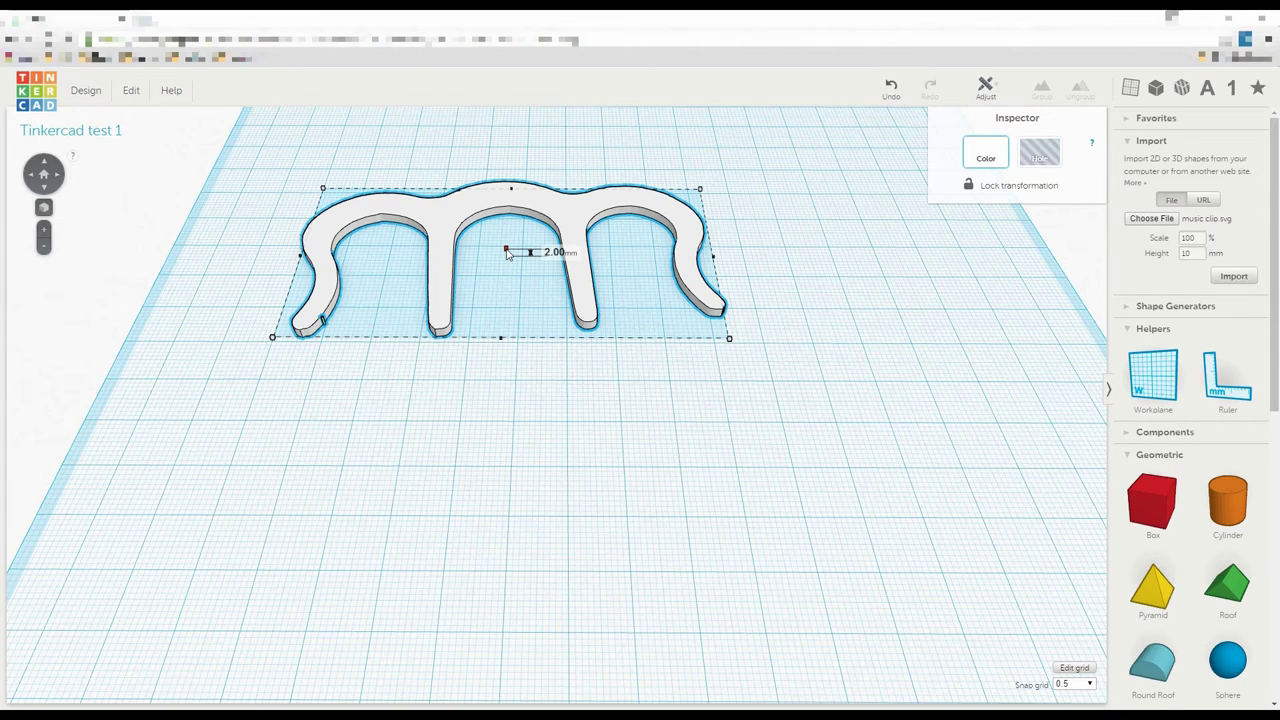
pyautogui.moveTo(506, 254); pyautogui.dragTo(507, 257)
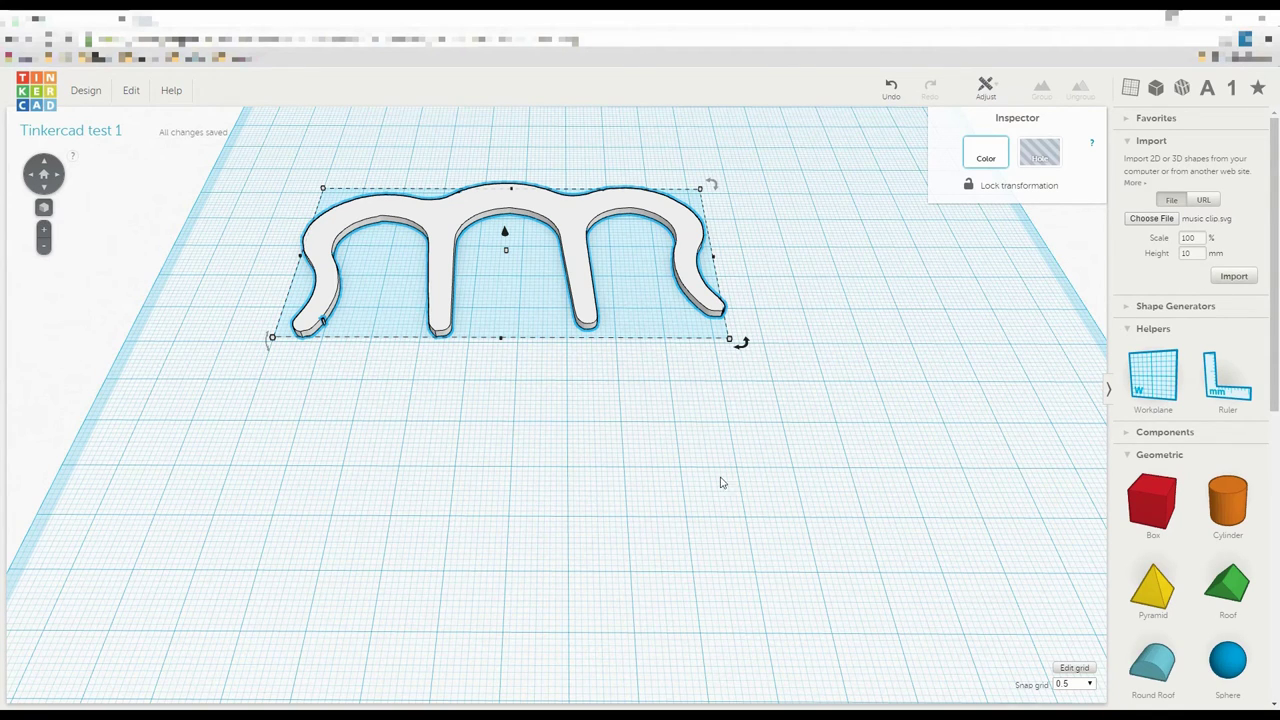
pyautogui.click(1090, 684)
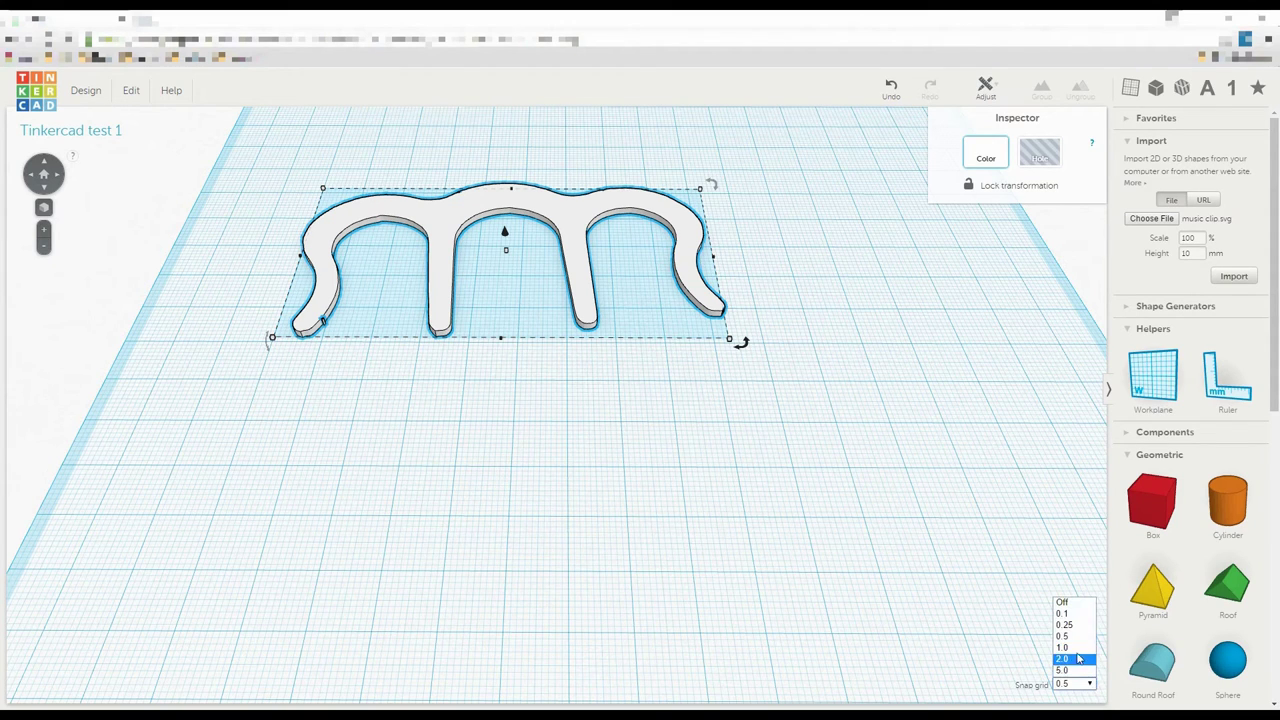
pyautogui.click(1068, 648)
pyautogui.click(525, 391)
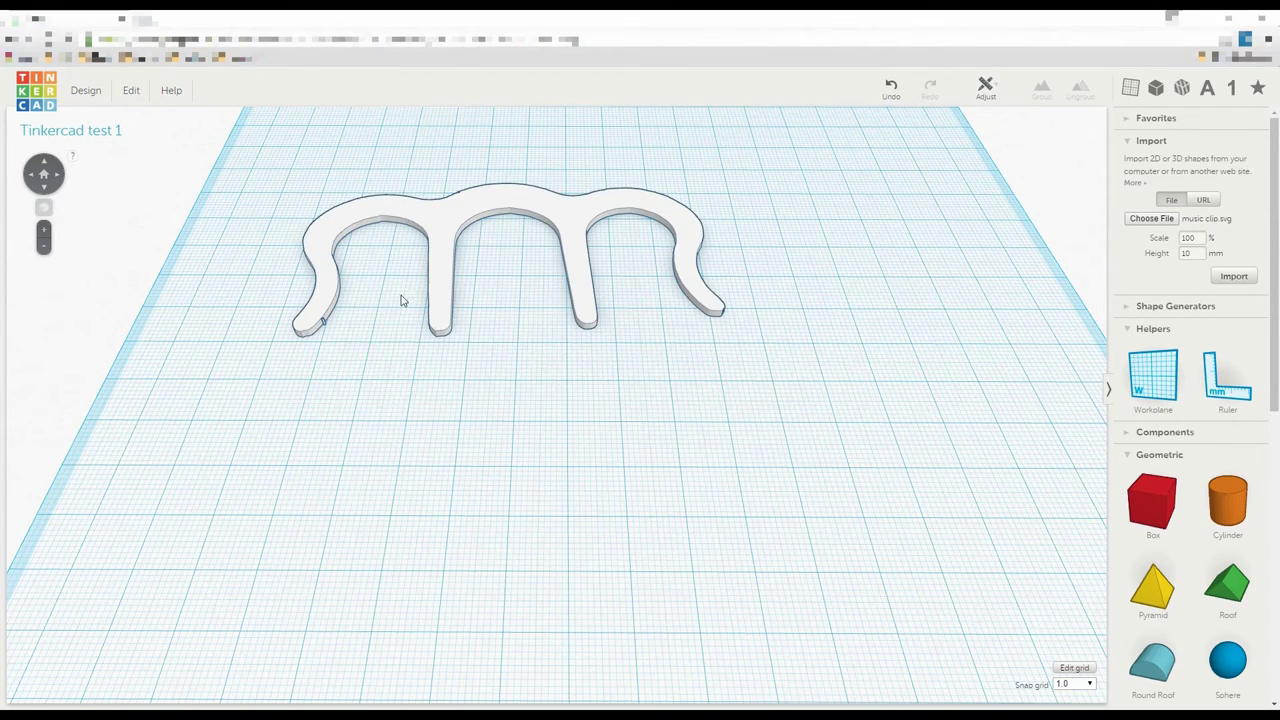
# Inspect the lower end of the clip's leftmost leg up close for stray geometry
pyautogui.scroll(3, 314, 320)
pyautogui.moveTo(314, 320); pyautogui.dragTo(512, 453, button='middle')
pyautogui.scroll(5, 512, 453)
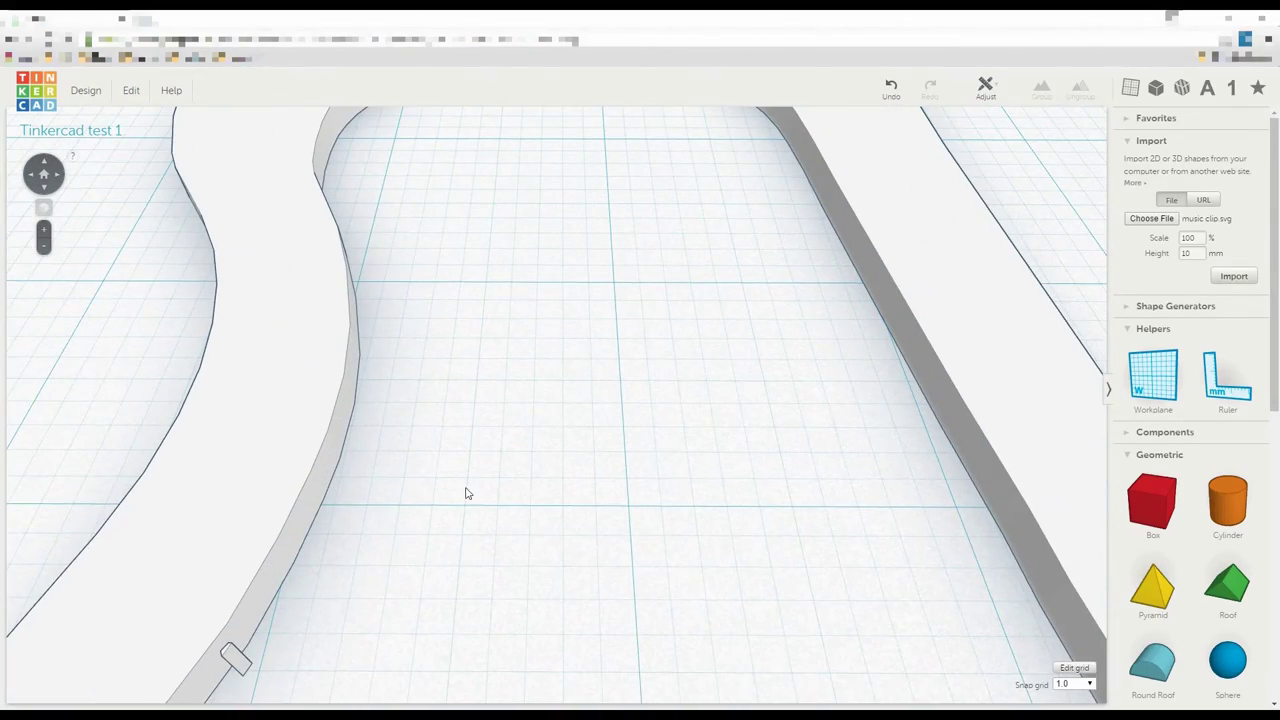
pyautogui.moveTo(386, 557); pyautogui.dragTo(409, 520, button='middle')
pyautogui.scroll(-5, 475, 481)
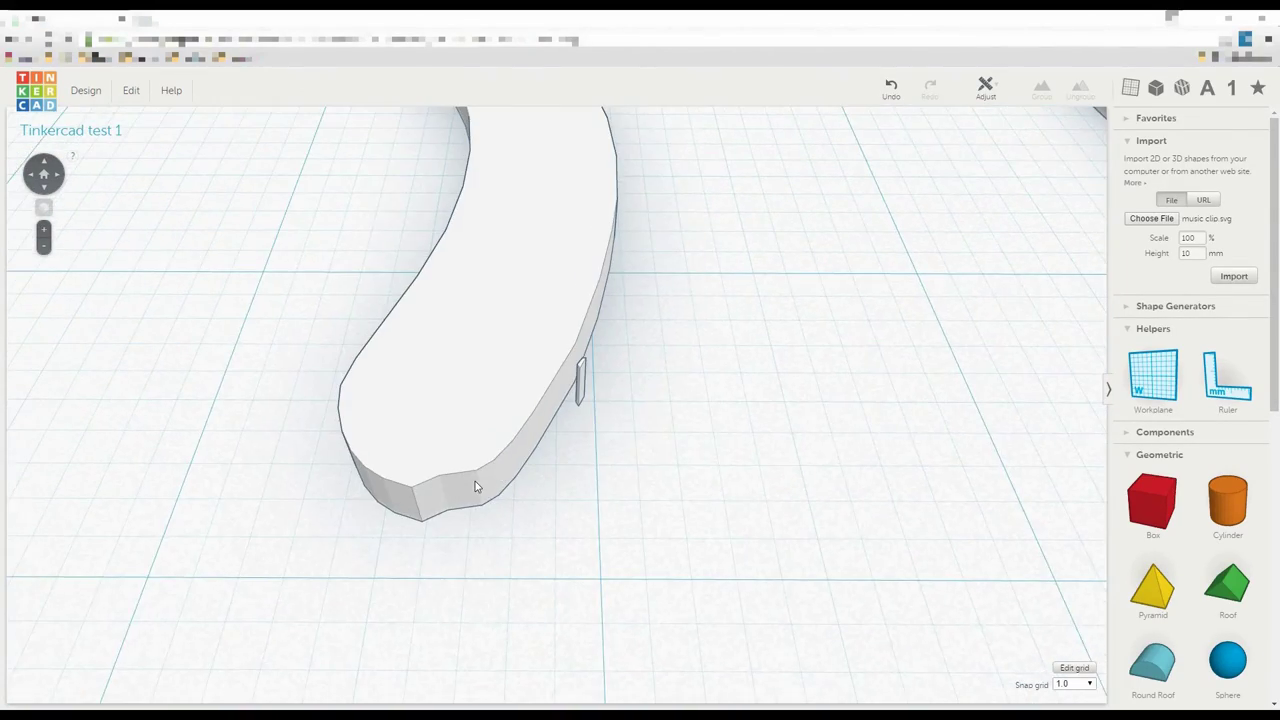
pyautogui.moveTo(475, 481); pyautogui.dragTo(517, 491, button='middle')
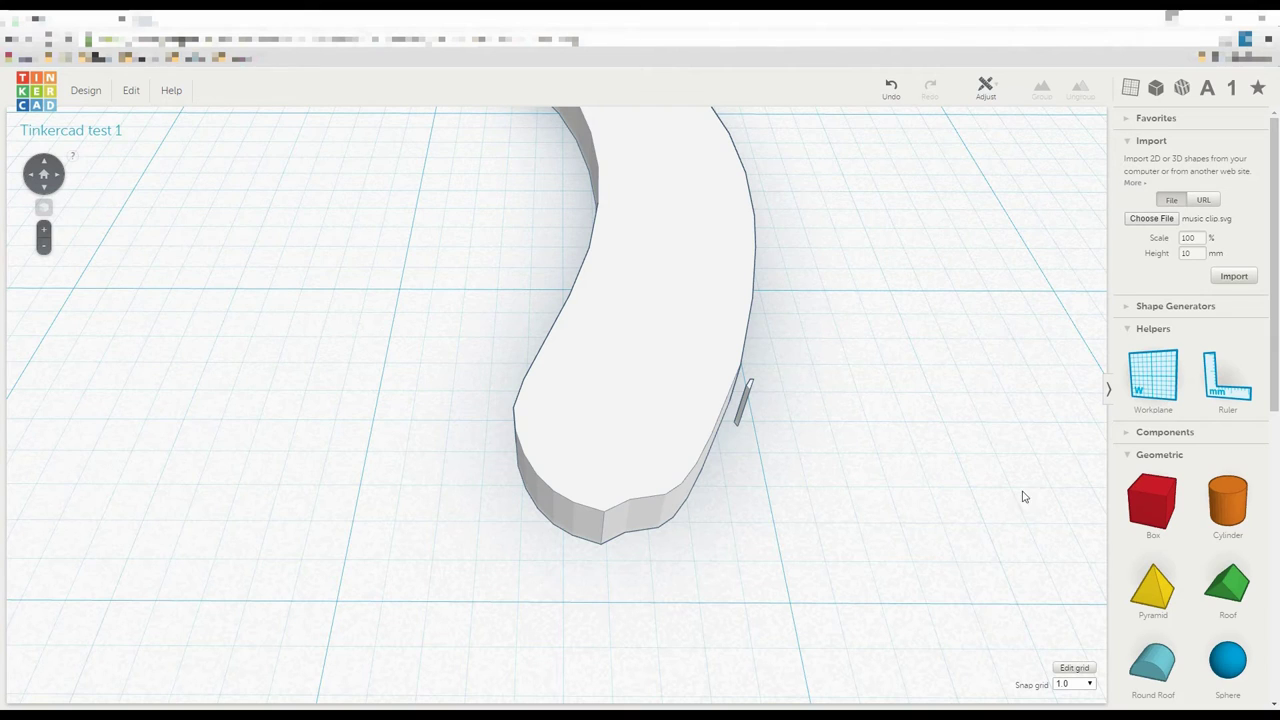
# Place a box on the workplane beside the stray sliver near the lower end of the clip's leftmost leg
pyautogui.moveTo(1155, 505); pyautogui.dragTo(818, 429)
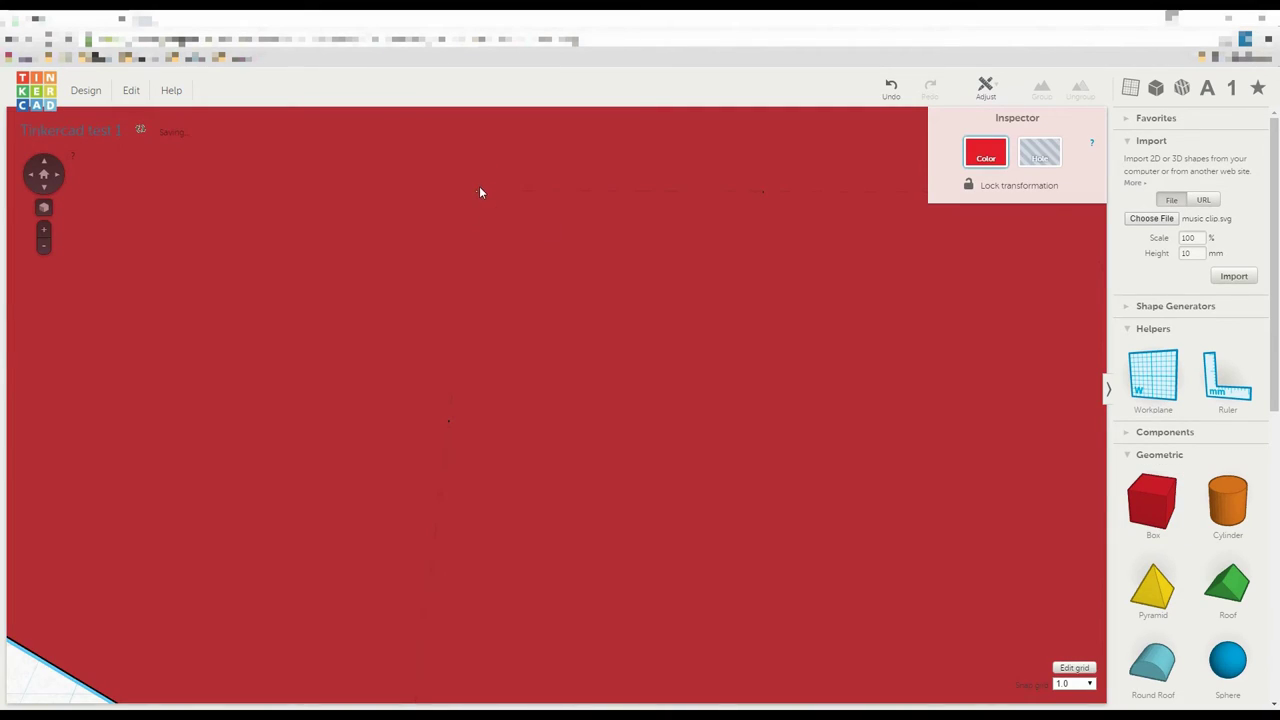
pyautogui.moveTo(478, 193); pyautogui.dragTo(560, 372)
pyautogui.moveTo(889, 608); pyautogui.dragTo(638, 372)
pyautogui.moveTo(586, 284); pyautogui.dragTo(995, 404)
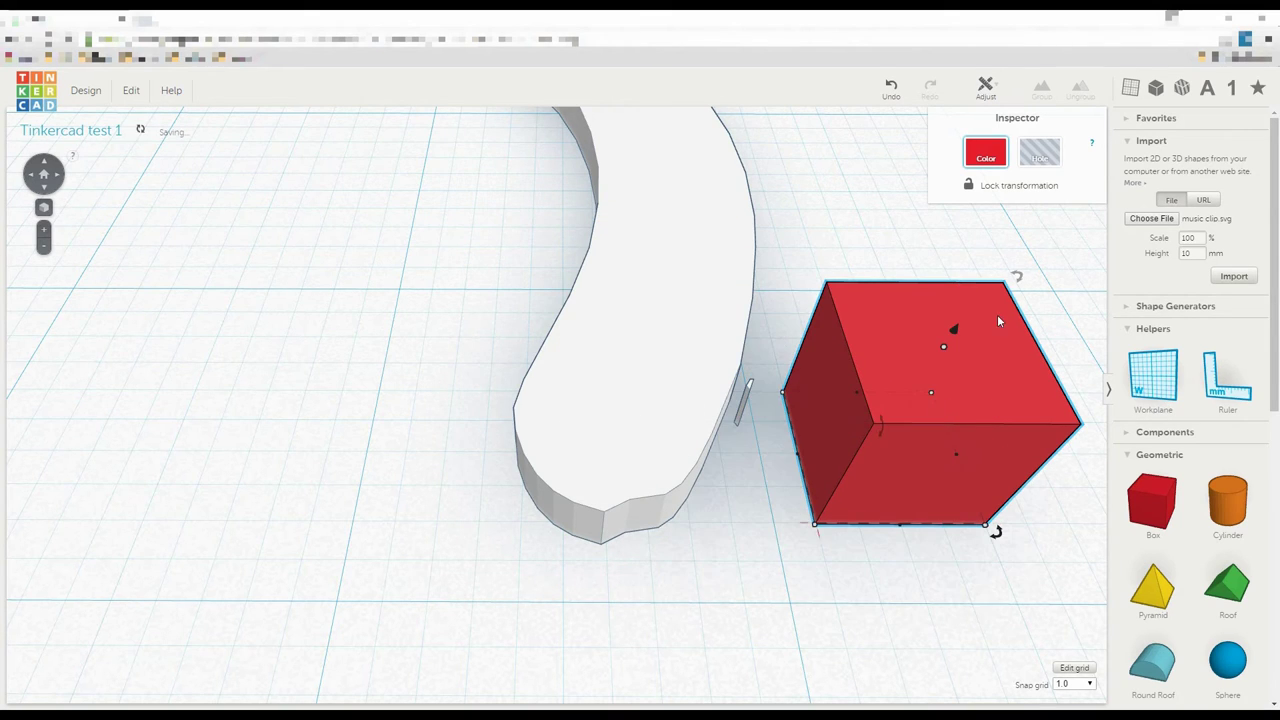
# Turn the box into a hole, rotate it to roughly match the sliver's angle, and move it closer to the sliver
pyautogui.click(1040, 155)
pyautogui.moveTo(996, 532); pyautogui.dragTo(950, 535)
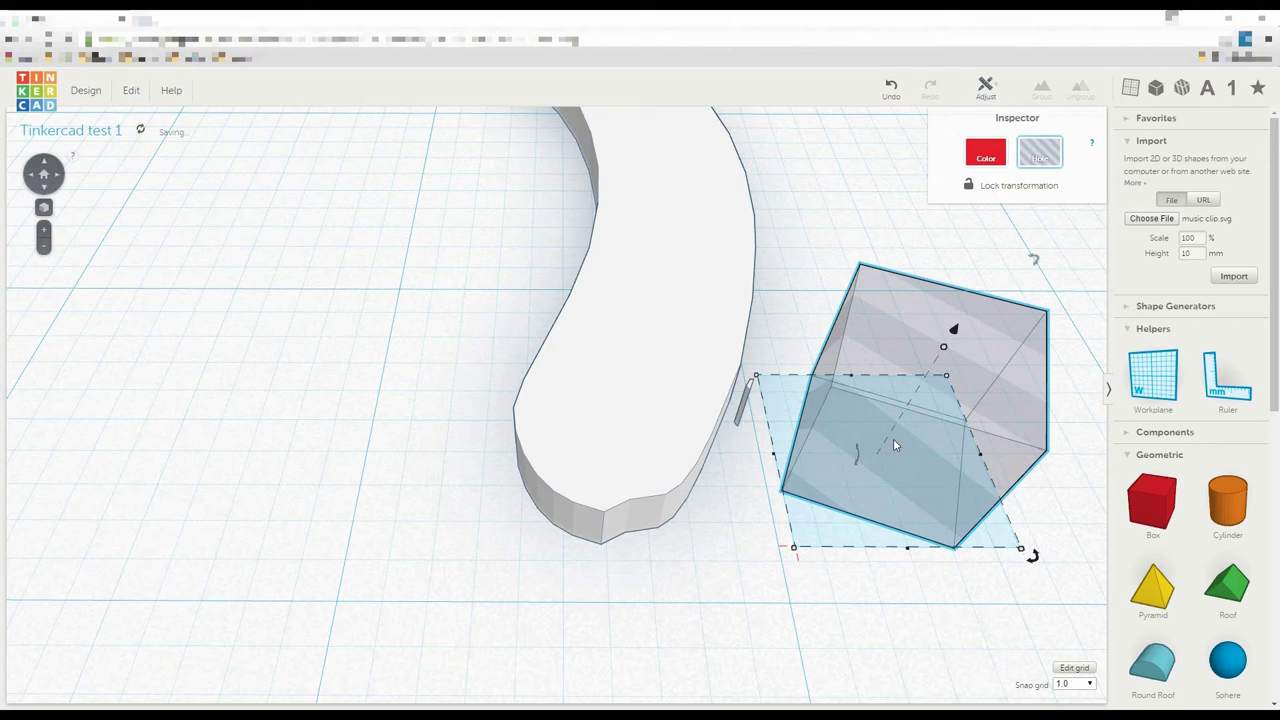
pyautogui.moveTo(920, 412); pyautogui.dragTo(877, 397)
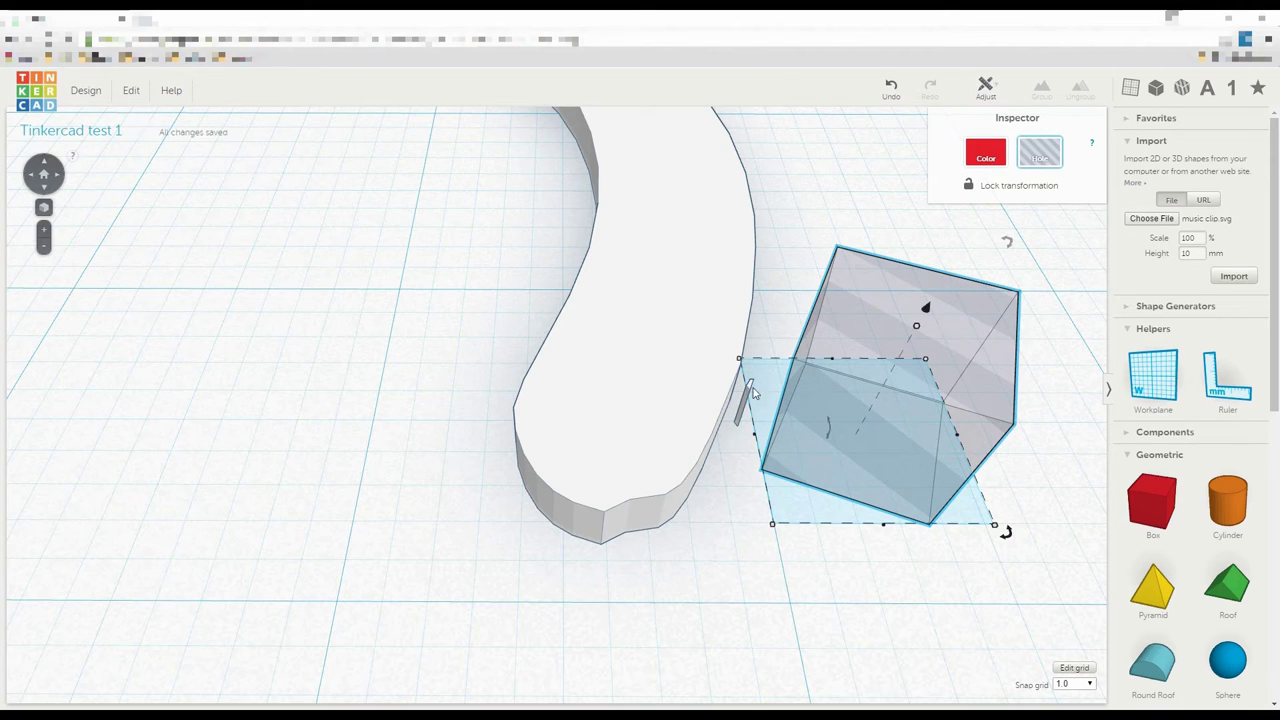
# Check whether the stray sliver can be selected separately from the clip
pyautogui.click(736, 531)
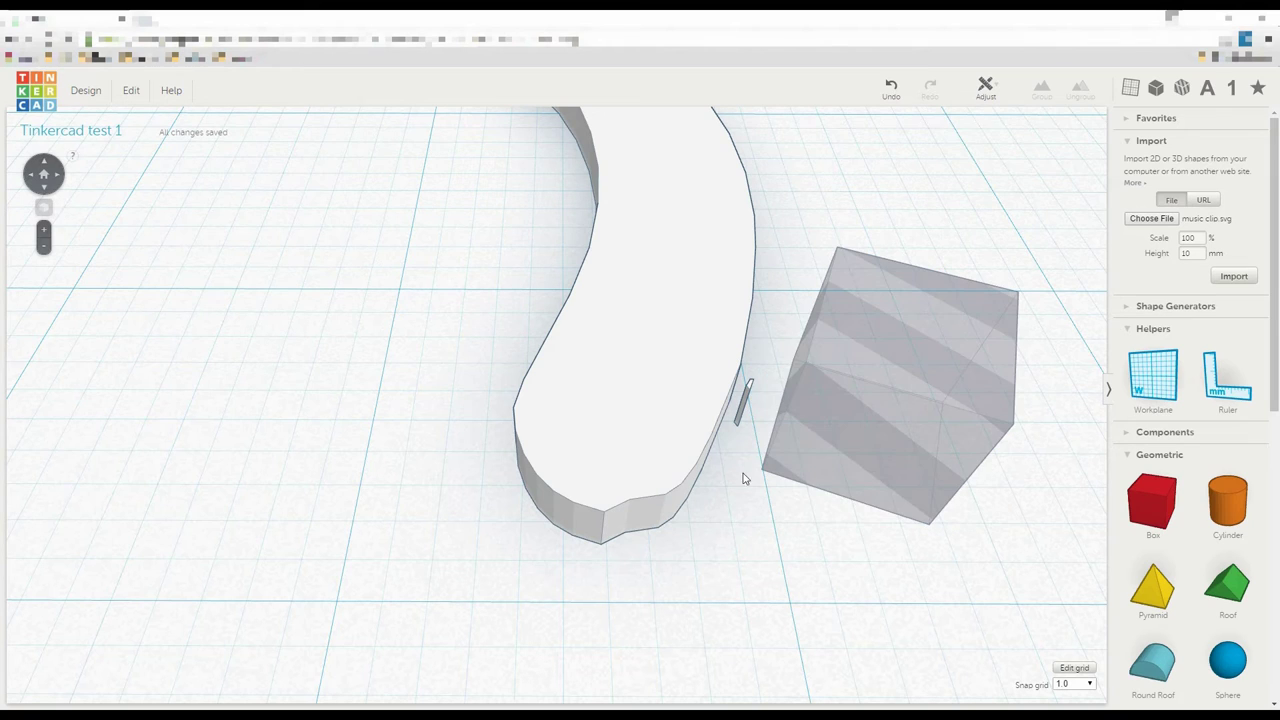
pyautogui.click(740, 420)
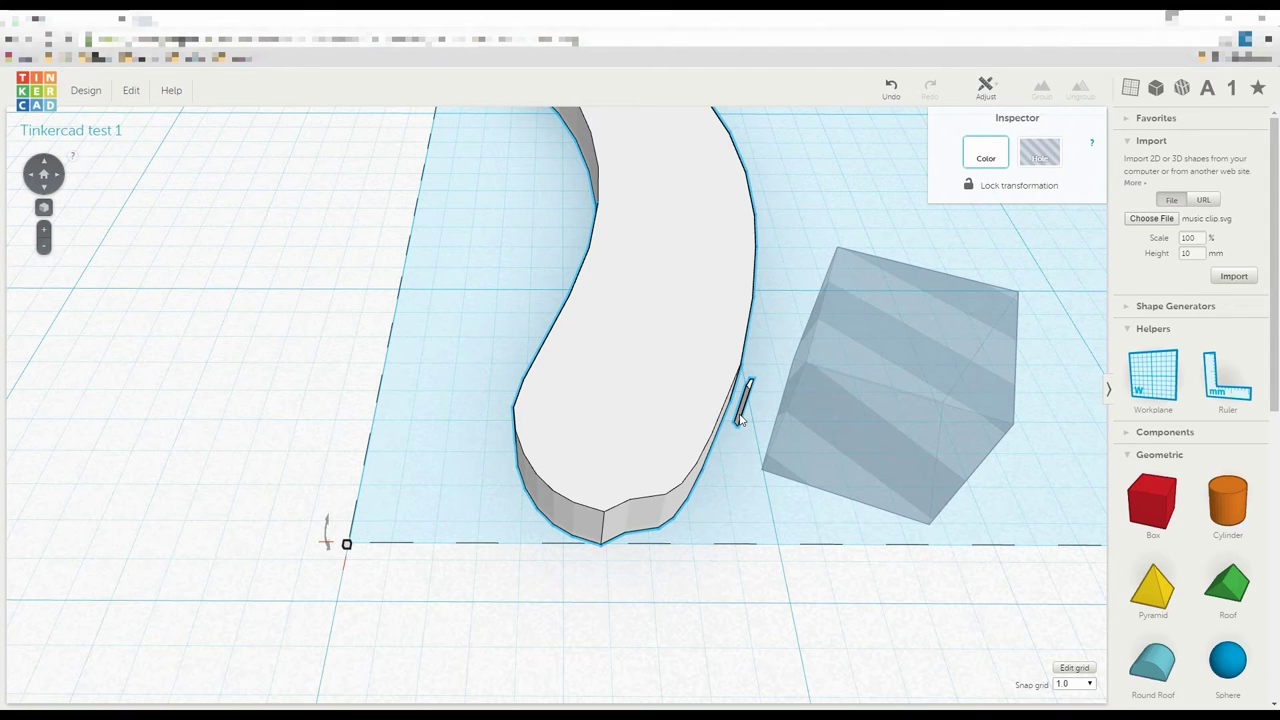
pyautogui.click(733, 511)
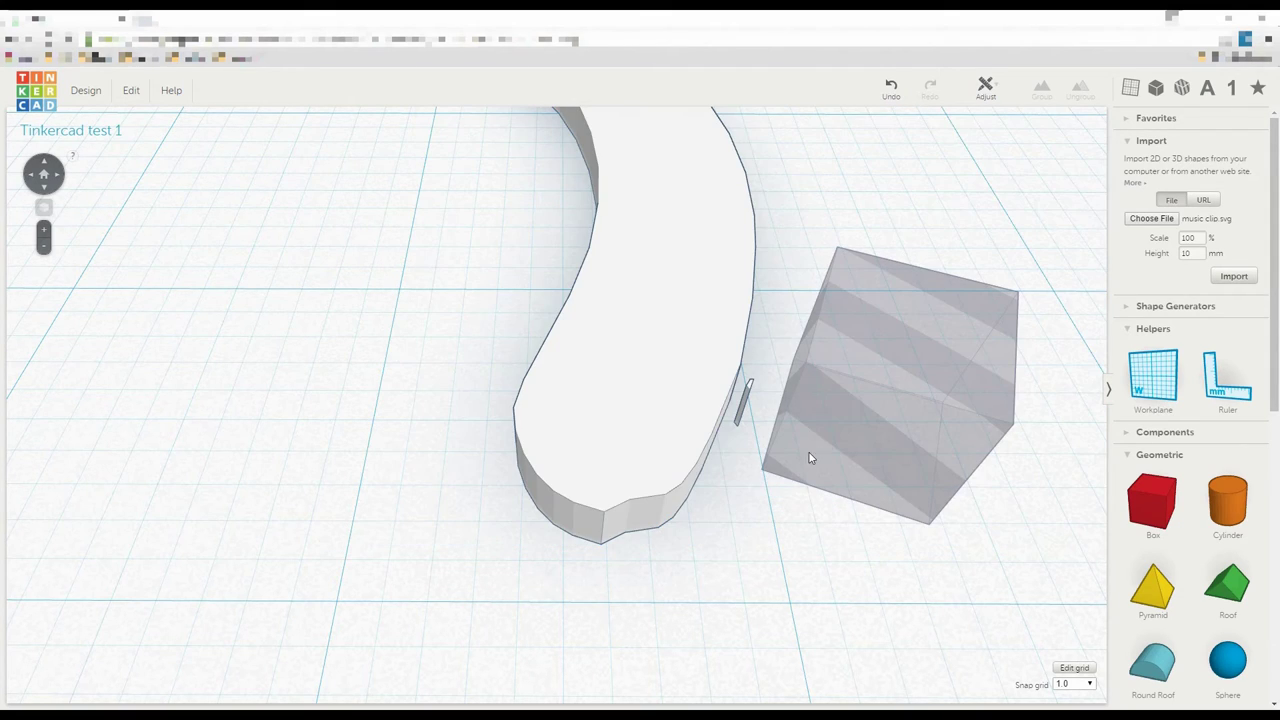
# Move the hole box over the sliver, refining its position with a 0.25 snap grid, and group it with the clip to cut the sliver away
pyautogui.moveTo(883, 418); pyautogui.dragTo(828, 410)
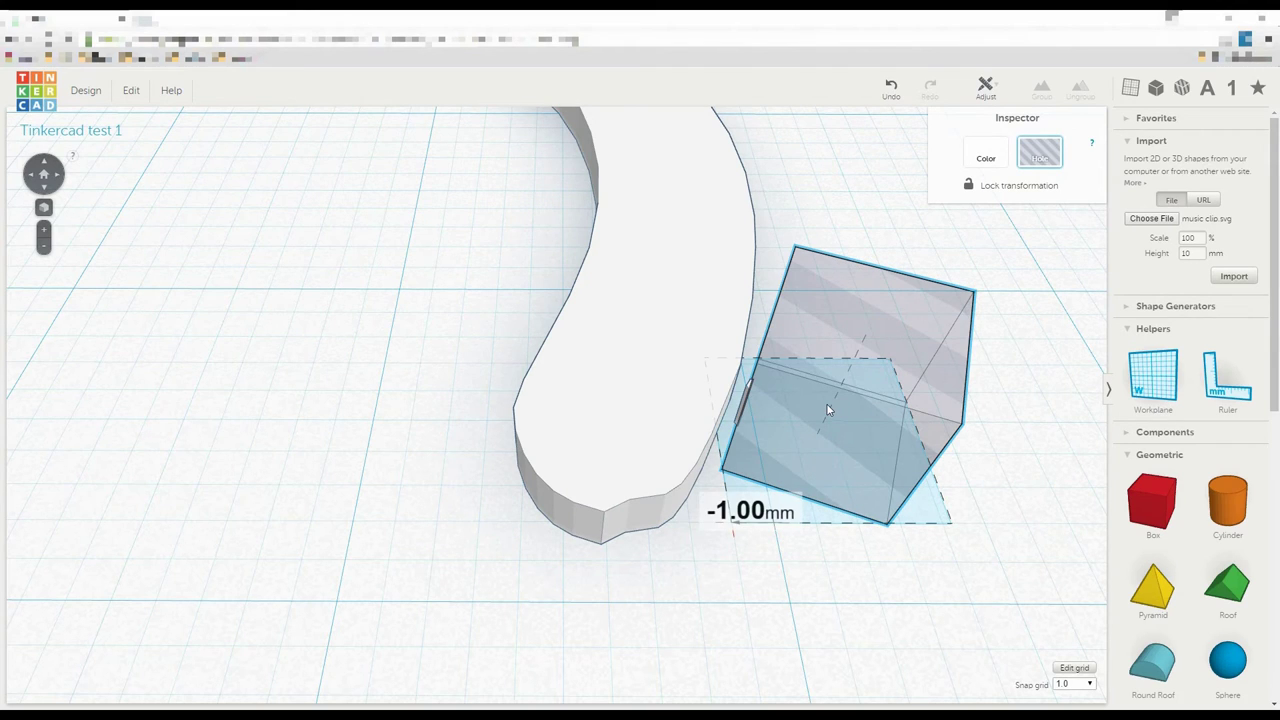
pyautogui.click(1073, 683)
pyautogui.click(1066, 630)
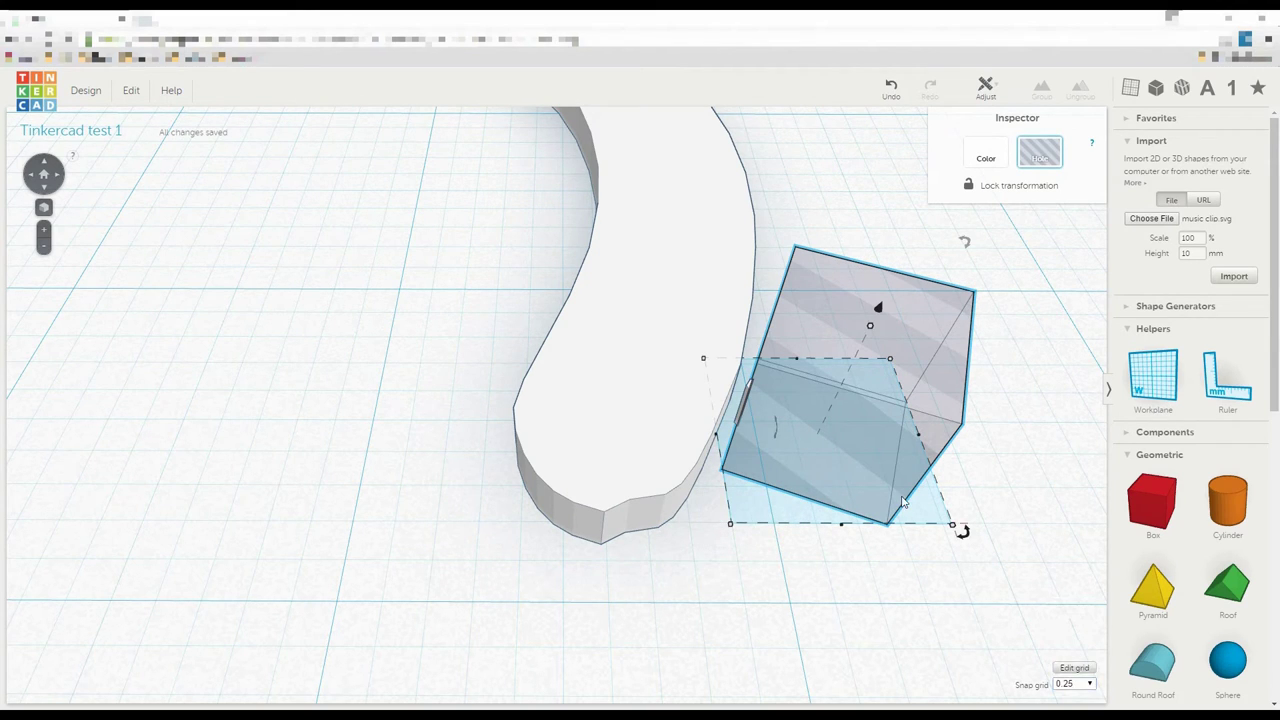
pyautogui.press('Left')
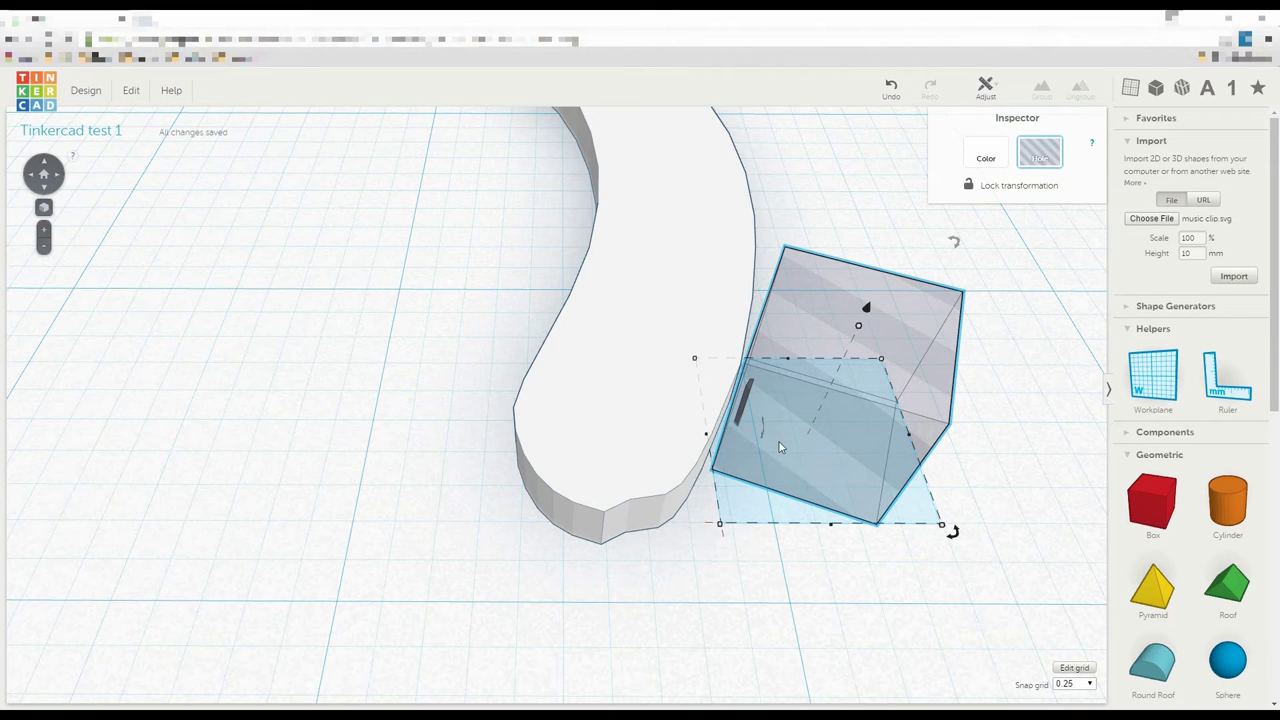
pyautogui.keyDown('shift'); pyautogui.click(667, 365); pyautogui.keyUp('shift')
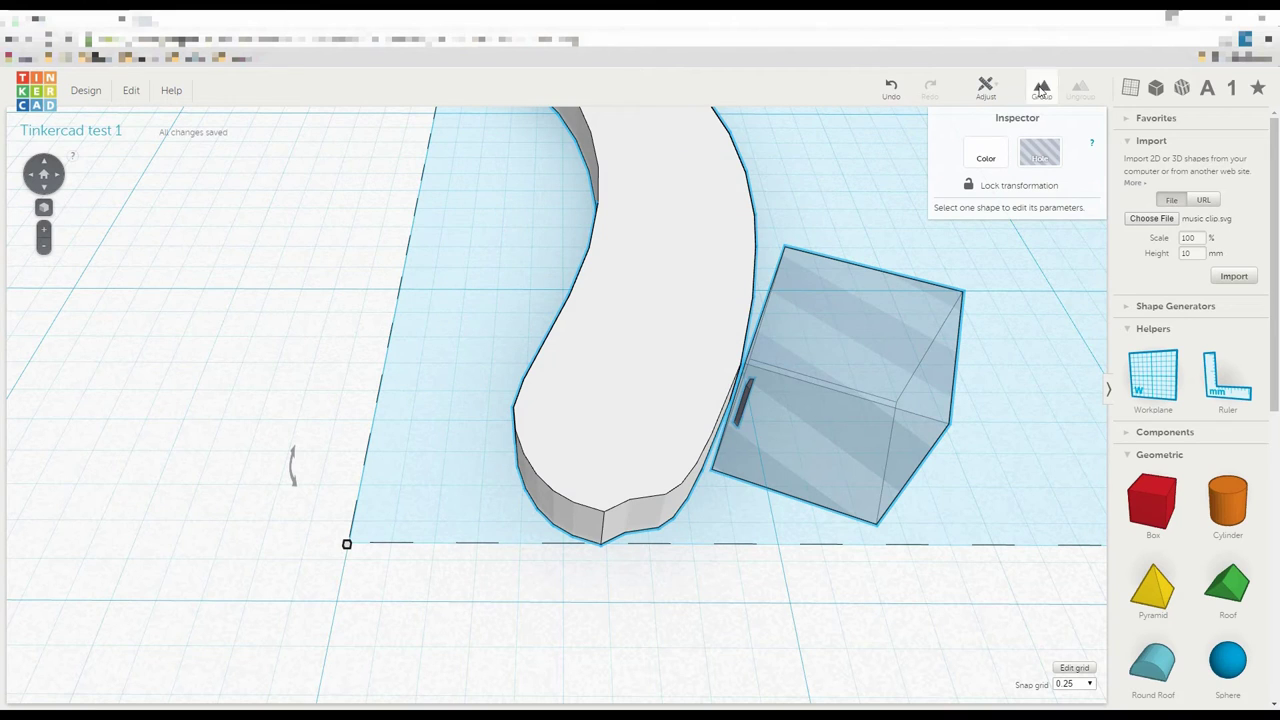
pyautogui.click(1042, 89)
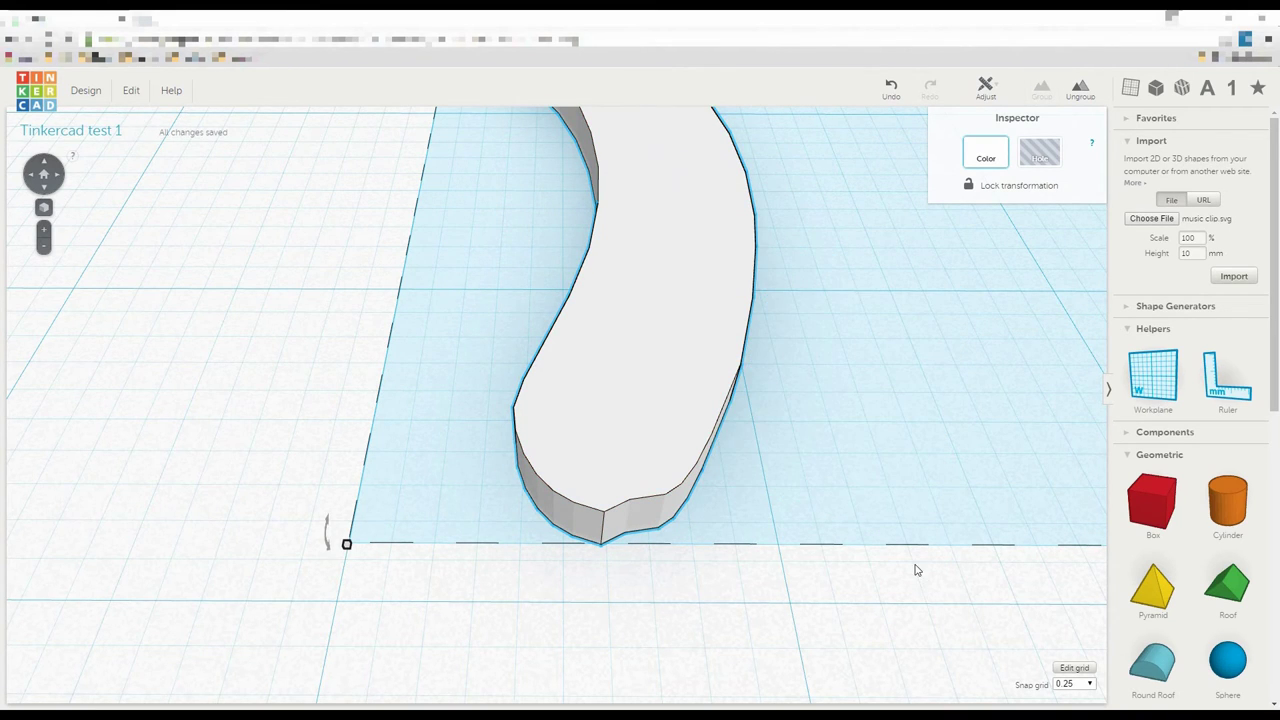
# Inspect the whole clip's outer edges and leg ends from several angles for remaining stray geometry
pyautogui.press('f')
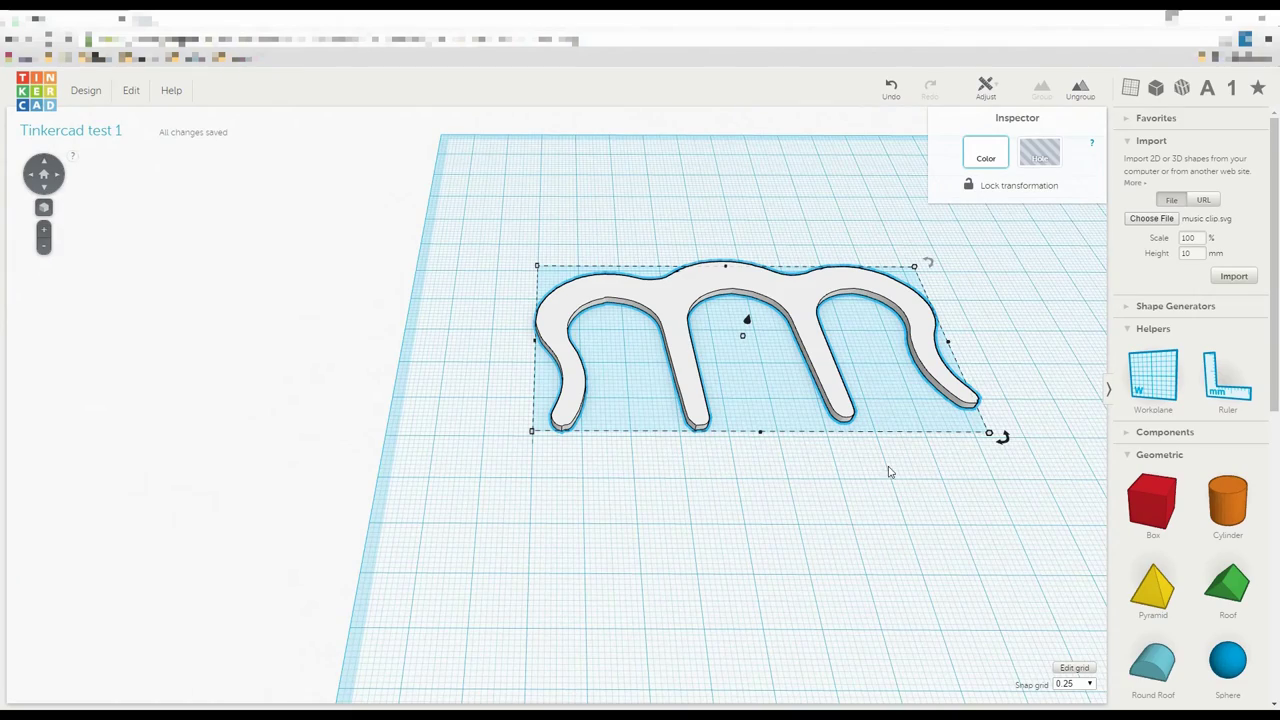
pyautogui.moveTo(957, 484); pyautogui.dragTo(529, 449, button='right')
pyautogui.scroll(2, 474, 454)
pyautogui.scroll(2, 474, 454)
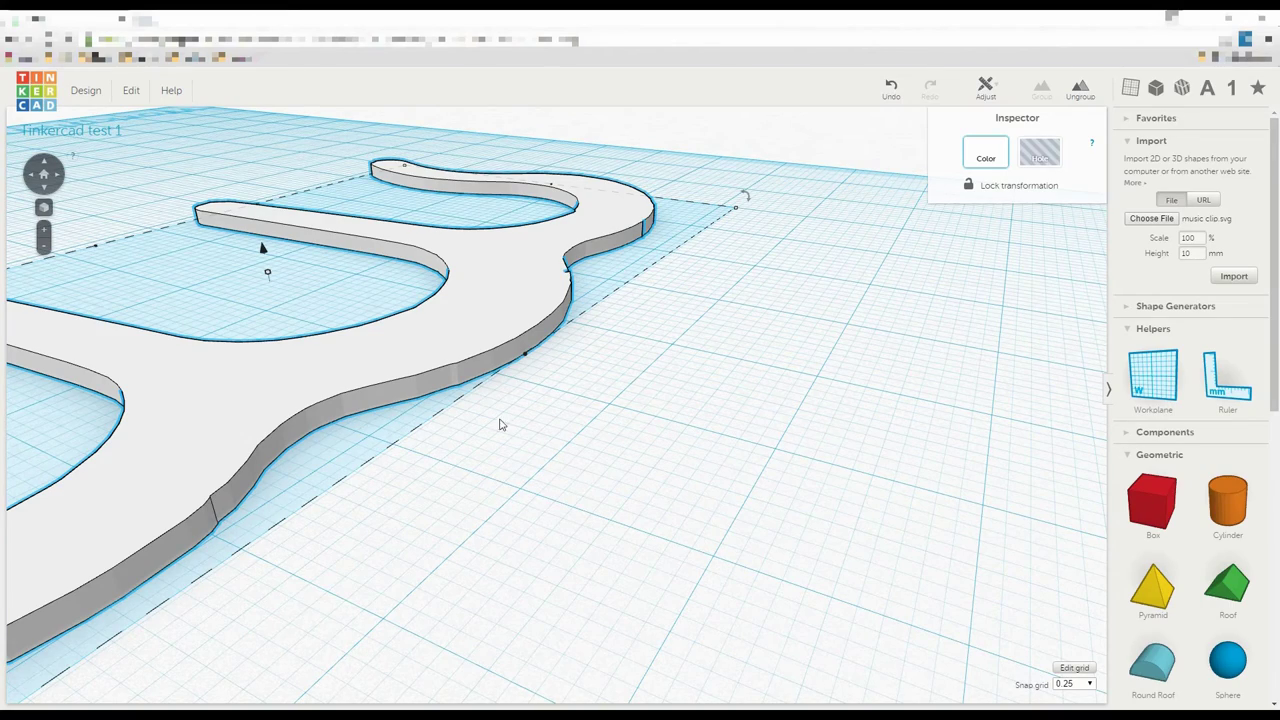
pyautogui.moveTo(558, 407); pyautogui.dragTo(362, 433, button='right')
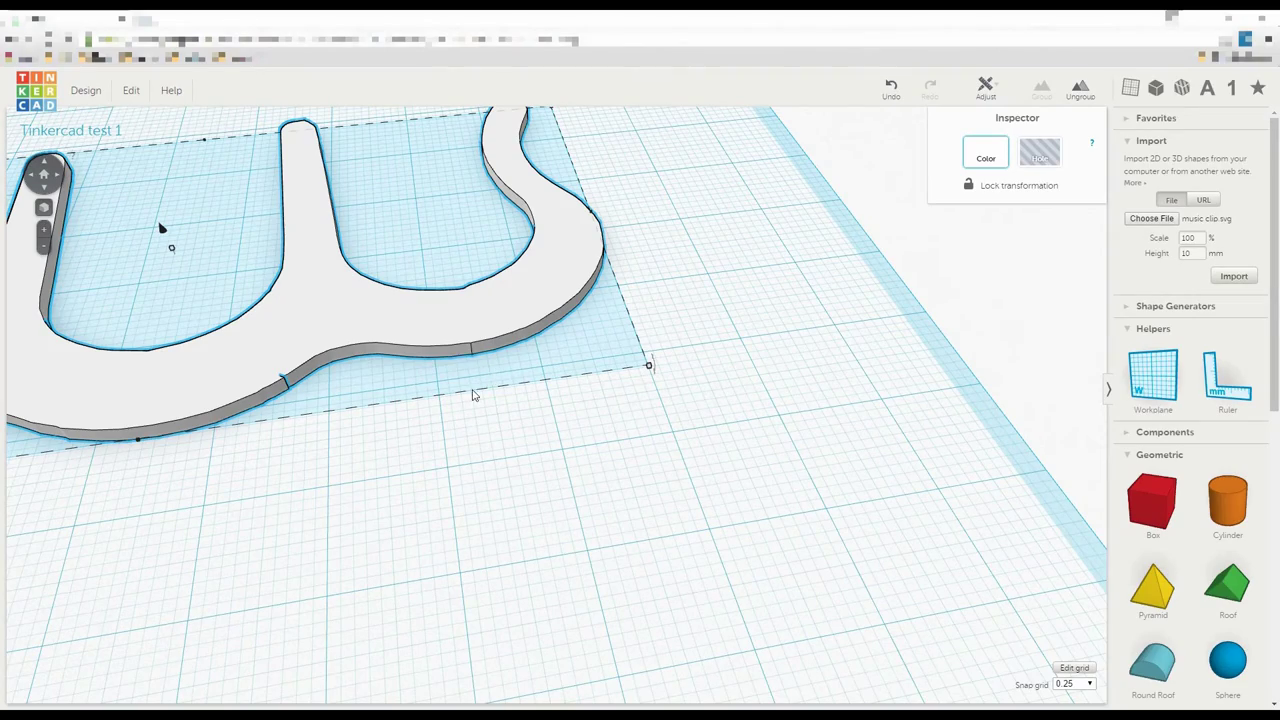
pyautogui.moveTo(394, 460); pyautogui.dragTo(571, 494, button='right')
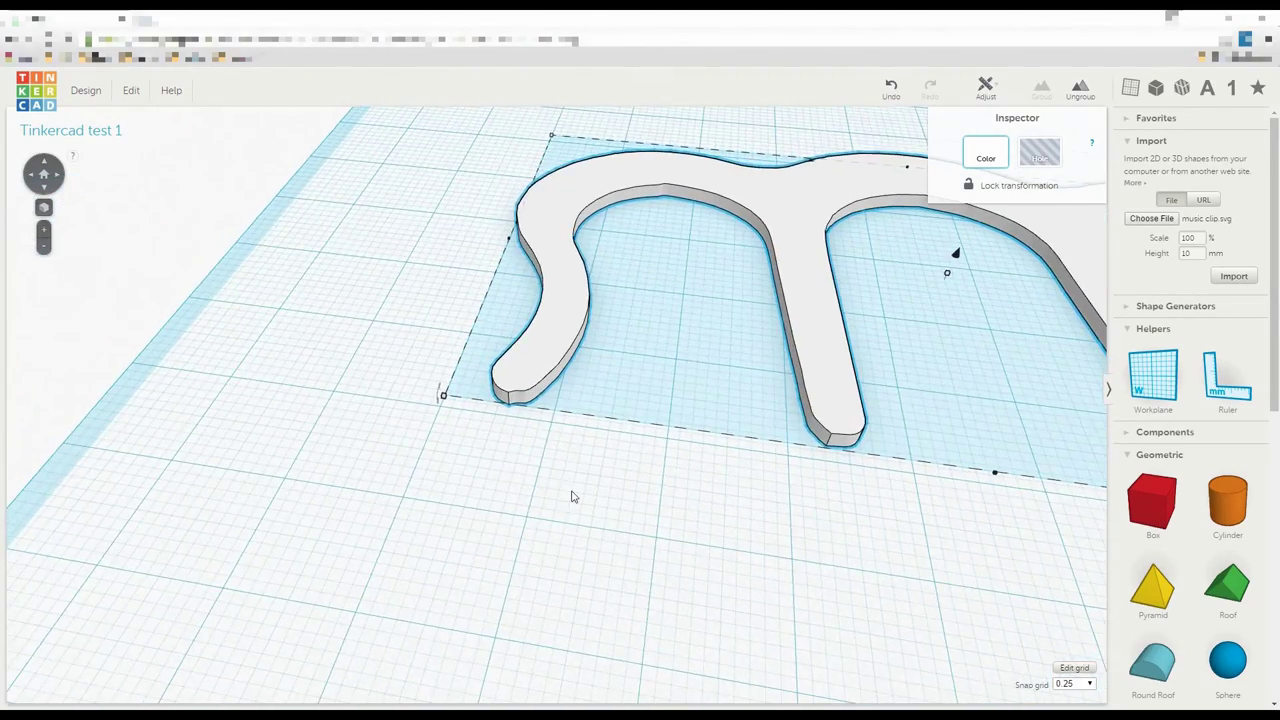
pyautogui.moveTo(583, 449); pyautogui.dragTo(527, 541, button='right')
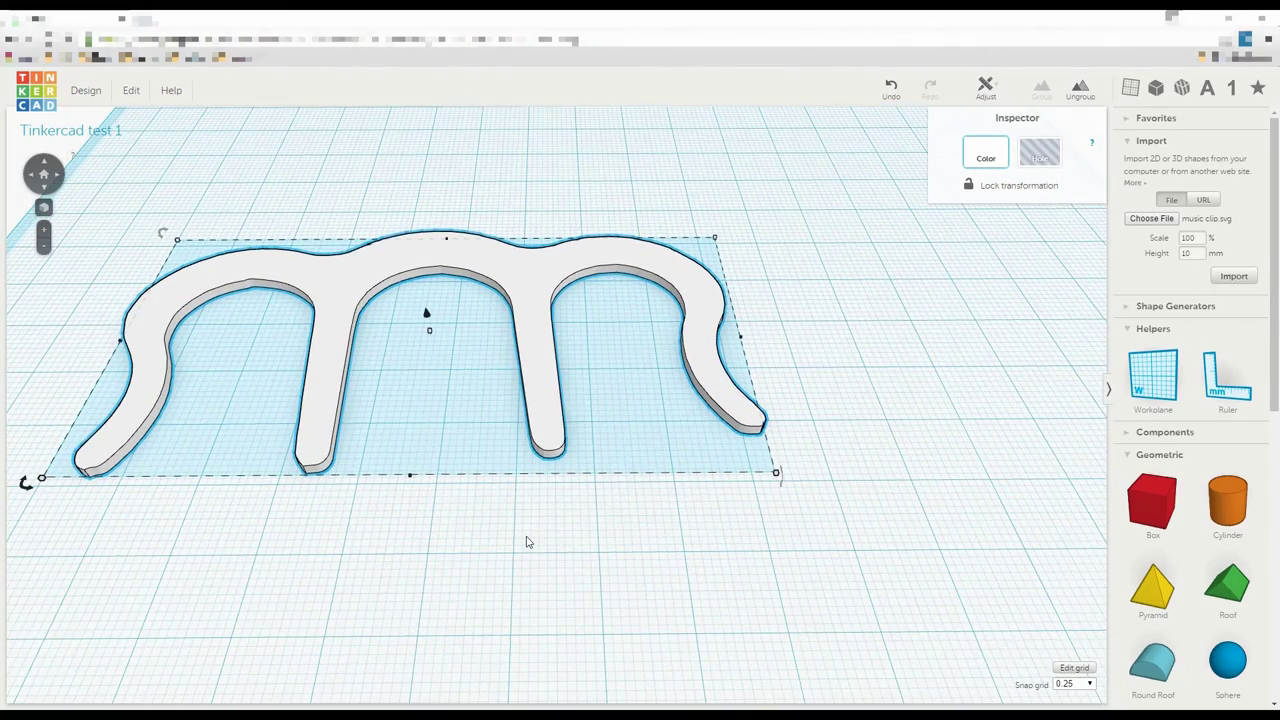
# Download the clip for 3D printing as the STL file tinkercad_test_1.stl and close the download dialog
pyautogui.click(86, 93)
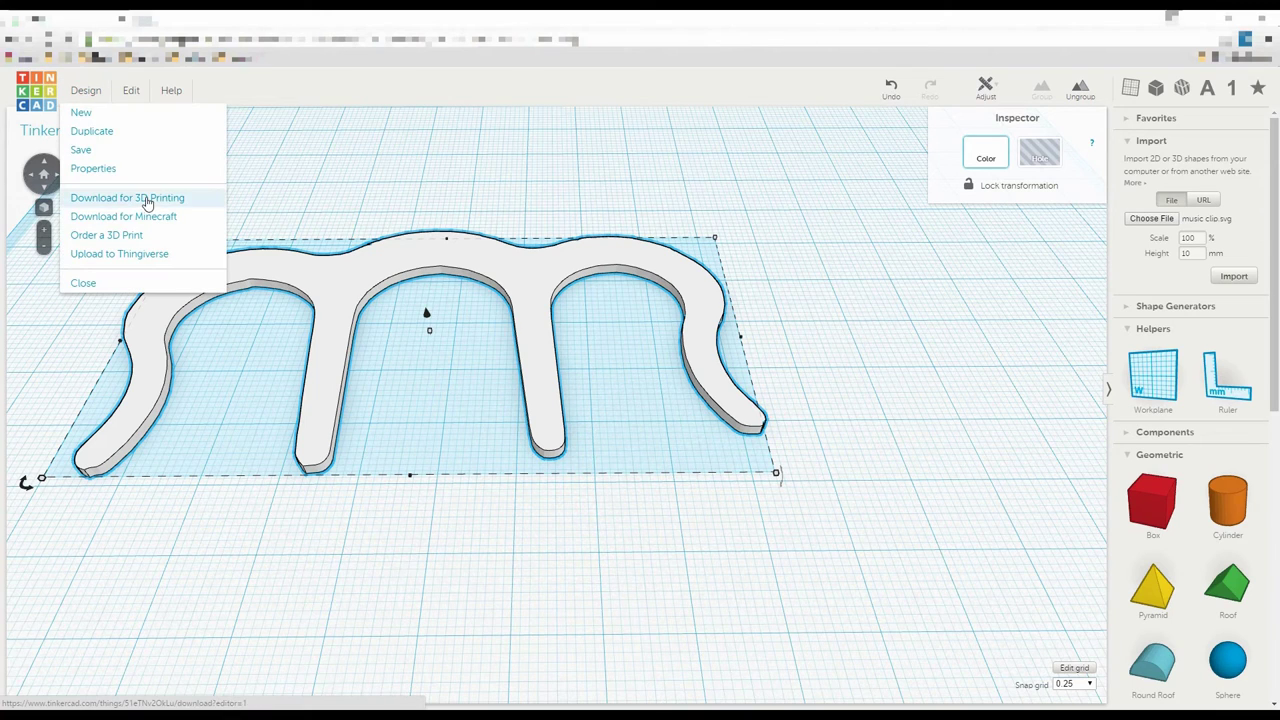
pyautogui.click(147, 200)
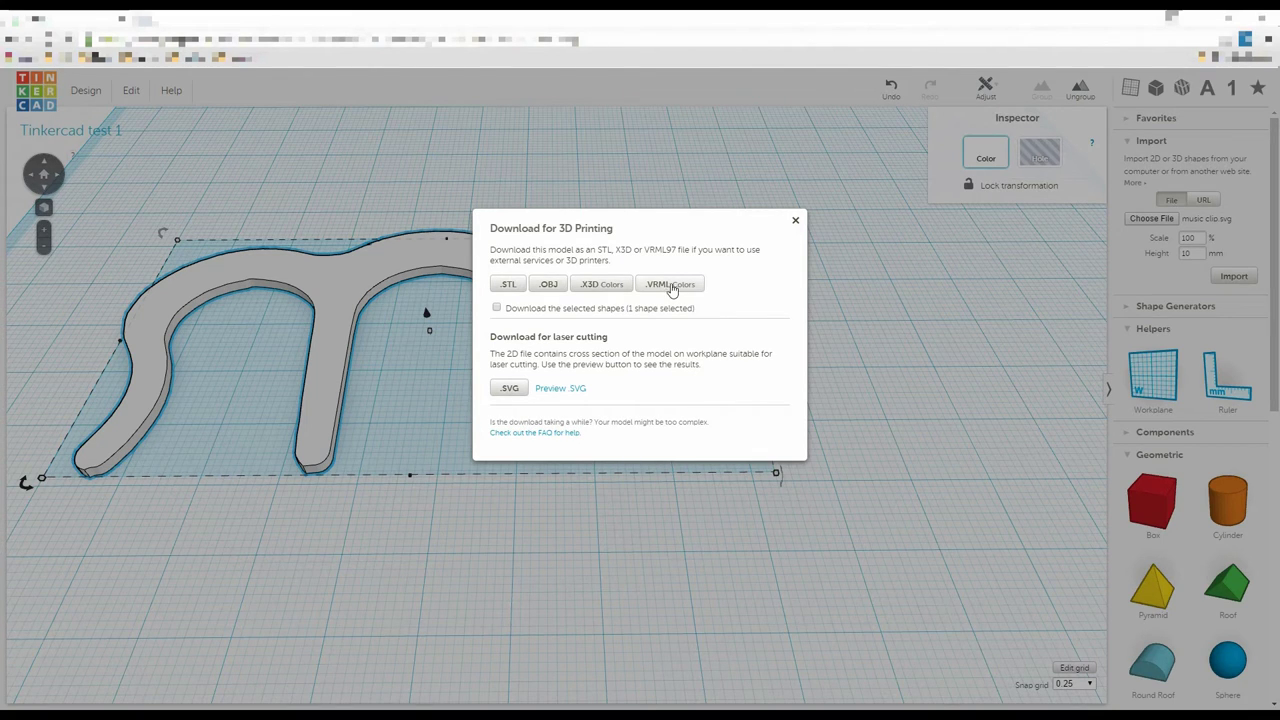
pyautogui.click(510, 286)
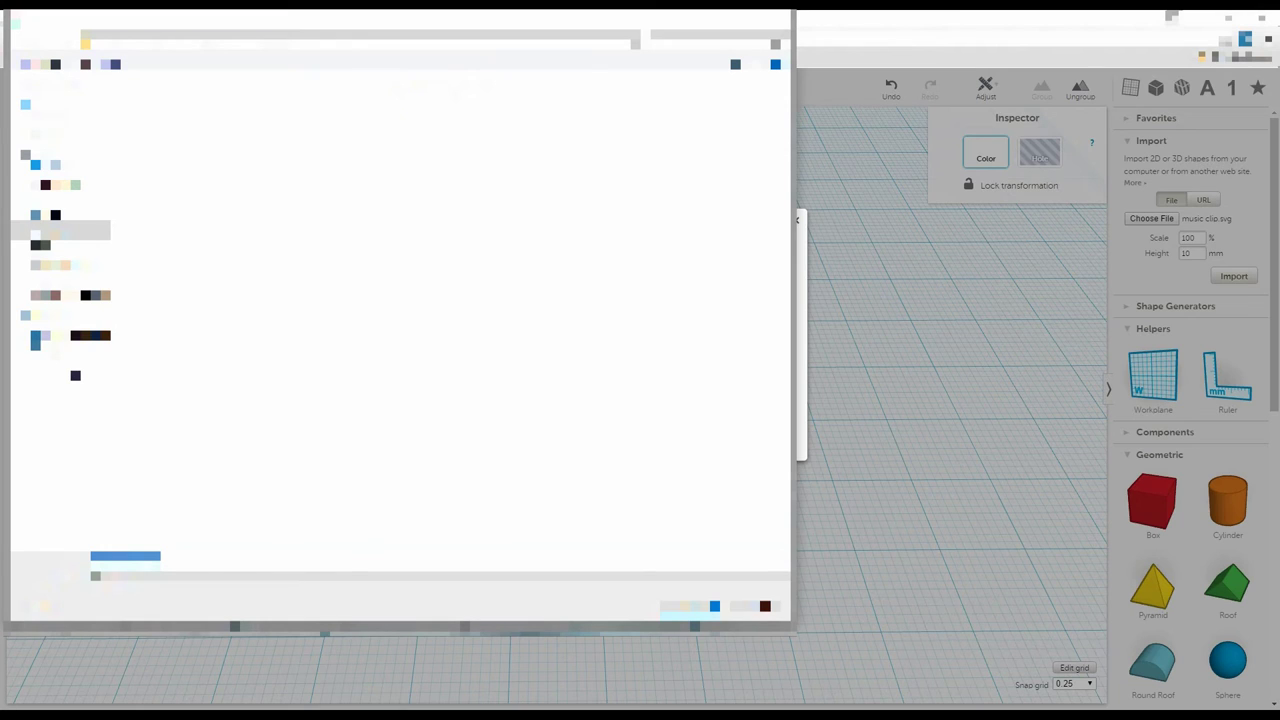
pyautogui.click(686, 605)
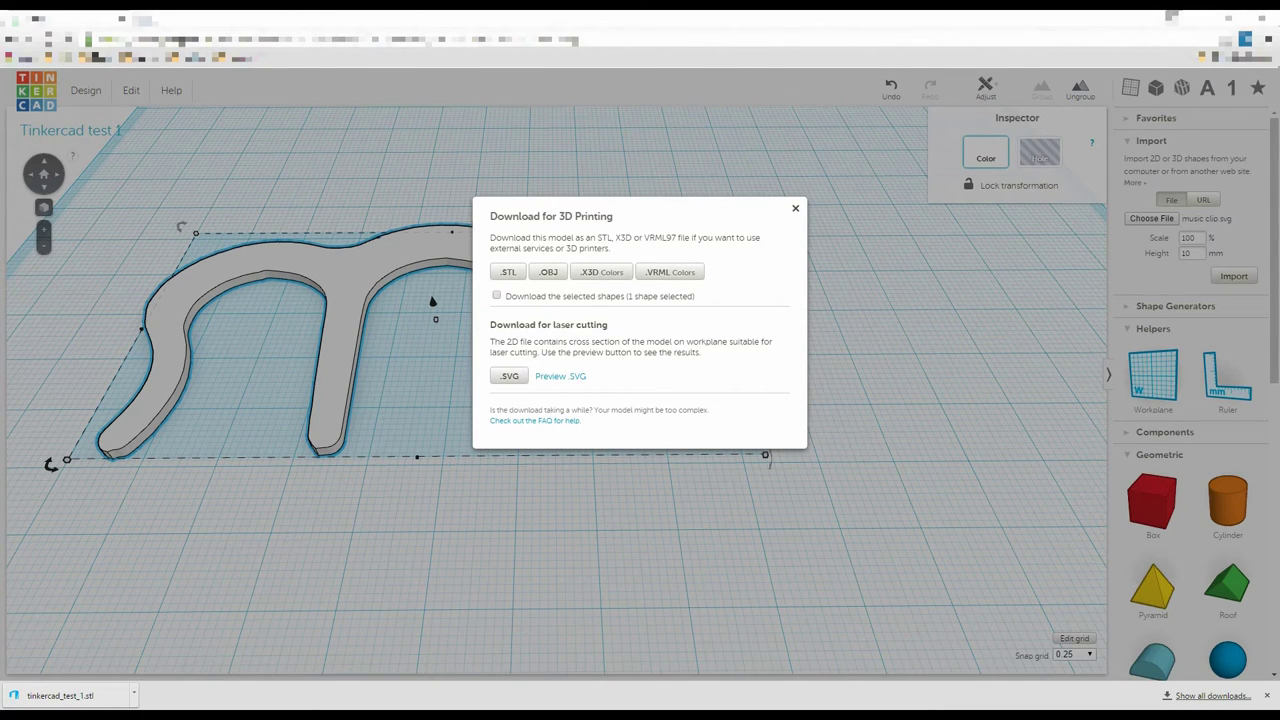
pyautogui.press('Escape')
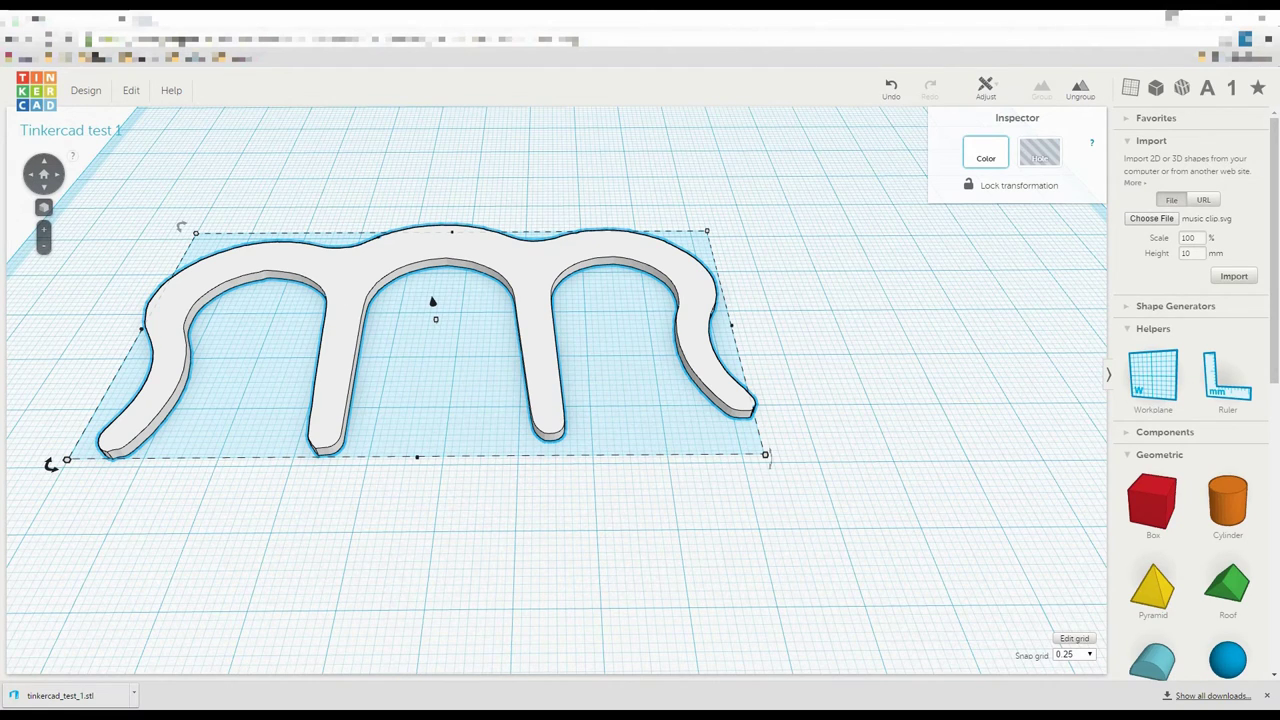
# Switch to OctoPrint in a new browser tab and log in with the account username and password
pyautogui.press('F5')
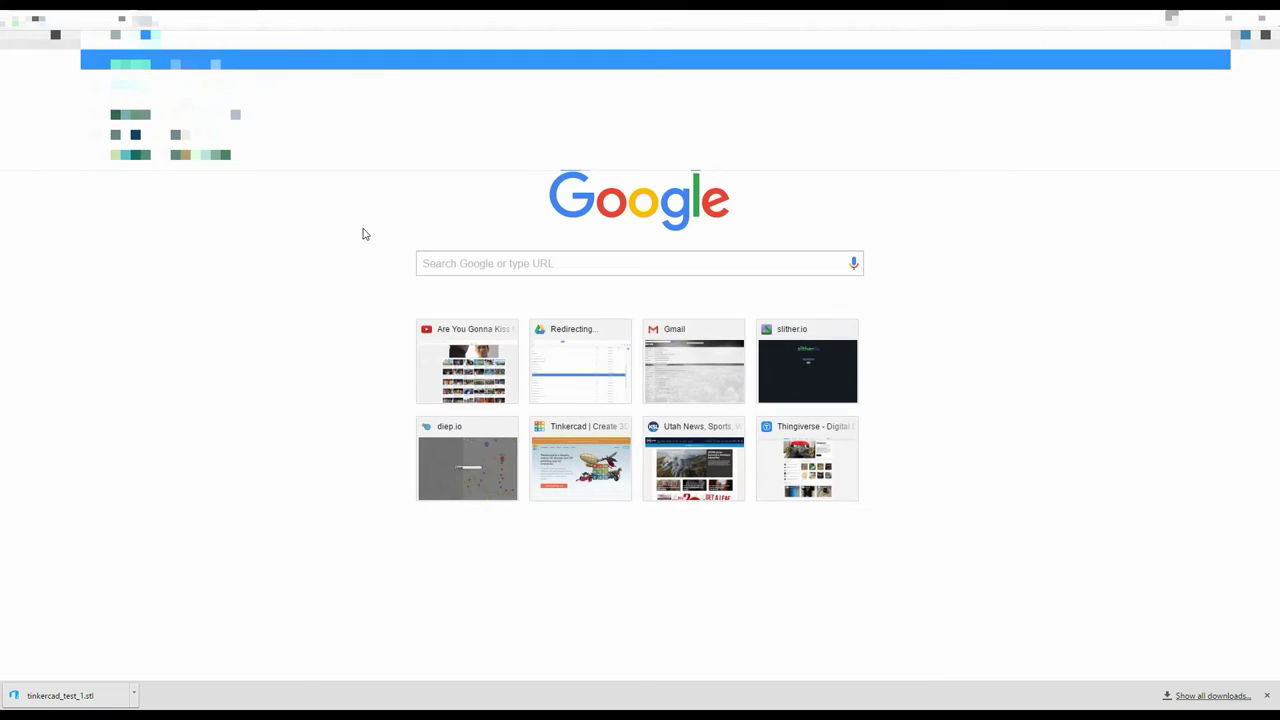
pyautogui.press('Return')
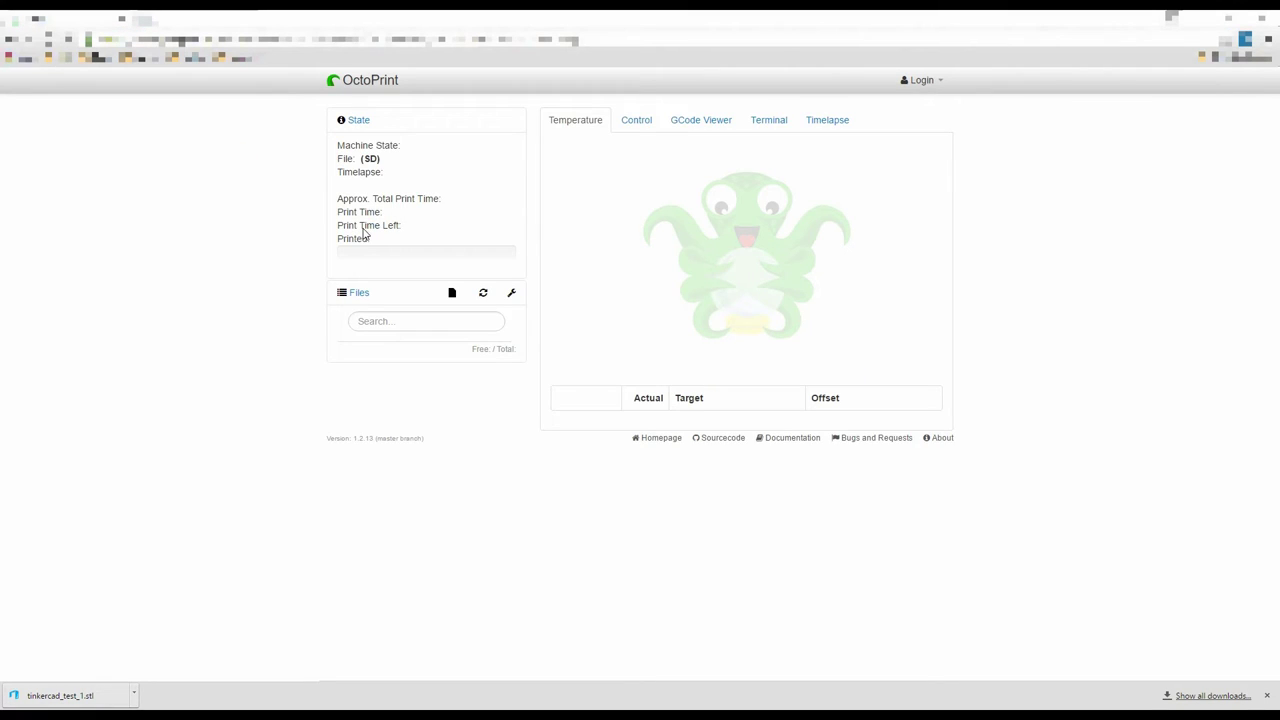
pyautogui.click(926, 86)
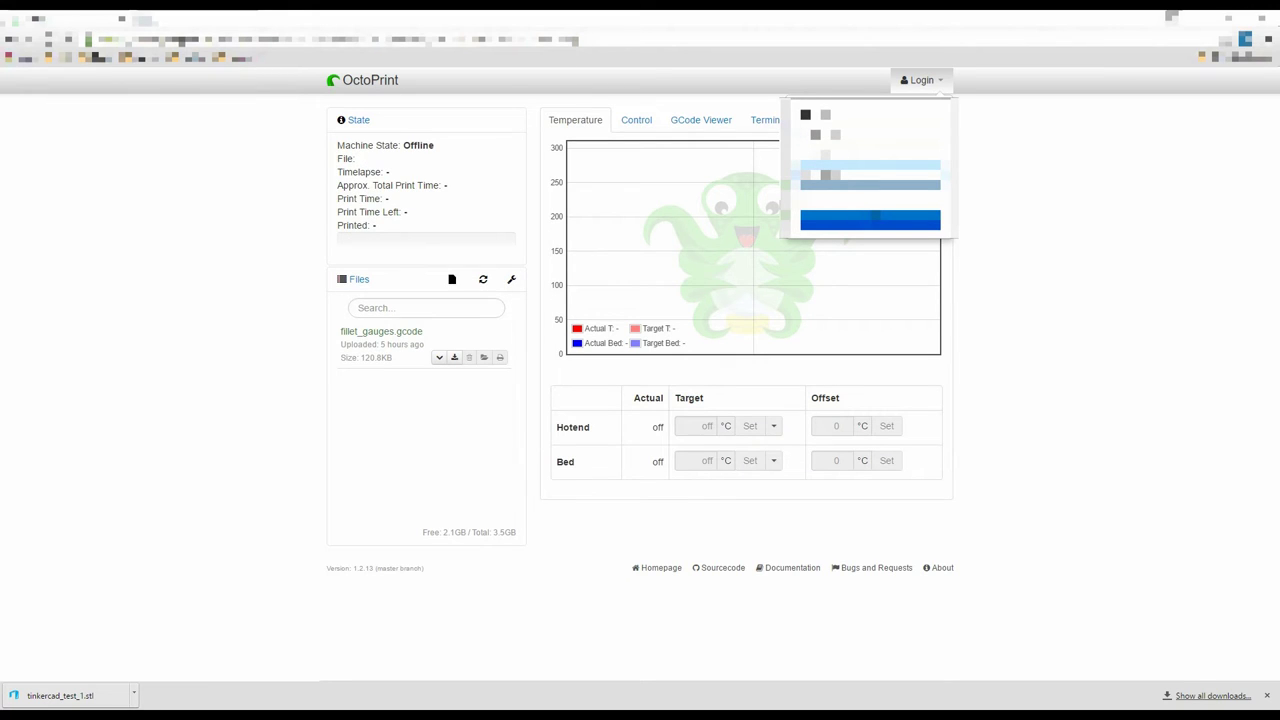
pyautogui.press('Return')
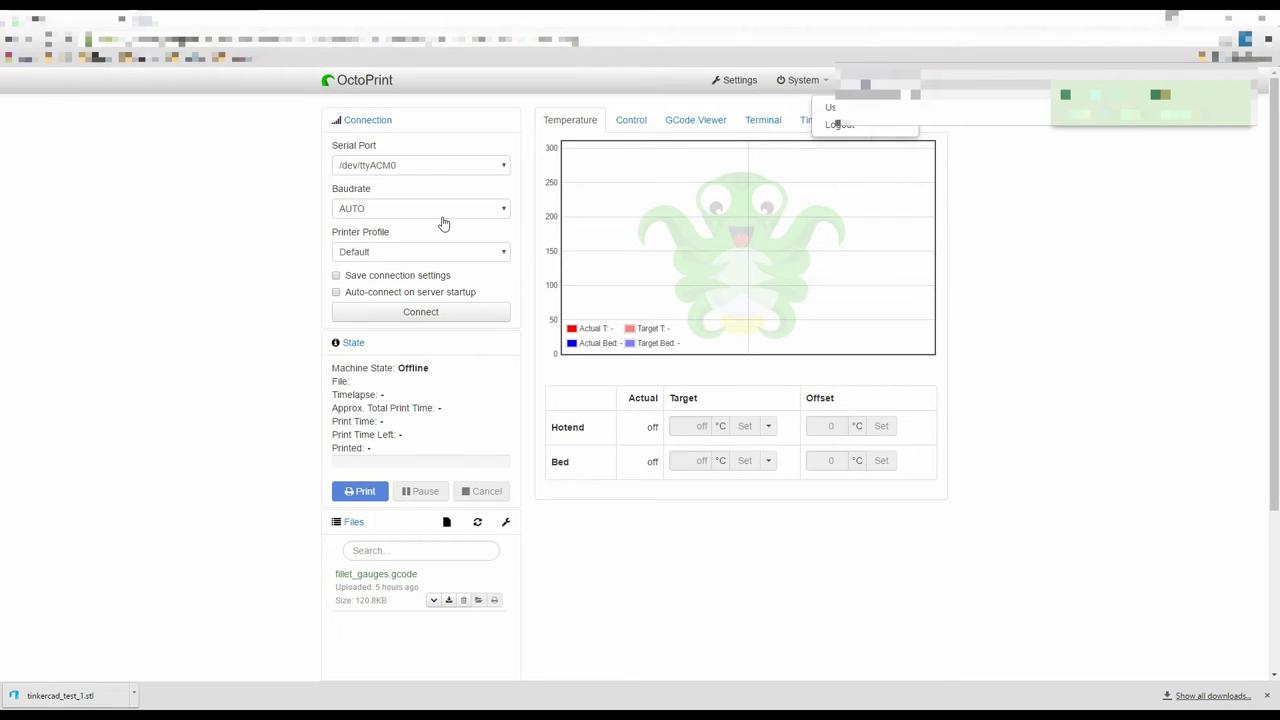
# Set the printer profile to PrintrBot Plus and connect to the printer
pyautogui.click(400, 257)
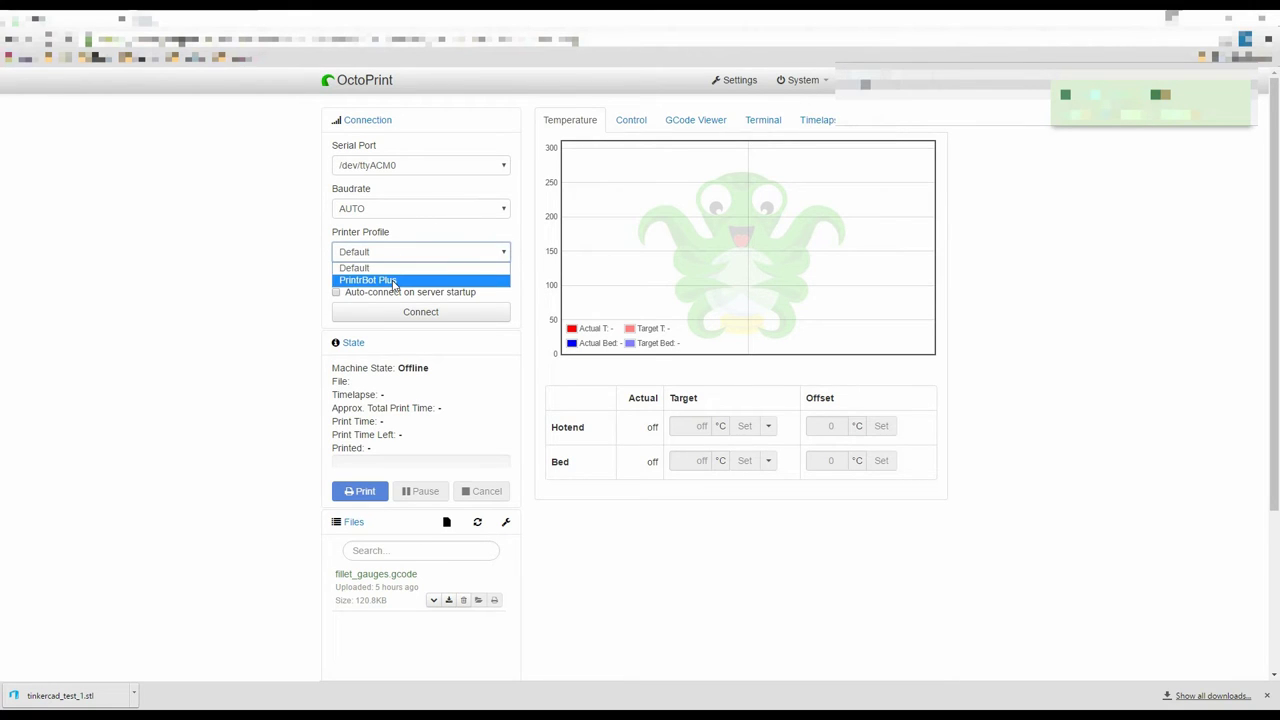
pyautogui.click(380, 280)
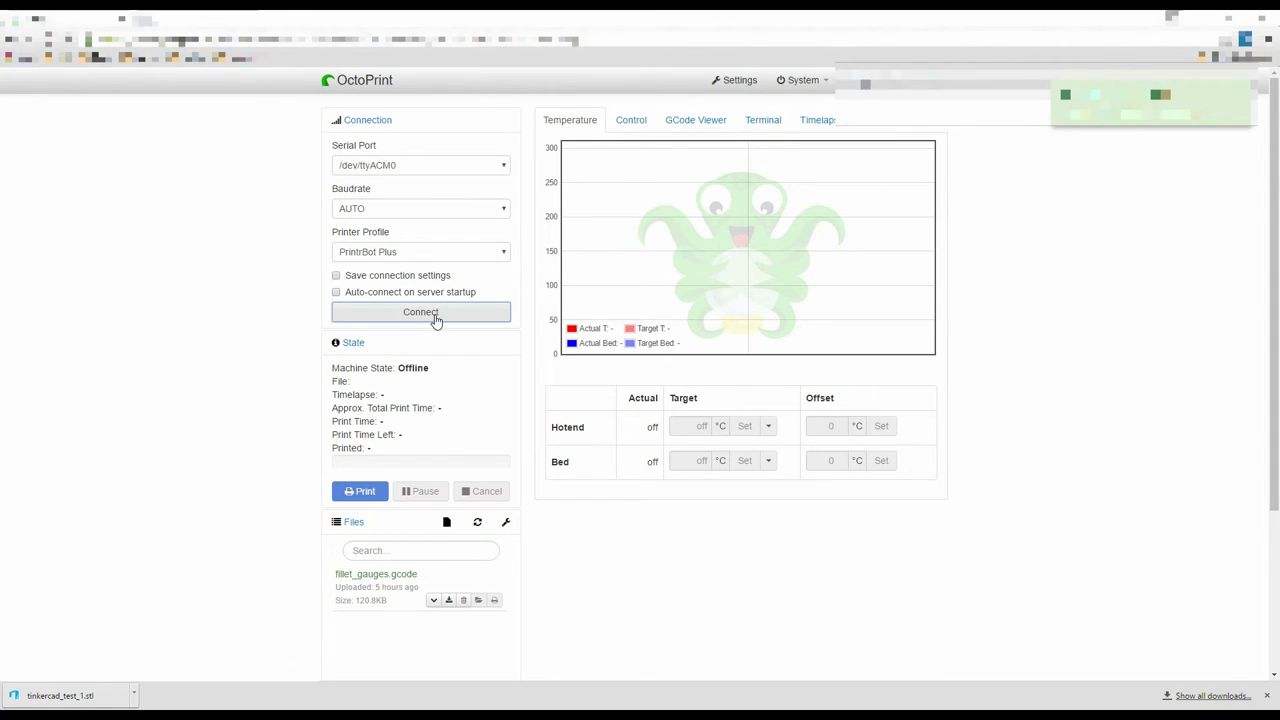
pyautogui.click(435, 314)
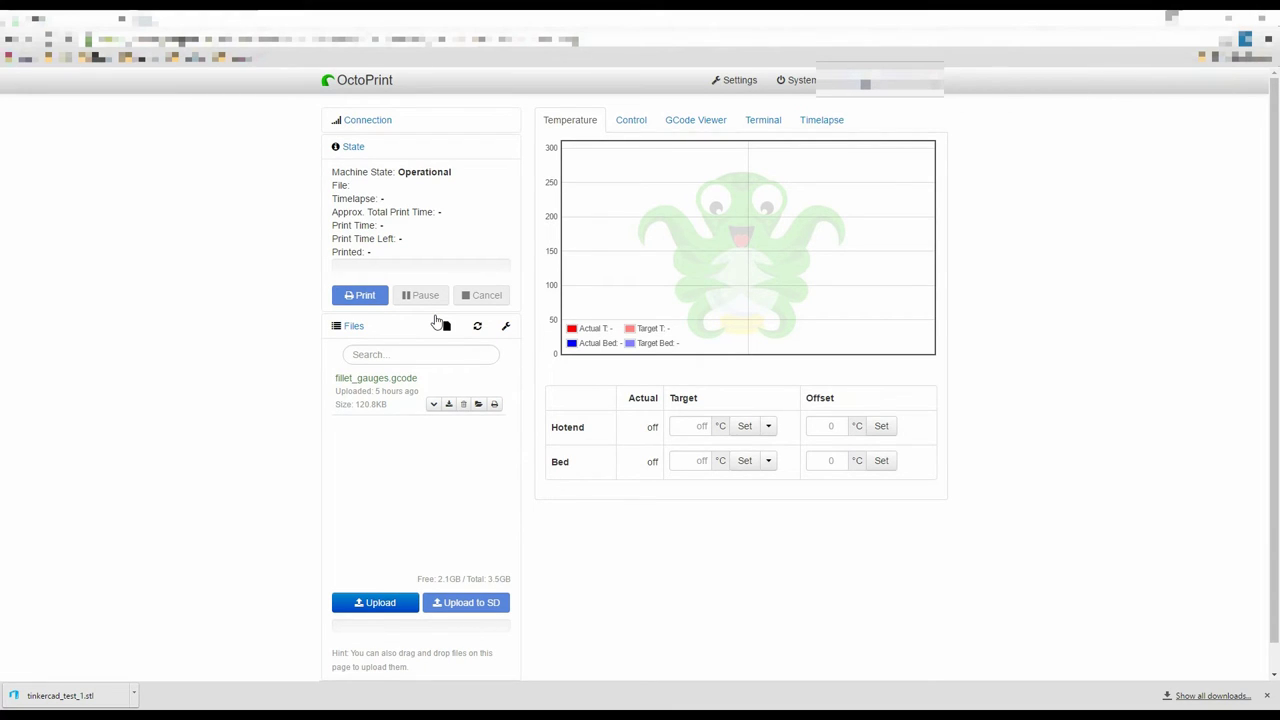
# Delete fillet_gauges.gcode from the file list and upload tinkercad_test_1.stl
pyautogui.click(464, 405)
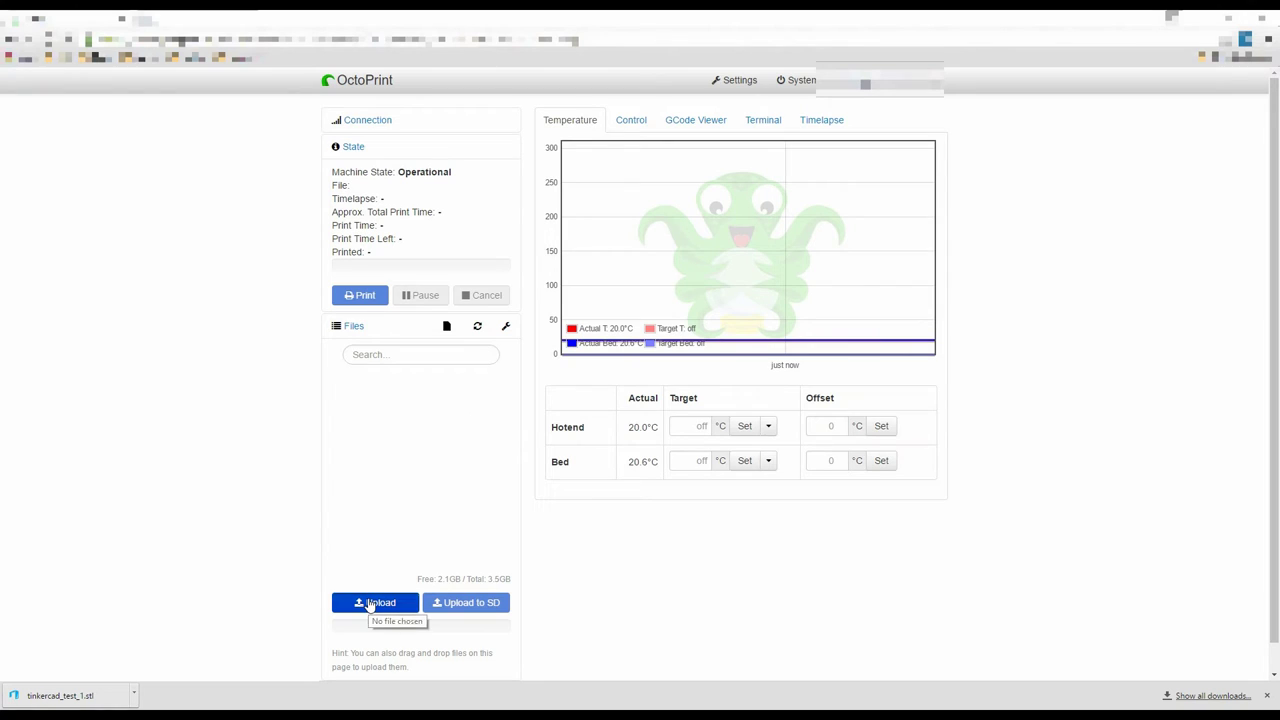
pyautogui.click(368, 603)
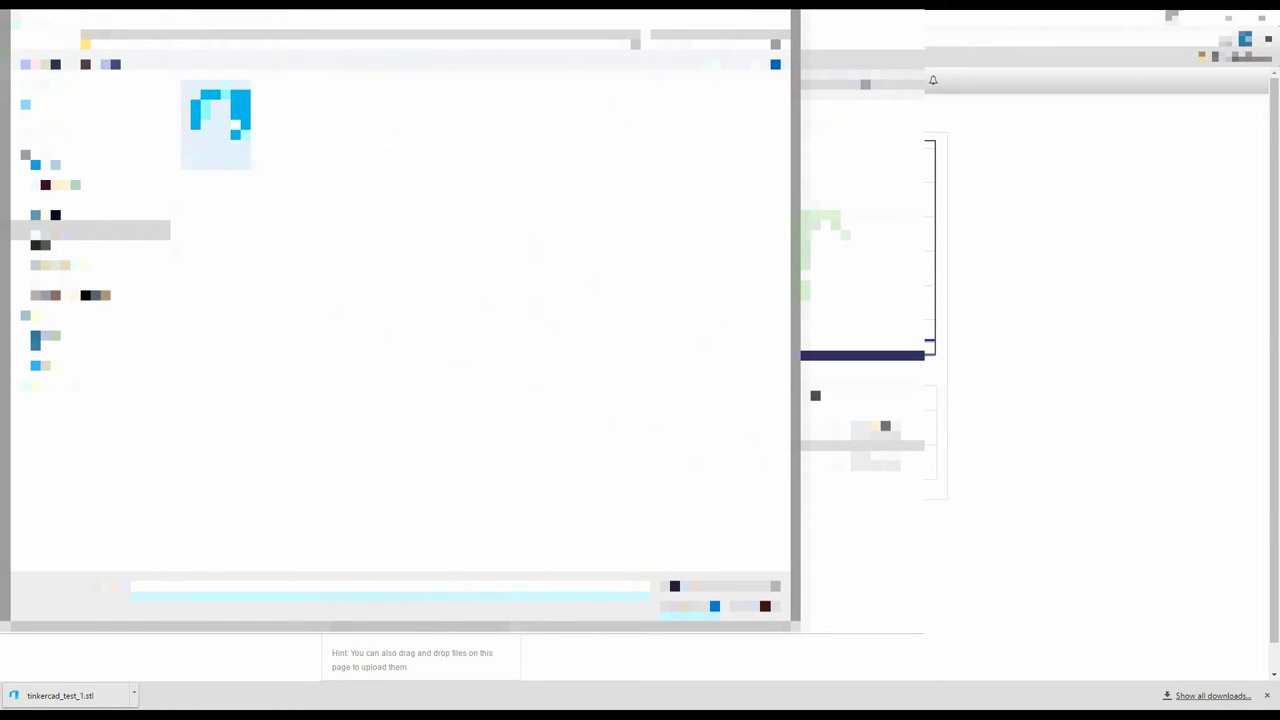
pyautogui.doubleClick(230, 126)
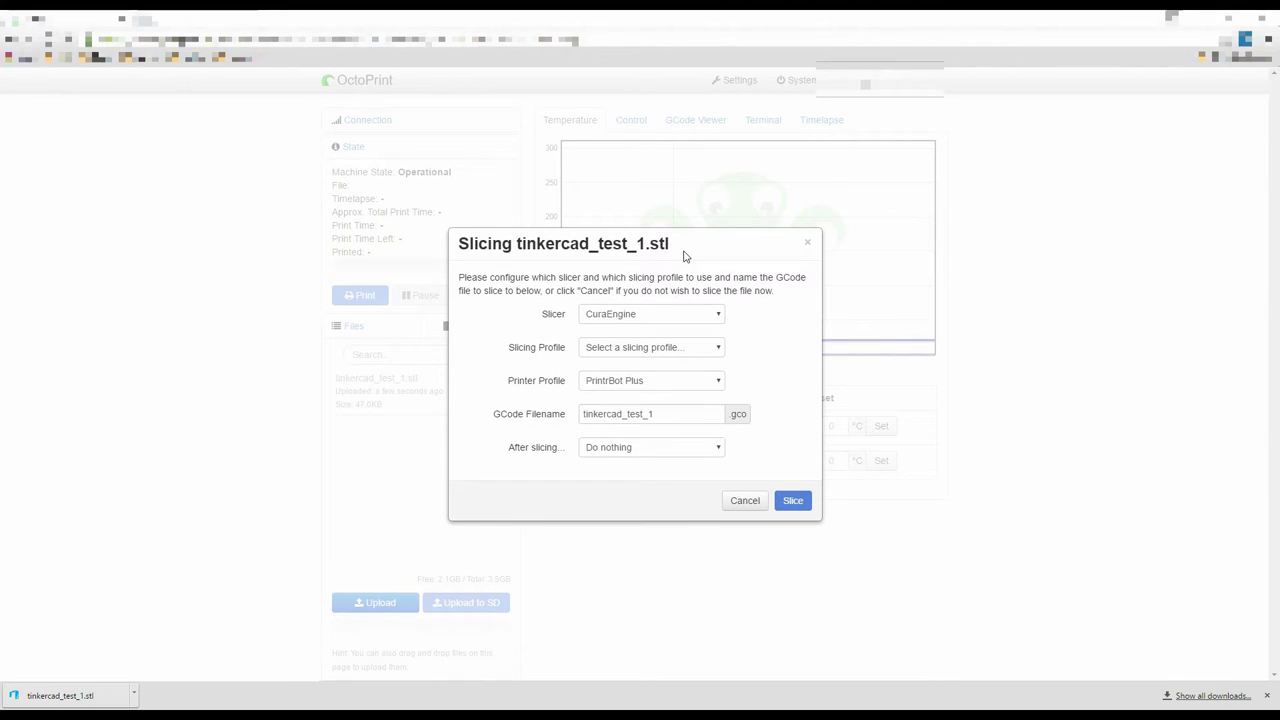
# Keep CuraEngine as the slicer and choose the slicing profile Modified 03mm nosupport noadhesion for tinkercad_test_1.stl
pyautogui.click(720, 315)
pyautogui.click(721, 318)
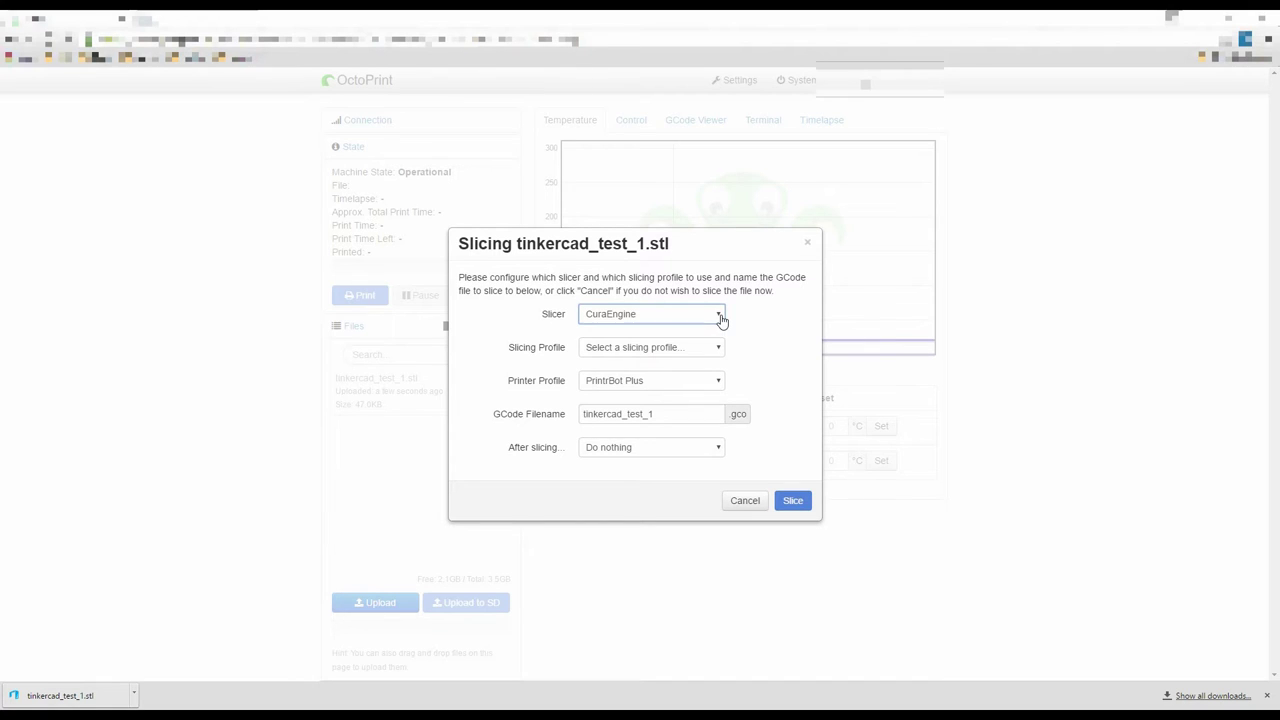
pyautogui.click(719, 355)
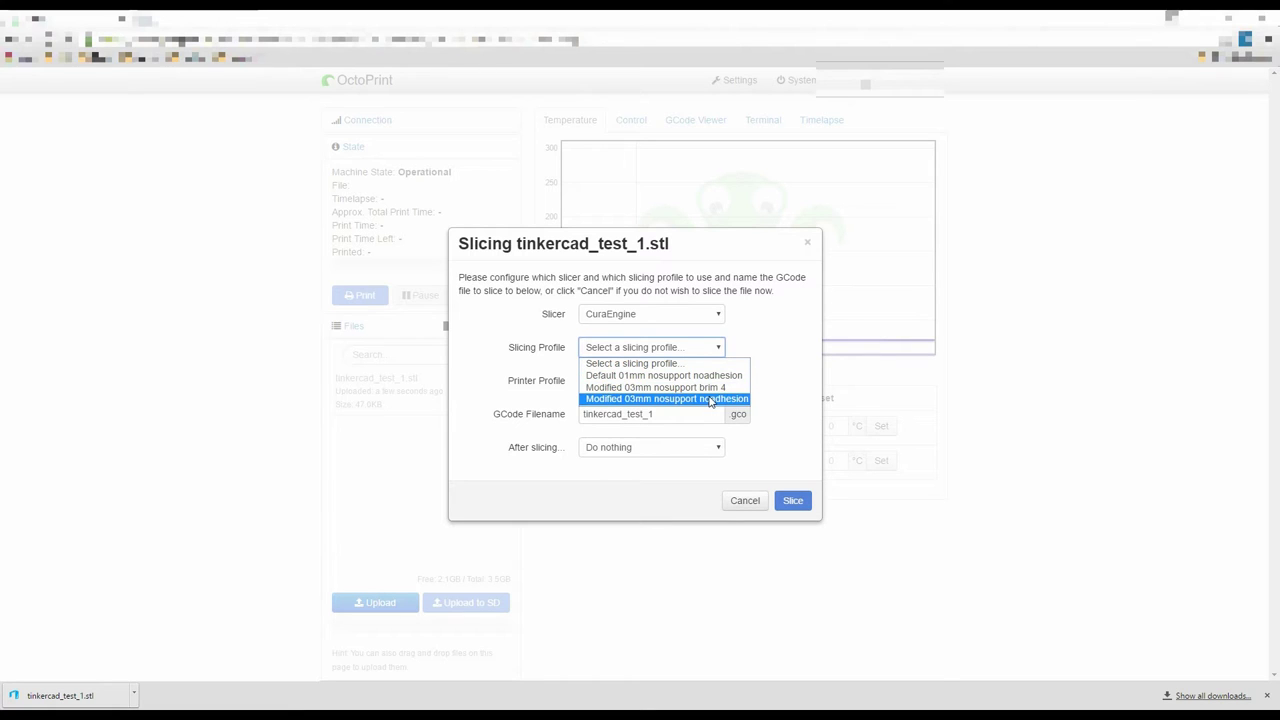
pyautogui.click(714, 400)
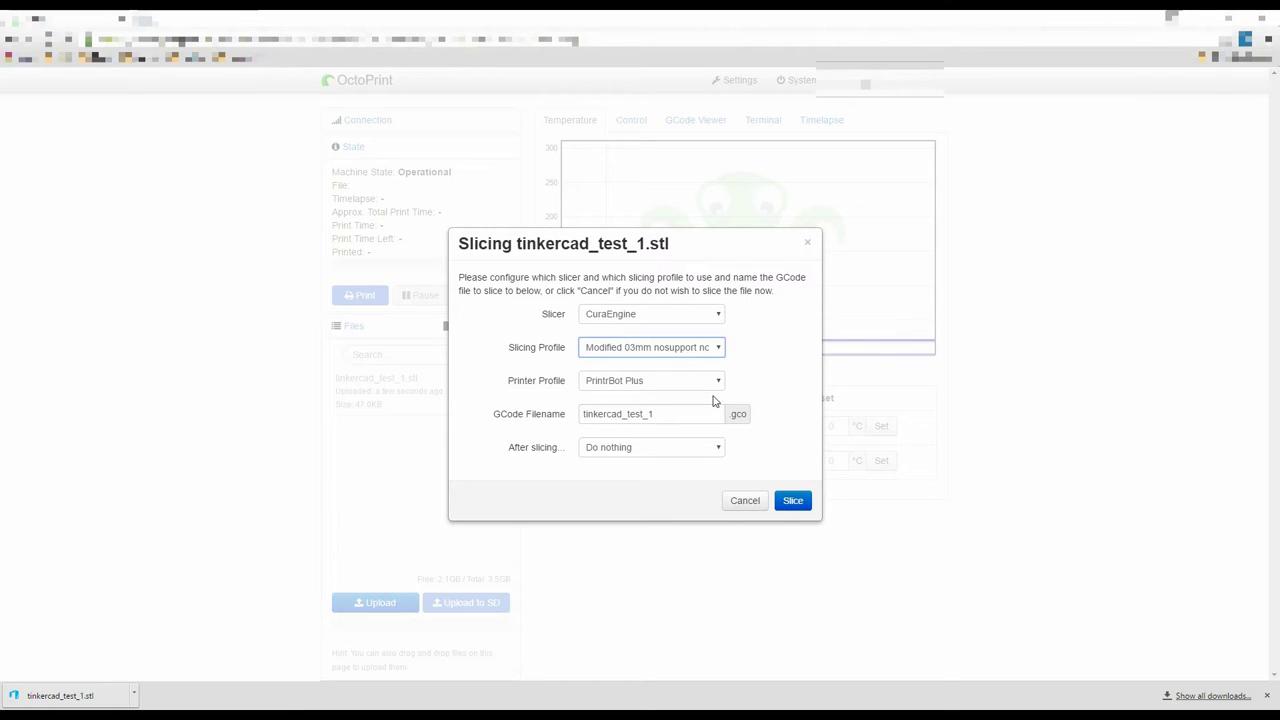
# Slice tinkercad_test_1.stl into the GCode file tinkercad_test_1 without any follow-up action after slicing
pyautogui.click(793, 506)
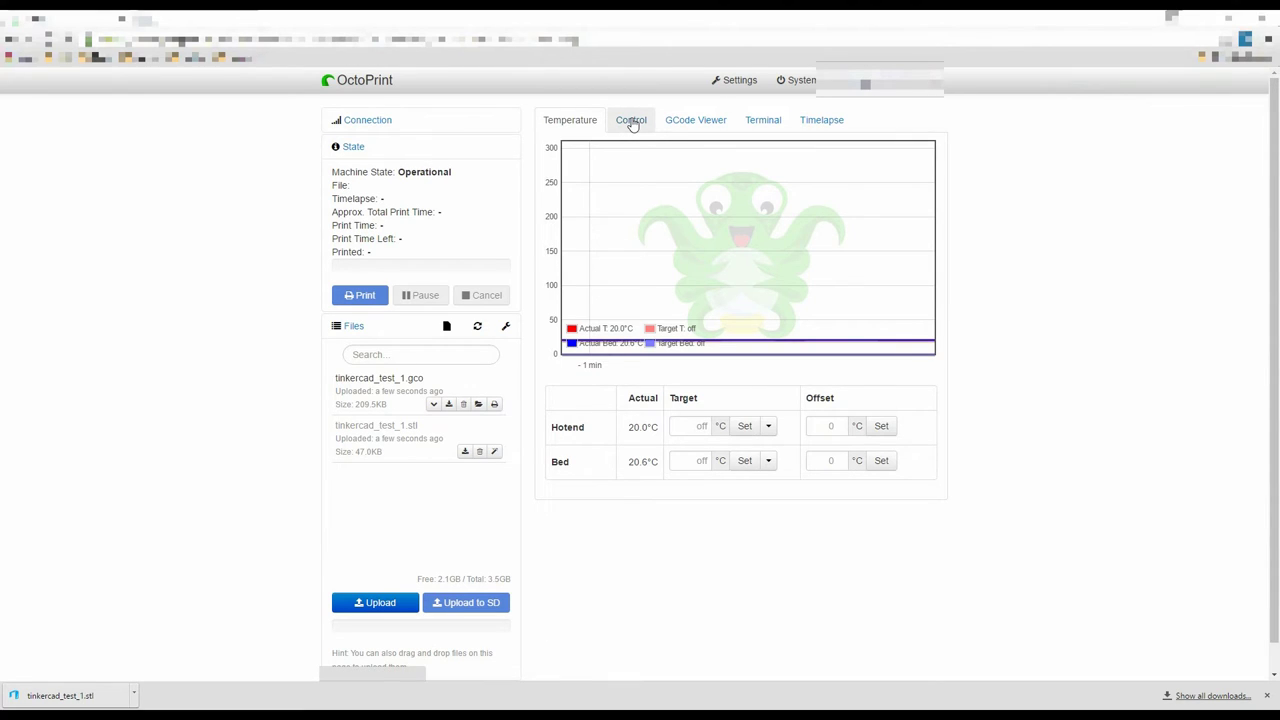
# Set the printer bed's target temperature to 80 °C
pyautogui.click(769, 428)
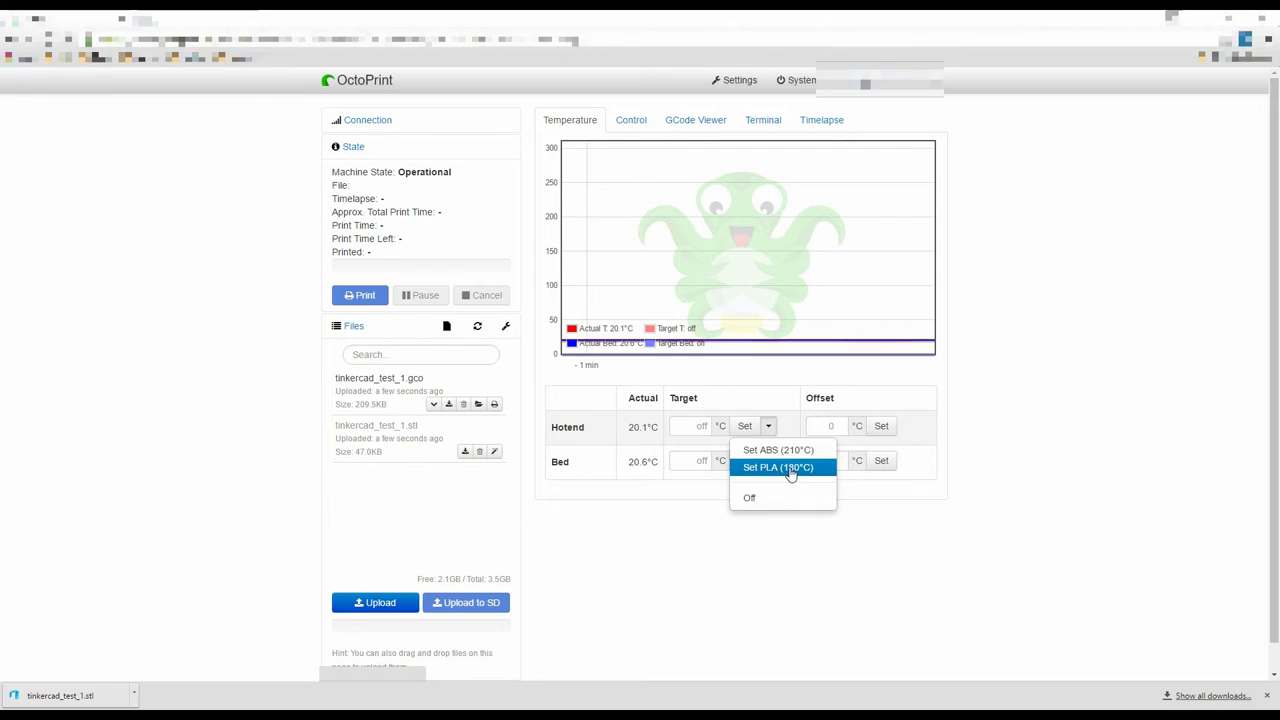
pyautogui.press('Escape')
pyautogui.click(769, 463)
pyautogui.click(769, 463)
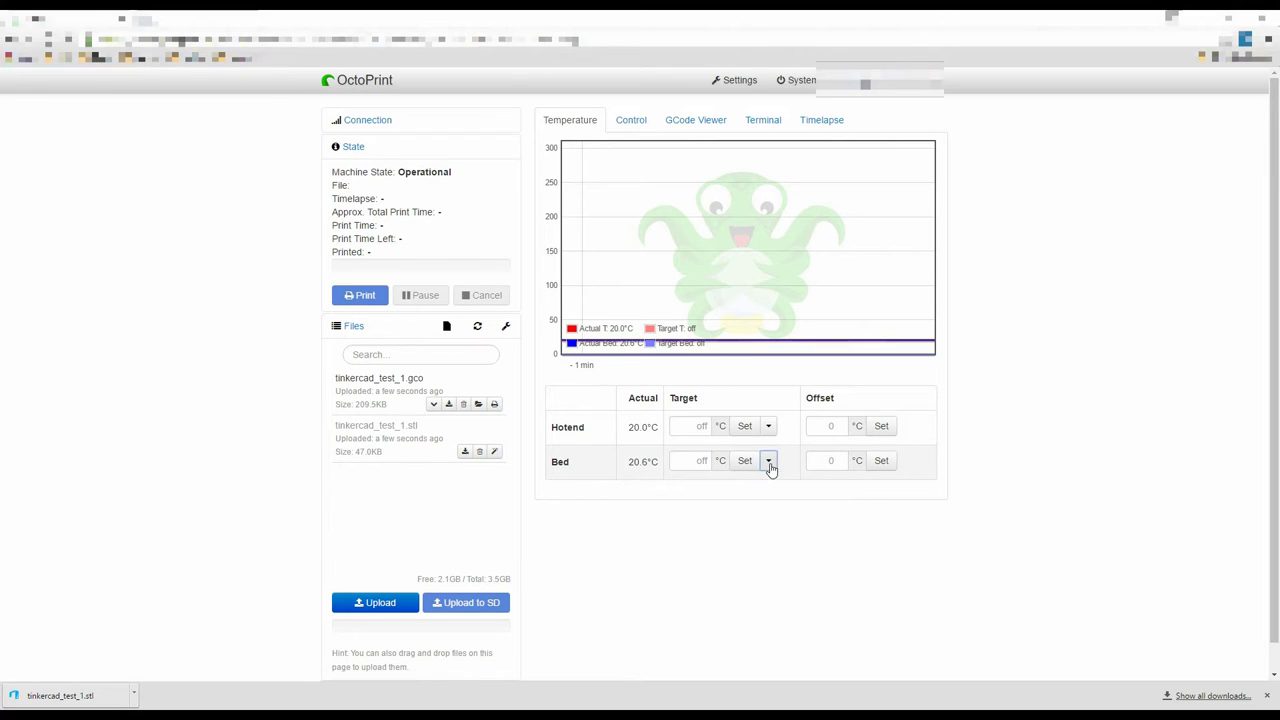
pyautogui.click(769, 464)
pyautogui.click(685, 460)
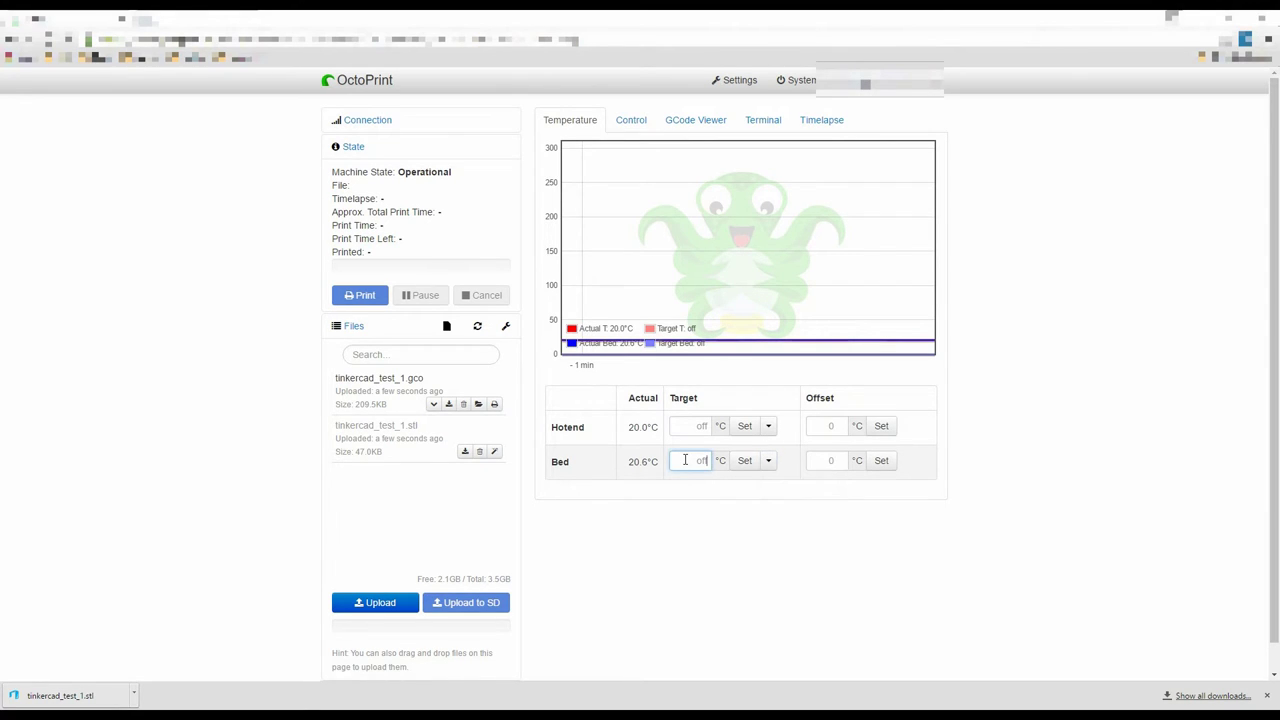
pyautogui.write('80')
pyautogui.click(746, 461)
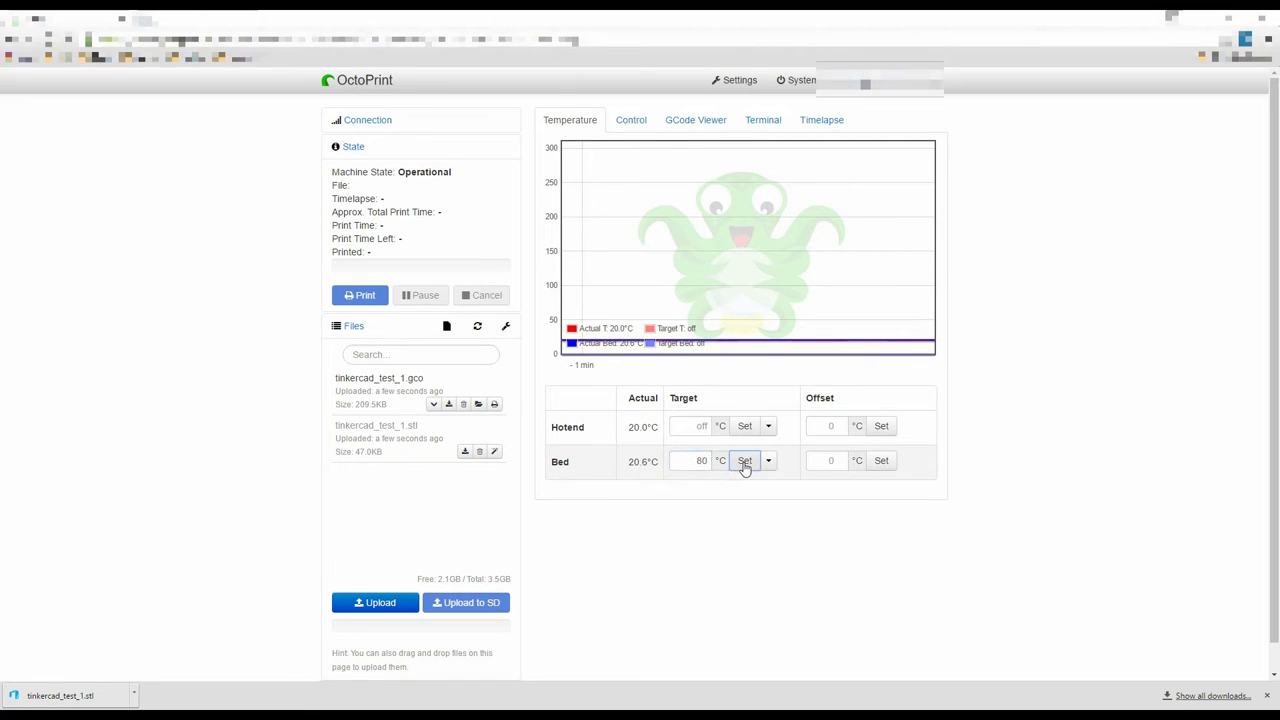
# Load tinkercad_test_1.gco and display it in the GCode viewer
pyautogui.click(633, 121)
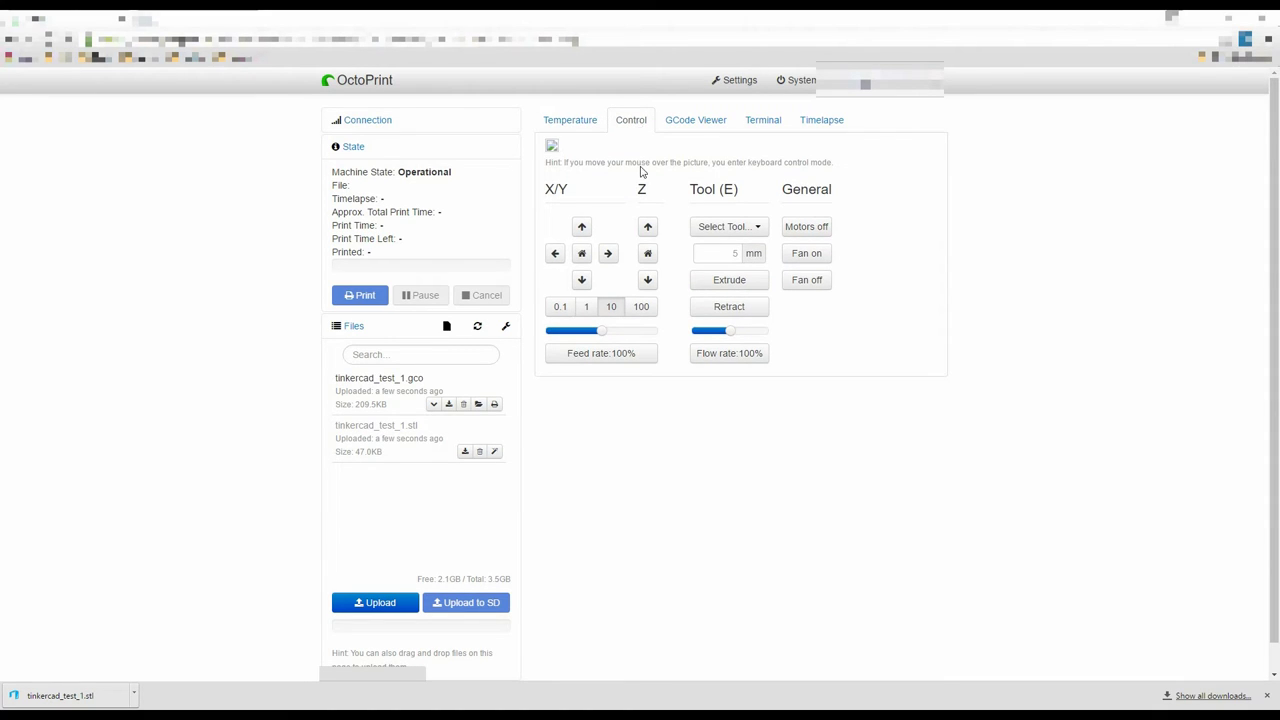
pyautogui.click(688, 122)
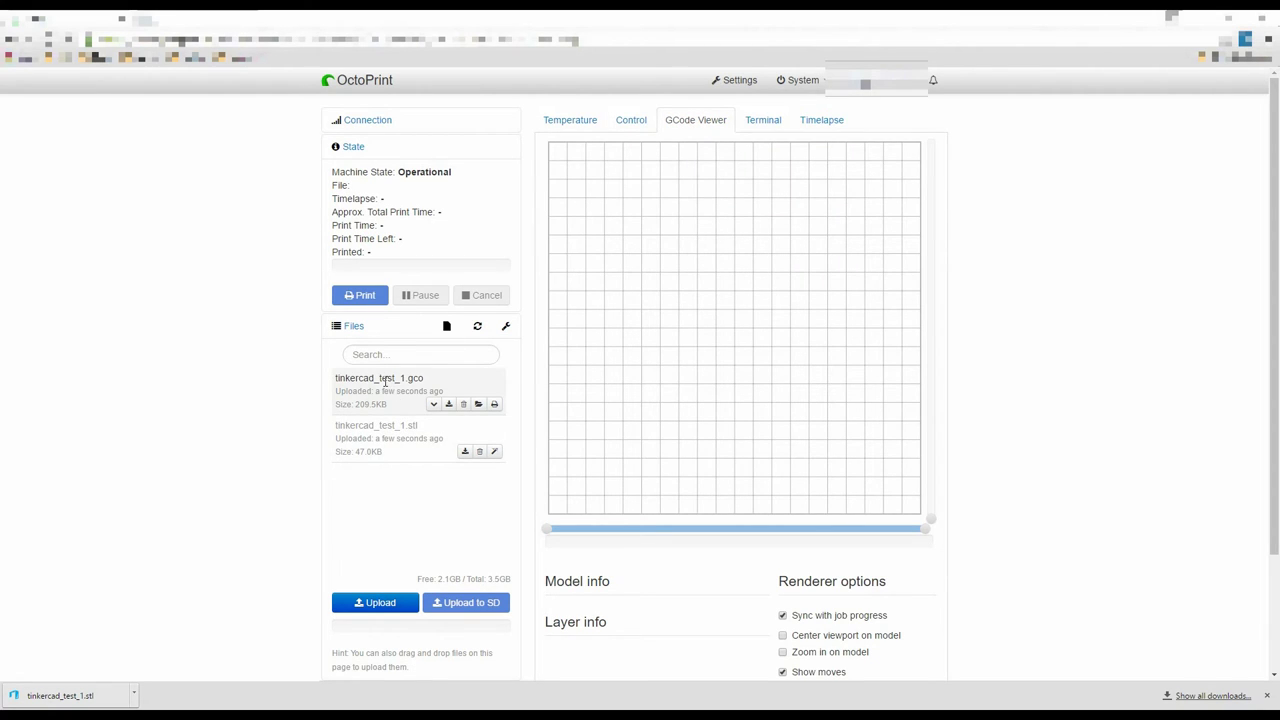
pyautogui.click(479, 405)
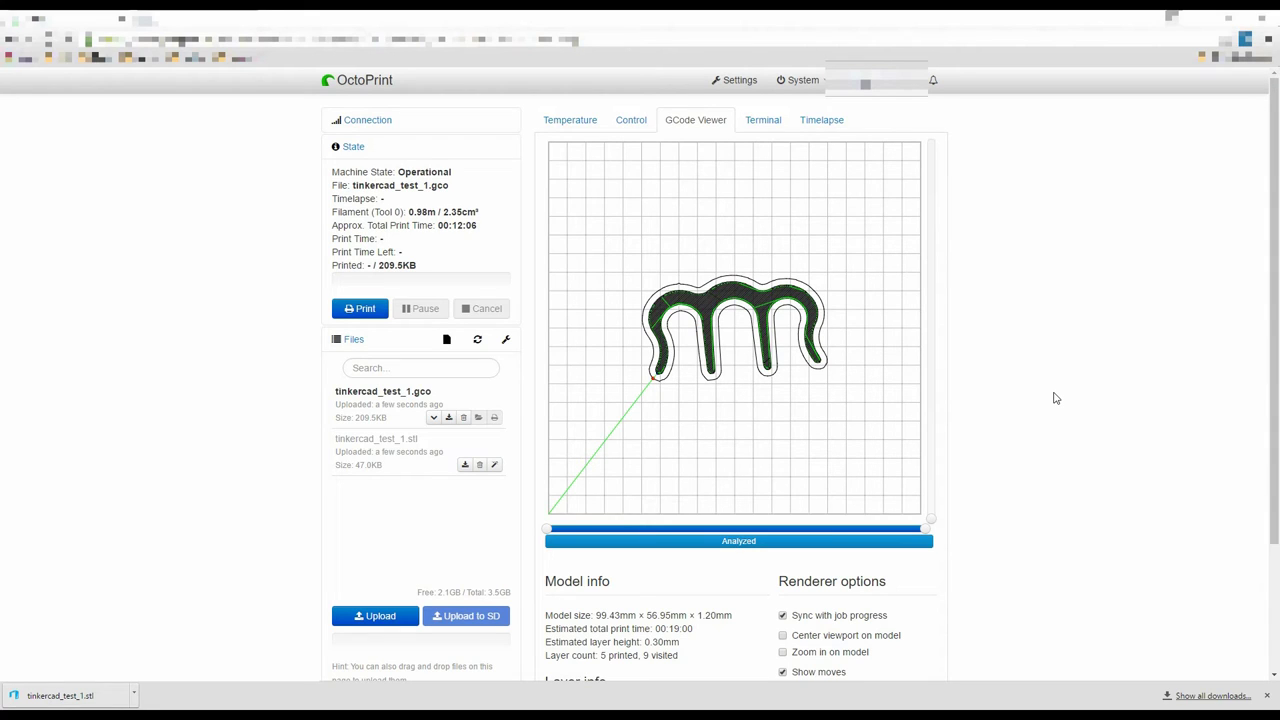
# Examine the outline and infill paths of the clip's first layer up close
pyautogui.moveTo(930, 524)
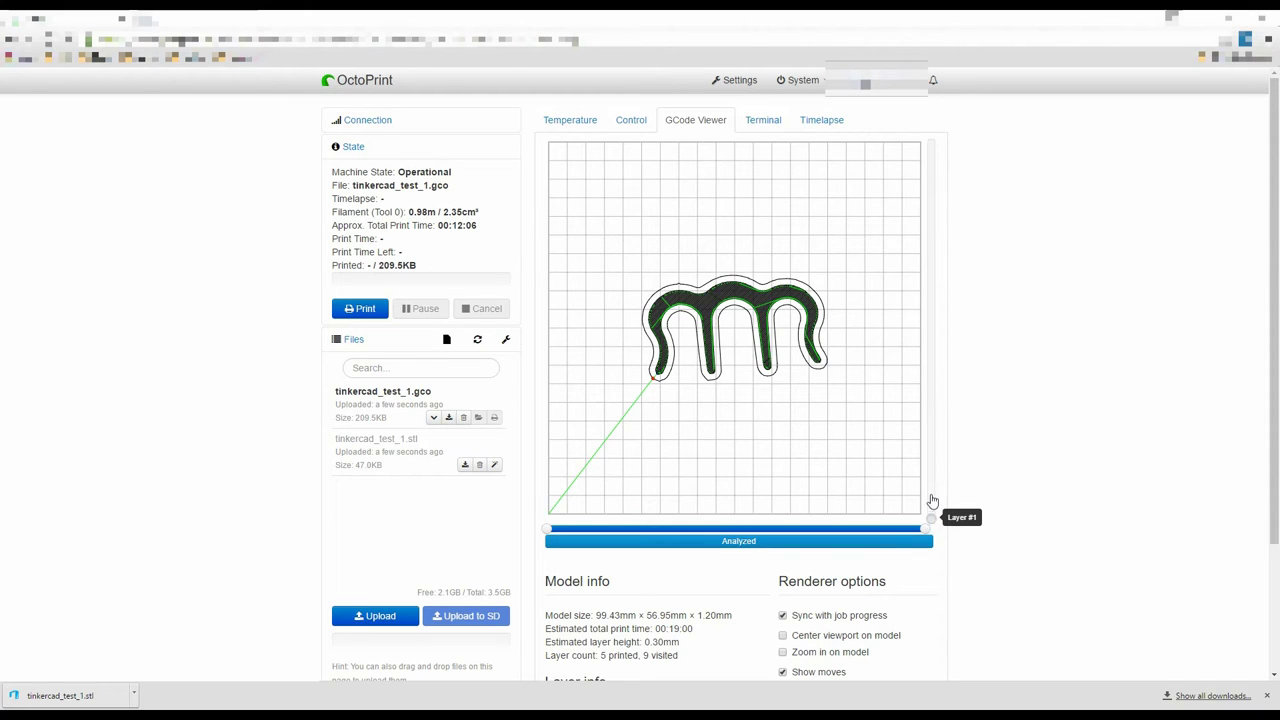
pyautogui.scroll(1, 752, 320)
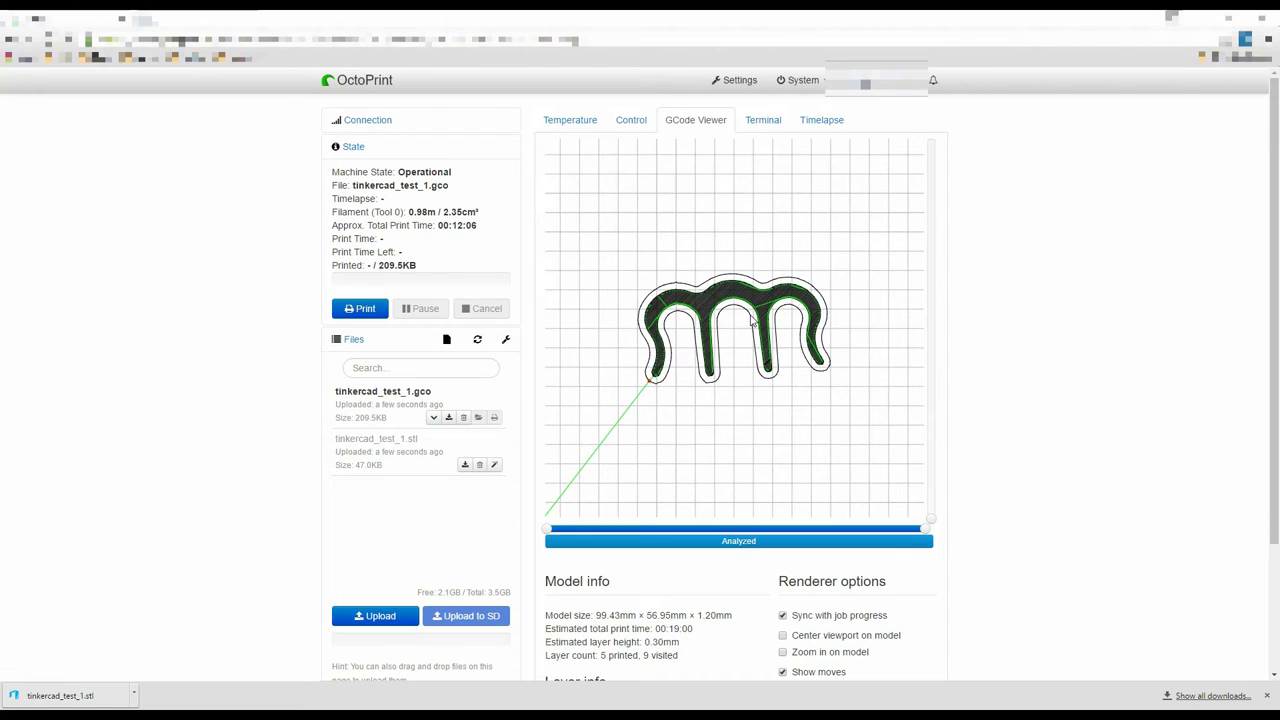
pyautogui.scroll(2, 752, 320)
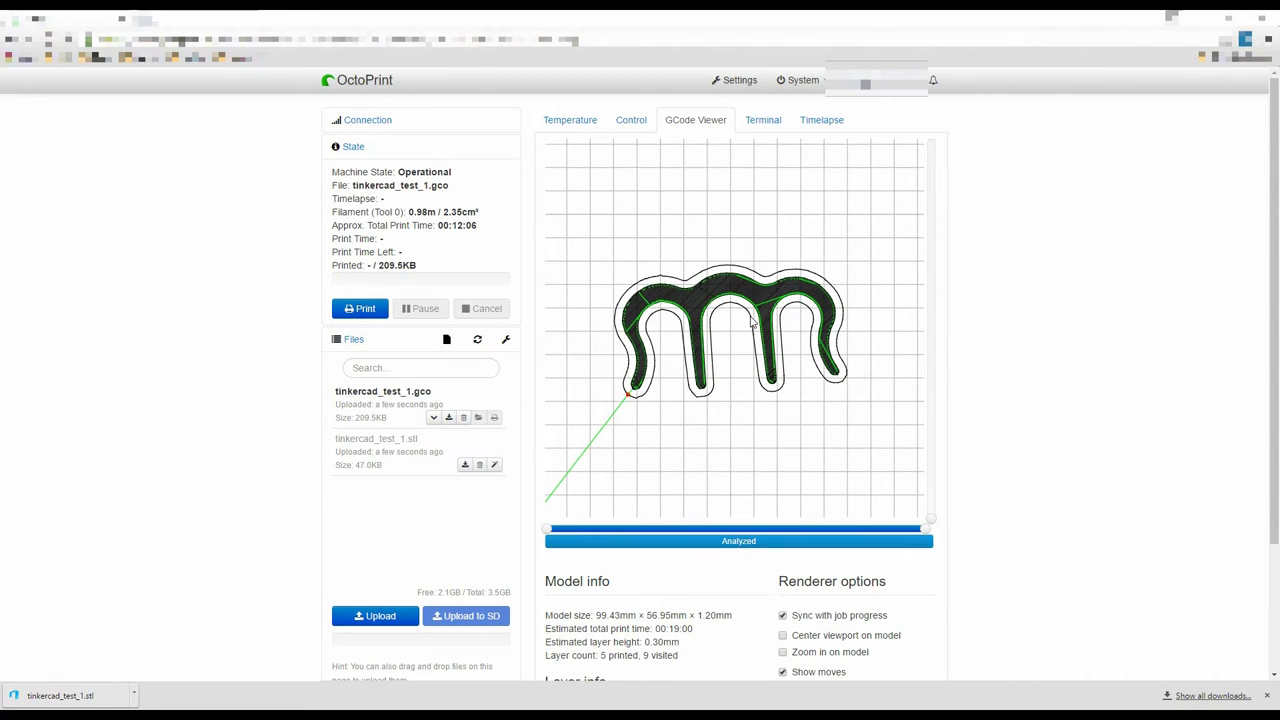
pyautogui.scroll(3, 752, 320)
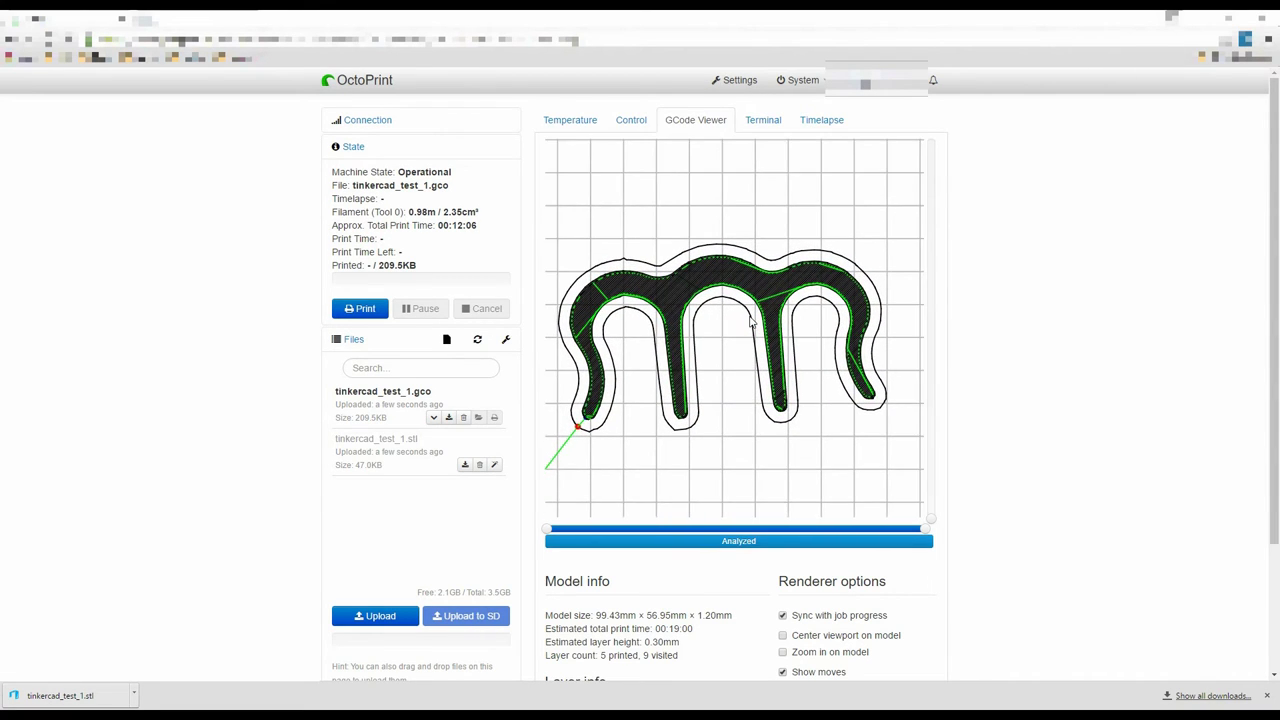
pyautogui.scroll(3, 752, 320)
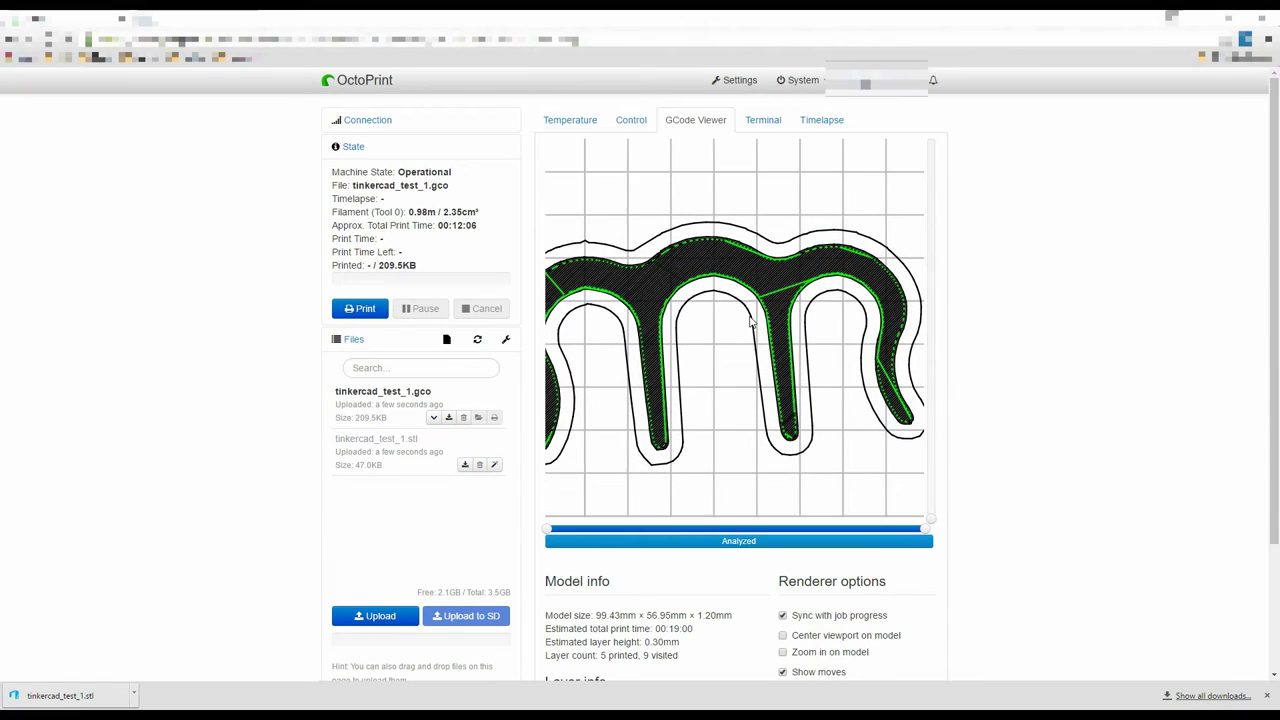
pyautogui.scroll(3, 752, 320)
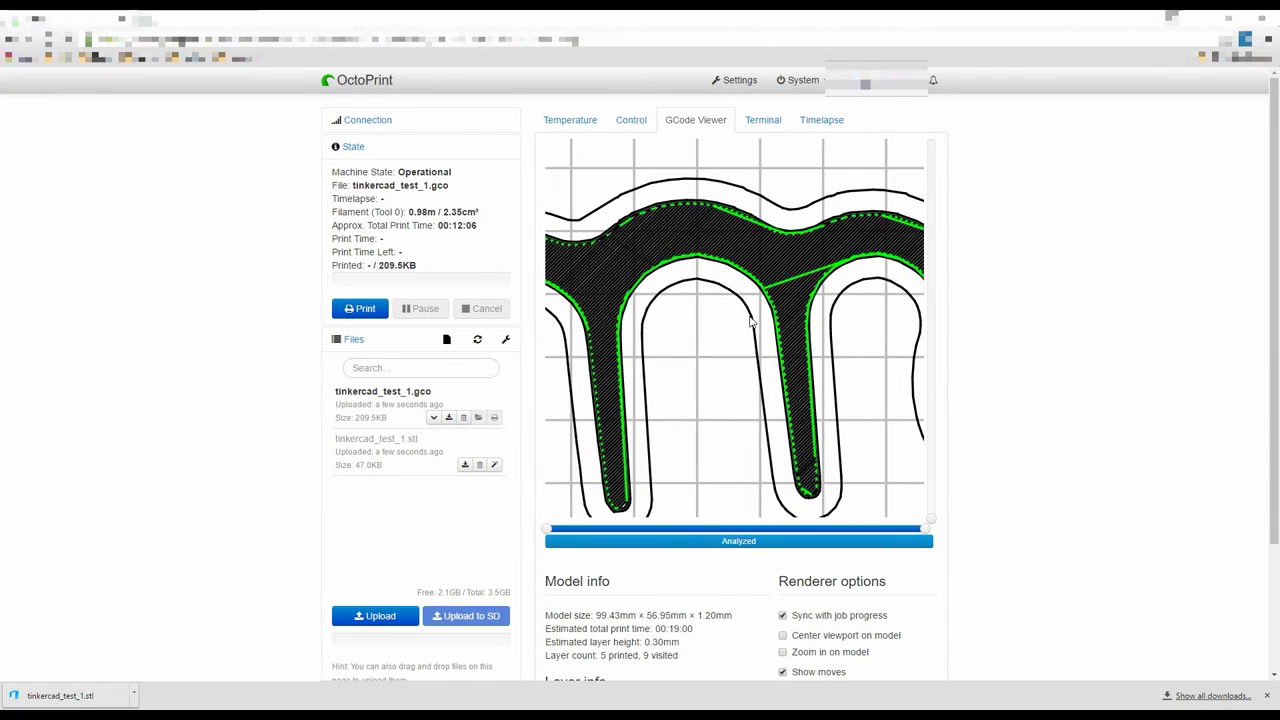
pyautogui.scroll(3, 752, 320)
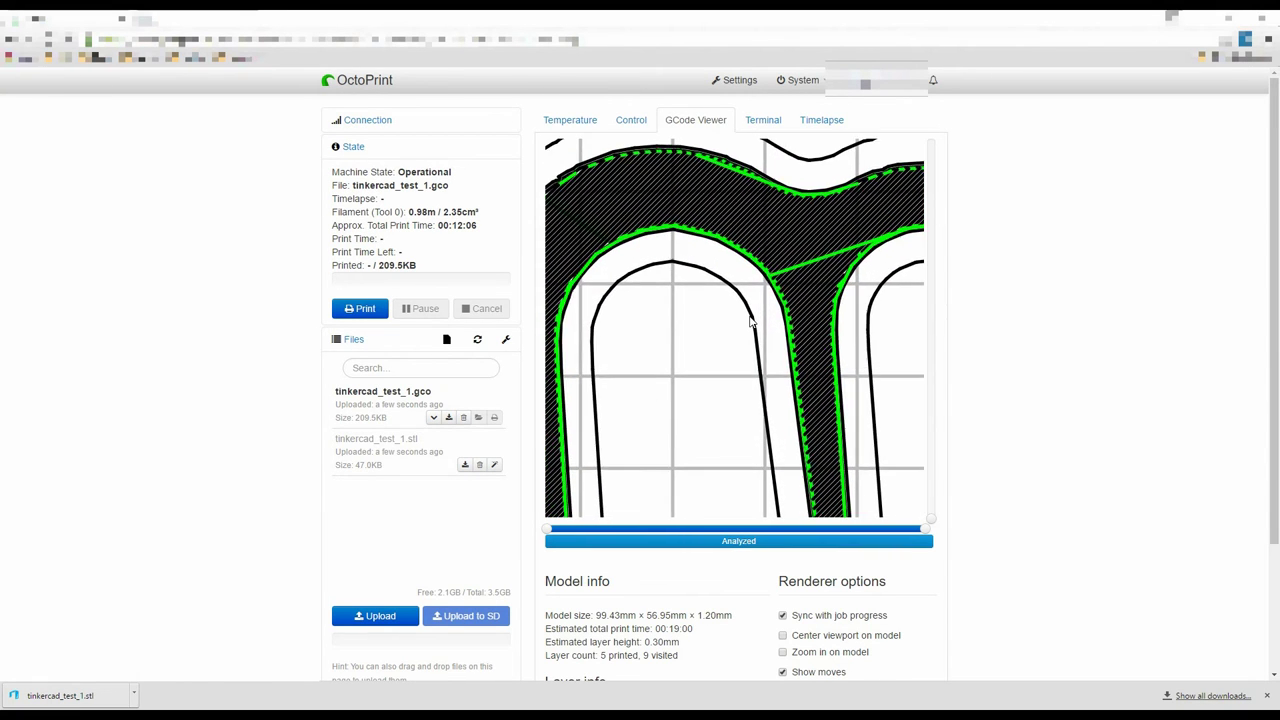
pyautogui.scroll(2, 752, 320)
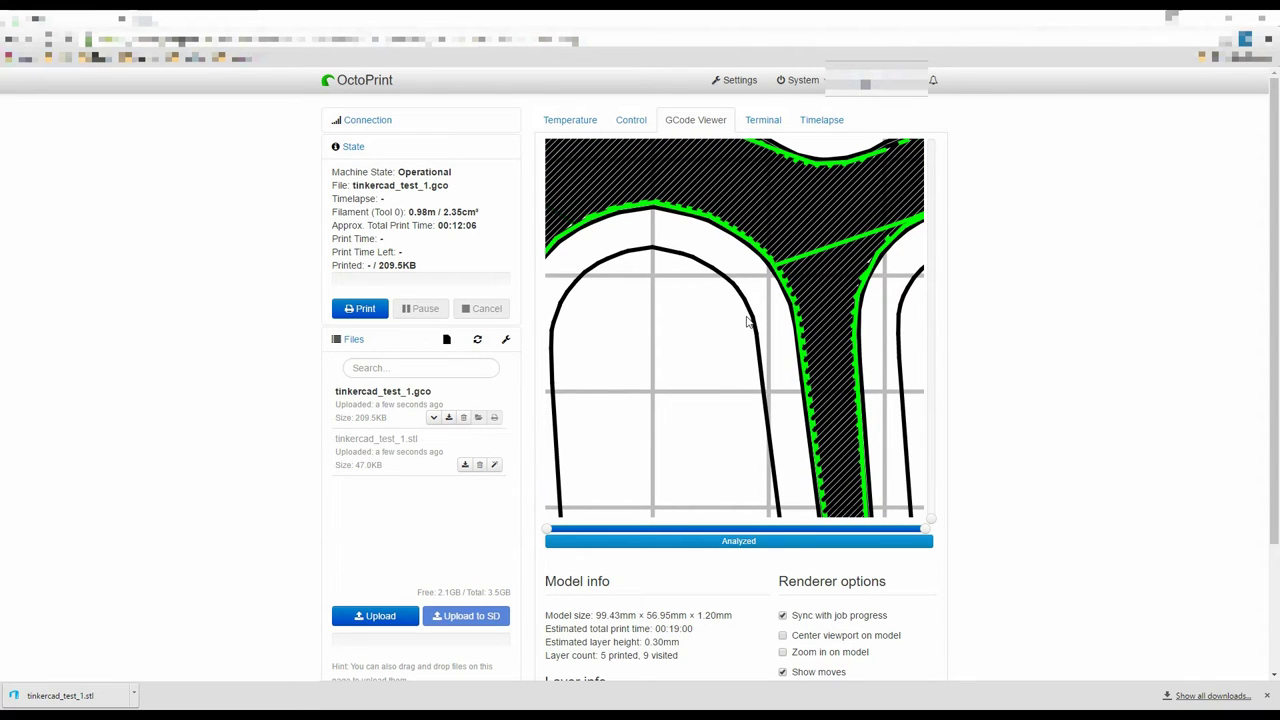
pyautogui.scroll(-4, 746, 320)
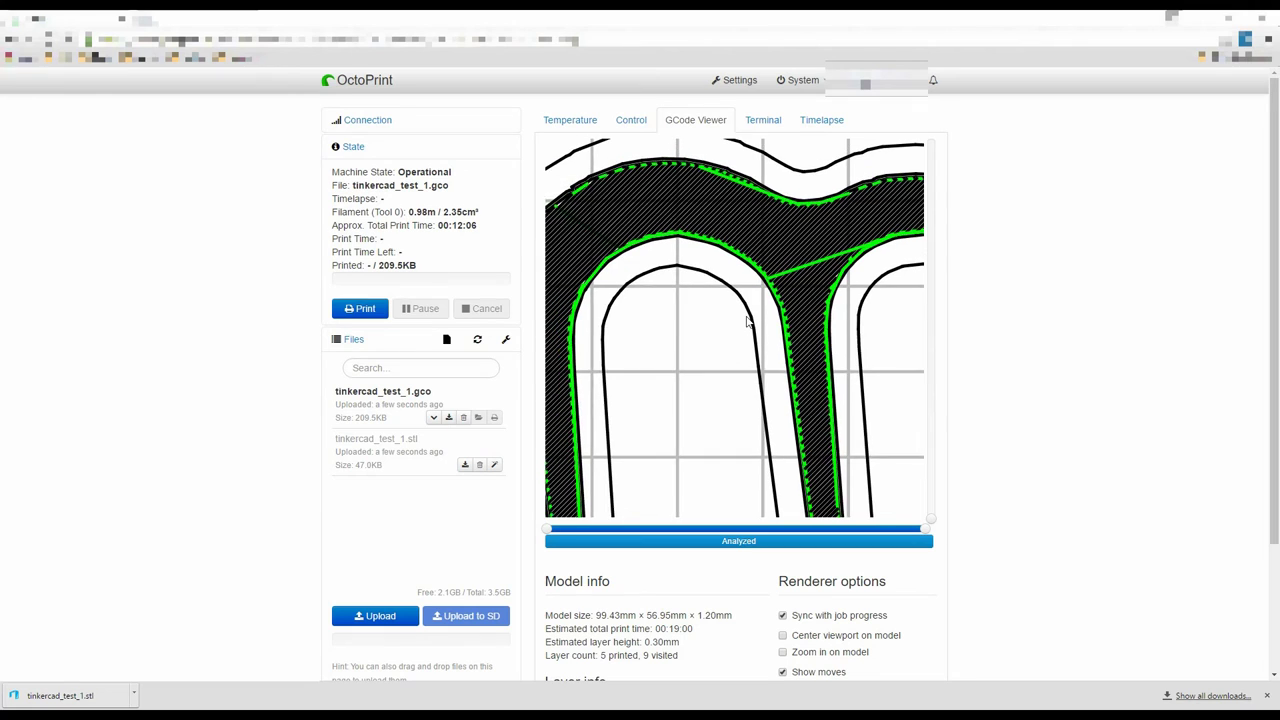
pyautogui.scroll(-4, 746, 320)
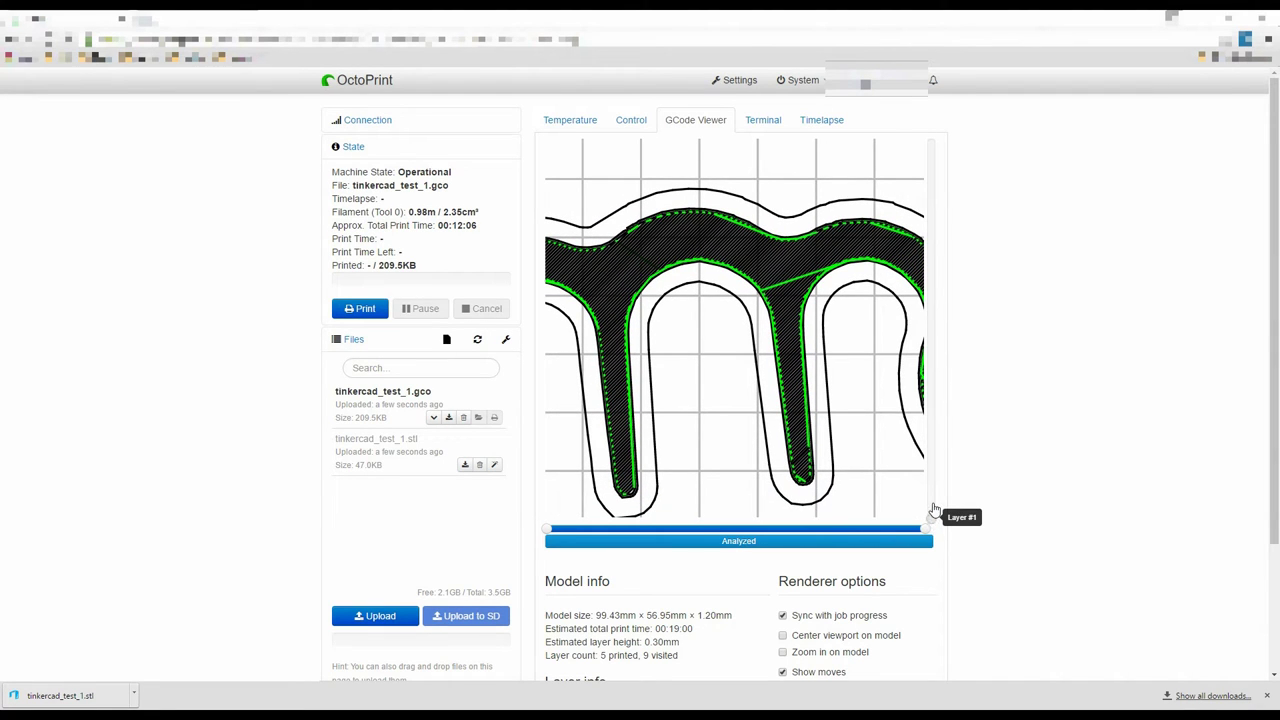
# Step through layers 2 to 5 of the sliced clip and review the model, layer and print time information
pyautogui.click(938, 456)
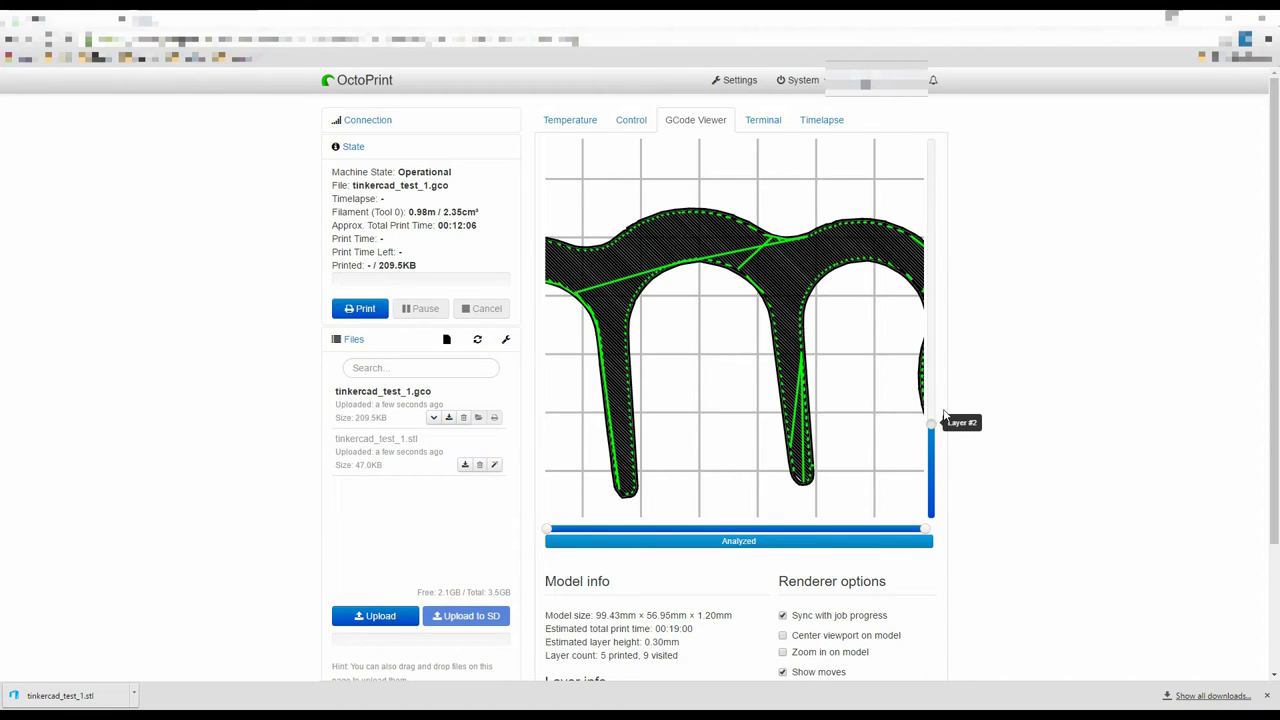
pyautogui.click(941, 365)
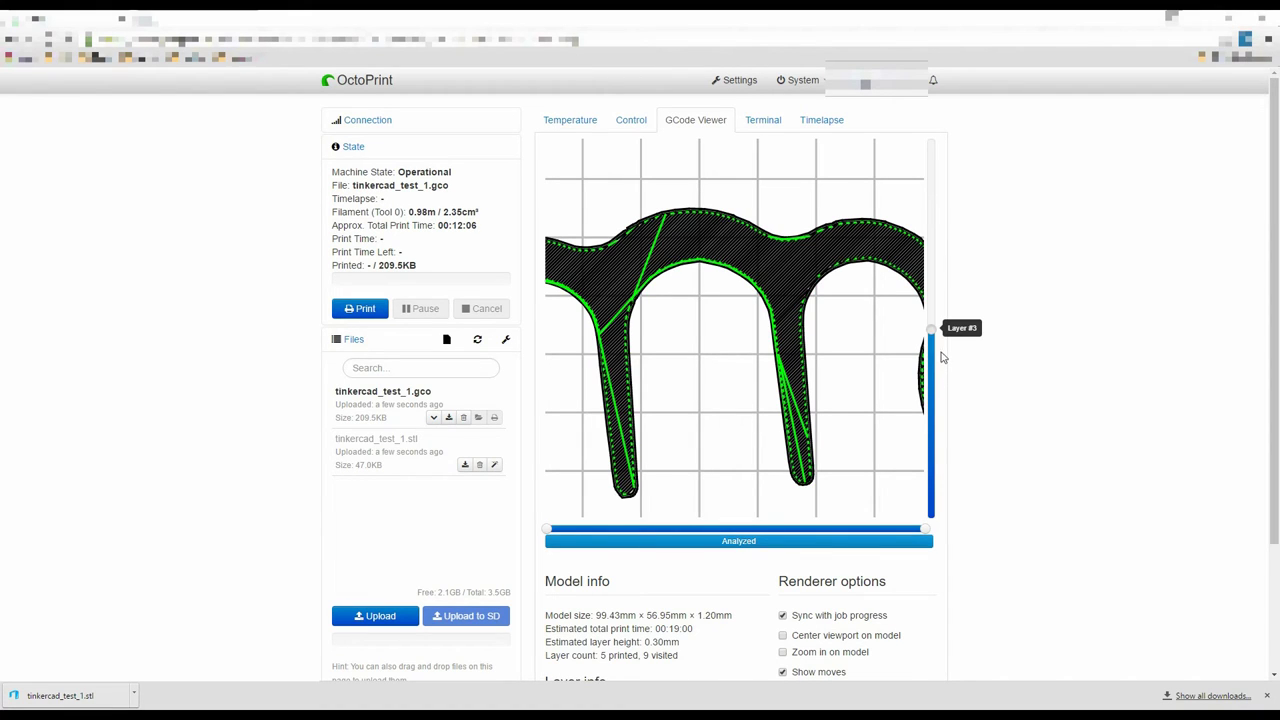
pyautogui.click(943, 268)
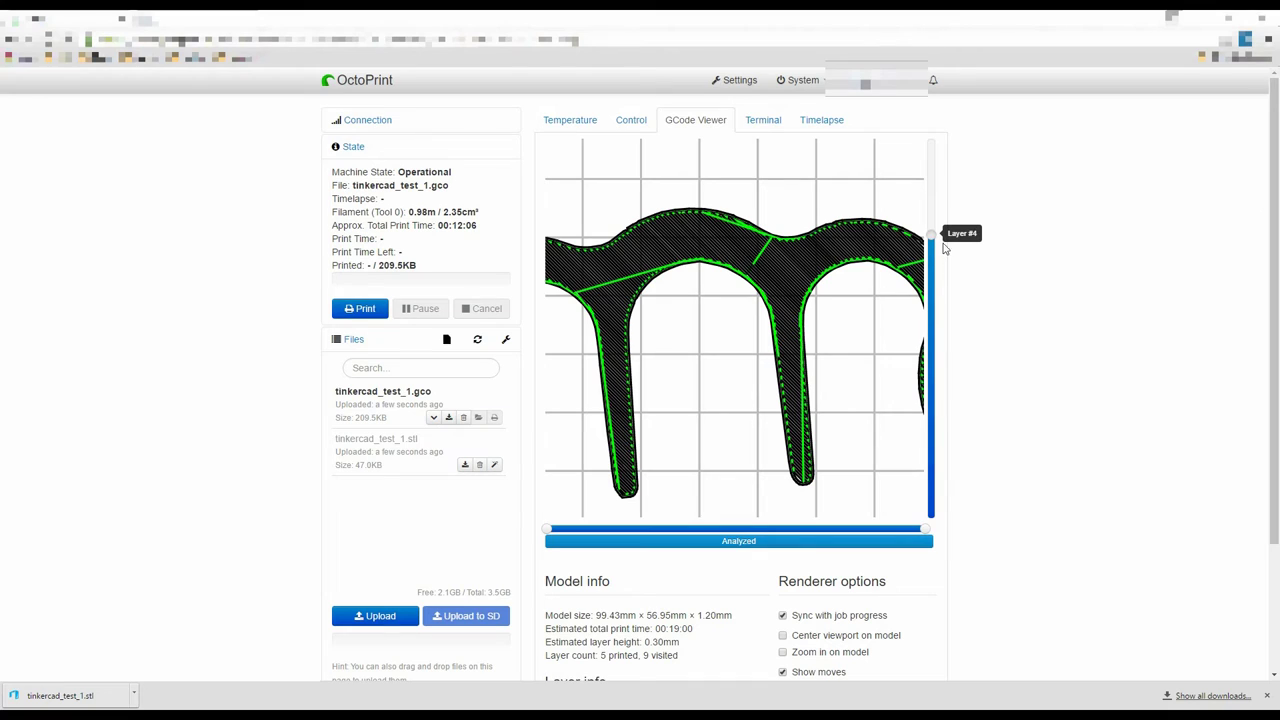
pyautogui.click(937, 186)
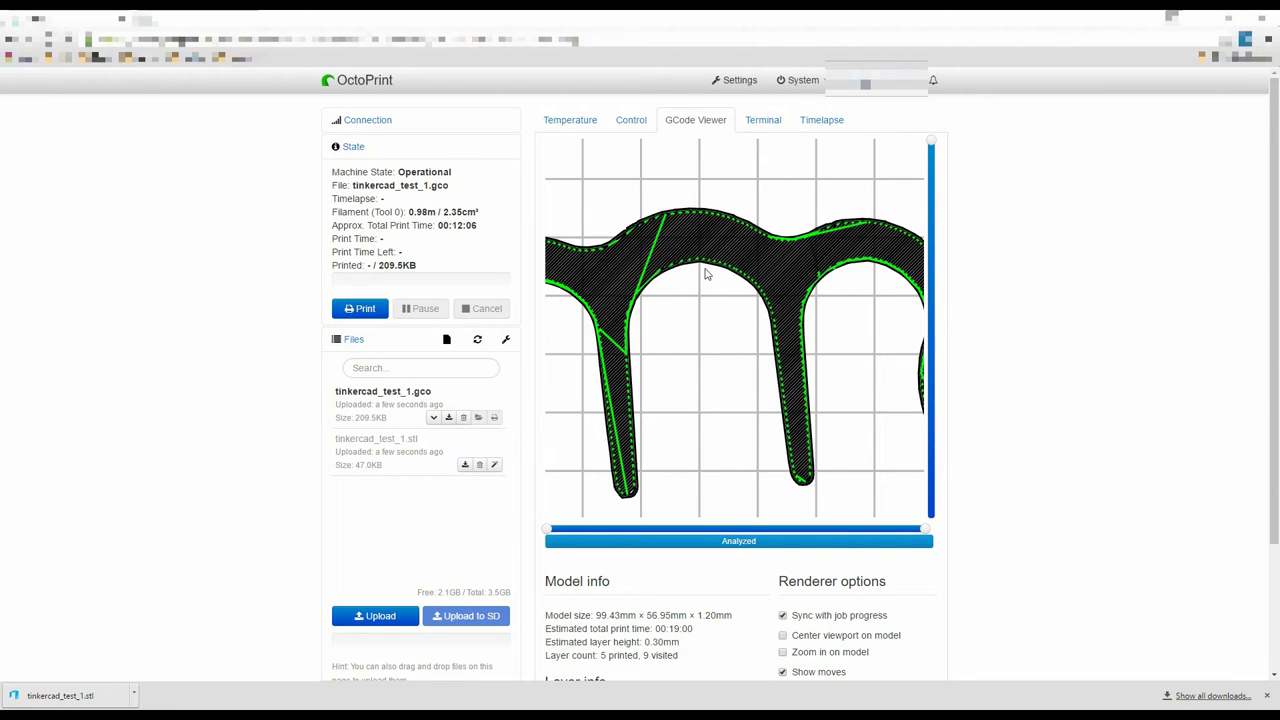
pyautogui.scroll(-4, 705, 275)
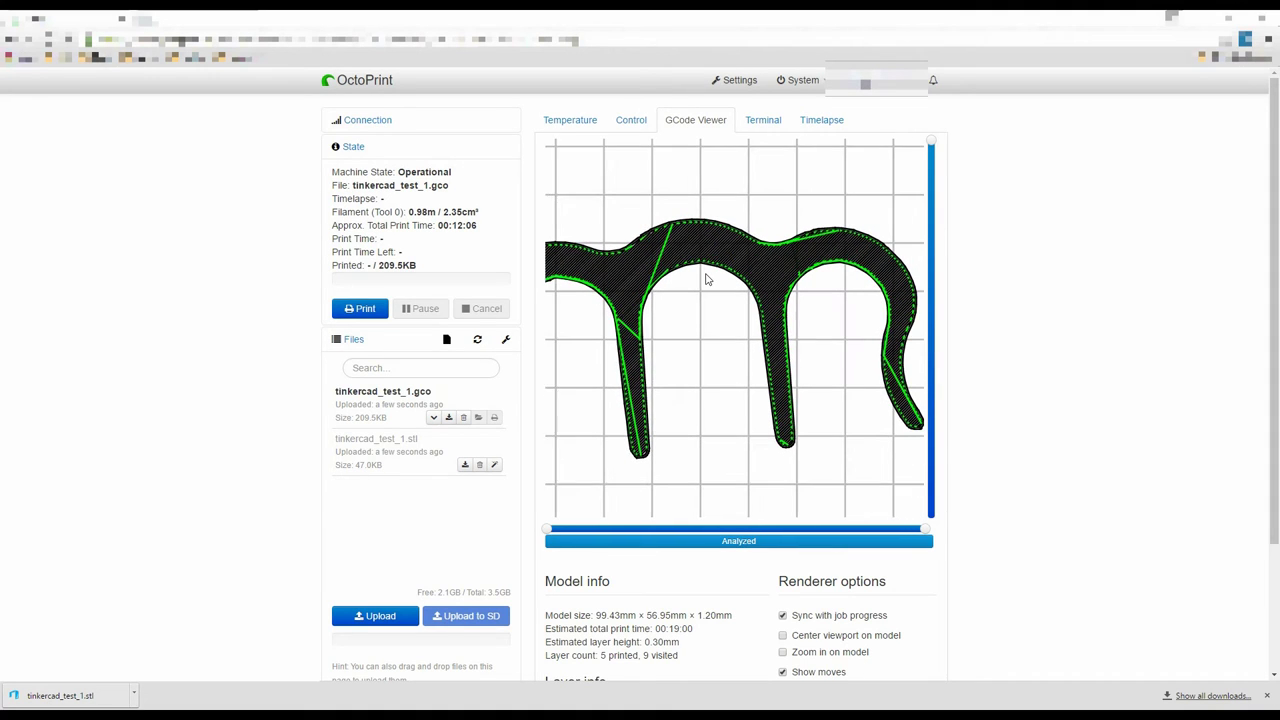
pyautogui.scroll(-3, 705, 278)
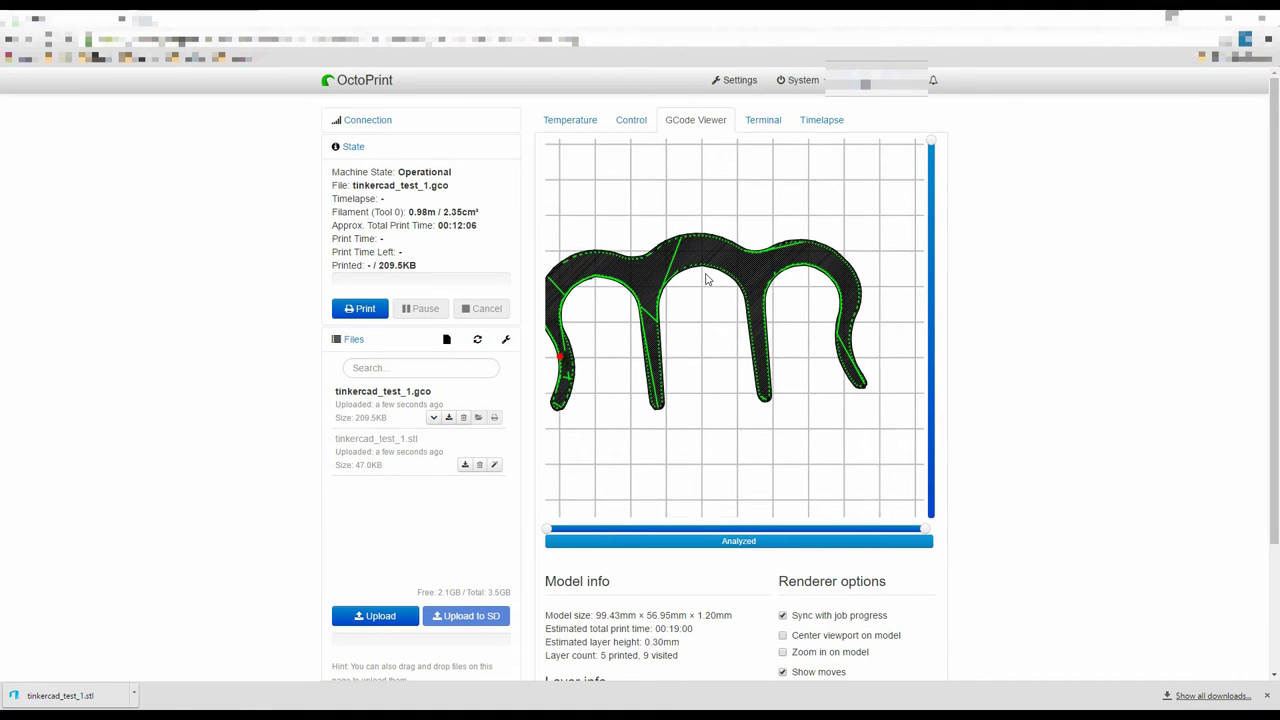
pyautogui.scroll(-2, 705, 278)
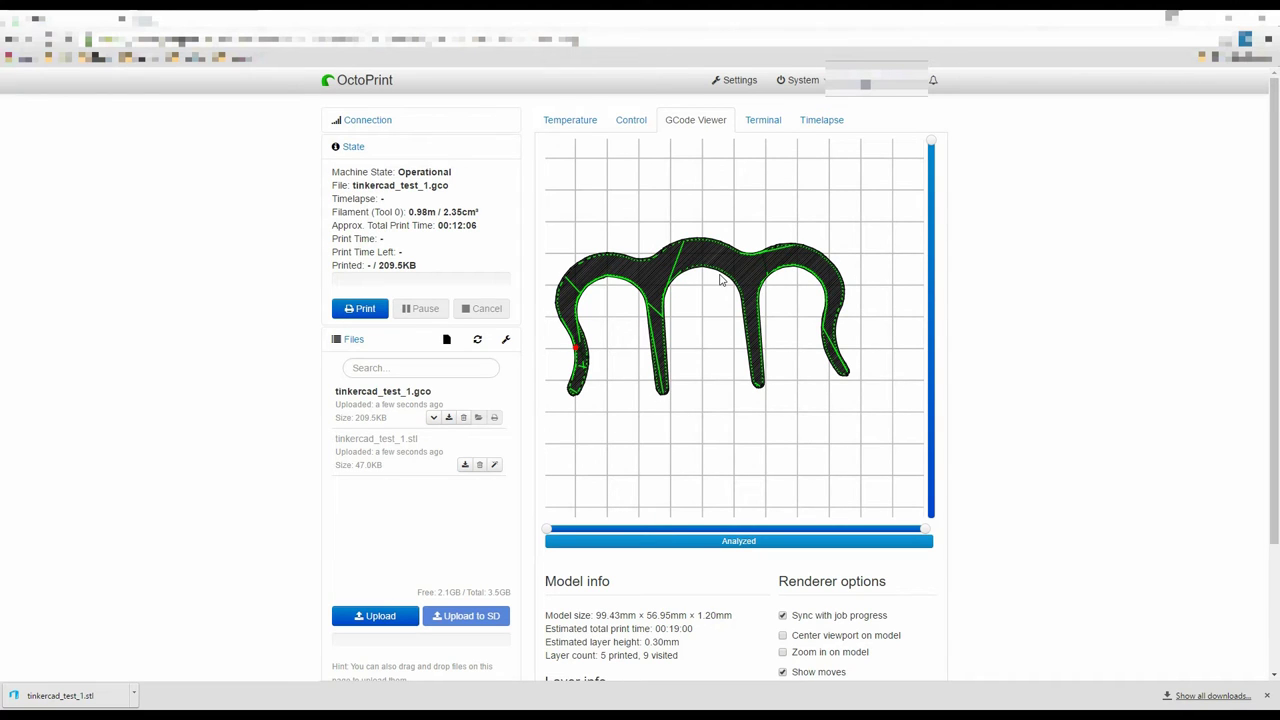
pyautogui.scroll(-2, 1120, 437)
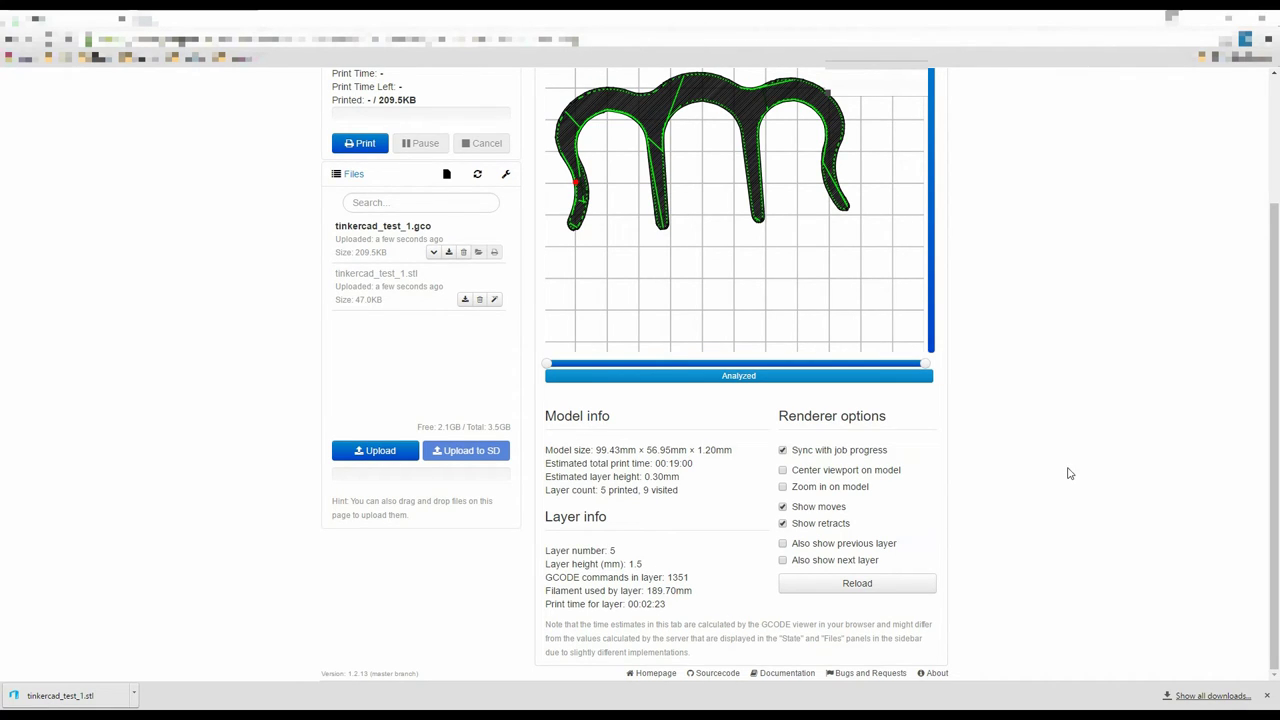
pyautogui.scroll(3, 1069, 473)
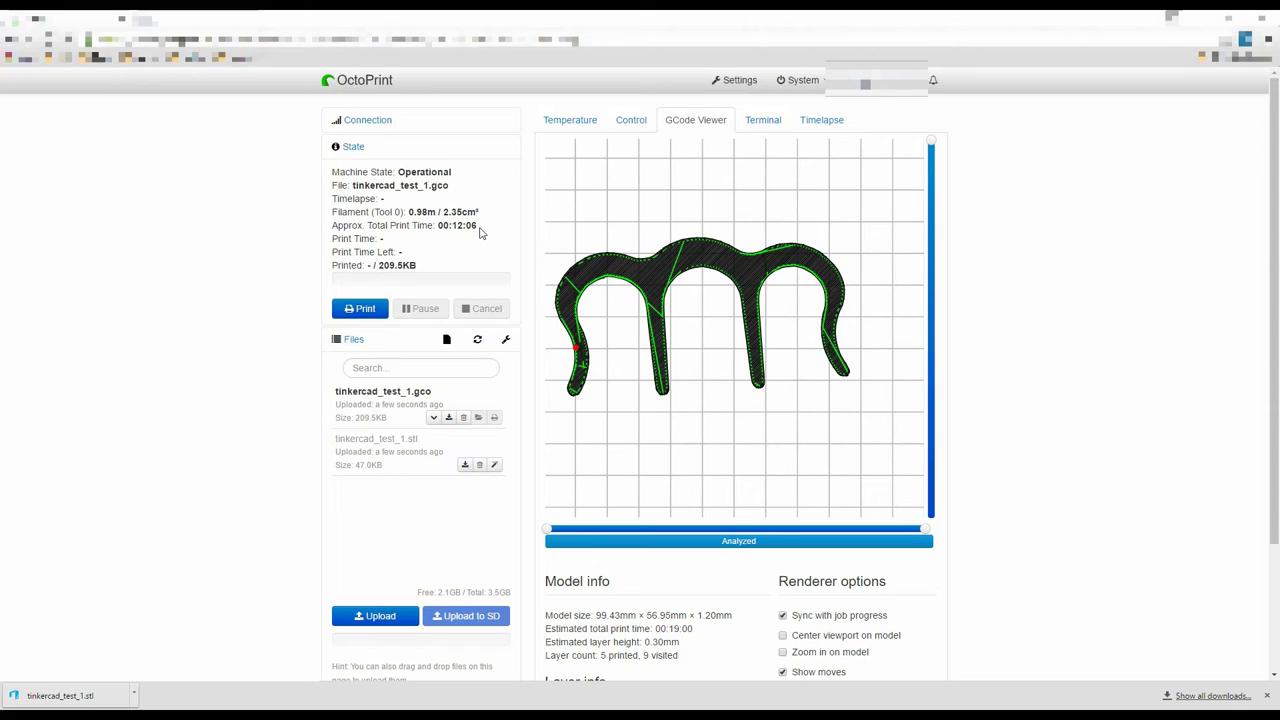
pyautogui.moveTo(480, 212); pyautogui.dragTo(393, 203)
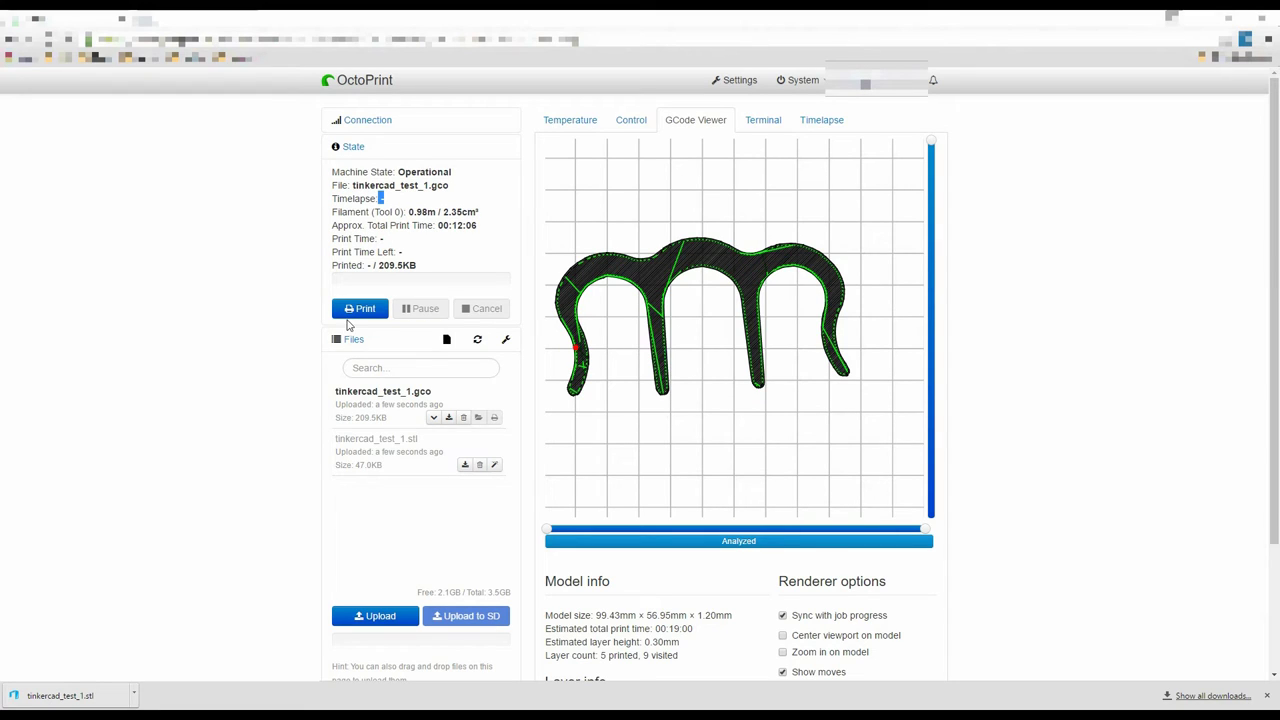
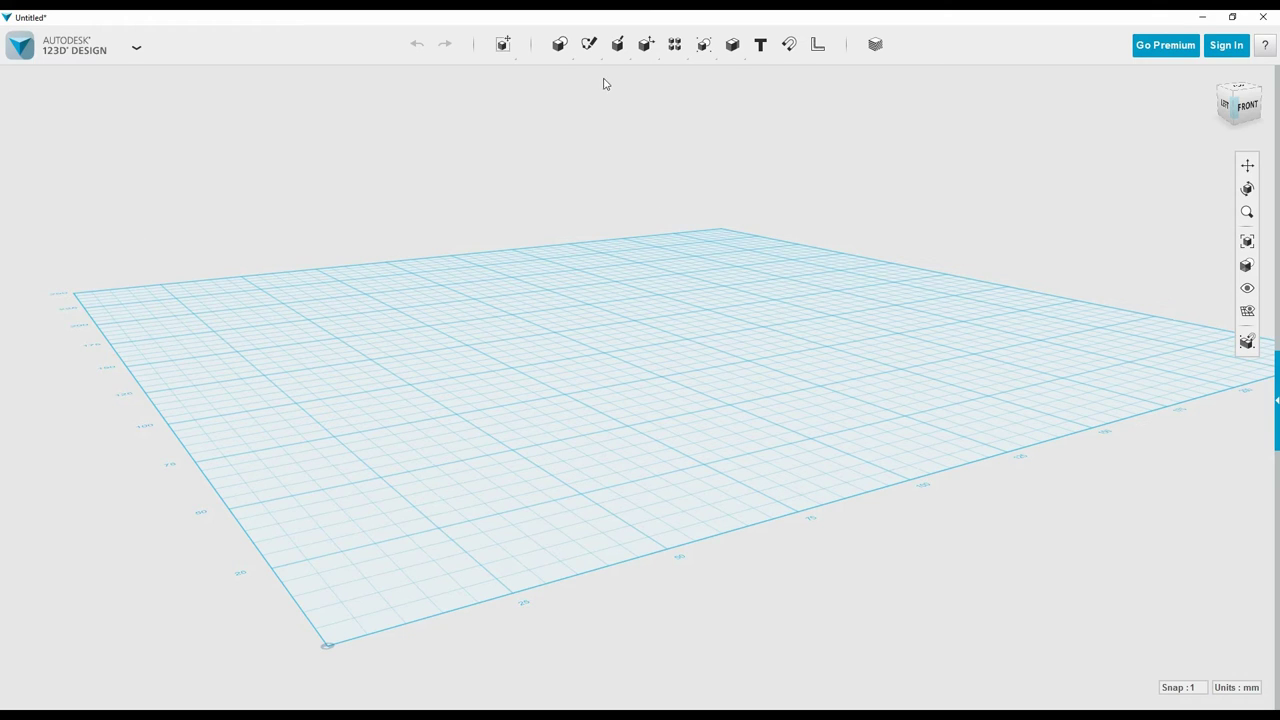
pyautogui.moveTo(560, 46)
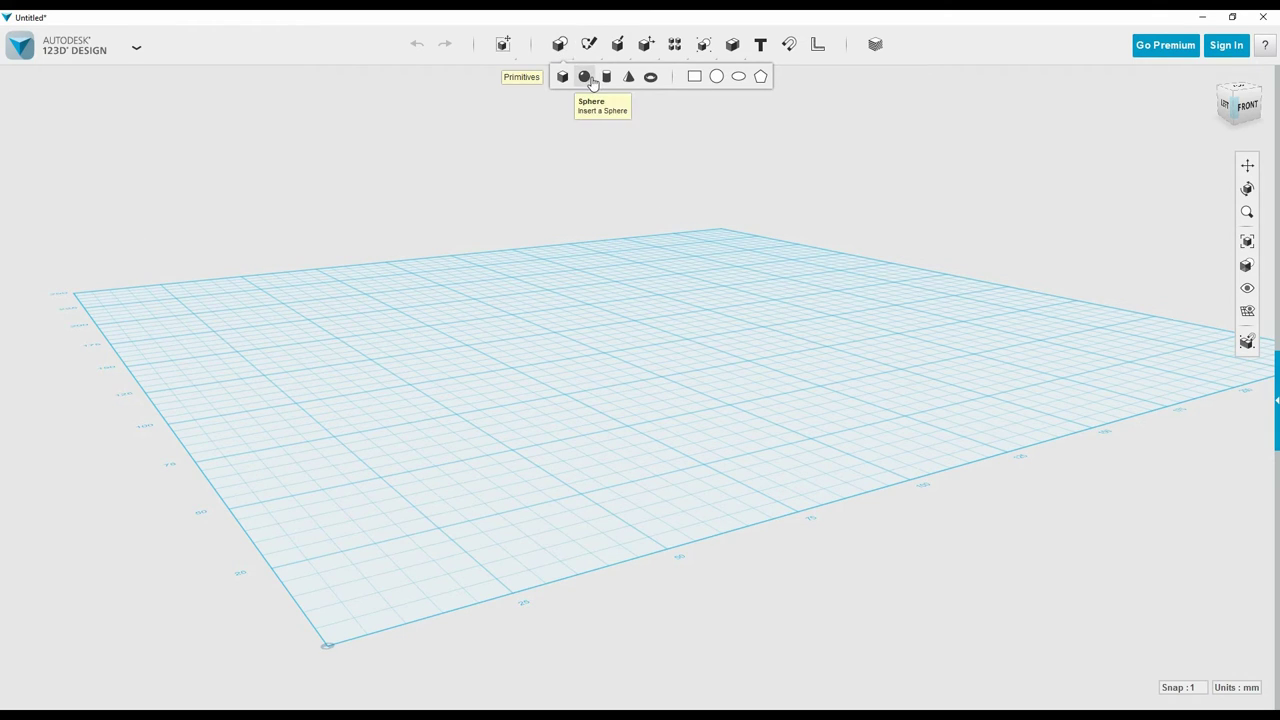
pyautogui.click(584, 76)
pyautogui.click(425, 485)
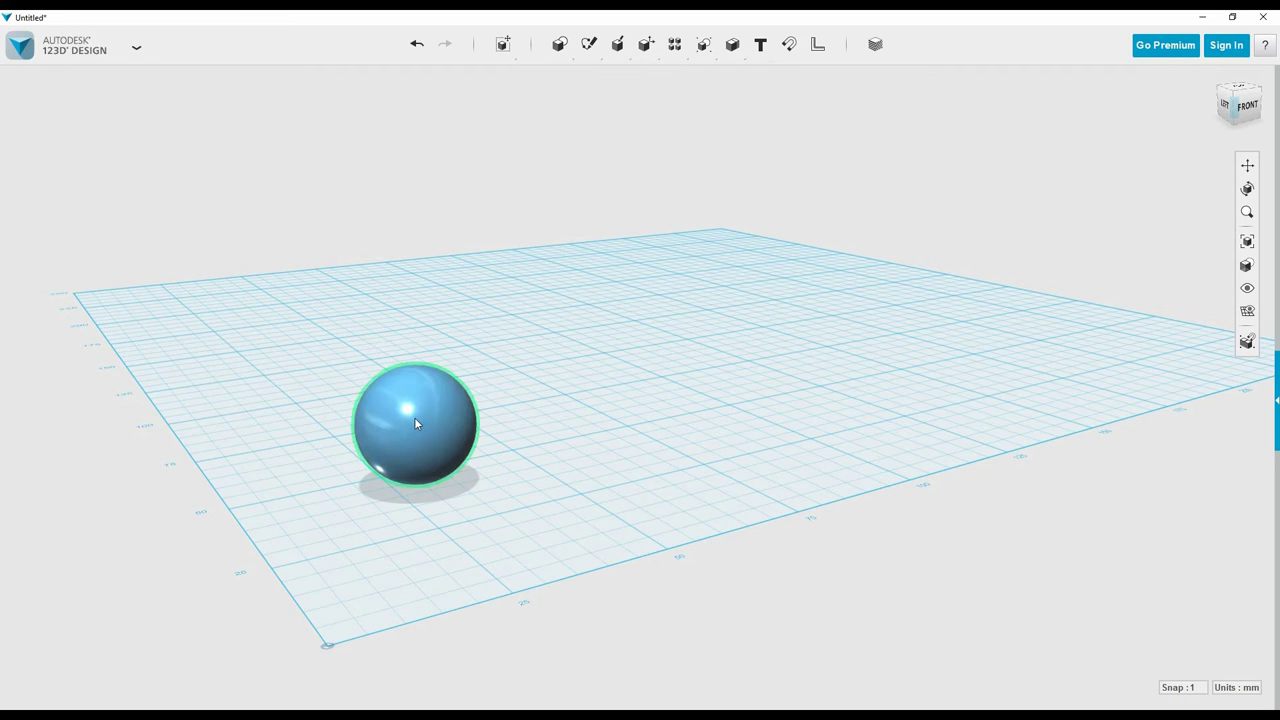
pyautogui.moveTo(416, 424); pyautogui.dragTo(403, 535)
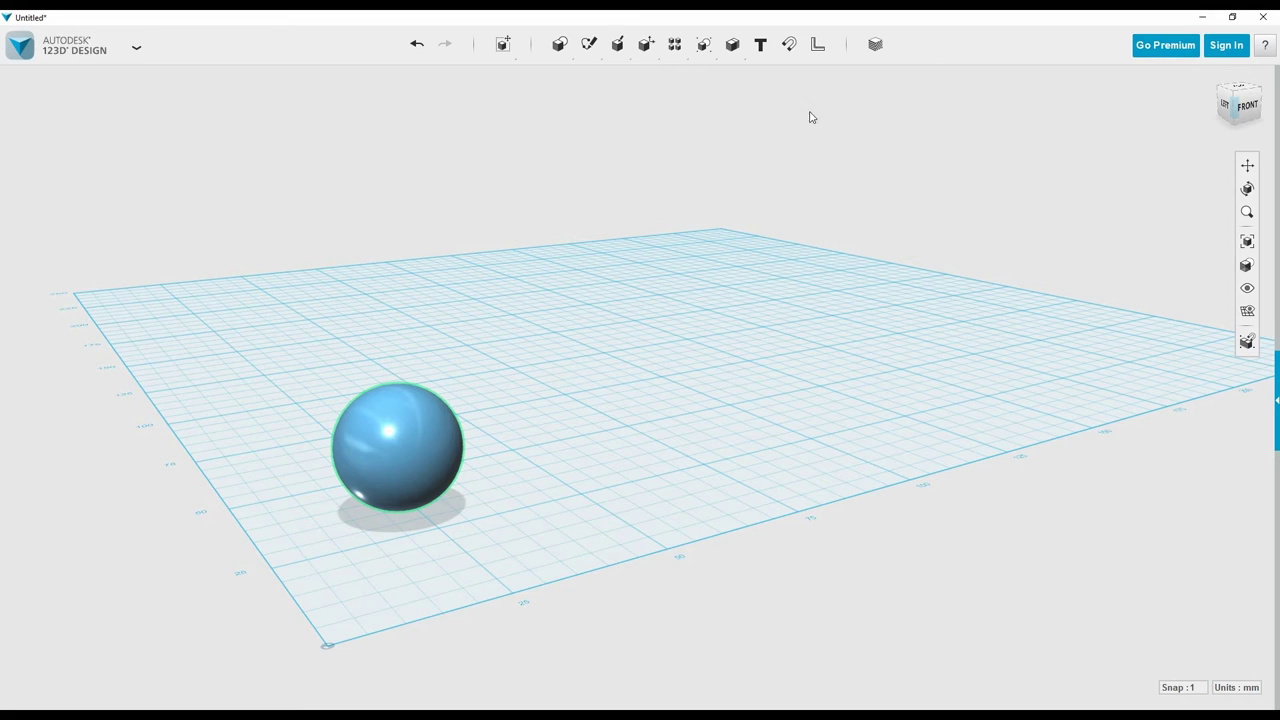
pyautogui.moveTo(559, 44)
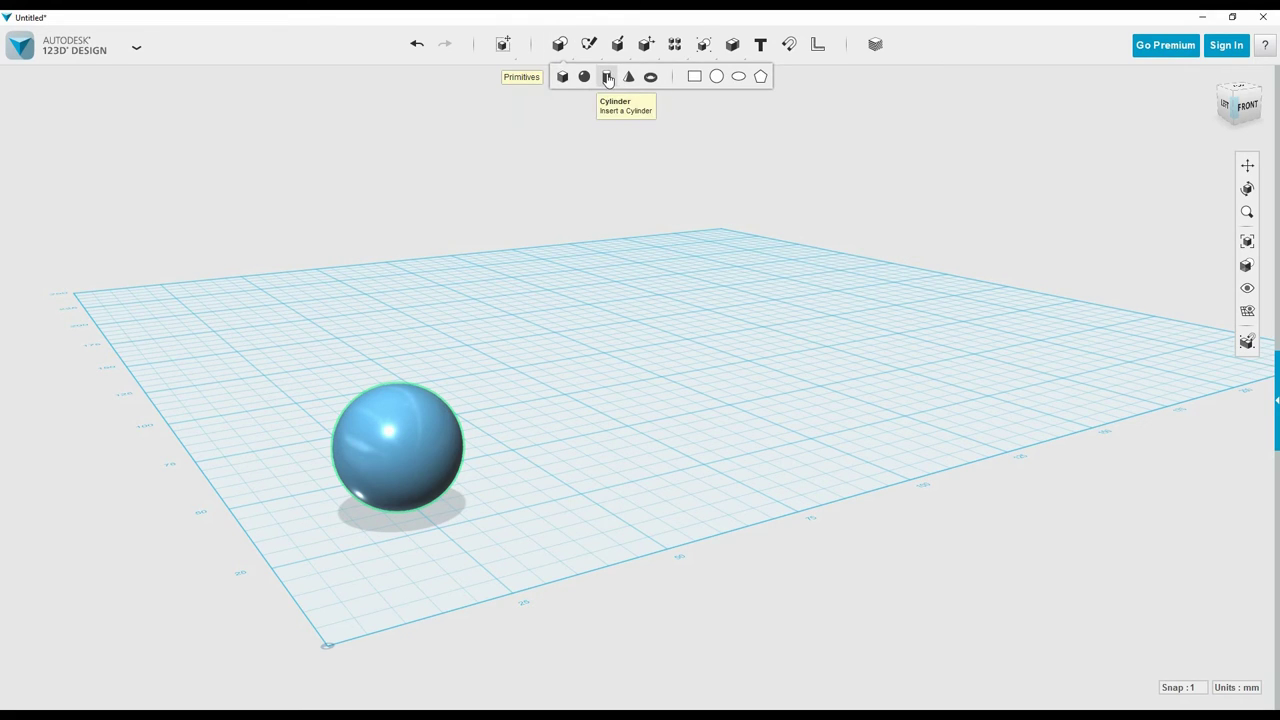
pyautogui.click(406, 441)
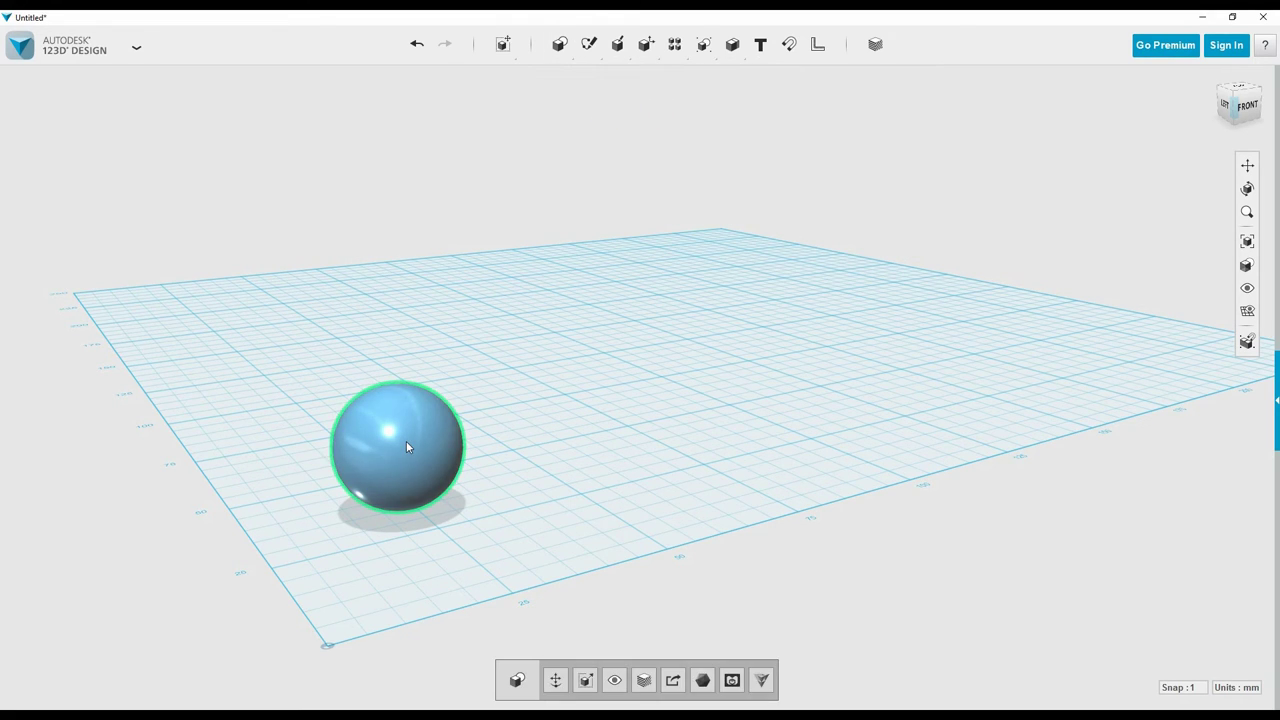
pyautogui.press('Delete')
# Insert a box primitive on the grid
pyautogui.moveTo(559, 44)
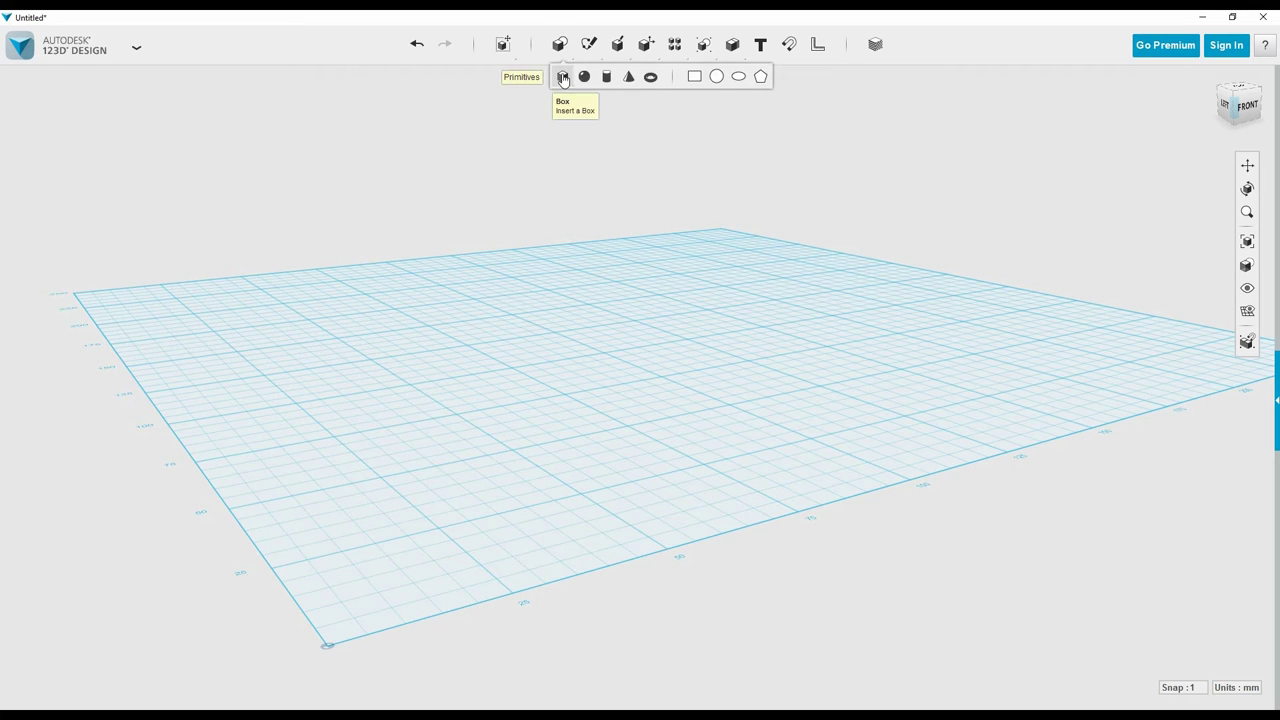
pyautogui.click(360, 424)
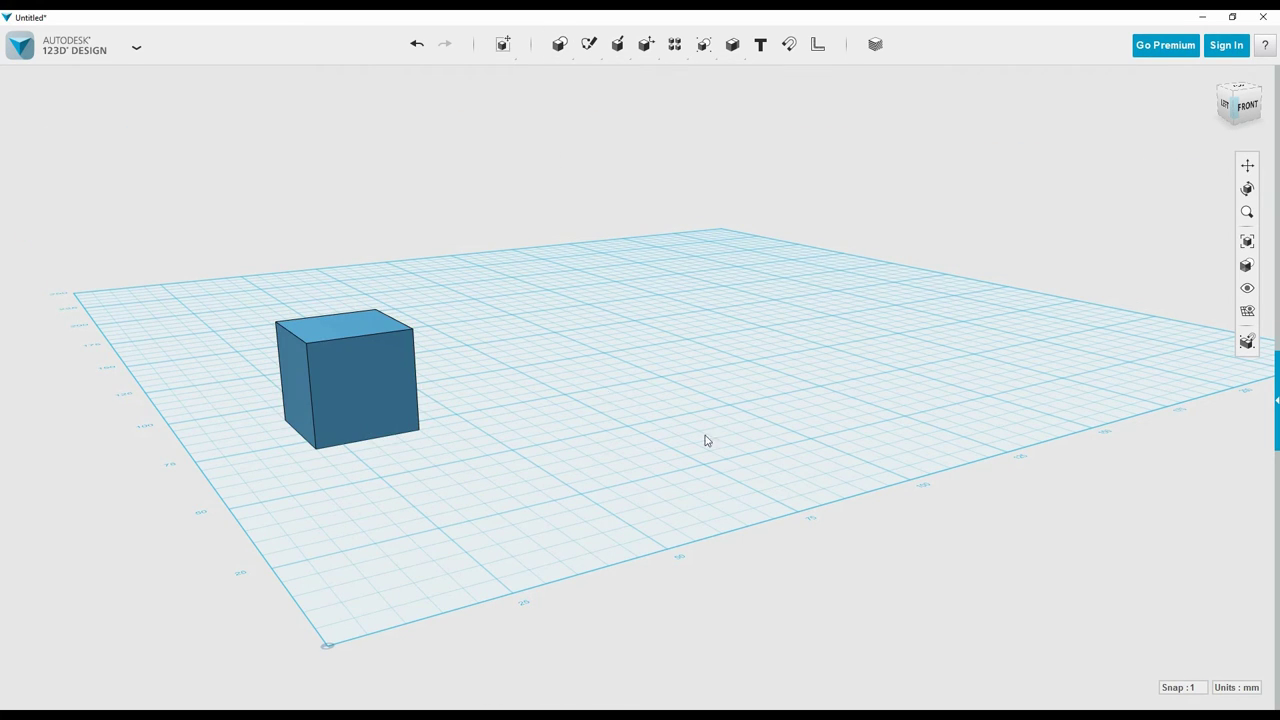
# Shift the box a short distance across the grid with Move/Rotate
pyautogui.click(363, 385)
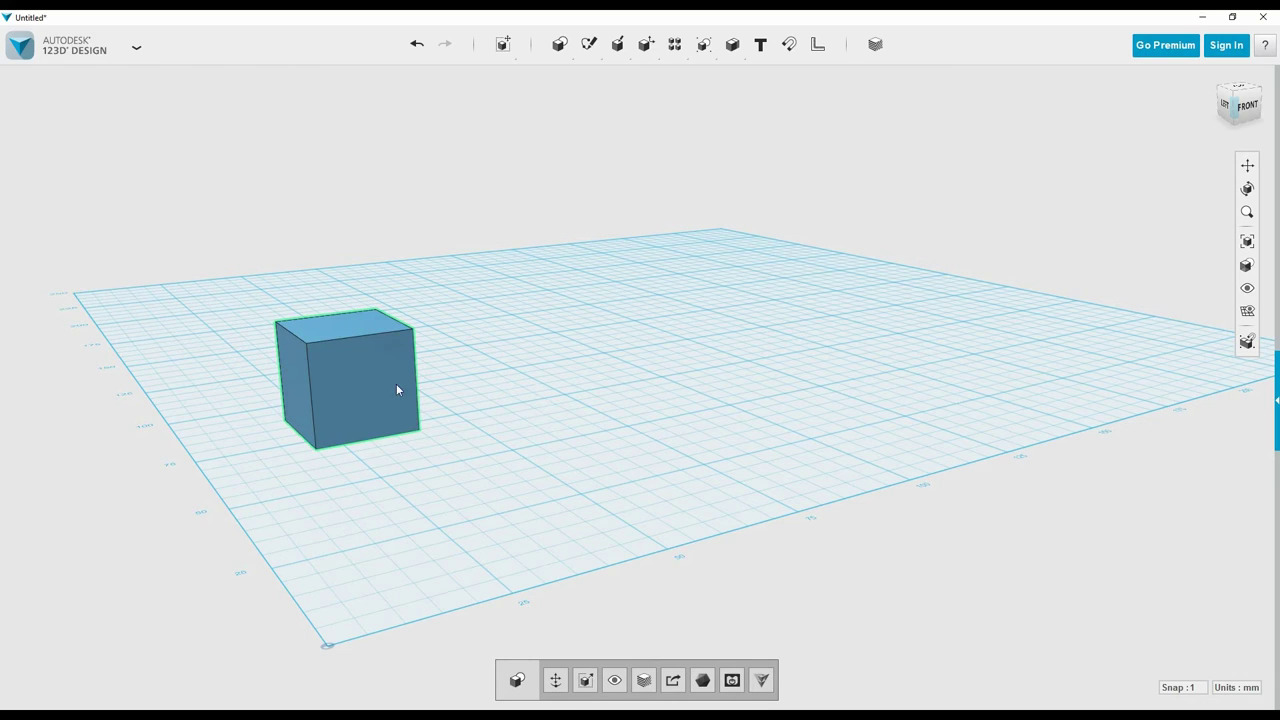
pyautogui.moveTo(505, 46)
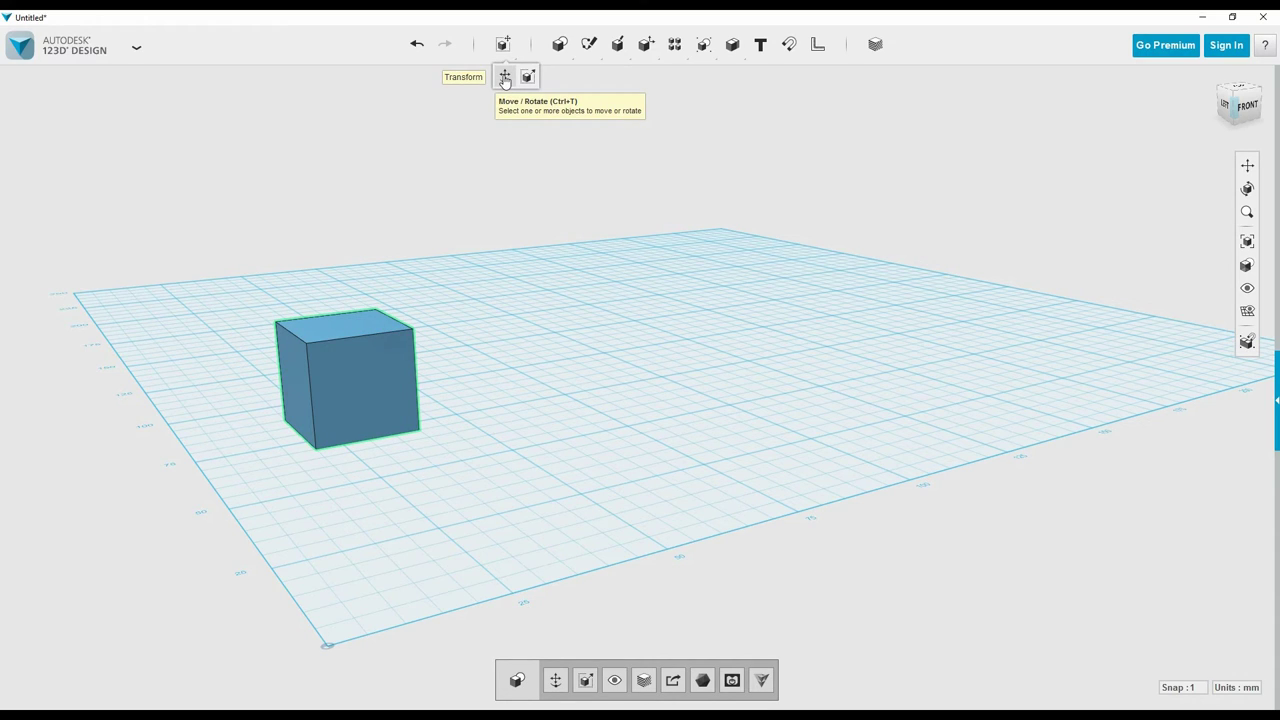
pyautogui.click(505, 78)
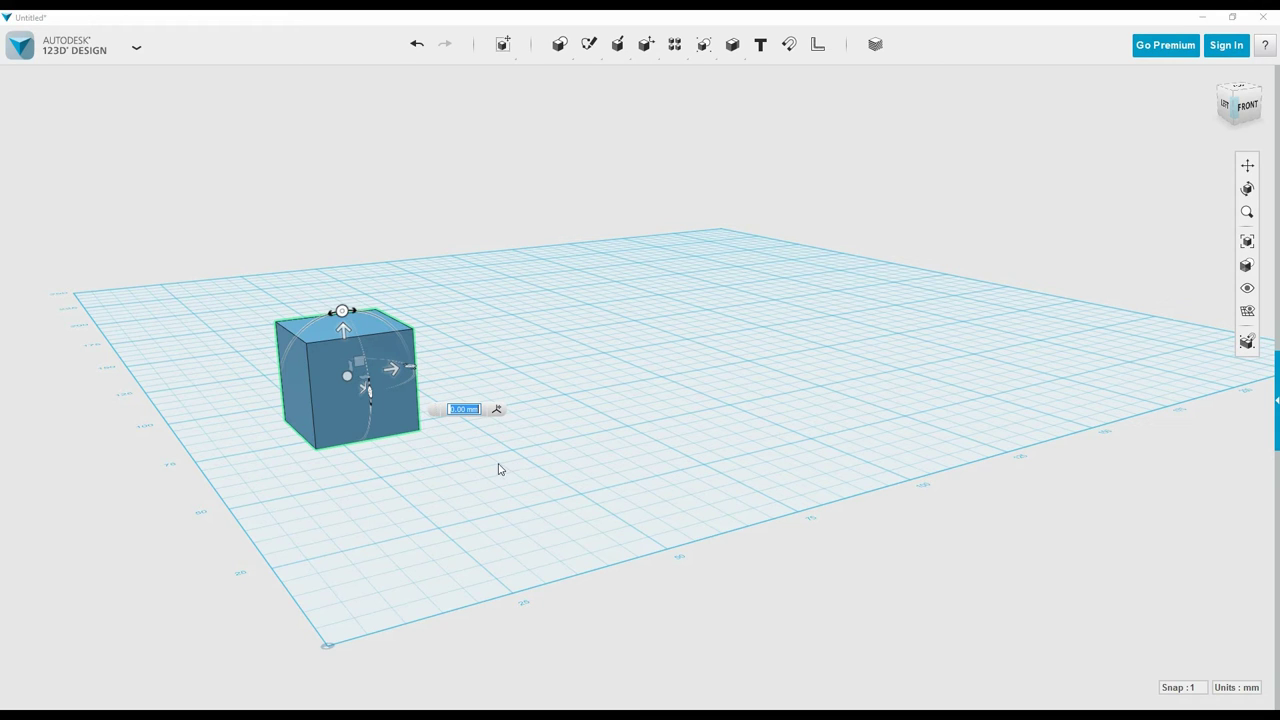
pyautogui.moveTo(571, 449); pyautogui.dragTo(636, 405, button='middle')
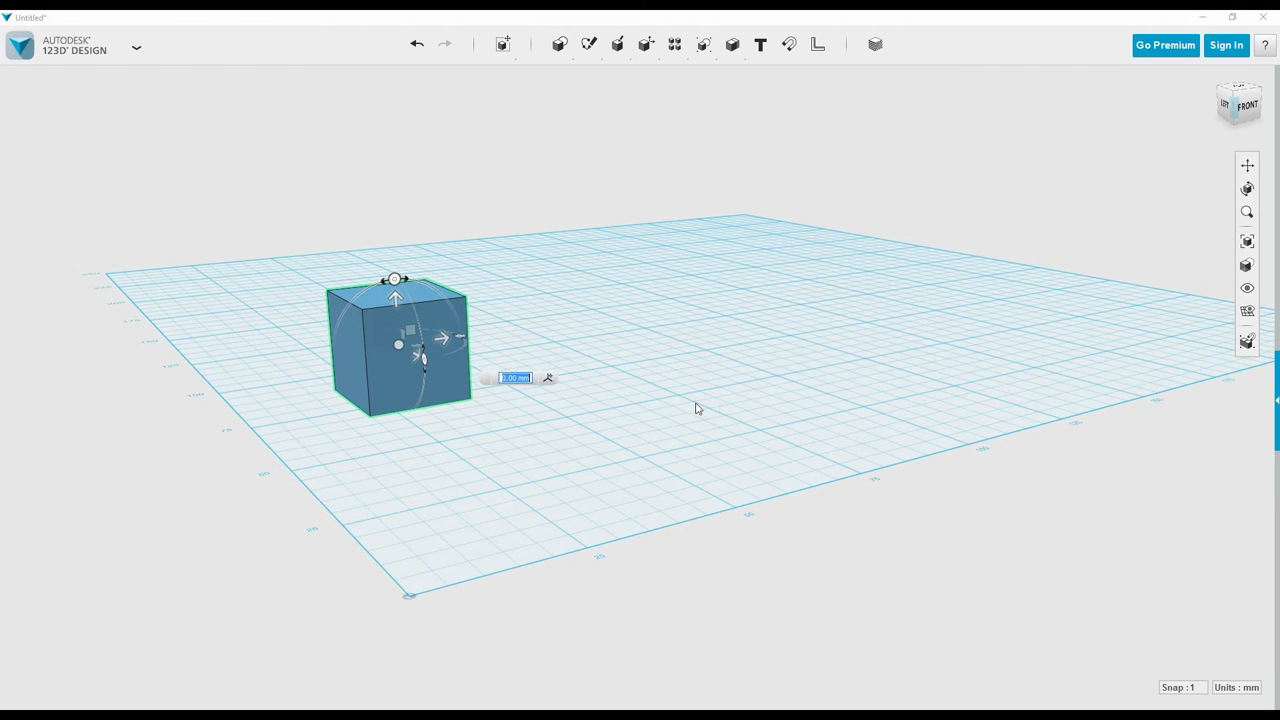
pyautogui.moveTo(726, 400); pyautogui.dragTo(706, 420, button='right')
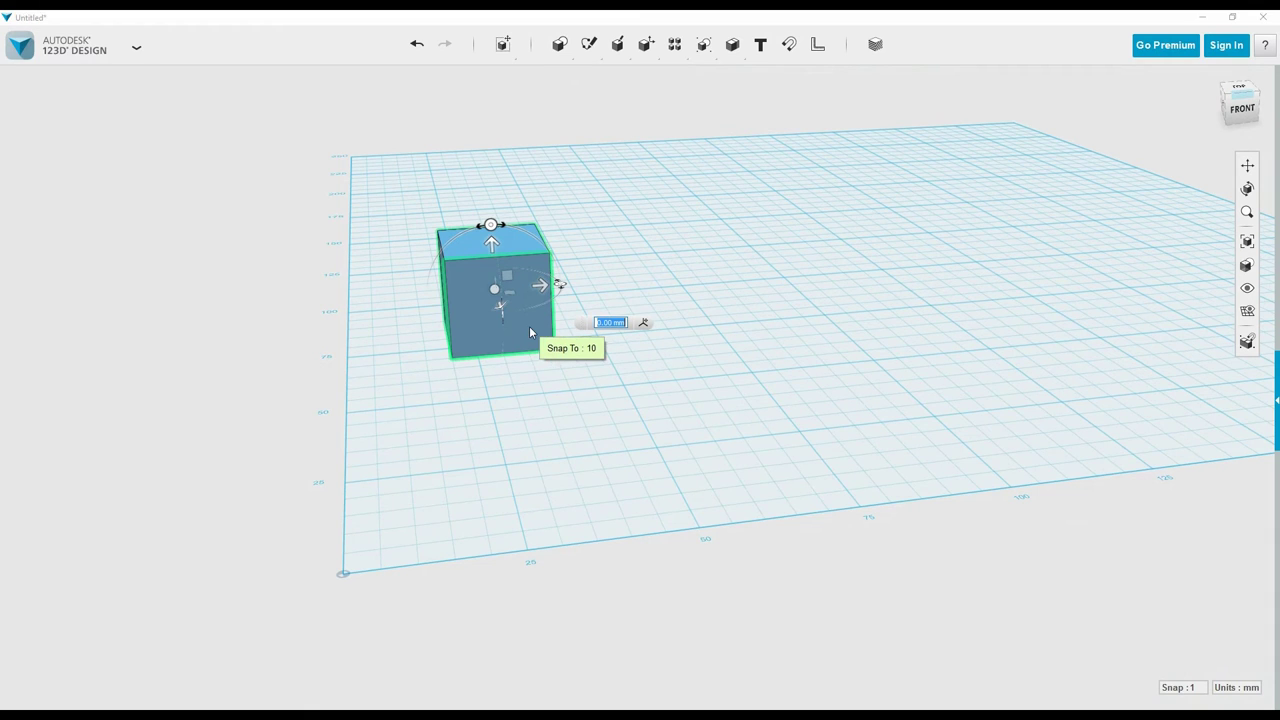
pyautogui.moveTo(572, 400); pyautogui.dragTo(611, 408, button='right')
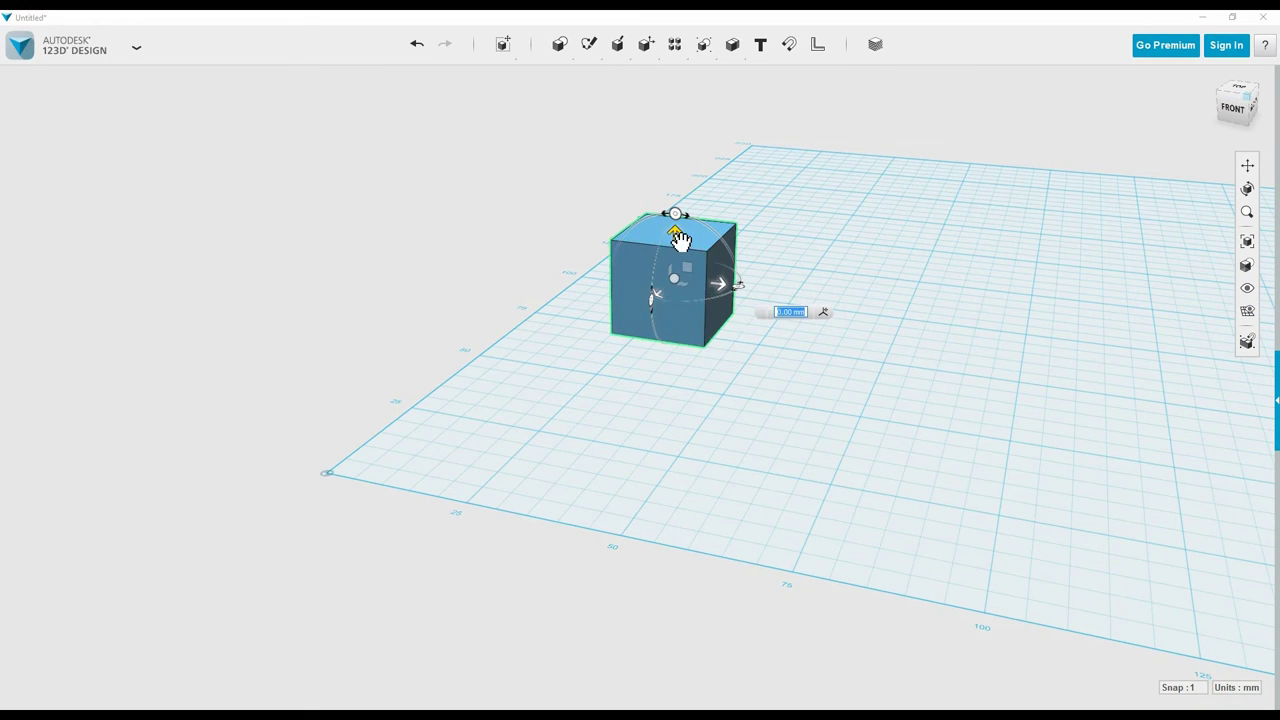
pyautogui.moveTo(677, 236)
pyautogui.mouseDown()
pyautogui.moveTo(679, 173)
pyautogui.moveTo(678, 244)
pyautogui.mouseUp()
pyautogui.moveTo(732, 290); pyautogui.dragTo(706, 294)
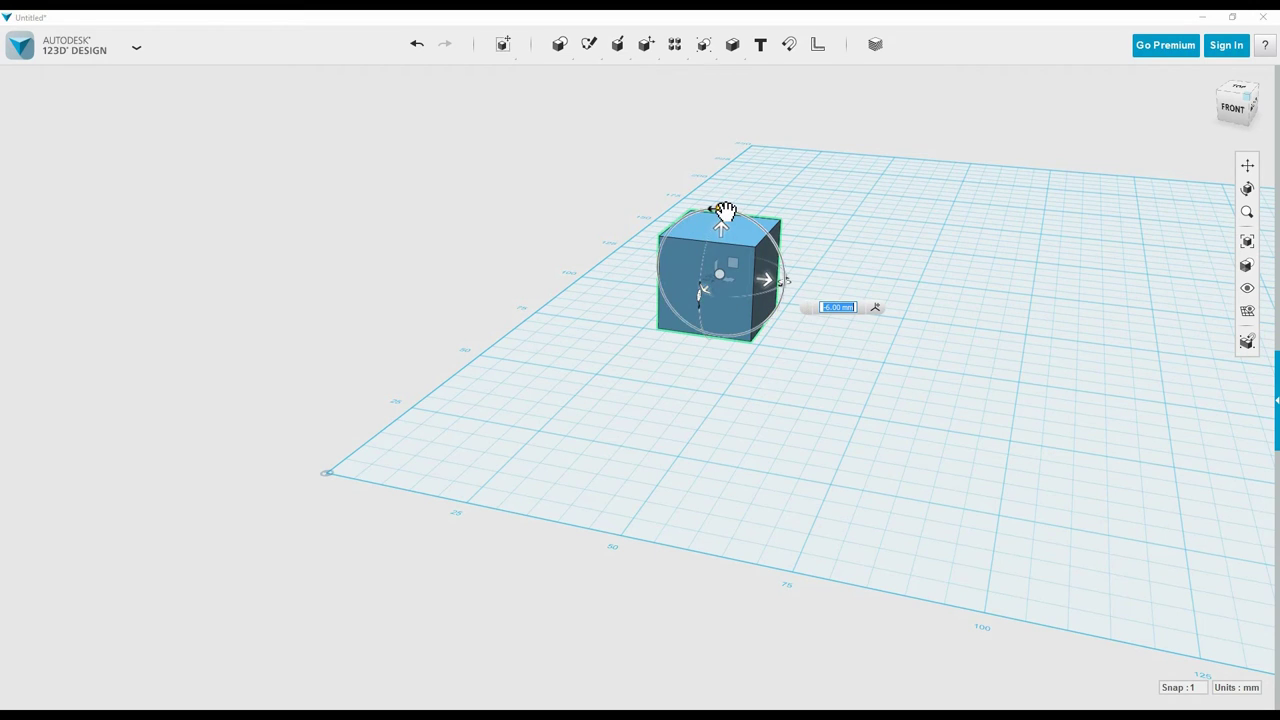
# Rotate the box 90 degrees about its front-to-back axis and end the Move/Rotate operation
pyautogui.moveTo(722, 211); pyautogui.dragTo(778, 249)
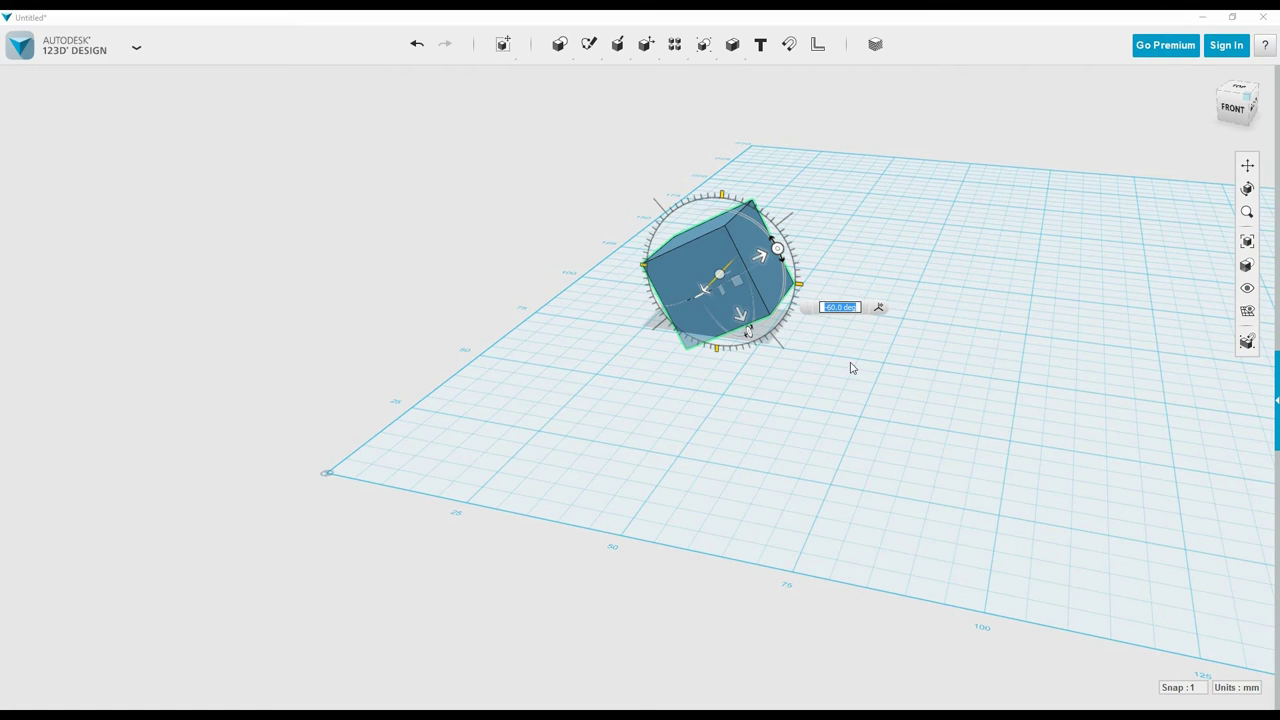
pyautogui.write('90')
pyautogui.press('Return')
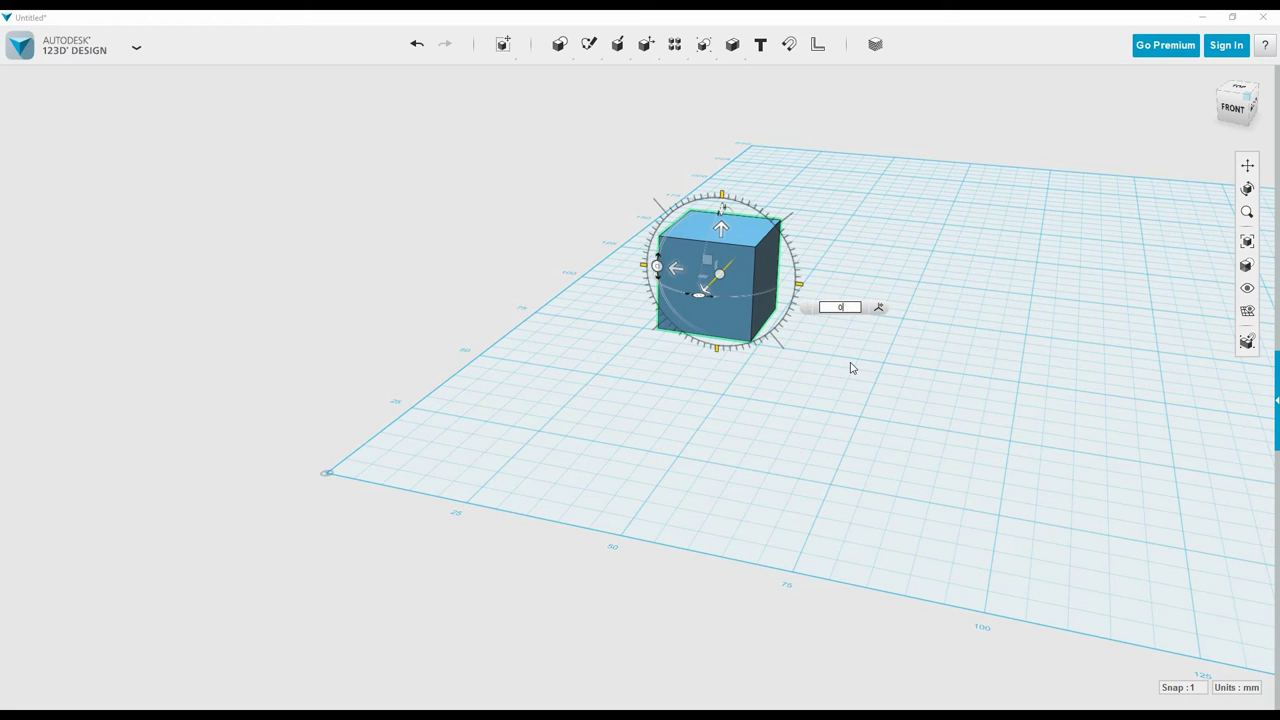
pyautogui.press('Escape')
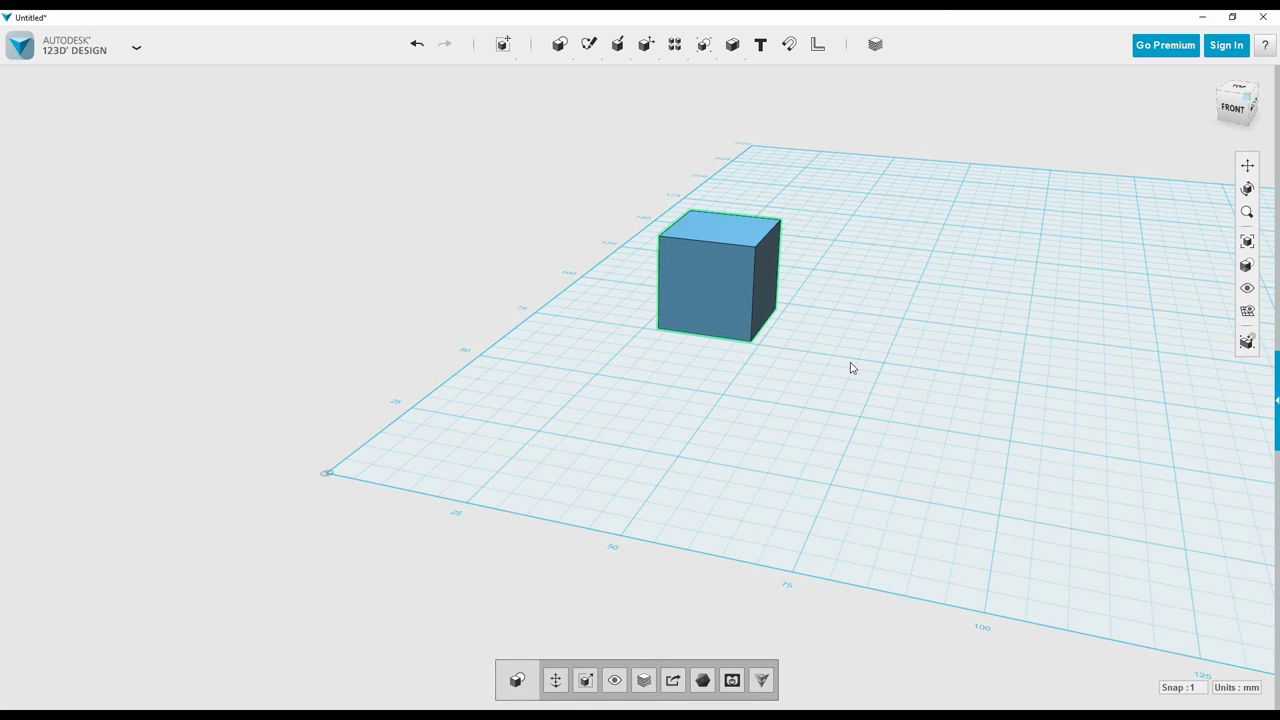
# Move the whole box 50 mm towards the front edge of the grid with Move/Rotate
pyautogui.click(712, 304)
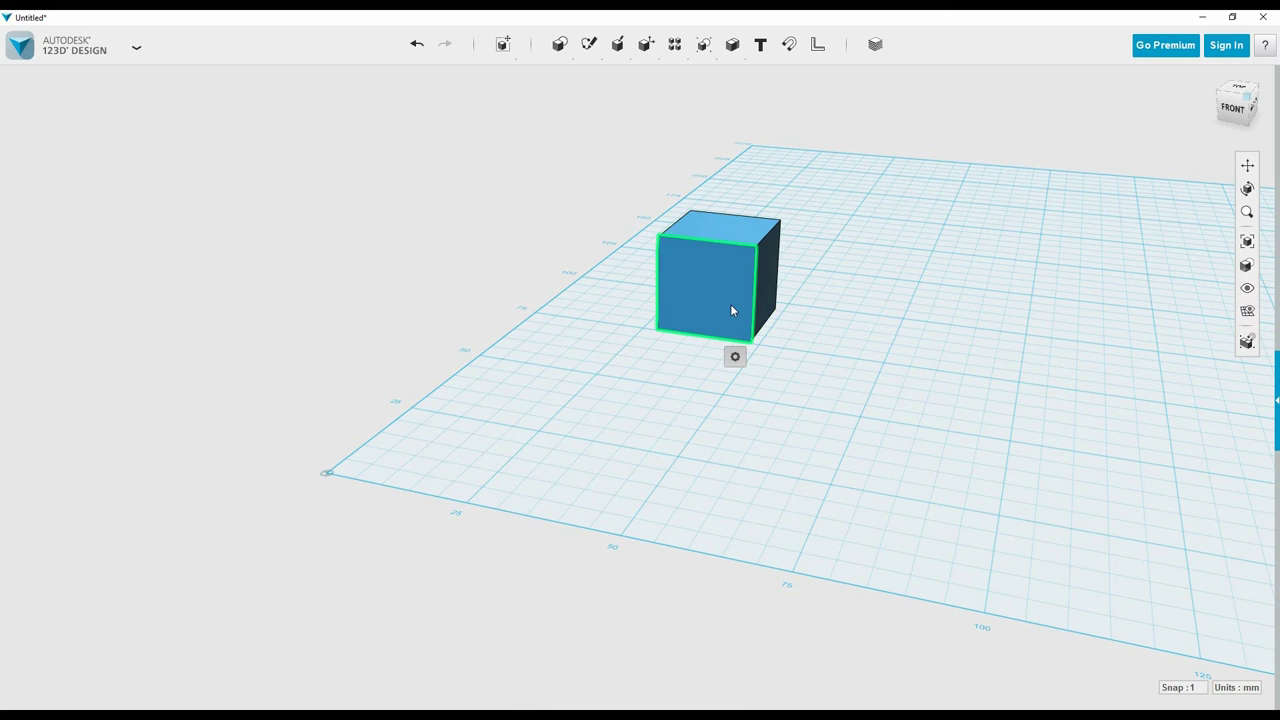
pyautogui.hotkey('ctrl', 't')
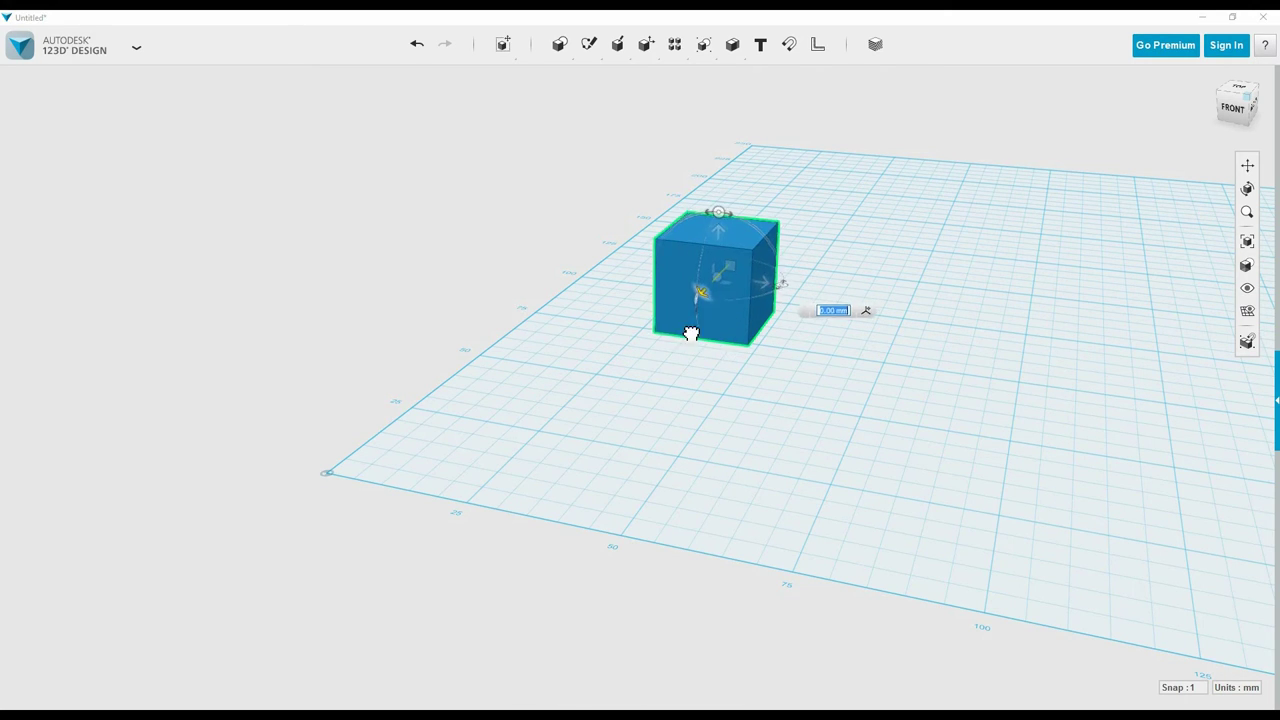
pyautogui.moveTo(691, 333); pyautogui.dragTo(655, 391)
pyautogui.write('50')
pyautogui.press('Return')
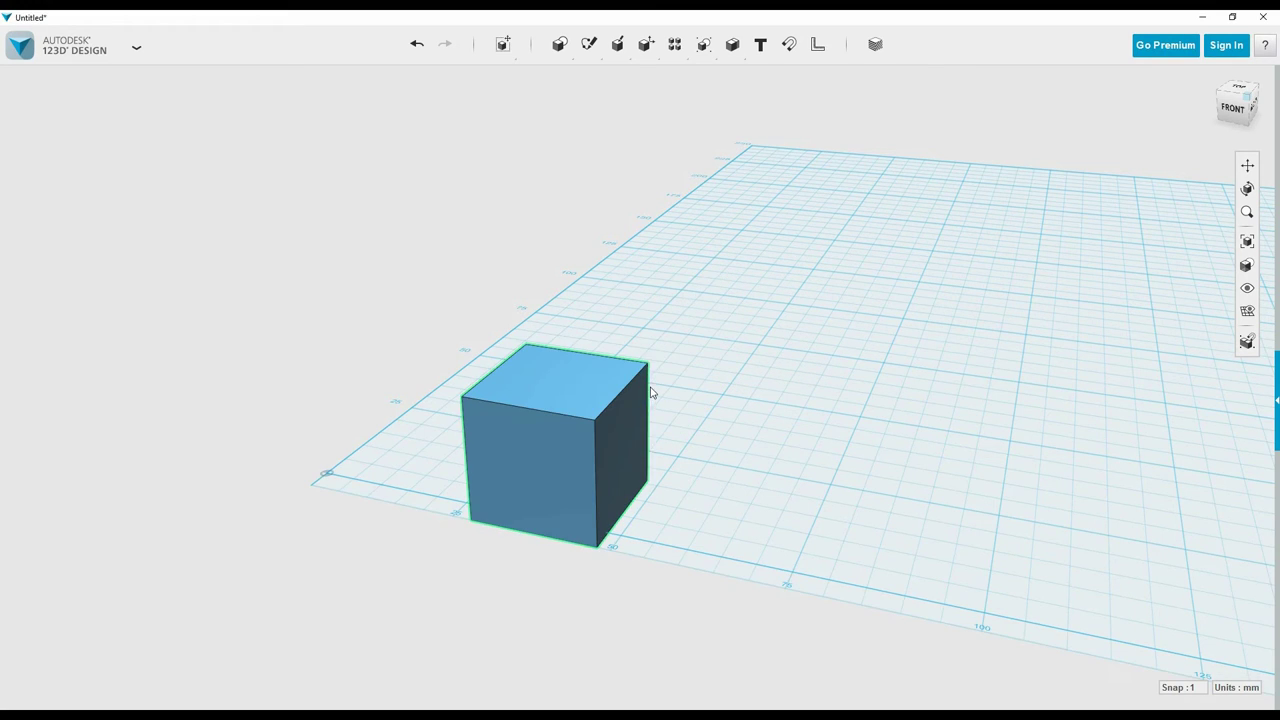
# Review the editing commands offered for the box's side face, including Shell, and clear the selection
pyautogui.click(618, 452)
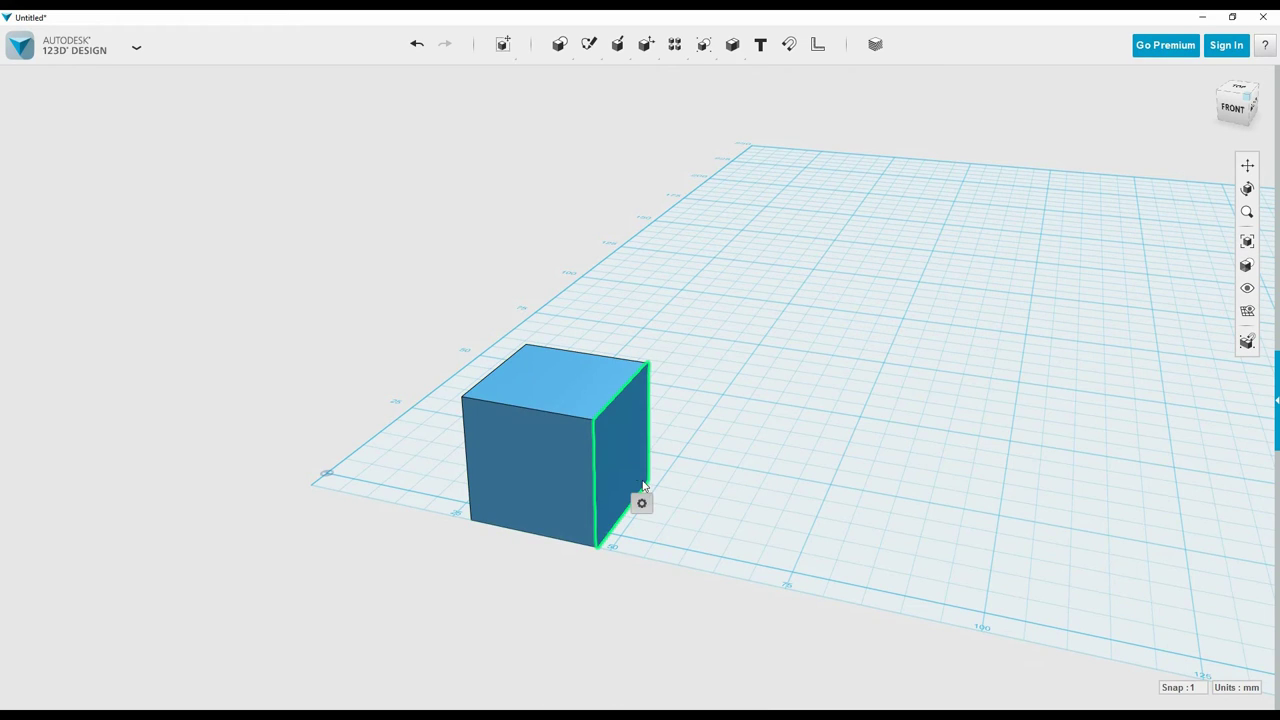
pyautogui.moveTo(641, 505)
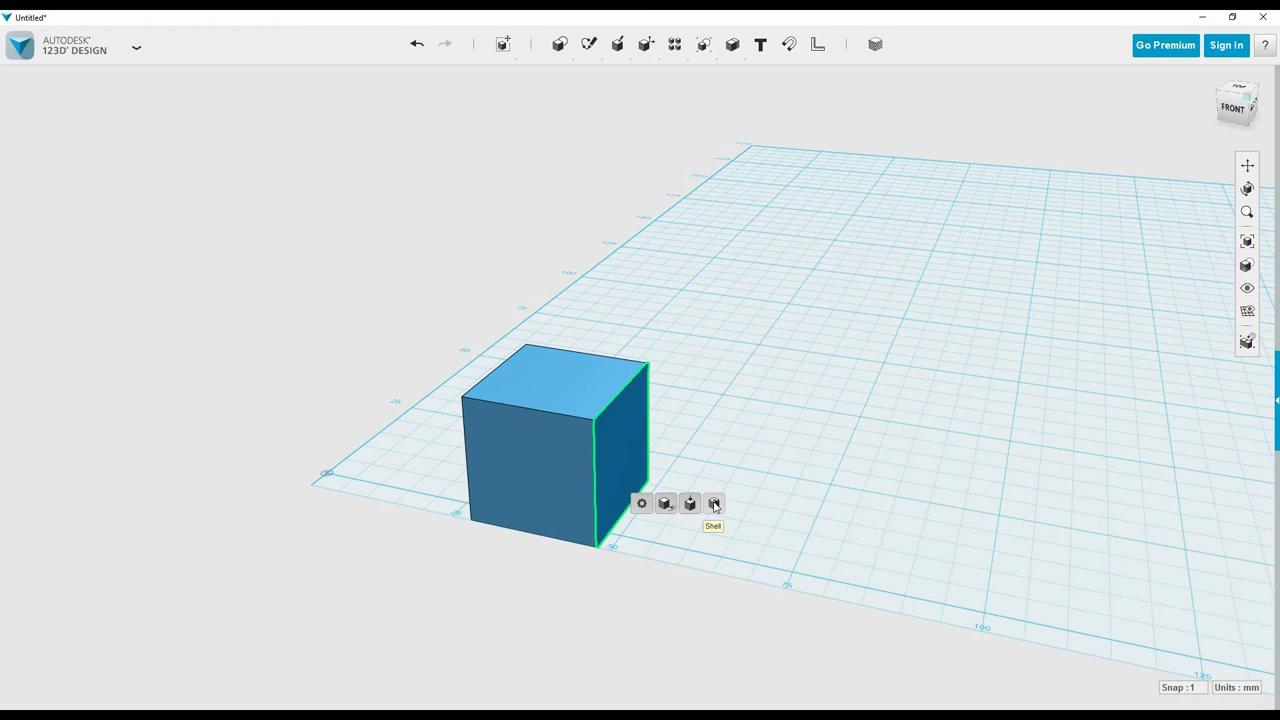
pyautogui.click(709, 406)
# Reposition the box freehand fully inside the grid, review the whole-object commands and select its front face
pyautogui.moveTo(573, 398); pyautogui.dragTo(723, 434)
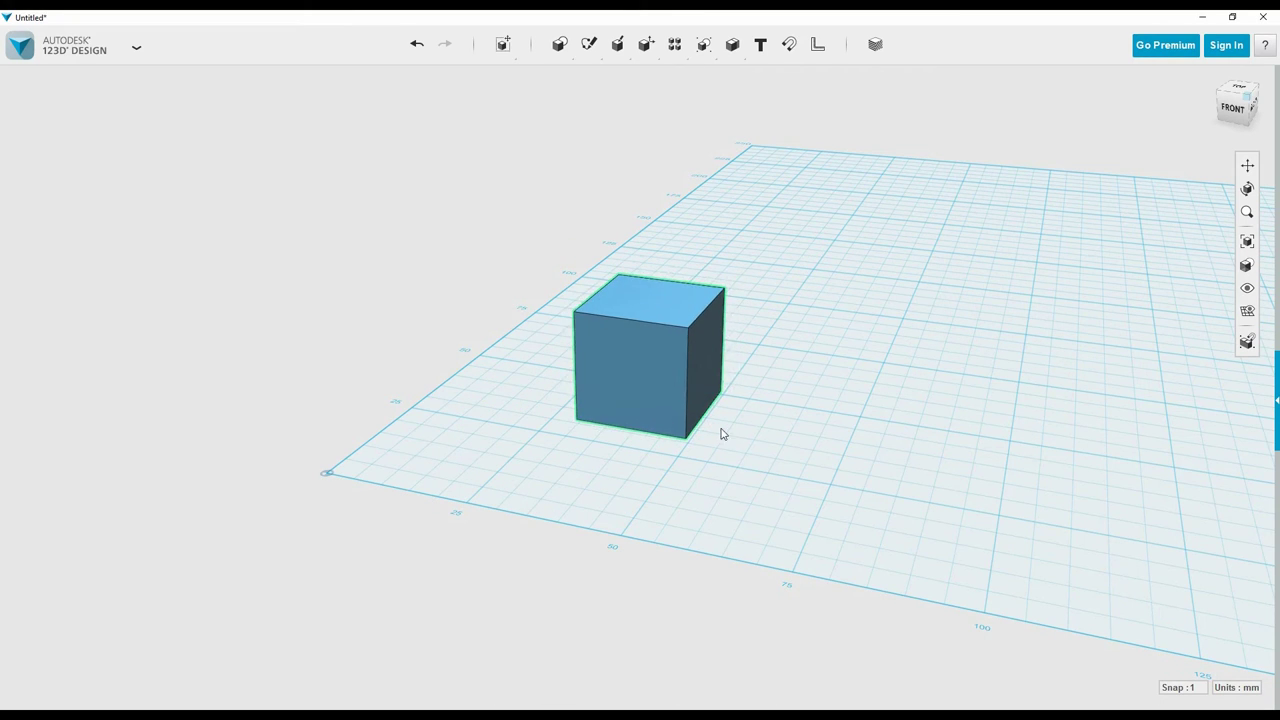
pyautogui.click(702, 374)
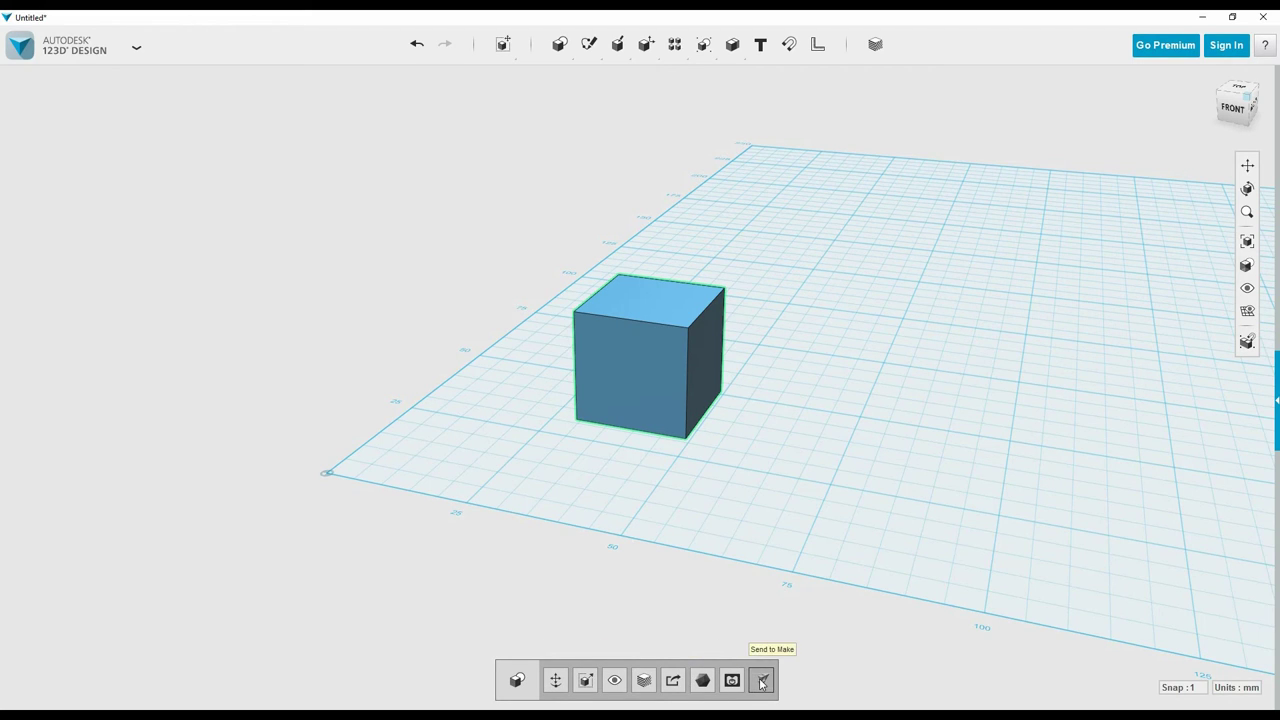
pyautogui.click(634, 360)
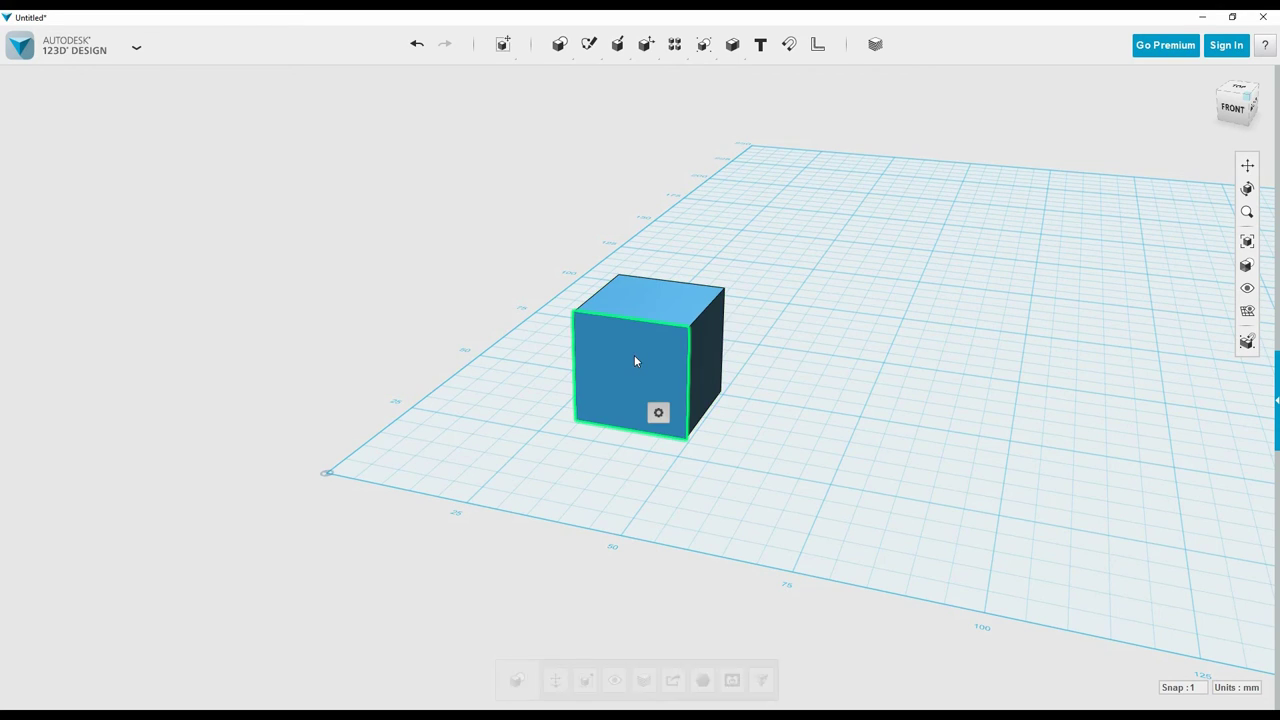
# Examine the editing options offered for the box's faces, its front vertical edge and the whole solid
pyautogui.moveTo(661, 415)
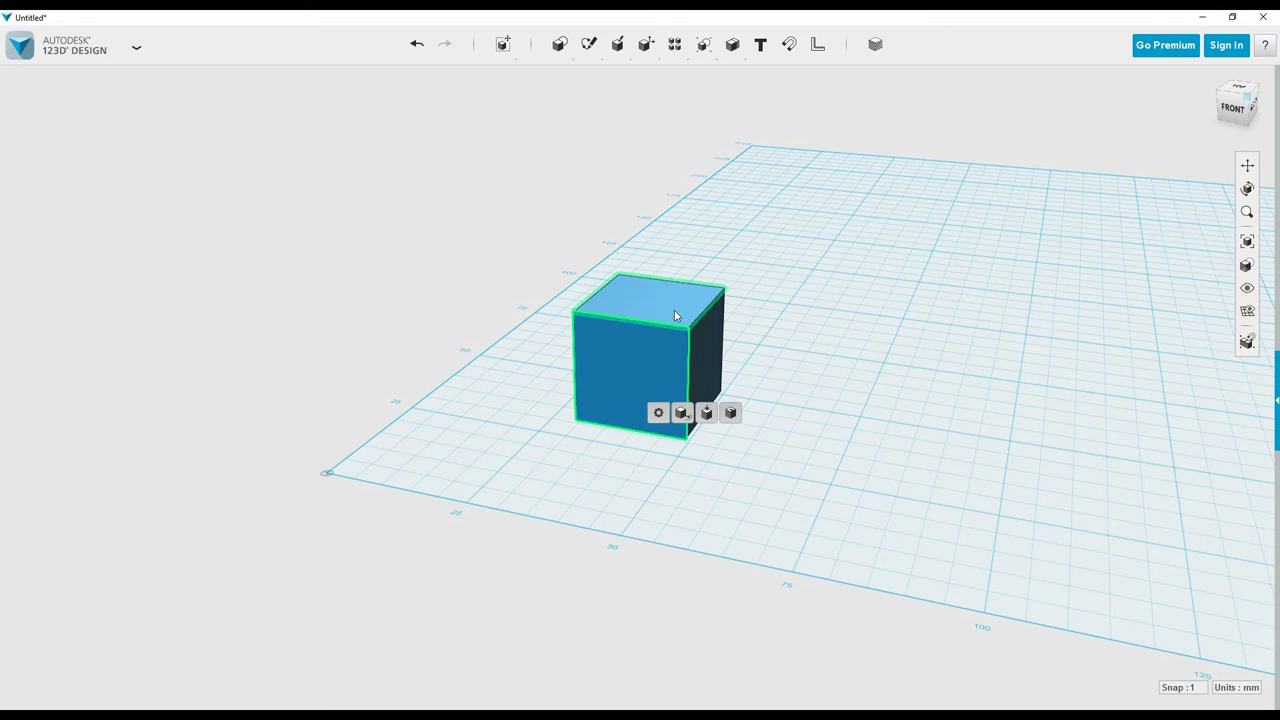
pyautogui.click(800, 340)
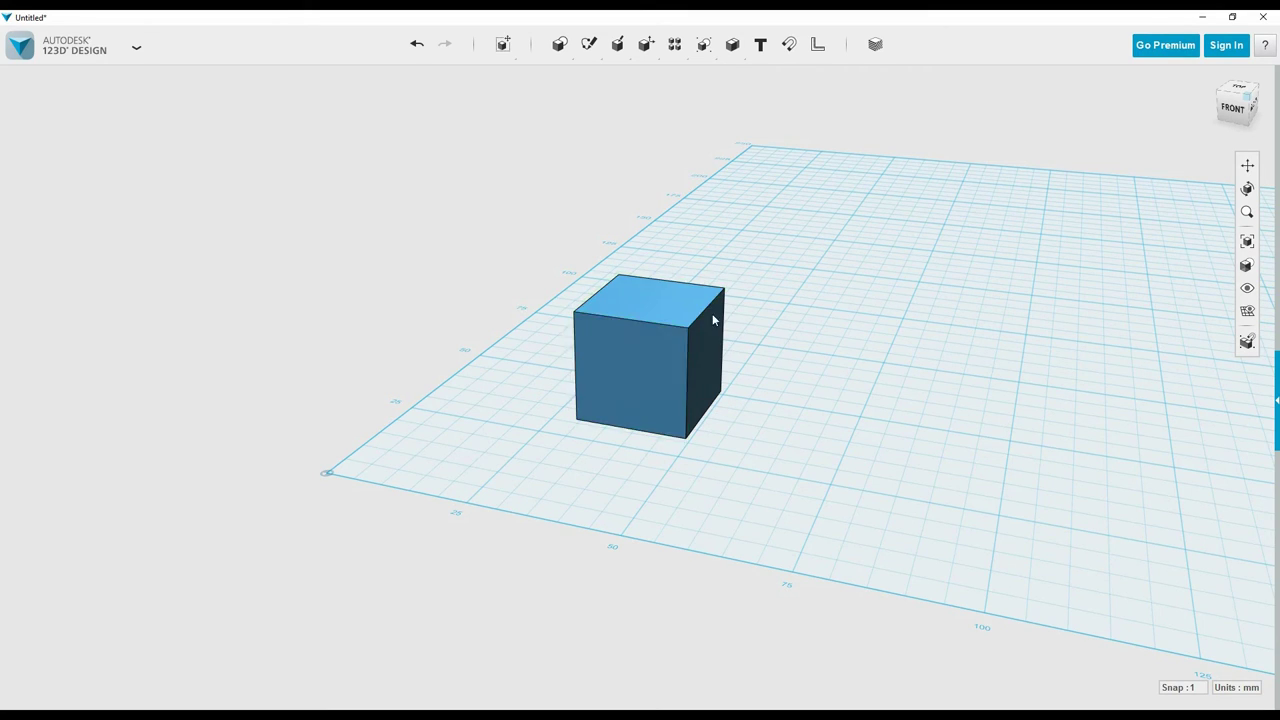
pyautogui.click(686, 363)
pyautogui.moveTo(710, 421)
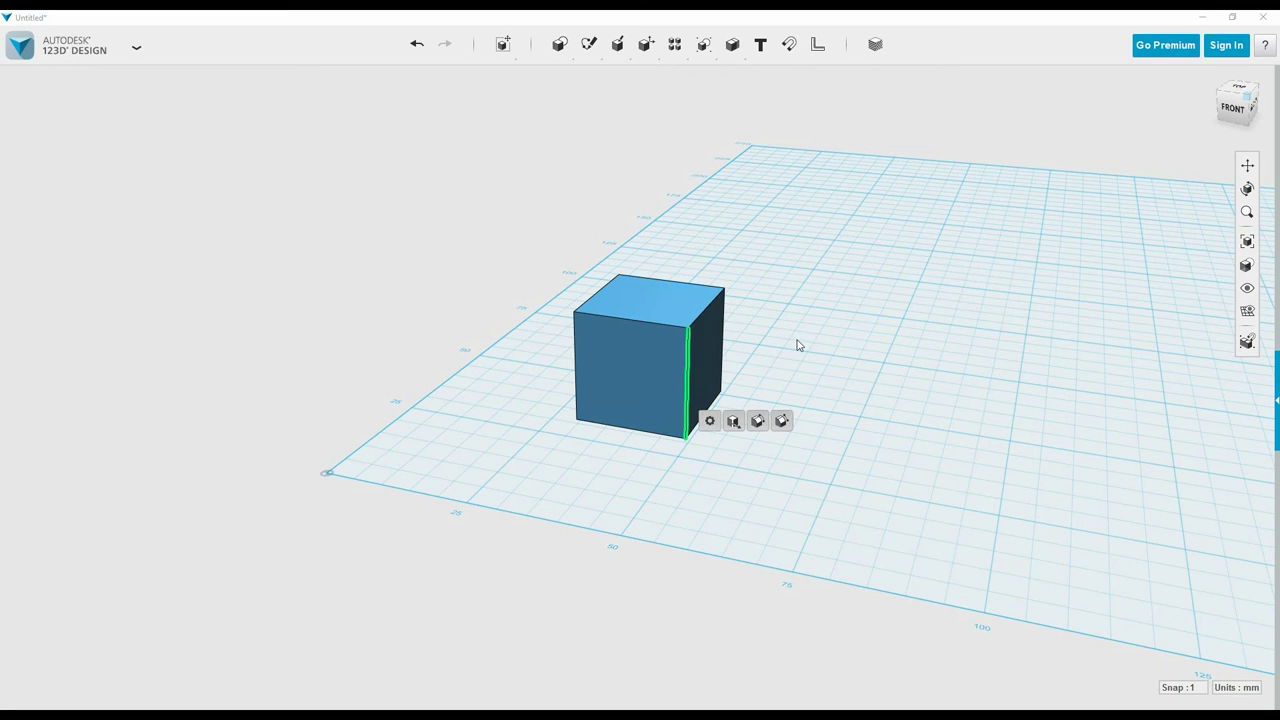
pyautogui.click(688, 320)
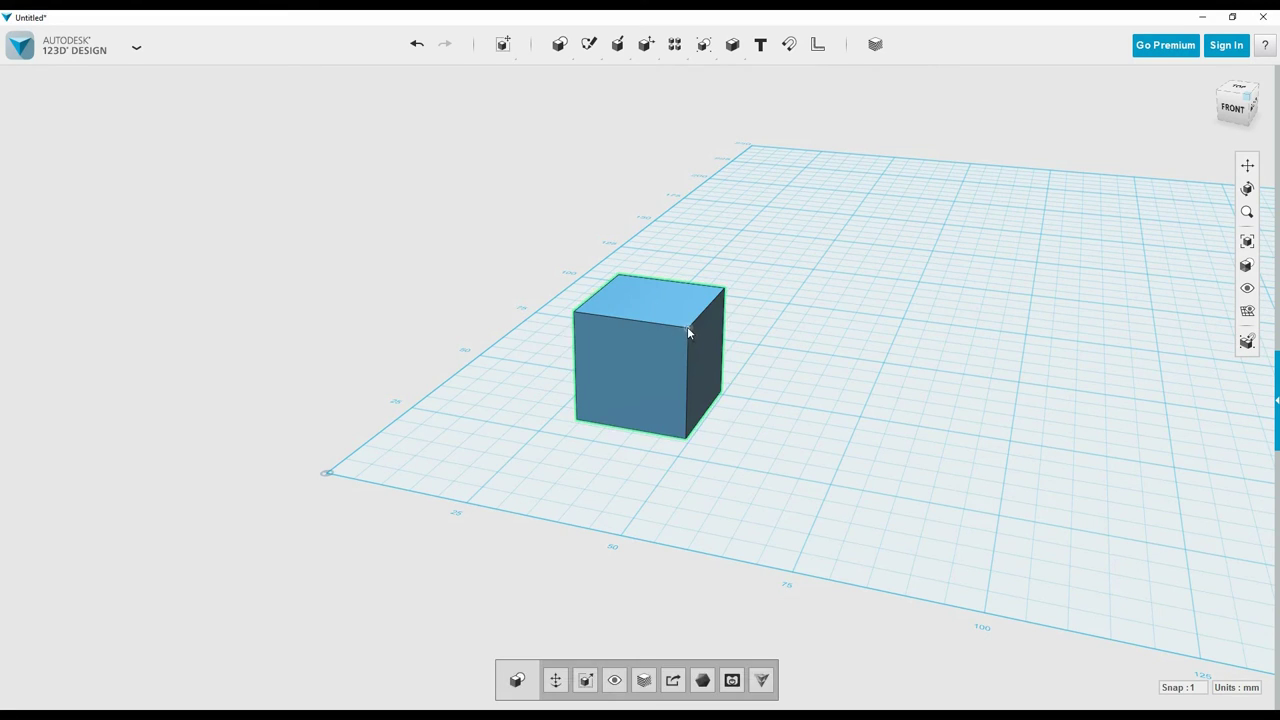
pyautogui.click(687, 326)
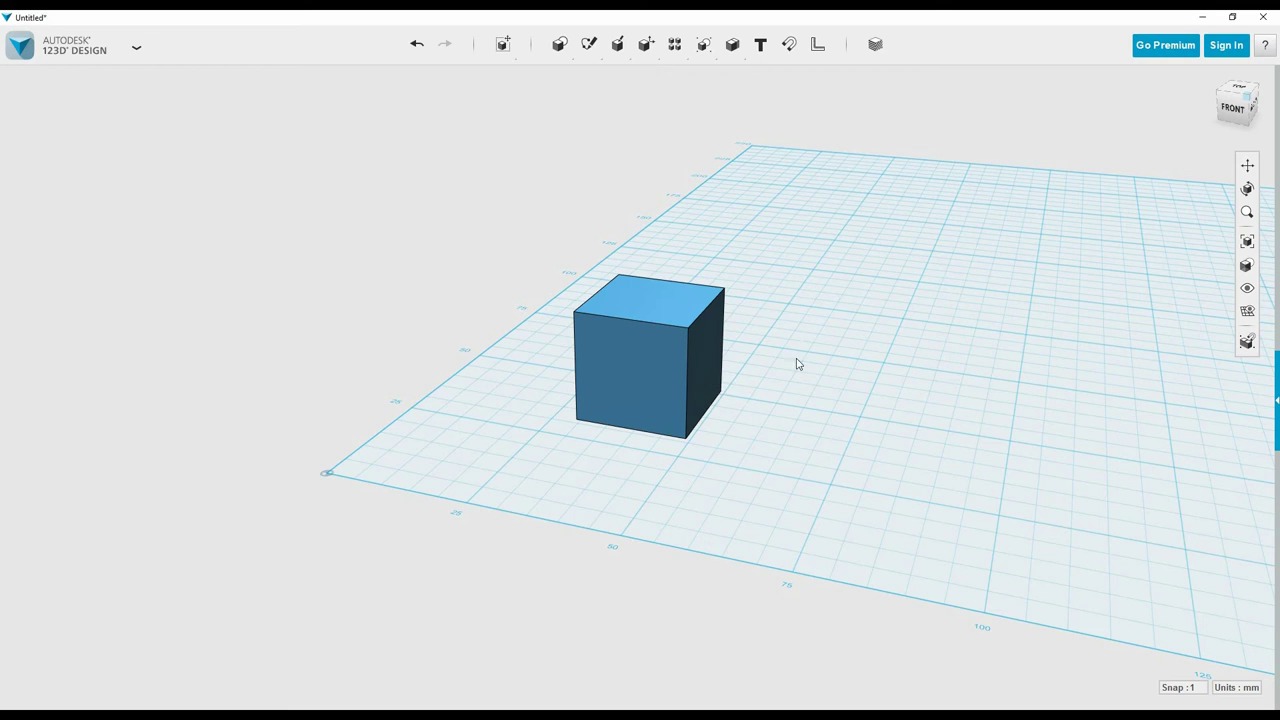
pyautogui.click(663, 297)
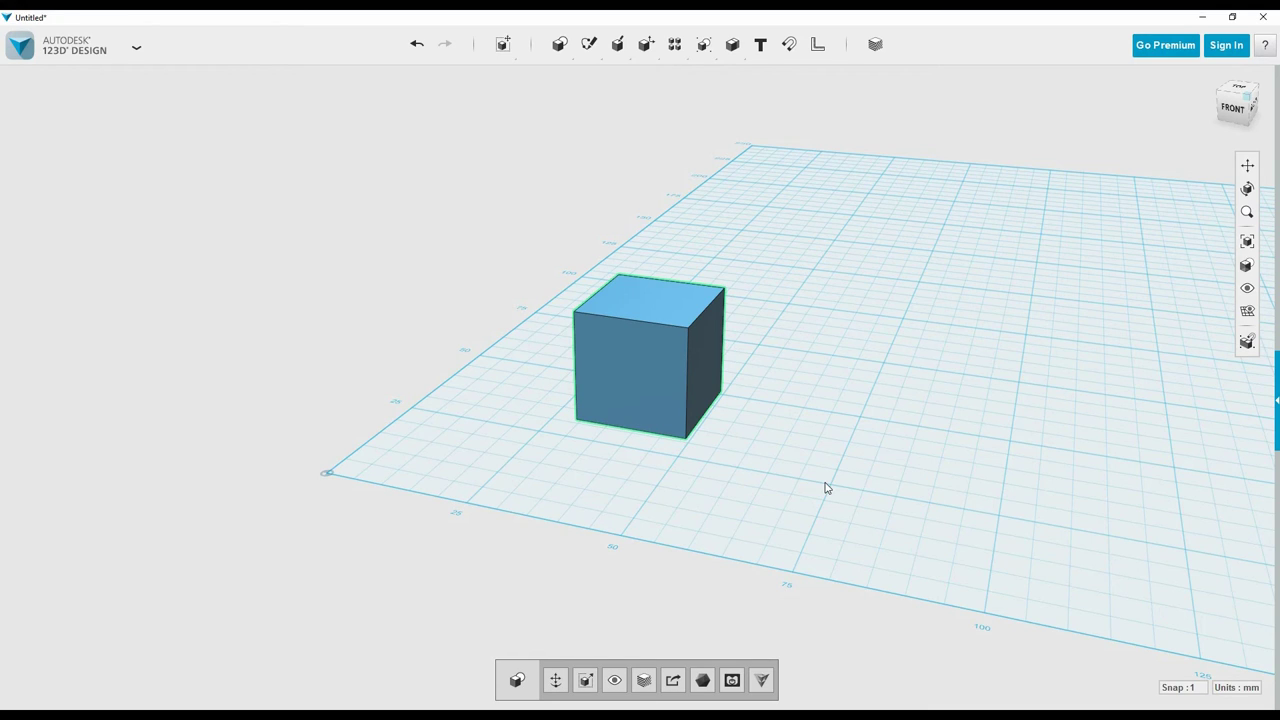
pyautogui.click(776, 440)
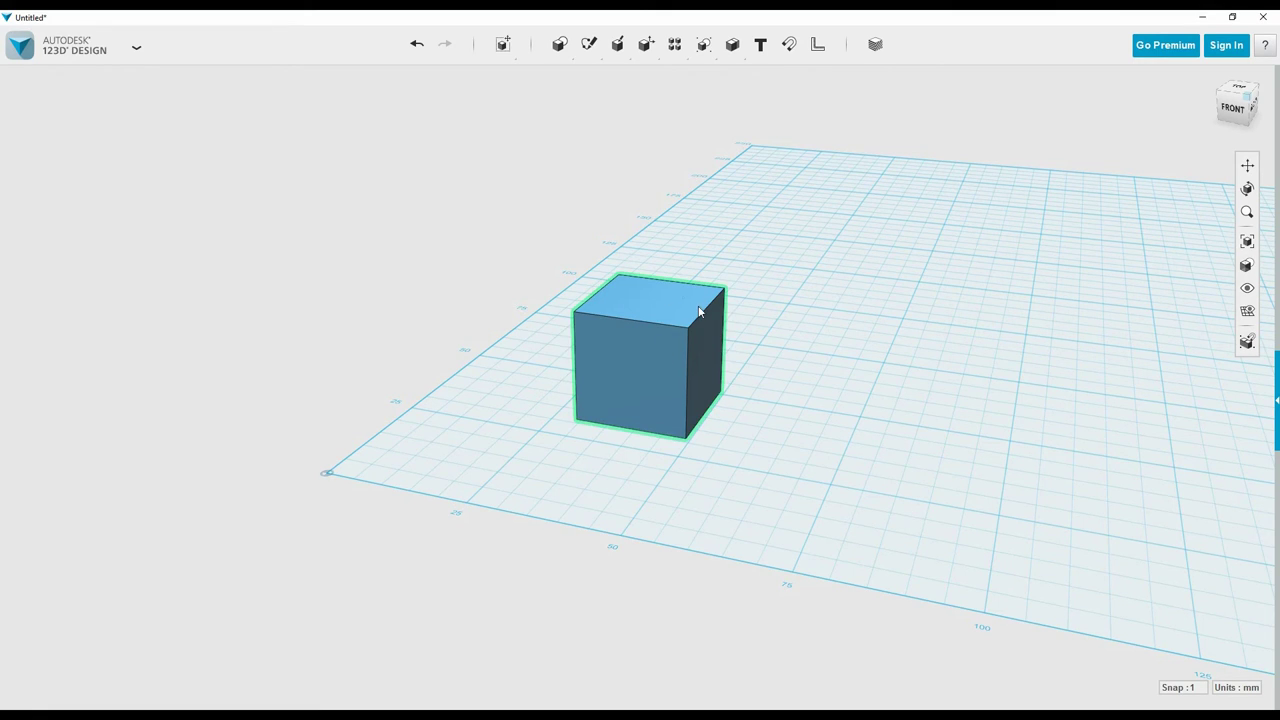
pyautogui.click(666, 374)
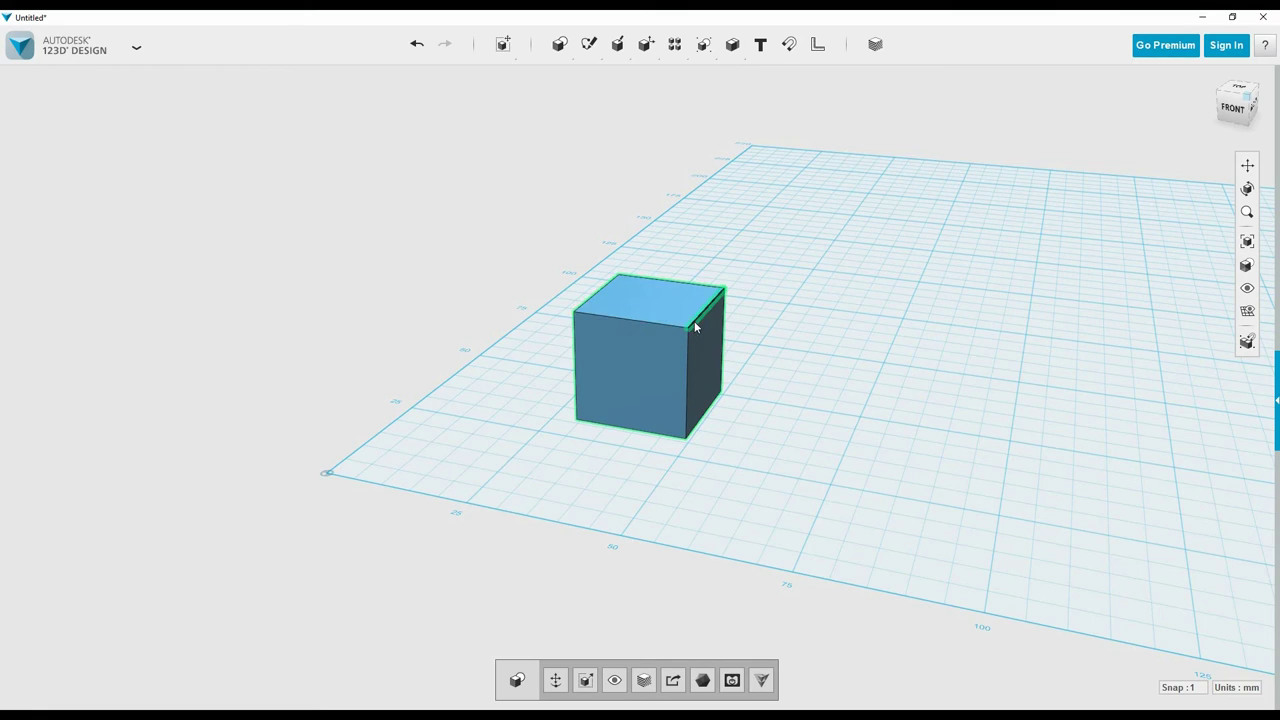
# Pull the box's front face outward by 8 mm with Press/Pull
pyautogui.click(655, 368)
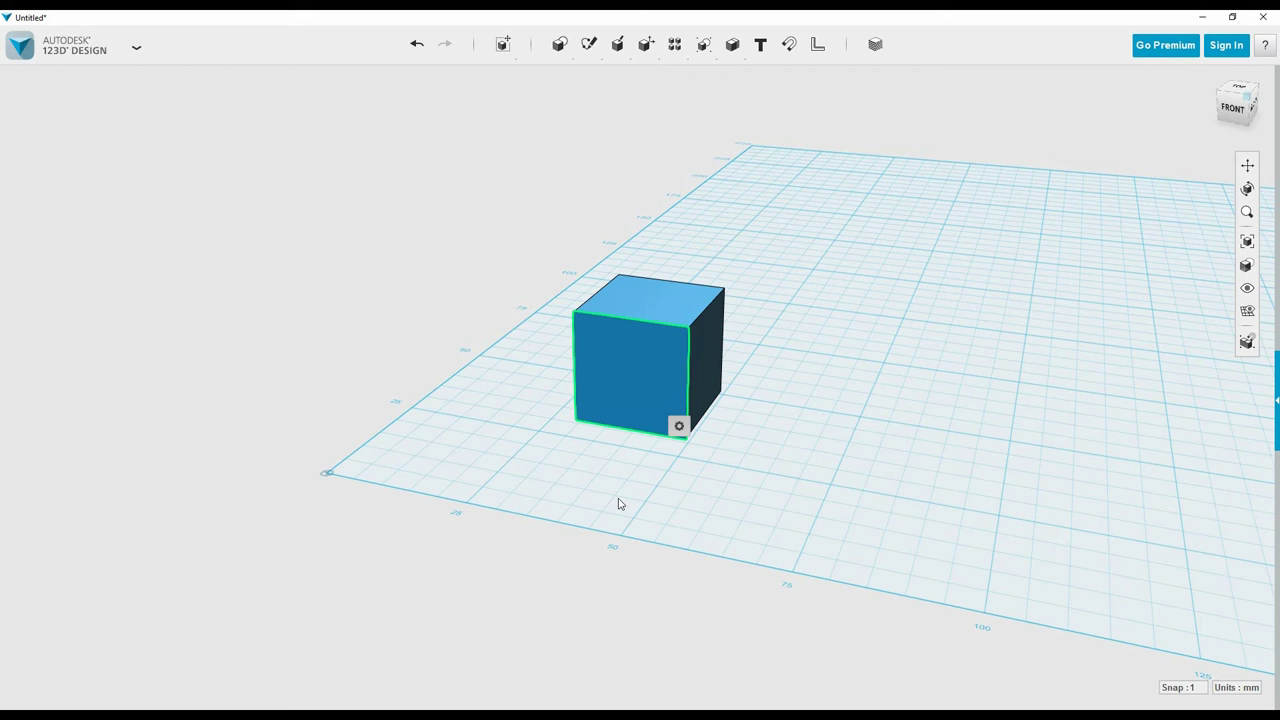
pyautogui.click(624, 377)
pyautogui.click(650, 382)
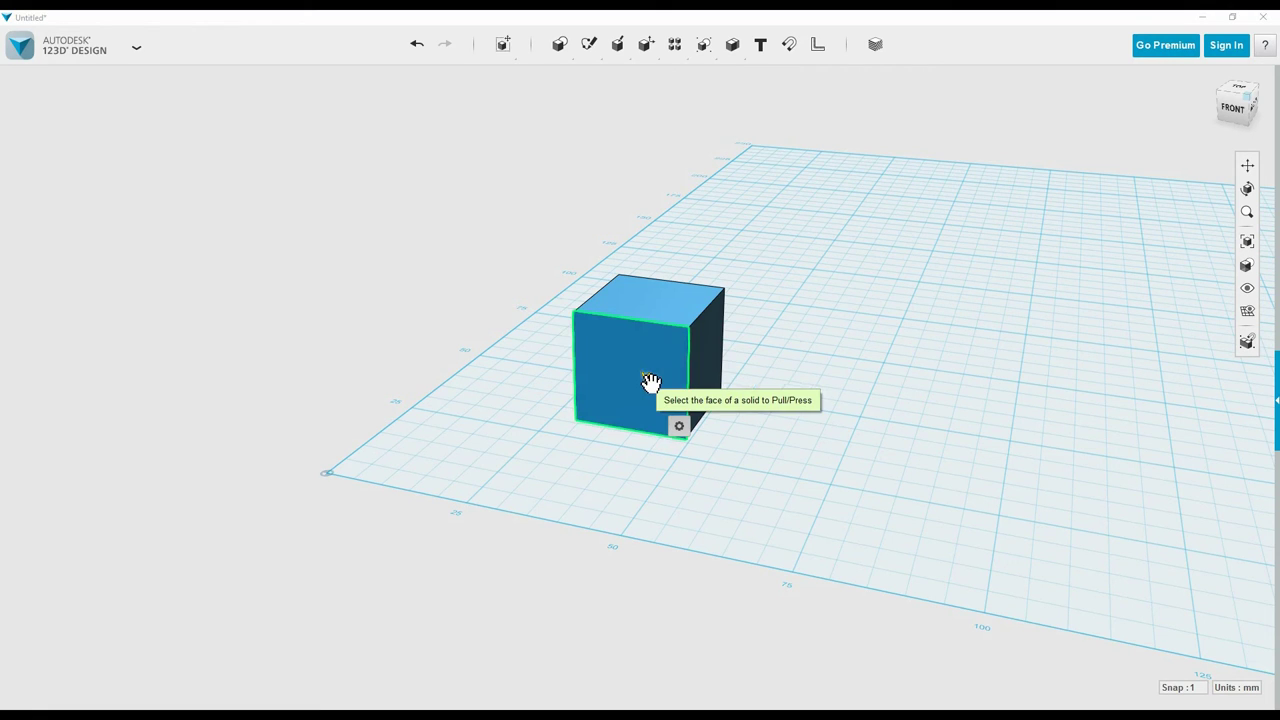
pyautogui.moveTo(650, 382); pyautogui.dragTo(680, 442)
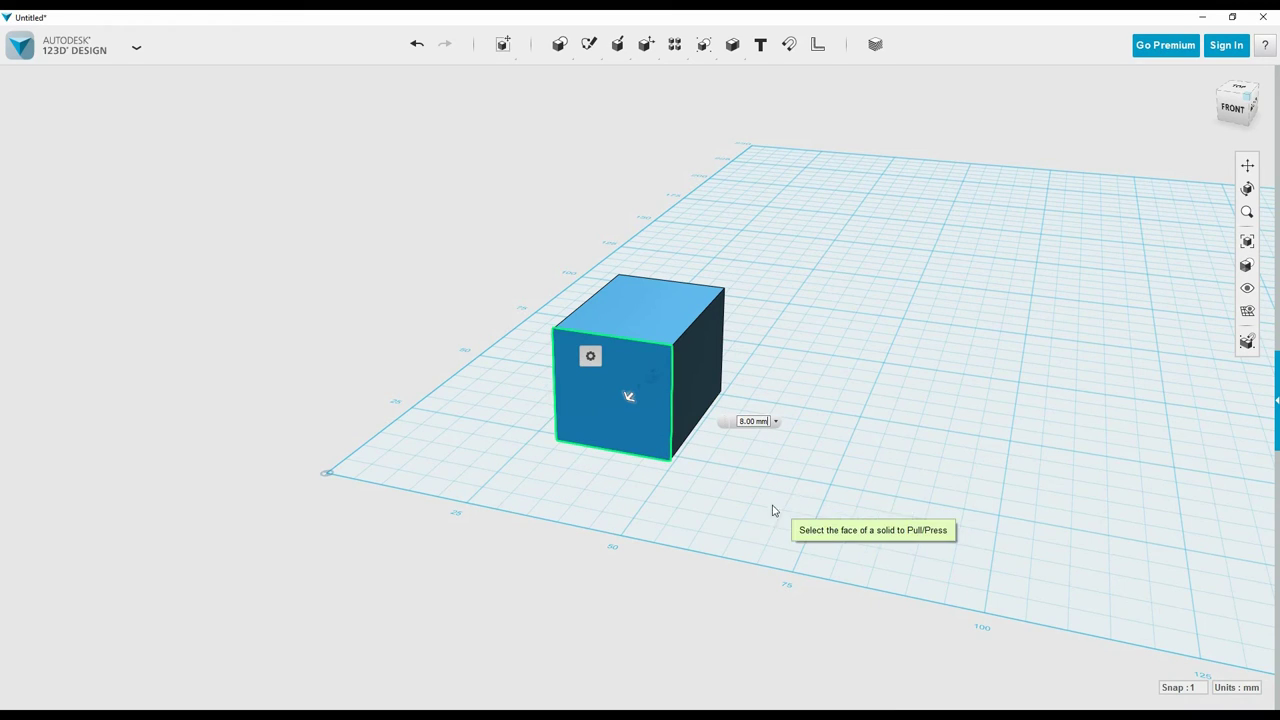
pyautogui.press('Escape')
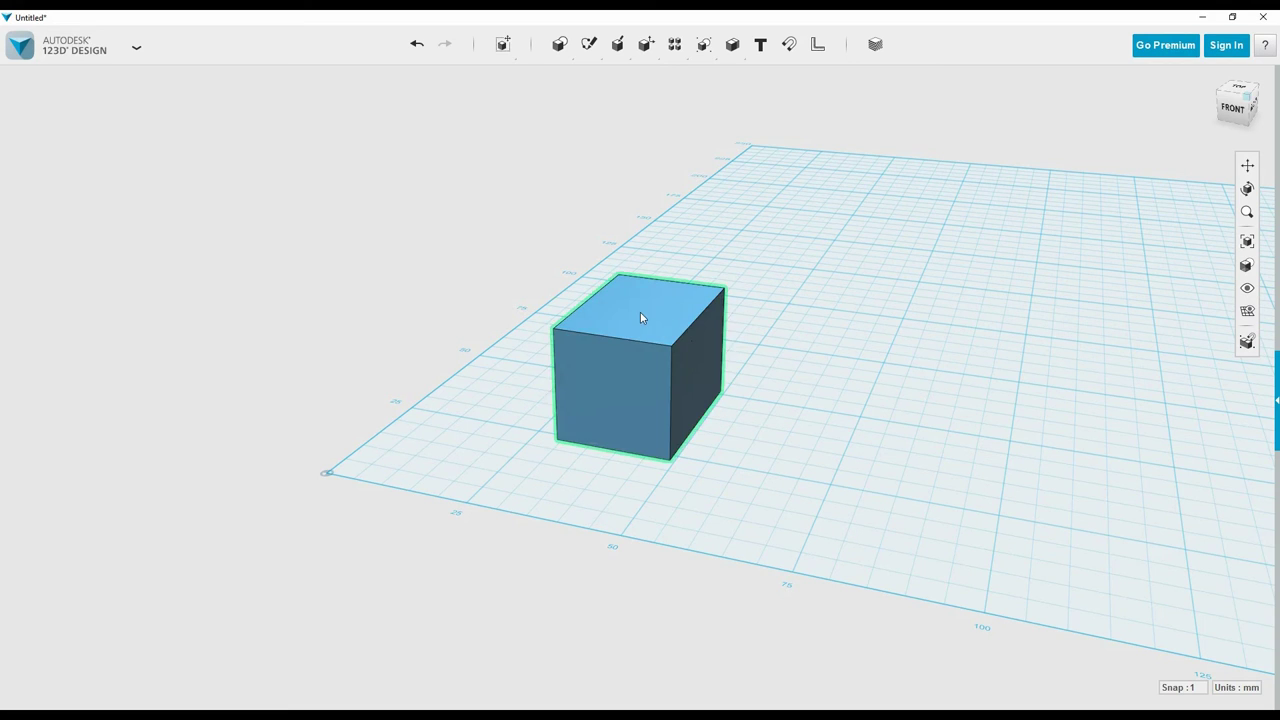
# Try tweaking the front face's four edges sideways, about 18 mm forward and 11 mm up, and undo the changes
pyautogui.click(636, 392)
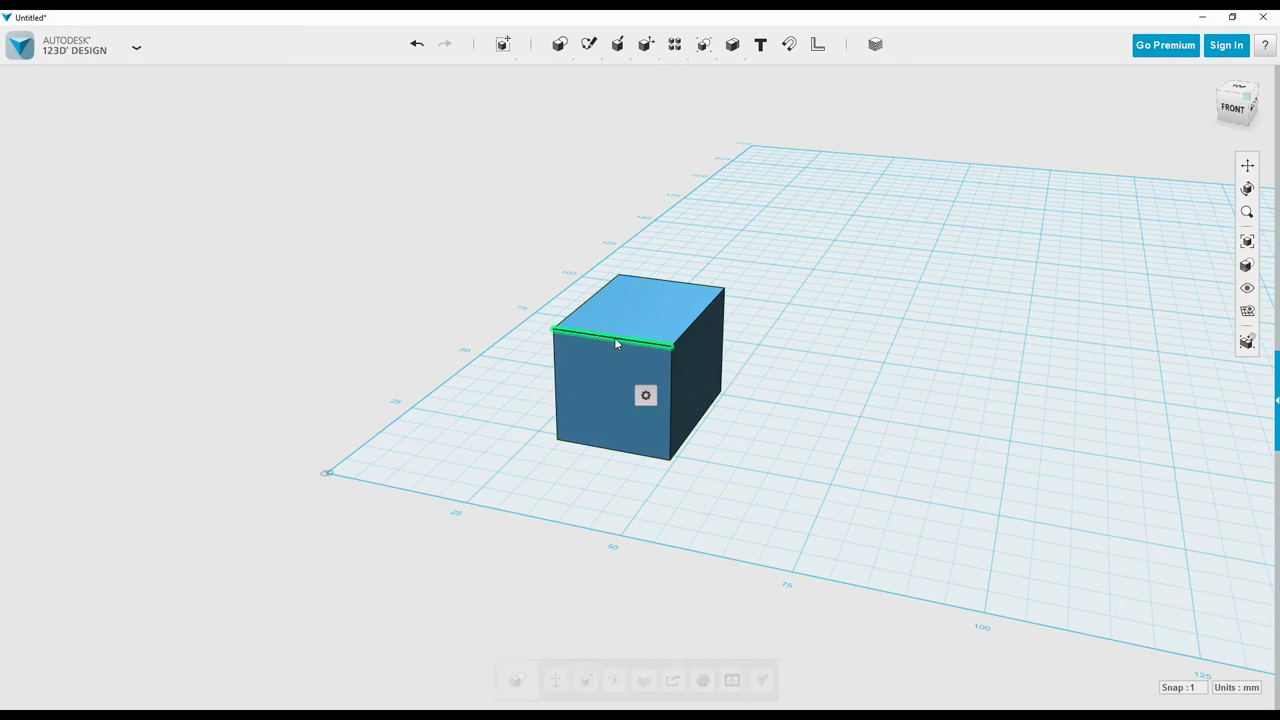
pyautogui.click(556, 378)
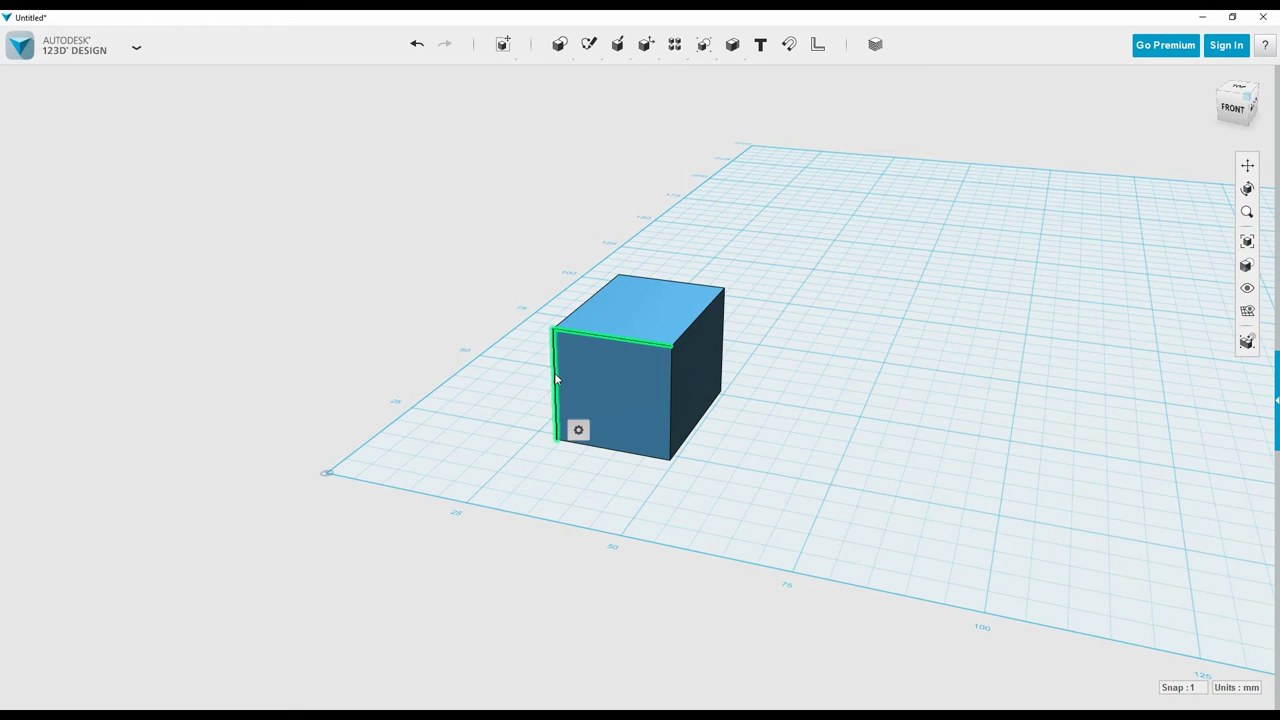
pyautogui.click(672, 417)
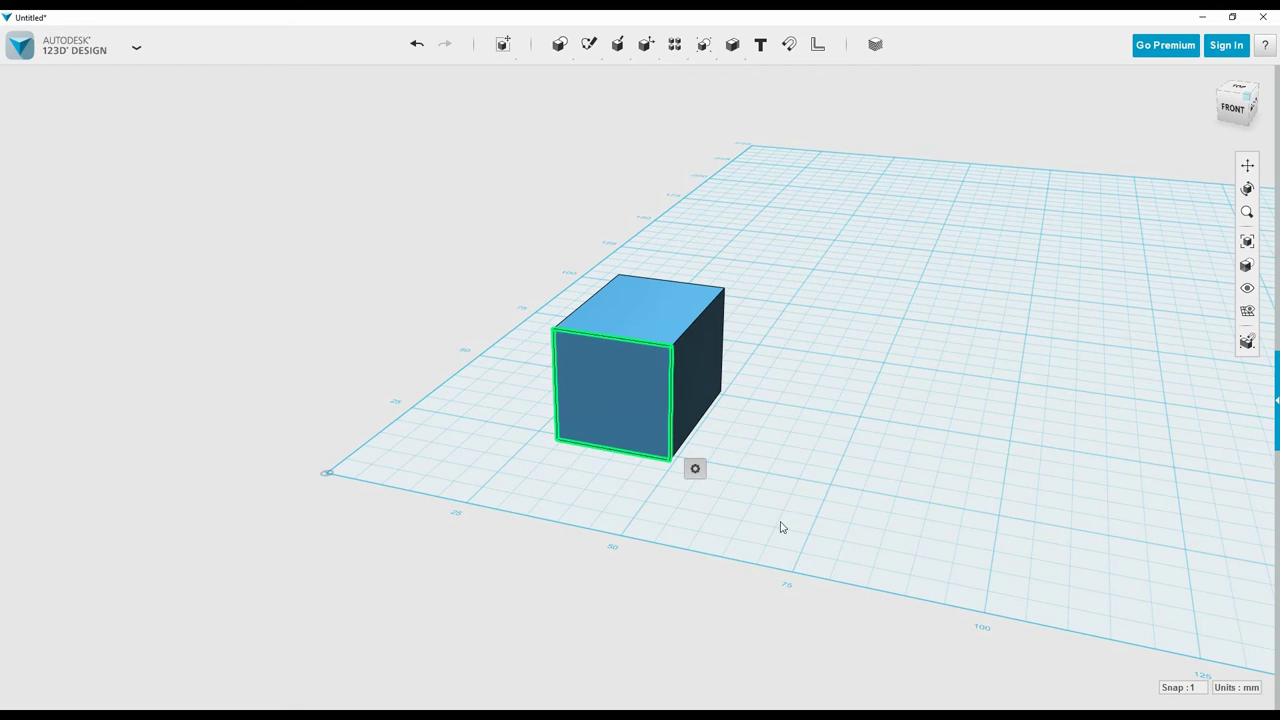
pyautogui.moveTo(696, 472)
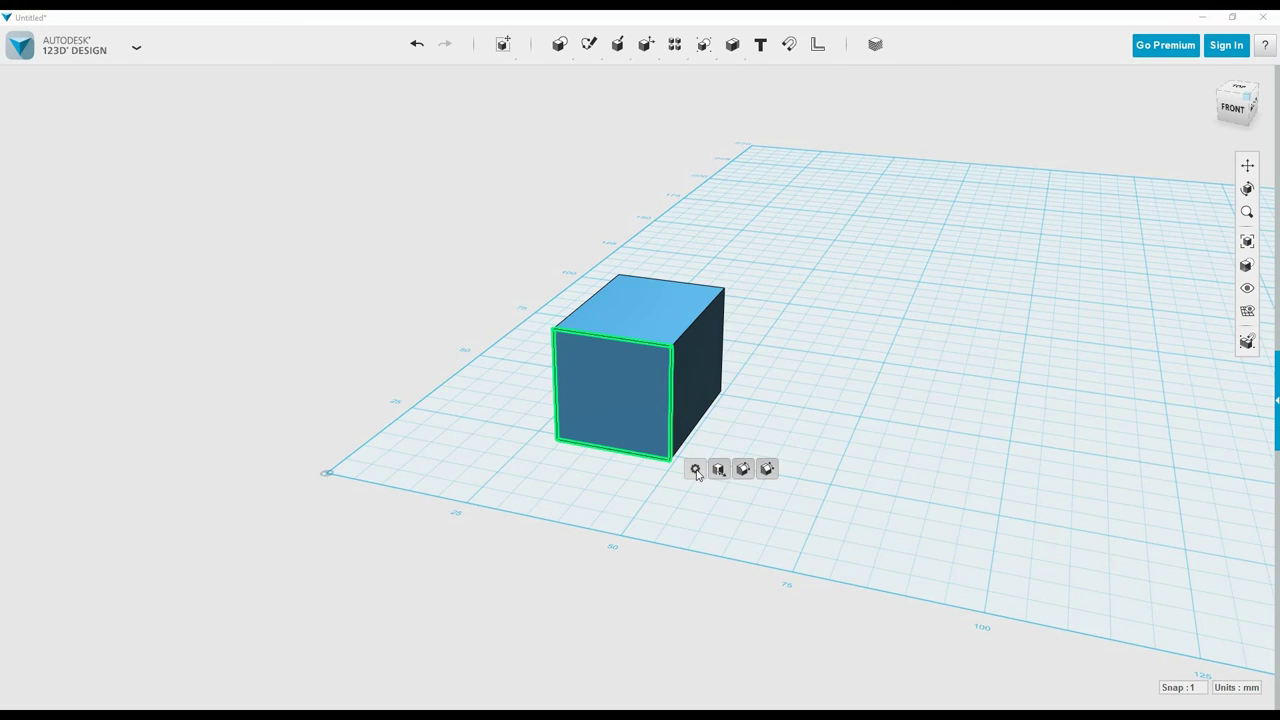
pyautogui.click(719, 470)
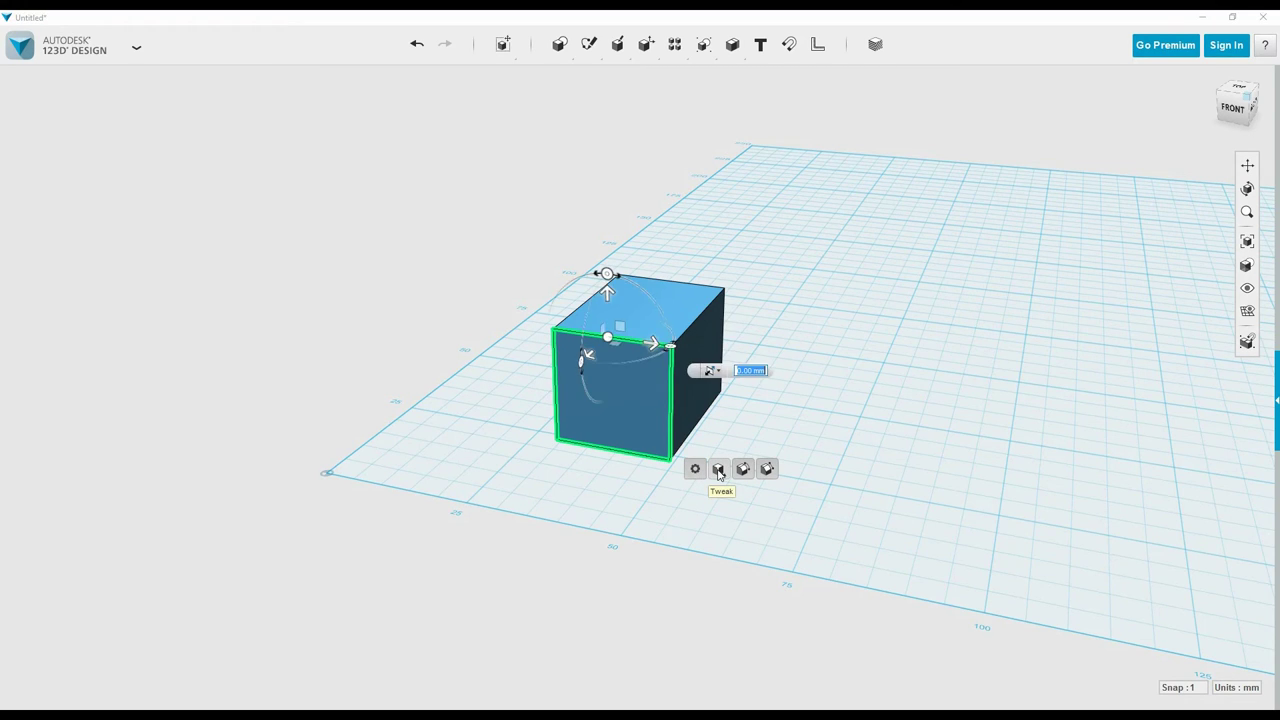
pyautogui.moveTo(652, 344); pyautogui.dragTo(631, 420)
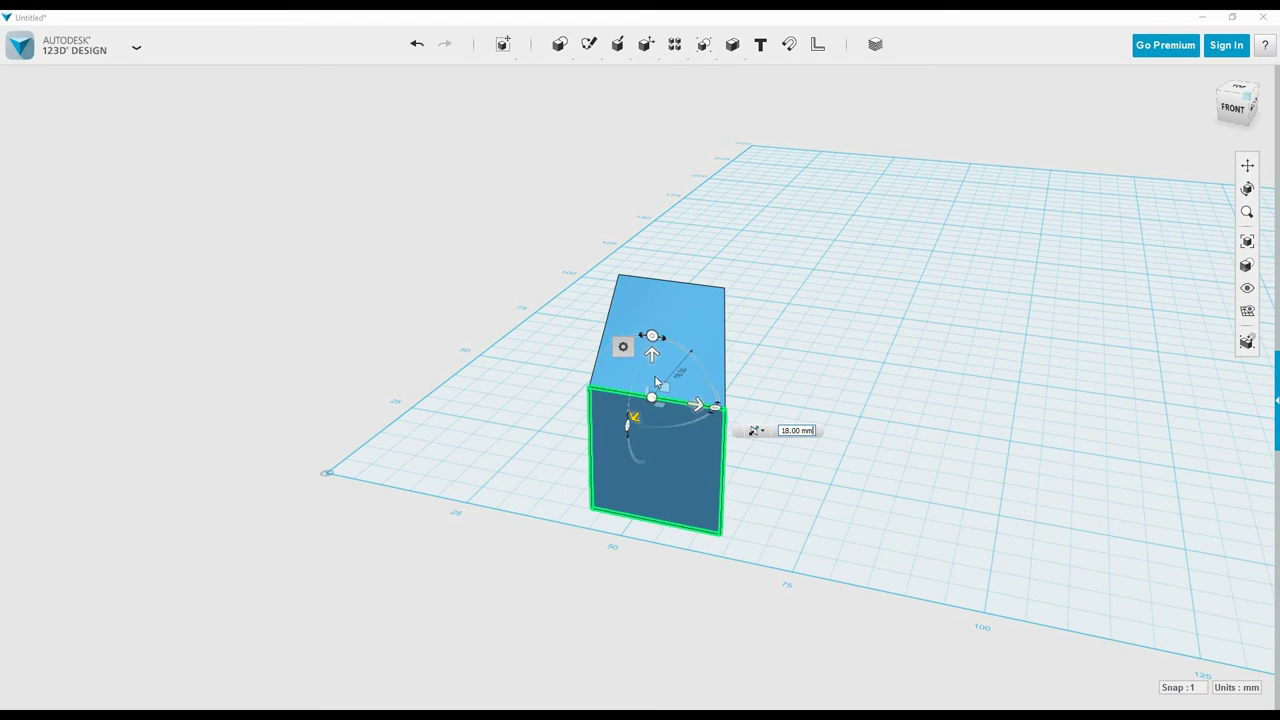
pyautogui.moveTo(657, 362); pyautogui.dragTo(652, 268)
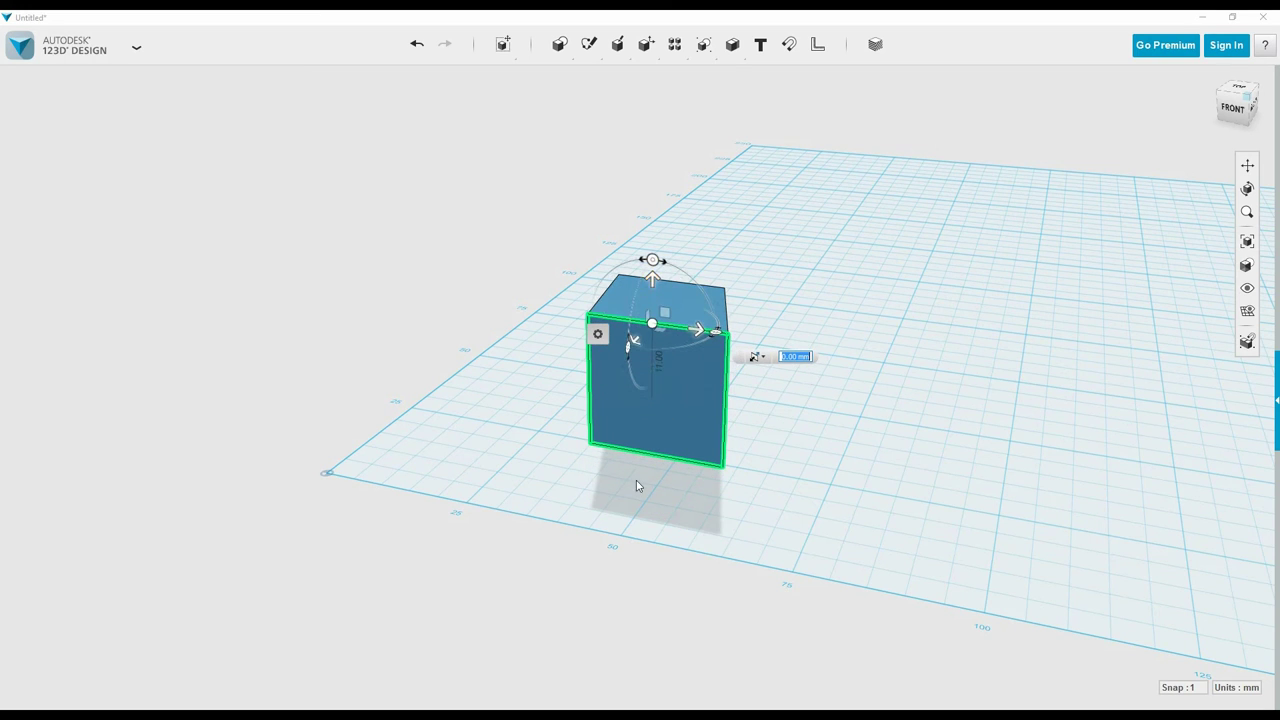
pyautogui.click(548, 475)
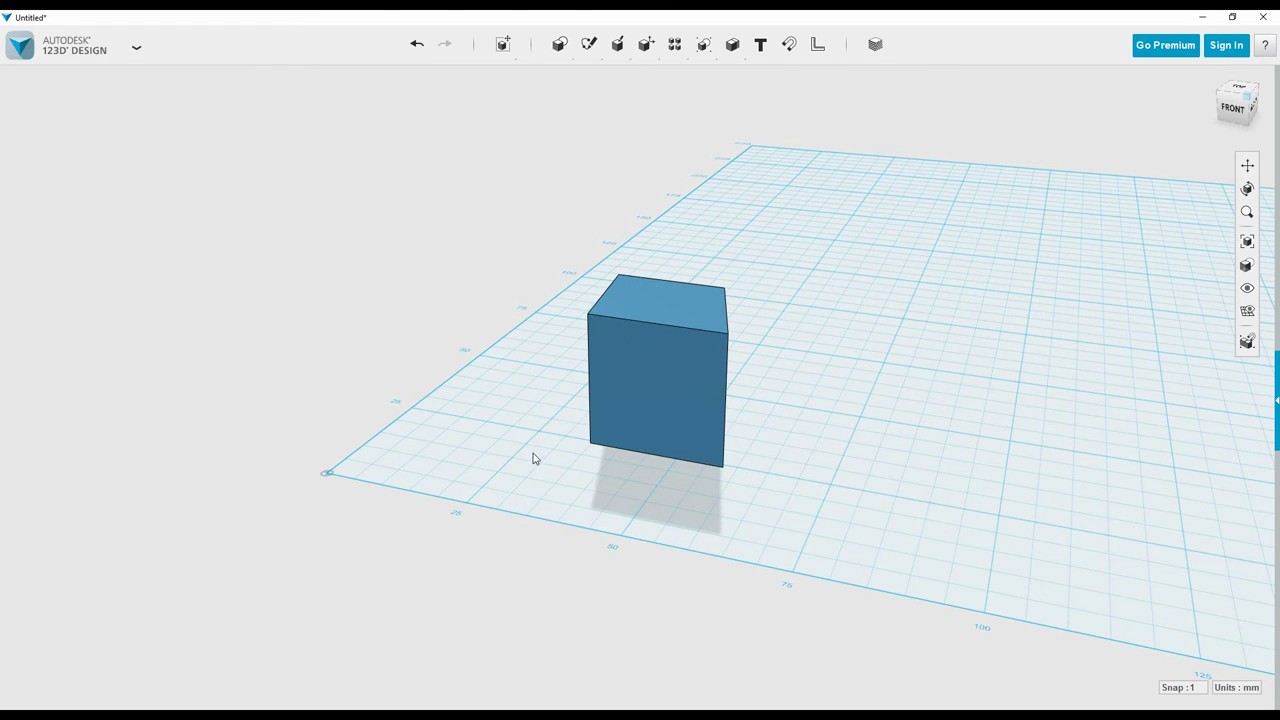
pyautogui.moveTo(521, 466); pyautogui.dragTo(740, 502, button='right')
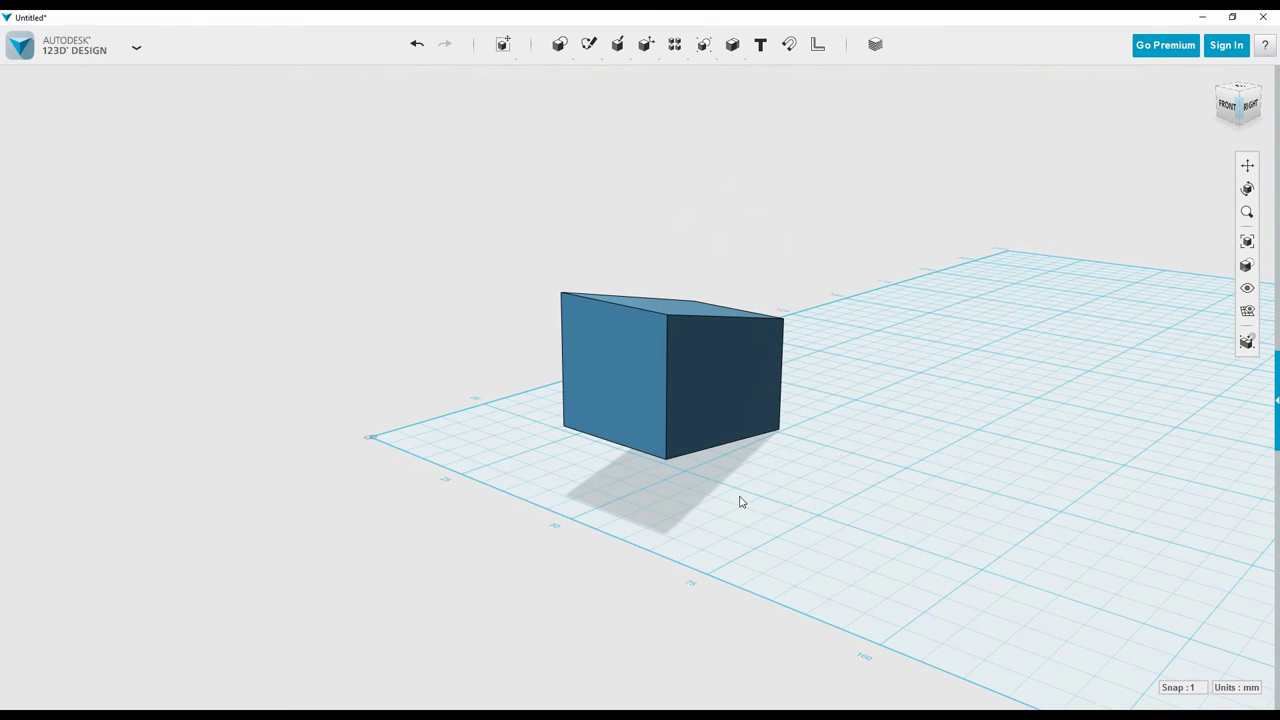
pyautogui.hotkey('ctrl', 'z')
pyautogui.moveTo(706, 503); pyautogui.dragTo(751, 511, button='right')
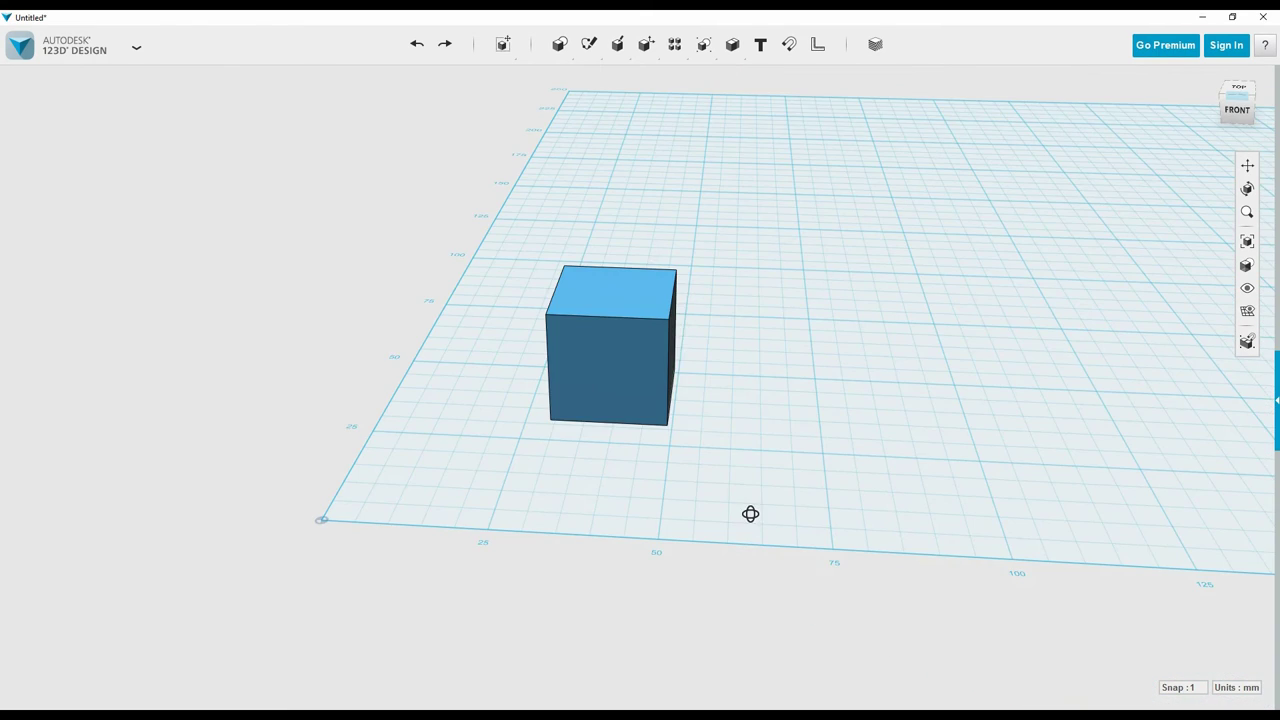
# Try tweaking the box's front face sideways and about 17 mm forward, and cancel the tweak
pyautogui.click(668, 373)
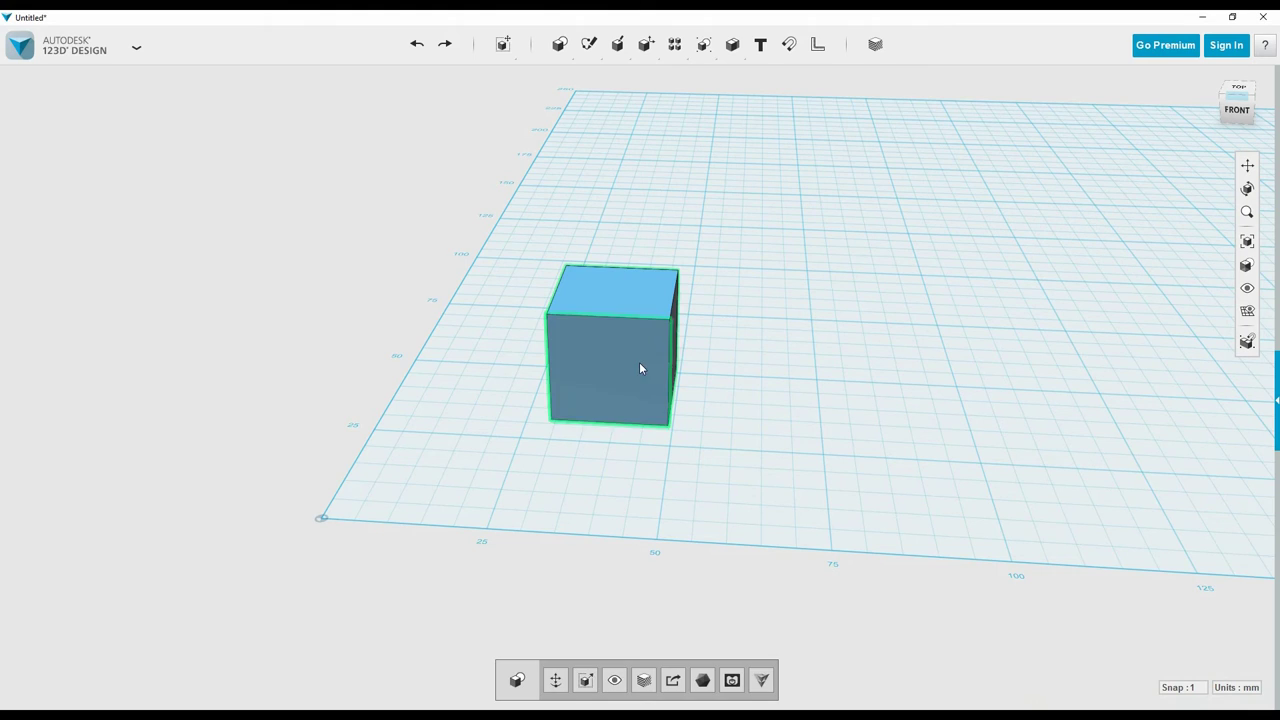
pyautogui.click(640, 364)
pyautogui.moveTo(663, 420)
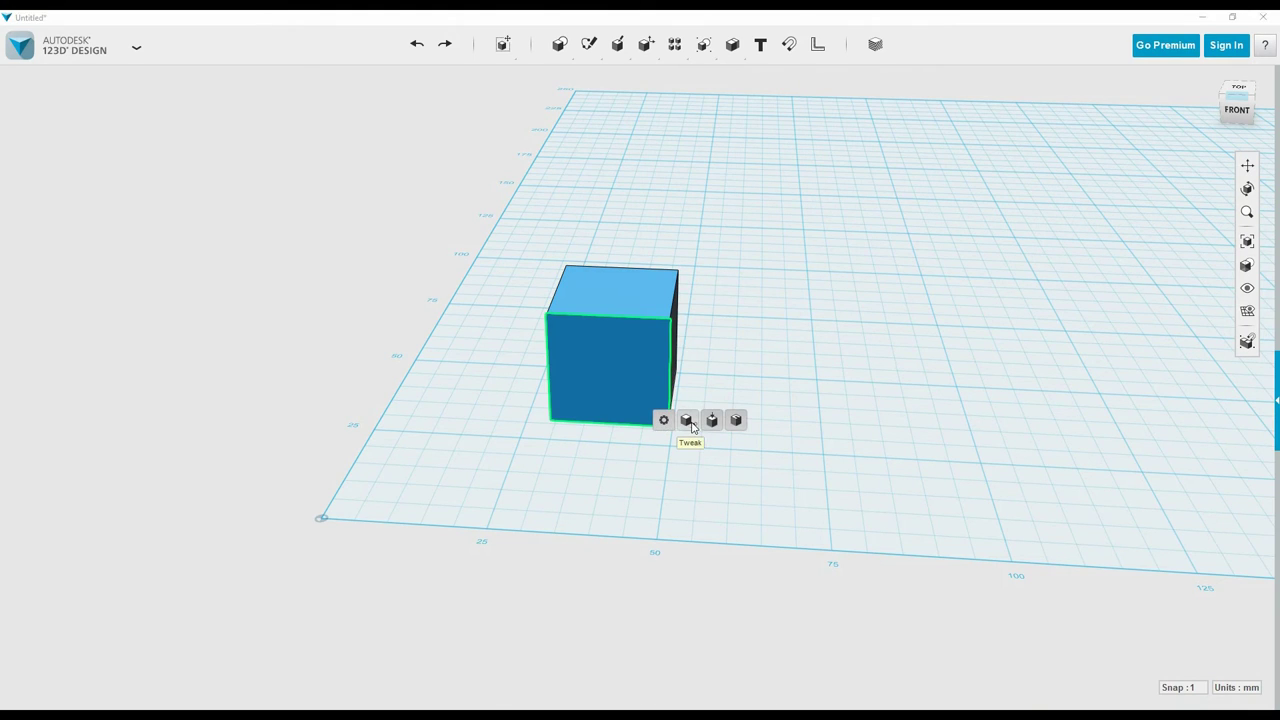
pyautogui.click(690, 425)
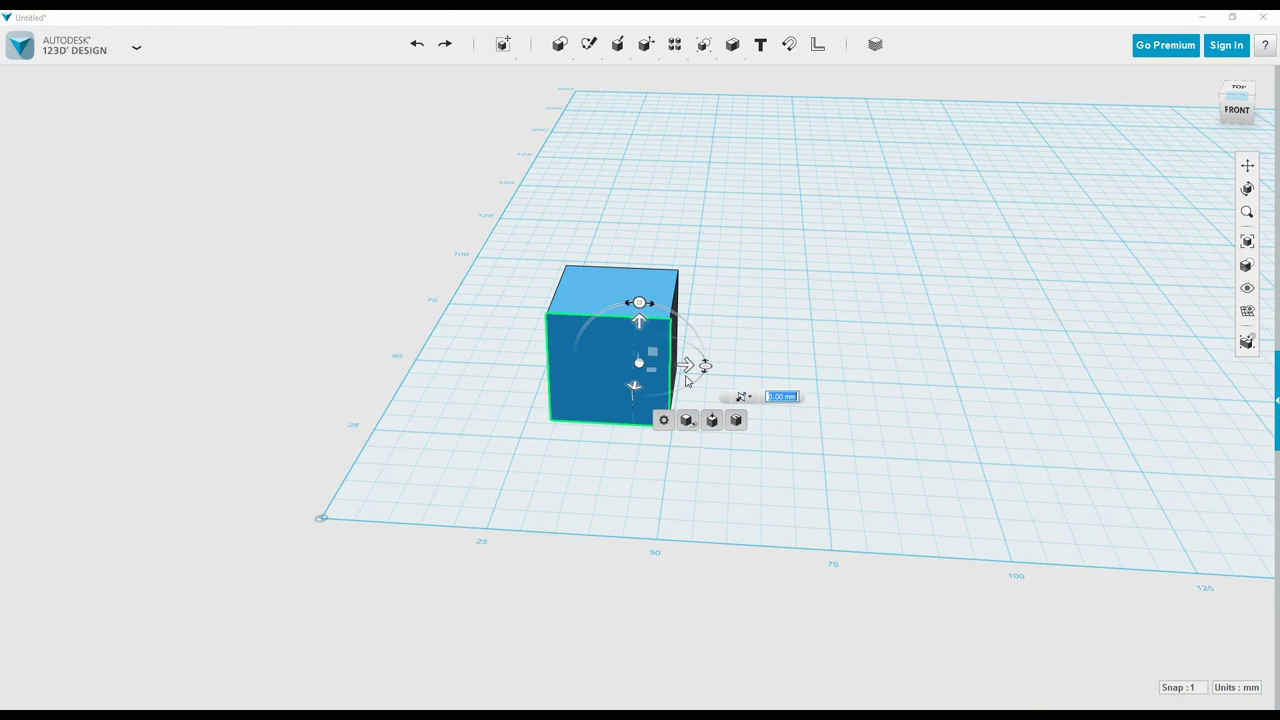
pyautogui.moveTo(691, 366); pyautogui.dragTo(842, 511)
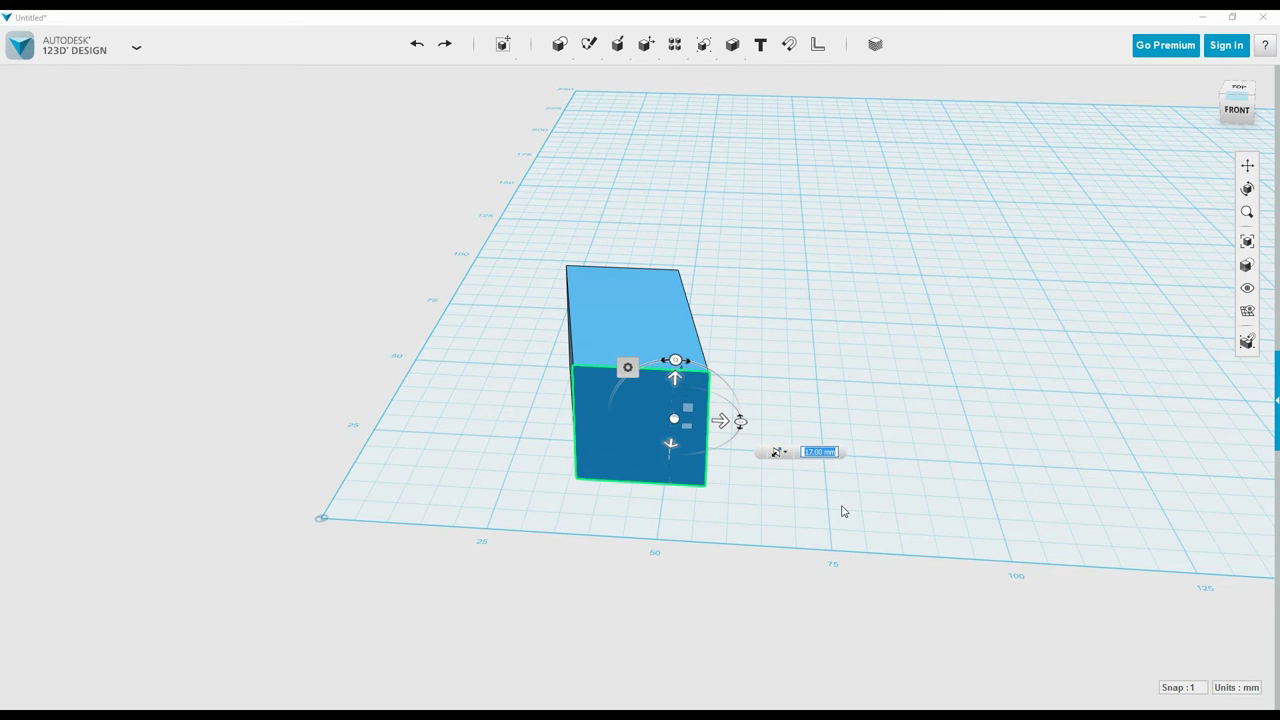
pyautogui.press('Escape')
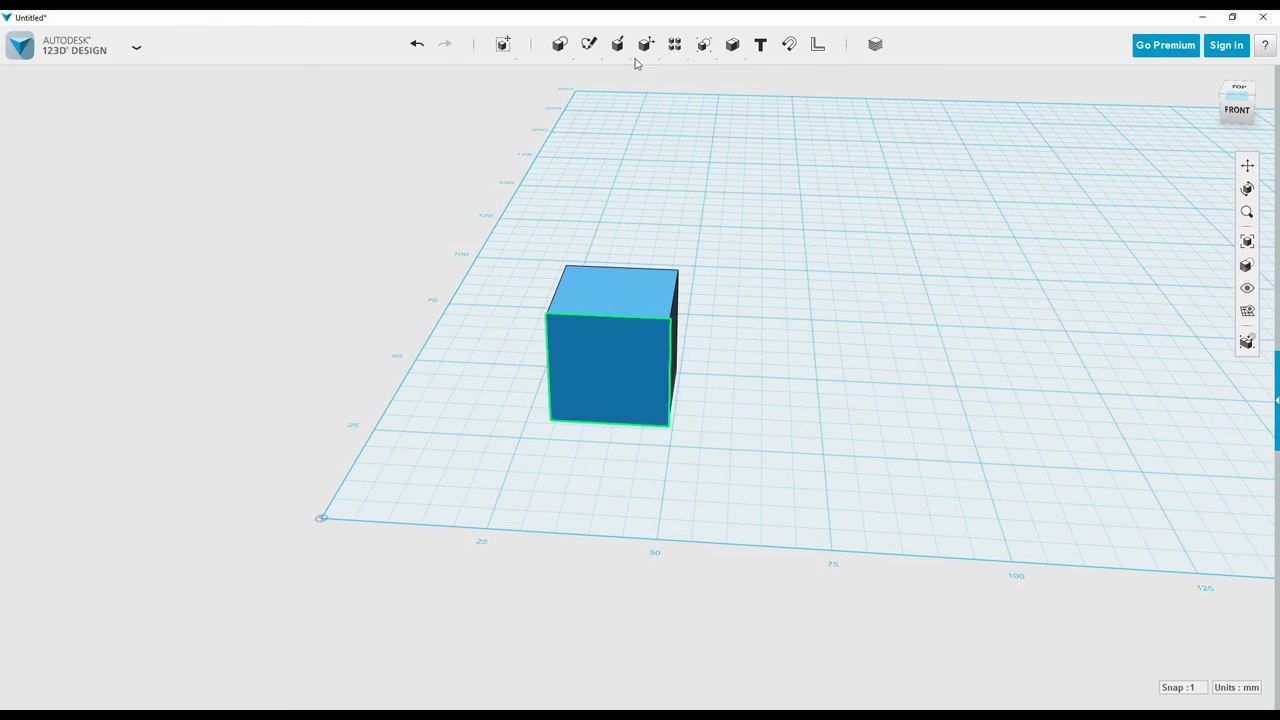
# Extrude the box's front face outward with a taper that flares it well beyond the box
pyautogui.moveTo(561, 44)
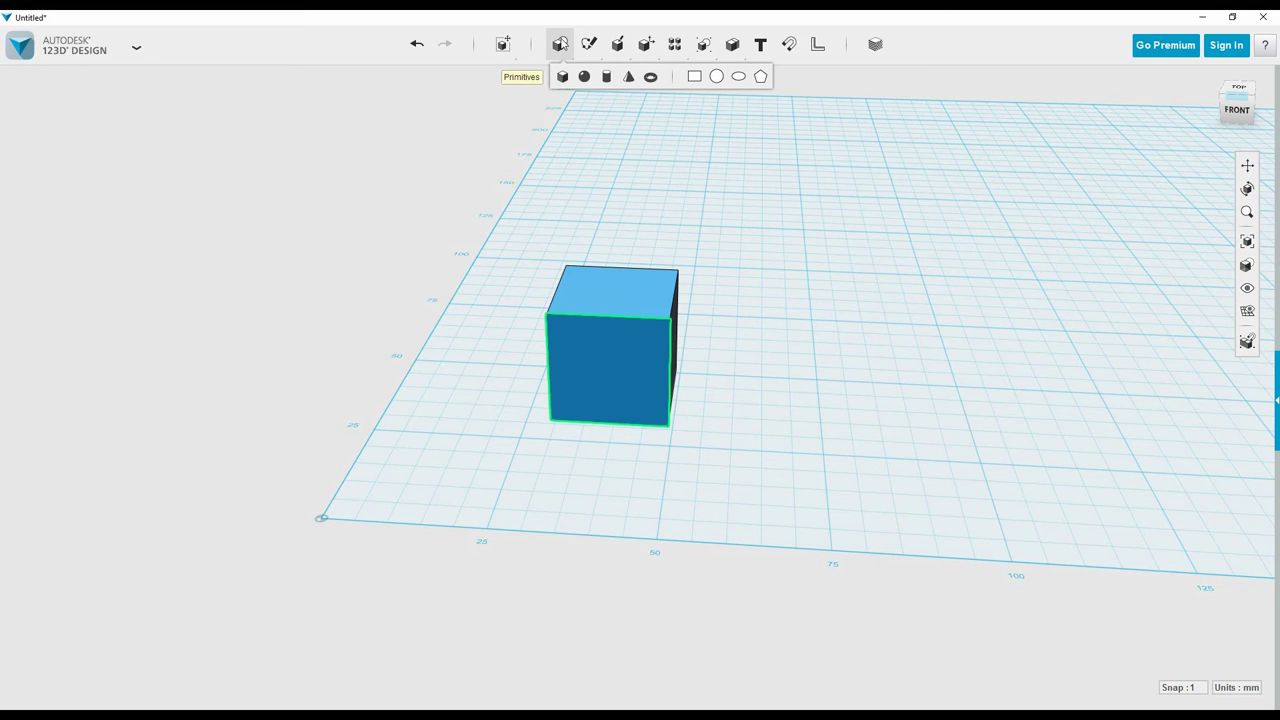
pyautogui.moveTo(617, 44)
pyautogui.click(617, 78)
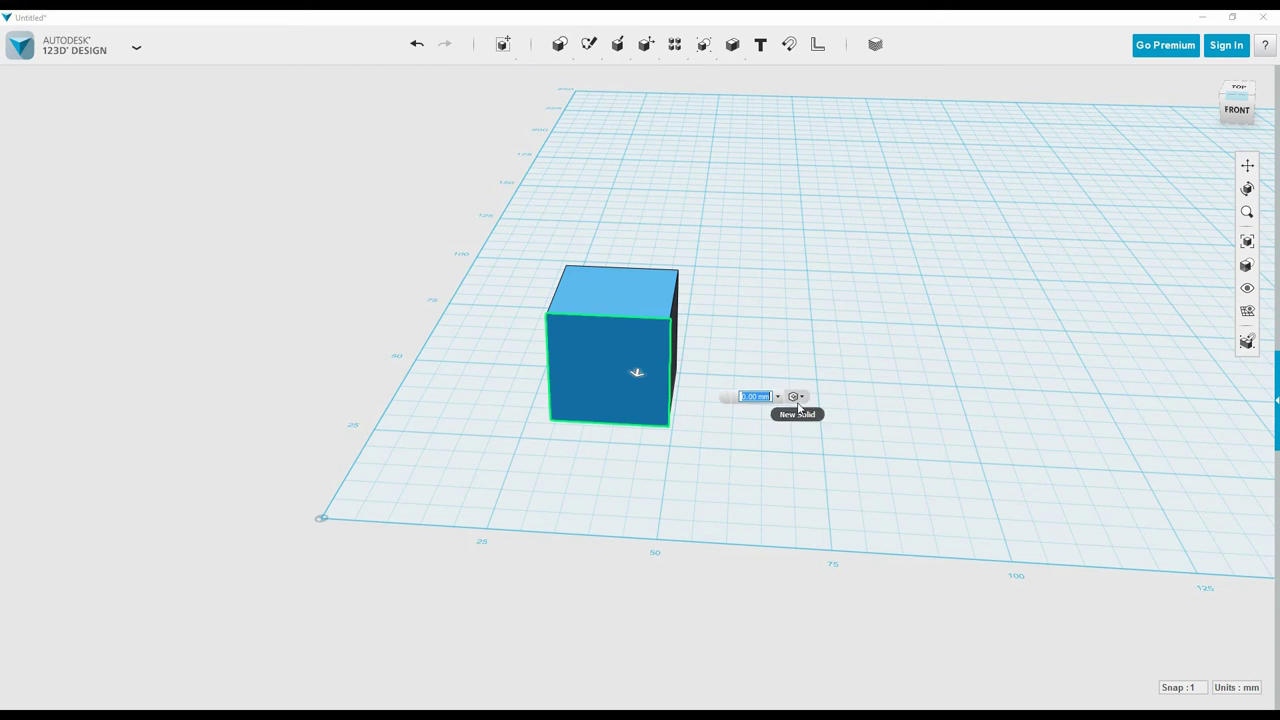
pyautogui.moveTo(638, 377); pyautogui.dragTo(590, 467)
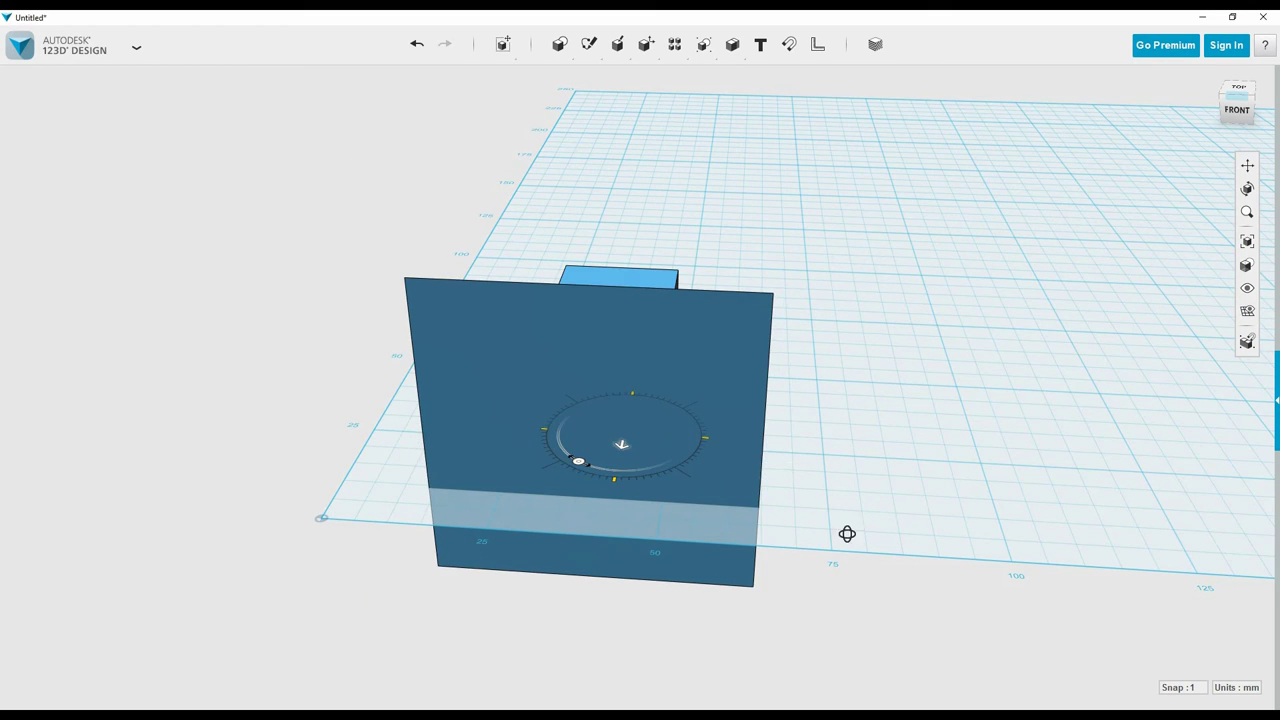
pyautogui.moveTo(846, 531); pyautogui.dragTo(770, 545, button='right')
# Try the flared extrusion 13 mm into the box as a subtraction, and pull it back outward to 12 mm
pyautogui.moveTo(563, 401); pyautogui.dragTo(789, 408)
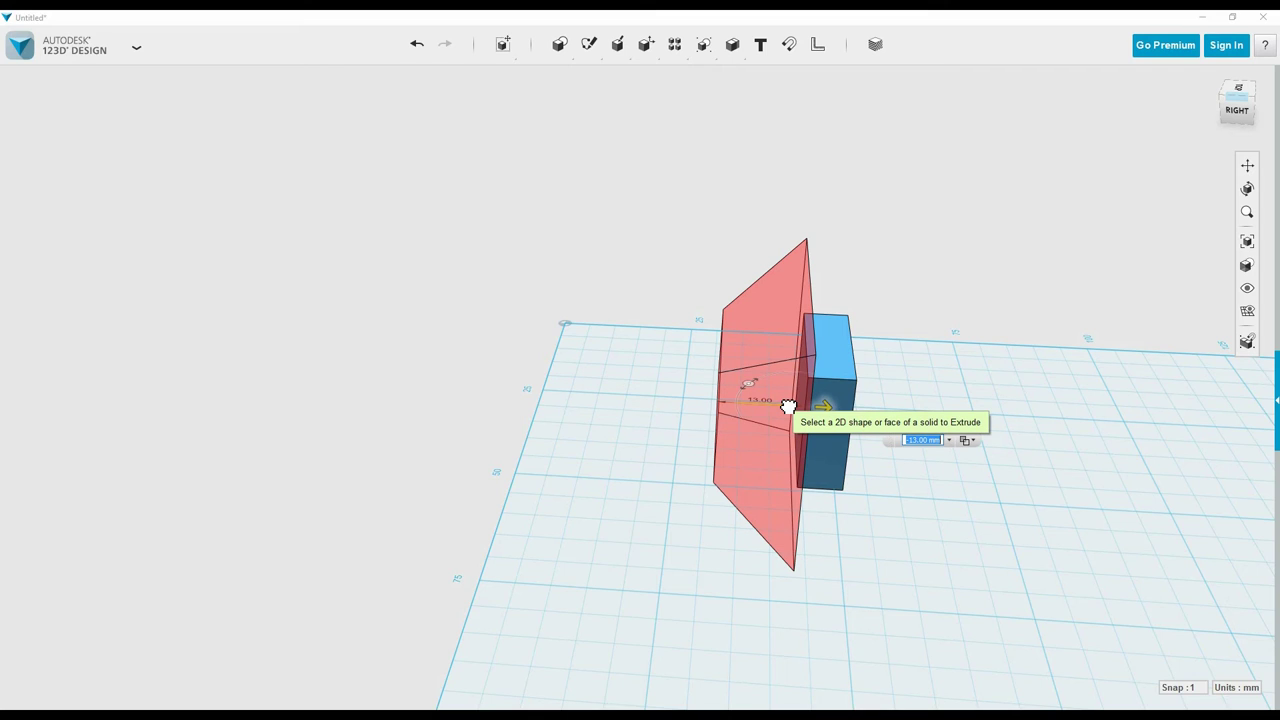
pyautogui.moveTo(789, 408); pyautogui.dragTo(619, 396)
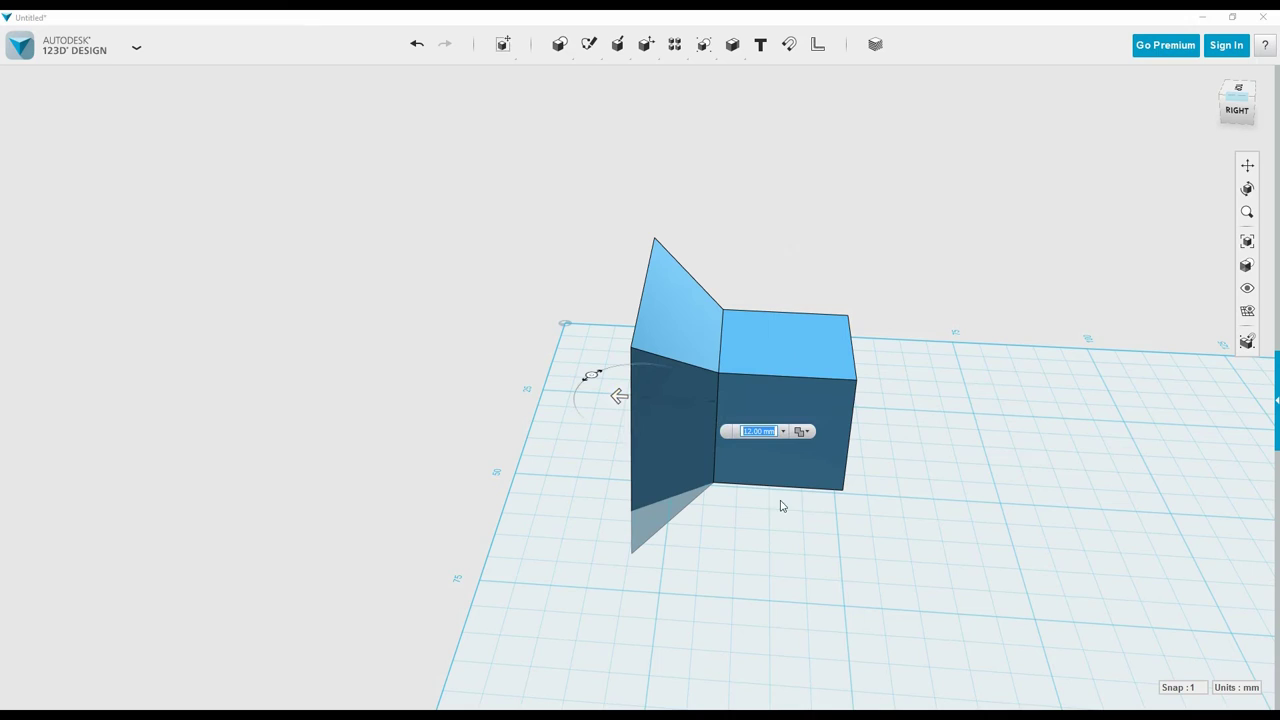
pyautogui.click(808, 433)
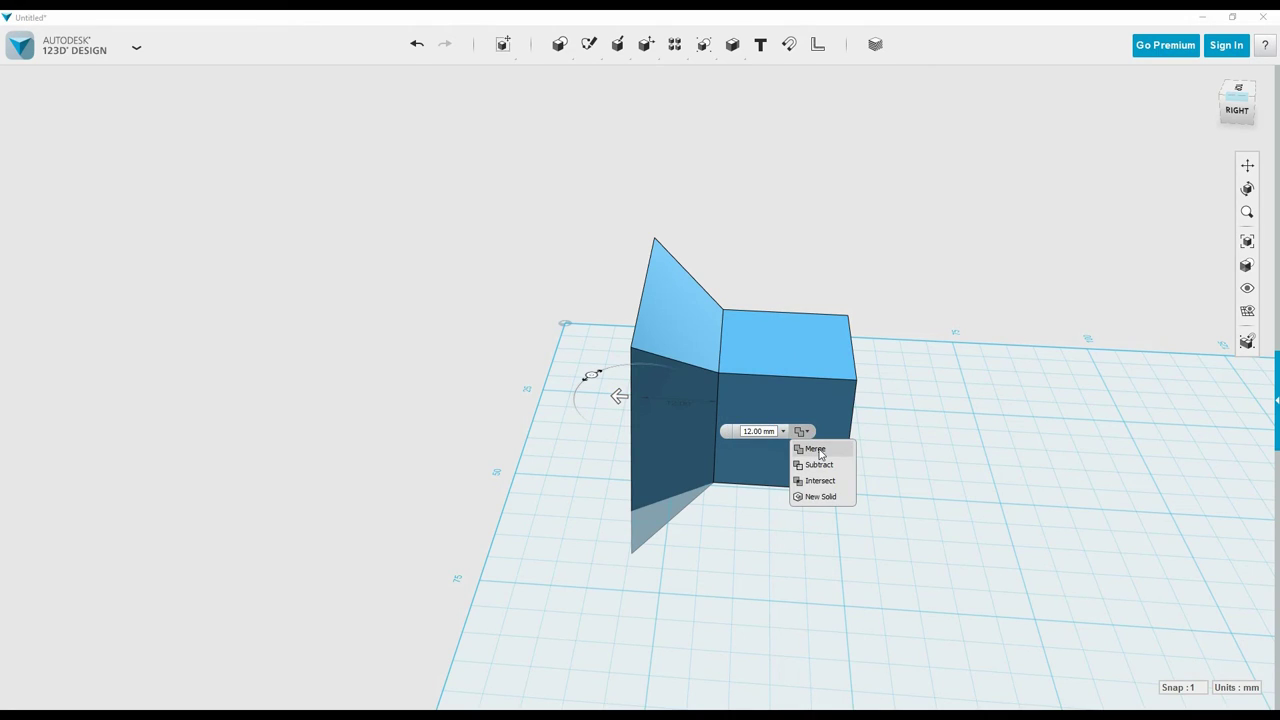
# Extrude the flared face 8 mm into the box with the Intersect option
pyautogui.moveTo(617, 395); pyautogui.dragTo(778, 403)
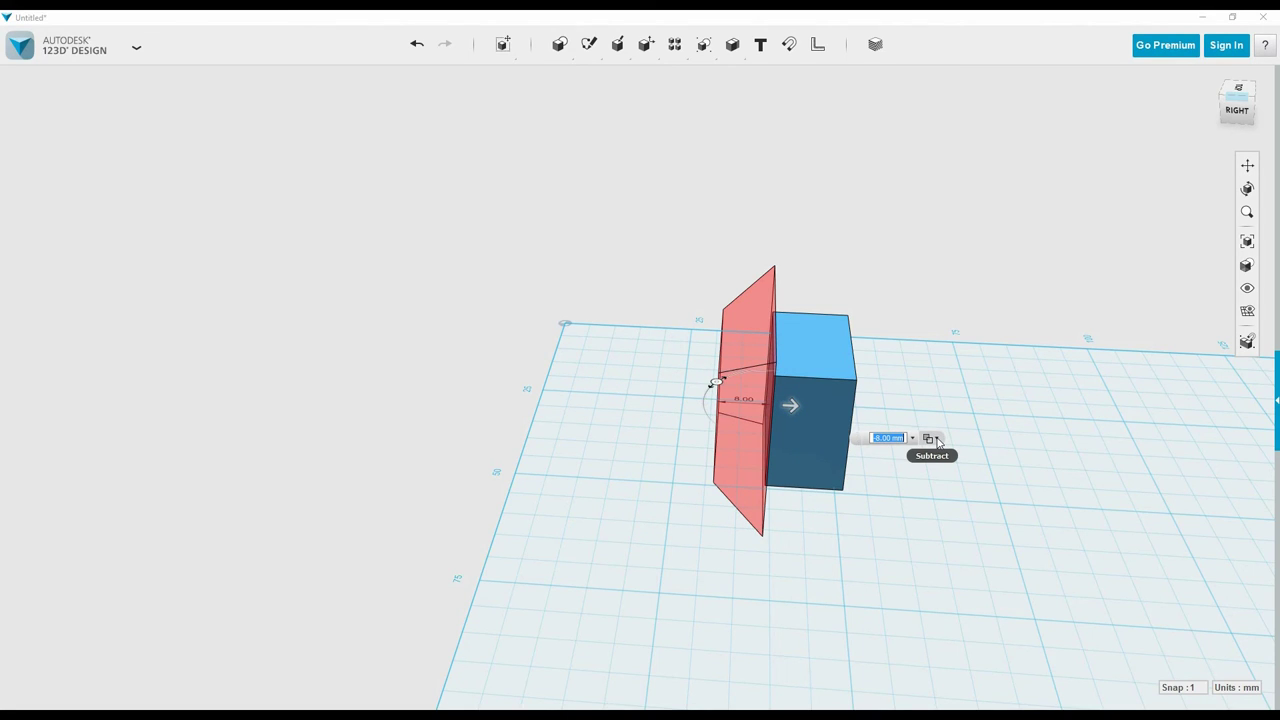
pyautogui.click(937, 440)
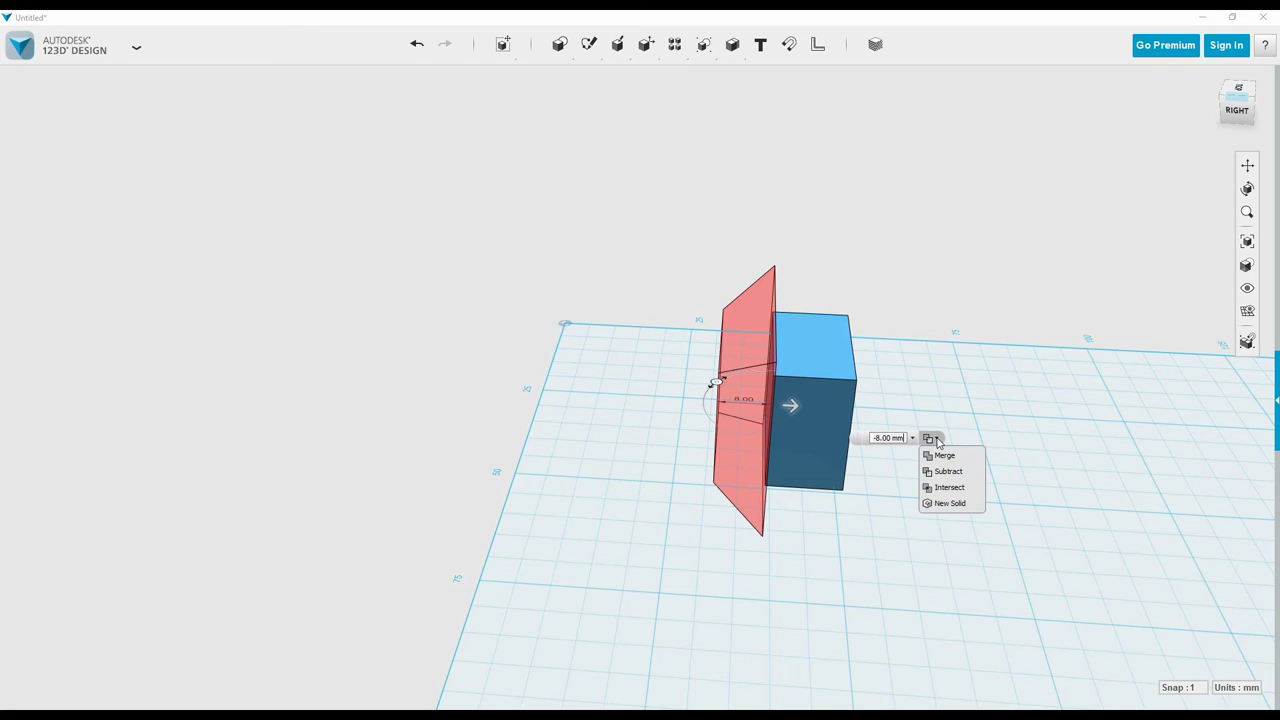
pyautogui.click(957, 490)
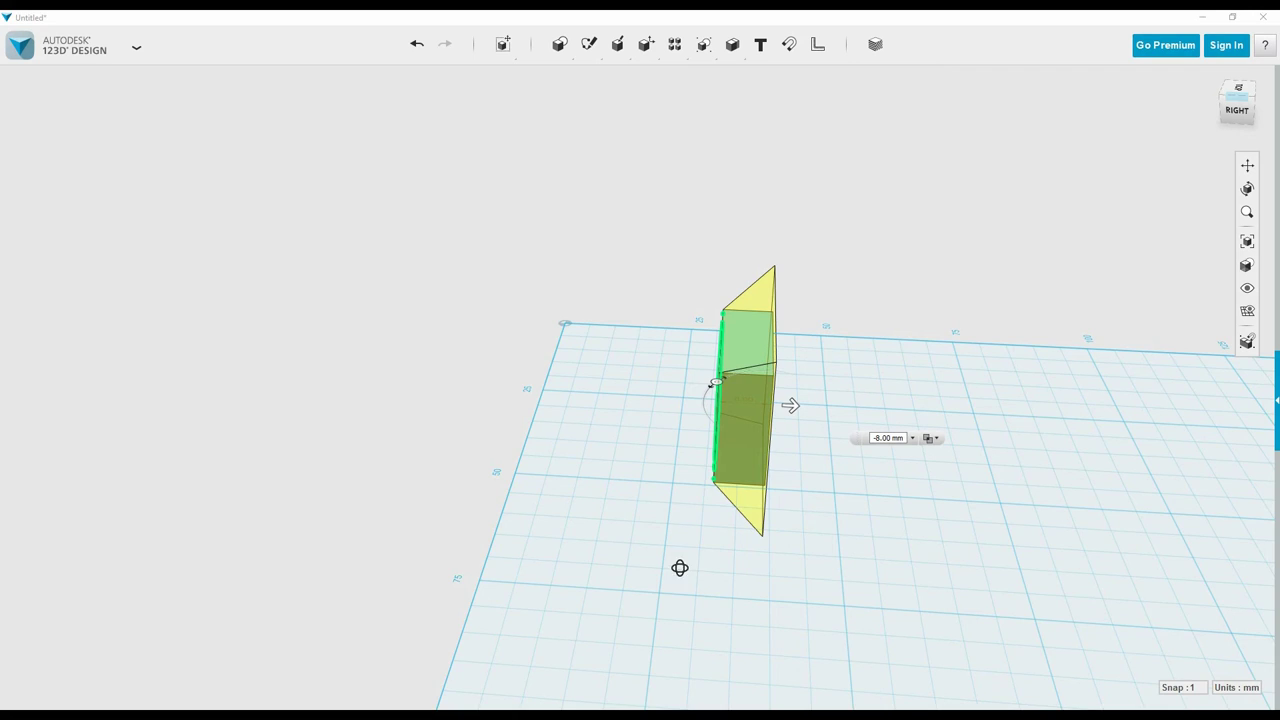
pyautogui.moveTo(680, 566)
pyautogui.mouseDown(button='right')
pyautogui.moveTo(765, 561)
pyautogui.moveTo(672, 546)
pyautogui.mouseUp(button='right')
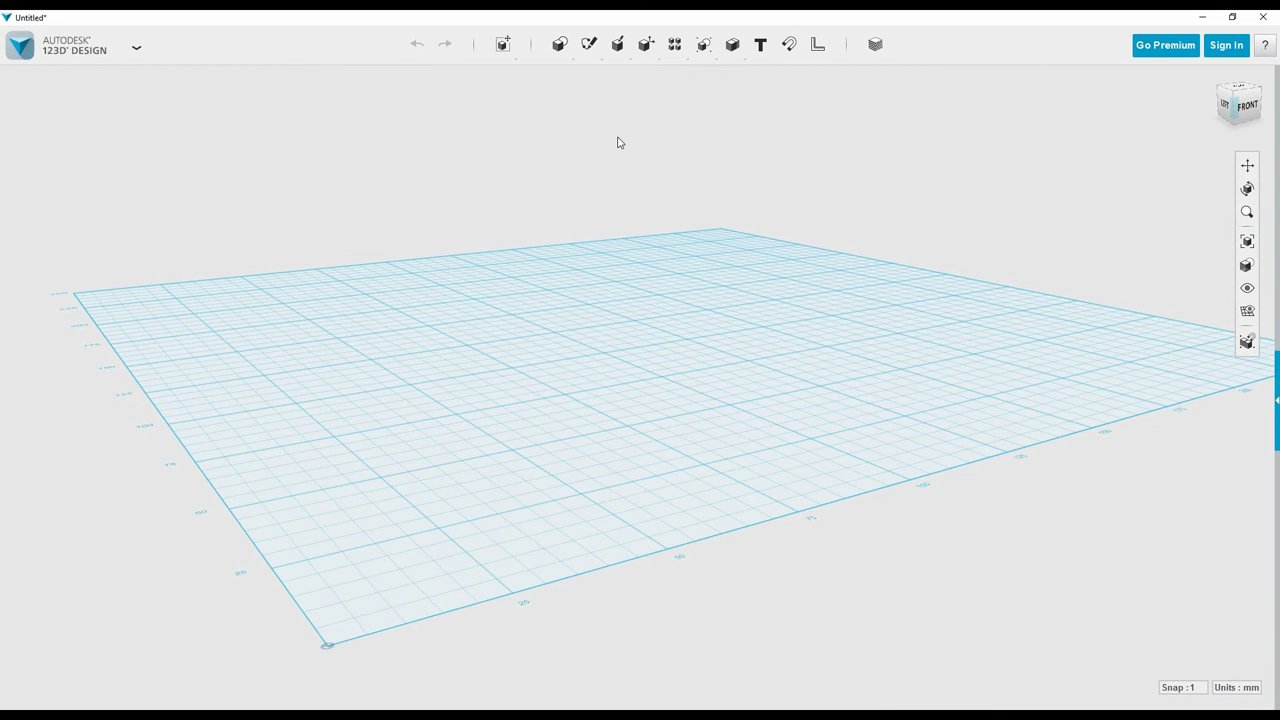
# Insert a 20 × 20 × 20 mm box near the grid's front corner and a cylinder a short distance behind it
pyautogui.moveTo(563, 50)
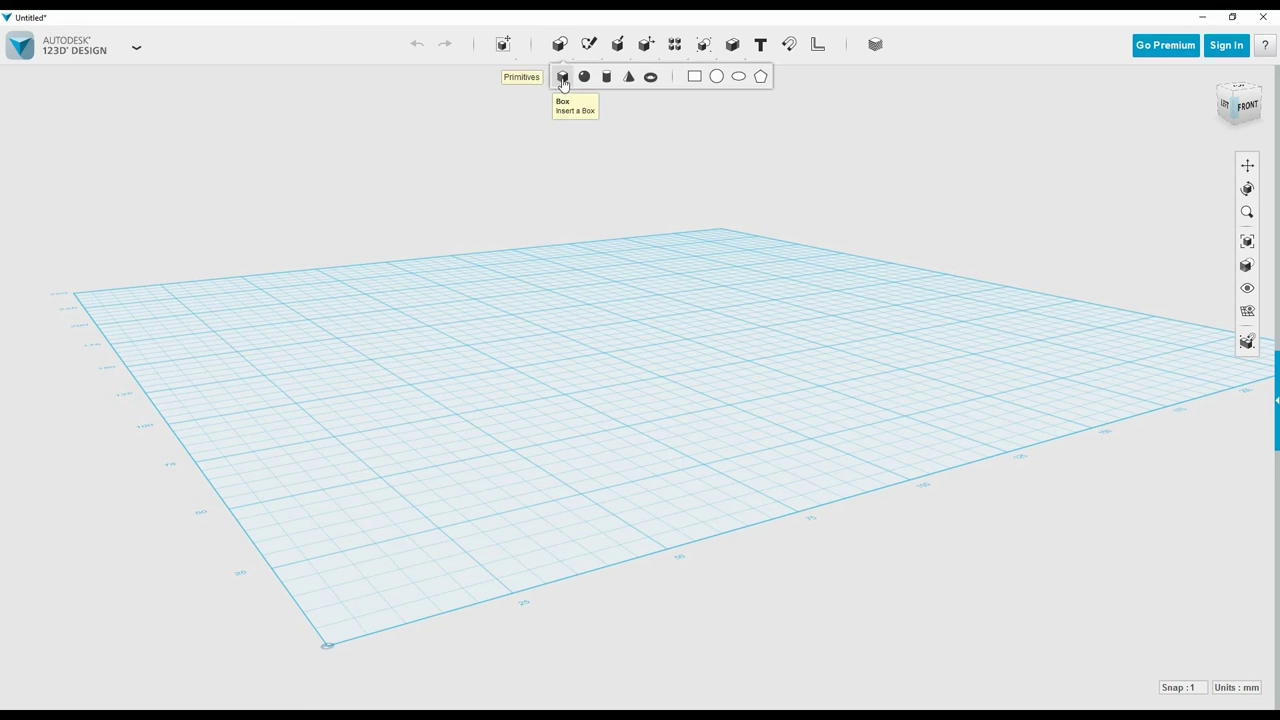
pyautogui.click(562, 76)
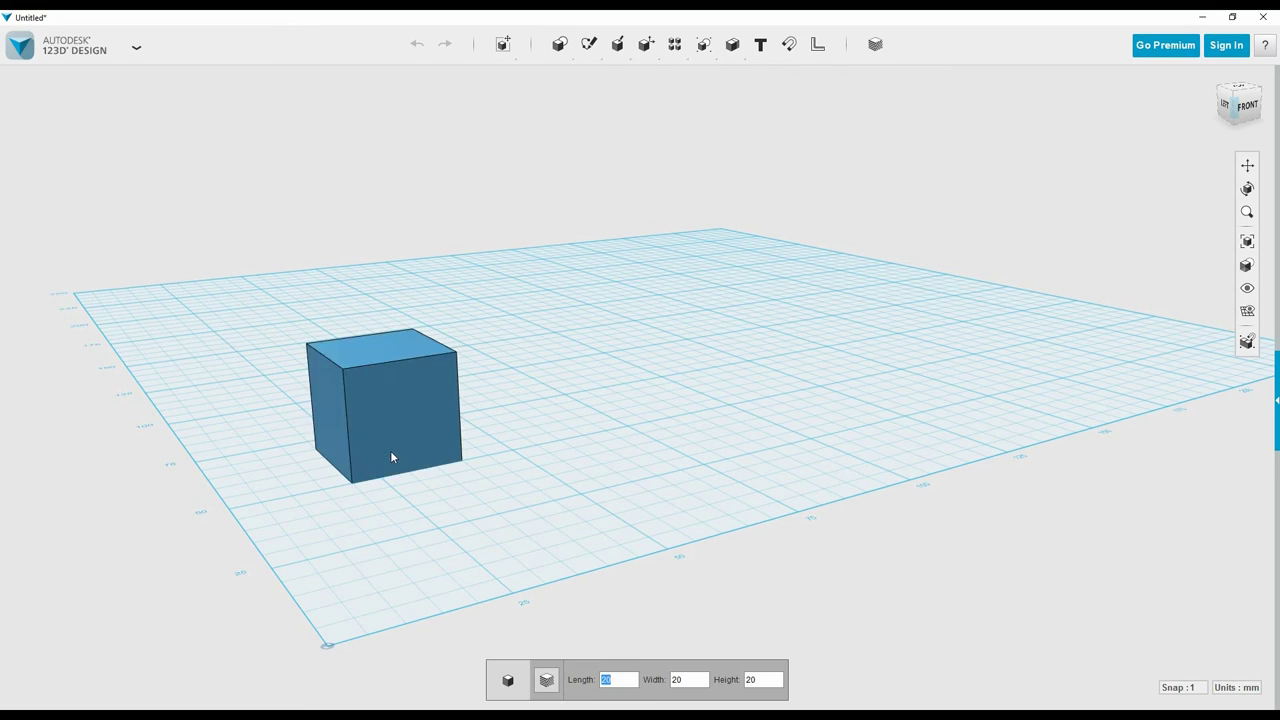
pyautogui.click(390, 455)
pyautogui.moveTo(560, 46)
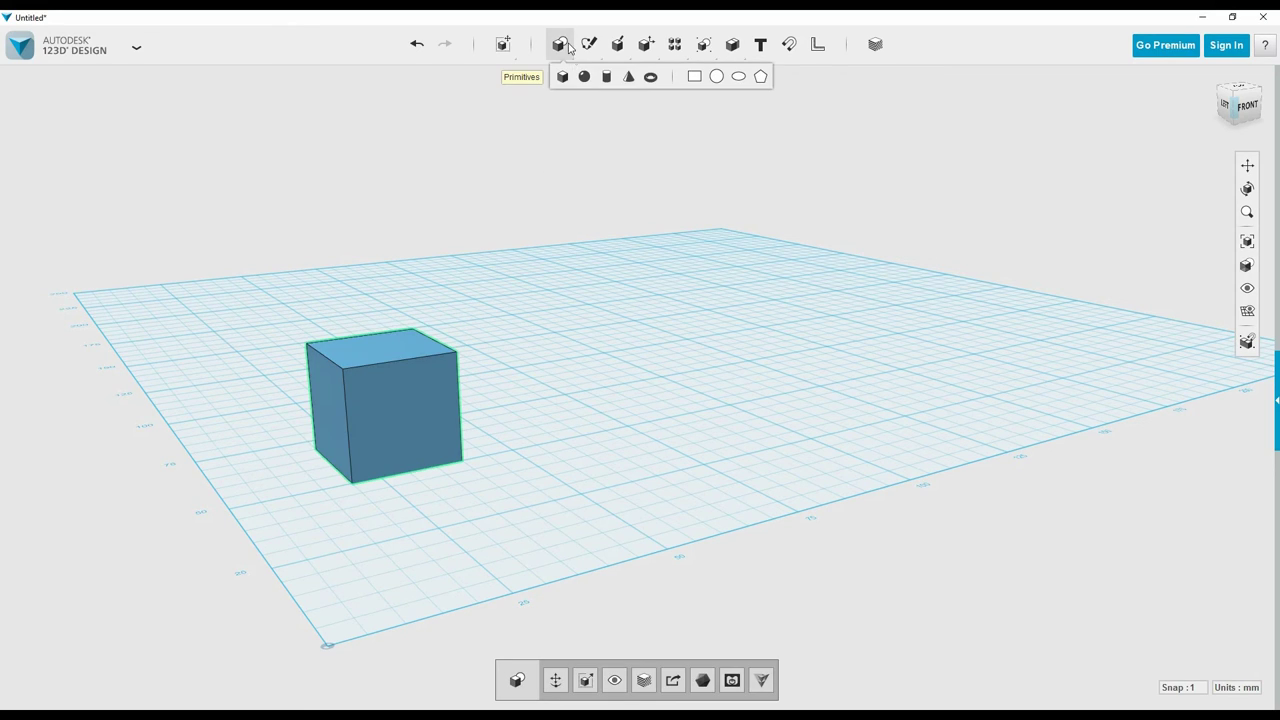
pyautogui.click(606, 80)
pyautogui.click(577, 397)
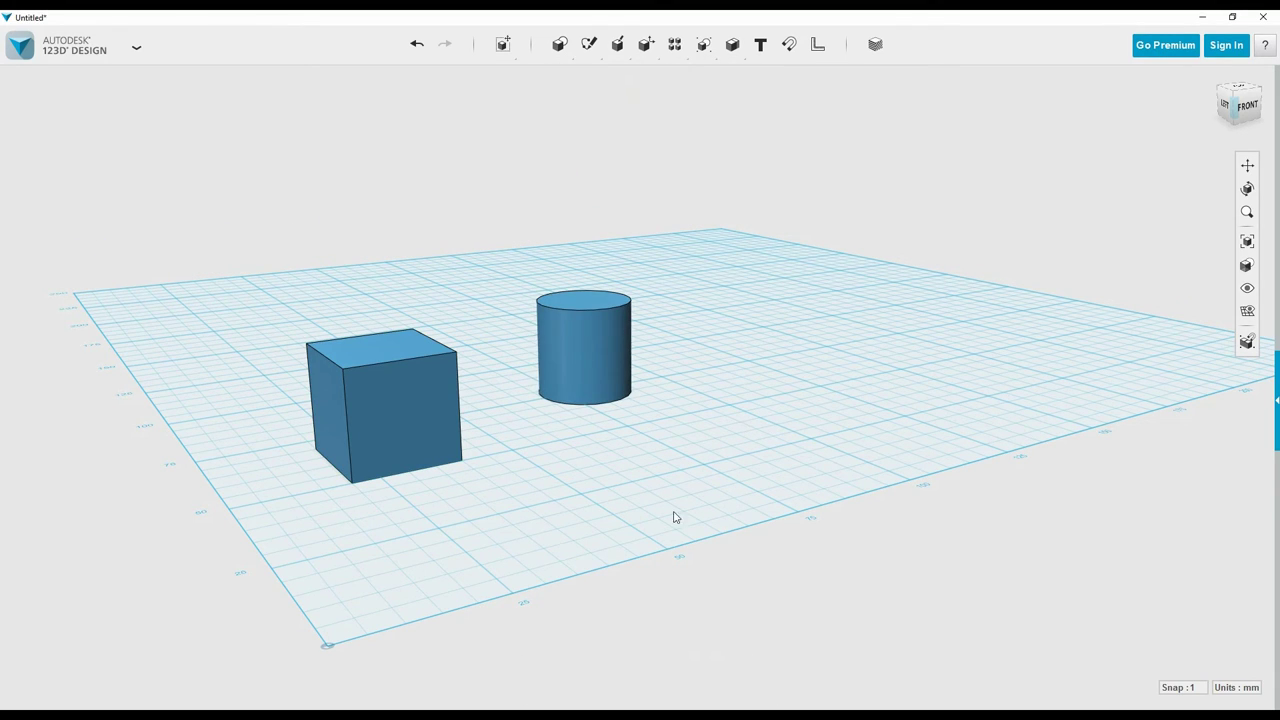
# Select both the box and the cylinder and group them
pyautogui.moveTo(700, 545); pyautogui.dragTo(246, 228)
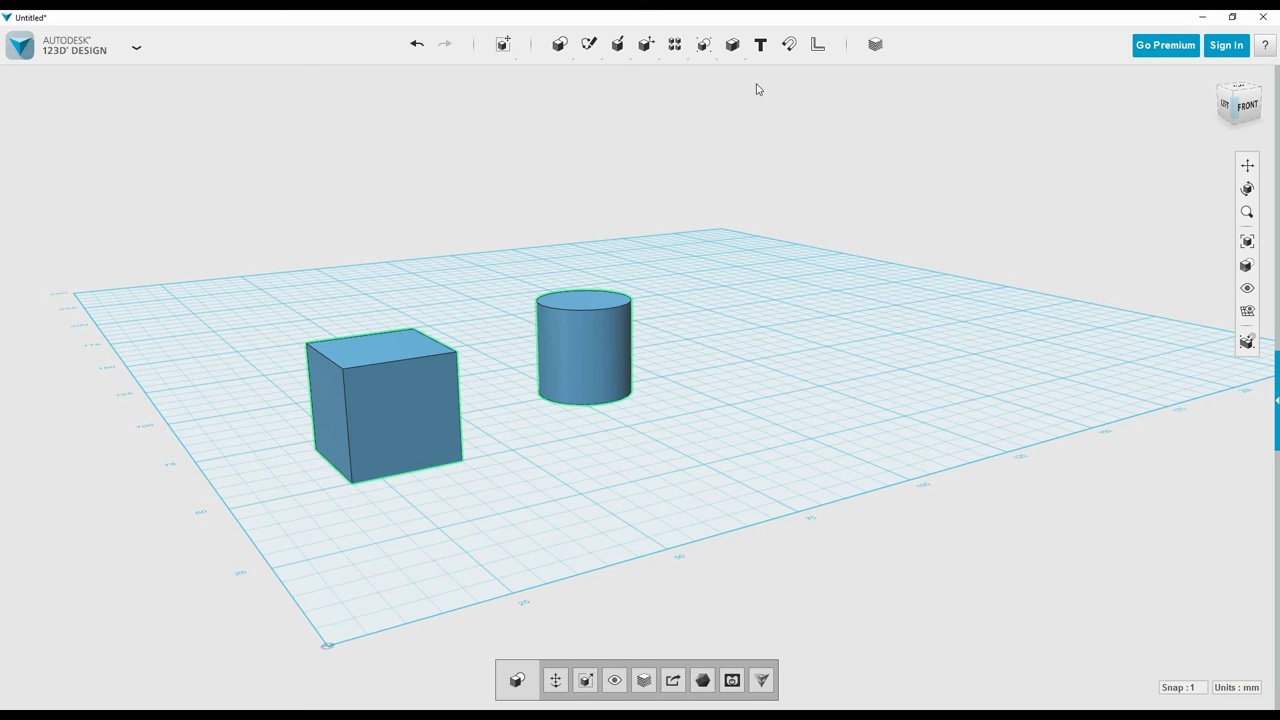
pyautogui.moveTo(703, 44)
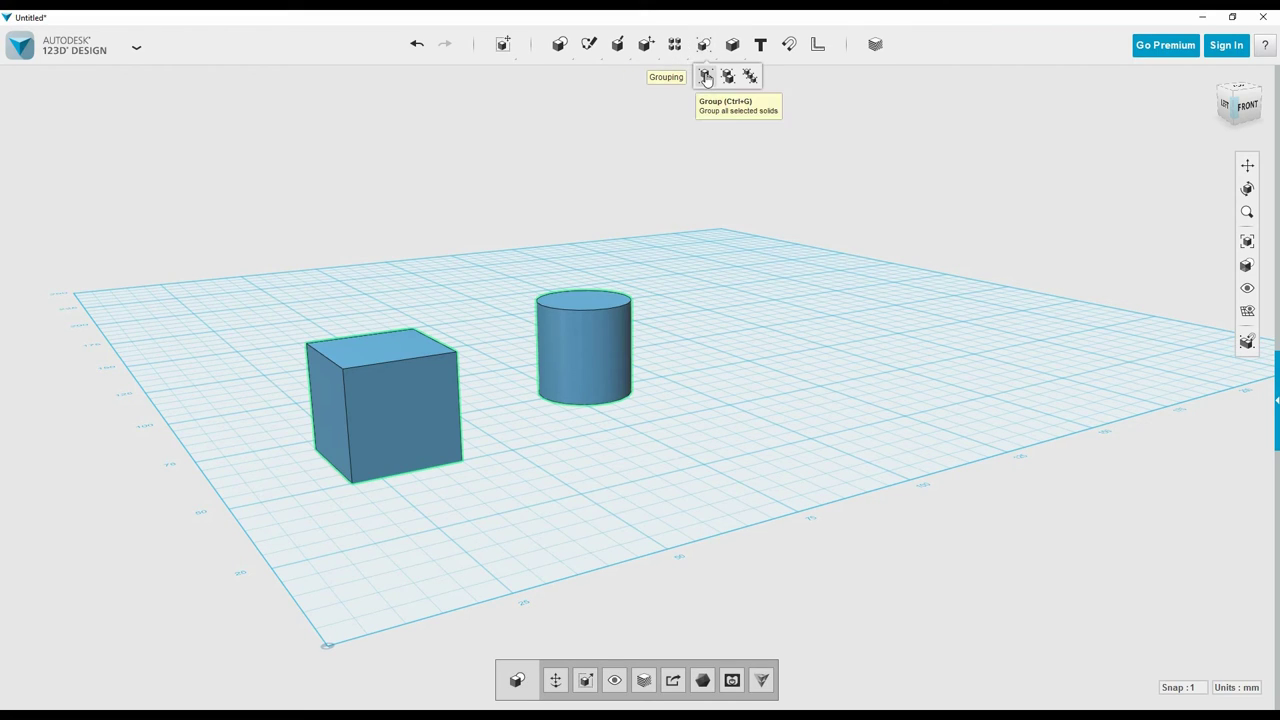
pyautogui.click(706, 78)
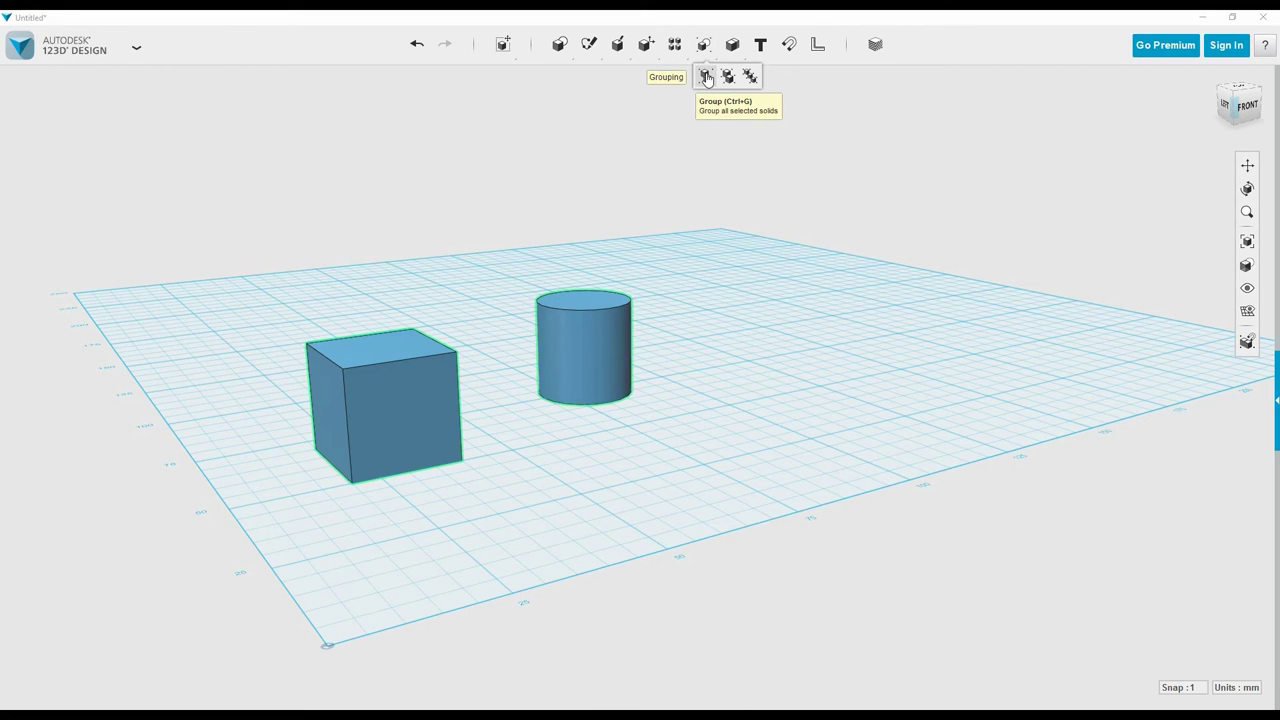
# Move the grouped box and cylinder together toward the back of the grid, and clear the selection
pyautogui.click(609, 355)
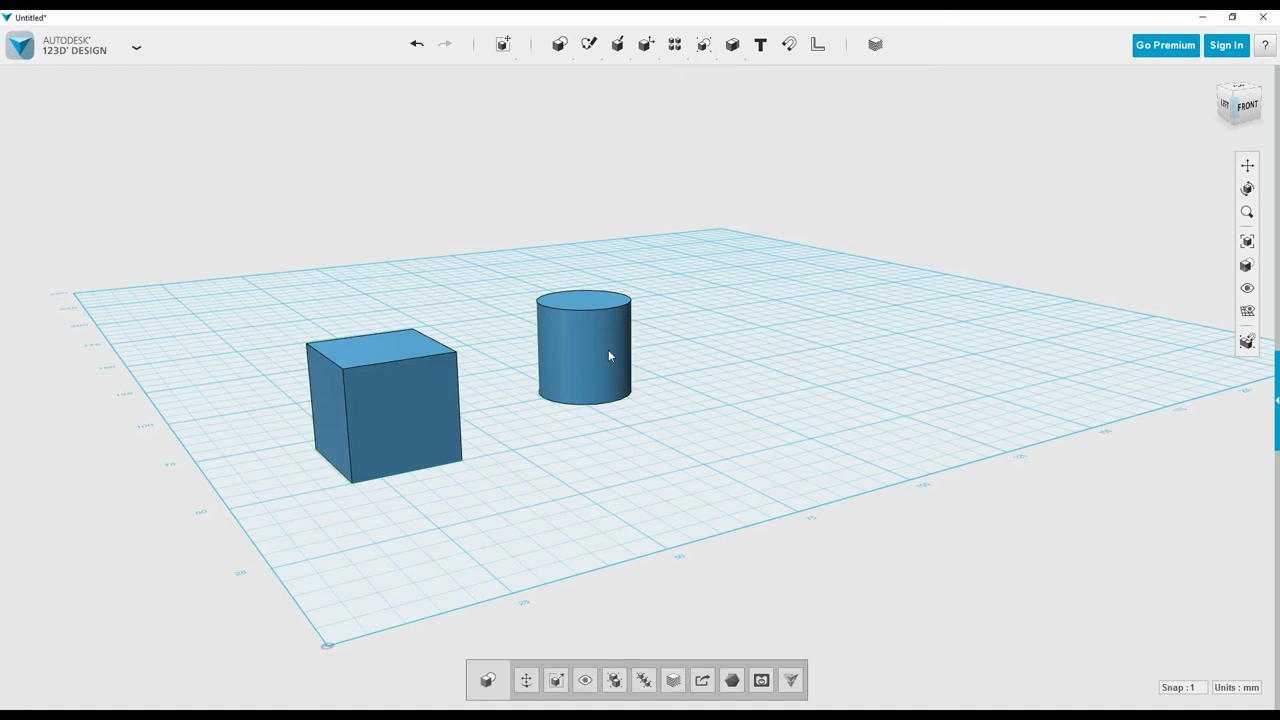
pyautogui.moveTo(609, 355); pyautogui.dragTo(704, 350)
pyautogui.moveTo(381, 418); pyautogui.dragTo(473, 392)
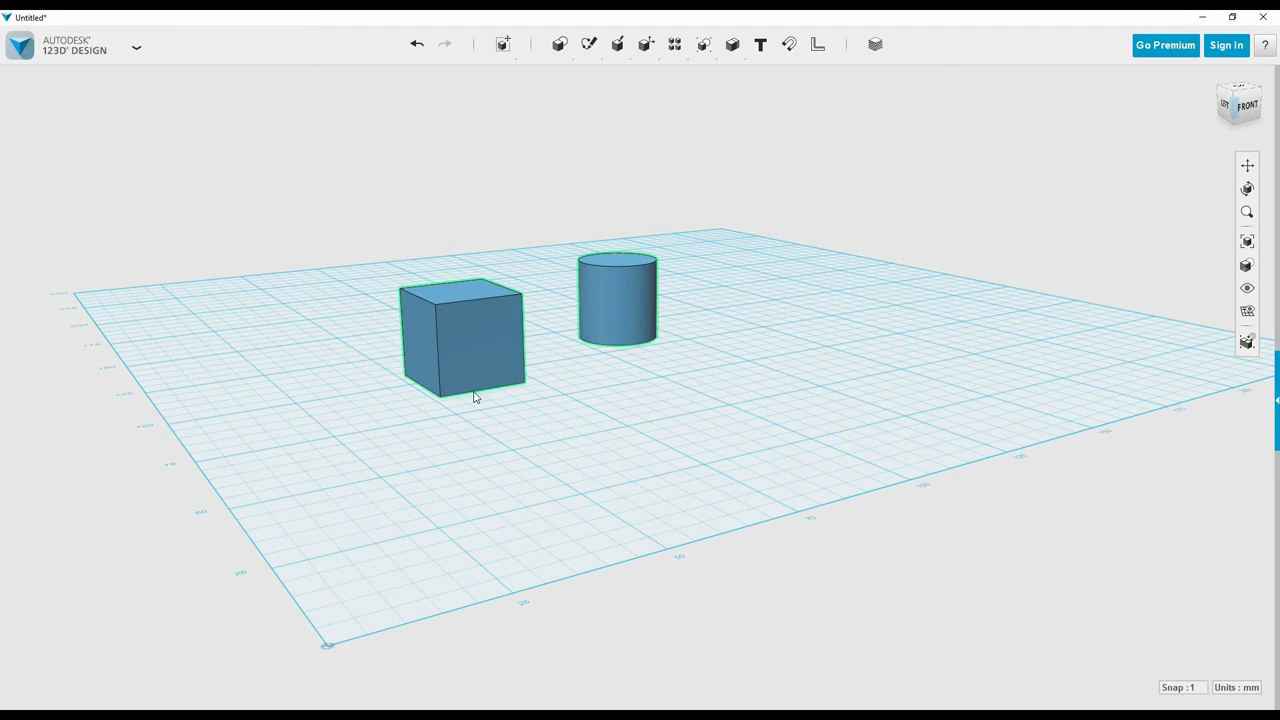
pyautogui.click(806, 358)
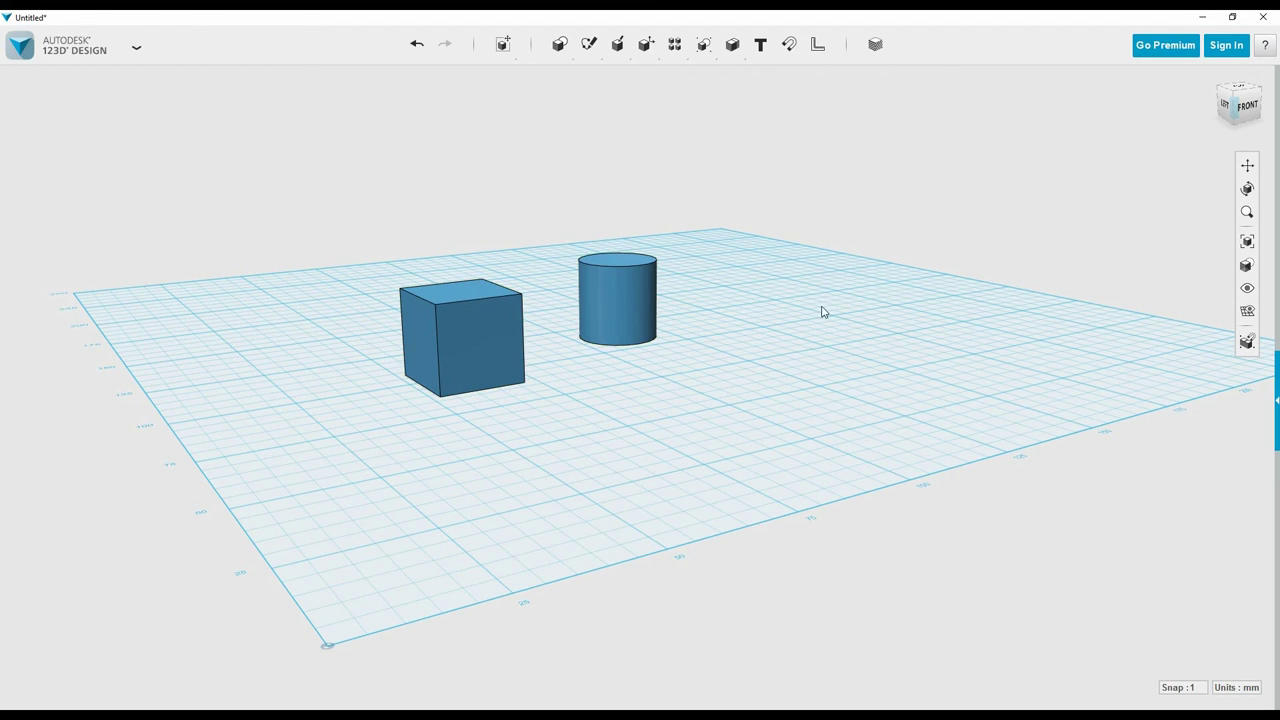
# Select the group of box and cylinder and ungroup it
pyautogui.moveTo(866, 340); pyautogui.dragTo(804, 371, button='middle')
pyautogui.press('Home')
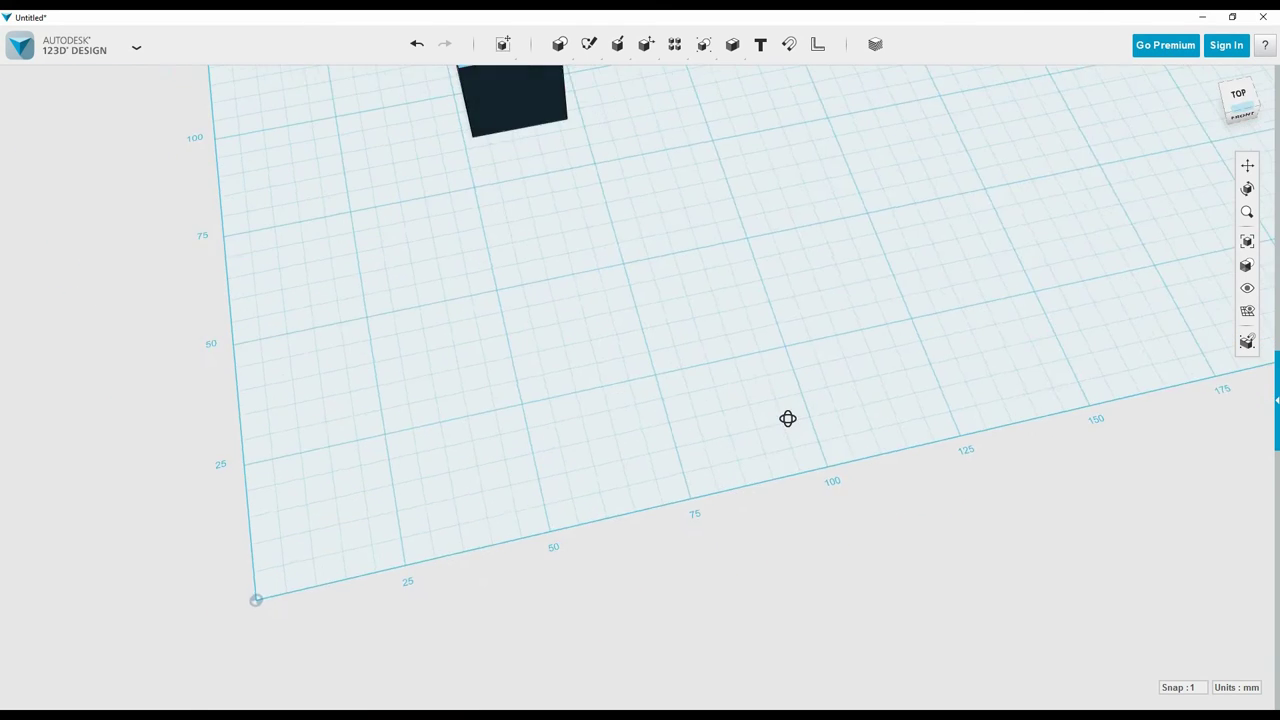
pyautogui.hotkey('ctrl', 'a')
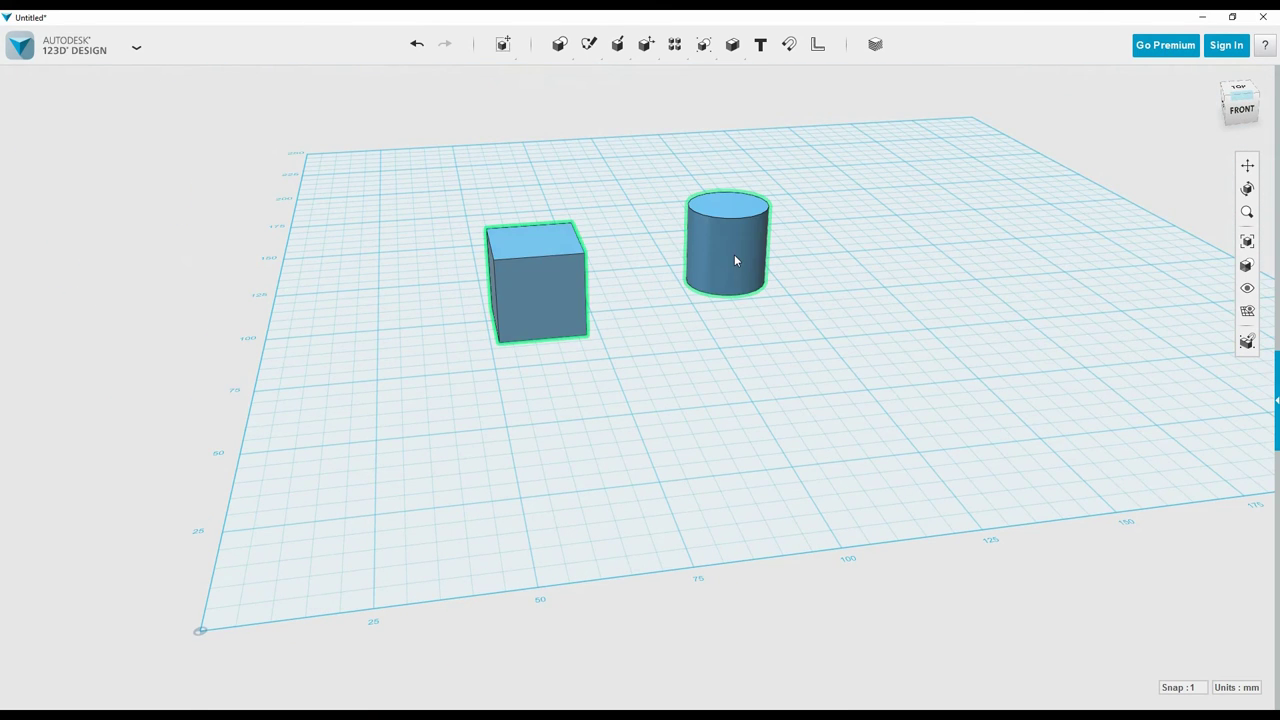
pyautogui.moveTo(796, 372); pyautogui.dragTo(407, 160)
pyautogui.moveTo(709, 51)
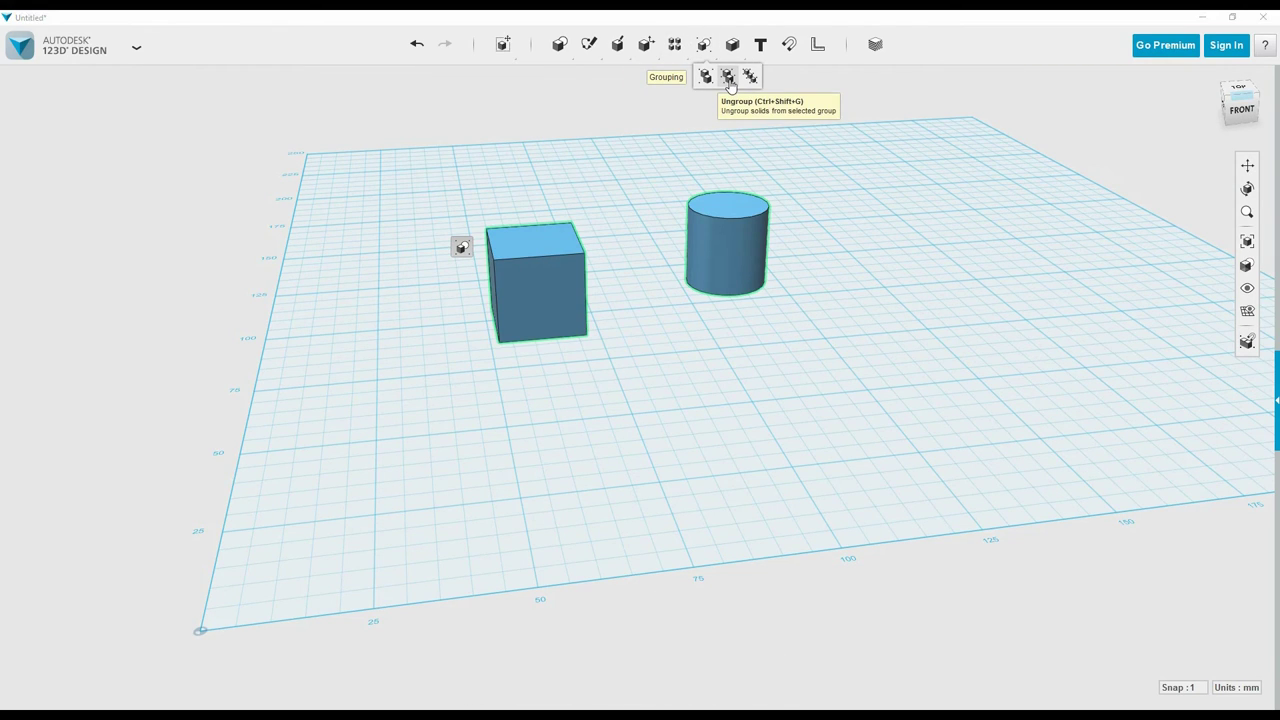
# Move the cylinder on its own slightly toward the front of the grid, leaving the box in place
pyautogui.click(721, 238)
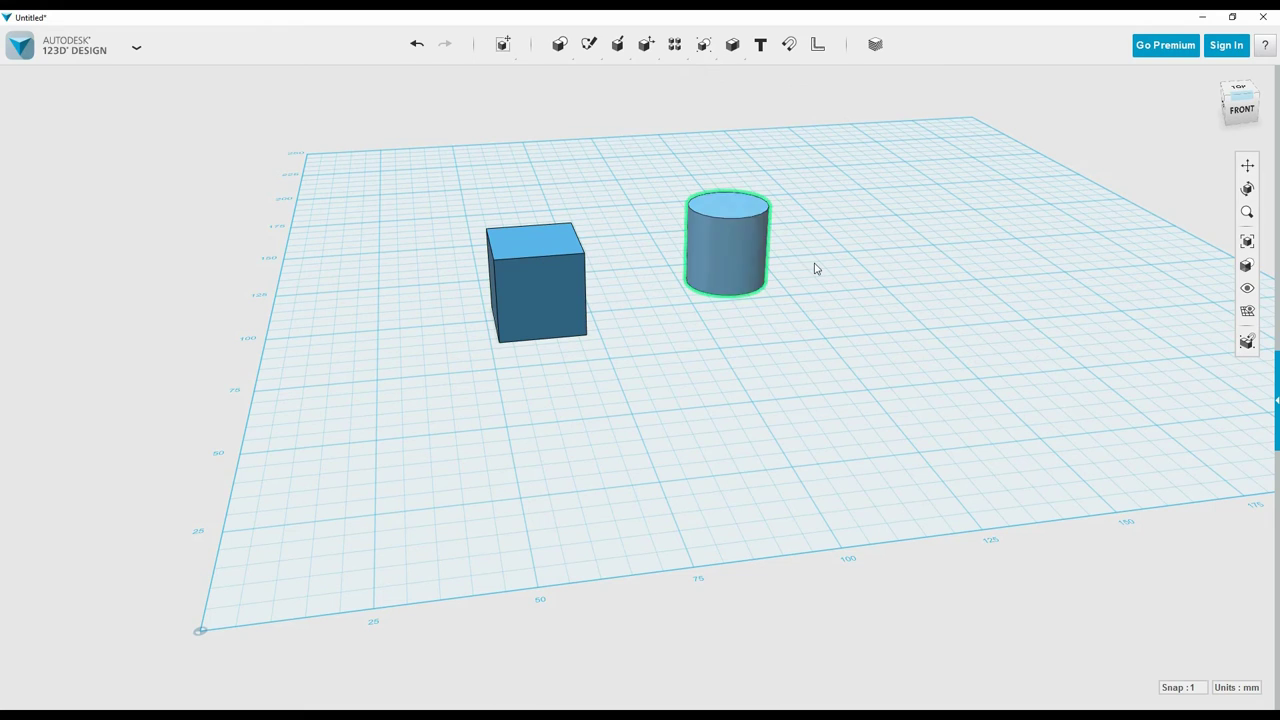
pyautogui.moveTo(732, 240); pyautogui.dragTo(718, 313)
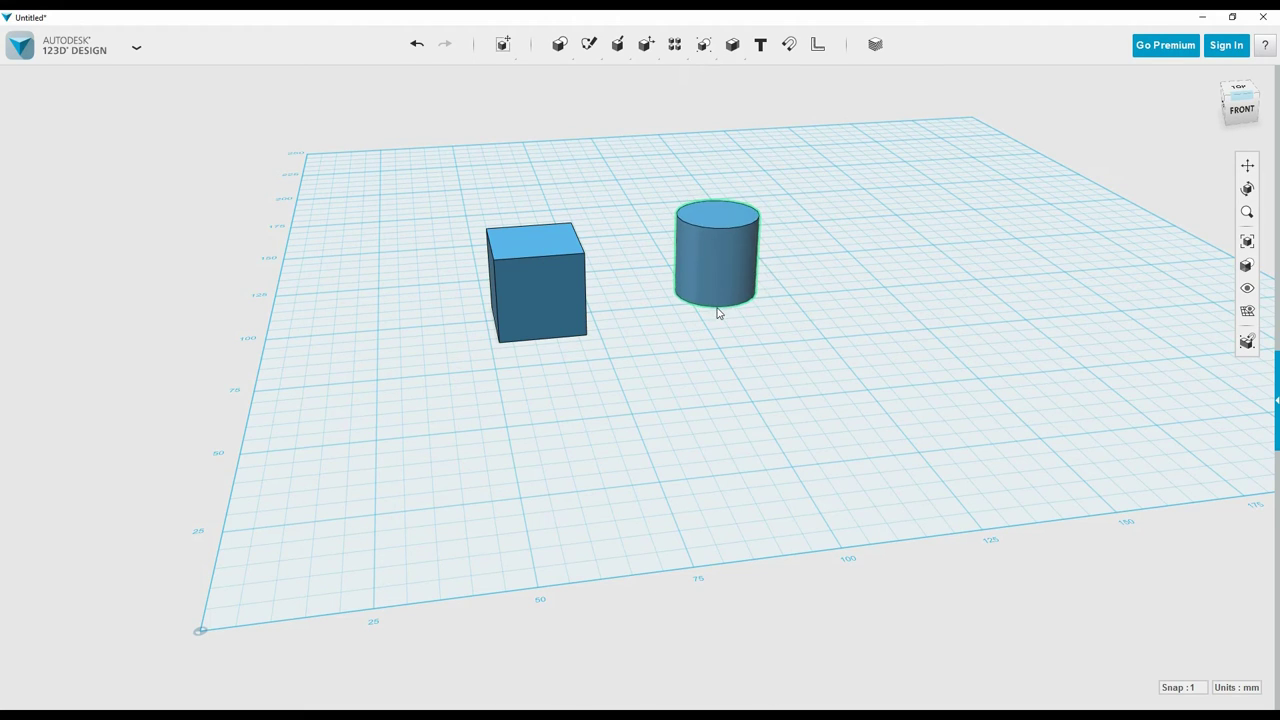
pyautogui.keyDown('shift'); pyautogui.click(563, 309); pyautogui.keyUp('shift')
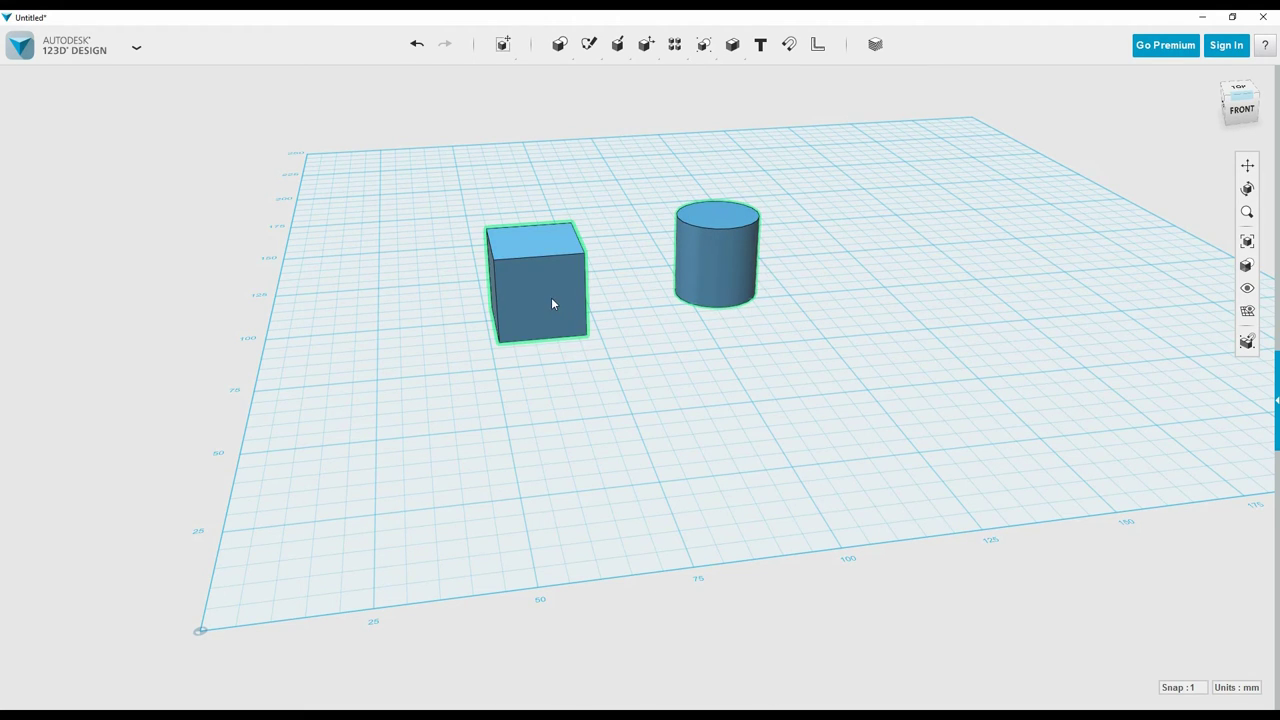
# Rotate the cylinder onto its side so that one flat end faces the box
pyautogui.click(744, 280)
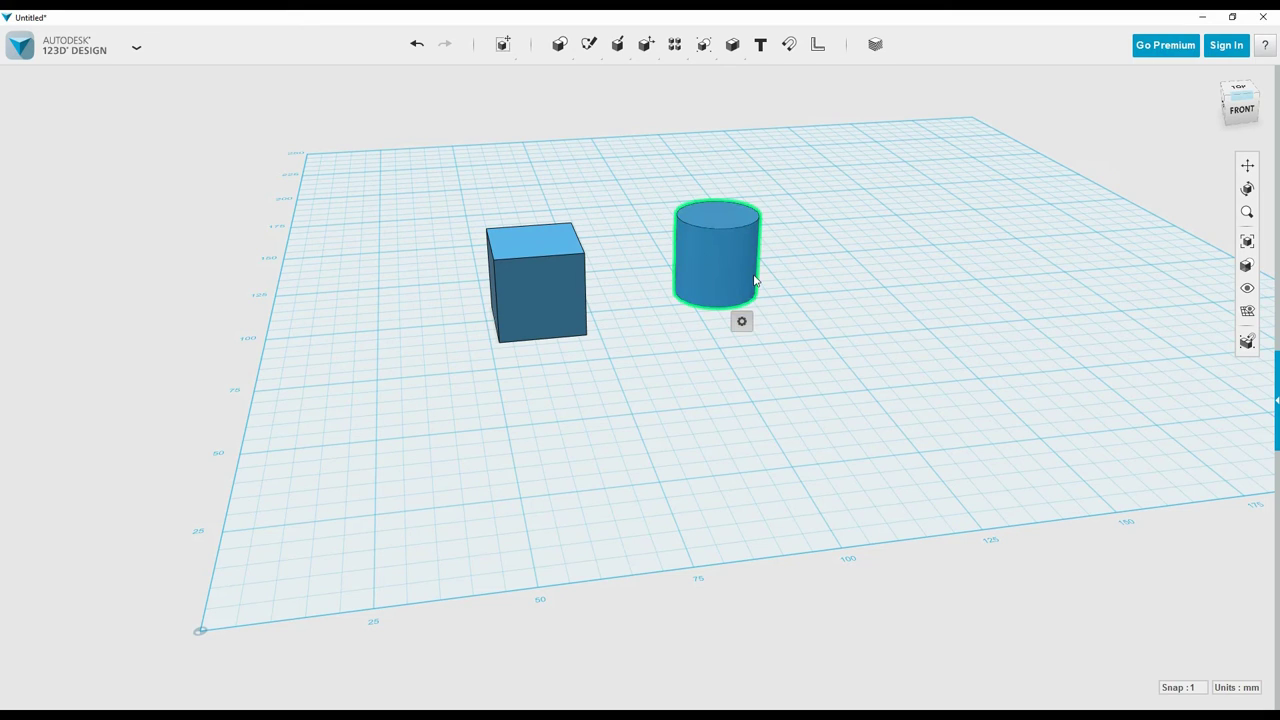
pyautogui.hotkey('ctrl', 't')
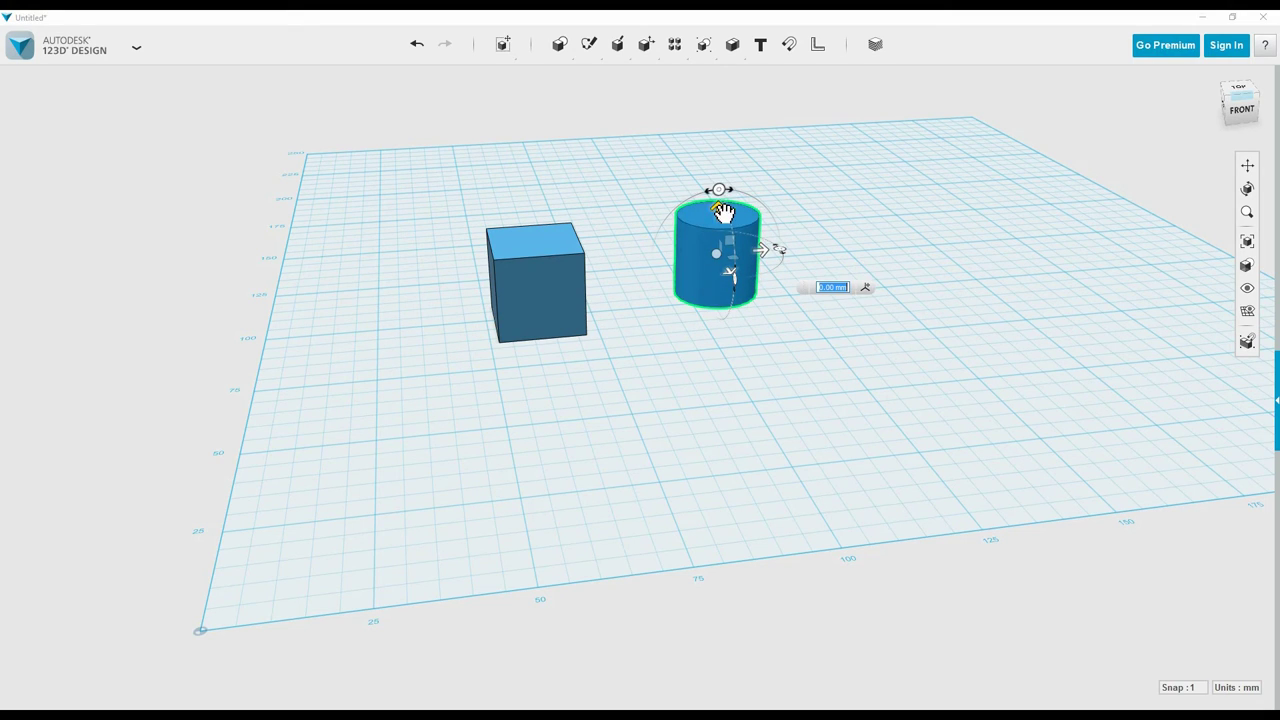
pyautogui.moveTo(719, 192); pyautogui.dragTo(760, 202)
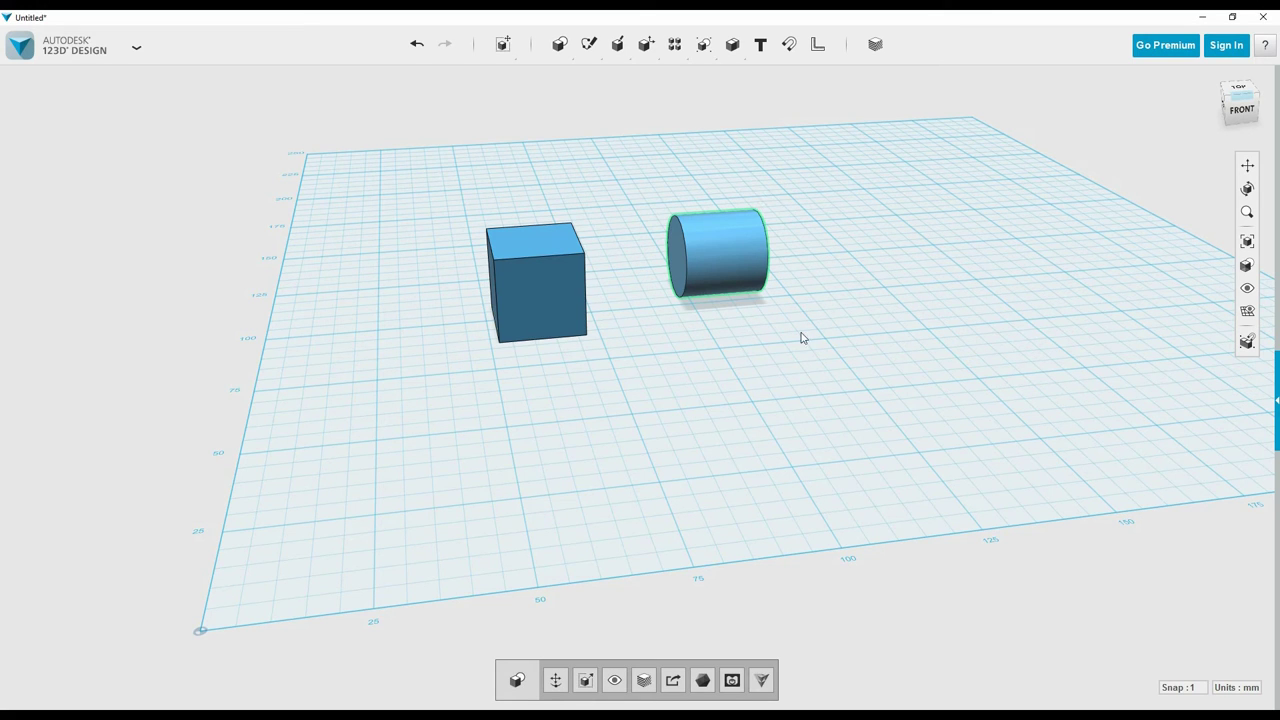
# Snap the box's face nearest the cylinder onto the cylinder's flat end
pyautogui.moveTo(811, 345); pyautogui.dragTo(760, 350, button='middle')
pyautogui.moveTo(760, 351); pyautogui.dragTo(694, 383, button='right')
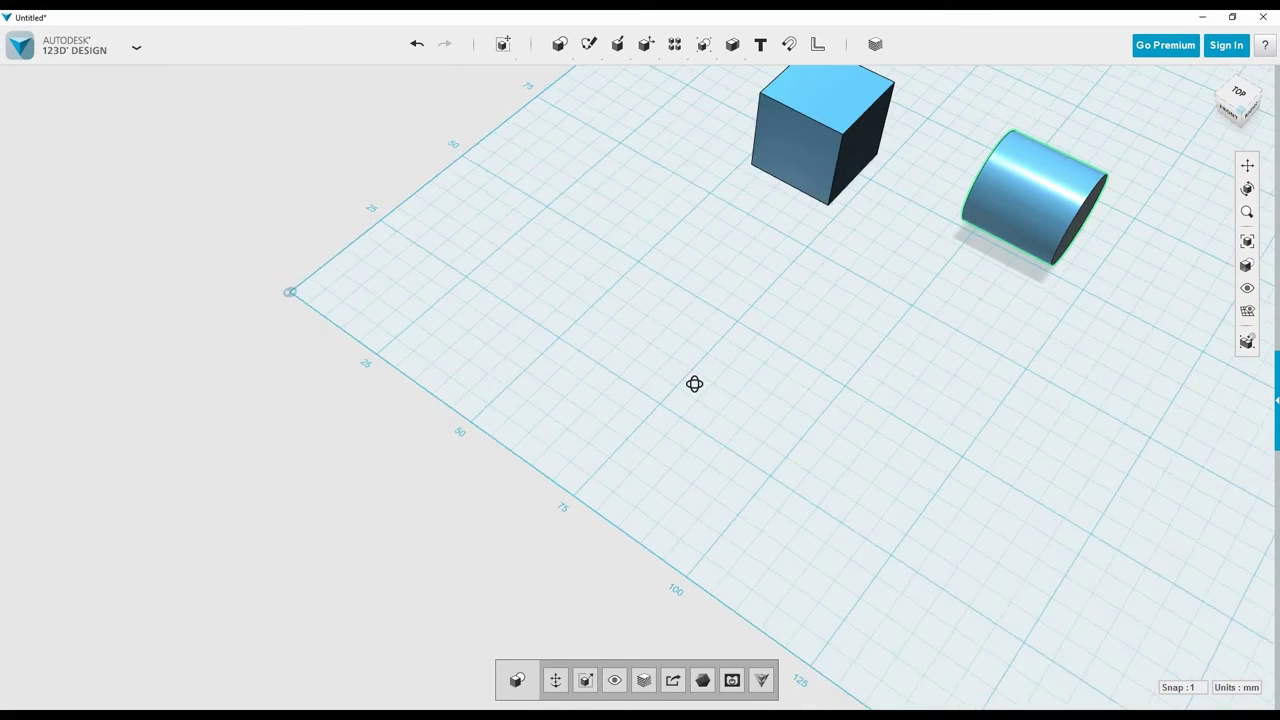
pyautogui.click(789, 44)
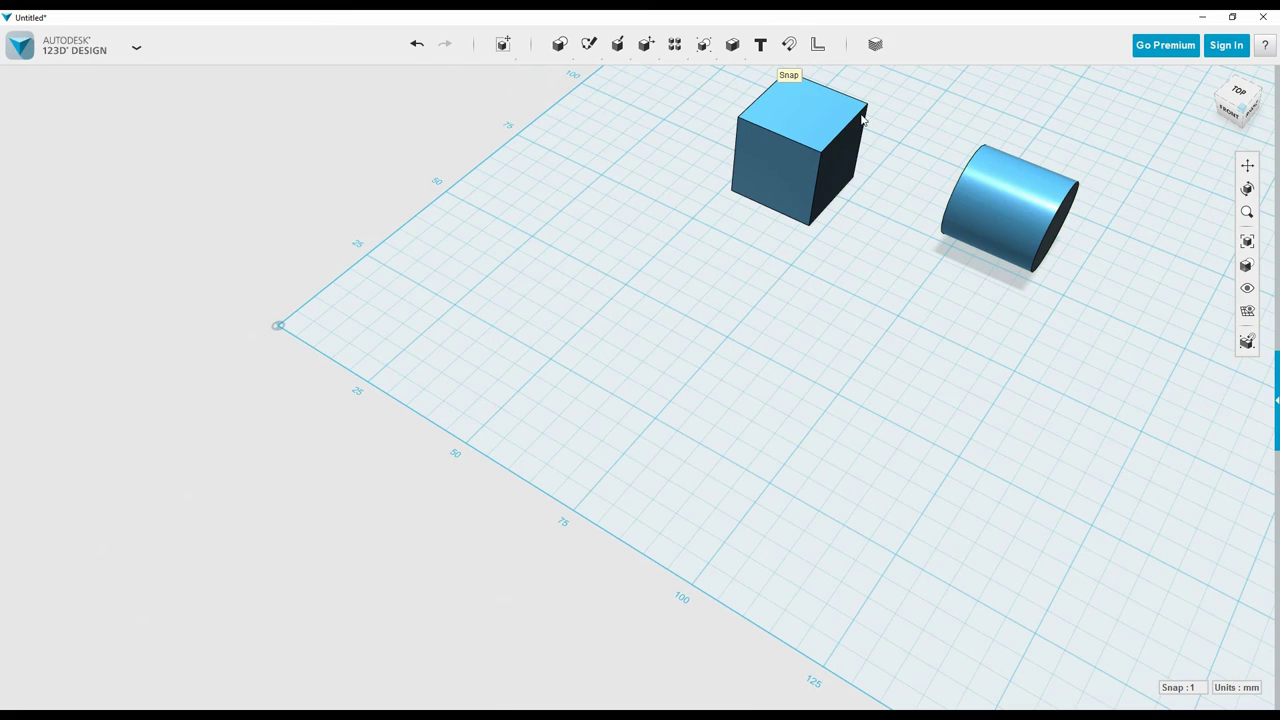
pyautogui.moveTo(868, 287); pyautogui.dragTo(915, 347, button='right')
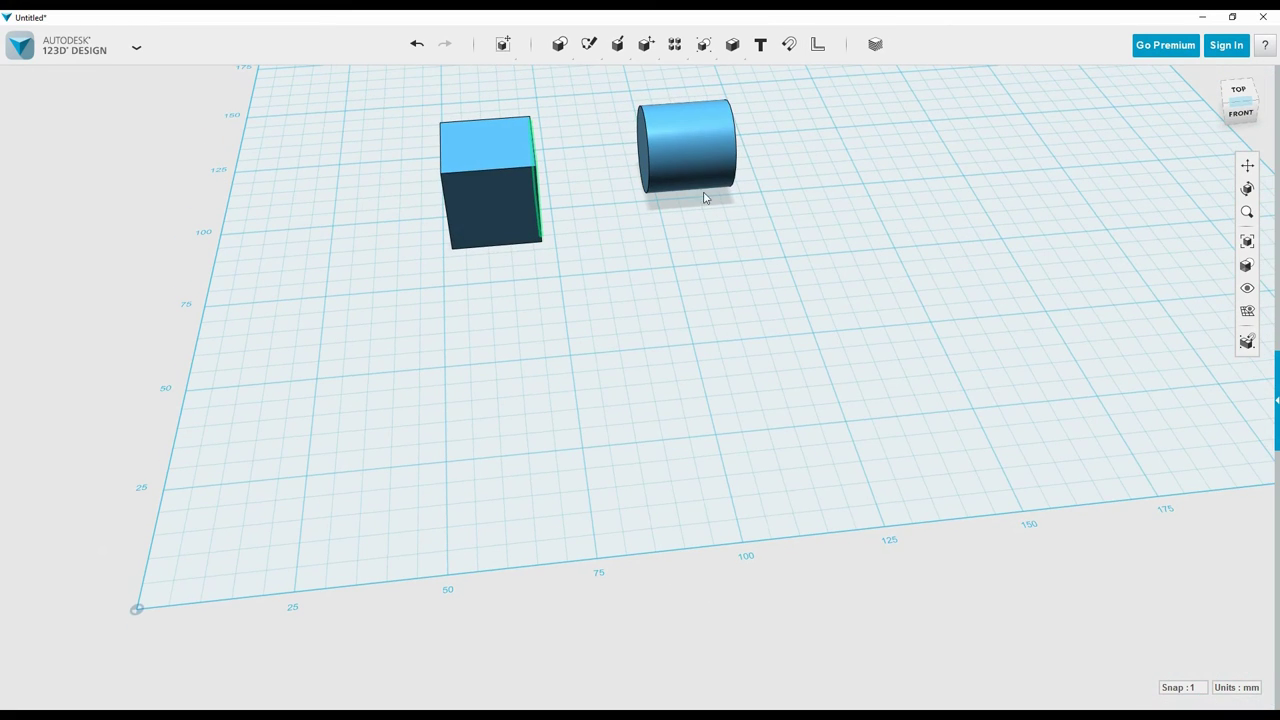
pyautogui.click(644, 163)
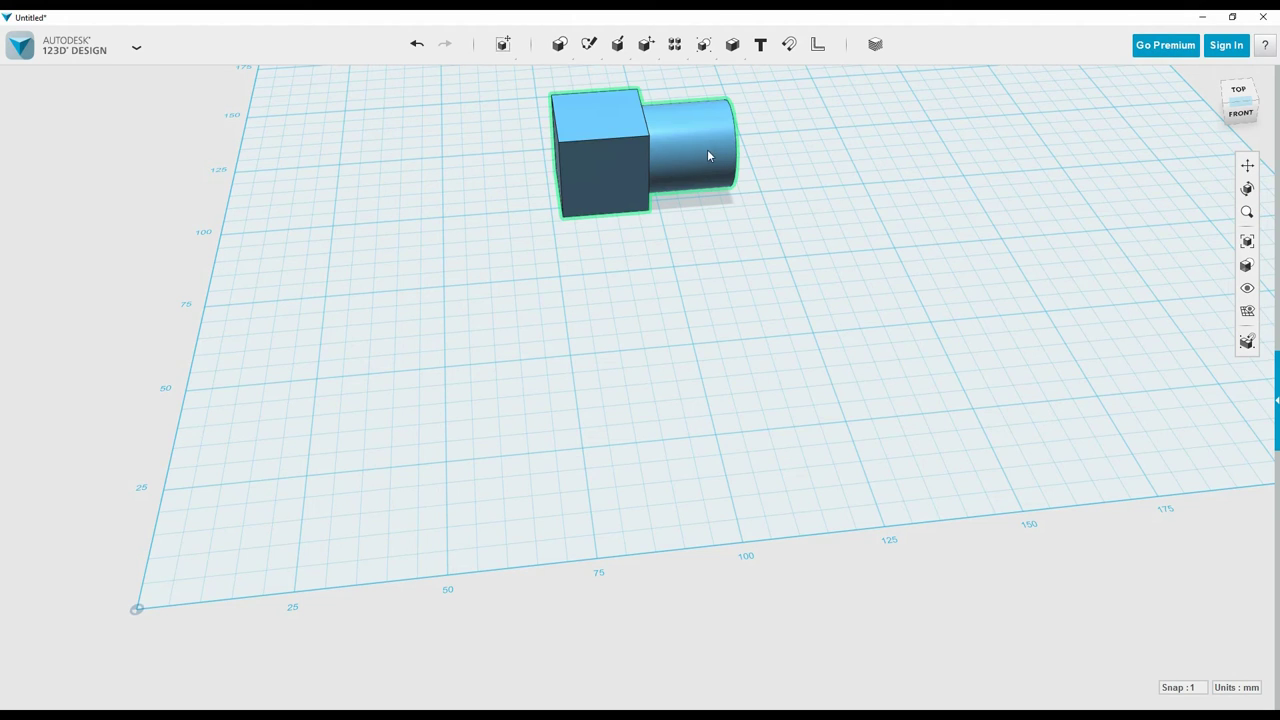
# Move the snapped box and cylinder together toward the grid's front-left corner, and reselect them as a group
pyautogui.moveTo(707, 145); pyautogui.dragTo(571, 329)
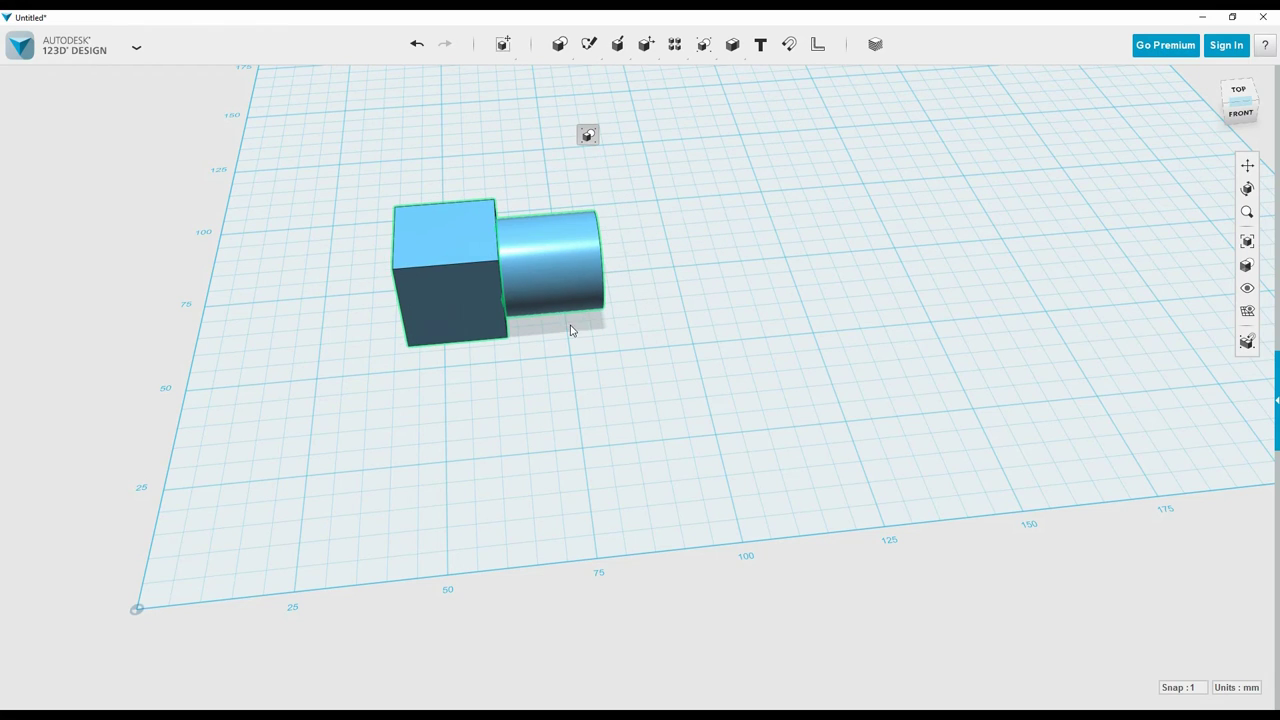
pyautogui.moveTo(724, 314)
pyautogui.mouseDown(button='right')
pyautogui.moveTo(697, 289)
pyautogui.moveTo(716, 330)
pyautogui.mouseUp(button='right')
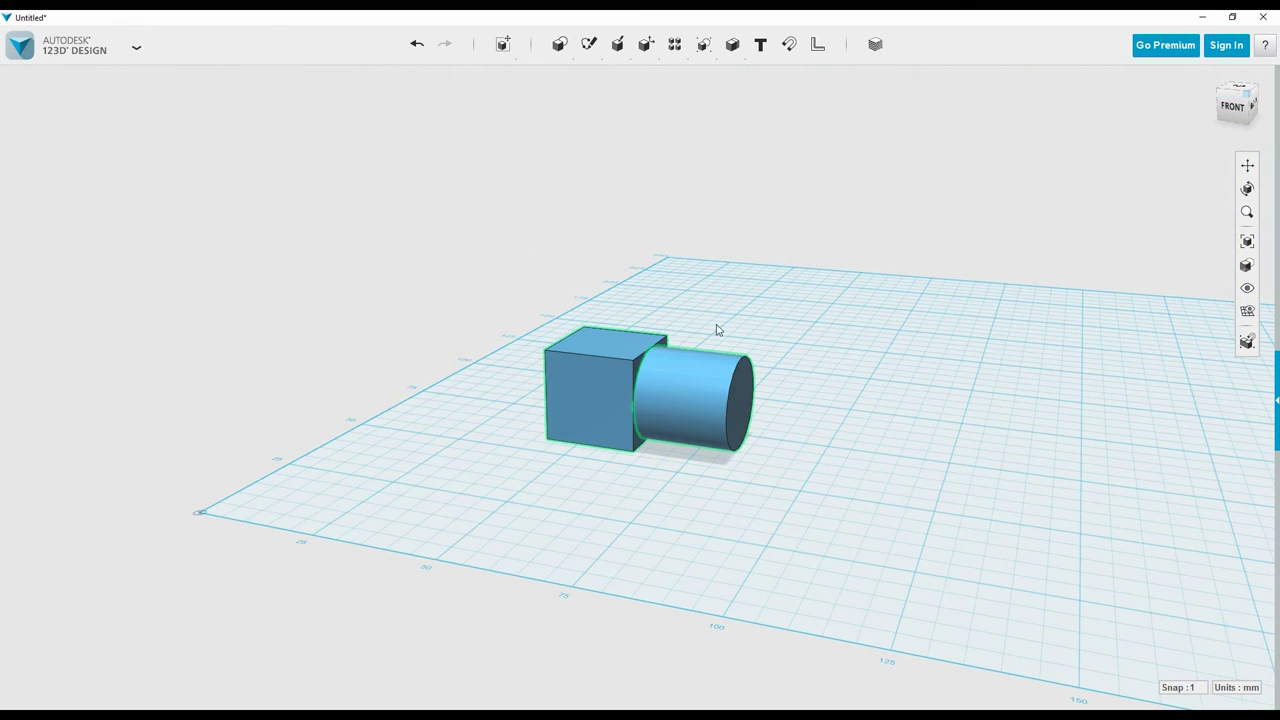
pyautogui.click(812, 414)
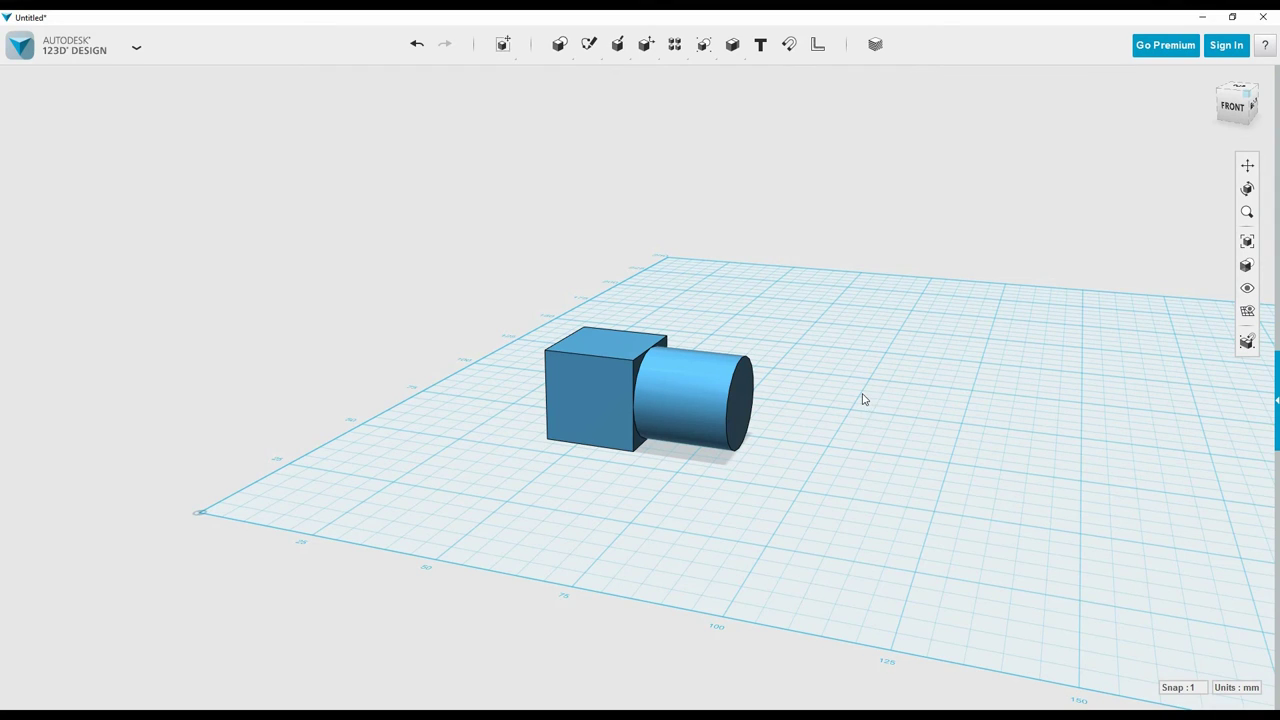
pyautogui.click(632, 392)
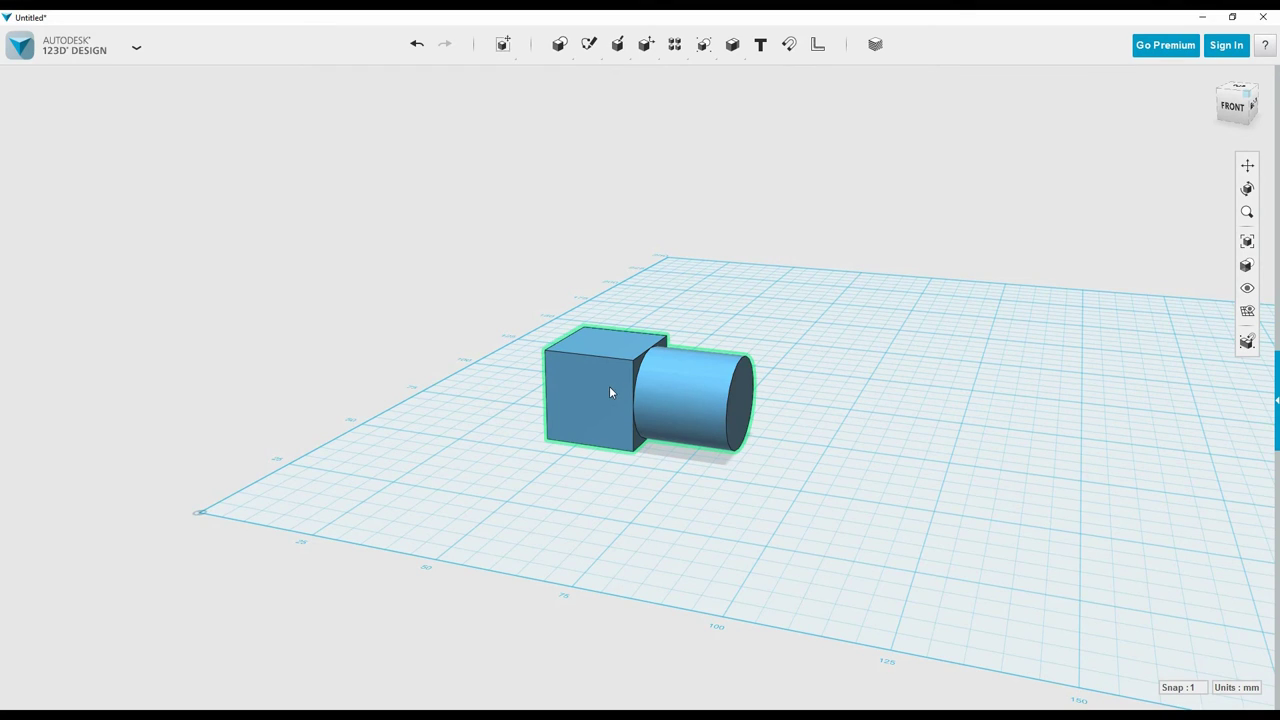
pyautogui.click(694, 392)
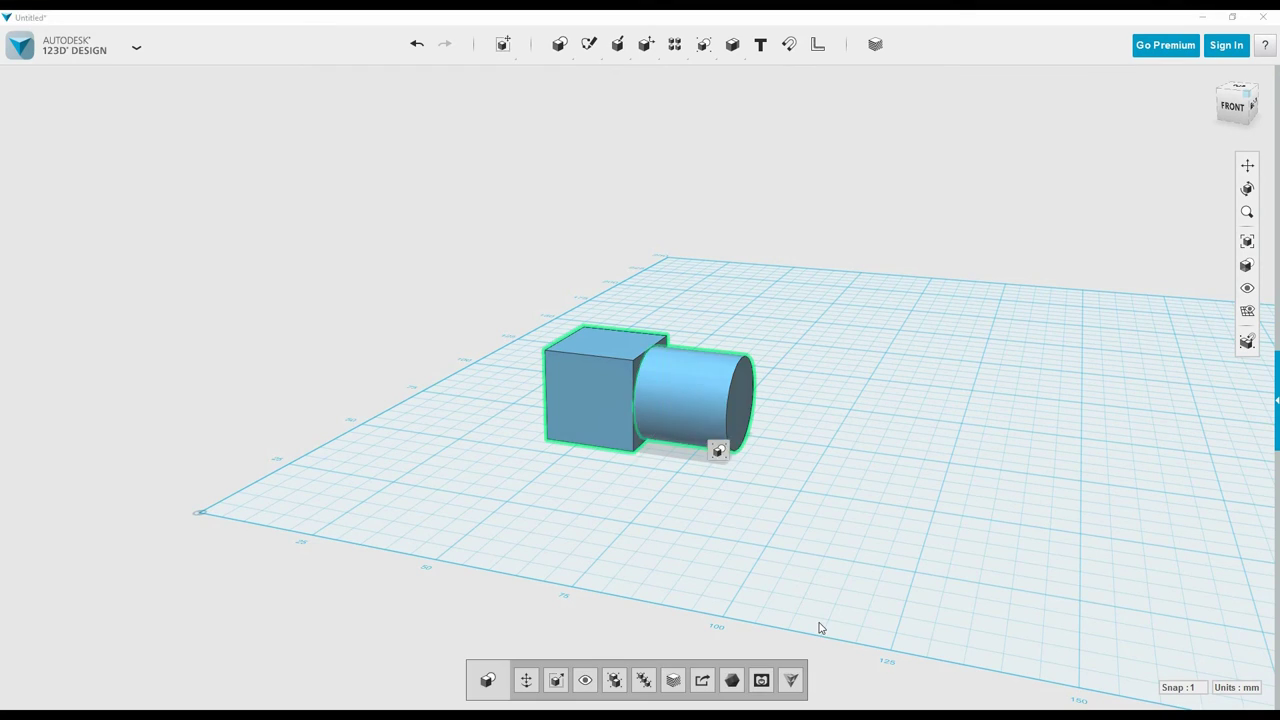
# Move the box on its own toward the front of the grid, separating it from the cylinder
pyautogui.click(592, 387)
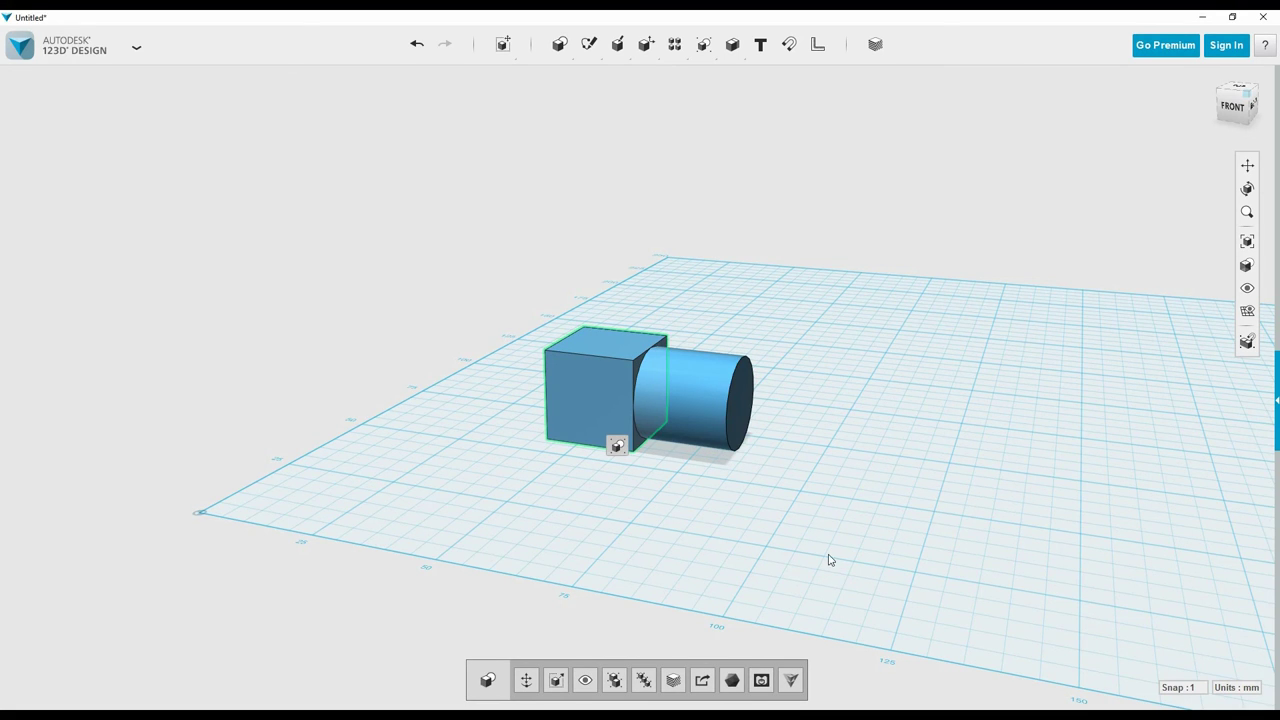
pyautogui.moveTo(716, 500); pyautogui.dragTo(726, 529, button='right')
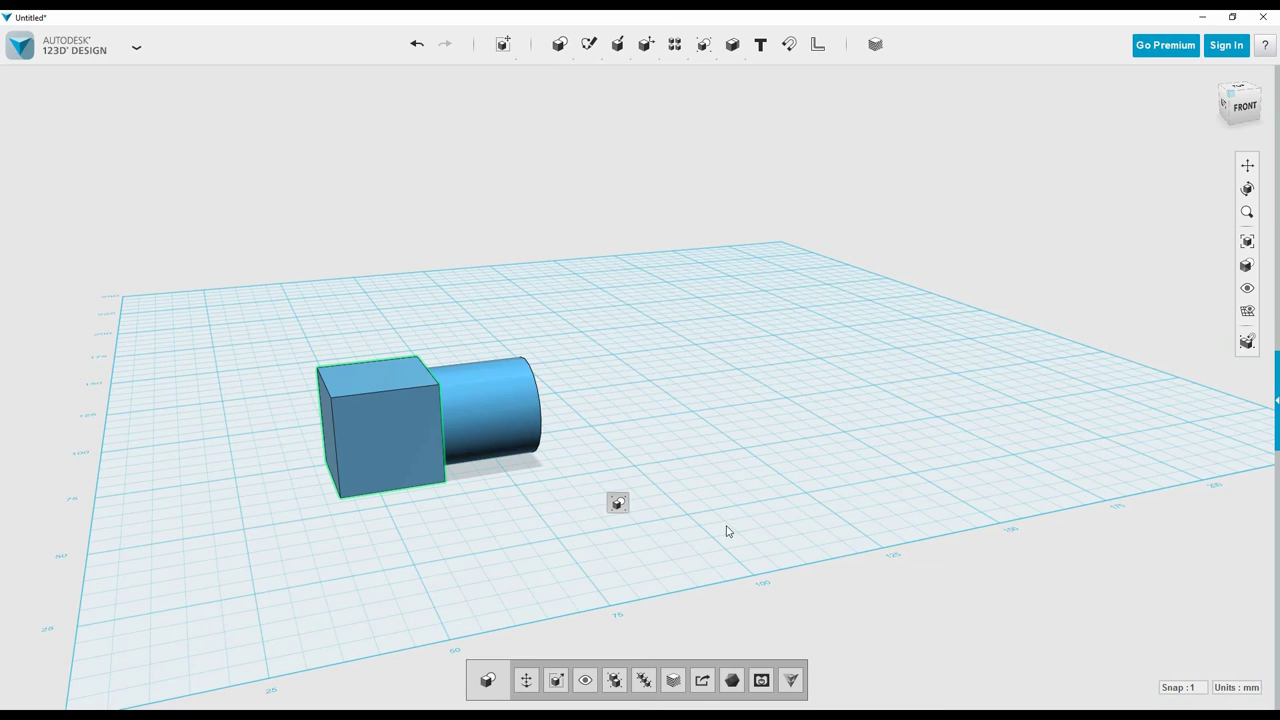
pyautogui.click(393, 440)
pyautogui.moveTo(393, 440); pyautogui.dragTo(449, 557)
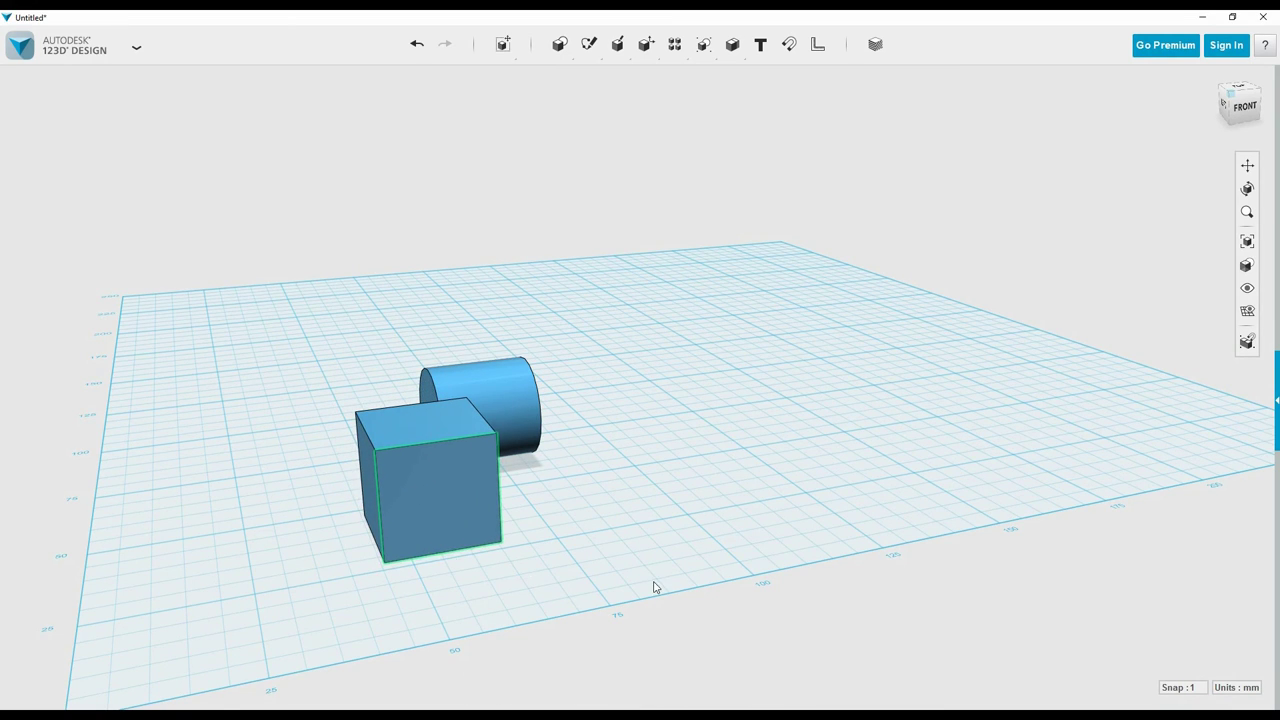
# Select the separated box and cylinder together and examine their positions from several sides
pyautogui.click(685, 499)
pyautogui.moveTo(846, 457); pyautogui.dragTo(797, 484, button='right')
pyautogui.hotkey('ctrl', 'a')
pyautogui.moveTo(856, 425); pyautogui.dragTo(890, 470)
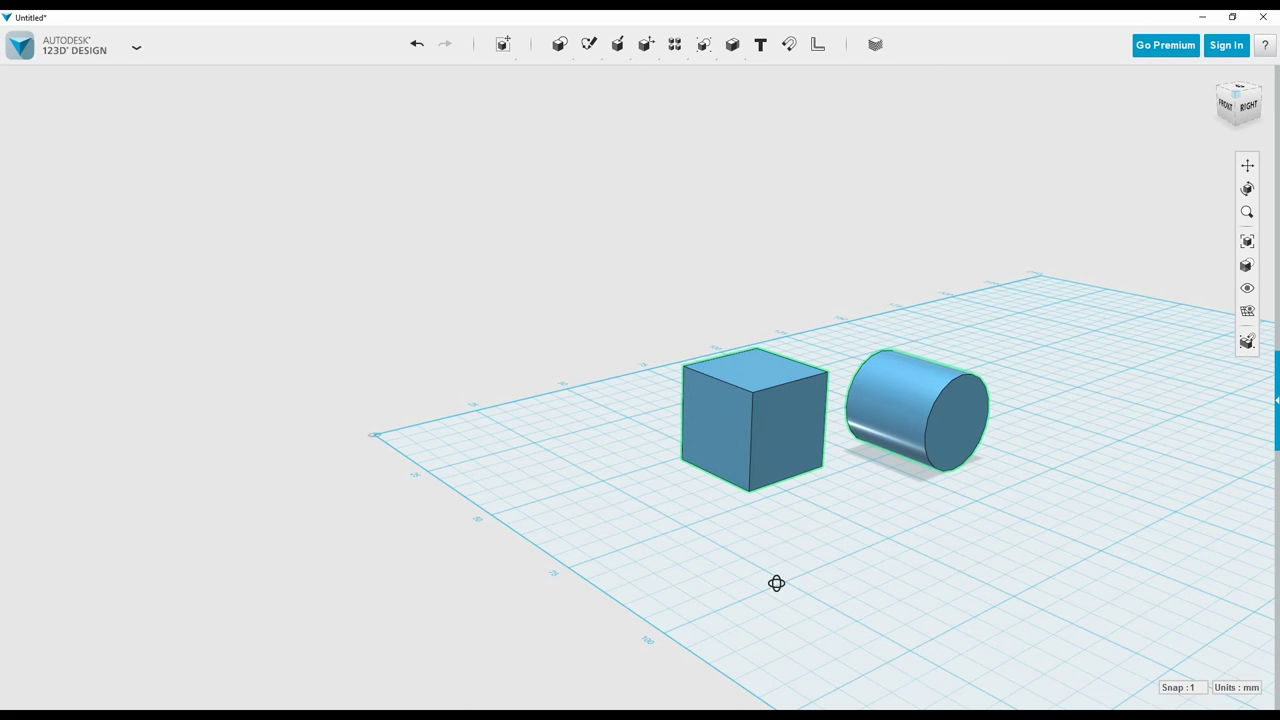
pyautogui.moveTo(774, 583); pyautogui.dragTo(837, 591, button='right')
pyautogui.moveTo(691, 554); pyautogui.dragTo(715, 533, button='right')
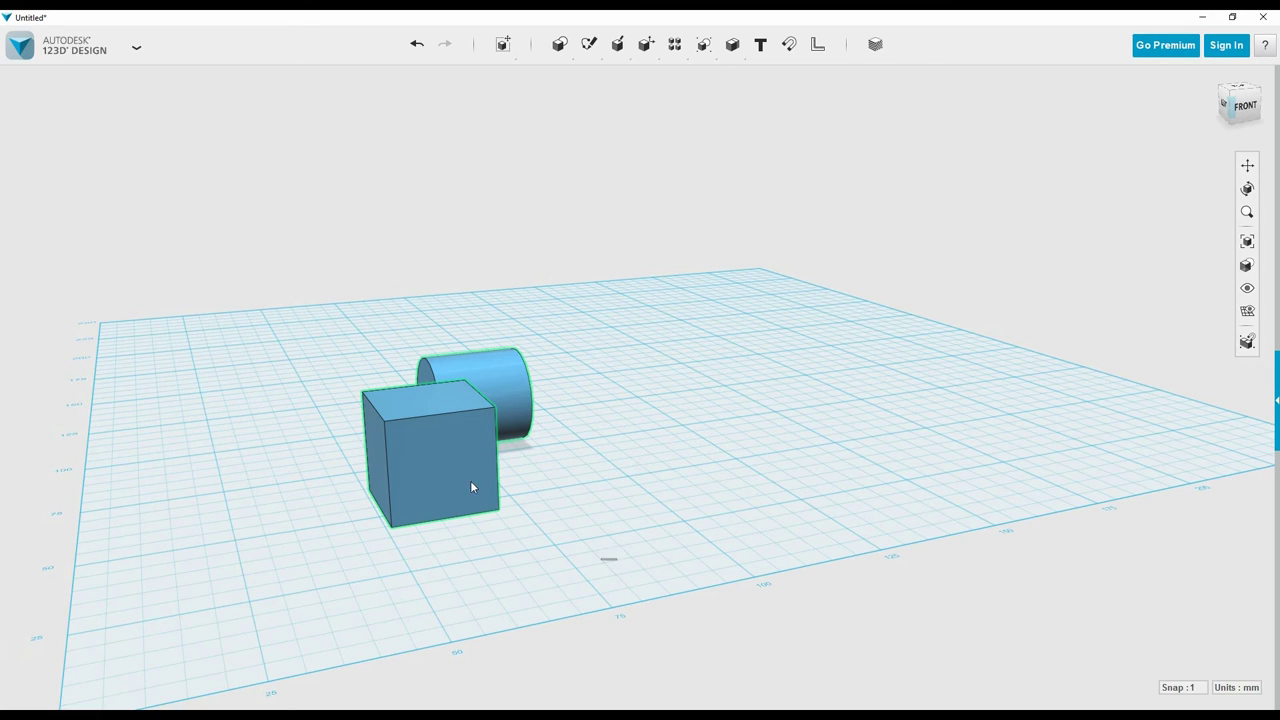
pyautogui.moveTo(611, 557); pyautogui.dragTo(297, 309)
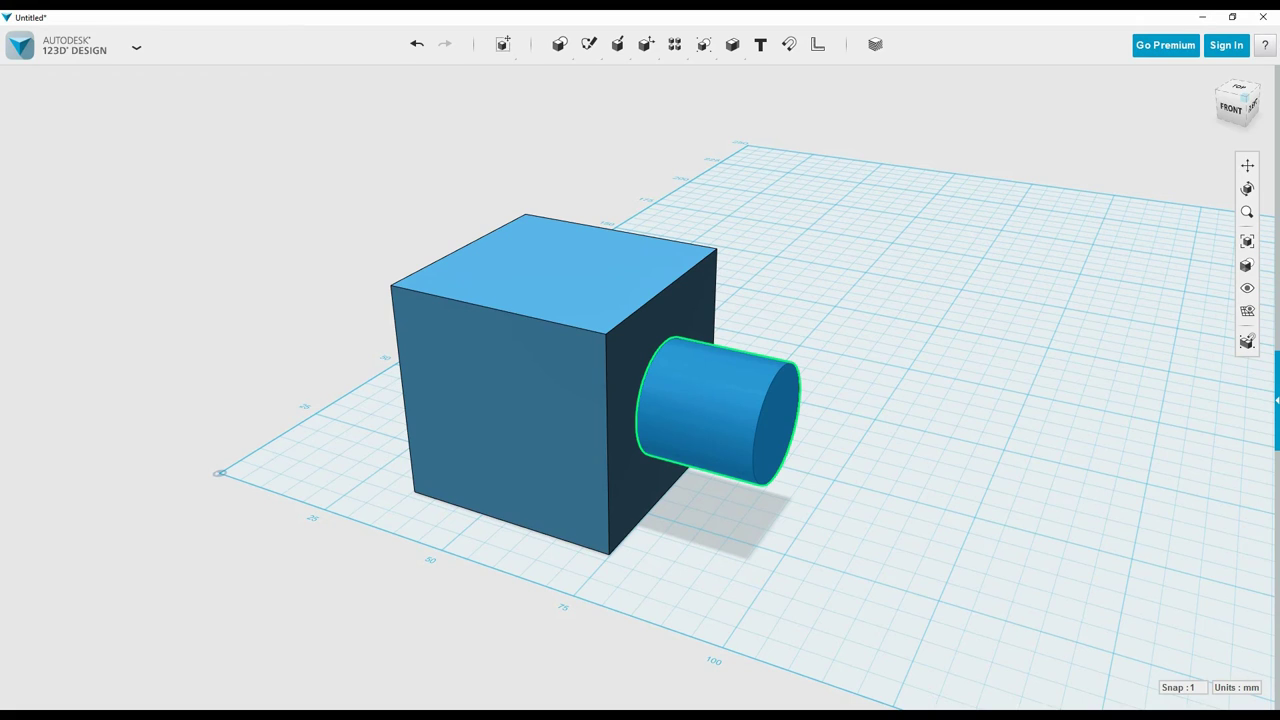
# Select both the box and the cylinder and delete them
pyautogui.click(663, 437)
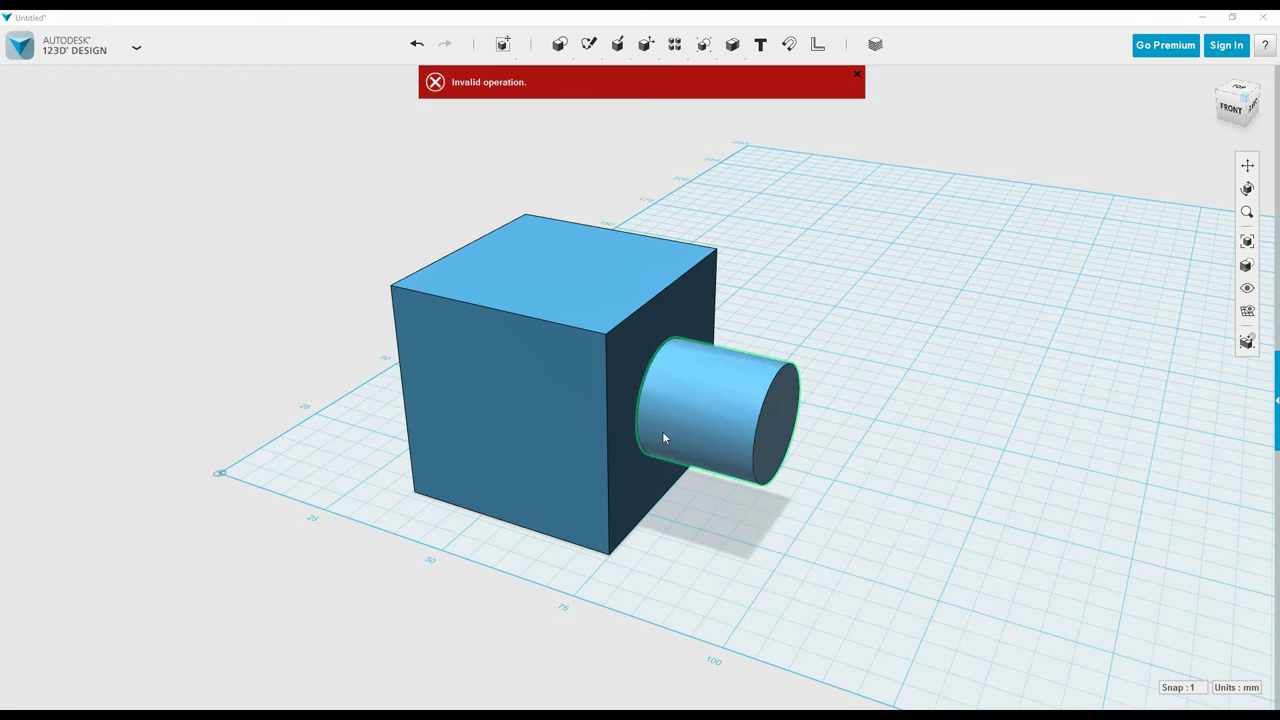
pyautogui.moveTo(890, 586); pyautogui.dragTo(406, 230)
pyautogui.moveTo(394, 187); pyautogui.dragTo(330, 158)
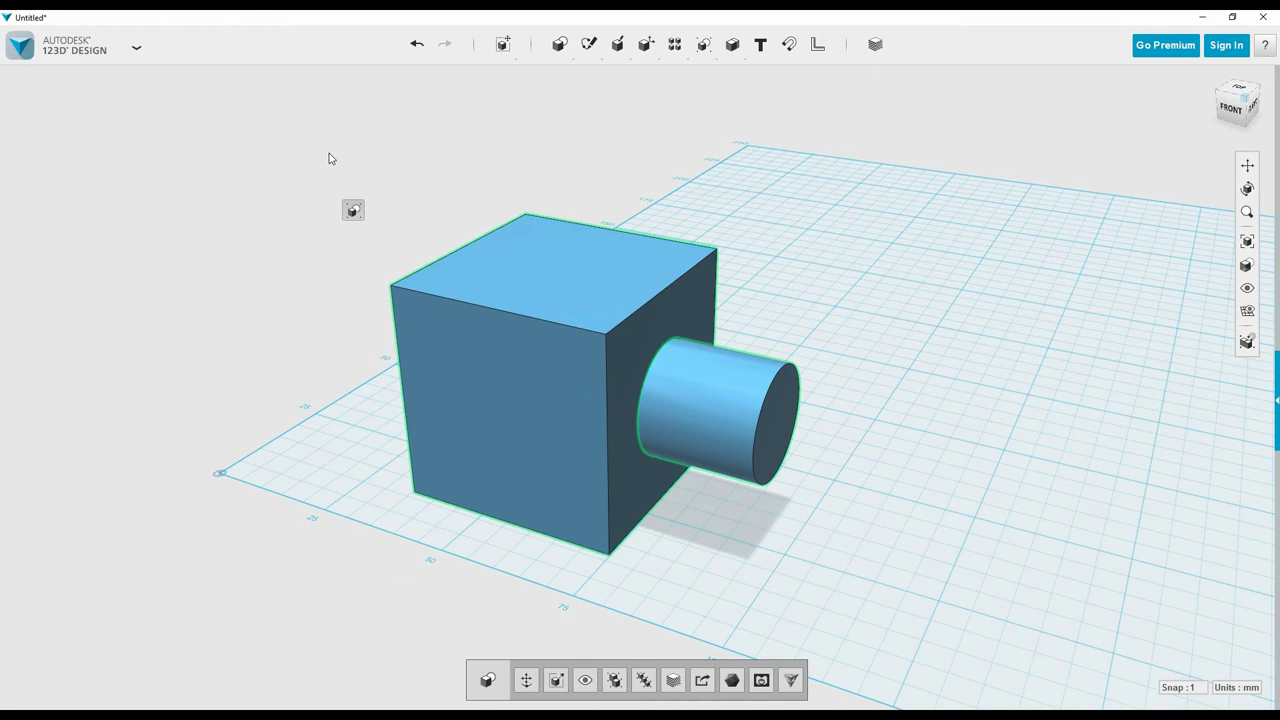
pyautogui.press('Delete')
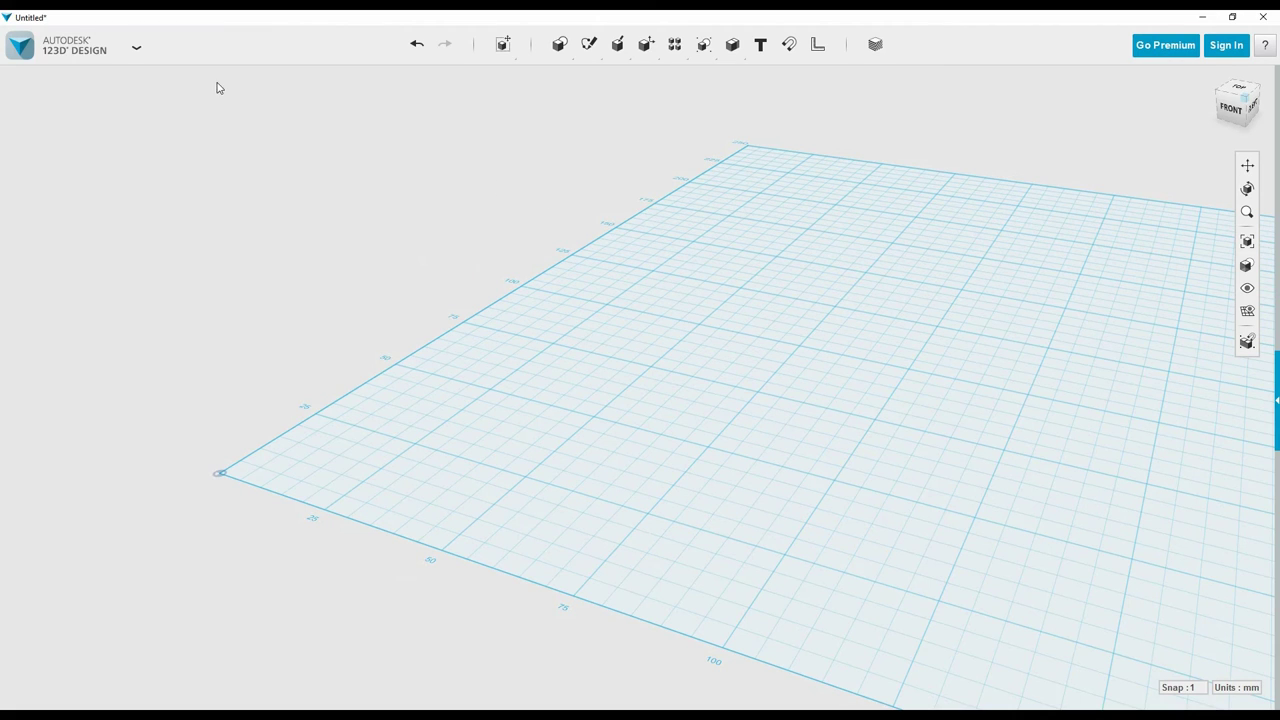
# Start a new design without saving the changes to the current one
pyautogui.click(106, 50)
pyautogui.click(46, 78)
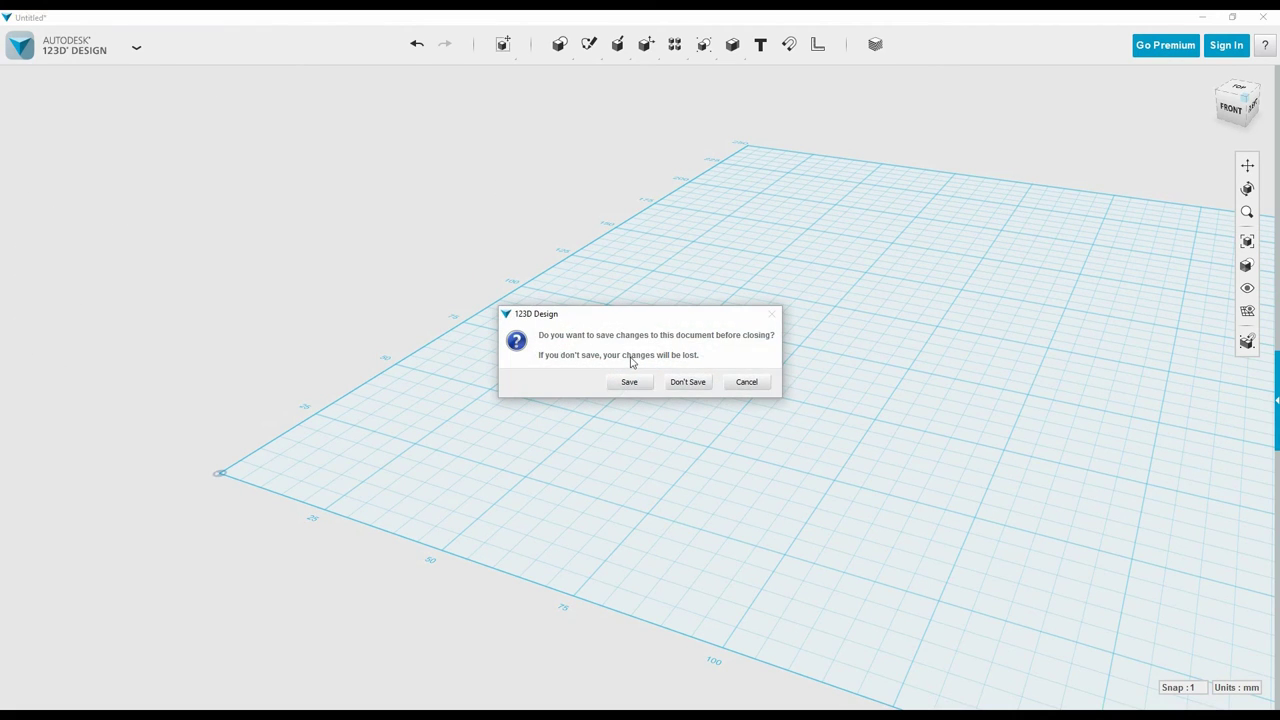
pyautogui.click(684, 382)
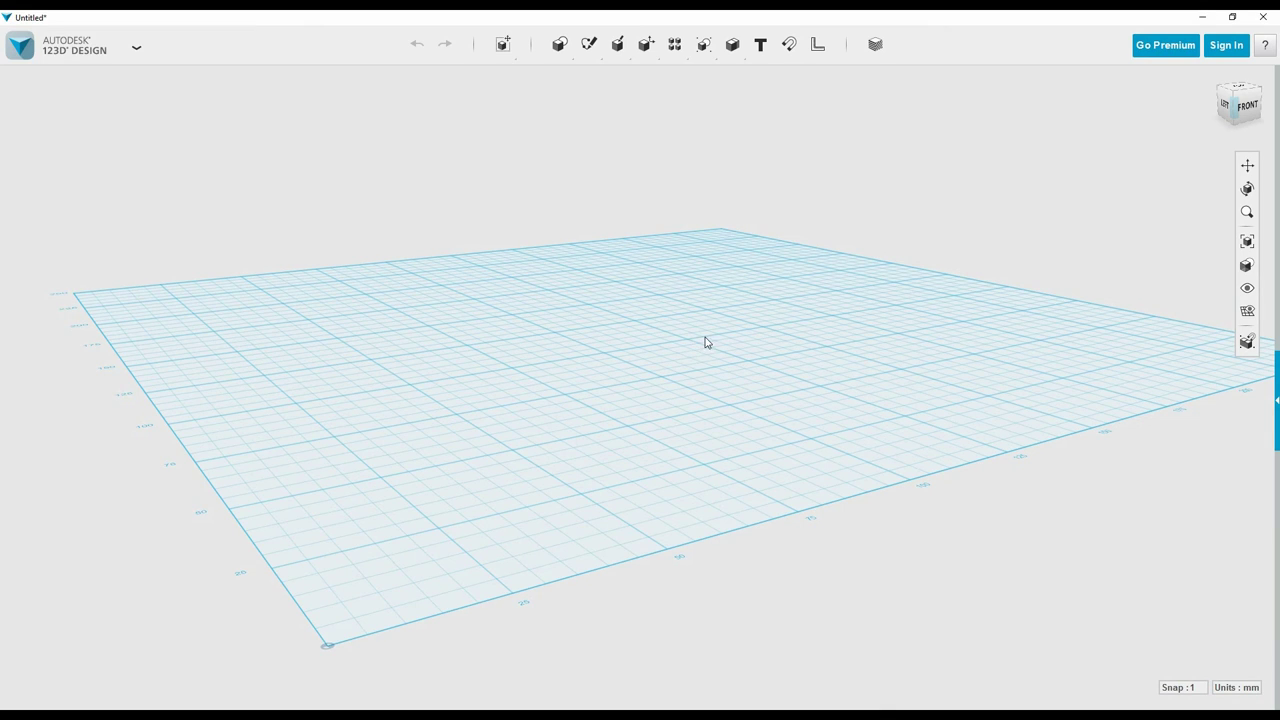
# Sketch a rectangle on the grid and exit the sketch
pyautogui.moveTo(561, 51)
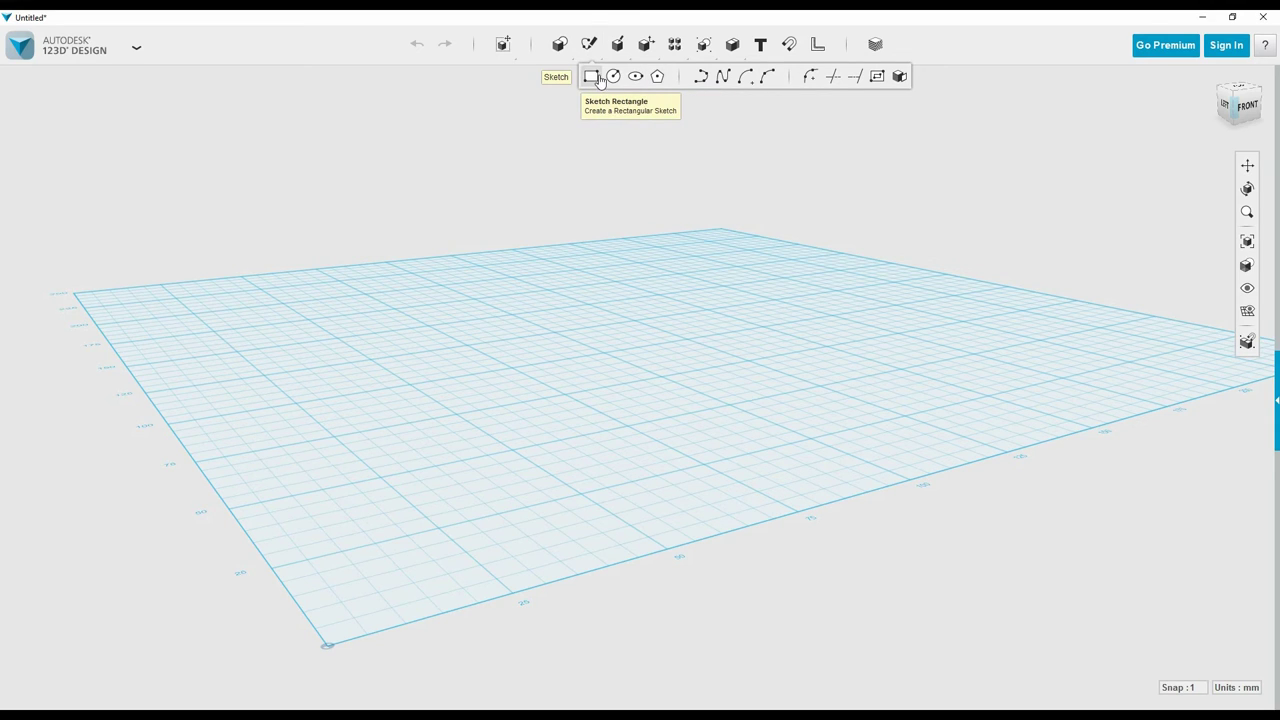
pyautogui.click(592, 78)
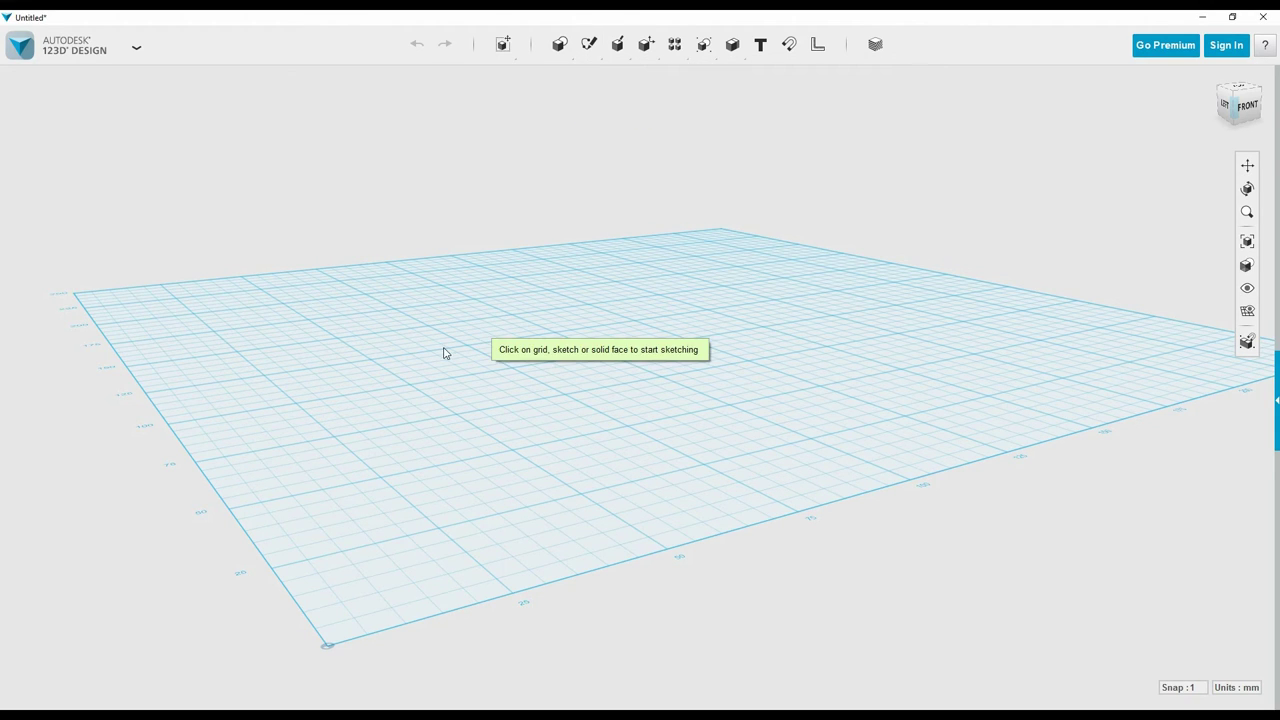
pyautogui.click(373, 362)
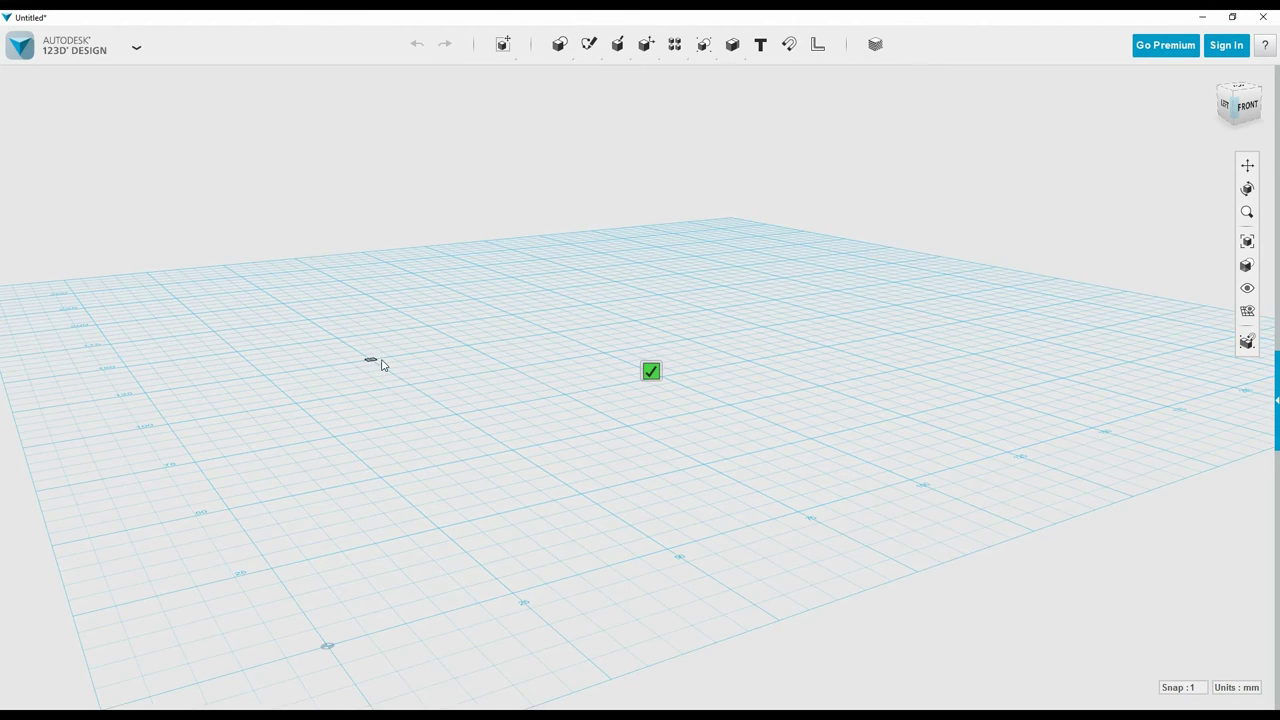
pyautogui.click(373, 361)
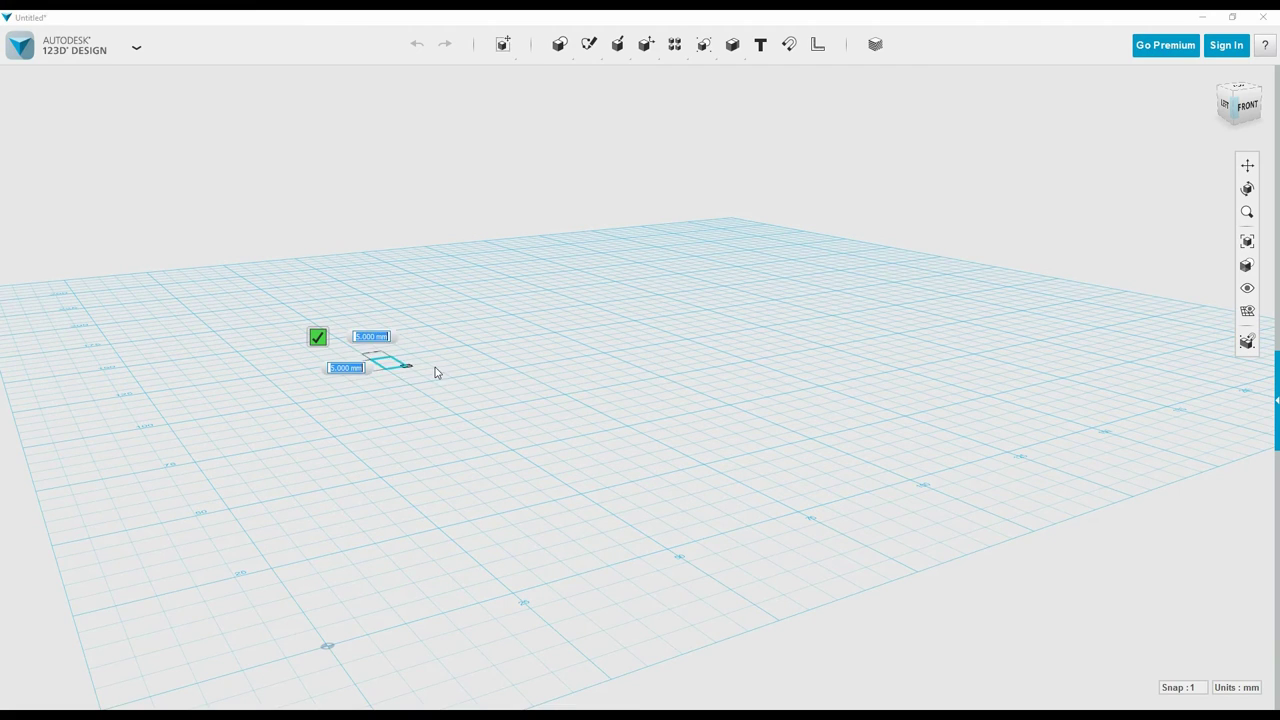
pyautogui.click(511, 372)
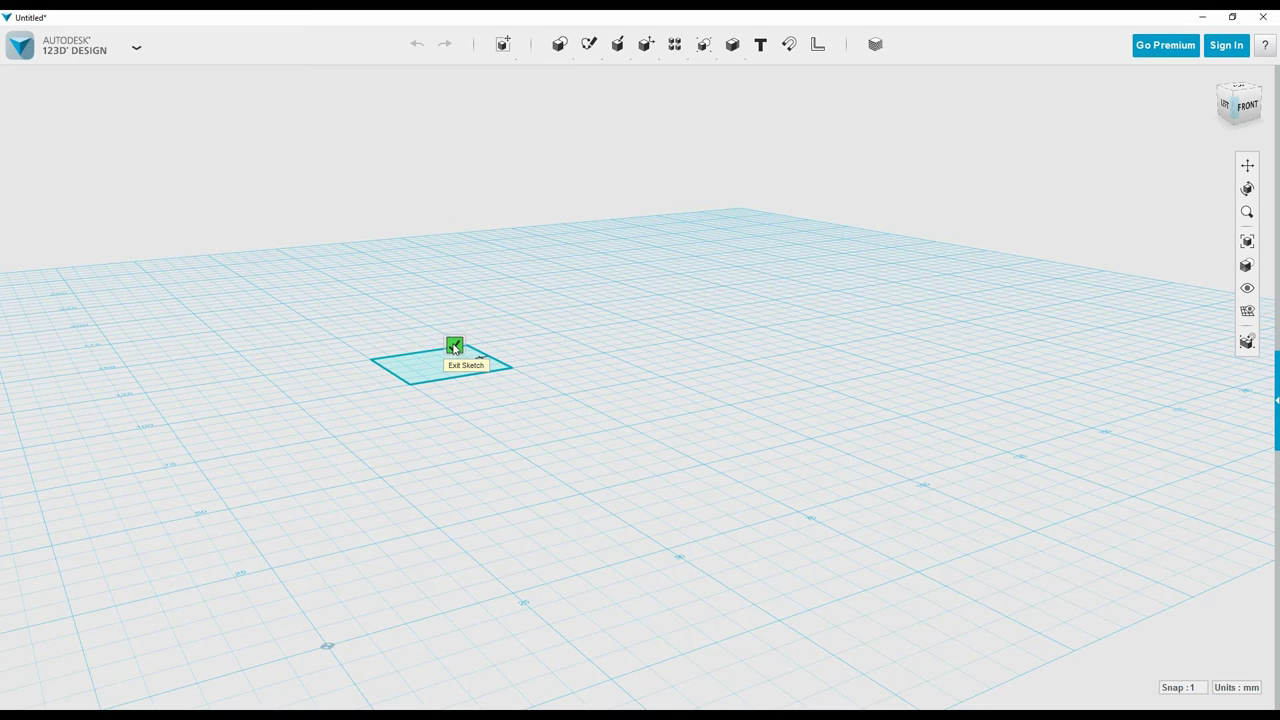
pyautogui.click(453, 347)
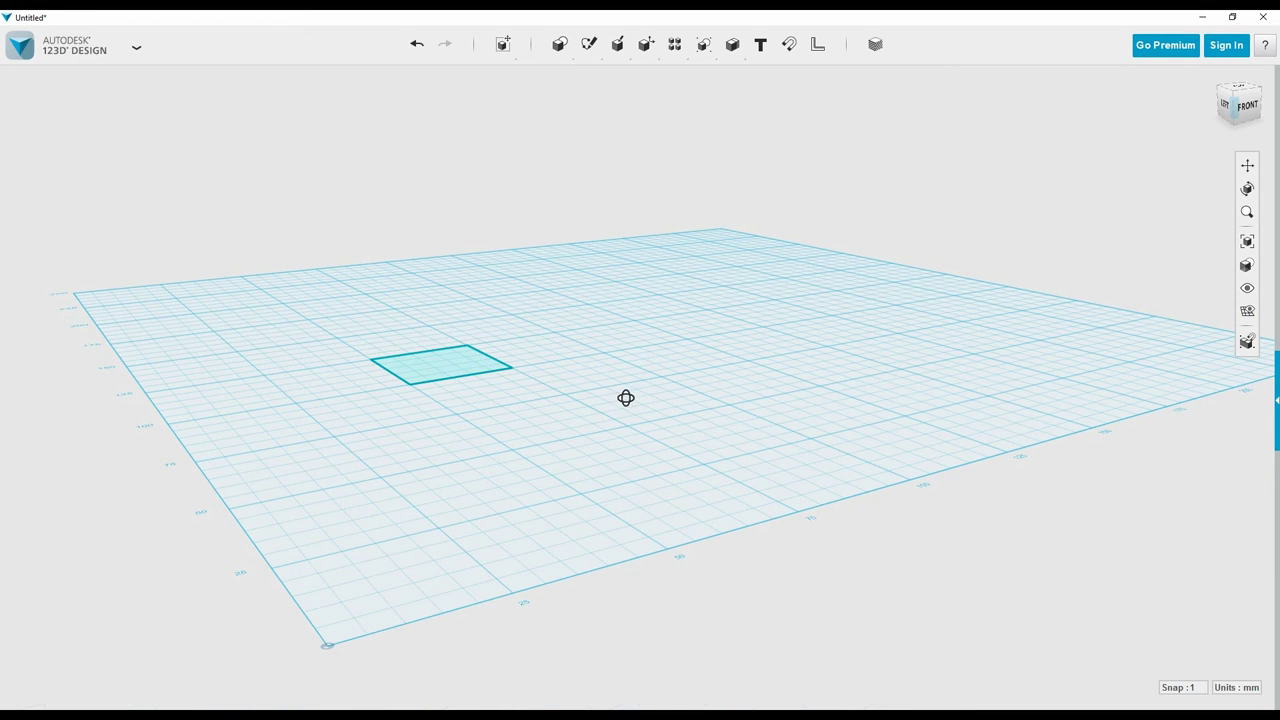
# View the rectangle sketch from a higher angle, select it to examine its outline, and deselect it
pyautogui.moveTo(626, 397); pyautogui.dragTo(611, 436, button='right')
pyautogui.moveTo(602, 270)
pyautogui.mouseDown(button='right')
pyautogui.moveTo(603, 240)
pyautogui.moveTo(600, 272)
pyautogui.mouseUp(button='right')
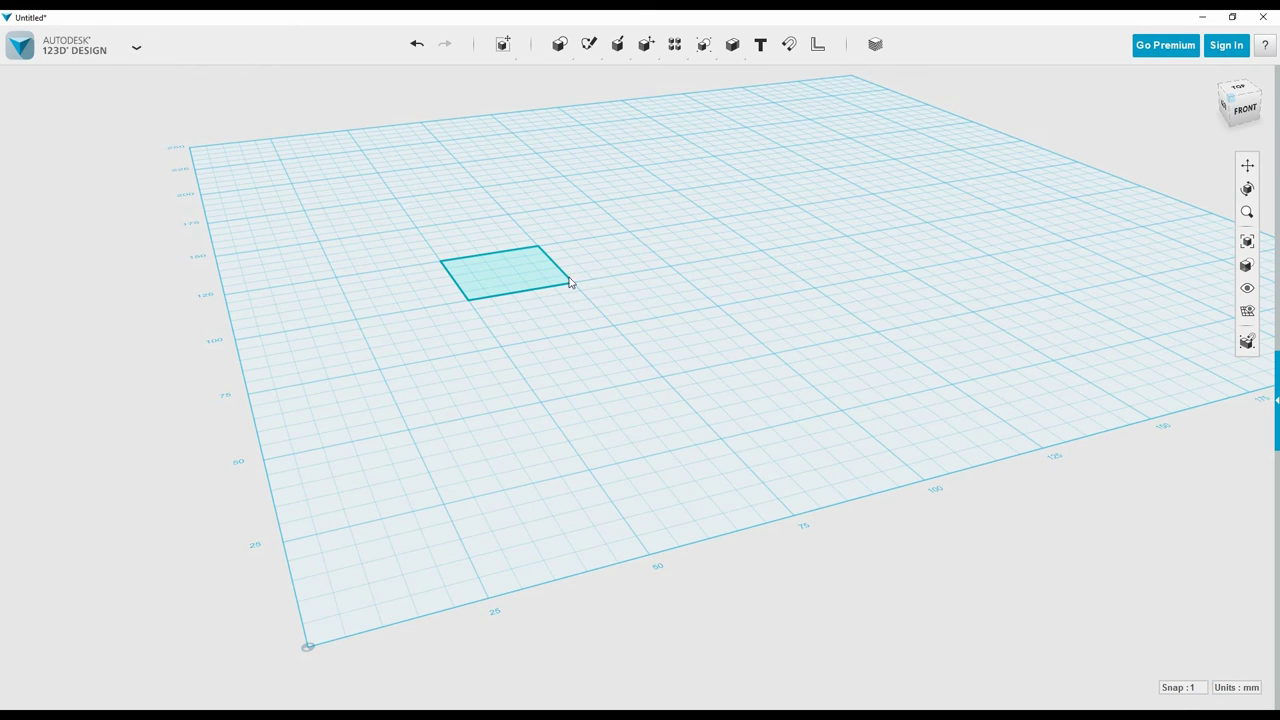
pyautogui.click(489, 278)
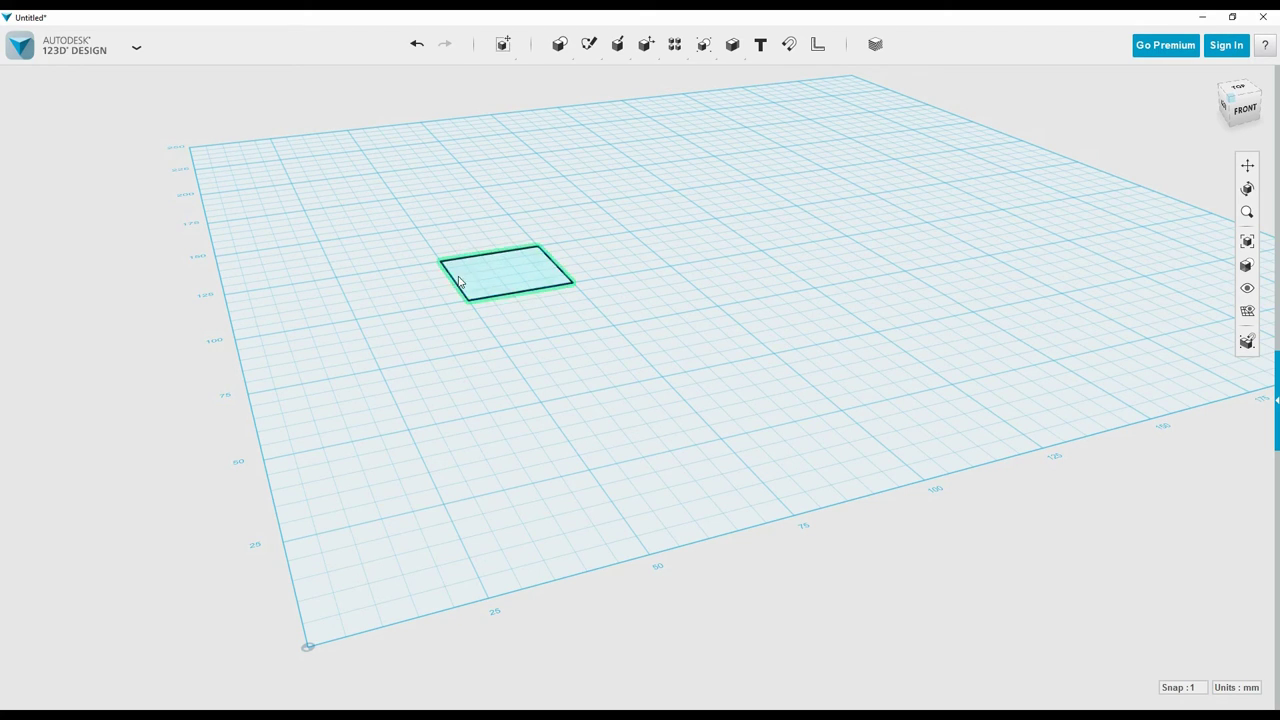
pyautogui.click(517, 304)
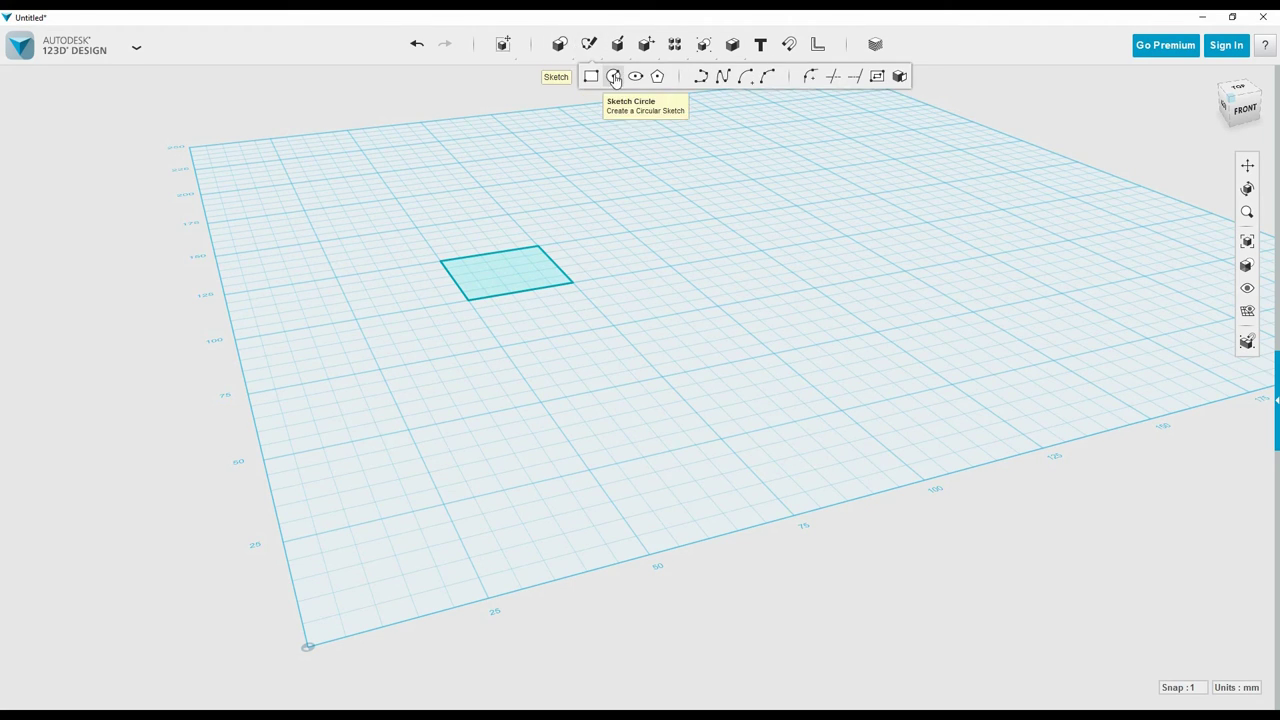
# Sketch a closed lightning-bolt shape from six connected polyline segments on the grid beside the rectangle, and exit the sketch
pyautogui.click(701, 80)
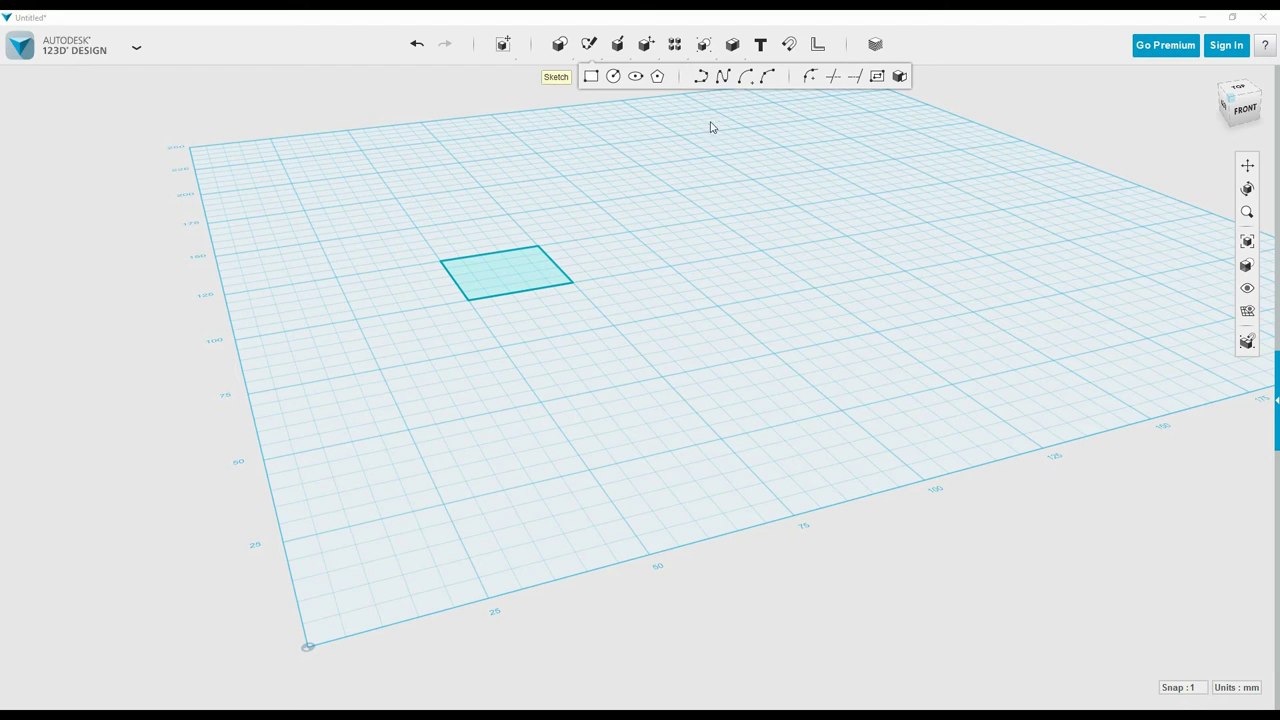
pyautogui.click(705, 172)
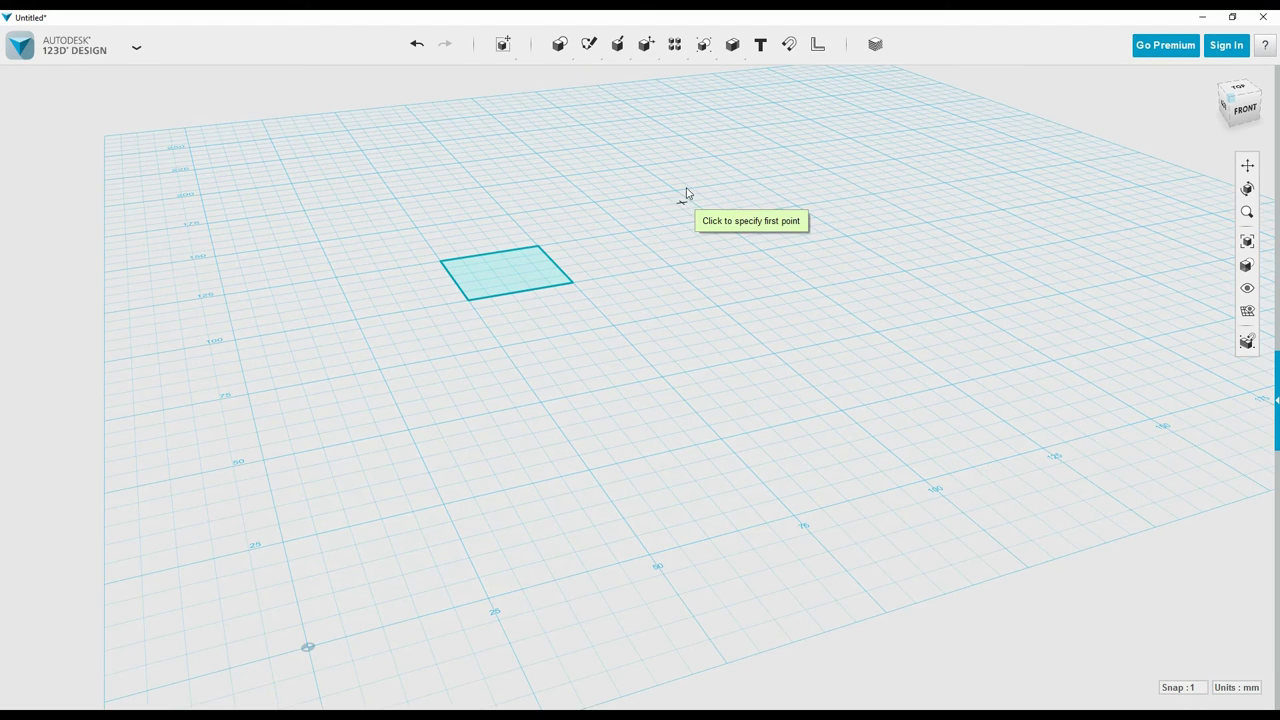
pyautogui.click(675, 199)
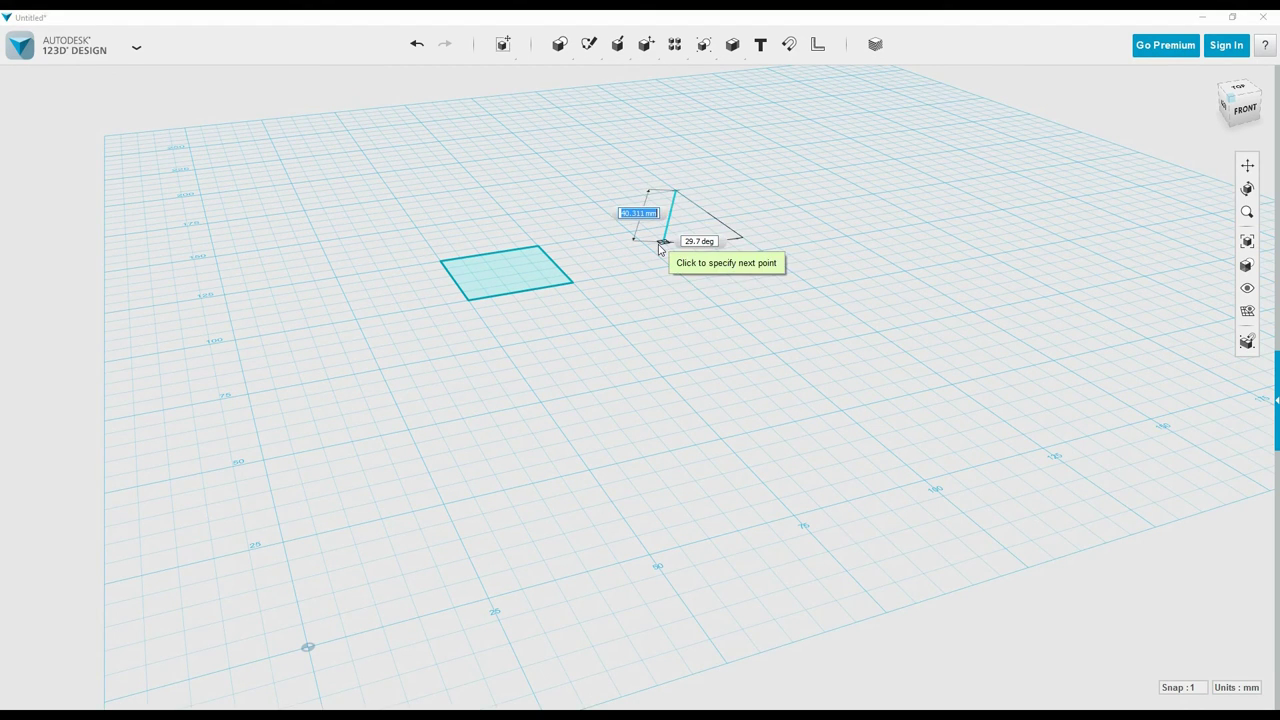
pyautogui.click(664, 242)
pyautogui.click(699, 239)
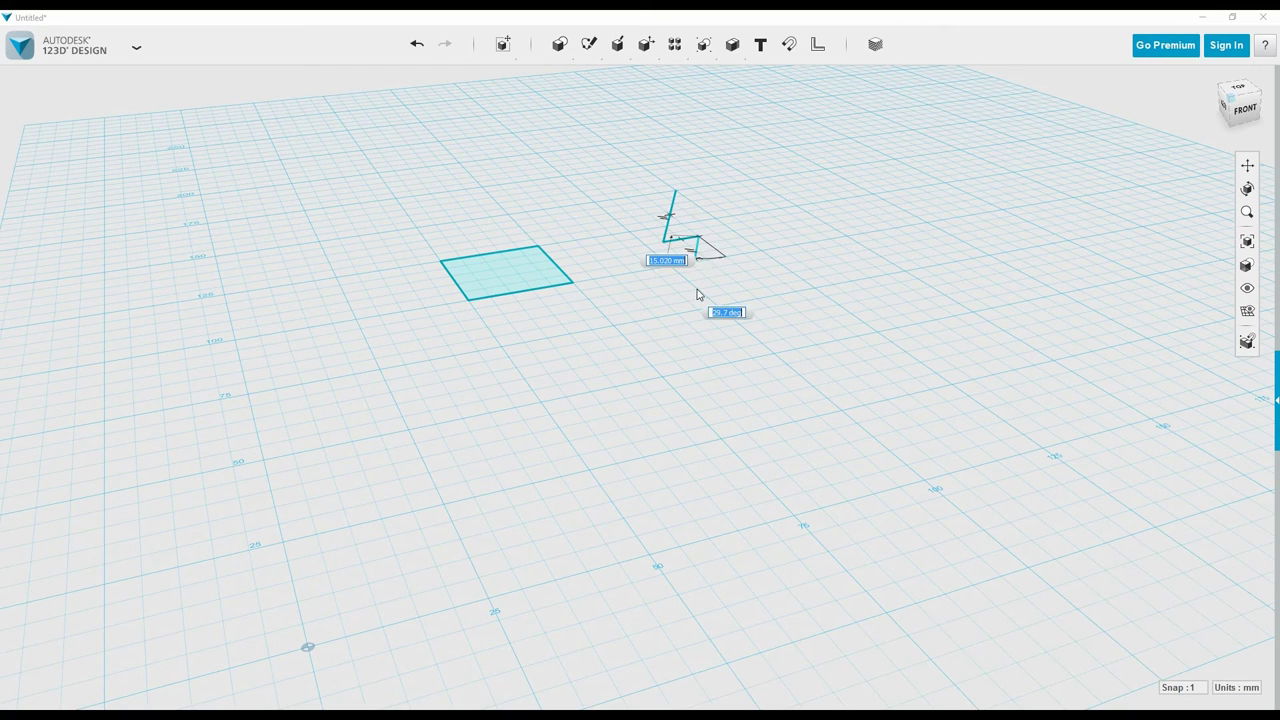
pyautogui.click(694, 302)
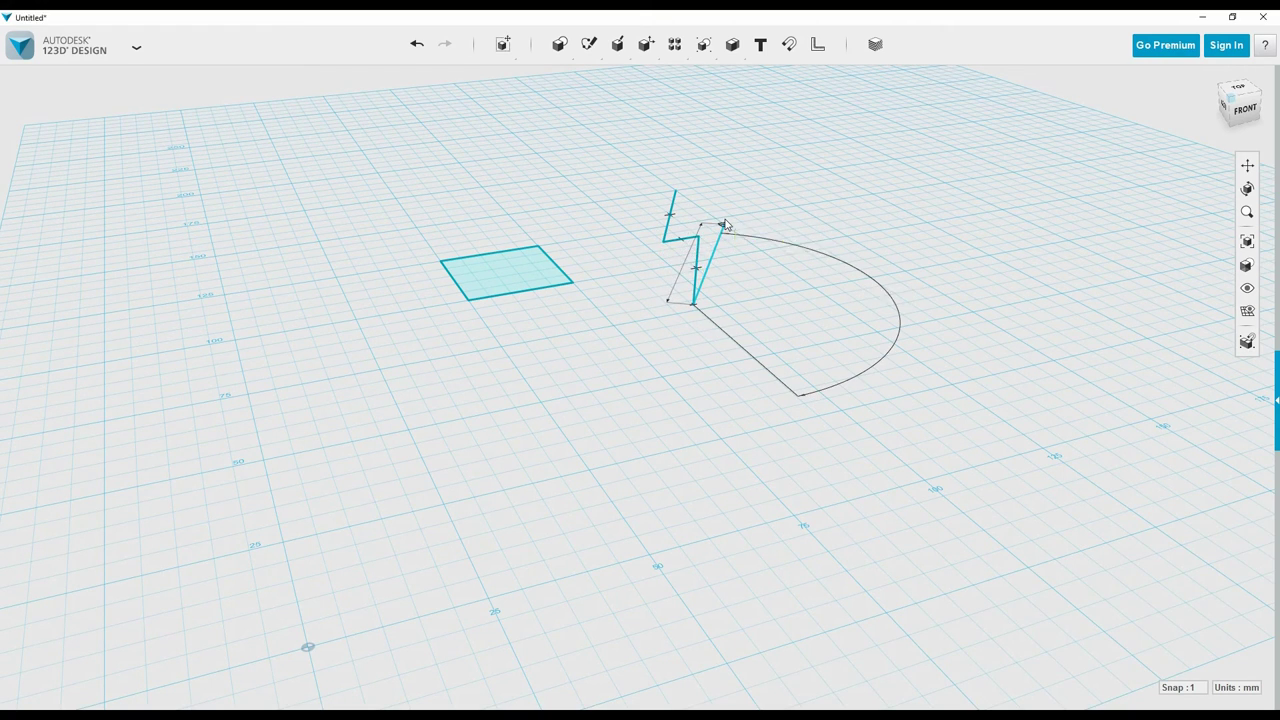
pyautogui.click(722, 224)
pyautogui.click(684, 220)
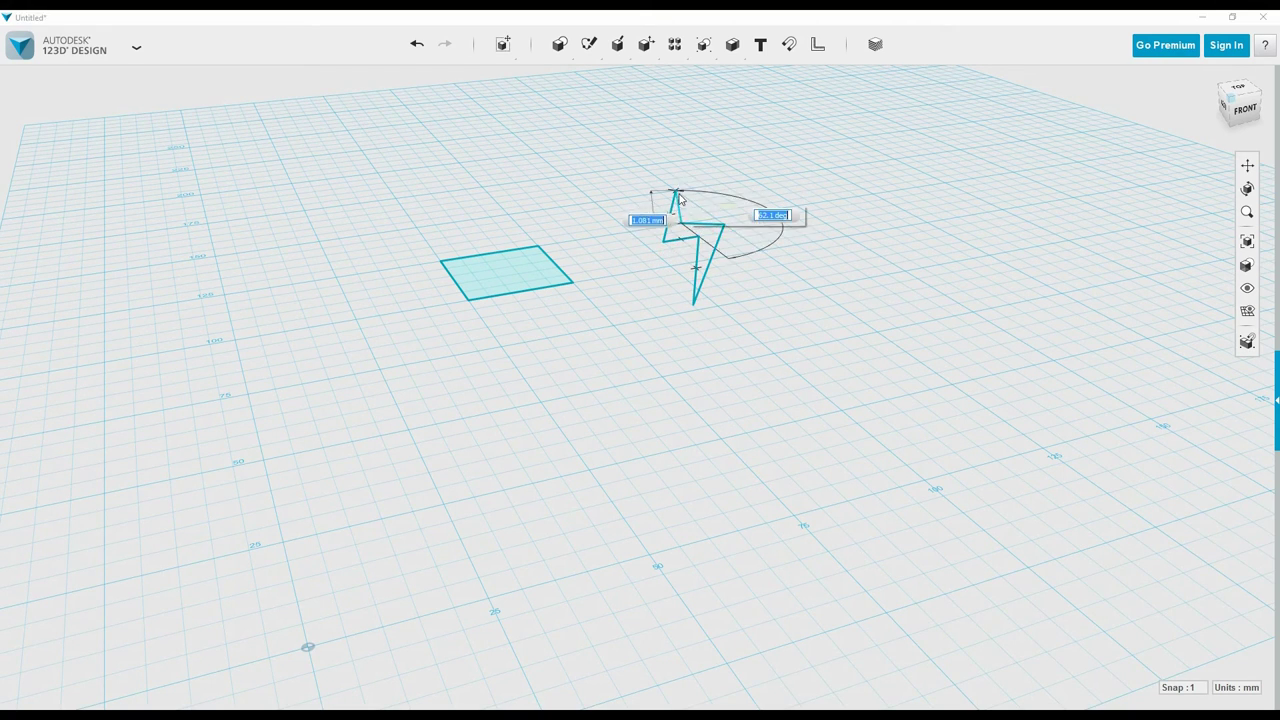
pyautogui.click(676, 192)
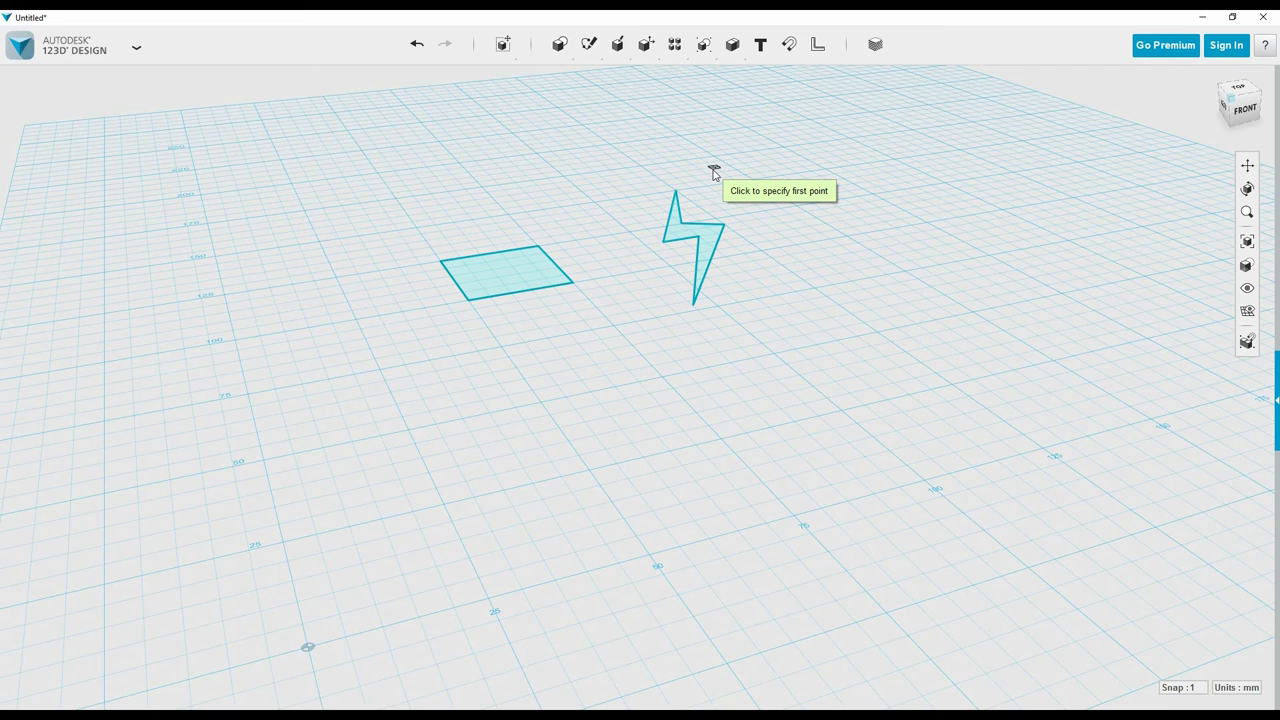
pyautogui.press('Escape')
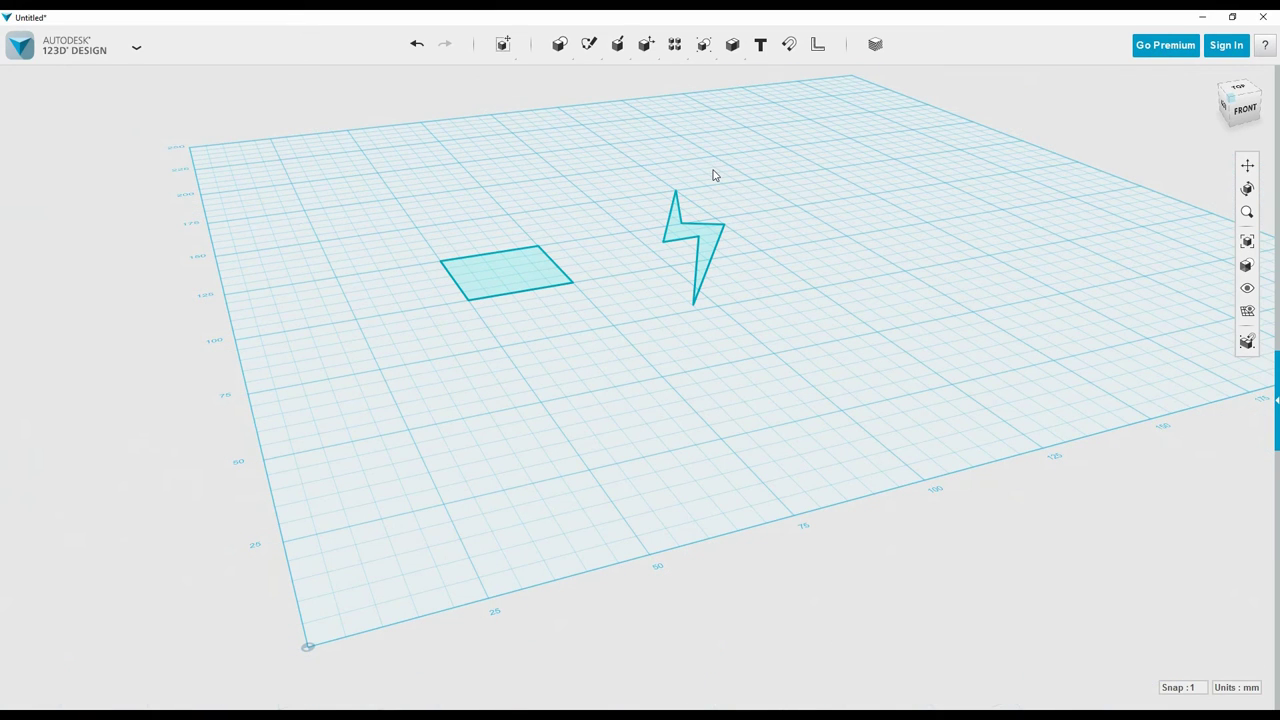
pyautogui.scroll(3, 806, 269)
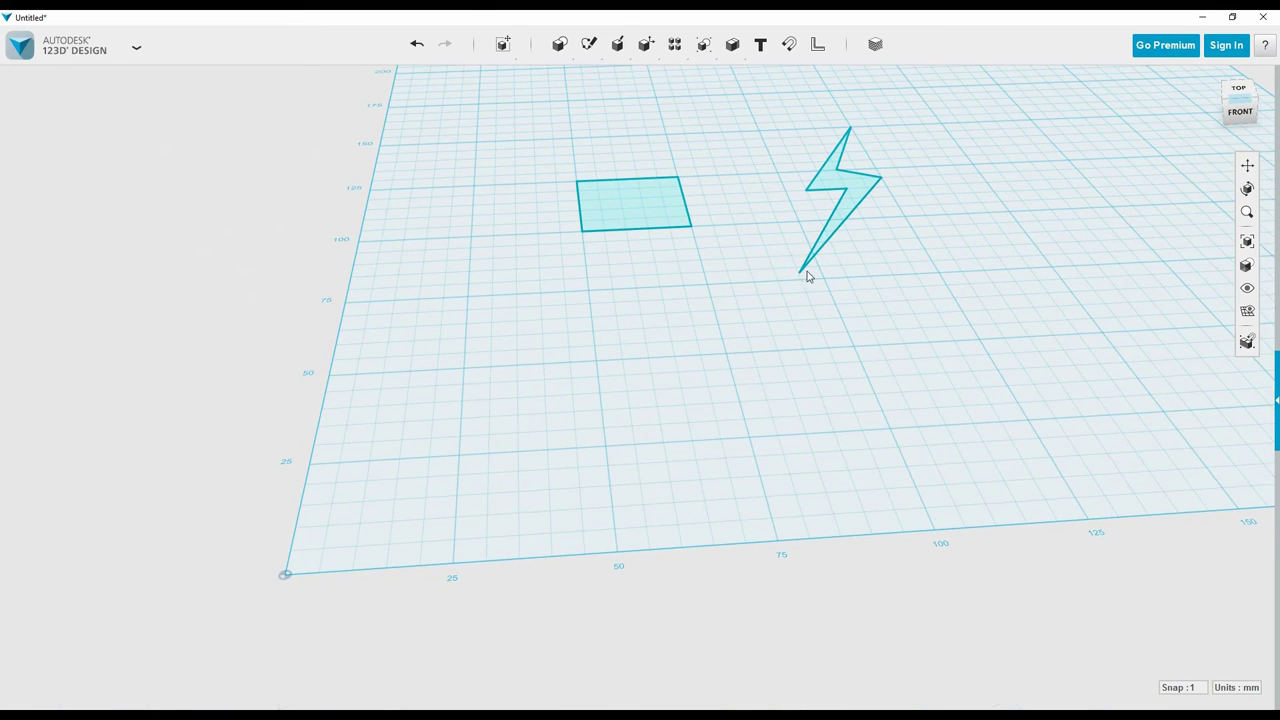
pyautogui.scroll(1, 891, 197)
pyautogui.moveTo(891, 197); pyautogui.dragTo(760, 317, button='middle')
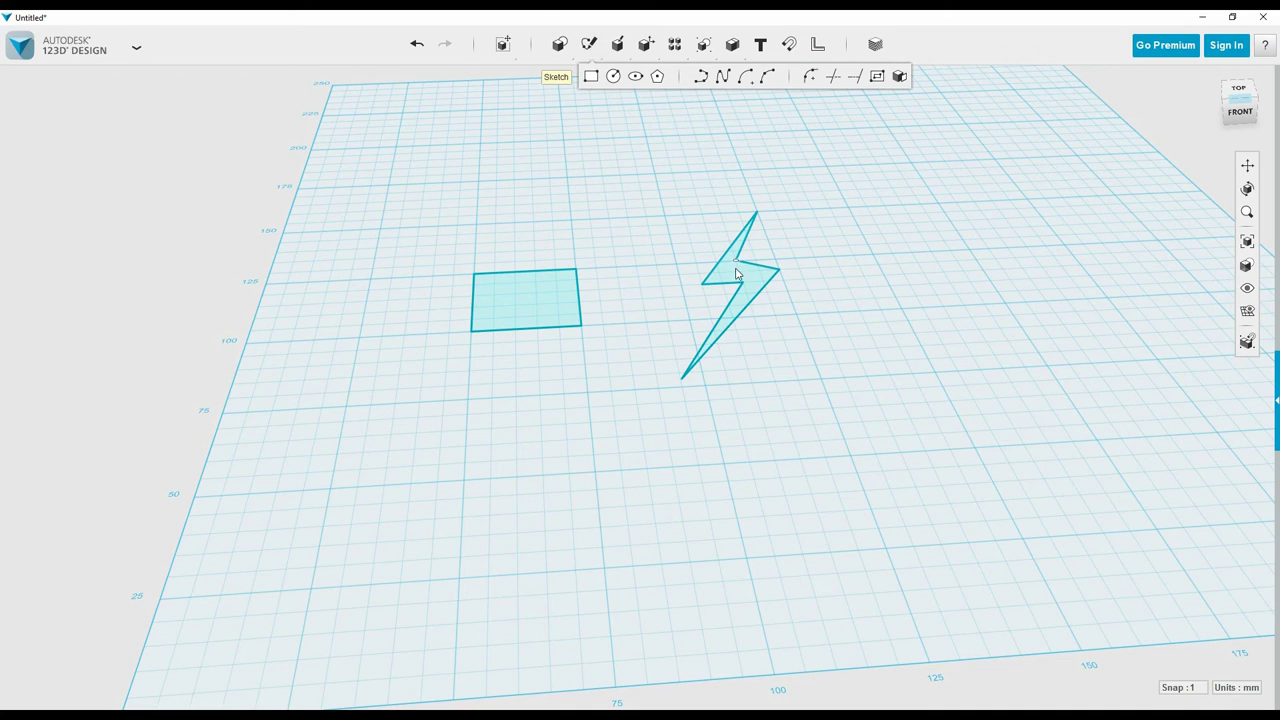
pyautogui.press('p')
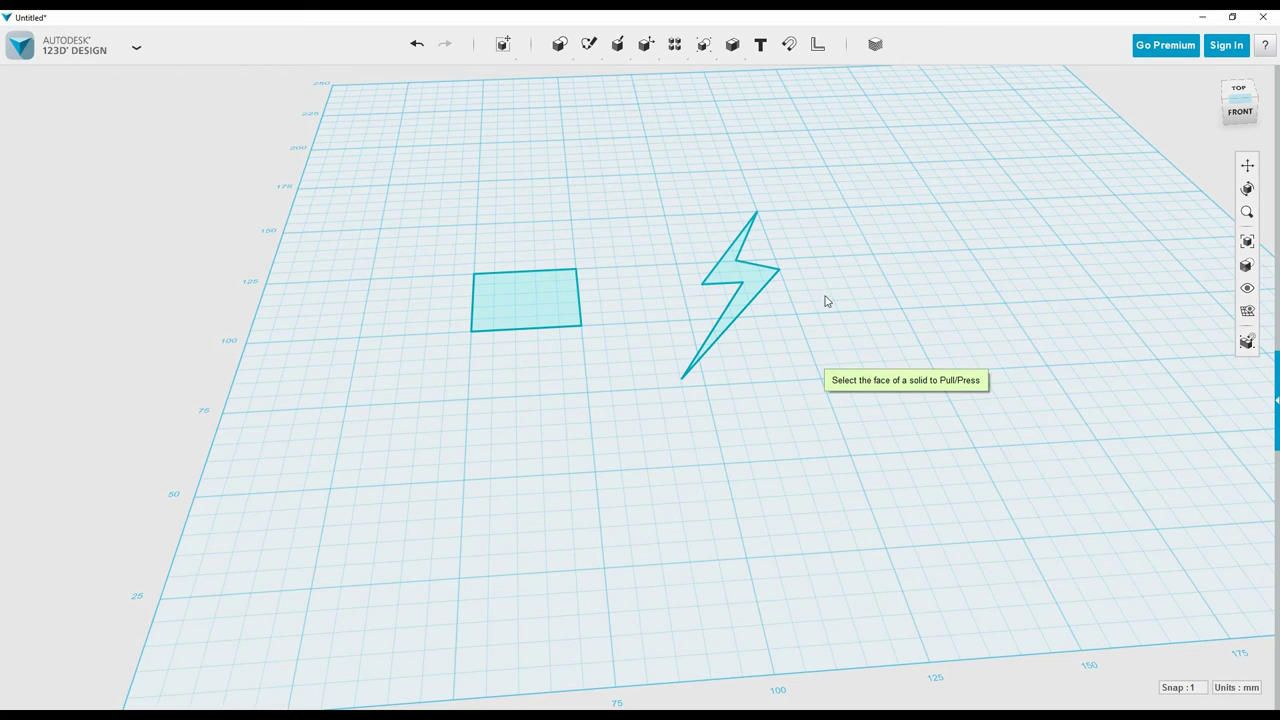
pyautogui.moveTo(594, 49)
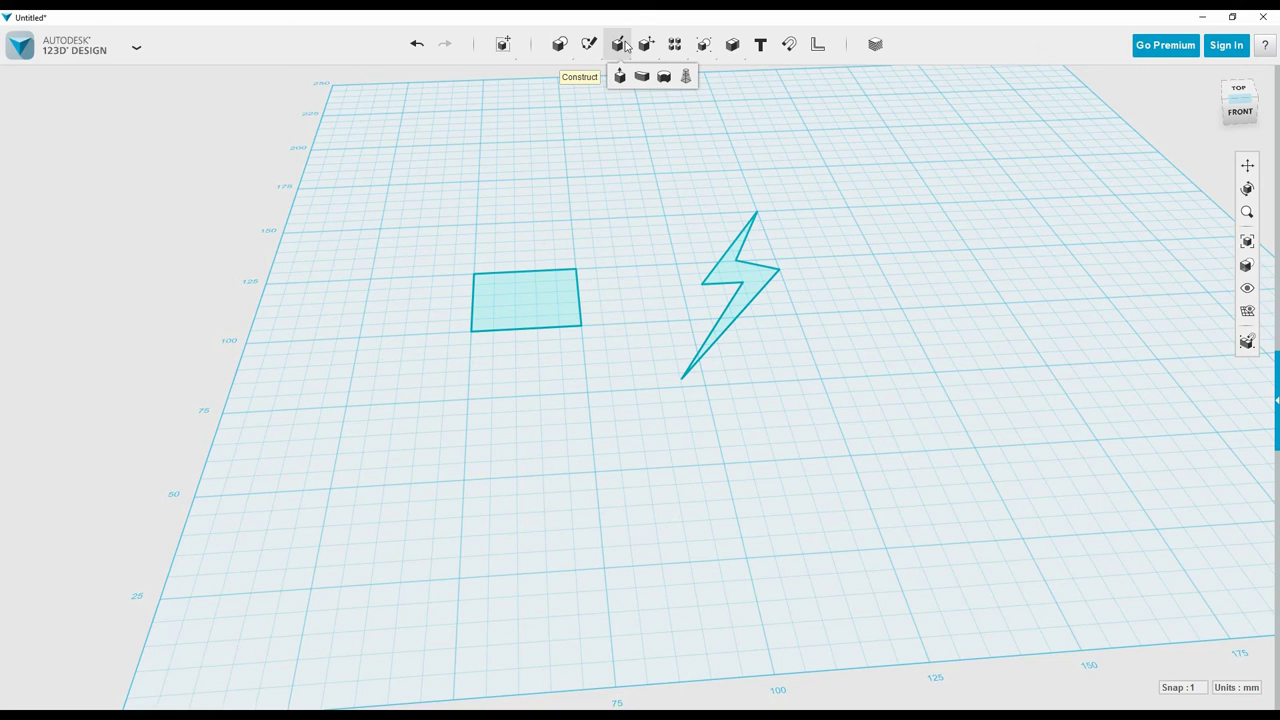
pyautogui.click(619, 77)
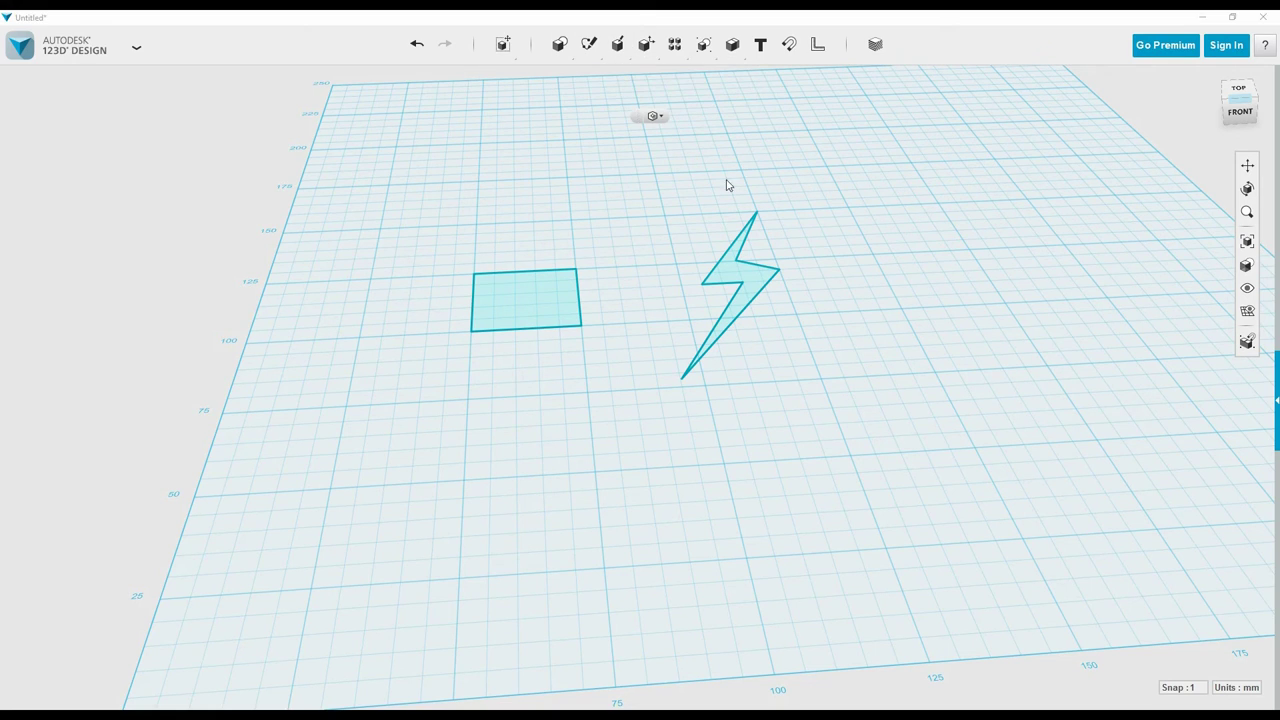
pyautogui.click(733, 266)
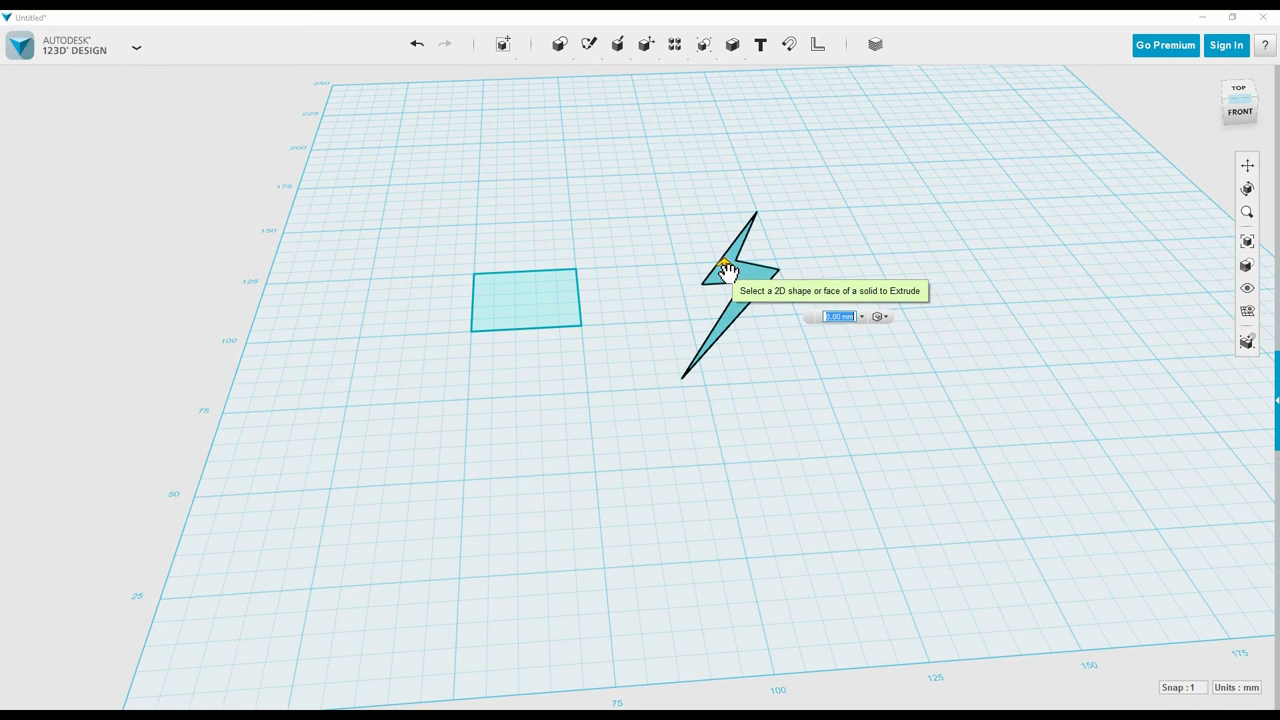
pyautogui.moveTo(727, 270); pyautogui.dragTo(728, 200)
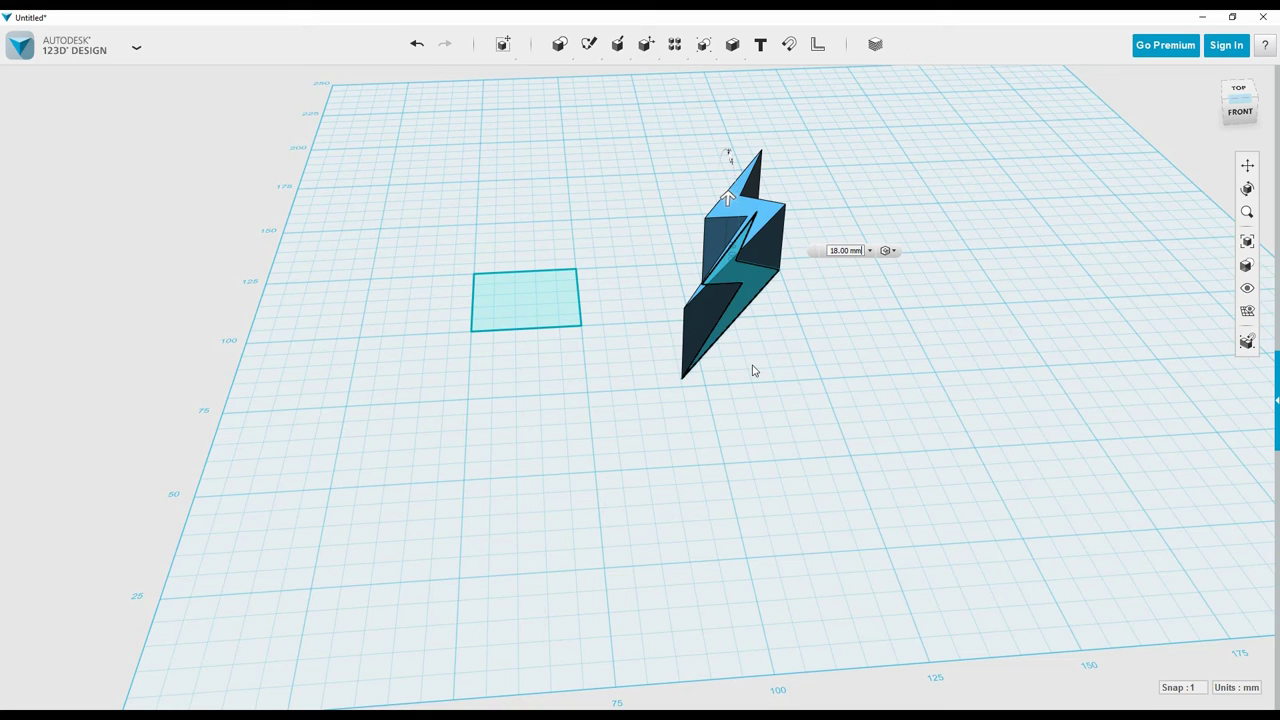
pyautogui.press('Escape')
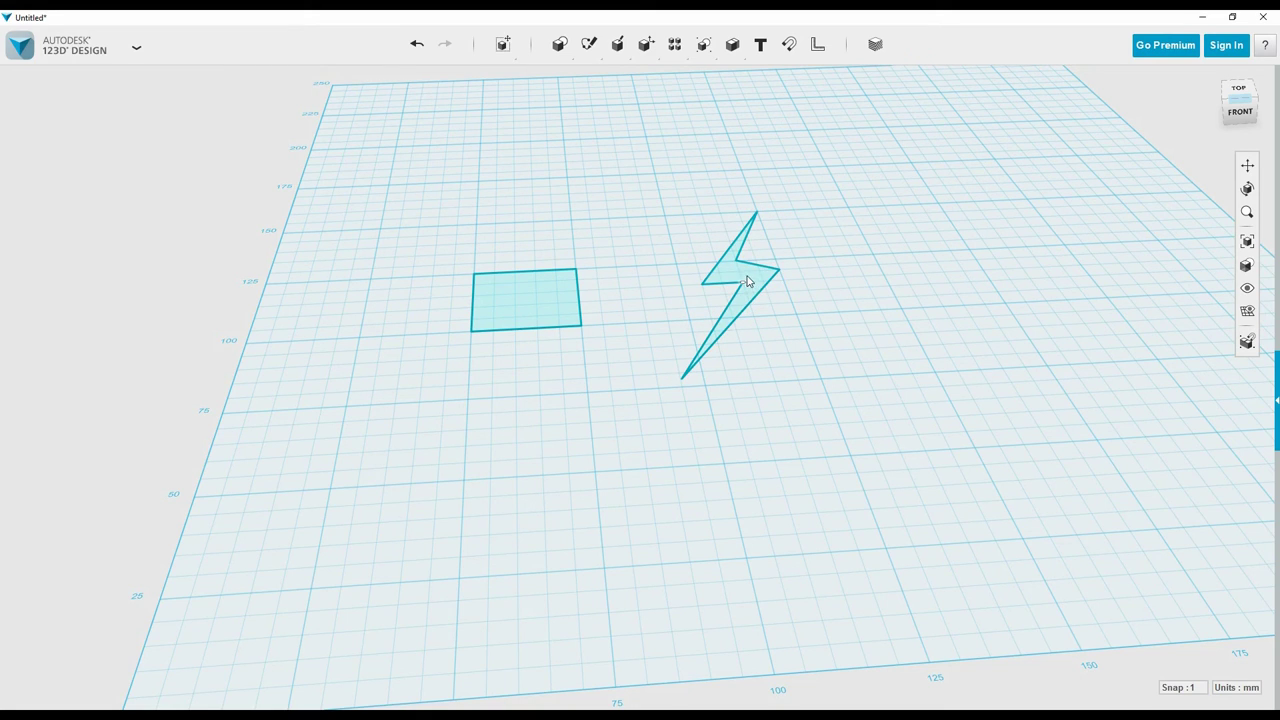
# Extrude the closed lightning-bolt sketch upward from the grid into a solid
pyautogui.moveTo(562, 46)
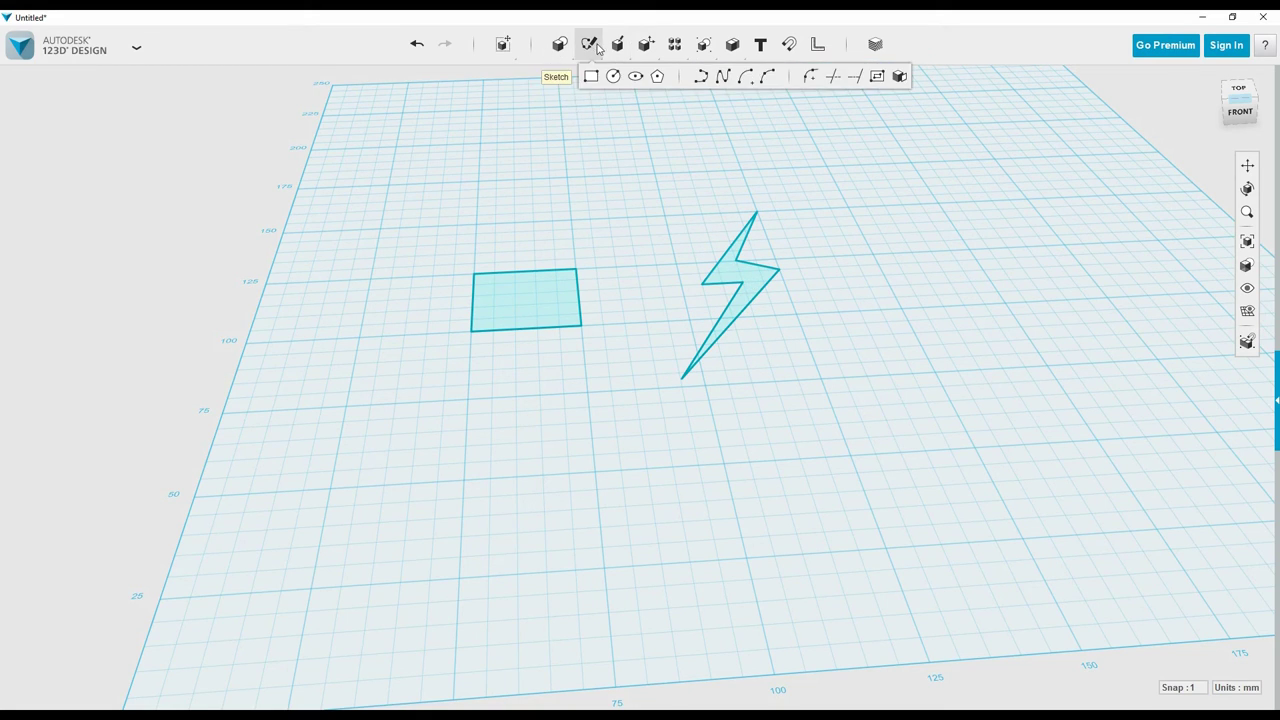
pyautogui.moveTo(617, 46)
pyautogui.click(620, 78)
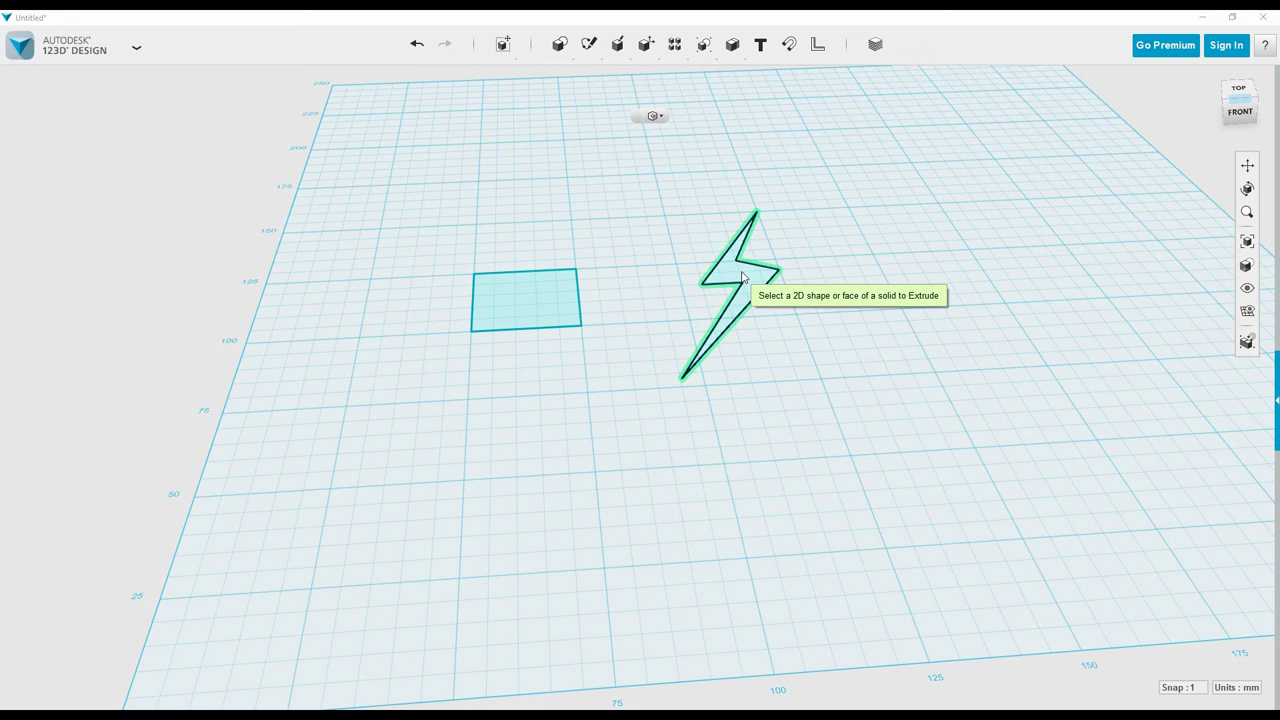
pyautogui.click(740, 276)
pyautogui.moveTo(729, 263); pyautogui.dragTo(733, 202)
pyautogui.press('Return')
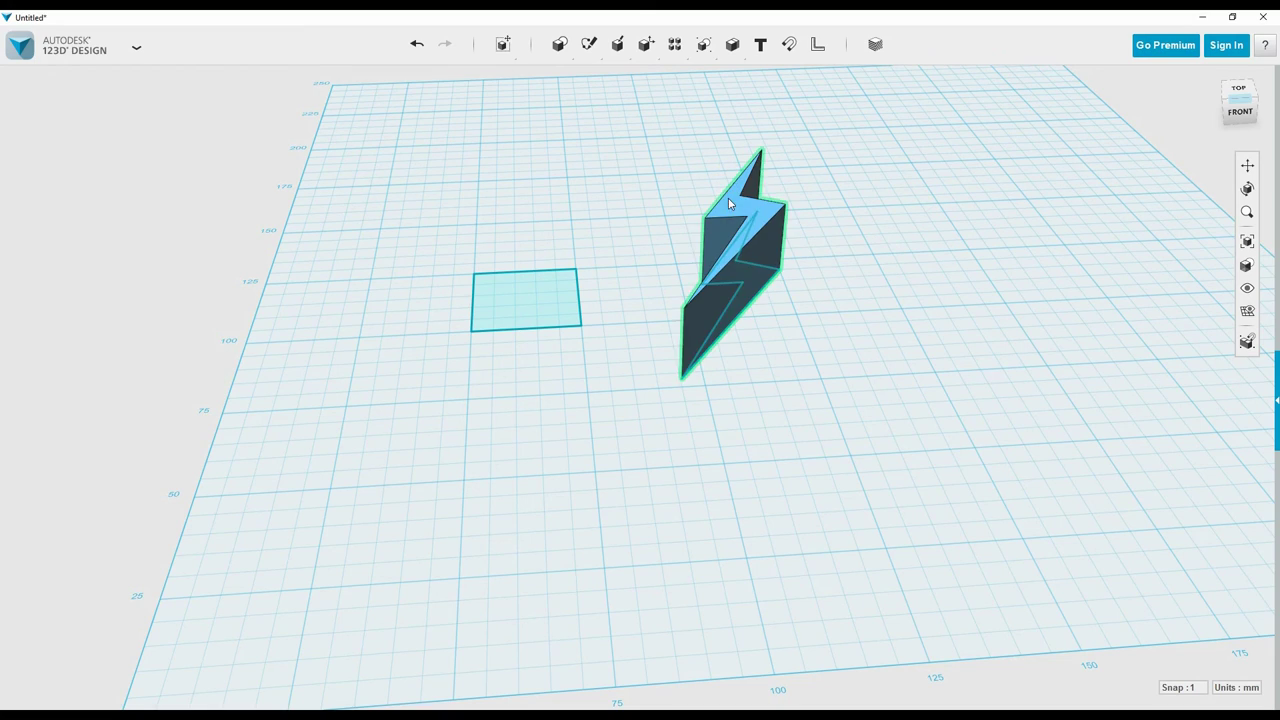
# Move the lightning-bolt solid 29 mm horizontally away from its original sketch, on the side facing away from the rectangle
pyautogui.moveTo(766, 341); pyautogui.dragTo(580, 400, button='right')
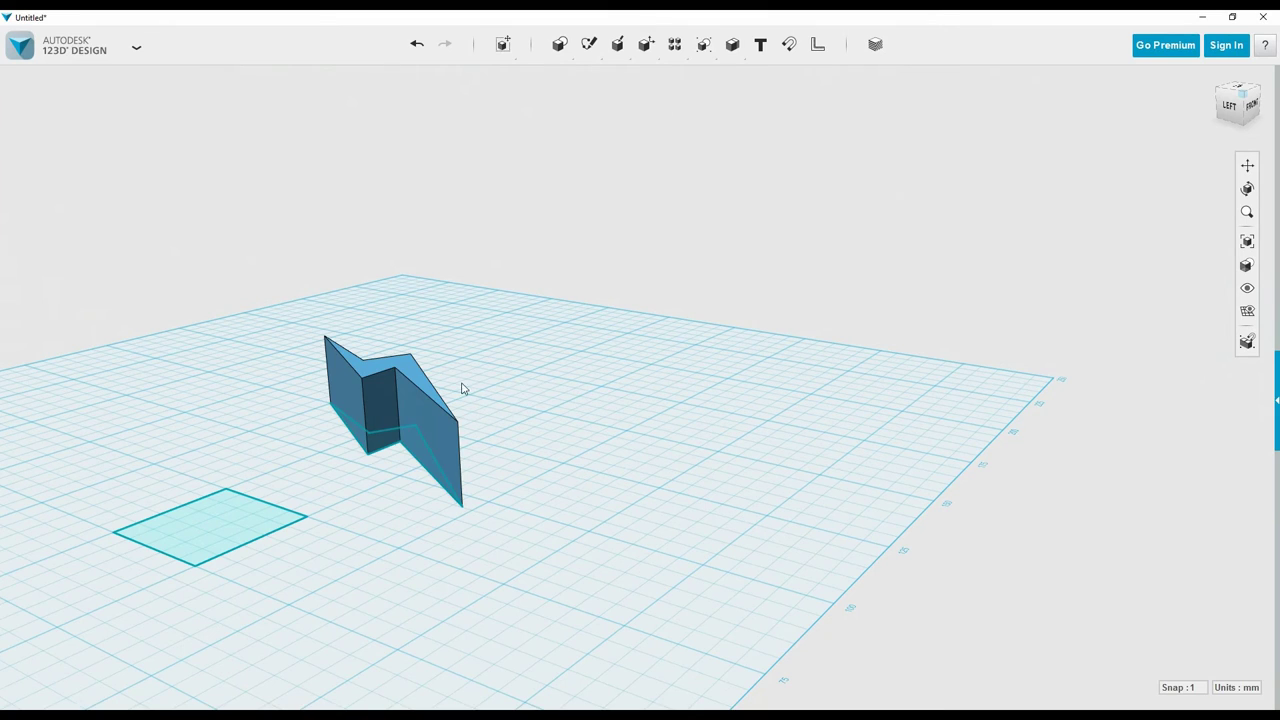
pyautogui.click(410, 364)
pyautogui.hotkey('ctrl', 't')
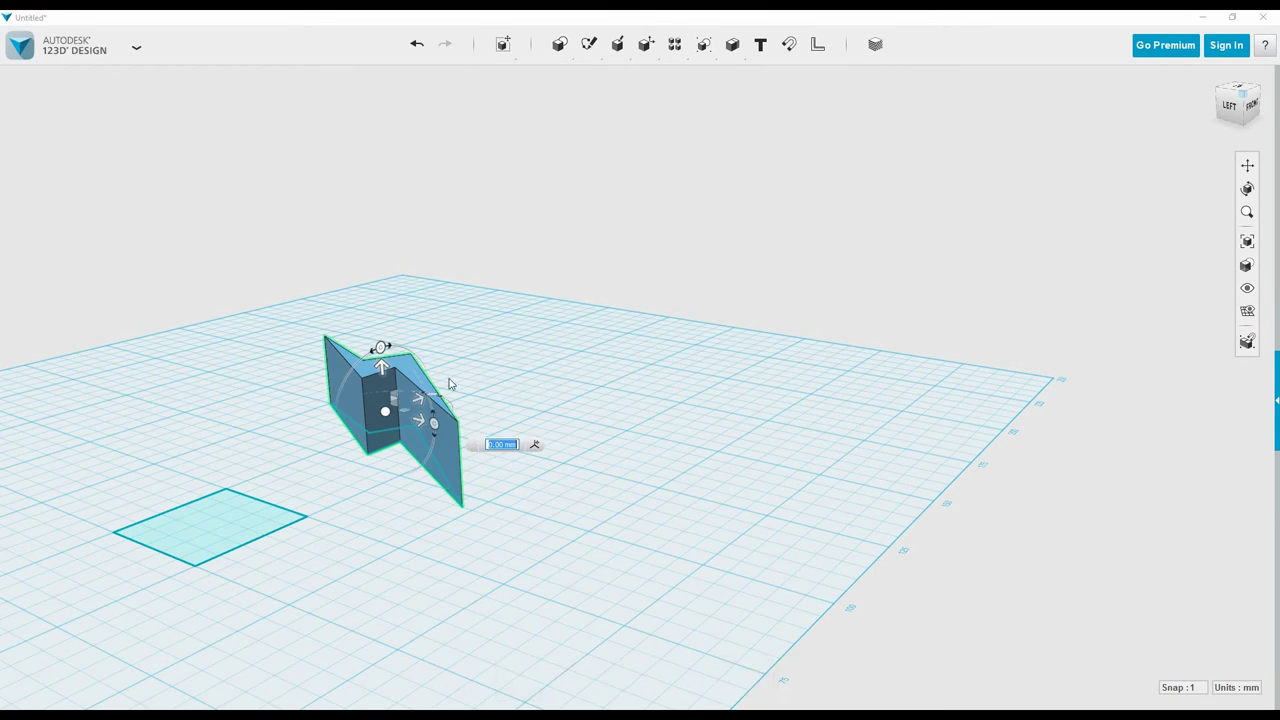
pyautogui.moveTo(421, 405); pyautogui.dragTo(507, 373)
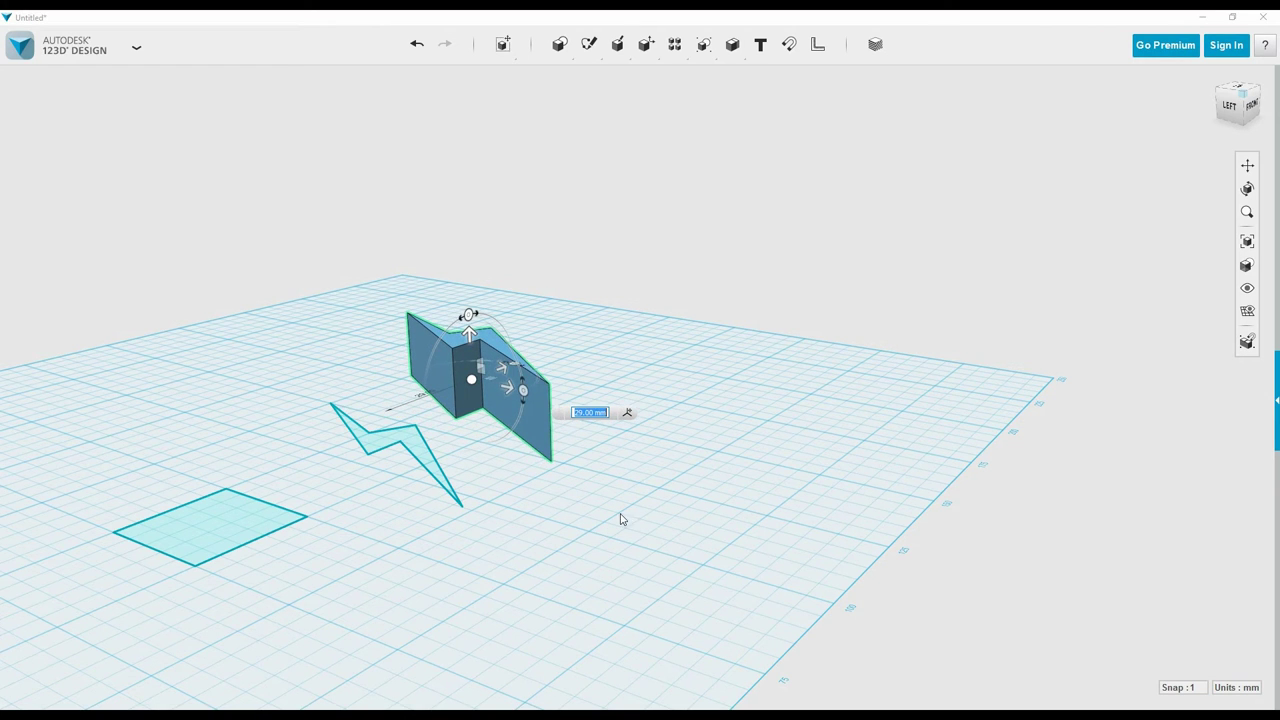
# Leave the move command and delete the leftover lightning-bolt sketch between the rectangle and the solid
pyautogui.moveTo(642, 505); pyautogui.dragTo(697, 407, button='right')
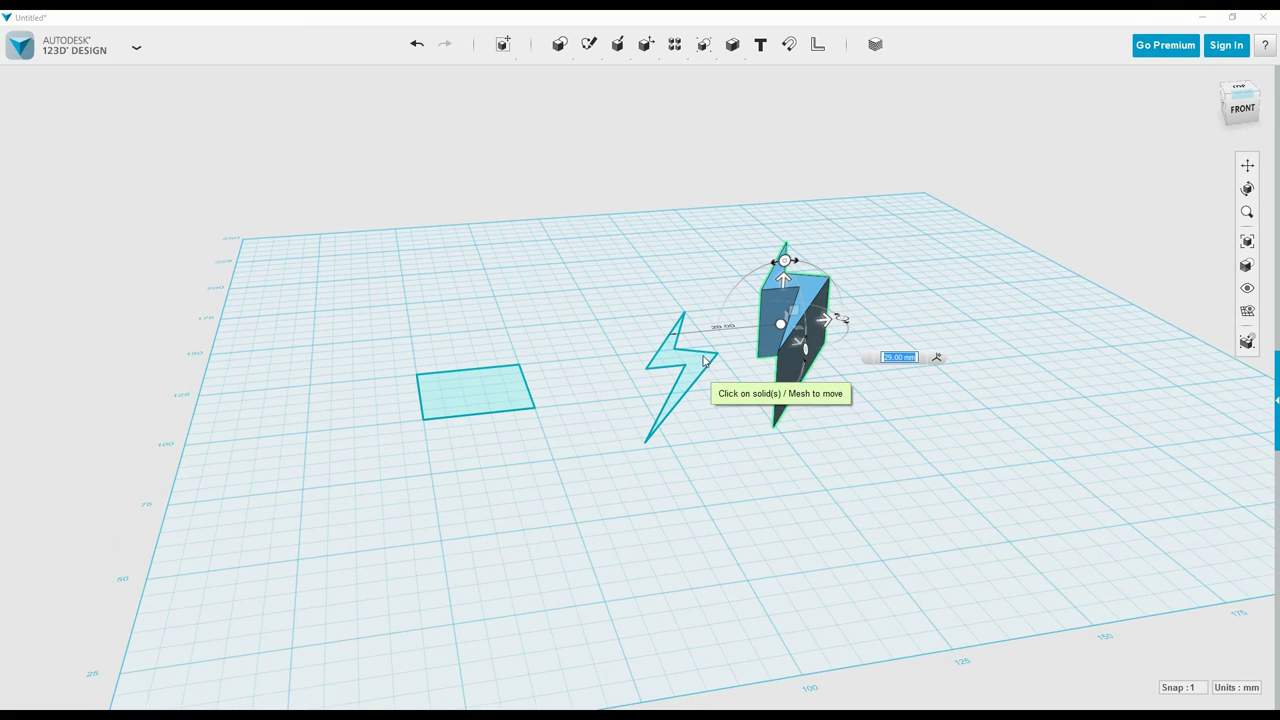
pyautogui.click(708, 362)
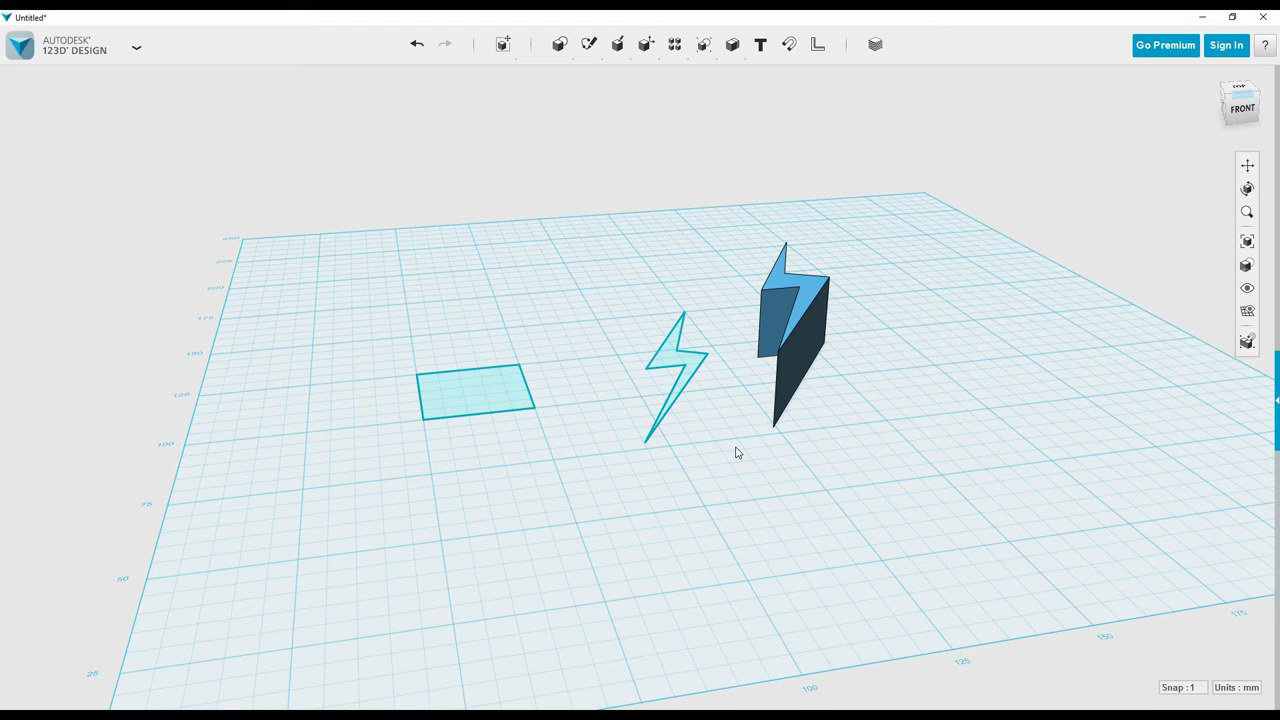
pyautogui.moveTo(735, 468)
pyautogui.mouseDown()
pyautogui.moveTo(703, 400)
pyautogui.moveTo(615, 296)
pyautogui.mouseUp()
pyautogui.press('Delete')
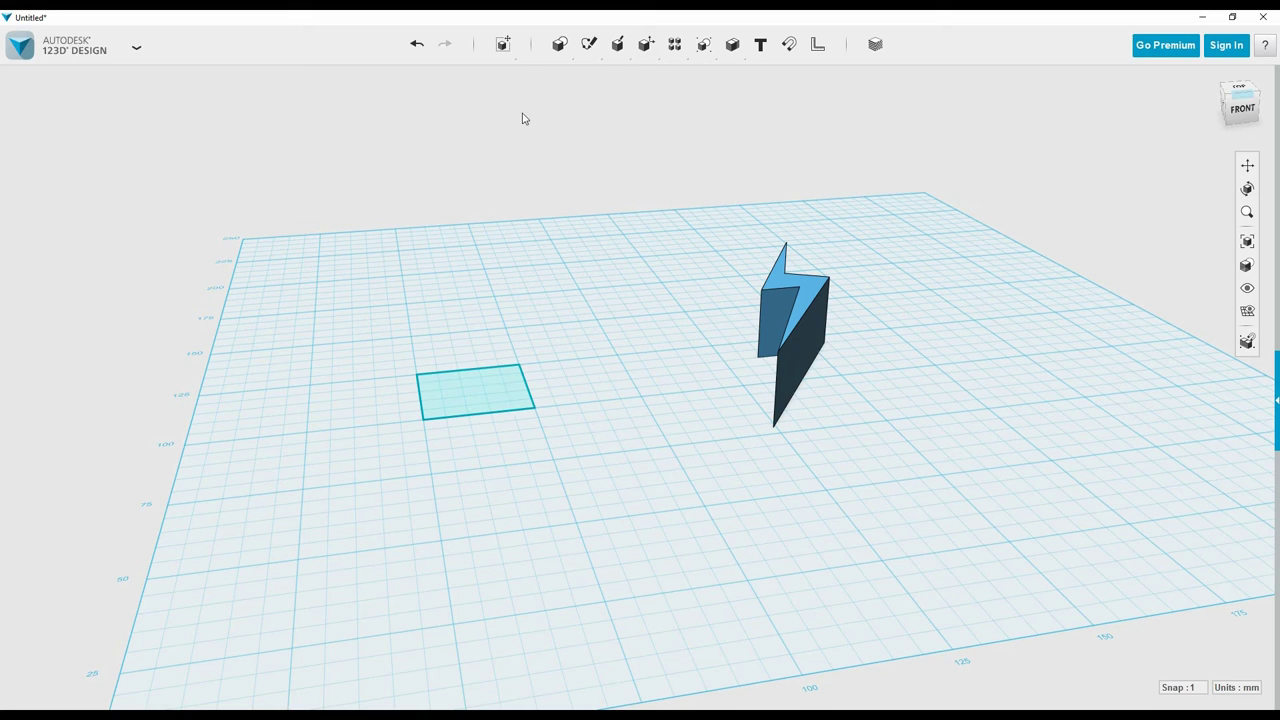
# Round the rectangle sketch's back-left corner with a sketch fillet of radius 5 mm
pyautogui.moveTo(563, 46)
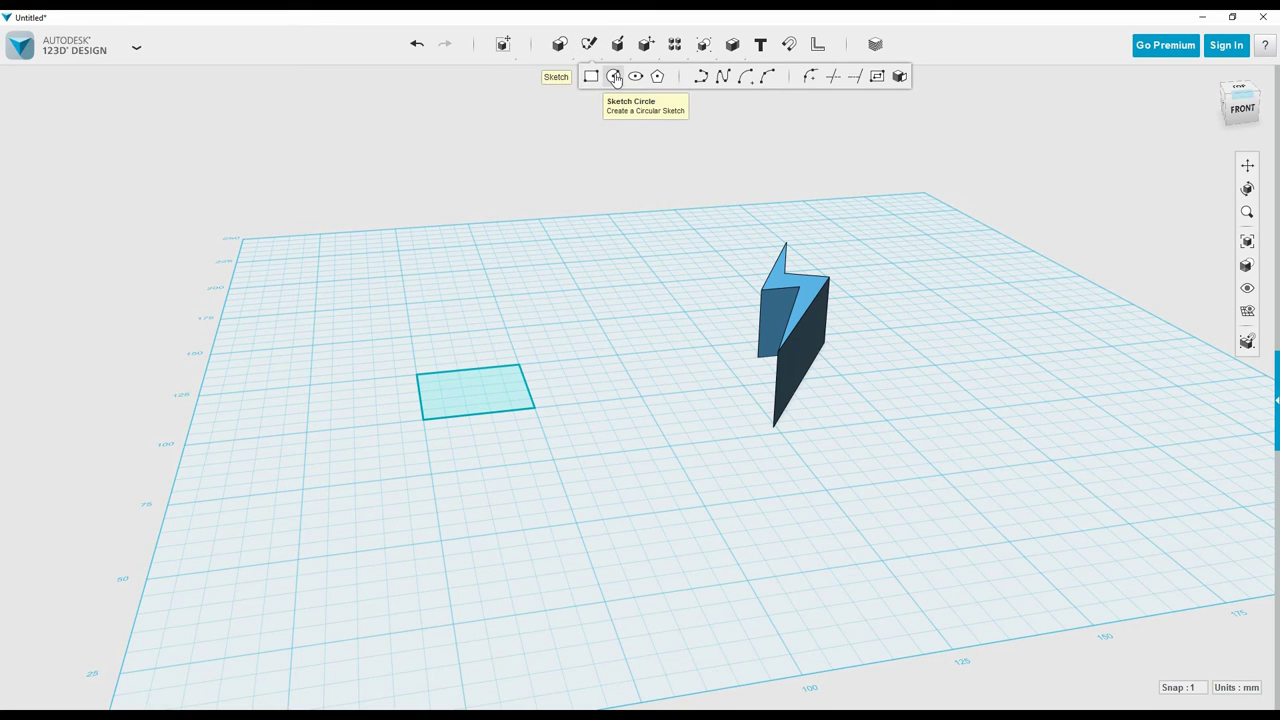
pyautogui.click(809, 78)
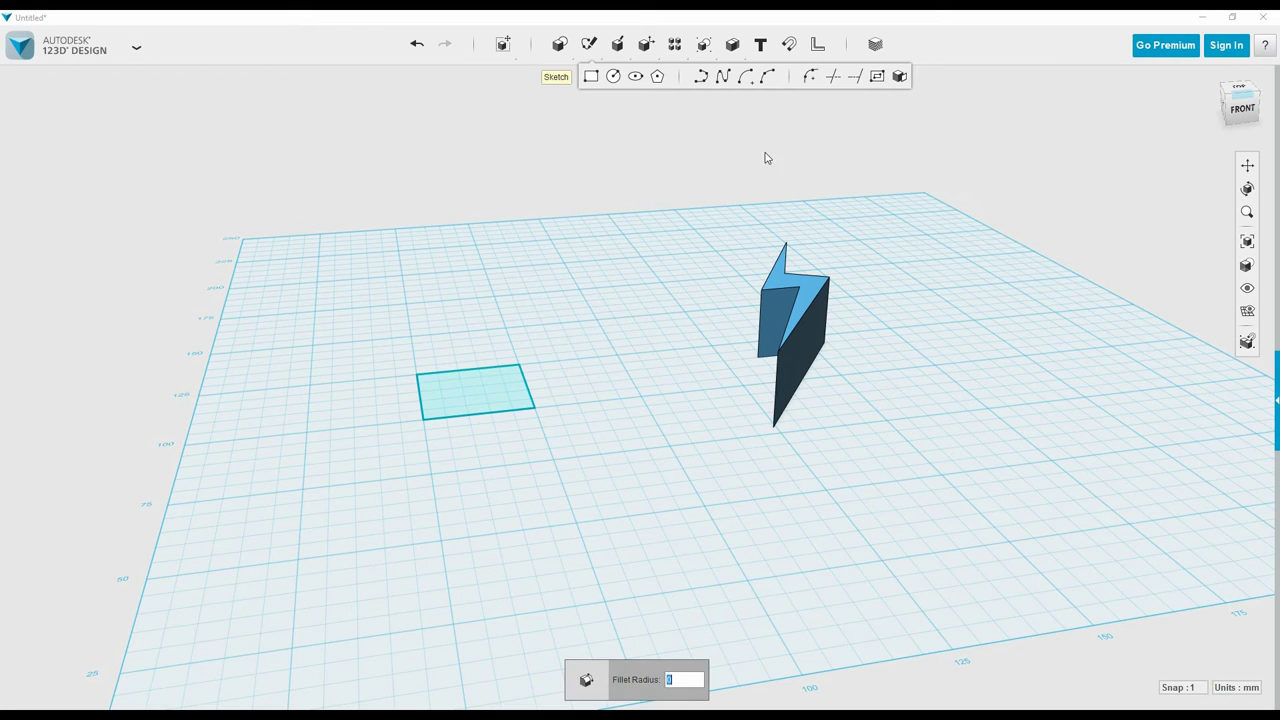
pyautogui.click(433, 378)
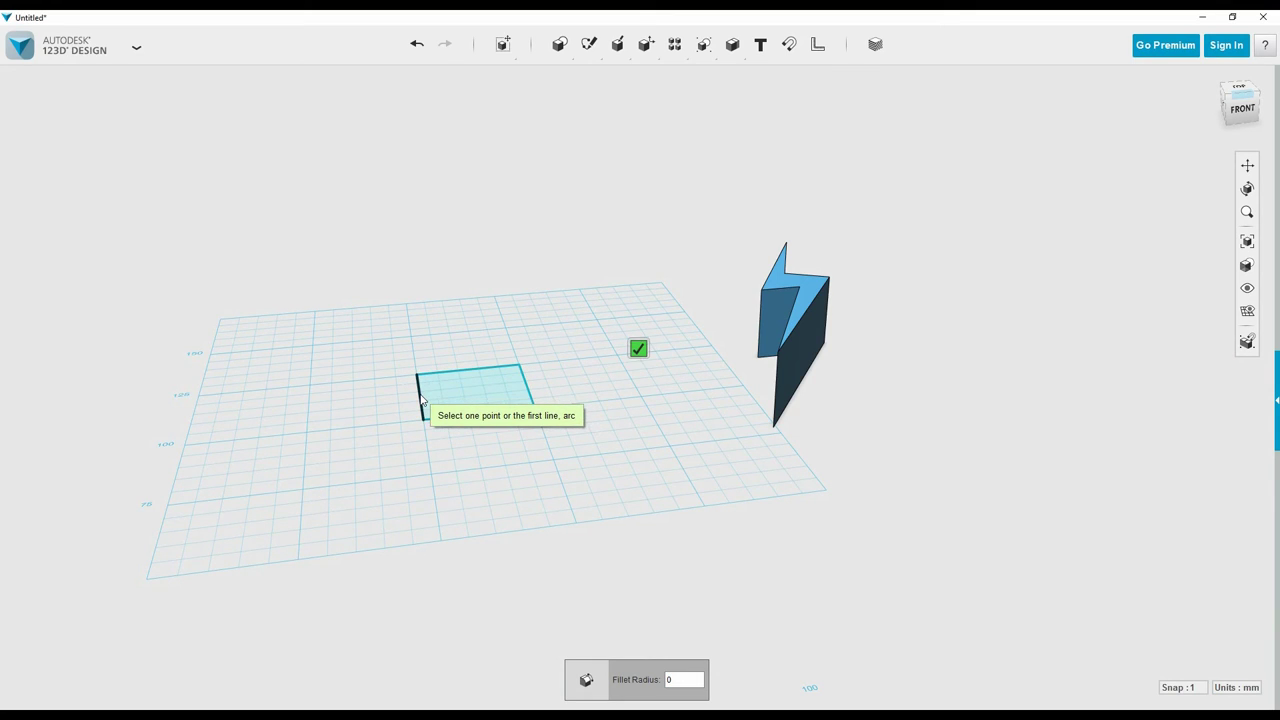
pyautogui.click(420, 399)
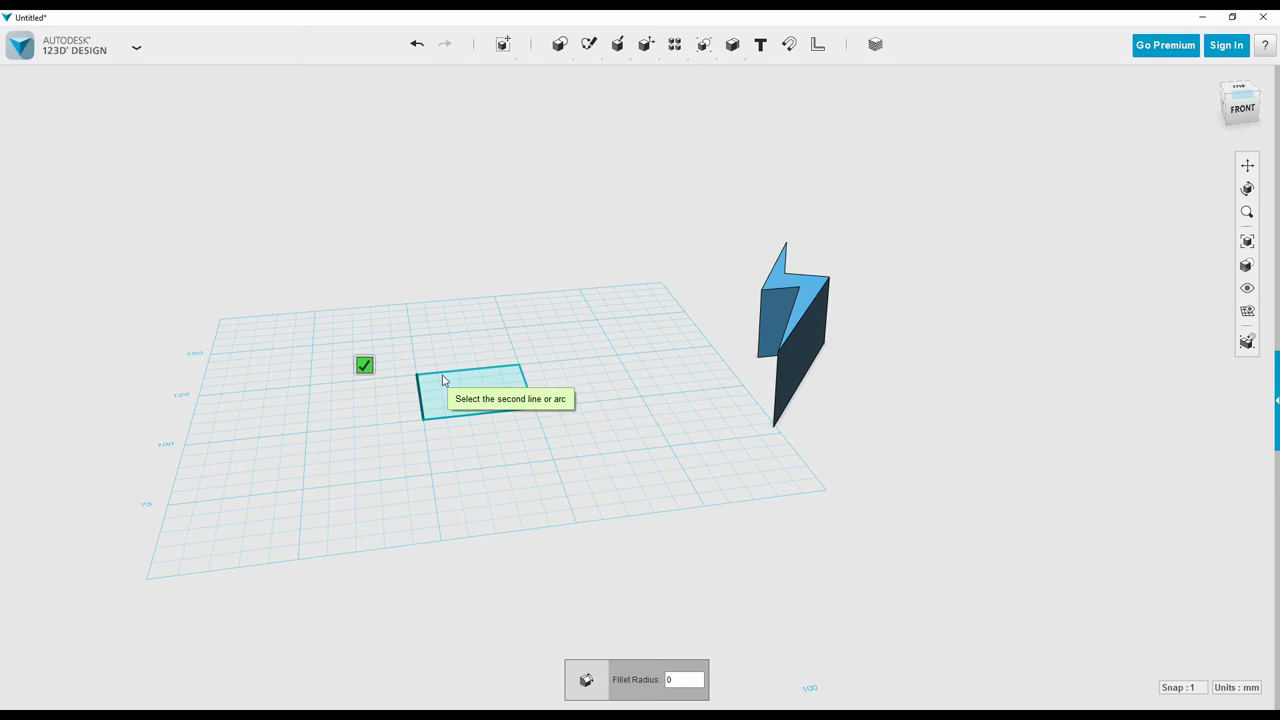
pyautogui.click(447, 374)
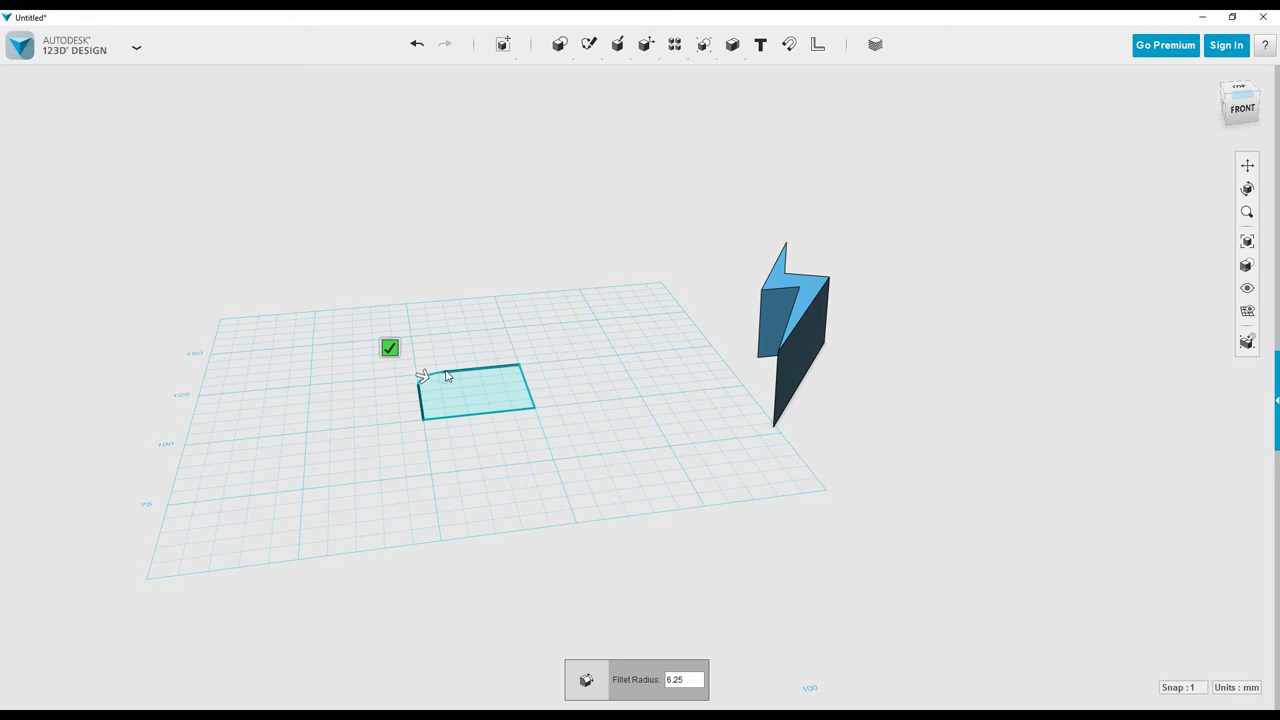
pyautogui.moveTo(429, 380)
pyautogui.mouseDown()
pyautogui.moveTo(443, 395)
pyautogui.moveTo(417, 380)
pyautogui.moveTo(430, 388)
pyautogui.mouseUp()
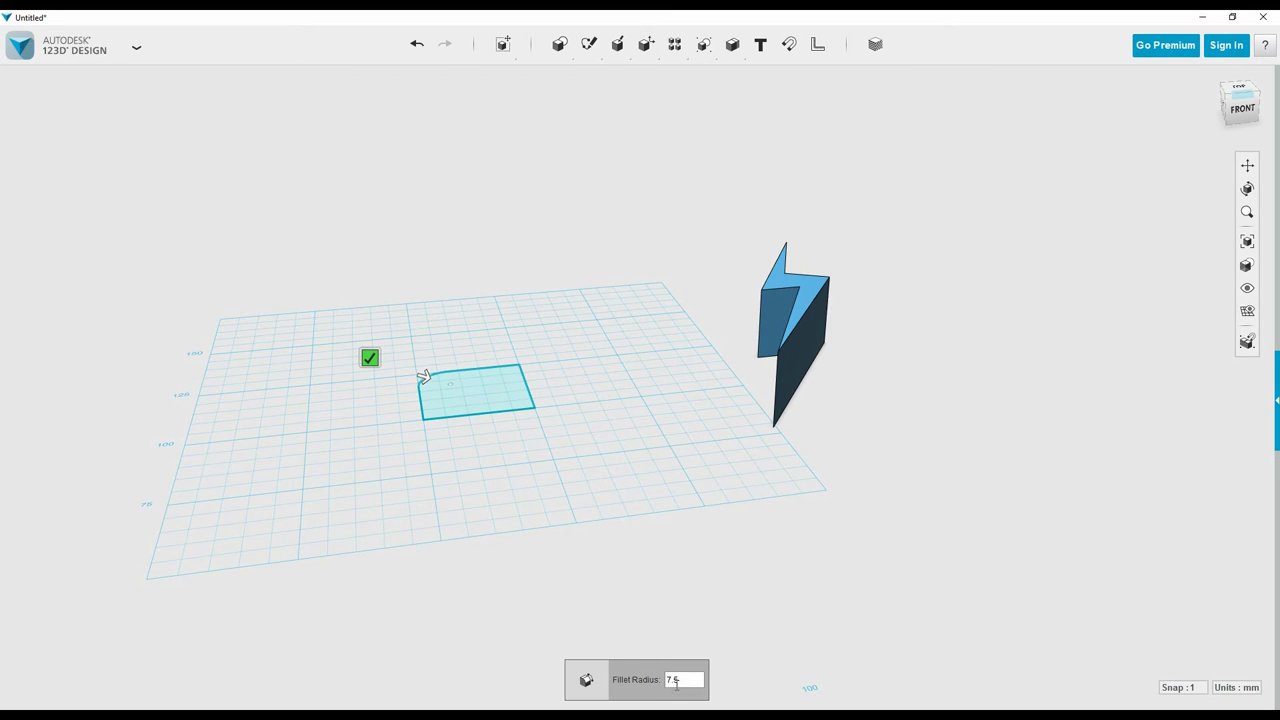
pyautogui.moveTo(685, 679); pyautogui.dragTo(629, 682)
pyautogui.write('5')
pyautogui.press('Return')
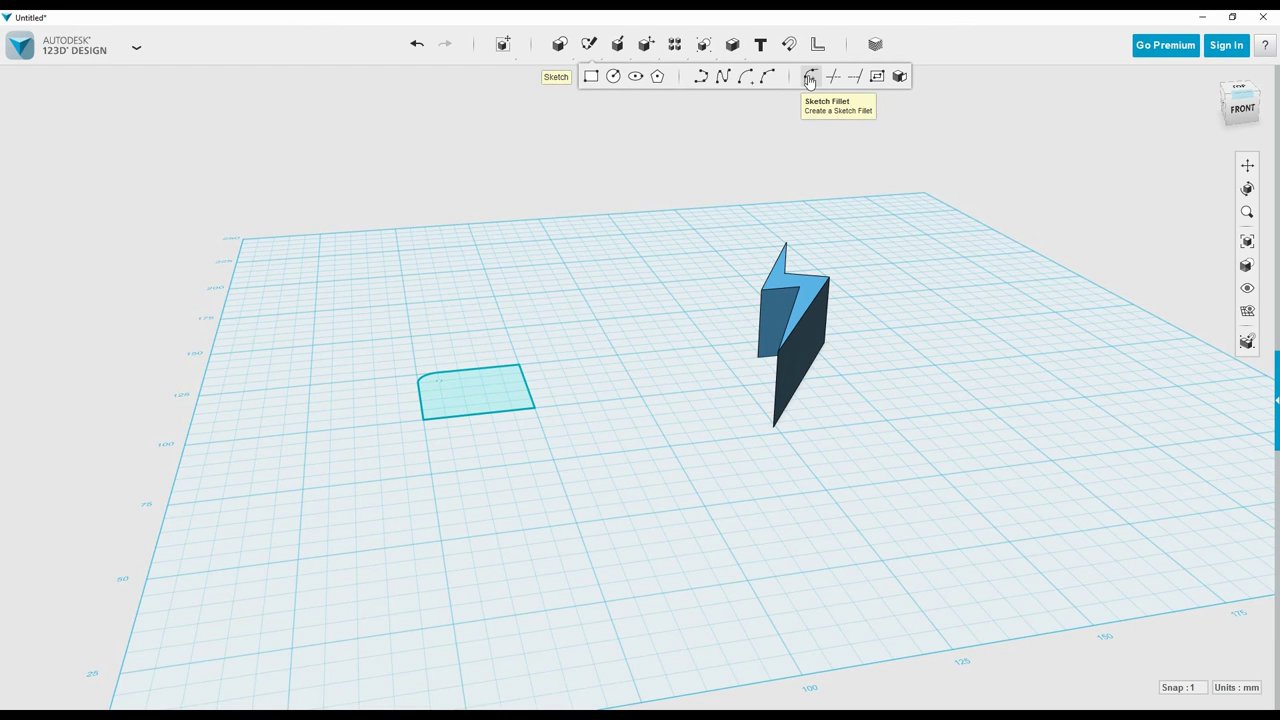
# Add a 5 mm sketch fillet to the rectangle's front-right corner, diagonally opposite the rounded one
pyautogui.click(810, 80)
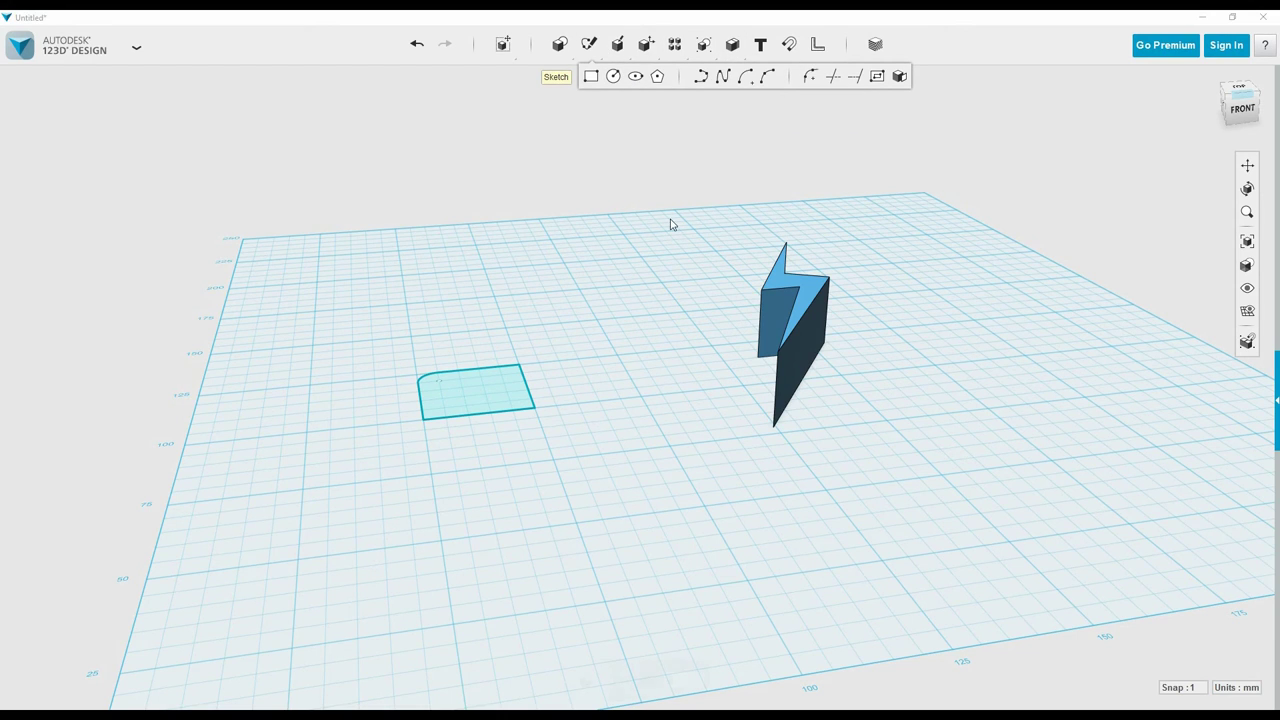
pyautogui.click(536, 409)
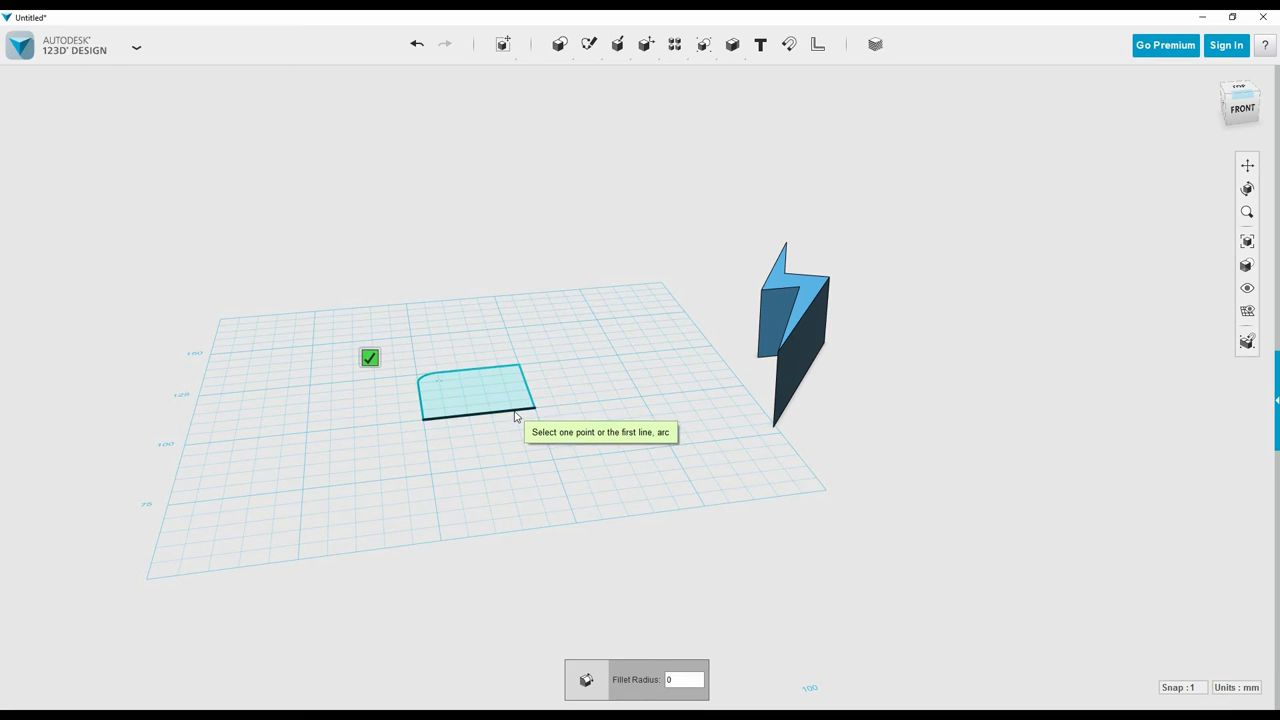
pyautogui.click(515, 415)
pyautogui.click(529, 401)
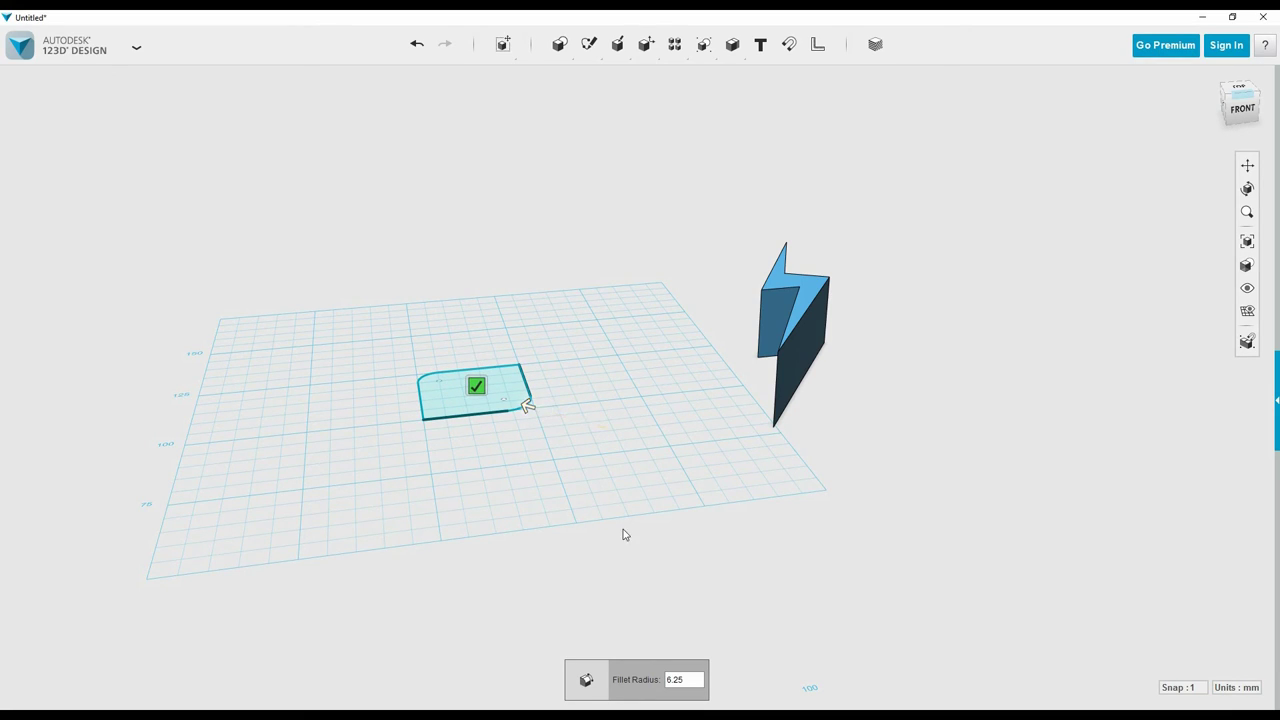
pyautogui.doubleClick(690, 677)
pyautogui.write('5')
pyautogui.press('Return')
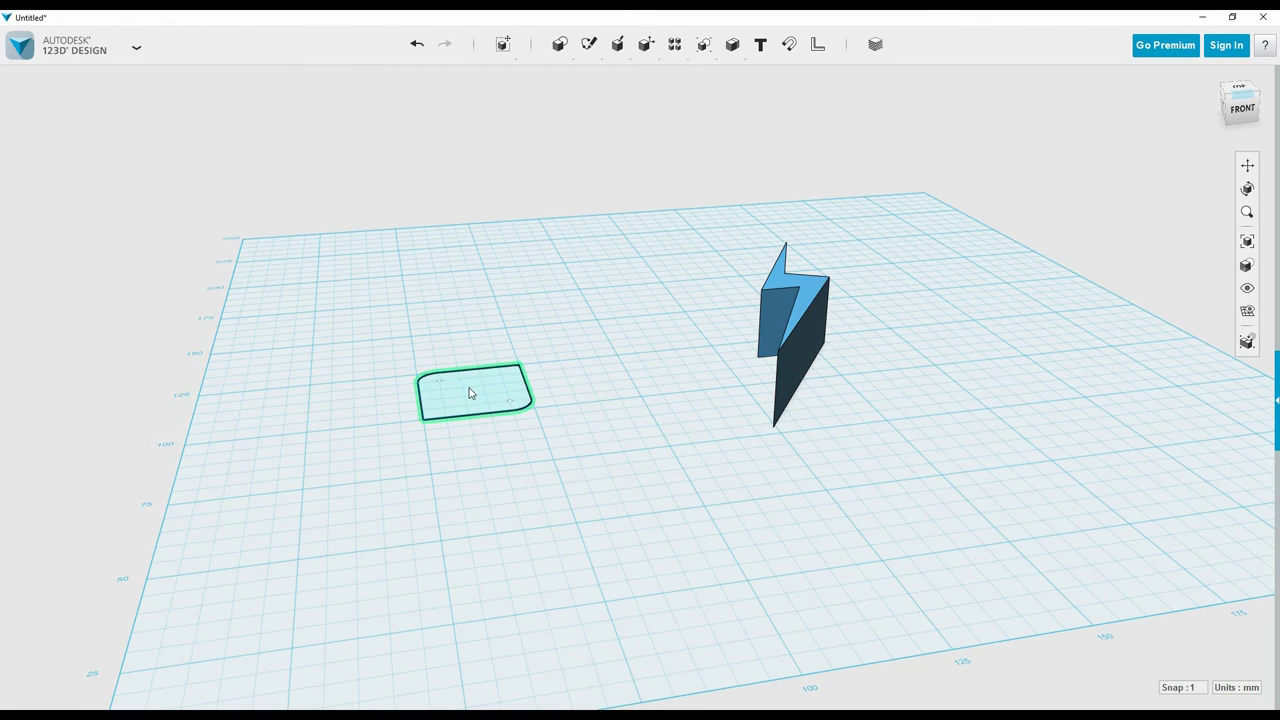
# Try to reshape the rectangle sketch by moving the center point of its back-left fillet, and undo the change
pyautogui.click(471, 391)
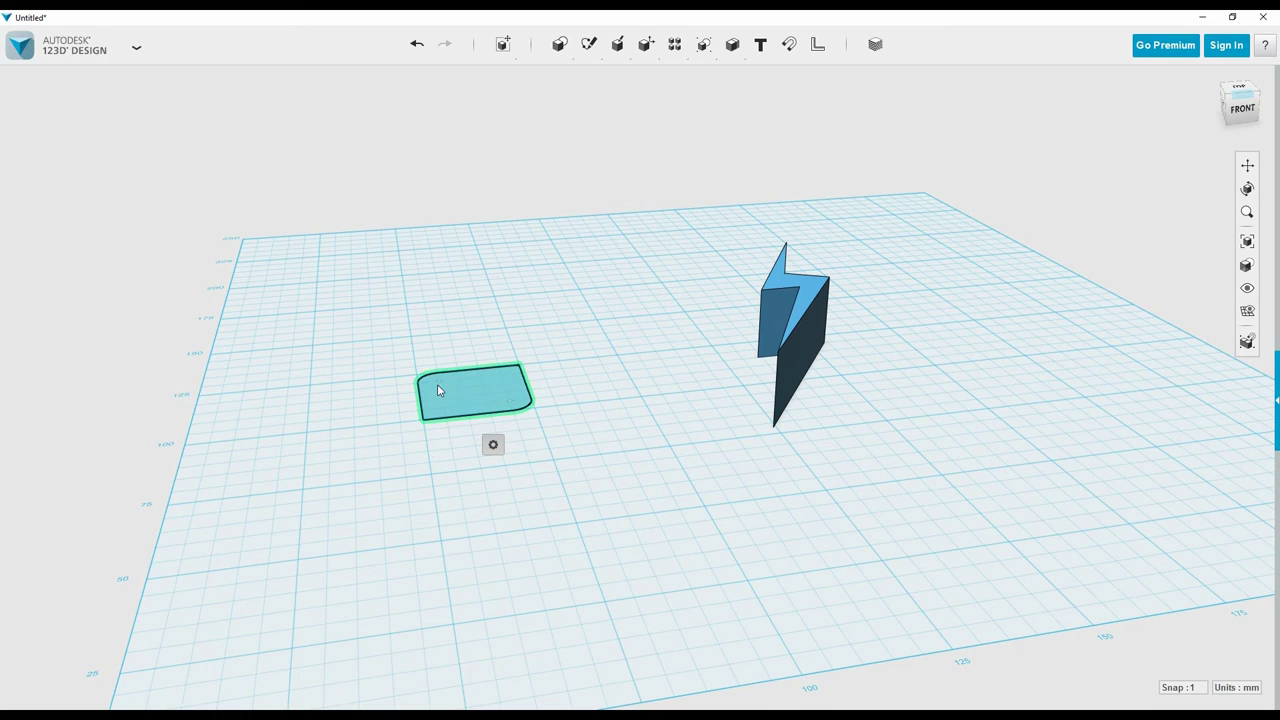
pyautogui.moveTo(440, 379)
pyautogui.mouseDown()
pyautogui.moveTo(466, 398)
pyautogui.moveTo(420, 371)
pyautogui.mouseUp()
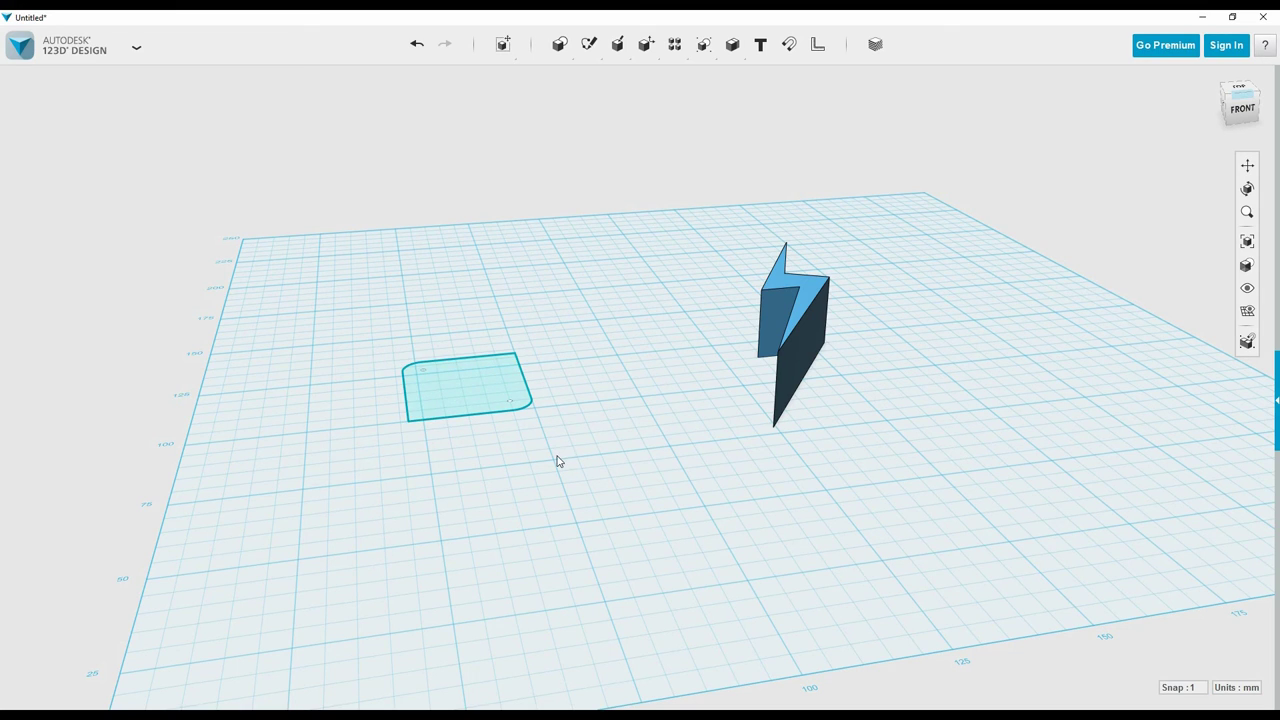
pyautogui.hotkey('ctrl', 'z')
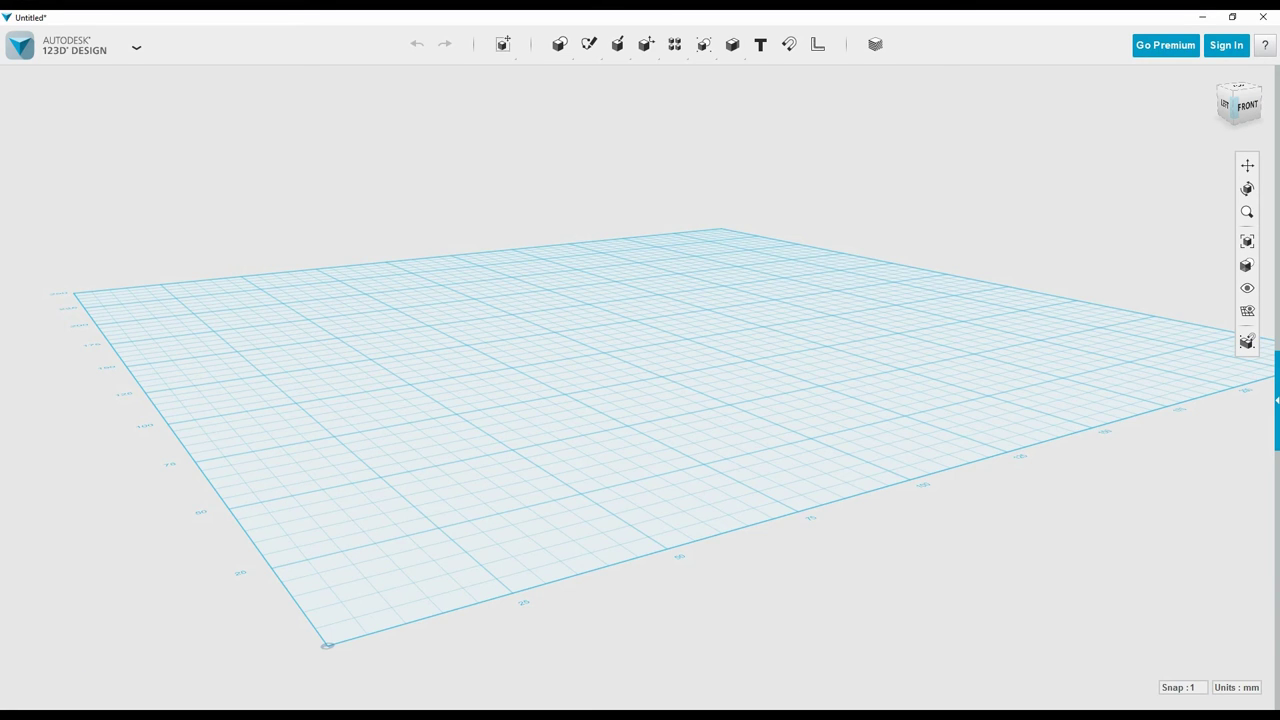
# Place a box primitive 20 mm long, 20 mm wide and 20 mm high near the left edge of the empty grid
pyautogui.moveTo(559, 46)
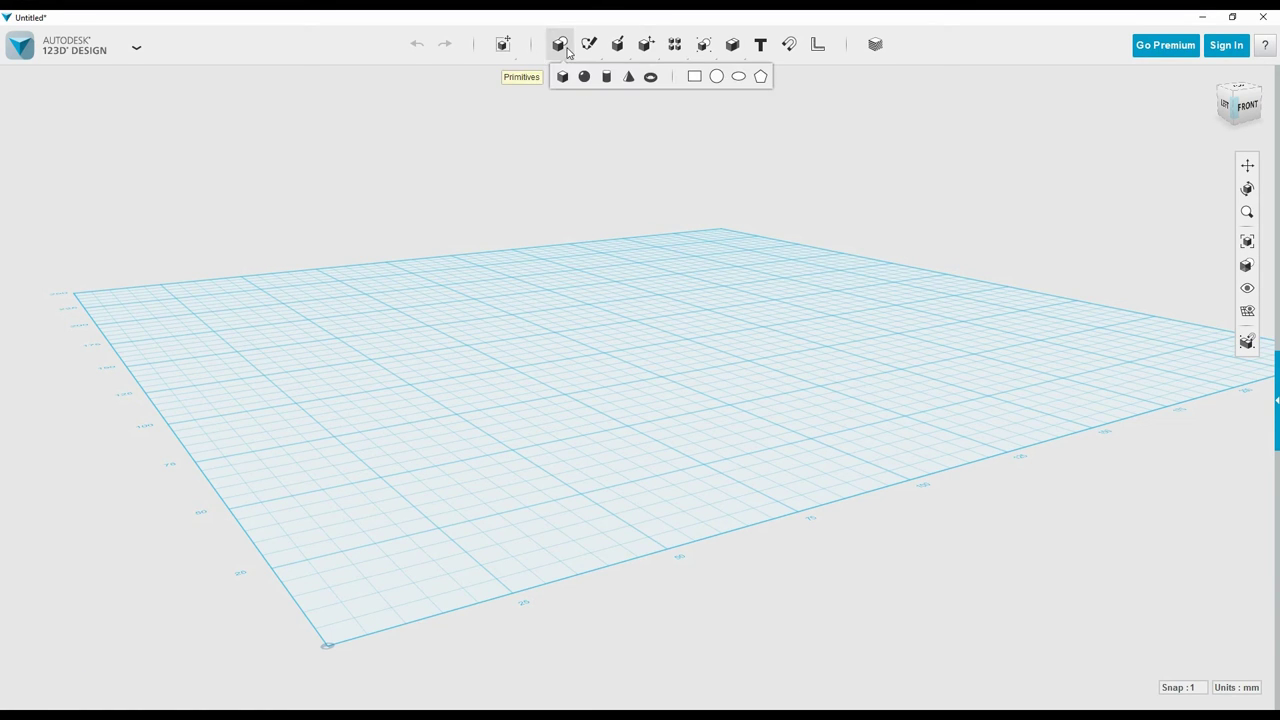
pyautogui.click(563, 78)
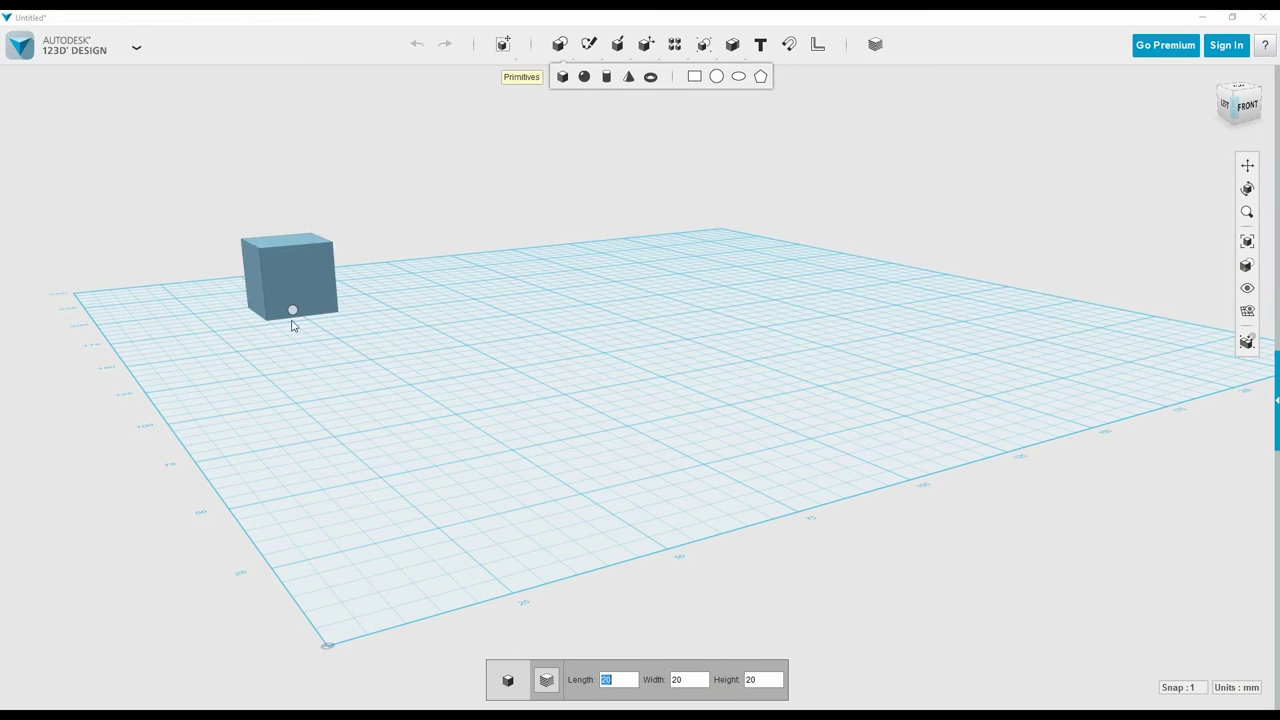
pyautogui.click(263, 358)
# Scale the box uniformly by a factor of about 3.4
pyautogui.moveTo(443, 369); pyautogui.dragTo(386, 366, button='right')
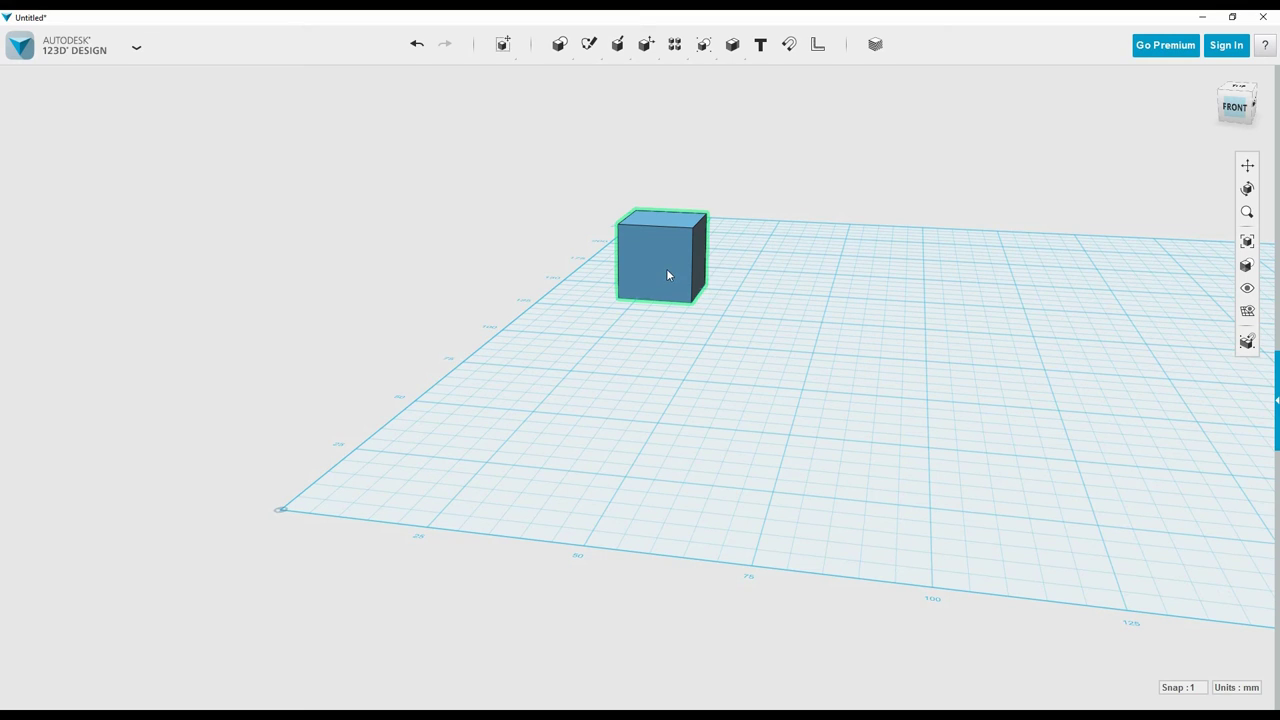
pyautogui.click(668, 275)
pyautogui.press('s')
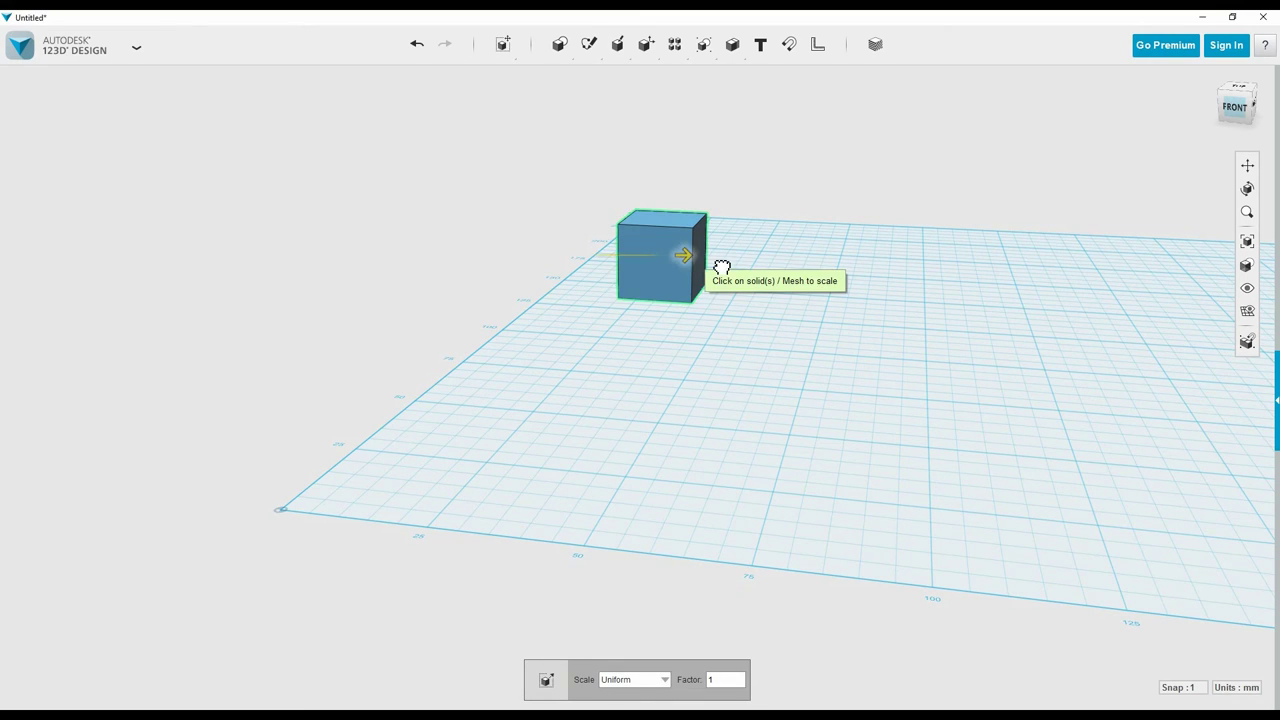
pyautogui.moveTo(721, 268); pyautogui.dragTo(780, 266)
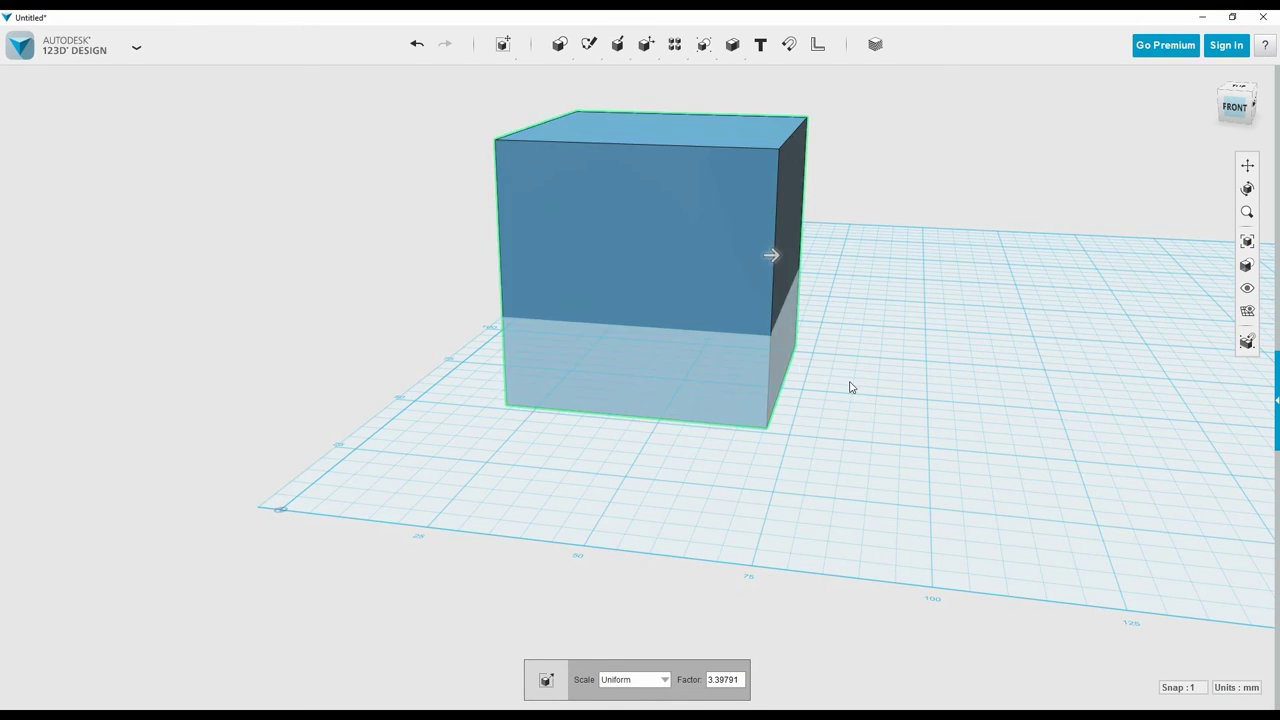
# Move the enlarged box straight up until its base rests on the grid
pyautogui.click(705, 261)
pyautogui.press('m')
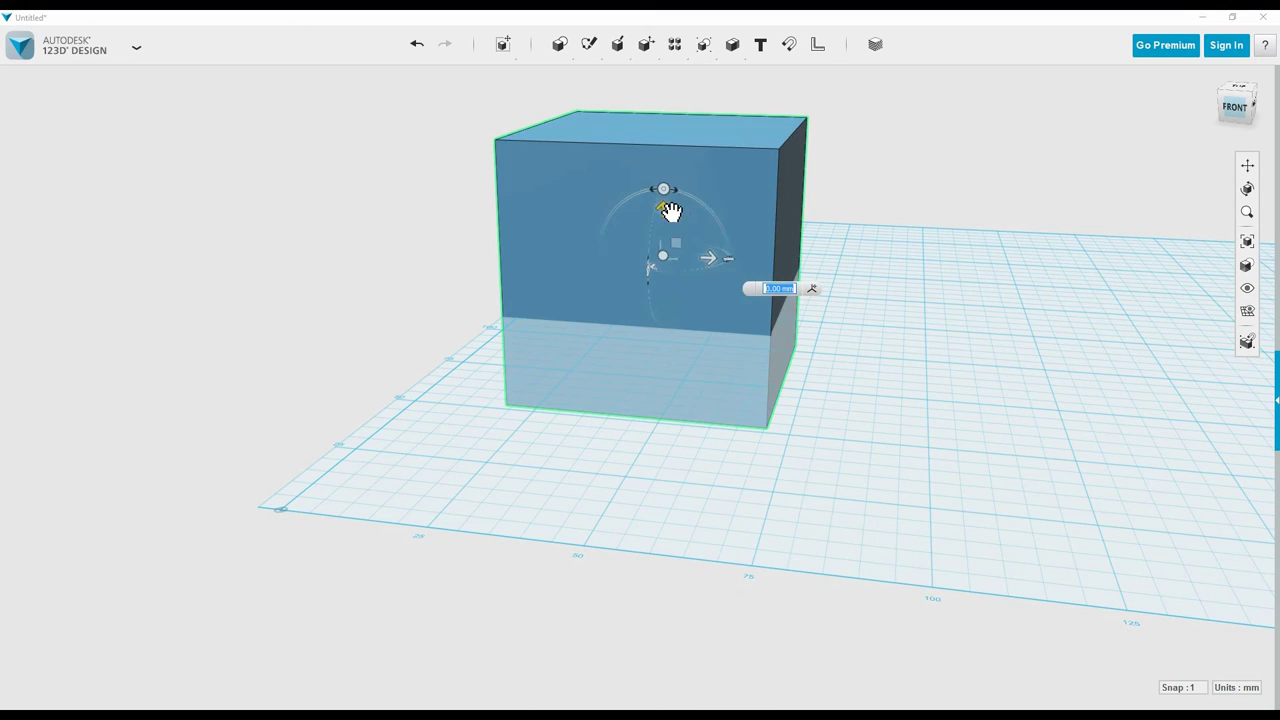
pyautogui.moveTo(670, 210); pyautogui.dragTo(666, 114)
pyautogui.click(1000, 437)
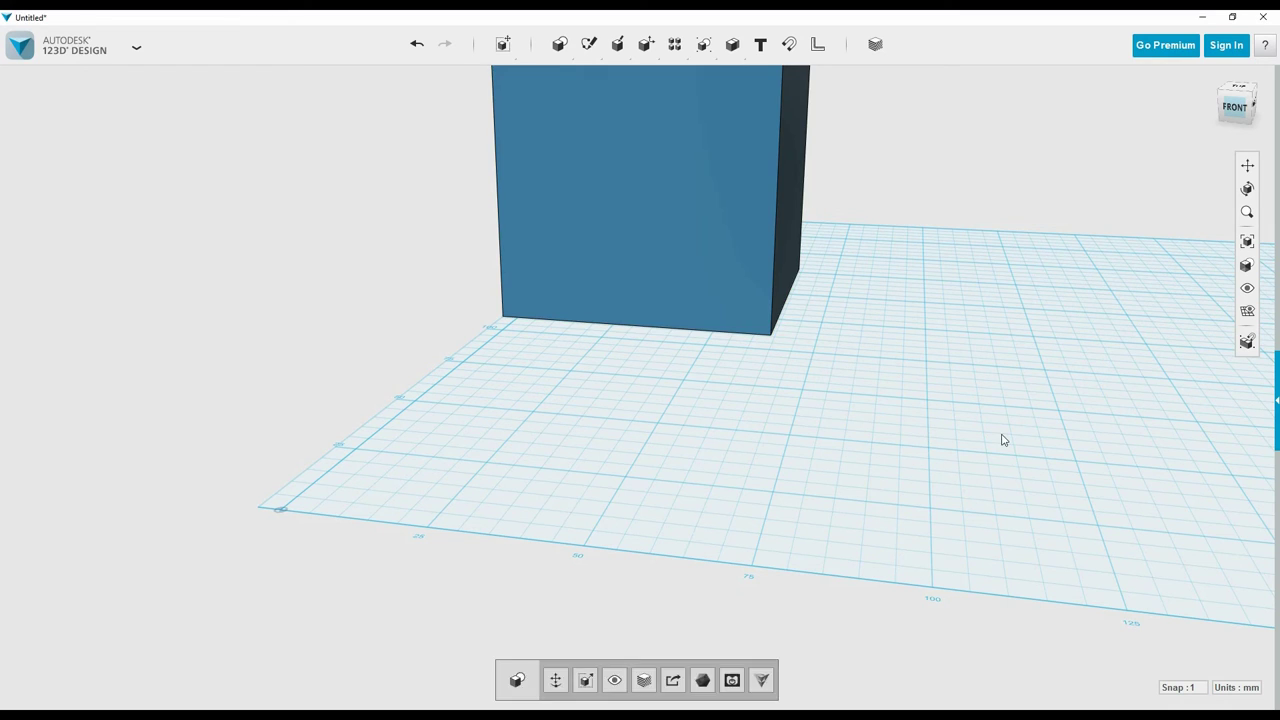
pyautogui.moveTo(964, 240); pyautogui.dragTo(972, 421, button='right')
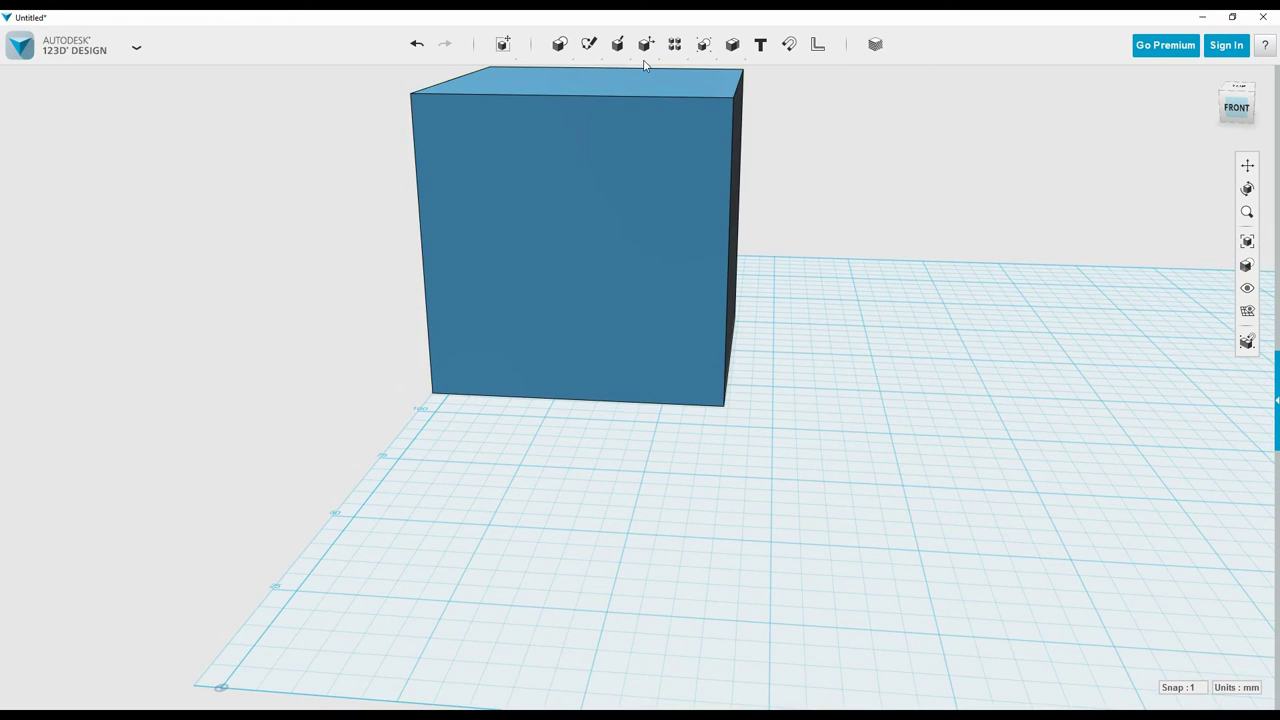
pyautogui.moveTo(629, 65)
pyautogui.moveTo(566, 57)
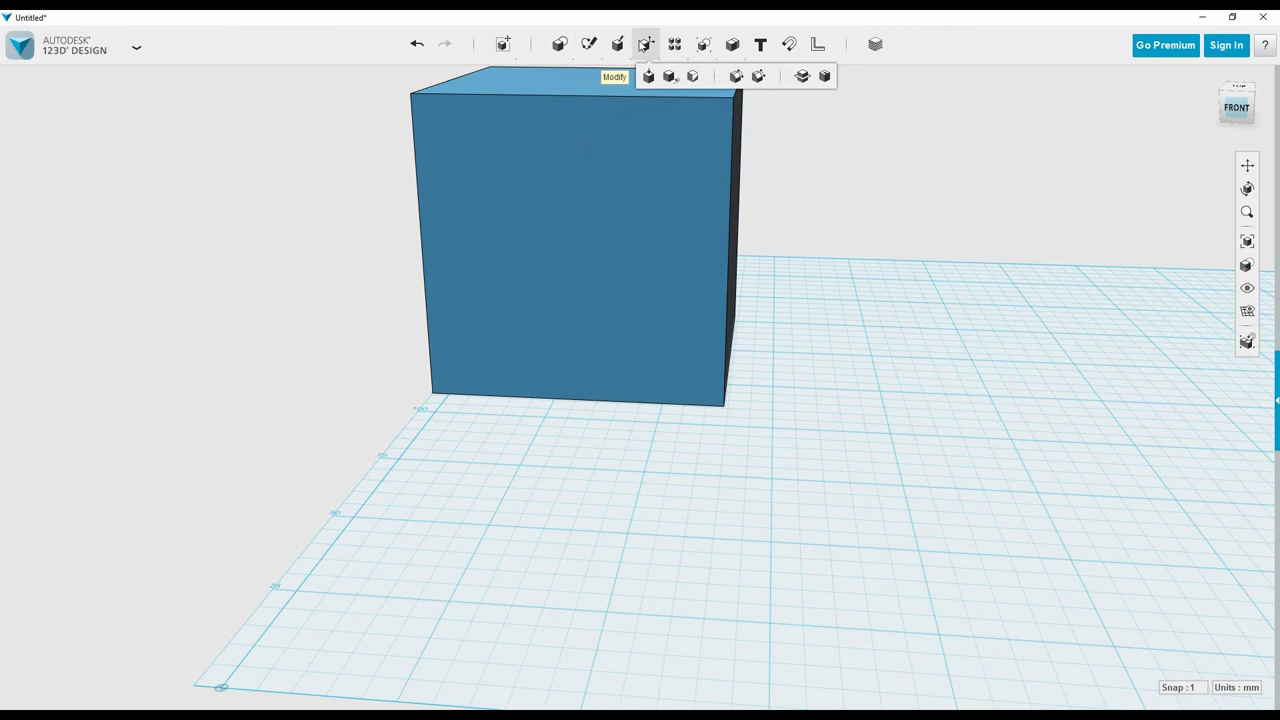
pyautogui.click(803, 77)
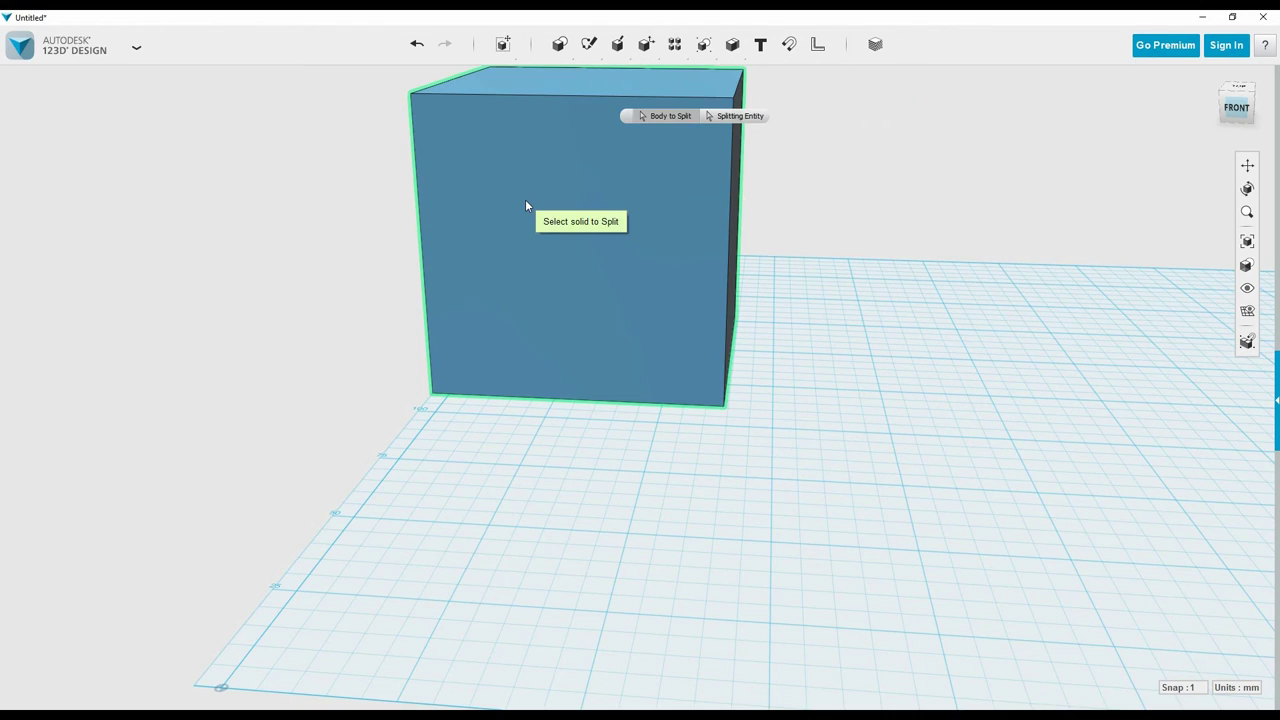
pyautogui.click(525, 199)
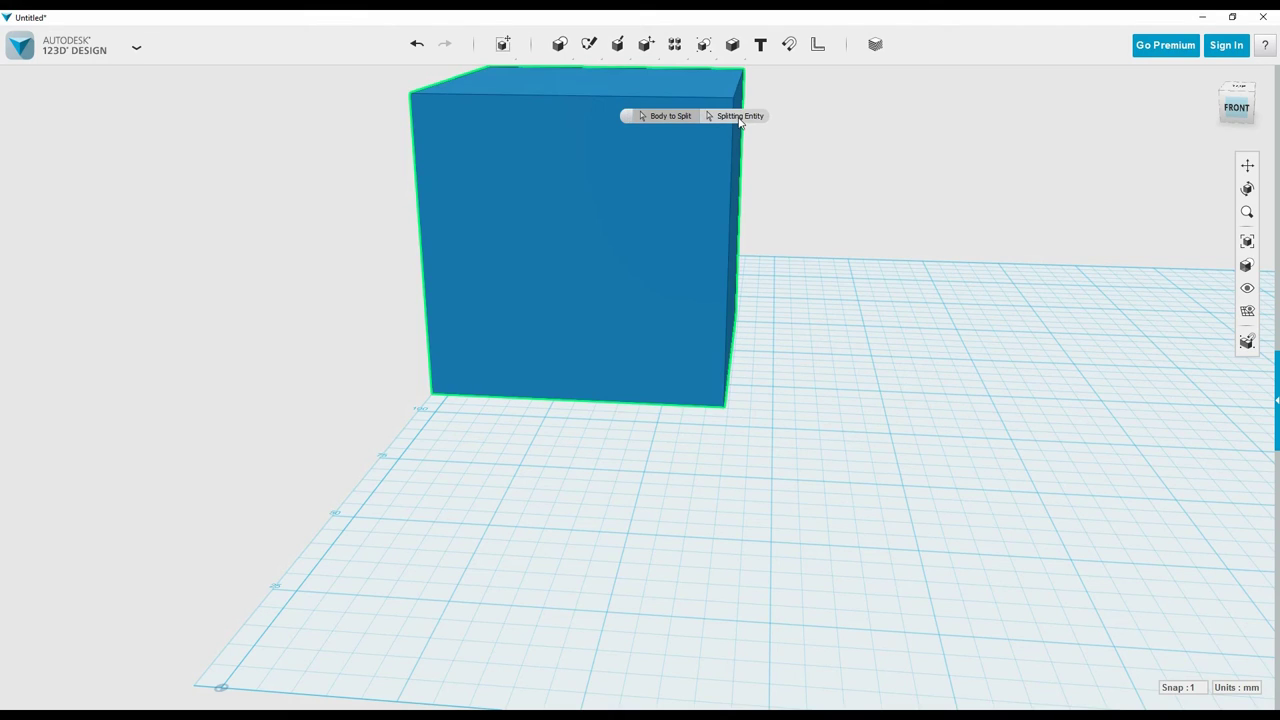
pyautogui.click(739, 117)
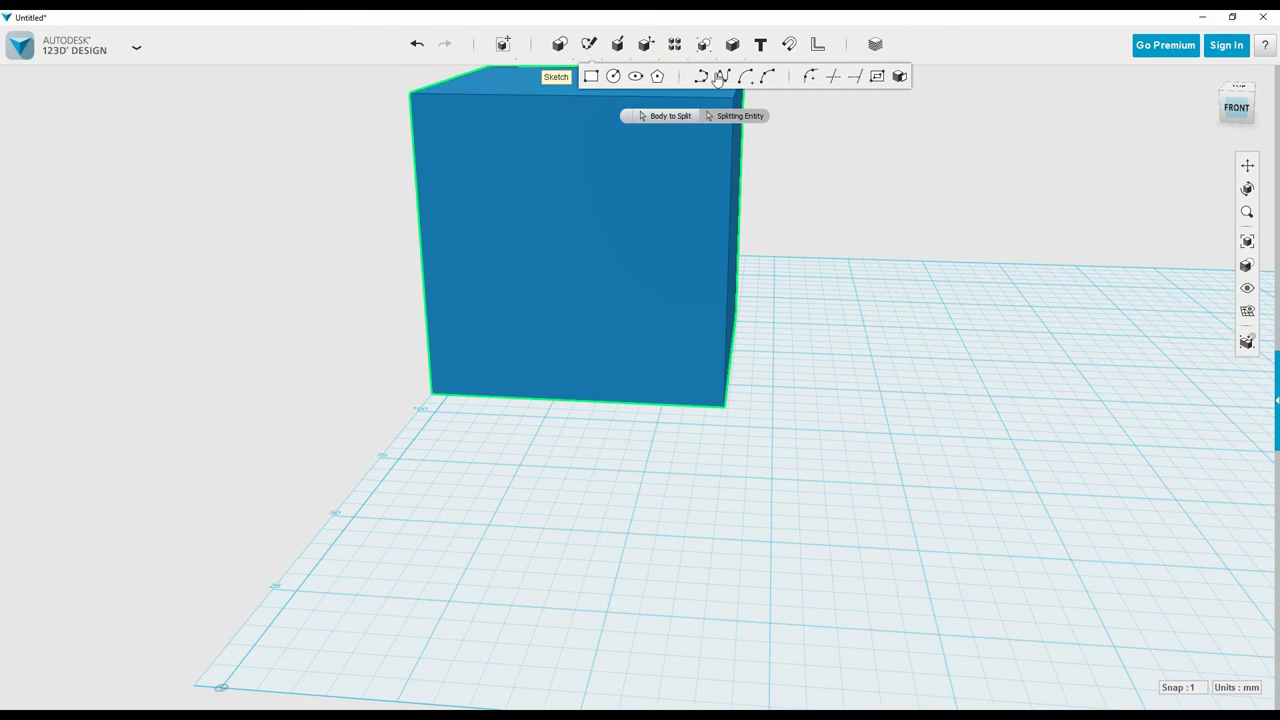
# Sketch a multi-point spline on the box's front face, starting on its left edge and waving across the upper half
pyautogui.click(729, 78)
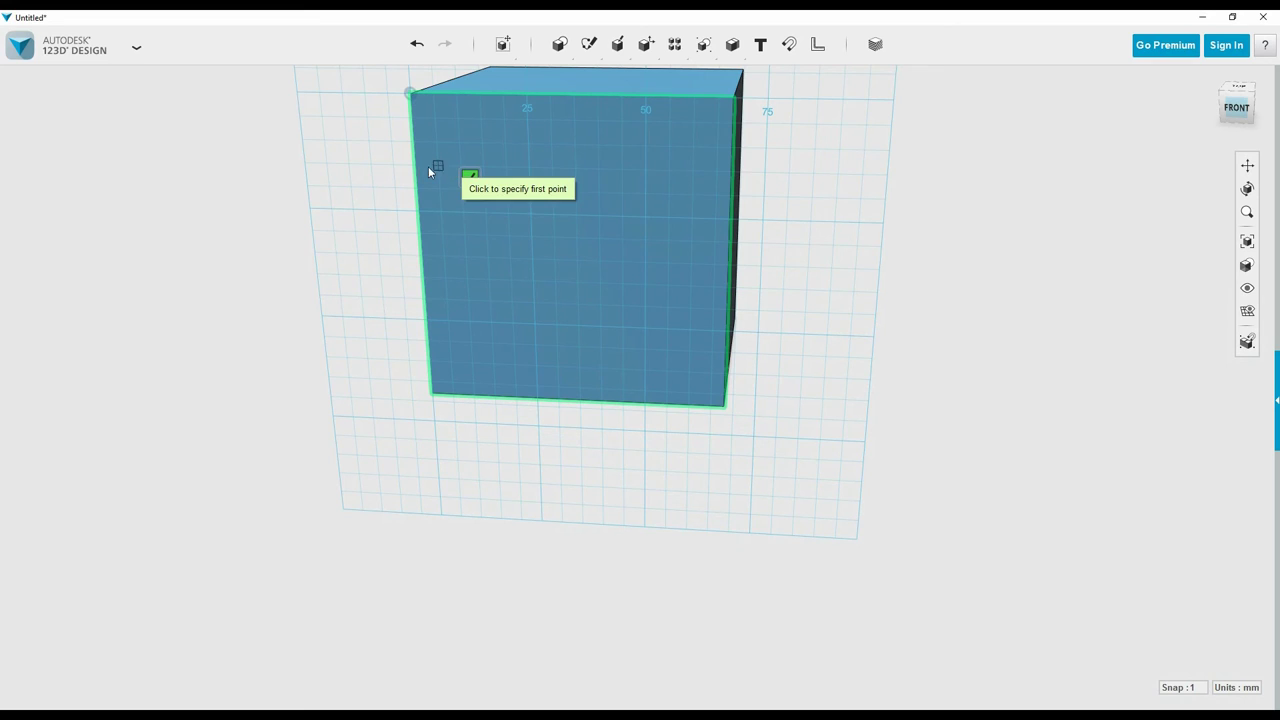
pyautogui.click(417, 165)
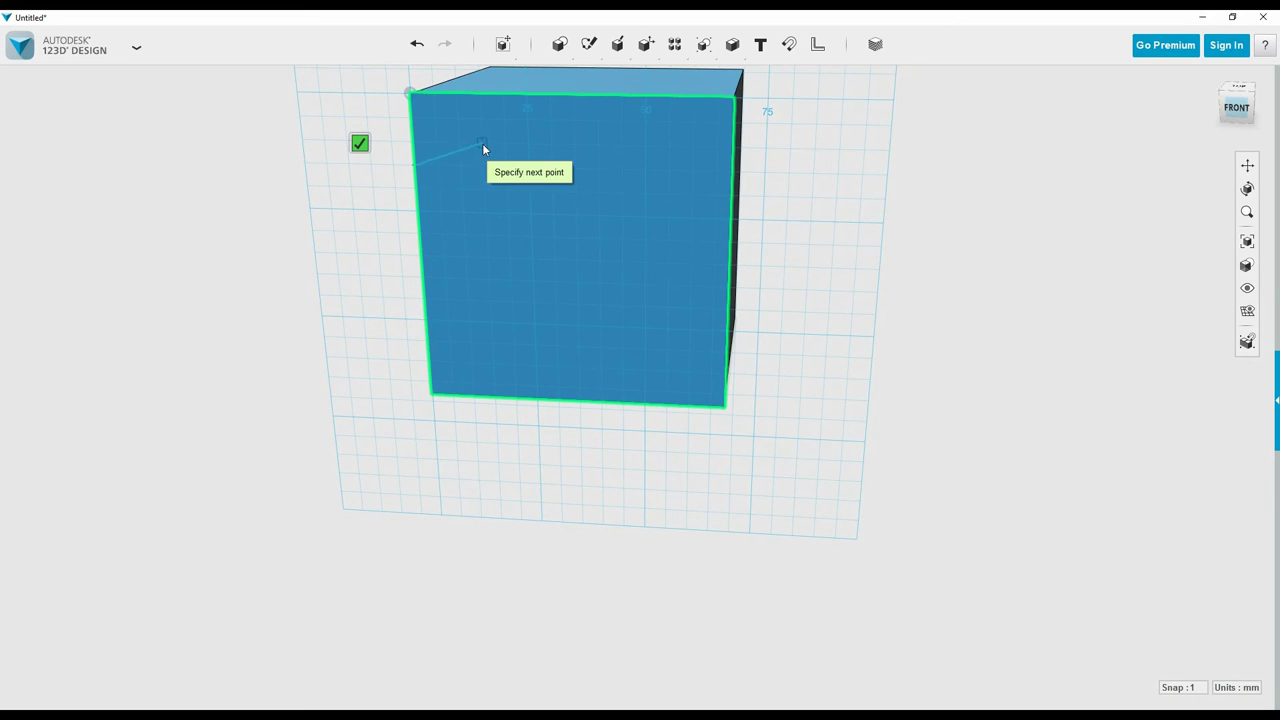
pyautogui.click(482, 143)
pyautogui.click(551, 204)
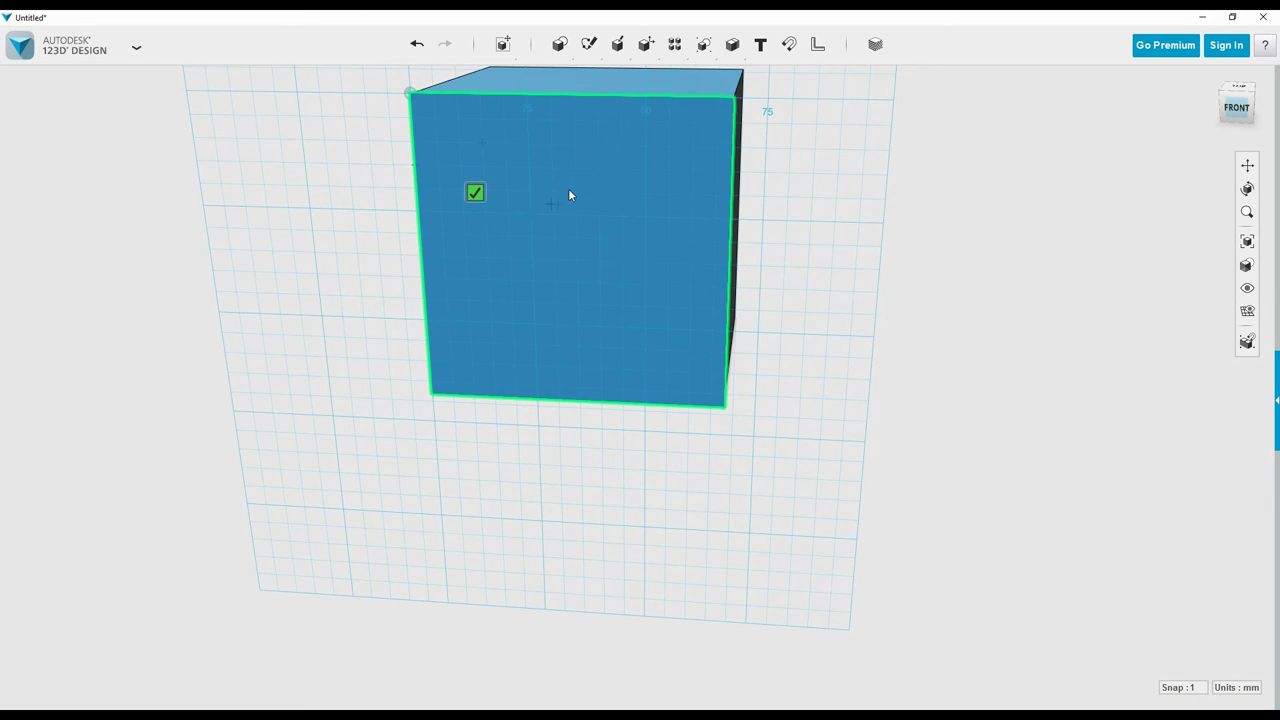
pyautogui.click(603, 152)
pyautogui.click(675, 203)
pyautogui.click(412, 142)
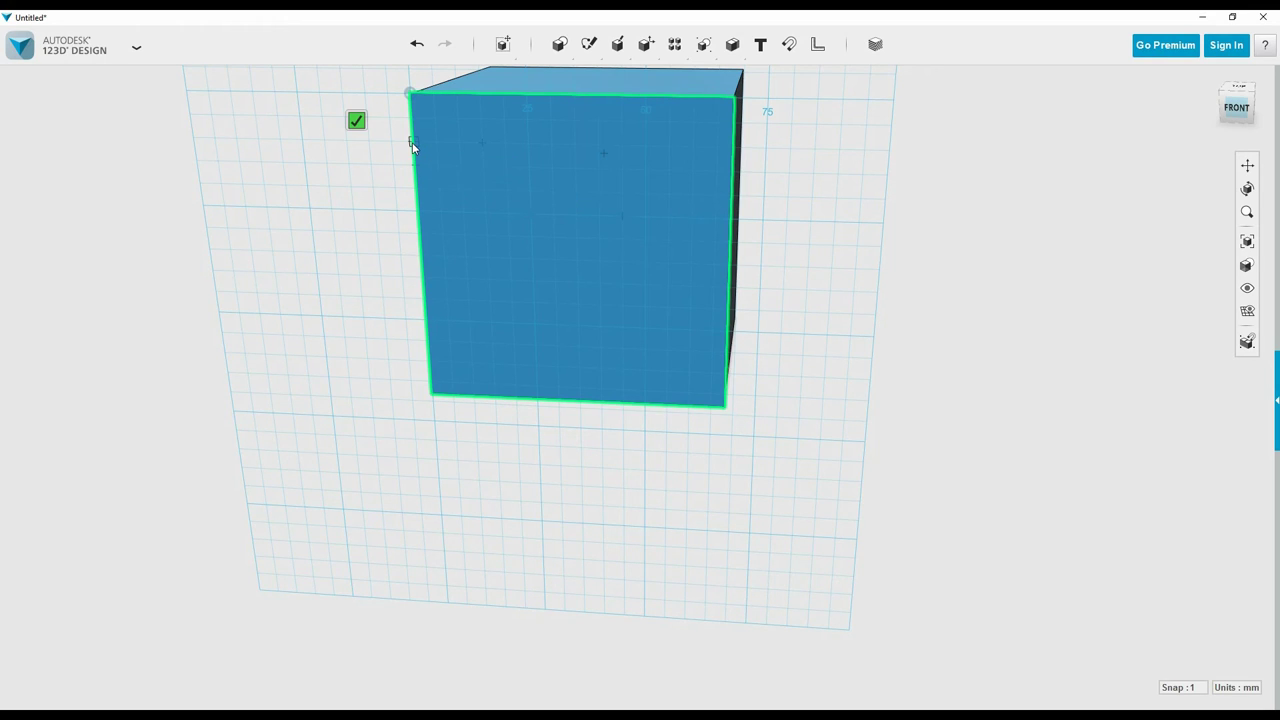
pyautogui.moveTo(412, 142); pyautogui.dragTo(733, 195)
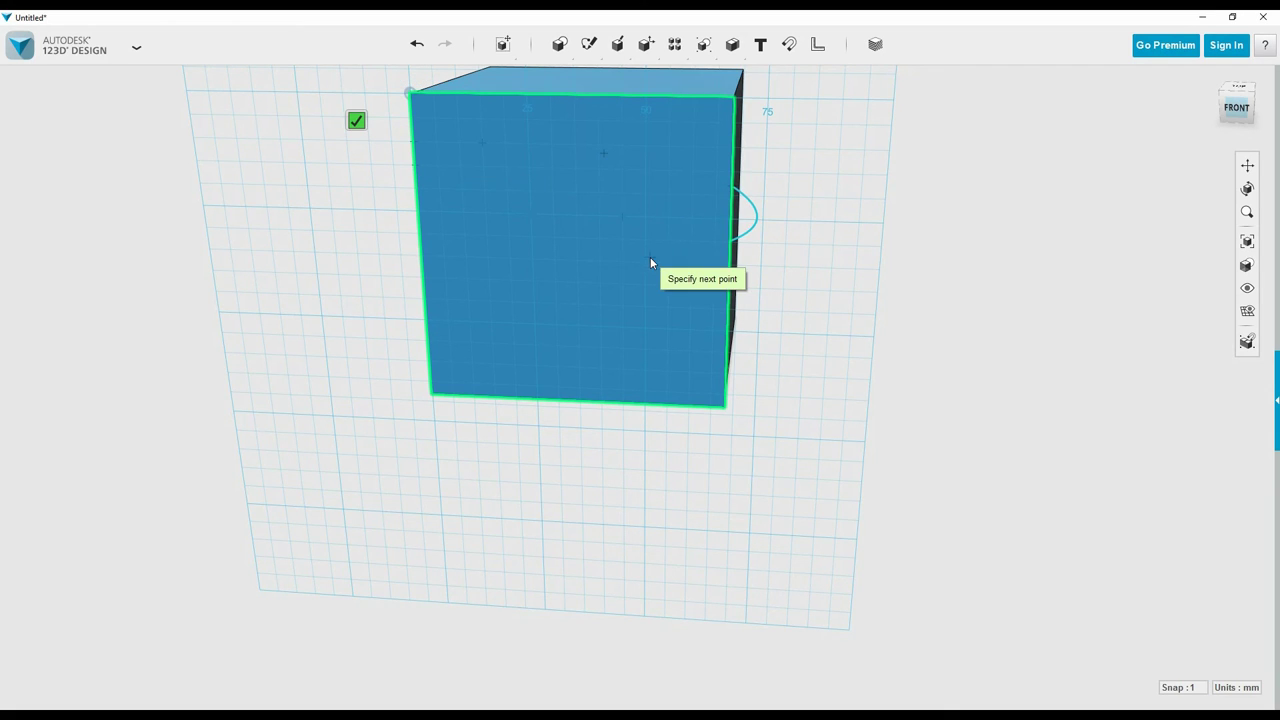
pyautogui.click(650, 260)
pyautogui.click(594, 235)
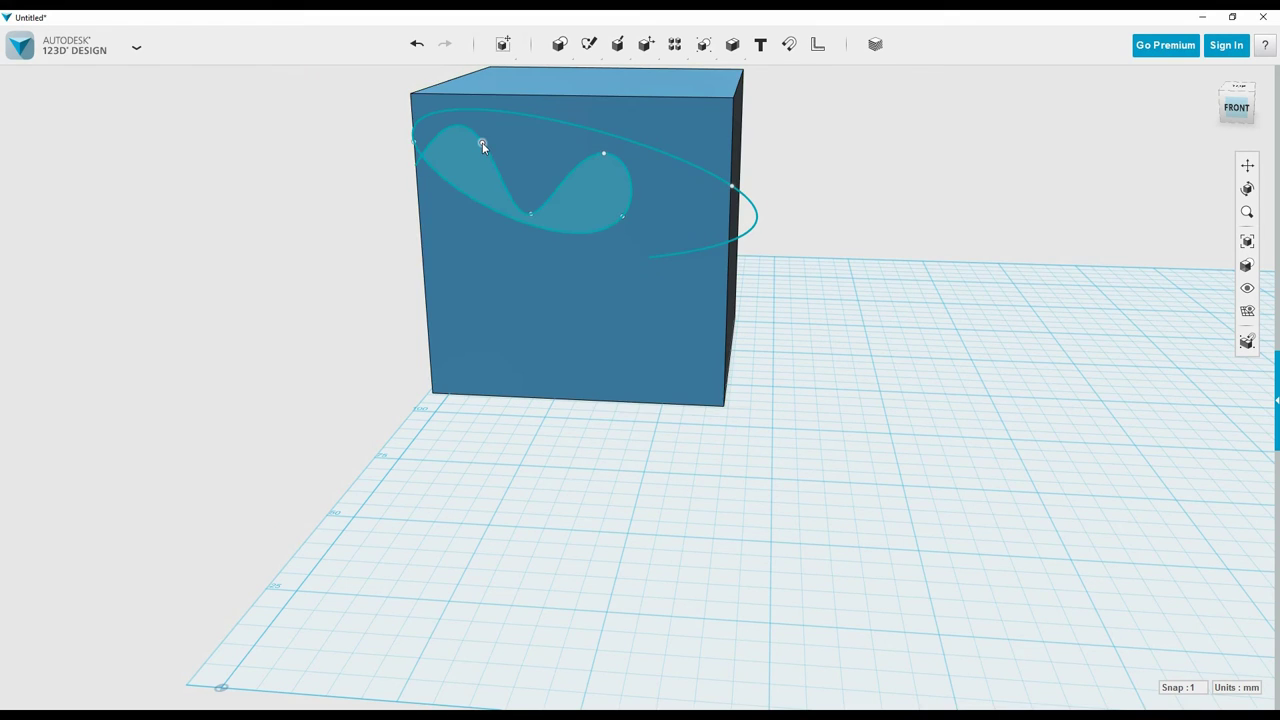
# Reposition the spline's stray points so the curve runs as one open wave from the front face's left edge to its right edge
pyautogui.moveTo(416, 140)
pyautogui.mouseDown()
pyautogui.moveTo(579, 140)
pyautogui.moveTo(688, 177)
pyautogui.mouseUp()
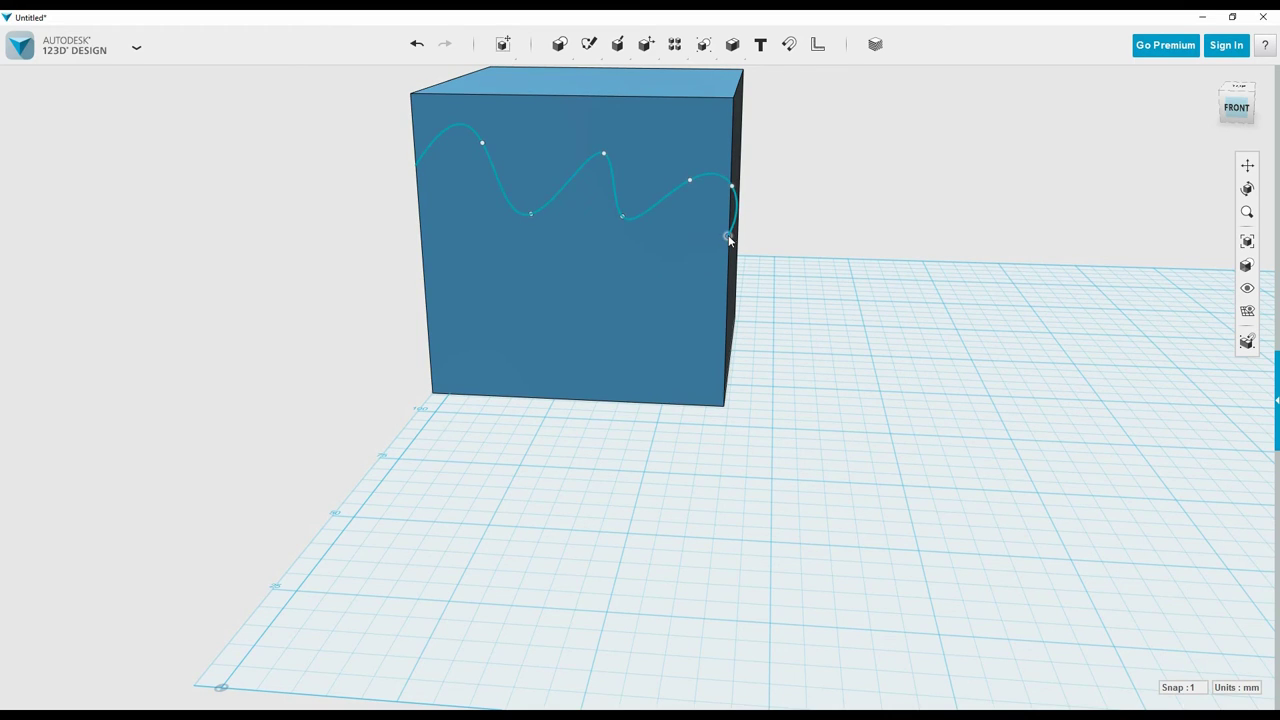
pyautogui.click(729, 236)
pyautogui.moveTo(688, 279); pyautogui.dragTo(687, 284)
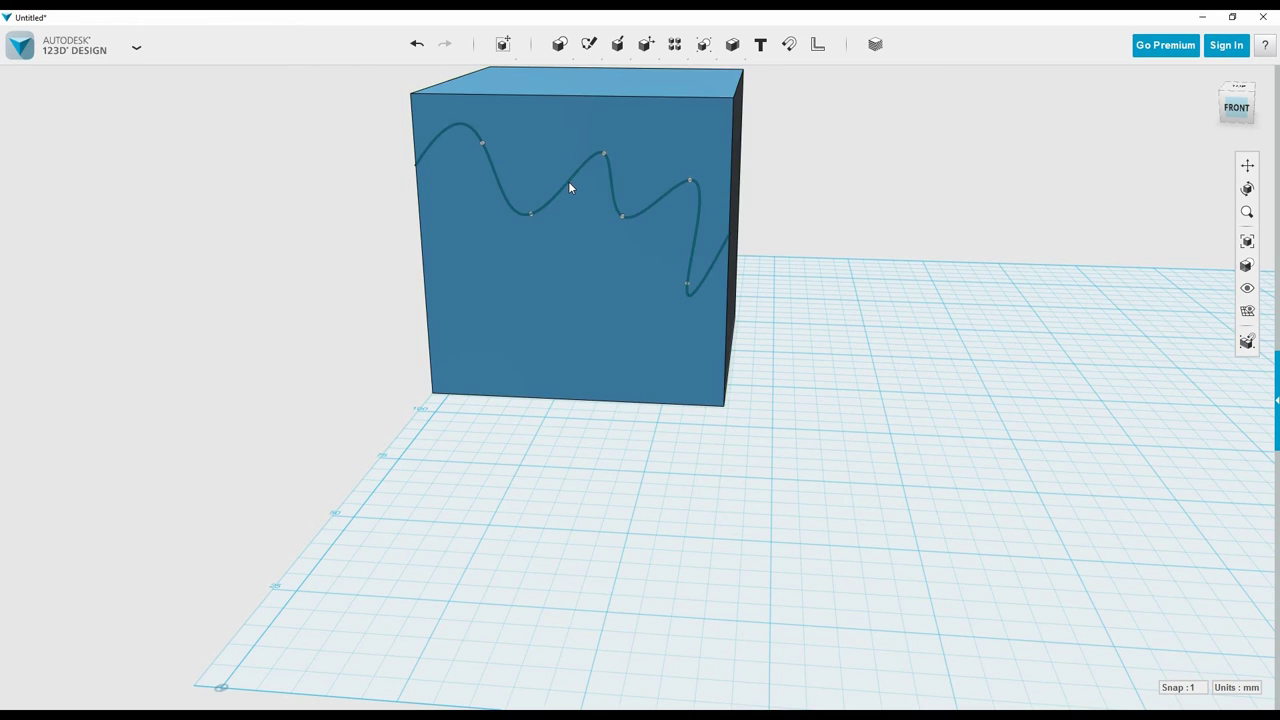
# Split the box into upper and lower solids with Split Solid, using the wavy spline as the splitting entity
pyautogui.scroll(-1, 803, 212)
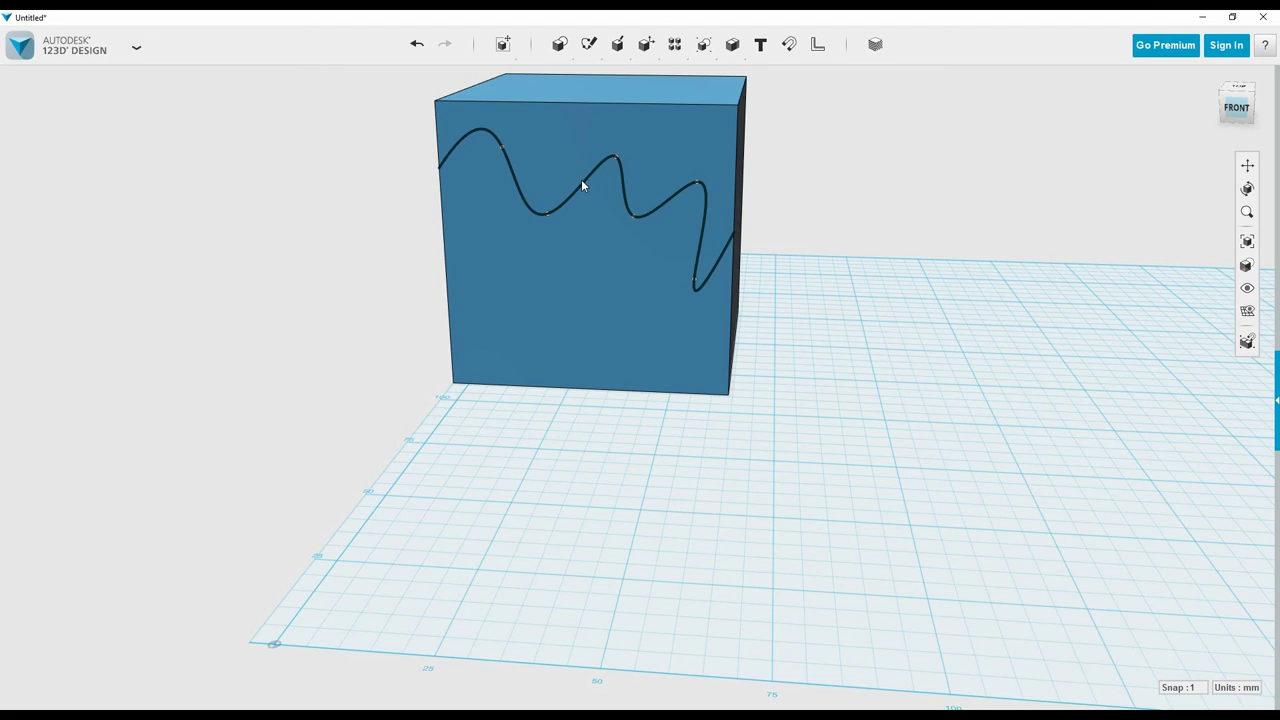
pyautogui.click(582, 181)
pyautogui.click(586, 184)
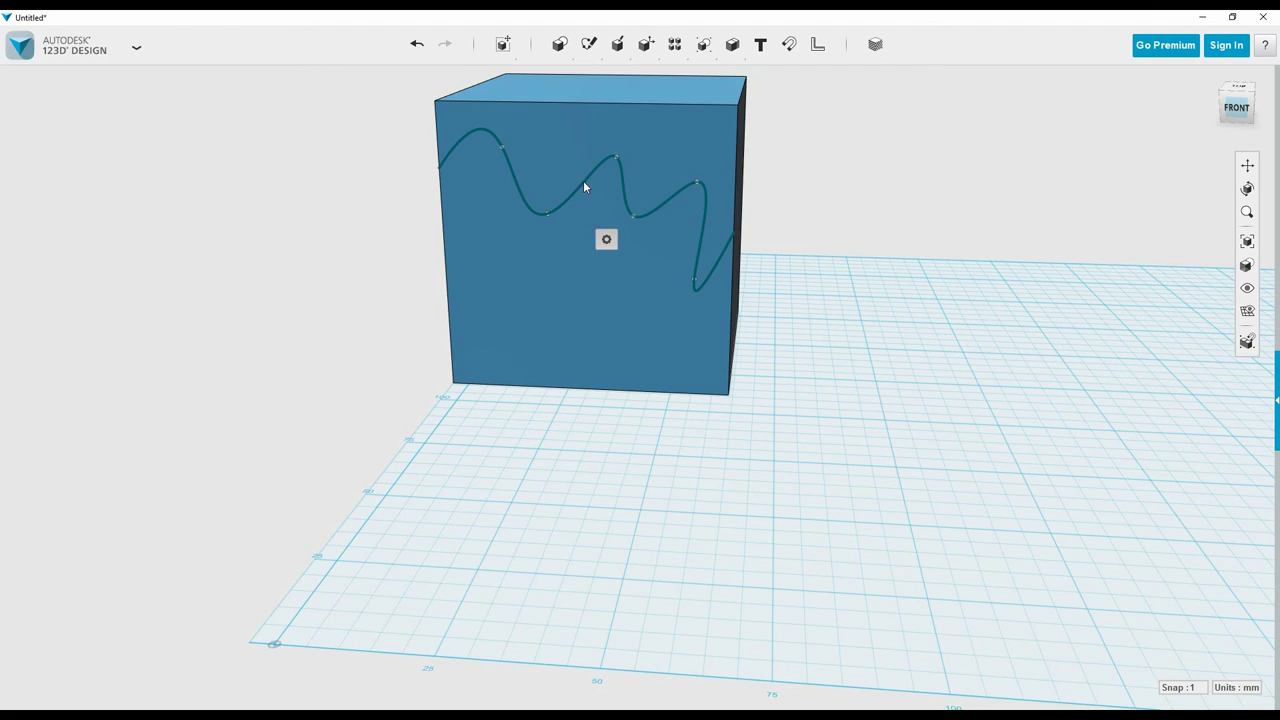
pyautogui.scroll(-1, 816, 193)
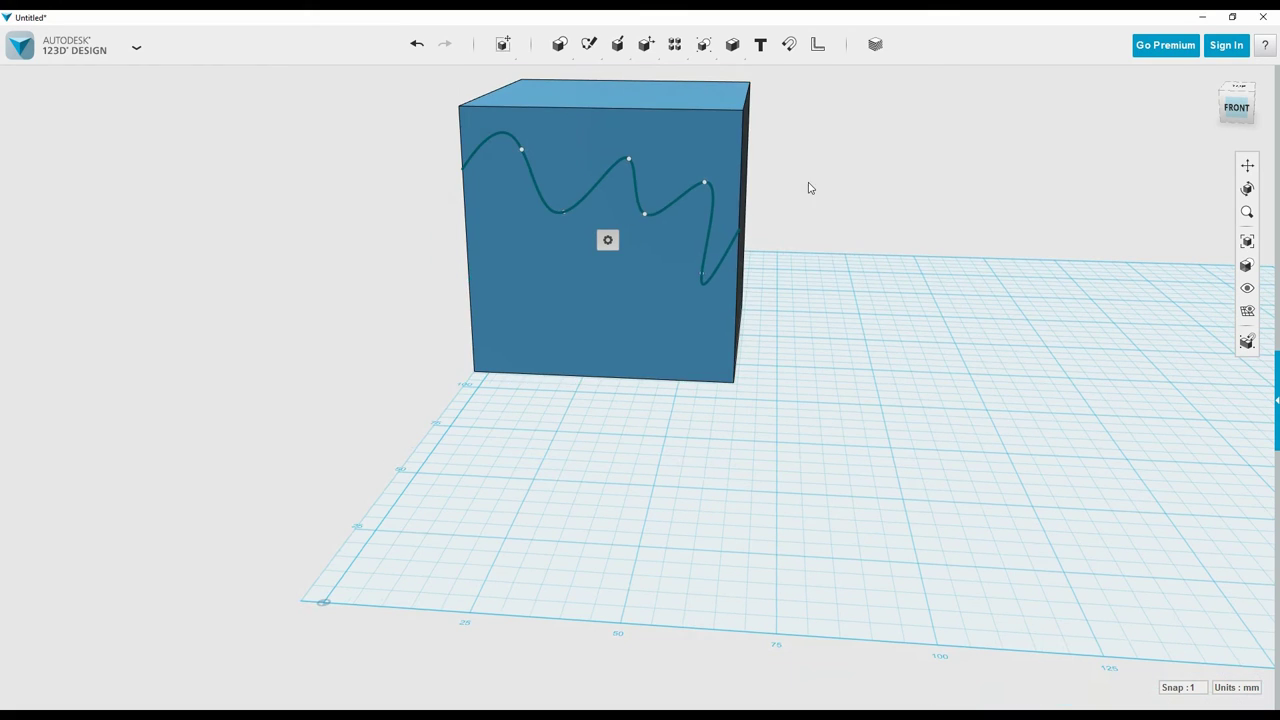
pyautogui.moveTo(594, 50)
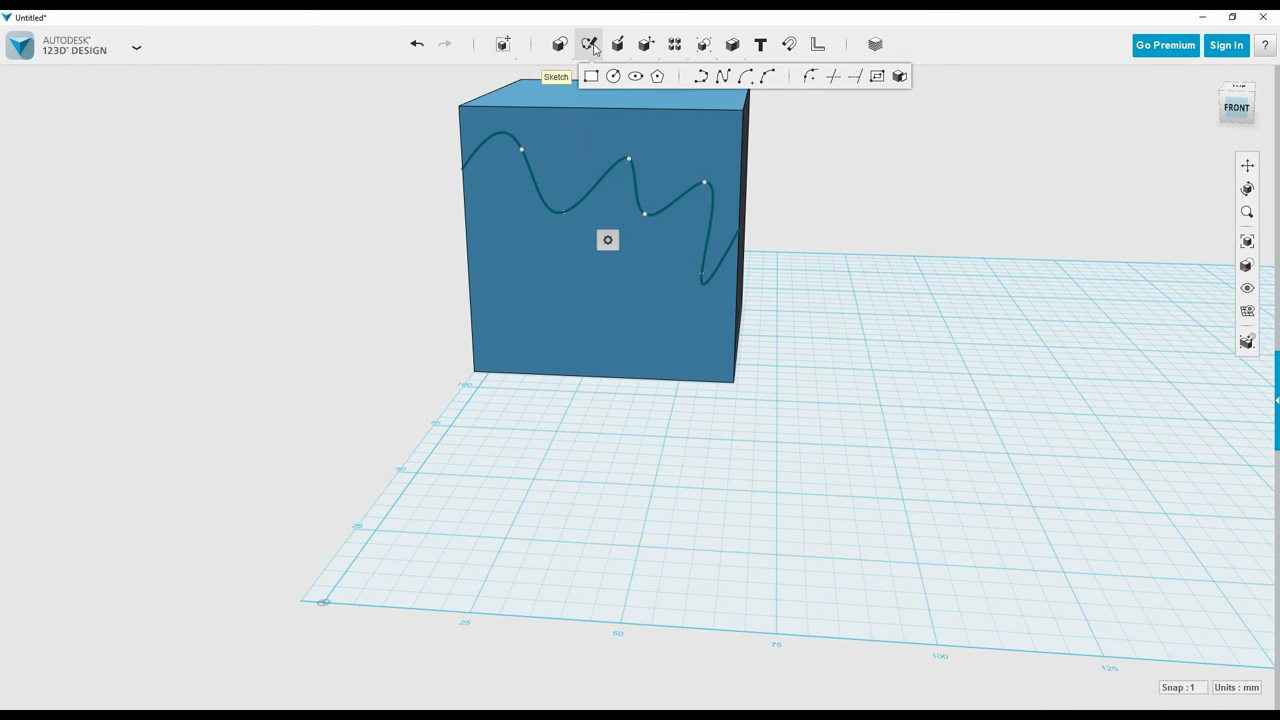
pyautogui.moveTo(645, 44)
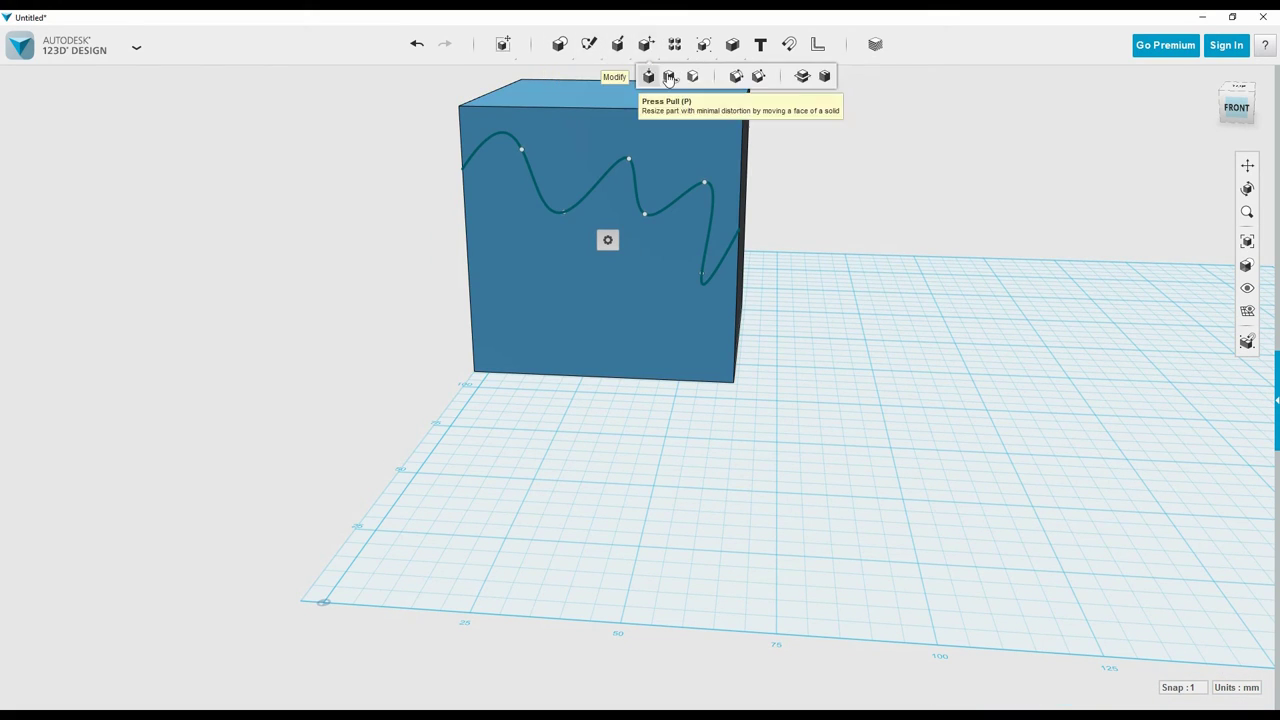
pyautogui.click(800, 78)
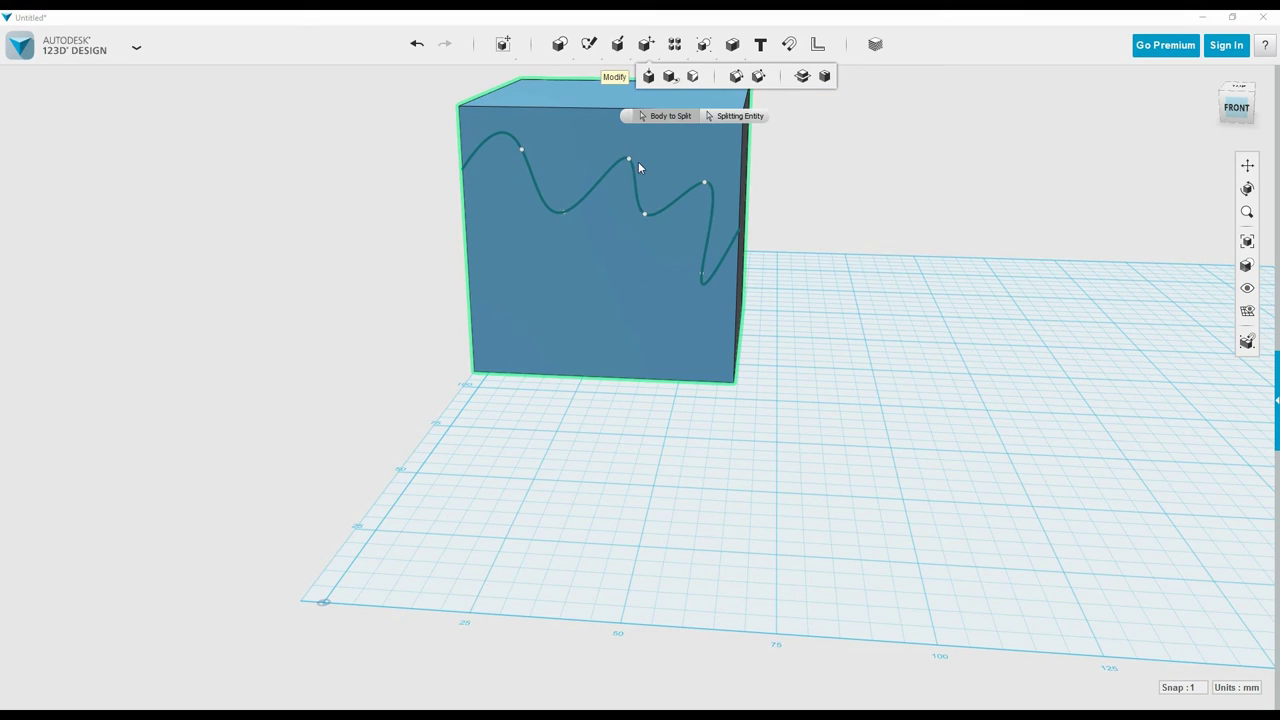
pyautogui.click(553, 283)
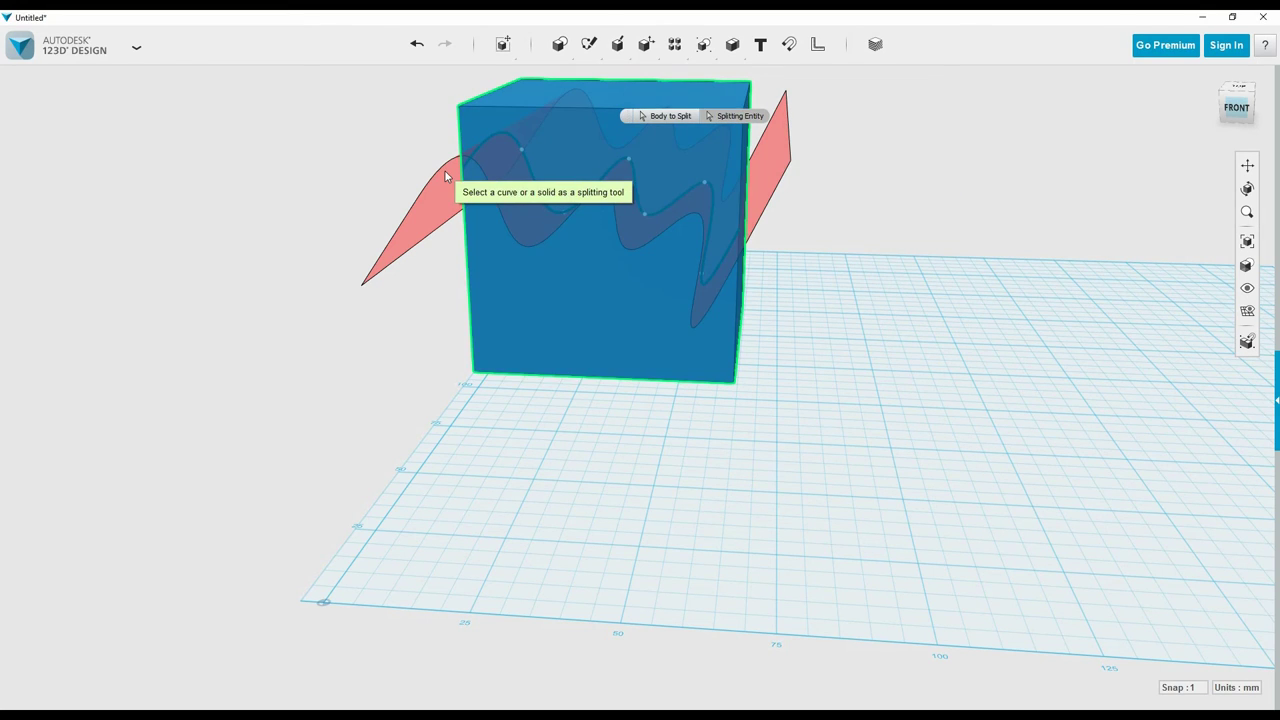
pyautogui.click(445, 171)
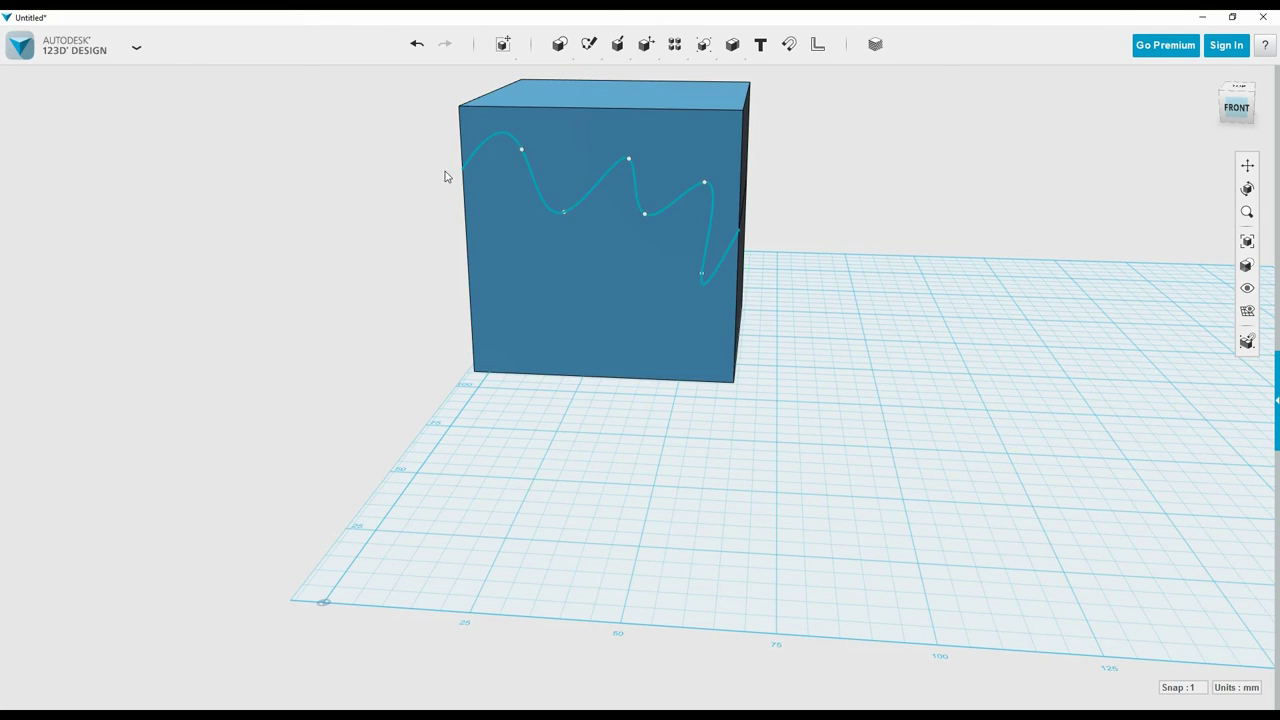
# Move the upper piece of the split box about 134 mm forward, away from the lower piece
pyautogui.click(509, 147)
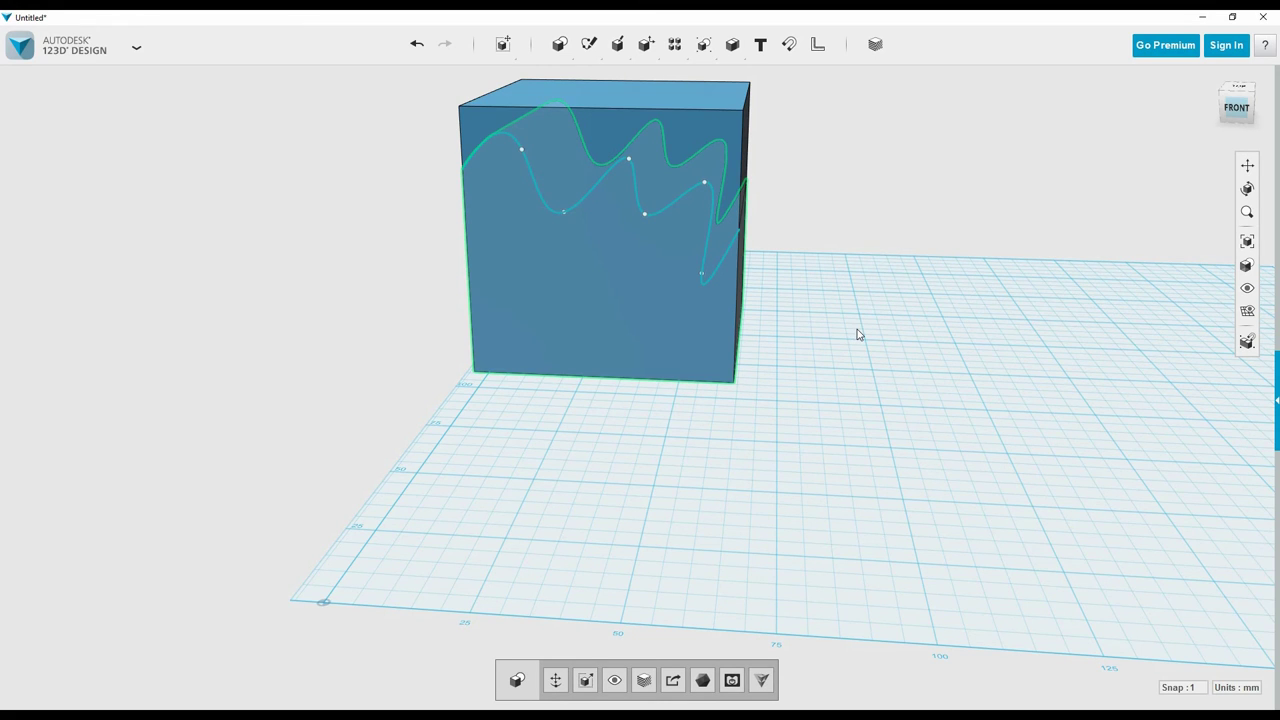
pyautogui.moveTo(857, 335); pyautogui.dragTo(791, 334, button='right')
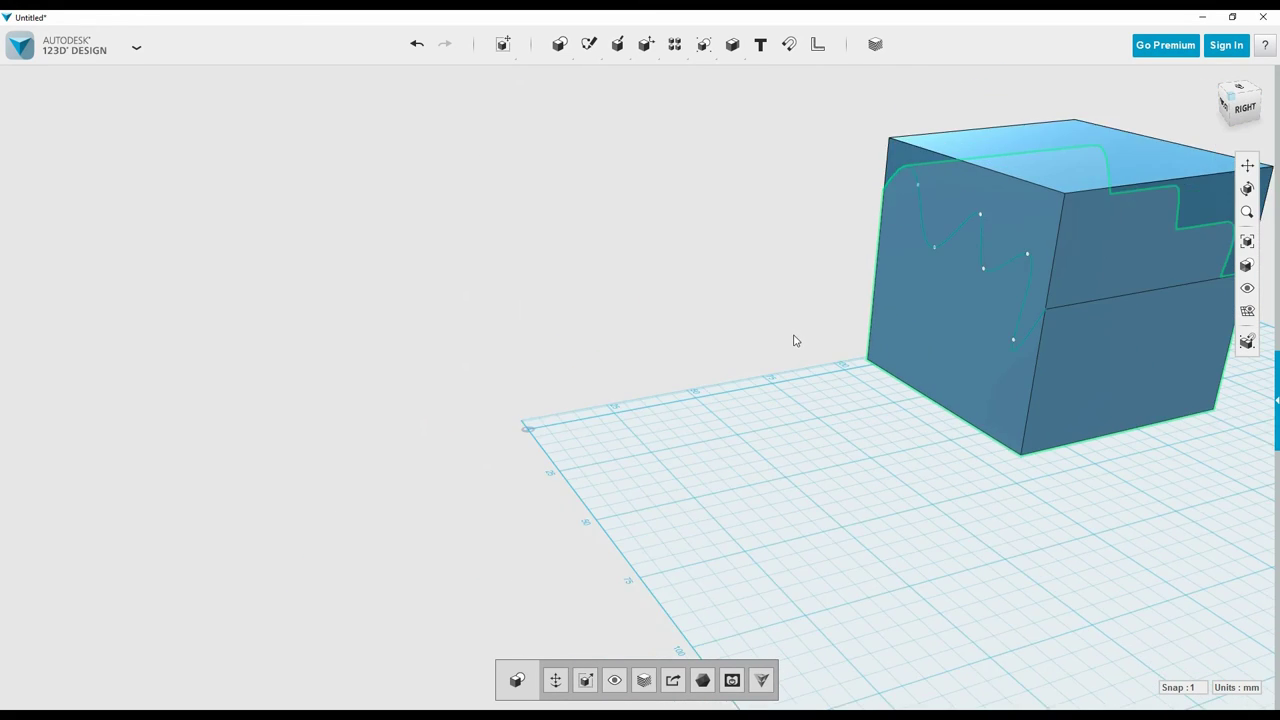
pyautogui.moveTo(1023, 426); pyautogui.dragTo(1150, 285, button='right')
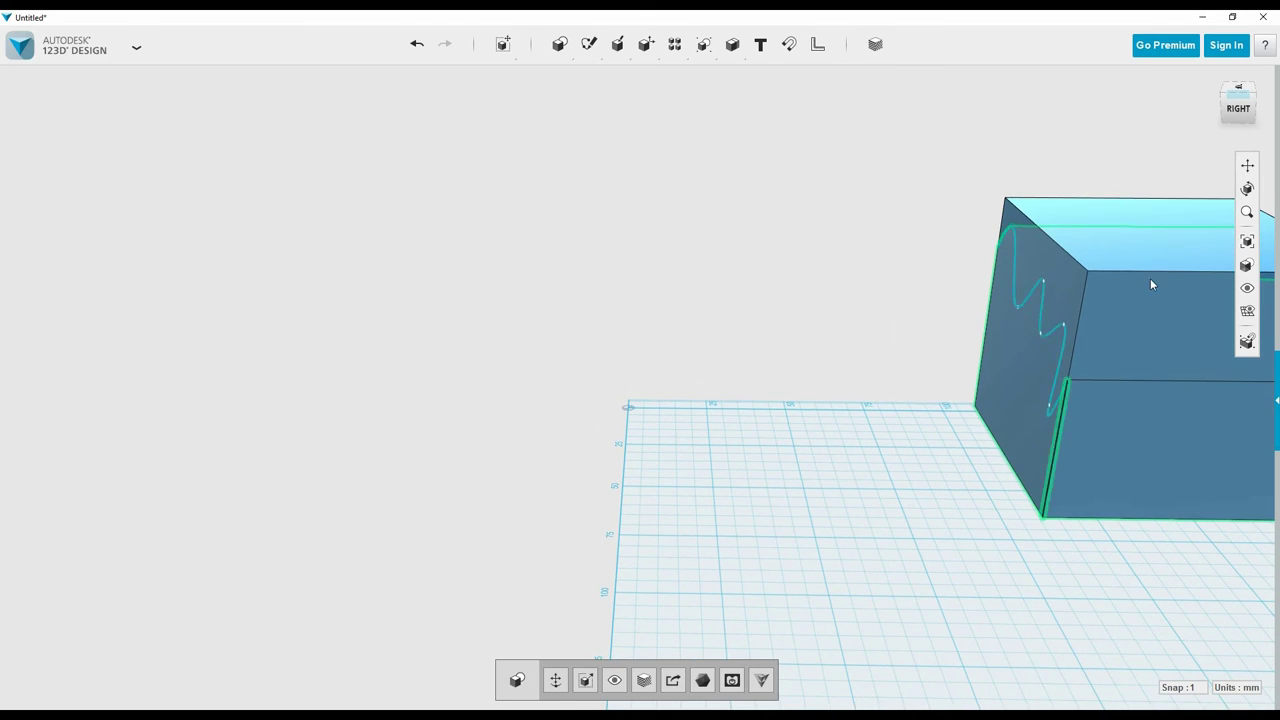
pyautogui.click(1088, 310)
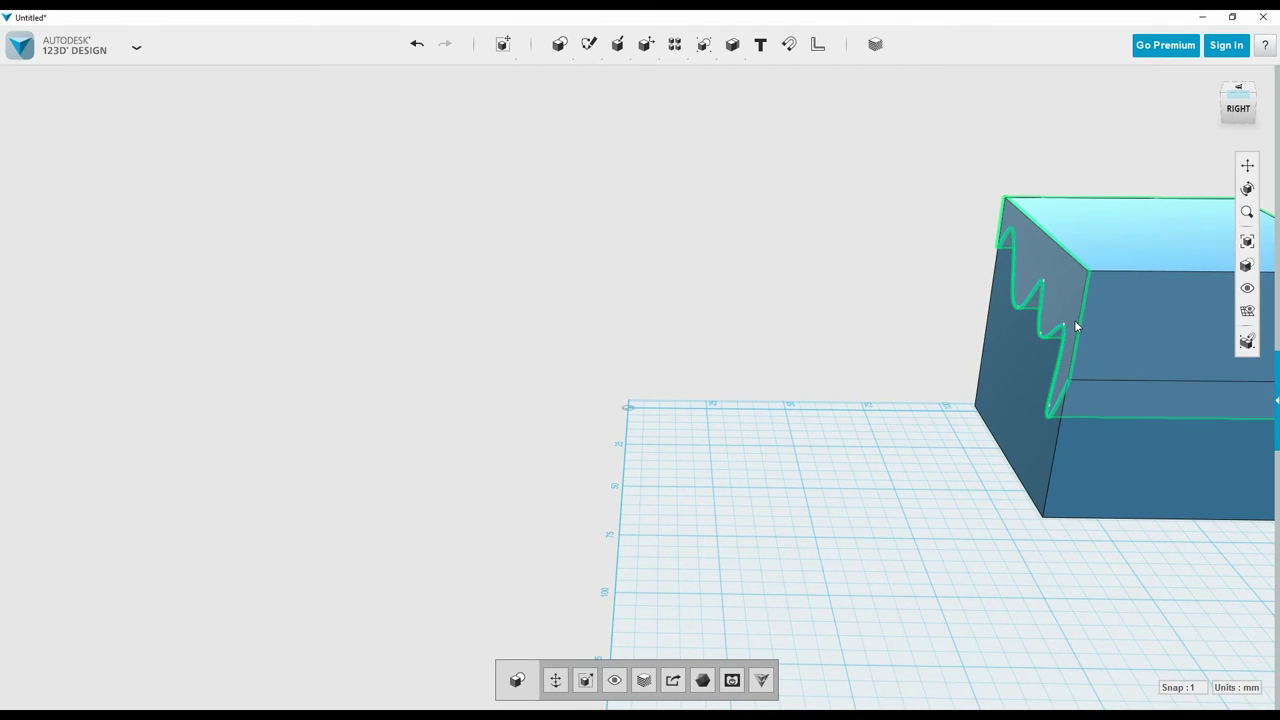
pyautogui.hotkey('ctrl', 't')
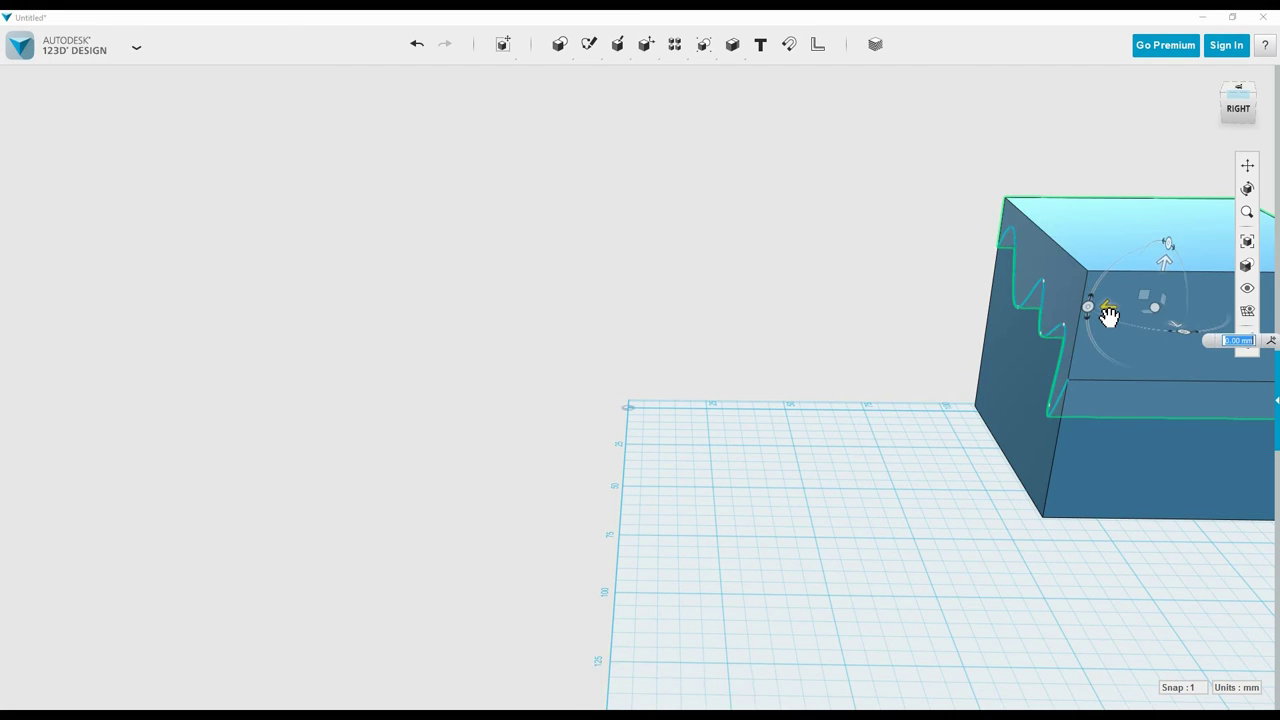
pyautogui.moveTo(1048, 323); pyautogui.dragTo(612, 323)
pyautogui.moveTo(889, 494); pyautogui.dragTo(966, 509, button='right')
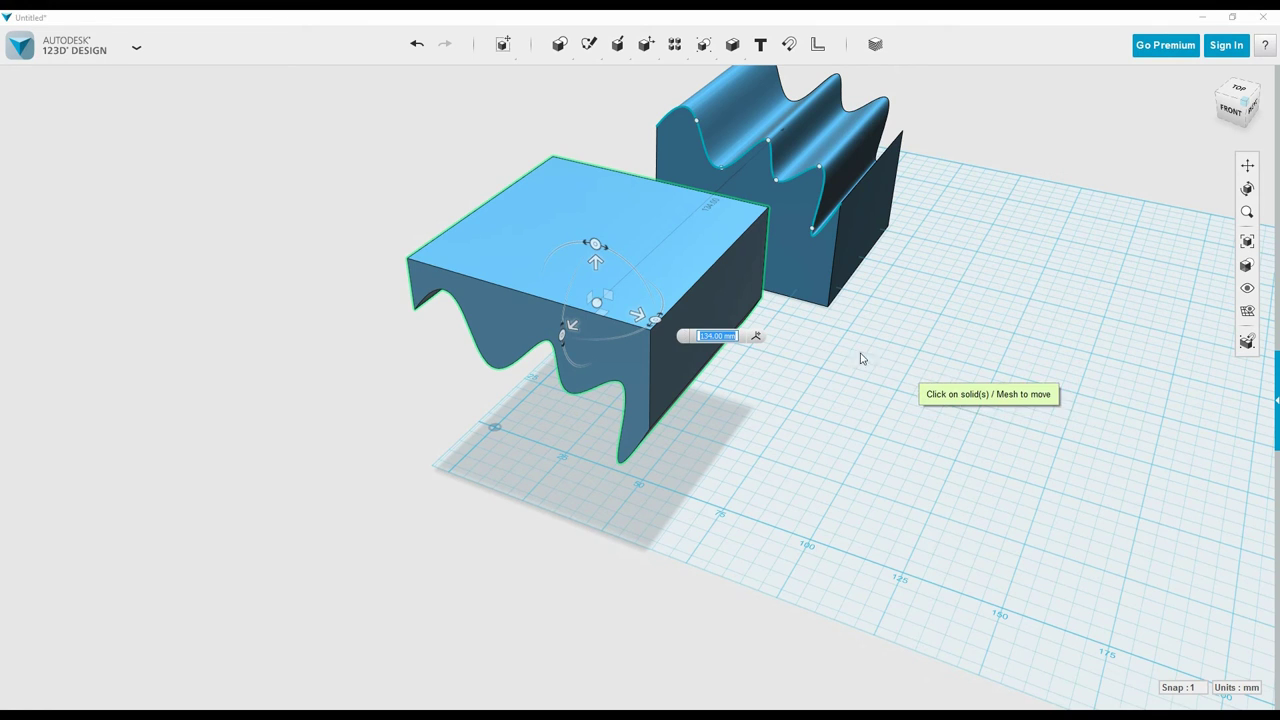
pyautogui.moveTo(781, 352); pyautogui.dragTo(886, 430, button='right')
pyautogui.press('Escape')
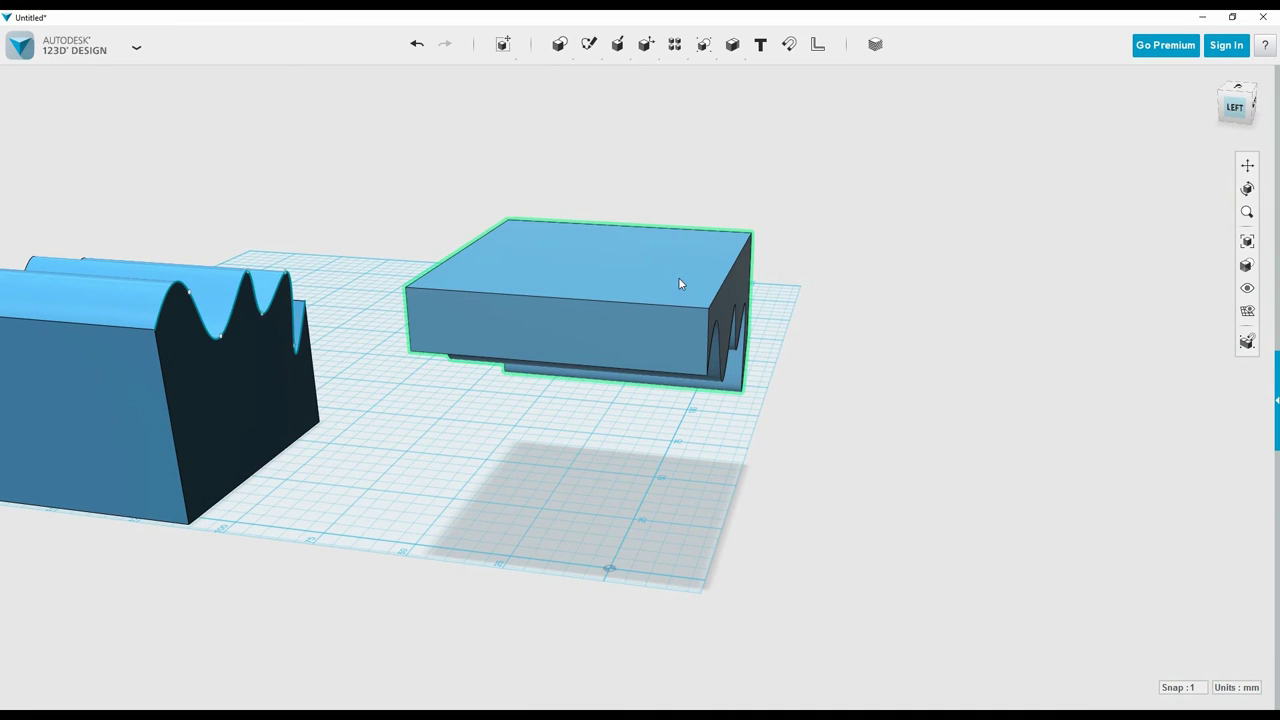
# Delete the separated upper piece, keeping the lower piece with the wavy top
pyautogui.click(609, 284)
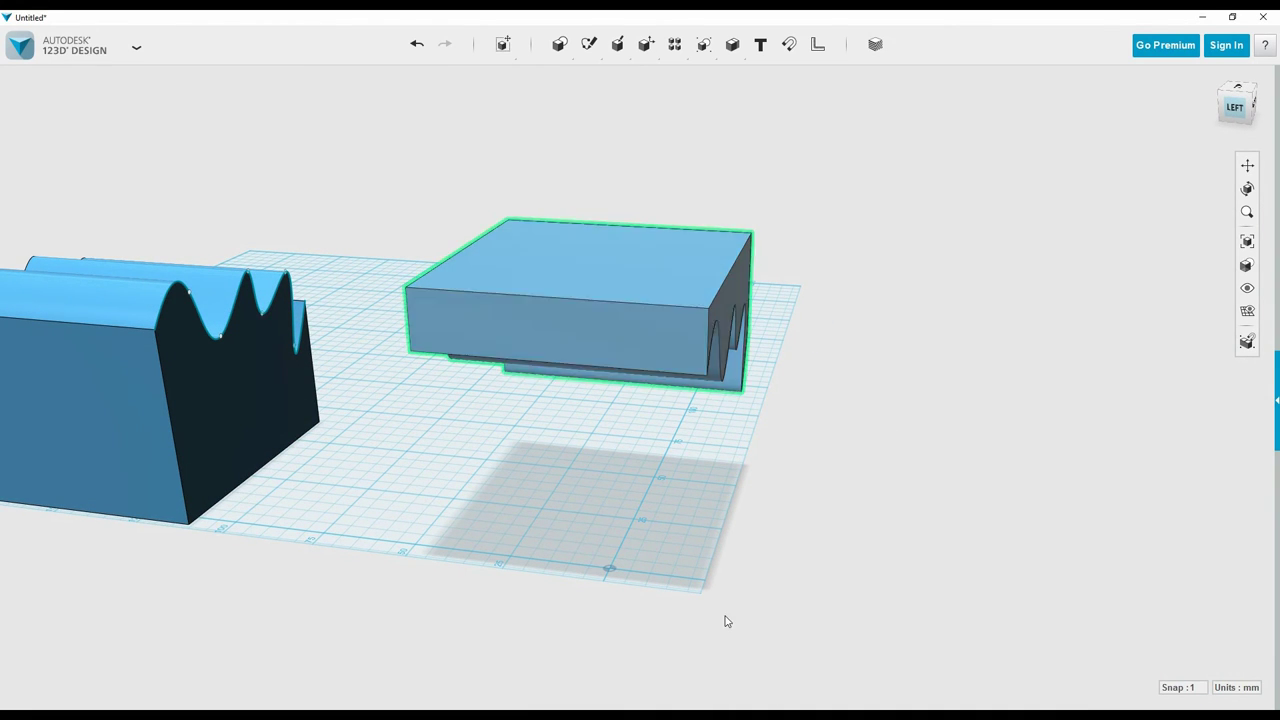
pyautogui.press('Delete')
pyautogui.moveTo(673, 523); pyautogui.dragTo(855, 405, button='right')
pyautogui.moveTo(855, 405); pyautogui.dragTo(674, 451, button='middle')
pyautogui.scroll(5, 940, 420)
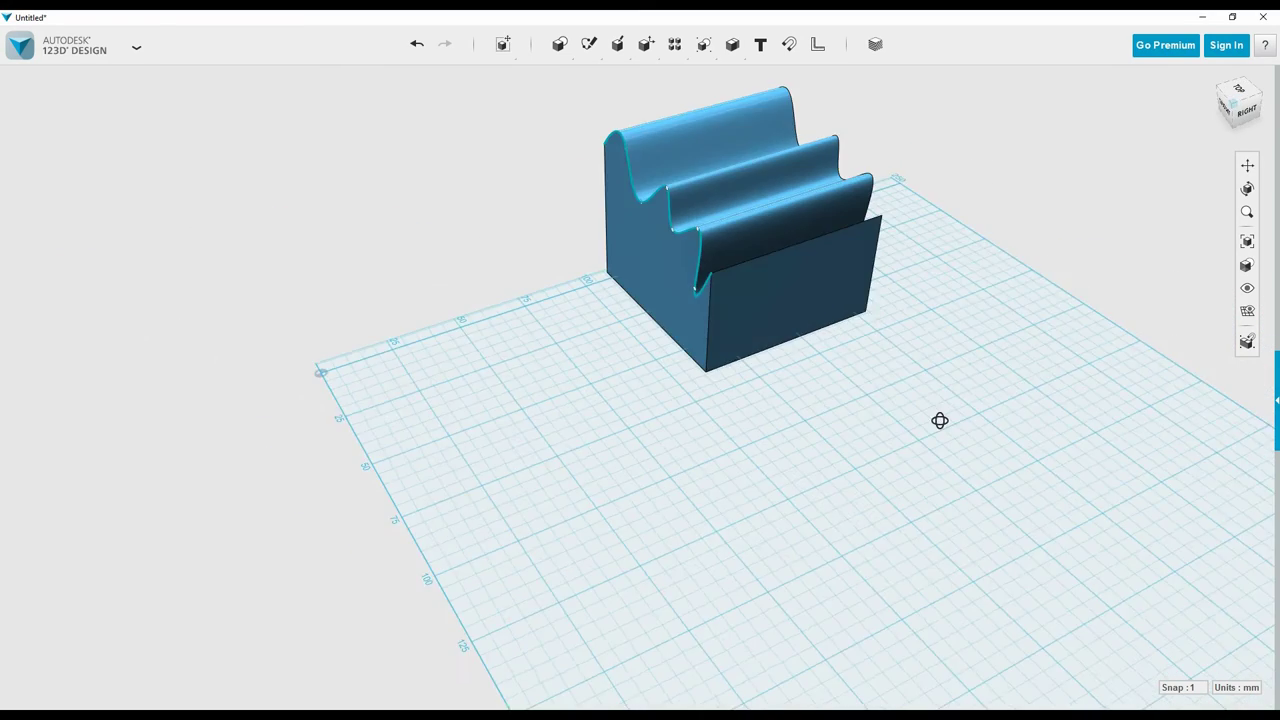
pyautogui.scroll(-5, 955, 410)
pyautogui.moveTo(605, 425); pyautogui.dragTo(652, 590, button='middle')
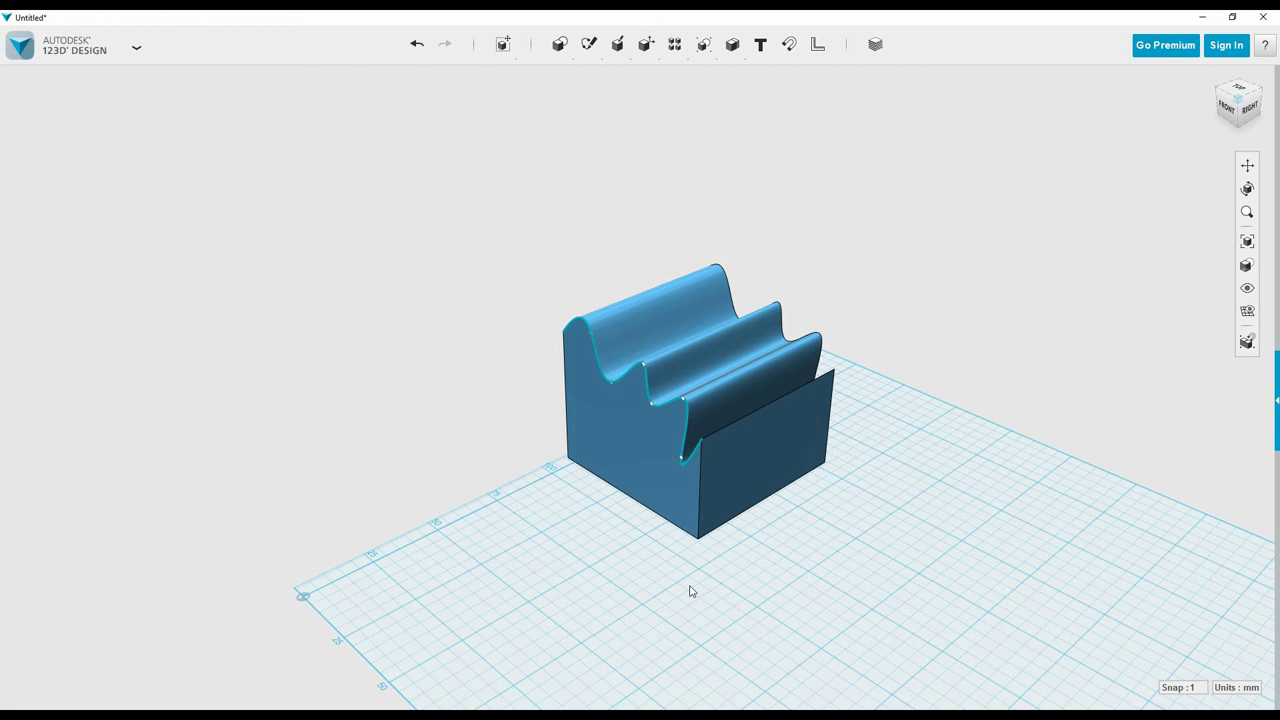
pyautogui.moveTo(605, 614); pyautogui.dragTo(669, 597, button='right')
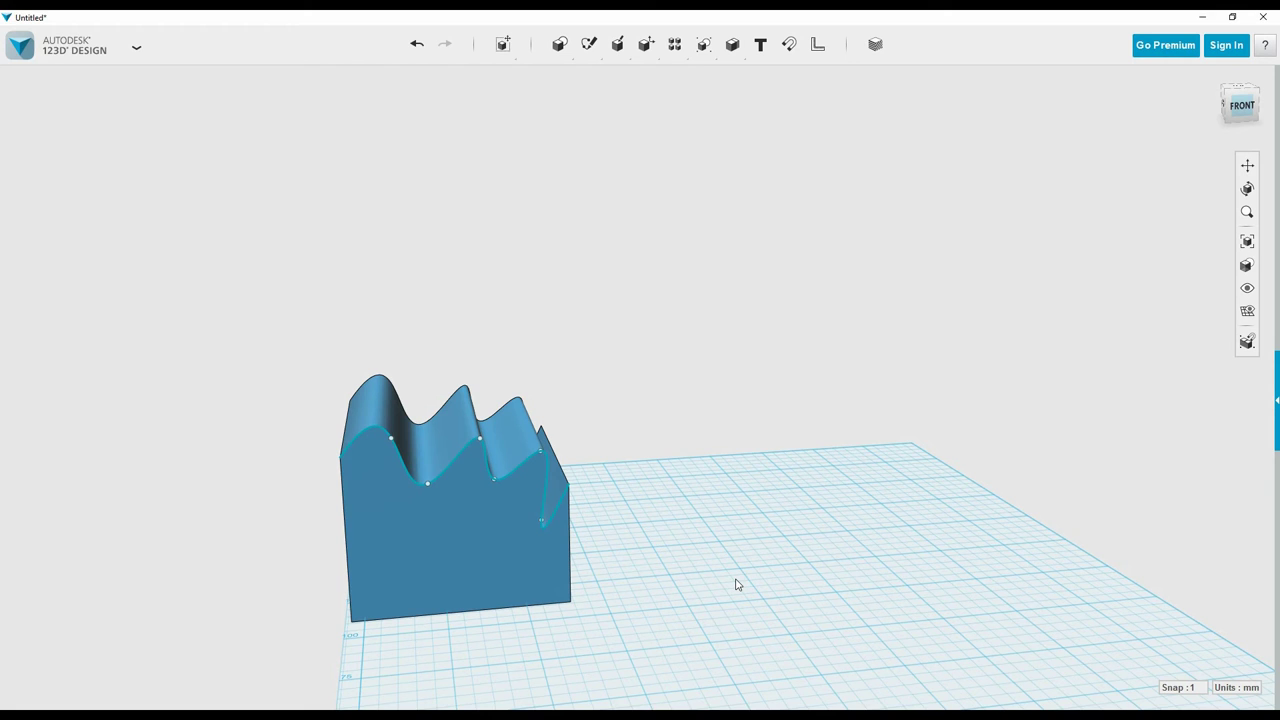
pyautogui.moveTo(740, 600)
pyautogui.mouseDown(button='right')
pyautogui.moveTo(740, 457)
pyautogui.moveTo(878, 513)
pyautogui.mouseUp(button='right')
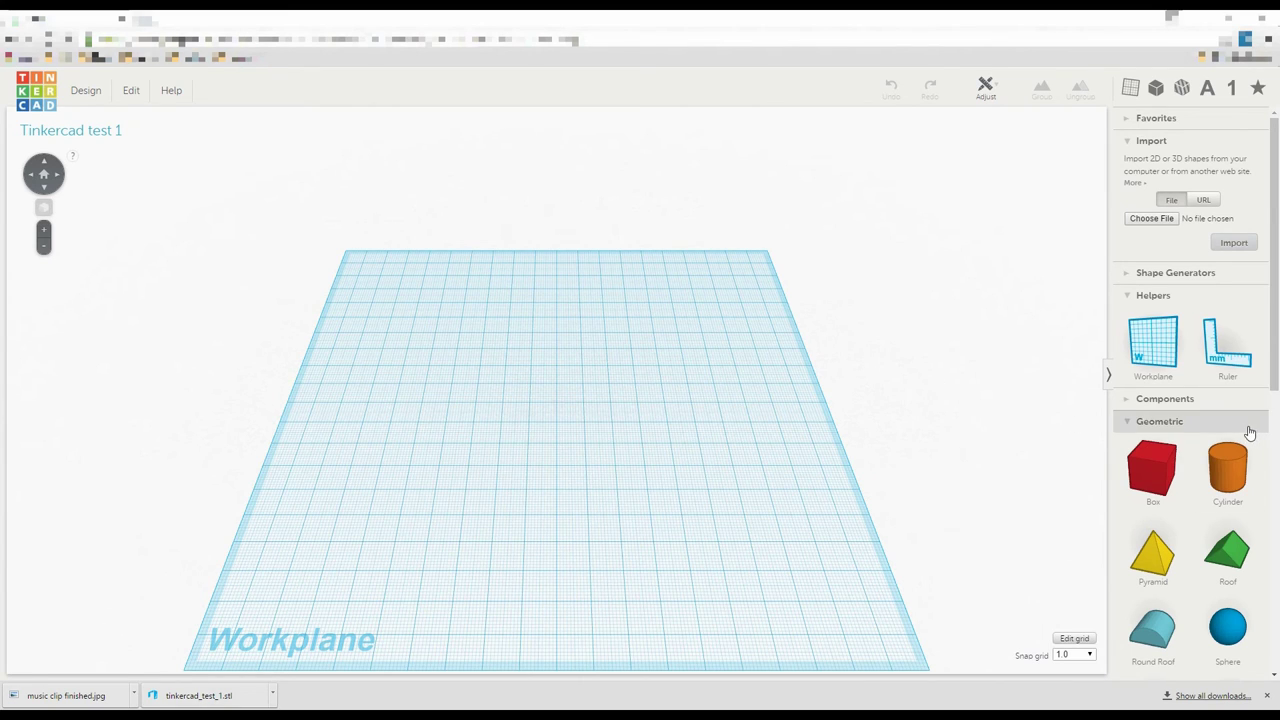
# In Tinkercad, place the letter shapes A, B and C side by side toward the back of the workplane
pyautogui.scroll(-6, 1248, 432)
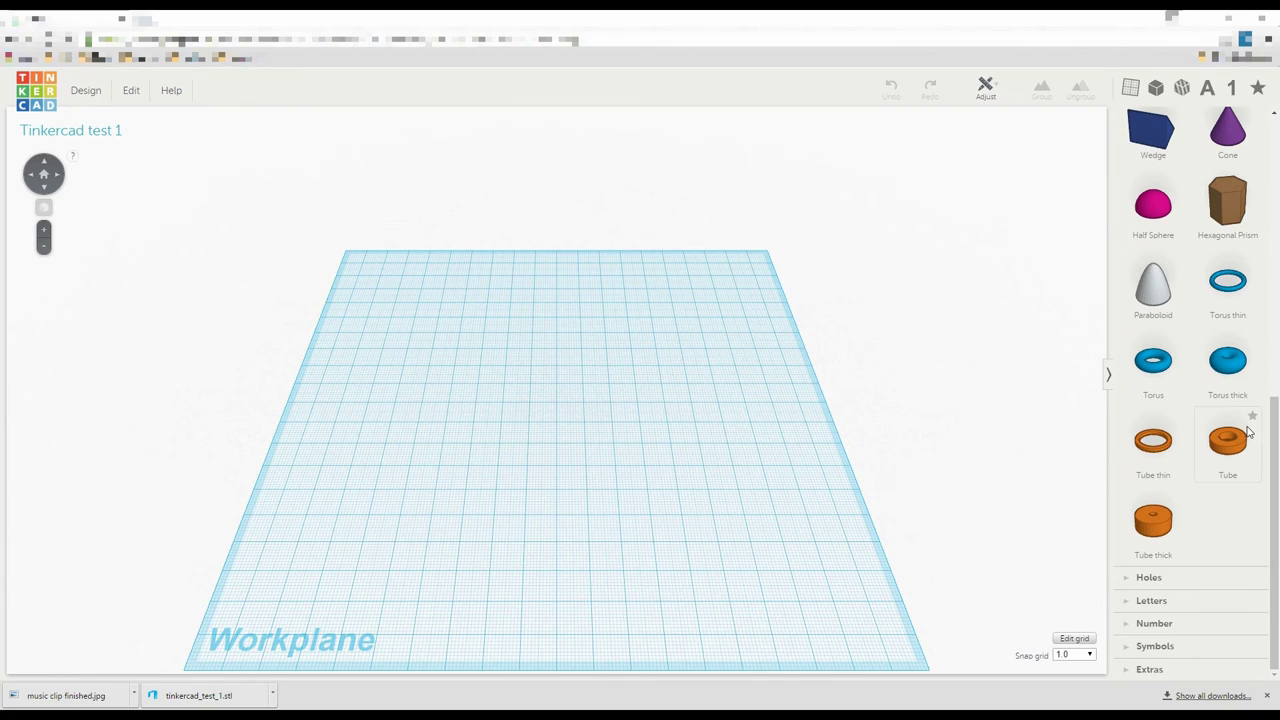
pyautogui.click(1170, 604)
pyautogui.scroll(-5, 1216, 557)
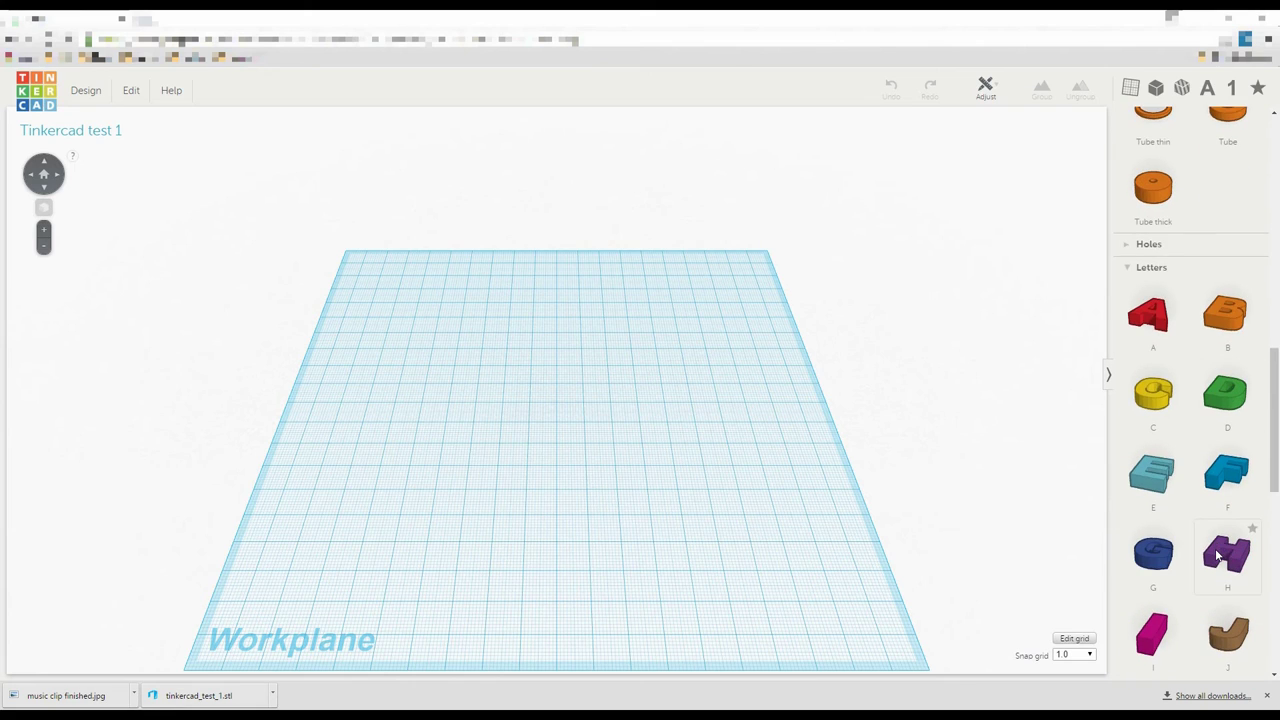
pyautogui.moveTo(1150, 250); pyautogui.dragTo(480, 336)
pyautogui.moveTo(1226, 248); pyautogui.dragTo(518, 342)
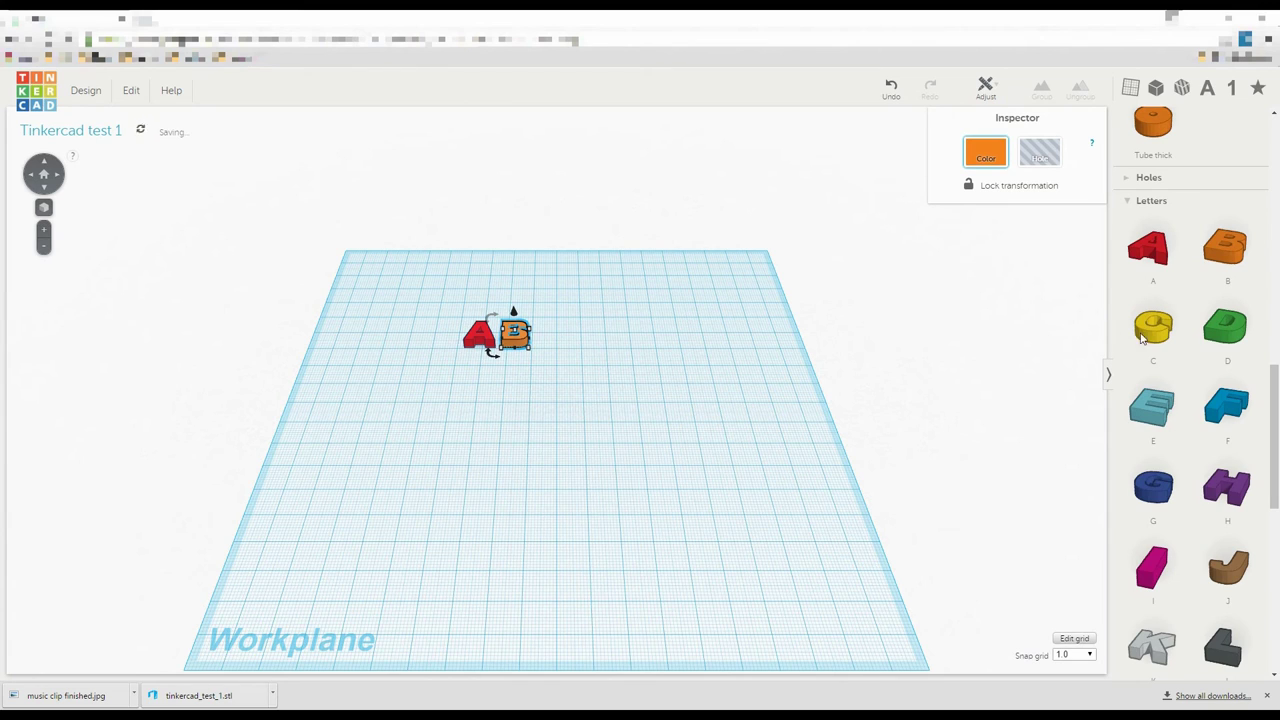
pyautogui.moveTo(1150, 330); pyautogui.dragTo(555, 350)
# Align the letters A, B and C to one another on their front-to-back centre line
pyautogui.moveTo(614, 386); pyautogui.dragTo(460, 295)
pyautogui.click(985, 88)
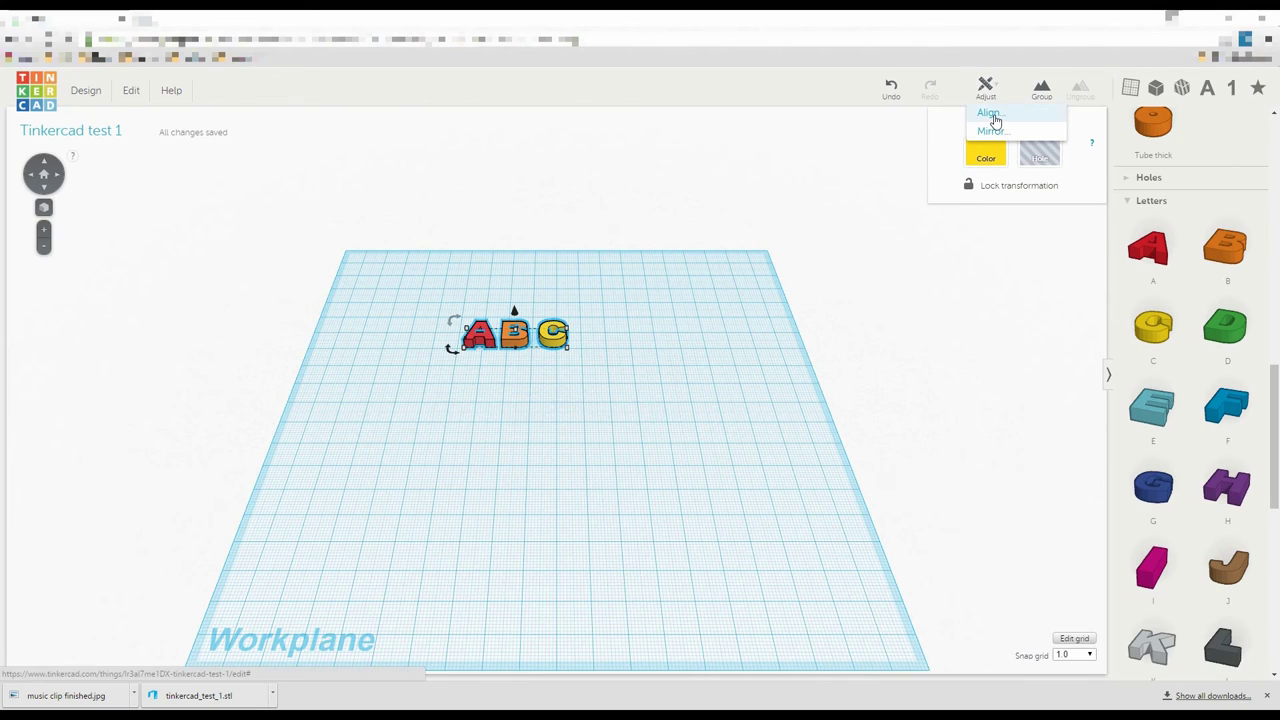
pyautogui.click(995, 122)
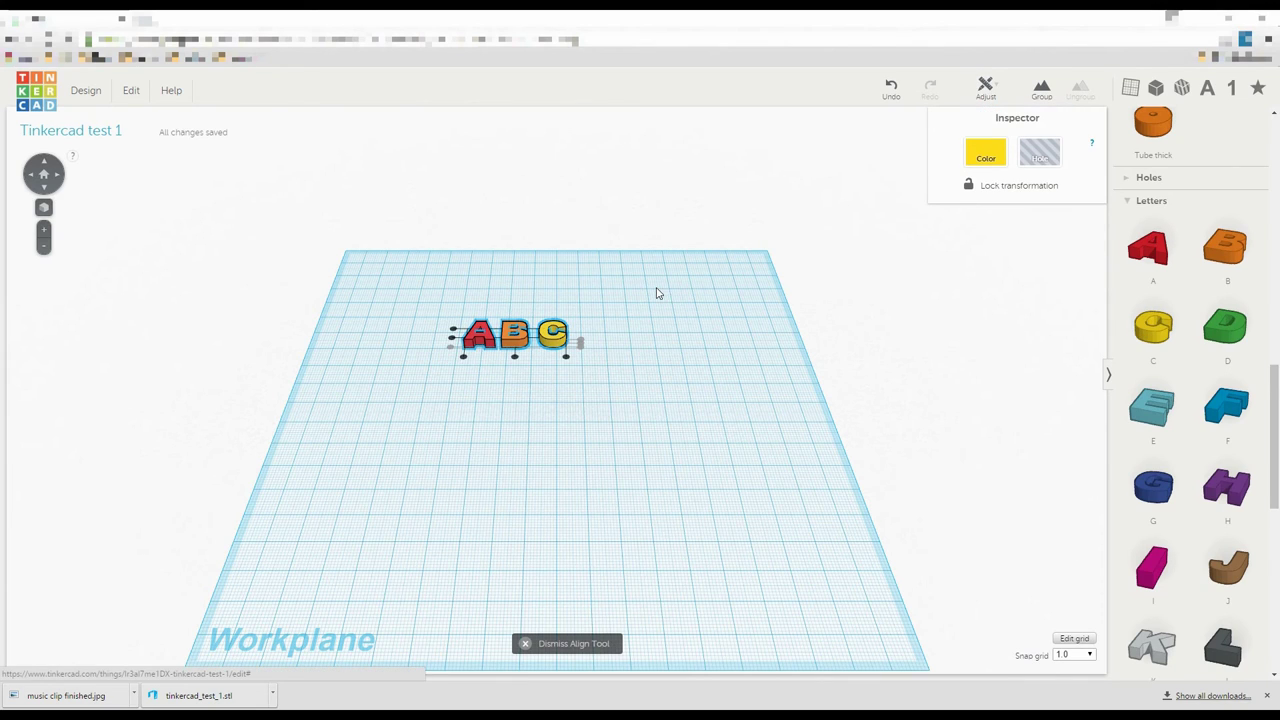
pyautogui.click(453, 339)
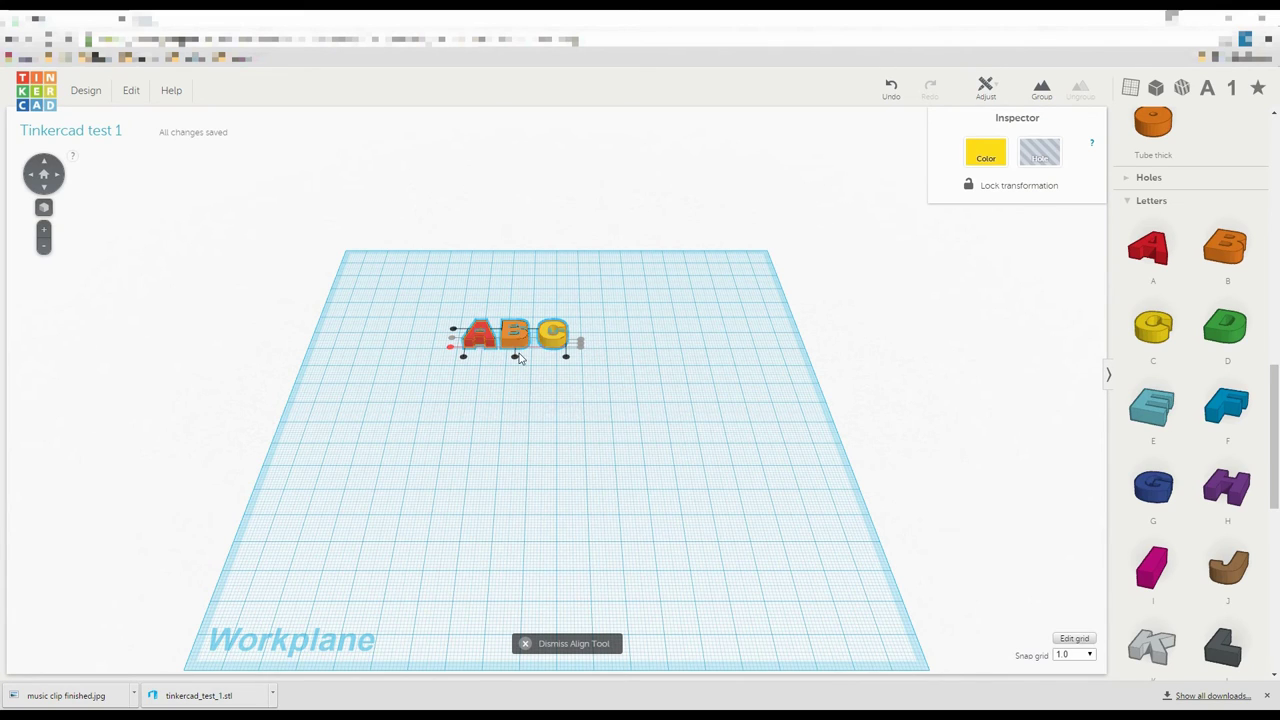
pyautogui.click(688, 428)
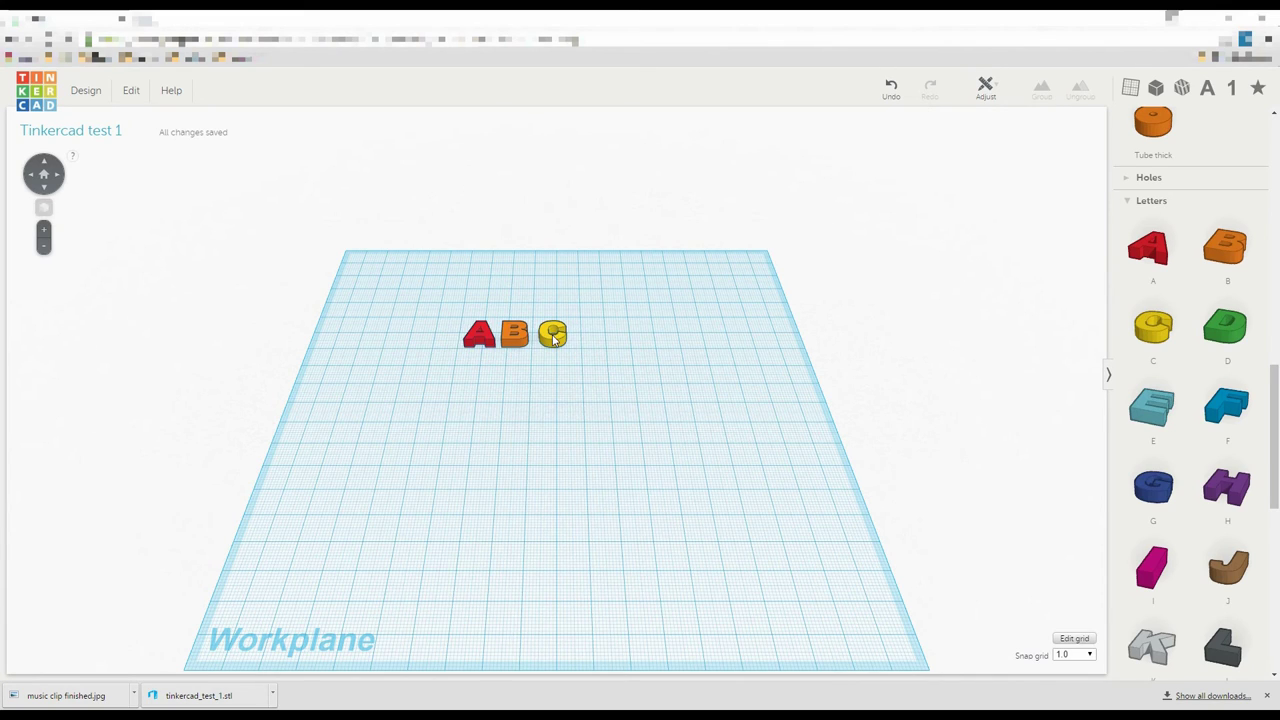
# Nudge the letter C about 0.76 mm closer to the letter B
pyautogui.click(566, 339)
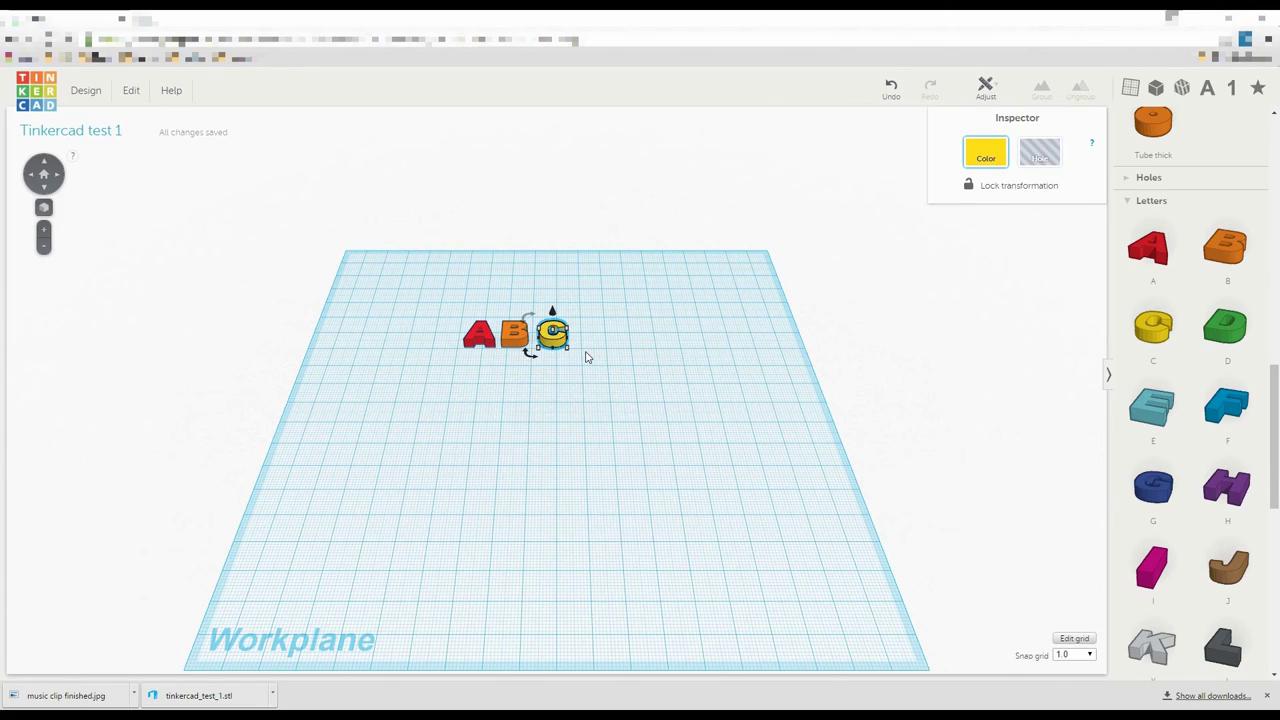
pyautogui.click(586, 354)
pyautogui.click(557, 340)
pyautogui.moveTo(557, 340); pyautogui.dragTo(554, 342)
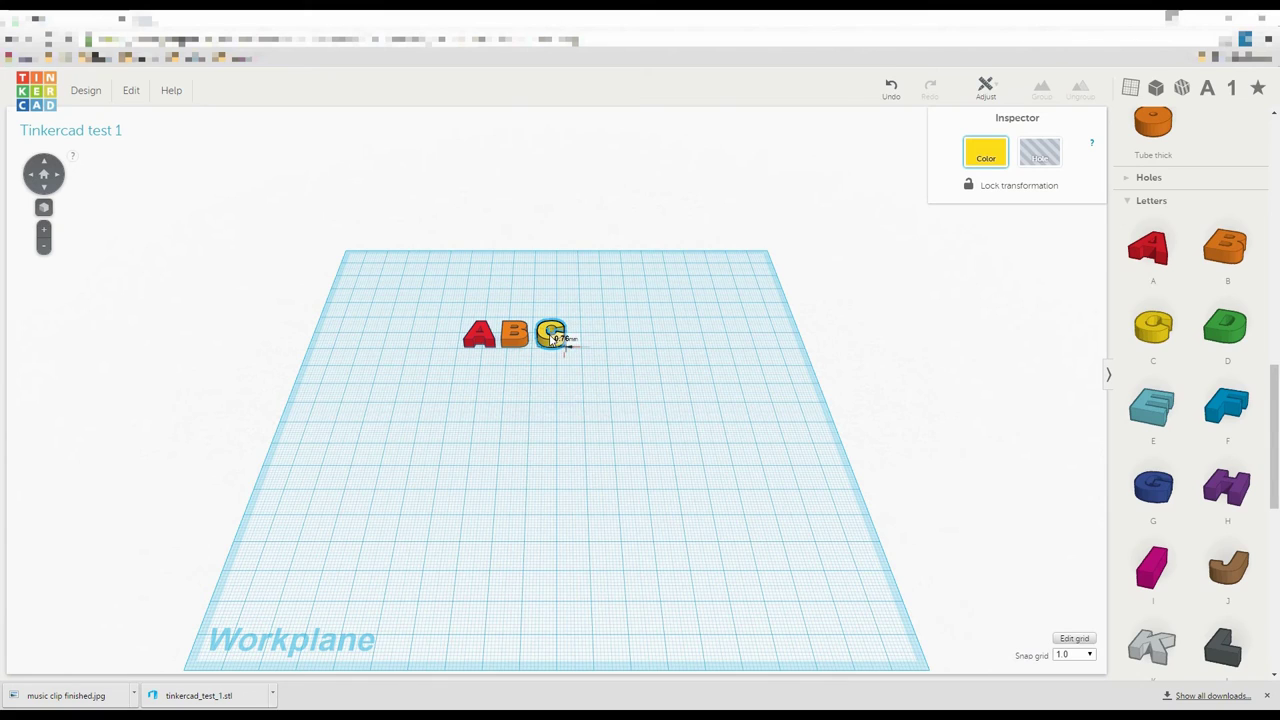
pyautogui.click(726, 417)
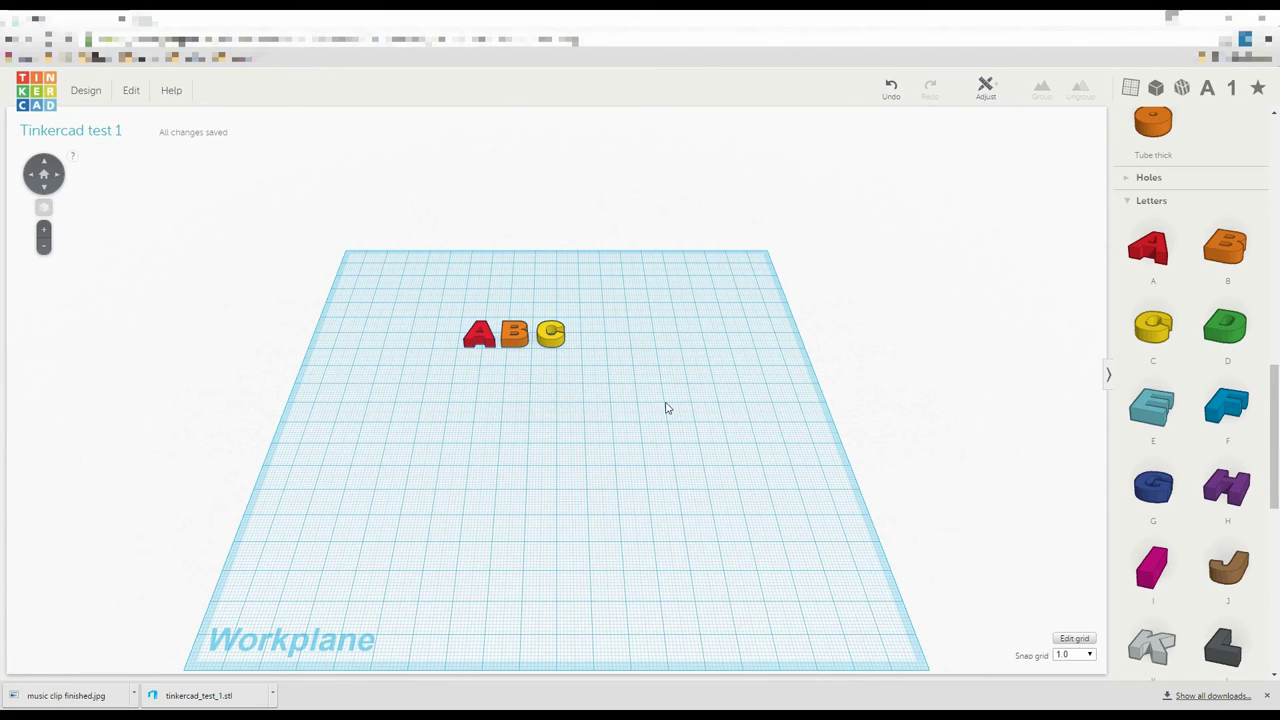
# Delete the three letters A, B and C from the workplane
pyautogui.moveTo(673, 392); pyautogui.dragTo(417, 284)
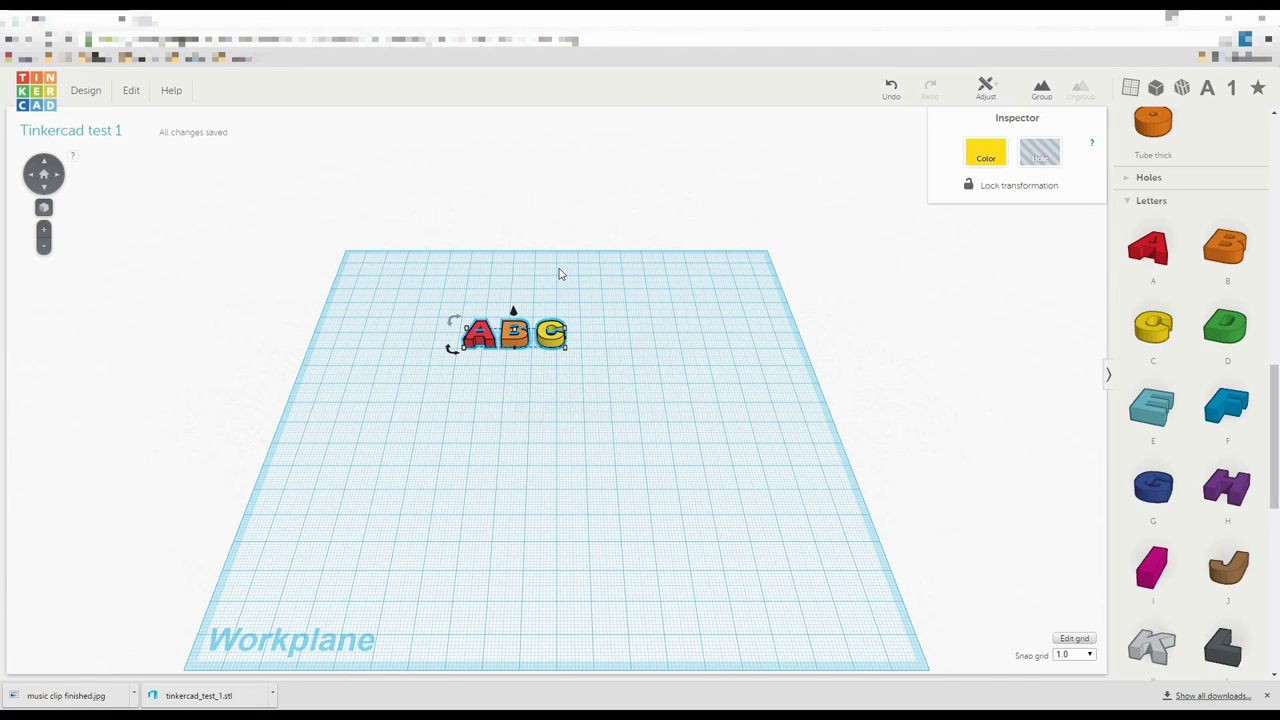
pyautogui.press('Delete')
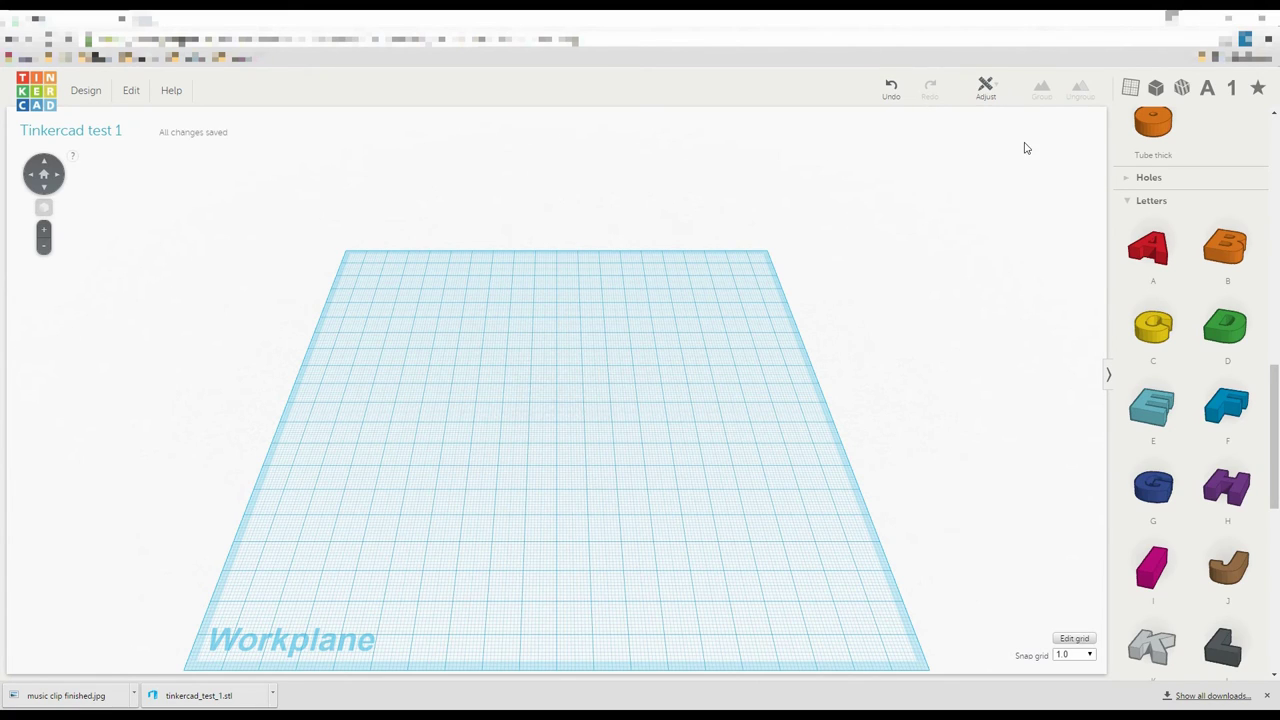
# Place the Text shape from the favorites onto the back half of the workplane
pyautogui.click(1275, 138)
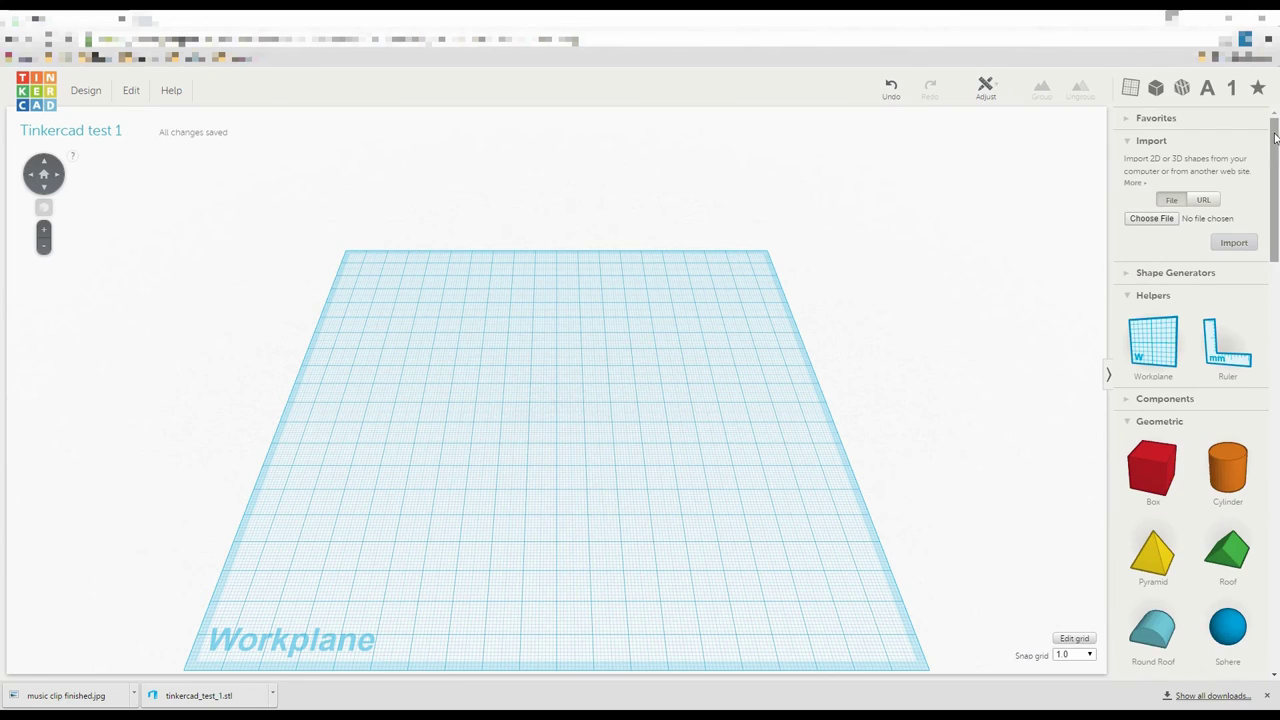
pyautogui.click(1143, 120)
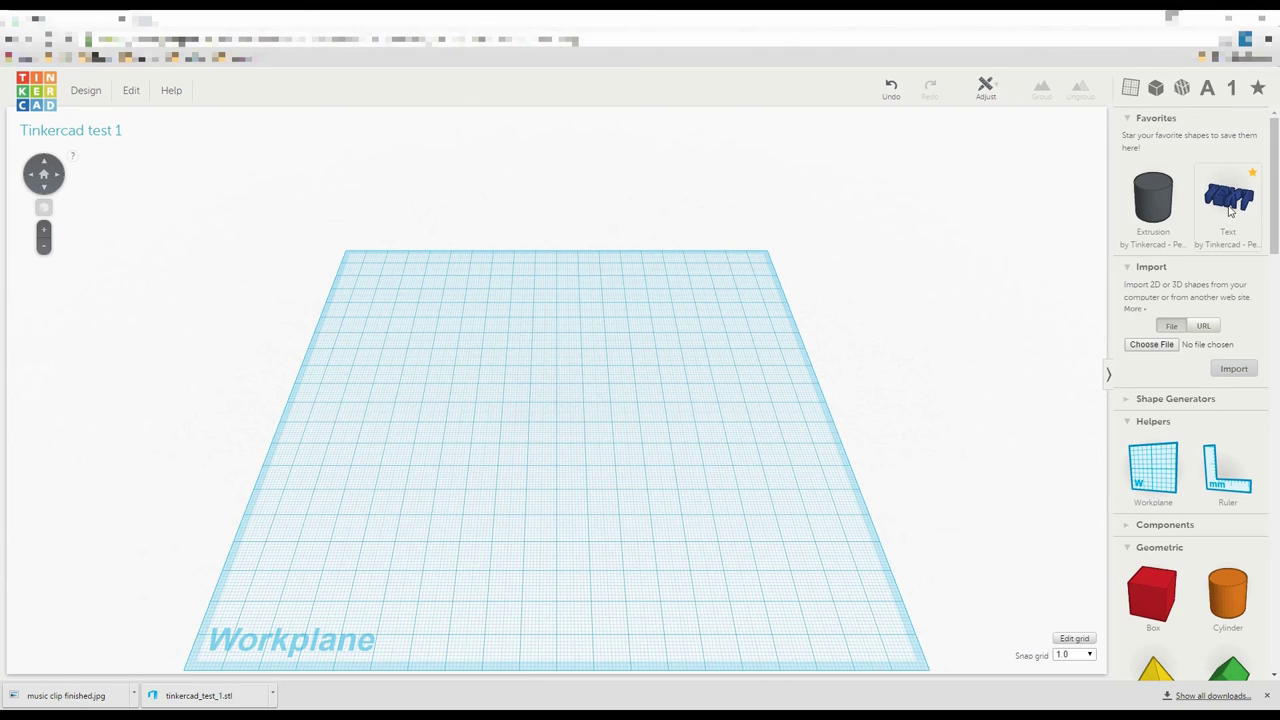
pyautogui.moveTo(1231, 207); pyautogui.dragTo(520, 360)
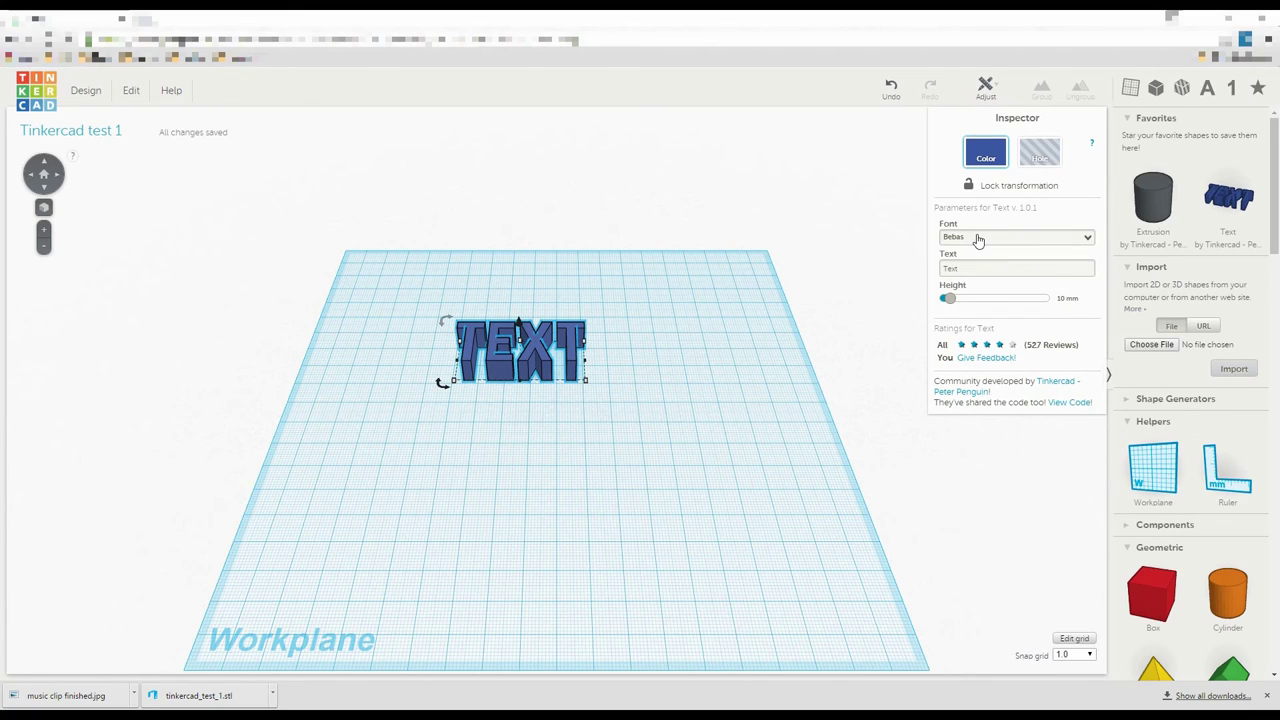
# Try the Vanilla and Arimo fonts on the text shape
pyautogui.click(978, 238)
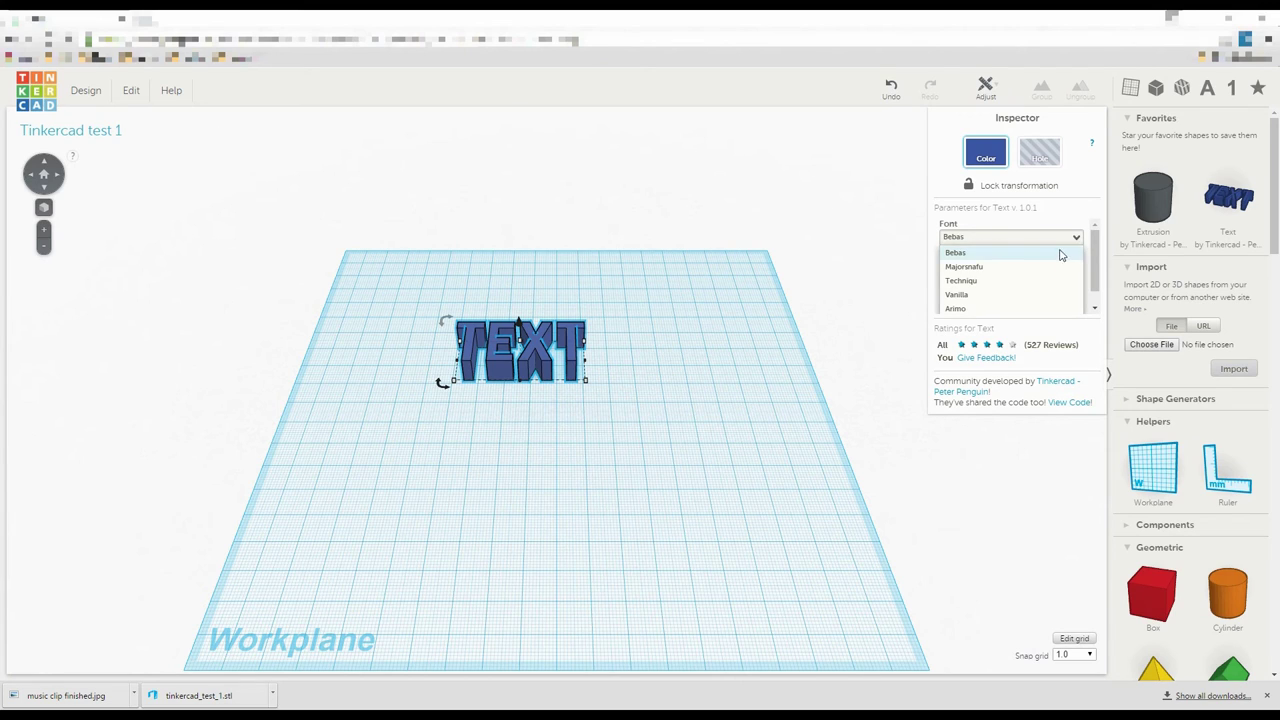
pyautogui.moveTo(1094, 268)
pyautogui.mouseDown()
pyautogui.moveTo(1094, 287)
pyautogui.moveTo(1094, 245)
pyautogui.moveTo(1093, 287)
pyautogui.mouseUp()
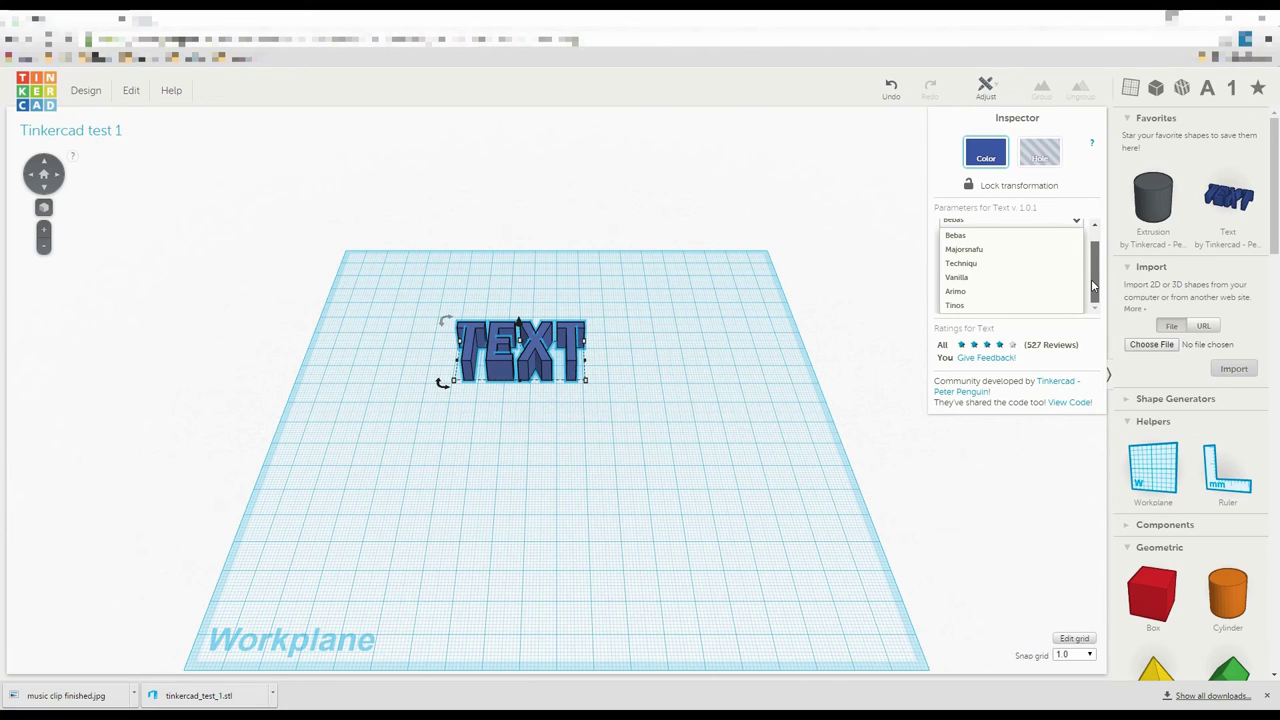
pyautogui.moveTo(1093, 287); pyautogui.dragTo(1093, 250)
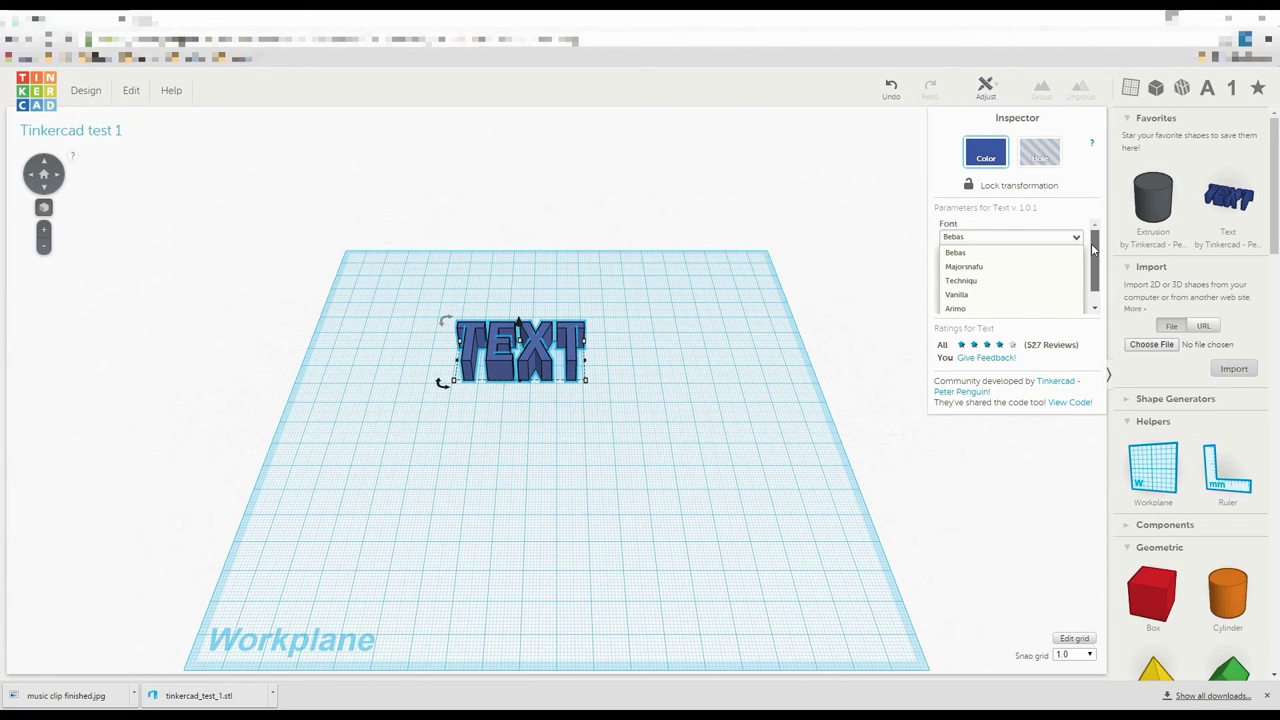
pyautogui.click(968, 296)
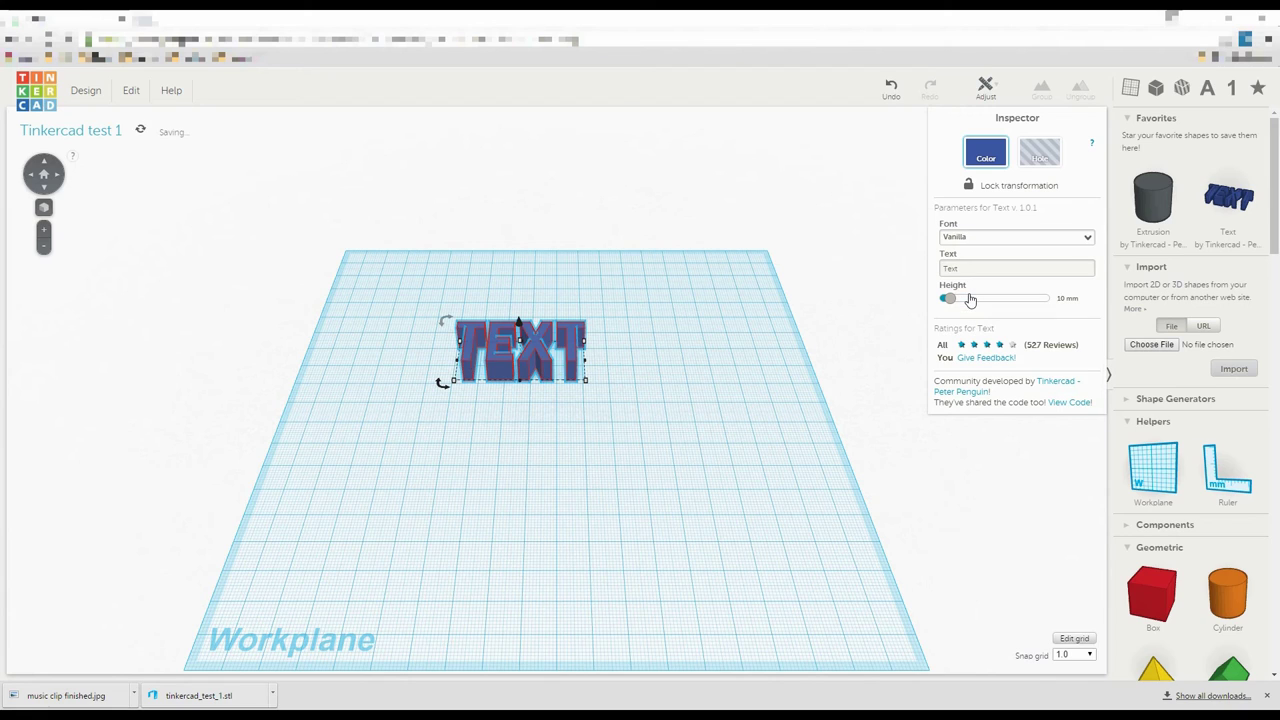
pyautogui.click(1086, 237)
pyautogui.click(956, 309)
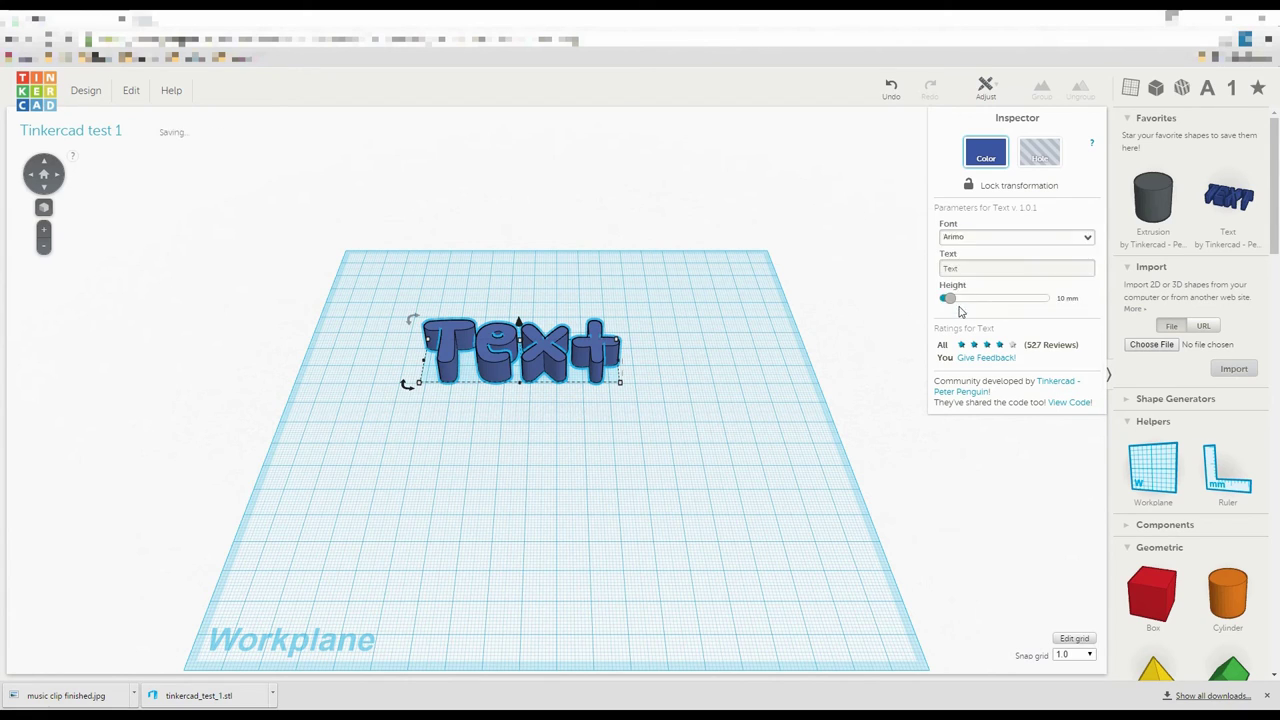
# Set the text shape's font to Tinos
pyautogui.click(1086, 240)
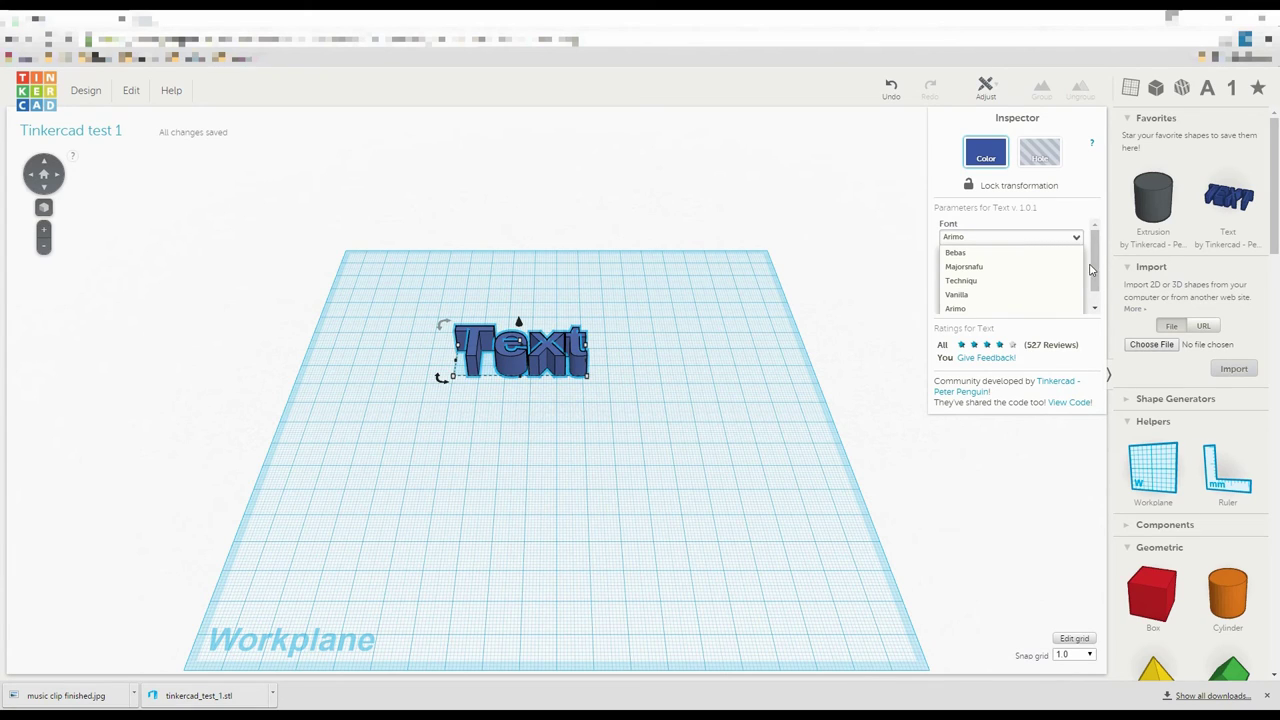
pyautogui.scroll(-2, 1088, 263)
pyautogui.click(980, 304)
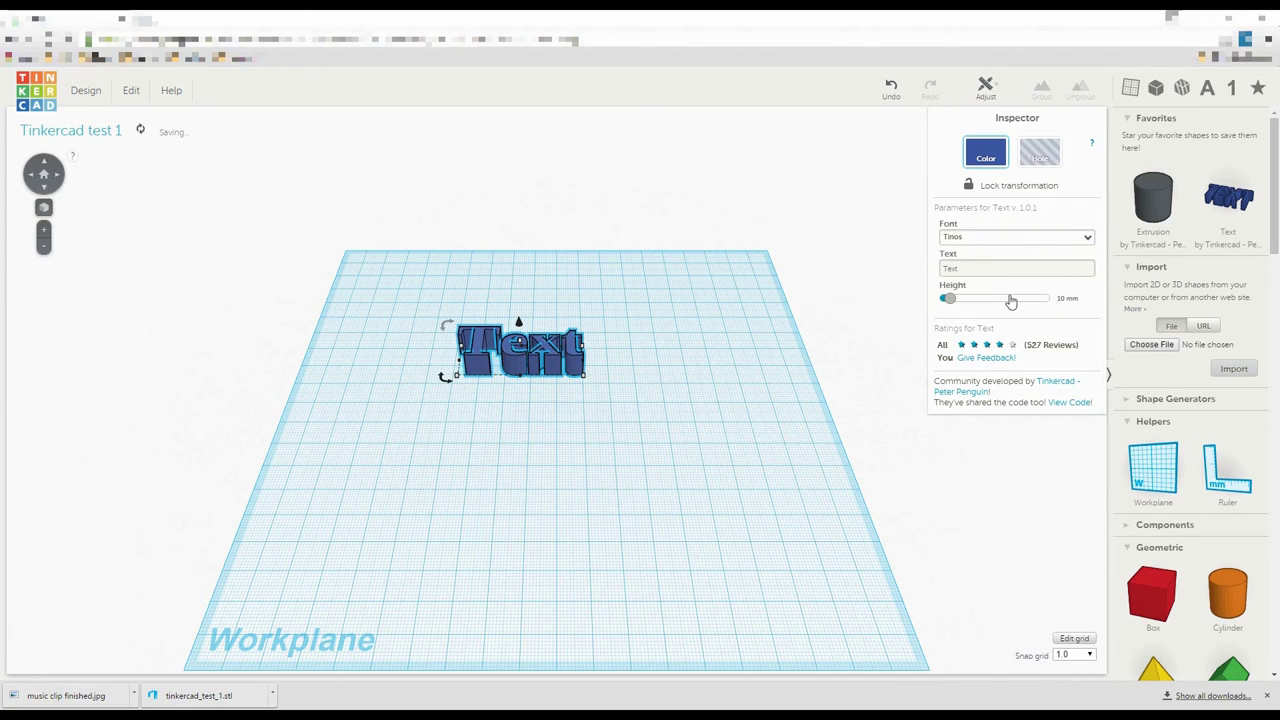
# Replace the text shape's wording with "Al Bundy for President"
pyautogui.click(1053, 260)
pyautogui.press('BackSpace')
pyautogui.press('BackSpace')
pyautogui.press('BackSpace')
pyautogui.press('BackSpace')
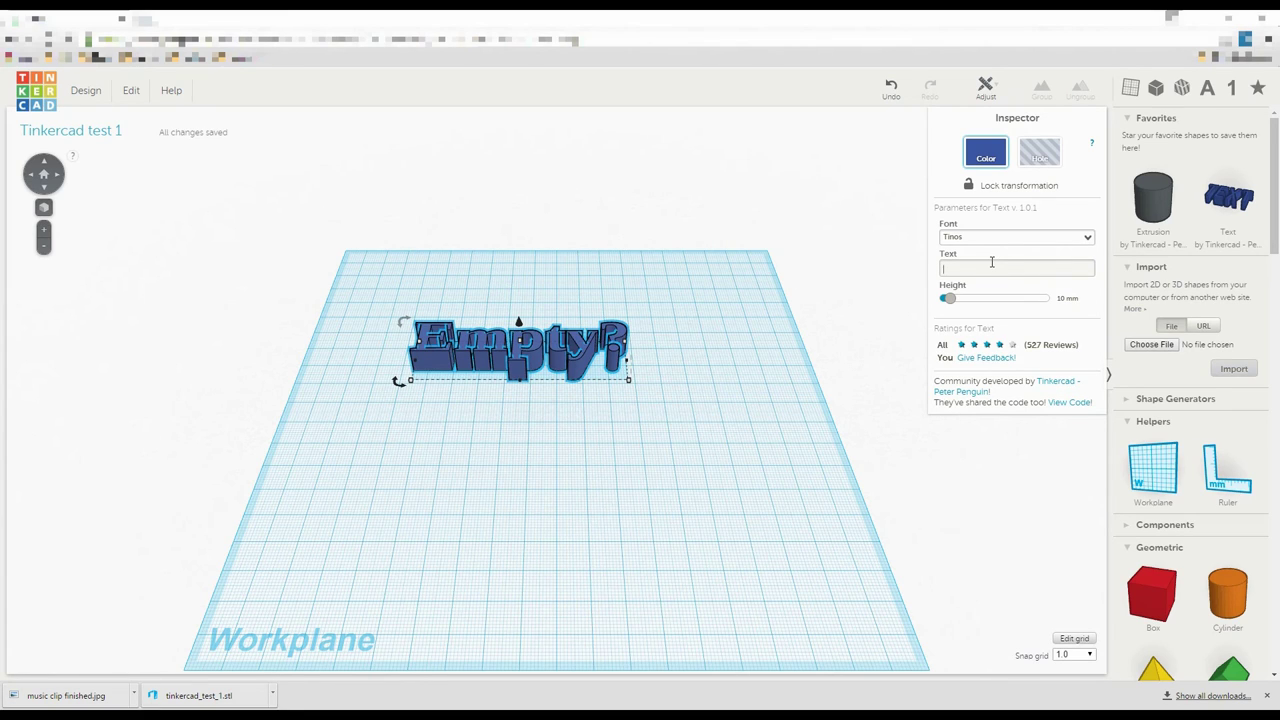
pyautogui.write('Al Bundy for President')
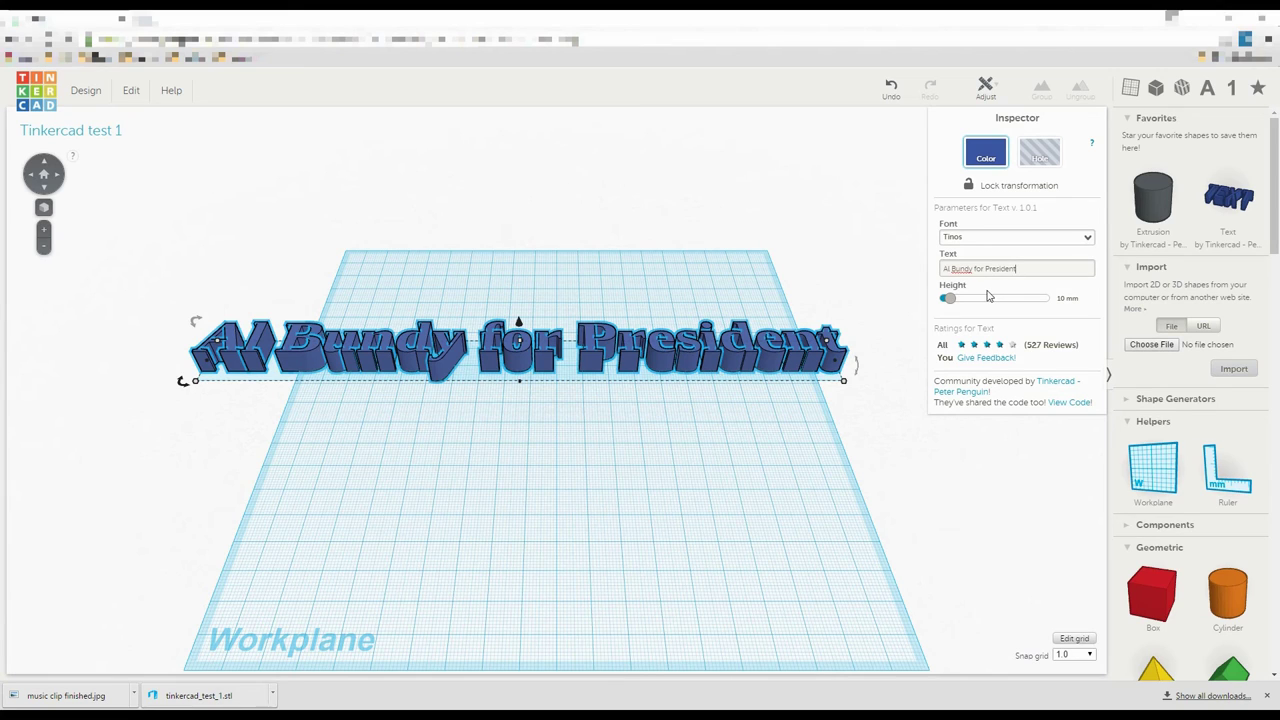
pyautogui.click(654, 280)
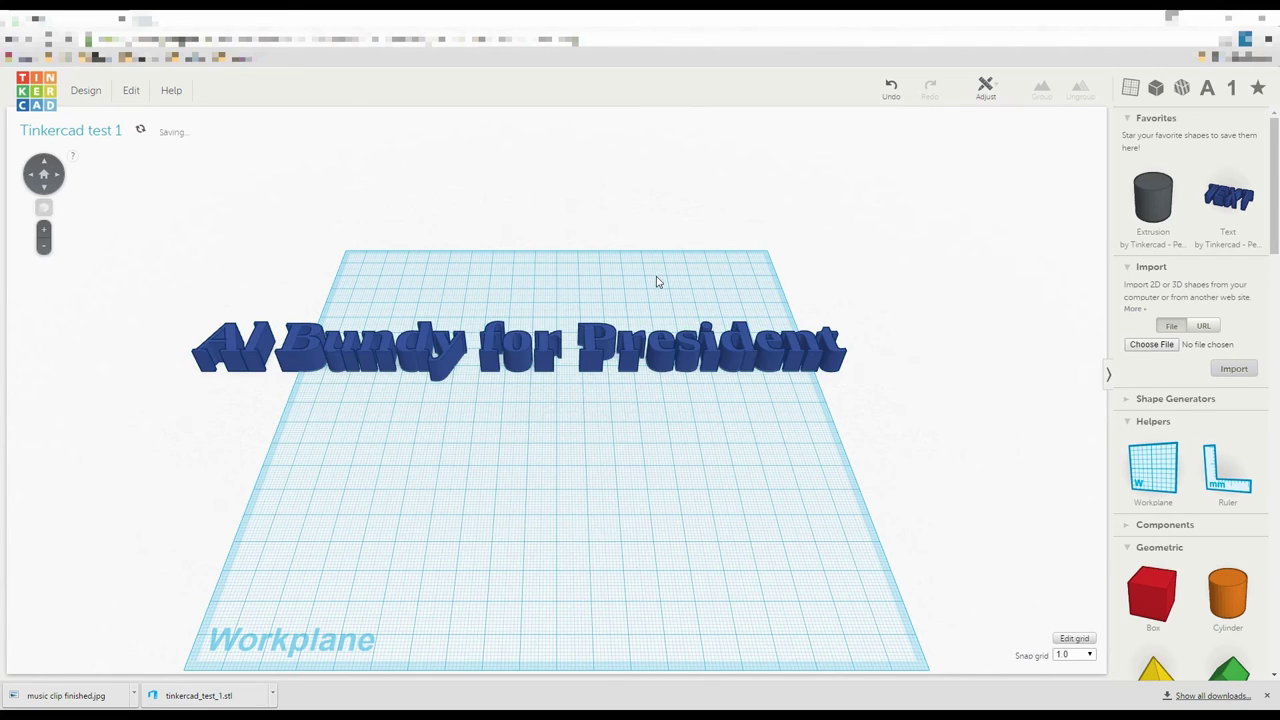
# Delete the "Al Bundy for President" text shape from the workplane
pyautogui.click(716, 350)
pyautogui.press('Delete')
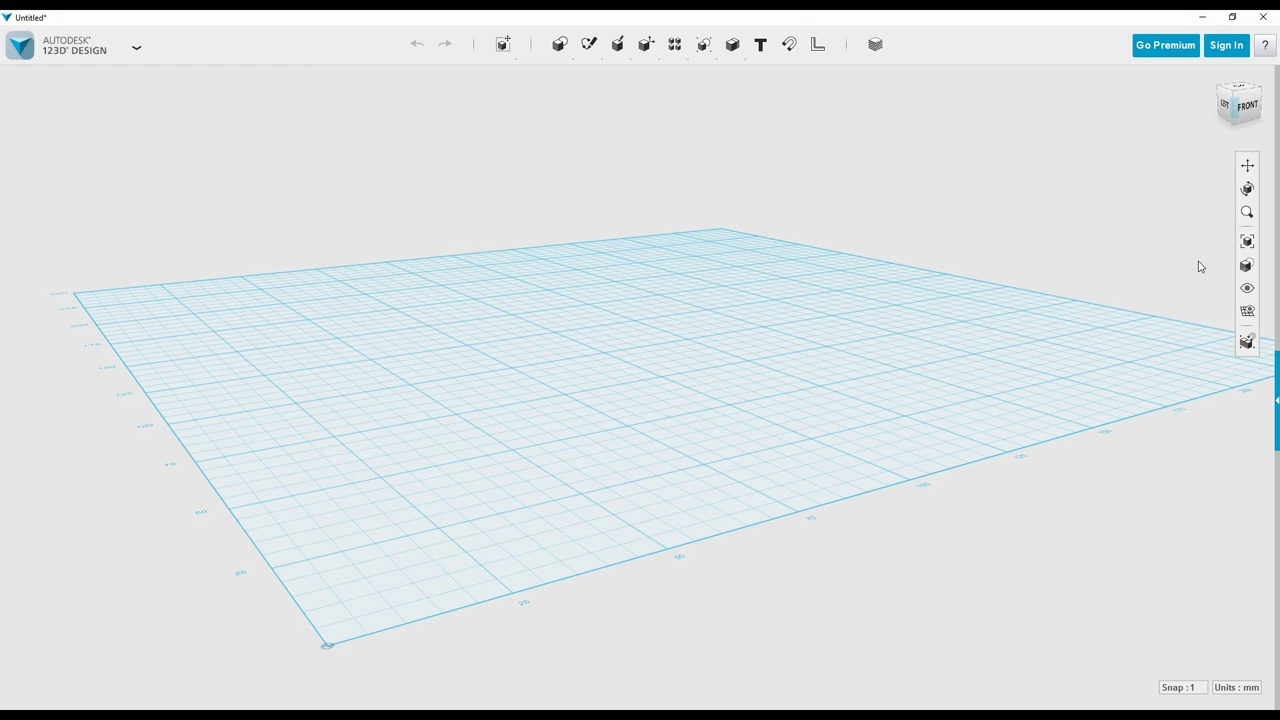
# In 123D Design, place a text object on the grid's left part and make it read "Al Bundy for President"
pyautogui.click(759, 50)
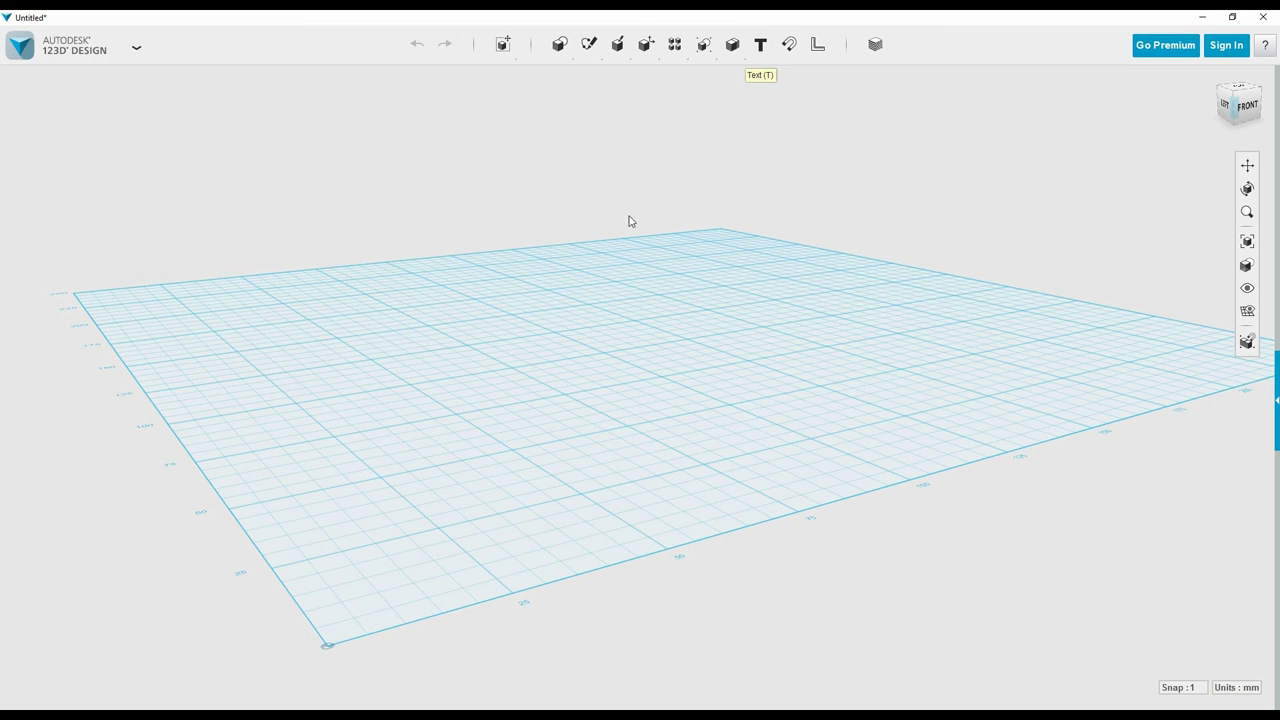
pyautogui.click(320, 395)
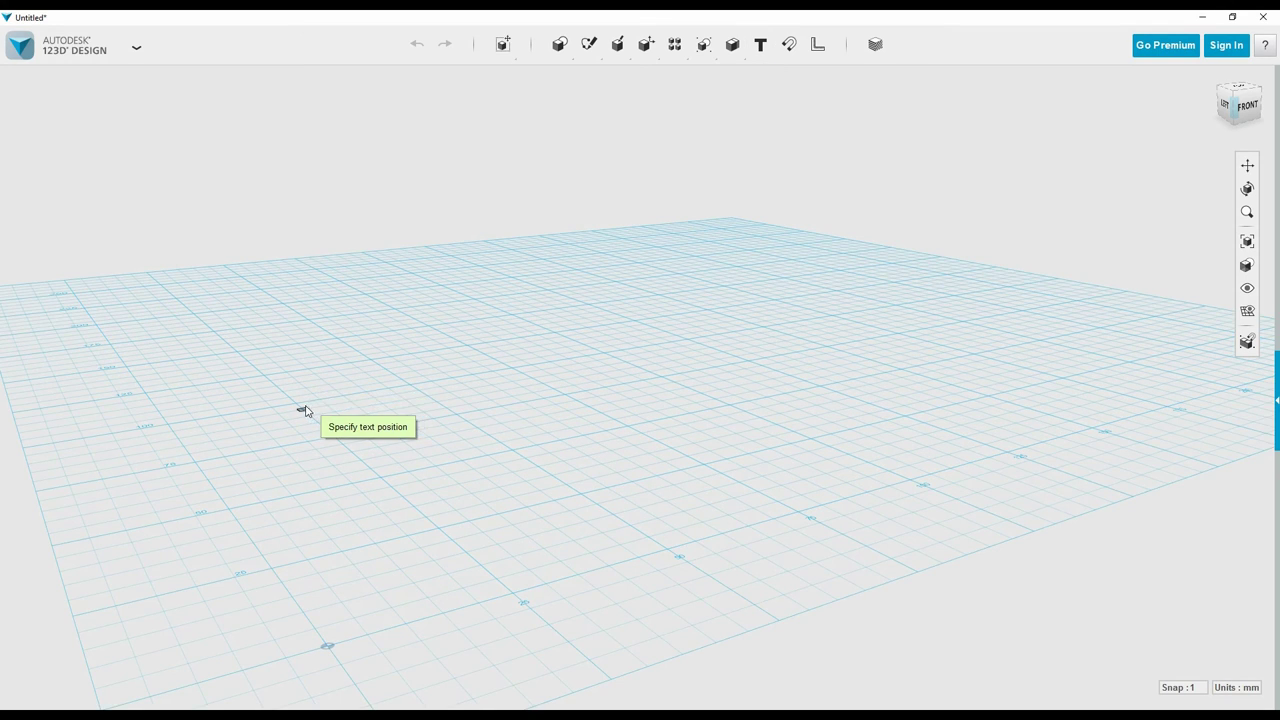
pyautogui.click(297, 405)
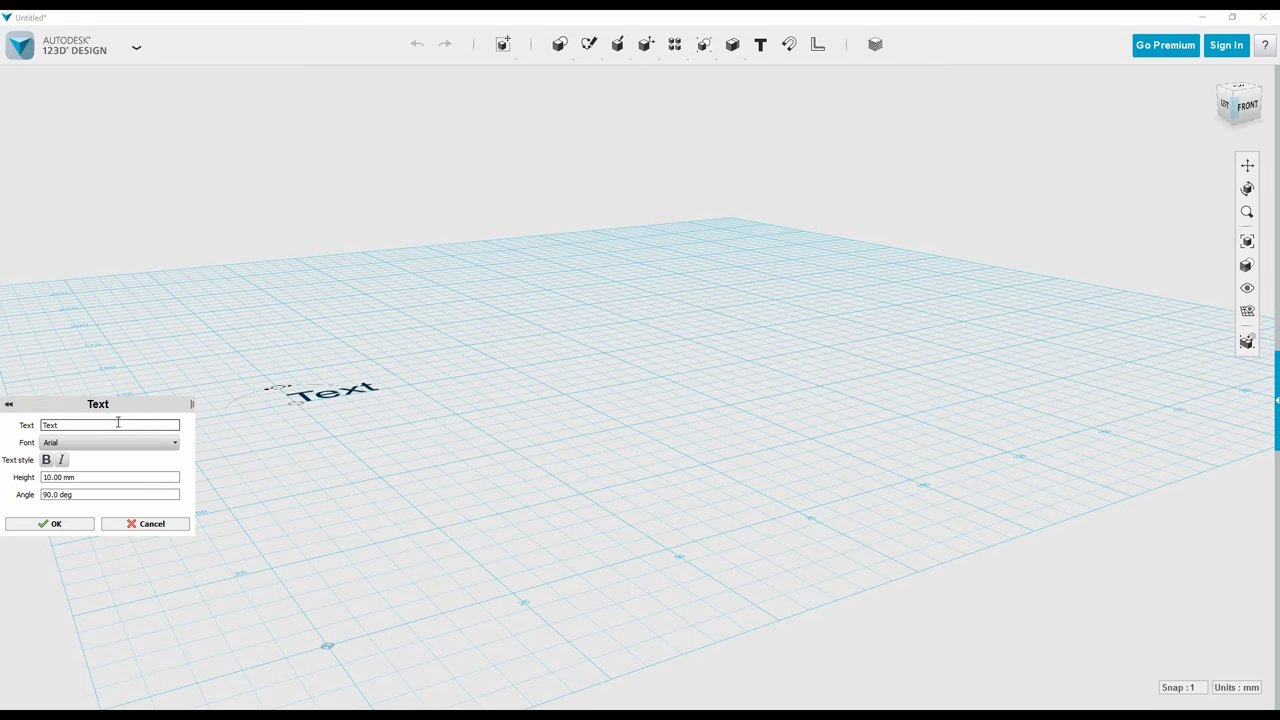
pyautogui.moveTo(117, 428); pyautogui.dragTo(10, 437)
pyautogui.write('Al Bundyt')
pyautogui.press('BackSpace')
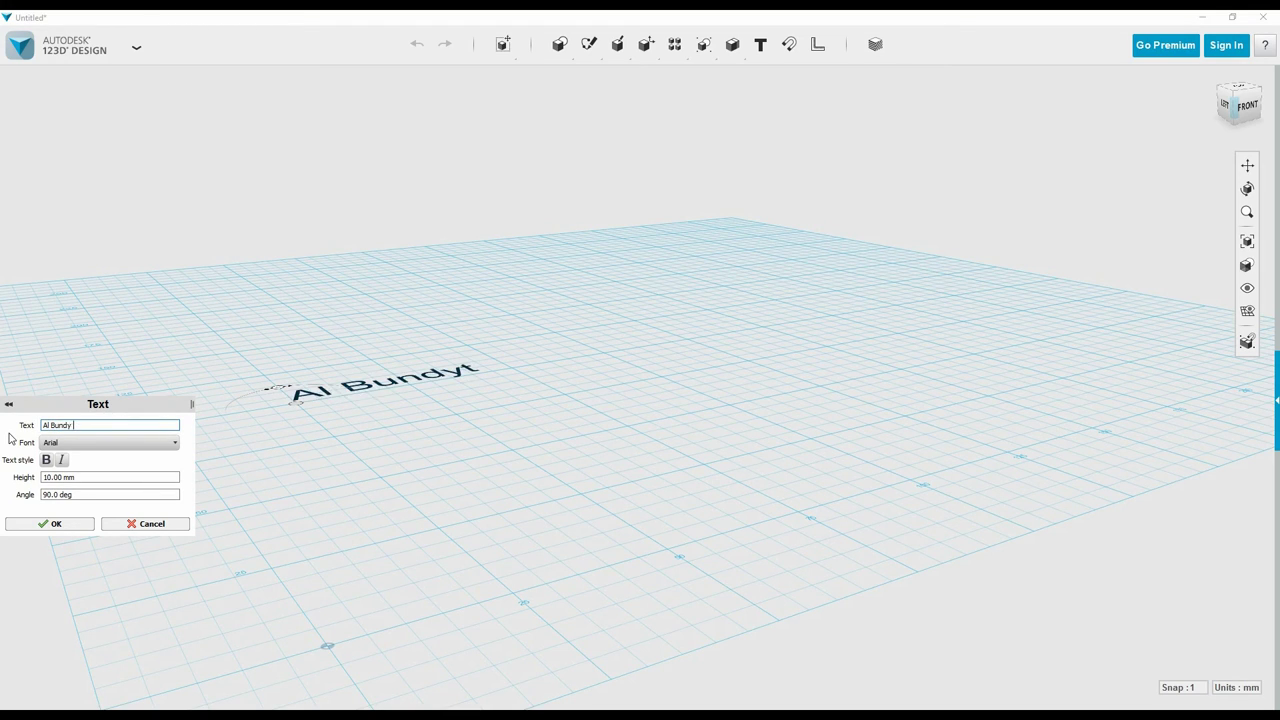
pyautogui.write('for President')
# Set the font of the "Al Bundy for President" text to Exotc350 Bd BT
pyautogui.click(95, 442)
pyautogui.moveTo(154, 466)
pyautogui.mouseDown()
pyautogui.moveTo(154, 570)
pyautogui.moveTo(155, 482)
pyautogui.mouseUp()
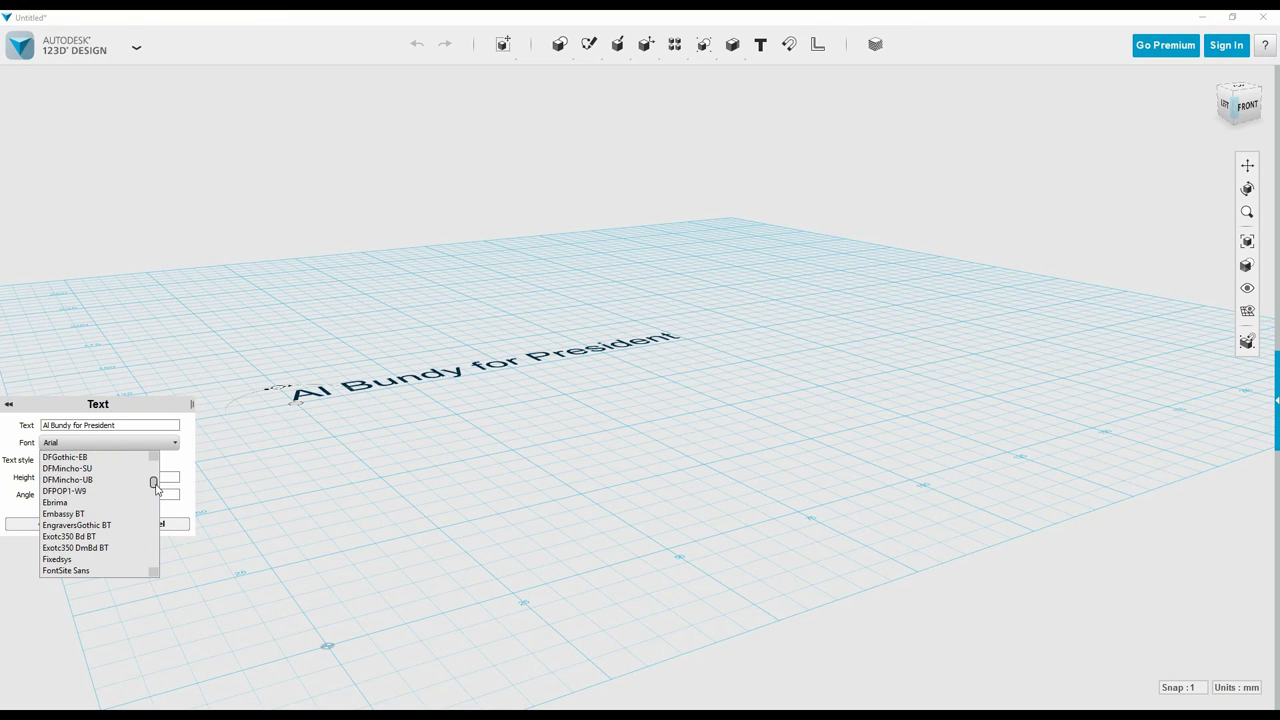
pyautogui.click(99, 538)
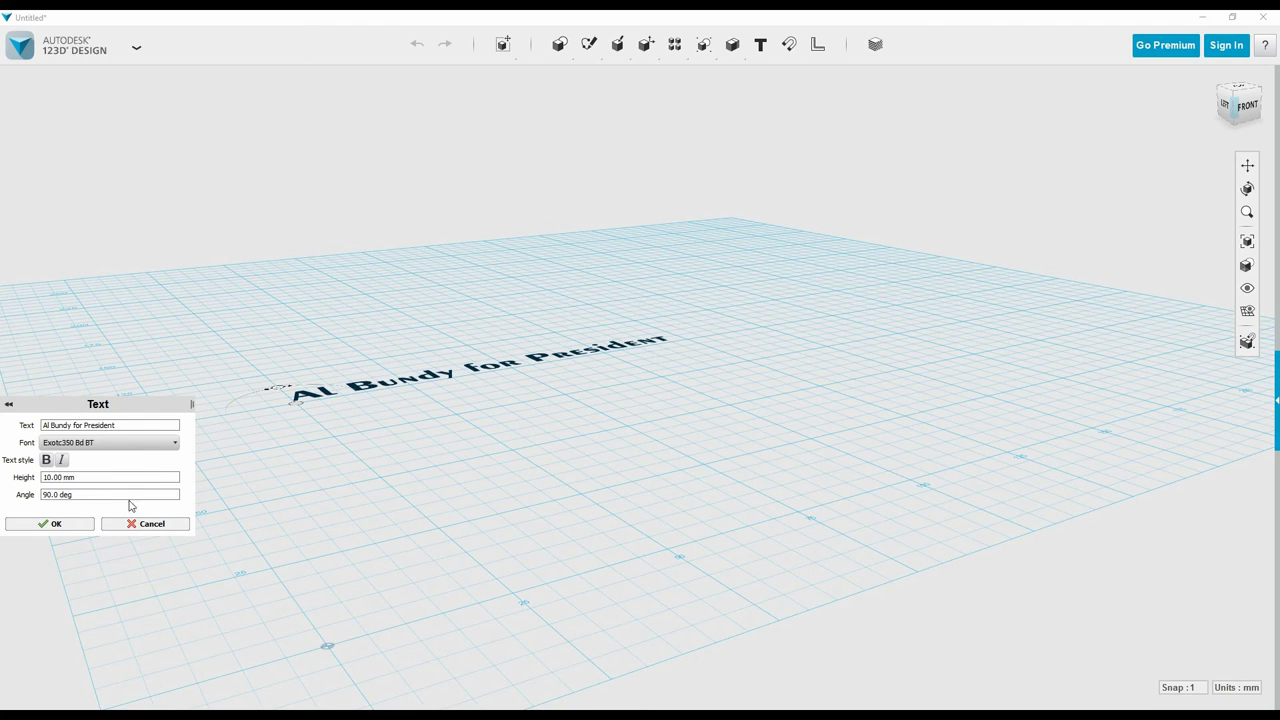
# Change the font of the "Al Bundy for President" text to Freehand521 BT
pyautogui.click(175, 445)
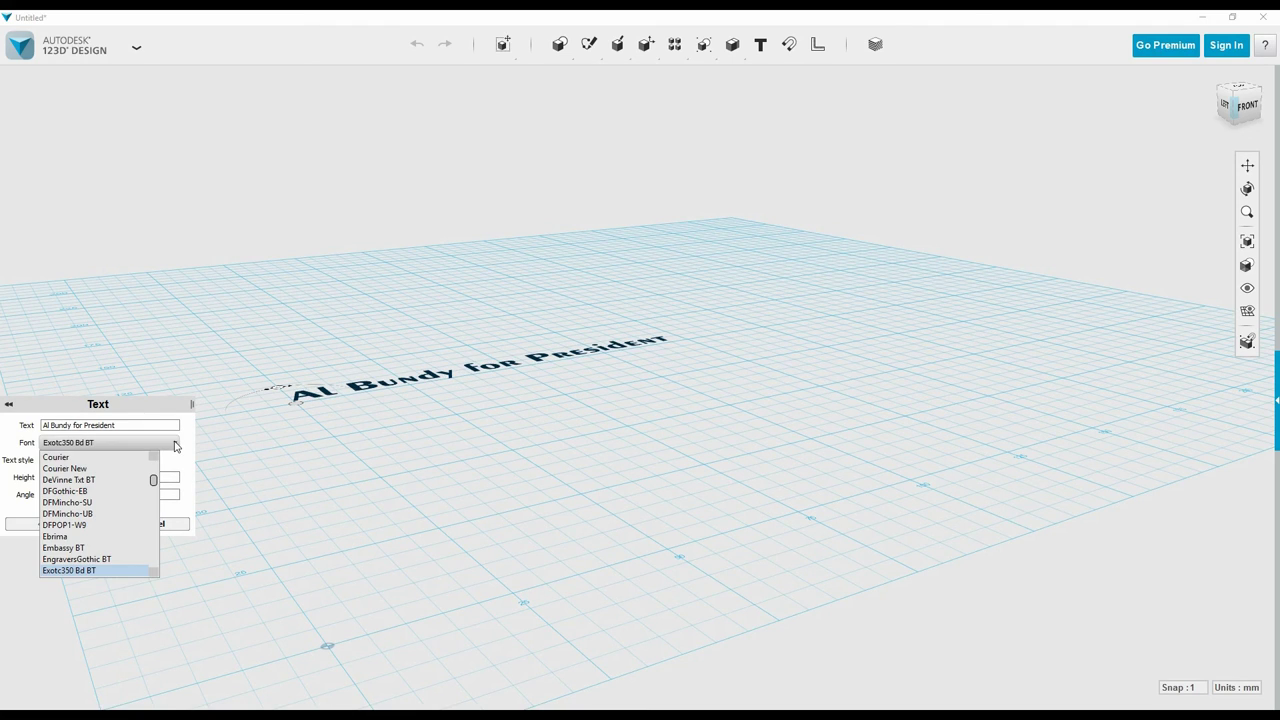
pyautogui.click(104, 480)
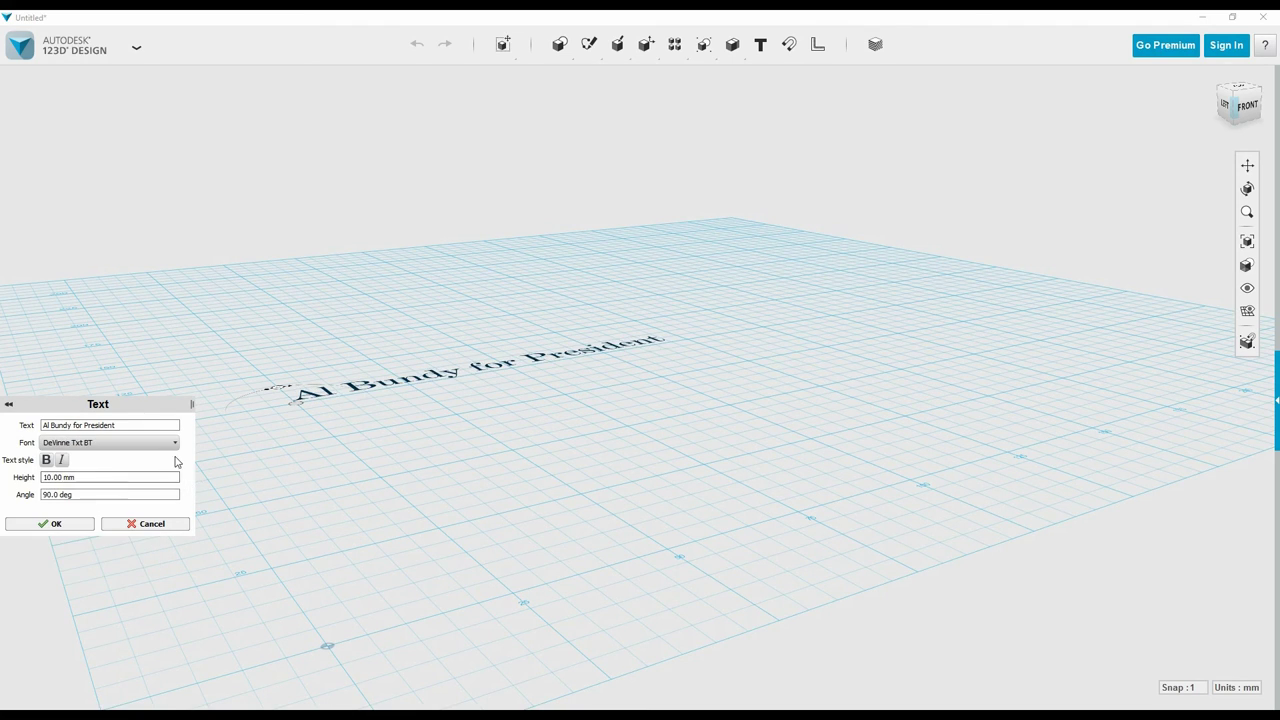
pyautogui.click(175, 445)
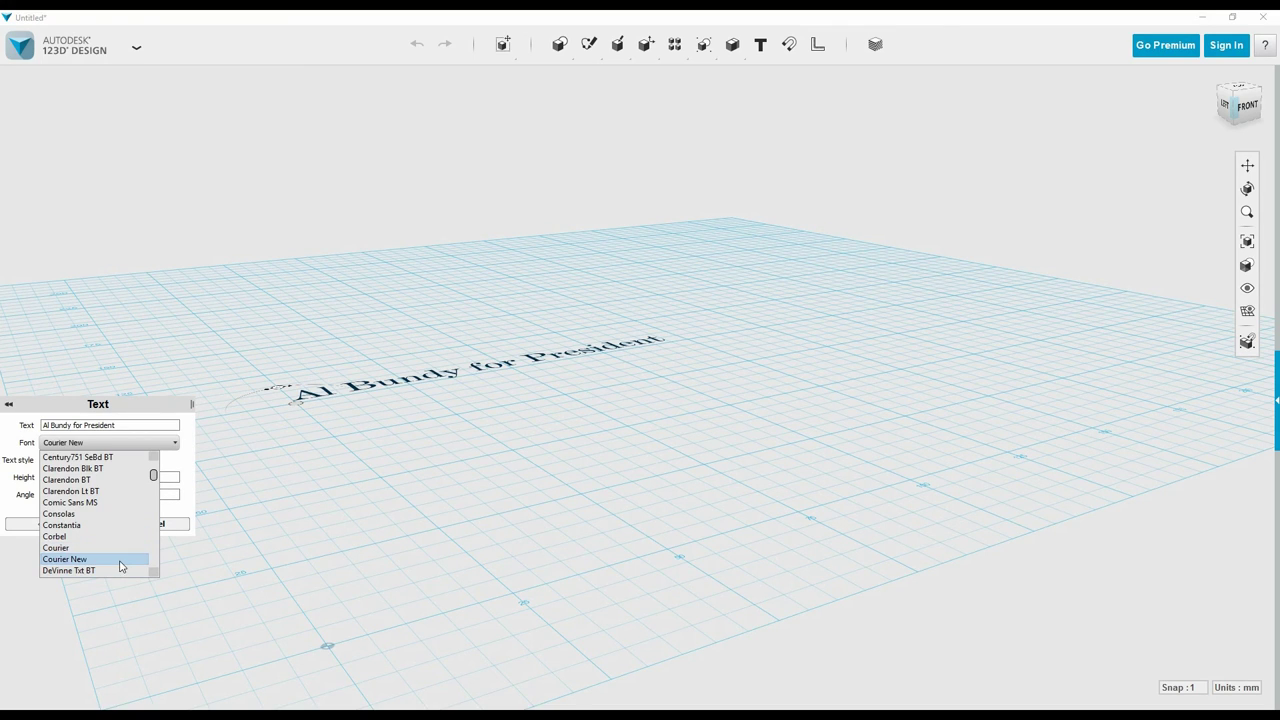
pyautogui.scroll(-1, 120, 566)
pyautogui.scroll(-6, 120, 566)
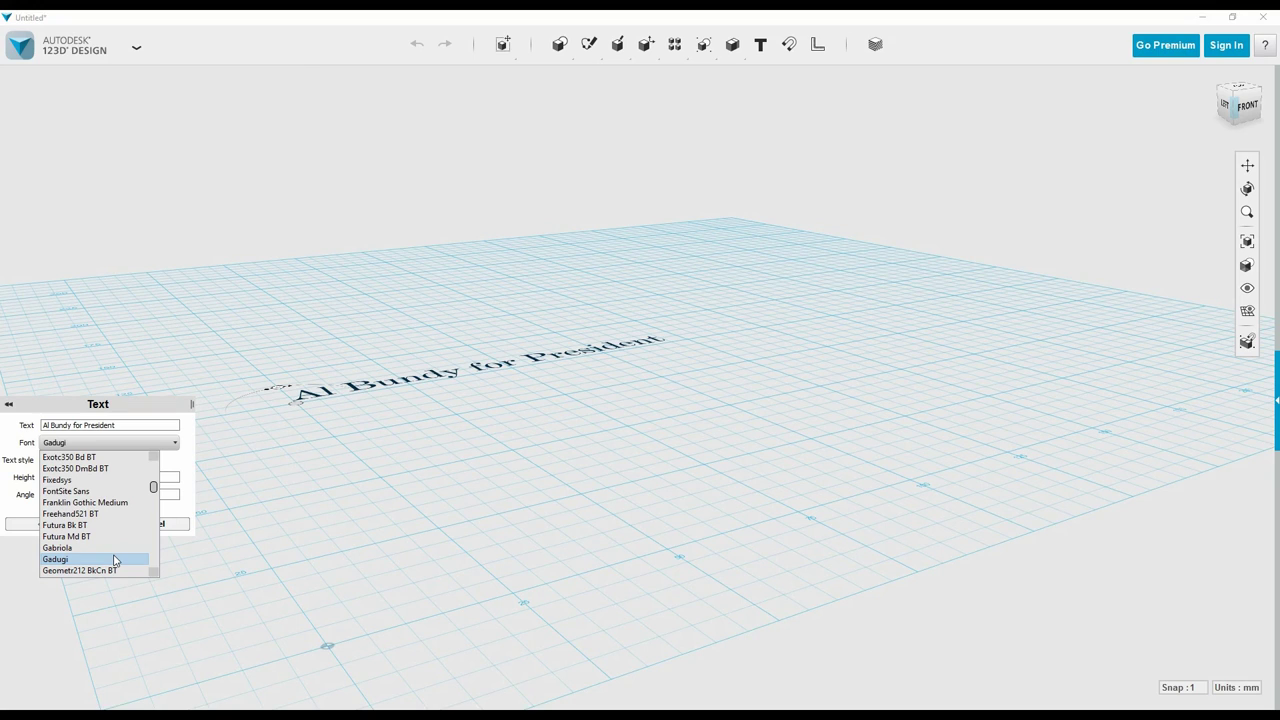
pyautogui.click(95, 513)
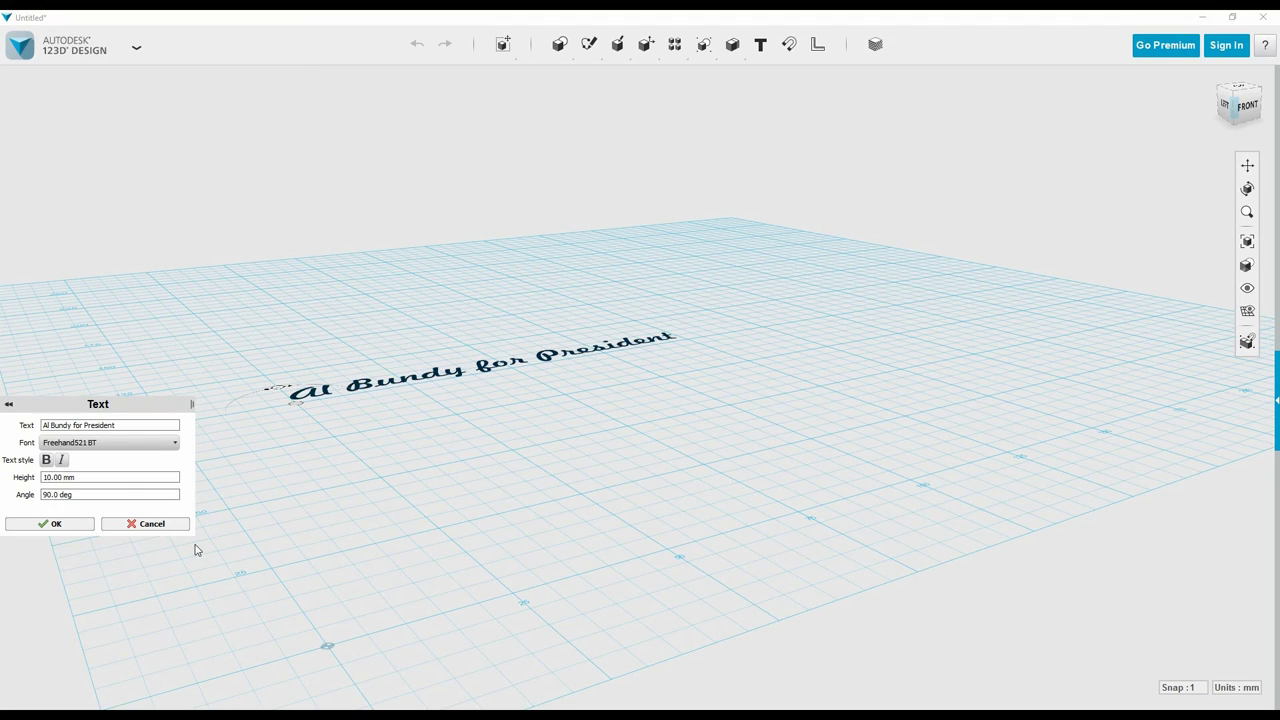
# Set the text height to 20 mm, keep the 90-degree angle, and finish the text object
pyautogui.click(95, 477)
pyautogui.moveTo(94, 477); pyautogui.dragTo(20, 482)
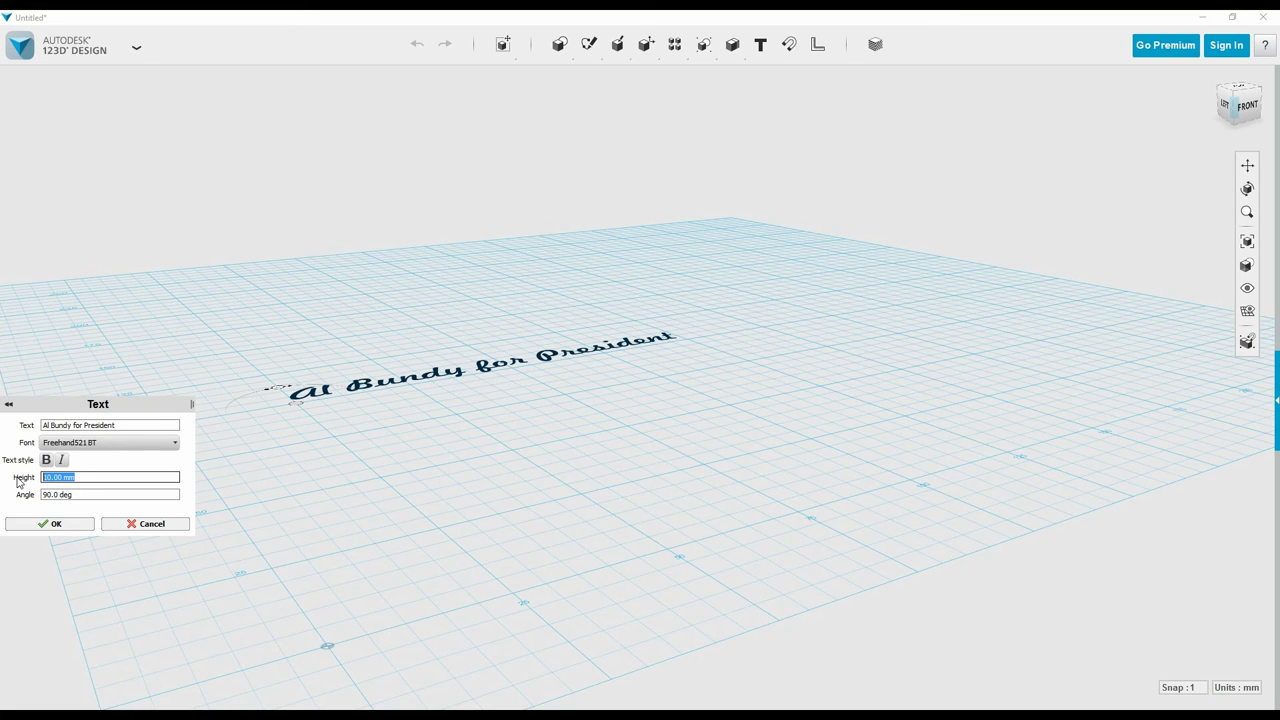
pyautogui.write('20')
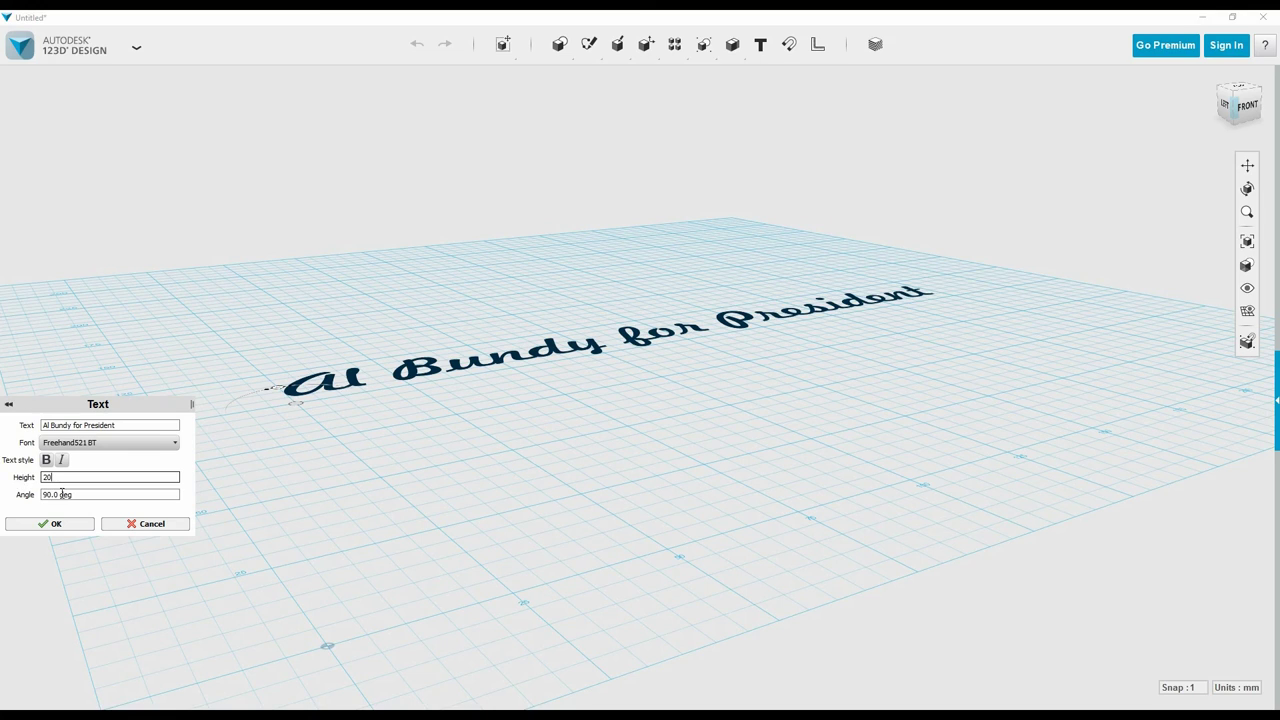
pyautogui.click(95, 494)
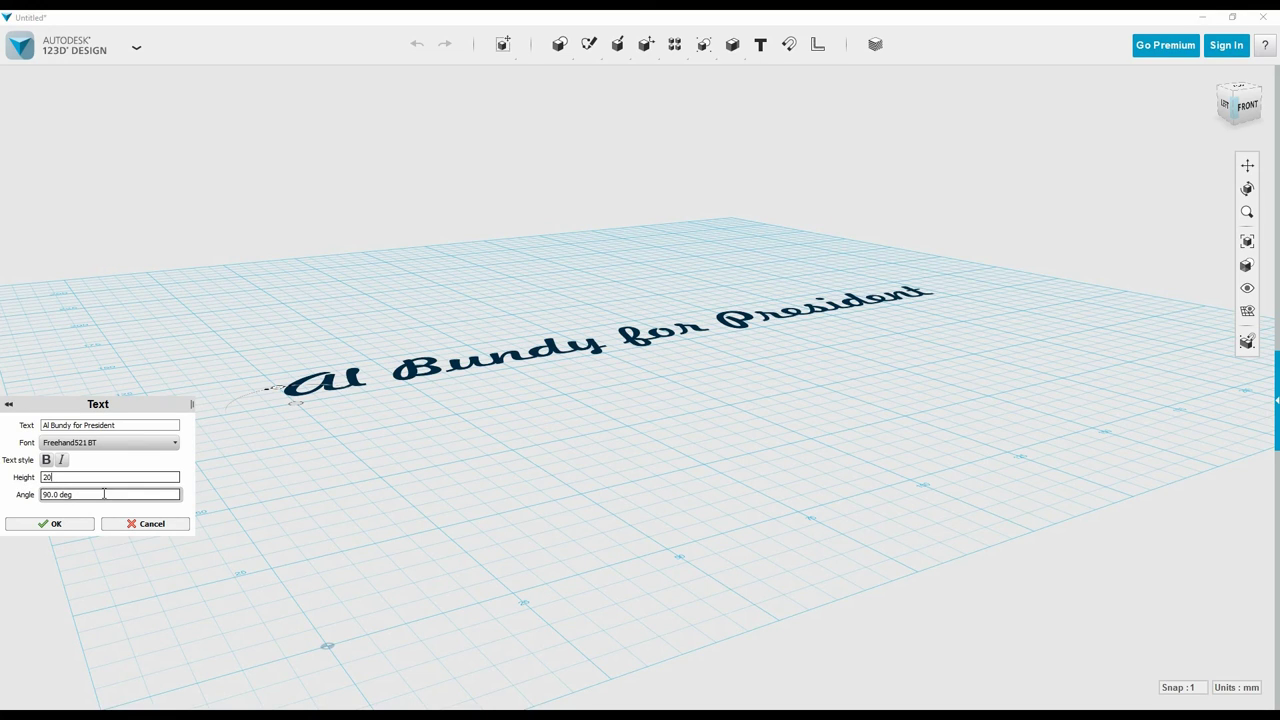
pyautogui.click(58, 525)
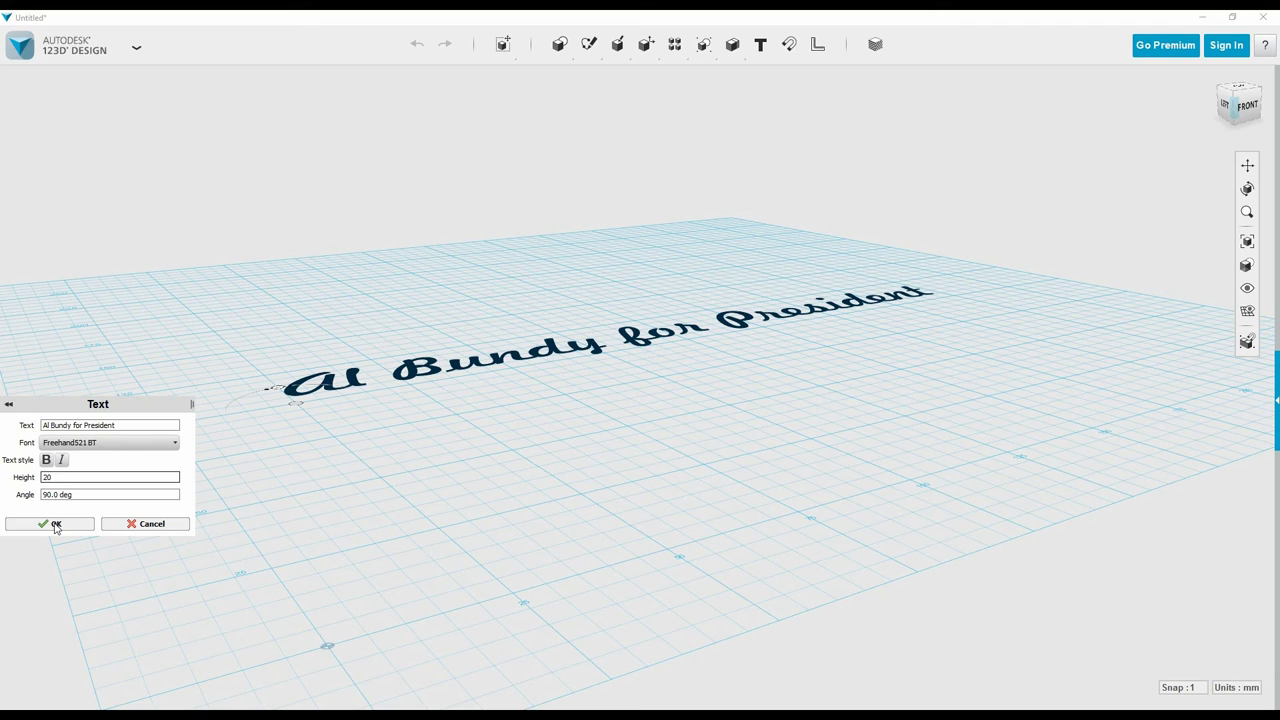
pyautogui.click(56, 525)
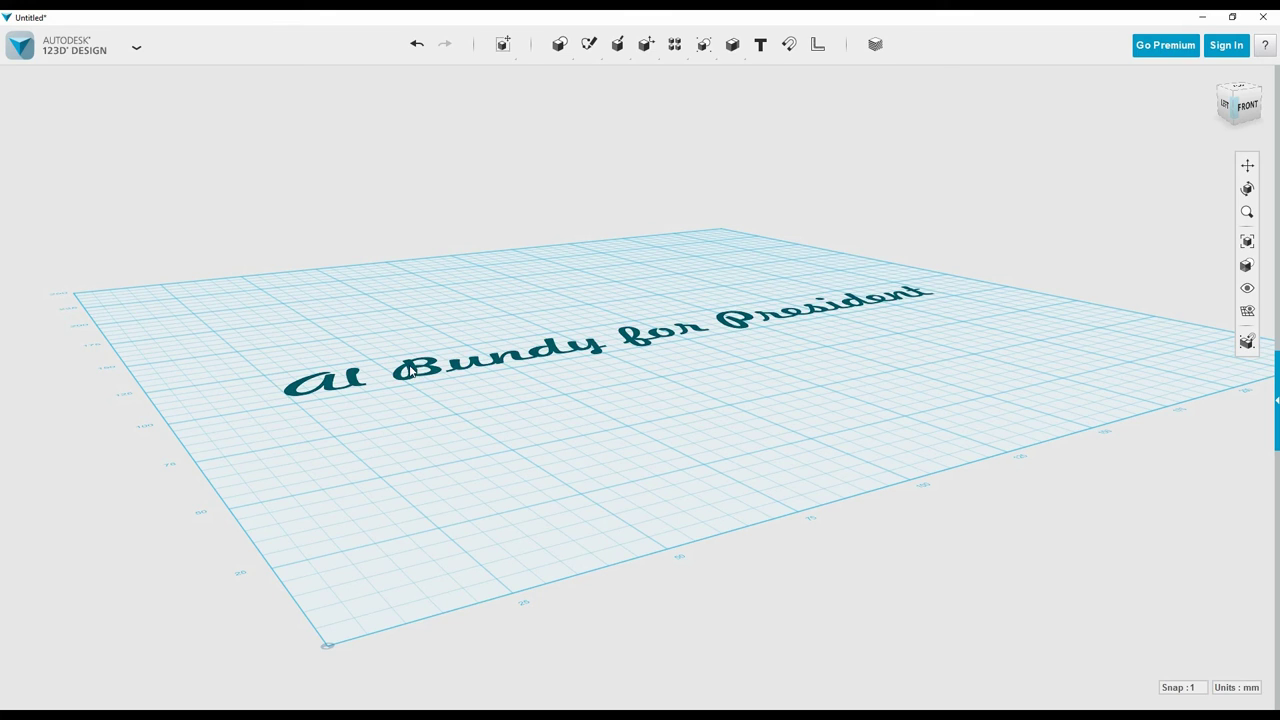
# Extrude the "Al Bundy for President" text by 5 mm
pyautogui.click(411, 370)
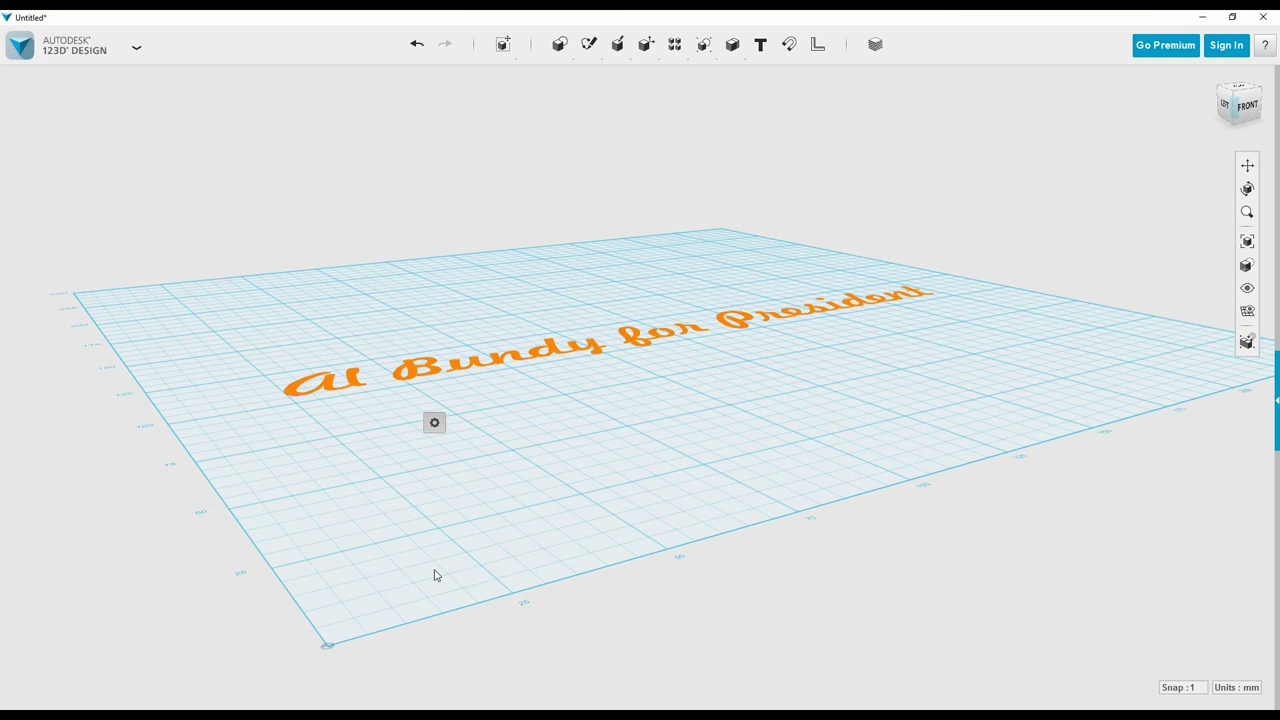
pyautogui.moveTo(434, 424)
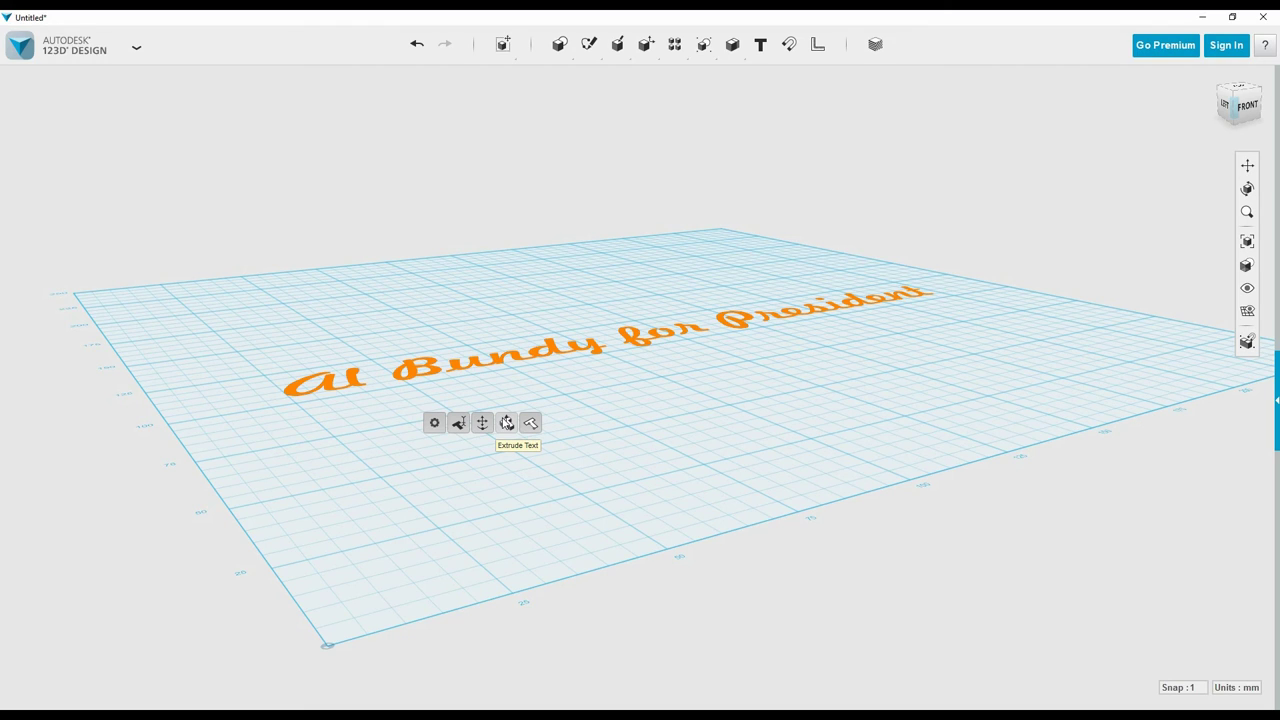
pyautogui.click(507, 423)
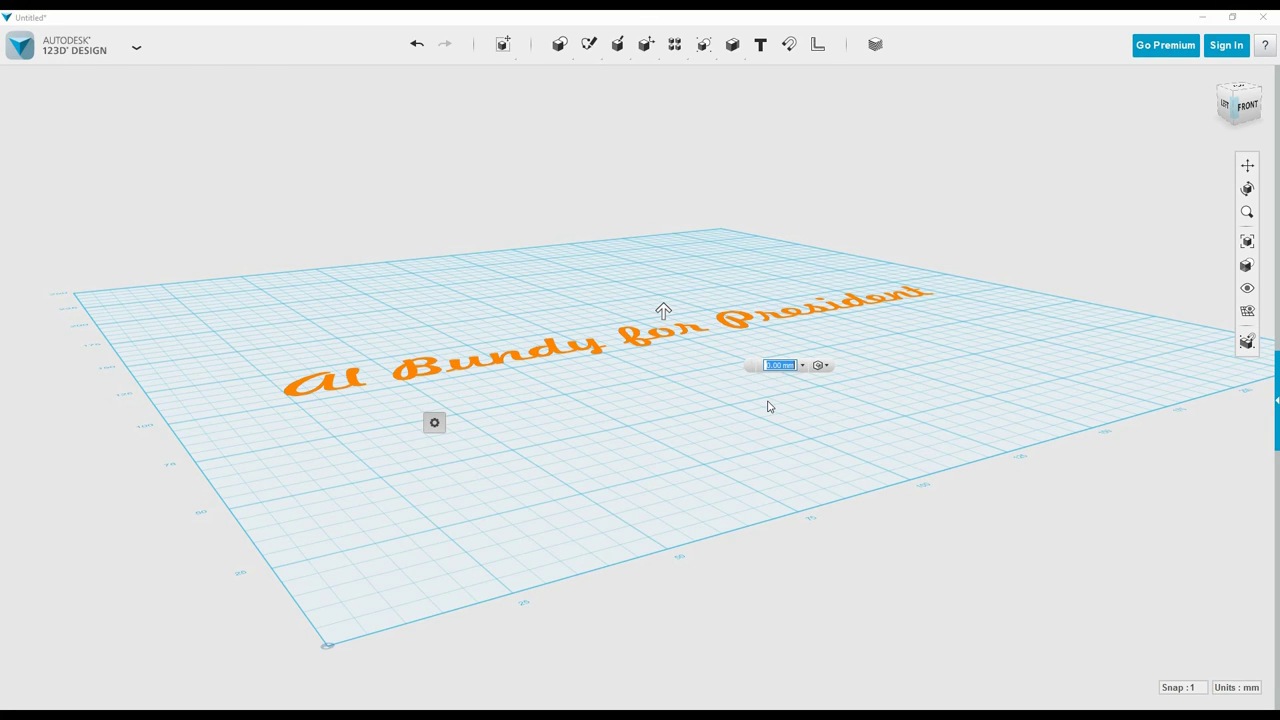
pyautogui.write('5')
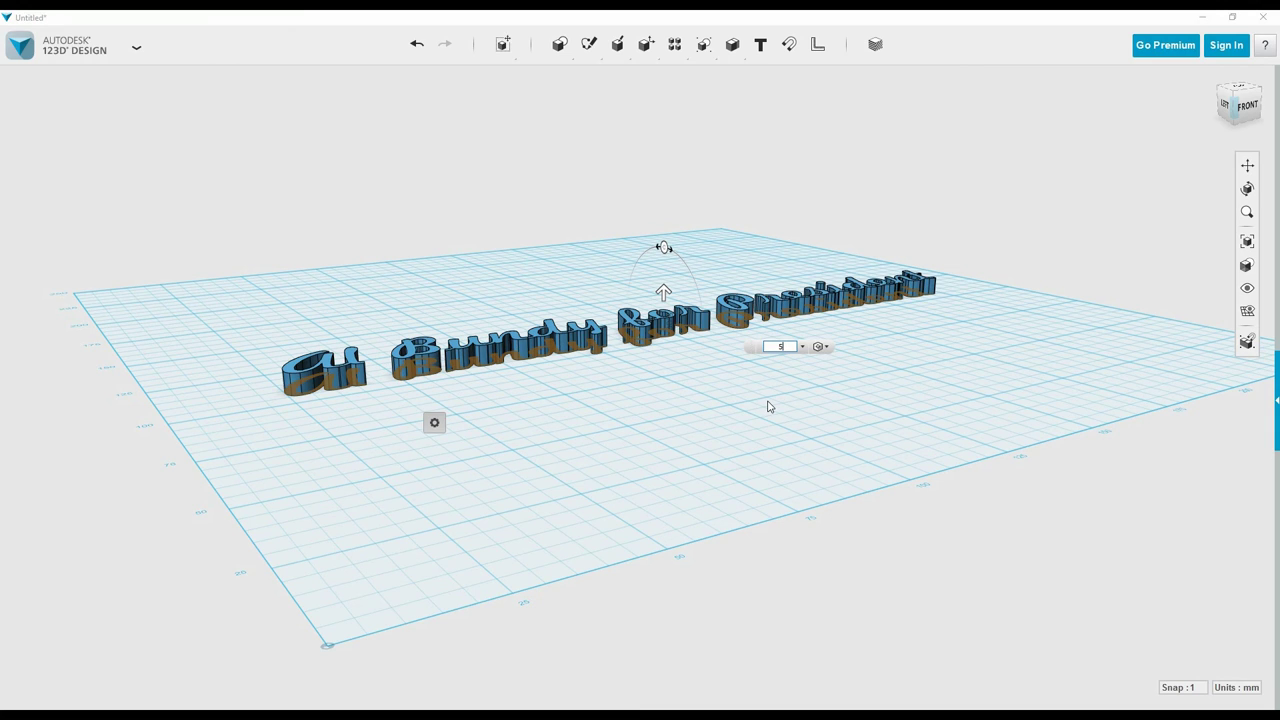
pyautogui.press('Return')
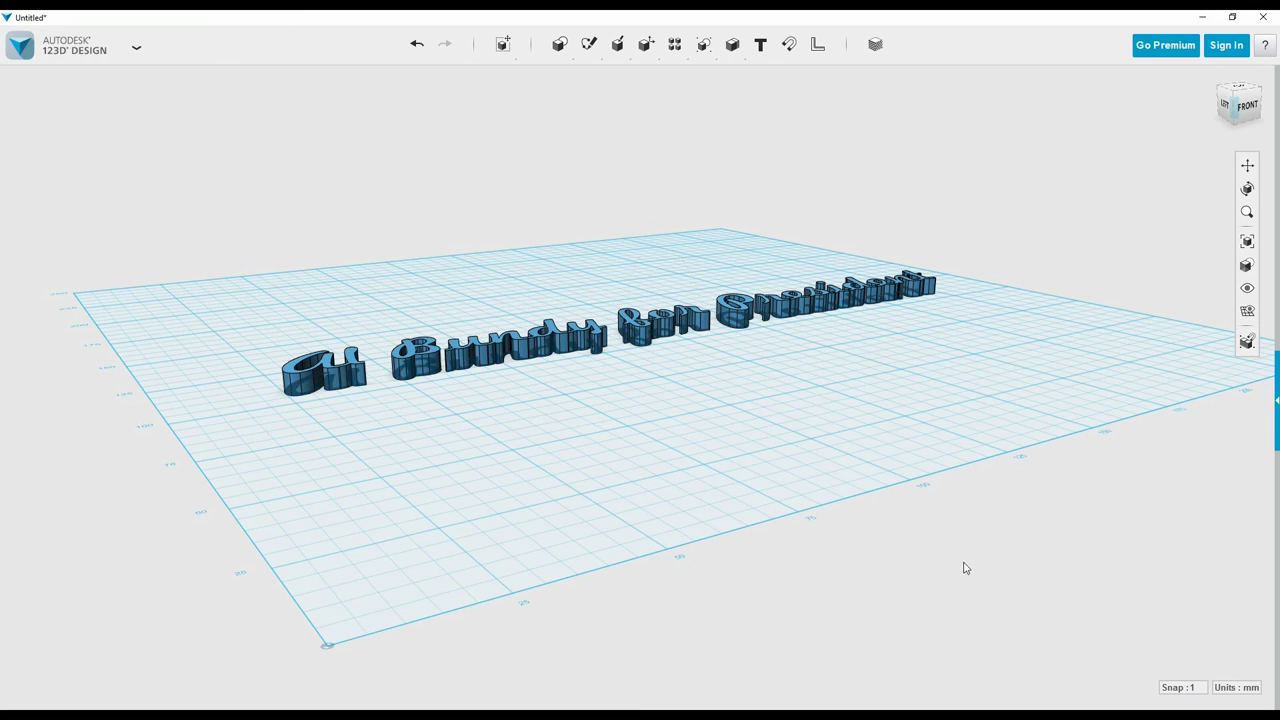
# Export the extruded text as an STL, combining all objects into a single object for 3D print
pyautogui.moveTo(894, 429); pyautogui.dragTo(876, 425, button='right')
pyautogui.moveTo(876, 376); pyautogui.dragTo(603, 529, button='middle')
pyautogui.click(75, 45)
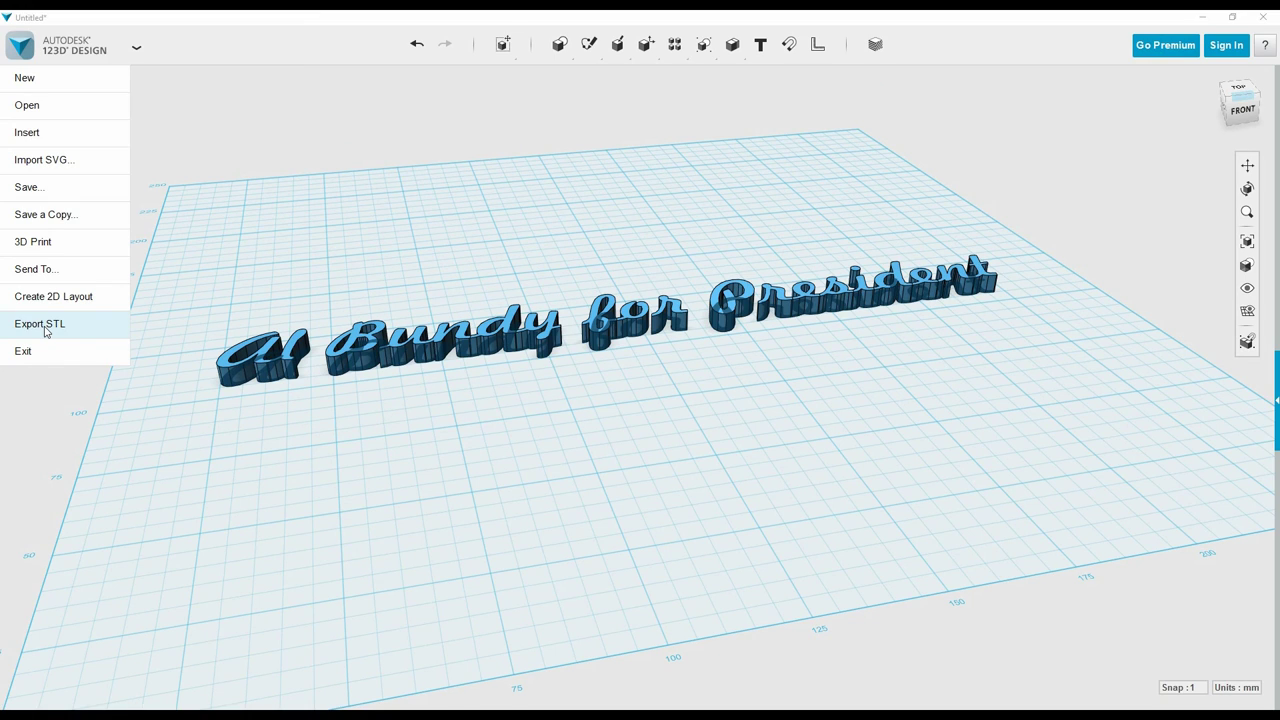
pyautogui.click(45, 325)
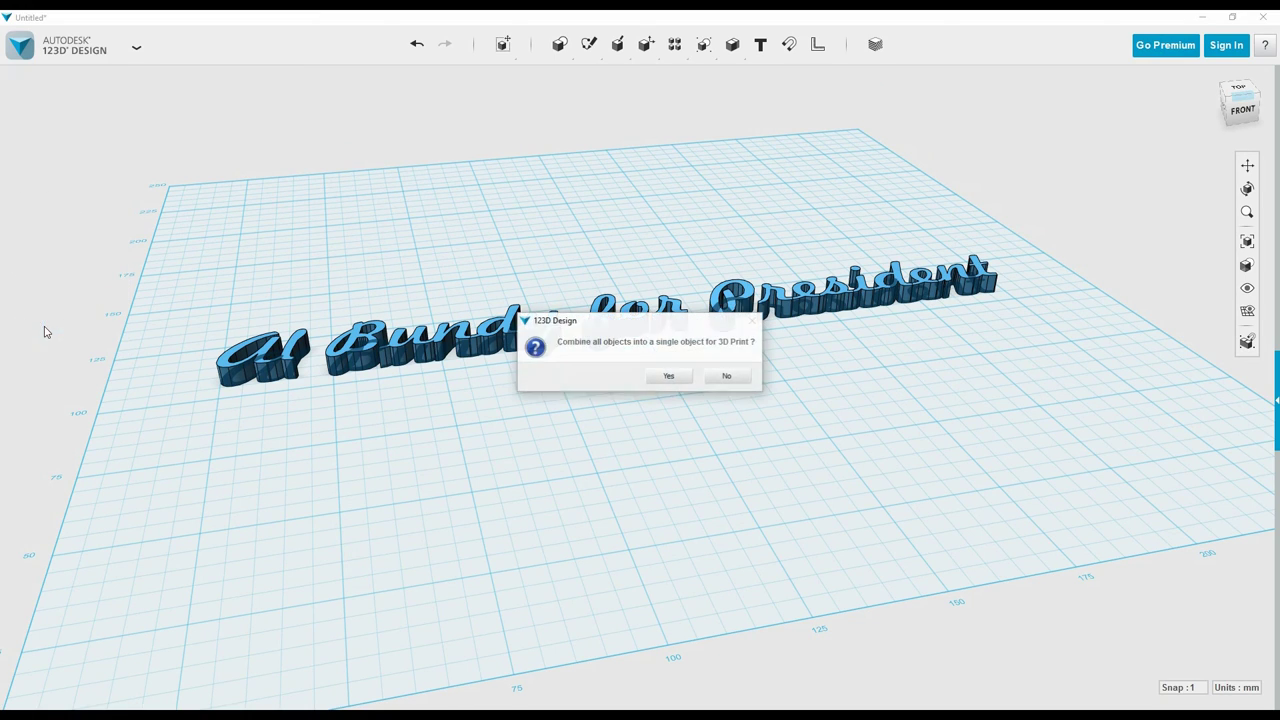
pyautogui.click(669, 376)
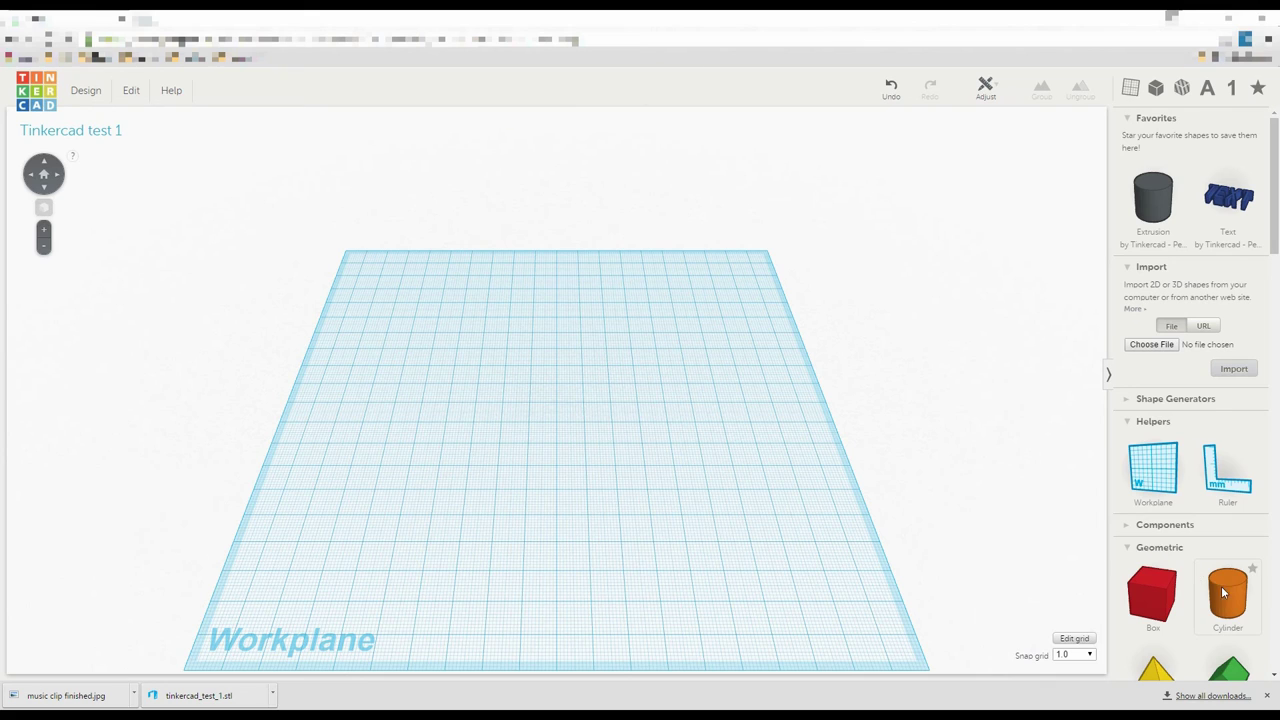
# In Tinkercad, place a cylinder on the workplane, stretch it into a wide oval disc, and centre it on the grid
pyautogui.moveTo(1228, 595); pyautogui.dragTo(652, 455)
pyautogui.moveTo(540, 455); pyautogui.dragTo(920, 543)
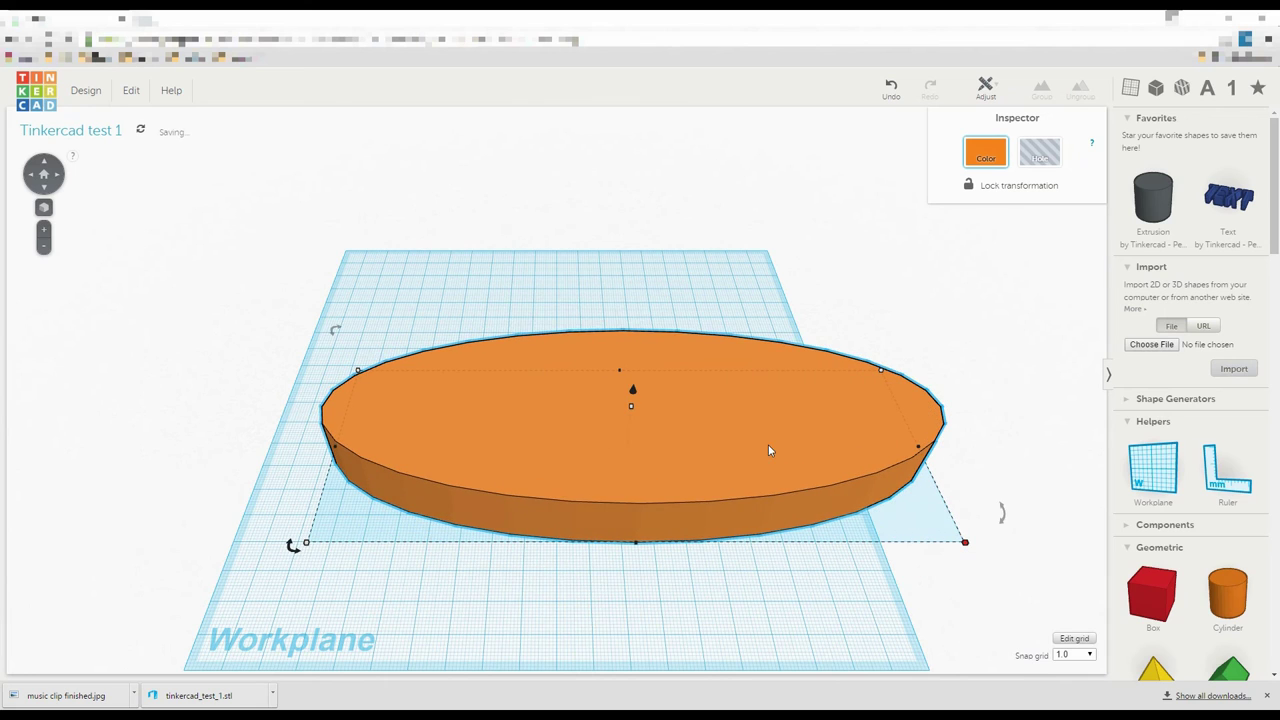
pyautogui.moveTo(702, 428); pyautogui.dragTo(643, 405)
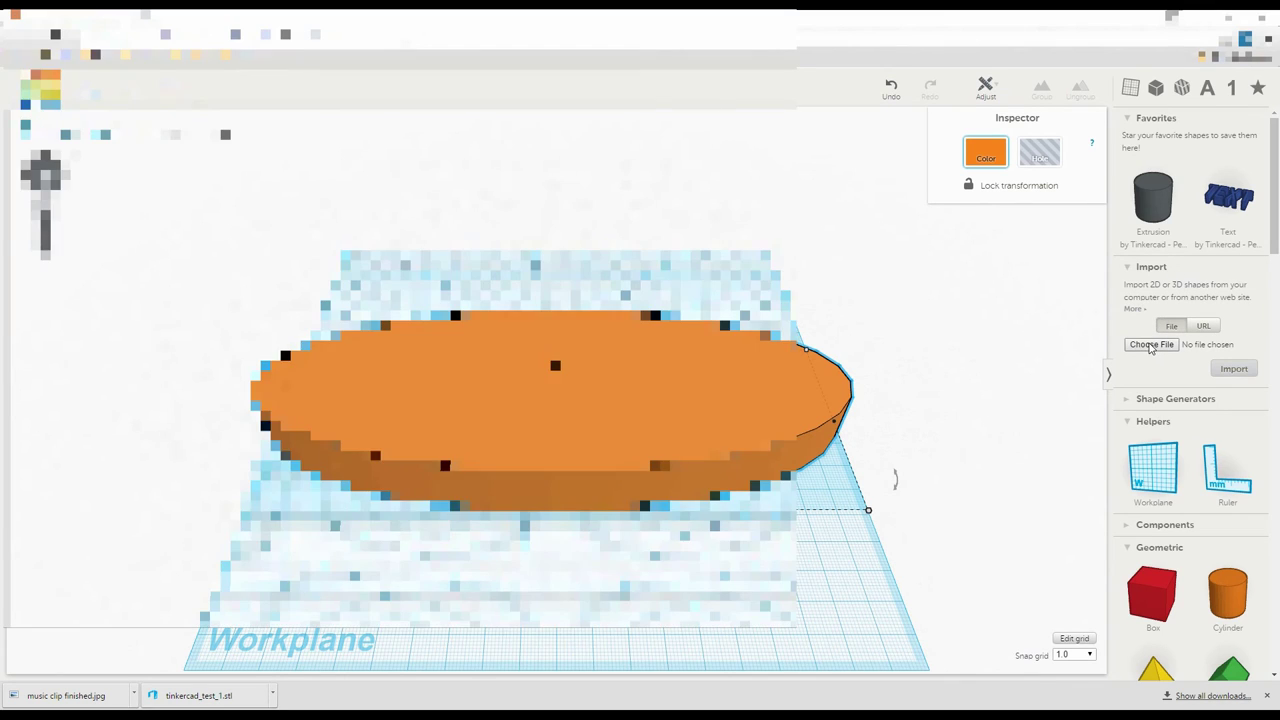
# Import AlBundyText.stl into the design at 100% scale in millimetres
pyautogui.click(1151, 345)
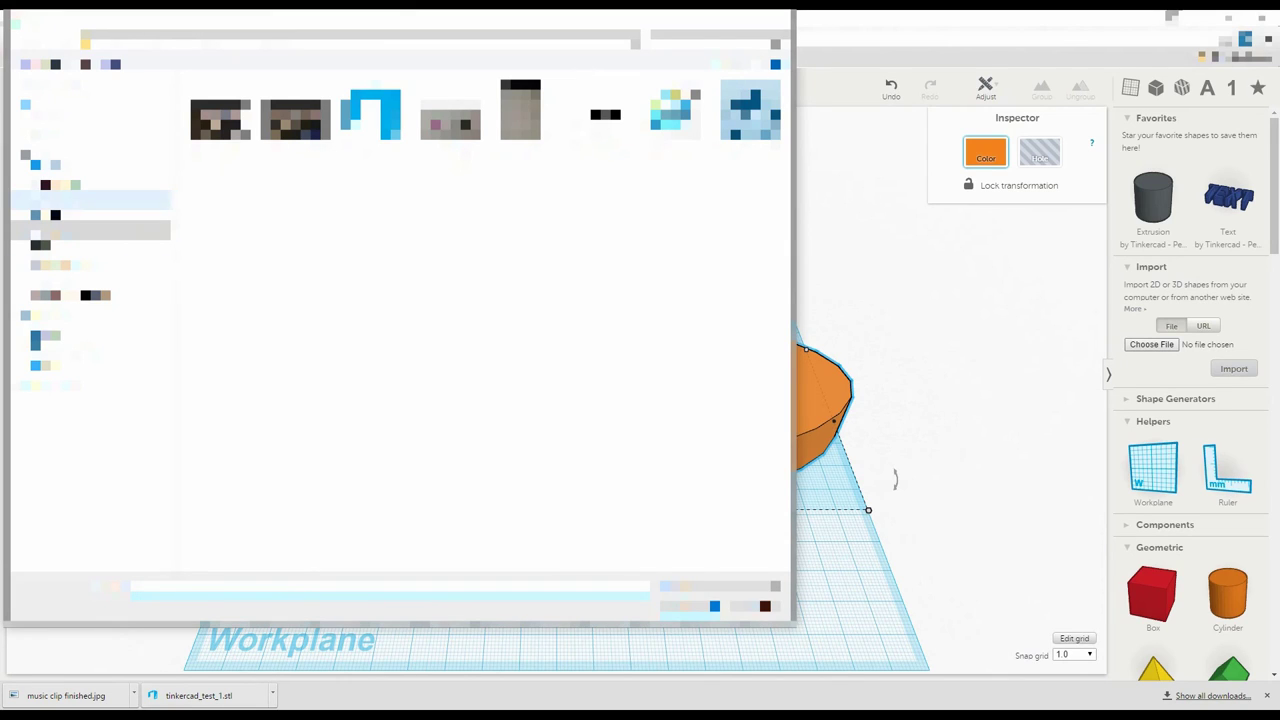
pyautogui.click(90, 200)
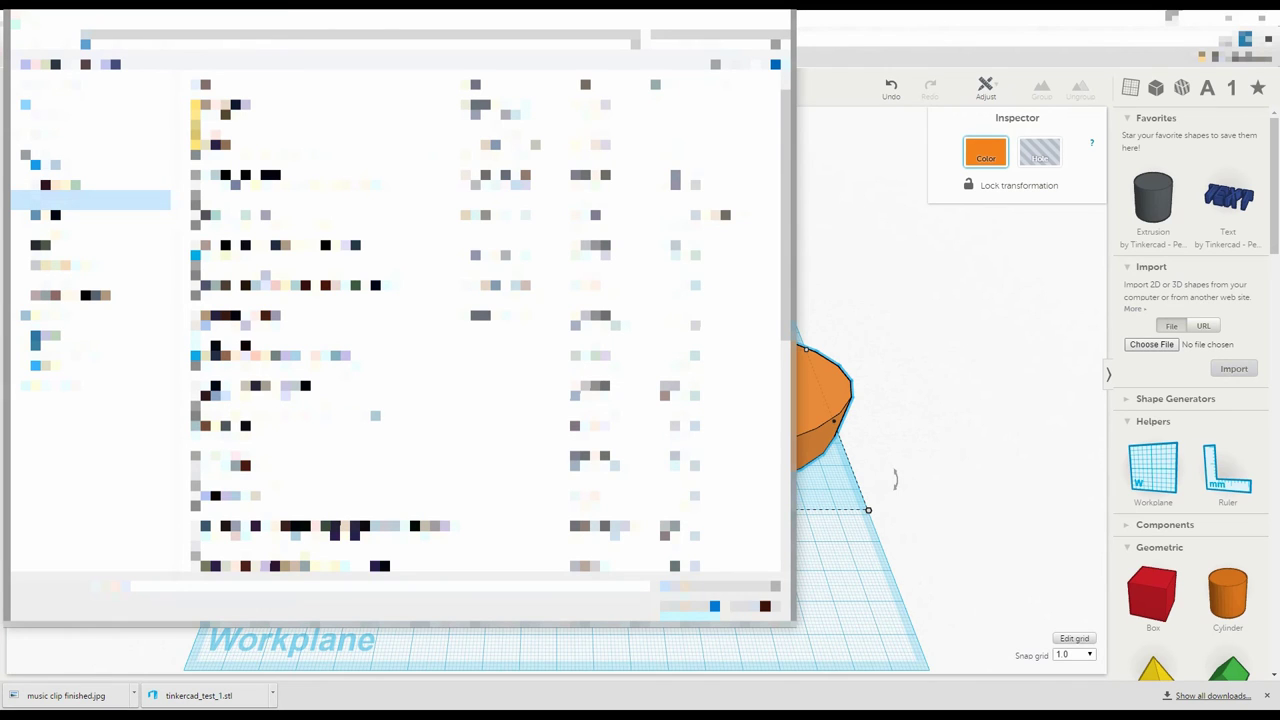
pyautogui.doubleClick(190, 262)
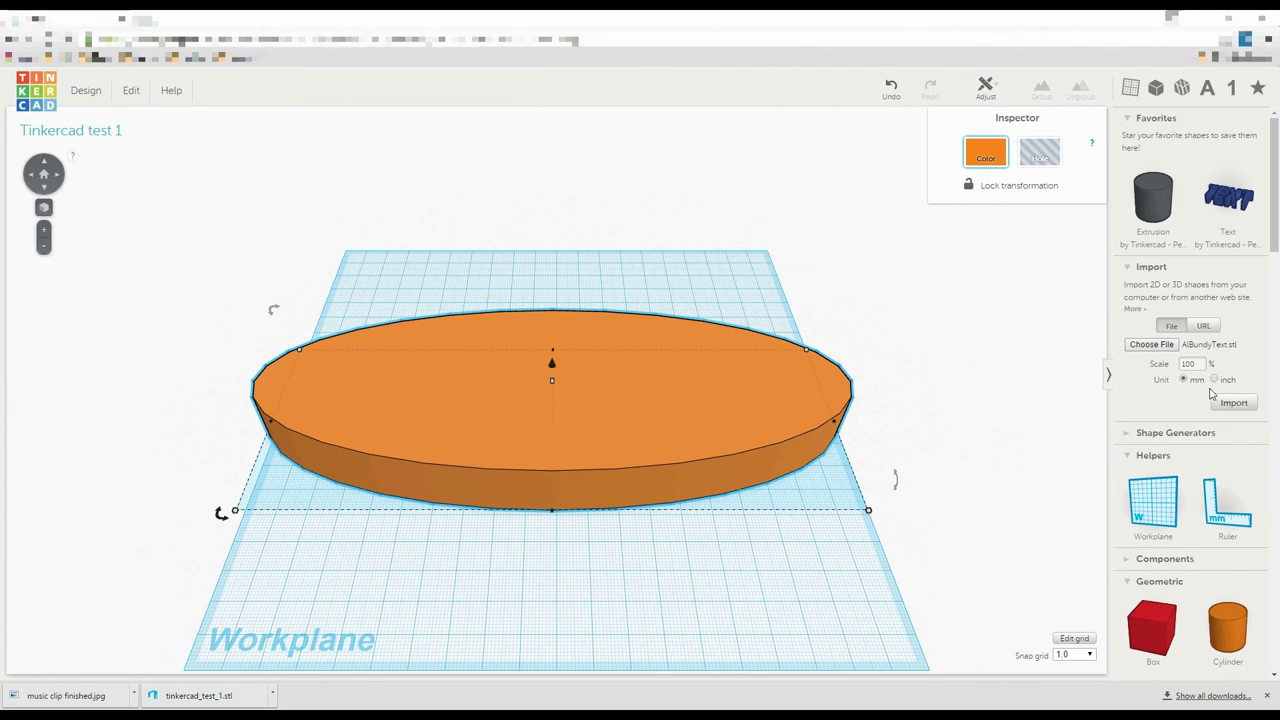
pyautogui.click(1236, 403)
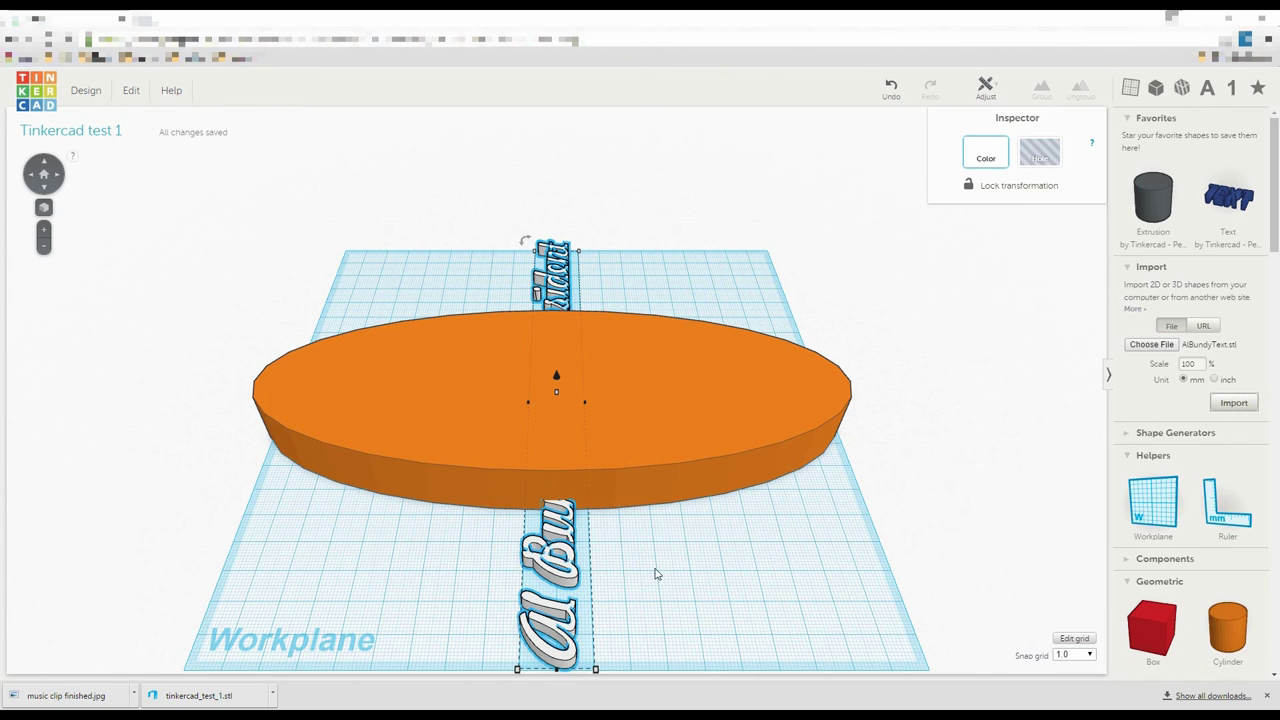
# Rotate the imported text 90 degrees to run across the oval disc, and raise it above the disc's top surface
pyautogui.scroll(-3, 654, 575)
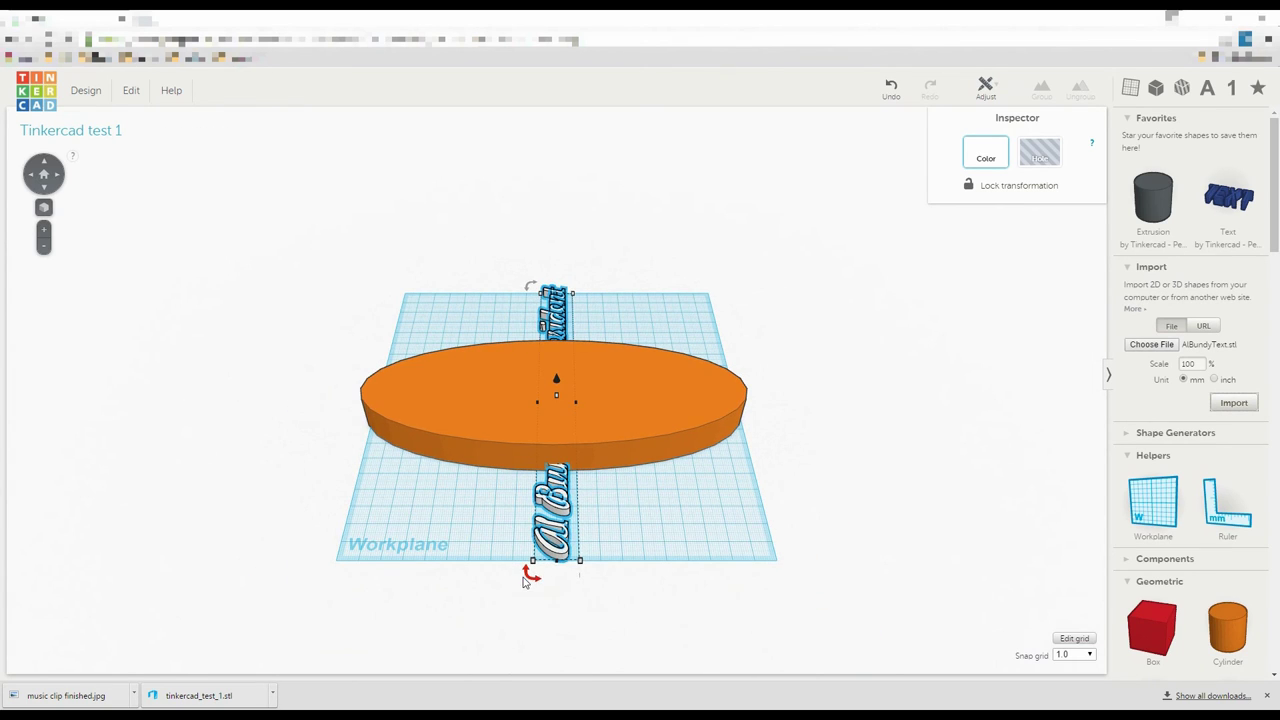
pyautogui.moveTo(529, 577)
pyautogui.moveTo(529, 579); pyautogui.dragTo(479, 399)
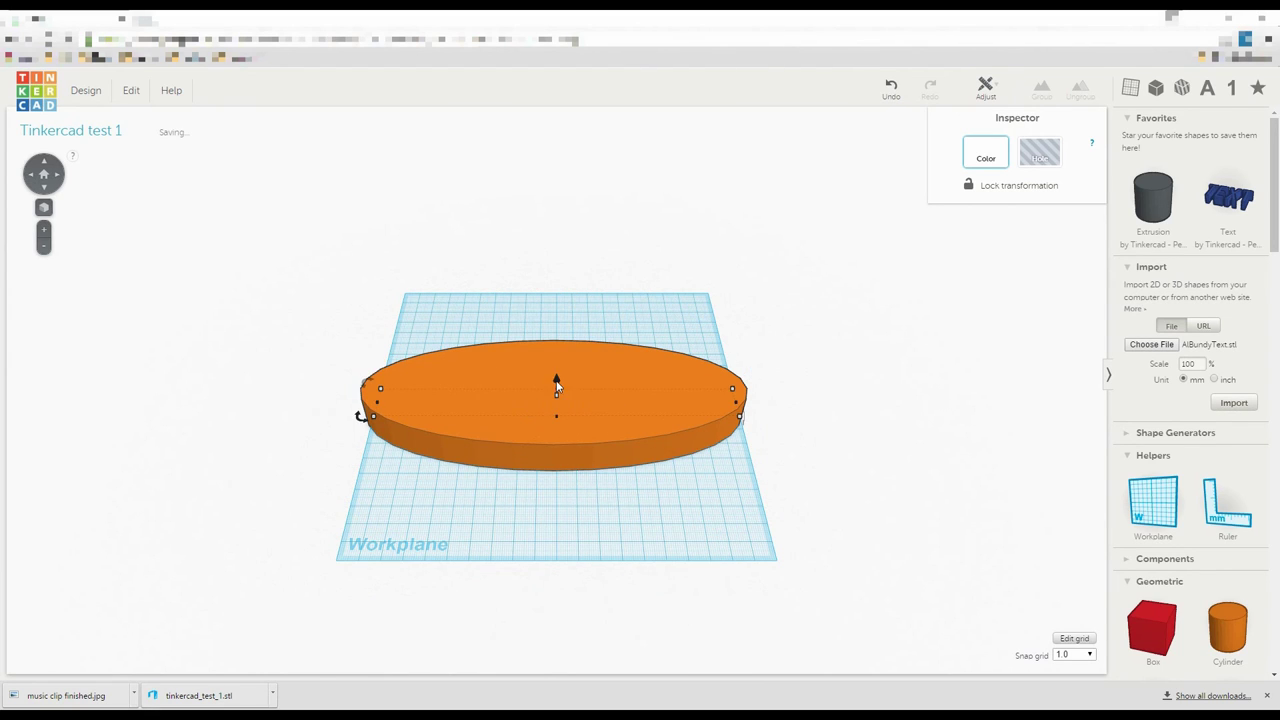
pyautogui.moveTo(556, 380); pyautogui.dragTo(557, 346)
# Enlarge the oval disc so it extends beyond the text on all sides, and reposition it beneath the text
pyautogui.click(522, 424)
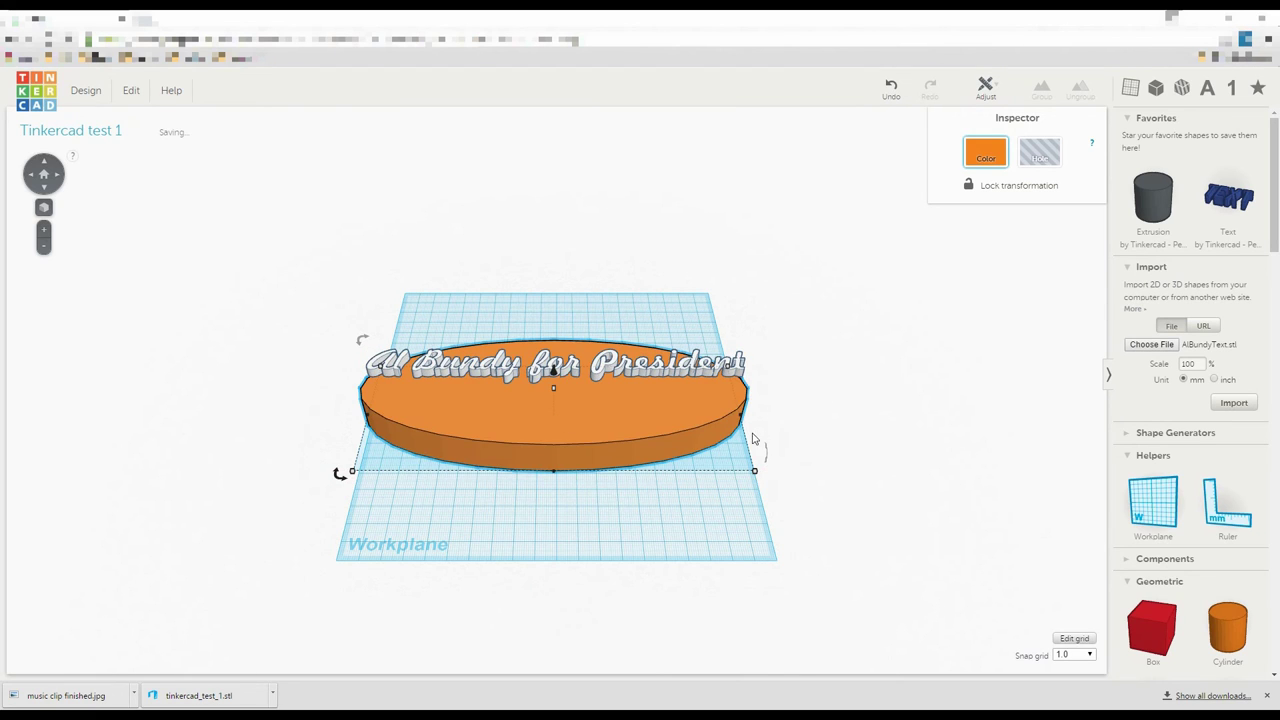
pyautogui.moveTo(745, 420); pyautogui.dragTo(845, 420)
pyautogui.moveTo(672, 422); pyautogui.dragTo(620, 408)
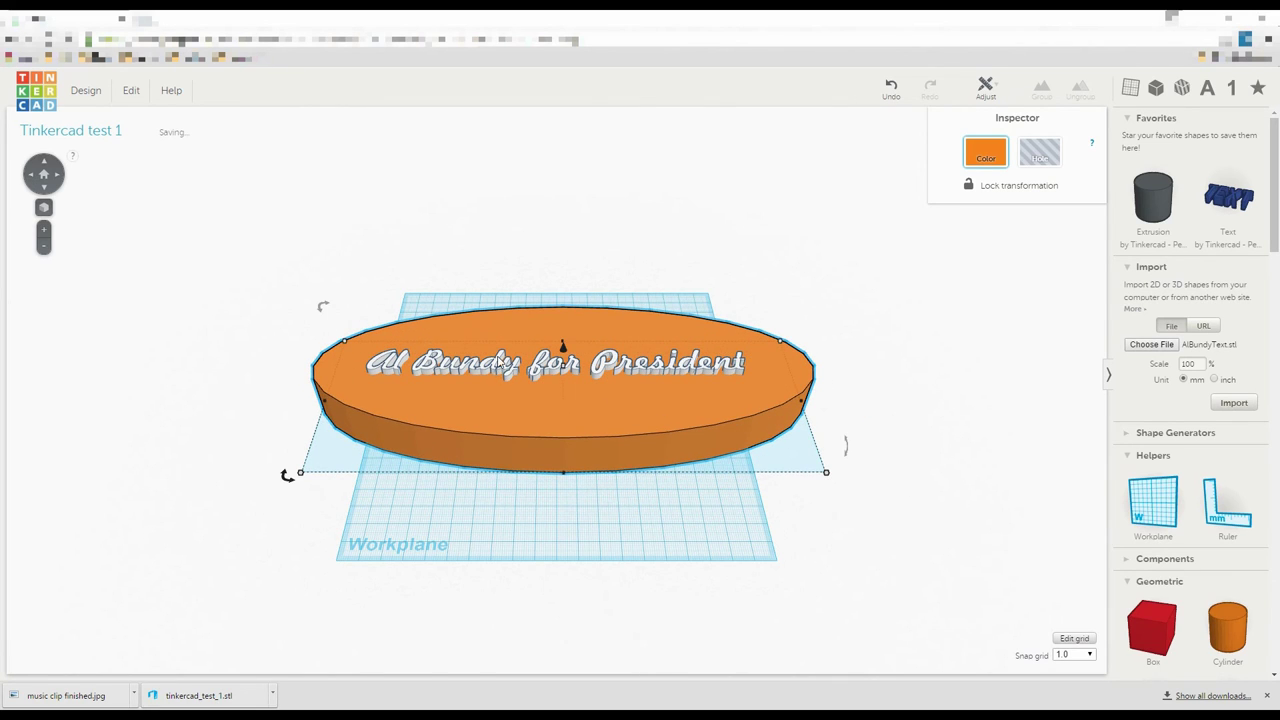
# Align the text and the oval disc to each other's centres in both horizontal directions
pyautogui.keyDown('shift'); pyautogui.click(501, 364); pyautogui.keyUp('shift')
pyautogui.click(986, 88)
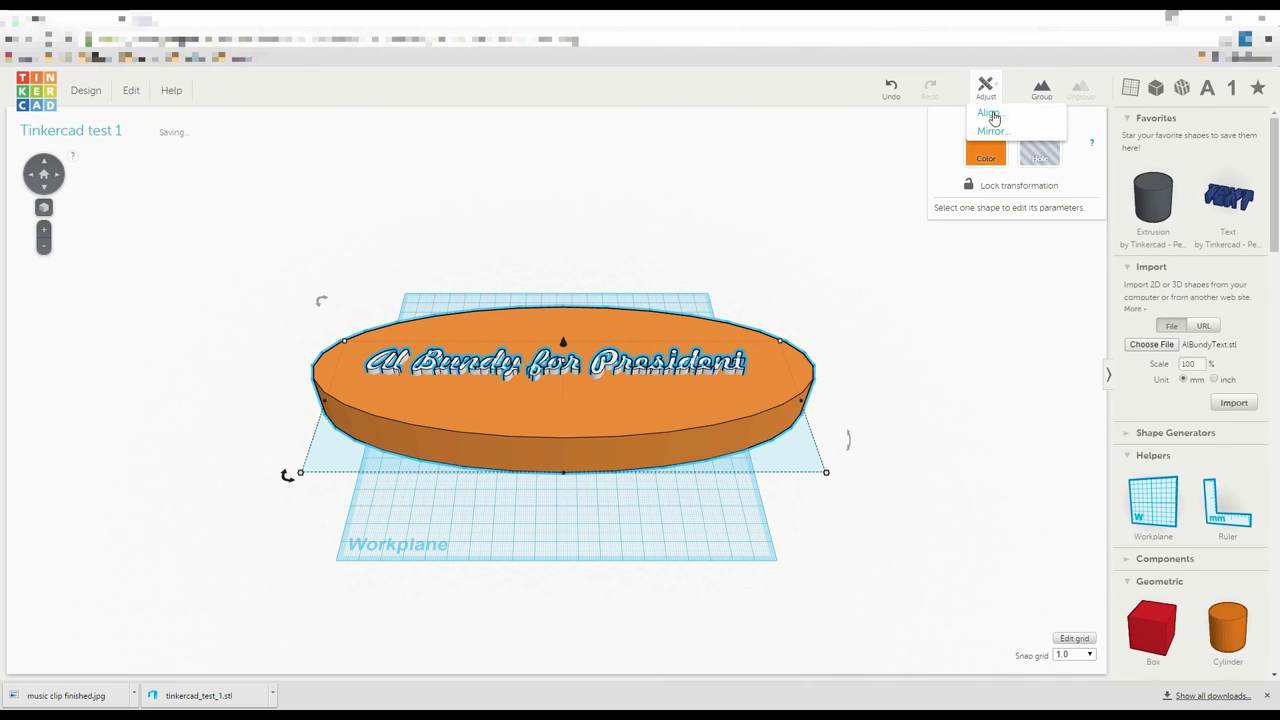
pyautogui.click(986, 117)
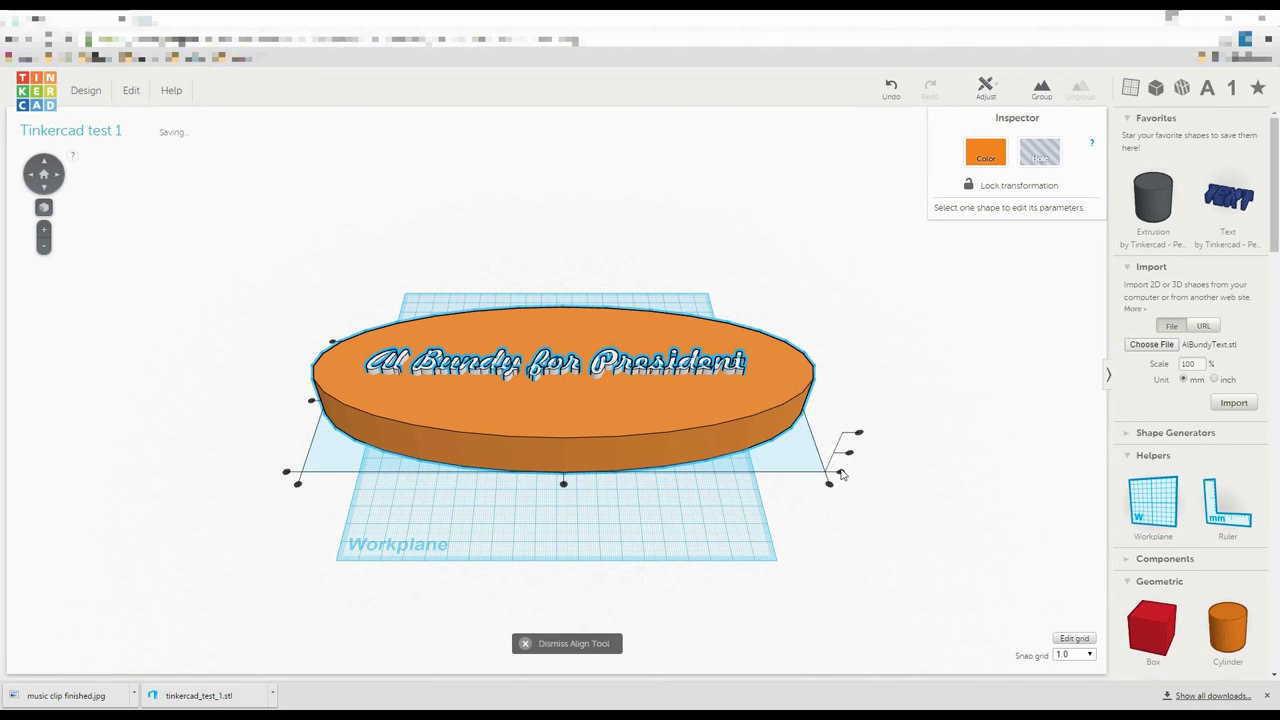
pyautogui.click(563, 484)
pyautogui.click(312, 401)
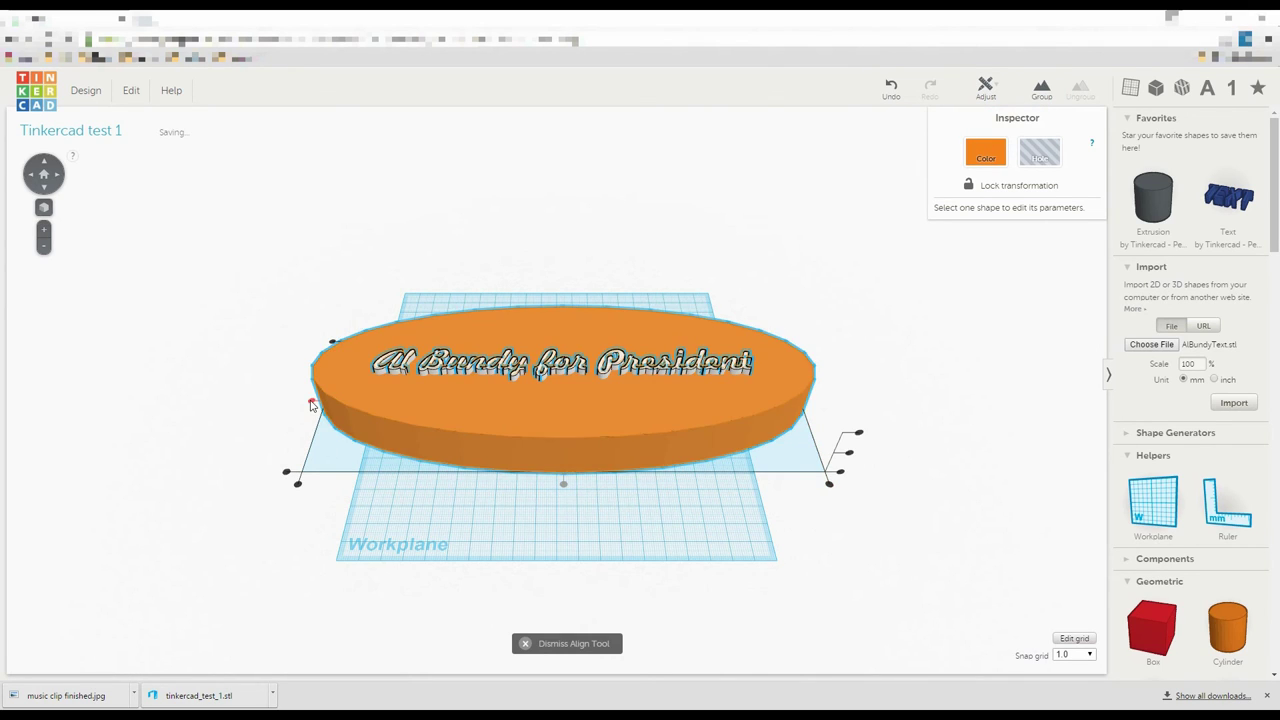
pyautogui.click(763, 187)
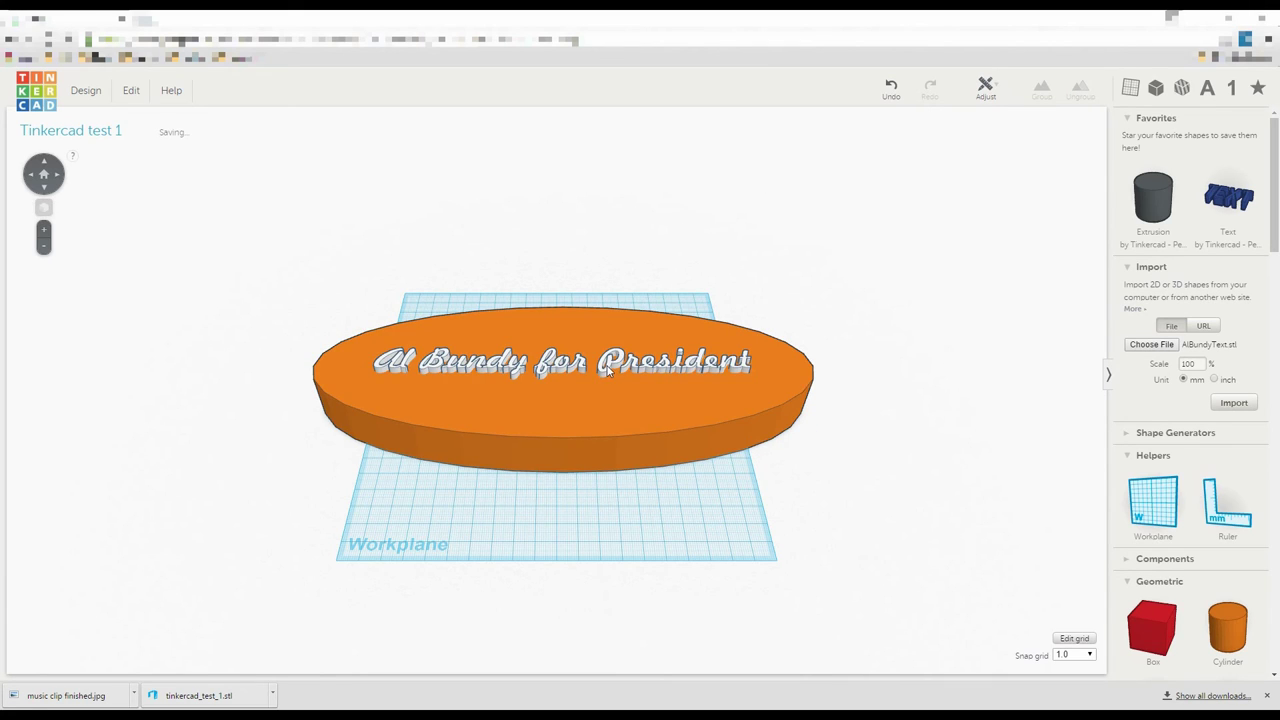
# Turn the text into a hole and sink it into the oval disc's top surface, to 18 mm above the workplane
pyautogui.click(611, 367)
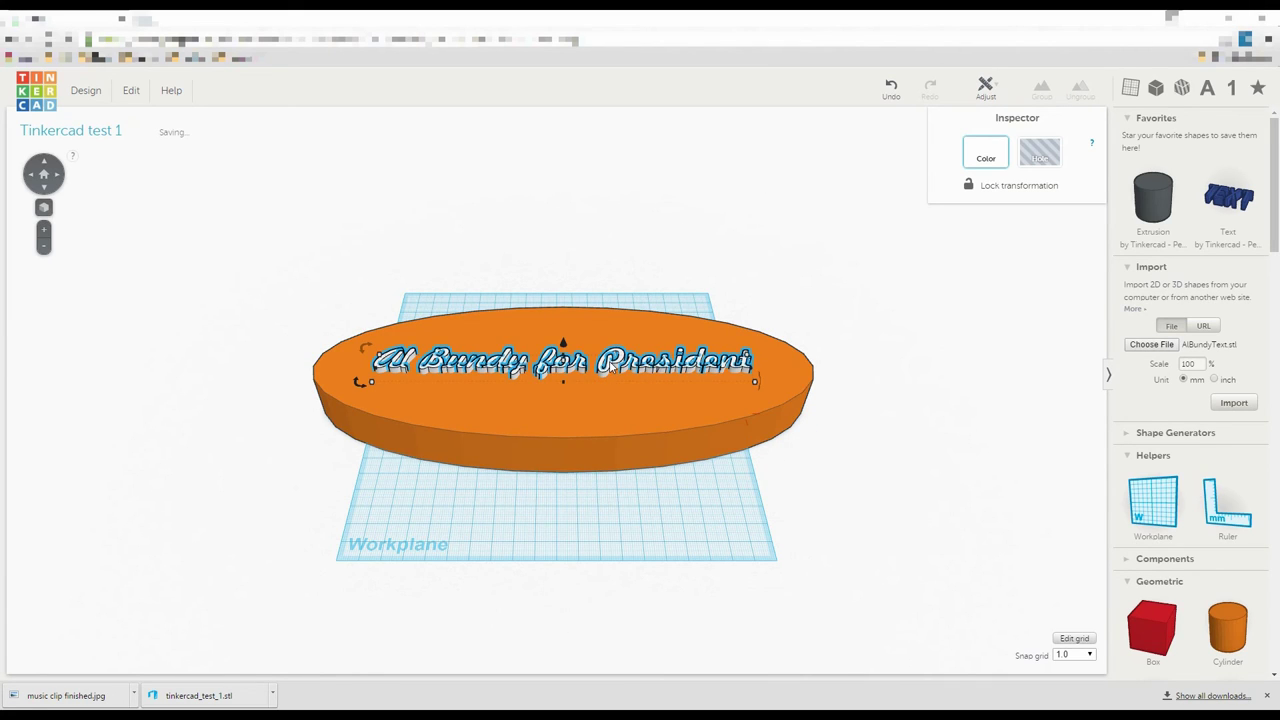
pyautogui.click(1040, 152)
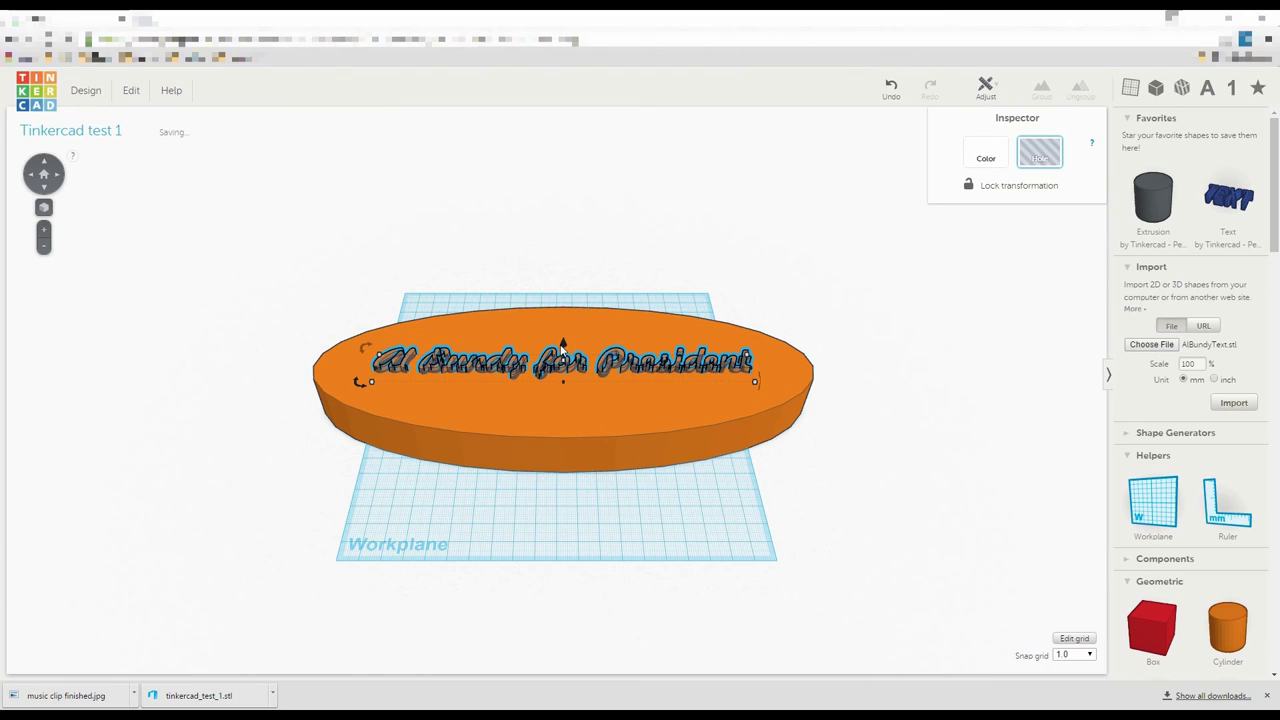
pyautogui.moveTo(563, 345)
pyautogui.moveTo(563, 345); pyautogui.dragTo(564, 348)
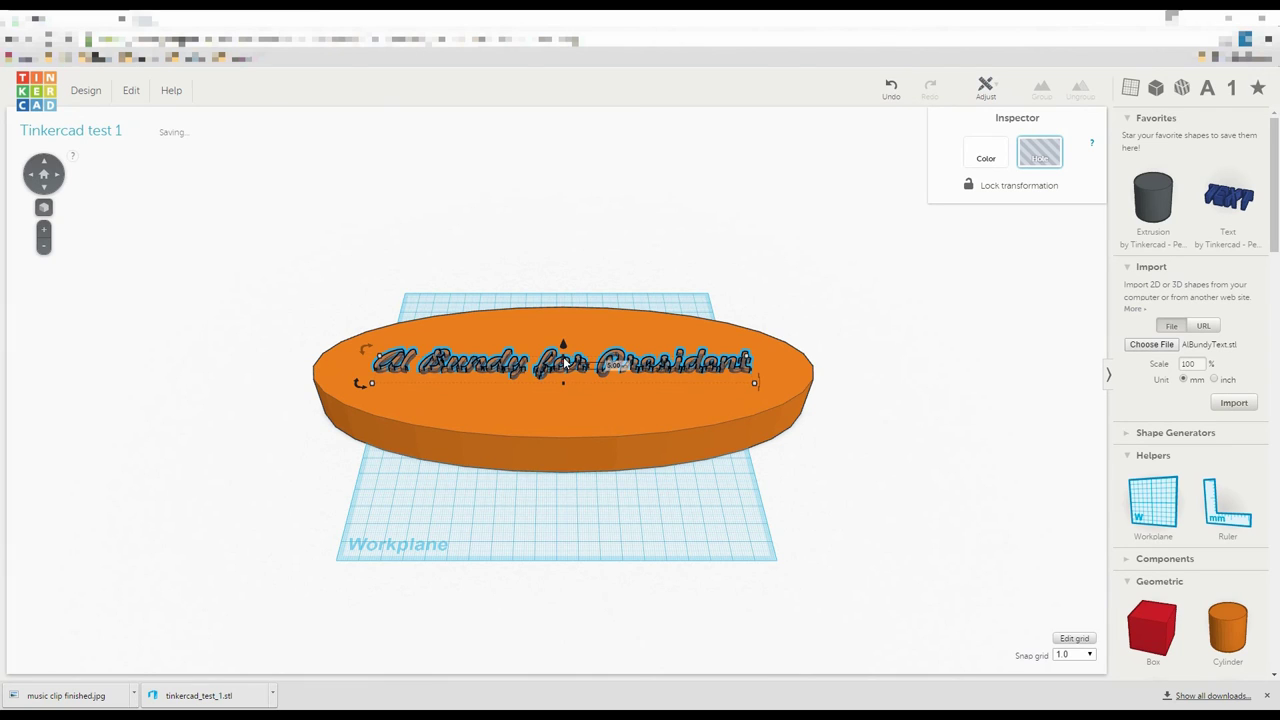
pyautogui.moveTo(563, 362); pyautogui.dragTo(564, 343)
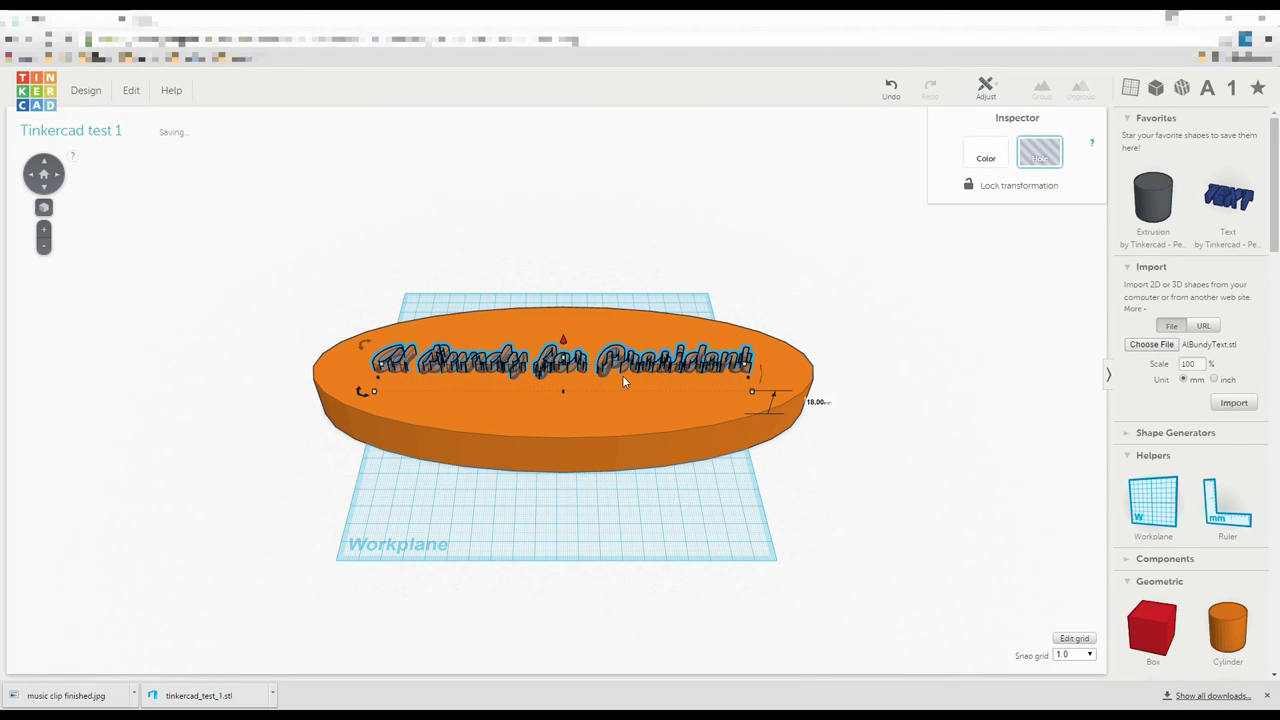
# Group the text hole with the oval disc so the lettering is cut into its top
pyautogui.moveTo(878, 508); pyautogui.dragTo(229, 274)
pyautogui.click(1044, 88)
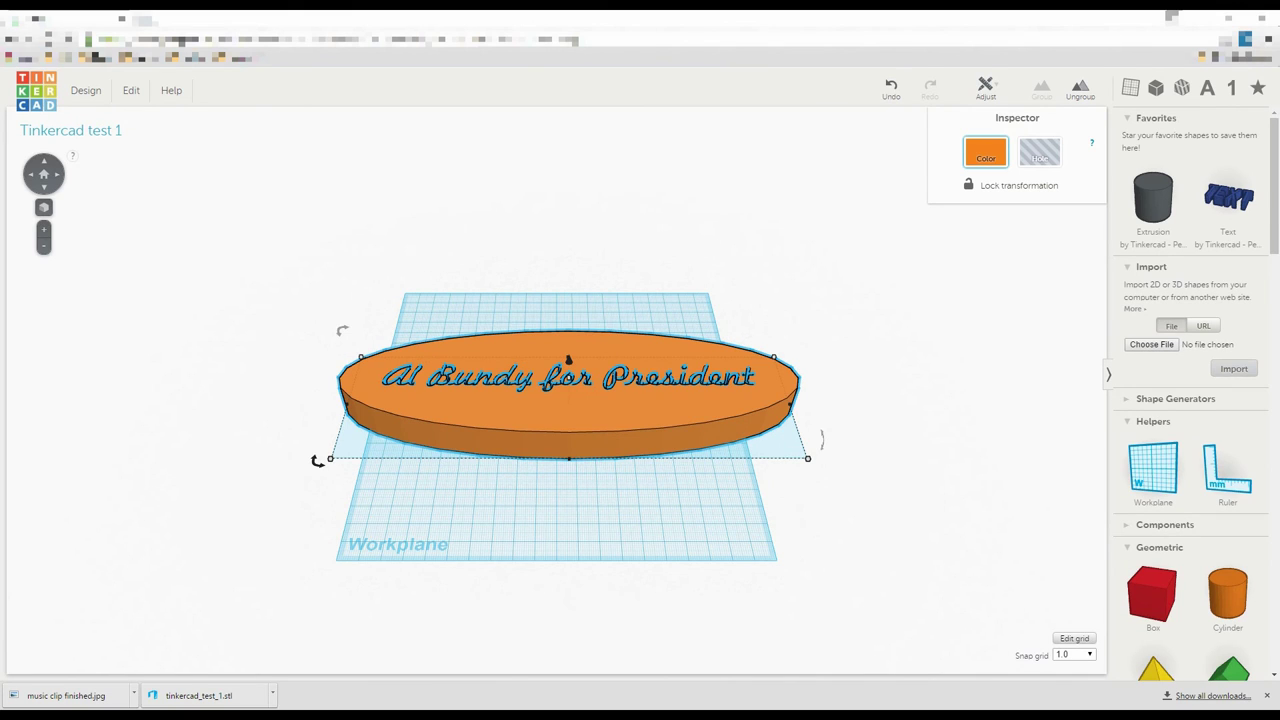
pyautogui.click(878, 445)
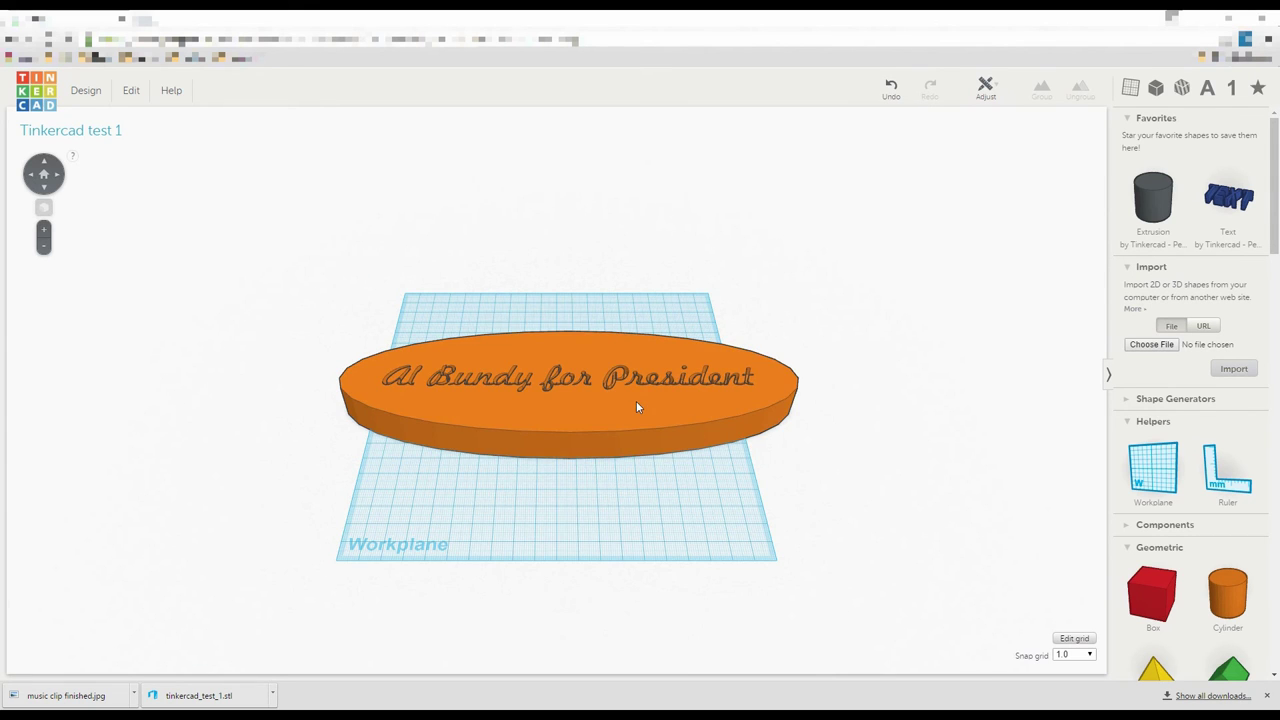
pyautogui.scroll(10, 636, 403)
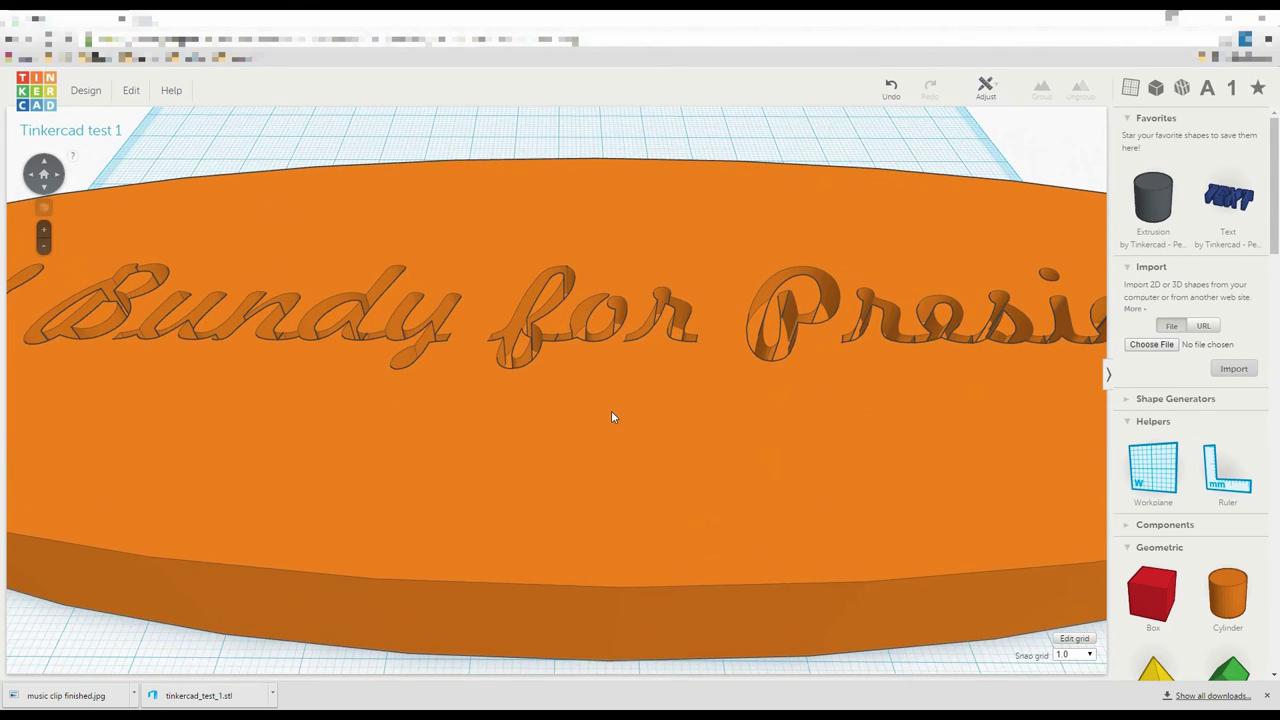
pyautogui.scroll(3, 614, 430)
pyautogui.moveTo(344, 468); pyautogui.dragTo(640, 448, button='right')
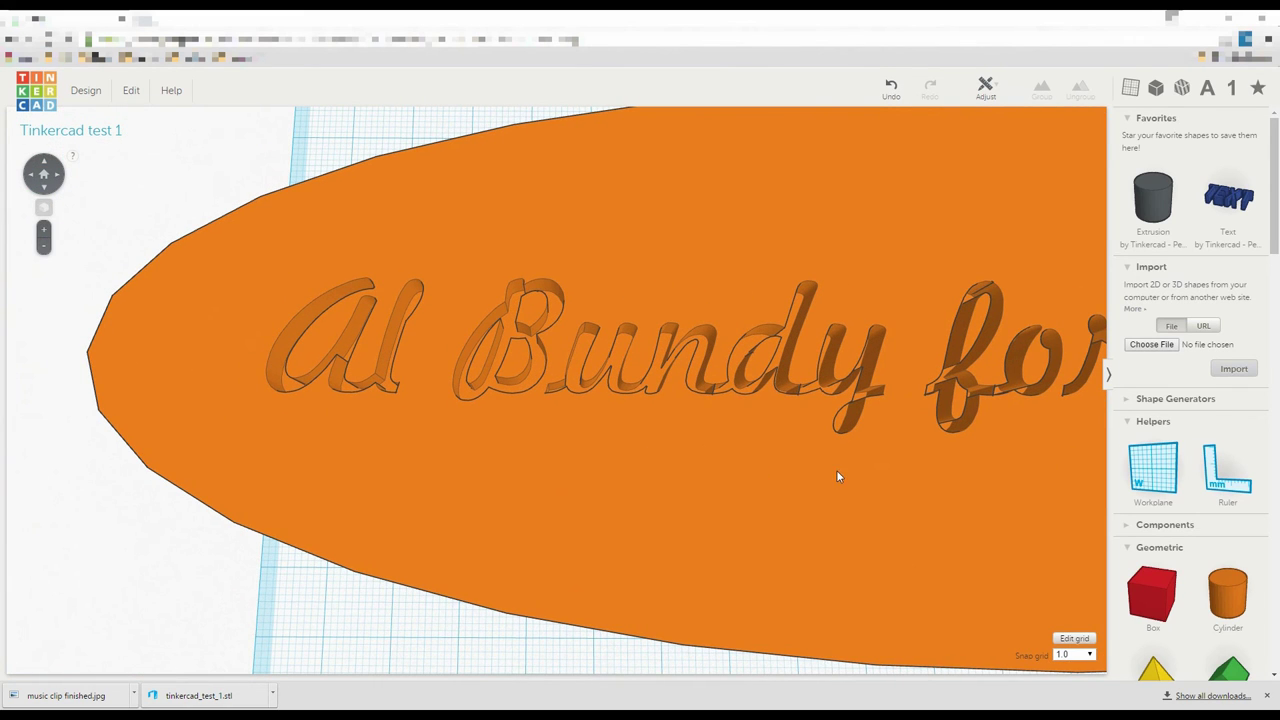
pyautogui.moveTo(981, 470); pyautogui.dragTo(306, 465, button='right')
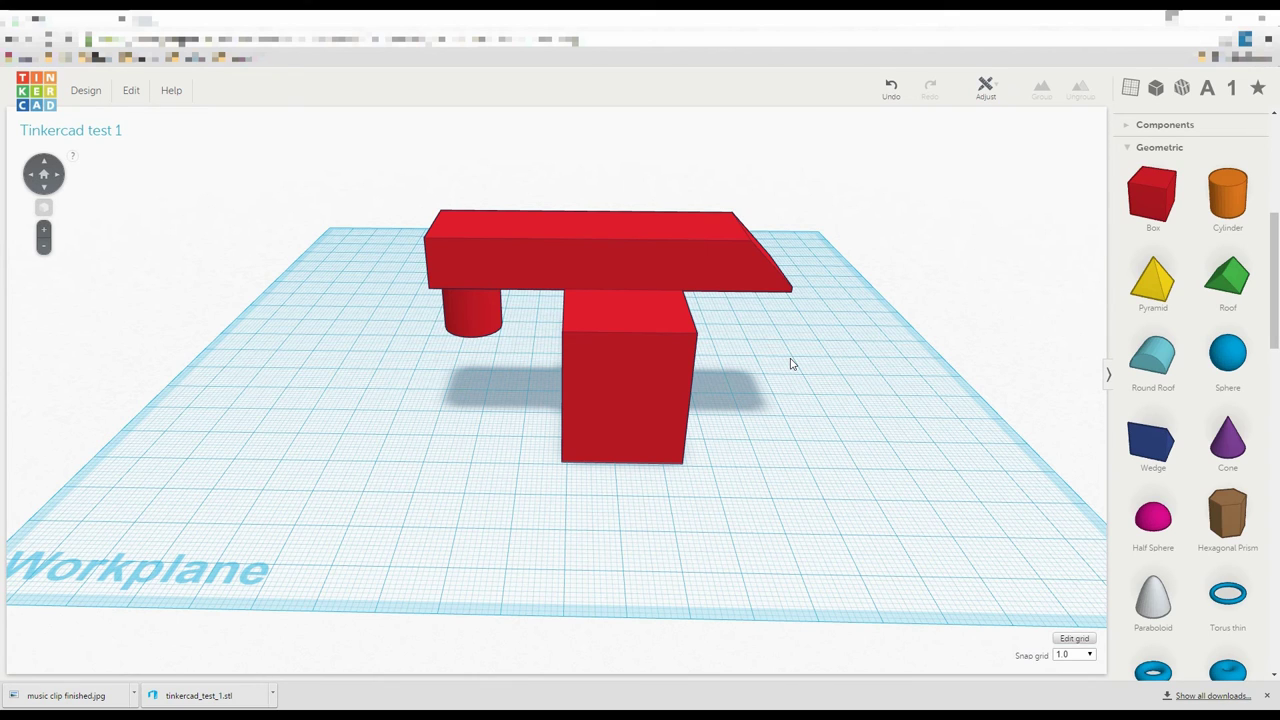
# Place a cylinder directly beneath the small overhanging cylinder and reduce its height to 16 mm as a support
pyautogui.moveTo(757, 397); pyautogui.dragTo(765, 361, button='right')
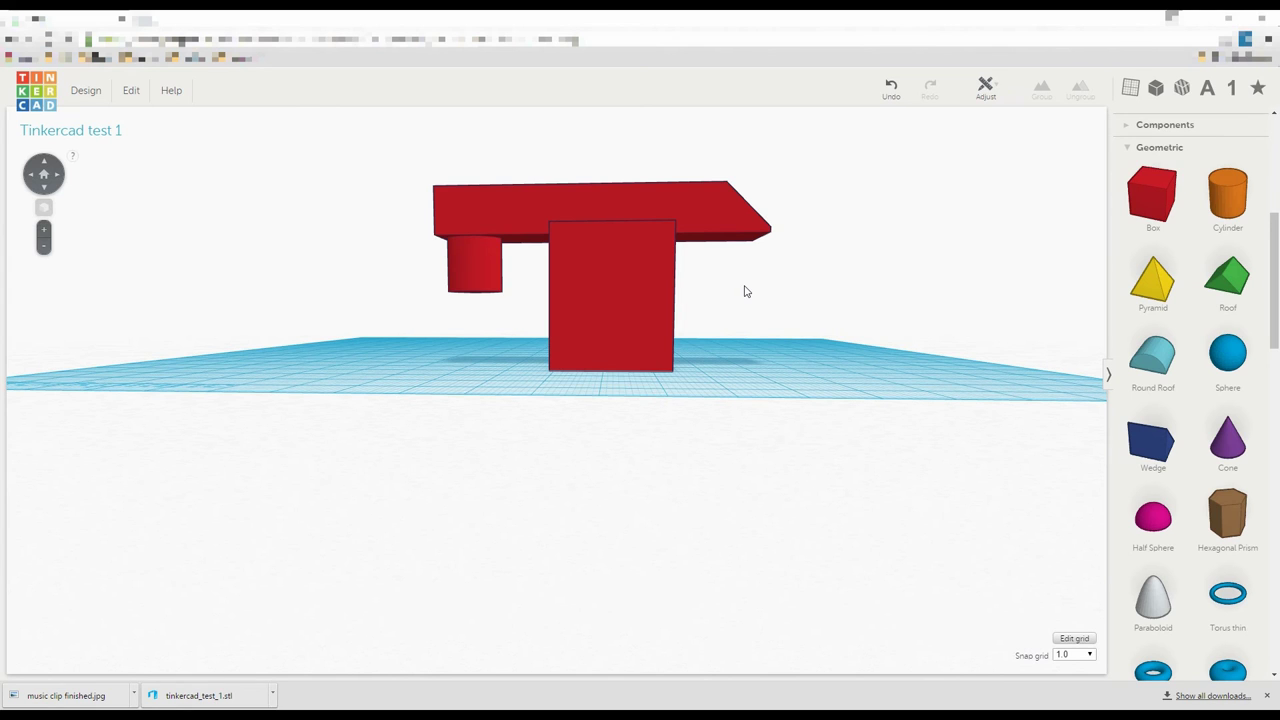
pyautogui.moveTo(744, 291); pyautogui.dragTo(766, 312, button='right')
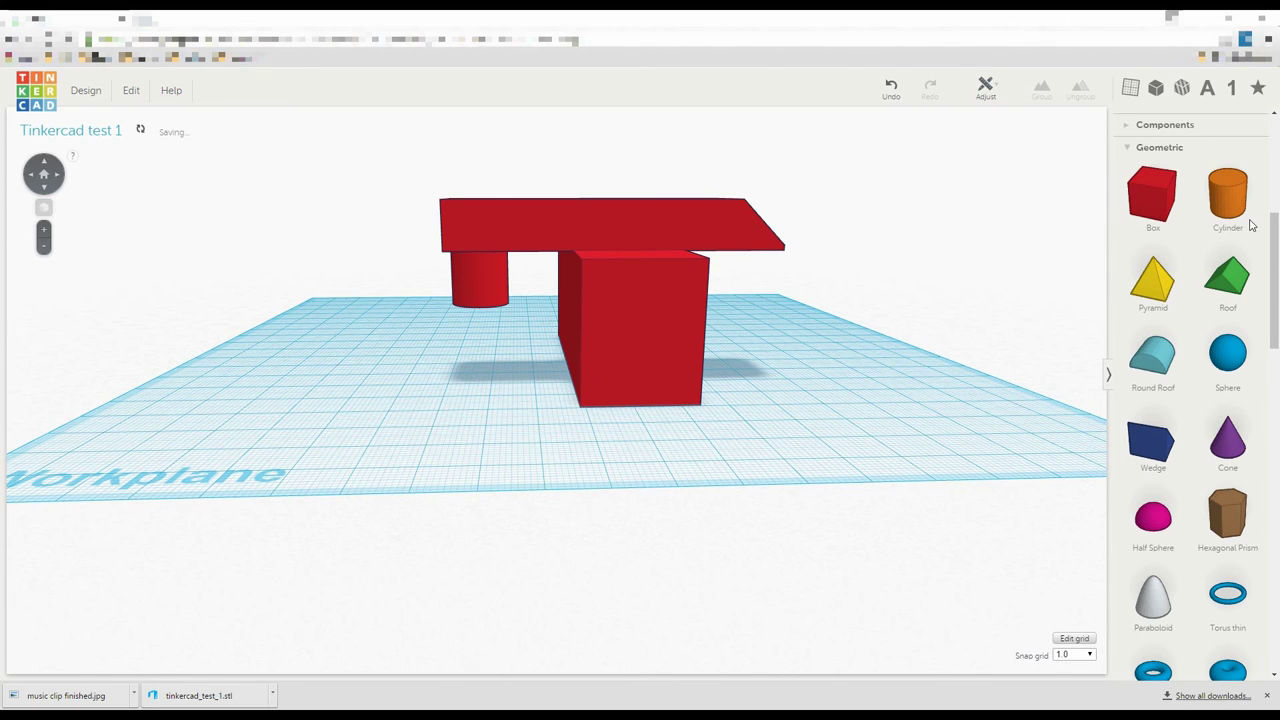
pyautogui.moveTo(1228, 195); pyautogui.dragTo(487, 368)
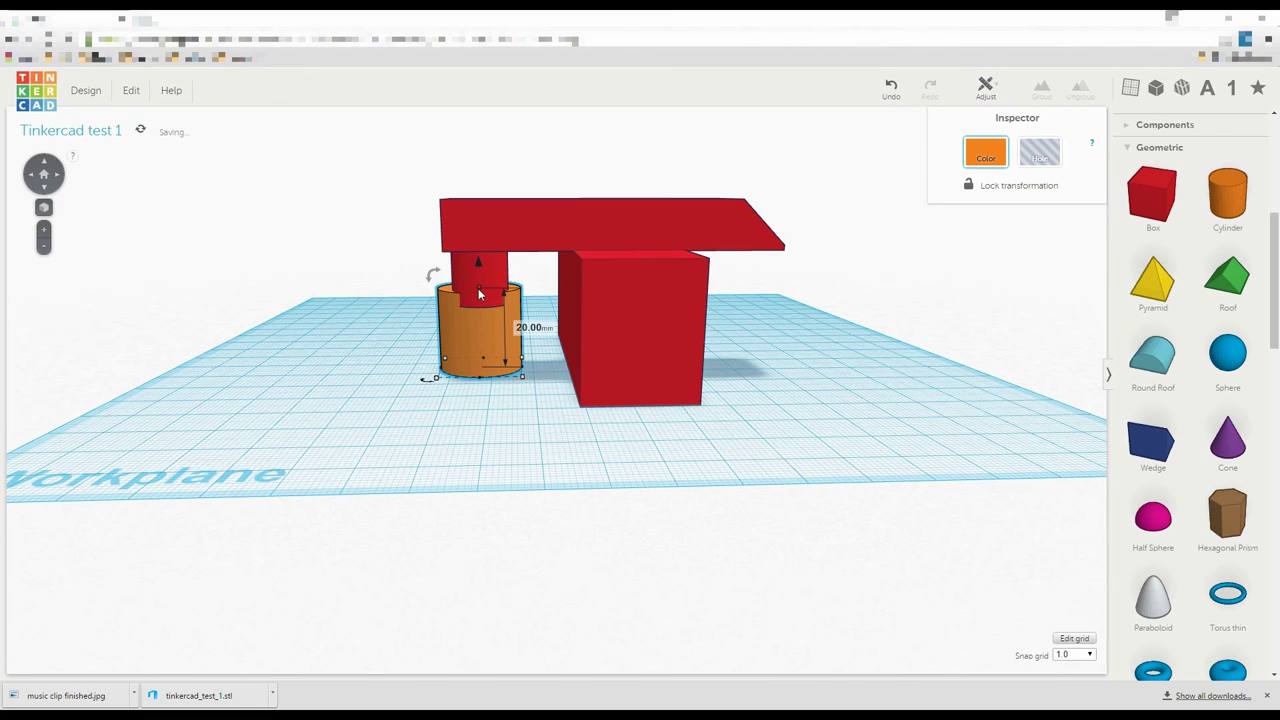
pyautogui.moveTo(478, 288); pyautogui.dragTo(480, 311)
pyautogui.moveTo(497, 417); pyautogui.dragTo(574, 403, button='right')
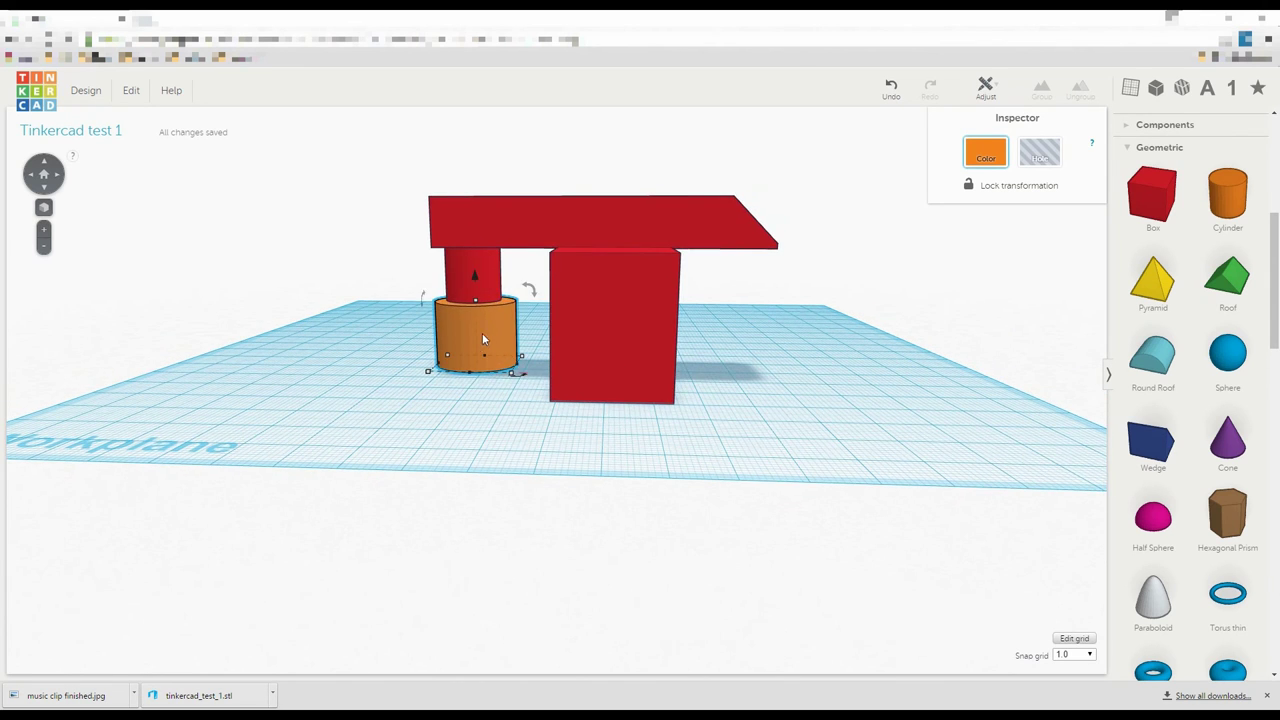
# Move the support cylinder beneath the beam's slanted end and stretch it up to the beam's underside
pyautogui.moveTo(483, 337); pyautogui.dragTo(757, 350)
pyautogui.moveTo(812, 402); pyautogui.dragTo(443, 396, button='right')
pyautogui.moveTo(402, 394); pyautogui.dragTo(449, 396)
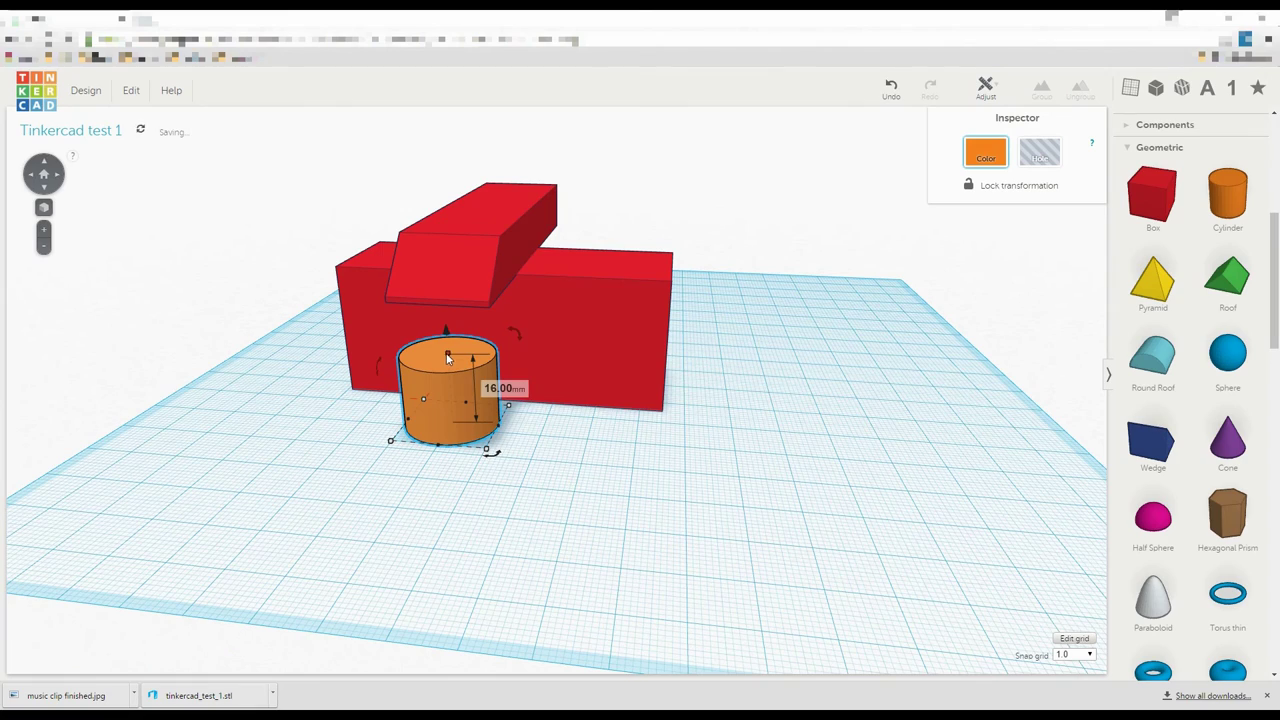
pyautogui.moveTo(445, 350); pyautogui.dragTo(444, 318)
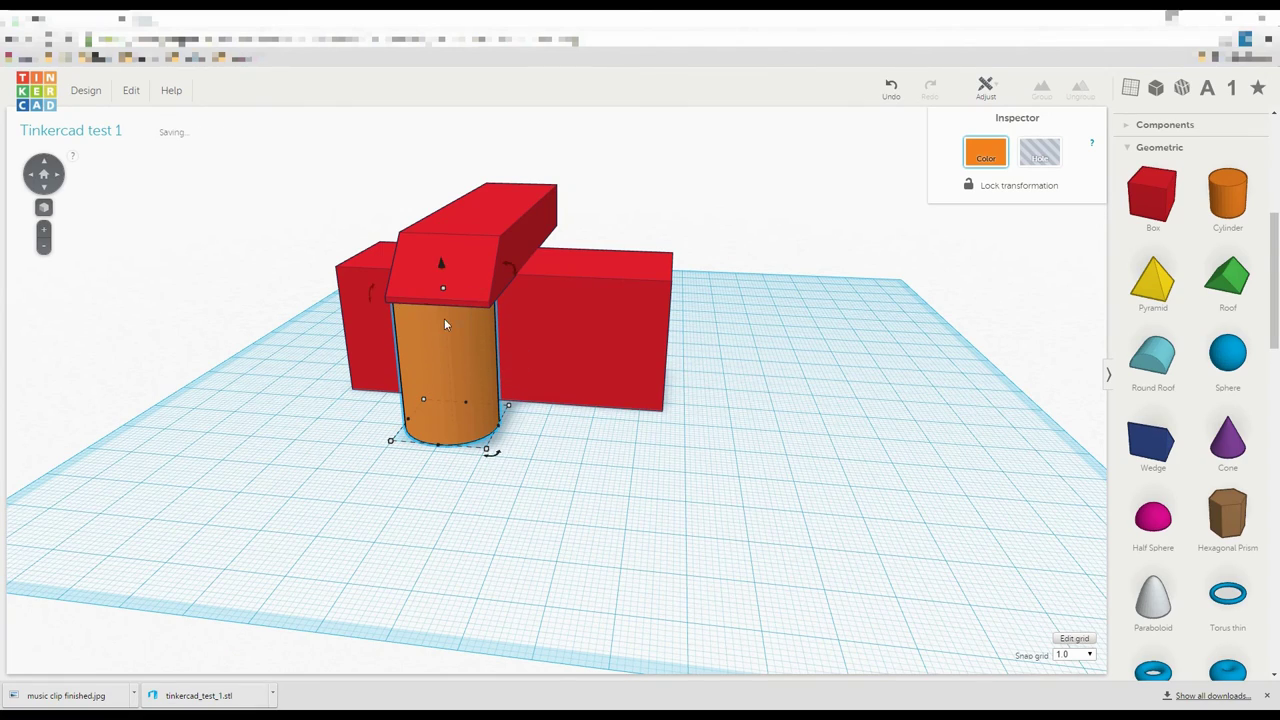
pyautogui.moveTo(464, 495); pyautogui.dragTo(655, 472, button='right')
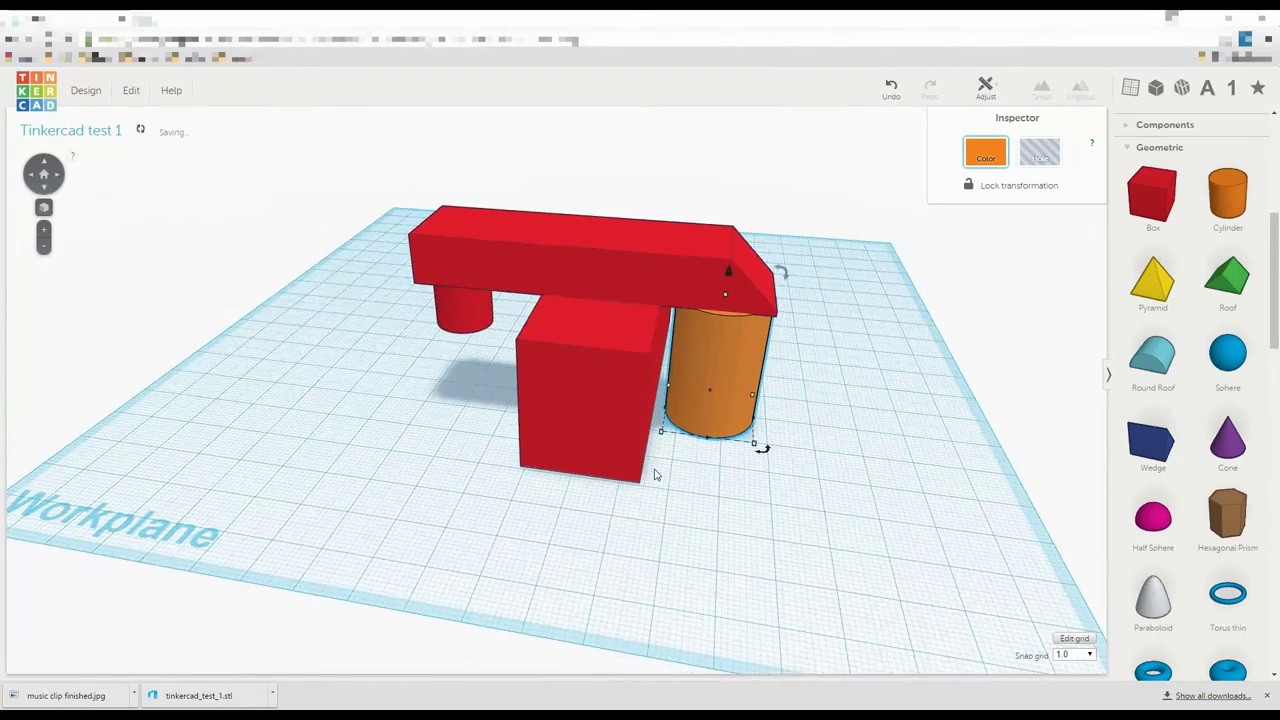
# Delete the orange support cylinder beneath the beam's slanted end
pyautogui.press('Delete')
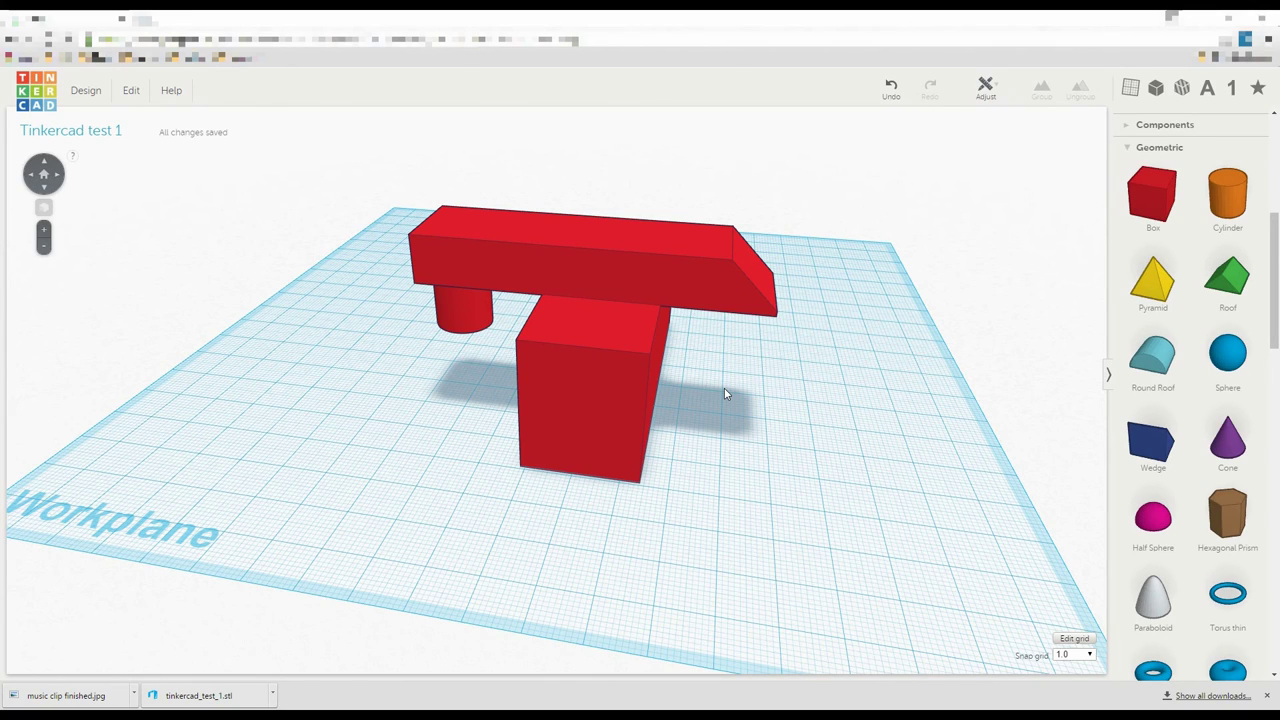
pyautogui.moveTo(746, 443); pyautogui.dragTo(778, 393, button='right')
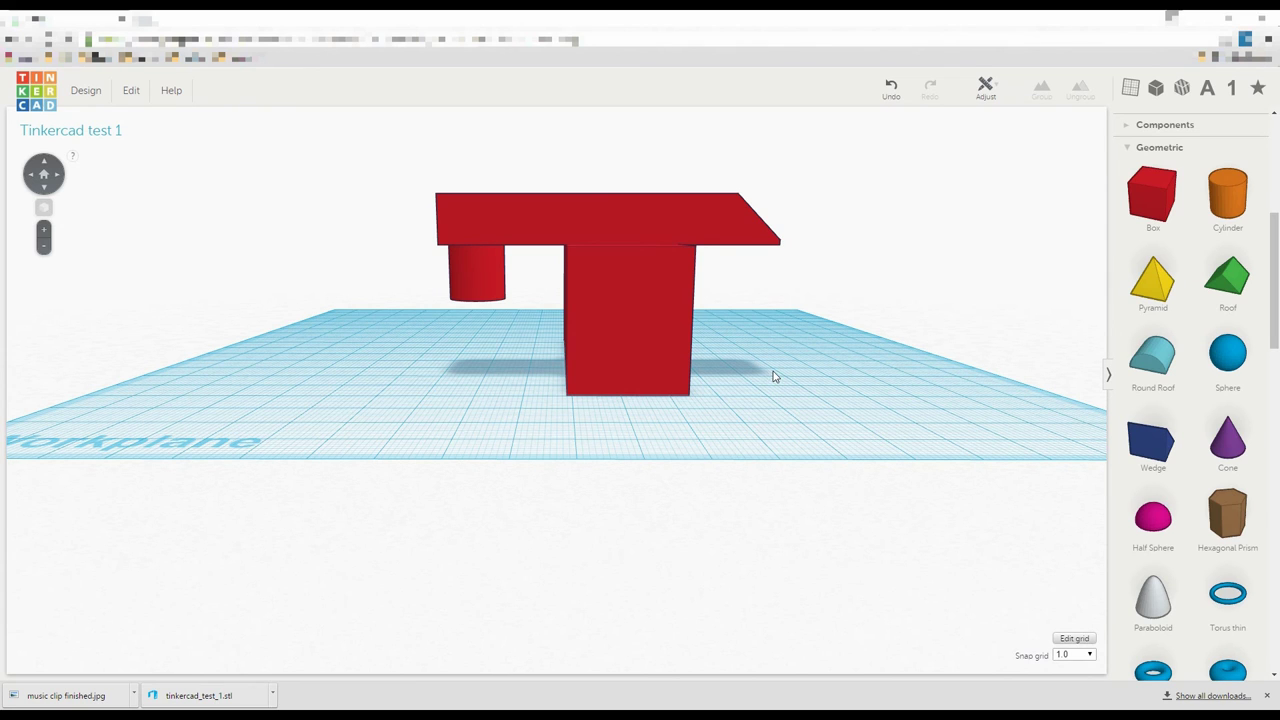
pyautogui.moveTo(772, 376); pyautogui.dragTo(797, 376, button='right')
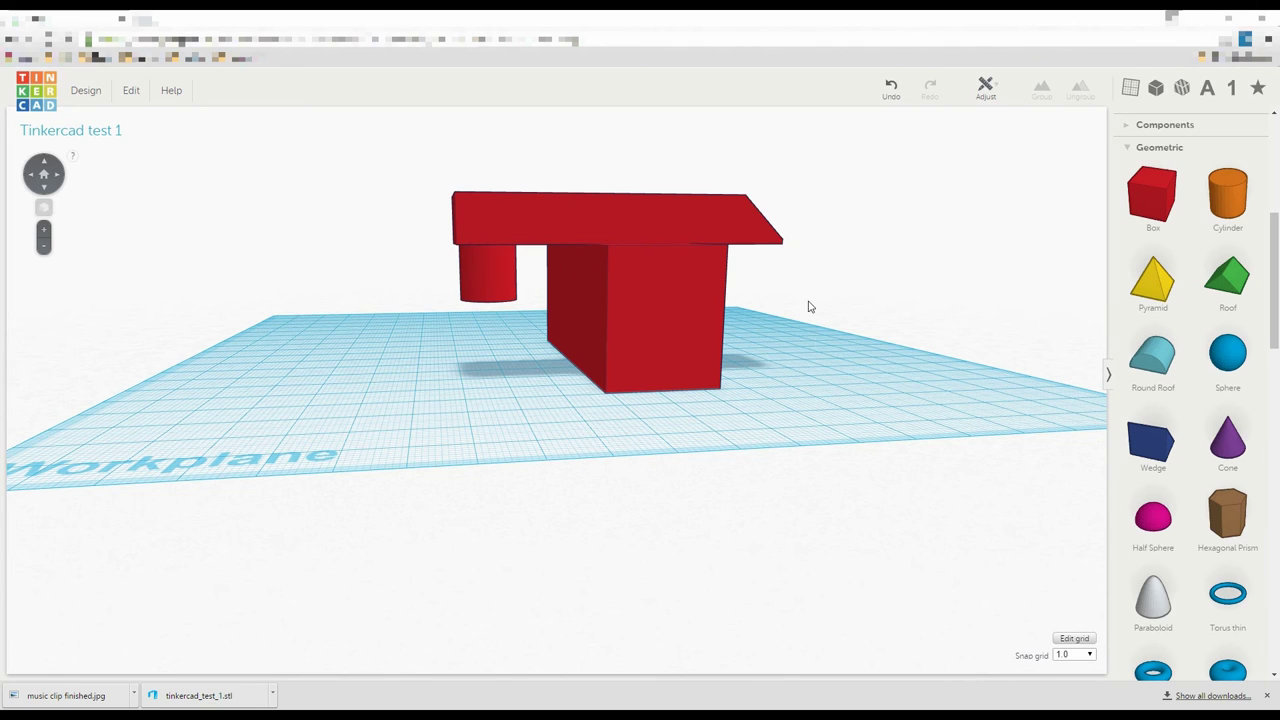
pyautogui.moveTo(810, 307); pyautogui.dragTo(786, 340, button='right')
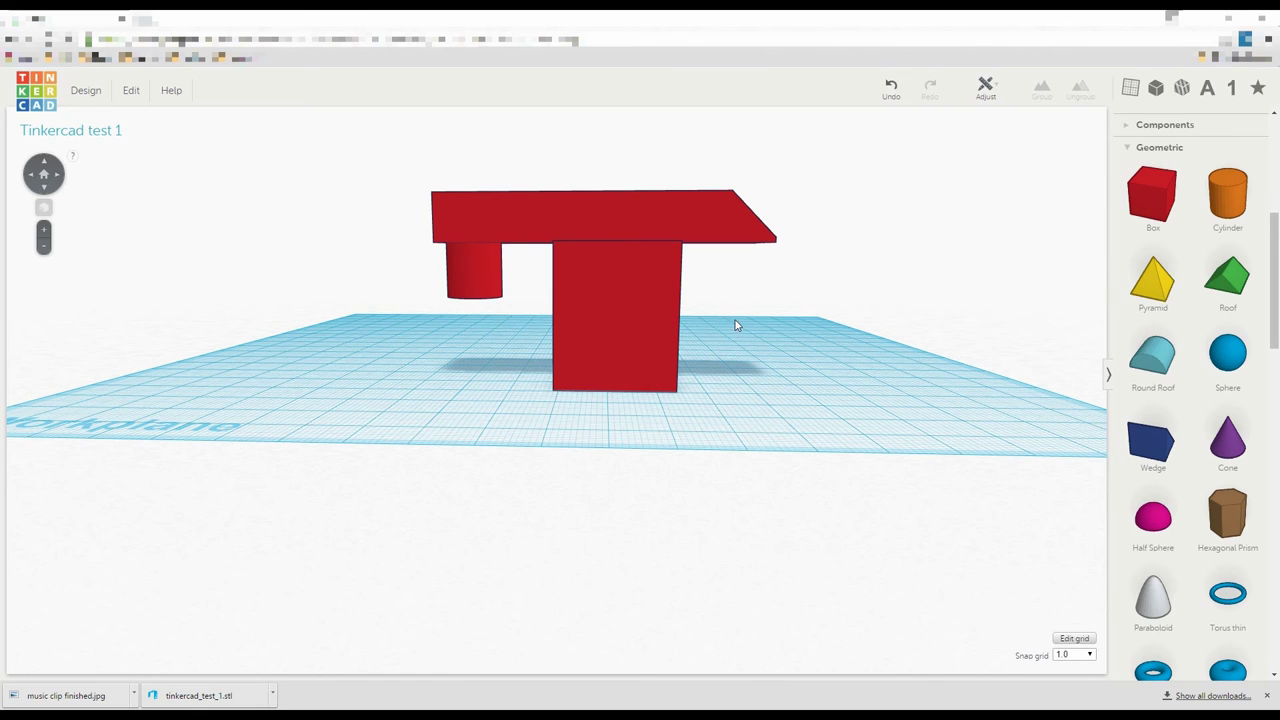
# Place a wedge upside down on the beam's underside, against the block and beneath the slanted end
pyautogui.moveTo(887, 340); pyautogui.dragTo(606, 203, button='right')
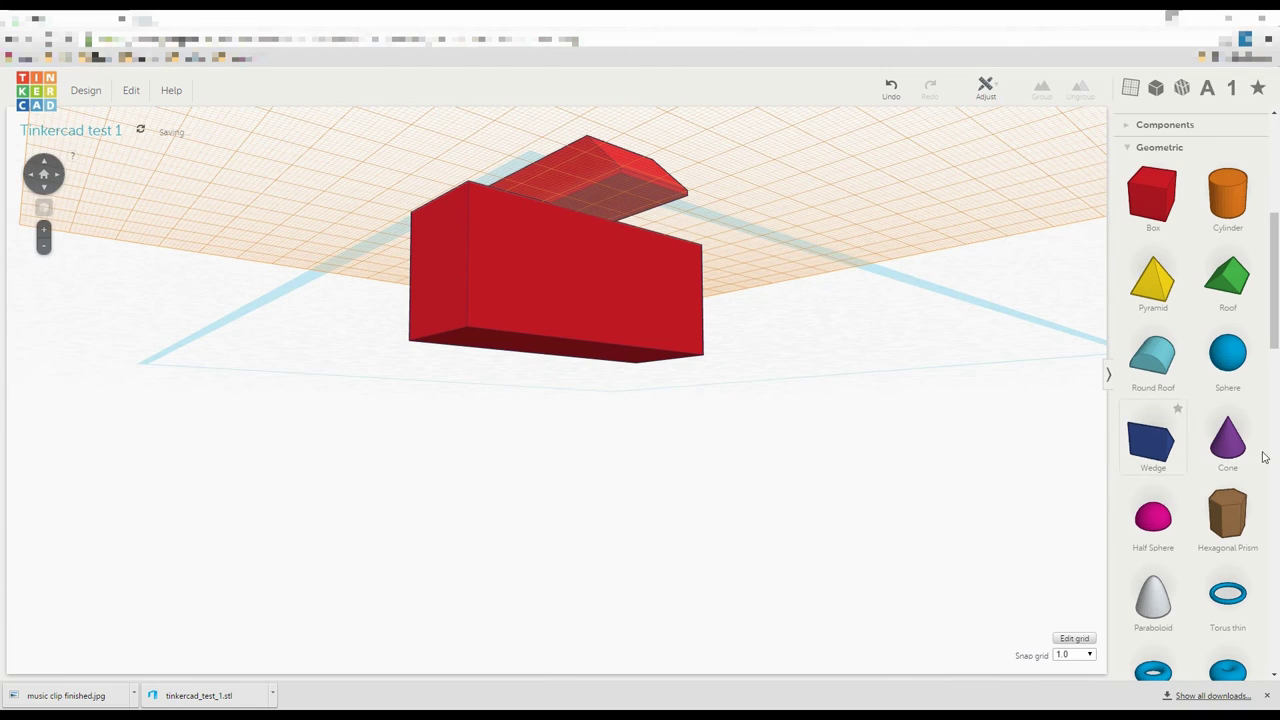
pyautogui.moveTo(1160, 460); pyautogui.dragTo(563, 202)
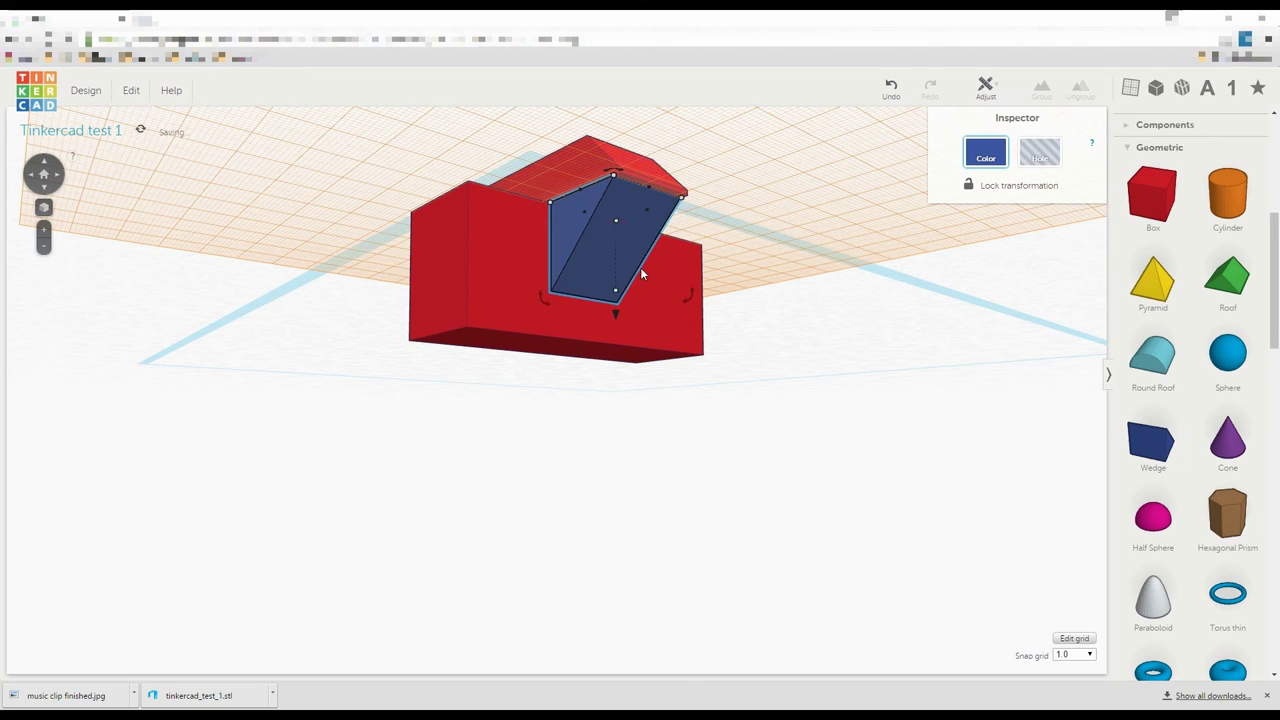
pyautogui.moveTo(640, 267); pyautogui.dragTo(722, 318, button='right')
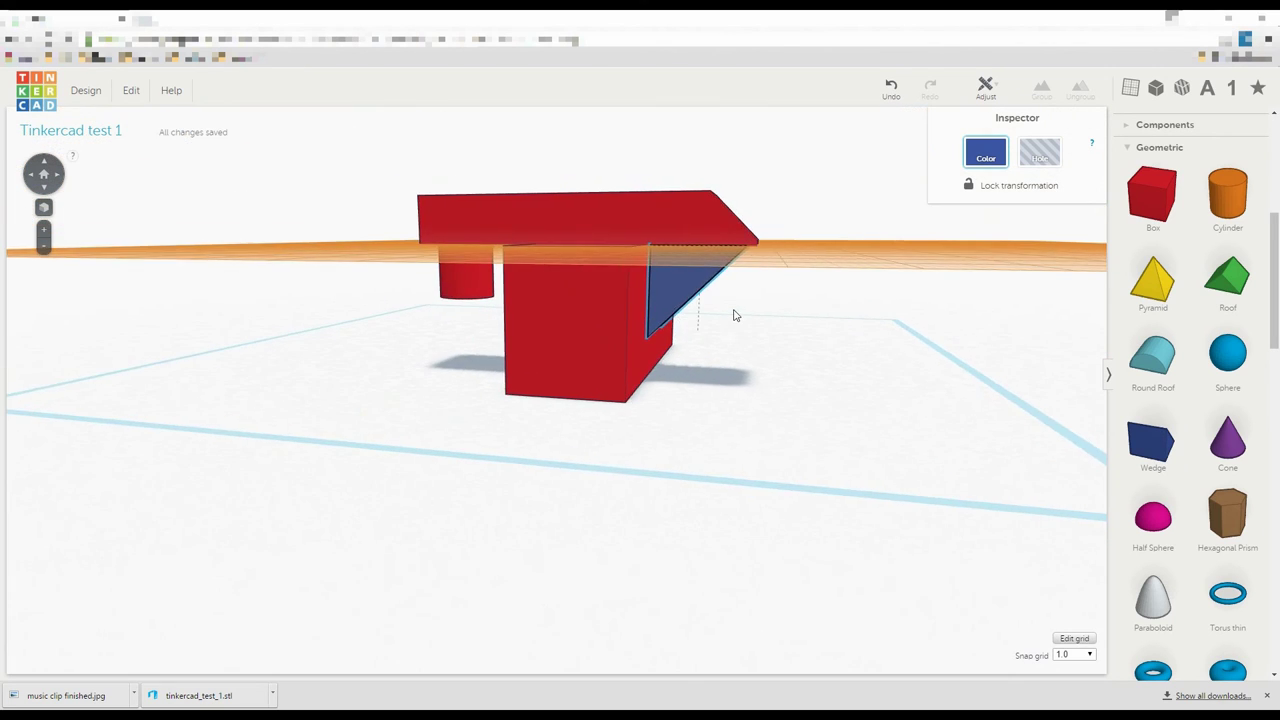
pyautogui.moveTo(707, 263); pyautogui.dragTo(837, 417, button='right')
pyautogui.click(766, 337)
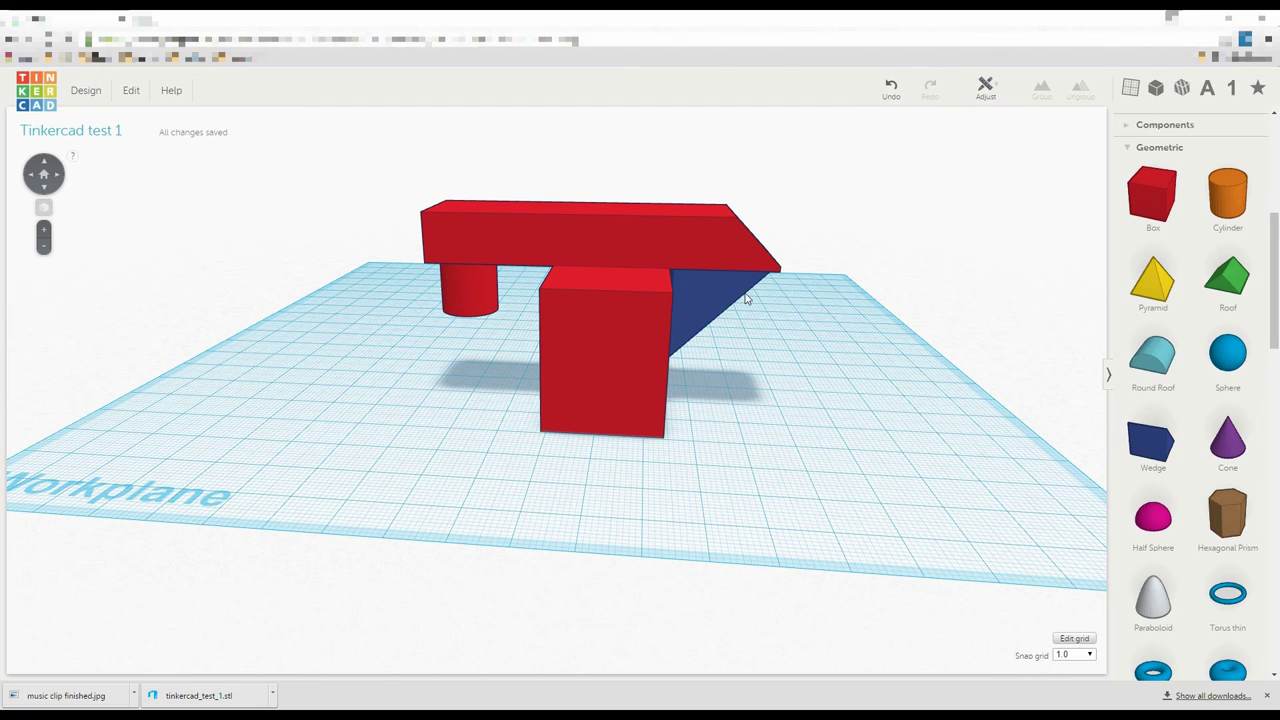
# Lengthen the wedge to reach the beam's slanted tip and adjust its height to make its slope shallower
pyautogui.click(701, 299)
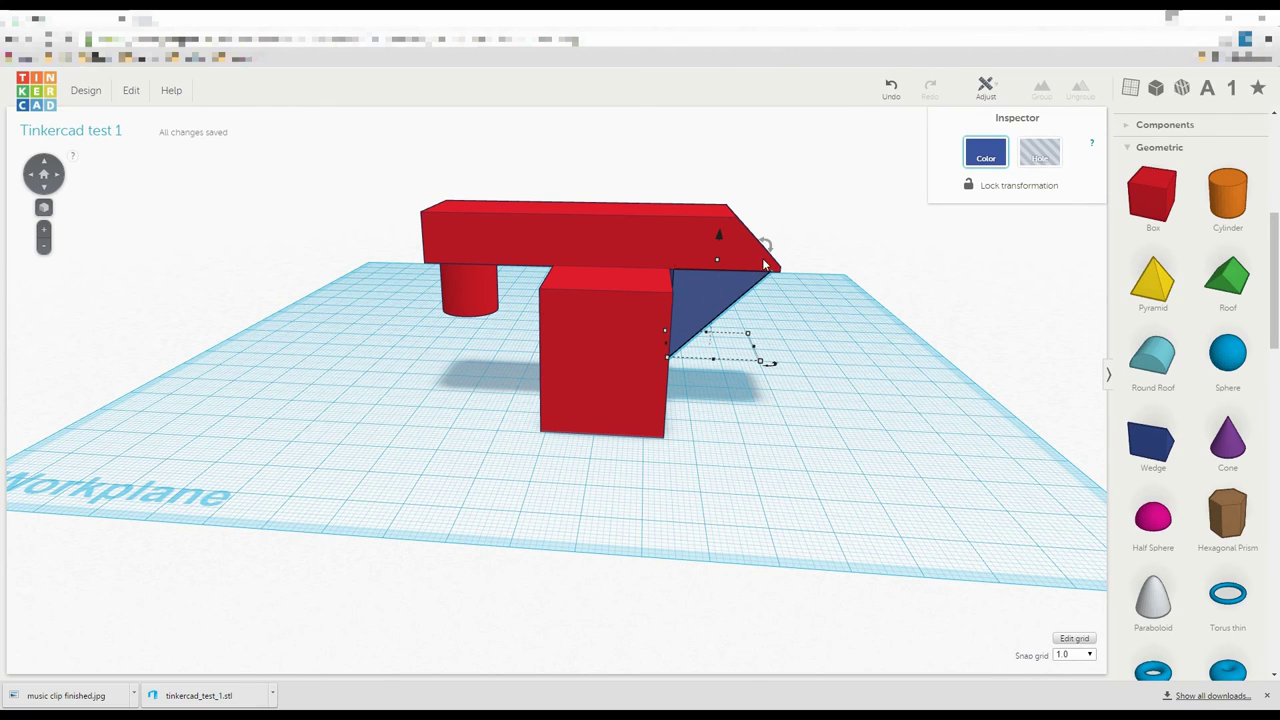
pyautogui.moveTo(757, 355)
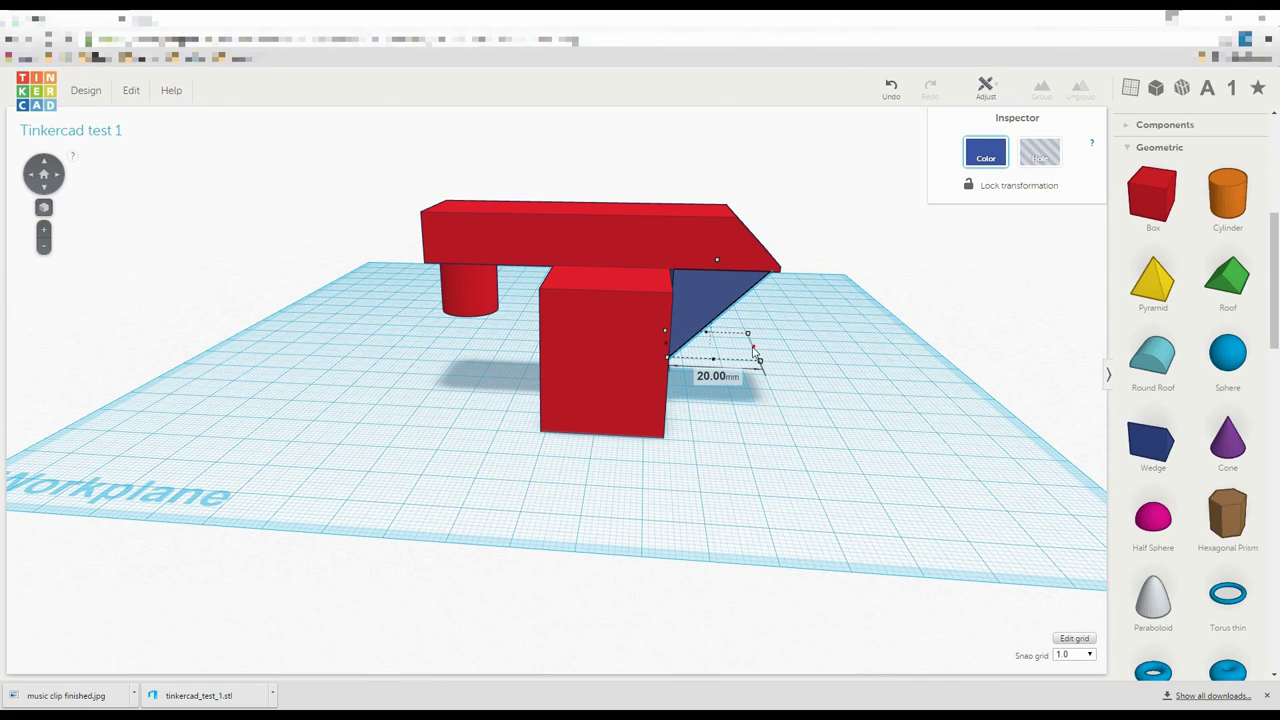
pyautogui.moveTo(757, 355)
pyautogui.mouseDown()
pyautogui.moveTo(727, 338)
pyautogui.moveTo(766, 352)
pyautogui.mouseUp()
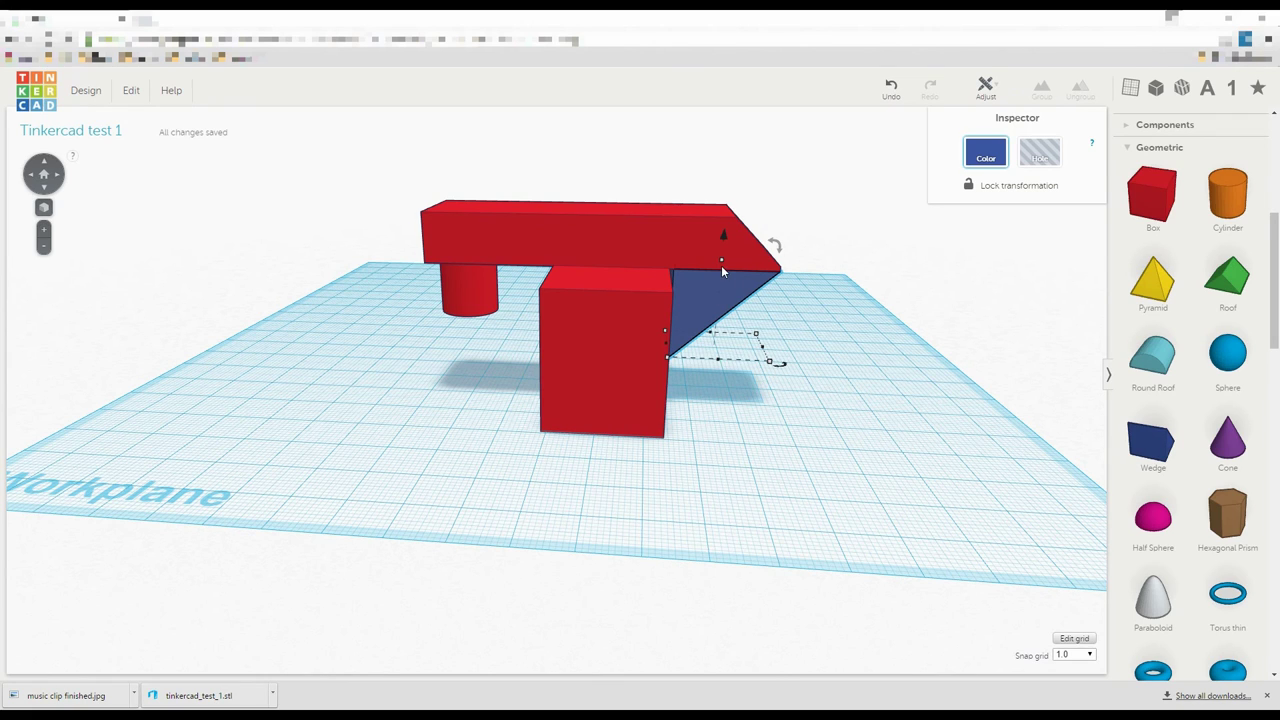
pyautogui.moveTo(721, 265)
pyautogui.mouseDown()
pyautogui.moveTo(729, 298)
pyautogui.moveTo(718, 229)
pyautogui.moveTo(721, 244)
pyautogui.mouseUp()
# Slide the wedge sideways to sit beneath the beam's width, and delete it
pyautogui.moveTo(805, 335); pyautogui.dragTo(482, 344, button='right')
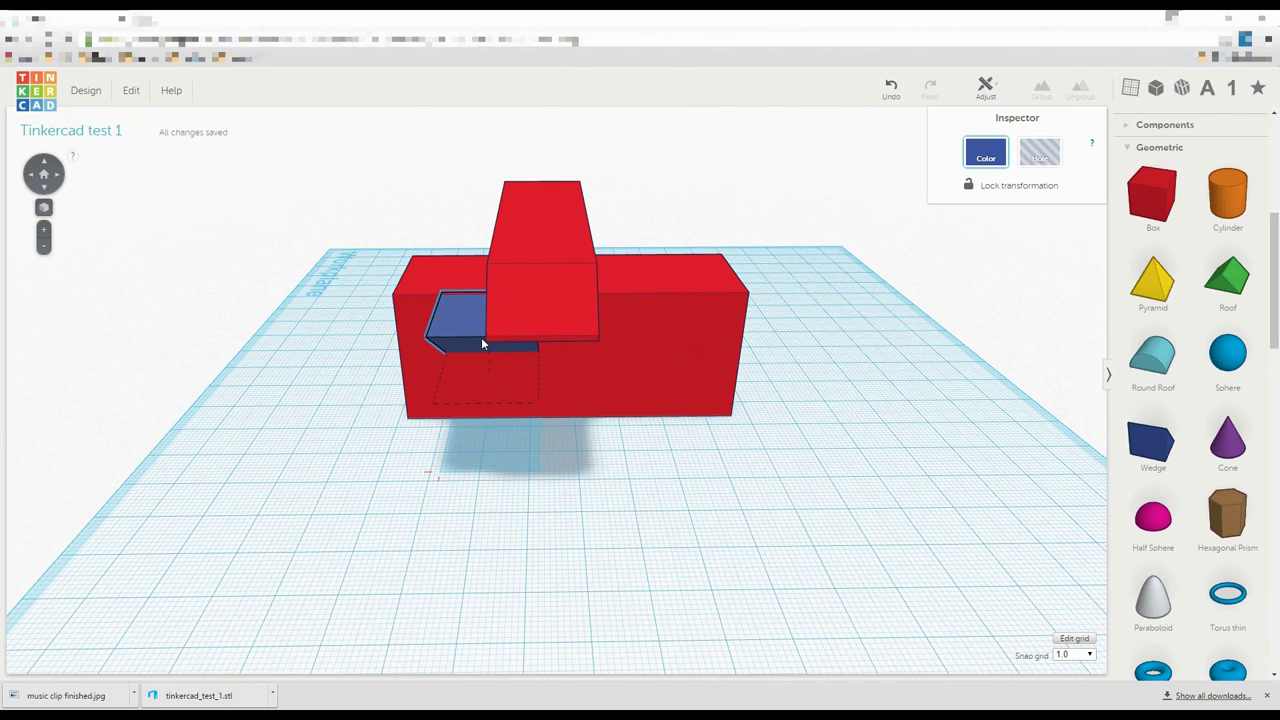
pyautogui.moveTo(481, 344); pyautogui.dragTo(534, 337)
pyautogui.moveTo(520, 410); pyautogui.dragTo(778, 381, button='right')
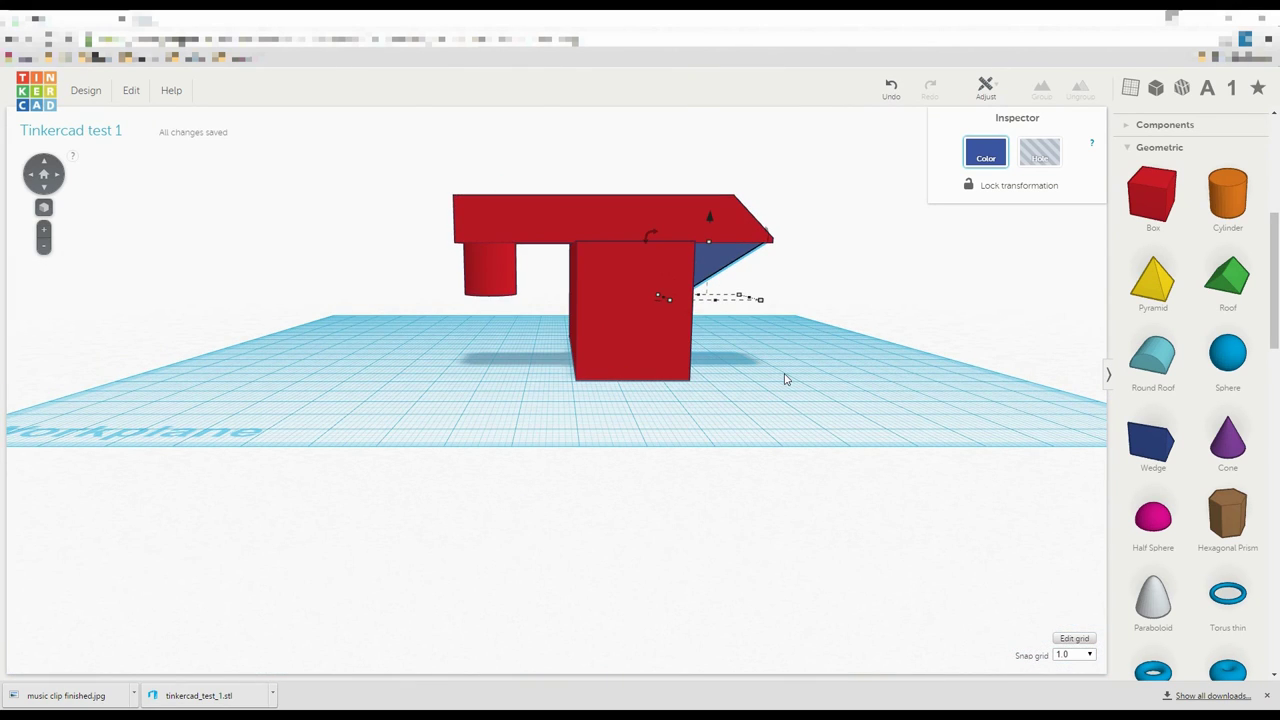
pyautogui.press('Delete')
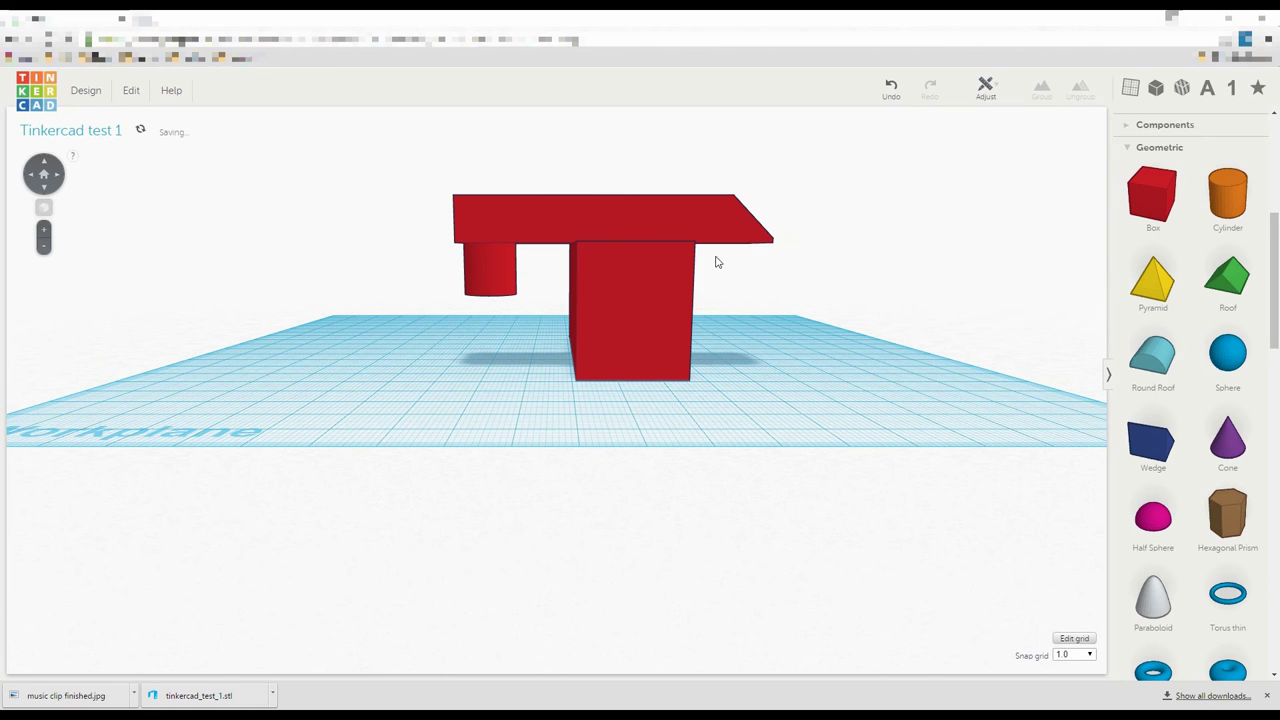
# Duplicate the red grouped model and place the copy 86 mm beside the original, past its small-cylinder end
pyautogui.moveTo(789, 351); pyautogui.dragTo(600, 392, button='right')
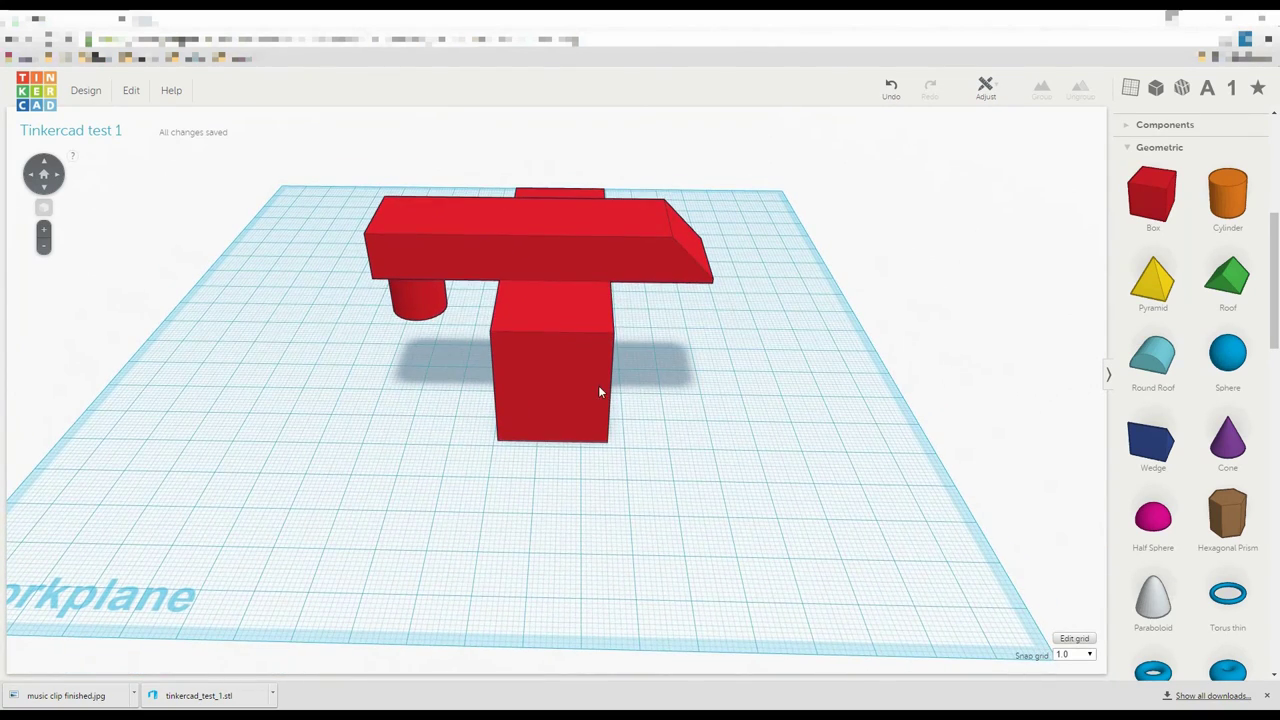
pyautogui.click(553, 316)
pyautogui.keyDown('alt'); pyautogui.moveTo(545, 309); pyautogui.dragTo(149, 313); pyautogui.keyUp('alt')
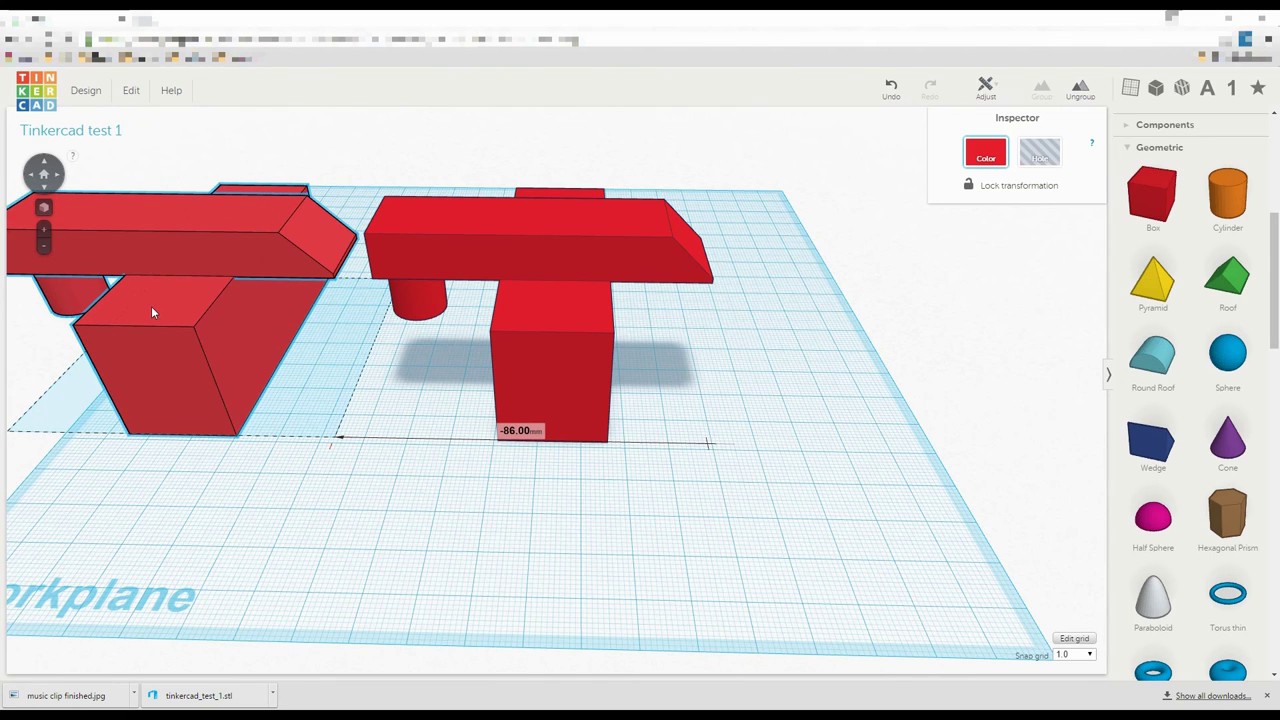
pyautogui.keyDown('alt'); pyautogui.moveTo(148, 313); pyautogui.dragTo(148, 313); pyautogui.keyUp('alt')
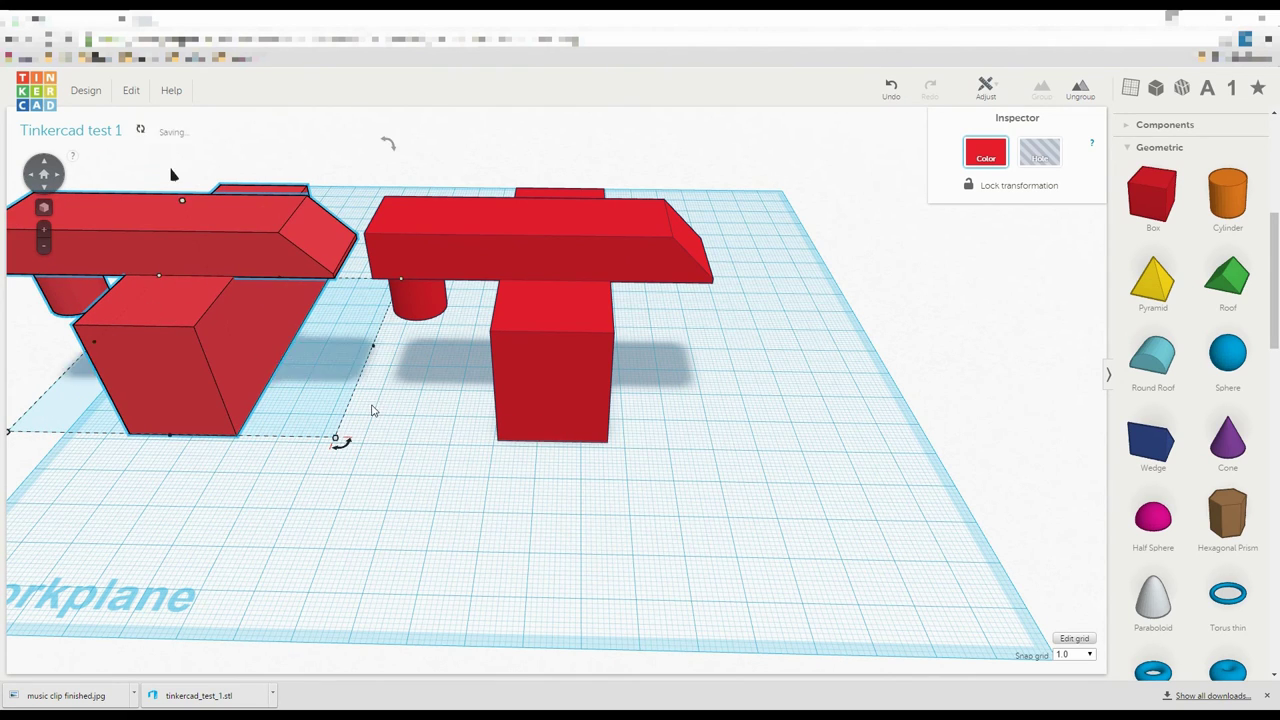
# Place a box off the workplane, beside the duplicated model's small-cylinder end
pyautogui.moveTo(676, 517); pyautogui.dragTo(1050, 455, button='right')
pyautogui.click(1050, 455)
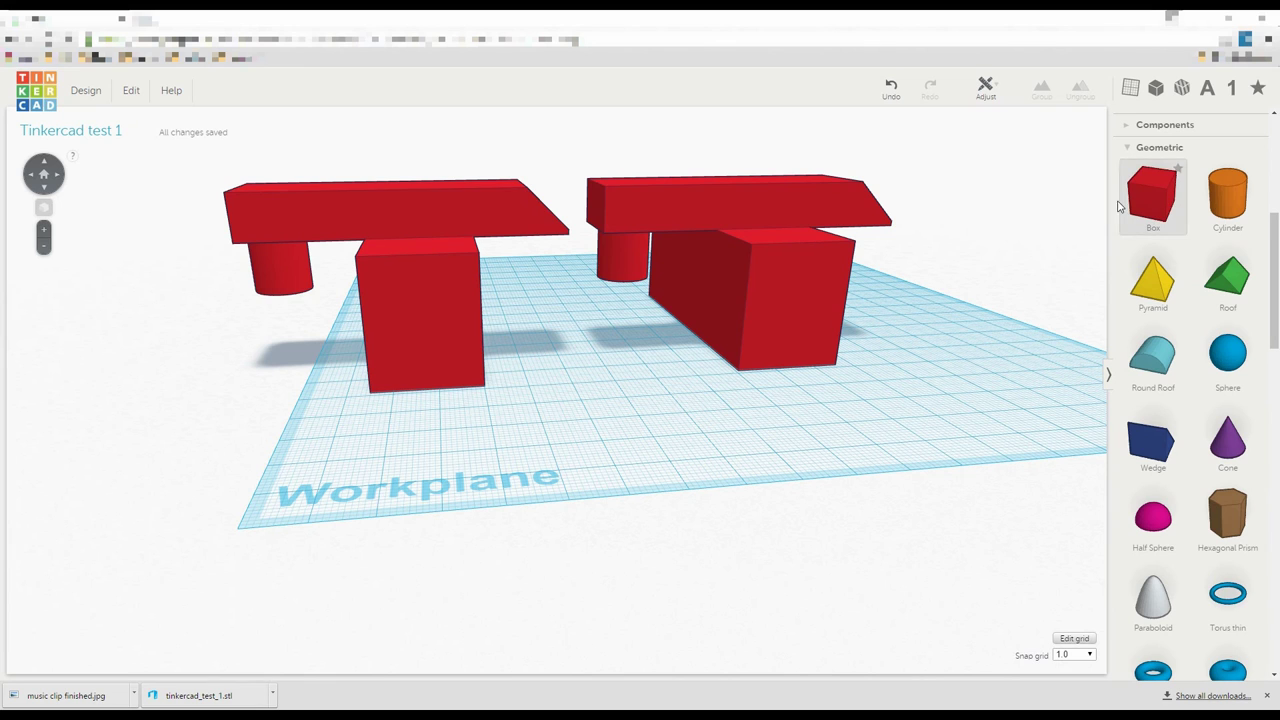
pyautogui.moveTo(1152, 195); pyautogui.dragTo(190, 390)
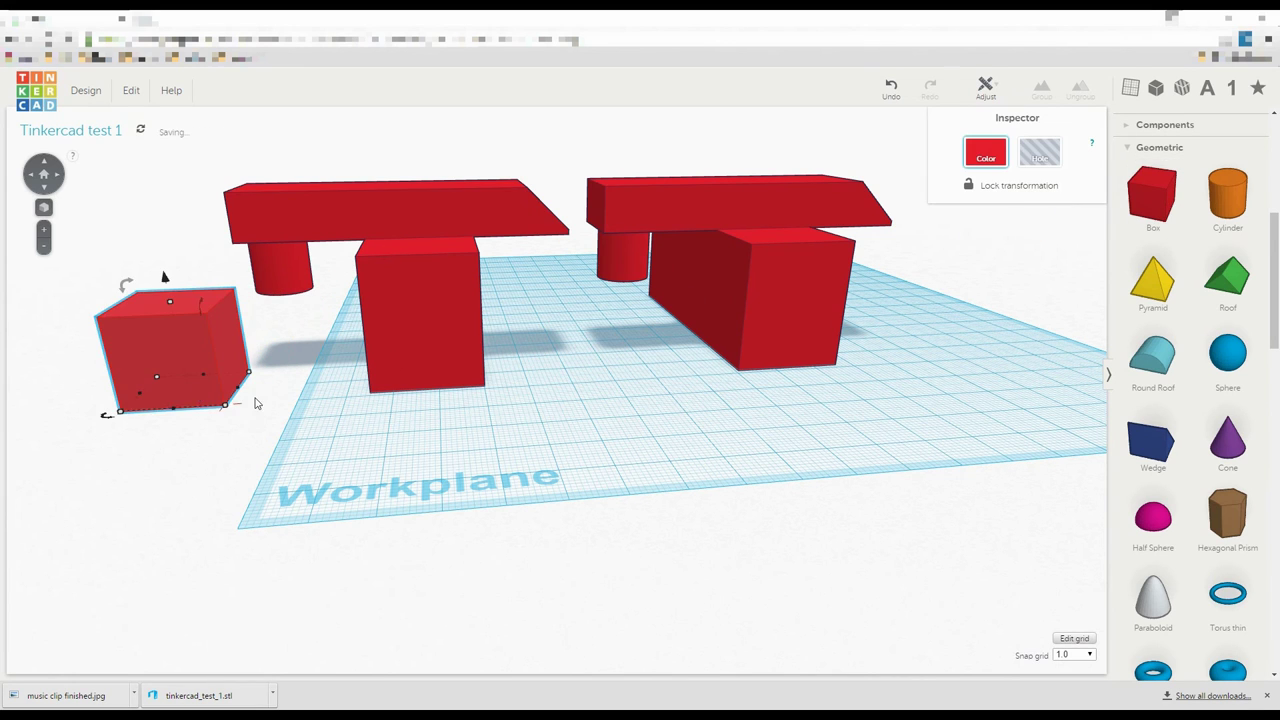
# Stretch the box beneath both beams so it encloses both models' supports, with its top level with the beams' undersides
pyautogui.moveTo(354, 419); pyautogui.dragTo(703, 521, button='right')
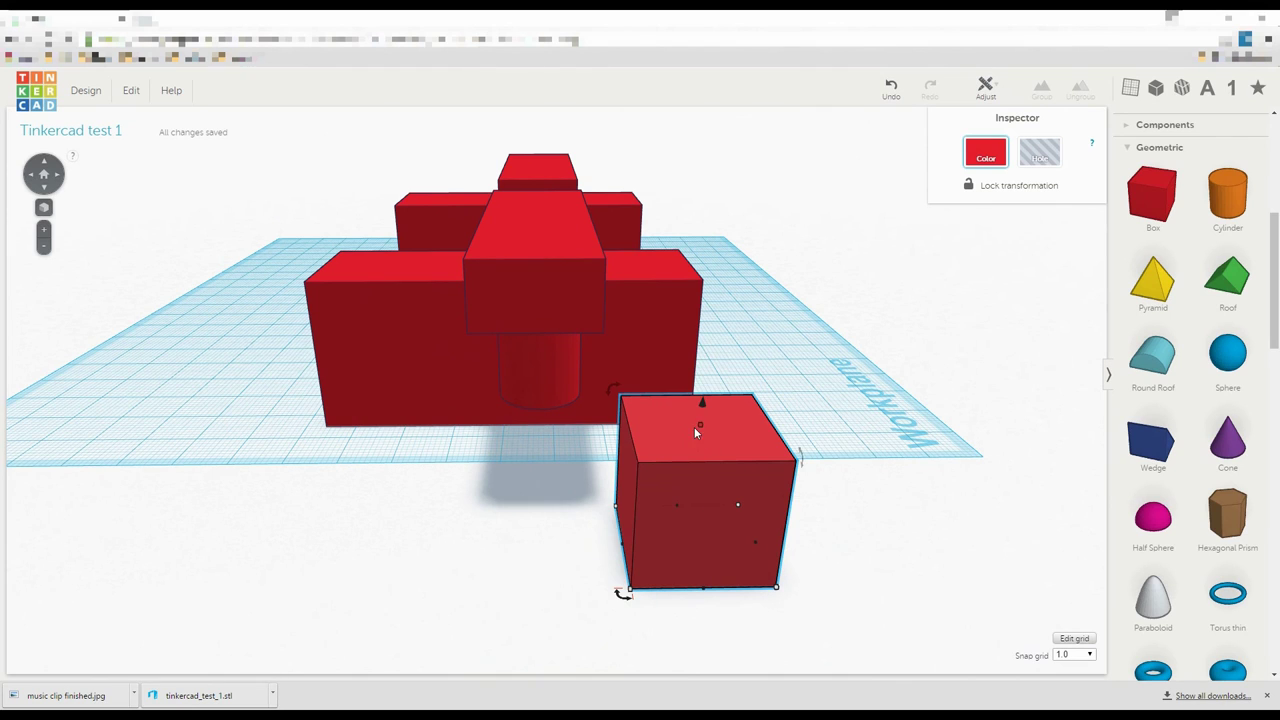
pyautogui.moveTo(679, 510); pyautogui.dragTo(618, 370)
pyautogui.moveTo(618, 370); pyautogui.dragTo(660, 362, button='right')
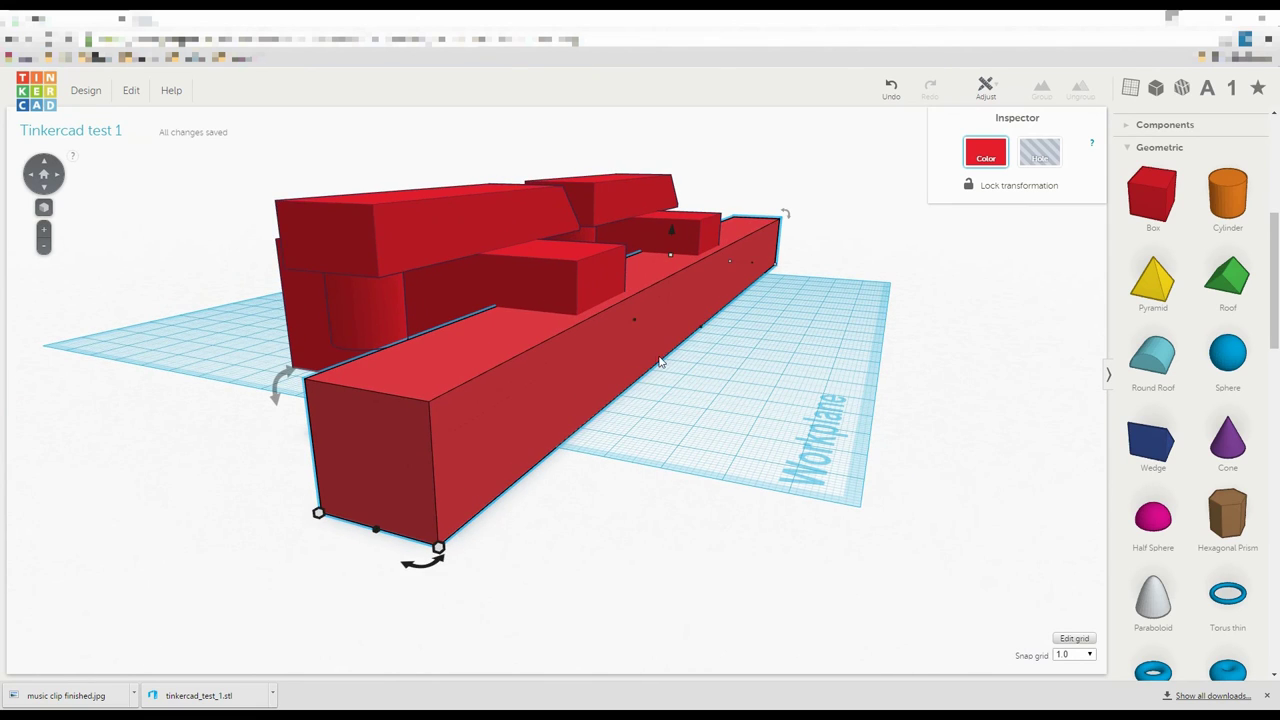
pyautogui.moveTo(637, 322); pyautogui.dragTo(431, 280)
pyautogui.moveTo(689, 400); pyautogui.dragTo(680, 345, button='right')
pyautogui.moveTo(640, 239); pyautogui.dragTo(636, 206)
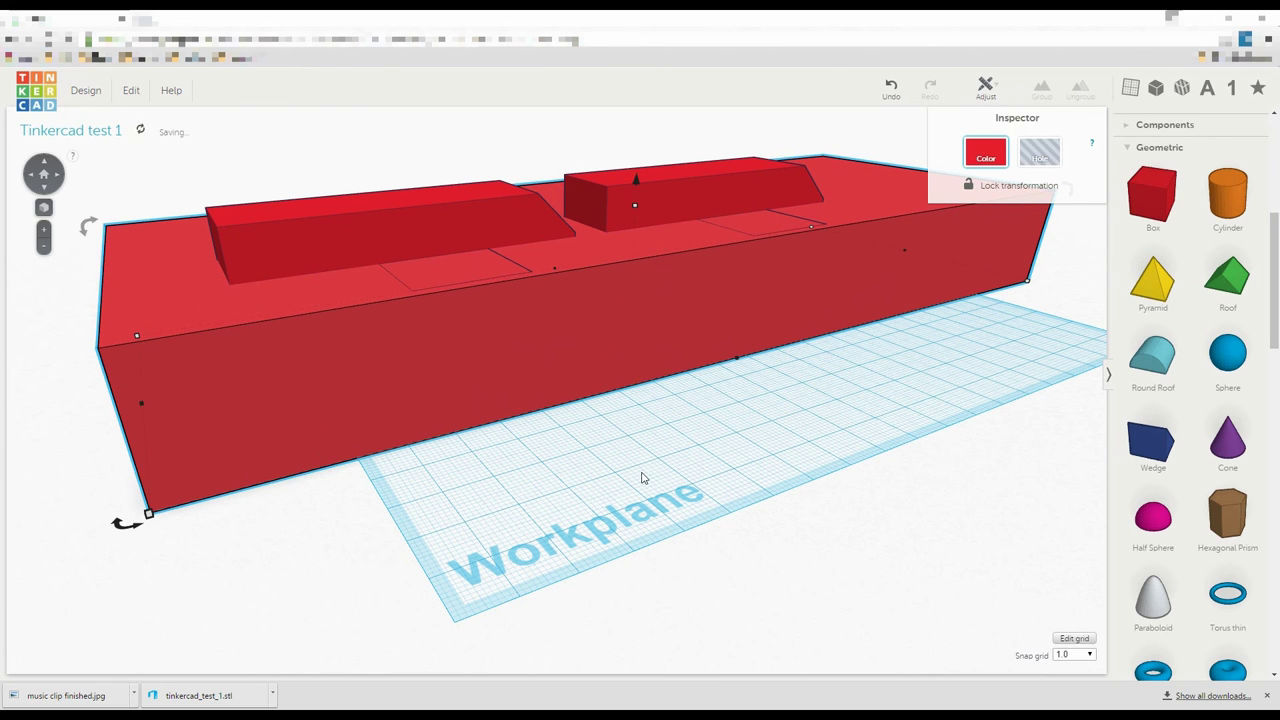
# Turn the long box into a hole and shorten it to 159 mm so it encloses only the original model's supports
pyautogui.moveTo(643, 477); pyautogui.dragTo(1000, 580, button='right')
pyautogui.click(1038, 162)
pyautogui.moveTo(991, 366); pyautogui.dragTo(806, 453, button='right')
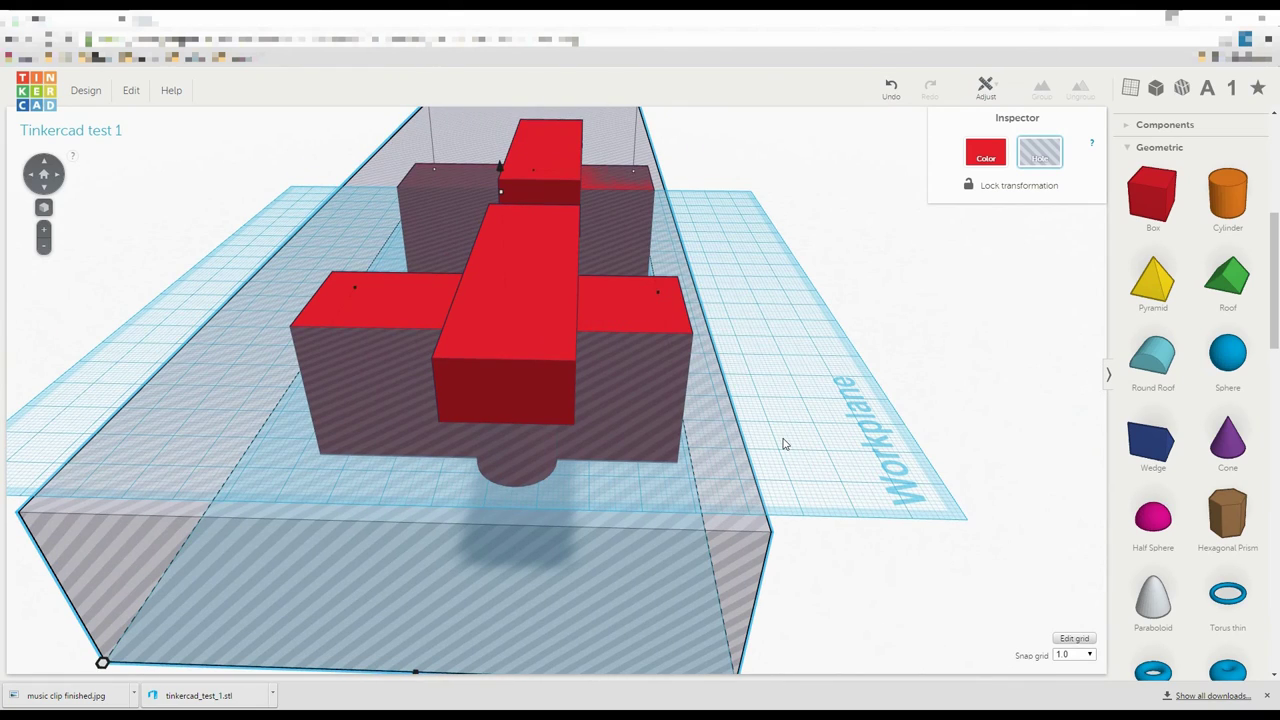
pyautogui.moveTo(893, 403); pyautogui.dragTo(709, 423, button='right')
pyautogui.moveTo(160, 398); pyautogui.dragTo(572, 344)
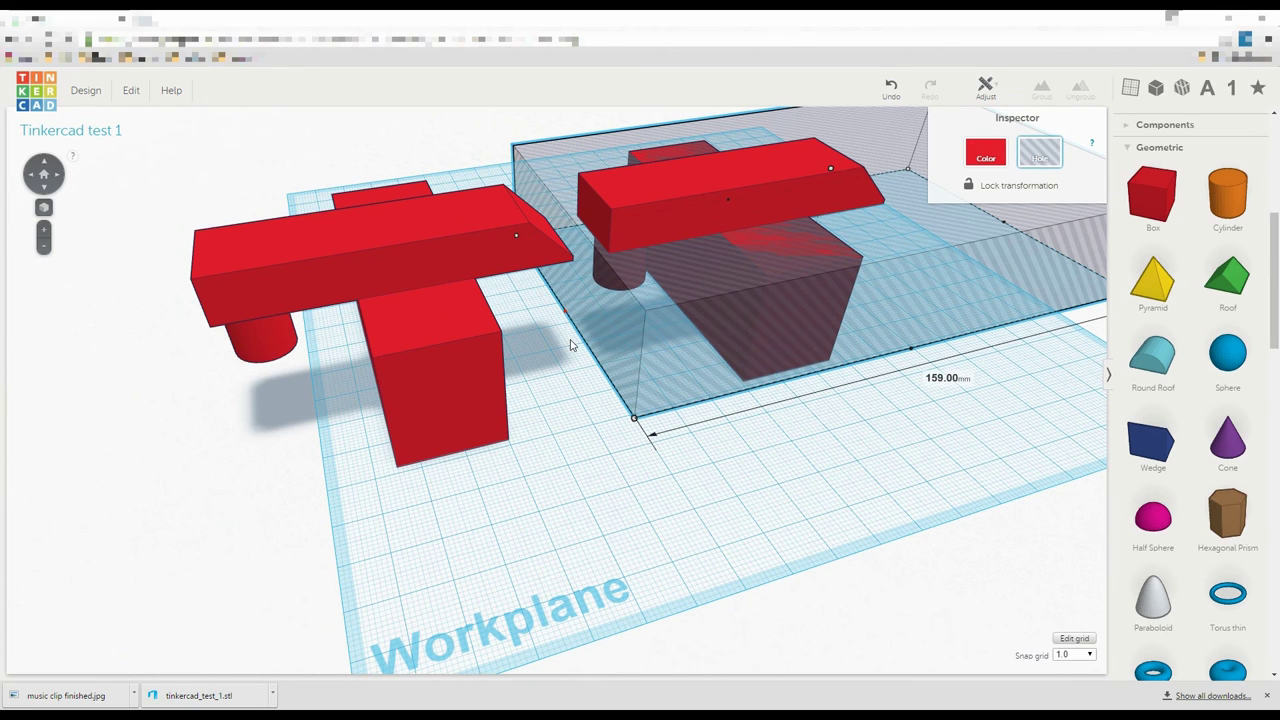
pyautogui.click(560, 340)
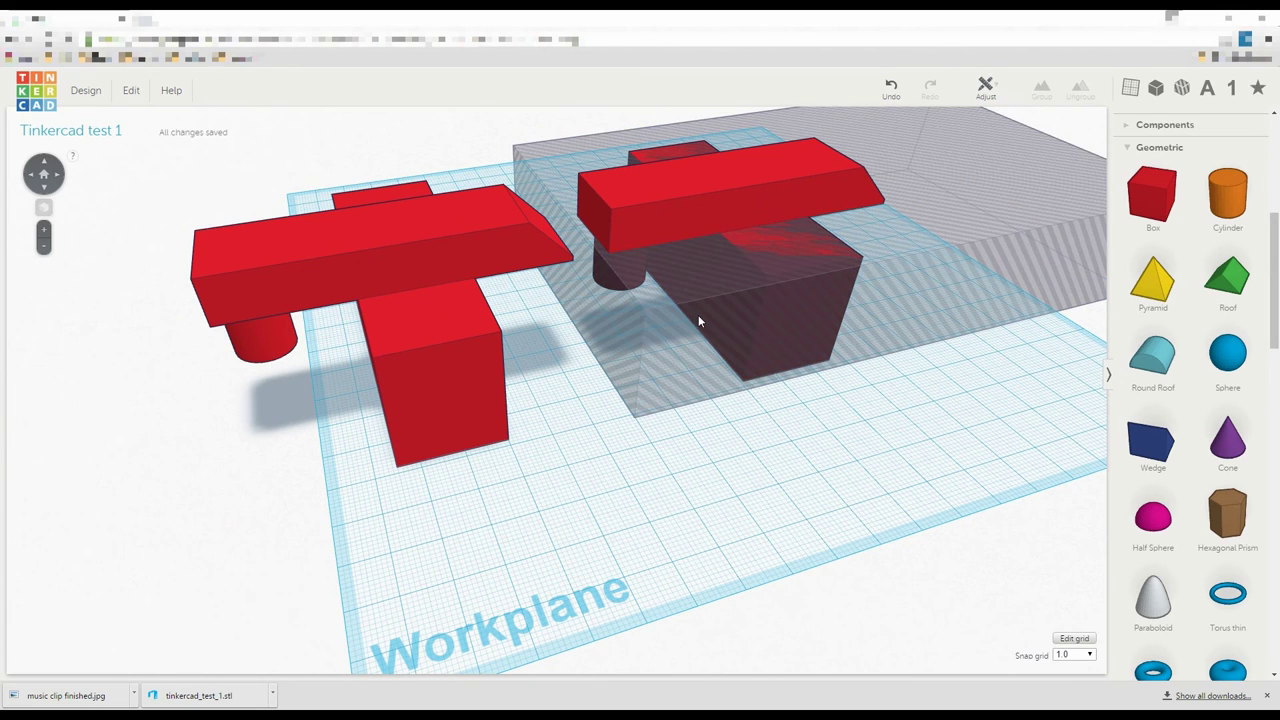
# Try to cut away the duplicated model's supports by grouping it with a second copy of the hole box
pyautogui.moveTo(701, 314); pyautogui.dragTo(186, 434)
pyautogui.moveTo(617, 393); pyautogui.dragTo(711, 405)
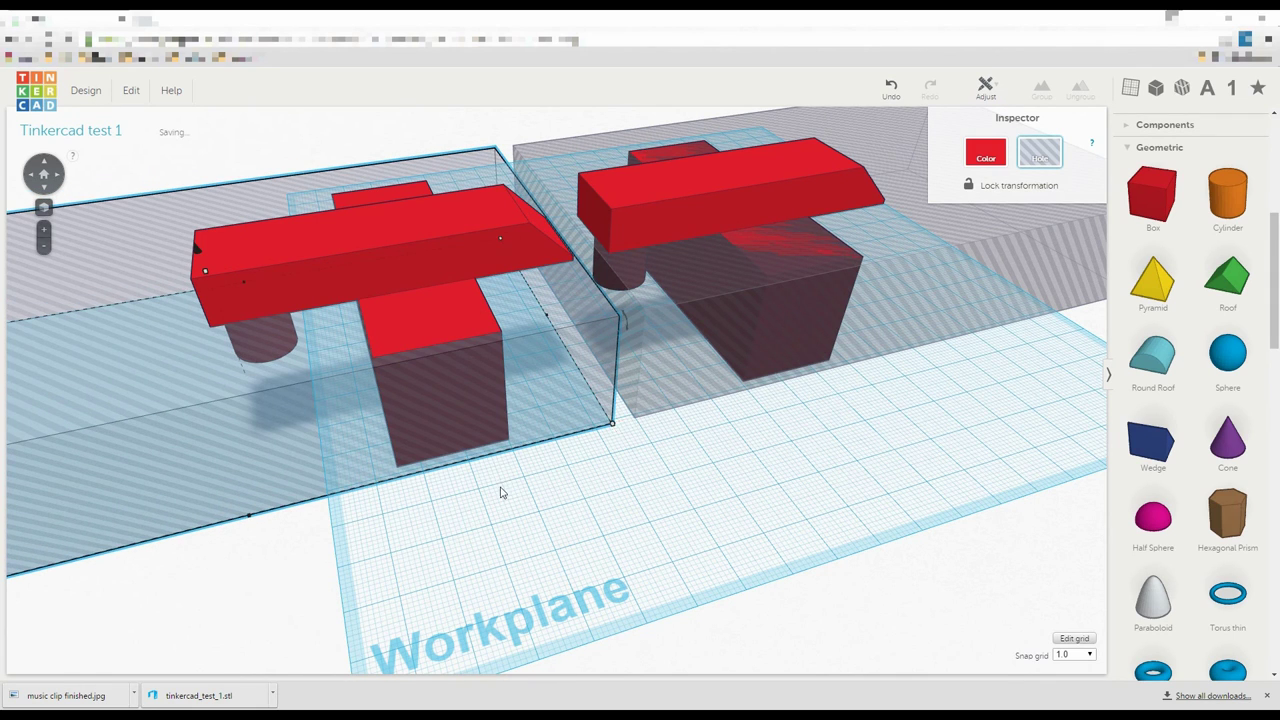
pyautogui.moveTo(502, 490); pyautogui.dragTo(274, 145)
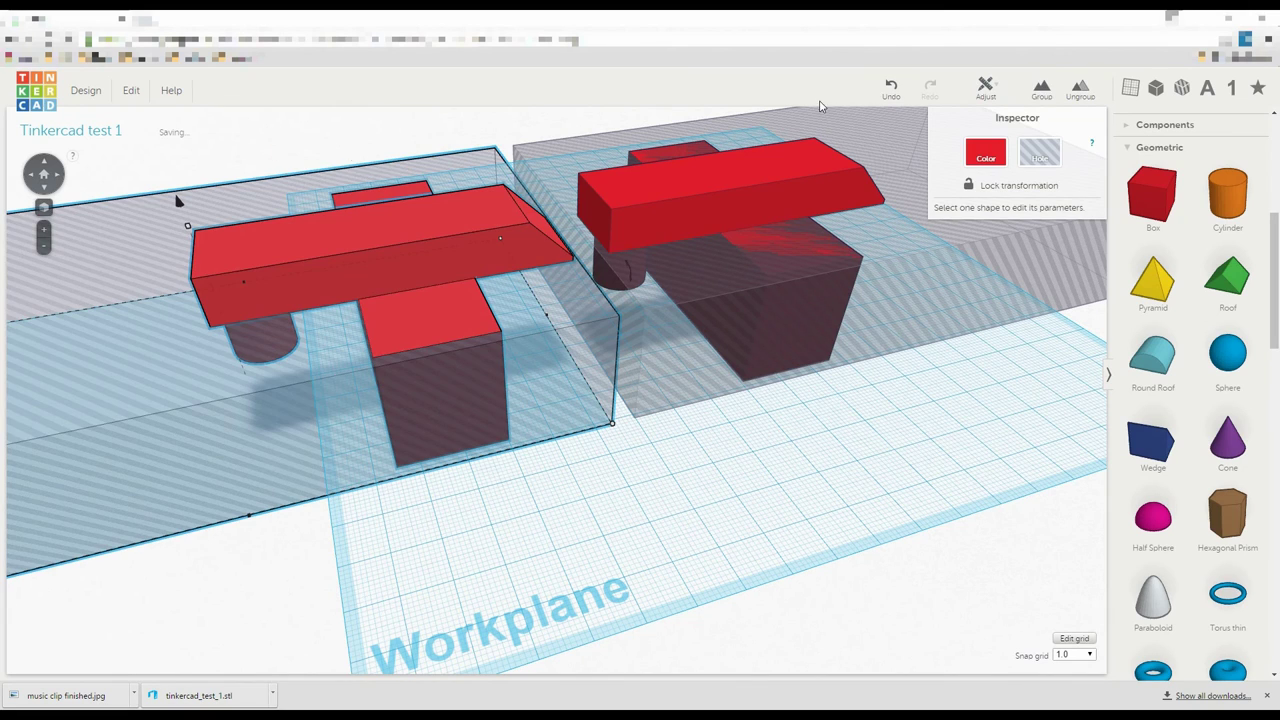
pyautogui.click(1041, 88)
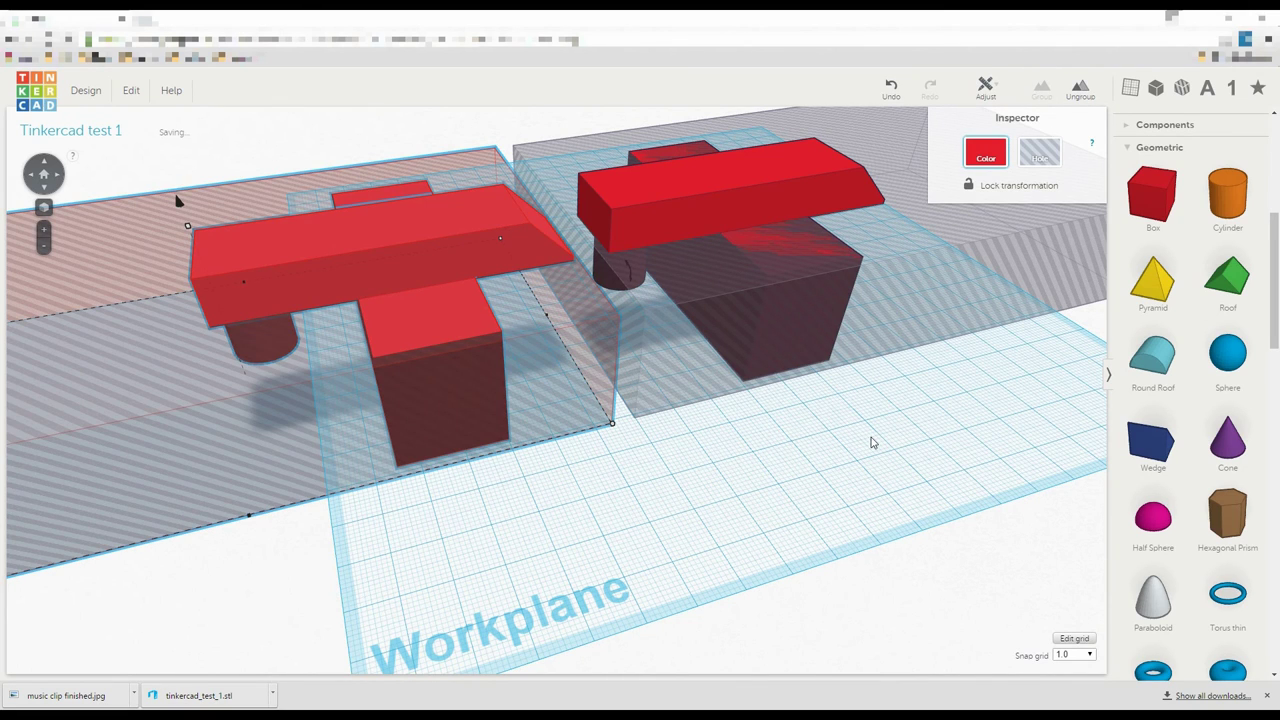
pyautogui.click(552, 490)
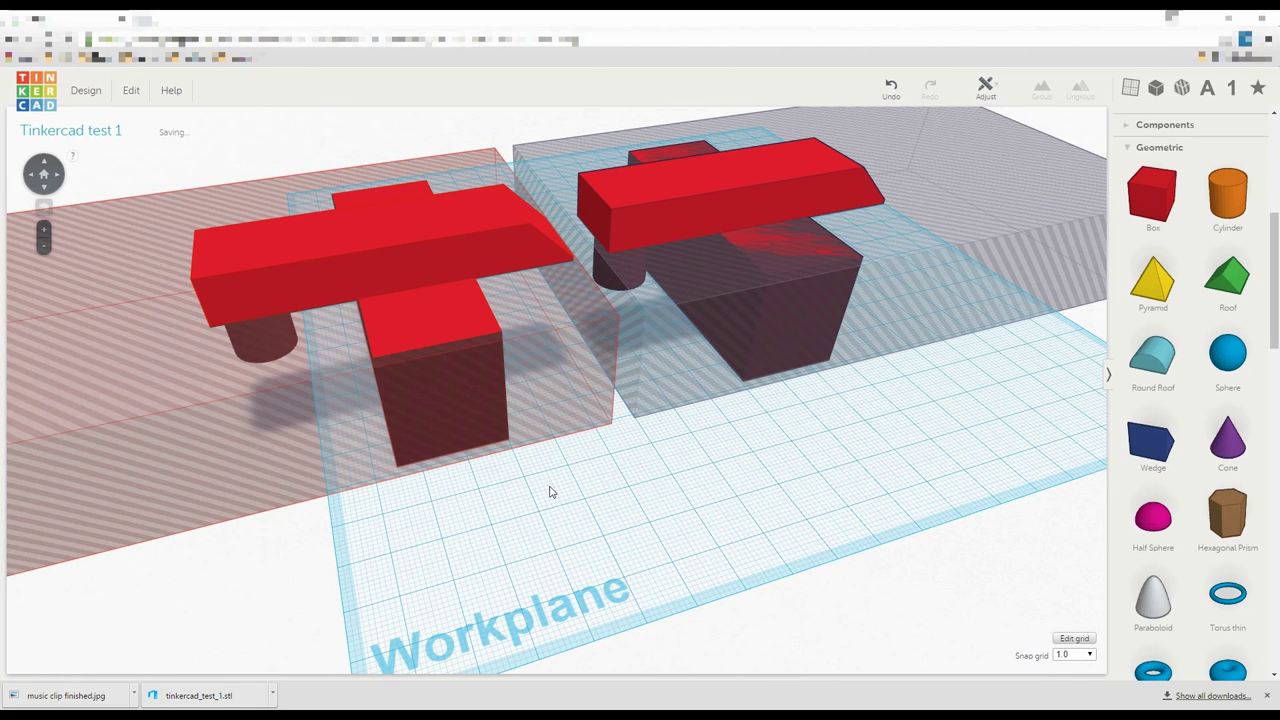
pyautogui.moveTo(474, 495); pyautogui.dragTo(270, 170)
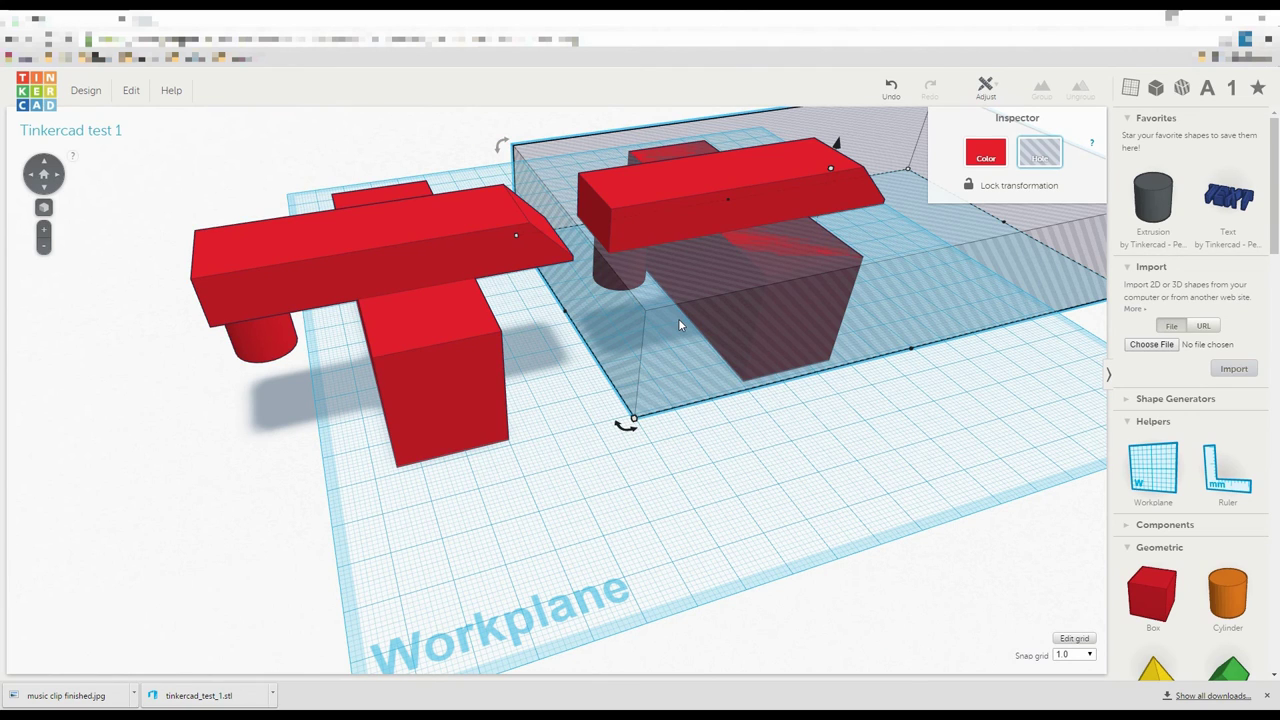
# Place a copy of the hole box over the duplicated model's supports and group the two, leaving only its beam
pyautogui.moveTo(633, 418); pyautogui.dragTo(8, 578)
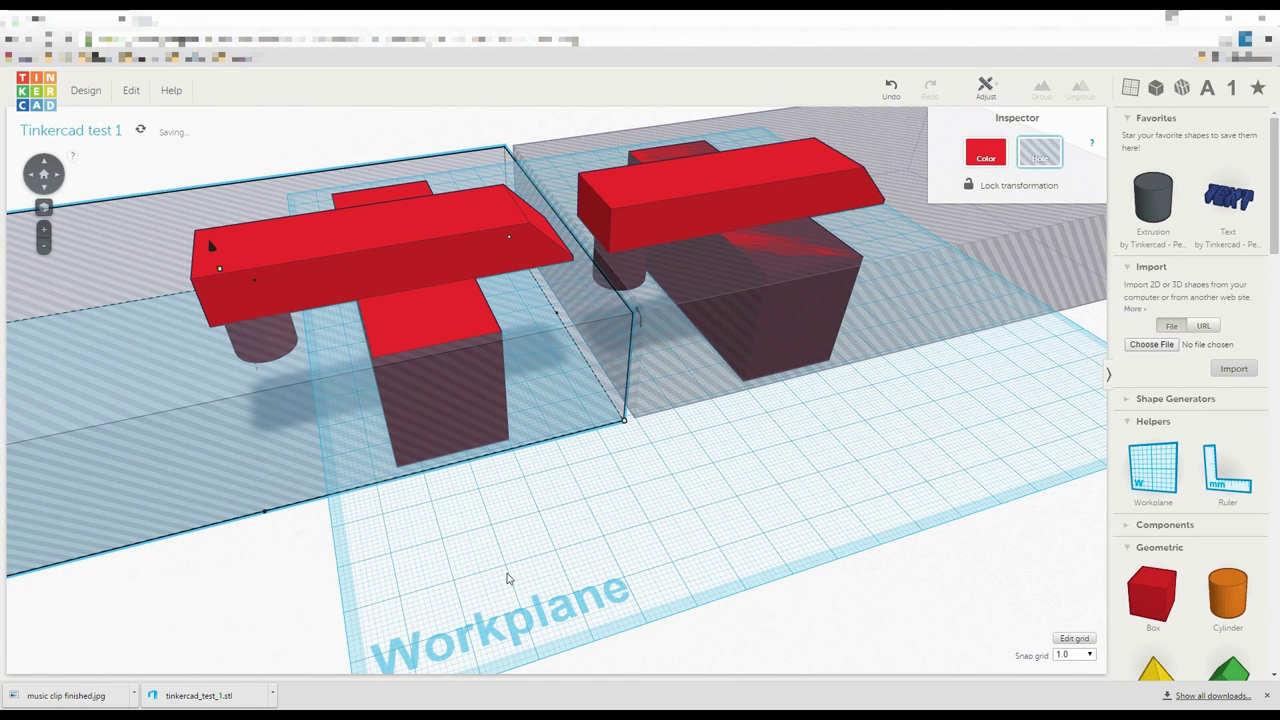
pyautogui.moveTo(477, 530); pyautogui.dragTo(203, 137)
pyautogui.click(1052, 95)
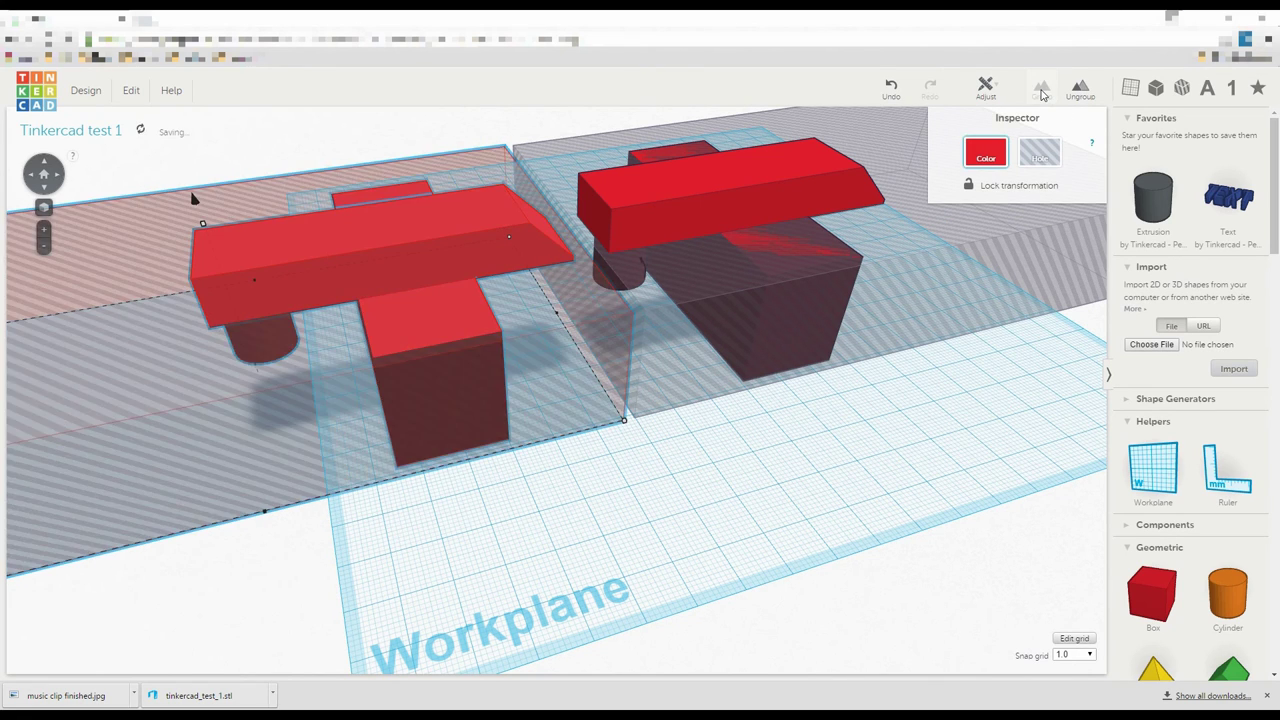
pyautogui.click(881, 440)
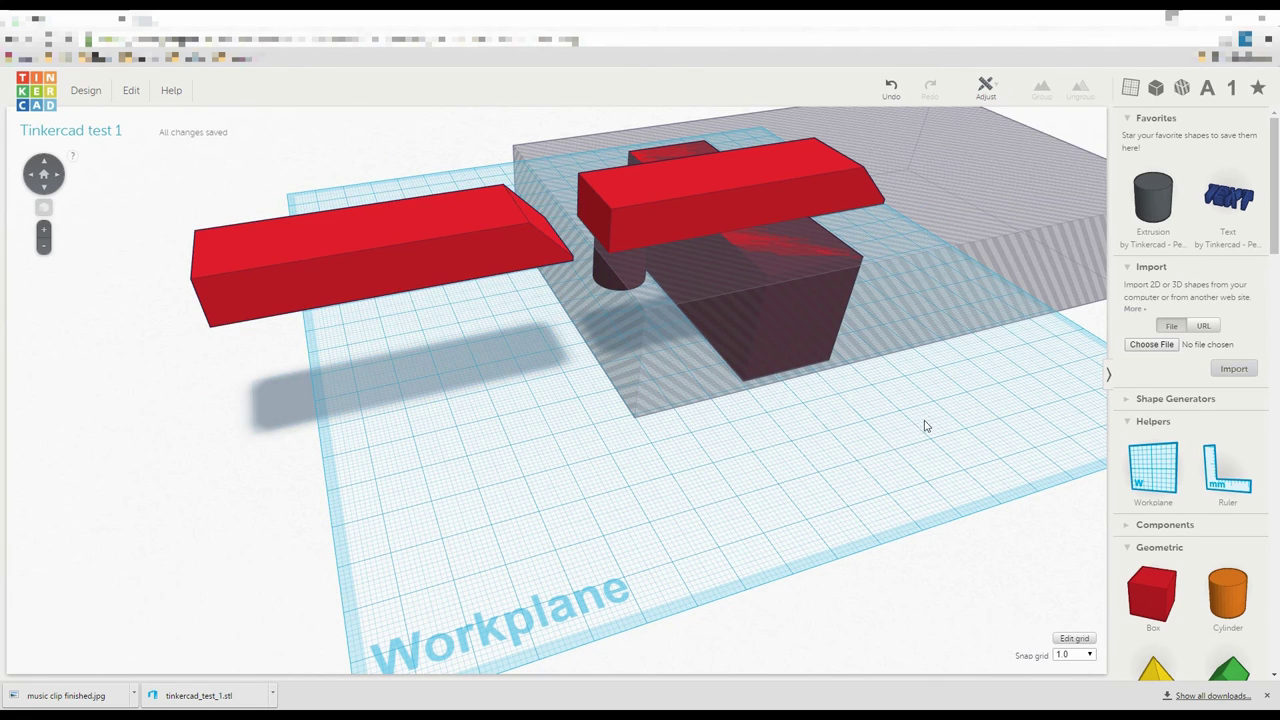
# Set the workplane on the remaining hole box's top face, paste a copy of the hole there, and position it over the original model's beam
pyautogui.keyDown('shift'); pyautogui.moveTo(926, 410); pyautogui.dragTo(825, 443, button='right'); pyautogui.keyUp('shift')
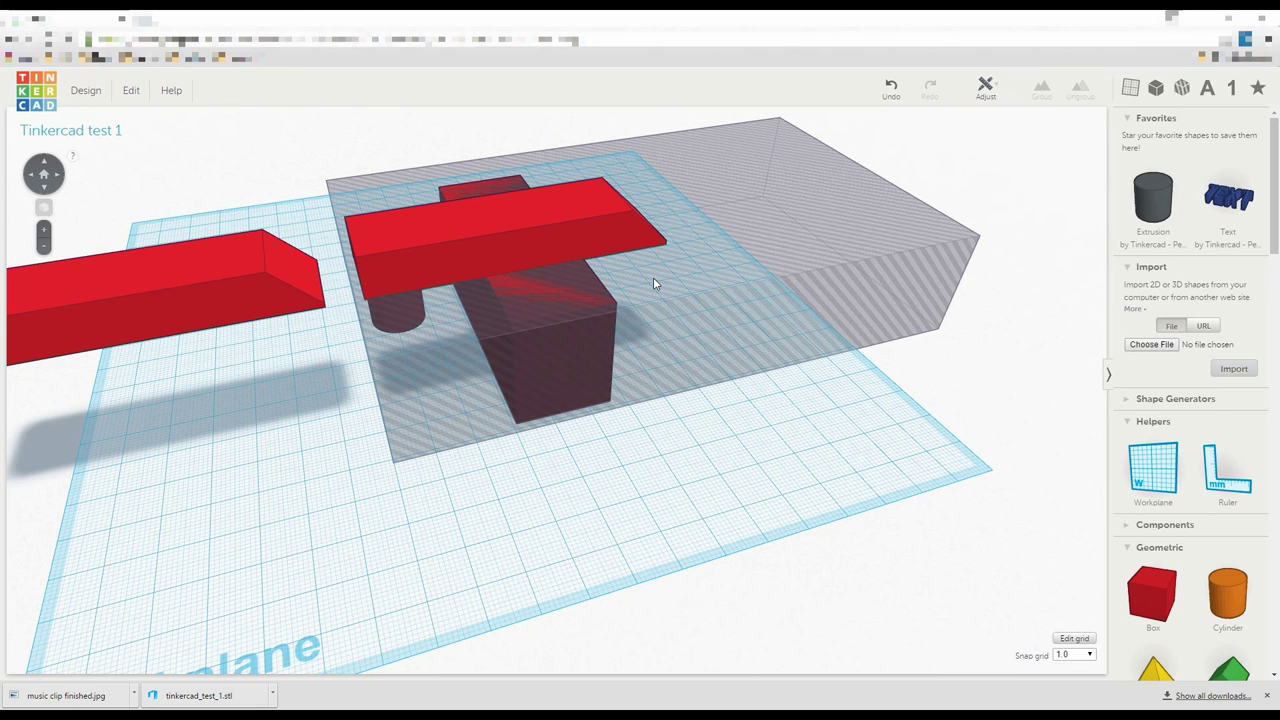
pyautogui.click(725, 262)
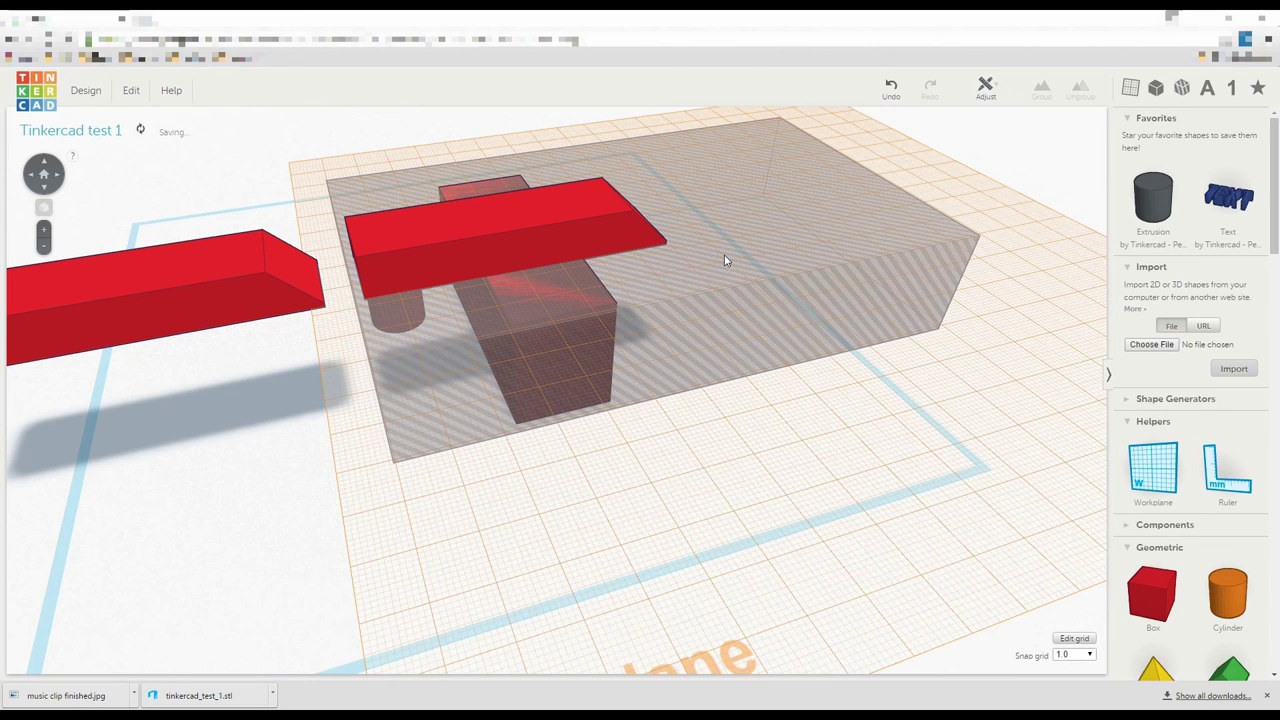
pyautogui.click(721, 336)
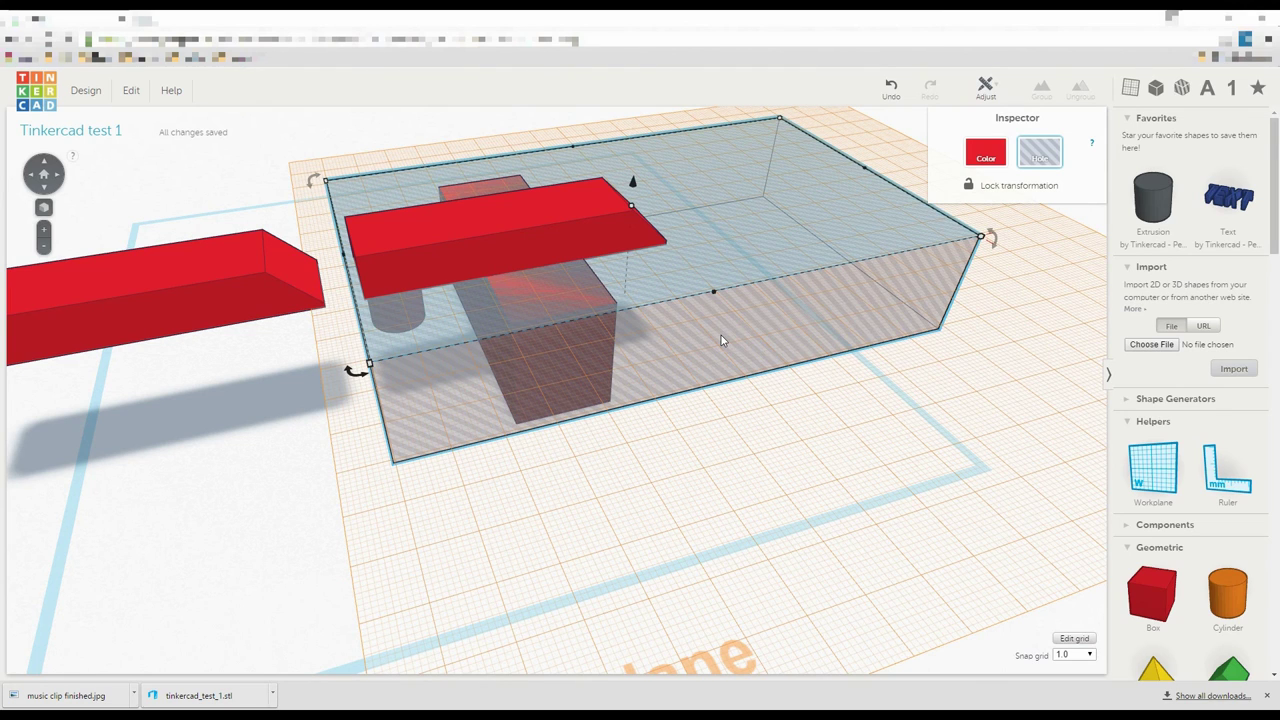
pyautogui.click(790, 485)
pyautogui.hotkey('ctrl', 'v')
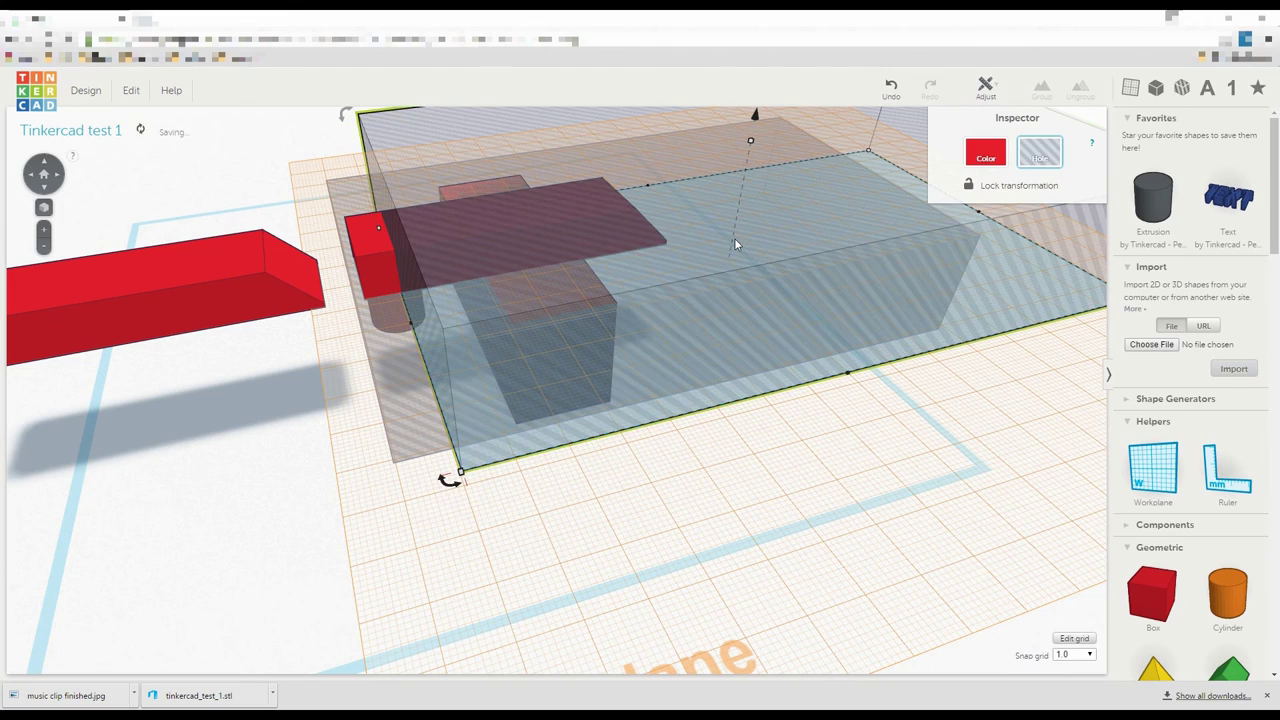
pyautogui.moveTo(648, 424); pyautogui.dragTo(809, 446, button='right')
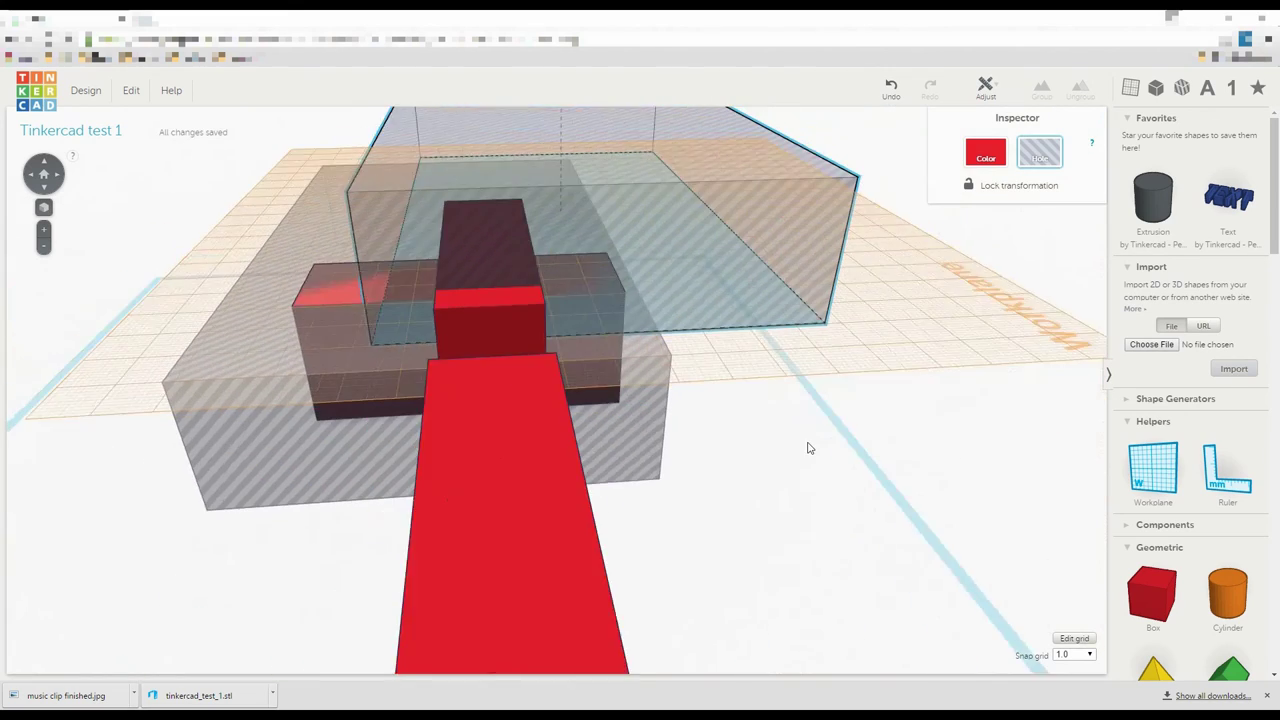
pyautogui.moveTo(680, 287); pyautogui.dragTo(462, 236)
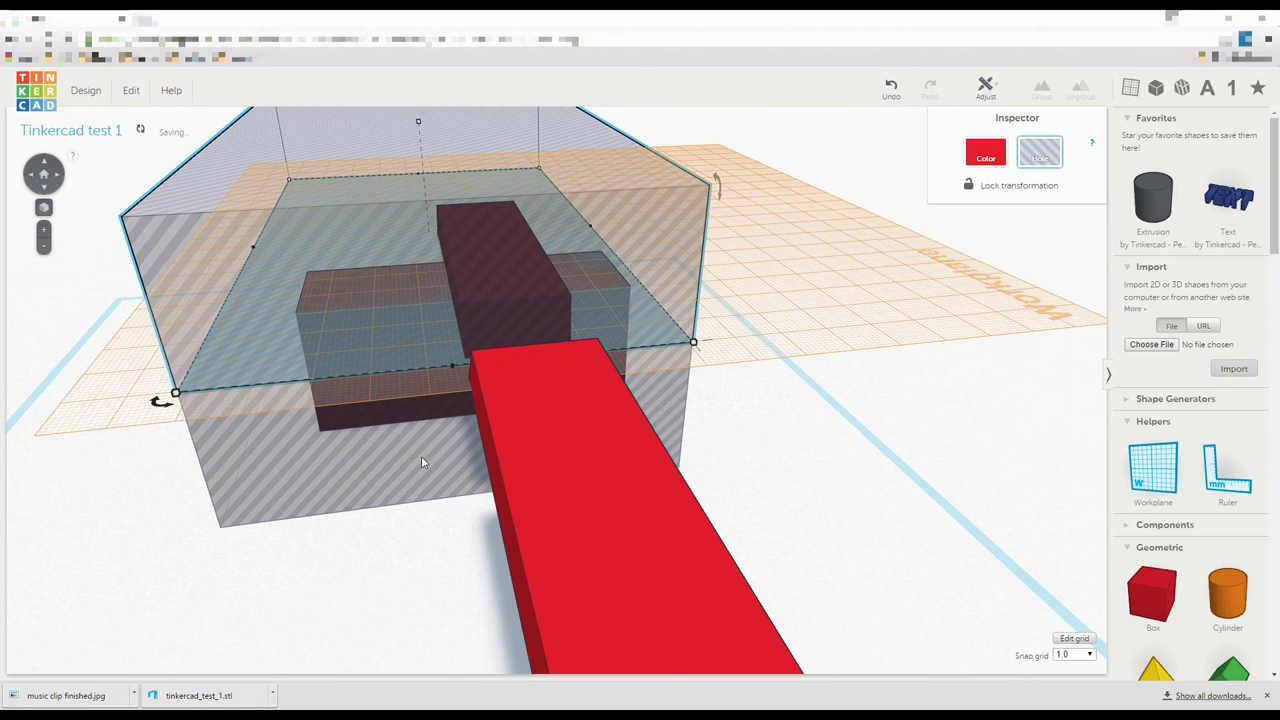
# Delete the lower hole box, and group the upper hole with the original model to cut off its beam
pyautogui.click(295, 474)
pyautogui.moveTo(866, 446); pyautogui.dragTo(657, 469, button='right')
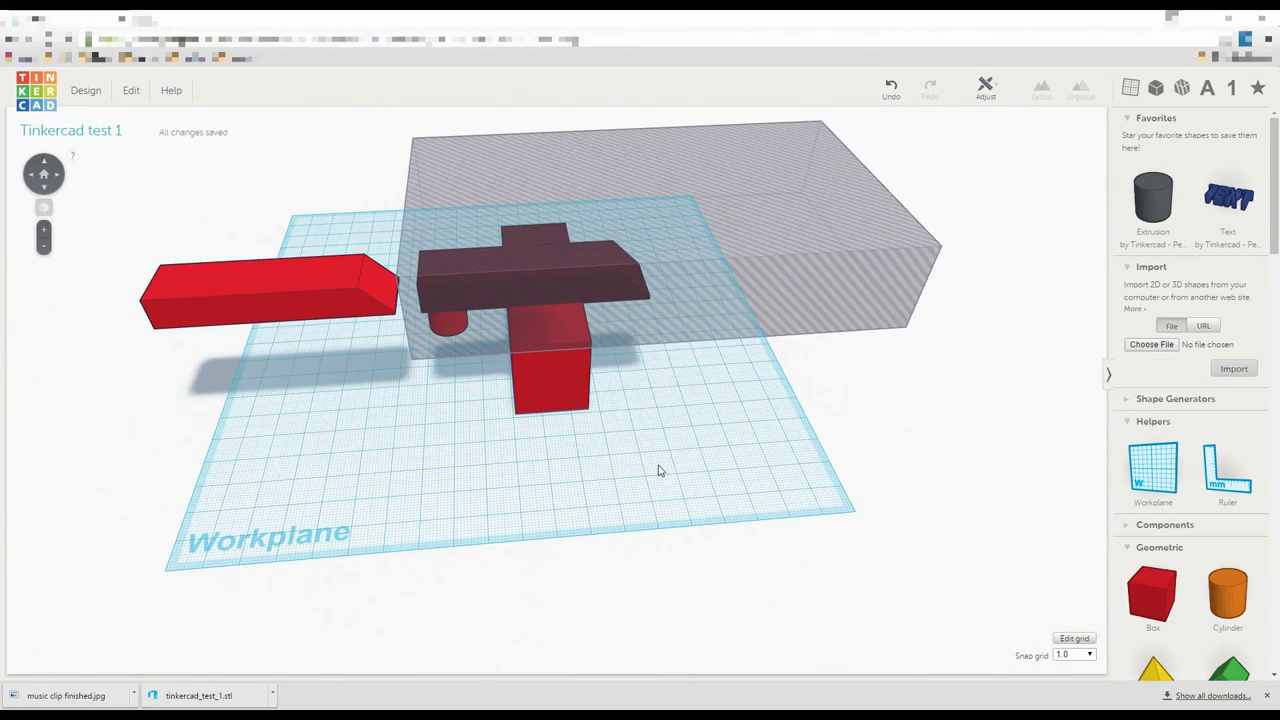
pyautogui.moveTo(659, 477); pyautogui.dragTo(460, 118)
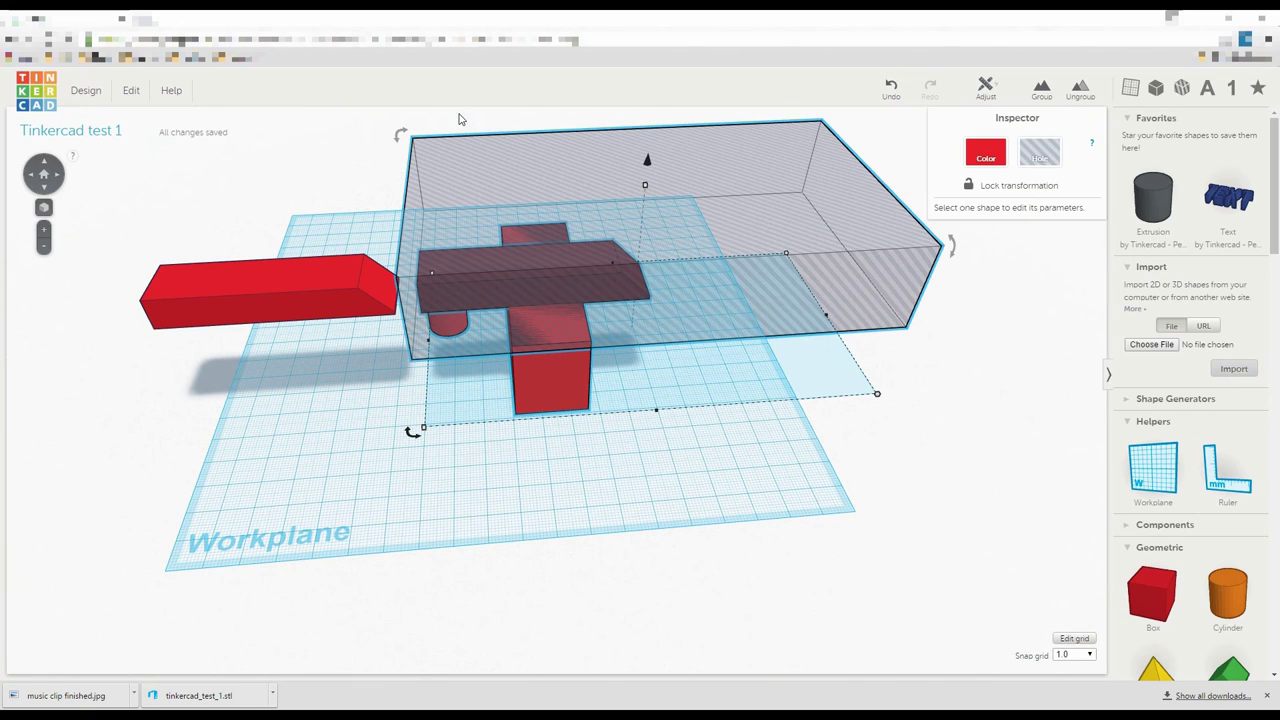
pyautogui.click(1042, 89)
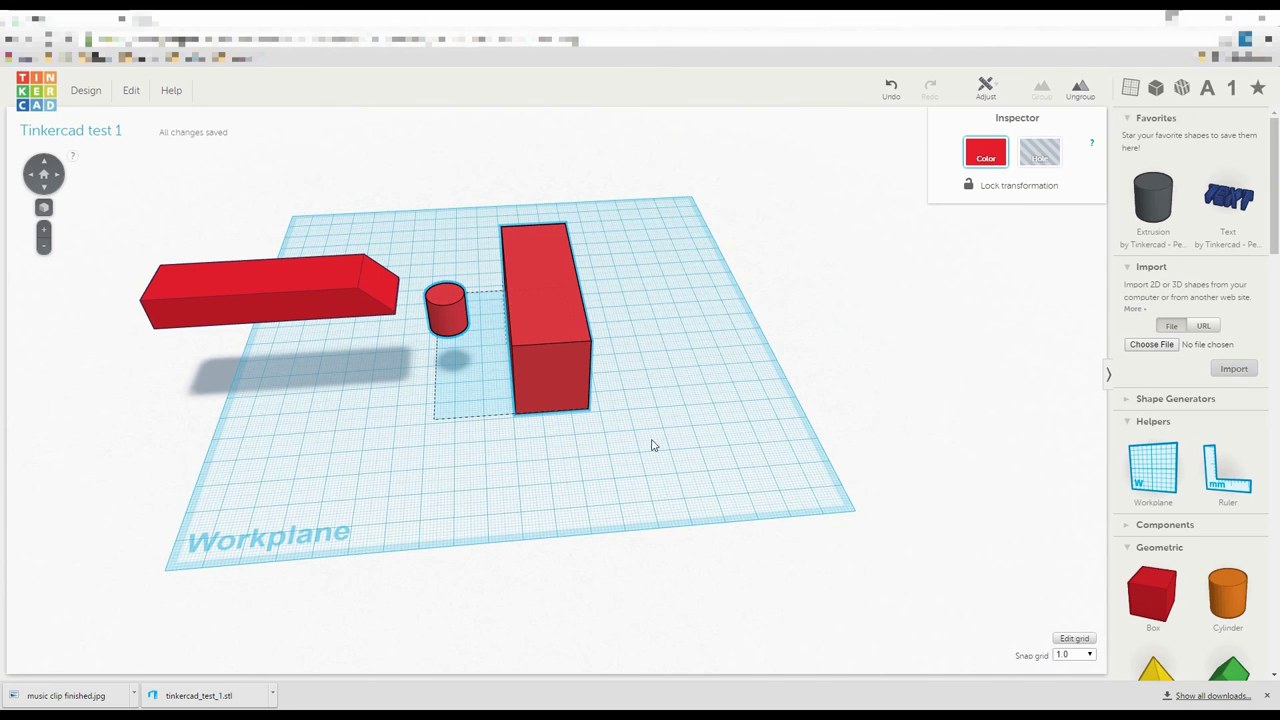
# Rotate the separated support block and small cylinder upside down so the cut faces point toward the workplane
pyautogui.moveTo(651, 445); pyautogui.dragTo(654, 394, button='right')
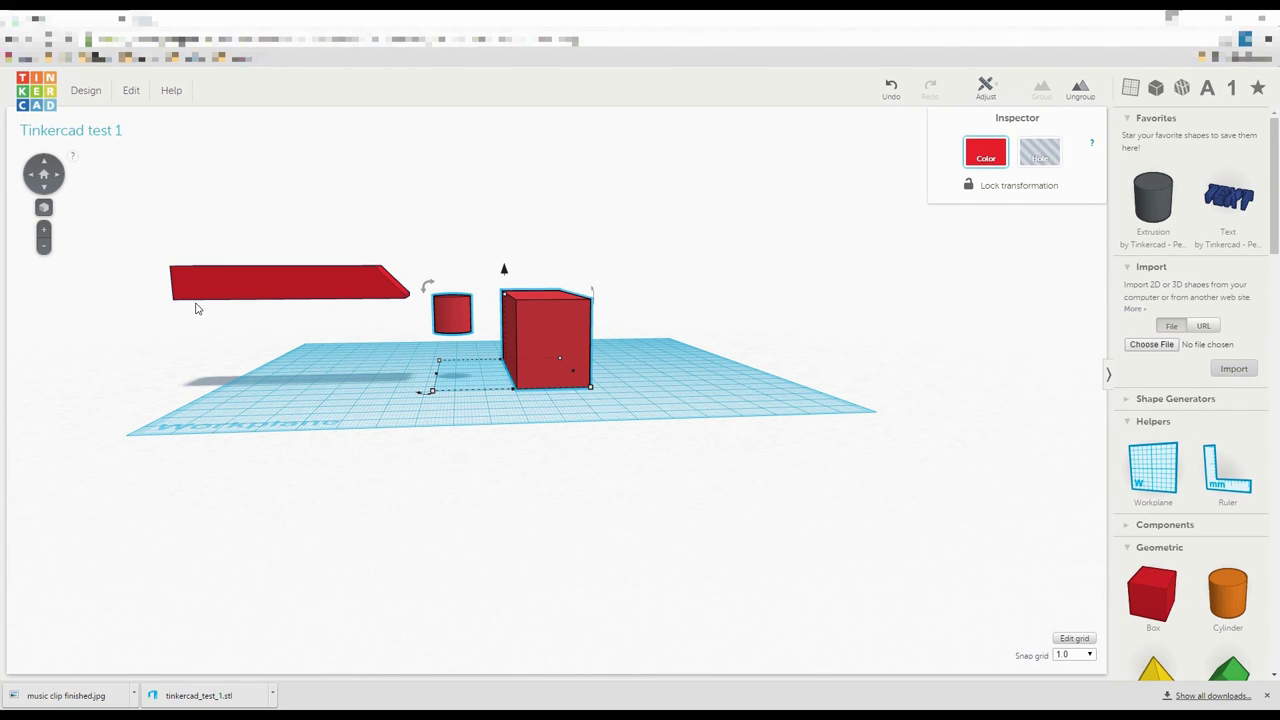
pyautogui.moveTo(197, 306); pyautogui.dragTo(297, 287, button='right')
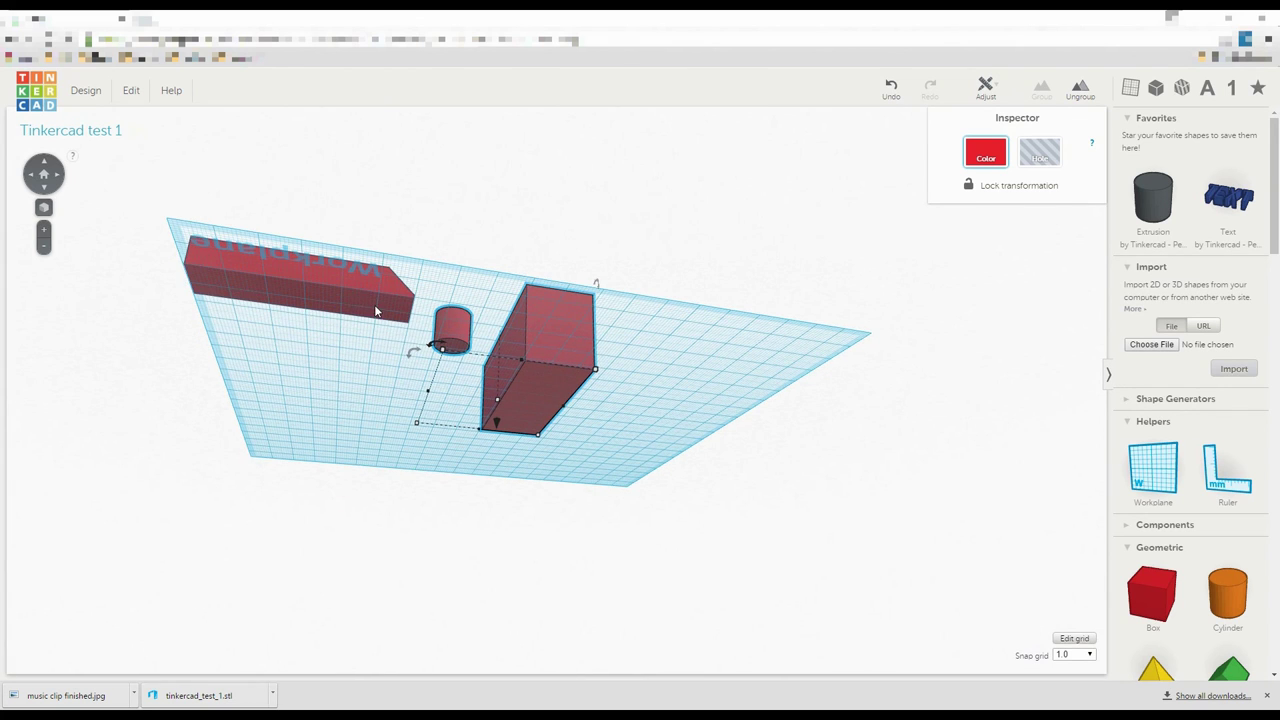
pyautogui.moveTo(730, 330); pyautogui.dragTo(716, 500, button='right')
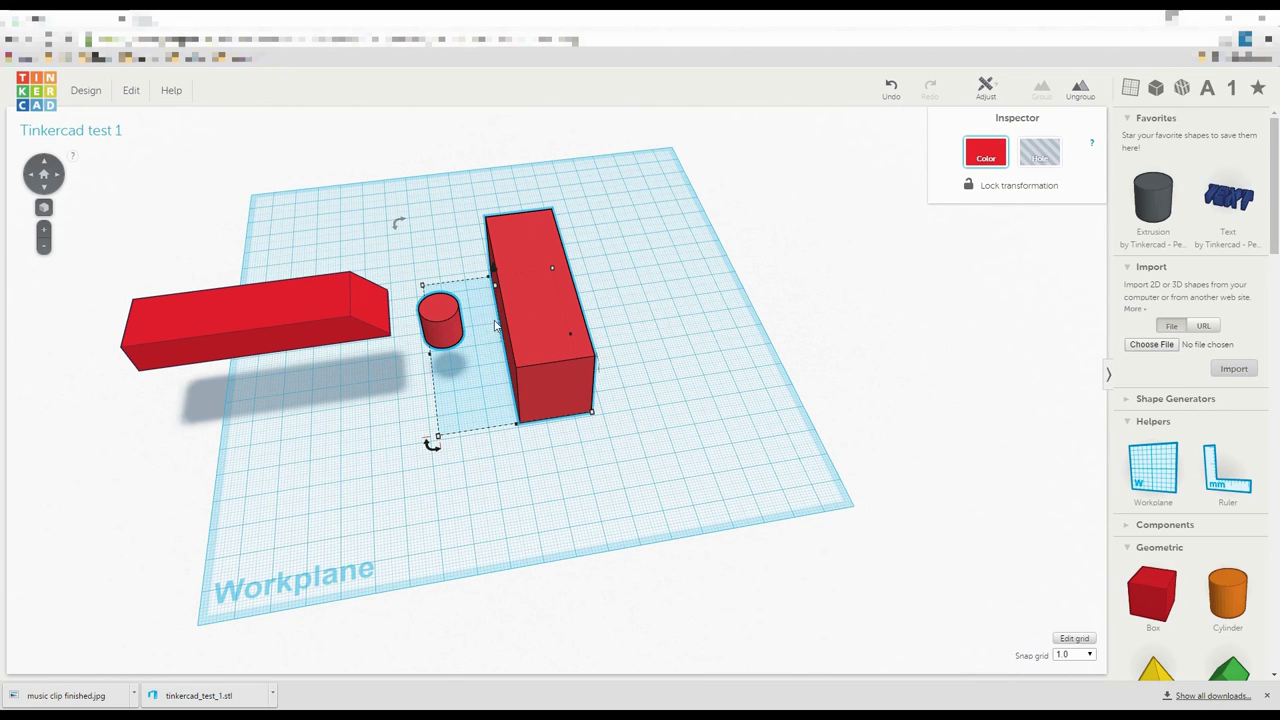
pyautogui.moveTo(648, 427); pyautogui.dragTo(581, 315, button='right')
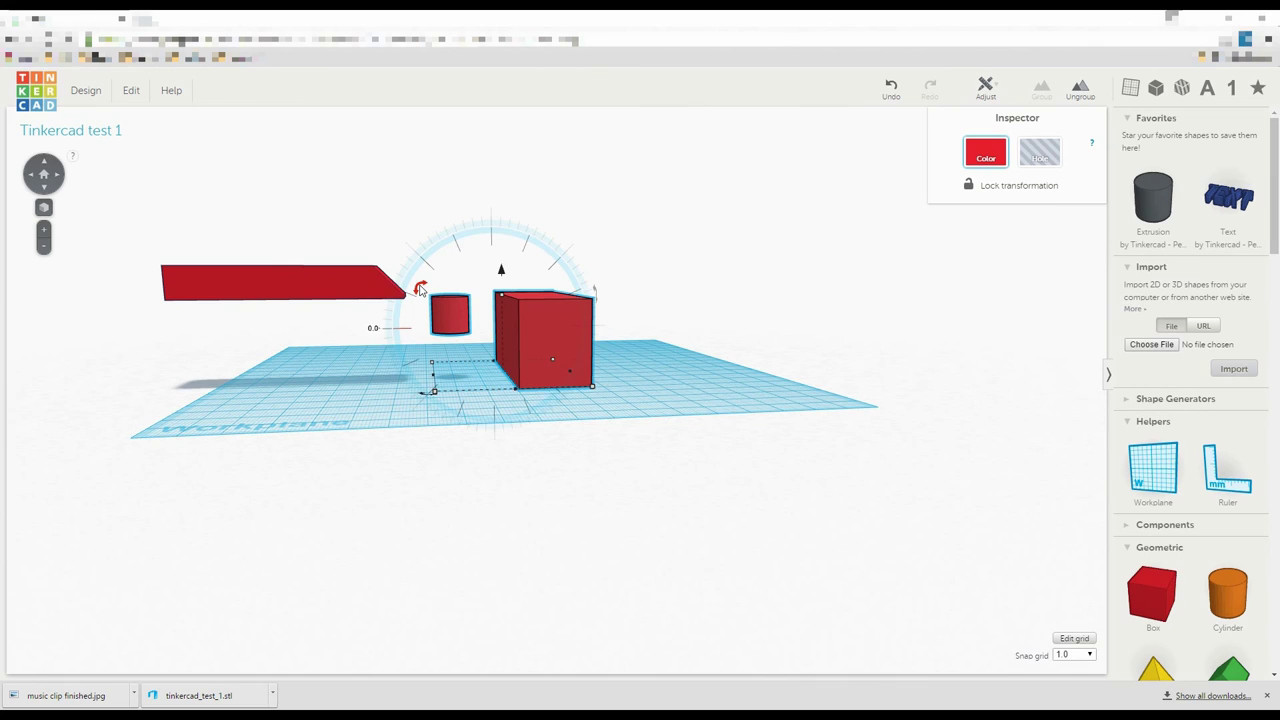
pyautogui.moveTo(421, 289); pyautogui.dragTo(540, 360)
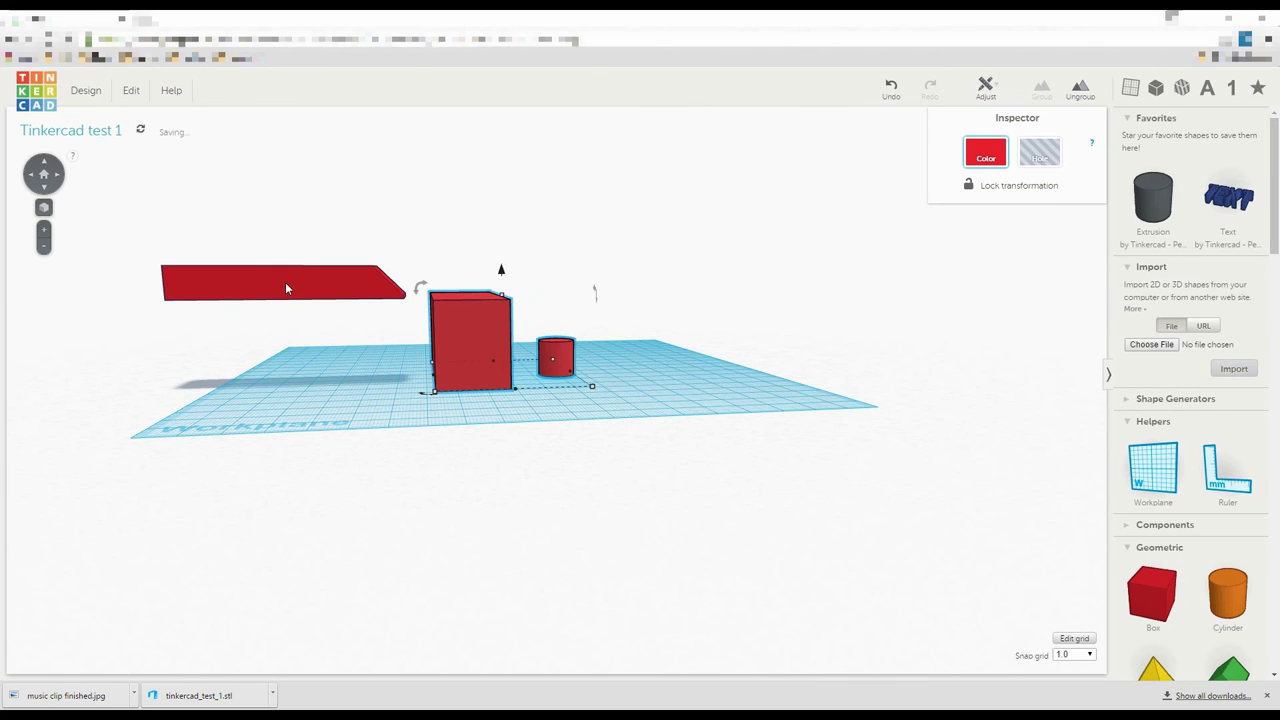
# Lower the separated beam onto the workplane beside the support block
pyautogui.click(287, 279)
pyautogui.moveTo(290, 242); pyautogui.dragTo(306, 332)
pyautogui.moveTo(497, 445); pyautogui.dragTo(763, 406, button='right')
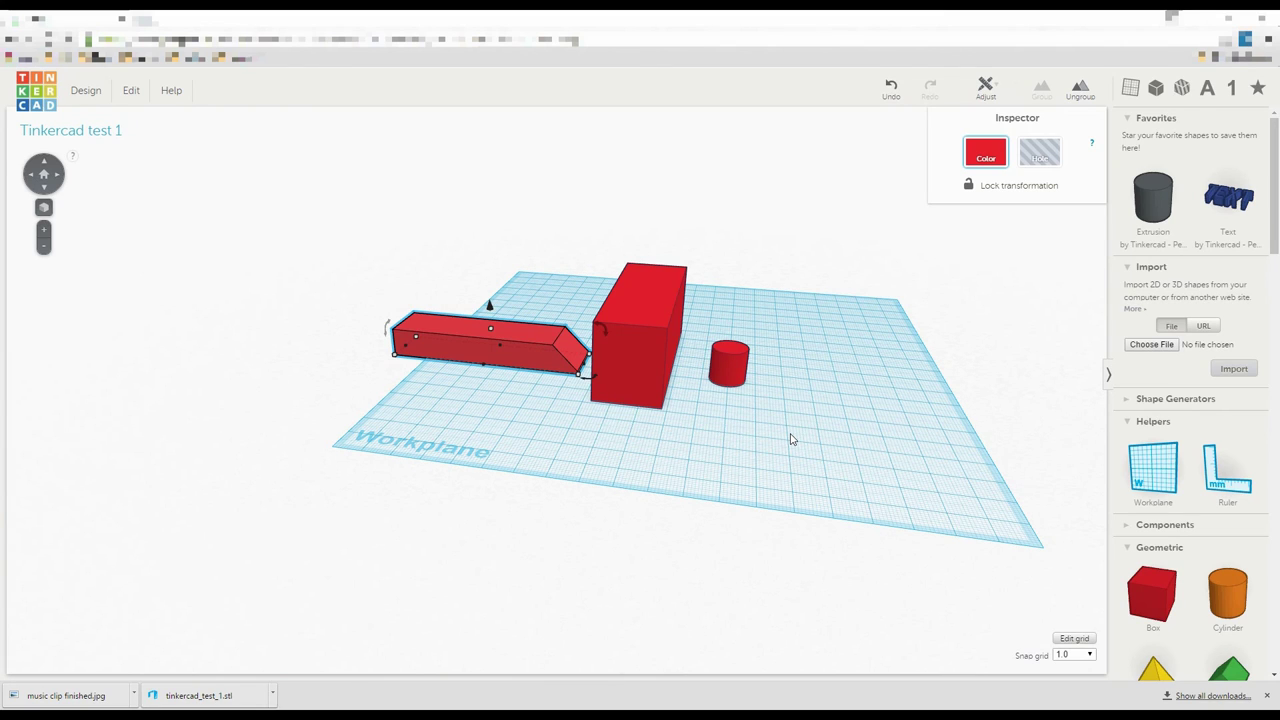
pyautogui.click(790, 440)
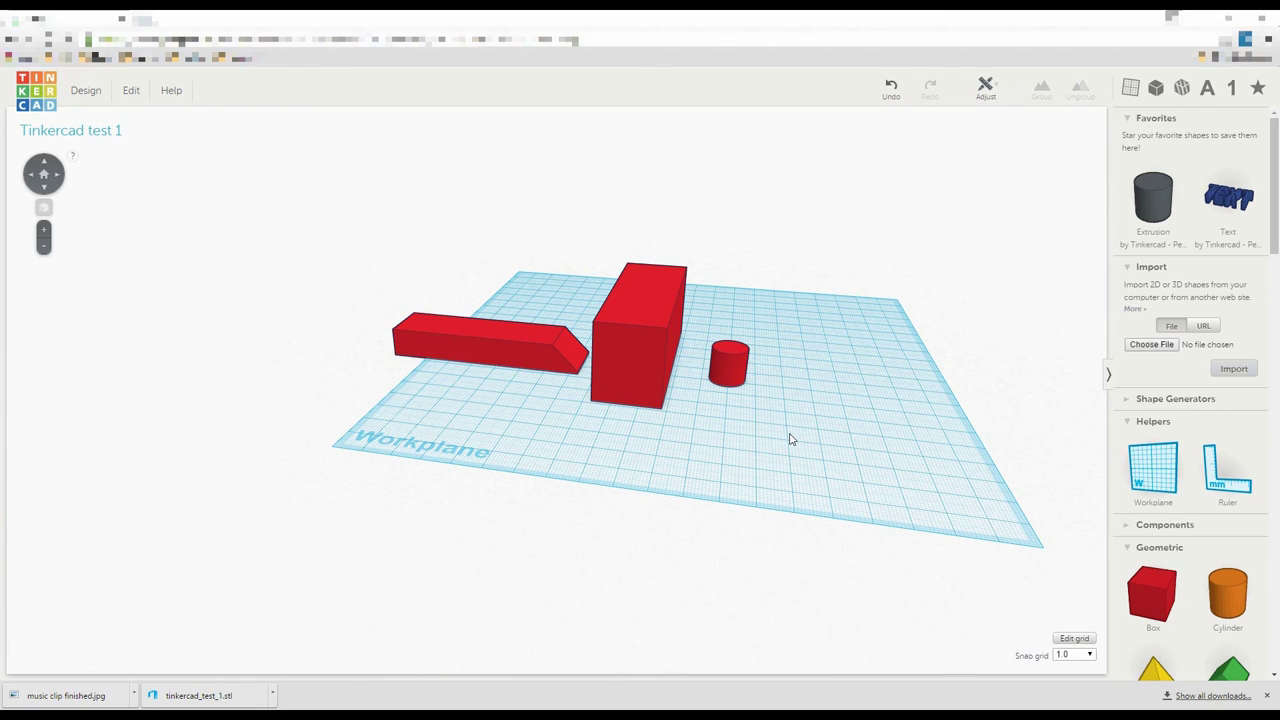
# Set the workplane on the large block's side face nearest the small cylinder
pyautogui.click(642, 345)
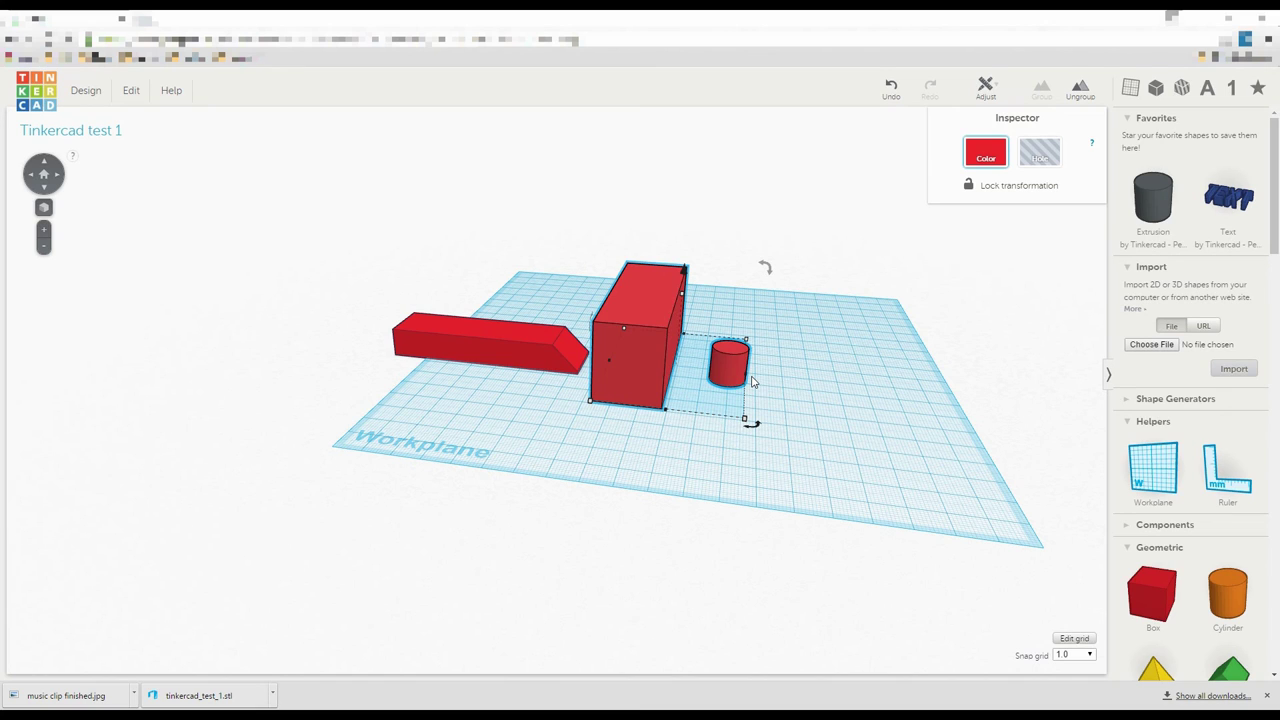
pyautogui.click(845, 417)
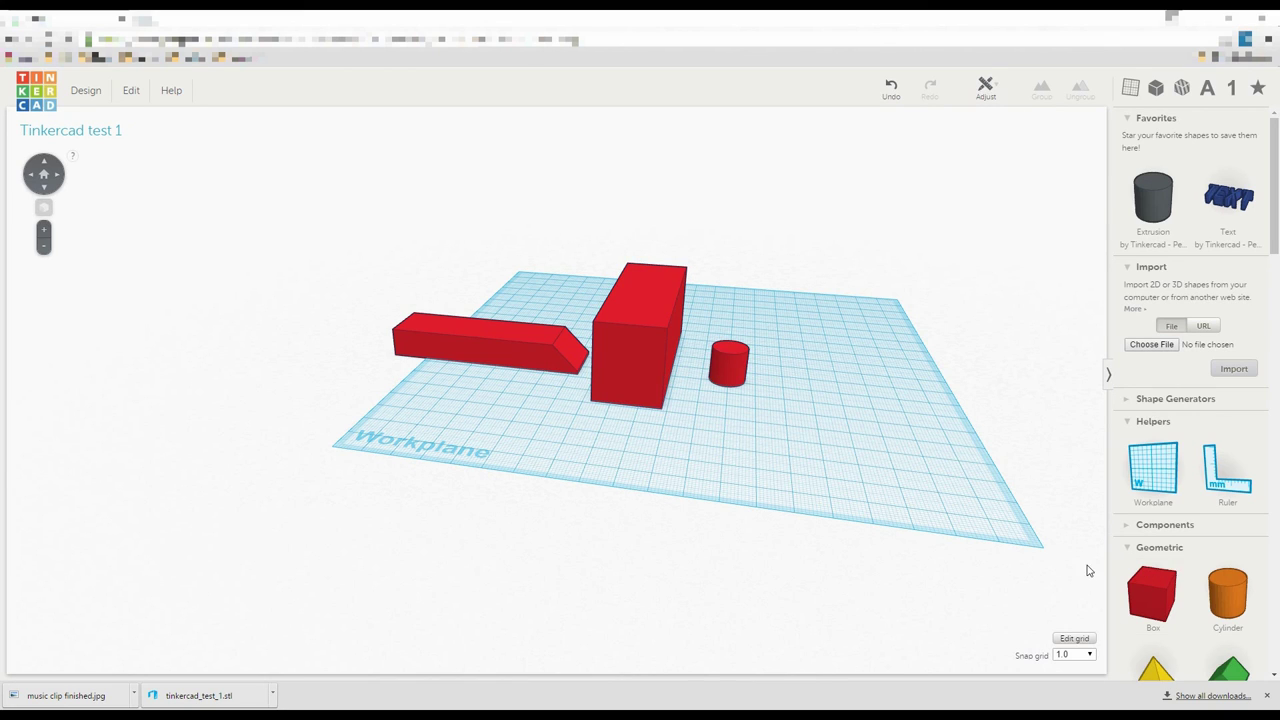
pyautogui.scroll(-5, 1187, 556)
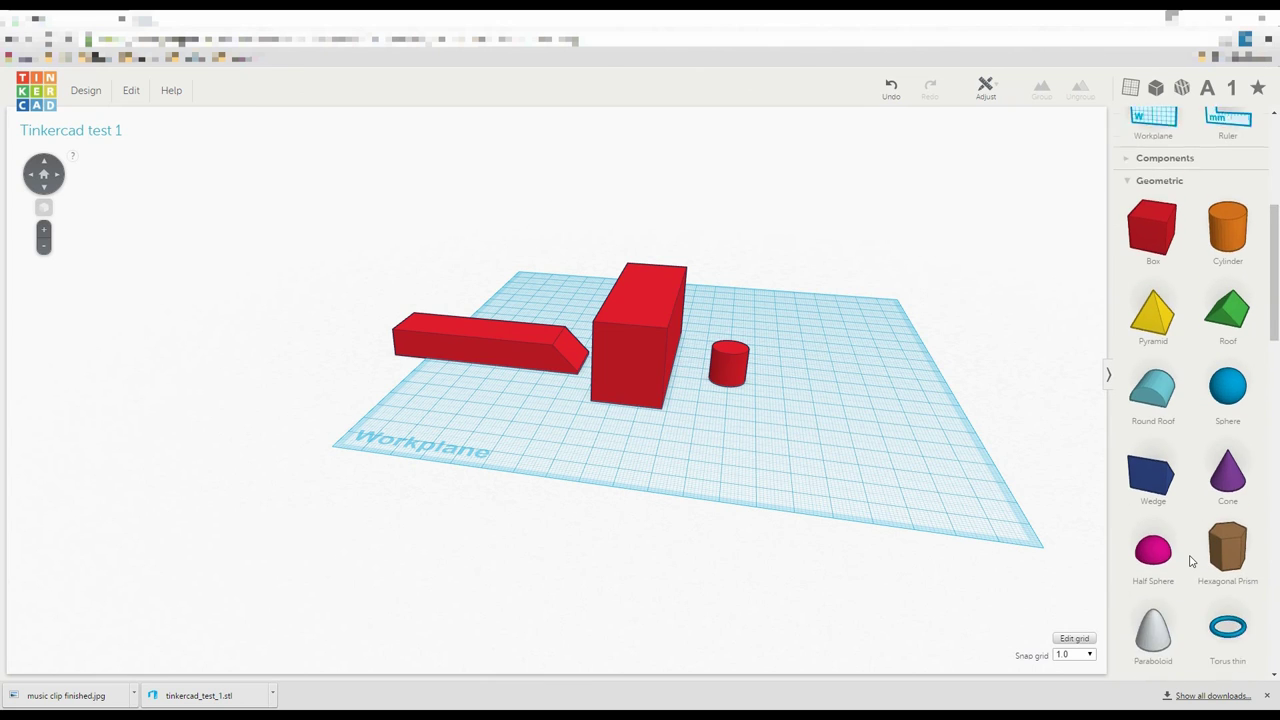
pyautogui.scroll(-1, 1189, 563)
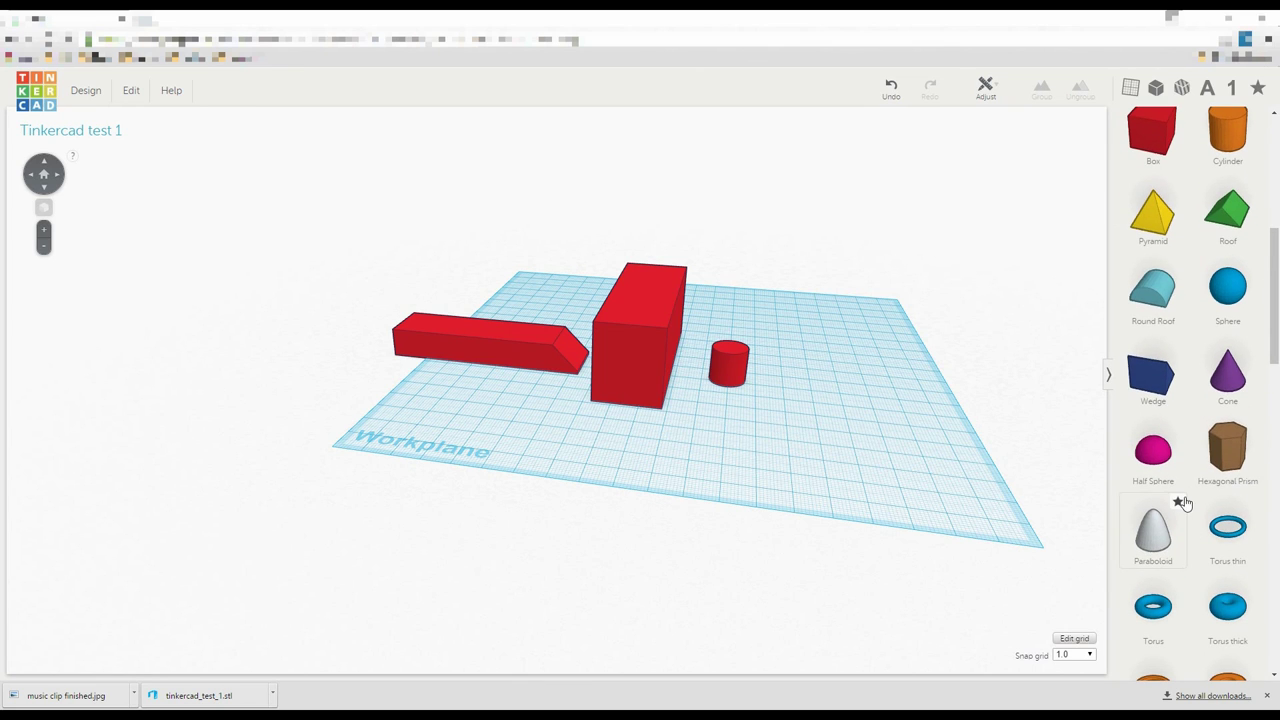
pyautogui.press('w')
pyautogui.click(672, 345)
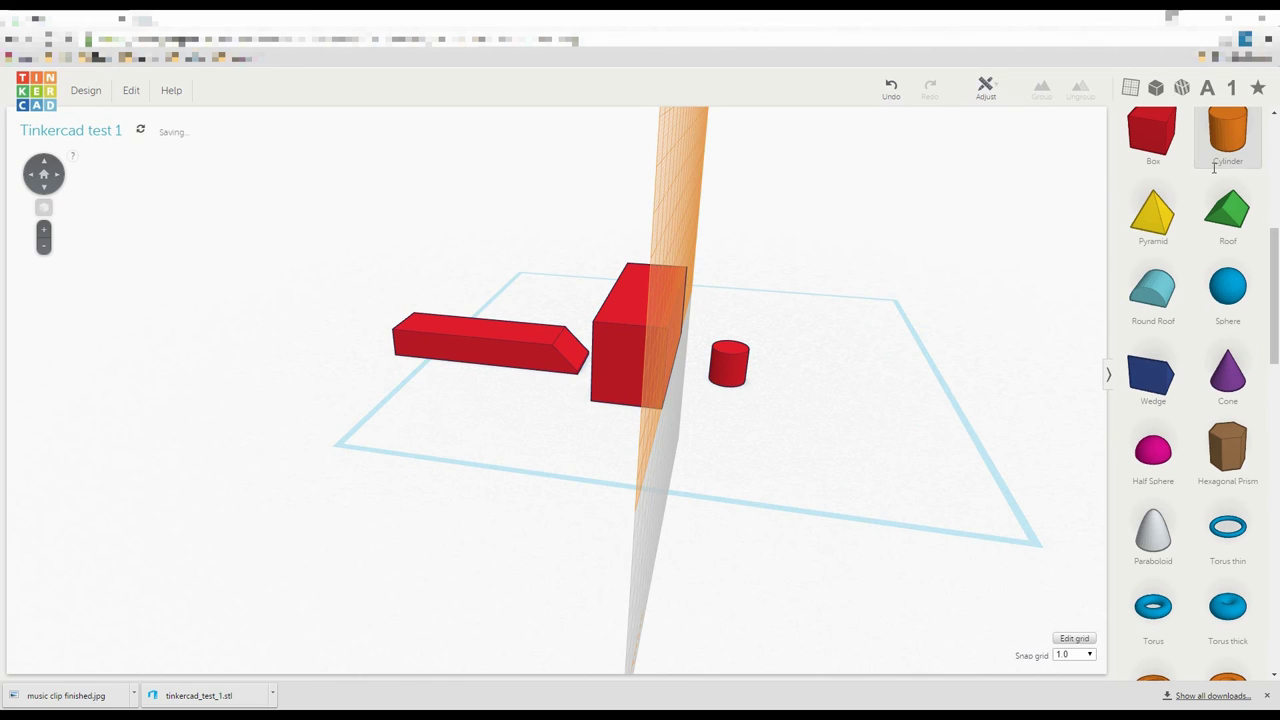
pyautogui.moveTo(1228, 135); pyautogui.dragTo(866, 355)
pyautogui.moveTo(778, 383); pyautogui.dragTo(570, 381, button='right')
pyautogui.moveTo(567, 380); pyautogui.dragTo(626, 300)
pyautogui.click(1006, 323)
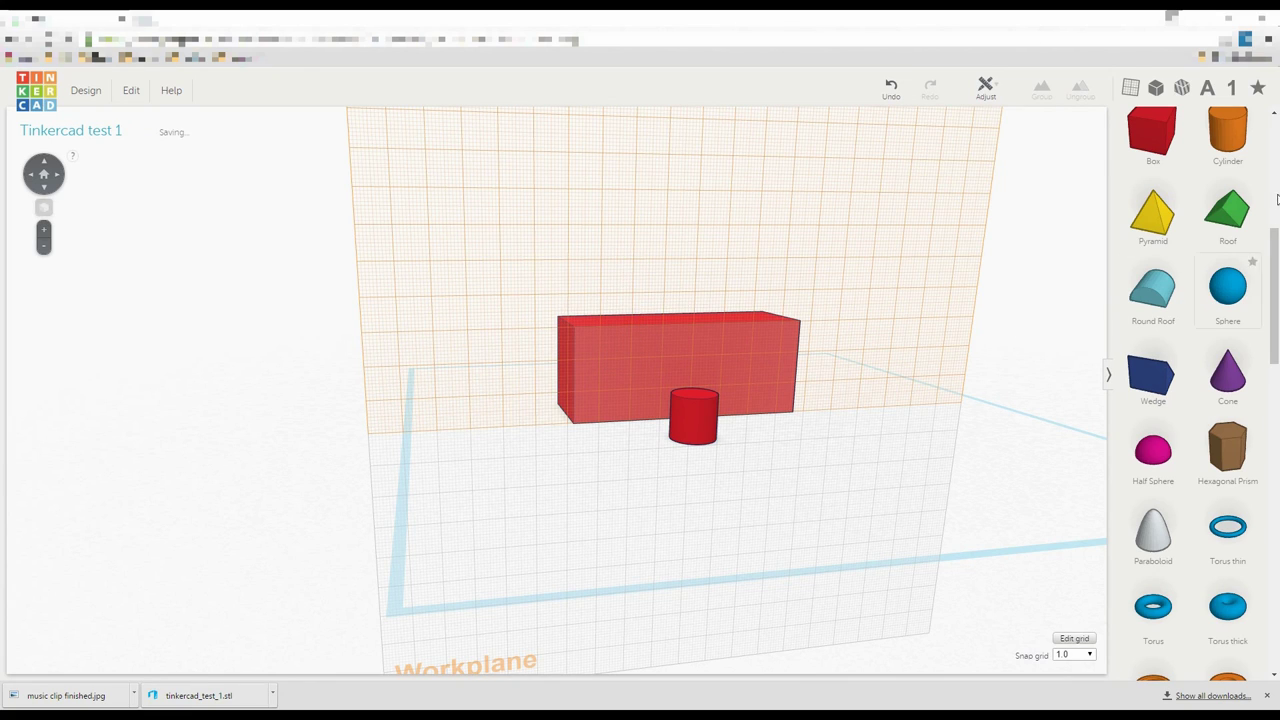
# Place a box on the large block's side face and shrink it to a tiny peg near the block's lower edge
pyautogui.moveTo(1152, 130); pyautogui.dragTo(674, 370)
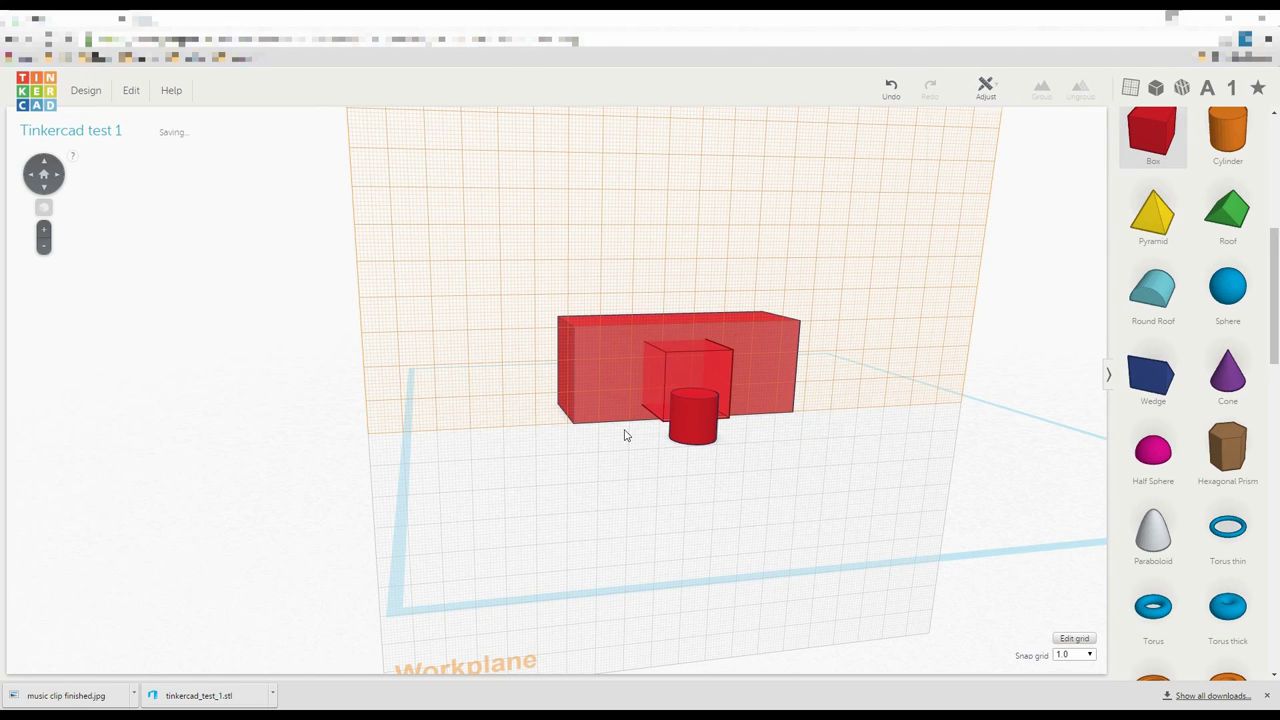
pyautogui.moveTo(625, 435); pyautogui.dragTo(666, 394, button='right')
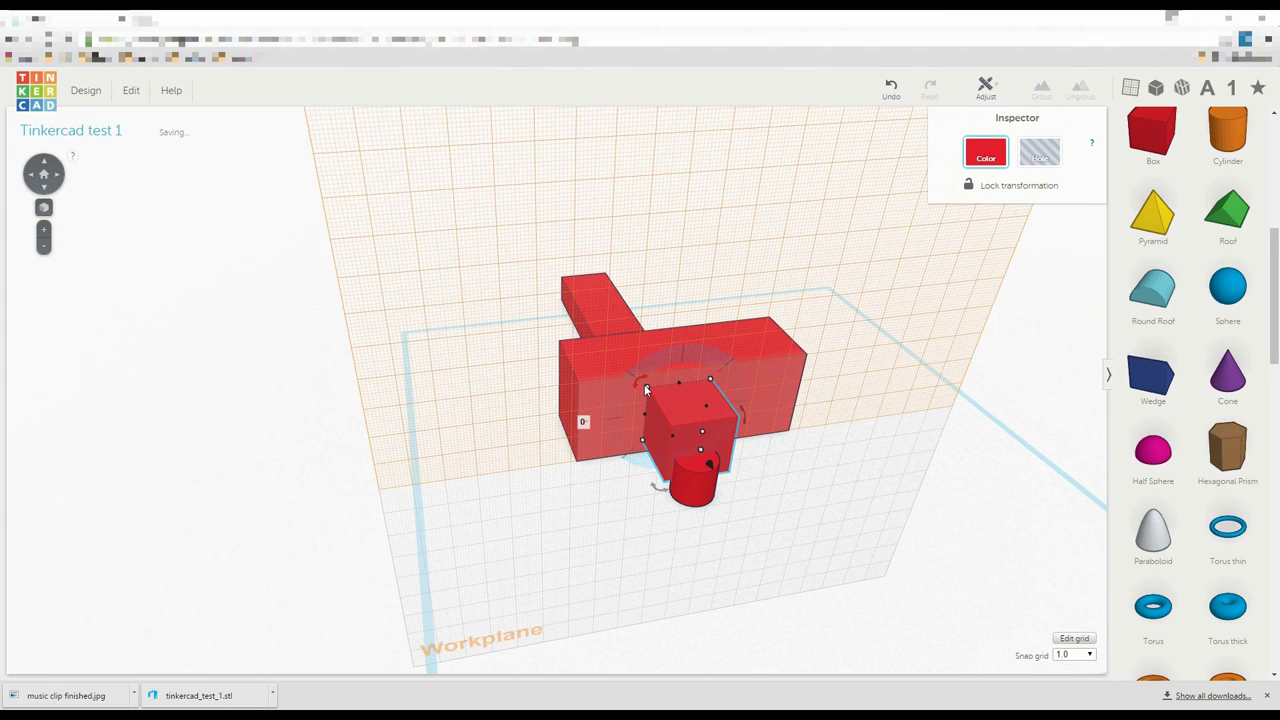
pyautogui.moveTo(642, 440); pyautogui.dragTo(686, 443)
pyautogui.scroll(5, 686, 443)
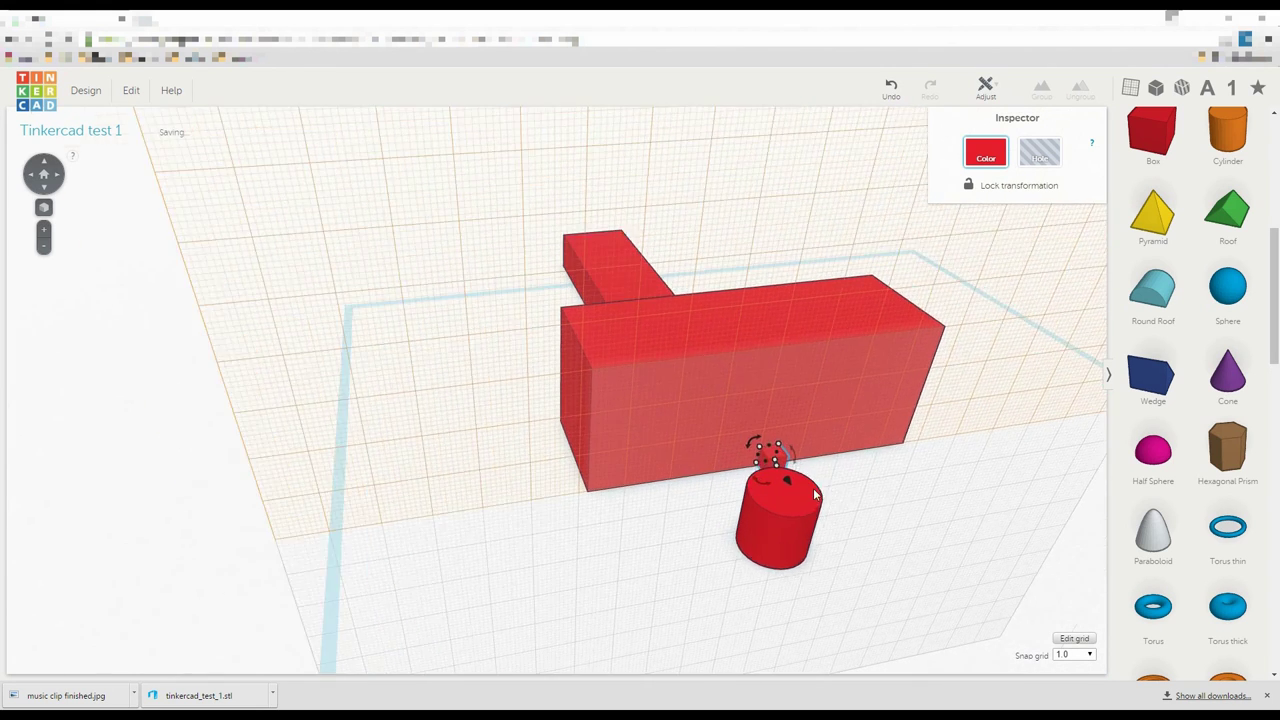
pyautogui.click(836, 476)
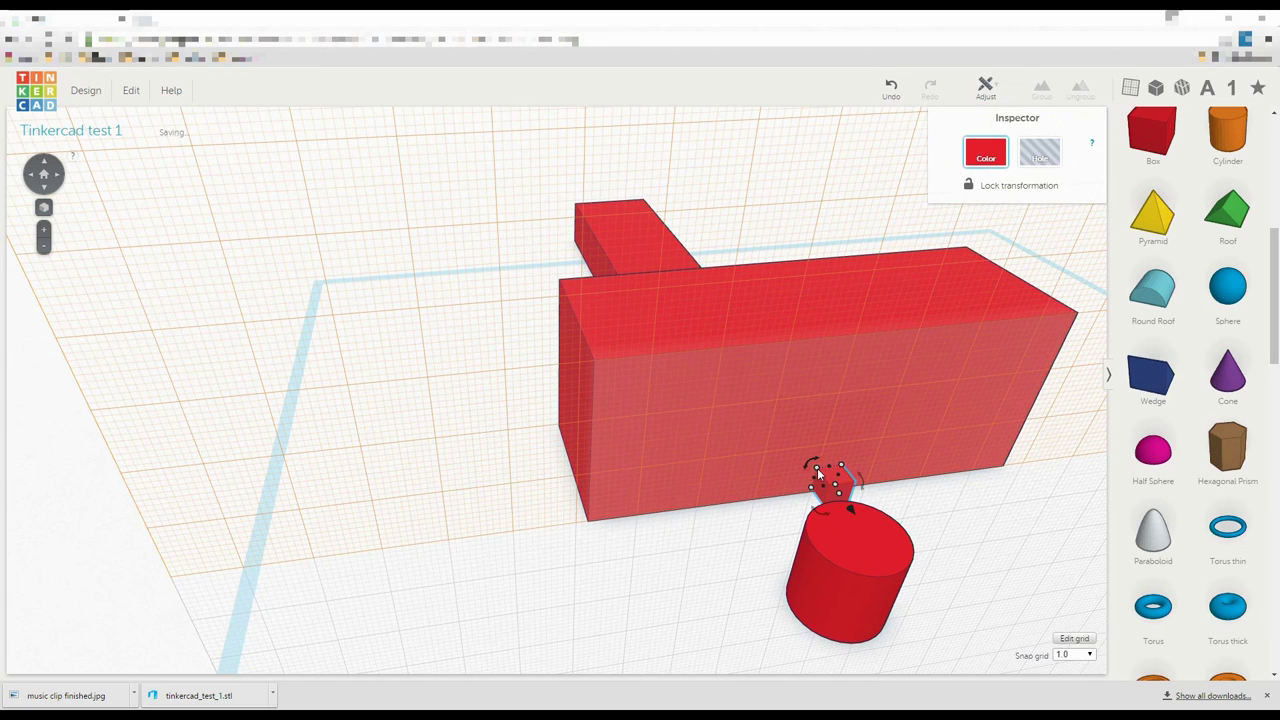
pyautogui.moveTo(818, 475); pyautogui.dragTo(834, 491)
pyautogui.scroll(10, 840, 503)
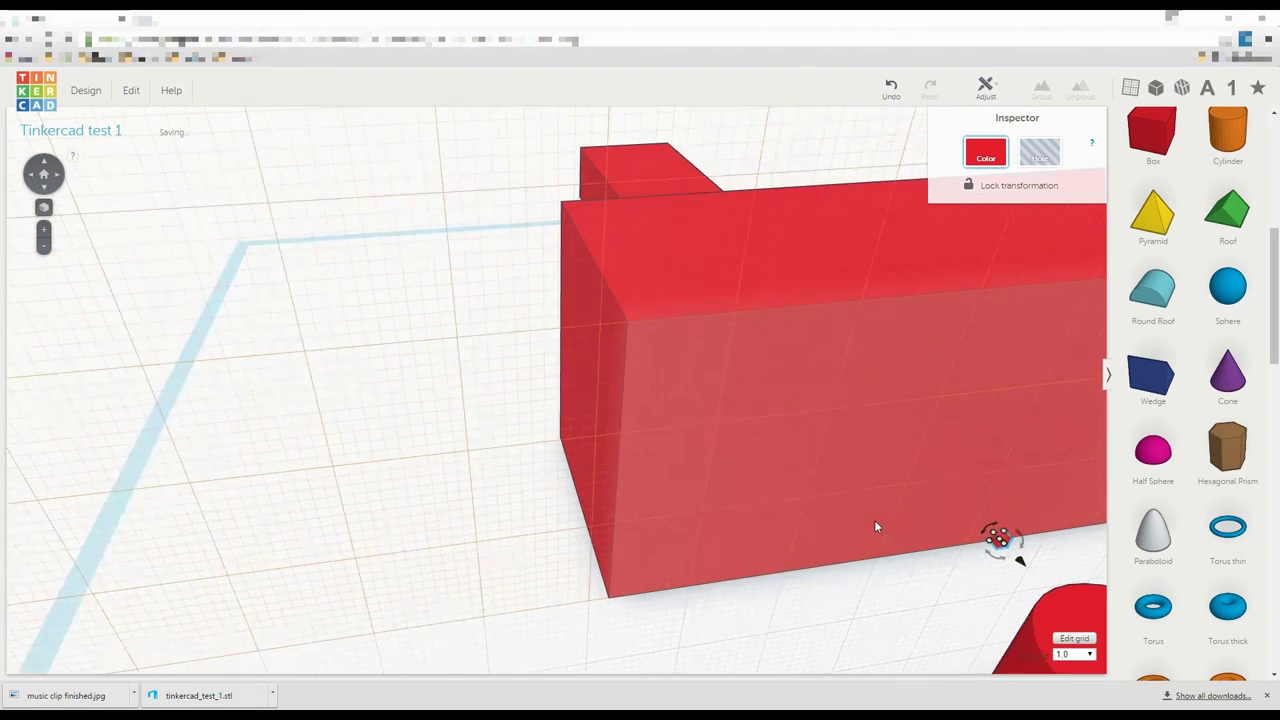
# Stretch the tiny peg outward from the large block into a thin rod reaching the small cylinder
pyautogui.moveTo(812, 538); pyautogui.dragTo(765, 550, button='right')
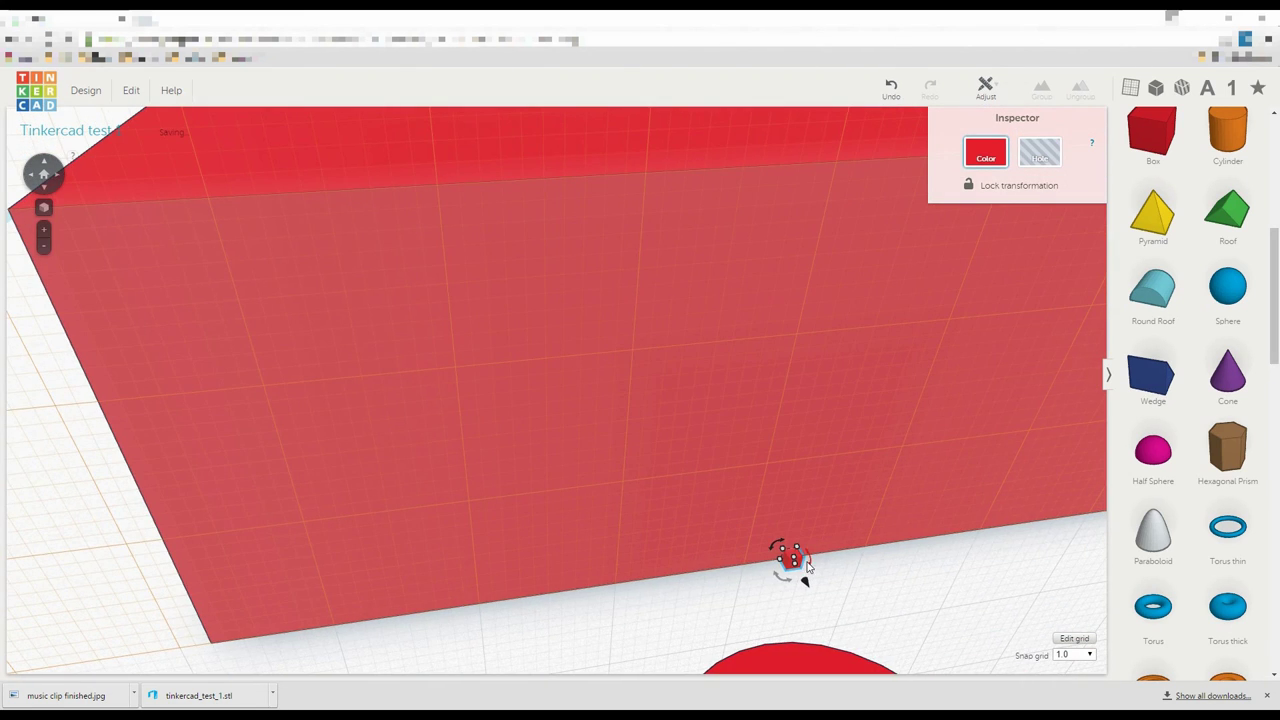
pyautogui.moveTo(803, 574); pyautogui.dragTo(894, 660)
pyautogui.moveTo(880, 600); pyautogui.dragTo(798, 550, button='right')
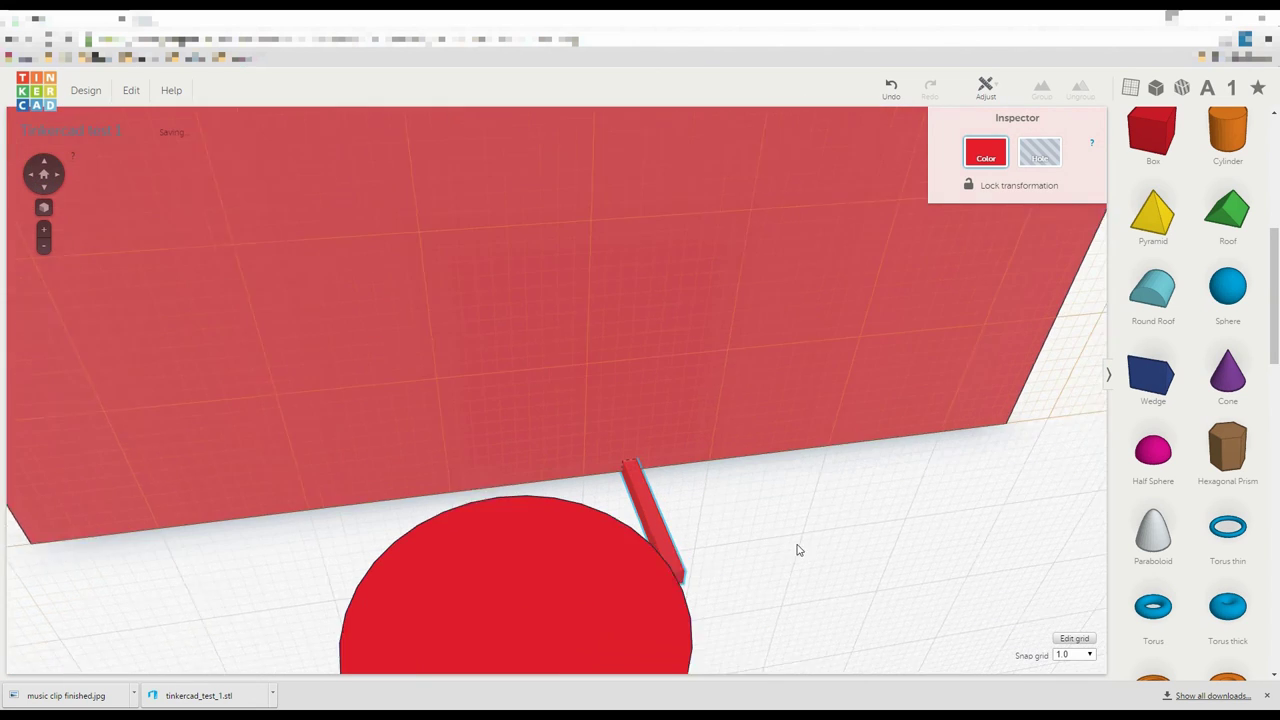
pyautogui.moveTo(650, 568); pyautogui.dragTo(705, 670)
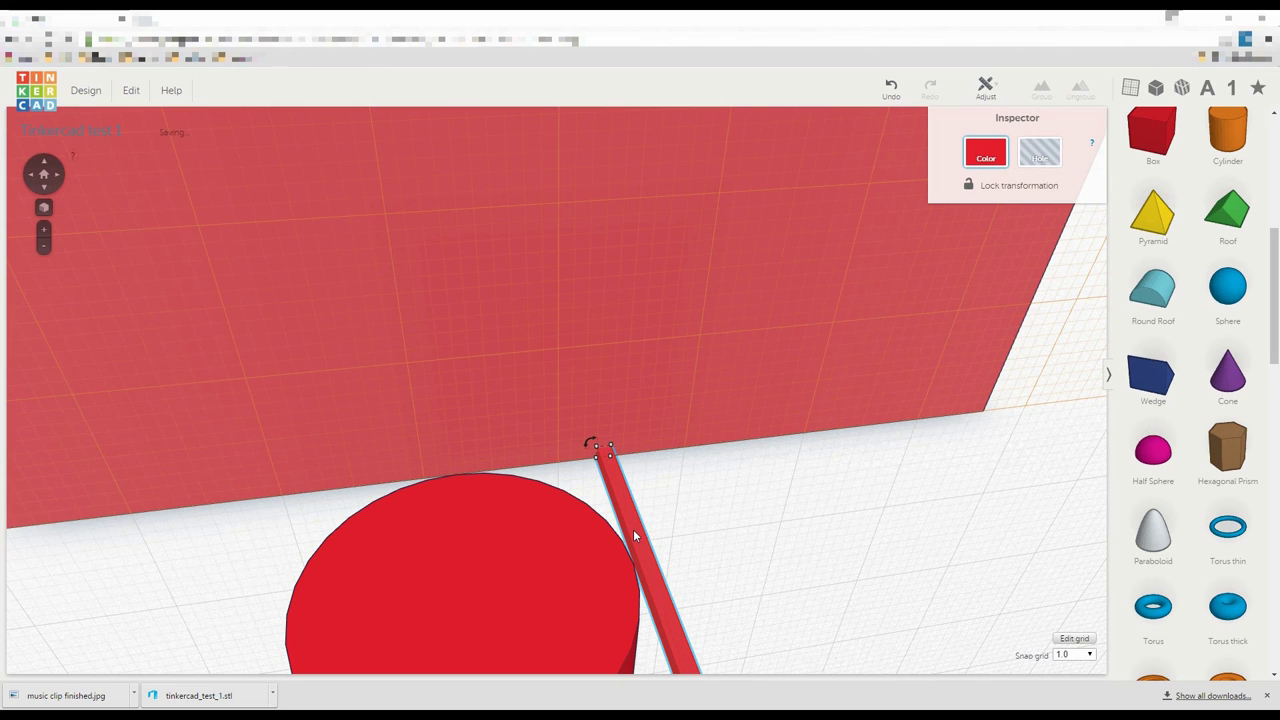
pyautogui.moveTo(477, 556); pyautogui.dragTo(422, 555)
pyautogui.scroll(-5, 210, 672)
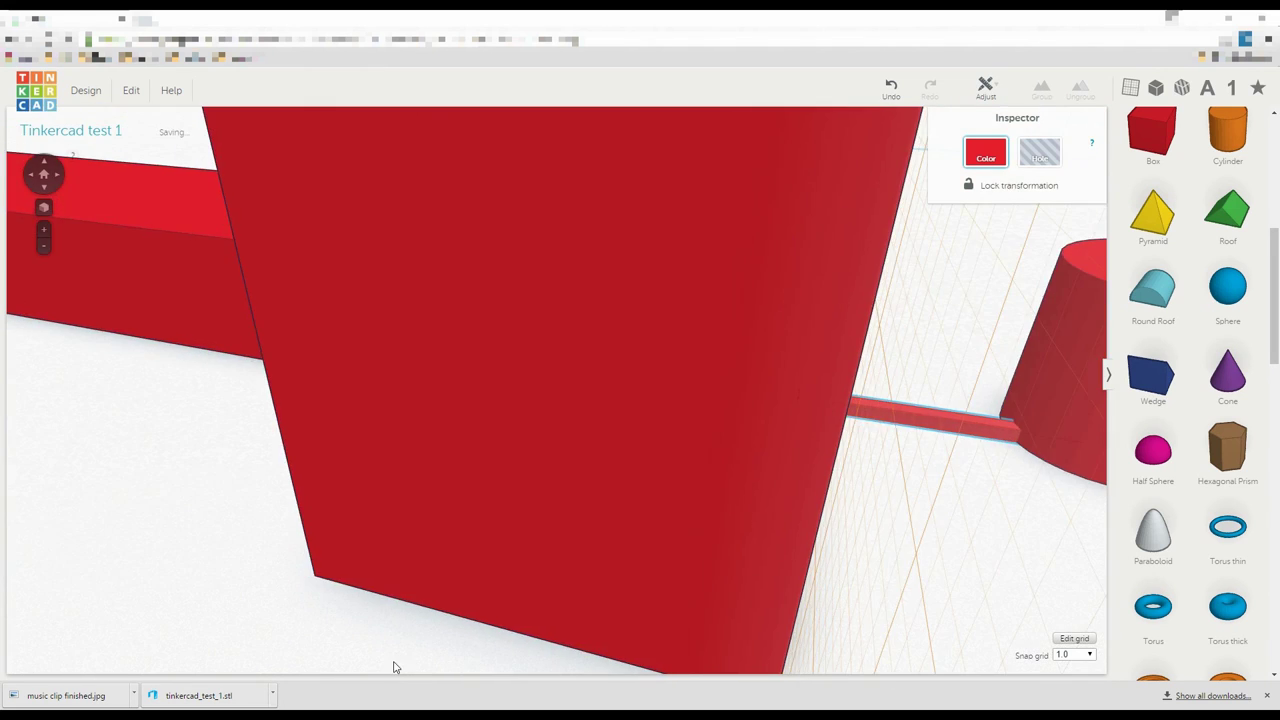
pyautogui.scroll(-2, 915, 558)
pyautogui.scroll(-2, 912, 559)
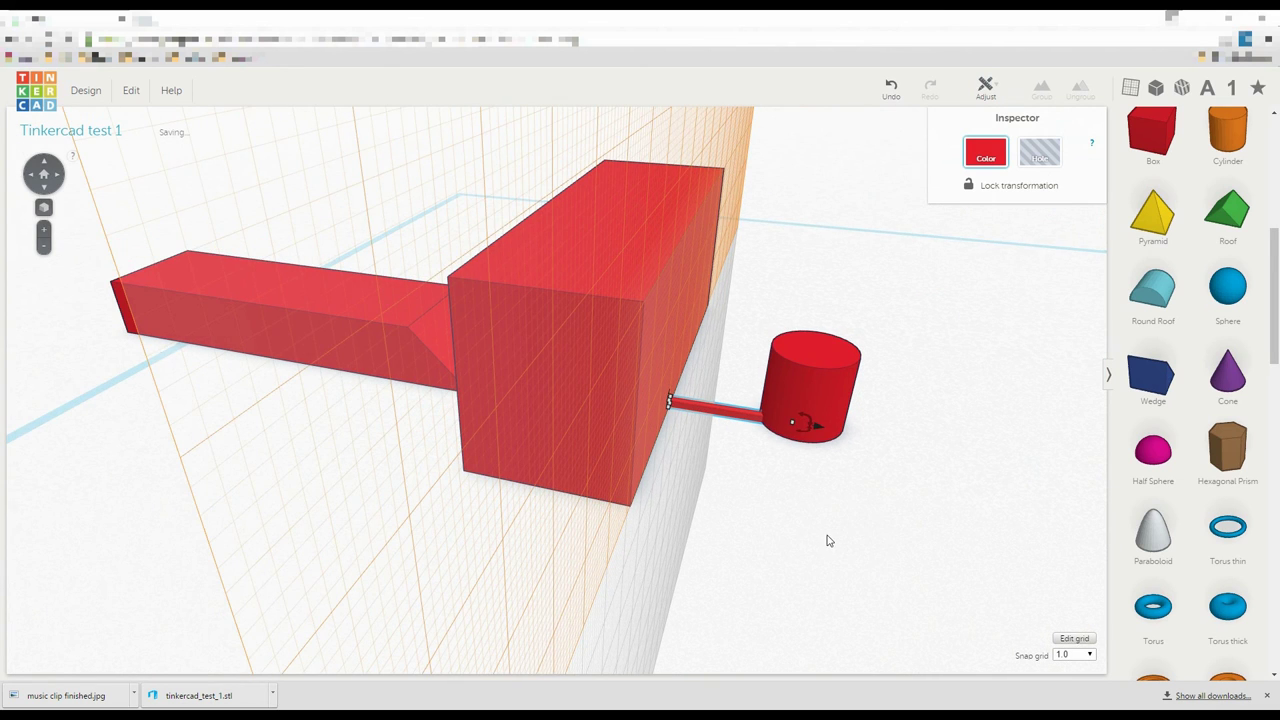
# Return the workplane to the base and delete the thin rod between the block and the cylinder
pyautogui.moveTo(827, 541); pyautogui.dragTo(835, 530)
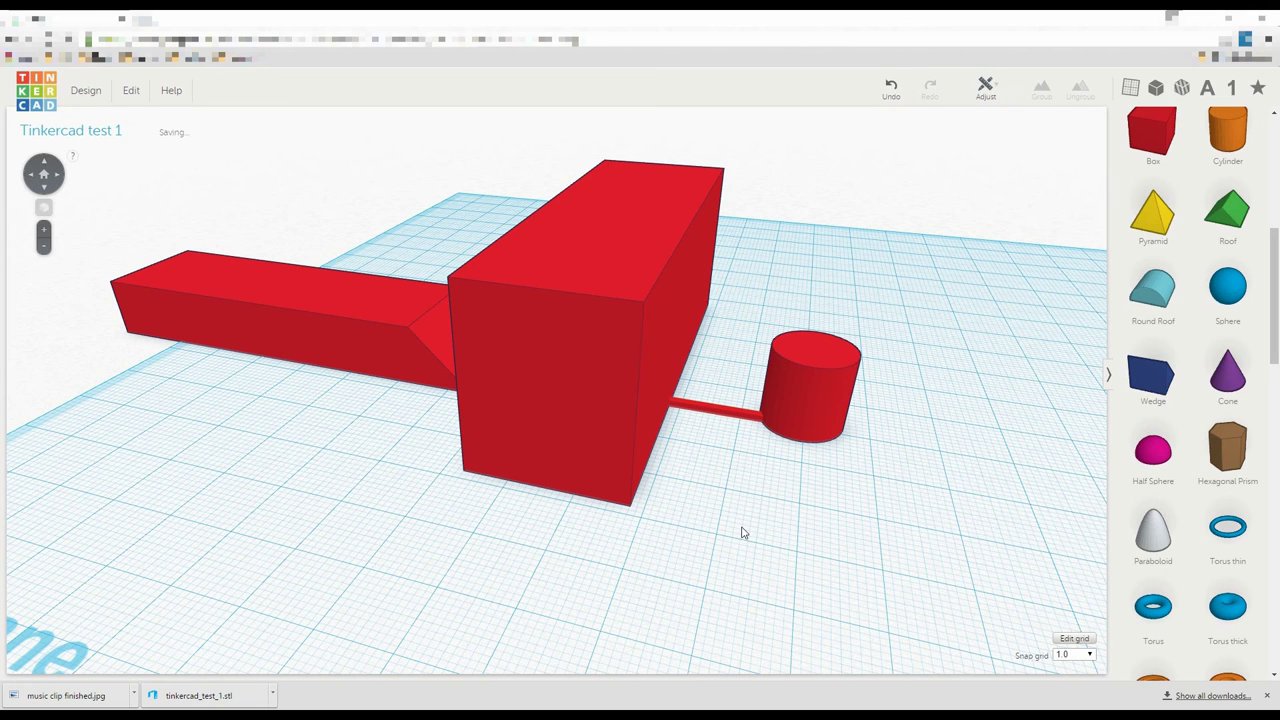
pyautogui.scroll(-2, 742, 533)
pyautogui.click(666, 409)
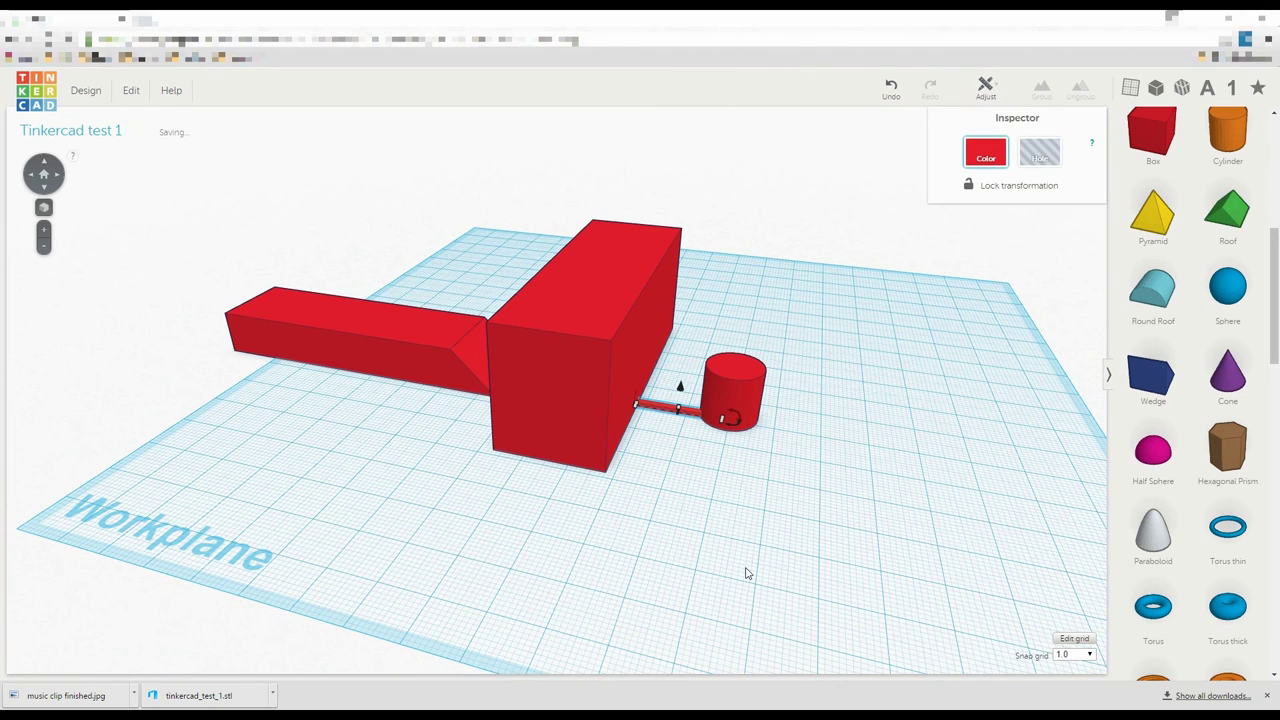
pyautogui.press('Delete')
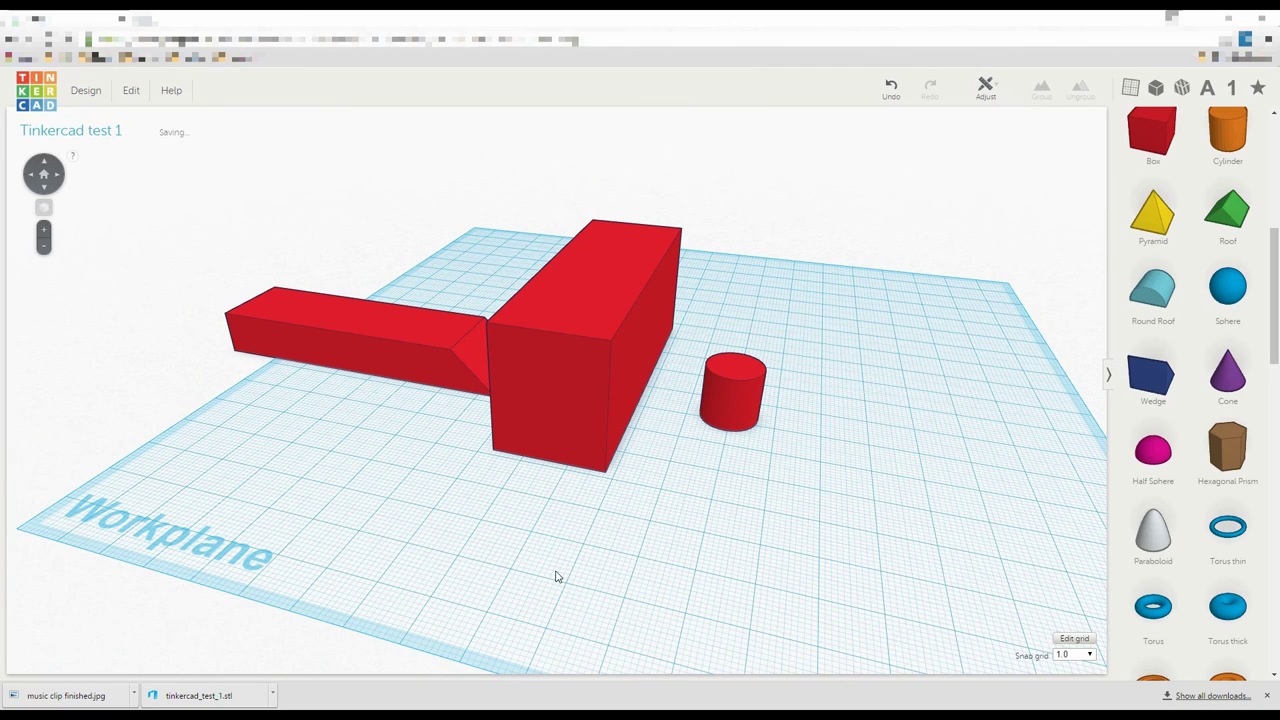
# Restore the uncut original model and duplicate it beside itself on its cylinder side
pyautogui.moveTo(405, 511); pyautogui.dragTo(611, 498, button='right')
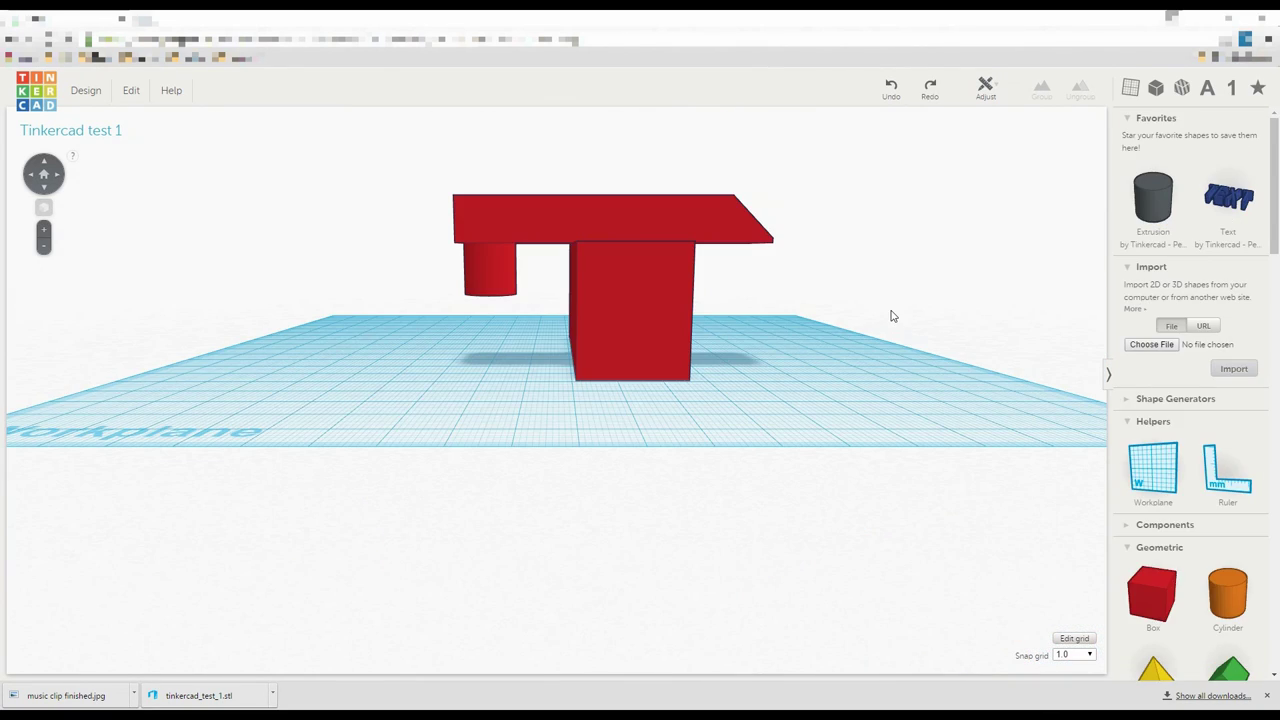
pyautogui.moveTo(893, 316); pyautogui.dragTo(900, 380, button='right')
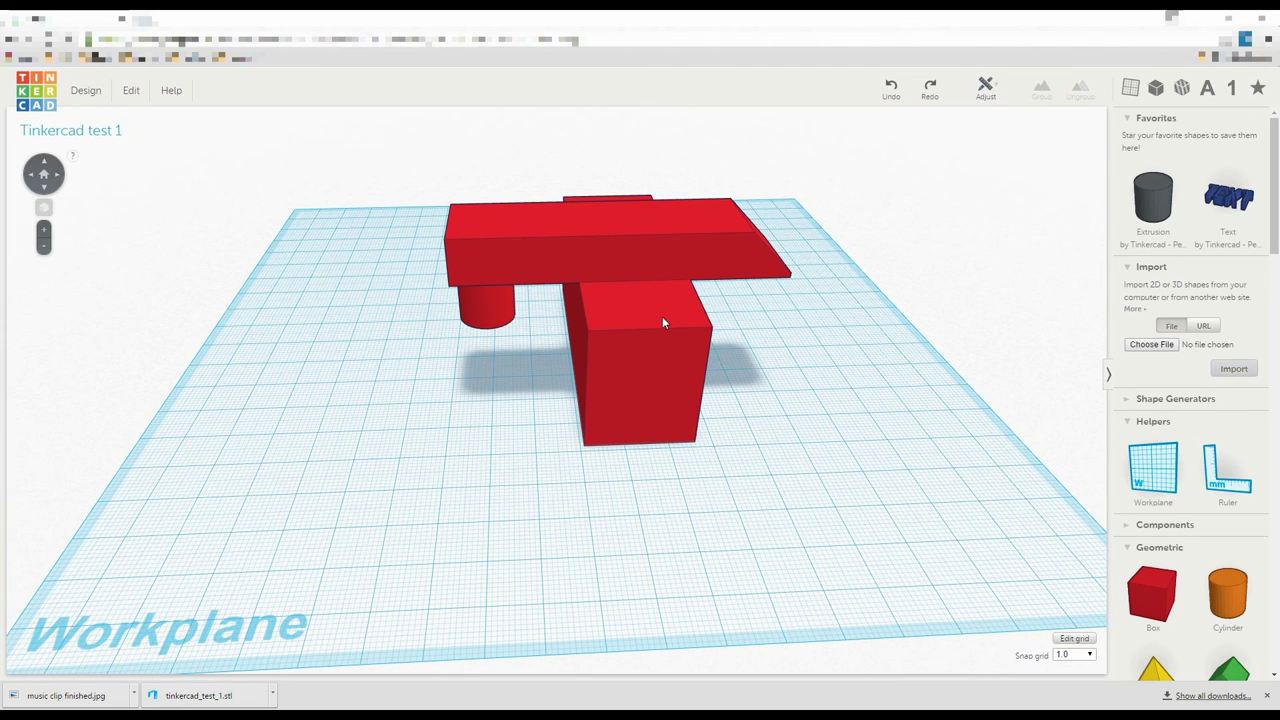
pyautogui.keyDown('alt'); pyautogui.moveTo(654, 312); pyautogui.dragTo(140, 332); pyautogui.keyUp('alt')
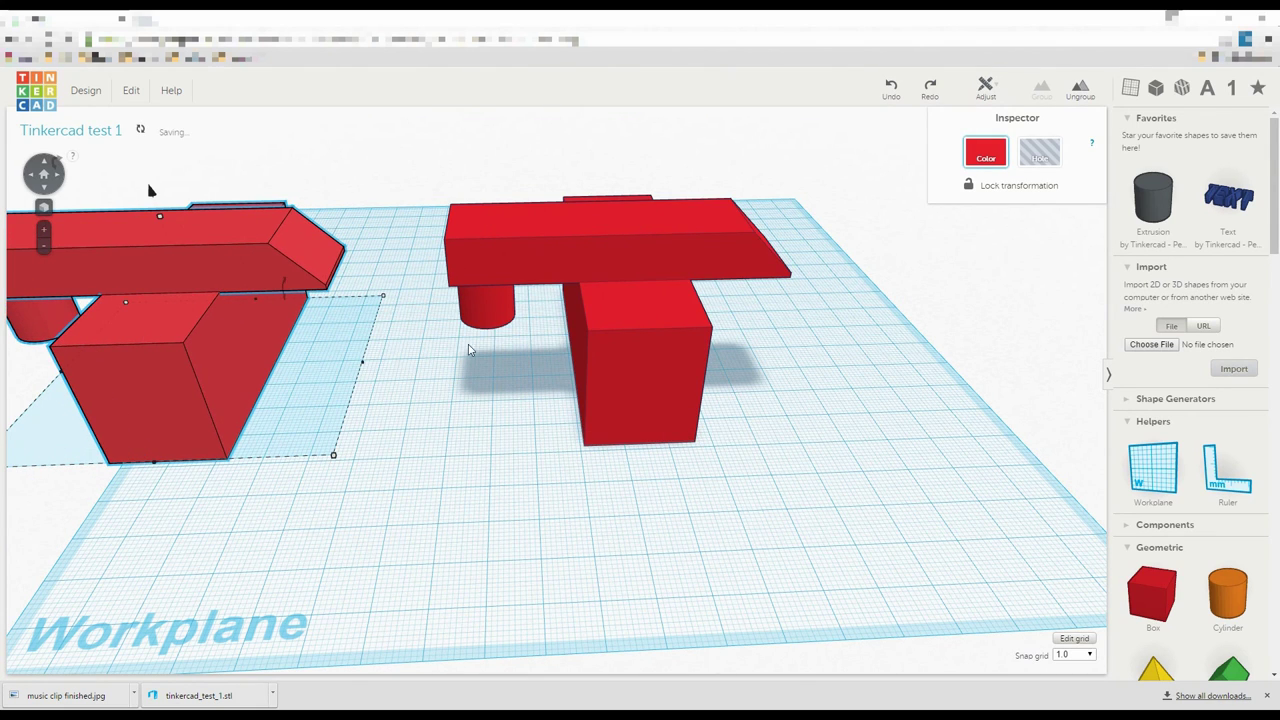
# Place a box on the original block's cylinder-side face, make it a hole, and stretch it over the overhanging beam end and cylinder
pyautogui.click(577, 325)
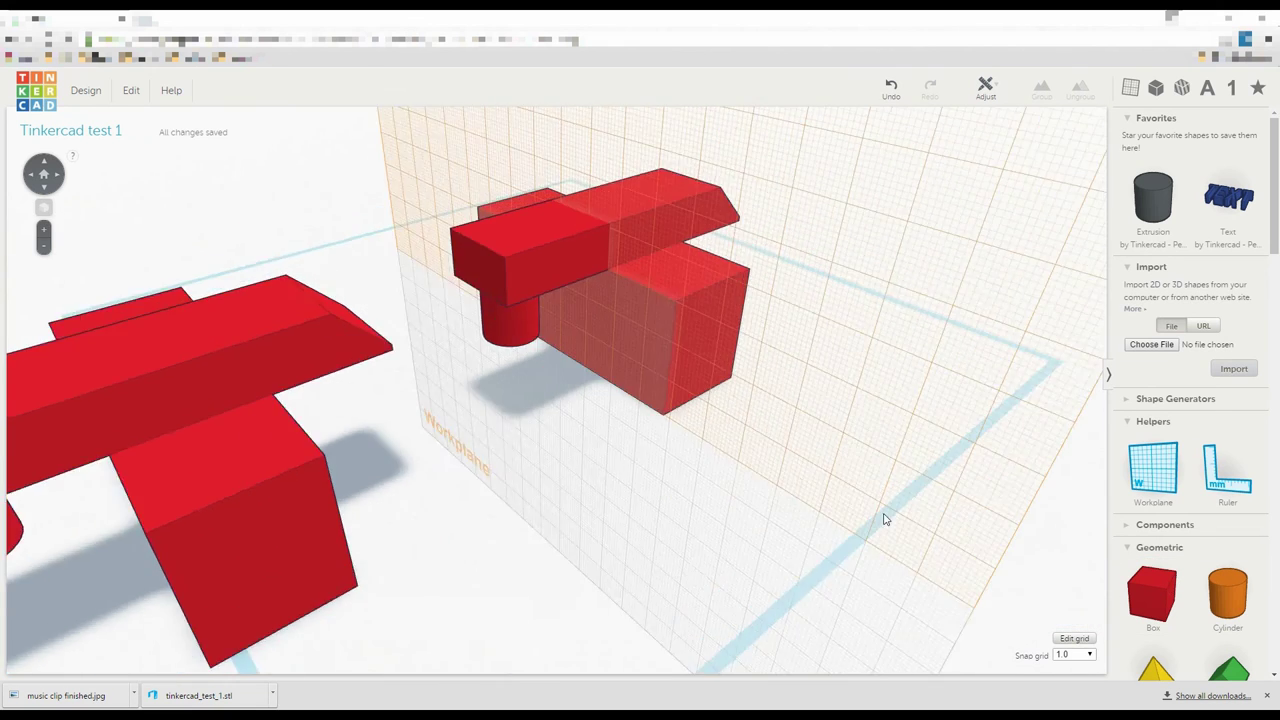
pyautogui.moveTo(1149, 598); pyautogui.dragTo(400, 216)
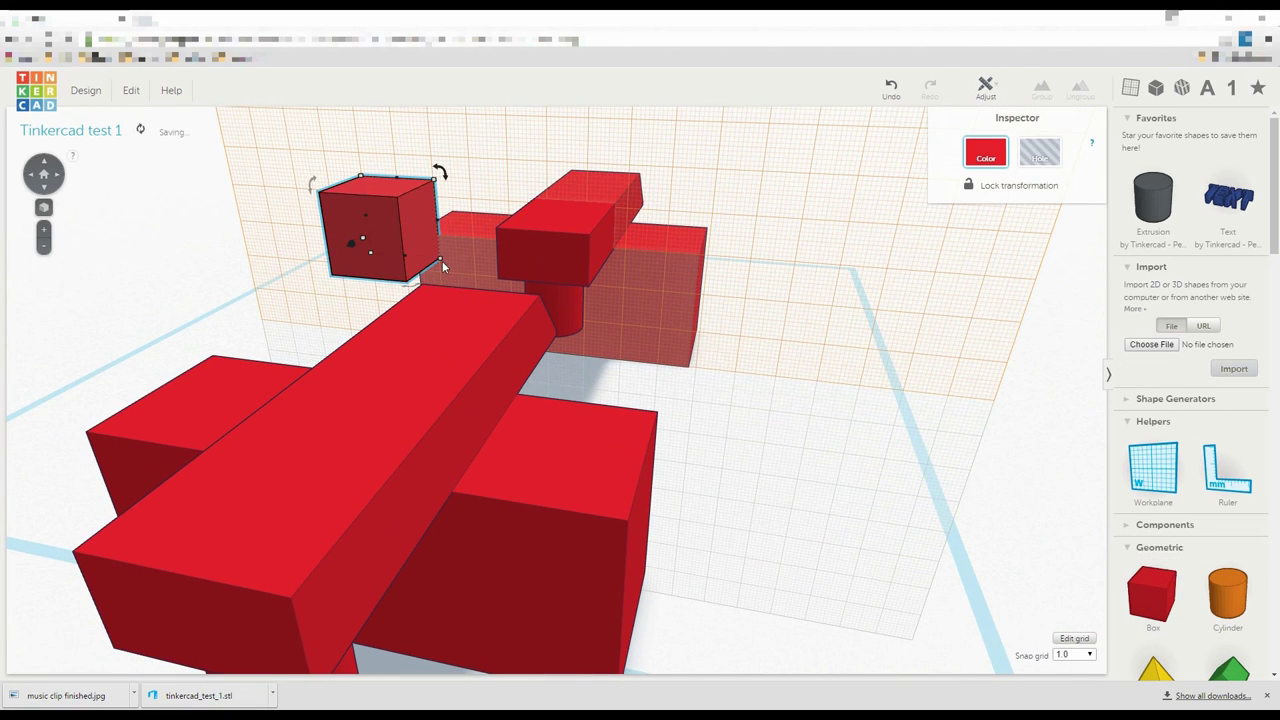
pyautogui.moveTo(442, 261); pyautogui.dragTo(782, 363)
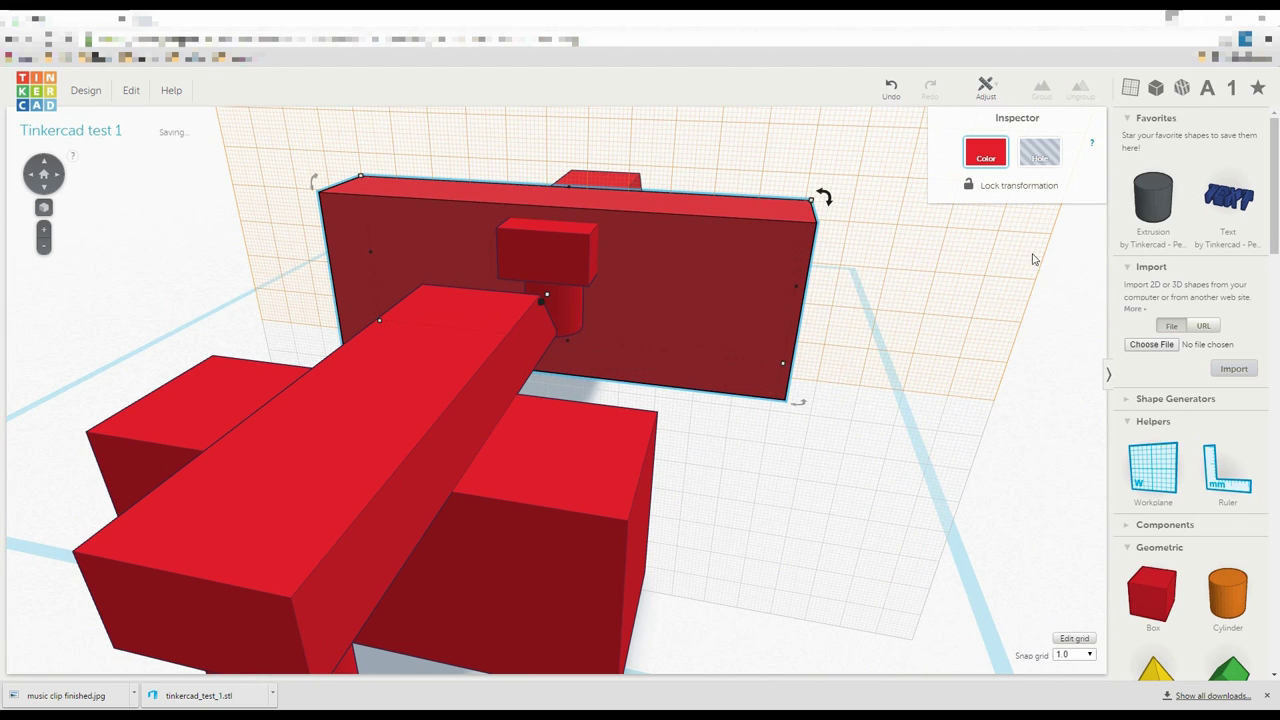
pyautogui.click(1041, 158)
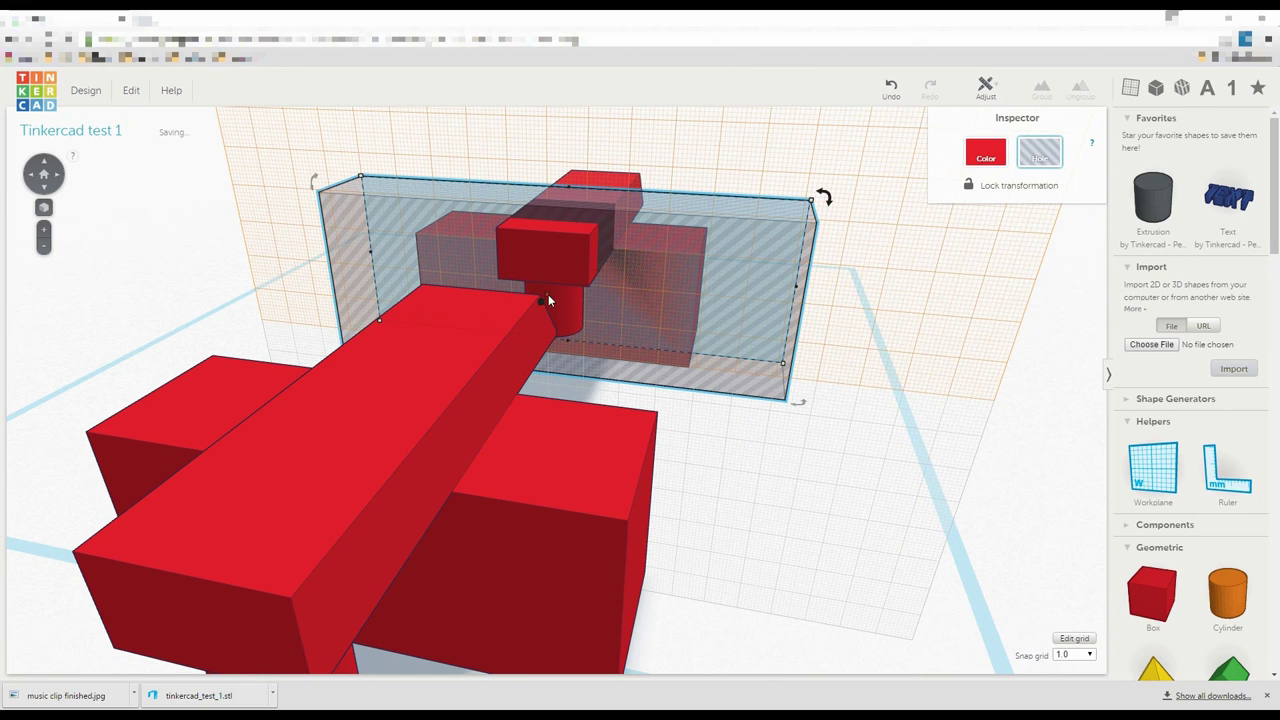
pyautogui.moveTo(548, 294); pyautogui.dragTo(534, 318)
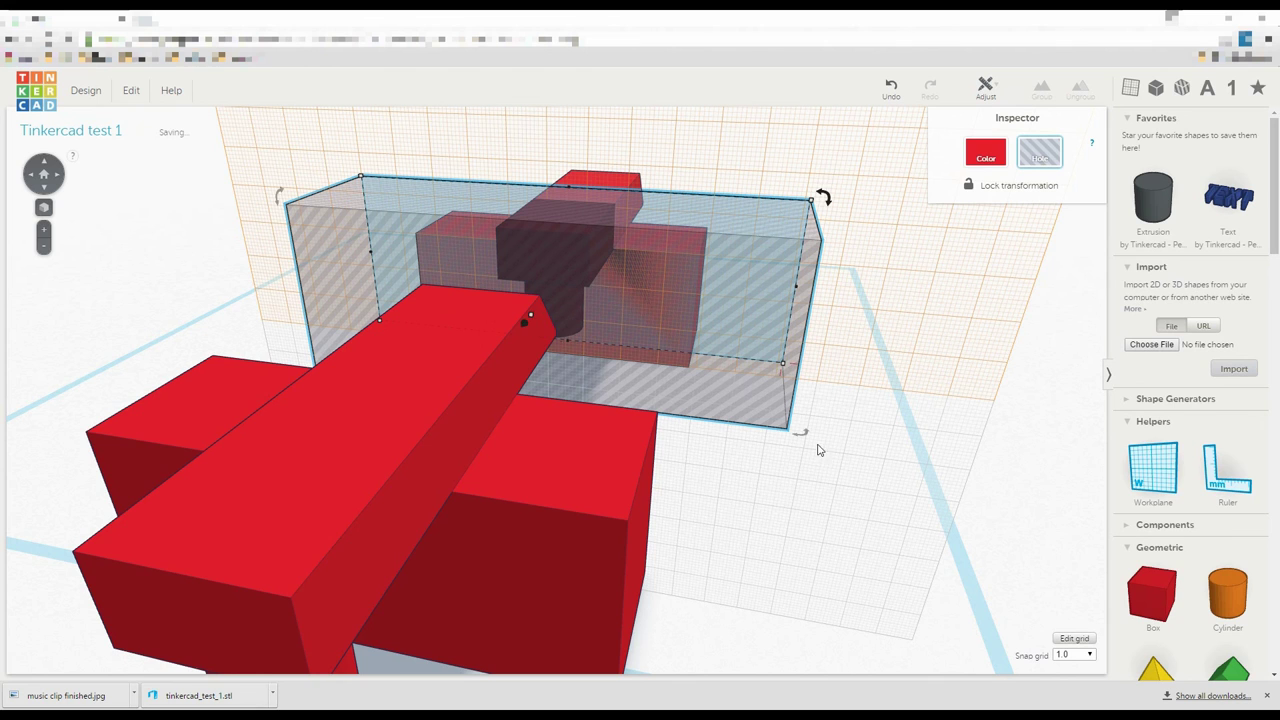
pyautogui.moveTo(864, 486); pyautogui.dragTo(585, 464, button='right')
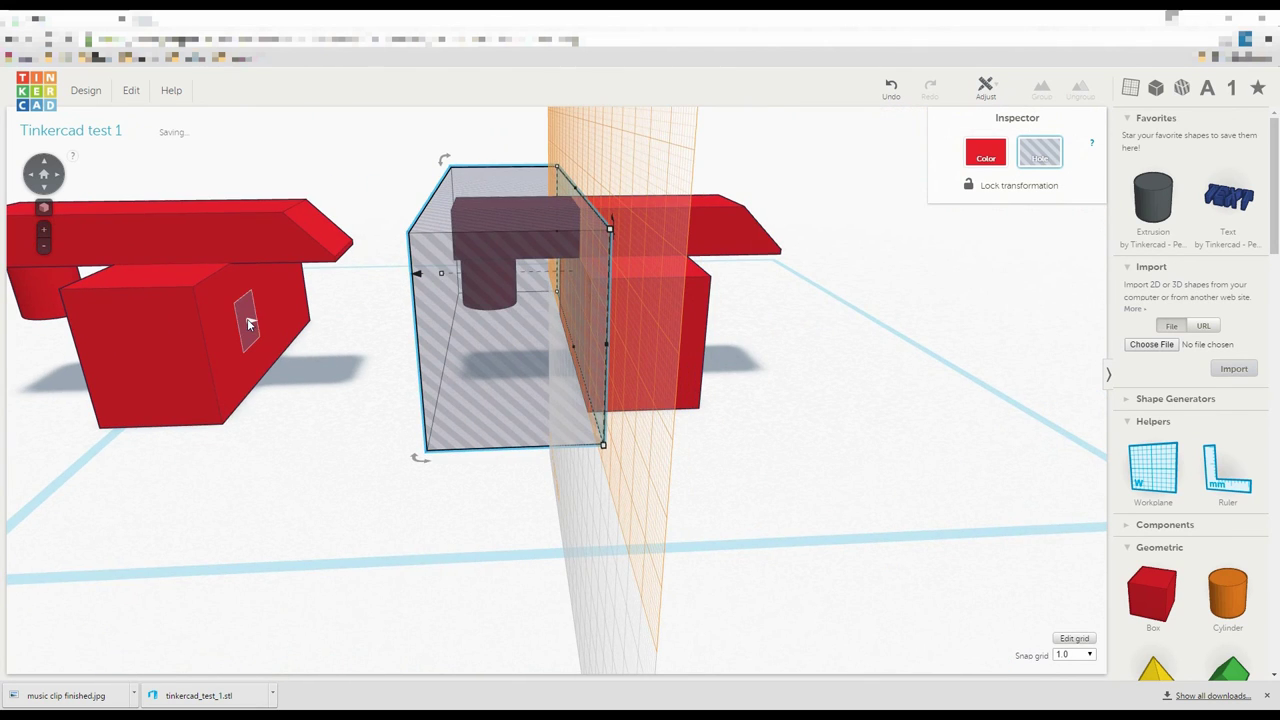
# Place a box on the copied block's face opposite the cylinder and enlarge it to cover that whole face
pyautogui.press('Escape')
pyautogui.moveTo(1154, 585); pyautogui.dragTo(245, 320)
pyautogui.moveTo(314, 291); pyautogui.dragTo(365, 216, button='right')
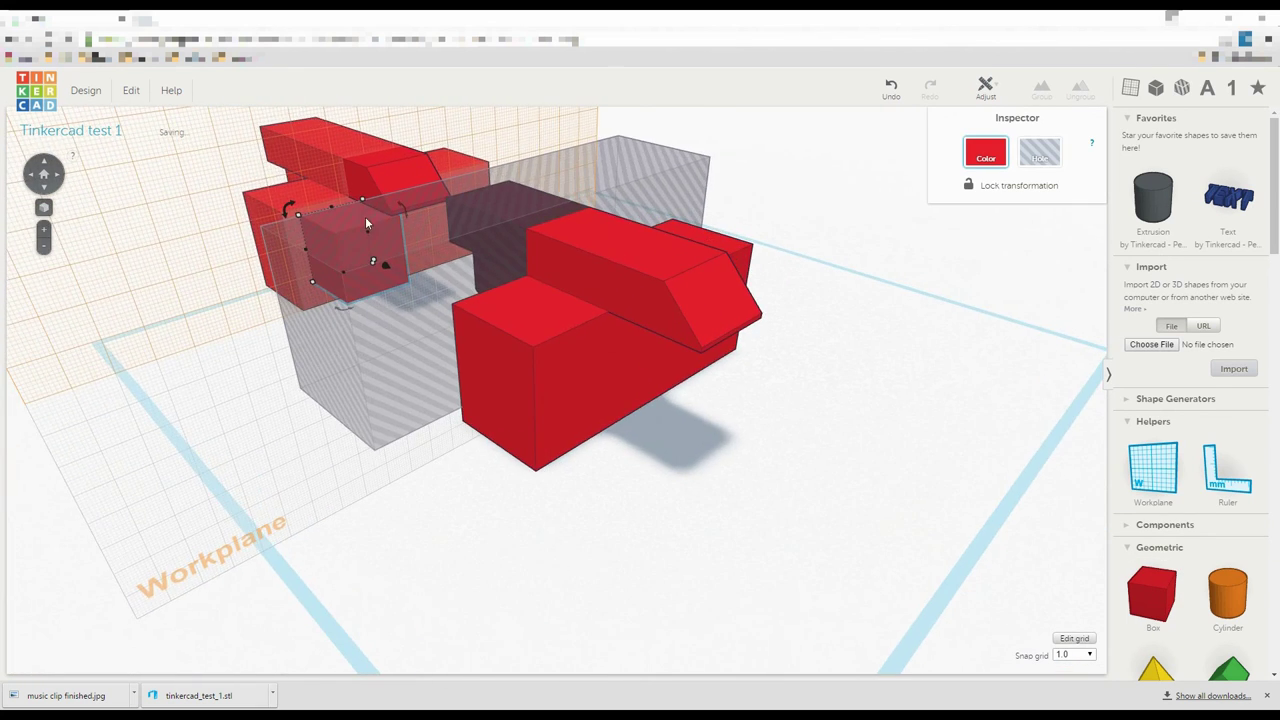
pyautogui.moveTo(366, 233); pyautogui.dragTo(540, 191)
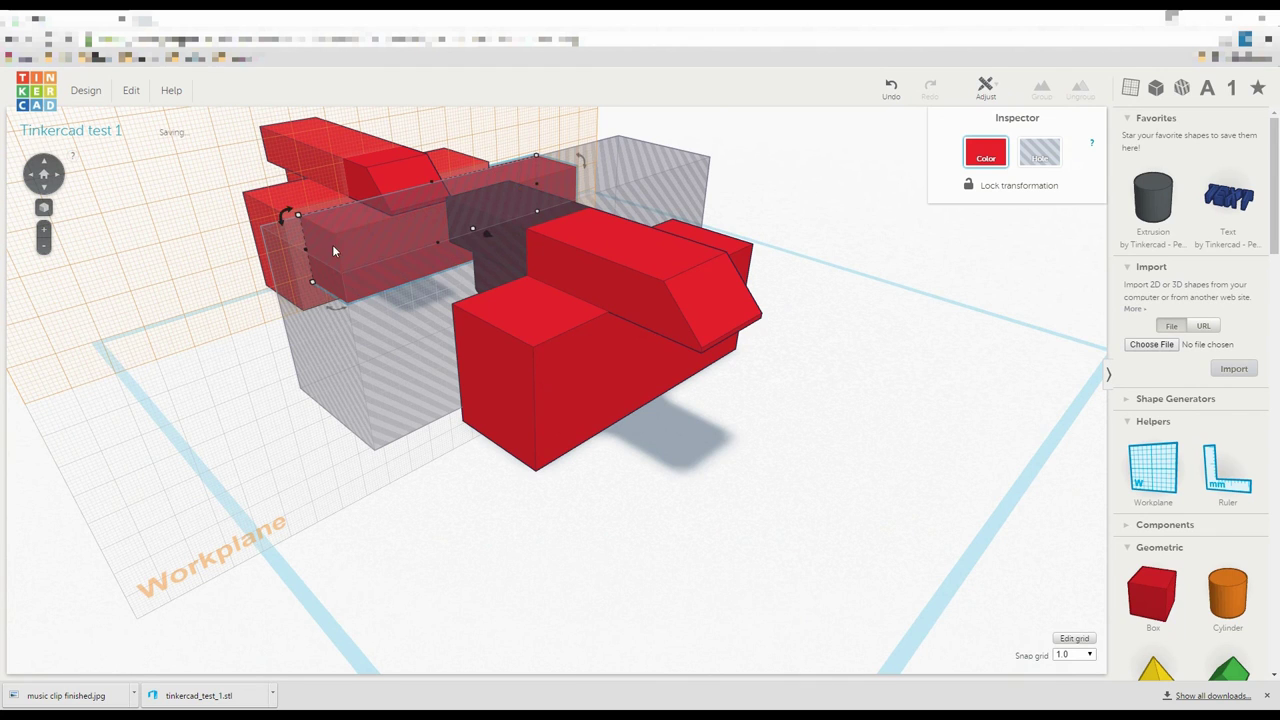
pyautogui.moveTo(308, 254); pyautogui.dragTo(232, 266)
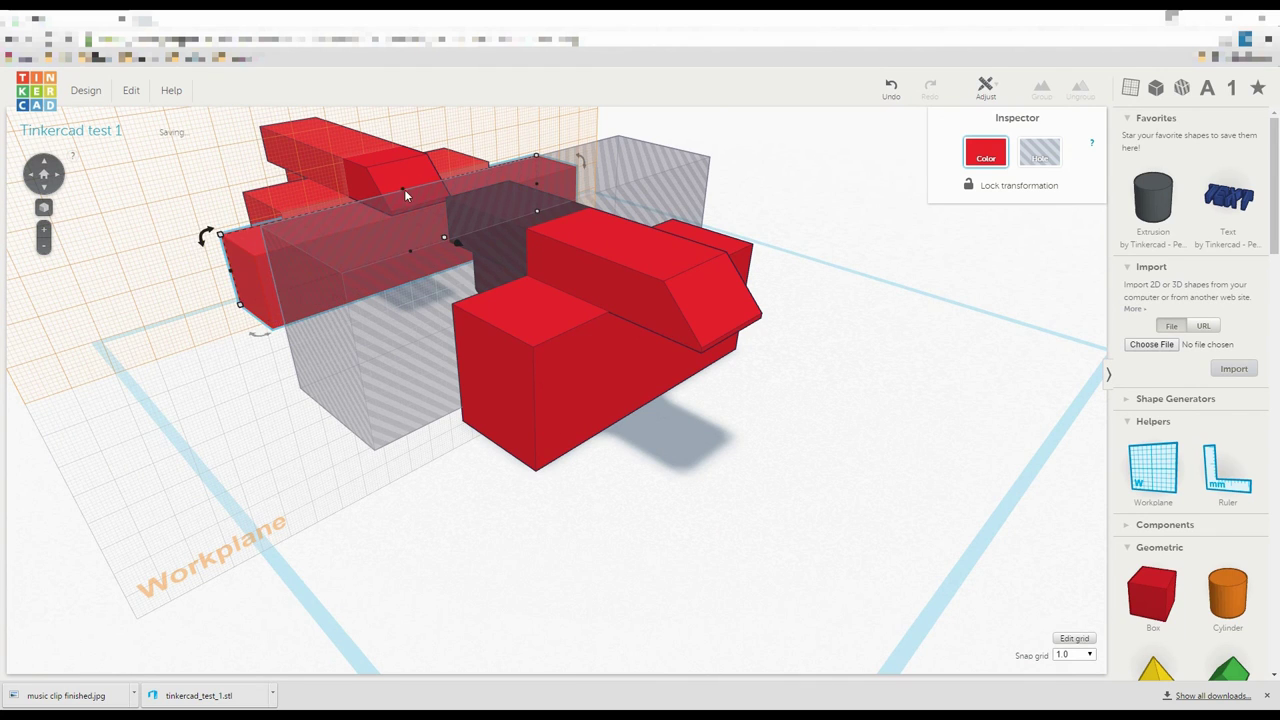
pyautogui.moveTo(404, 189); pyautogui.dragTo(394, 132)
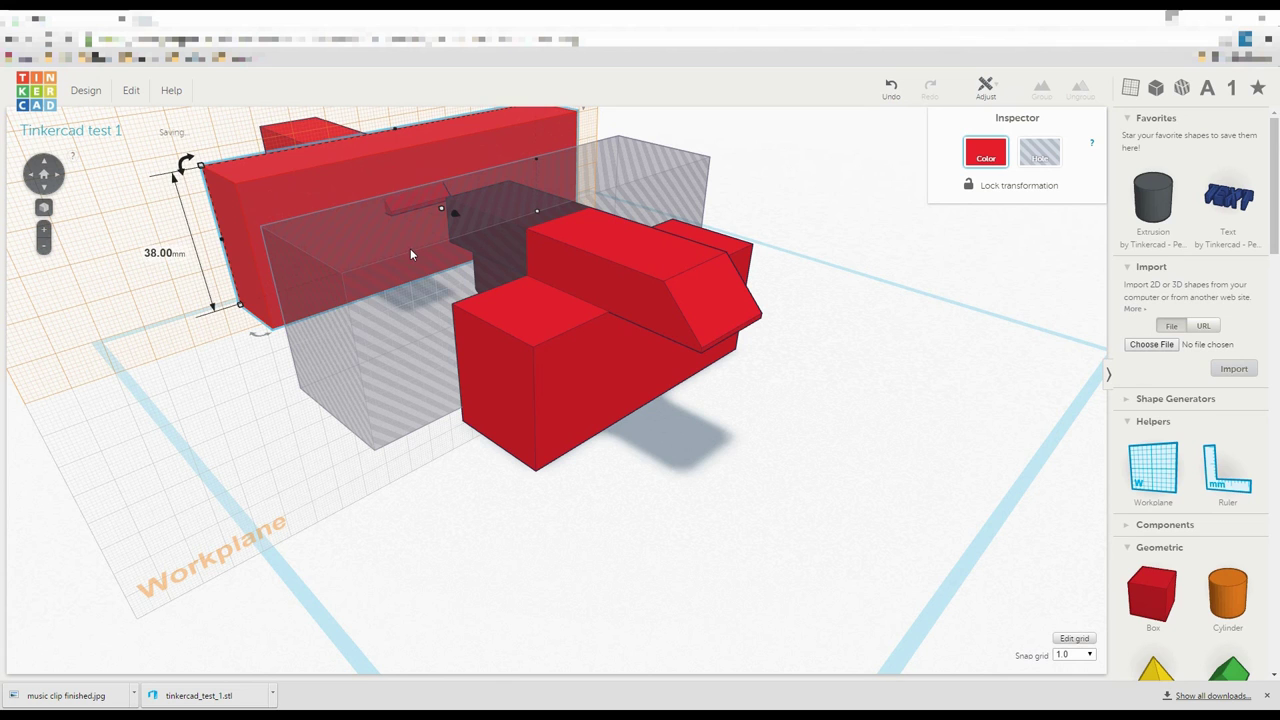
pyautogui.moveTo(410, 254); pyautogui.dragTo(453, 246)
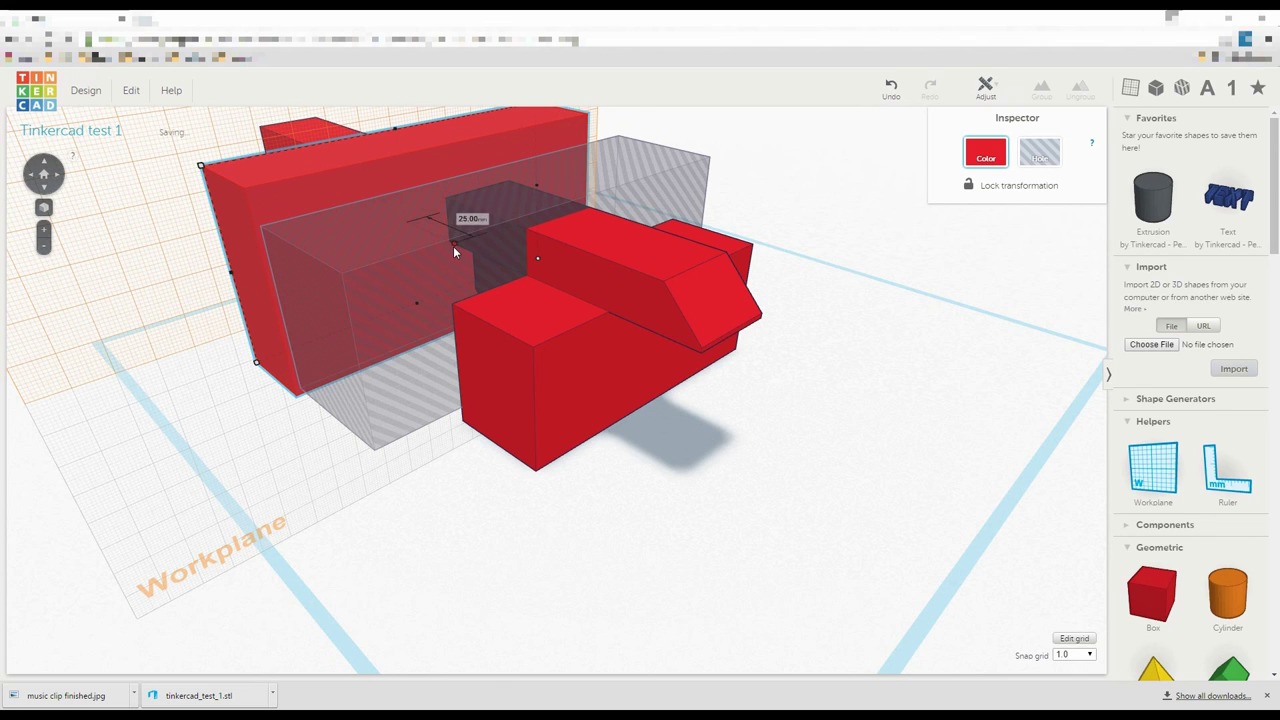
# Extend the box through the copied block to its far face, leaving only the beam end with the cylinder outside
pyautogui.moveTo(254, 344); pyautogui.dragTo(362, 357, button='right')
pyautogui.moveTo(228, 395); pyautogui.dragTo(86, 458)
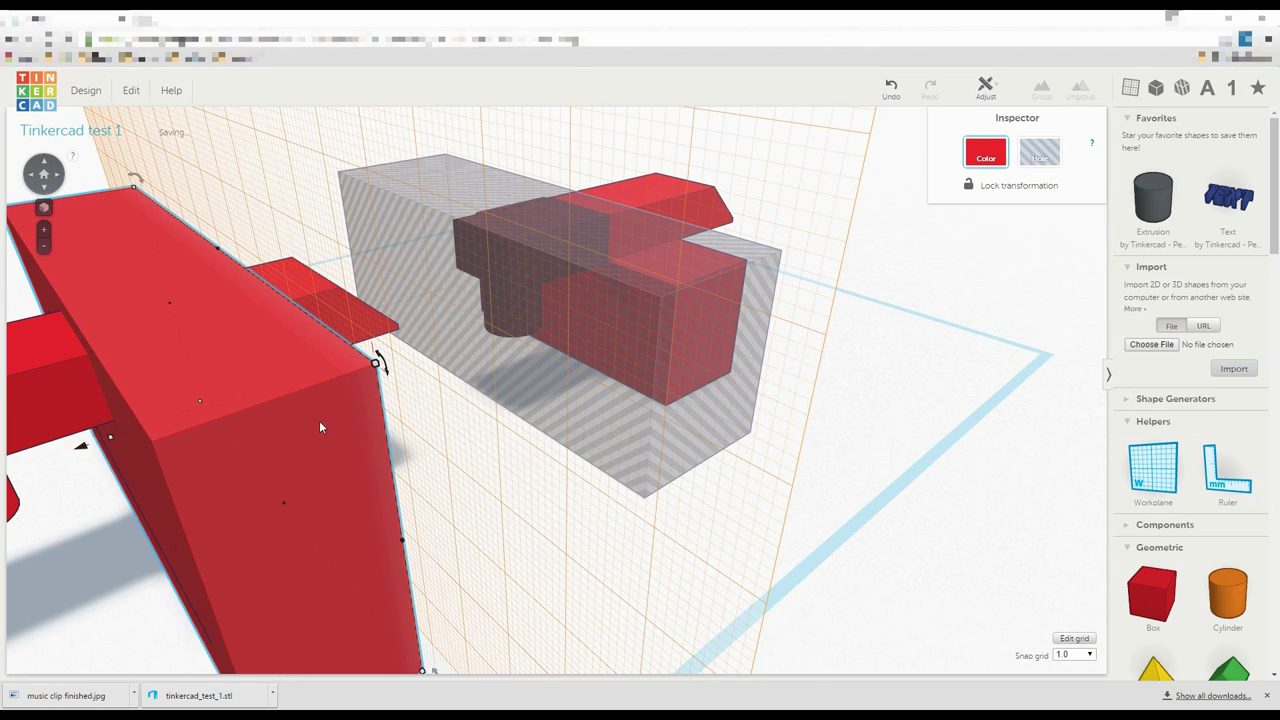
pyautogui.moveTo(320, 425); pyautogui.dragTo(286, 247, button='right')
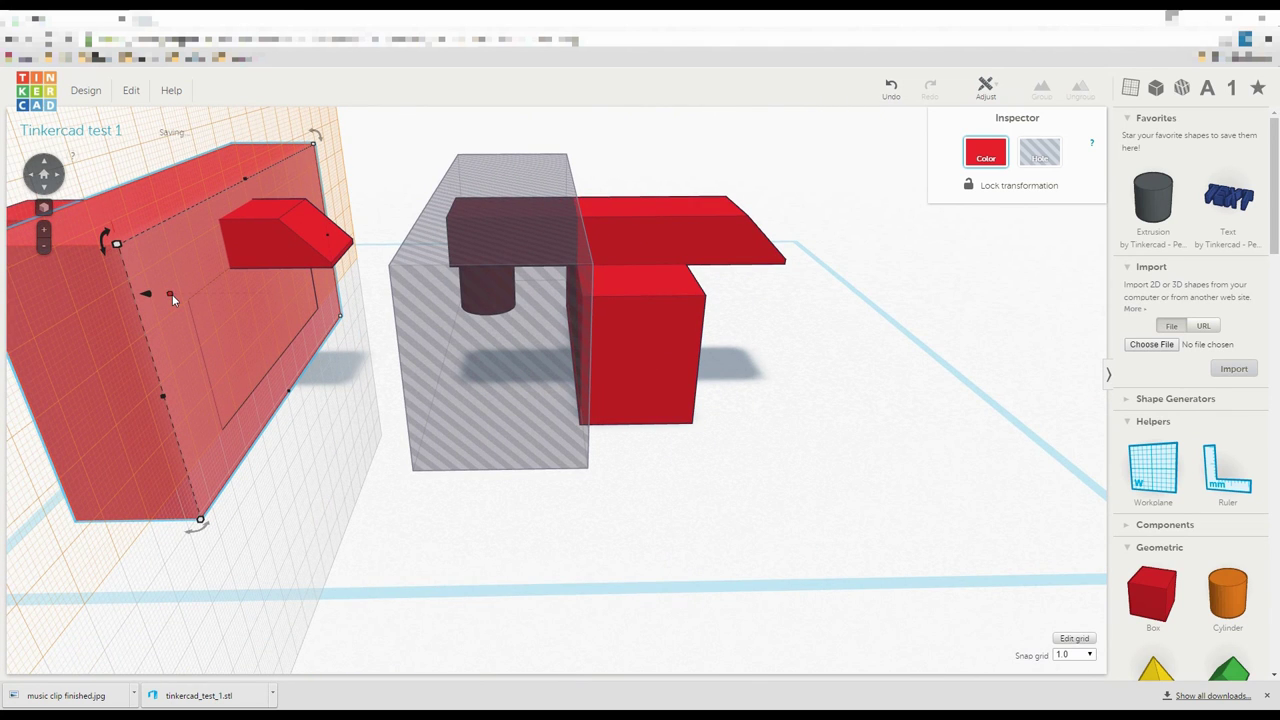
pyautogui.moveTo(172, 296)
pyautogui.moveTo(172, 296); pyautogui.dragTo(63, 294)
pyautogui.moveTo(198, 332); pyautogui.dragTo(231, 450, button='right')
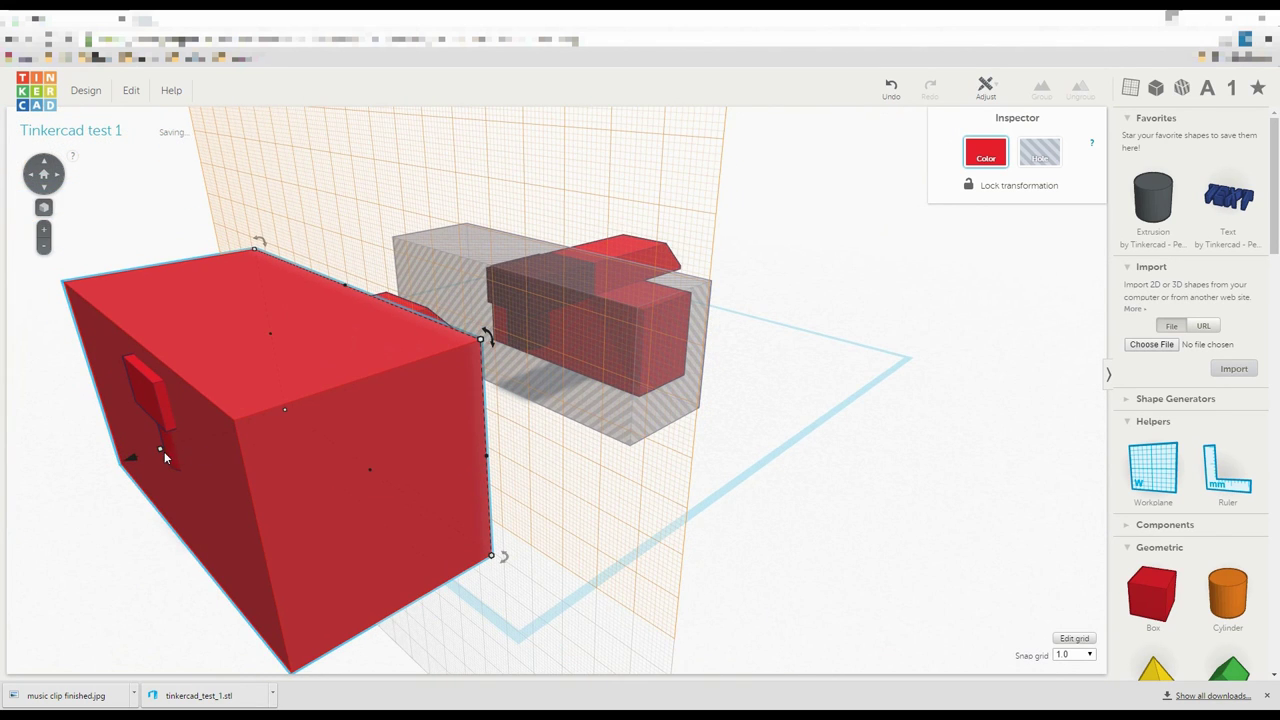
pyautogui.moveTo(164, 452); pyautogui.dragTo(251, 422)
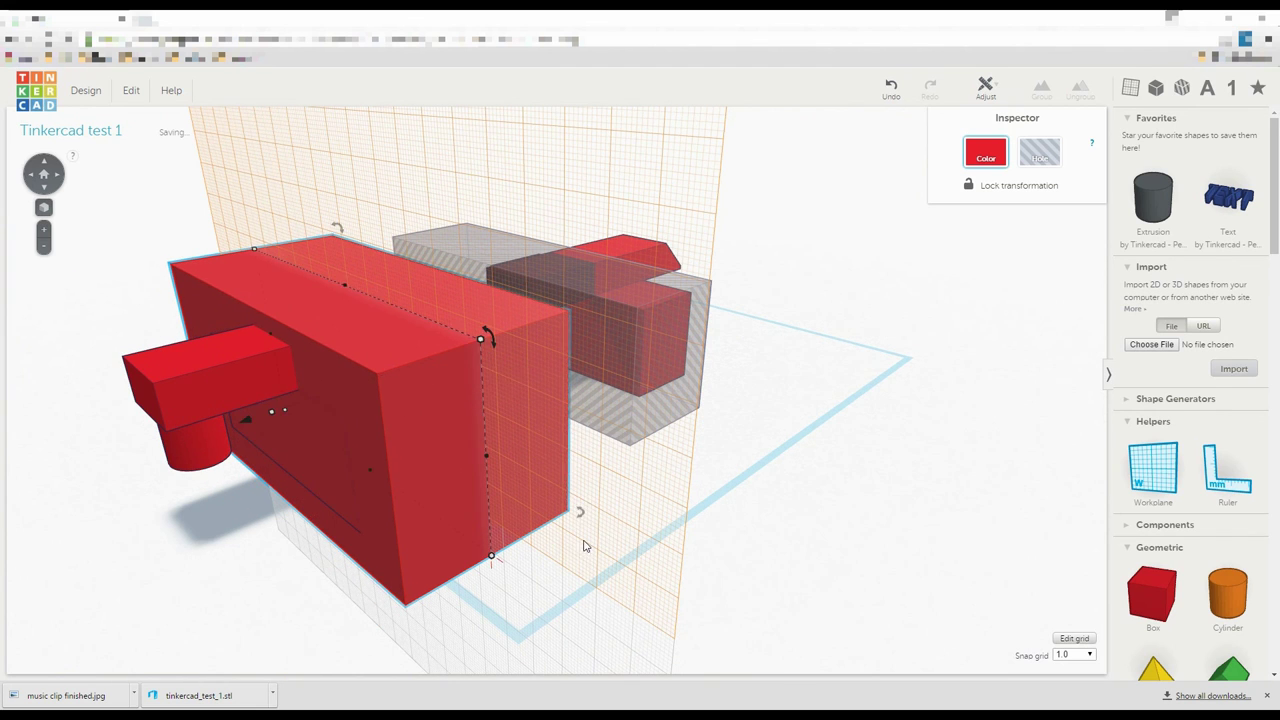
# Turn the box around the copied block into a hole, and group each hole with its model to cut the overhanging end free
pyautogui.moveTo(585, 546); pyautogui.dragTo(387, 372, button='right')
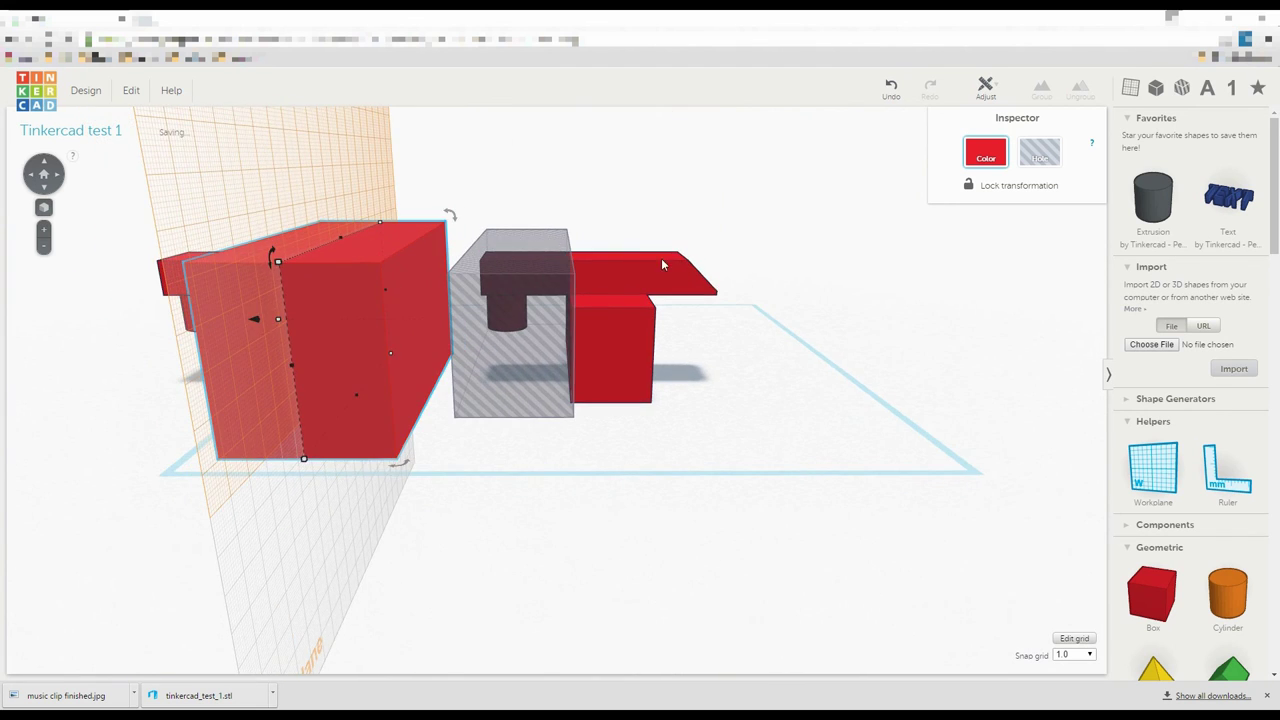
pyautogui.click(1045, 155)
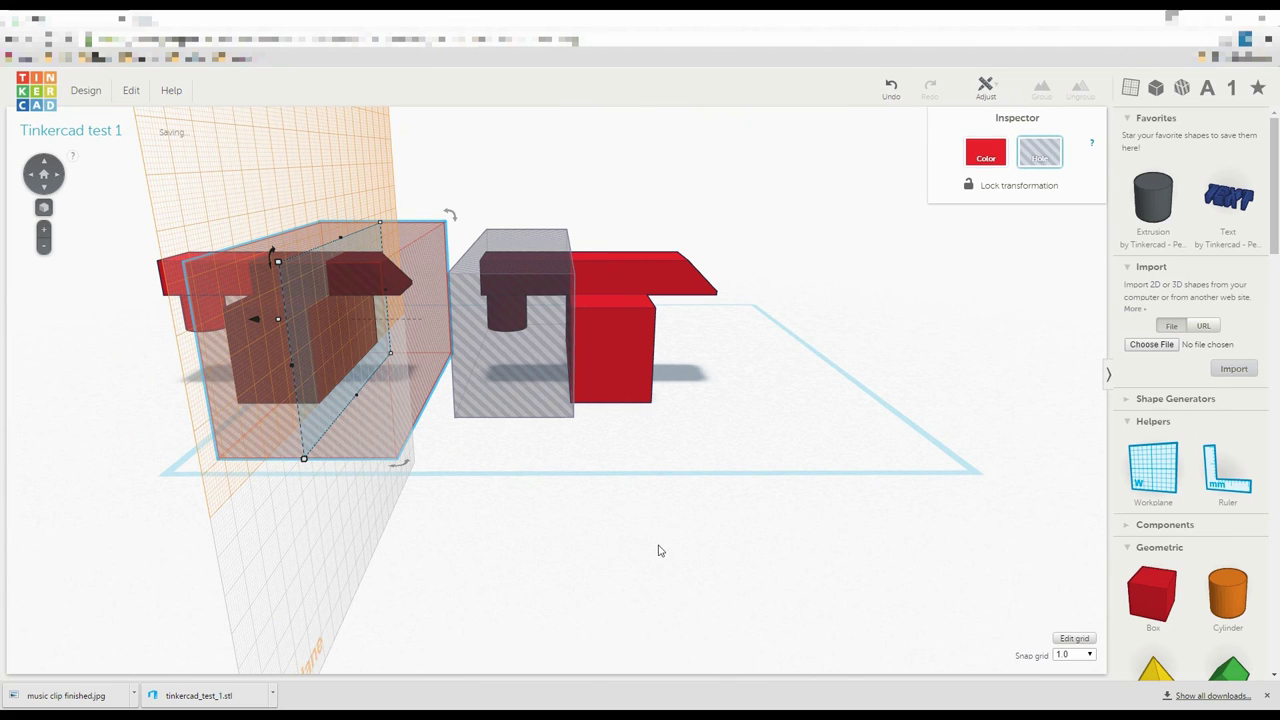
pyautogui.click(615, 561)
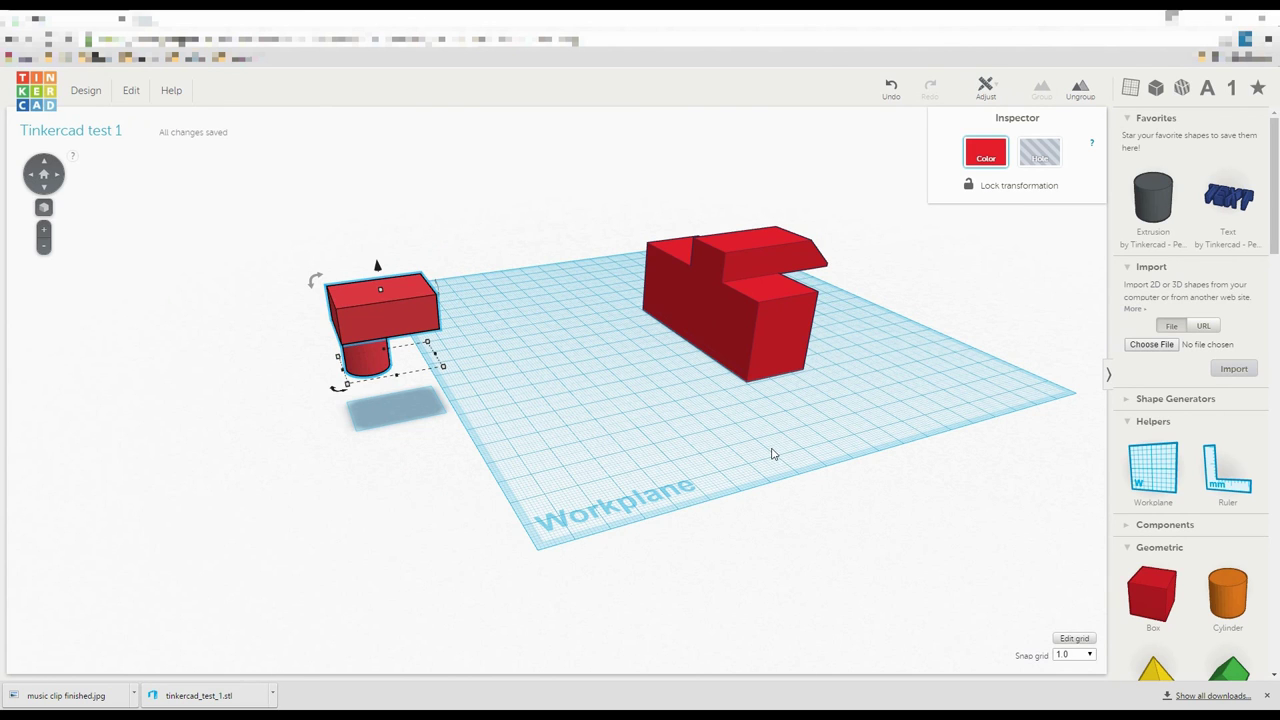
# Move the cut-off beam end onto the workplane, flip it so its cylinder points up, and lower it onto the grid
pyautogui.moveTo(400, 328); pyautogui.dragTo(558, 281)
pyautogui.moveTo(479, 273); pyautogui.dragTo(568, 332)
pyautogui.moveTo(543, 252); pyautogui.dragTo(548, 312)
# Turn the main block onto its side, adjust its height to the workplane, and move it beside the small cylinder part
pyautogui.click(720, 258)
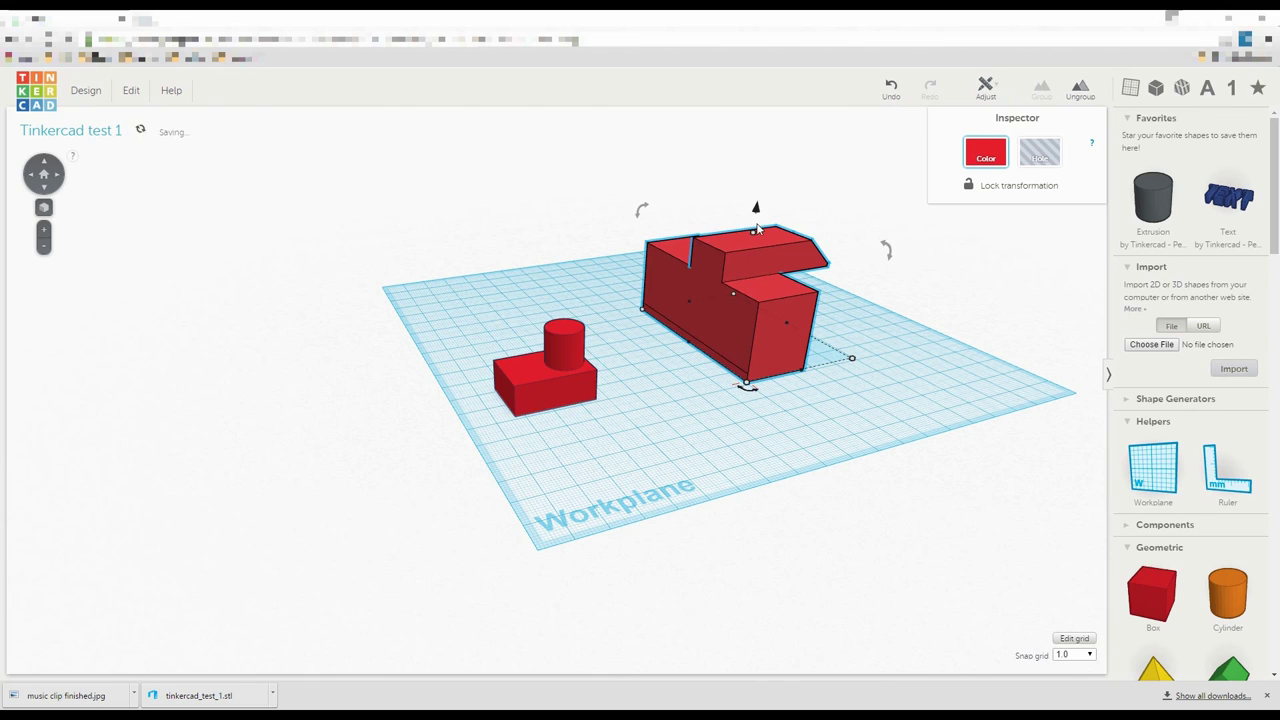
pyautogui.moveTo(641, 210)
pyautogui.mouseDown()
pyautogui.moveTo(661, 302)
pyautogui.moveTo(646, 224)
pyautogui.mouseUp()
pyautogui.moveTo(757, 200); pyautogui.dragTo(758, 193)
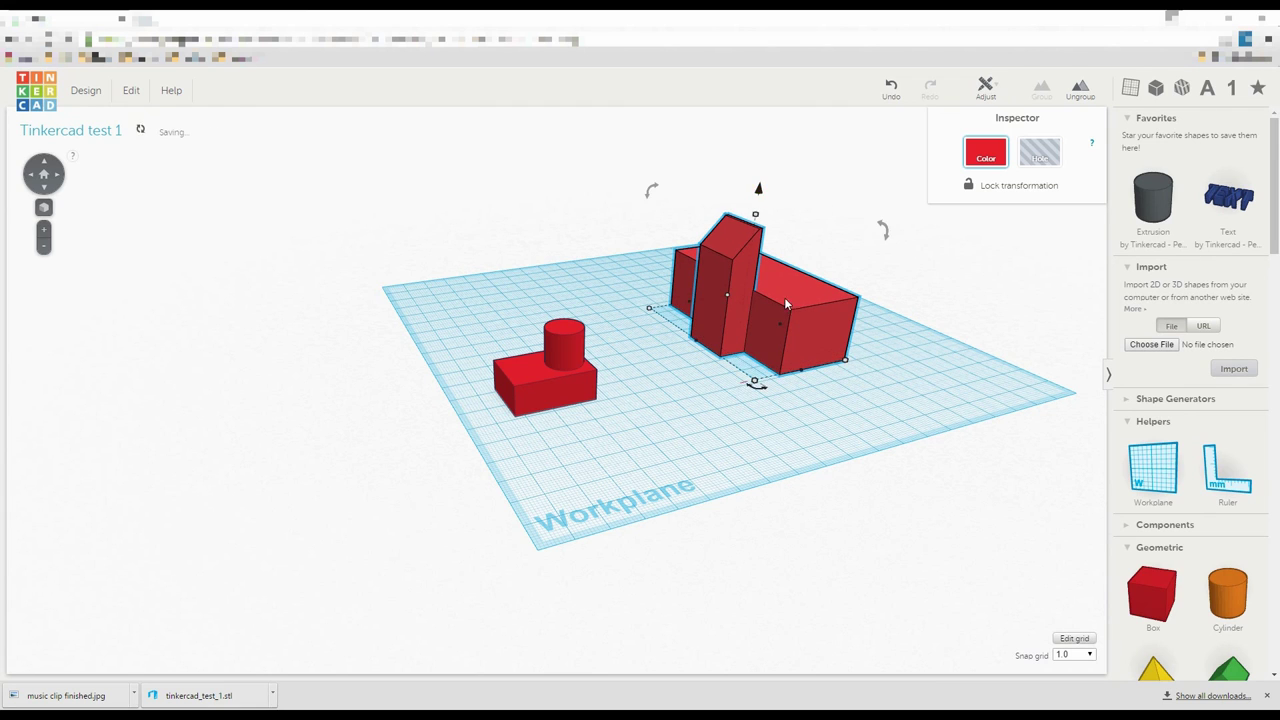
pyautogui.moveTo(784, 297); pyautogui.dragTo(686, 333)
pyautogui.moveTo(840, 420); pyautogui.dragTo(757, 432, button='right')
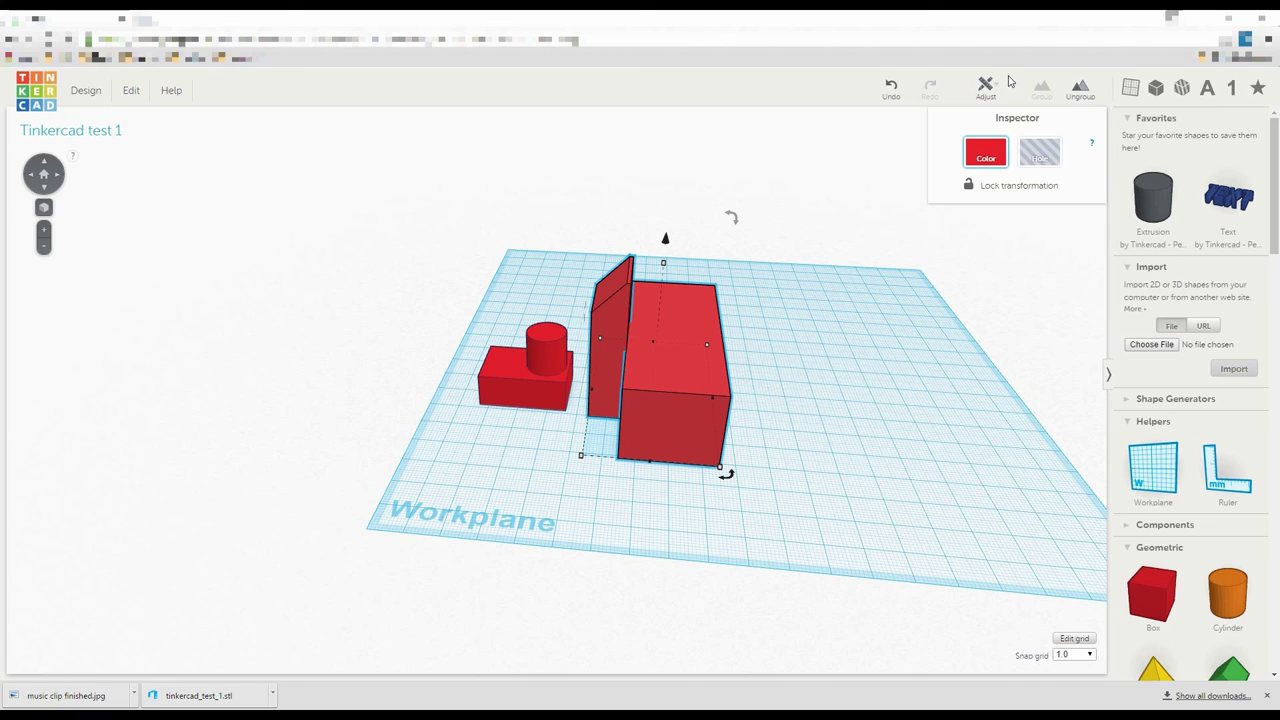
# Undo the moves and rotations of the main block and the cut-off beam end, and clear the selection
pyautogui.hotkey('ctrl', 'z')
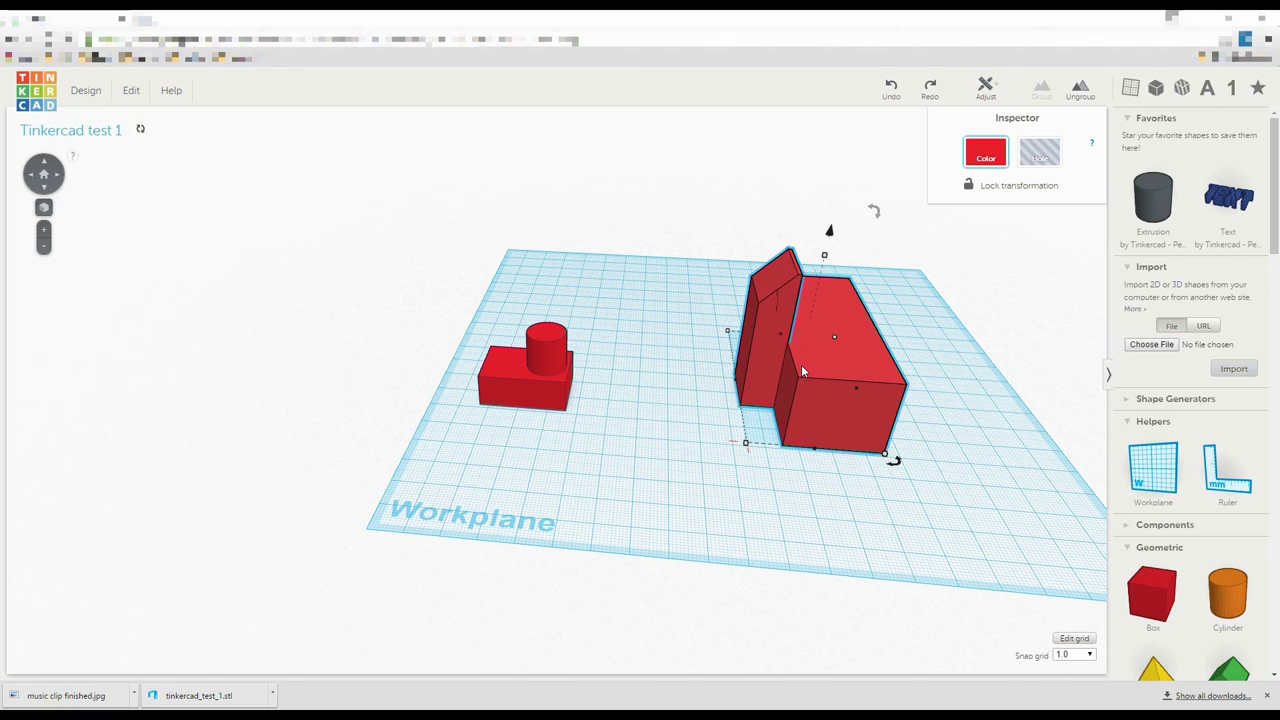
pyautogui.hotkey('ctrl', 'z')
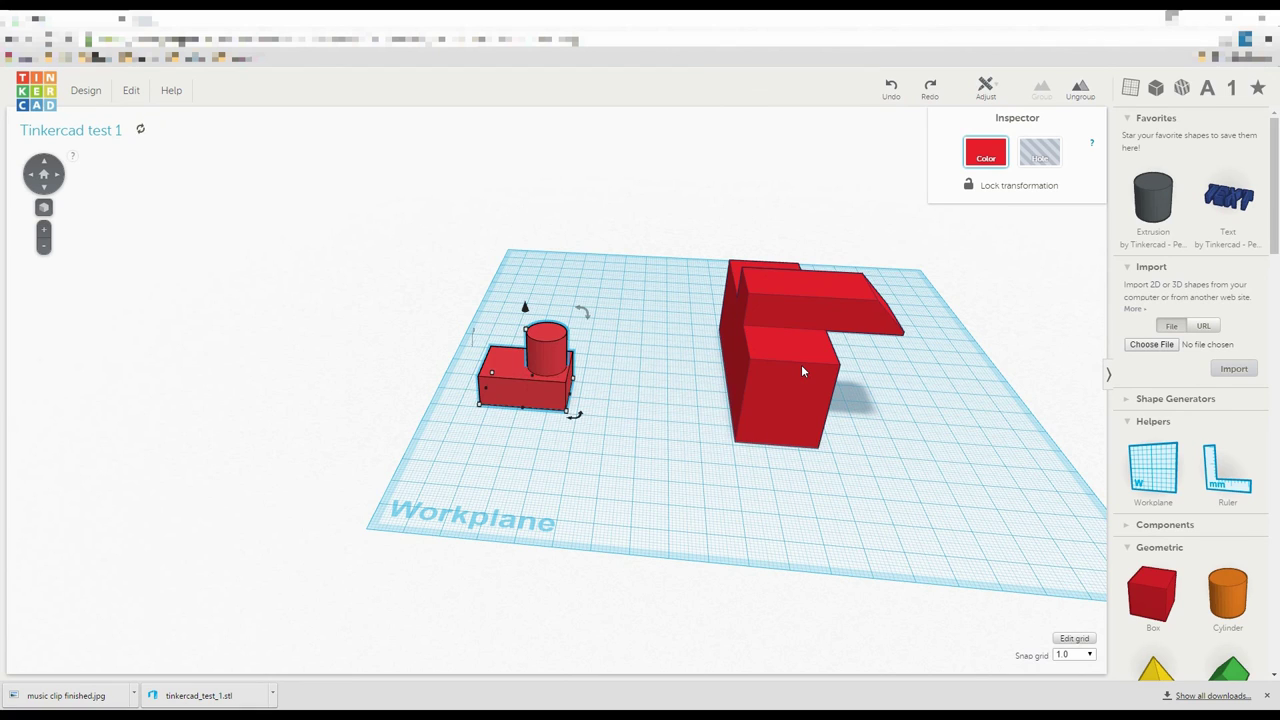
pyautogui.hotkey('ctrl', 'z')
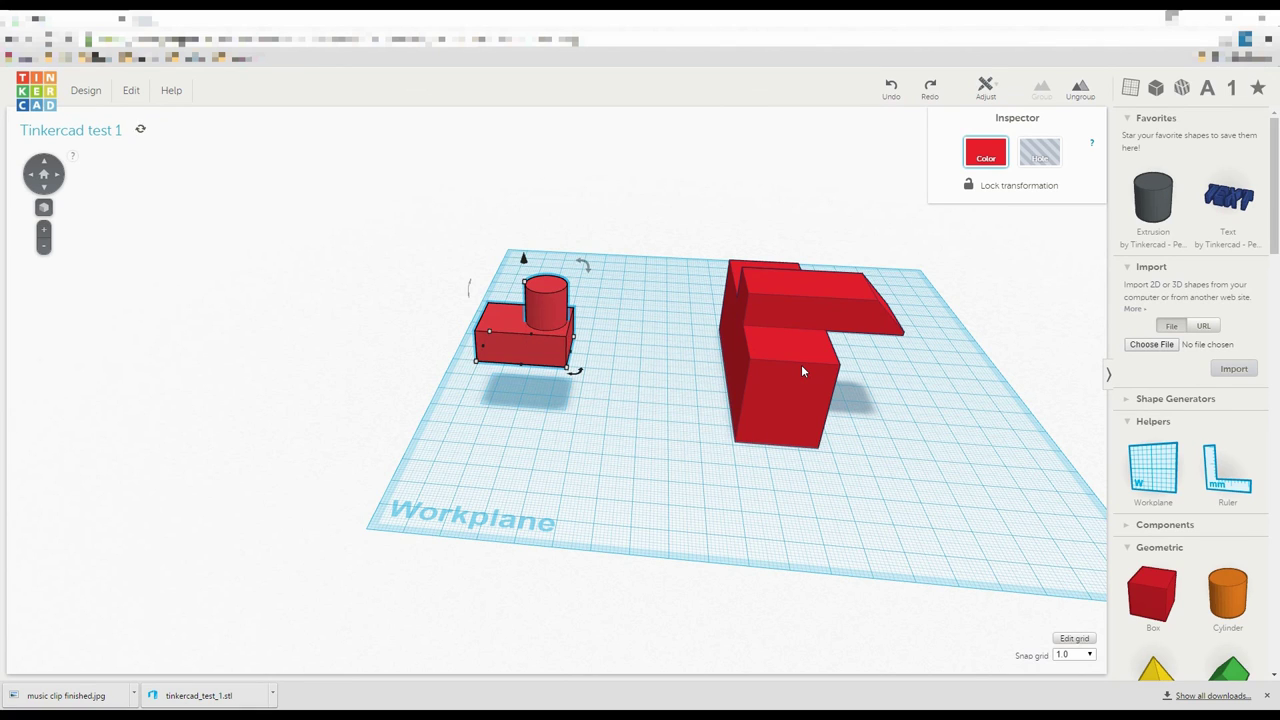
pyautogui.hotkey('ctrl', 'z')
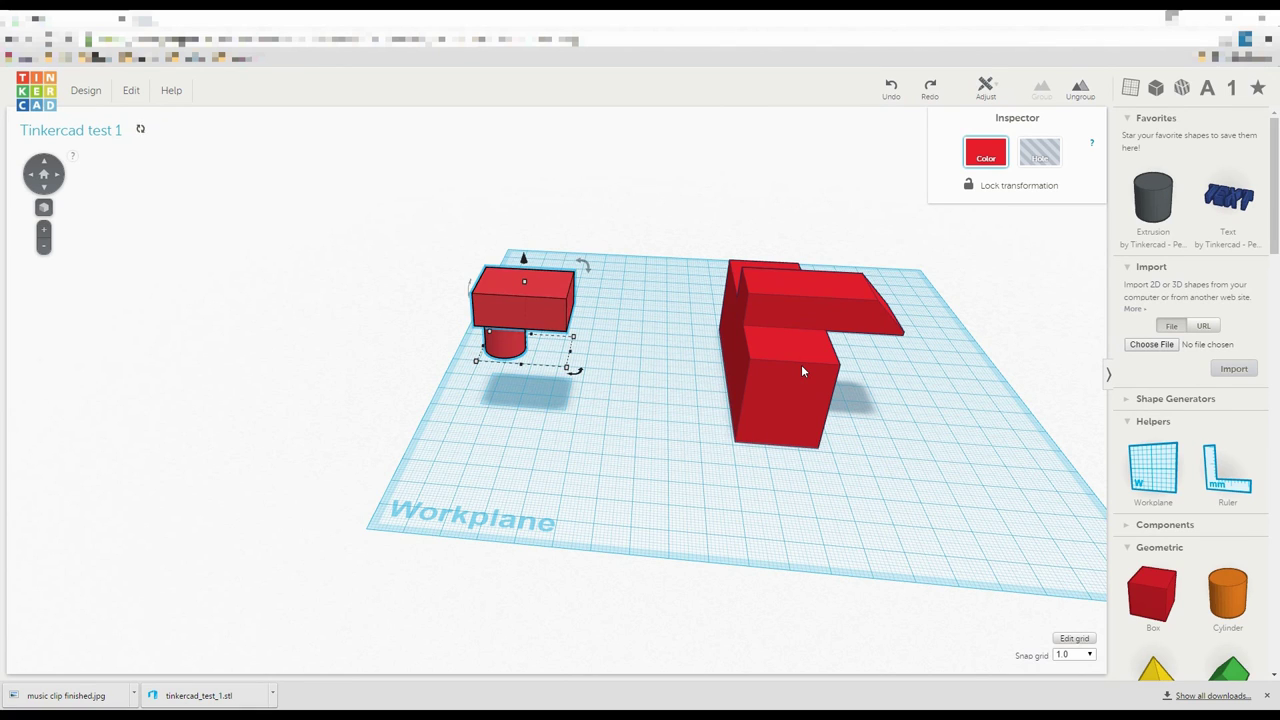
pyautogui.hotkey('ctrl', 'z')
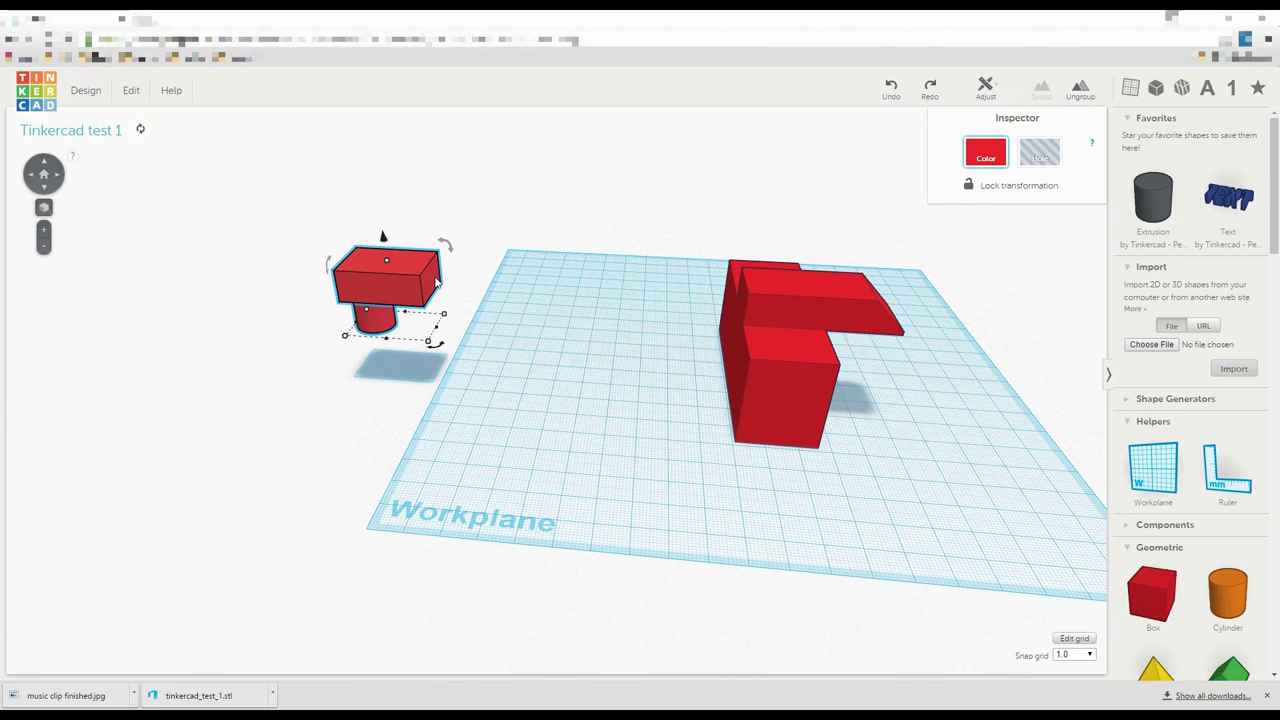
pyautogui.press('Escape')
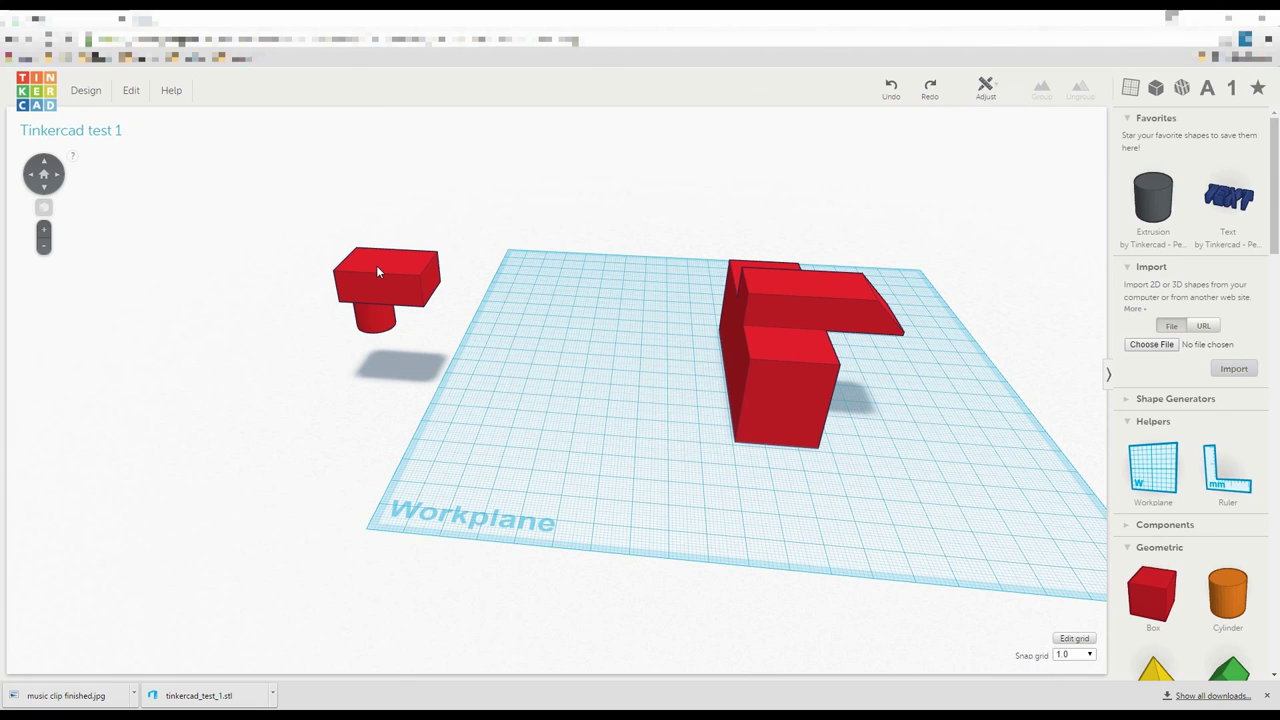
# Rejoin the cut-off end to the main block's beam and place a 3 mm cylinder on its outer face using a temporary workplane
pyautogui.moveTo(376, 265); pyautogui.dragTo(690, 294)
pyautogui.moveTo(515, 377); pyautogui.dragTo(768, 388, button='right')
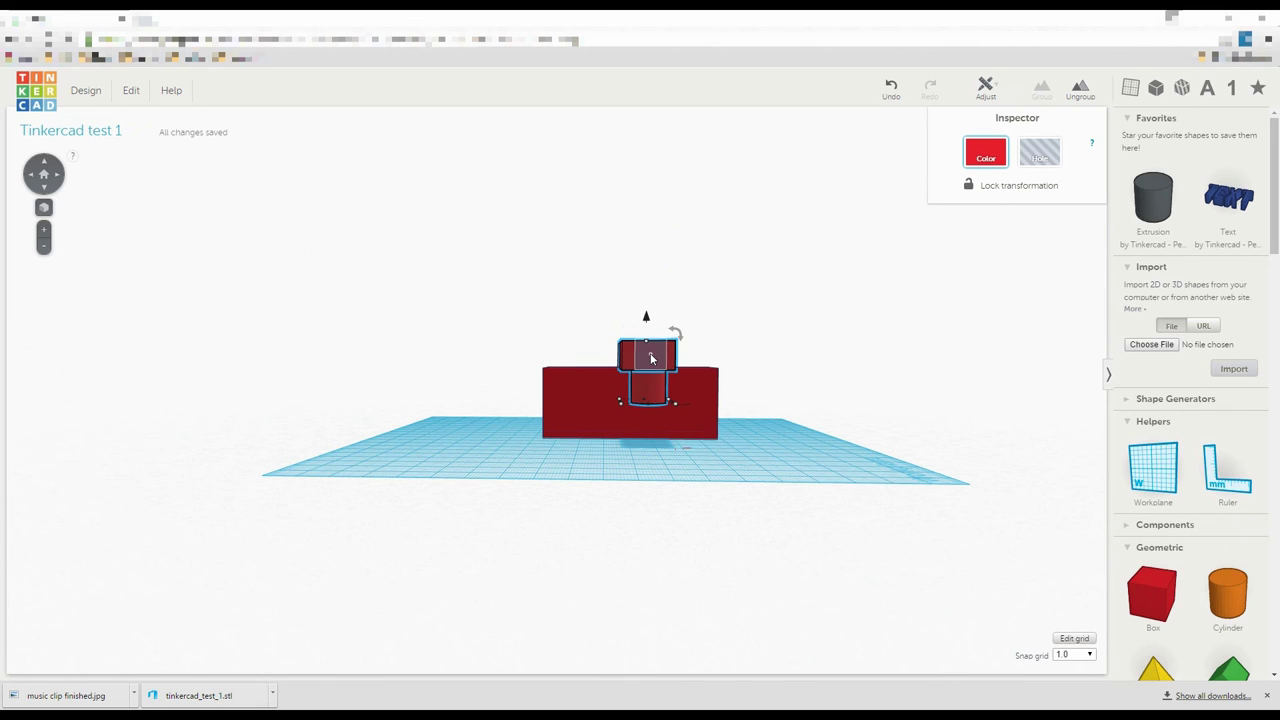
pyautogui.press('w')
pyautogui.click(648, 352)
pyautogui.moveTo(1230, 592); pyautogui.dragTo(633, 376)
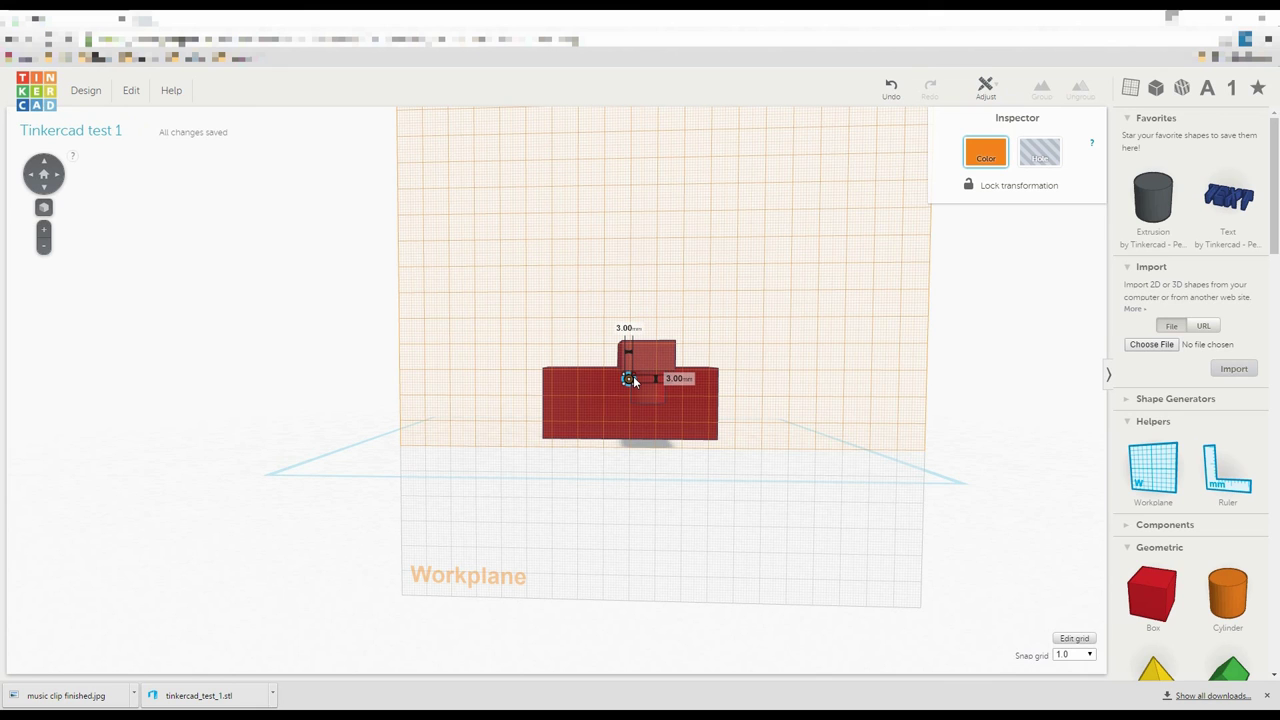
# Stretch the small cylinder into a long rod, centre it on the beam end, and shift it 110 mm back through both parts
pyautogui.moveTo(660, 410)
pyautogui.mouseDown(button='right')
pyautogui.moveTo(797, 517)
pyautogui.moveTo(663, 423)
pyautogui.mouseUp(button='right')
pyautogui.moveTo(540, 337); pyautogui.dragTo(877, 369)
pyautogui.moveTo(629, 420); pyautogui.dragTo(527, 351, button='right')
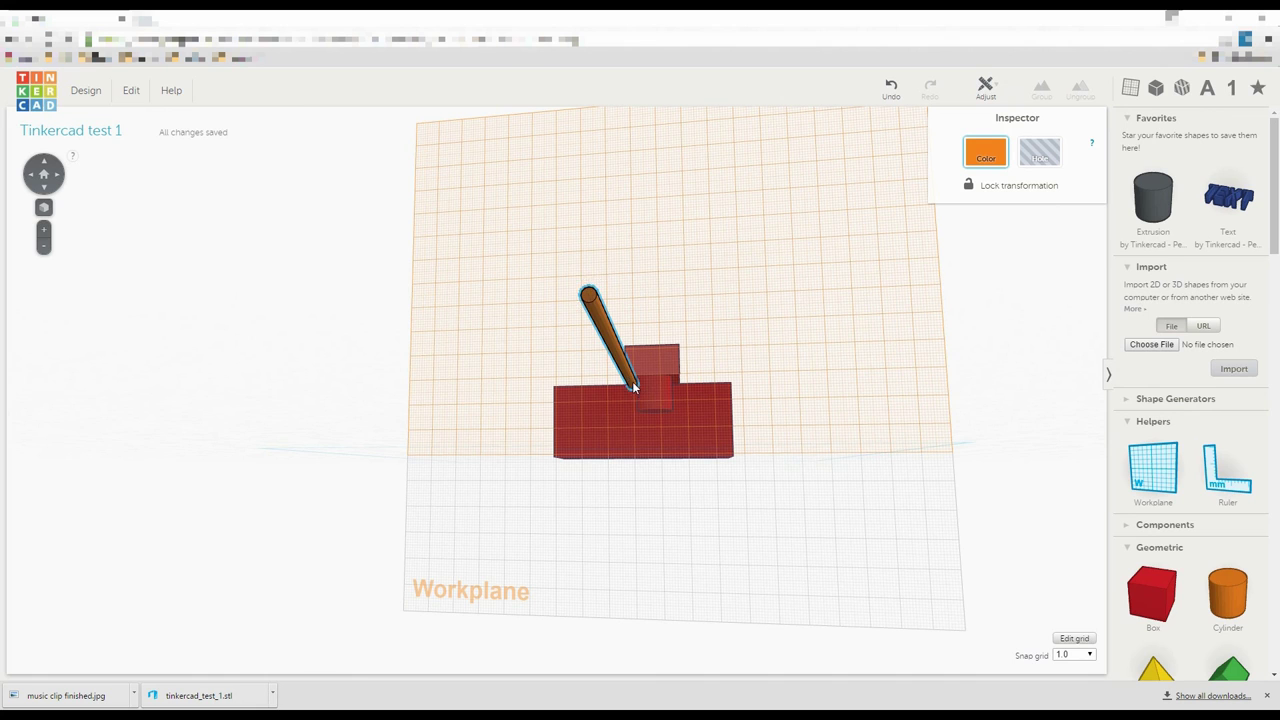
pyautogui.moveTo(633, 388); pyautogui.dragTo(658, 348)
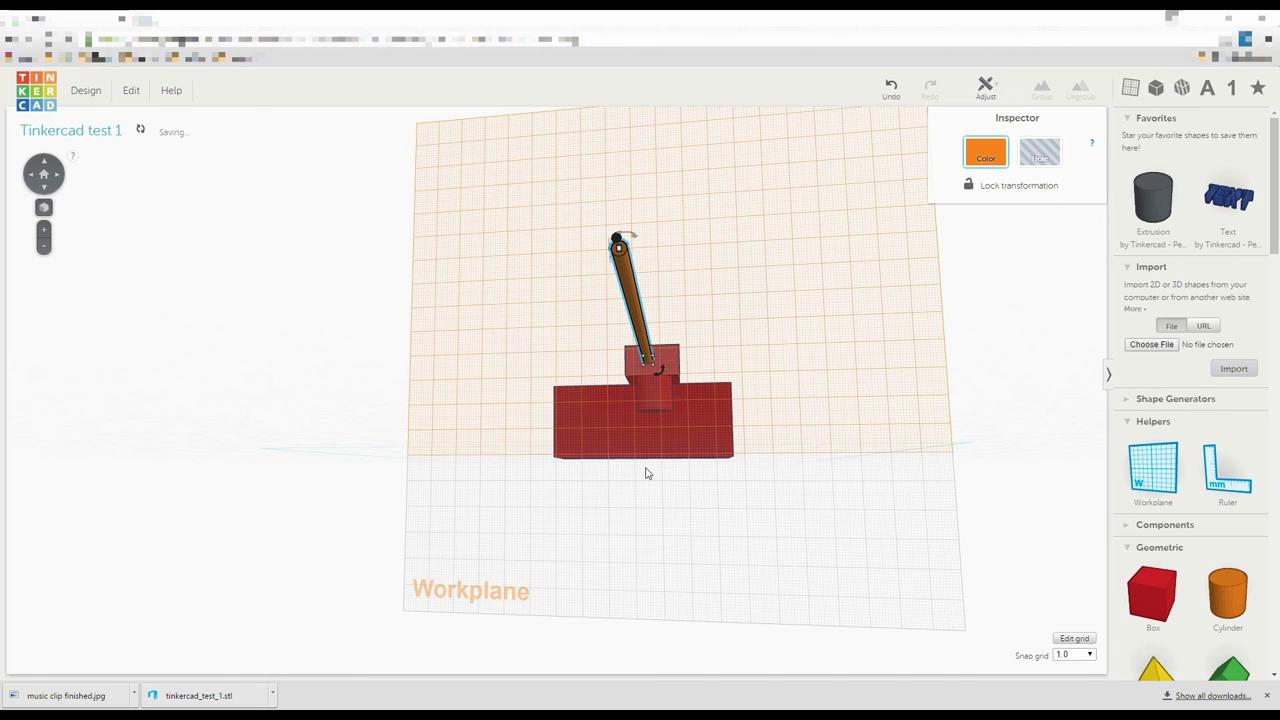
pyautogui.moveTo(629, 483); pyautogui.dragTo(690, 455, button='right')
pyautogui.moveTo(878, 338); pyautogui.dragTo(598, 350)
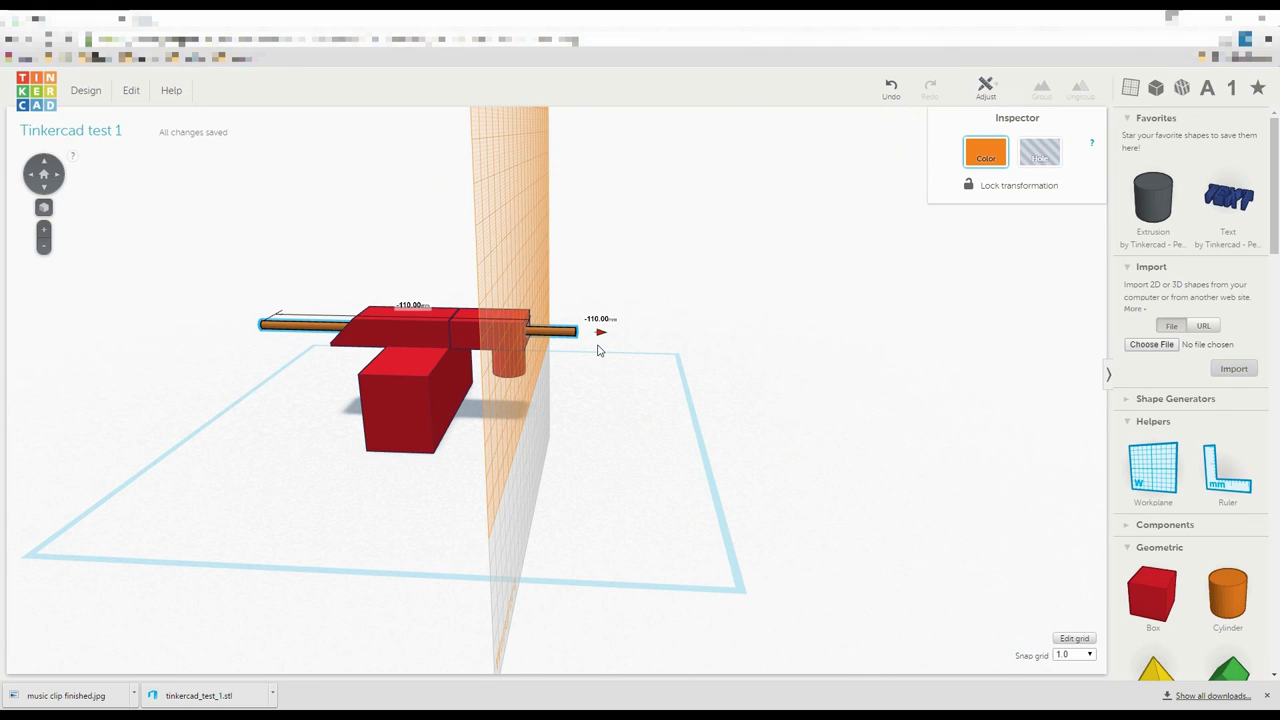
# Turn the rod into a hole and return the workplane to the base grid
pyautogui.press('h')
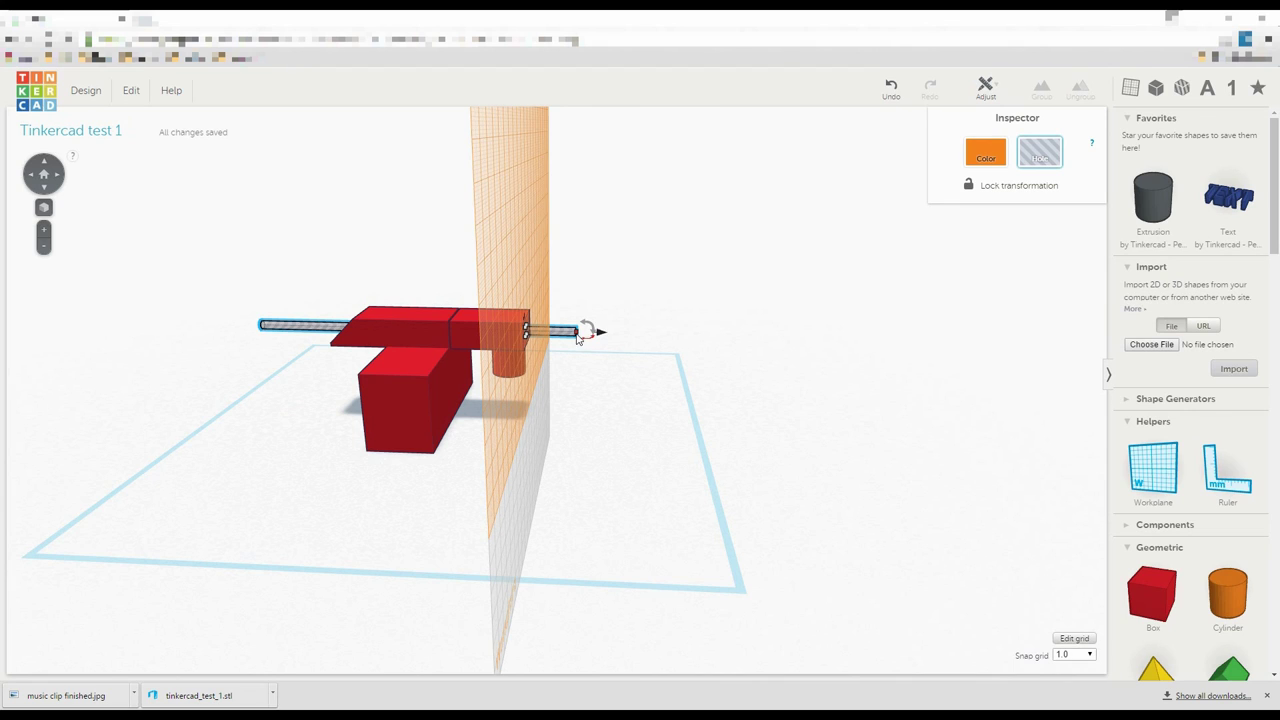
pyautogui.moveTo(588, 331); pyautogui.dragTo(404, 332)
pyautogui.click(700, 500)
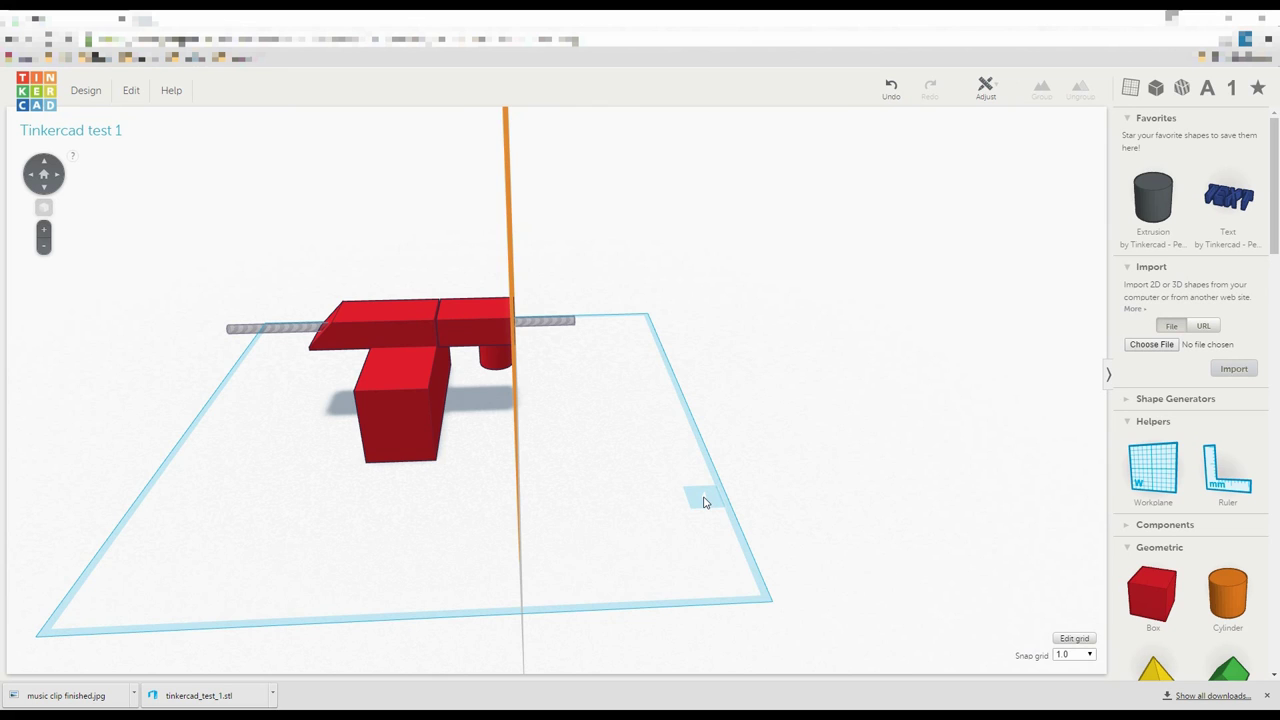
pyautogui.moveTo(706, 503); pyautogui.dragTo(557, 449, button='right')
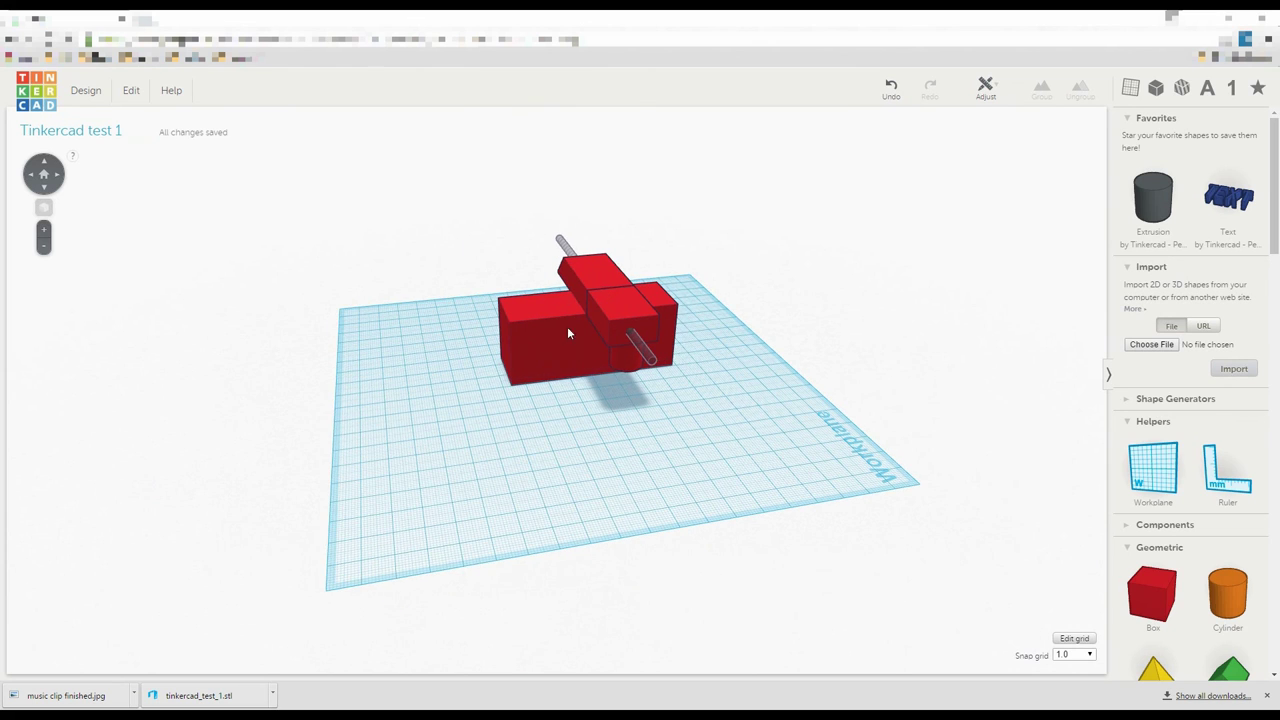
pyautogui.moveTo(567, 331)
pyautogui.mouseDown(button='right')
pyautogui.moveTo(606, 449)
pyautogui.moveTo(677, 444)
pyautogui.moveTo(583, 333)
pyautogui.mouseUp(button='right')
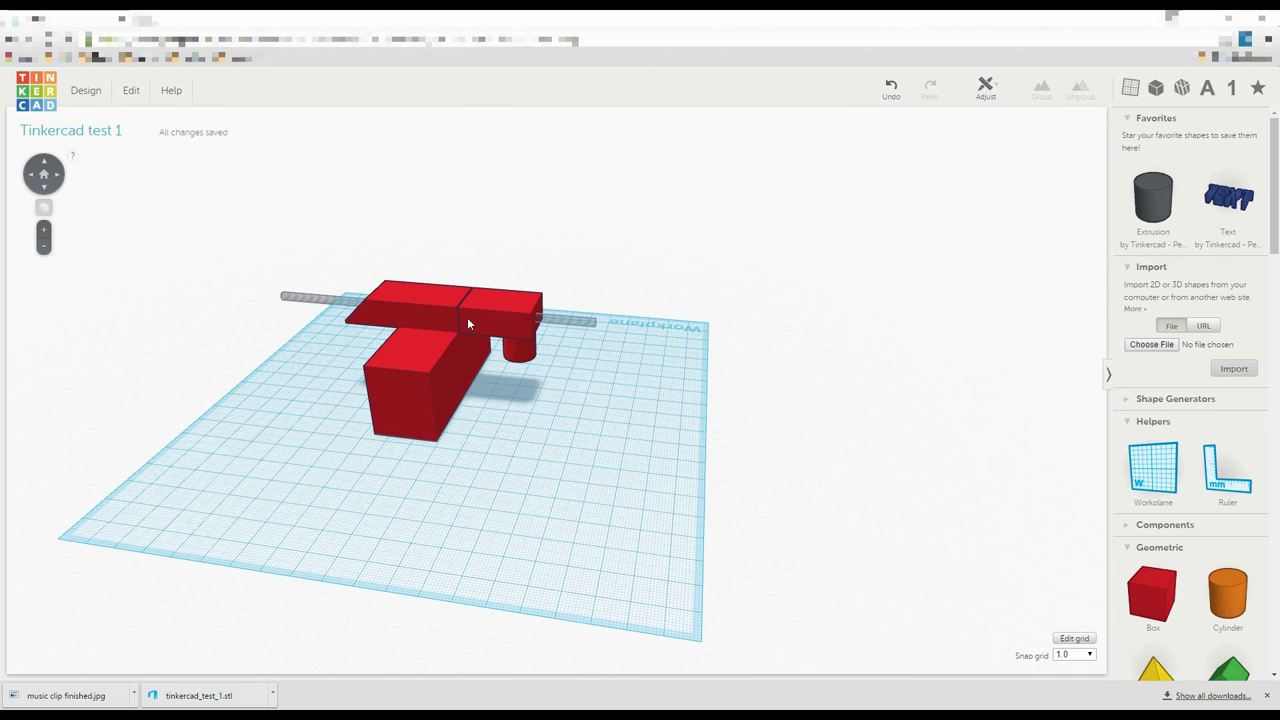
# Duplicate the main block together with the rod hole, move the copies aside, and delete the original block
pyautogui.click(424, 356)
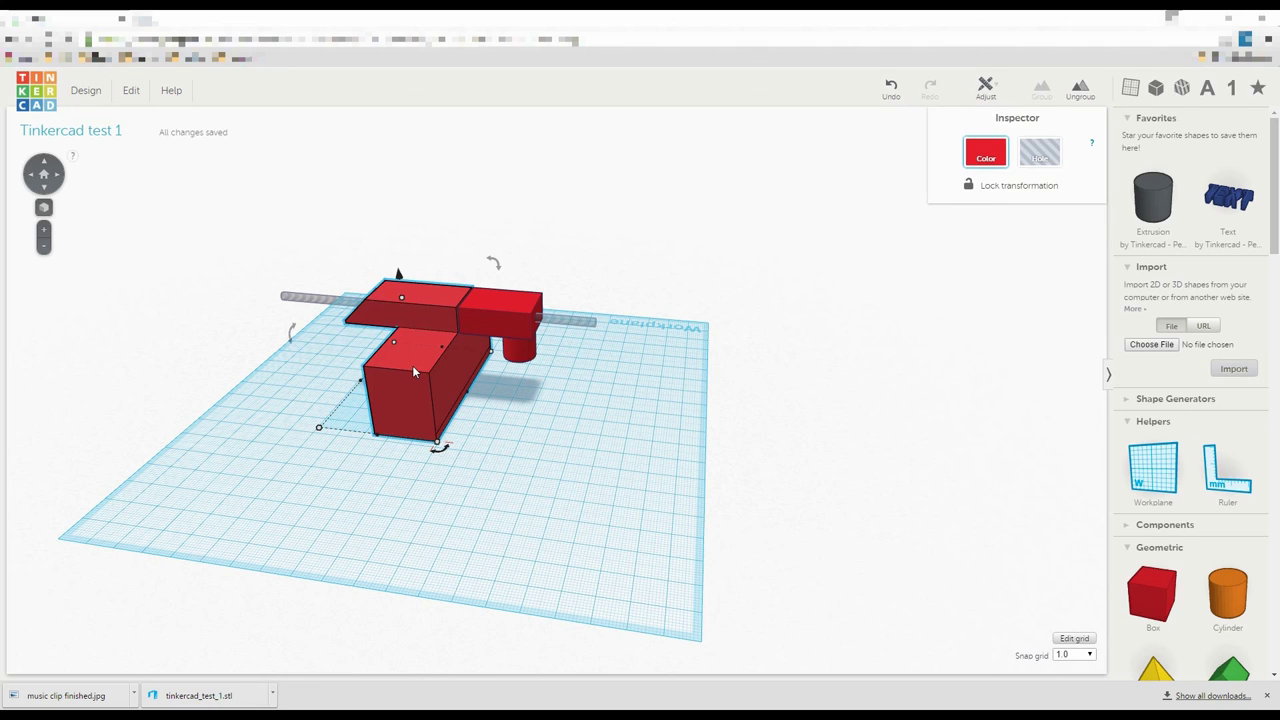
pyautogui.press('Escape')
pyautogui.click(403, 318)
pyautogui.keyDown('shift'); pyautogui.click(407, 360); pyautogui.keyUp('shift')
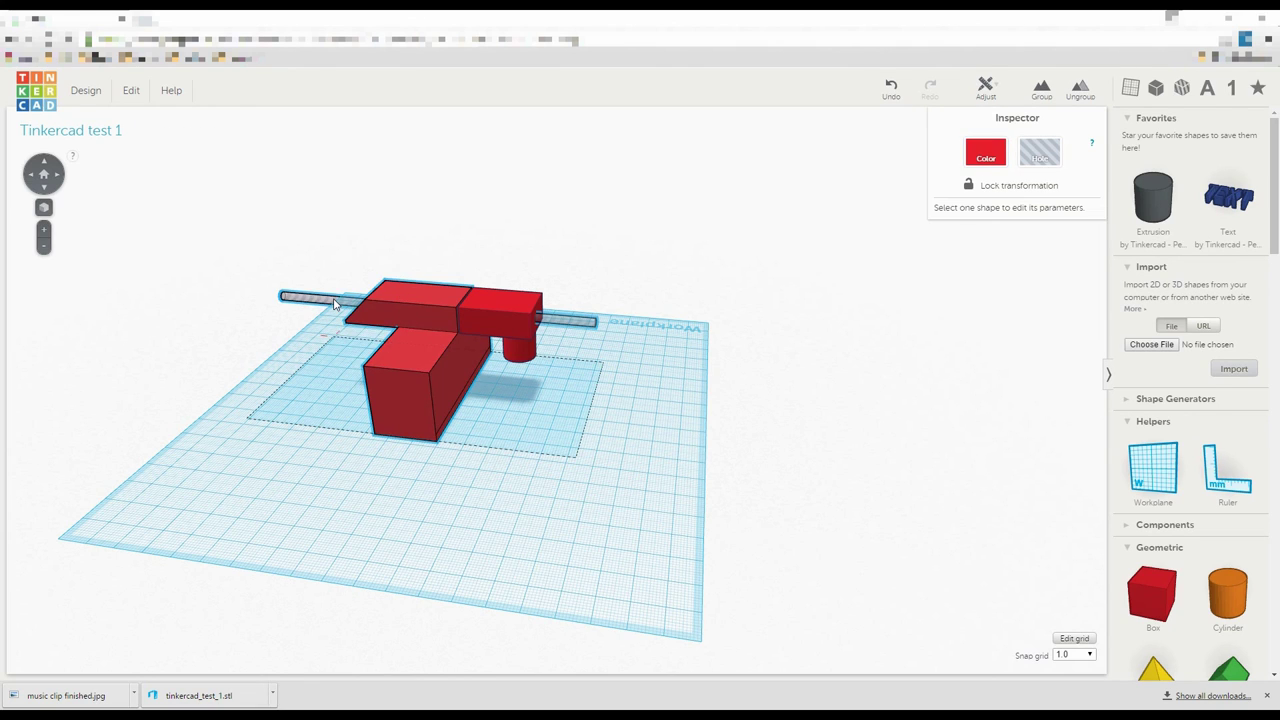
pyautogui.hotkey('ctrl', 'd')
pyautogui.moveTo(402, 360); pyautogui.dragTo(104, 421)
pyautogui.click(425, 358)
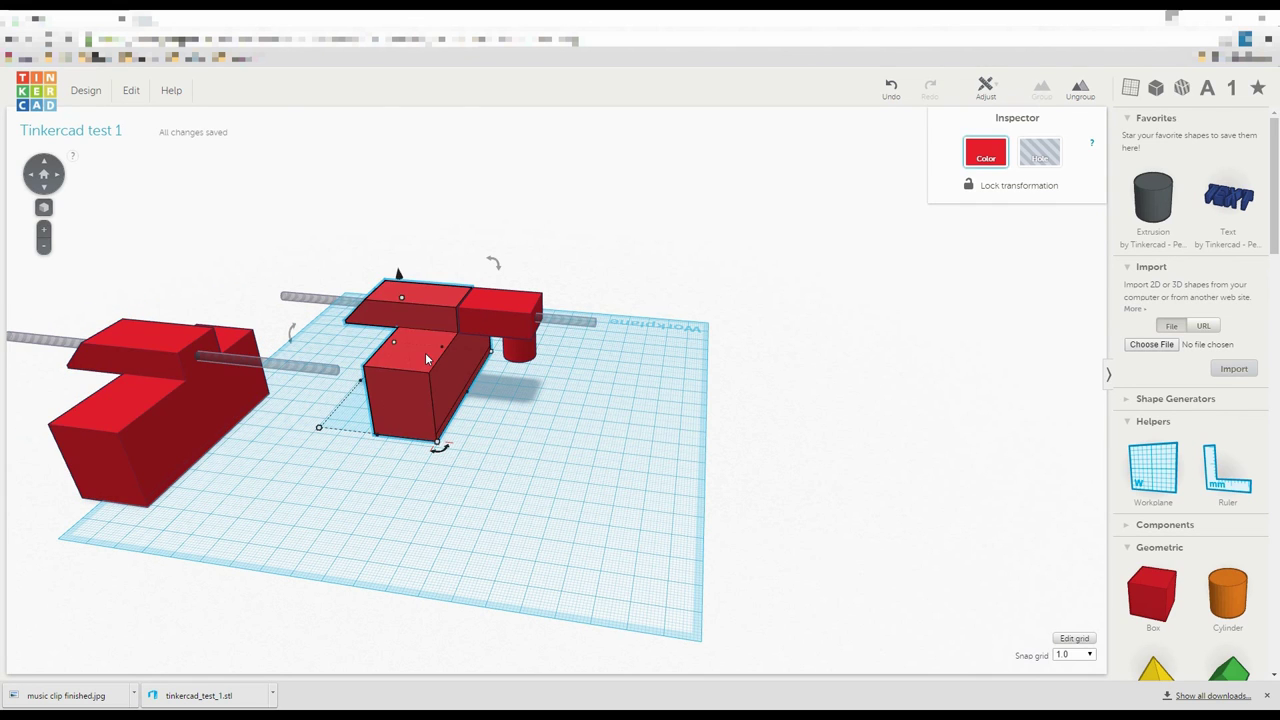
pyautogui.press('Delete')
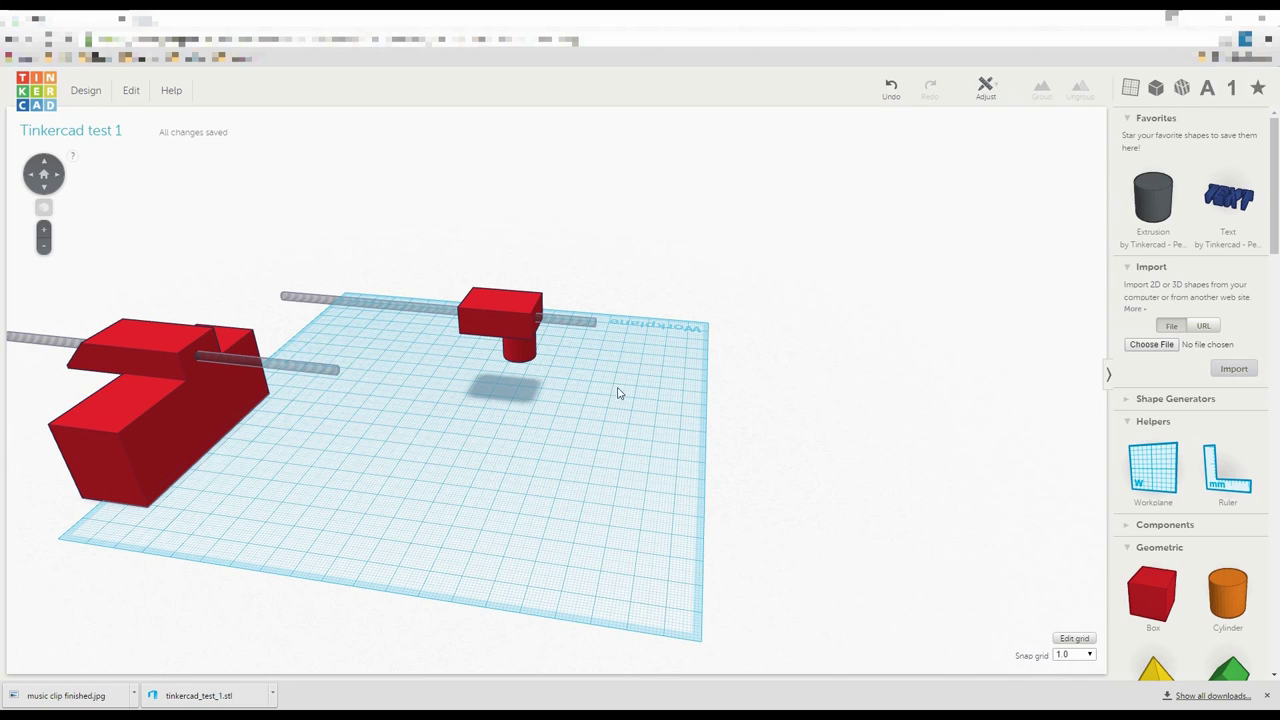
# Group the end piece and the copied block each with its own rod hole to cut matching pin holes
pyautogui.moveTo(620, 391); pyautogui.dragTo(441, 269)
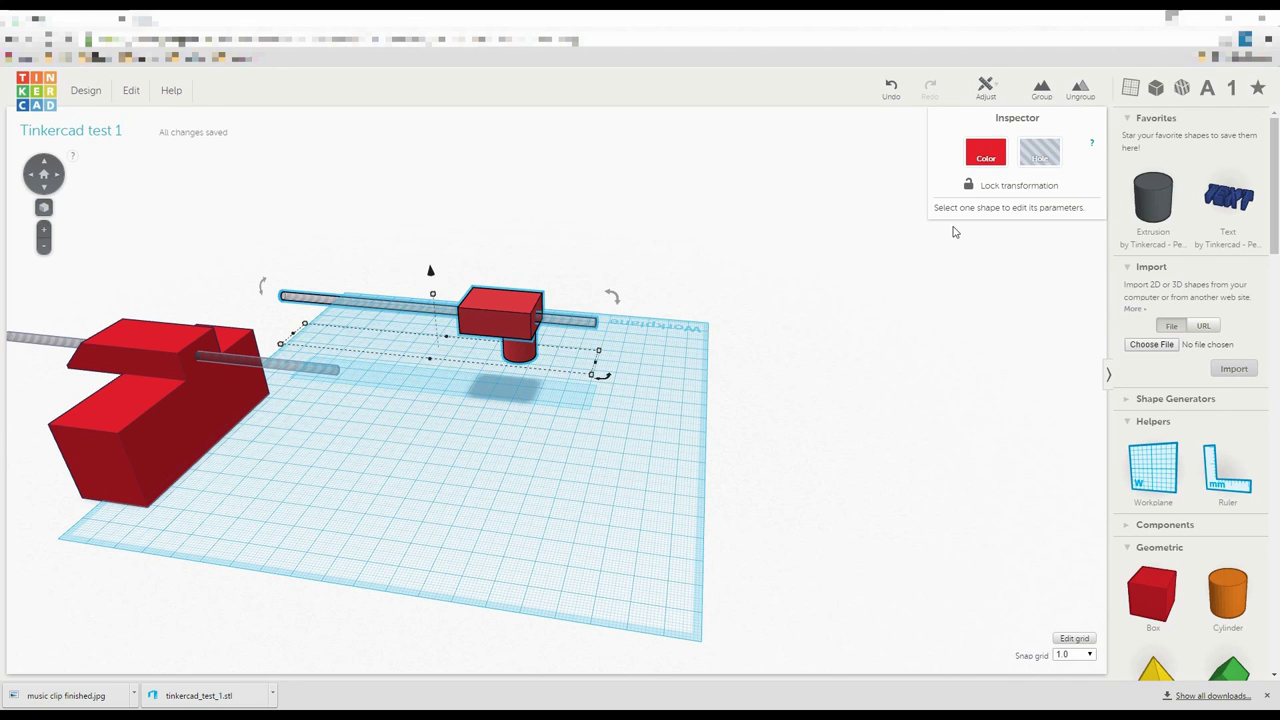
pyautogui.click(1041, 90)
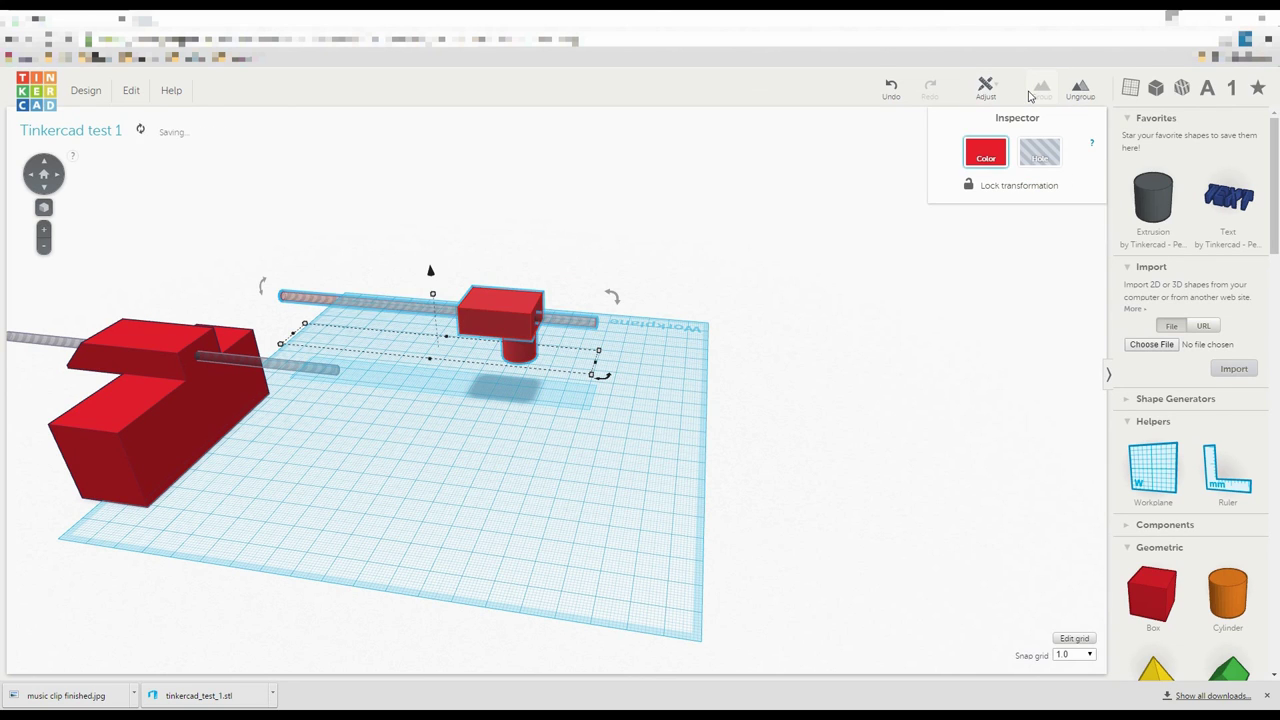
pyautogui.moveTo(240, 446); pyautogui.dragTo(200, 288)
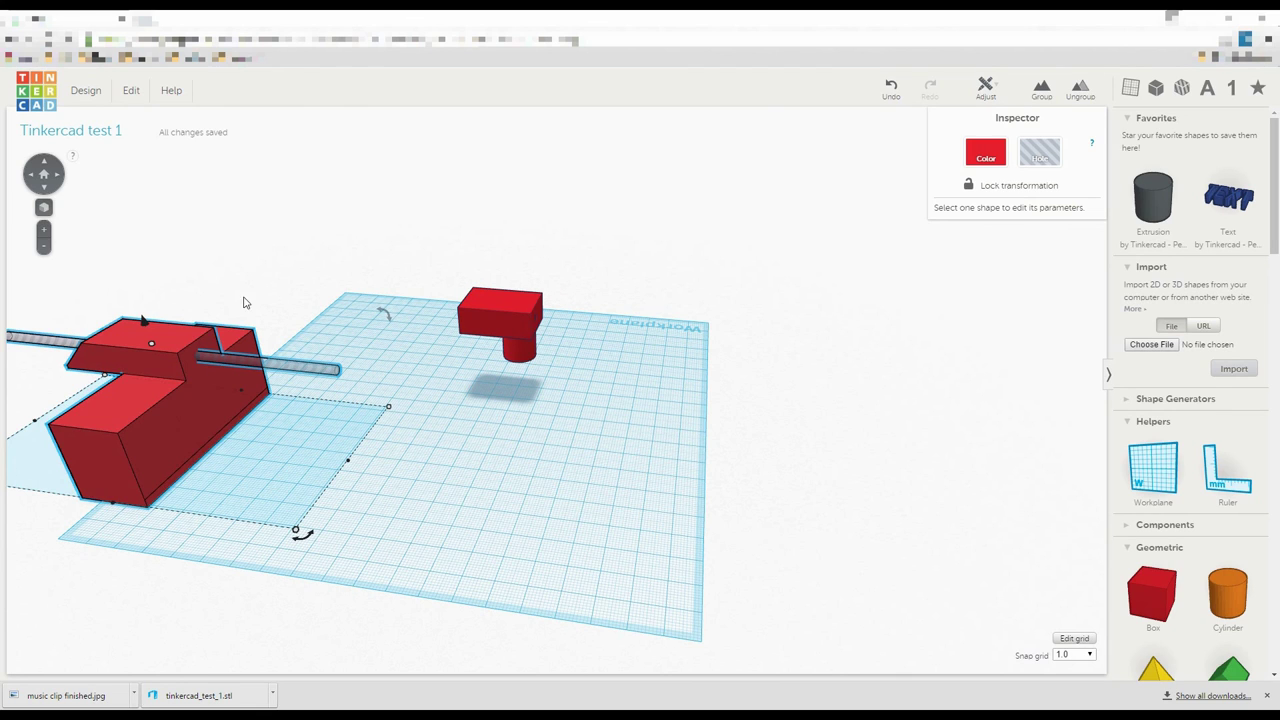
pyautogui.click(1043, 91)
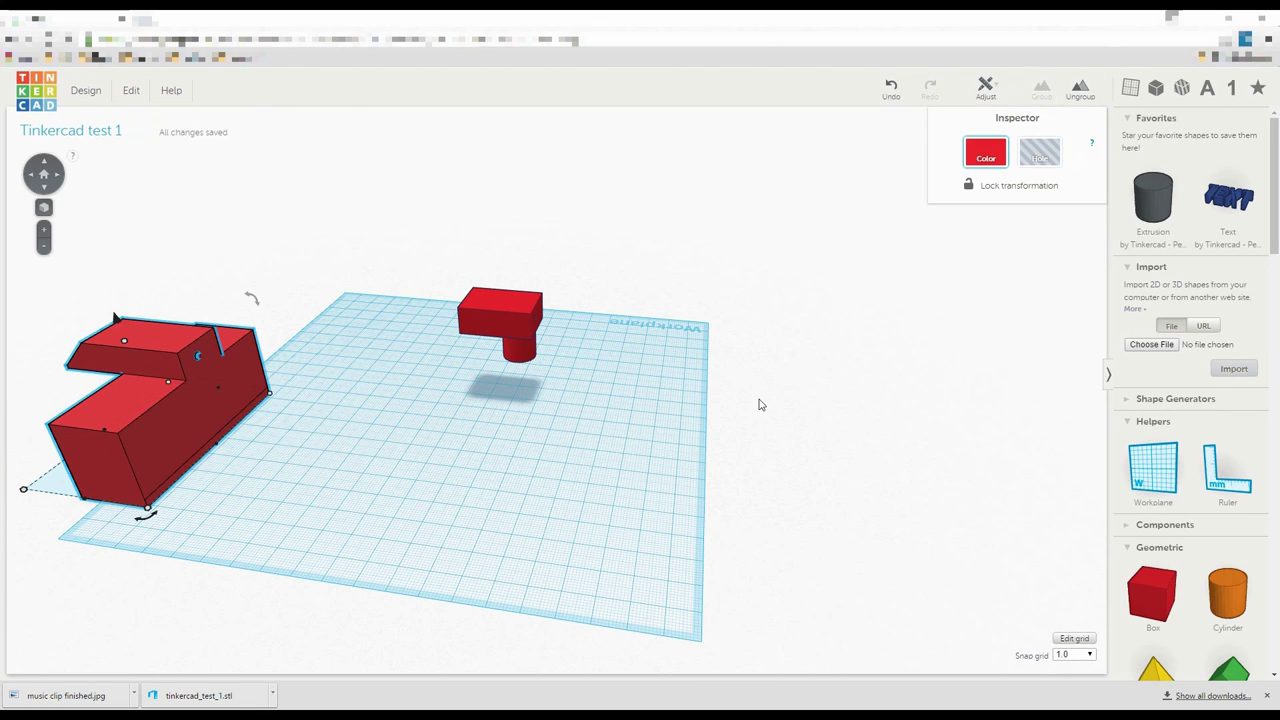
# Move the drilled block beside the end piece and flip the end piece so its cylinder points up
pyautogui.moveTo(184, 428); pyautogui.dragTo(410, 357)
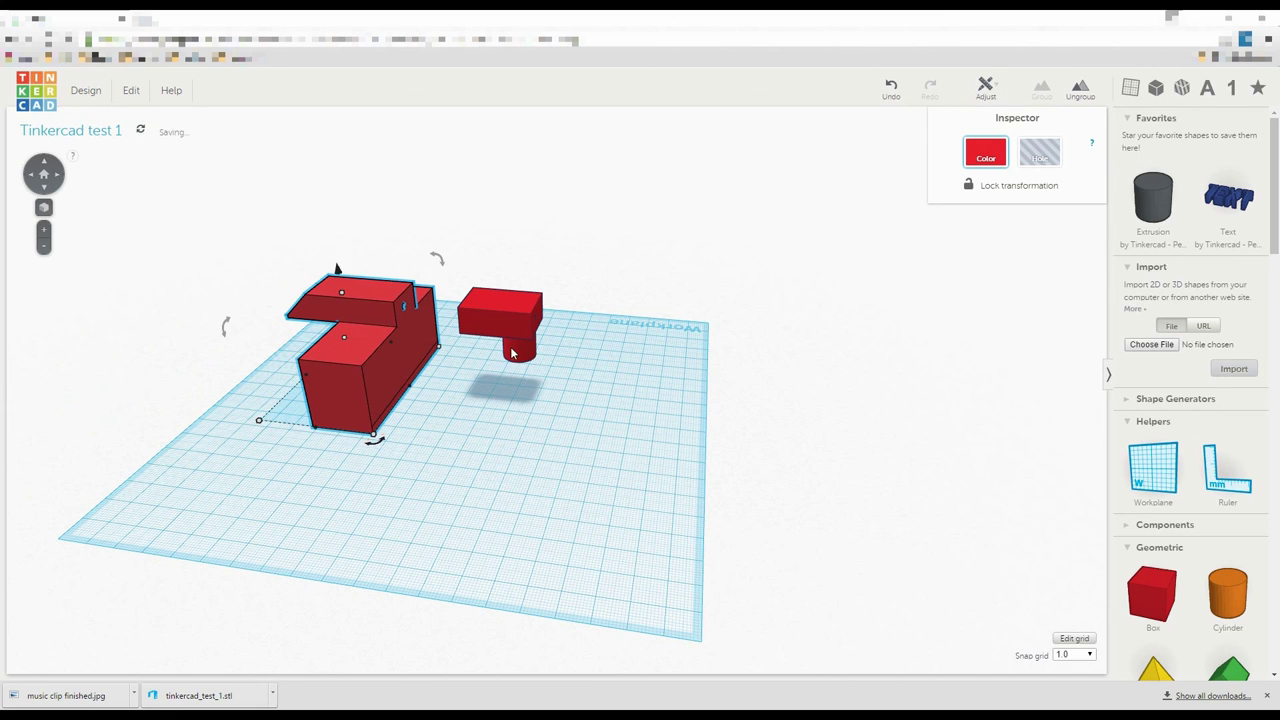
pyautogui.click(512, 318)
pyautogui.moveTo(553, 289); pyautogui.dragTo(490, 343)
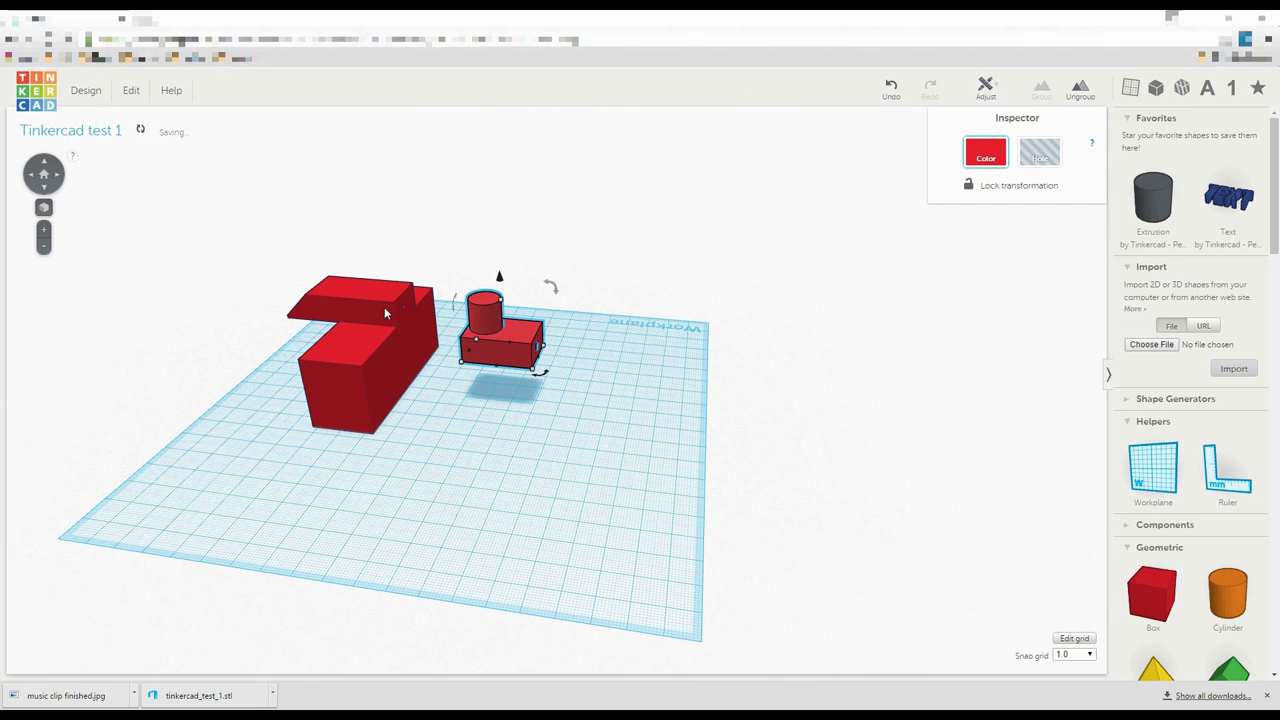
# Turn the drilled block onto its side and raise it 3.5 mm, and lower the end piece 17 mm onto the workplane
pyautogui.click(349, 284)
pyautogui.moveTo(439, 262); pyautogui.dragTo(420, 352)
pyautogui.moveTo(339, 261); pyautogui.dragTo(337, 251)
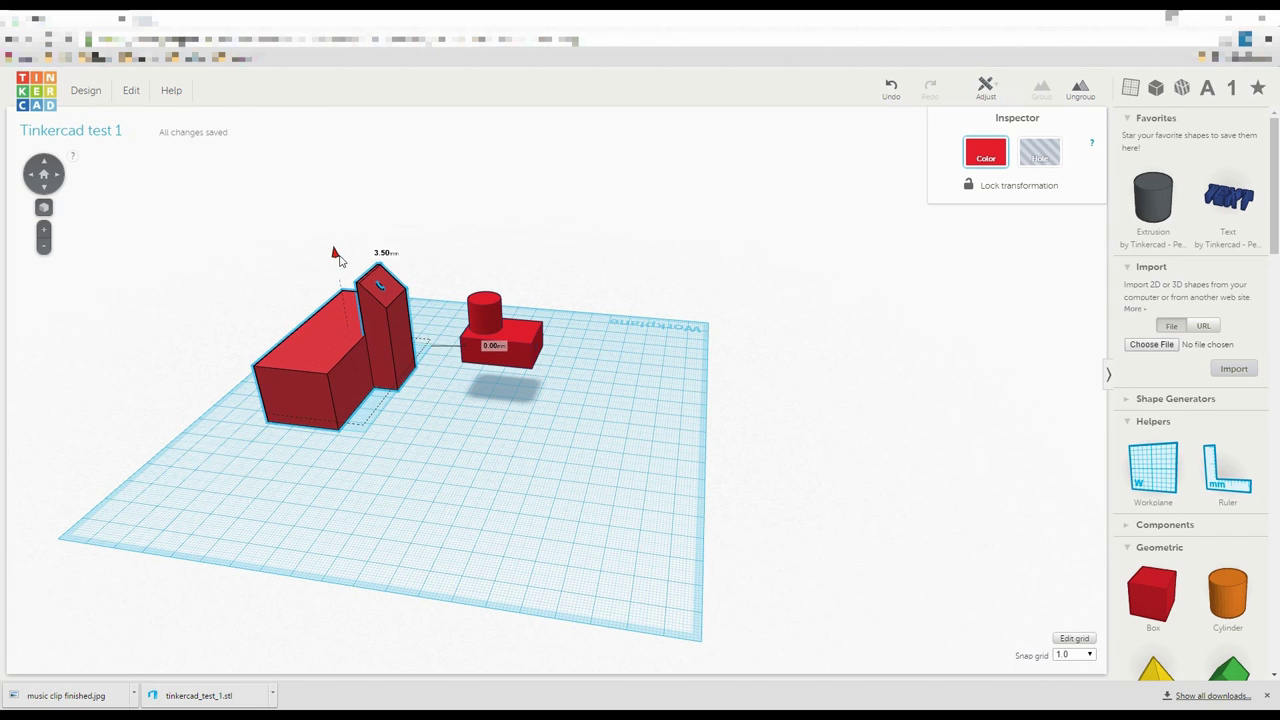
pyautogui.click(490, 300)
pyautogui.moveTo(500, 280); pyautogui.dragTo(502, 316)
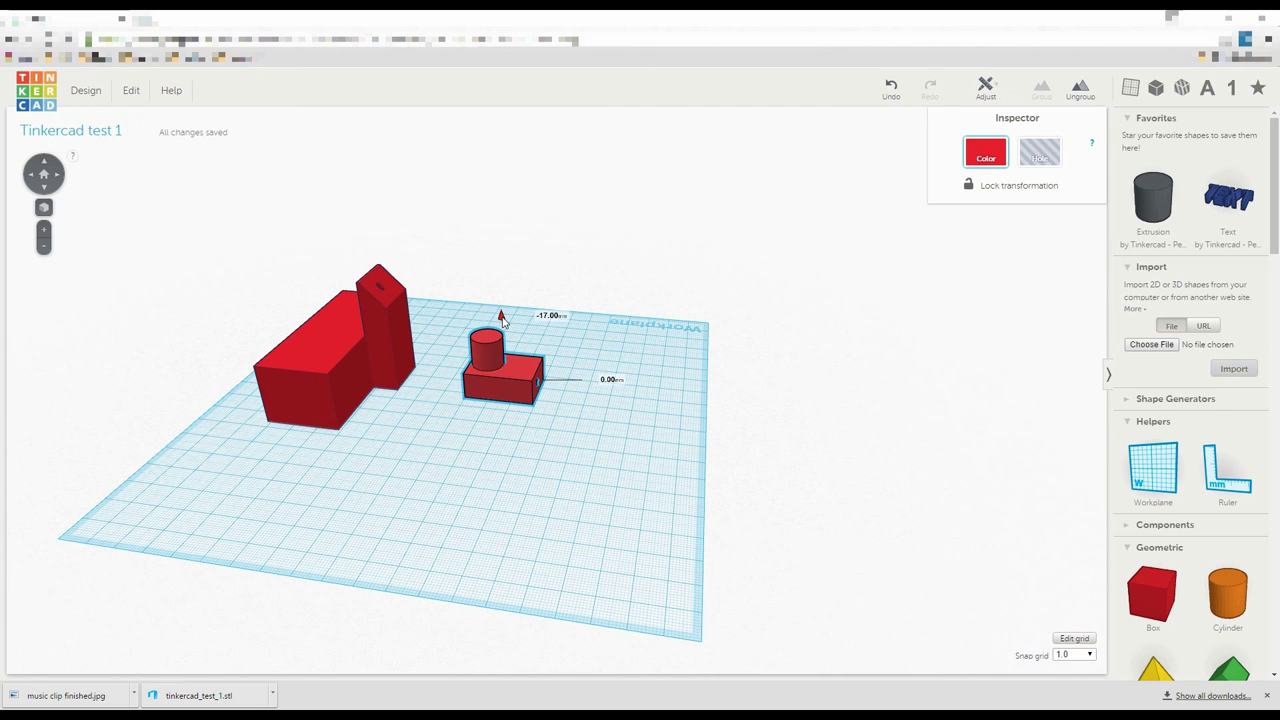
# Place a box on the empty workplane, shape it into a tall slab 3 mm thick and 20 mm wide, and scale it into a large wall
pyautogui.moveTo(604, 402); pyautogui.dragTo(902, 588, button='right')
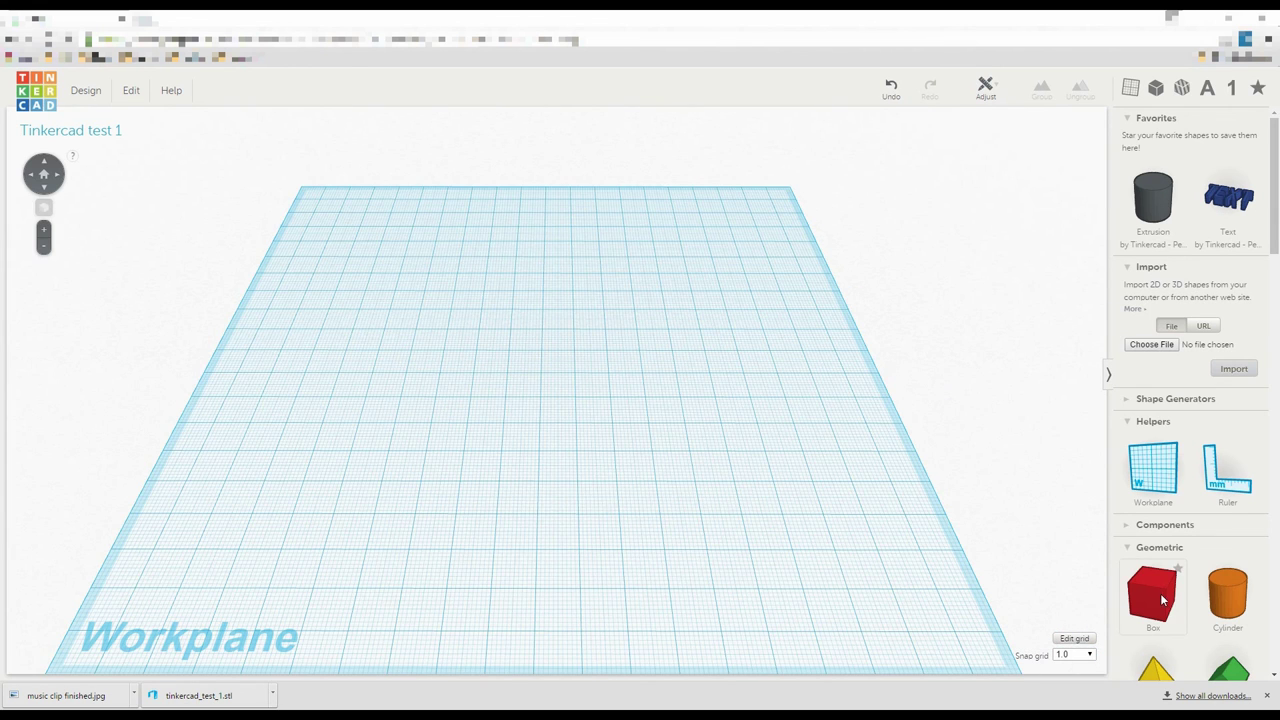
pyautogui.moveTo(1161, 597); pyautogui.dragTo(520, 398)
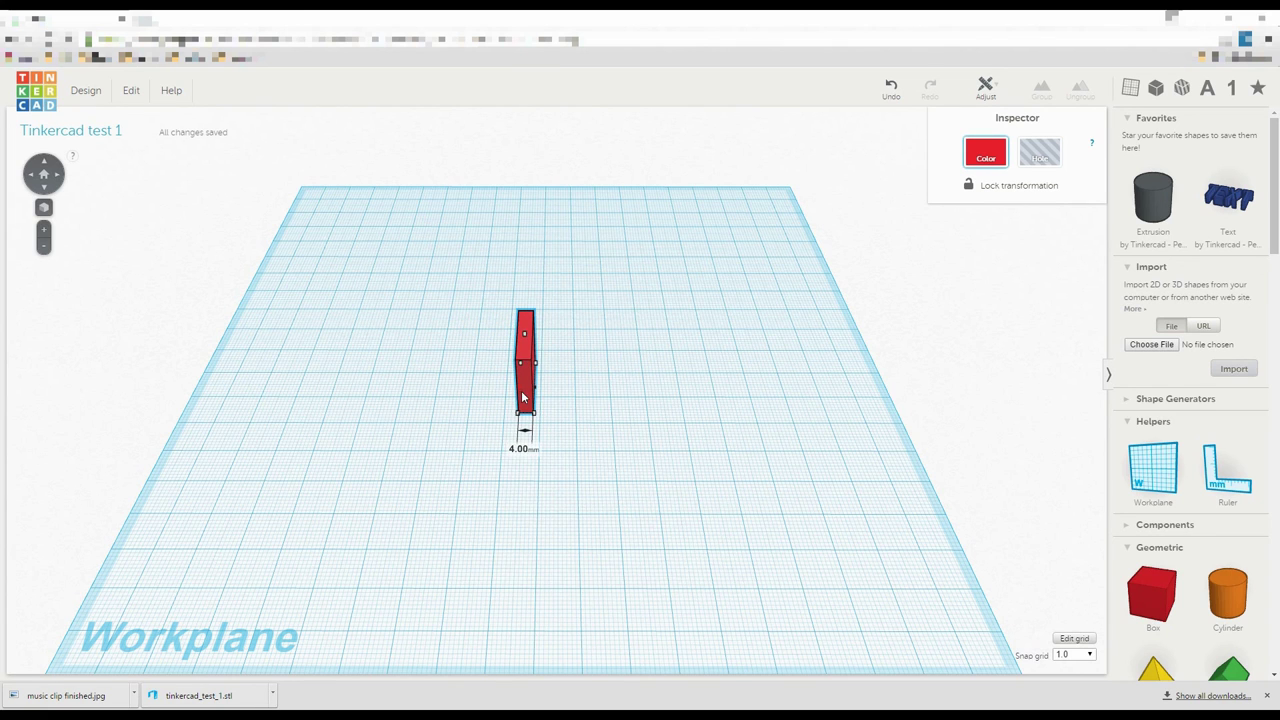
pyautogui.moveTo(529, 491); pyautogui.dragTo(540, 410, button='right')
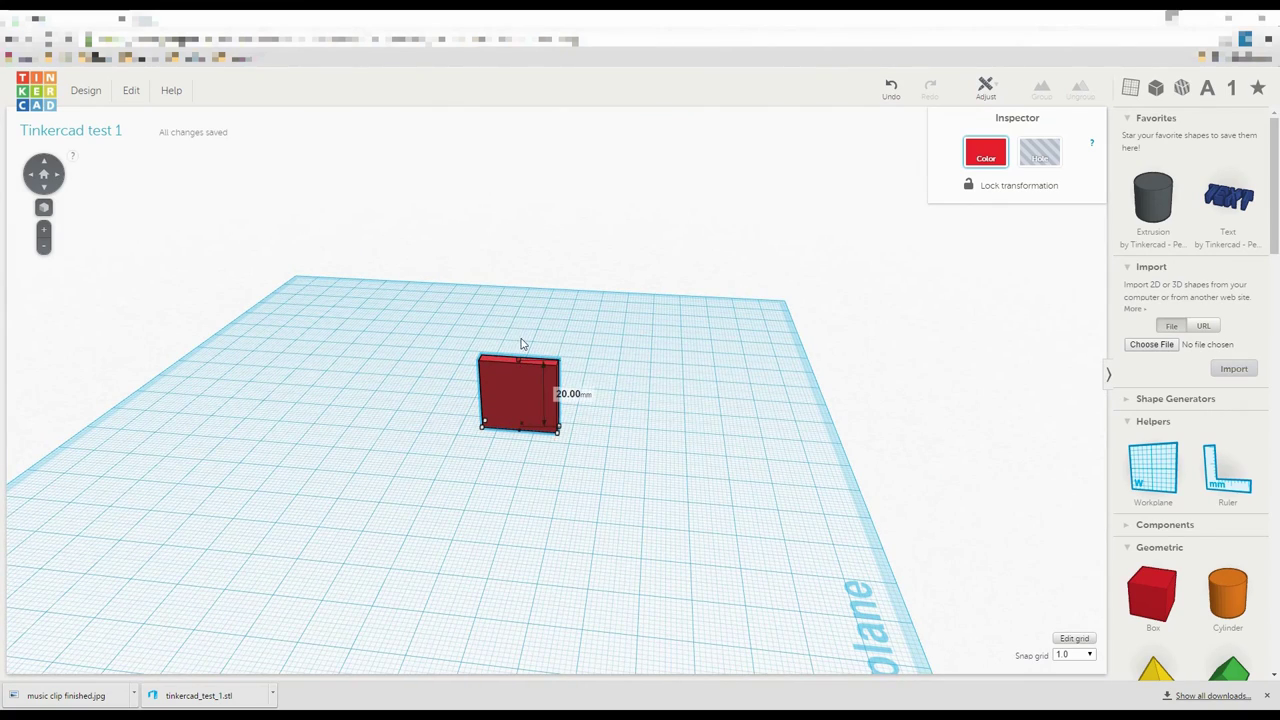
pyautogui.moveTo(520, 343); pyautogui.dragTo(516, 272)
pyautogui.moveTo(631, 471); pyautogui.dragTo(543, 434, button='right')
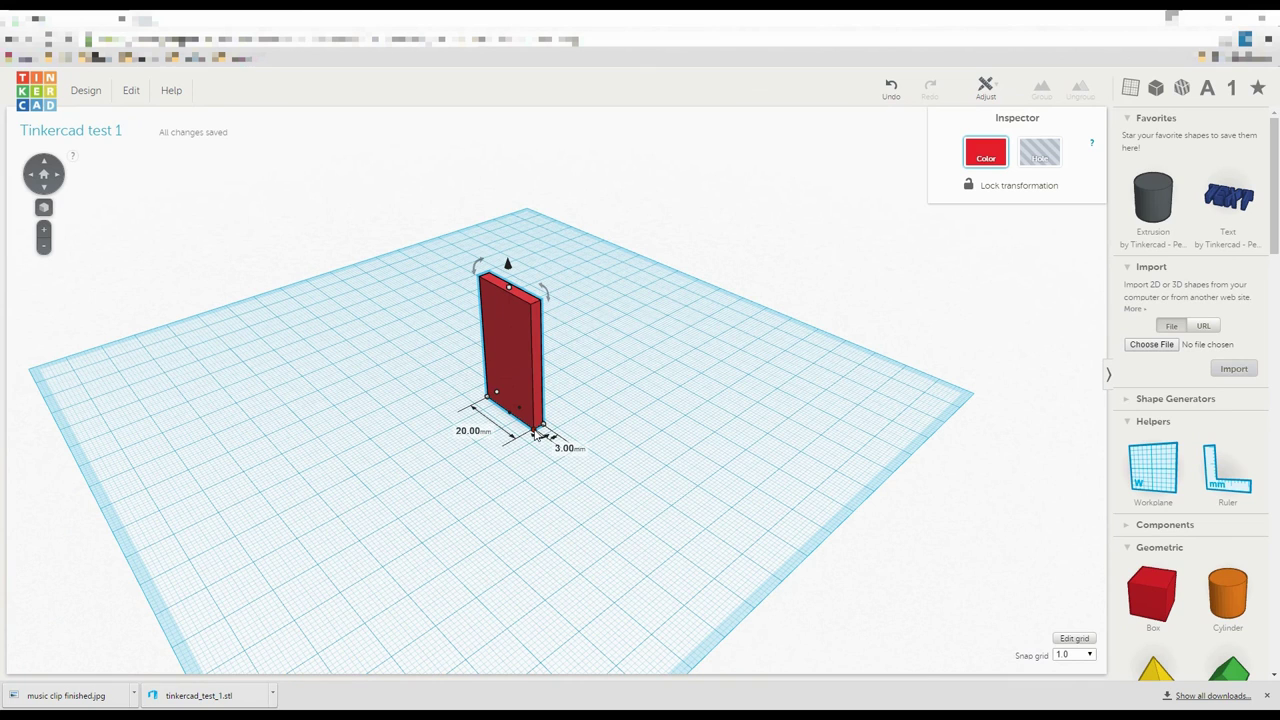
pyautogui.moveTo(540, 437); pyautogui.dragTo(652, 515)
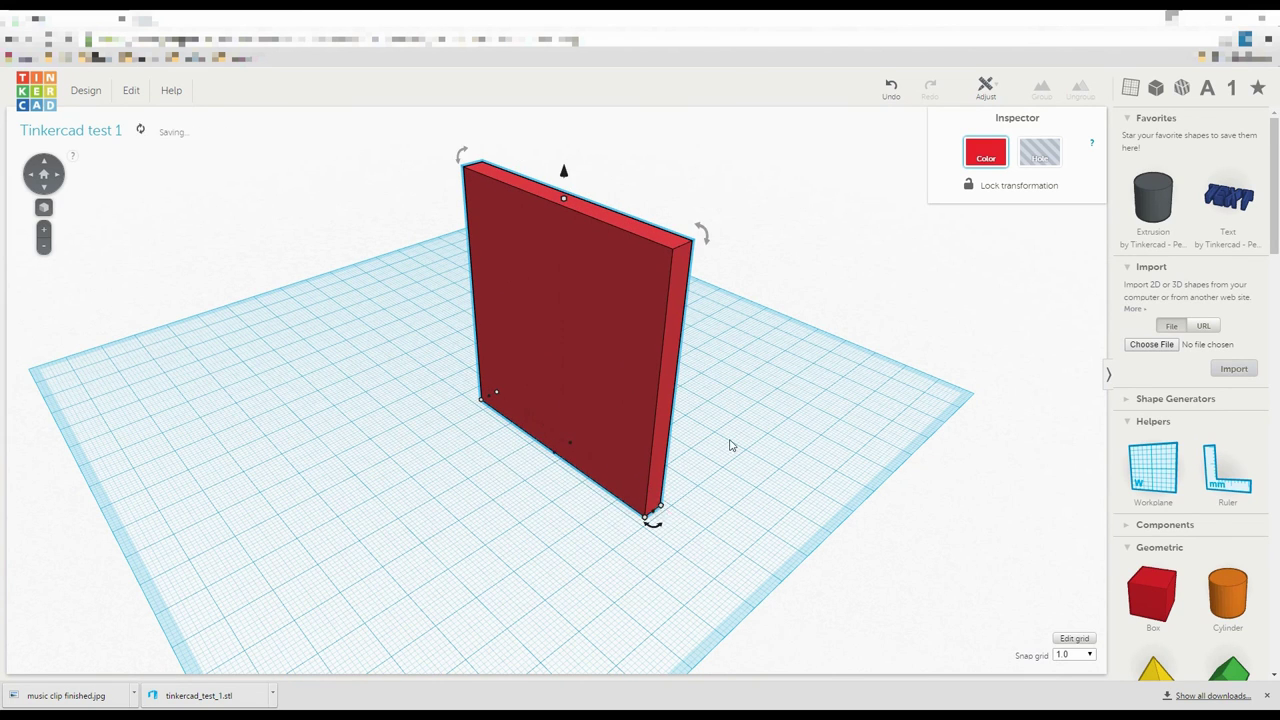
# Duplicate the wall slab beside itself, rotate the copy to lie flat, and lower it onto the workplane as a floor
pyautogui.moveTo(730, 445); pyautogui.dragTo(577, 423, button='right')
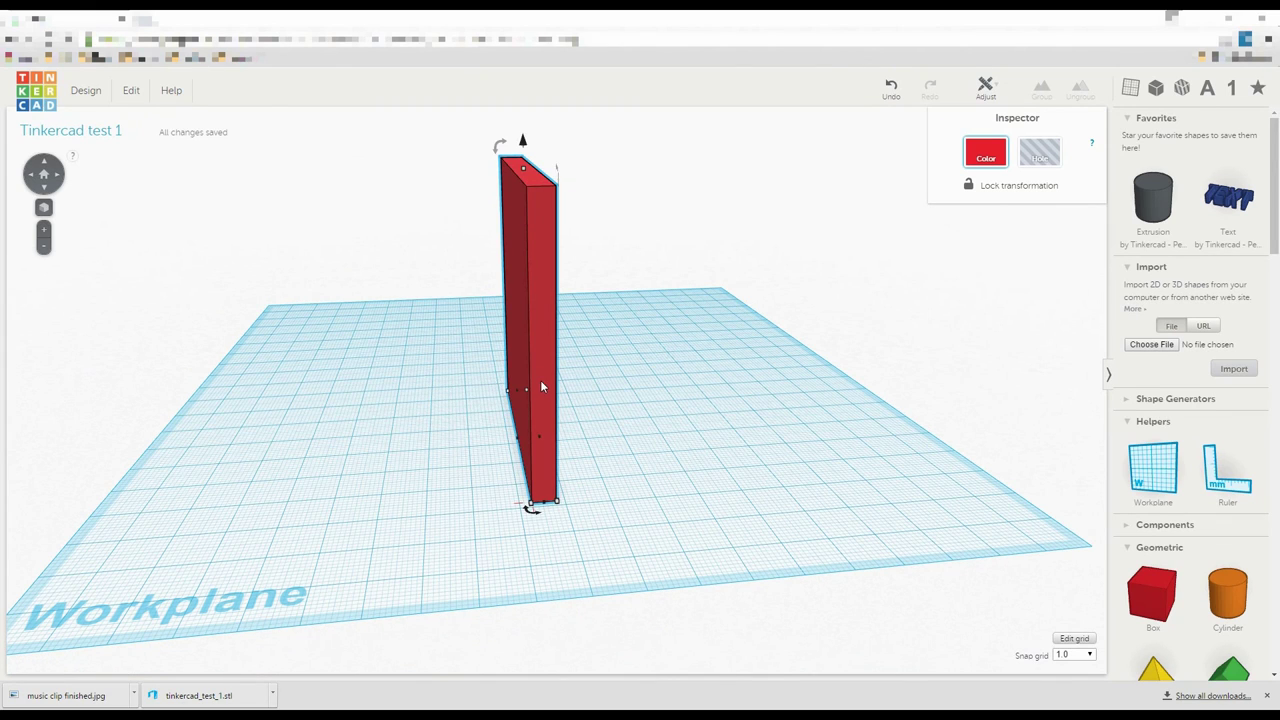
pyautogui.keyDown('alt'); pyautogui.moveTo(540, 387); pyautogui.dragTo(374, 405); pyautogui.keyUp('alt')
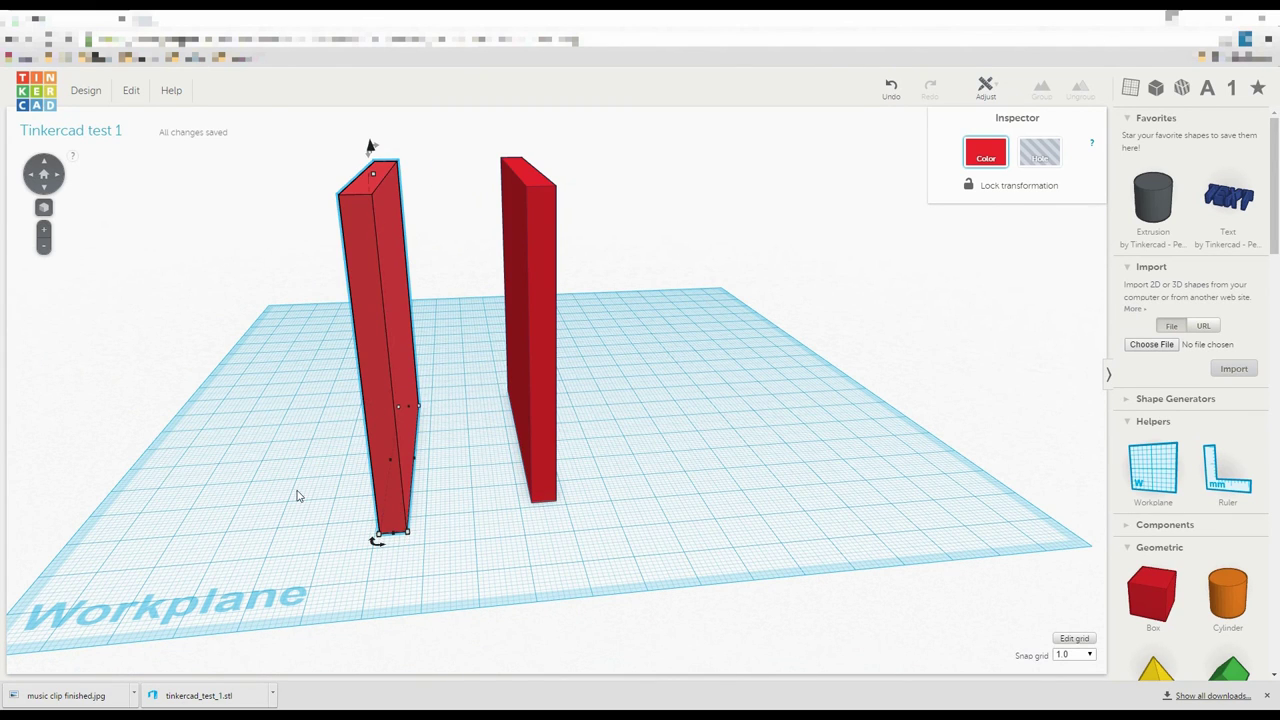
pyautogui.moveTo(294, 491); pyautogui.dragTo(396, 256, button='right')
pyautogui.moveTo(361, 163)
pyautogui.moveTo(361, 163); pyautogui.dragTo(326, 342)
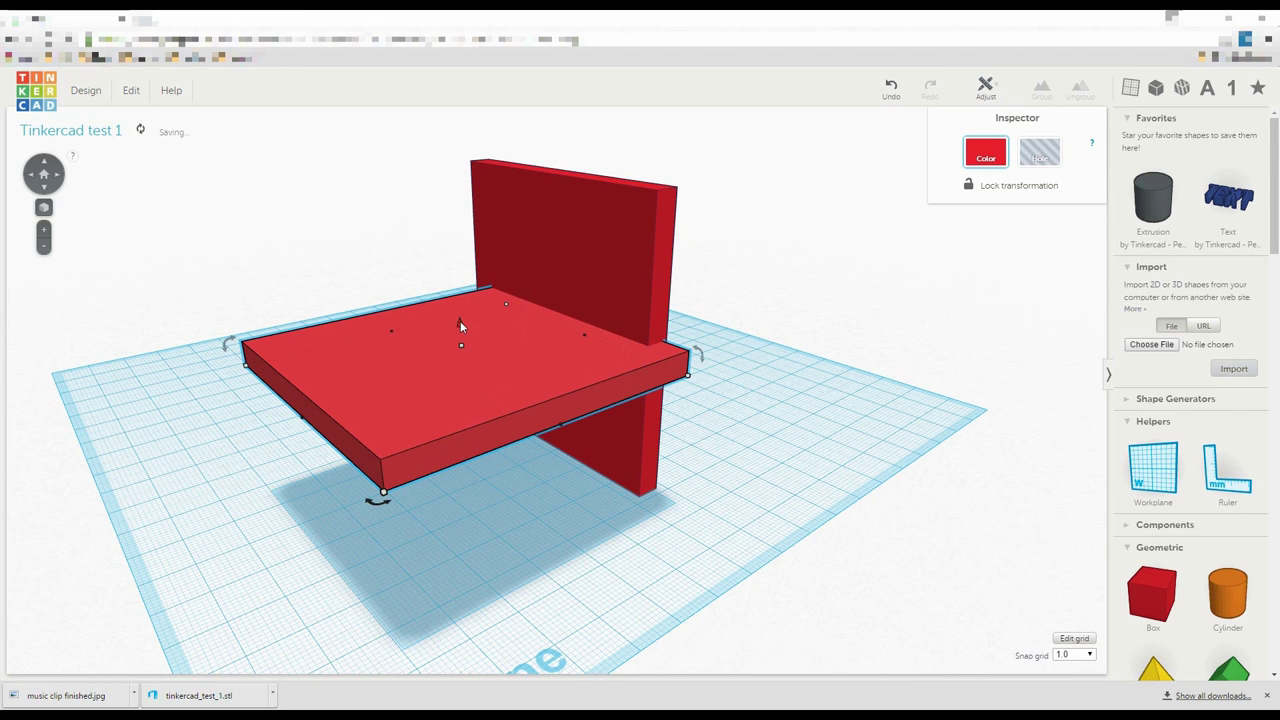
pyautogui.moveTo(460, 321); pyautogui.dragTo(460, 455)
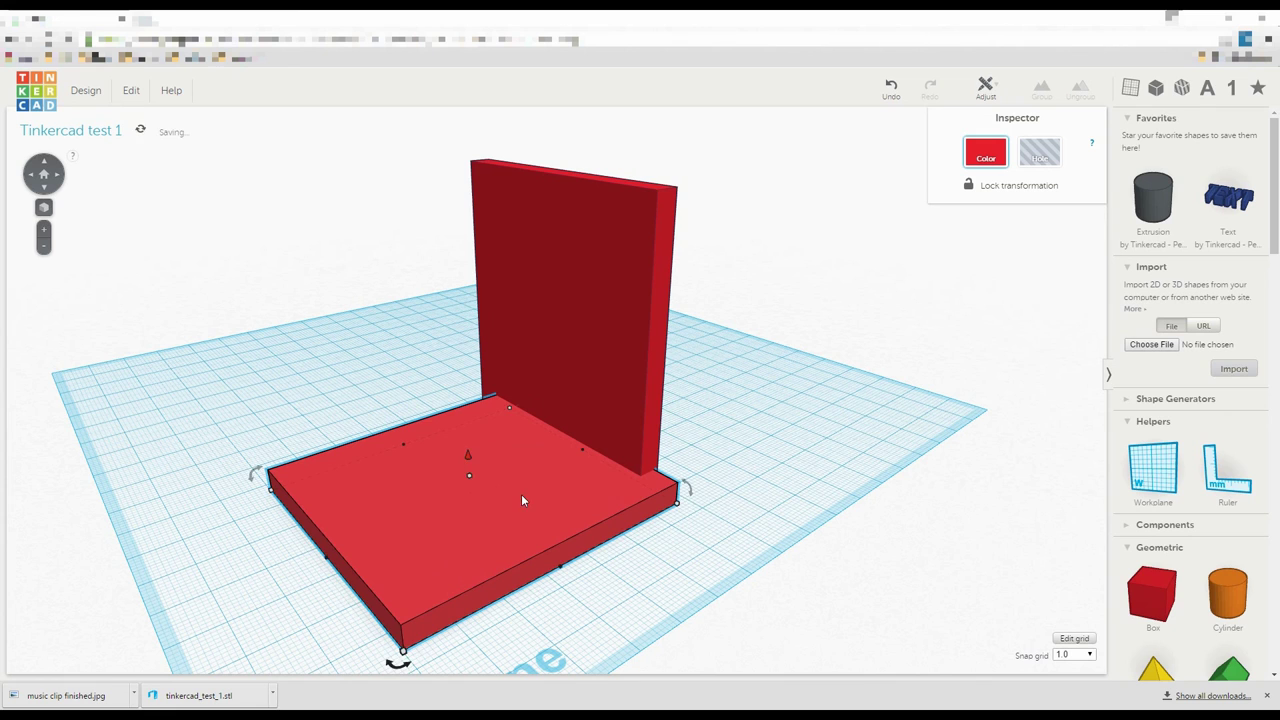
# Move the floor slab so its edge is flush against the base of the upright wall and their sides line up
pyautogui.moveTo(617, 590); pyautogui.dragTo(652, 500, button='right')
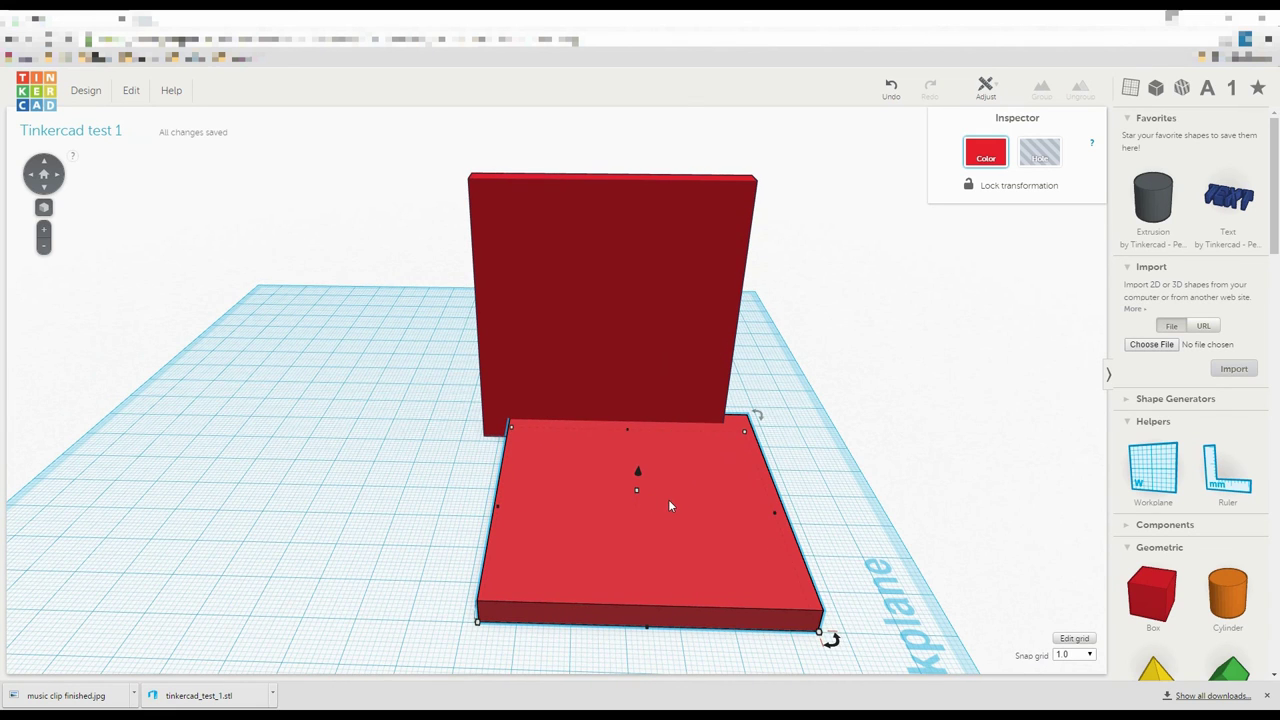
pyautogui.moveTo(669, 505); pyautogui.dragTo(639, 520)
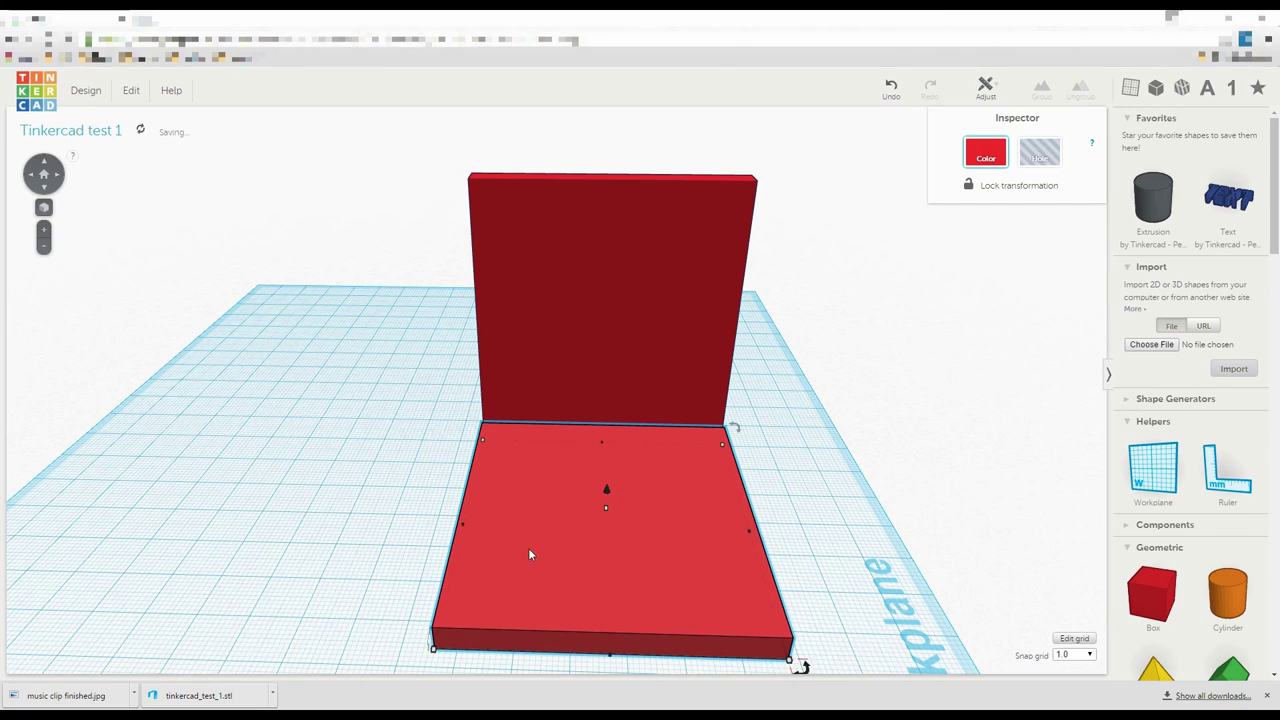
pyautogui.moveTo(530, 555); pyautogui.dragTo(757, 514, button='right')
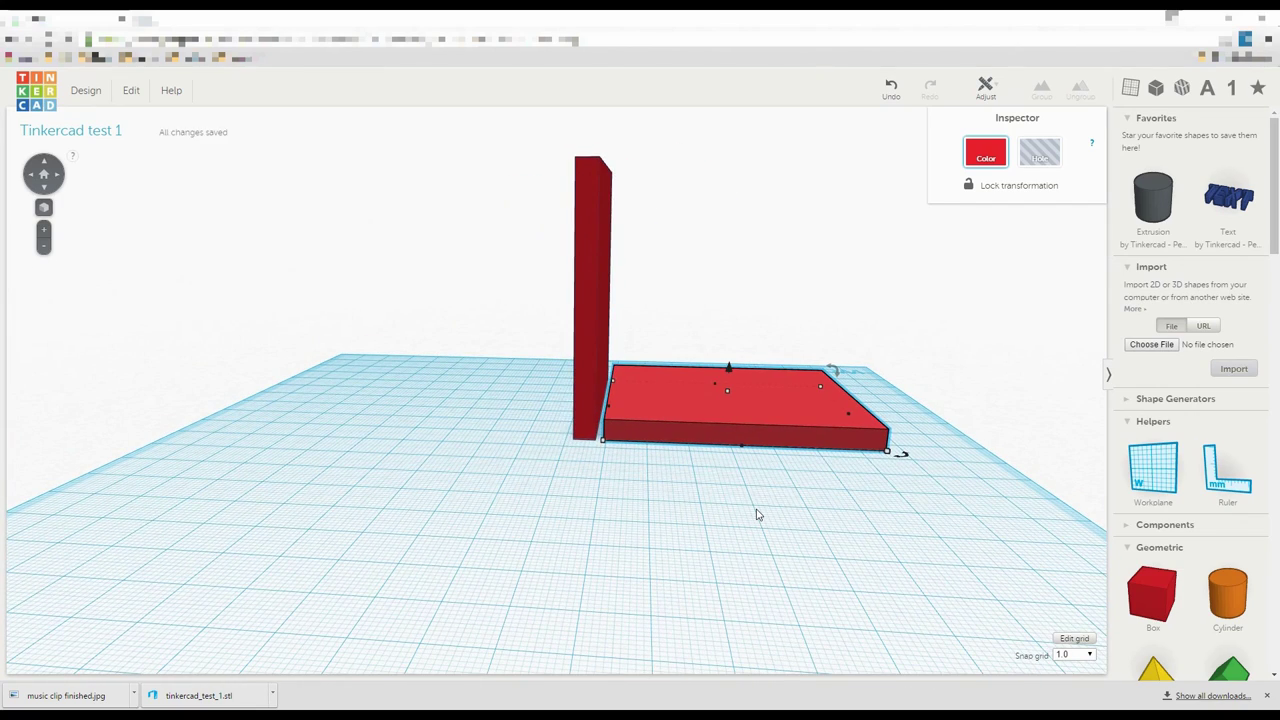
pyautogui.press('Left')
pyautogui.press('Left')
pyautogui.moveTo(880, 466); pyautogui.dragTo(705, 410, button='right')
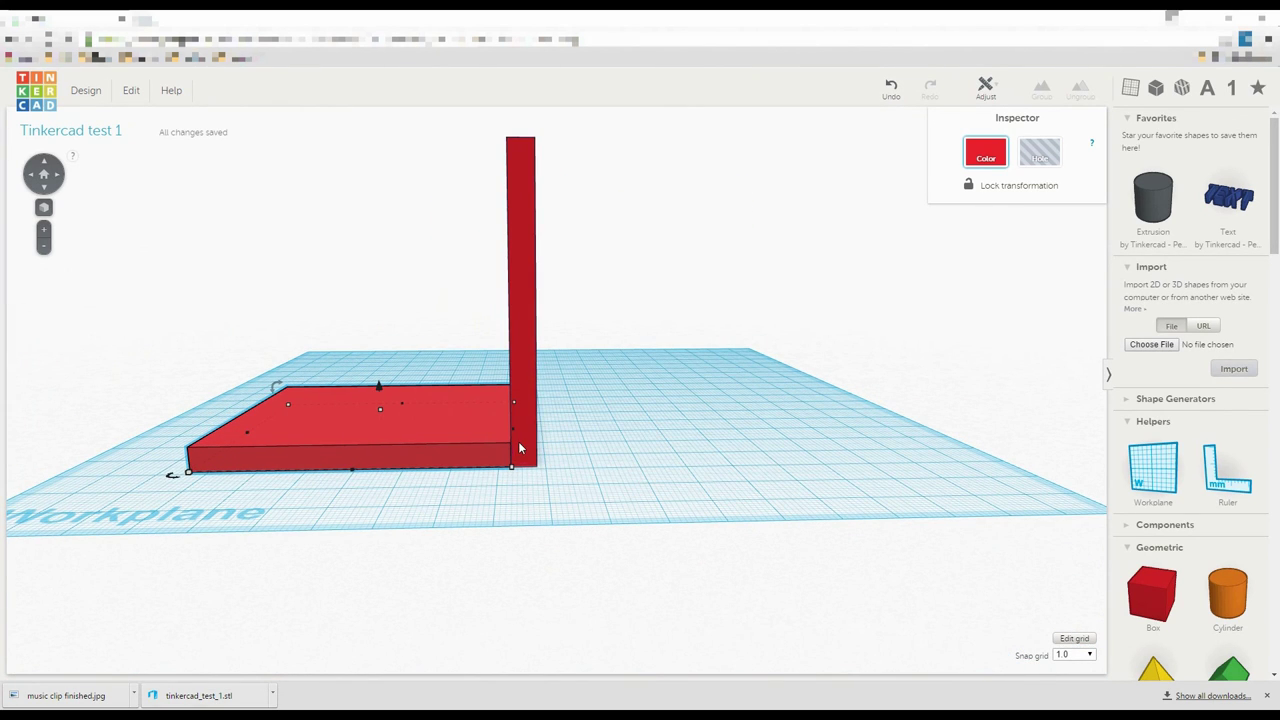
# Set a temporary workplane on the floor slab's upper face and place a wedge on it near the wall
pyautogui.scroll(-2, 640, 474)
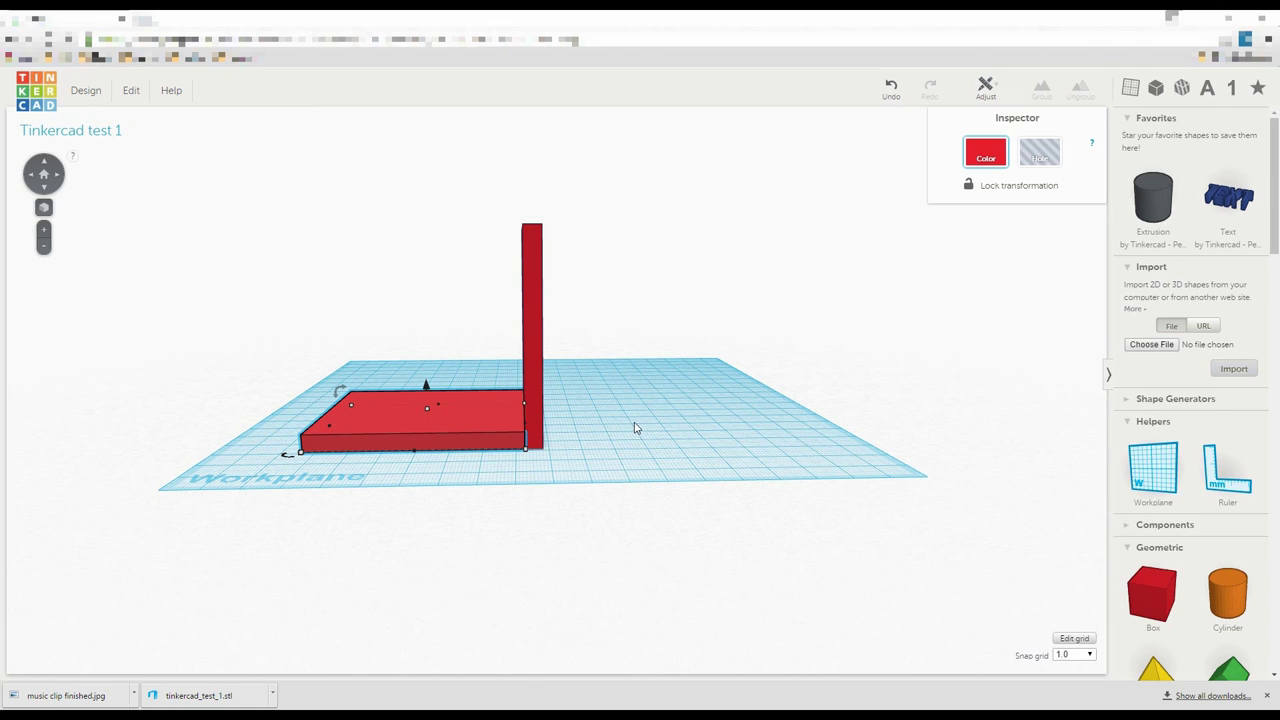
pyautogui.moveTo(627, 413); pyautogui.dragTo(966, 521, button='right')
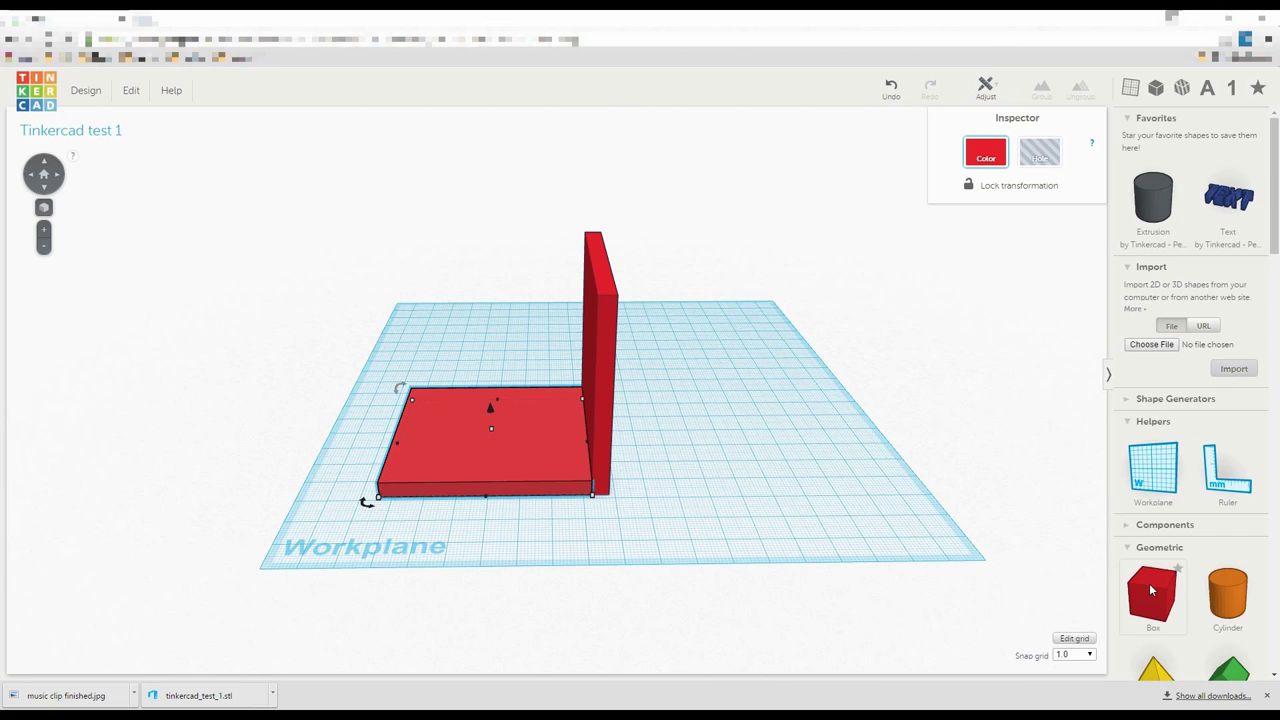
pyautogui.scroll(-3, 1215, 551)
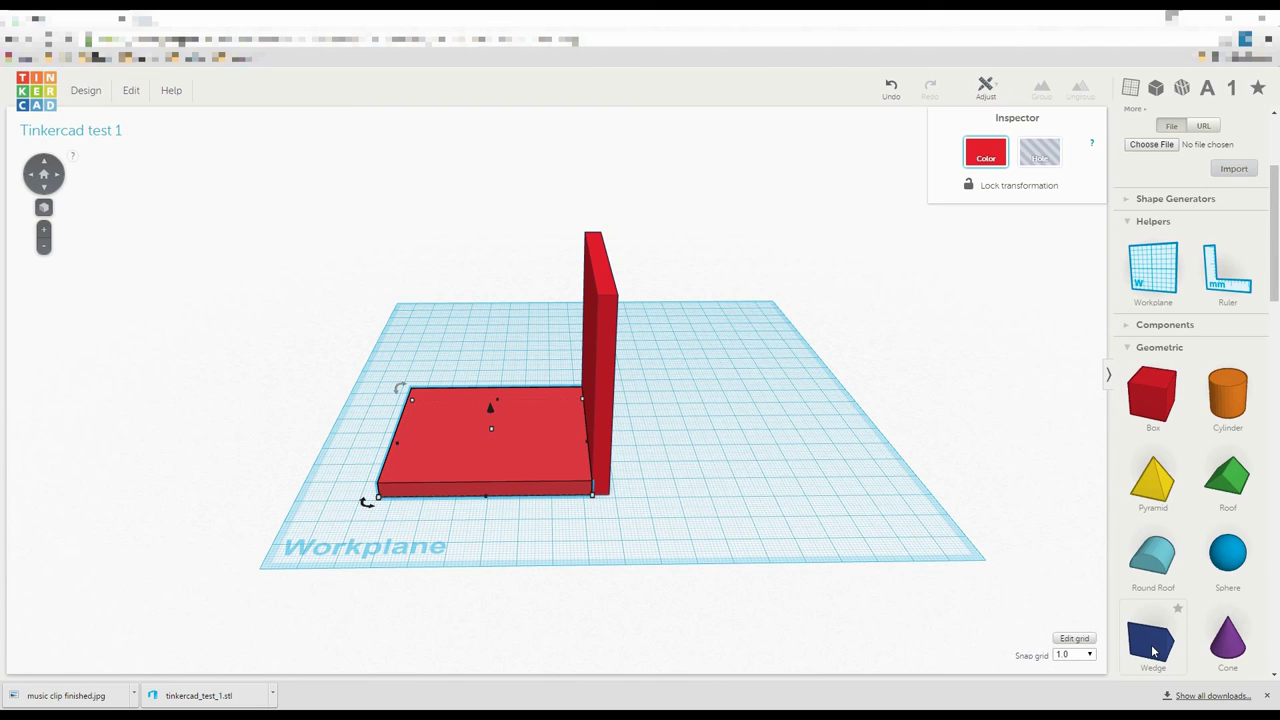
pyautogui.press('w')
pyautogui.click(528, 443)
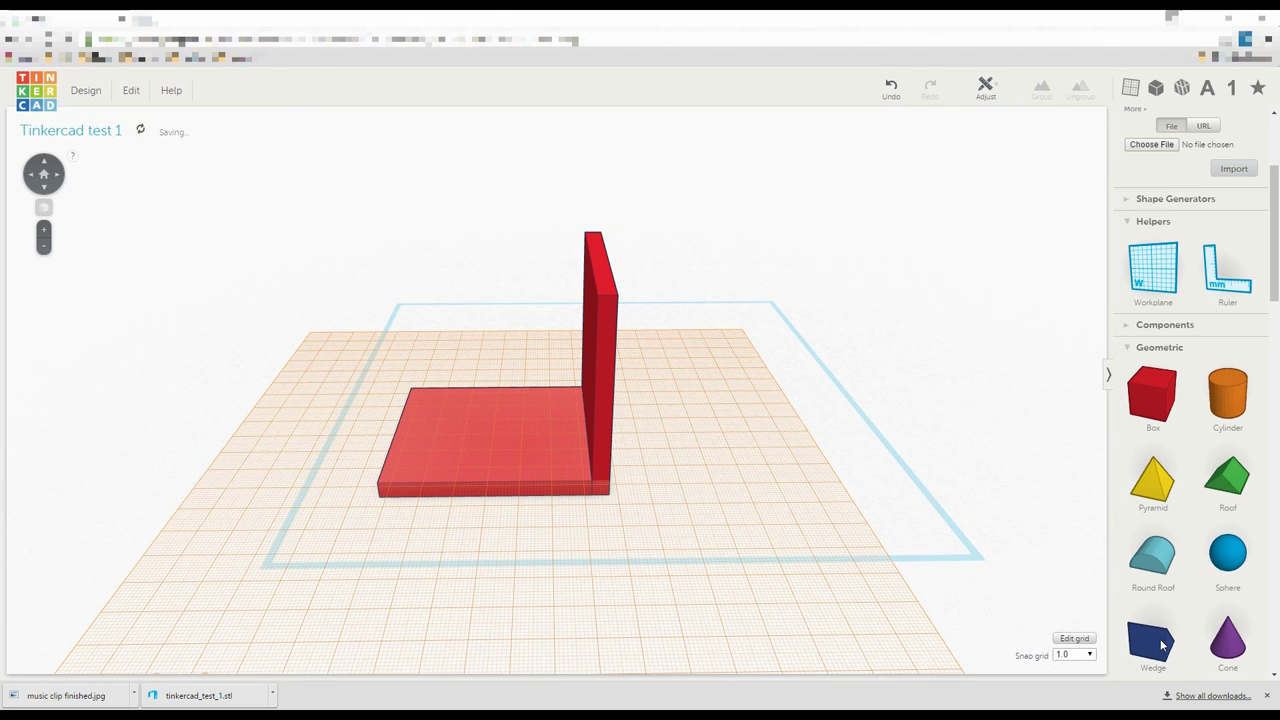
pyautogui.moveTo(1086, 606); pyautogui.dragTo(563, 447)
pyautogui.moveTo(523, 474); pyautogui.dragTo(634, 437, button='right')
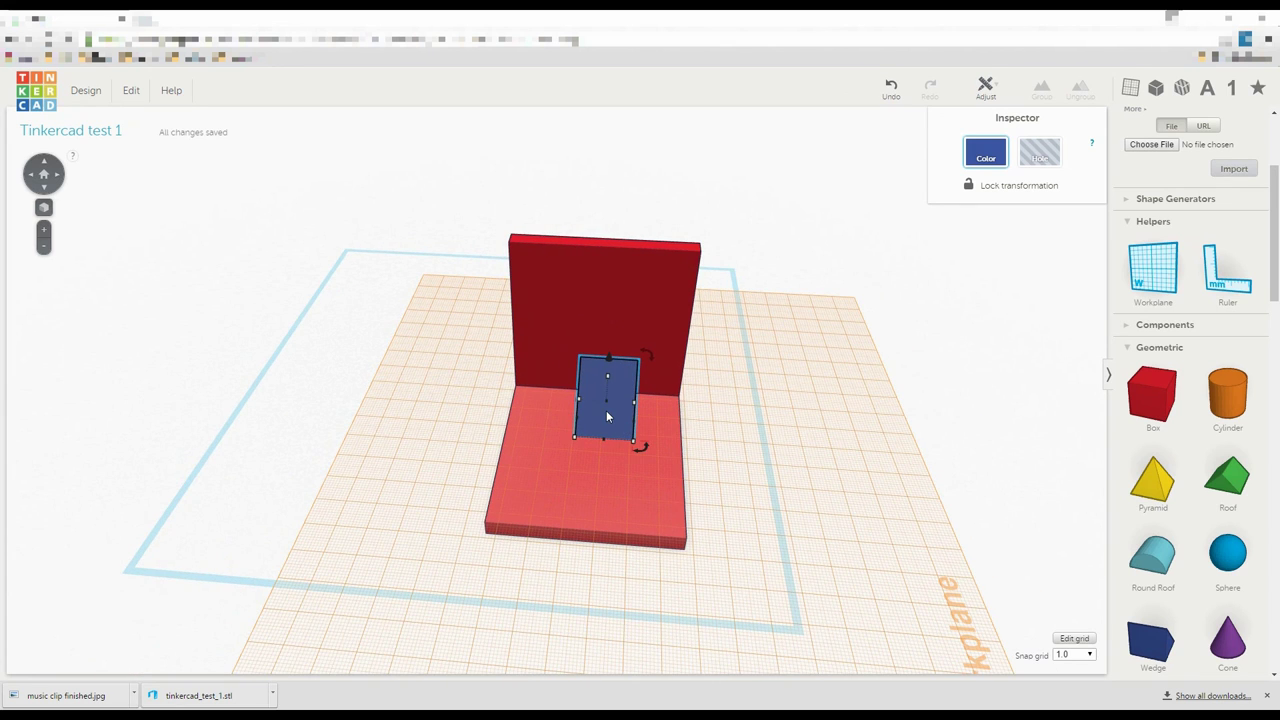
# Move the wedge against the wall's base, reduce its height to 5 mm, and shorten its depth toward the wall
pyautogui.moveTo(606, 410)
pyautogui.mouseDown()
pyautogui.moveTo(607, 390)
pyautogui.moveTo(606, 402)
pyautogui.mouseUp()
pyautogui.moveTo(606, 402); pyautogui.dragTo(625, 443, button='right')
pyautogui.scroll(3, 637, 426)
pyautogui.press('Right')
pyautogui.press('Right')
pyautogui.press('Right')
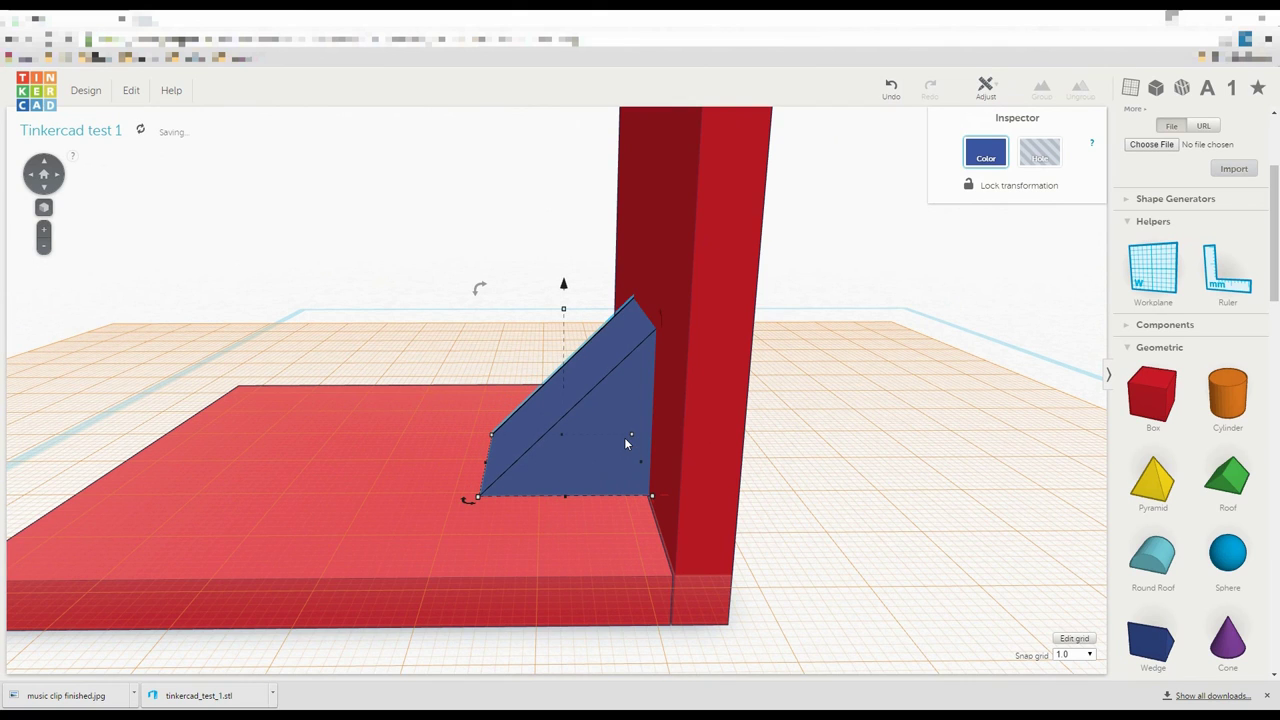
pyautogui.press('Left')
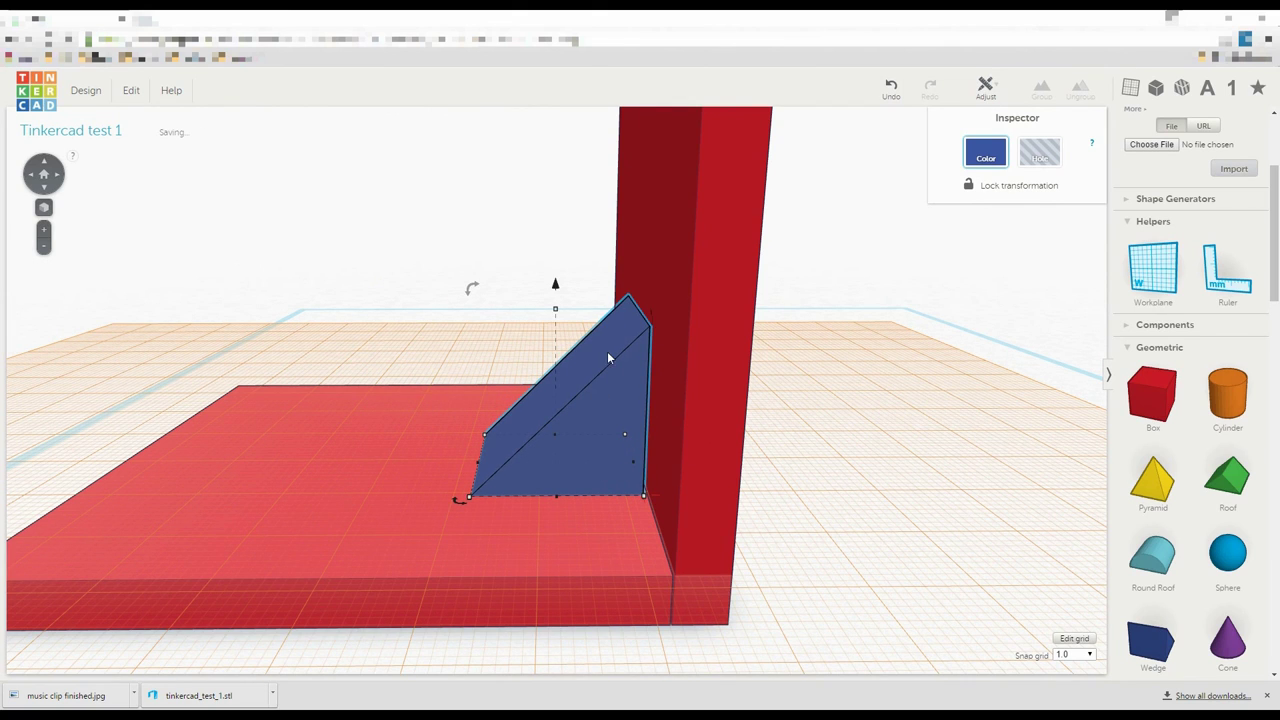
pyautogui.moveTo(558, 314); pyautogui.dragTo(566, 430)
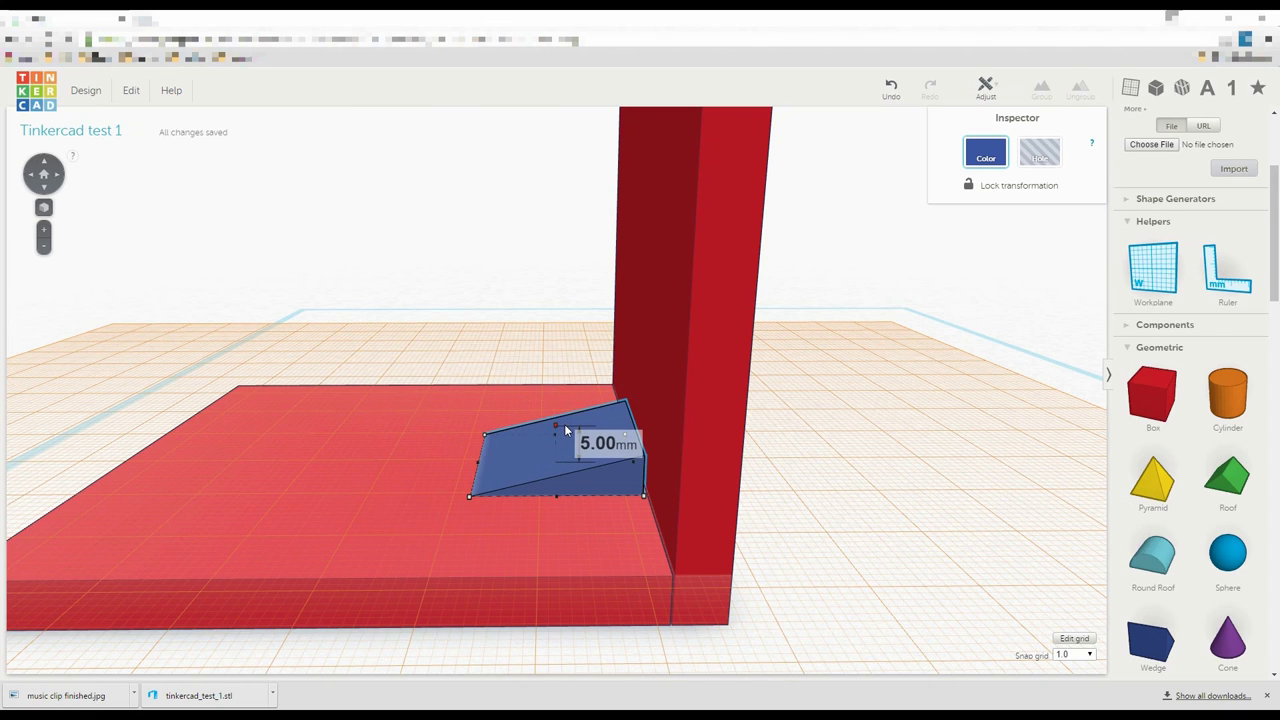
pyautogui.moveTo(478, 462); pyautogui.dragTo(593, 462)
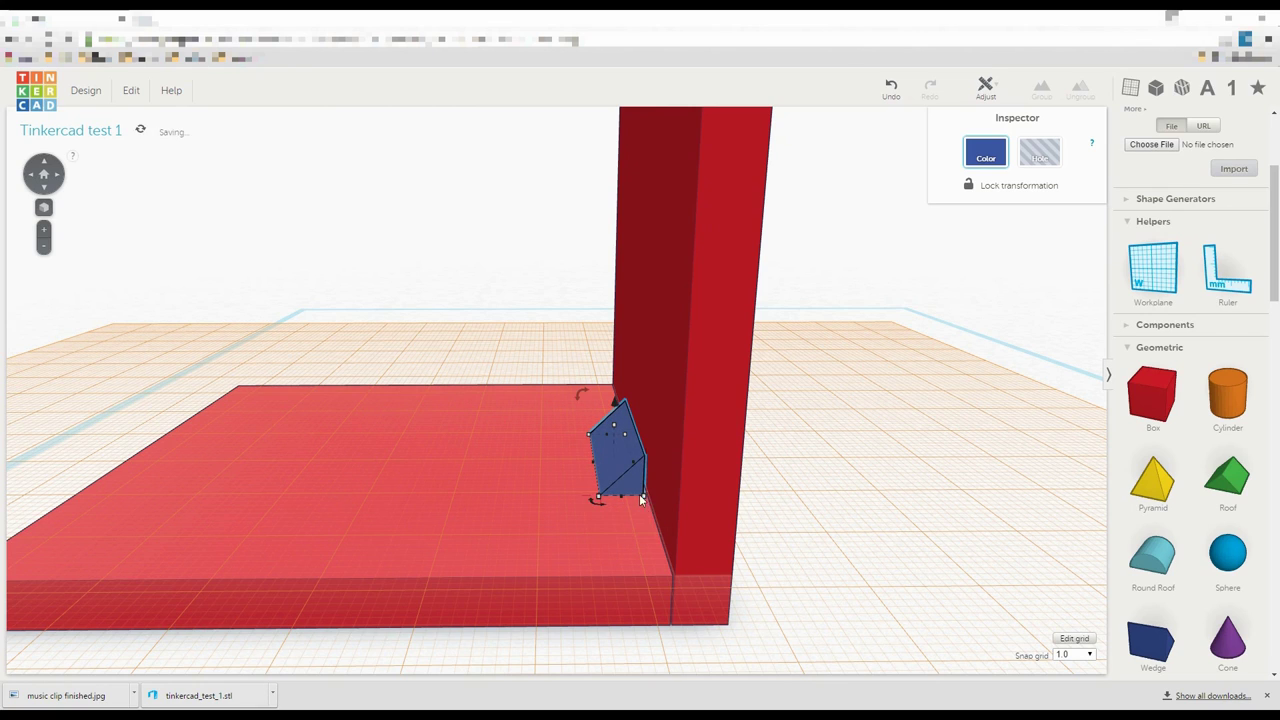
pyautogui.click(701, 528)
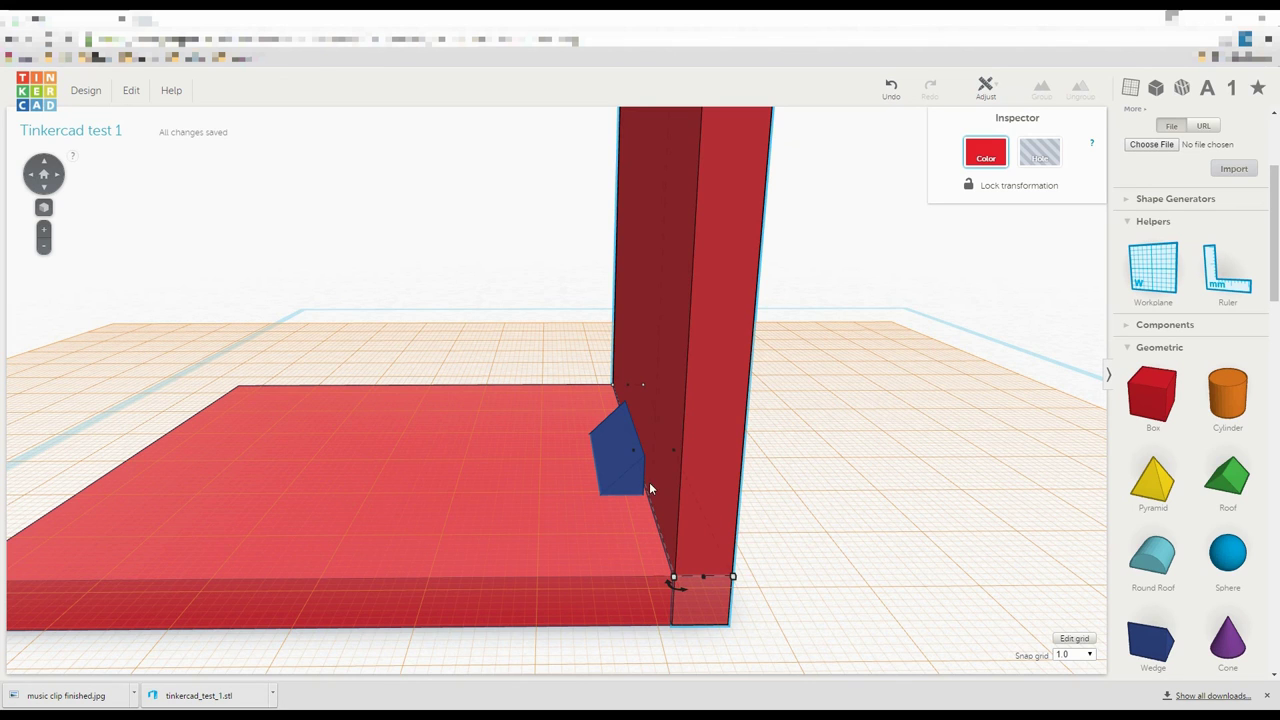
pyautogui.moveTo(648, 507); pyautogui.dragTo(657, 494, button='right')
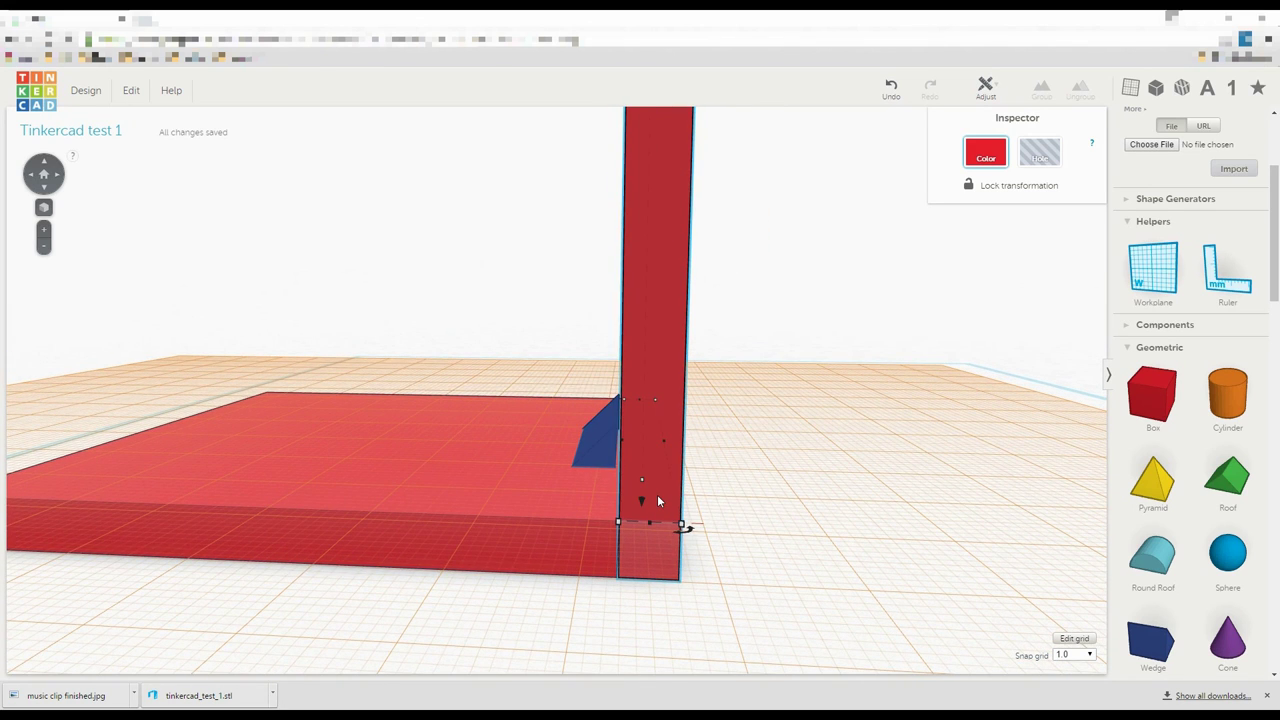
pyautogui.press('Right')
pyautogui.press('Left')
# Stretch the wedge in both directions along the inside corner so it spans the full width of the wall
pyautogui.click(604, 448)
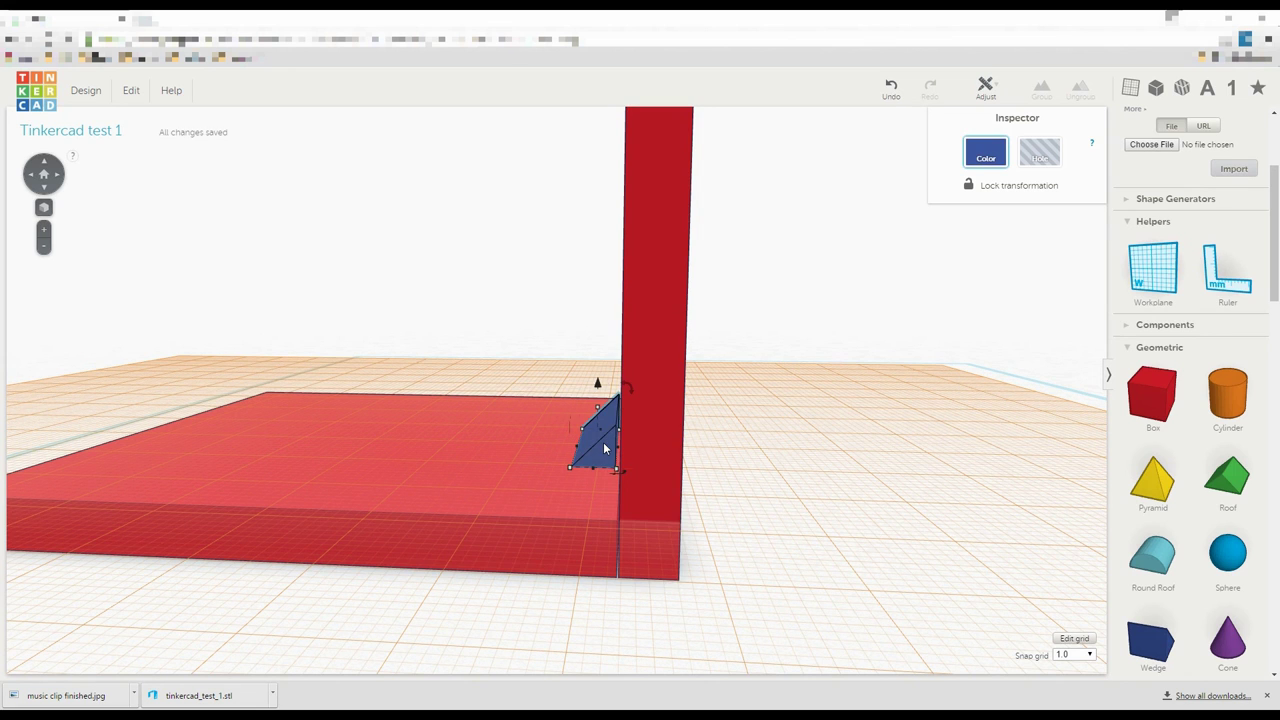
pyautogui.moveTo(805, 530); pyautogui.dragTo(845, 563, button='right')
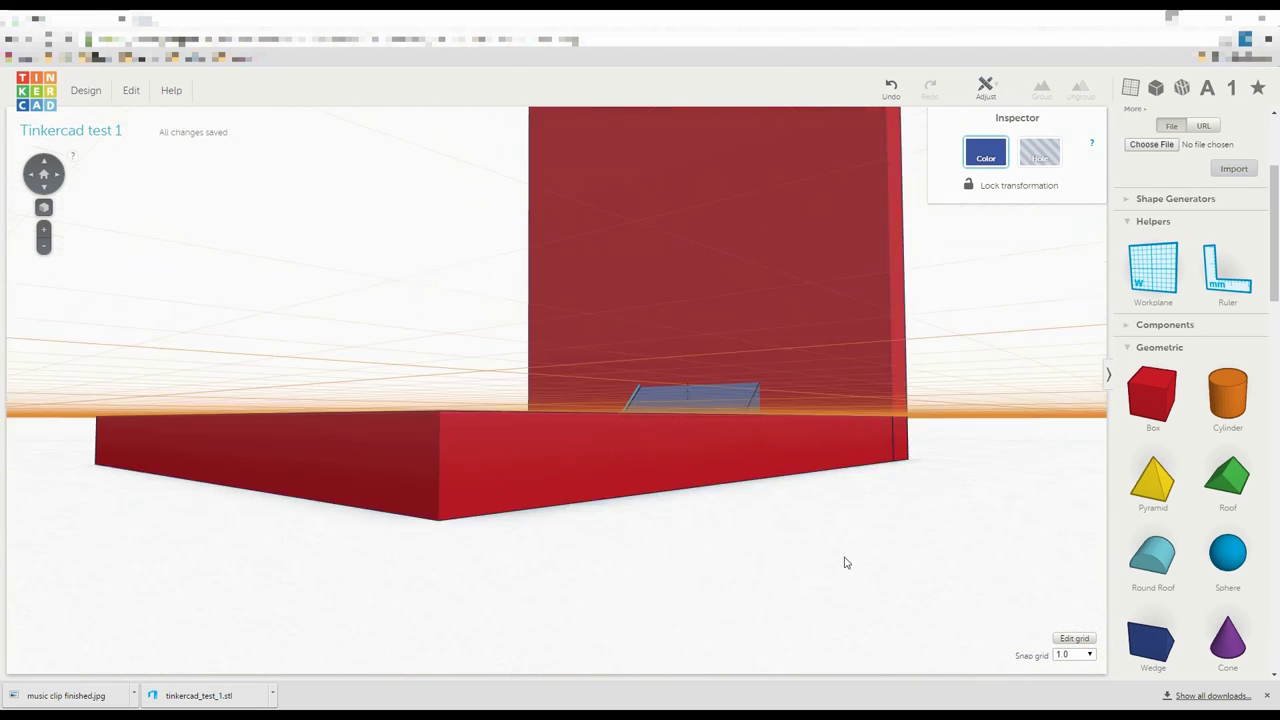
pyautogui.press('f')
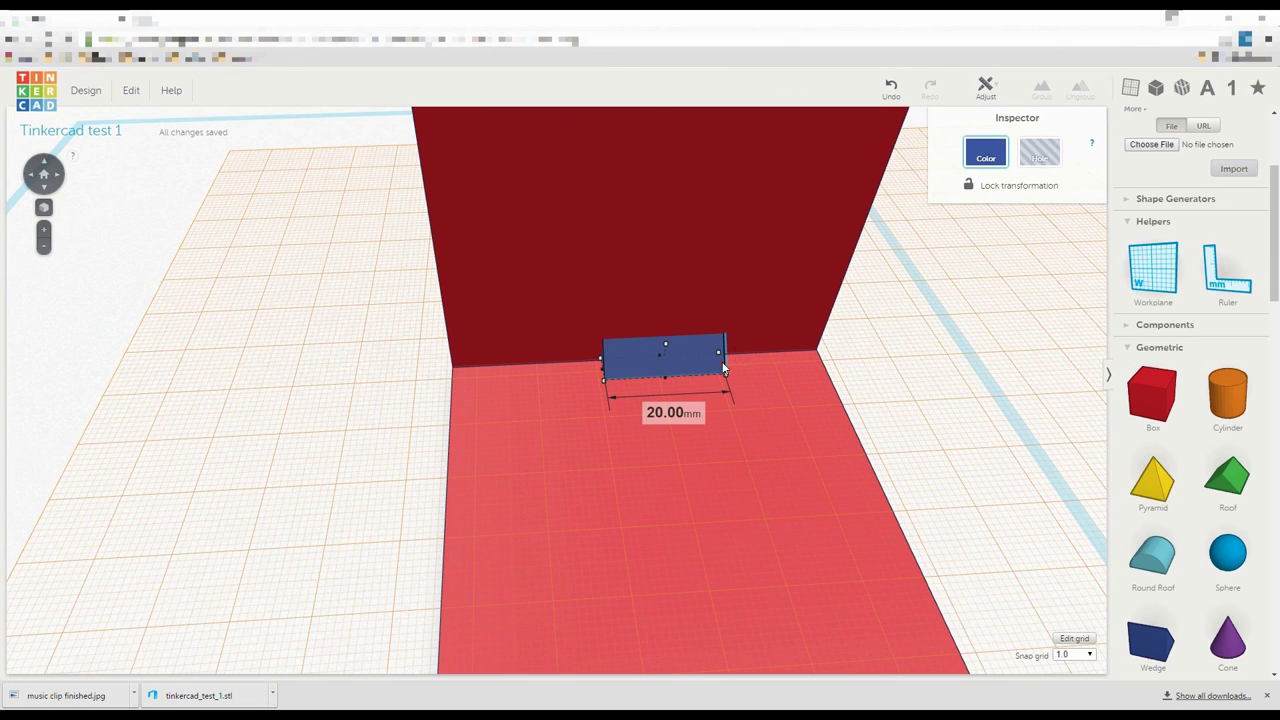
pyautogui.moveTo(723, 368); pyautogui.dragTo(819, 358)
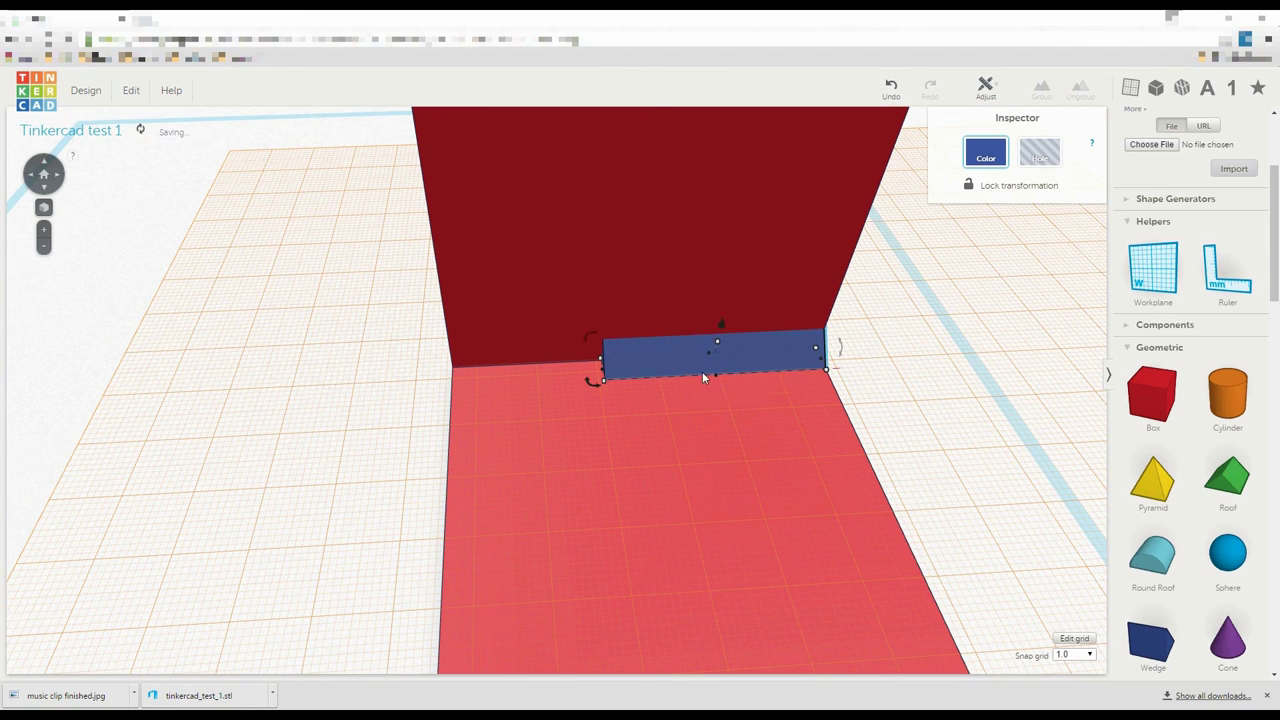
pyautogui.moveTo(600, 372); pyautogui.dragTo(450, 381)
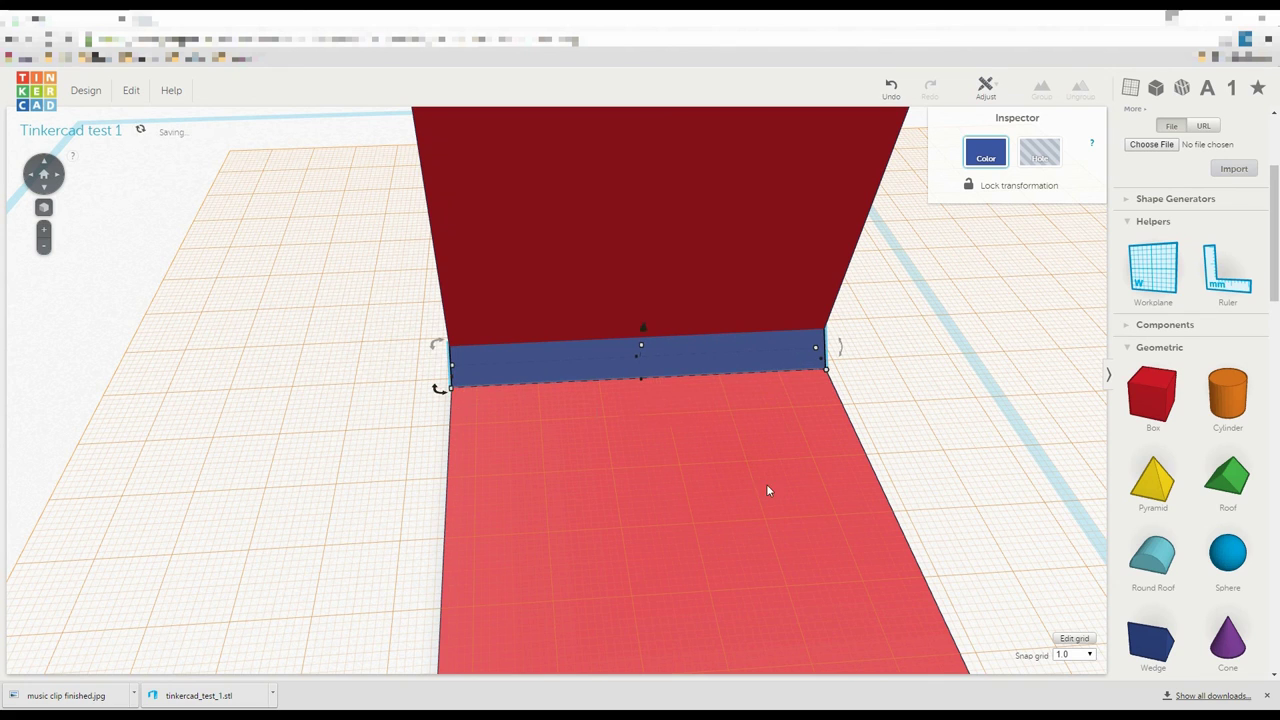
# Return the workplane to the base grid and group the wall, floor slab and wedge into one part
pyautogui.click(920, 402)
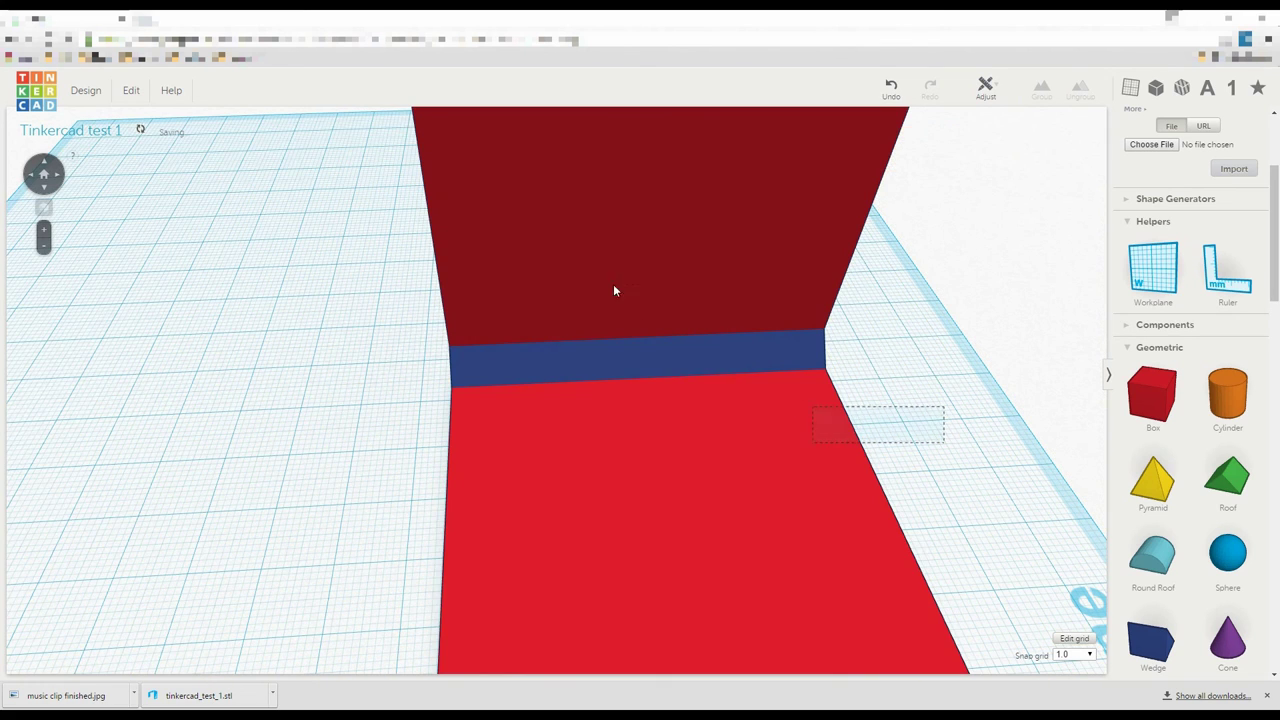
pyautogui.hotkey('ctrl', 'a')
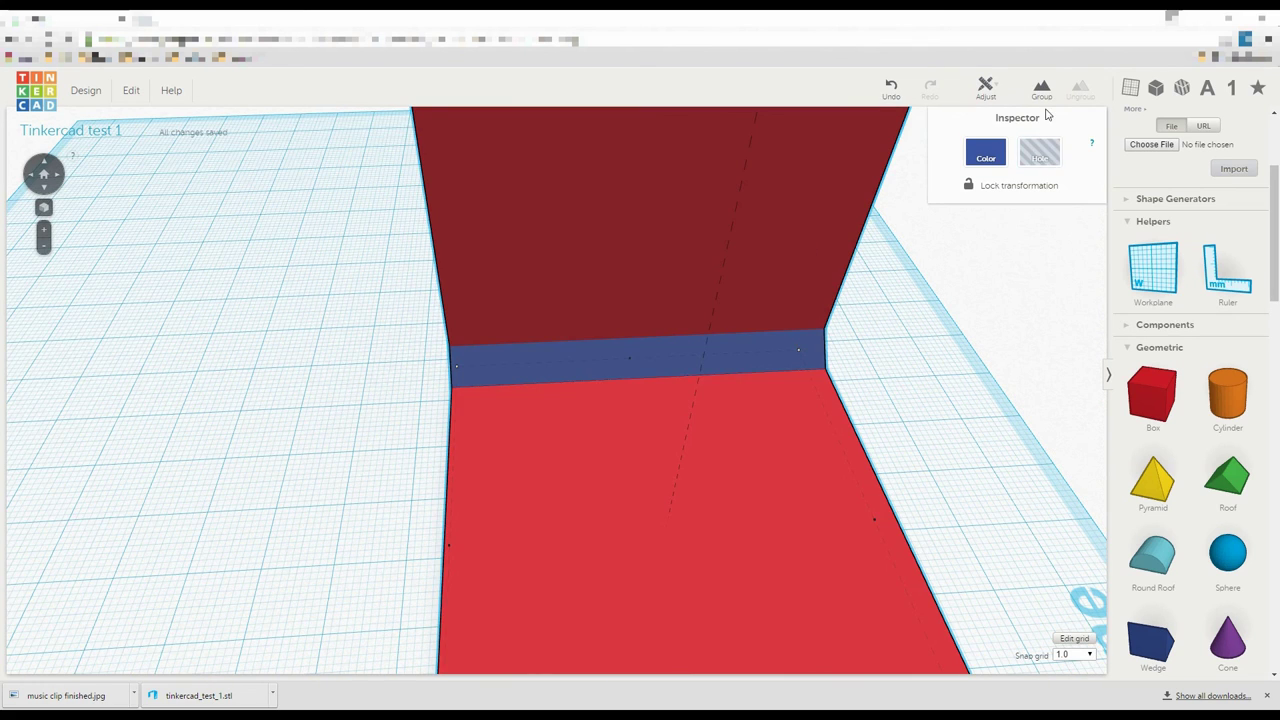
pyautogui.click(1042, 90)
pyautogui.moveTo(951, 449); pyautogui.dragTo(736, 470, button='right')
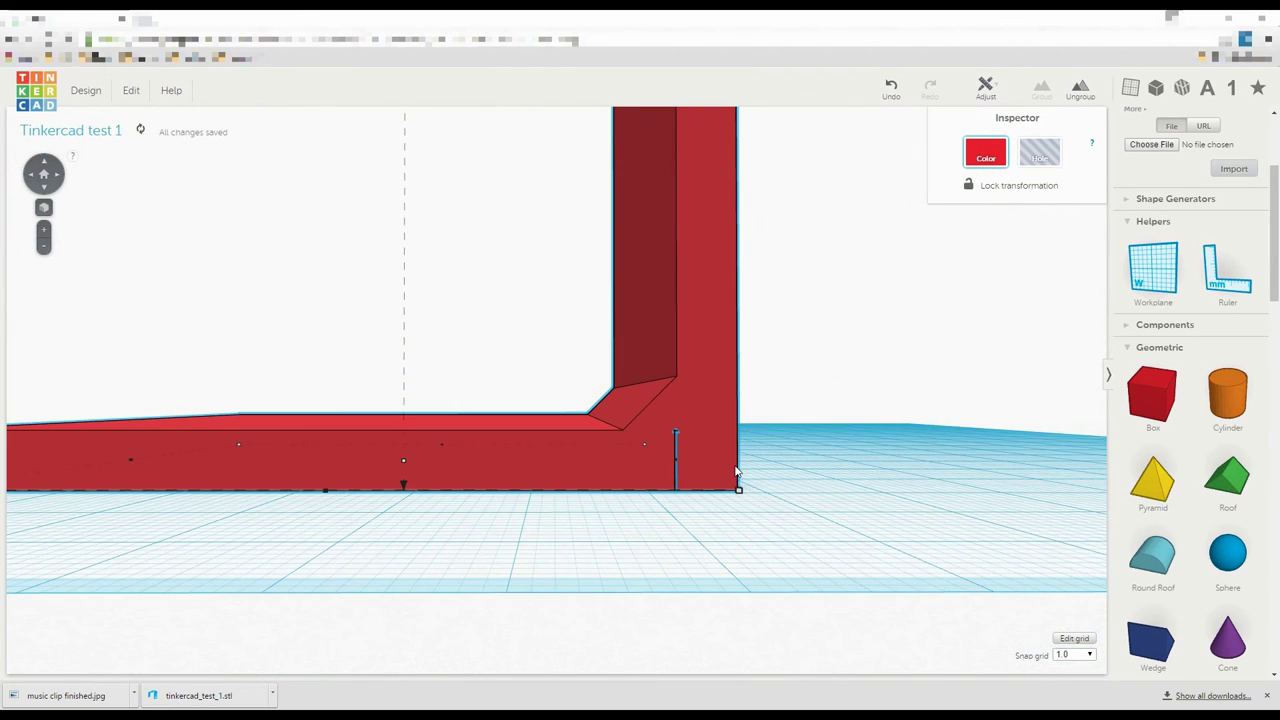